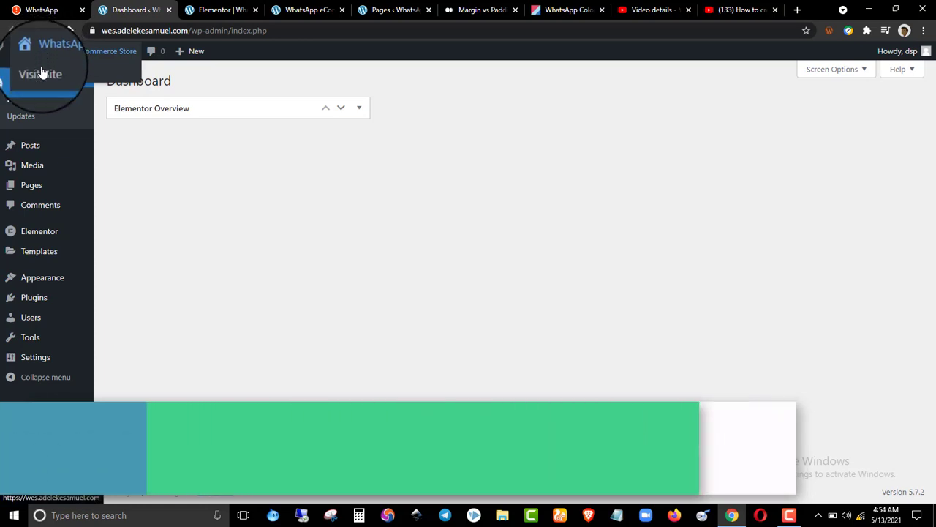
- Open the live site in a separate tab to view its front page, and return to the admin dashboard
{"action": "right_click", "coordinate": [42, 68]}
{"action": "left_click", "coordinate": [63, 73]}
{"action": "left_click", "coordinate": [173, 7]}
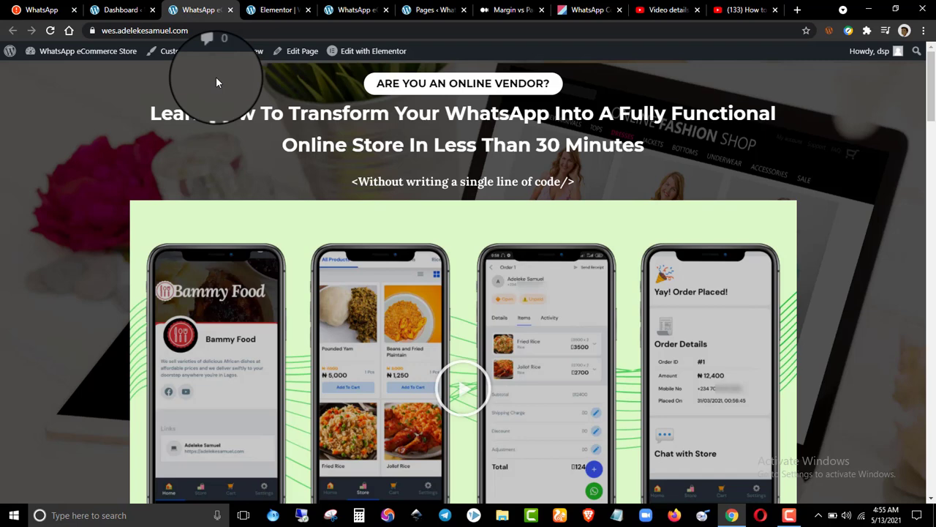
{"action": "left_click", "coordinate": [117, 10]}
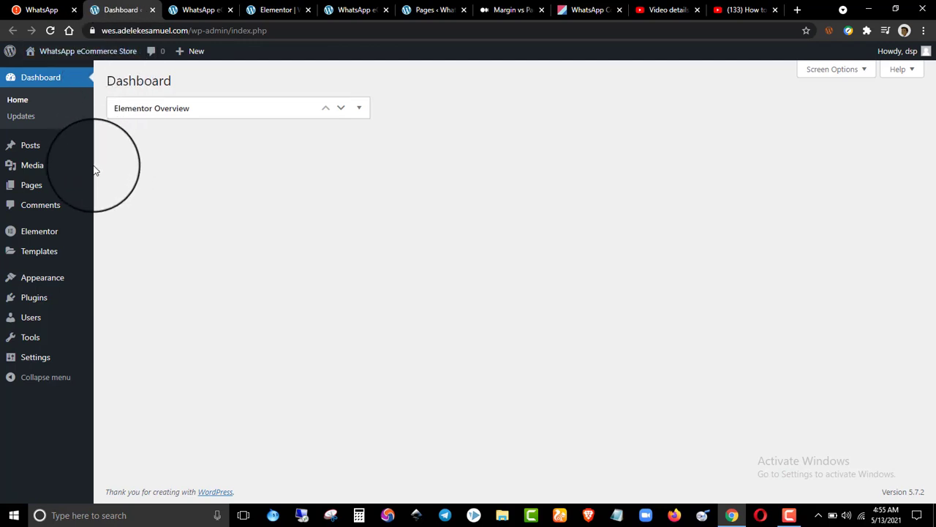
- Delete the inactive Akismet Anti-Spam and Hello Dolly plugins from the installed plugins
{"action": "mouse_move", "coordinate": [88, 170]}
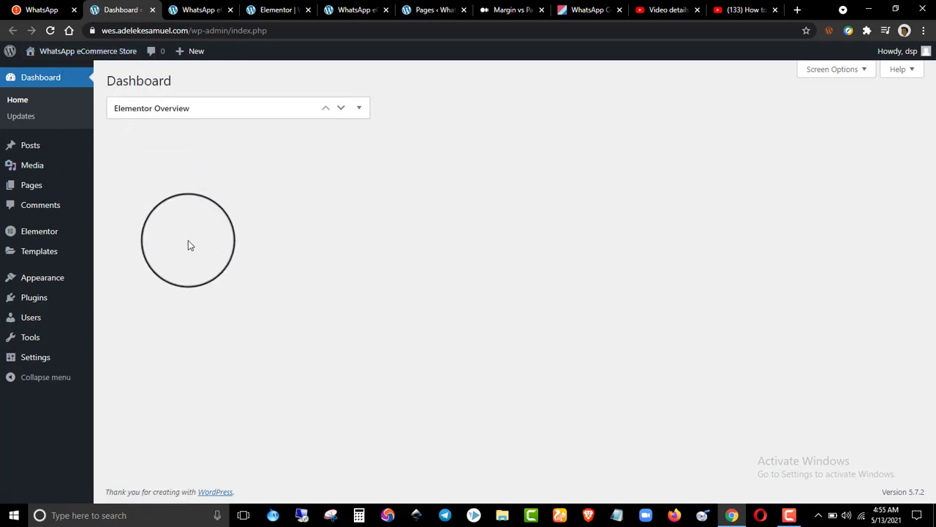
{"action": "left_click", "coordinate": [30, 300]}
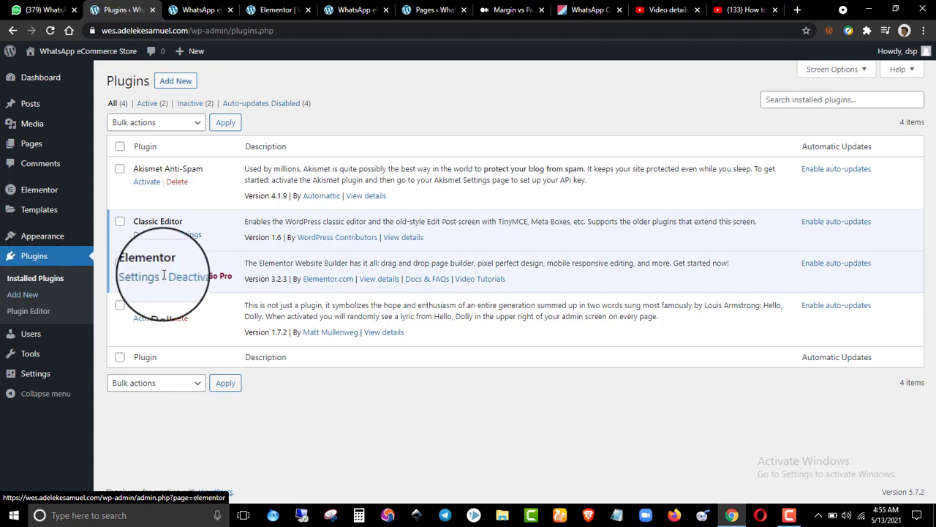
{"action": "left_click", "coordinate": [182, 182]}
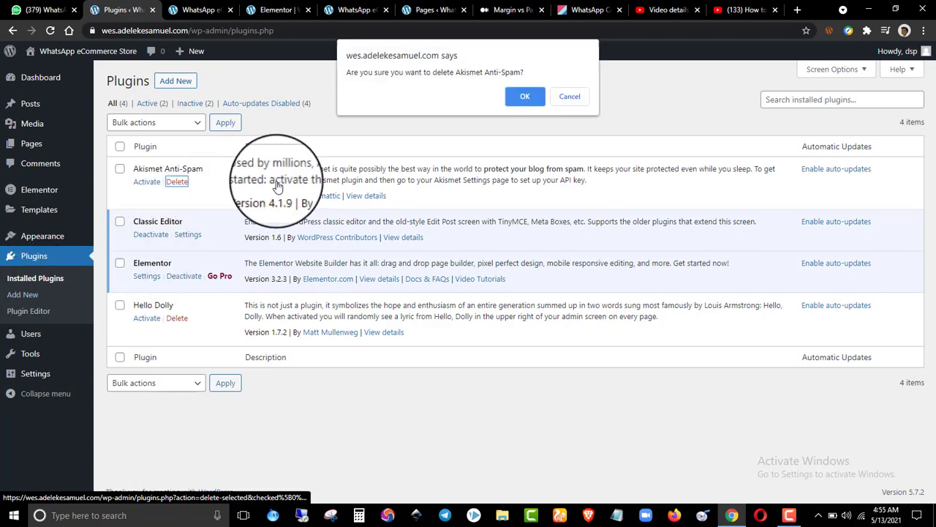
{"action": "left_click", "coordinate": [529, 95]}
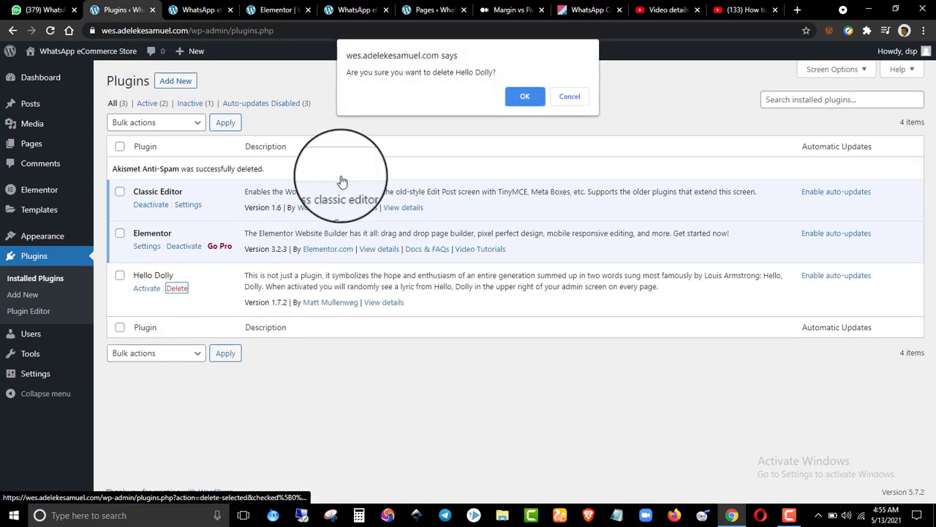
{"action": "left_click", "coordinate": [524, 96]}
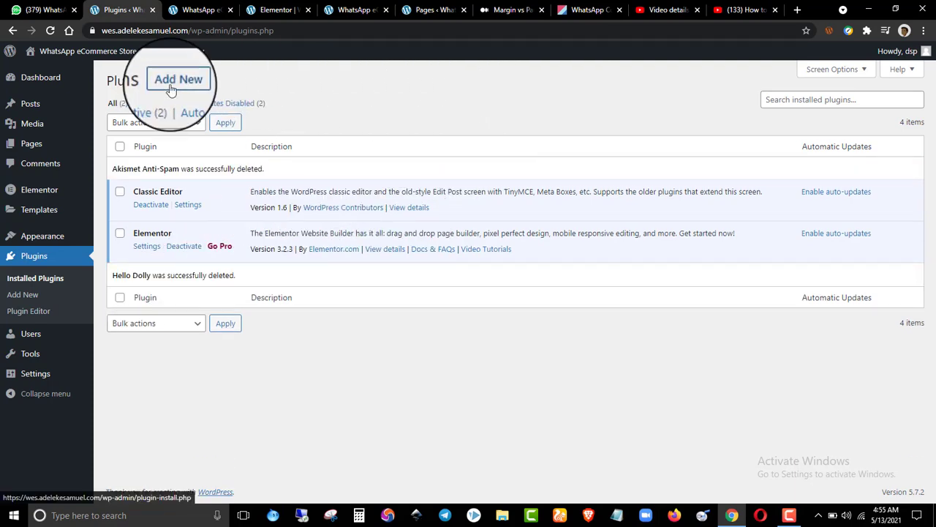
- Search the plugins available to add for "elementor" and dismiss the browser notification
{"action": "left_click", "coordinate": [171, 88]}
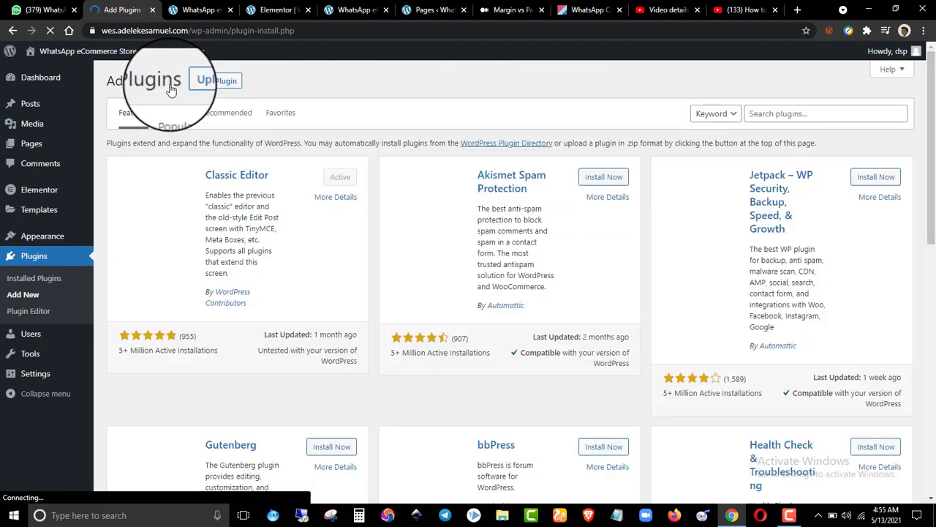
{"action": "left_click", "coordinate": [782, 111]}
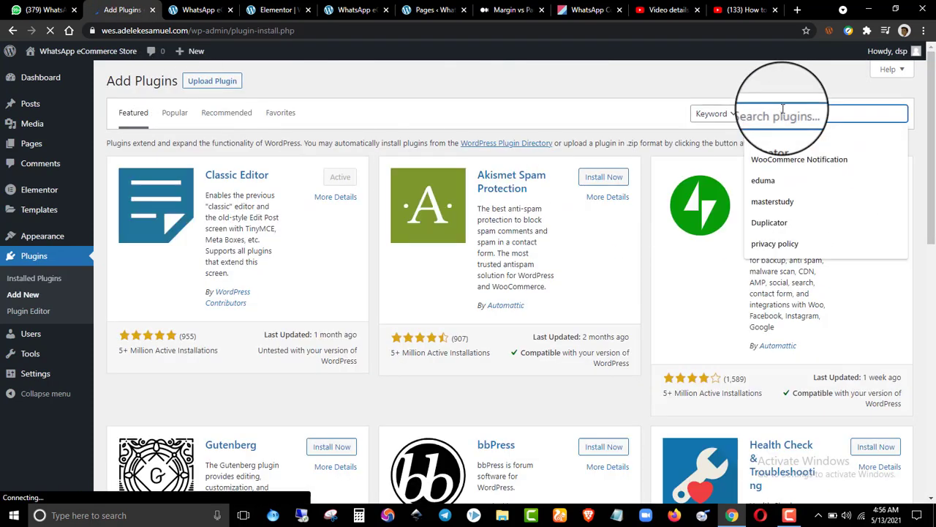
{"action": "type", "text": "elementor"}
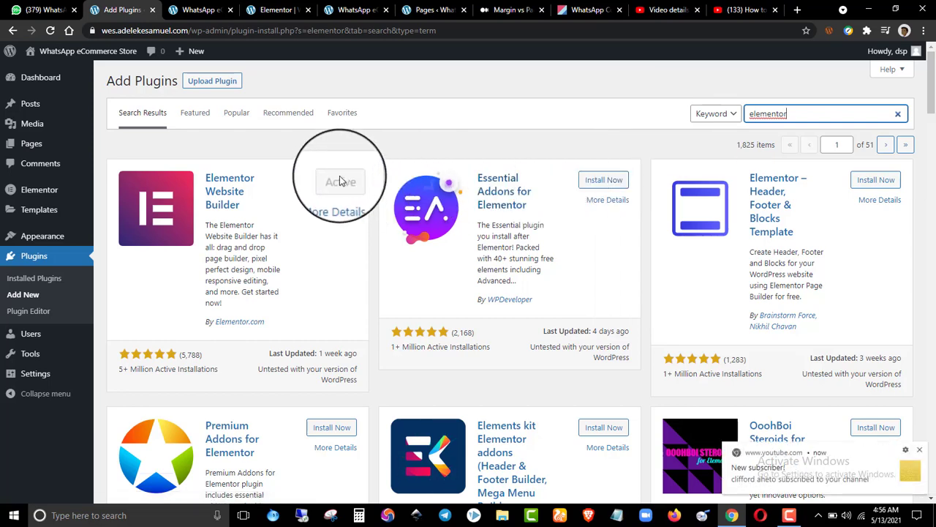
{"action": "left_click", "coordinate": [920, 451]}
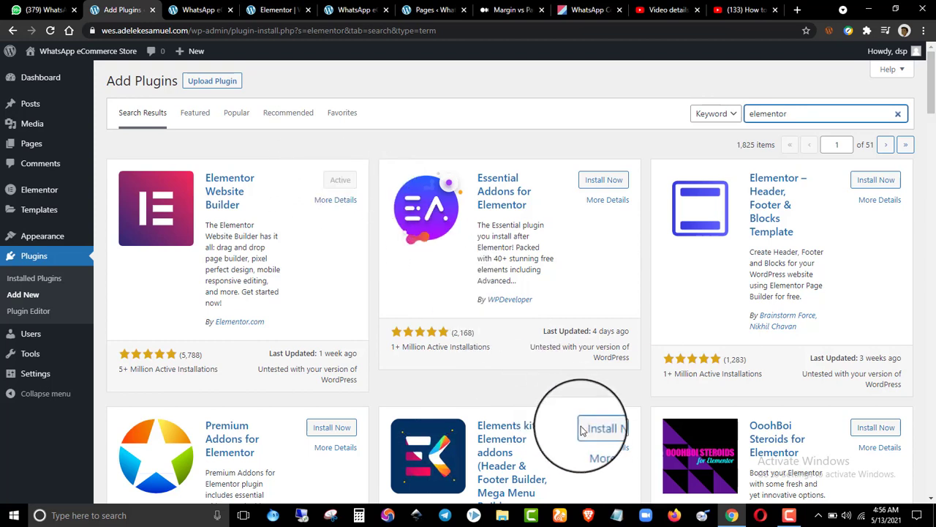
{"action": "left_click", "coordinate": [399, 152]}
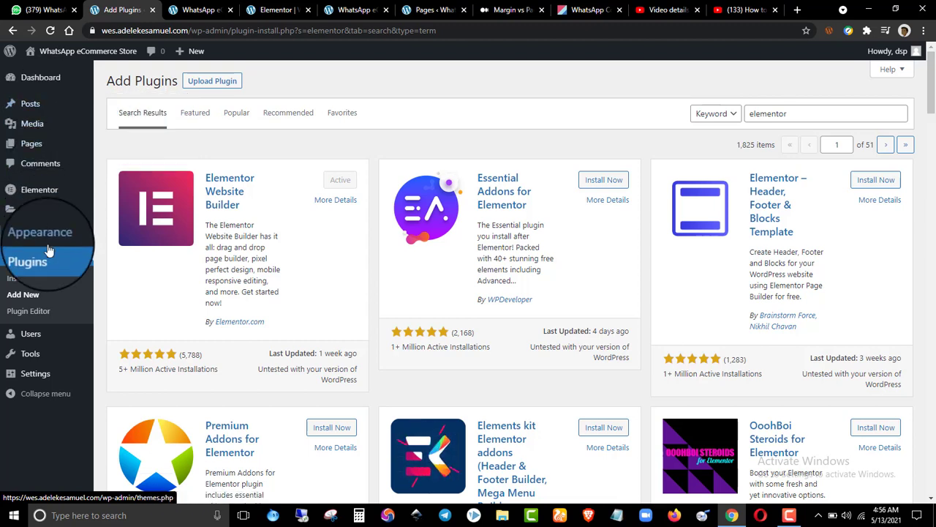
- Enable Landing Pages as a post type in Elementor's general settings and save the changes
{"action": "mouse_move", "coordinate": [31, 196]}
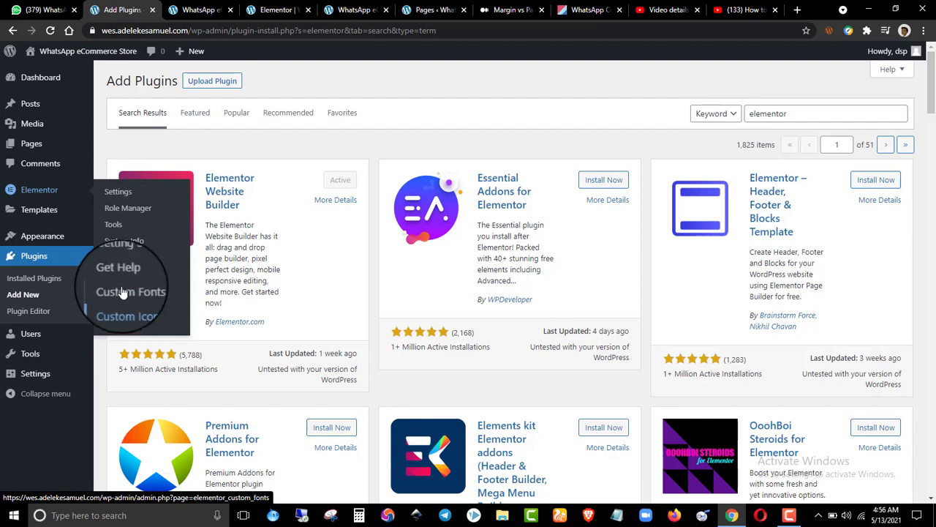
{"action": "left_click", "coordinate": [115, 194]}
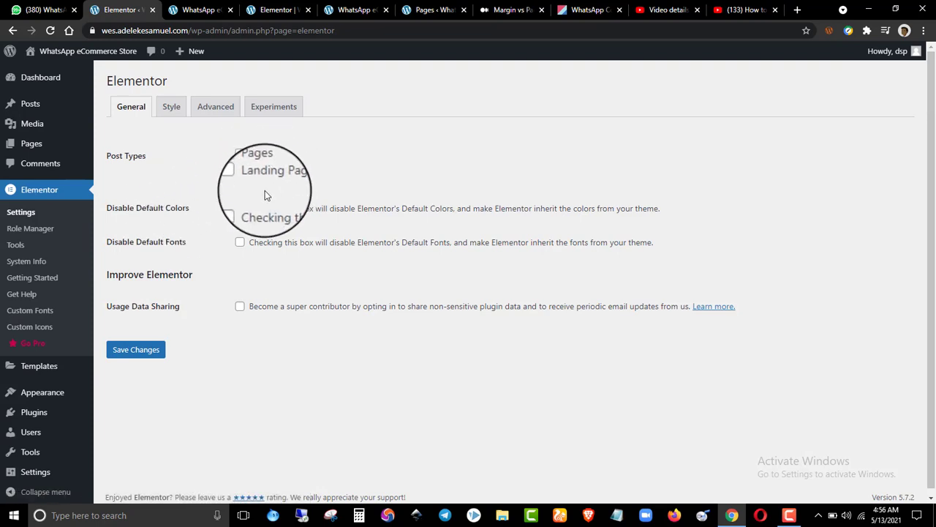
{"action": "left_click", "coordinate": [240, 176]}
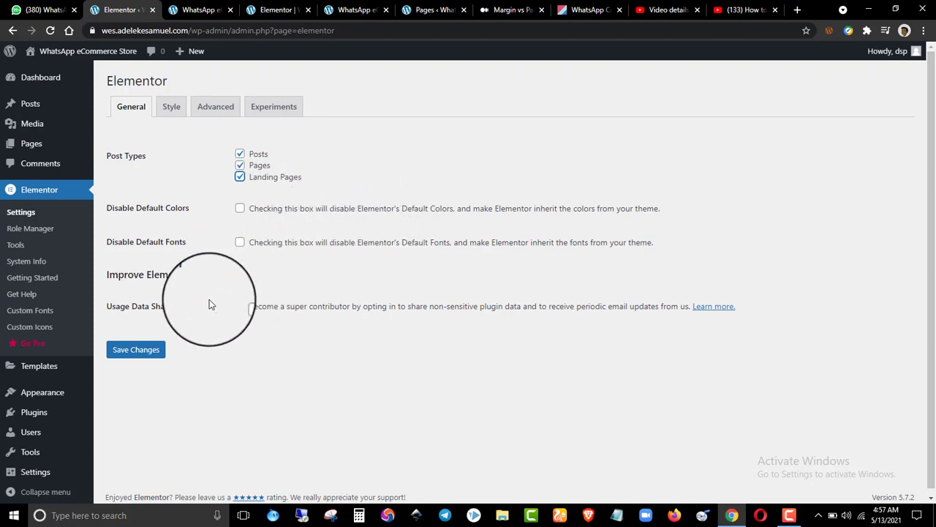
{"action": "left_click", "coordinate": [169, 110]}
{"action": "left_click", "coordinate": [143, 108]}
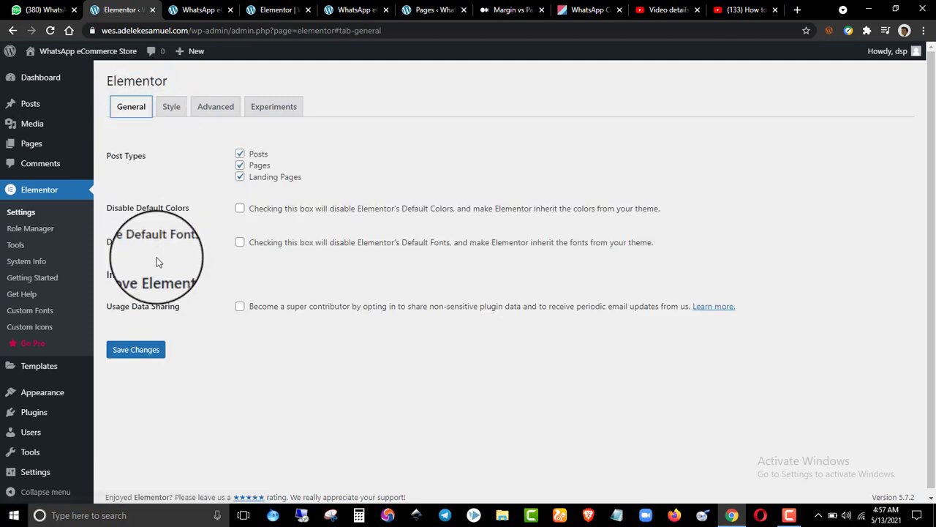
{"action": "left_click", "coordinate": [155, 351]}
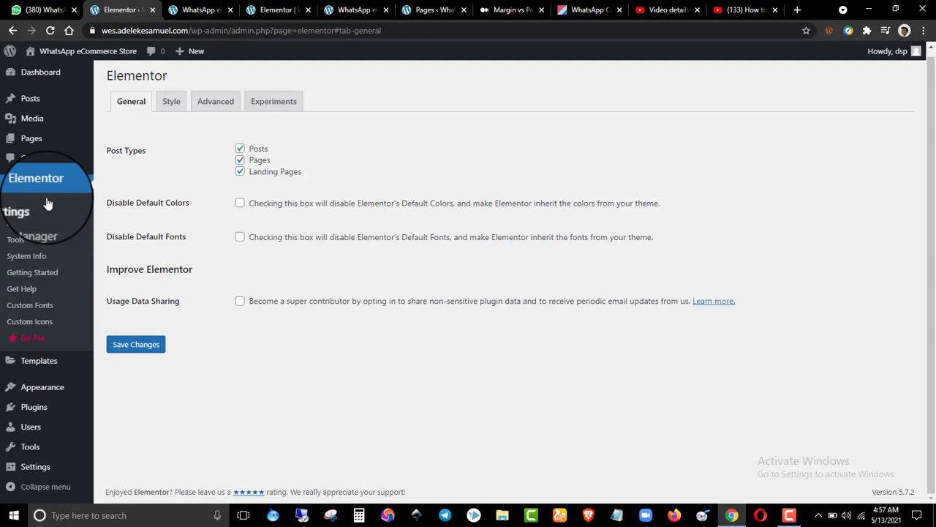
- Add a new page titled "WhatsApp Store Creation Blueprint"
{"action": "scroll", "coordinate": [117, 194], "scroll_direction": "up", "scroll_amount": 1}
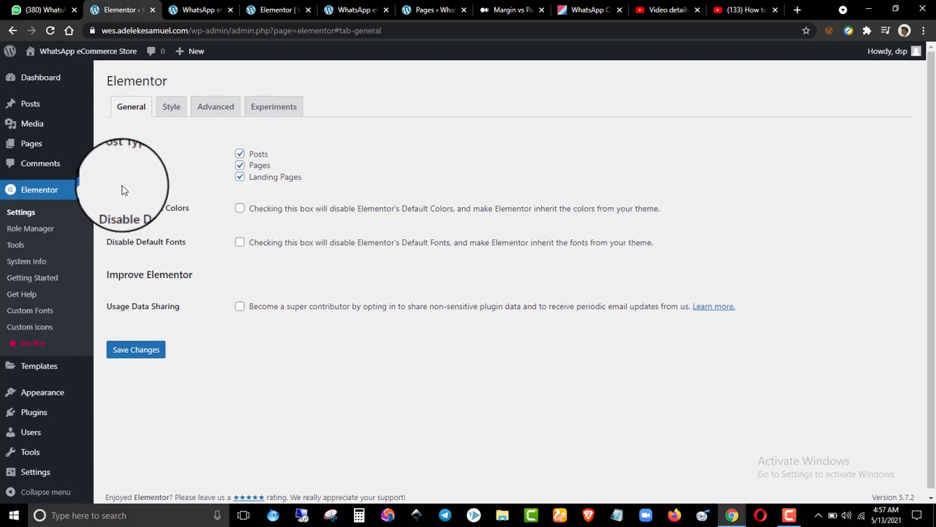
{"action": "mouse_move", "coordinate": [60, 149]}
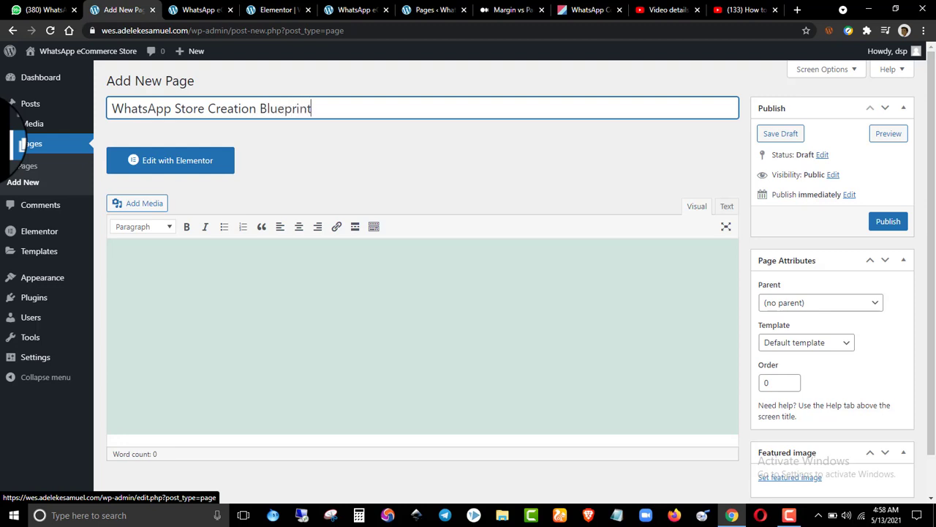
{"action": "left_click", "coordinate": [499, 176]}
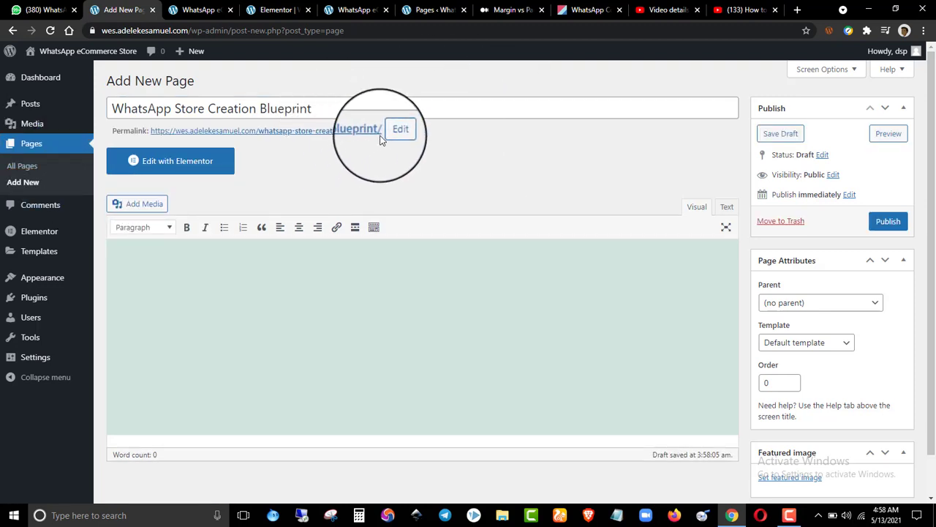
- Set the new page's permalink slug to "wscb" and publish the page
{"action": "left_click", "coordinate": [393, 138]}
{"action": "left_click_drag", "start_coordinate": [365, 131], "coordinate": [291, 138]}
{"action": "type", "text": "wscb"}
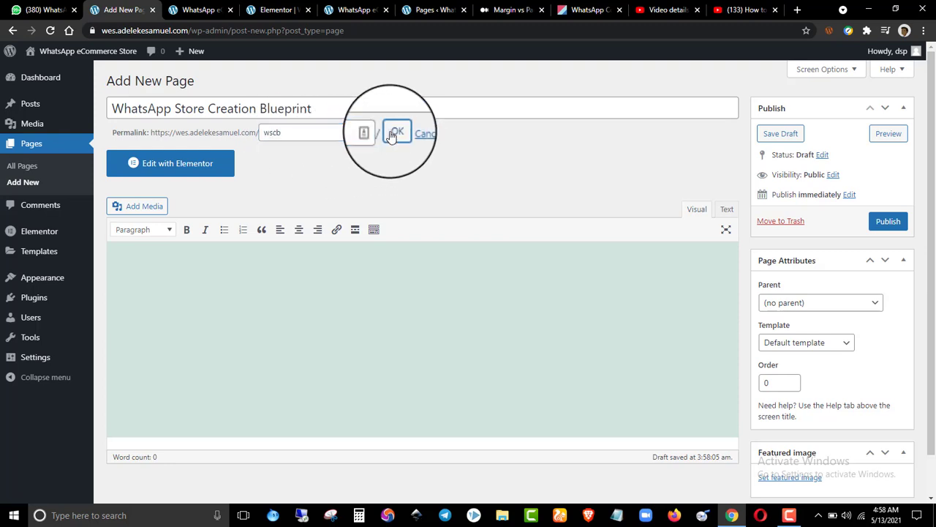
{"action": "left_click", "coordinate": [395, 133]}
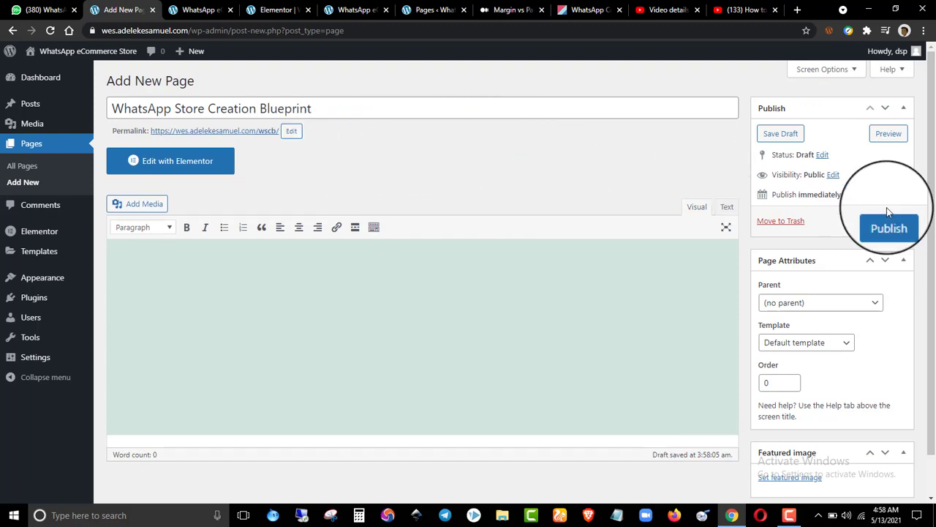
{"action": "left_click", "coordinate": [892, 232]}
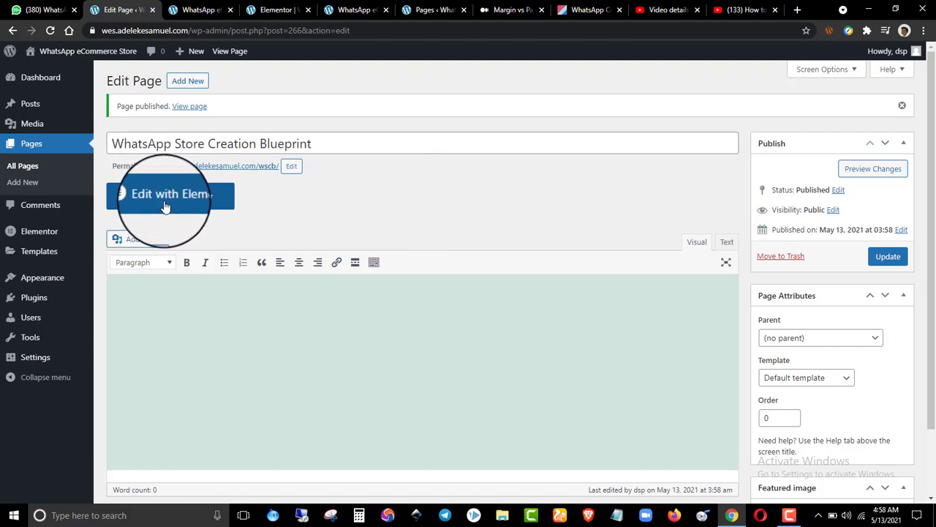
- Open the list of all pages in a separate tab and bring it into view
{"action": "right_click", "coordinate": [37, 169]}
{"action": "left_click", "coordinate": [70, 174]}
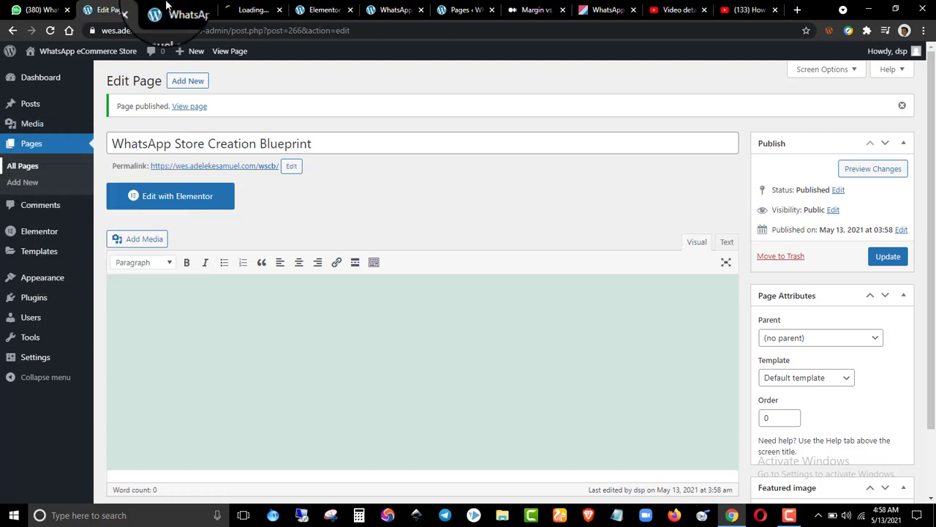
{"action": "left_click", "coordinate": [250, 7]}
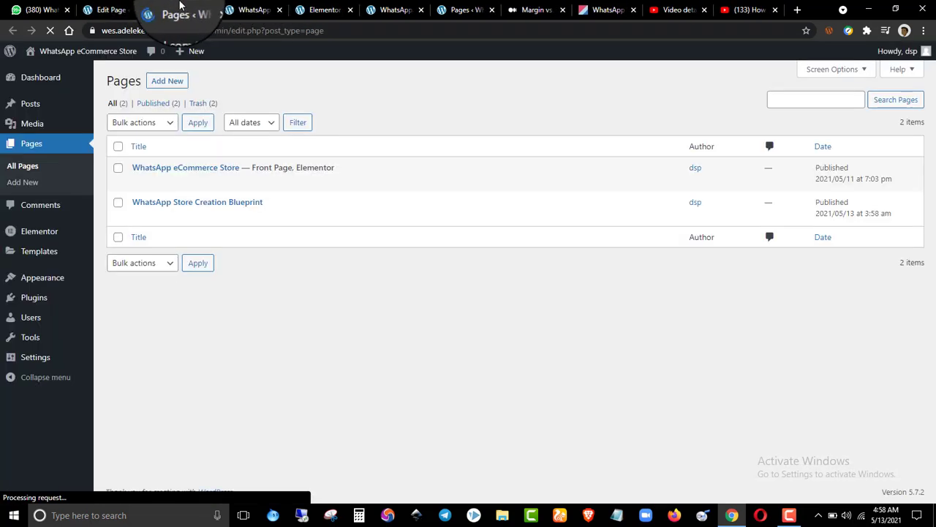
{"action": "mouse_move", "coordinate": [219, 218]}
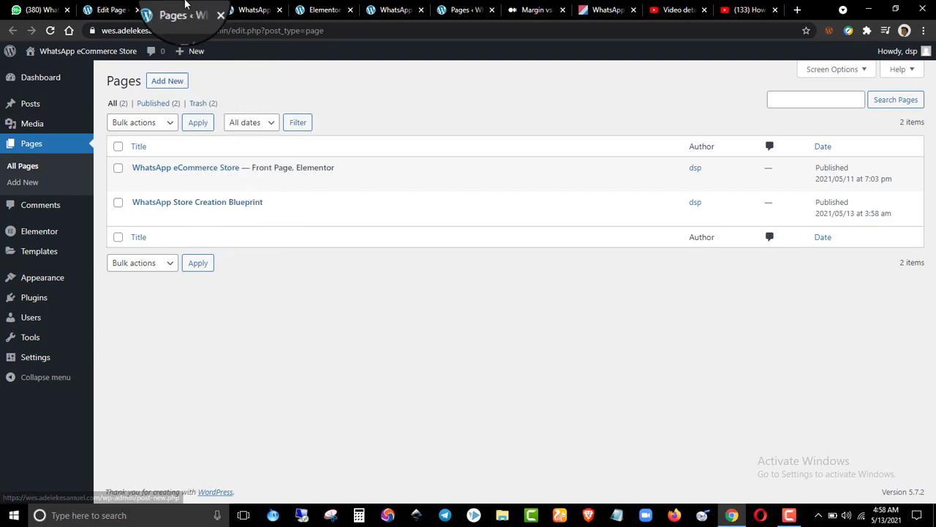
{"action": "left_click", "coordinate": [249, 7]}
{"action": "left_click", "coordinate": [182, 10]}
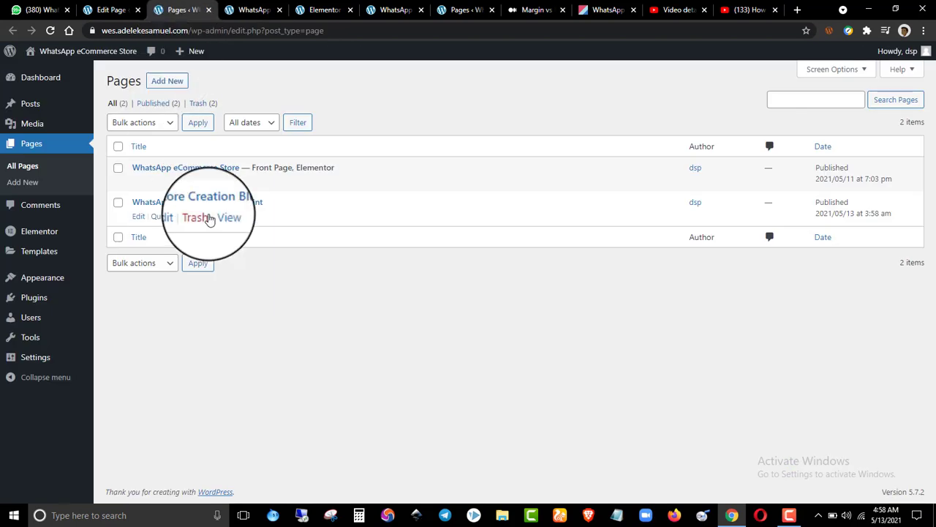
- View the published WhatsApp Store Creation Blueprint page in a separate tab
{"action": "right_click", "coordinate": [222, 218]}
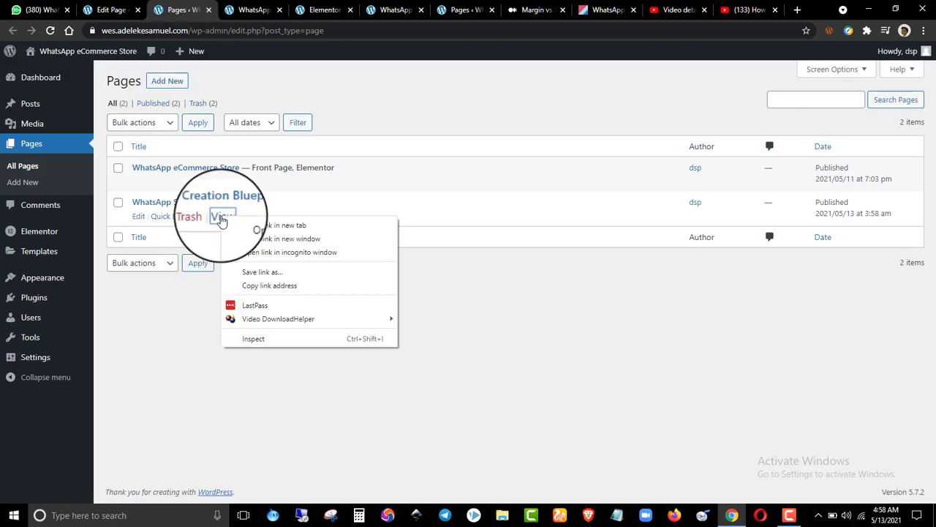
{"action": "left_click", "coordinate": [245, 226]}
{"action": "left_click", "coordinate": [231, 7]}
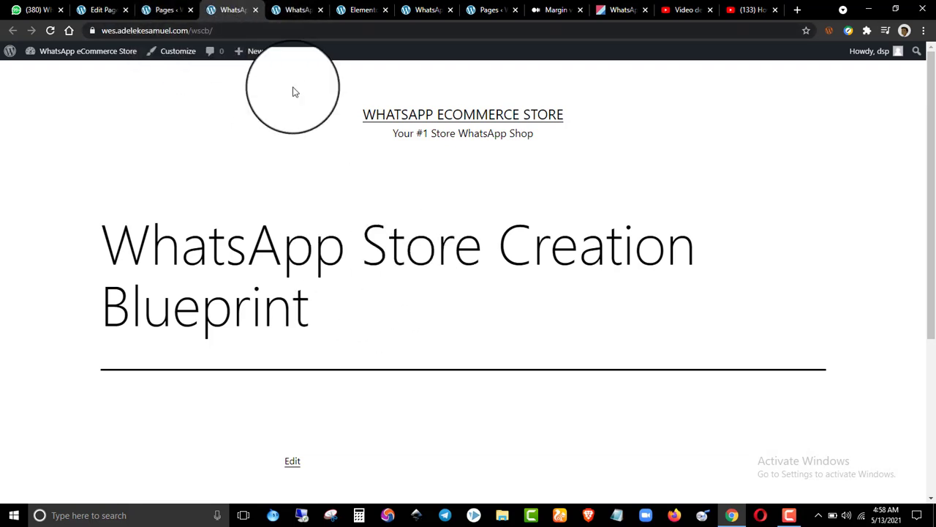
- Compare the new blueprint page with the finished front page and their entries in the pages list
{"action": "left_click", "coordinate": [184, 9]}
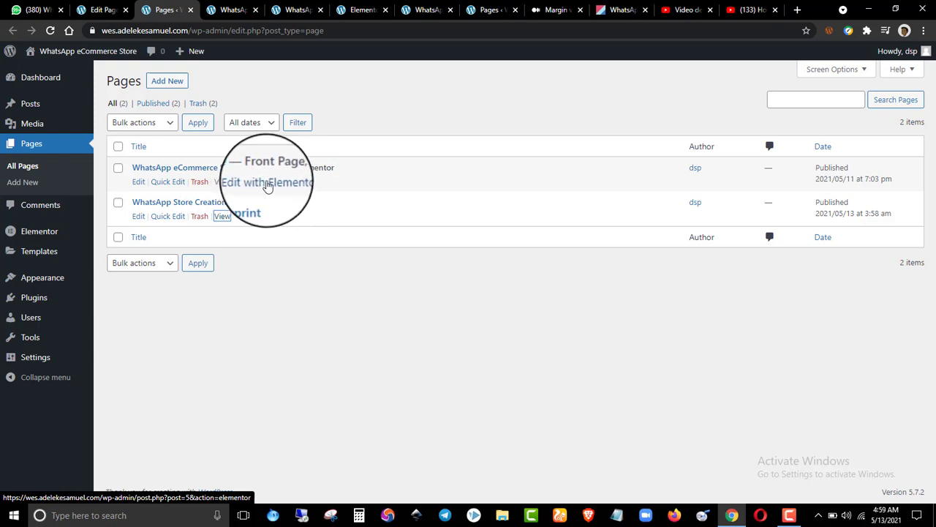
{"action": "left_click", "coordinate": [277, 10]}
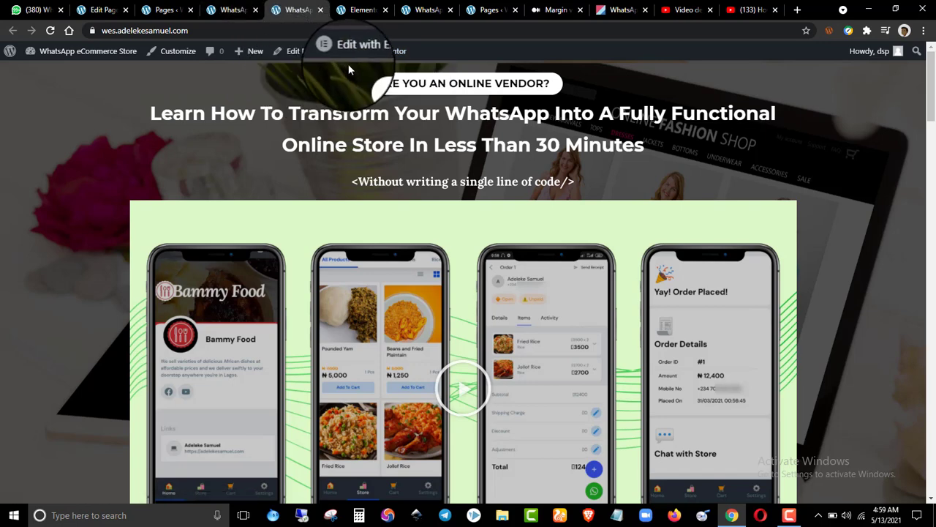
{"action": "left_click", "coordinate": [230, 10]}
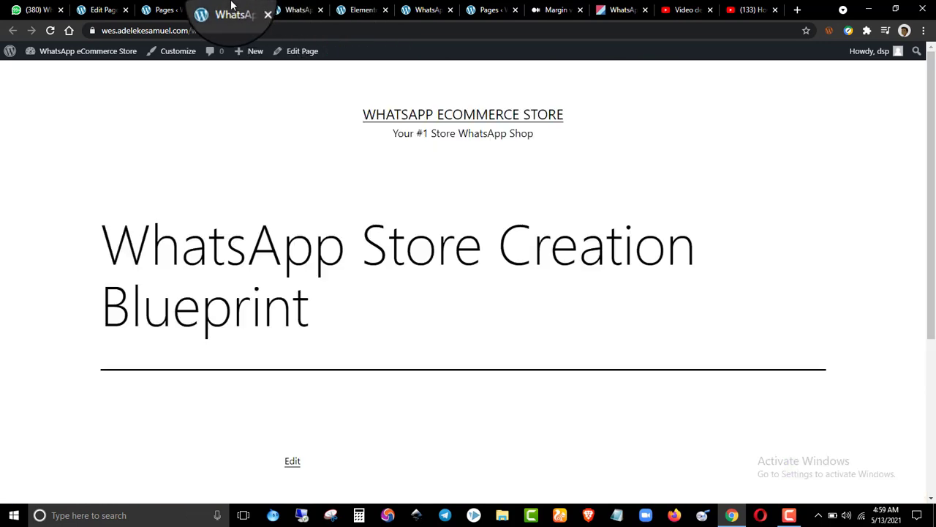
{"action": "left_click", "coordinate": [168, 9]}
{"action": "left_click", "coordinate": [212, 7]}
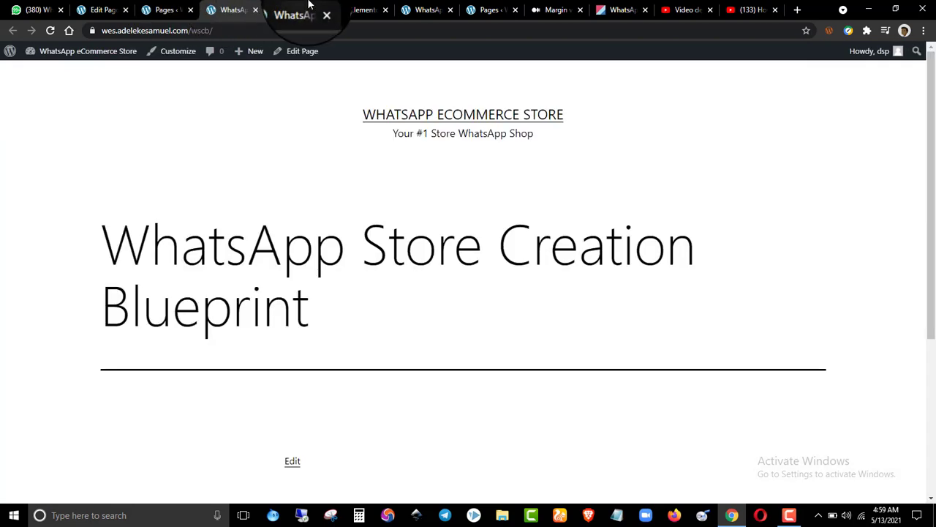
{"action": "left_click", "coordinate": [186, 7]}
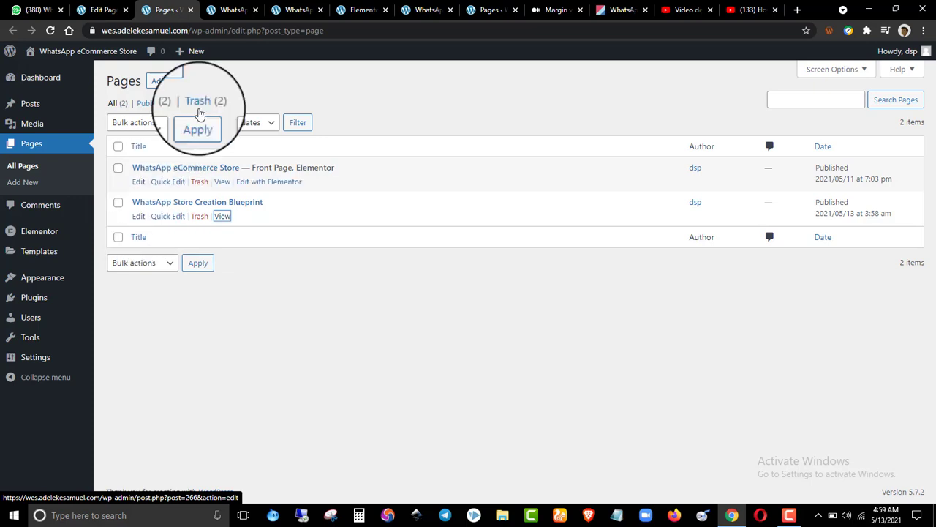
{"action": "left_click", "coordinate": [234, 9]}
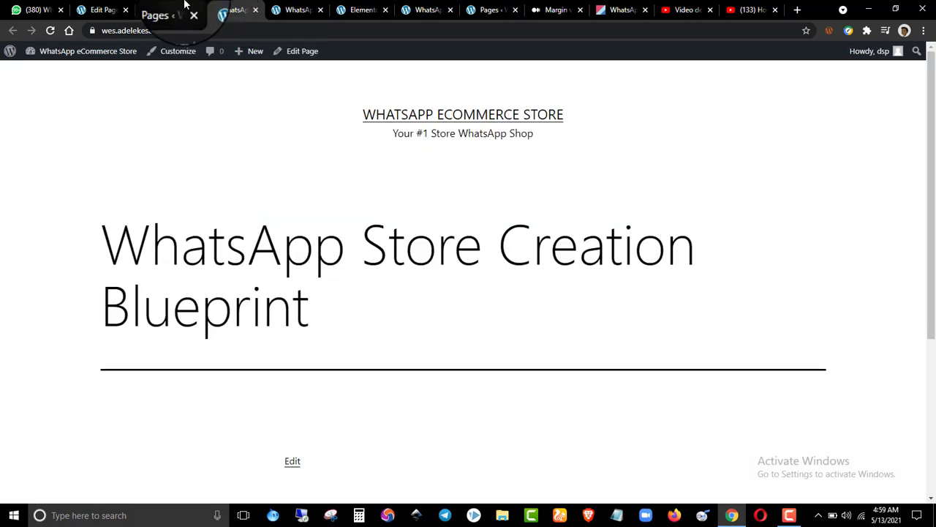
- Open the WhatsApp Store Creation Blueprint page in the Elementor editor and place the finished landing page's browser tab beside it
{"action": "left_click", "coordinate": [103, 10]}
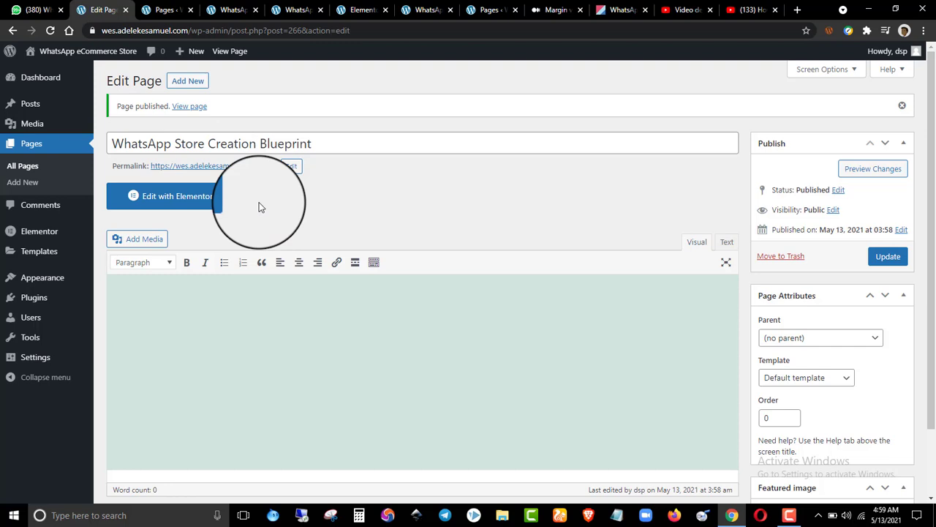
{"action": "left_click", "coordinate": [207, 199]}
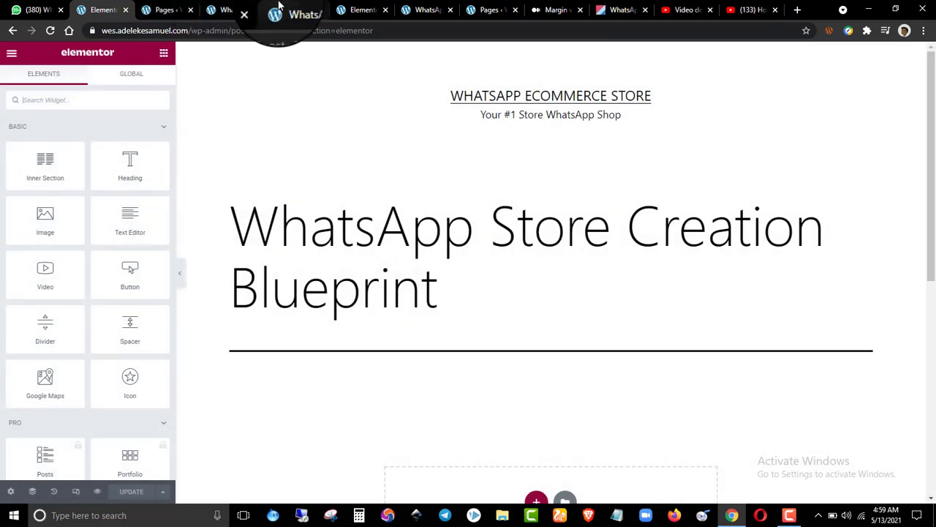
{"action": "left_click", "coordinate": [246, 5]}
{"action": "left_click_drag", "start_coordinate": [247, 5], "coordinate": [162, 7]}
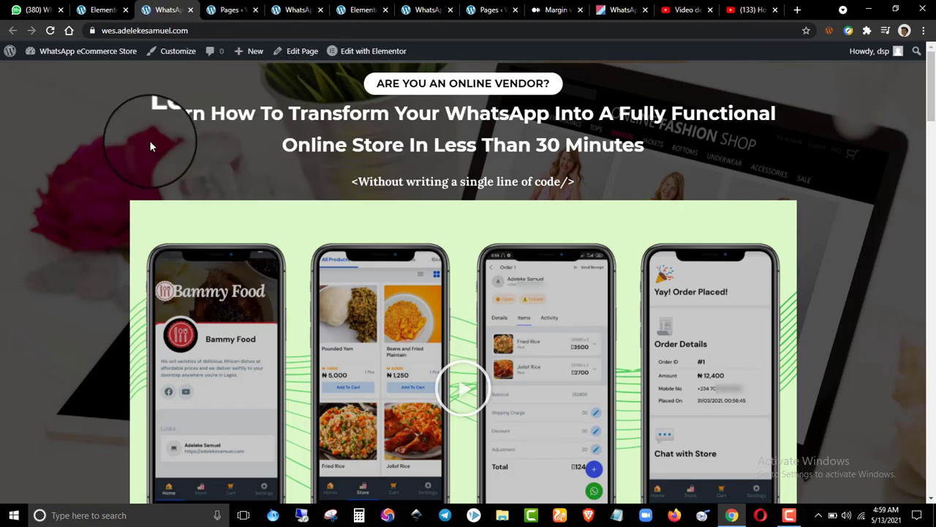
- Review the finished landing page's layout from the opening headline and video through the product sections, testimonials and frequently asked questions
{"action": "scroll", "coordinate": [158, 196], "scroll_direction": "down", "scroll_amount": 5}
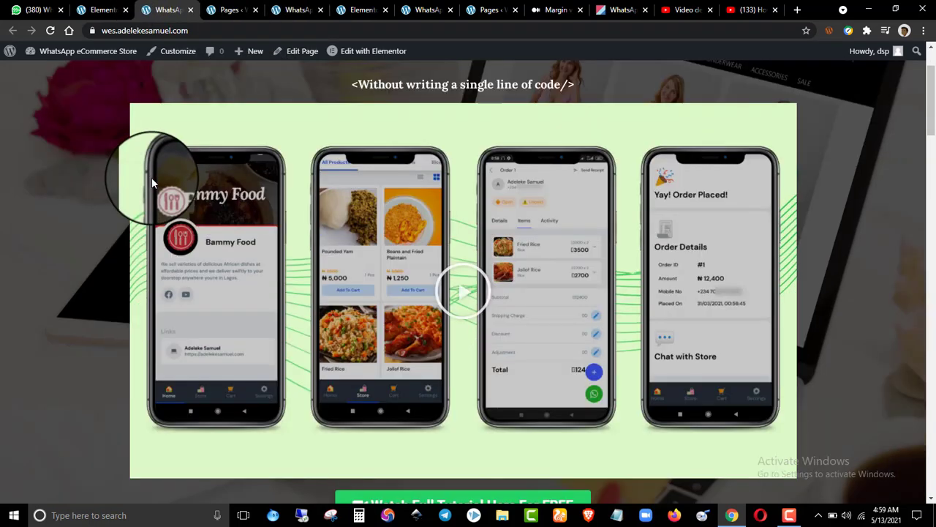
{"action": "scroll", "coordinate": [165, 201], "scroll_direction": "down", "scroll_amount": 10}
{"action": "scroll", "coordinate": [165, 201], "scroll_direction": "up", "scroll_amount": 10}
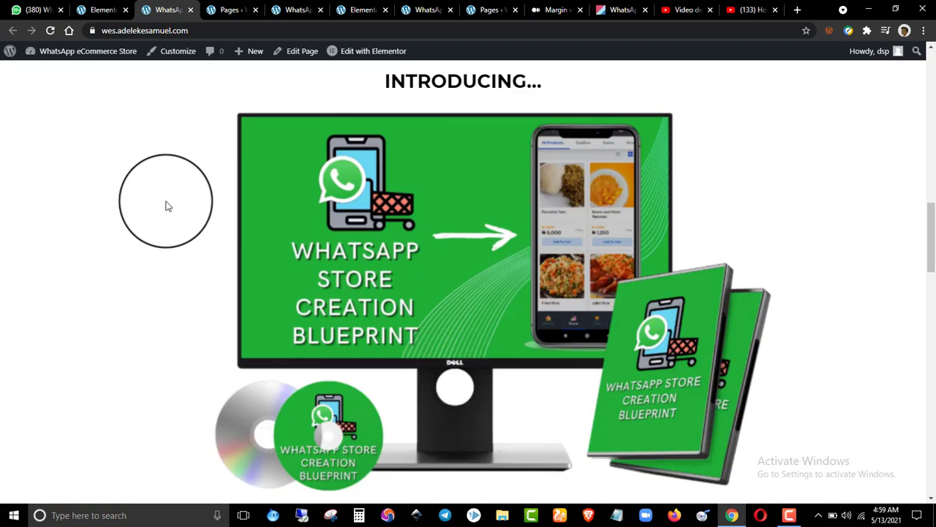
{"action": "scroll", "coordinate": [166, 205], "scroll_direction": "down", "scroll_amount": 15}
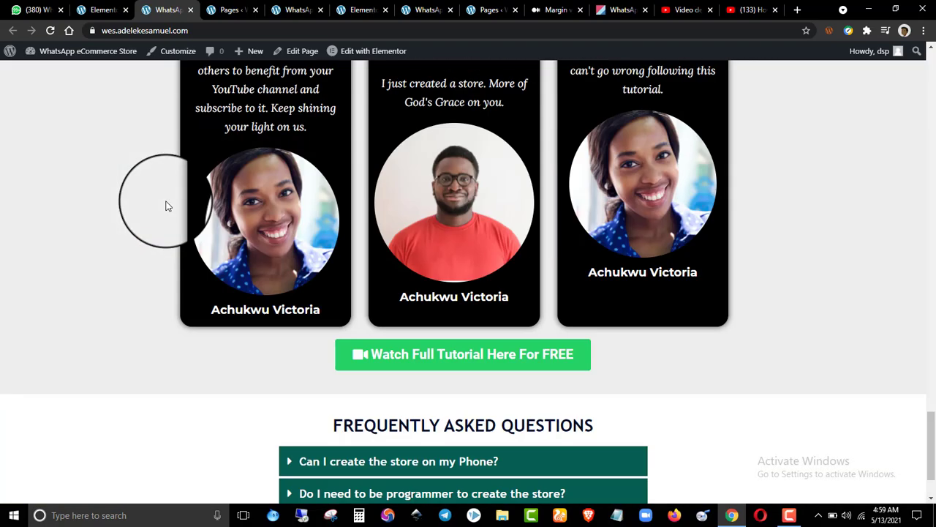
{"action": "scroll", "coordinate": [168, 204], "scroll_direction": "up", "scroll_amount": 20}
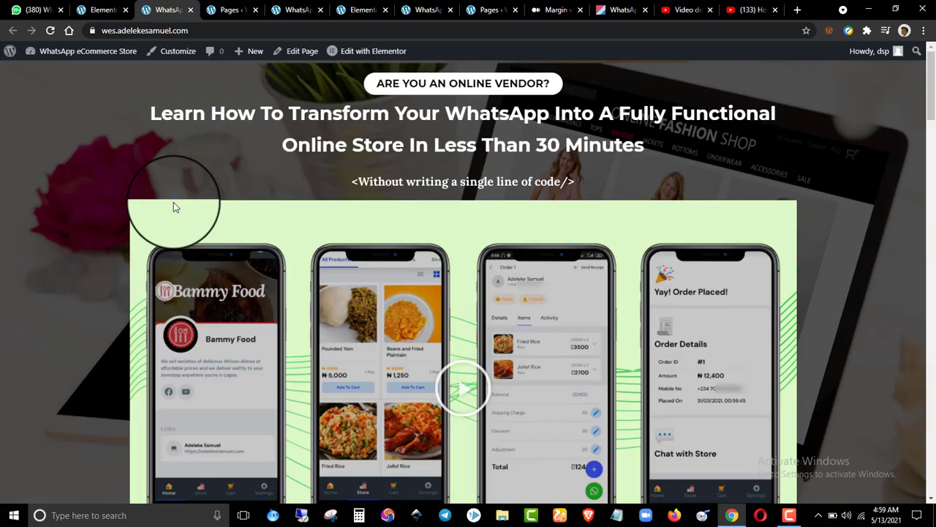
{"action": "scroll", "coordinate": [194, 169], "scroll_direction": "down", "scroll_amount": 20}
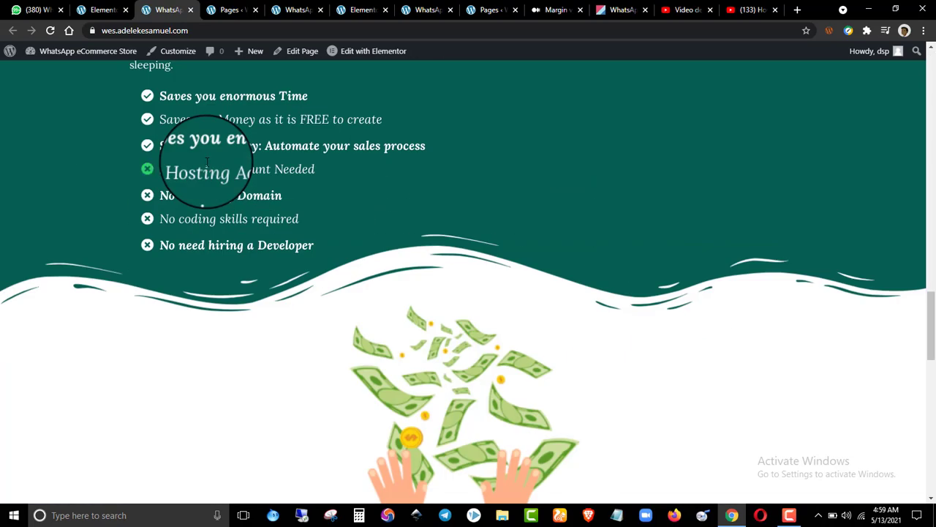
{"action": "scroll", "coordinate": [206, 165], "scroll_direction": "up", "scroll_amount": 5}
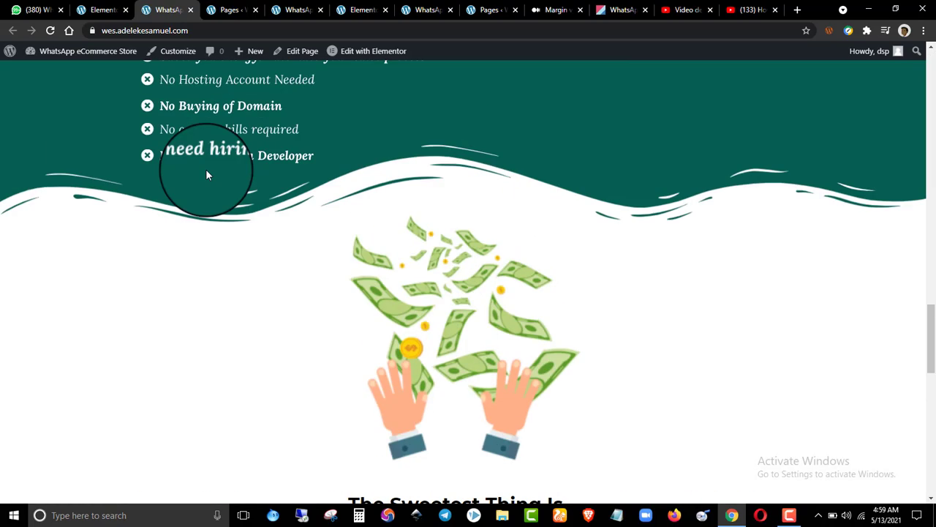
{"action": "scroll", "coordinate": [206, 169], "scroll_direction": "up", "scroll_amount": 5}
{"action": "scroll", "coordinate": [206, 174], "scroll_direction": "down", "scroll_amount": 10}
{"action": "scroll", "coordinate": [206, 174], "scroll_direction": "up", "scroll_amount": 5}
{"action": "scroll", "coordinate": [206, 174], "scroll_direction": "down", "scroll_amount": 5}
{"action": "scroll", "coordinate": [207, 175], "scroll_direction": "up", "scroll_amount": 5}
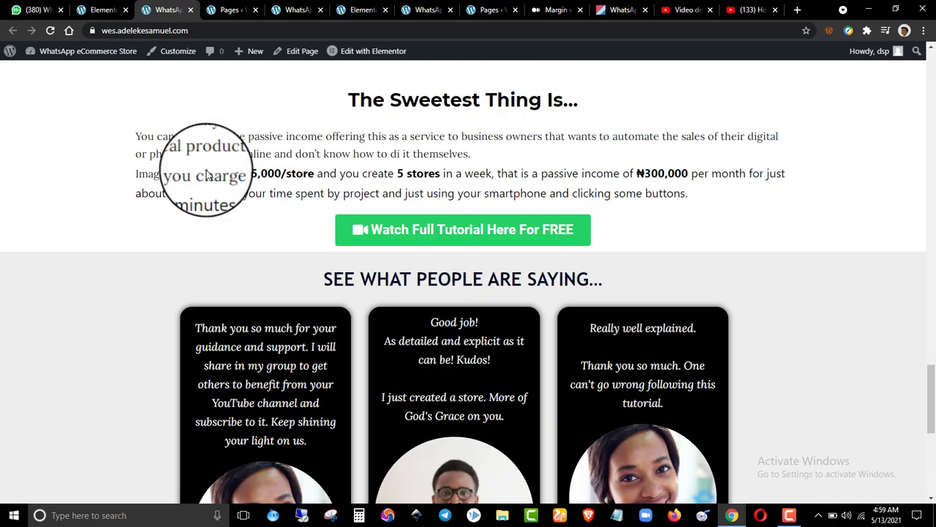
{"action": "scroll", "coordinate": [263, 274], "scroll_direction": "down", "scroll_amount": 5}
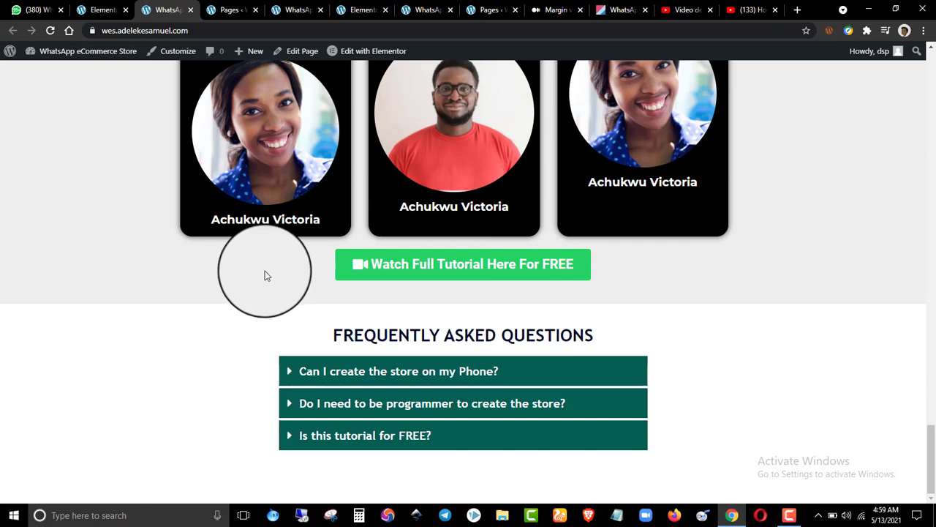
{"action": "scroll", "coordinate": [266, 275], "scroll_direction": "up", "scroll_amount": 5}
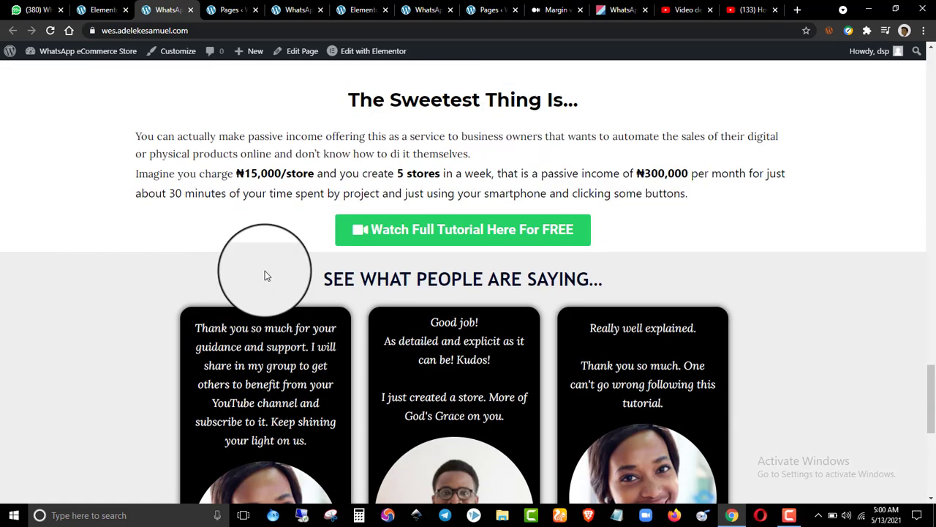
{"action": "scroll", "coordinate": [263, 274], "scroll_direction": "down", "scroll_amount": 5}
{"action": "scroll", "coordinate": [259, 244], "scroll_direction": "up", "scroll_amount": 15}
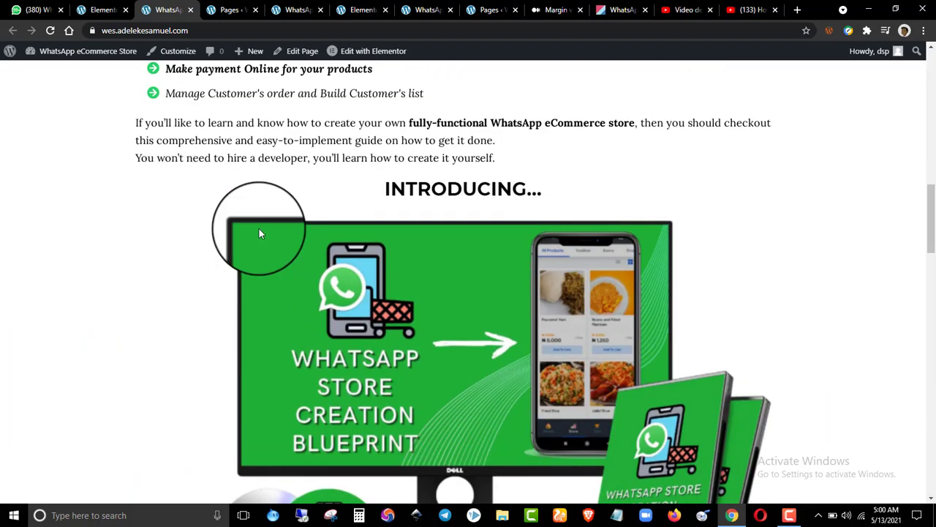
{"action": "scroll", "coordinate": [261, 244], "scroll_direction": "down", "scroll_amount": 4}
{"action": "scroll", "coordinate": [260, 241], "scroll_direction": "down", "scroll_amount": 12}
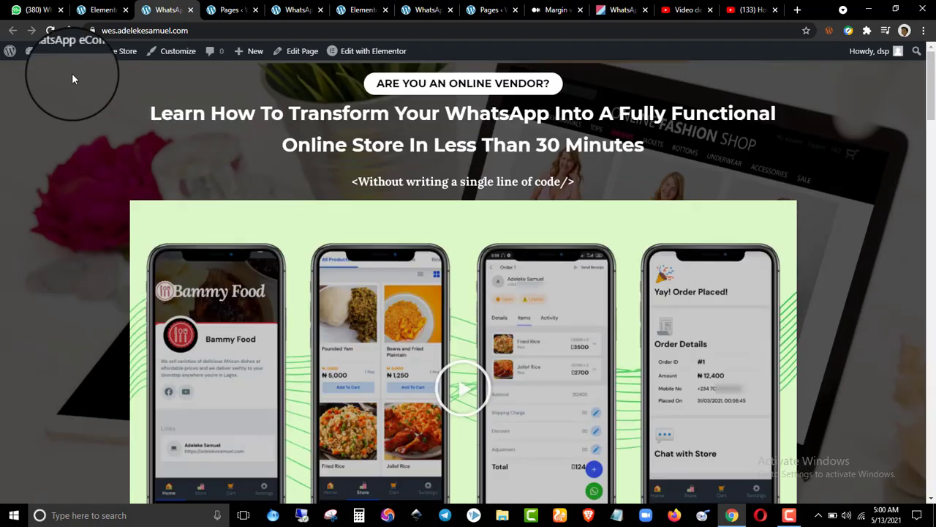
- In the blueprint page's settings, hide the title and set the page layout to Elementor Canvas, saving the update
{"action": "left_click", "coordinate": [102, 9]}
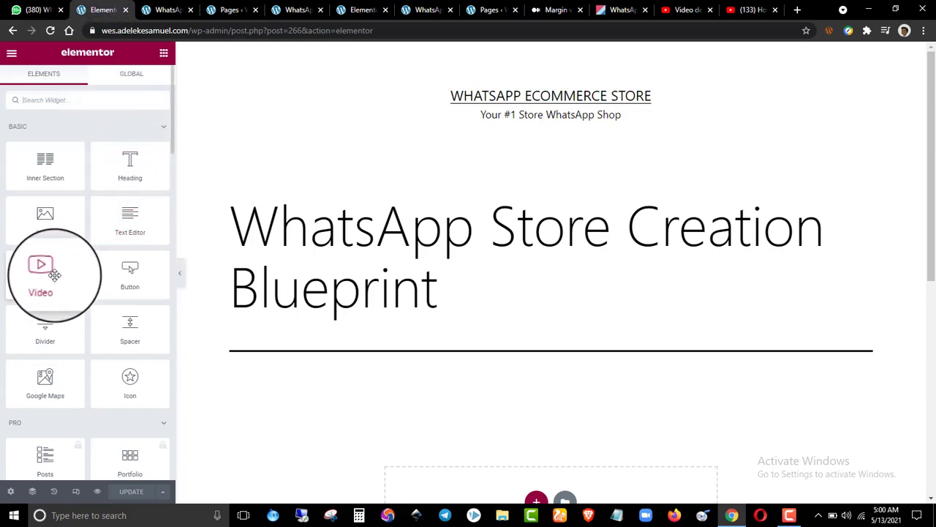
{"action": "left_click", "coordinate": [11, 492]}
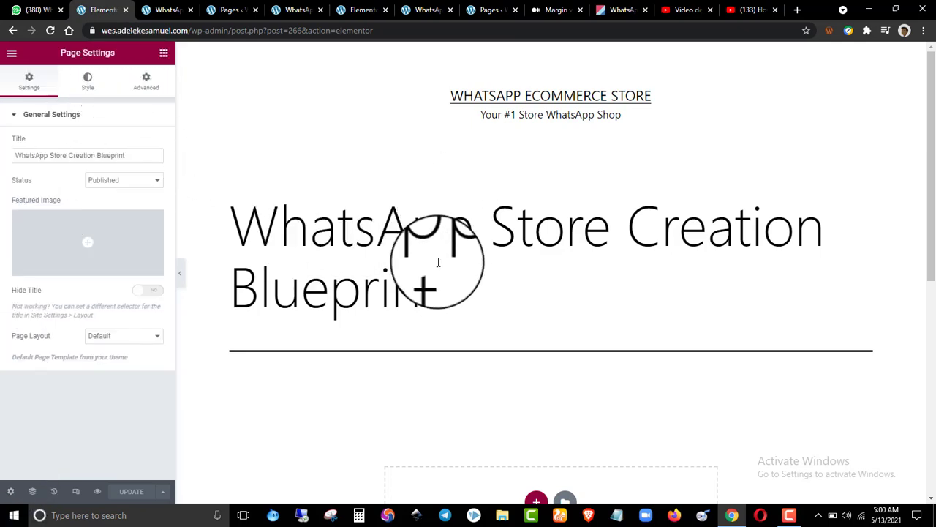
{"action": "left_click", "coordinate": [167, 10]}
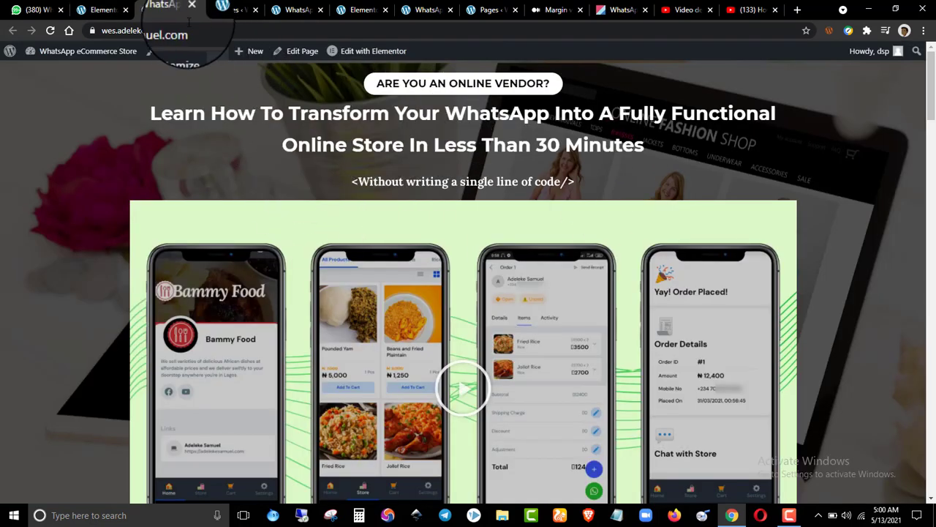
{"action": "left_click", "coordinate": [108, 8]}
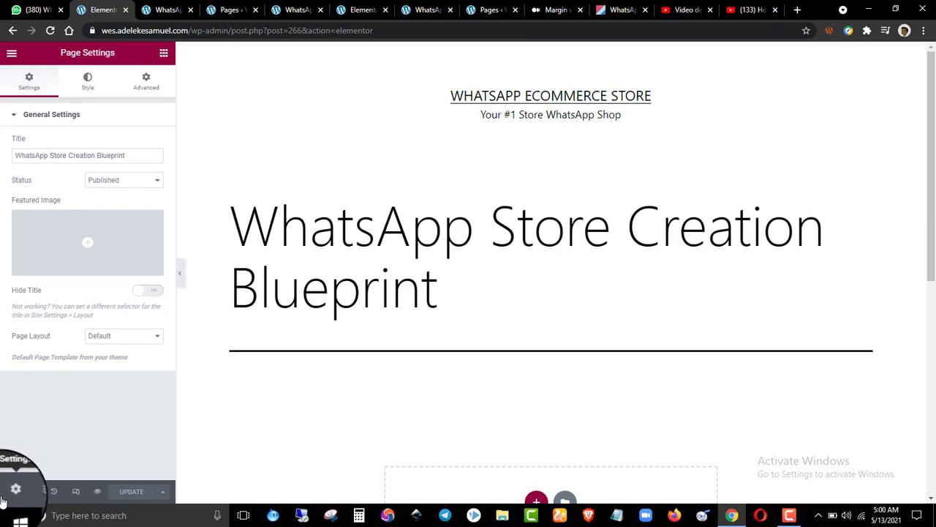
{"action": "left_click", "coordinate": [144, 293]}
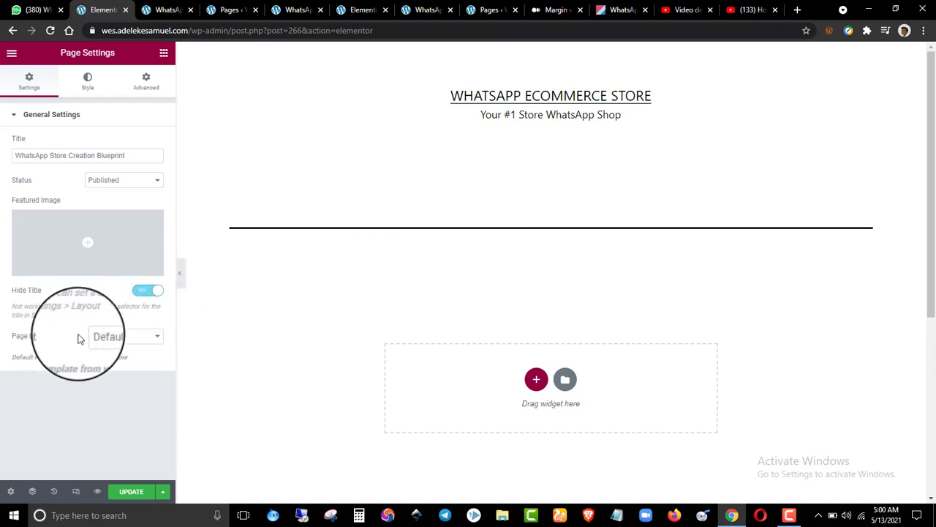
{"action": "left_click", "coordinate": [107, 337]}
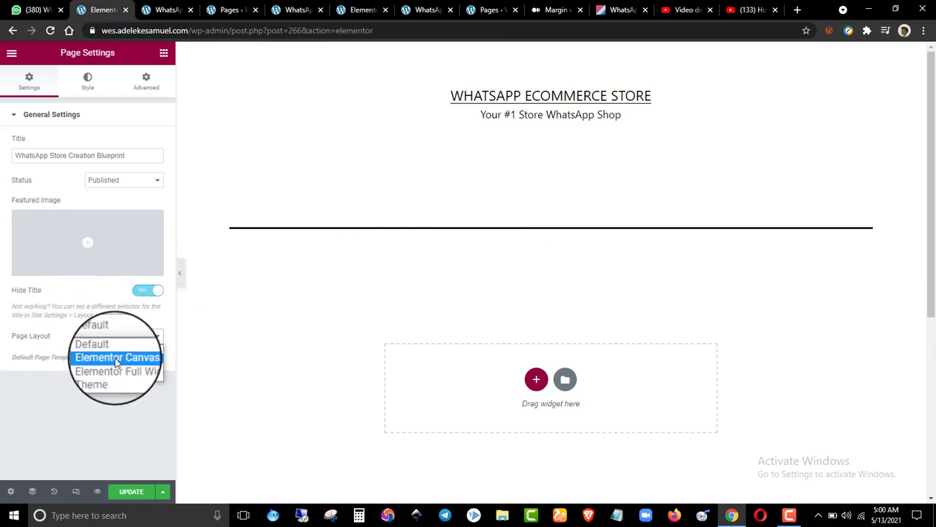
{"action": "left_click", "coordinate": [114, 358]}
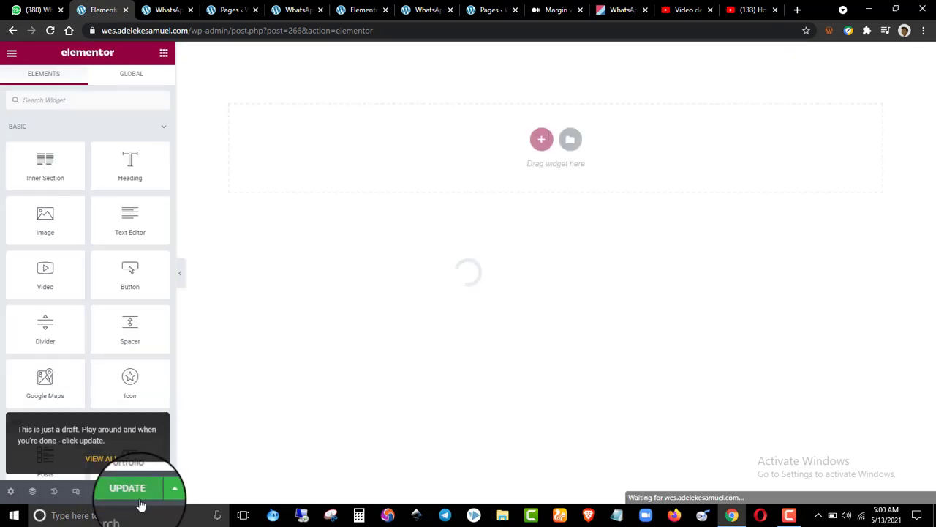
{"action": "left_click", "coordinate": [129, 494]}
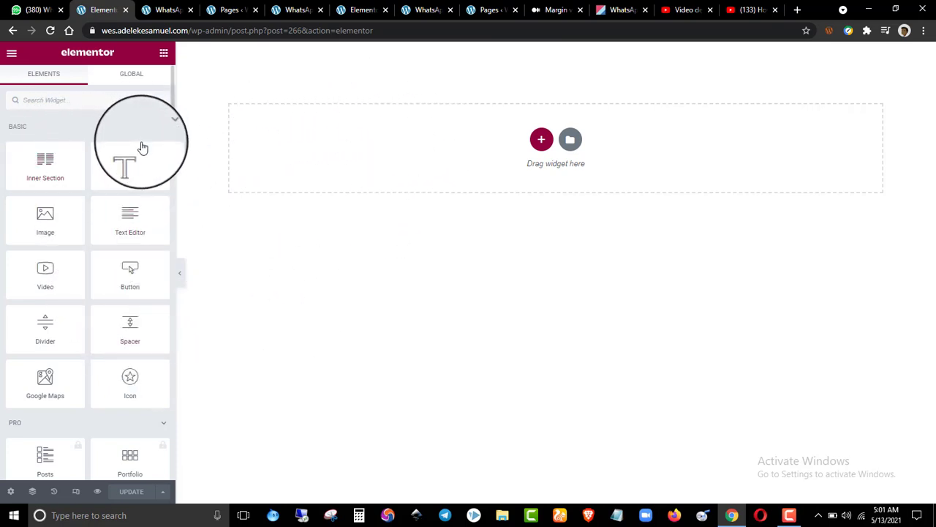
- Collapse the Pro and General widget categories, leaving the Basic category expanded
{"action": "scroll", "coordinate": [126, 251], "scroll_direction": "down", "scroll_amount": 1}
{"action": "scroll", "coordinate": [128, 251], "scroll_direction": "up", "scroll_amount": 1}
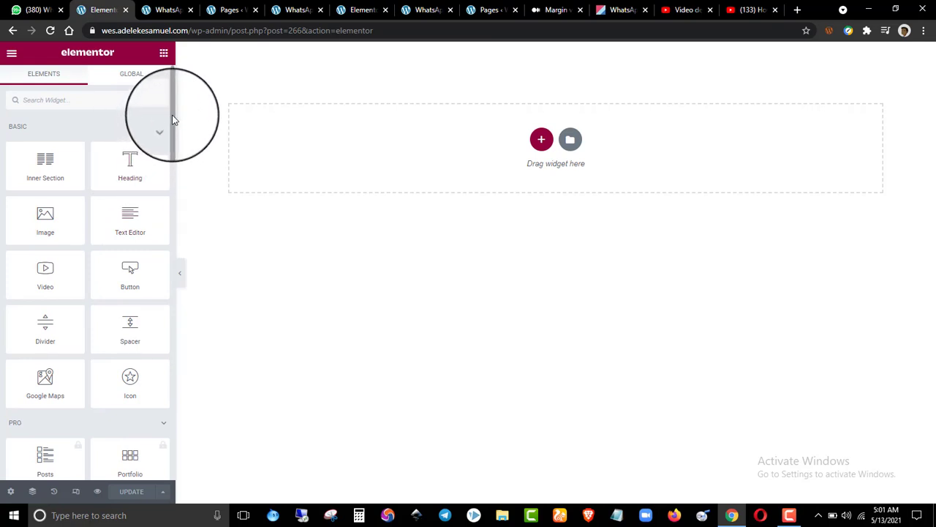
{"action": "left_click_drag", "start_coordinate": [173, 116], "coordinate": [173, 90]}
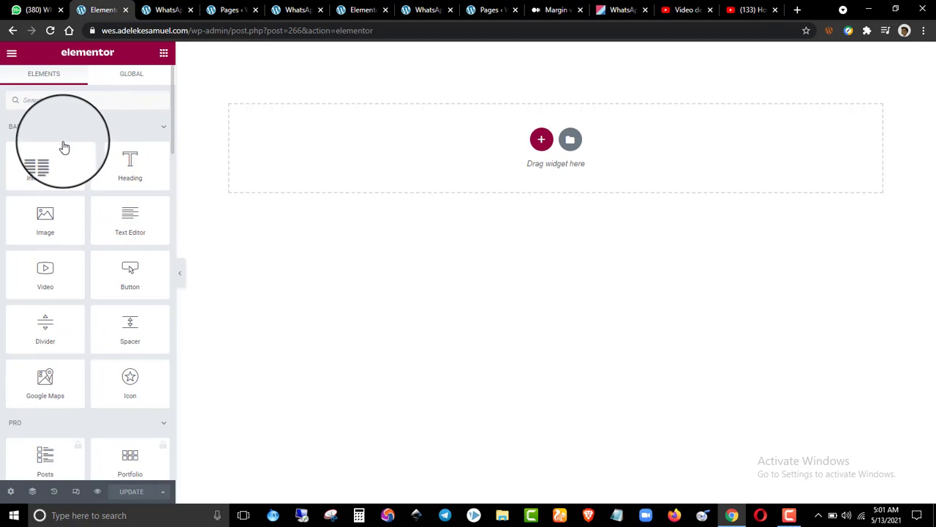
{"action": "left_click", "coordinate": [85, 133]}
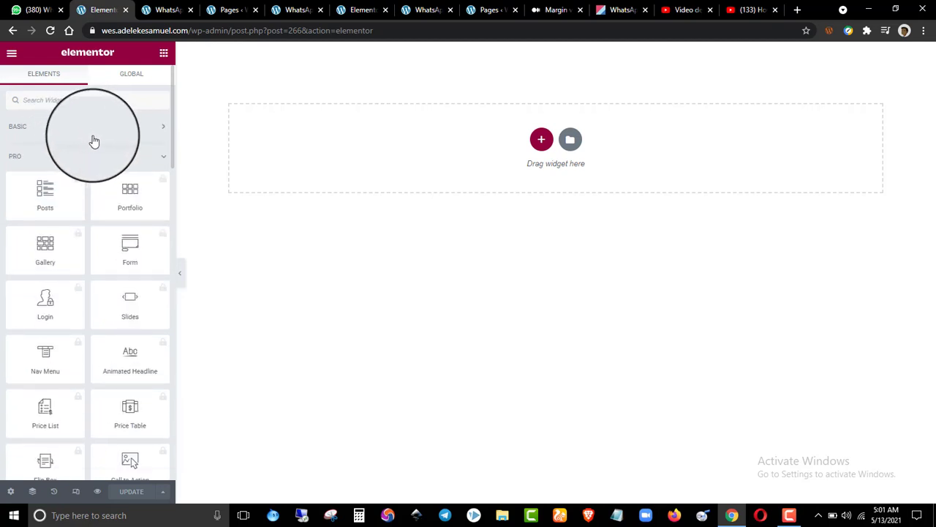
{"action": "left_click", "coordinate": [110, 156]}
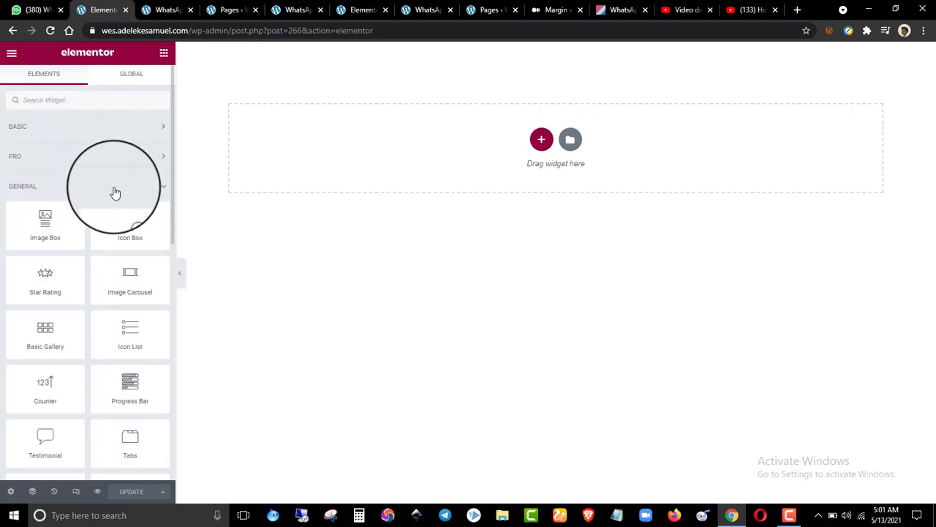
{"action": "left_click", "coordinate": [113, 189]}
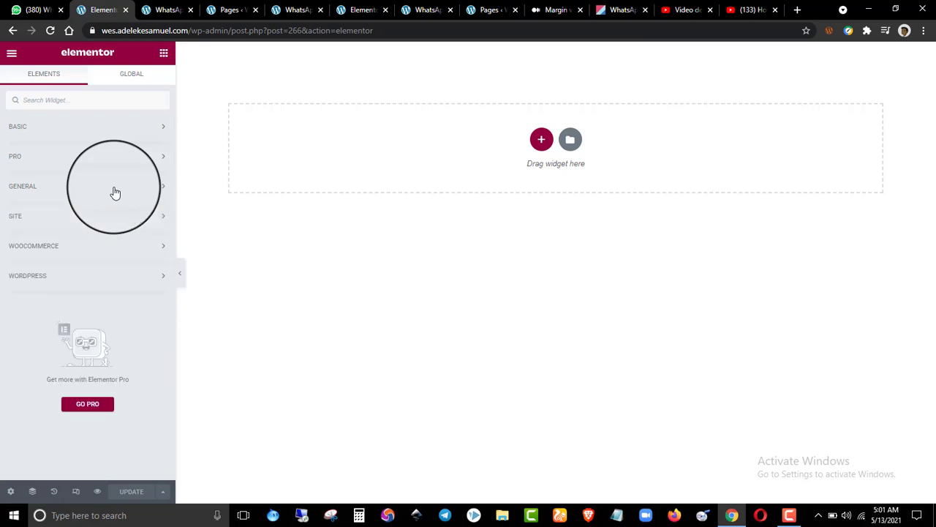
{"action": "left_click", "coordinate": [74, 127]}
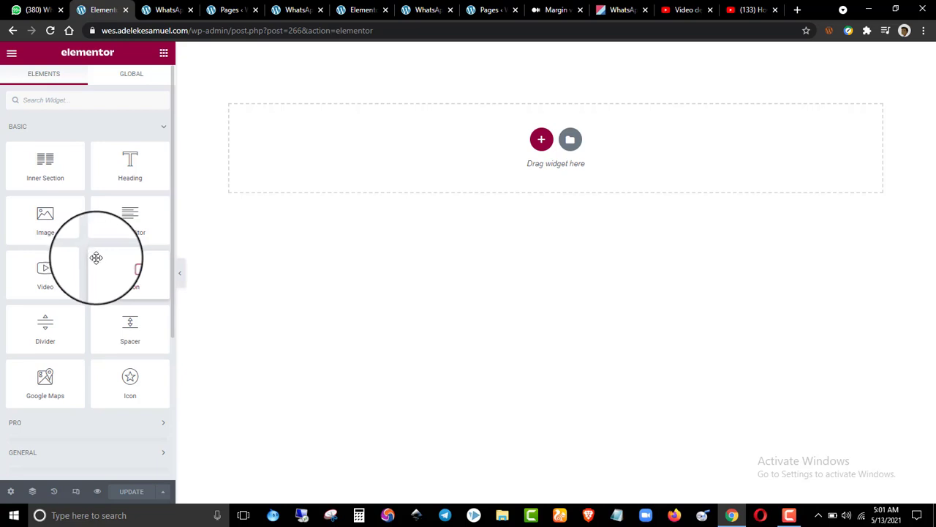
{"action": "left_click_drag", "start_coordinate": [96, 257], "coordinate": [207, 251]}
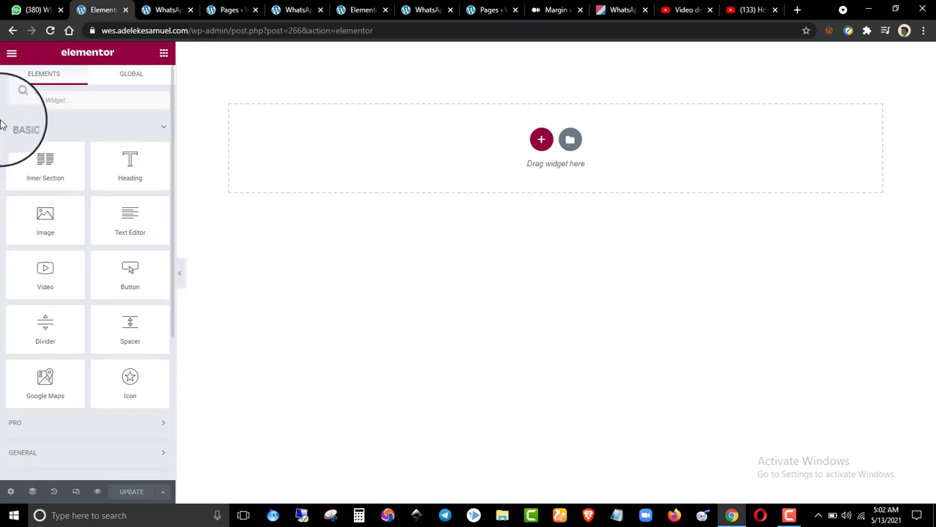
{"action": "left_click_drag", "start_coordinate": [96, 195], "coordinate": [95, 69]}
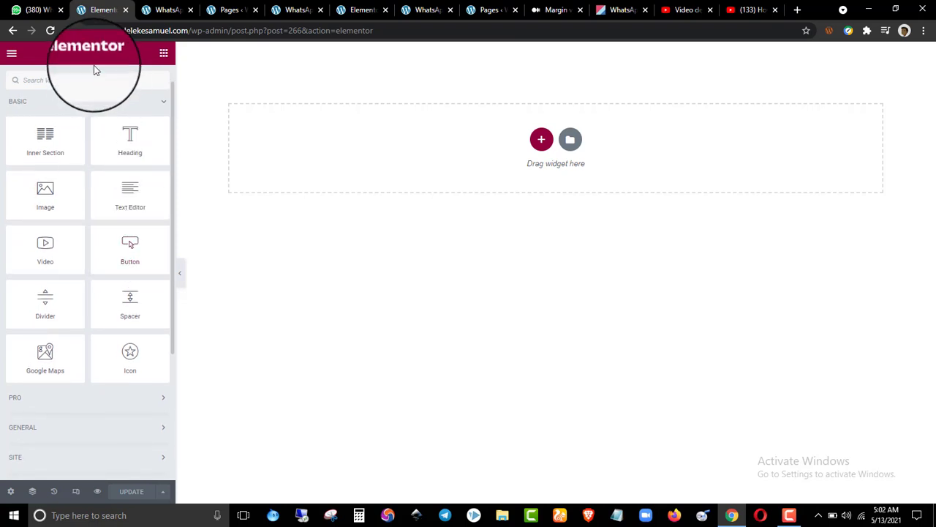
{"action": "left_click", "coordinate": [115, 99]}
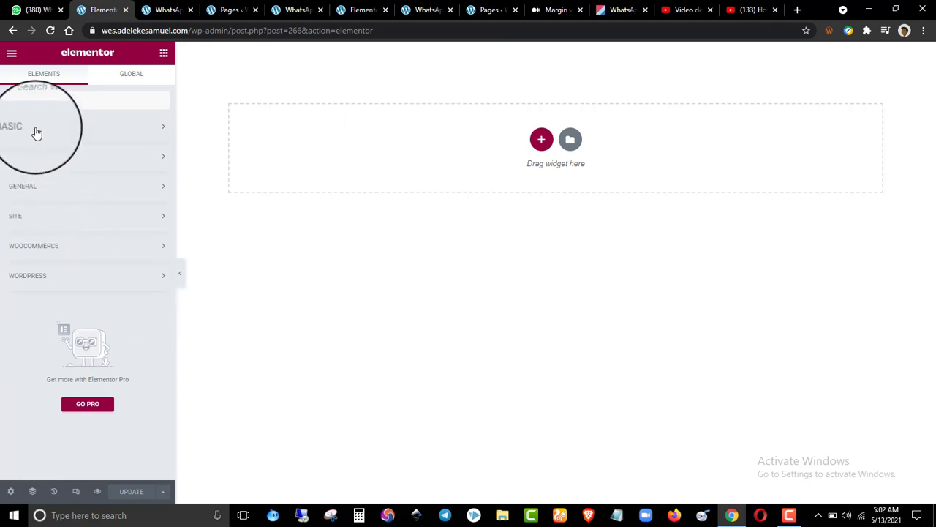
{"action": "left_click", "coordinate": [32, 128]}
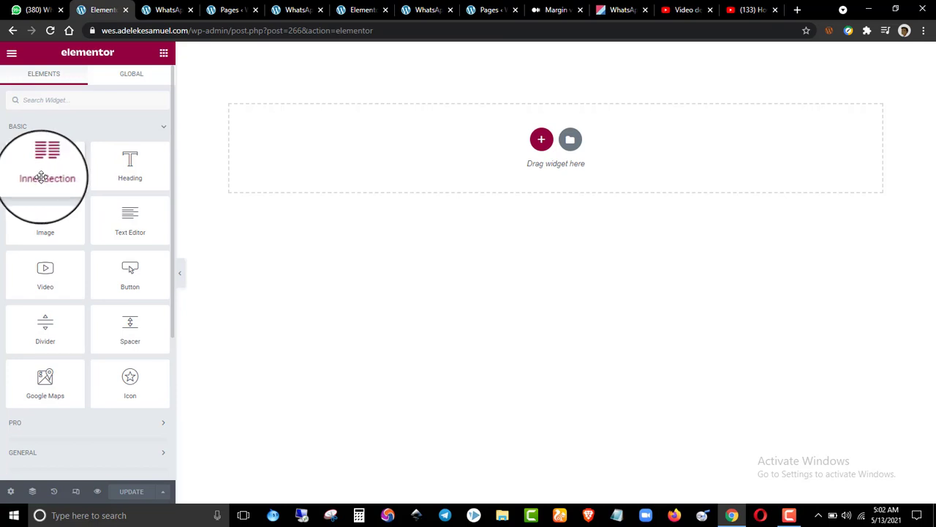
- Add an Image widget to the empty section of the blueprint page
{"action": "left_click_drag", "start_coordinate": [58, 219], "coordinate": [26, 216]}
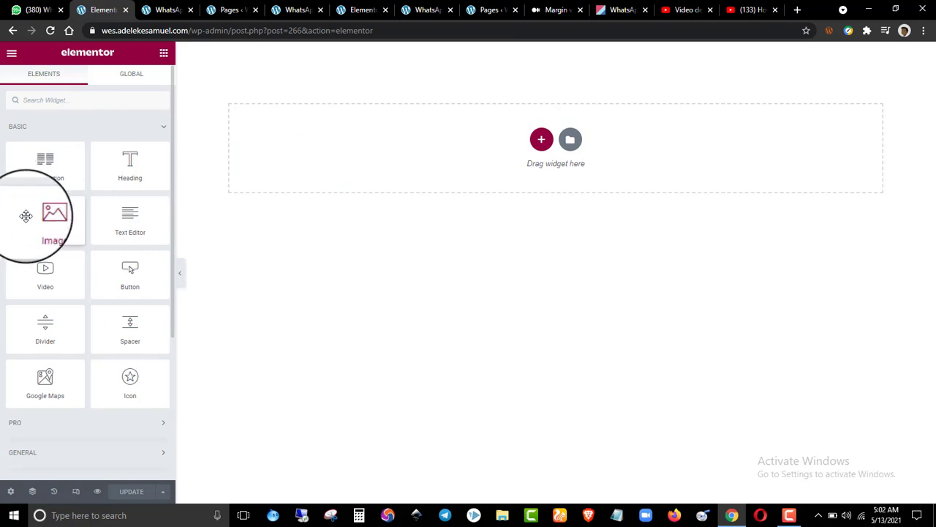
{"action": "left_click_drag", "start_coordinate": [26, 216], "coordinate": [338, 154]}
{"action": "scroll", "coordinate": [459, 190], "scroll_direction": "down", "scroll_amount": 1}
{"action": "scroll", "coordinate": [459, 190], "scroll_direction": "up", "scroll_amount": 3}
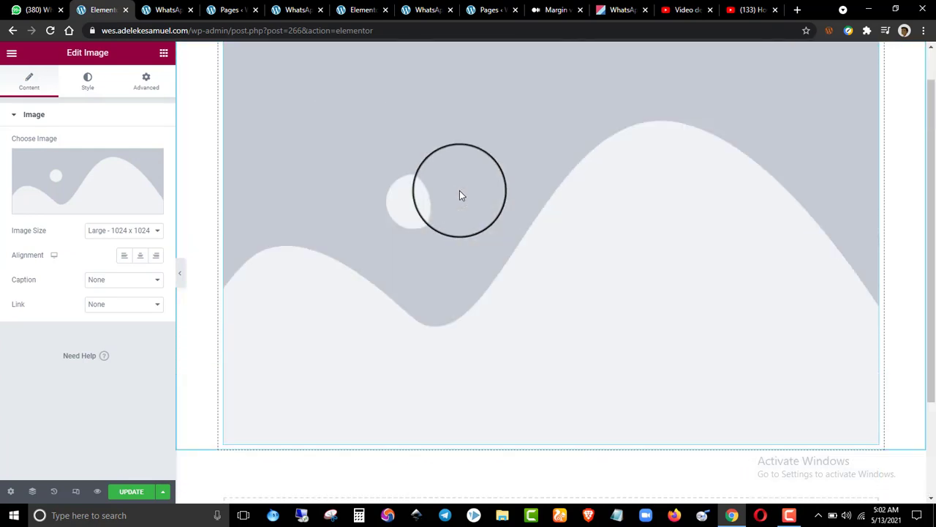
{"action": "scroll", "coordinate": [459, 190], "scroll_direction": "down", "scroll_amount": 3}
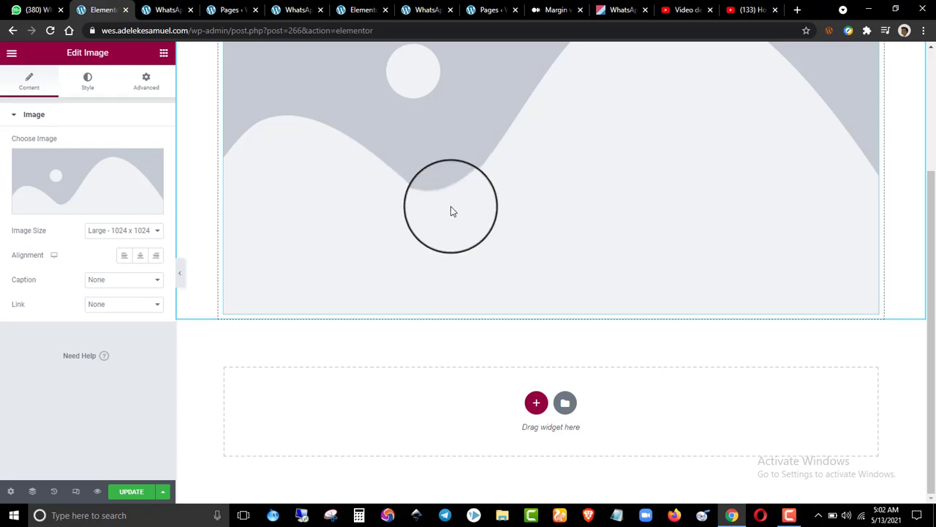
- Add a Text Editor widget directly below the image placeholder in the blueprint page's section
{"action": "scroll", "coordinate": [450, 211], "scroll_direction": "up", "scroll_amount": 3}
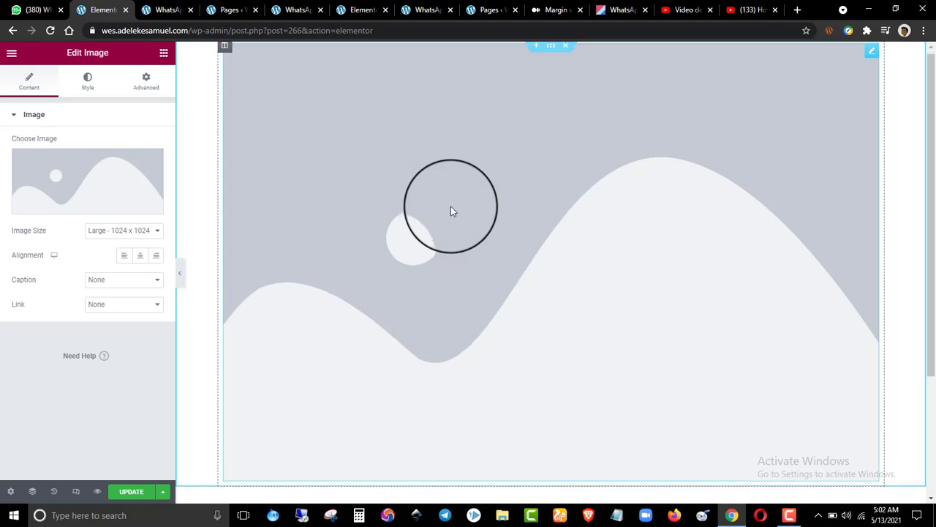
{"action": "scroll", "coordinate": [451, 212], "scroll_direction": "down", "scroll_amount": 3}
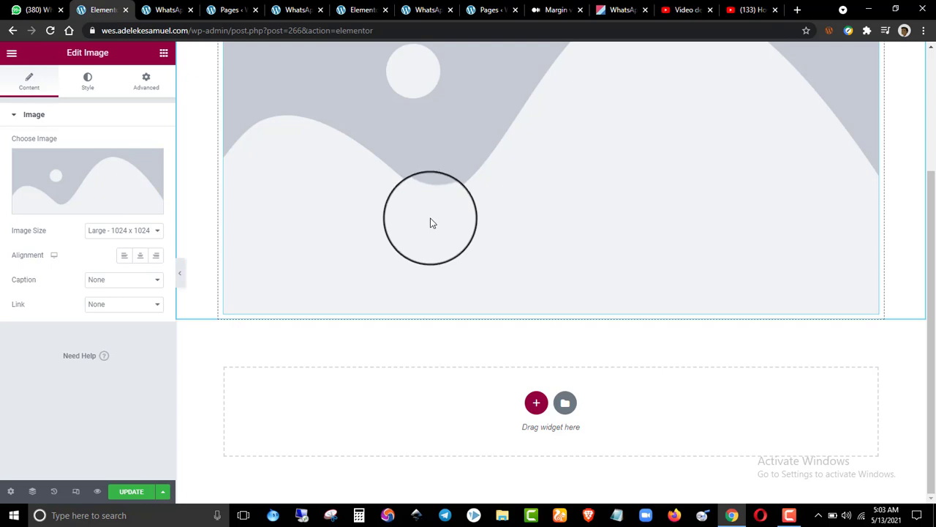
{"action": "scroll", "coordinate": [344, 290], "scroll_direction": "up", "scroll_amount": 2}
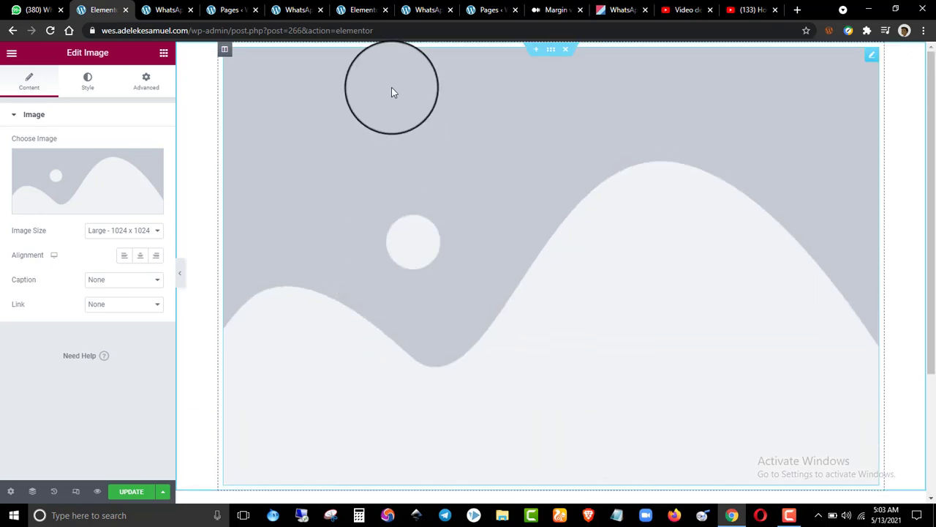
{"action": "scroll", "coordinate": [391, 91], "scroll_direction": "down", "scroll_amount": 2}
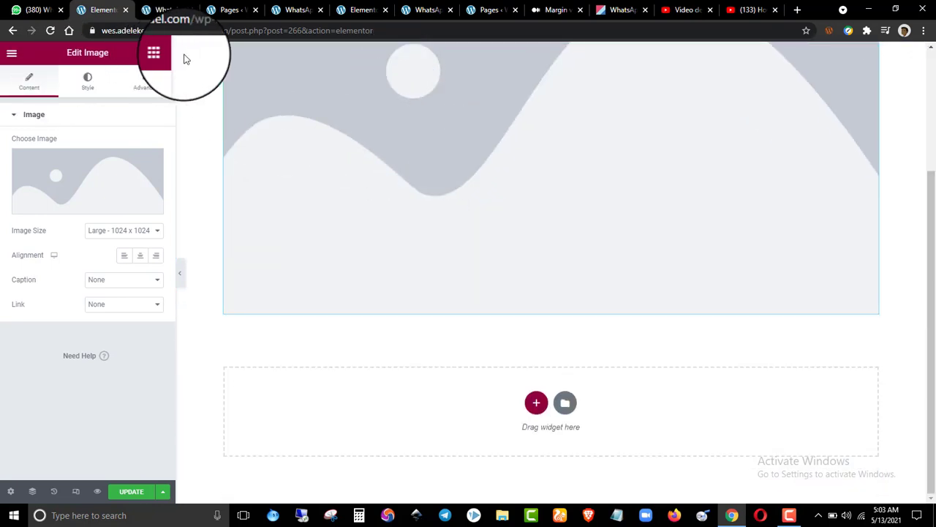
{"action": "left_click", "coordinate": [164, 56]}
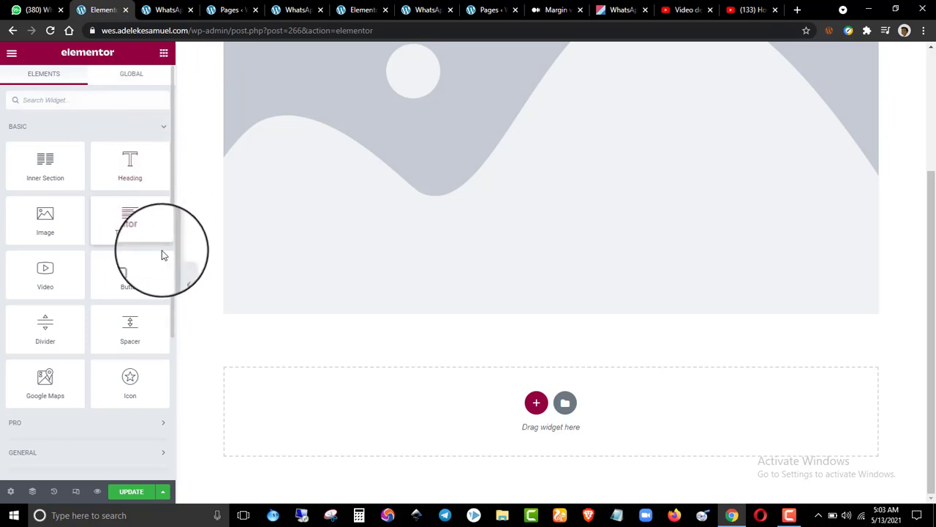
{"action": "scroll", "coordinate": [422, 200], "scroll_direction": "up", "scroll_amount": 2}
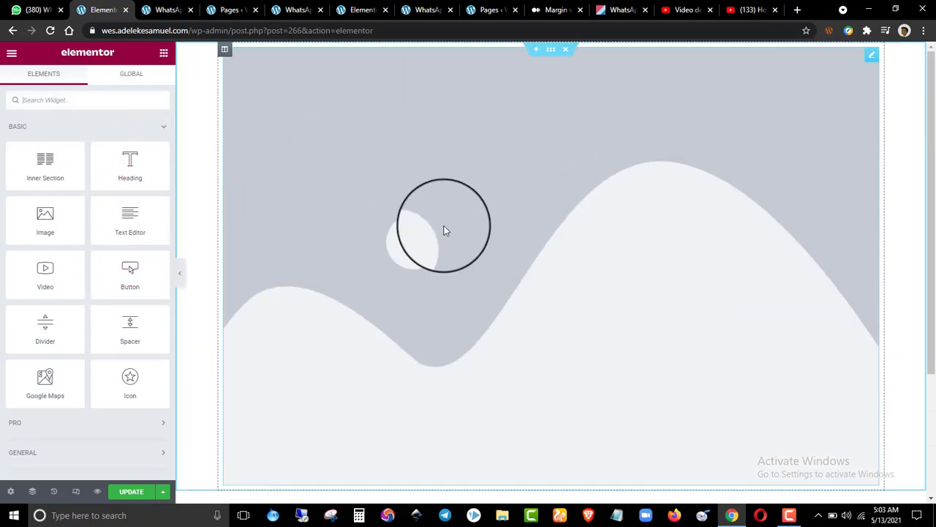
{"action": "scroll", "coordinate": [462, 155], "scroll_direction": "down", "scroll_amount": 2}
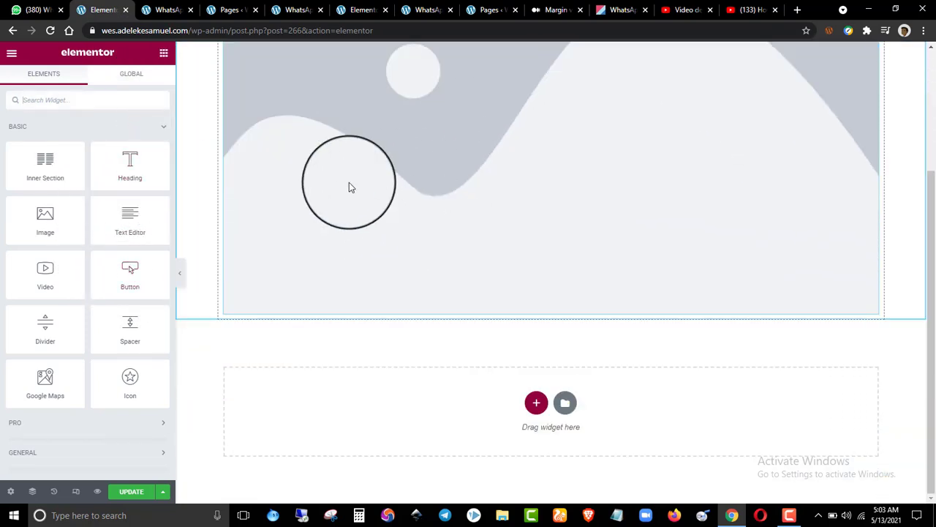
{"action": "left_click_drag", "start_coordinate": [128, 230], "coordinate": [430, 314]}
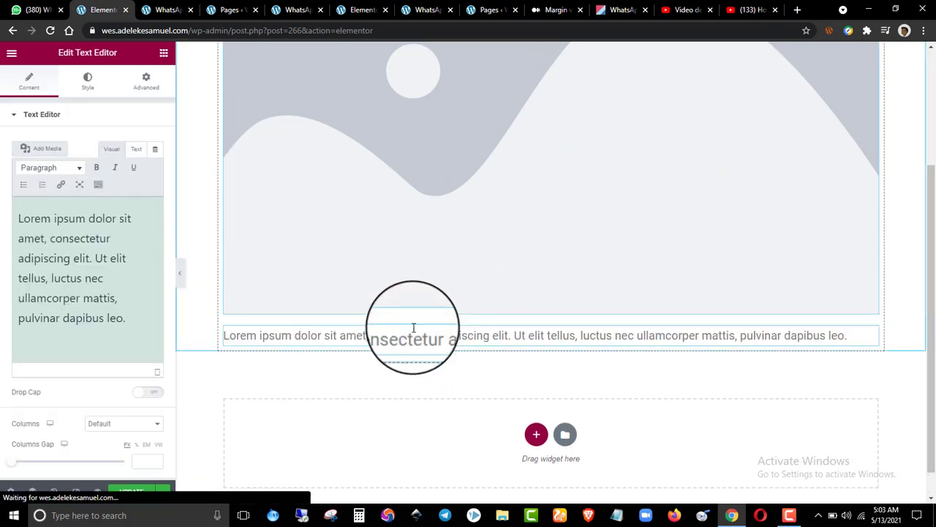
- Update the page to save the added widgets, and look at the available save options
{"action": "scroll", "coordinate": [399, 172], "scroll_direction": "up", "scroll_amount": 2}
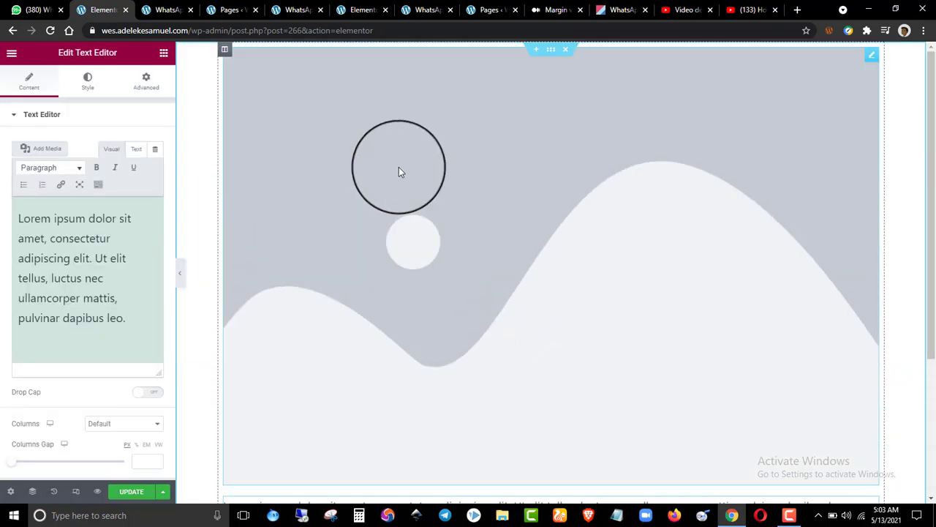
{"action": "scroll", "coordinate": [399, 172], "scroll_direction": "down", "scroll_amount": 2}
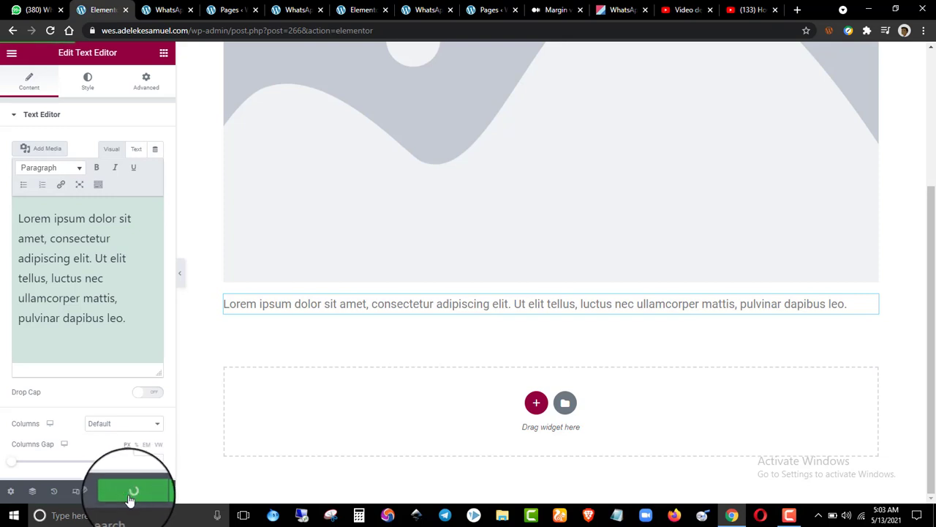
{"action": "left_click", "coordinate": [130, 499]}
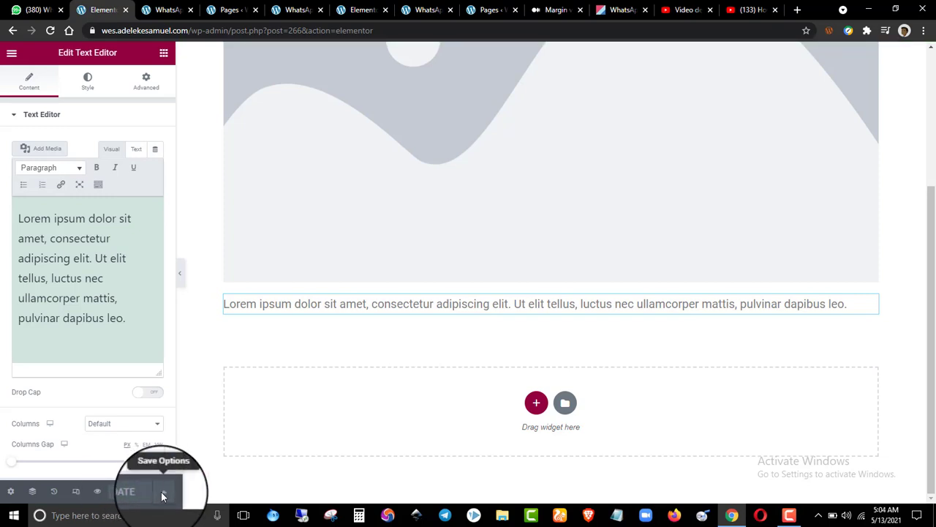
{"action": "left_click", "coordinate": [163, 495]}
{"action": "left_click", "coordinate": [163, 495]}
{"action": "left_click", "coordinate": [188, 475]}
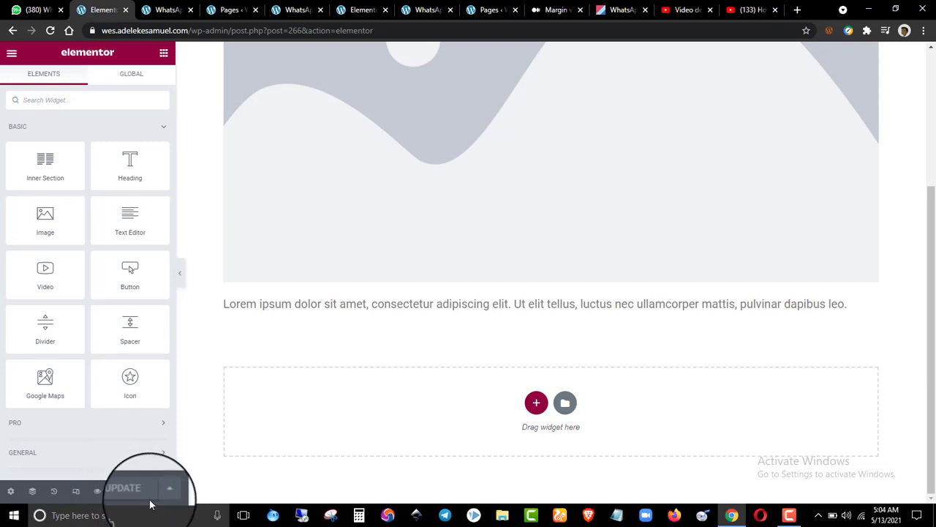
{"action": "left_click", "coordinate": [163, 500]}
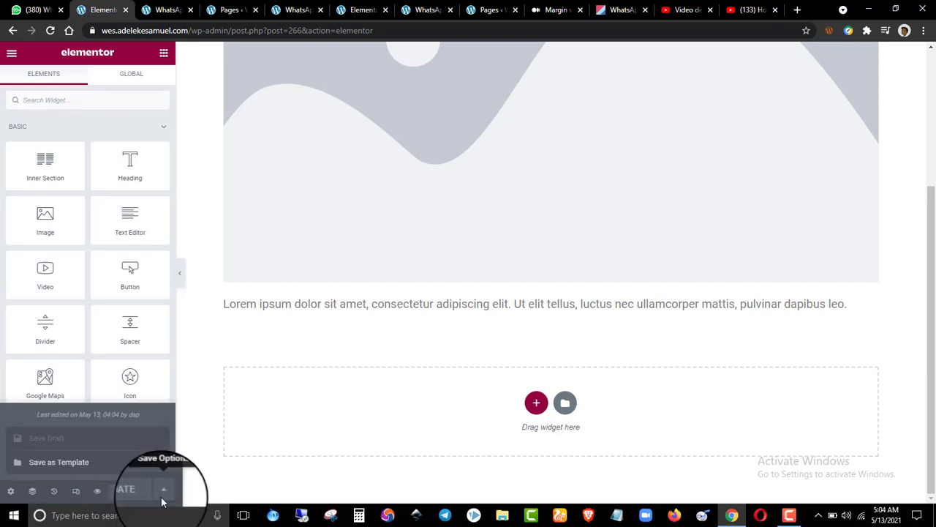
{"action": "left_click", "coordinate": [163, 499]}
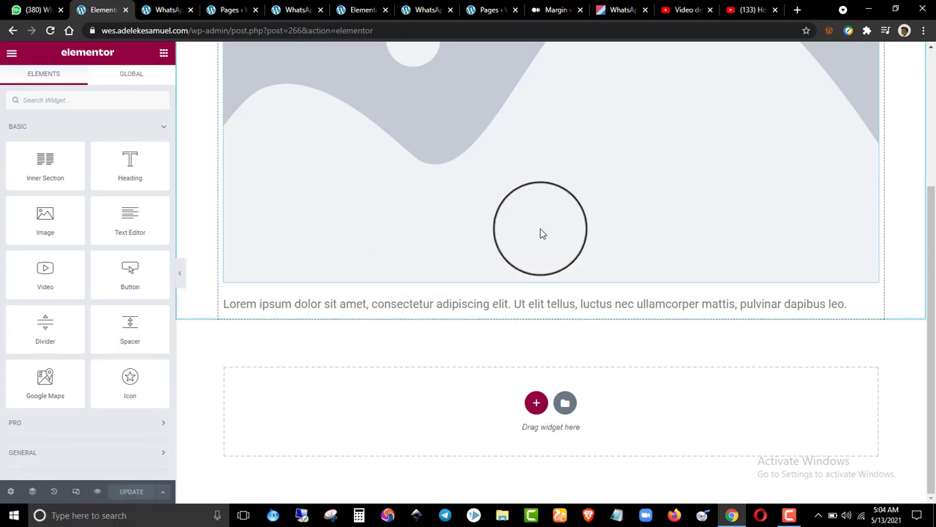
{"action": "scroll", "coordinate": [541, 254], "scroll_direction": "up", "scroll_amount": 3}
{"action": "scroll", "coordinate": [541, 254], "scroll_direction": "down", "scroll_amount": 3}
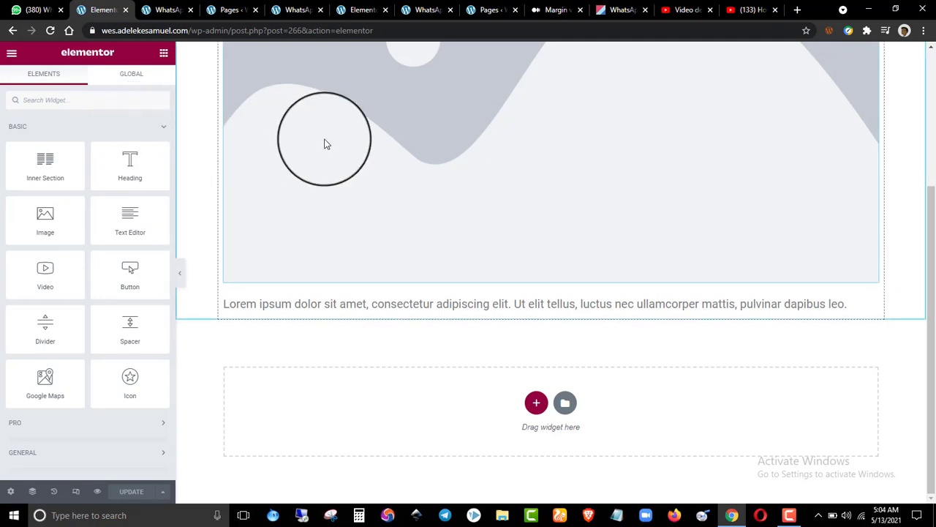
{"action": "left_click", "coordinate": [138, 72]}
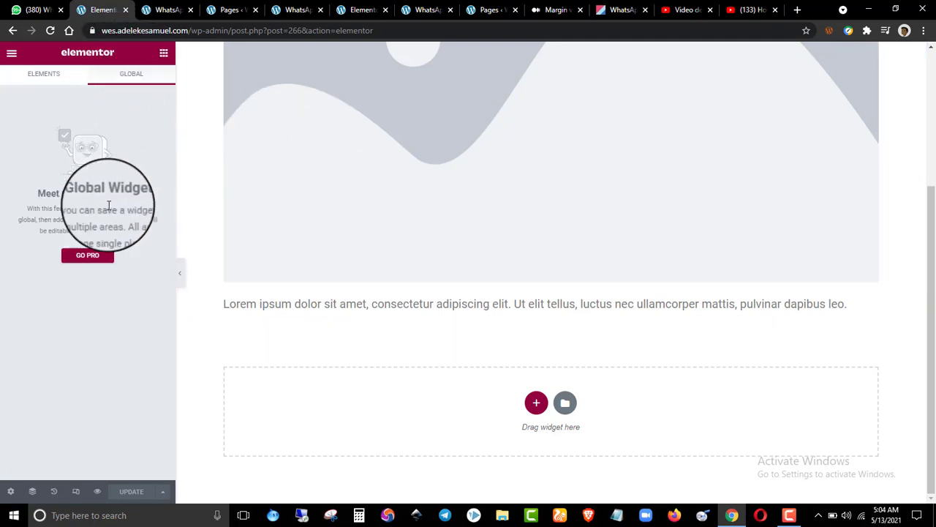
{"action": "left_click", "coordinate": [44, 71]}
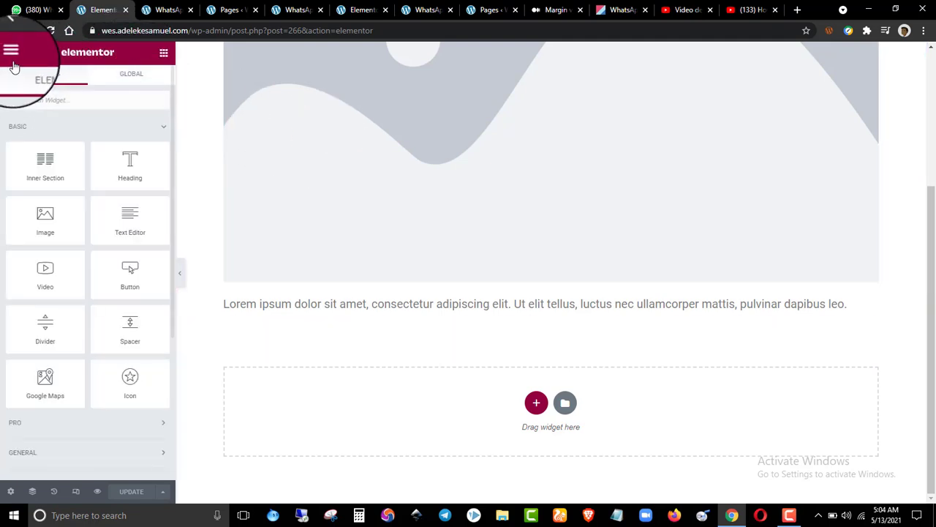
{"action": "left_click", "coordinate": [9, 55]}
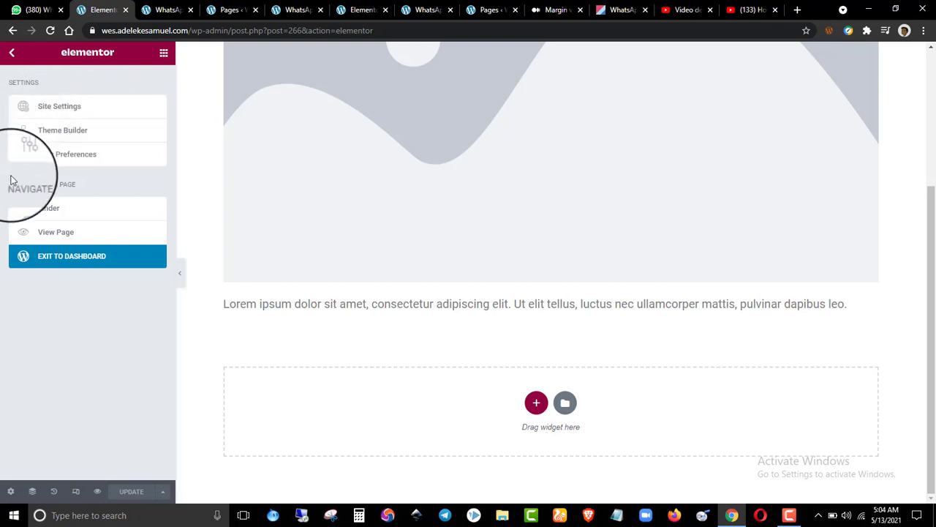
{"action": "left_click", "coordinate": [11, 53]}
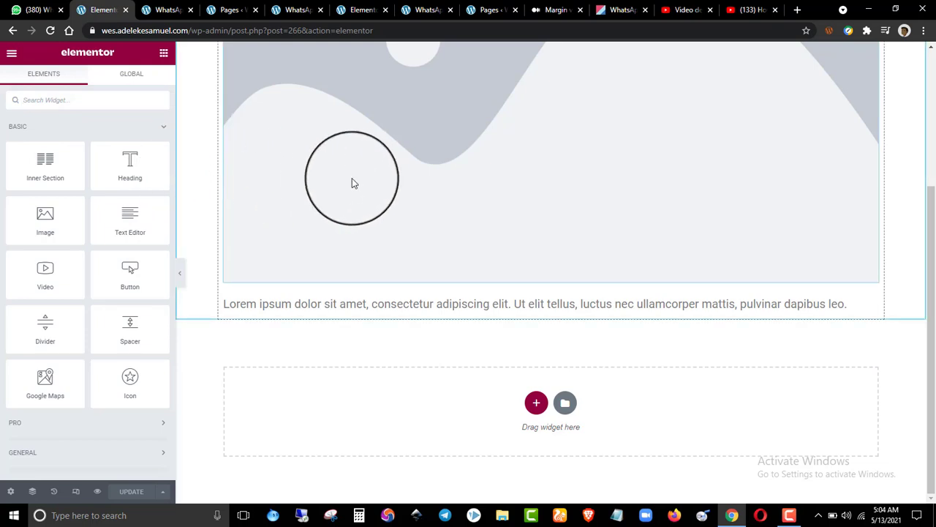
- Move the Text Editor widget above the image placeholder
{"action": "scroll", "coordinate": [351, 183], "scroll_direction": "up", "scroll_amount": 3}
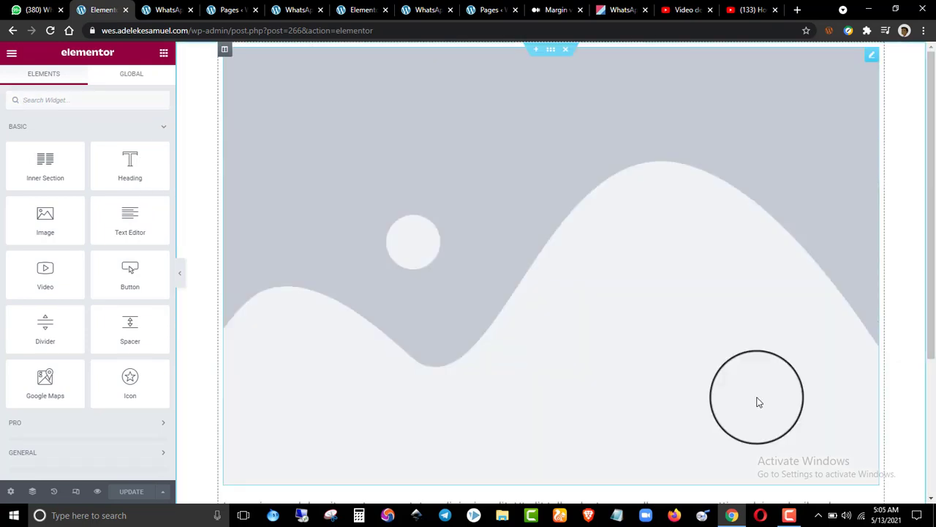
{"action": "scroll", "coordinate": [760, 316], "scroll_direction": "down", "scroll_amount": 3}
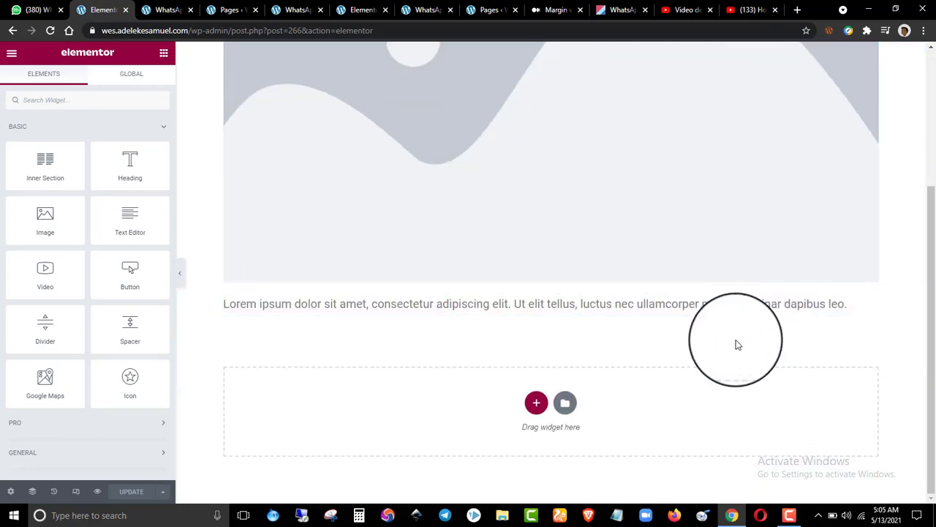
{"action": "scroll", "coordinate": [724, 353], "scroll_direction": "up", "scroll_amount": 3}
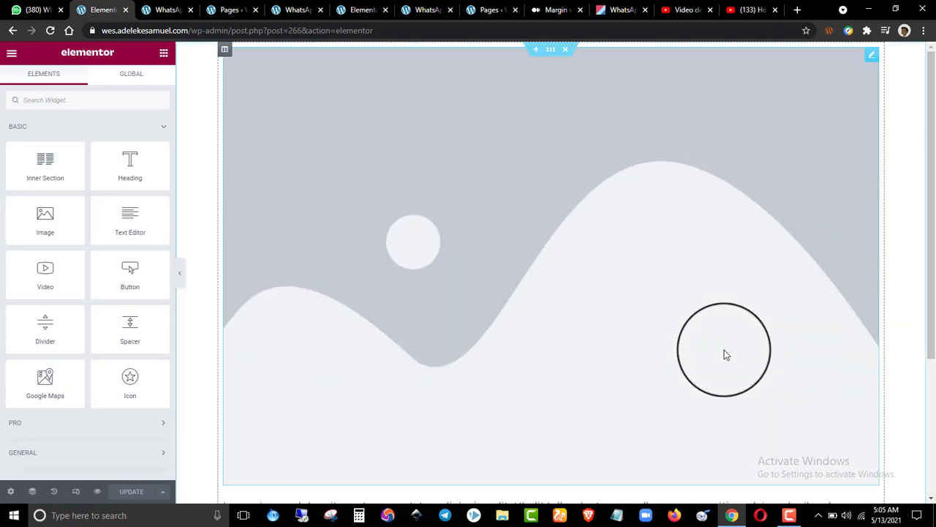
{"action": "scroll", "coordinate": [704, 285], "scroll_direction": "down", "scroll_amount": 3}
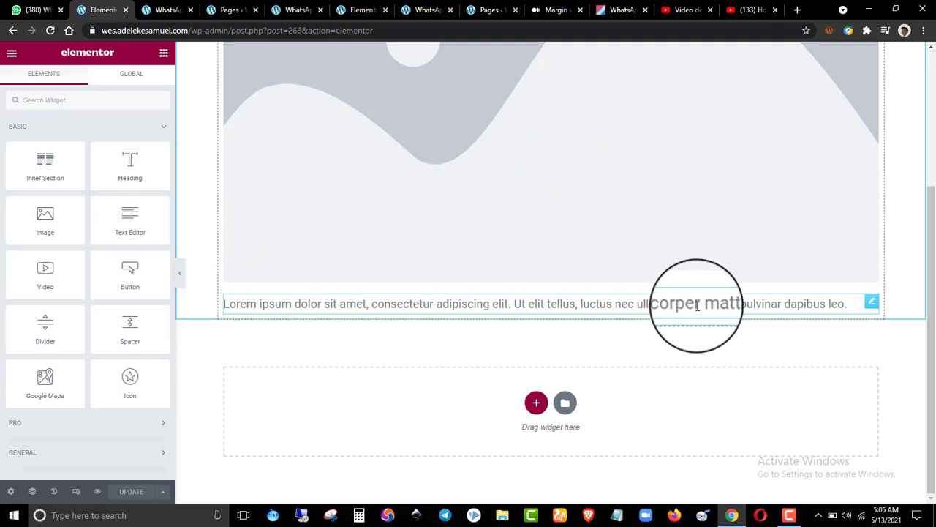
{"action": "left_click_drag", "start_coordinate": [875, 308], "coordinate": [626, 59]}
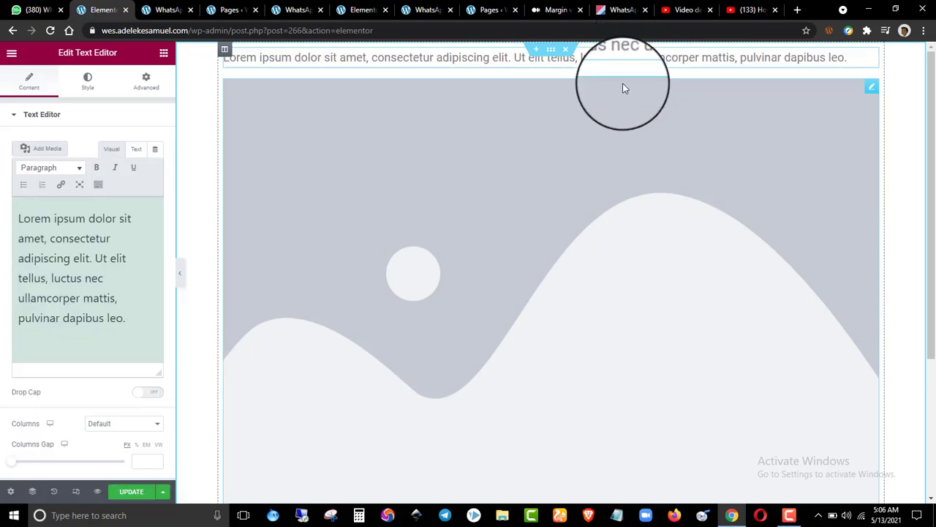
{"action": "scroll", "coordinate": [630, 147], "scroll_direction": "down", "scroll_amount": 3}
{"action": "scroll", "coordinate": [629, 156], "scroll_direction": "up", "scroll_amount": 3}
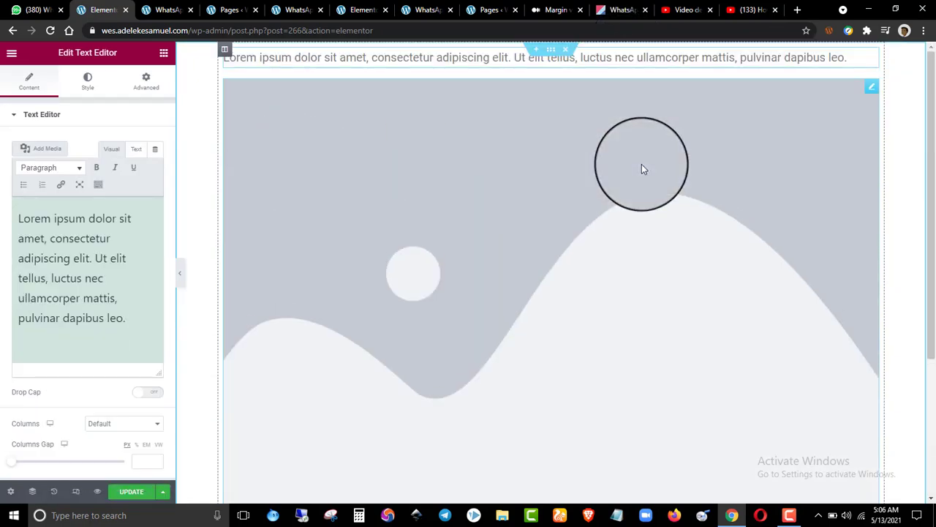
- Move the Text Editor widget back below the image placeholder
{"action": "left_click_drag", "start_coordinate": [872, 55], "coordinate": [844, 57]}
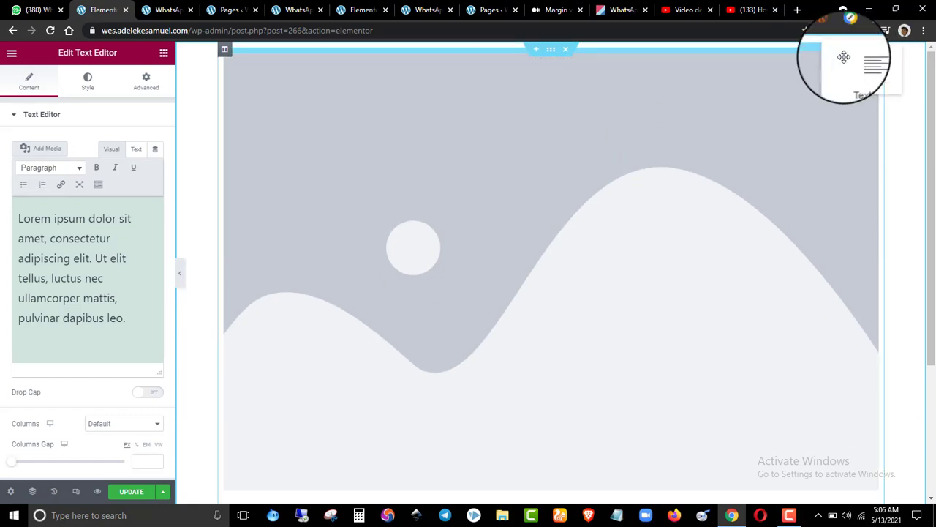
{"action": "left_click_drag", "start_coordinate": [844, 57], "coordinate": [685, 447]}
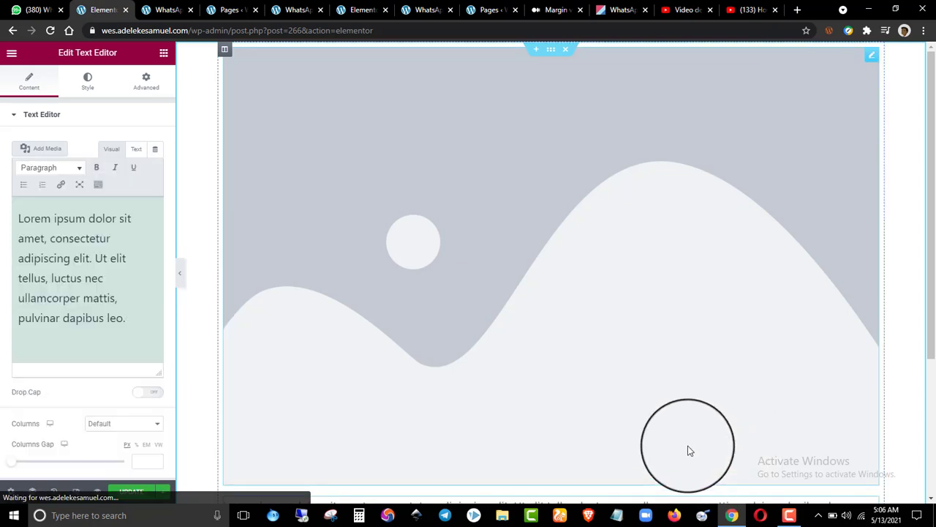
{"action": "scroll", "coordinate": [700, 321], "scroll_direction": "down", "scroll_amount": 3}
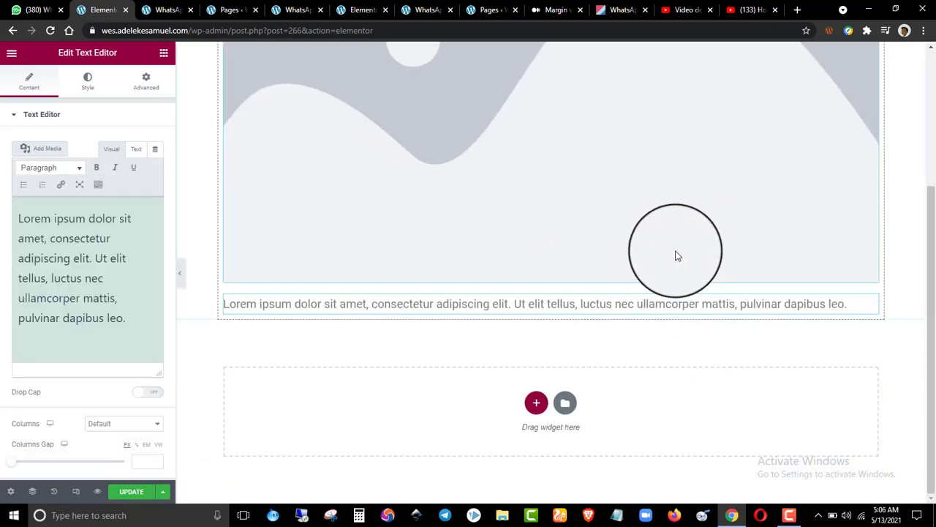
- Delete the Image widget from the section, leaving only the Text Editor widget
{"action": "left_click_drag", "start_coordinate": [930, 255], "coordinate": [931, 55]}
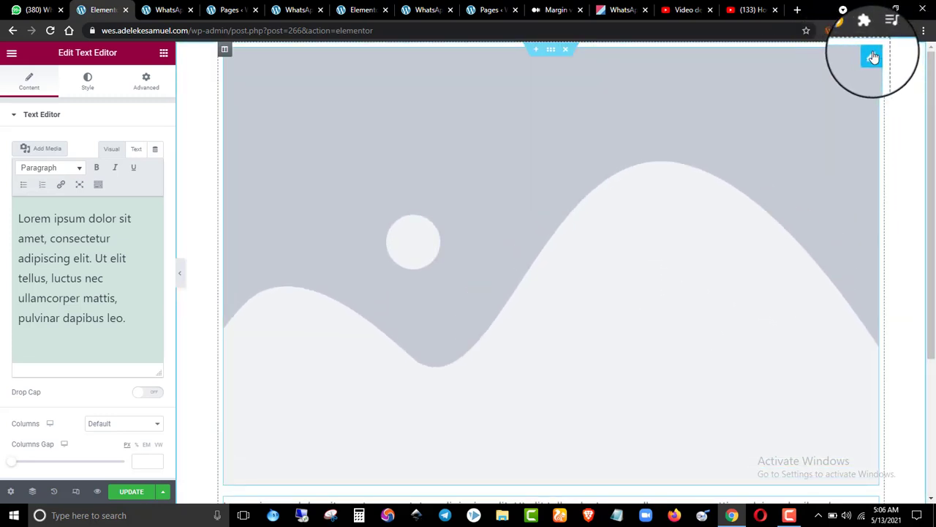
{"action": "right_click", "coordinate": [875, 57]}
{"action": "left_click", "coordinate": [855, 70]}
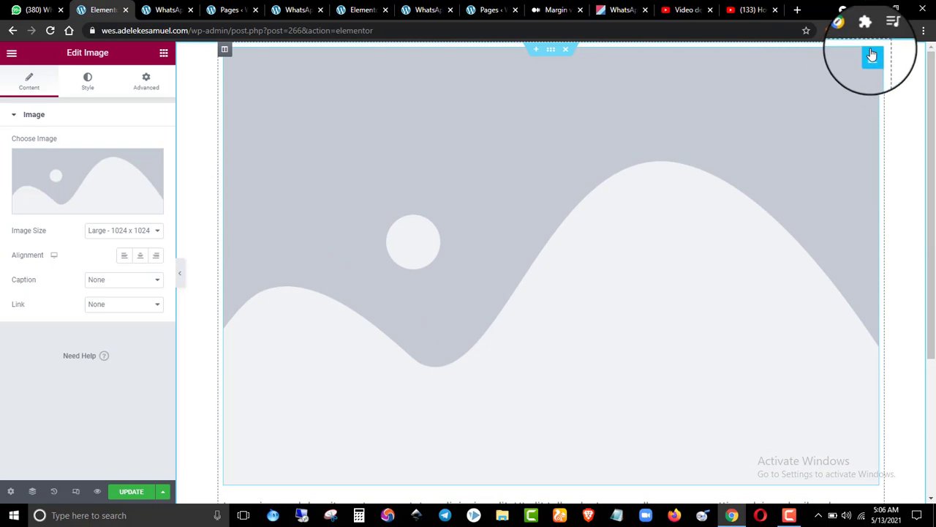
{"action": "right_click", "coordinate": [873, 55]}
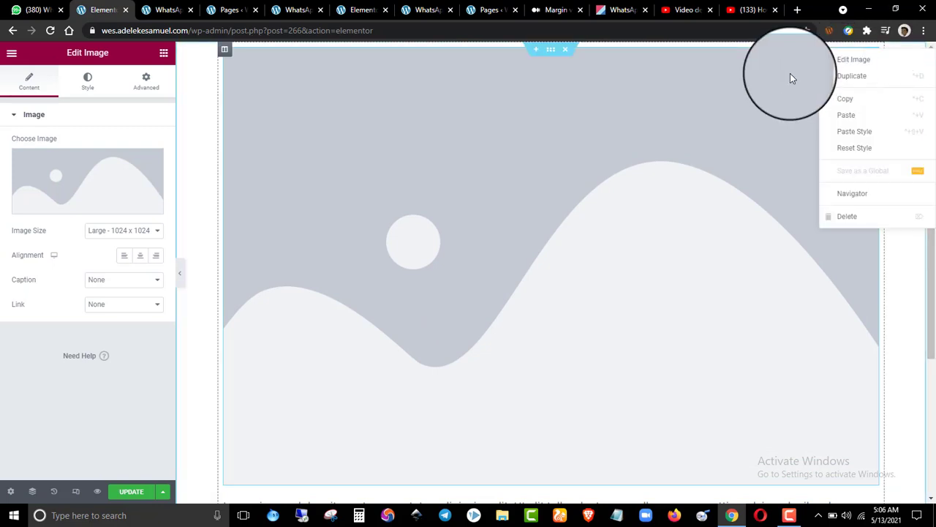
{"action": "left_click", "coordinate": [864, 218]}
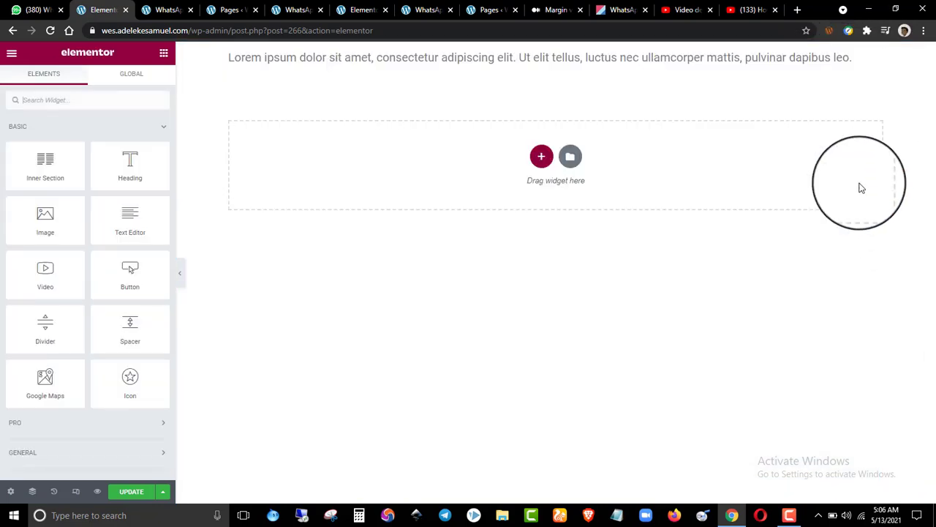
- Duplicate the Text Editor widget within its section
{"action": "right_click", "coordinate": [876, 56]}
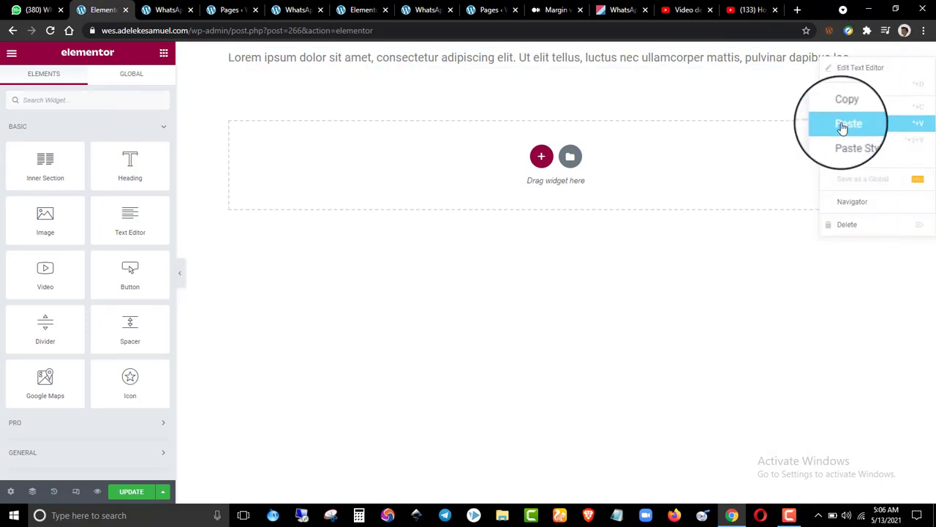
{"action": "left_click", "coordinate": [773, 104]}
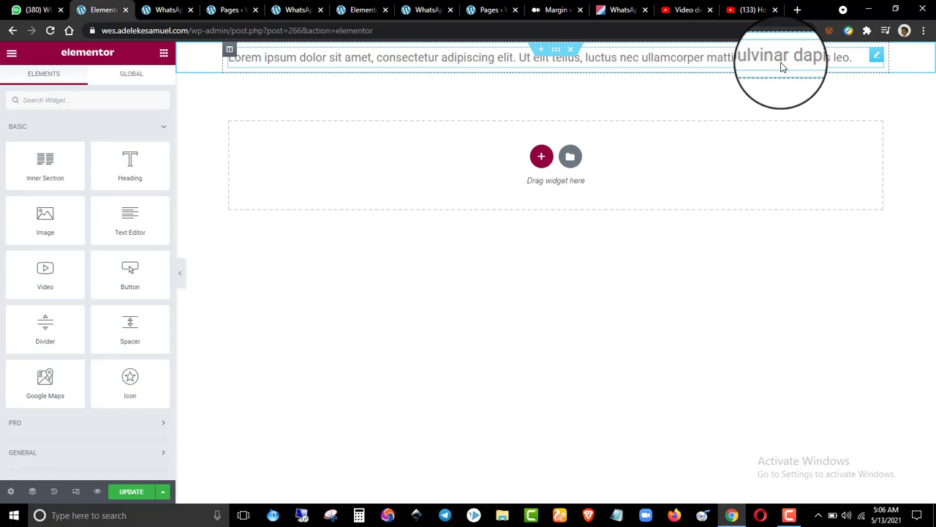
{"action": "right_click", "coordinate": [874, 62]}
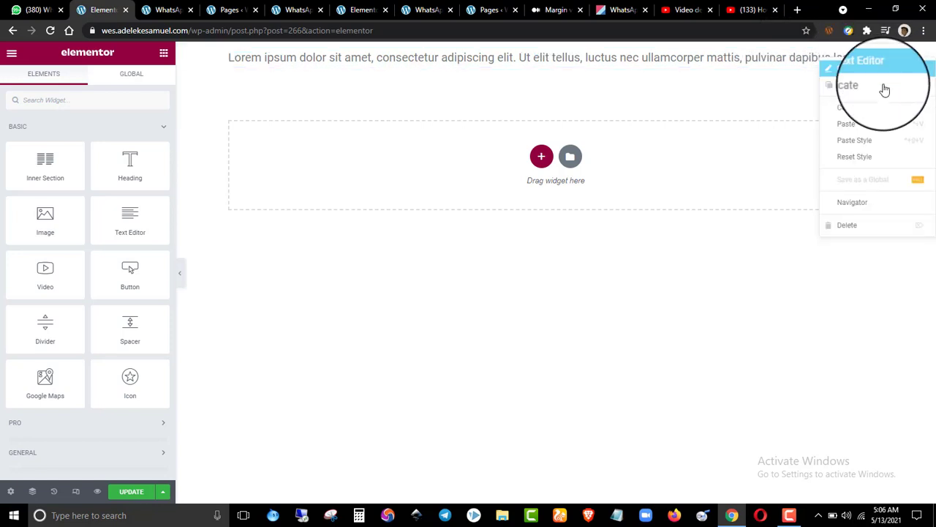
{"action": "left_click", "coordinate": [864, 82]}
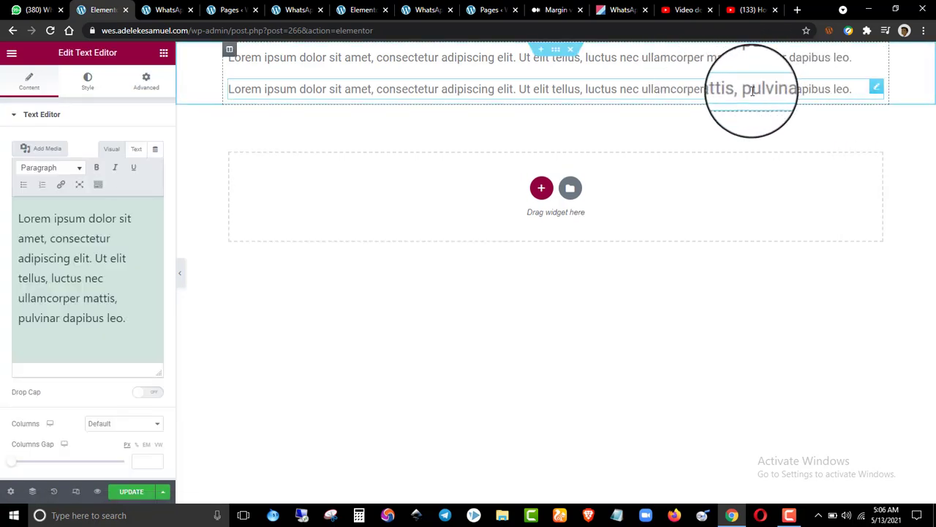
- Copy the duplicated Text Editor widget and paste it into the empty widget area below as another text block
{"action": "right_click", "coordinate": [877, 87]}
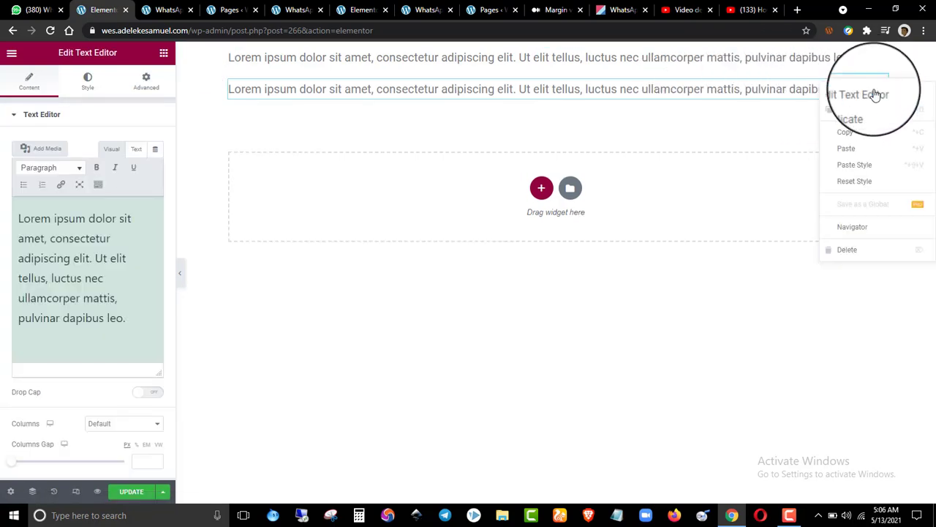
{"action": "left_click", "coordinate": [871, 138]}
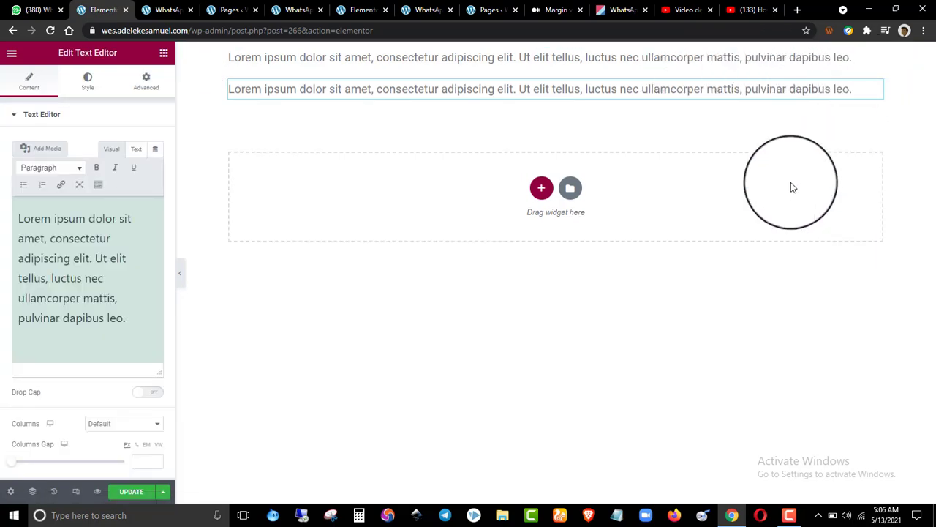
{"action": "right_click", "coordinate": [721, 195]}
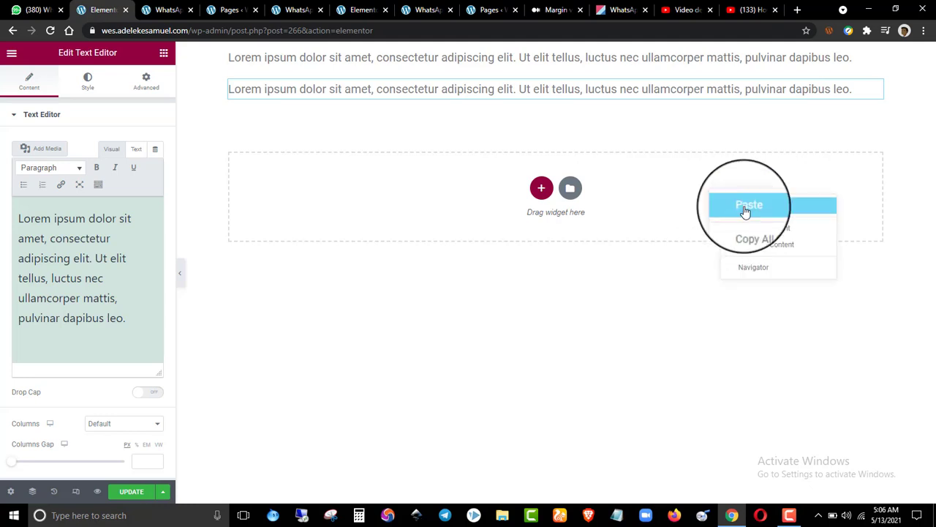
{"action": "left_click", "coordinate": [746, 208]}
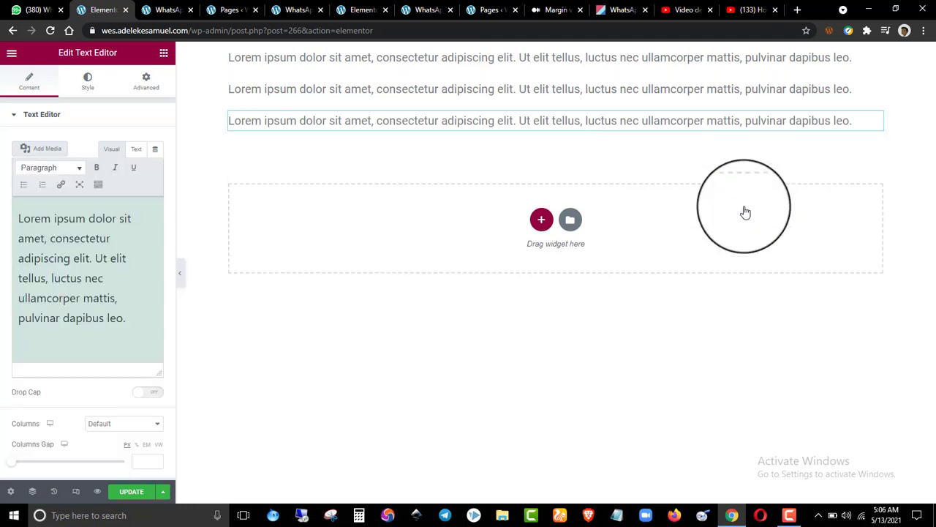
{"action": "right_click", "coordinate": [876, 117]}
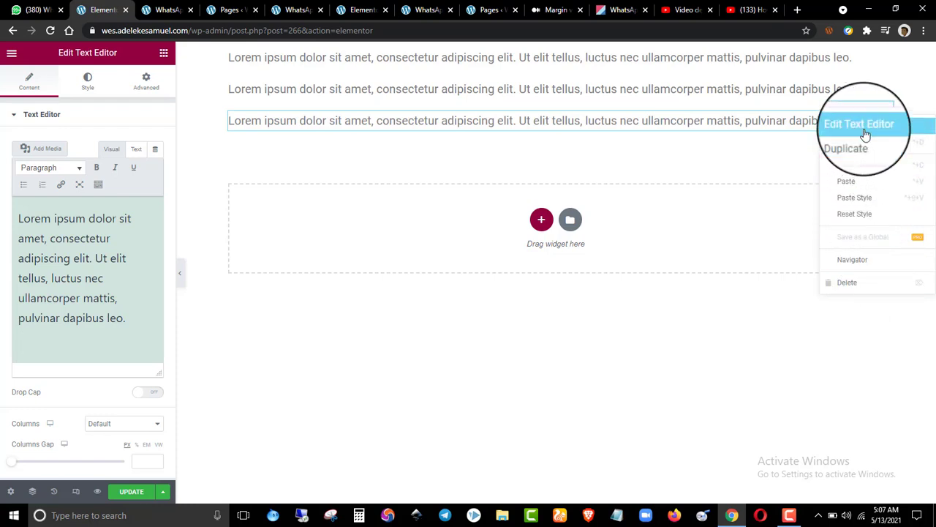
{"action": "left_click", "coordinate": [754, 158]}
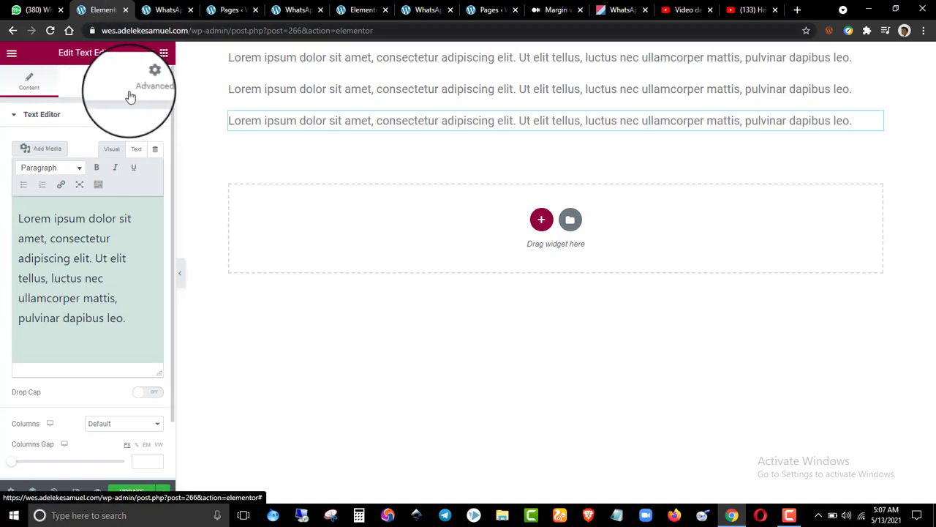
- Look through the Text Editor widget's Style and Advanced settings, including the margin, padding and collapsed option groups
{"action": "left_click", "coordinate": [86, 90]}
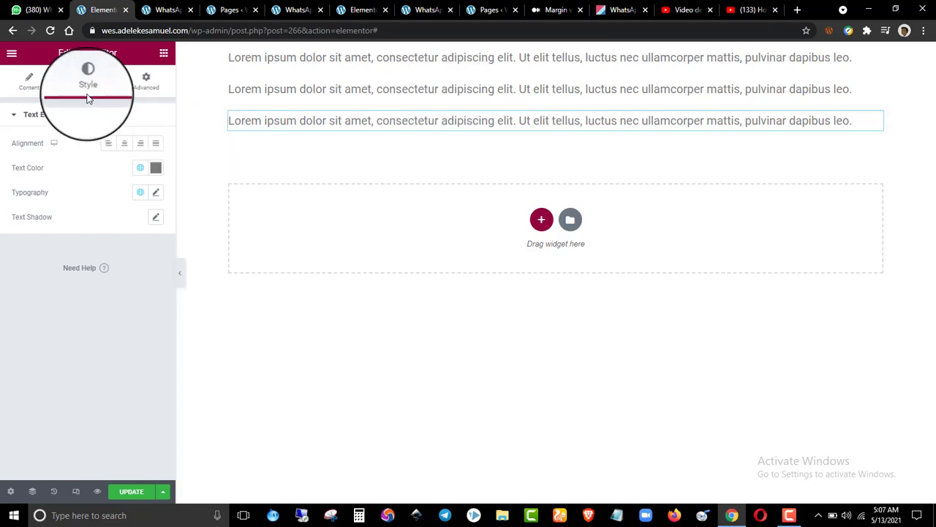
{"action": "left_click", "coordinate": [147, 84]}
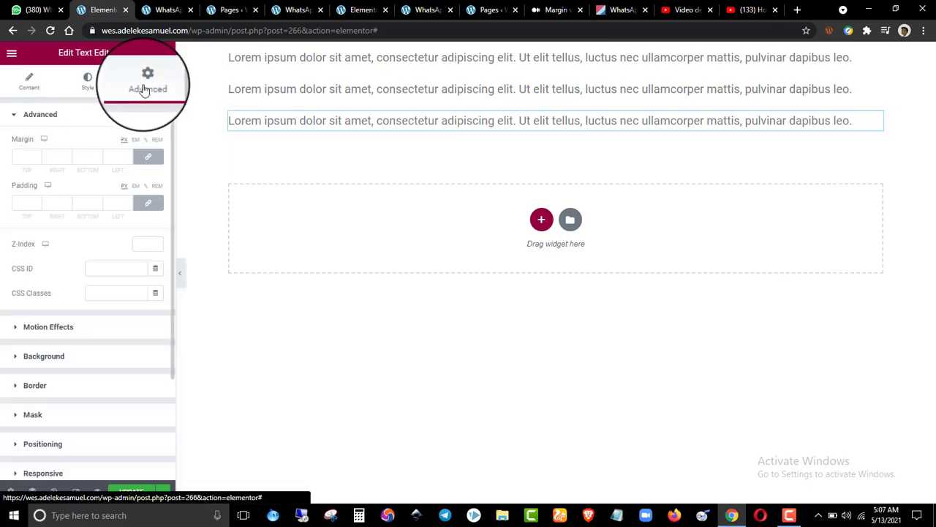
{"action": "left_click", "coordinate": [67, 114]}
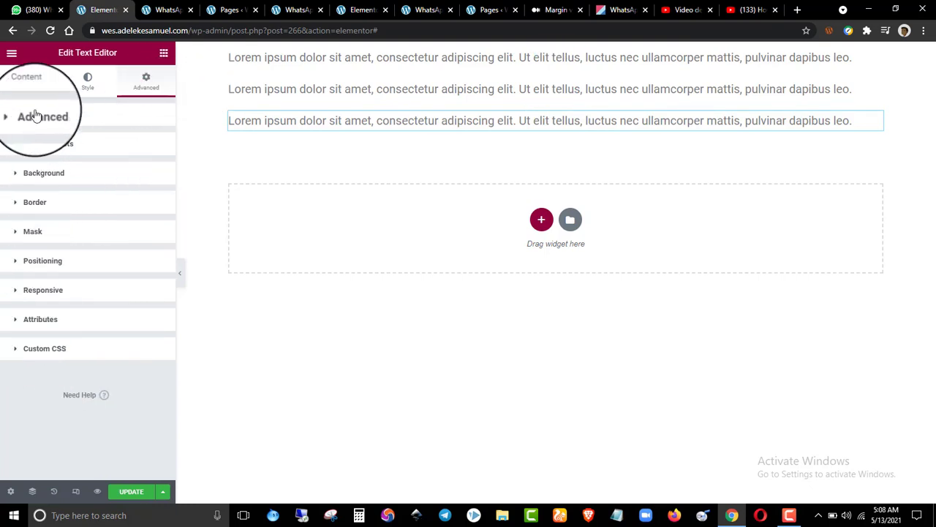
{"action": "left_click", "coordinate": [41, 123]}
{"action": "left_click", "coordinate": [42, 123]}
{"action": "left_click", "coordinate": [42, 123]}
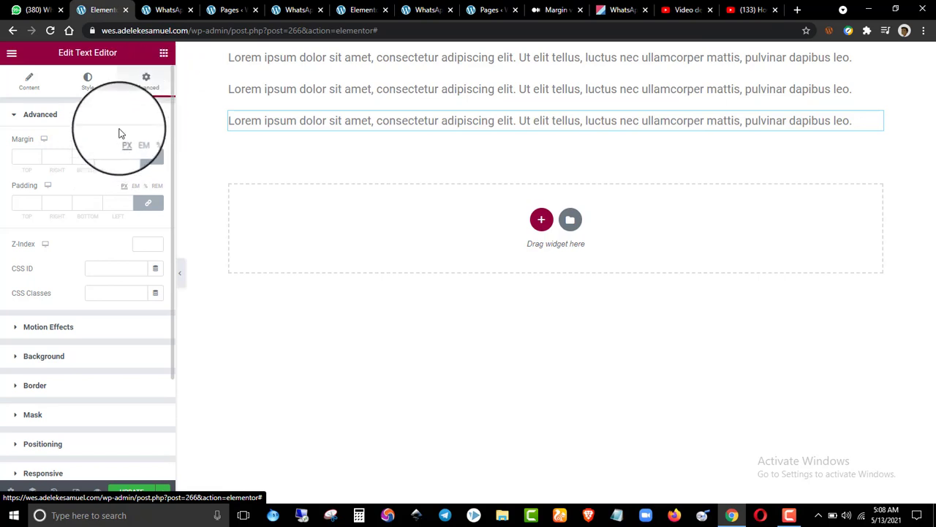
{"action": "left_click", "coordinate": [115, 117]}
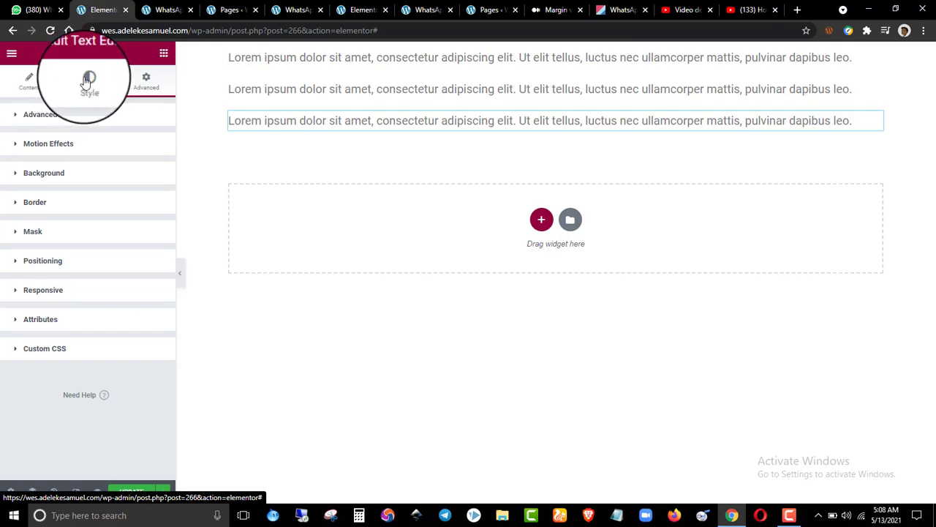
{"action": "left_click", "coordinate": [87, 81]}
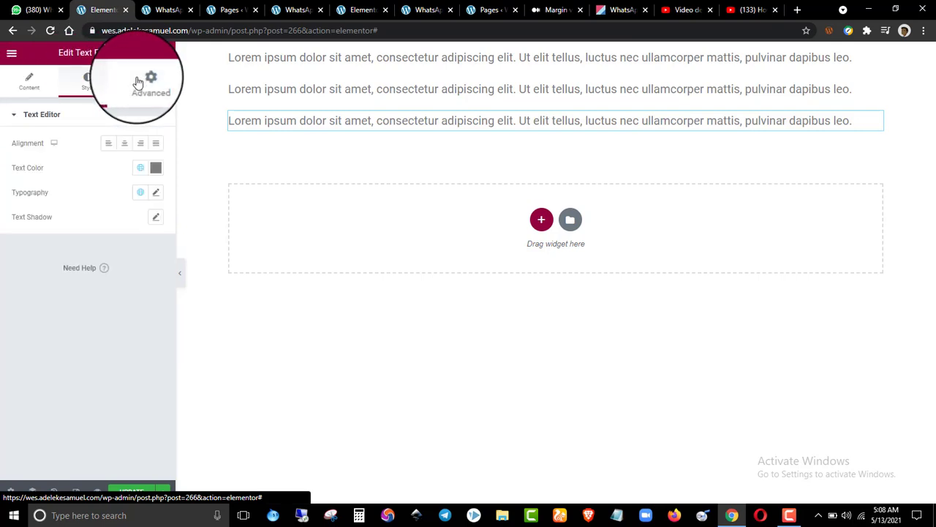
{"action": "left_click", "coordinate": [145, 81]}
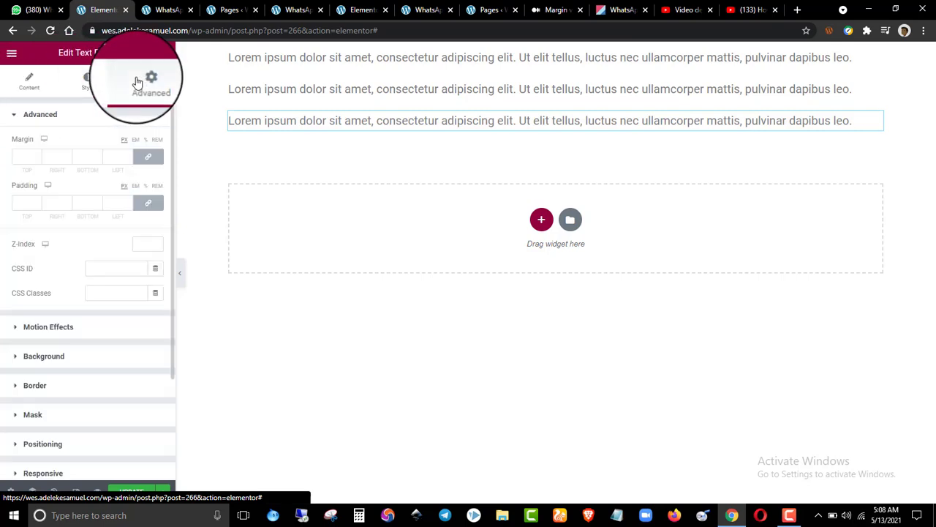
{"action": "left_click", "coordinate": [85, 115]}
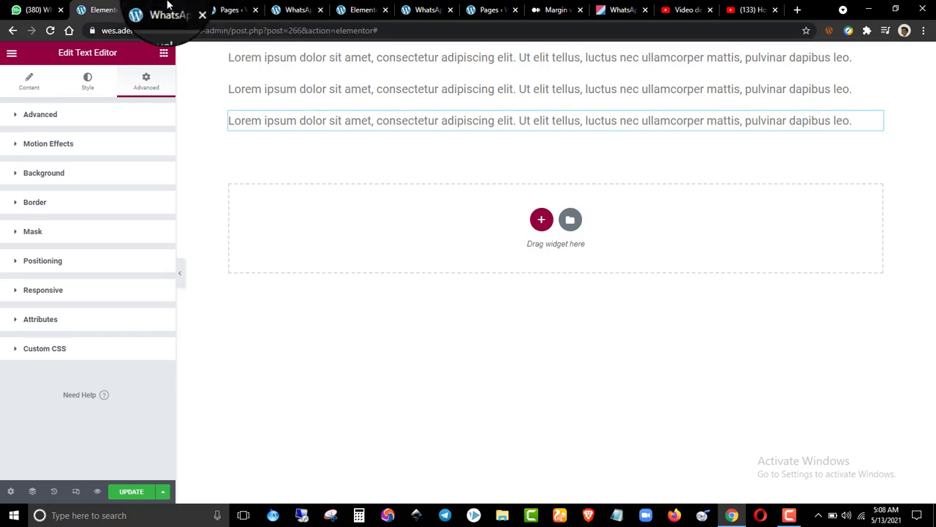
- Review the finished WhatsApp store landing page from its headline through the product introduction, testimonials and frequently asked questions
{"action": "left_click", "coordinate": [167, 10]}
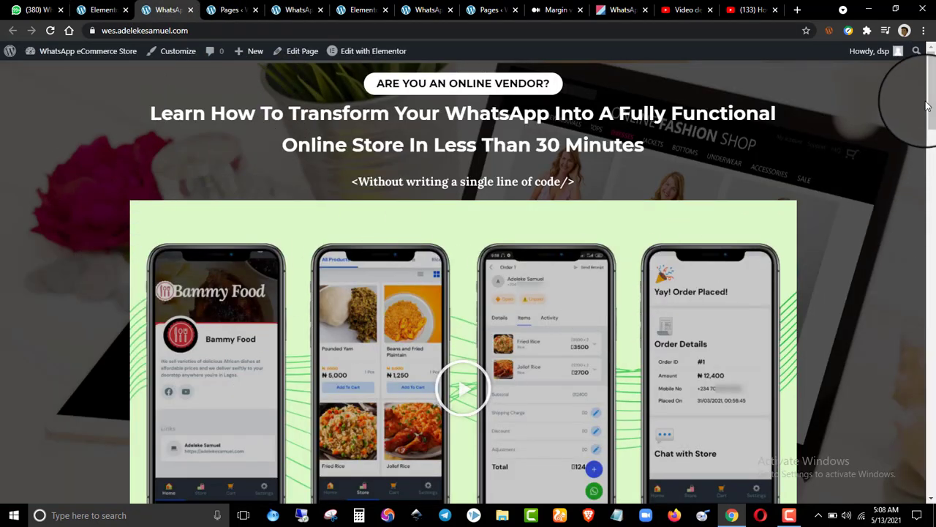
{"action": "mouse_move", "coordinate": [932, 95]}
{"action": "left_mouse_down"}
{"action": "mouse_move", "coordinate": [927, 190]}
{"action": "mouse_move", "coordinate": [918, 154]}
{"action": "mouse_move", "coordinate": [925, 245]}
{"action": "mouse_move", "coordinate": [925, 209]}
{"action": "left_mouse_up"}
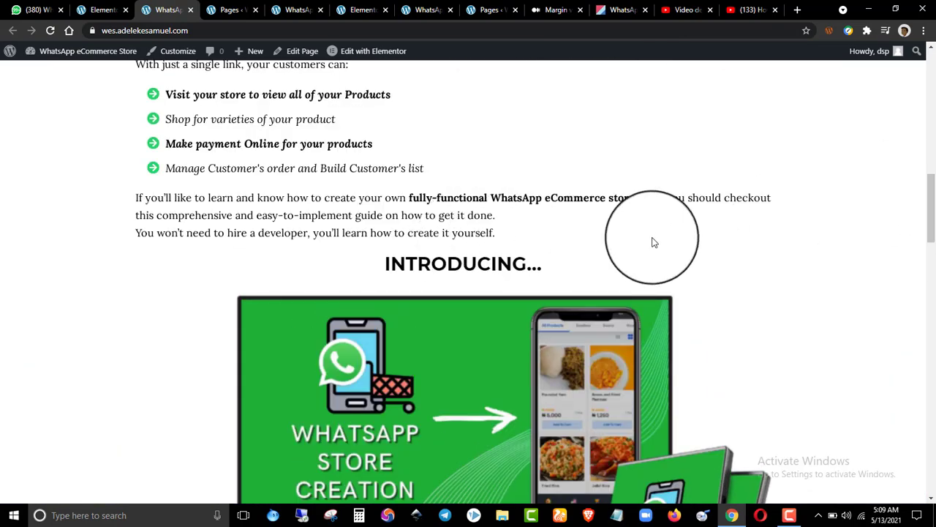
{"action": "scroll", "coordinate": [921, 267], "scroll_direction": "down", "scroll_amount": 2}
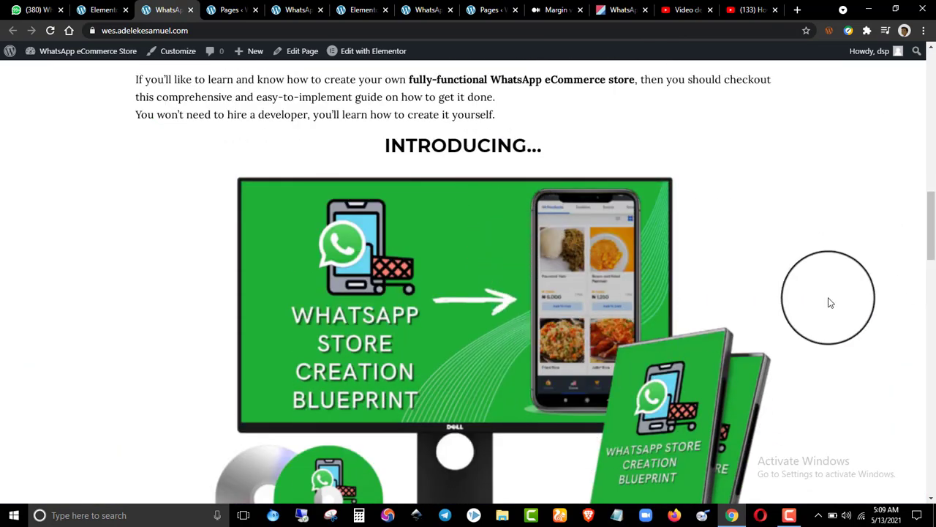
{"action": "left_click", "coordinate": [931, 271]}
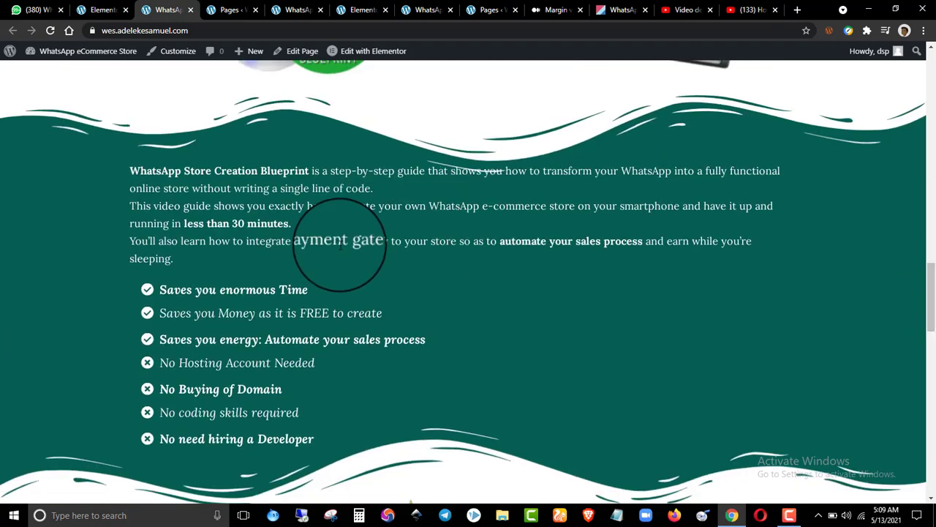
{"action": "scroll", "coordinate": [928, 311], "scroll_direction": "down", "scroll_amount": 6}
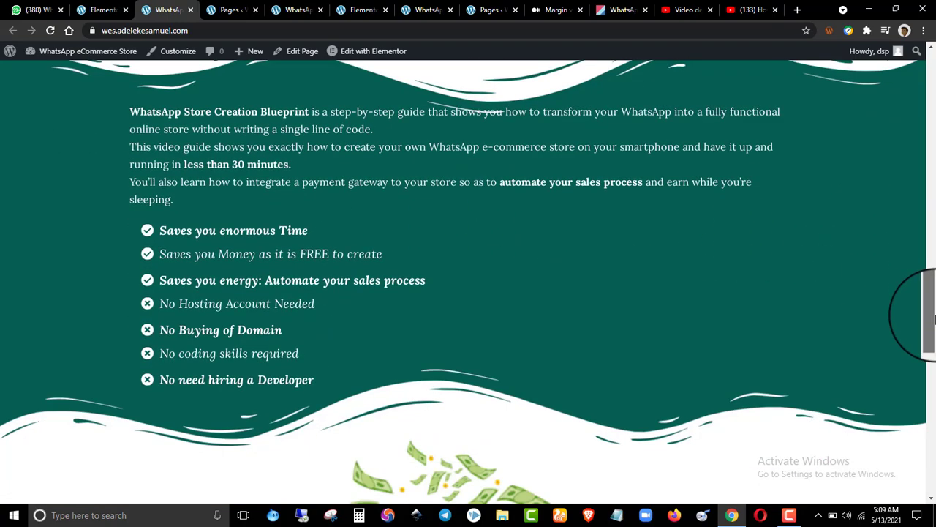
{"action": "scroll", "coordinate": [480, 303], "scroll_direction": "down", "scroll_amount": 9}
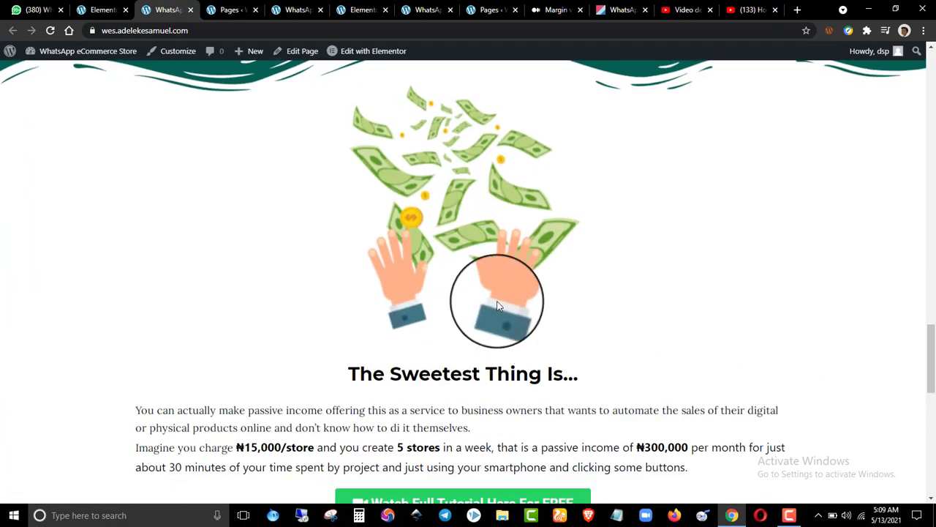
{"action": "scroll", "coordinate": [497, 303], "scroll_direction": "up", "scroll_amount": 5}
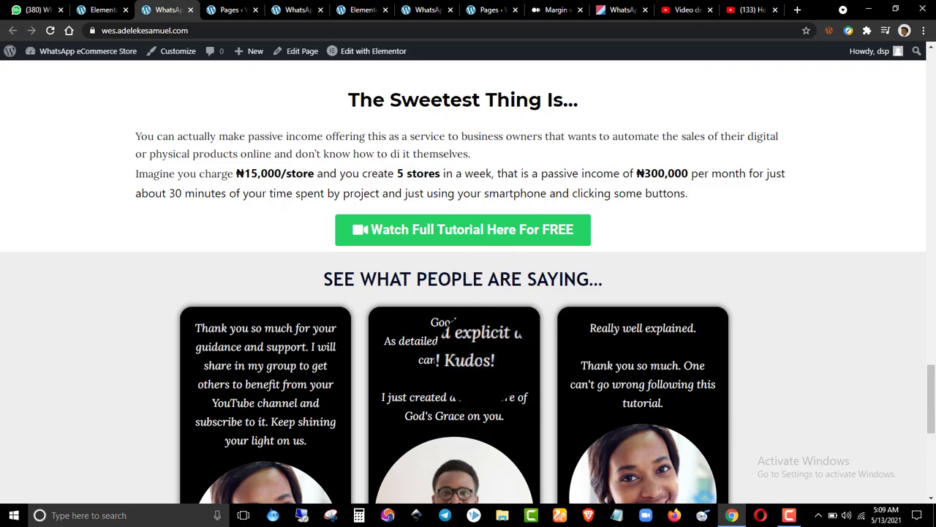
{"action": "left_click_drag", "start_coordinate": [923, 374], "coordinate": [920, 464]}
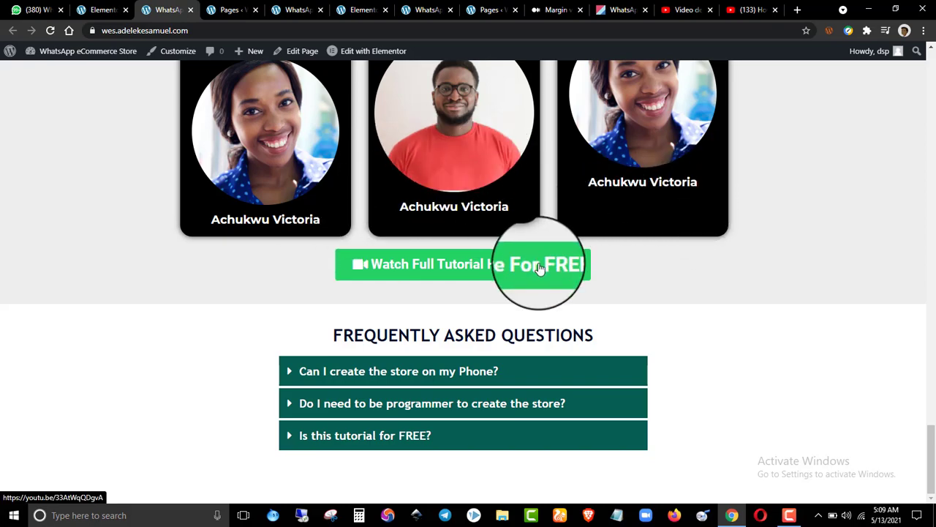
{"action": "scroll", "coordinate": [539, 269], "scroll_direction": "up", "scroll_amount": 20}
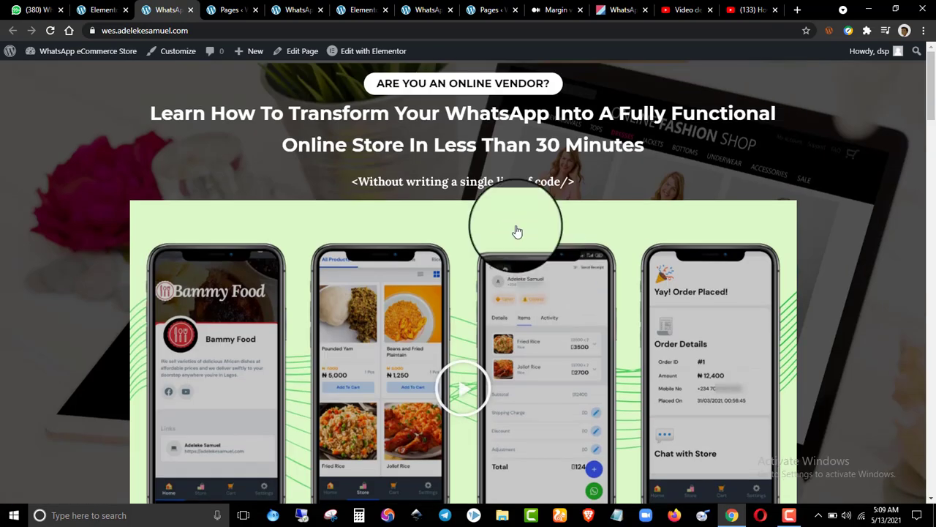
- Return to the Elementor editor page and delete every section holding Text Editor widgets to clear the canvas
{"action": "left_click", "coordinate": [103, 10]}
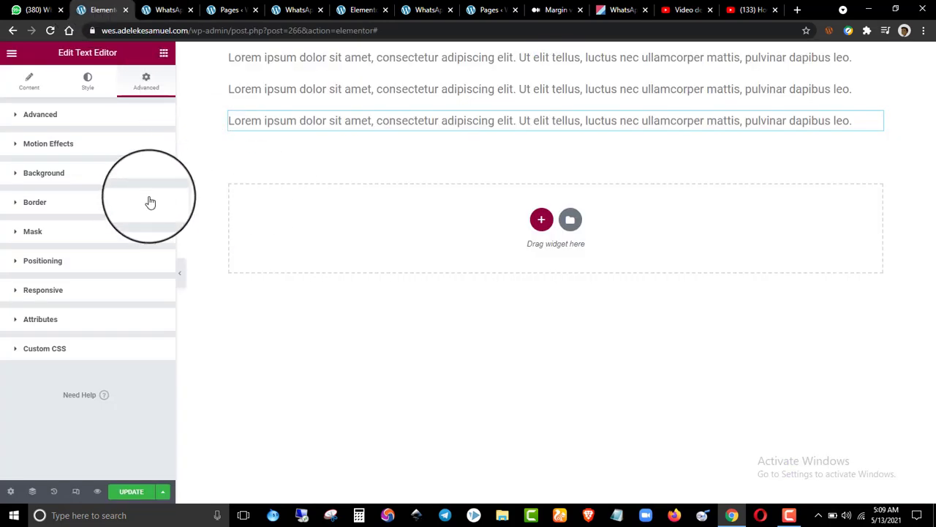
{"action": "left_click", "coordinate": [43, 82]}
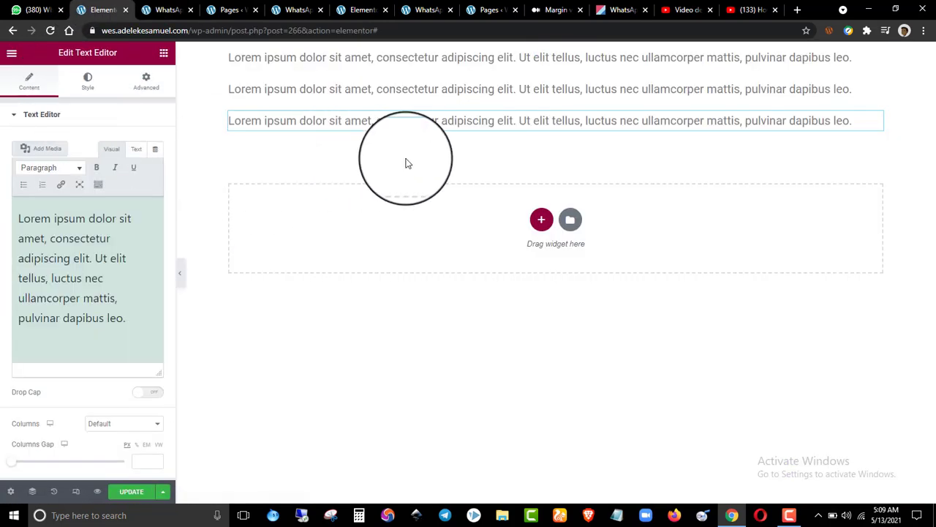
{"action": "left_click", "coordinate": [571, 50]}
{"action": "left_click", "coordinate": [570, 51]}
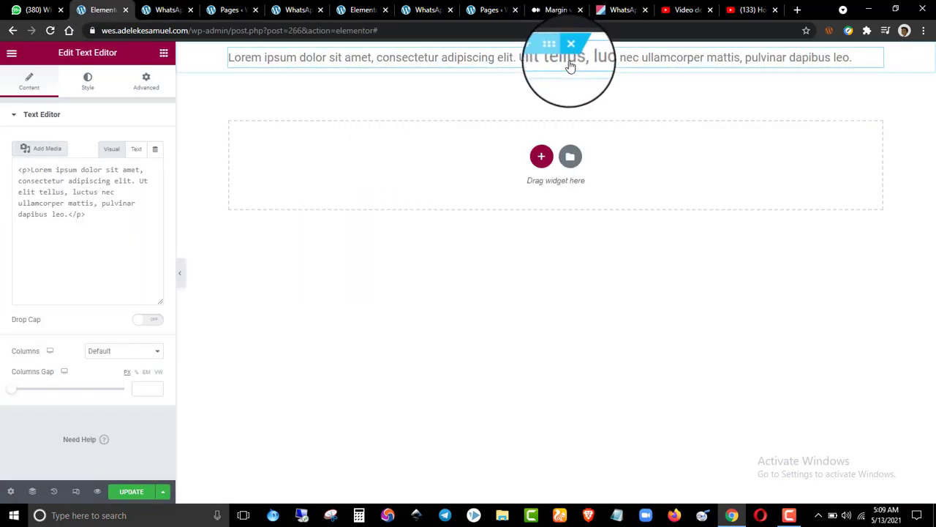
{"action": "left_click", "coordinate": [571, 50]}
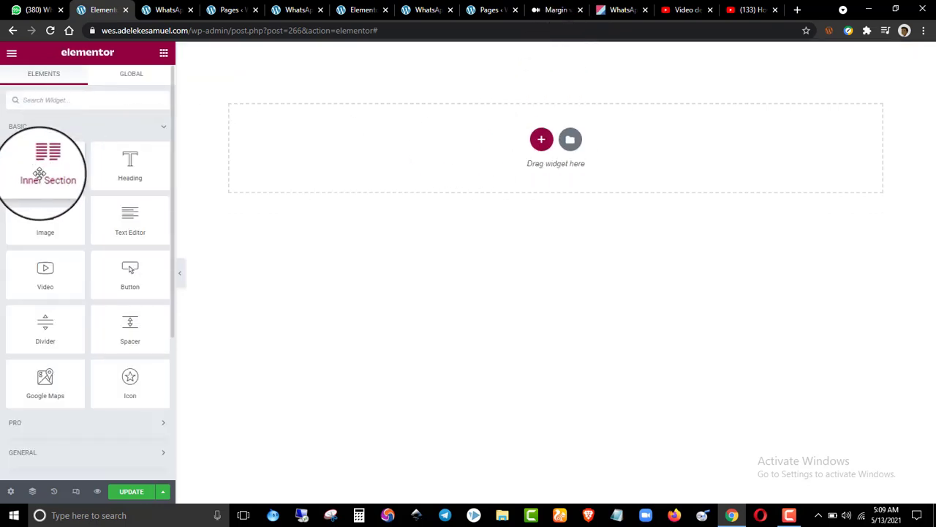
- Add a new section with a single-column structure to the blank canvas and bring back the widget list
{"action": "left_click", "coordinate": [539, 138]}
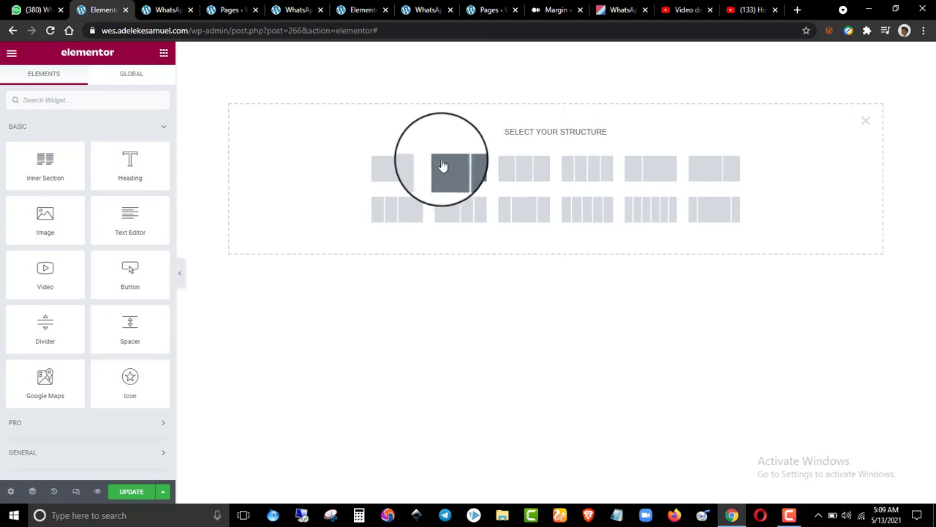
{"action": "left_click", "coordinate": [403, 168]}
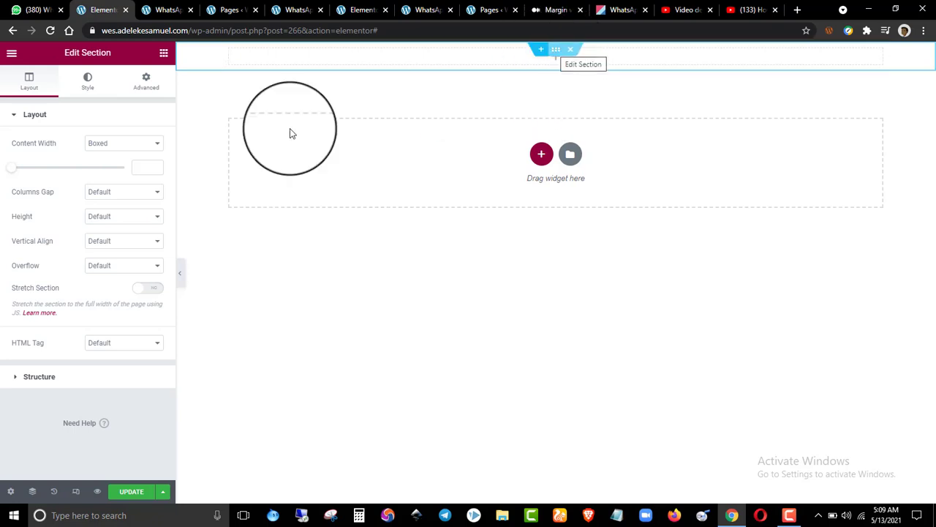
{"action": "left_click", "coordinate": [164, 52]}
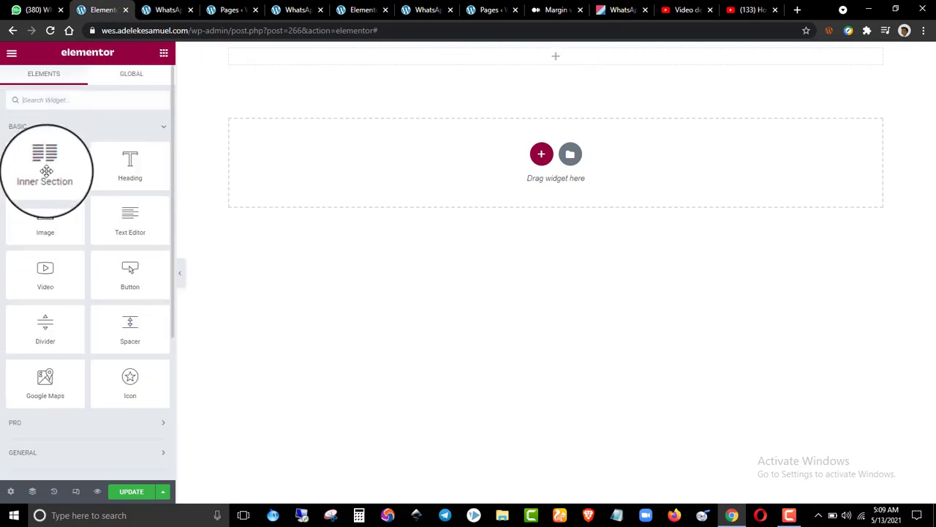
{"action": "mouse_move", "coordinate": [556, 52]}
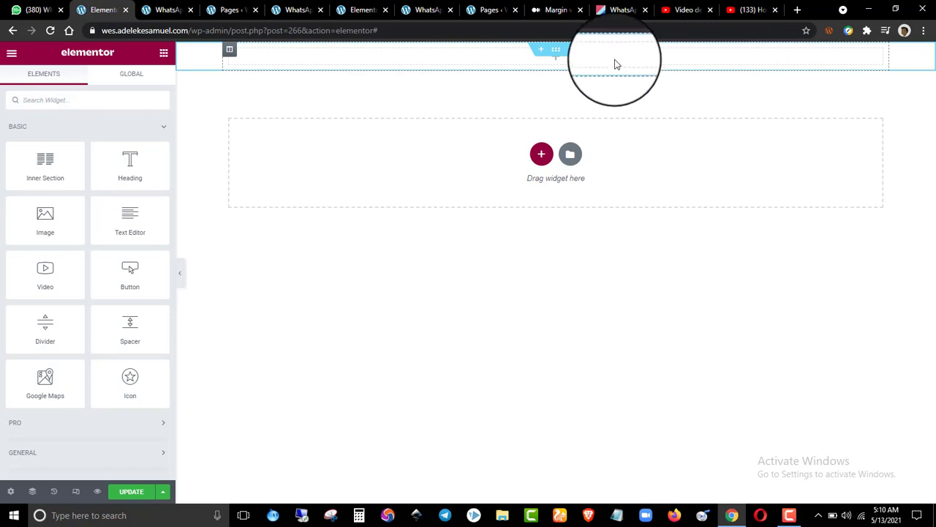
- Compare the hero area of the finished WhatsApp store page with the empty section in the Elementor editor
{"action": "mouse_move", "coordinate": [529, 66]}
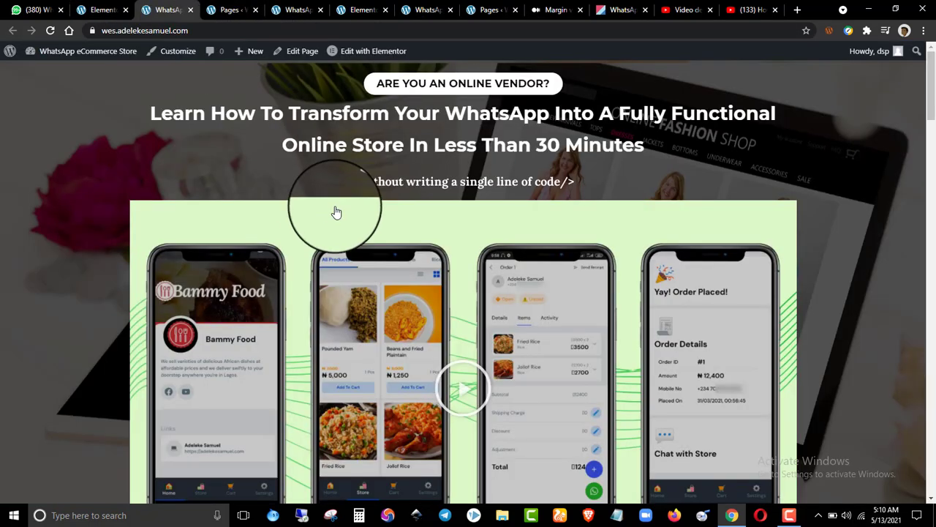
{"action": "left_click", "coordinate": [101, 9]}
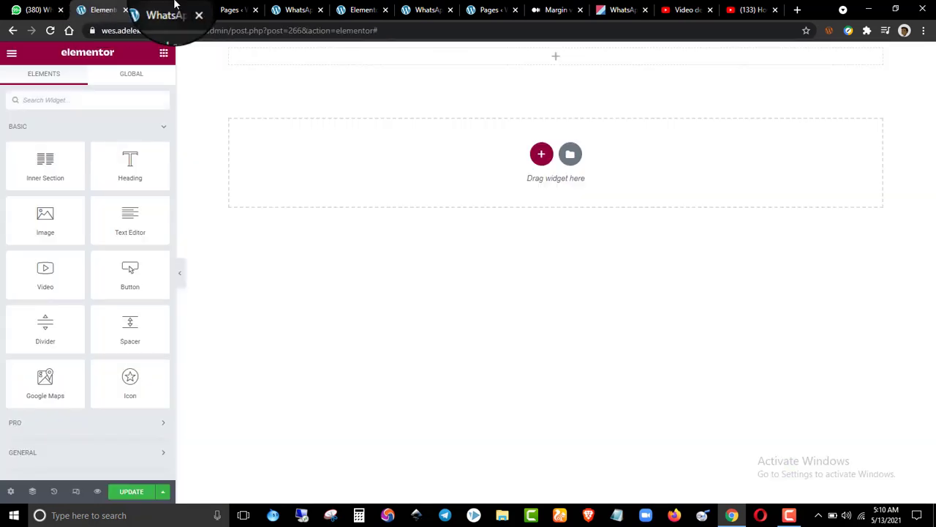
{"action": "left_click", "coordinate": [167, 10]}
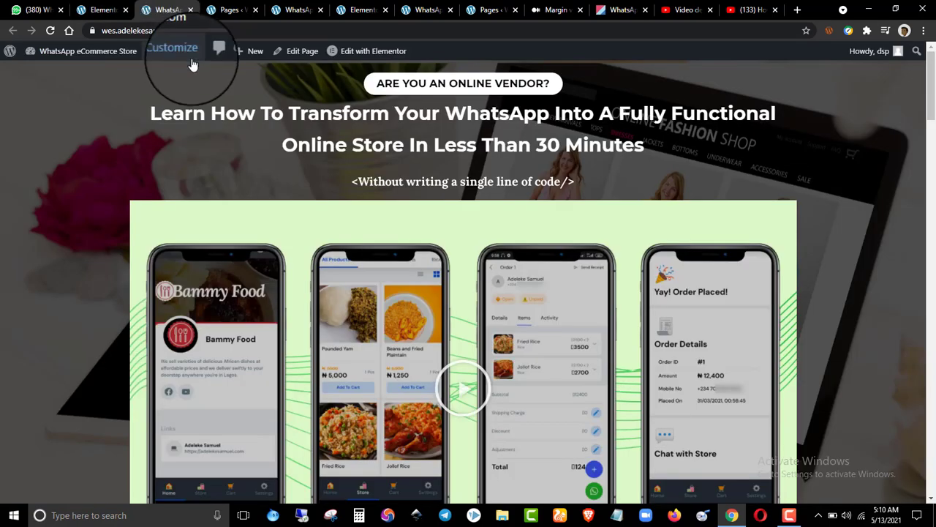
{"action": "left_click", "coordinate": [102, 9]}
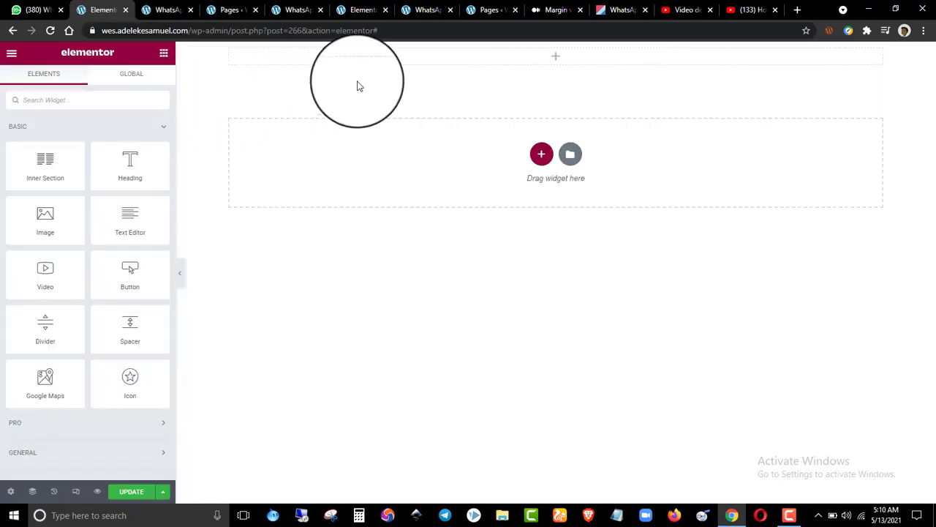
- Open the empty section's settings and look through its Layout and Style options
{"action": "left_click", "coordinate": [556, 52]}
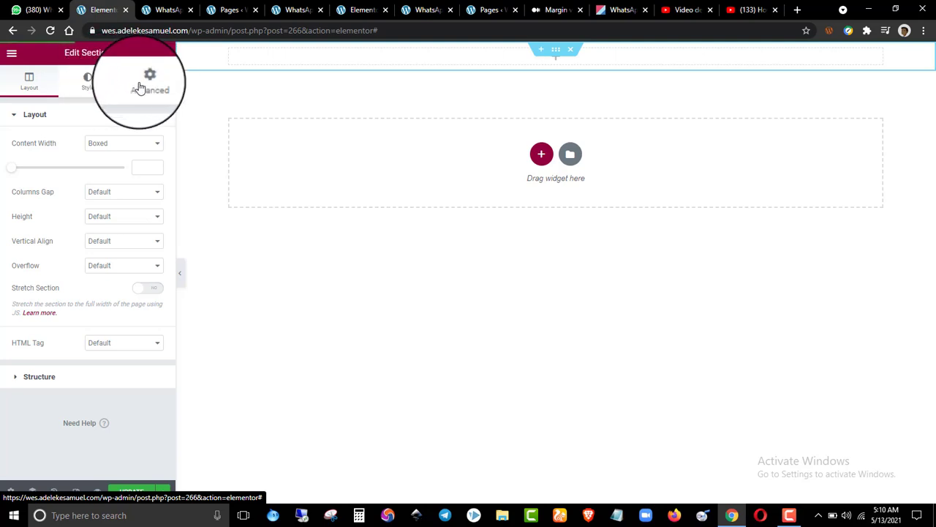
{"action": "left_click", "coordinate": [90, 116]}
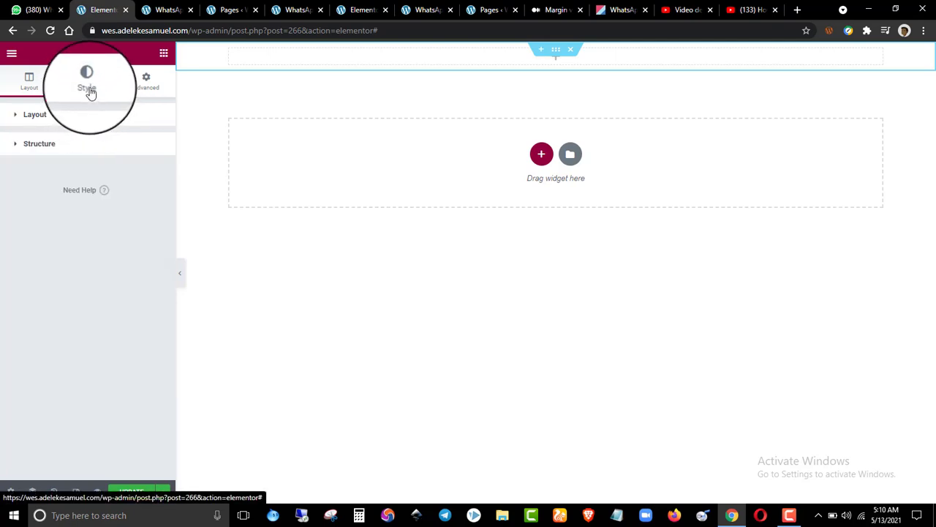
{"action": "left_click", "coordinate": [73, 91]}
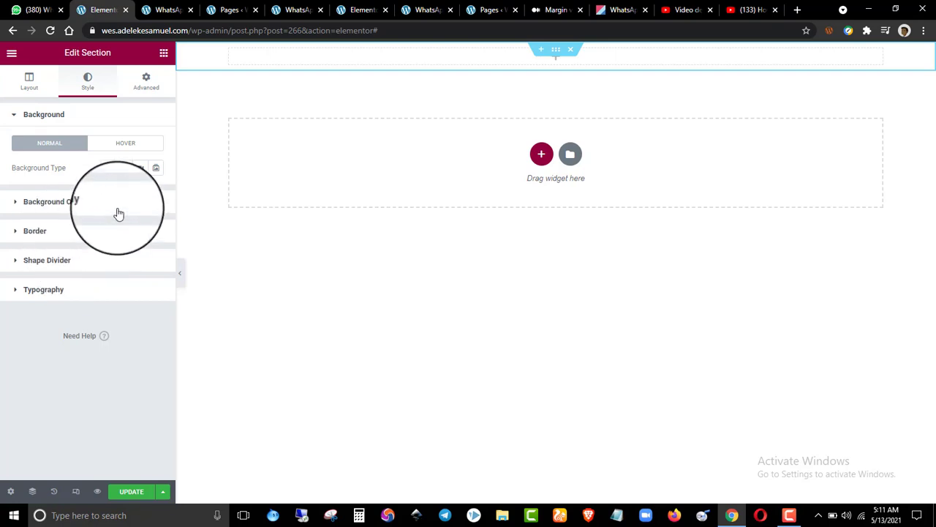
{"action": "left_click", "coordinate": [33, 86]}
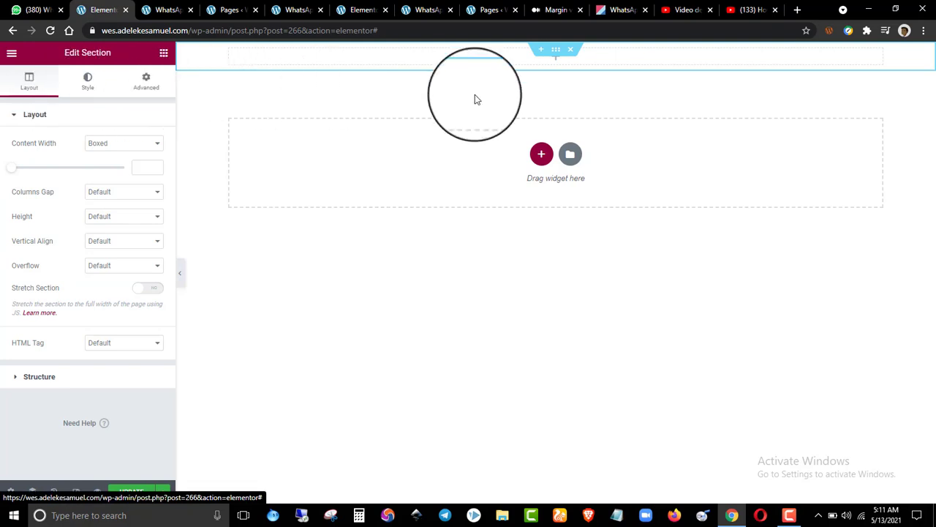
- Reopen the section's settings and set its normal-state background type to Classic
{"action": "right_click", "coordinate": [554, 52]}
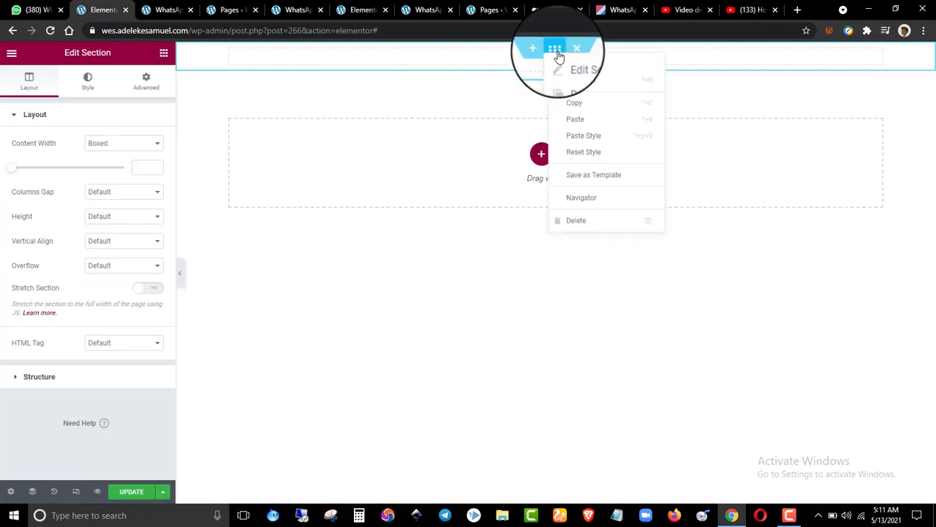
{"action": "left_click", "coordinate": [583, 65]}
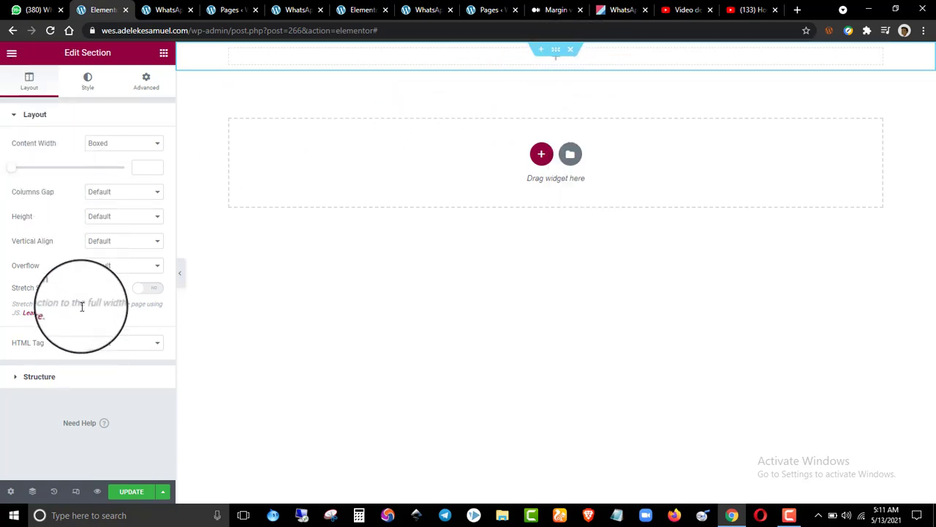
{"action": "left_click", "coordinate": [68, 116]}
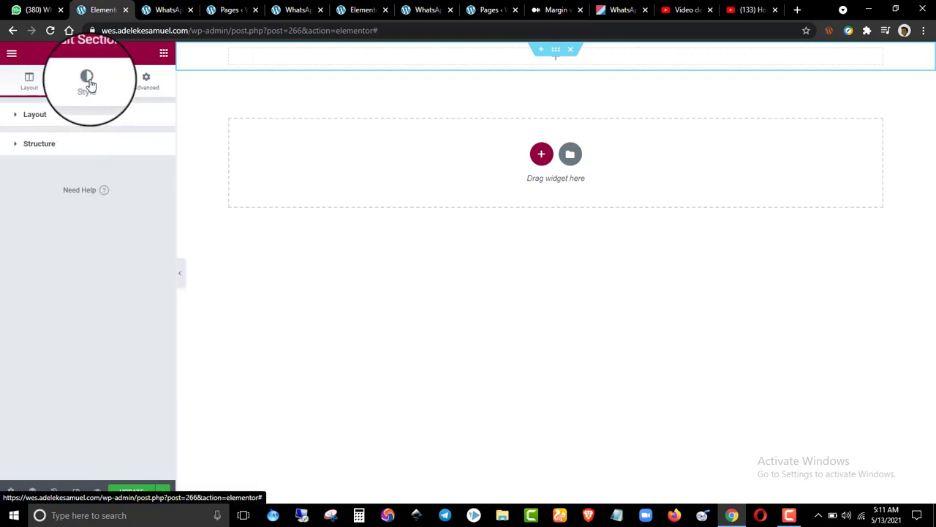
{"action": "left_click", "coordinate": [89, 82]}
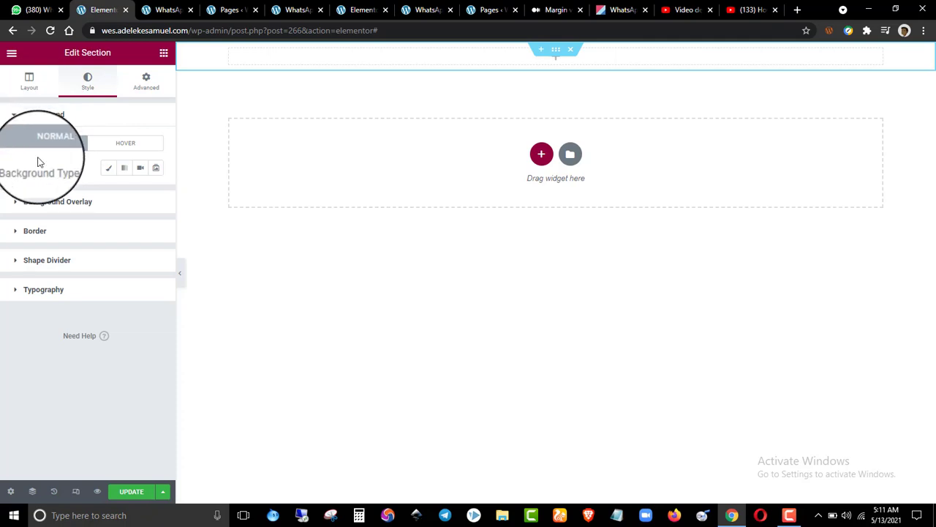
{"action": "left_click", "coordinate": [123, 147]}
{"action": "left_click", "coordinate": [52, 143]}
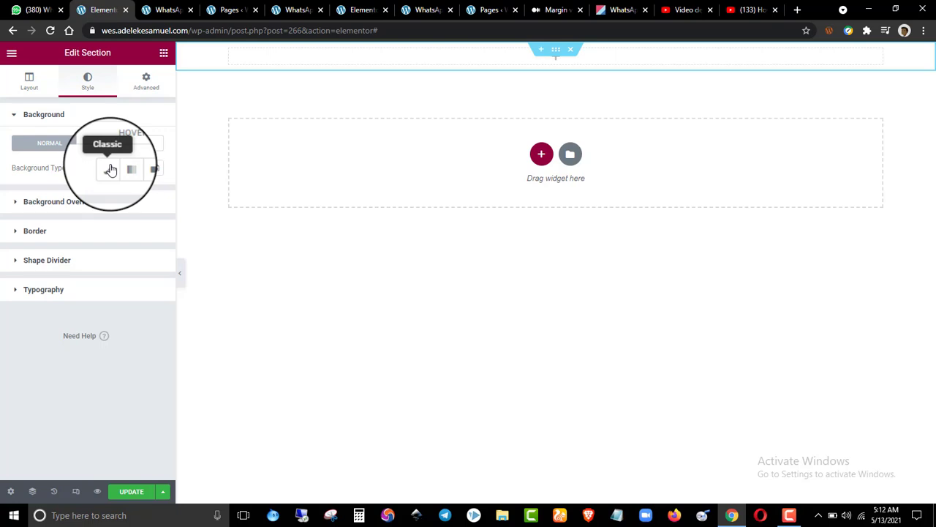
{"action": "left_click", "coordinate": [109, 169]}
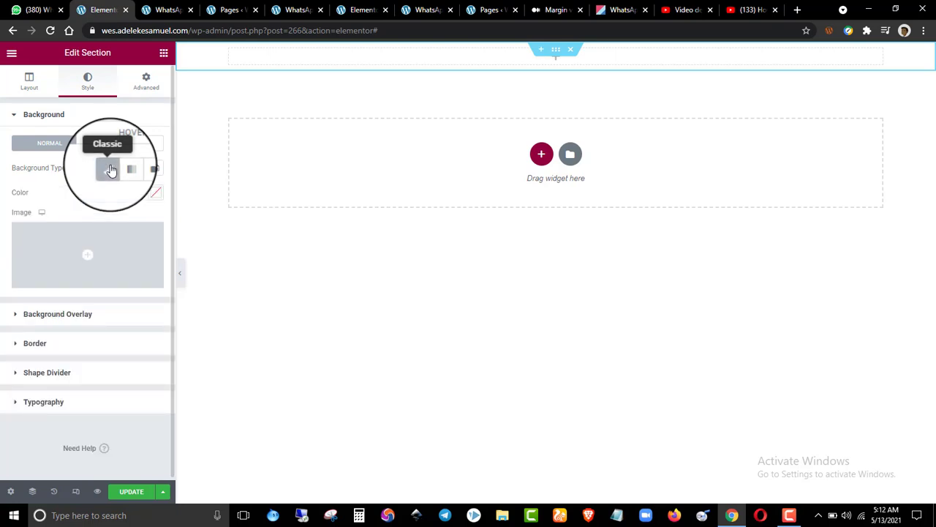
- Try a red background colour on the section, and clear it
{"action": "left_click", "coordinate": [156, 193]}
{"action": "left_click", "coordinate": [129, 257]}
{"action": "left_click_drag", "start_coordinate": [142, 252], "coordinate": [144, 251]}
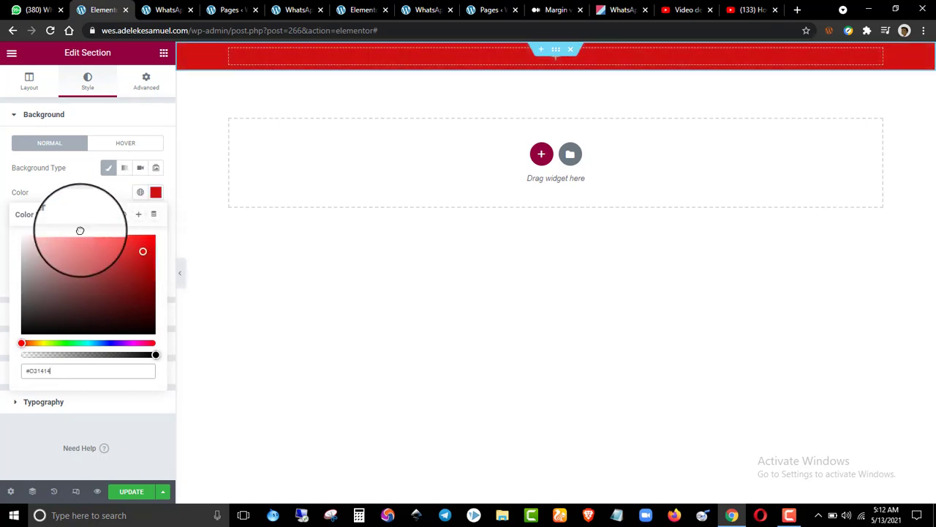
{"action": "left_click_drag", "start_coordinate": [92, 237], "coordinate": [3, 190]}
{"action": "left_click", "coordinate": [59, 189]}
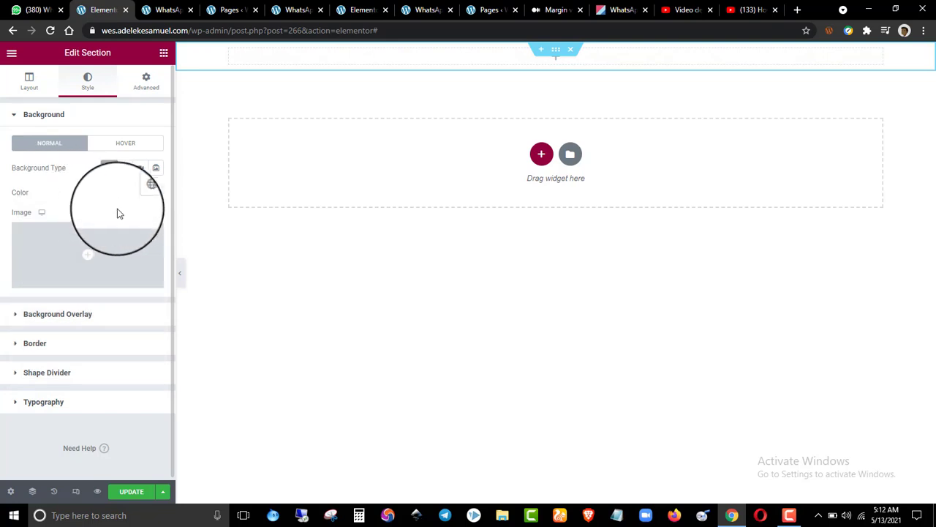
- Set the section's background image to bg-img.jpg from the media library and collapse the background options
{"action": "left_click", "coordinate": [87, 255]}
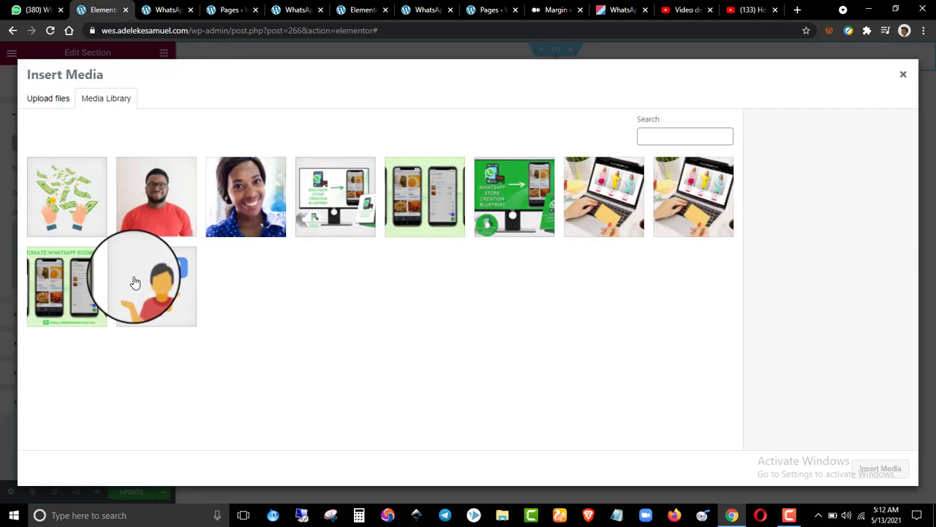
{"action": "left_click", "coordinate": [625, 186]}
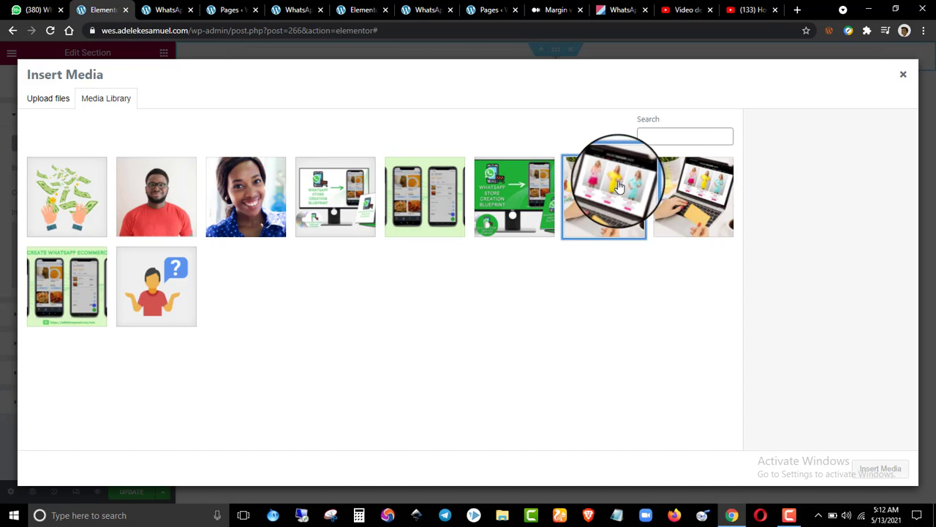
{"action": "left_click", "coordinate": [689, 186]}
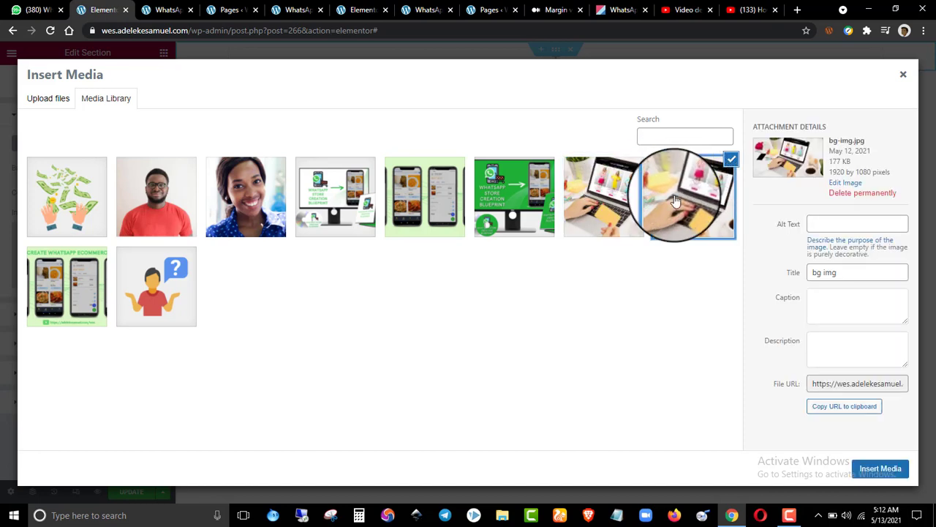
{"action": "left_click", "coordinate": [875, 473]}
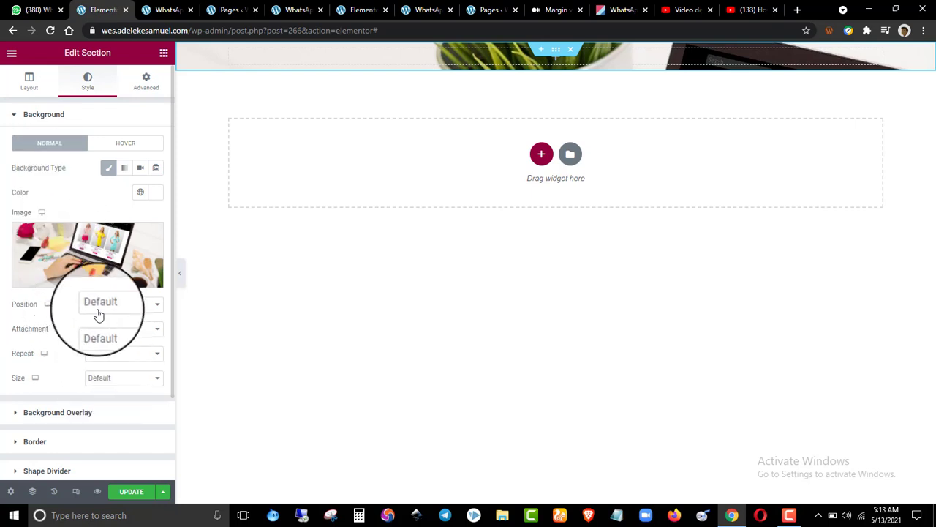
{"action": "left_click", "coordinate": [86, 113]}
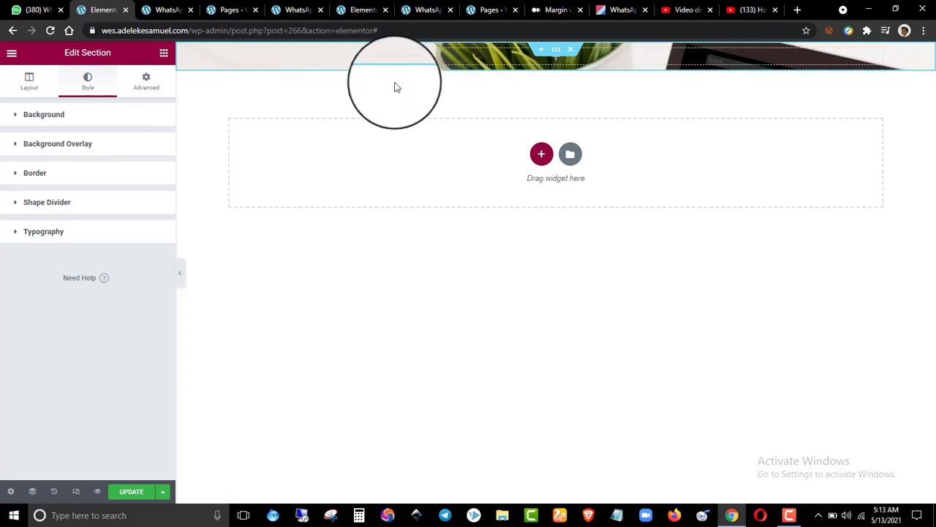
- Switch to the finished page and copy its main headline
{"action": "left_click", "coordinate": [167, 10]}
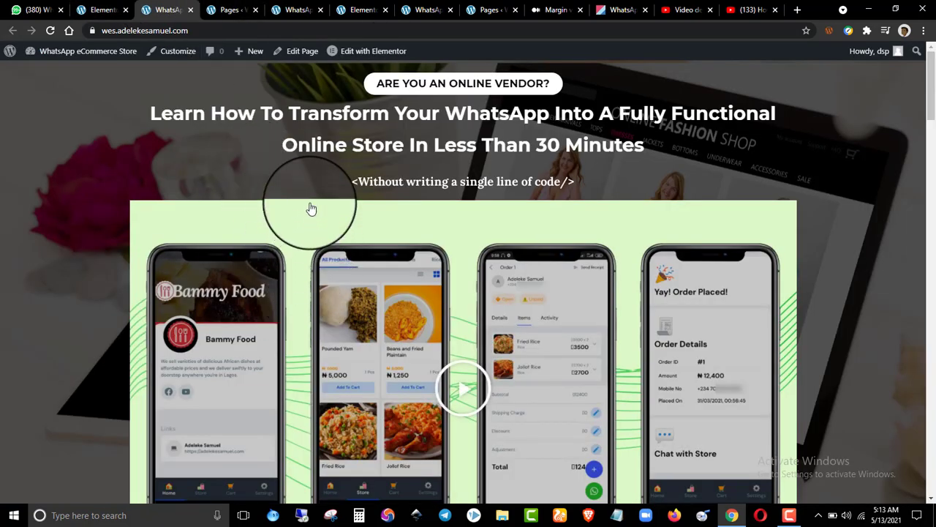
{"action": "left_click_drag", "start_coordinate": [140, 100], "coordinate": [598, 150]}
{"action": "right_click", "coordinate": [596, 149]}
{"action": "left_click", "coordinate": [605, 155]}
- Review the finished page's sections from the hero down to the frequently asked questions and return to the hero
{"action": "scroll", "coordinate": [590, 183], "scroll_direction": "down", "scroll_amount": 8}
{"action": "scroll", "coordinate": [589, 185], "scroll_direction": "down", "scroll_amount": 10}
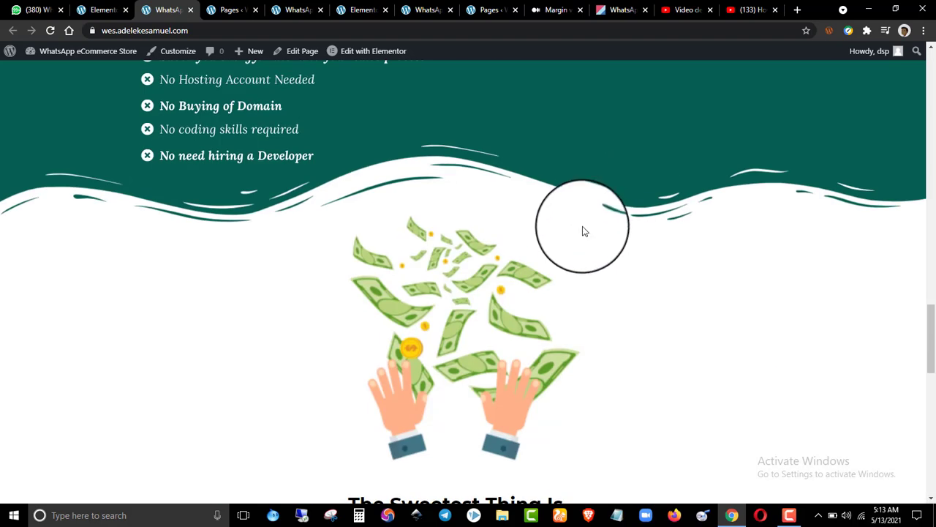
{"action": "scroll", "coordinate": [583, 228], "scroll_direction": "up", "scroll_amount": 5}
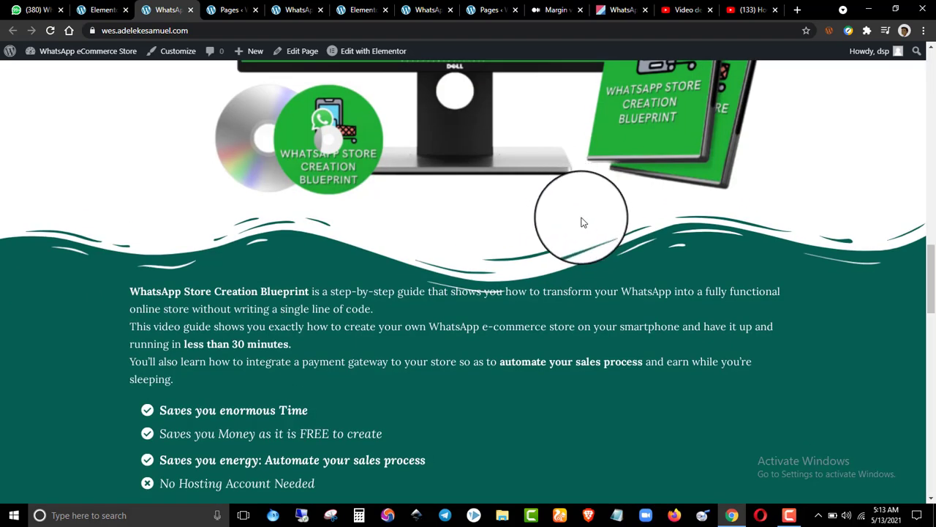
{"action": "scroll", "coordinate": [582, 222], "scroll_direction": "down", "scroll_amount": 5}
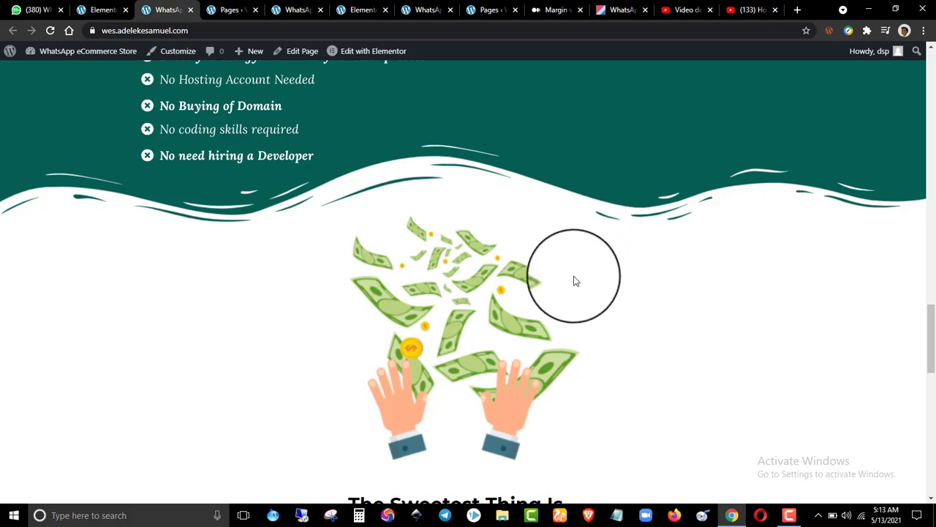
{"action": "scroll", "coordinate": [572, 269], "scroll_direction": "down", "scroll_amount": 10}
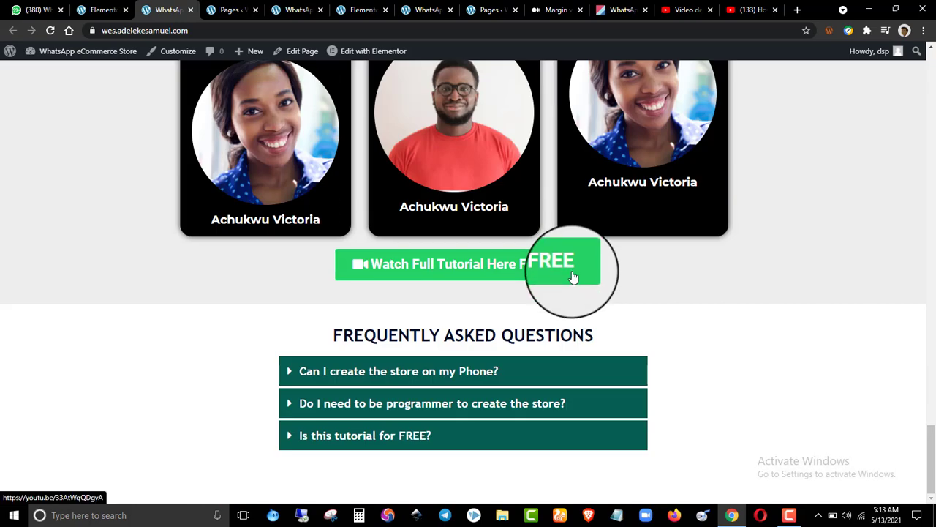
{"action": "scroll", "coordinate": [573, 274], "scroll_direction": "up", "scroll_amount": 20}
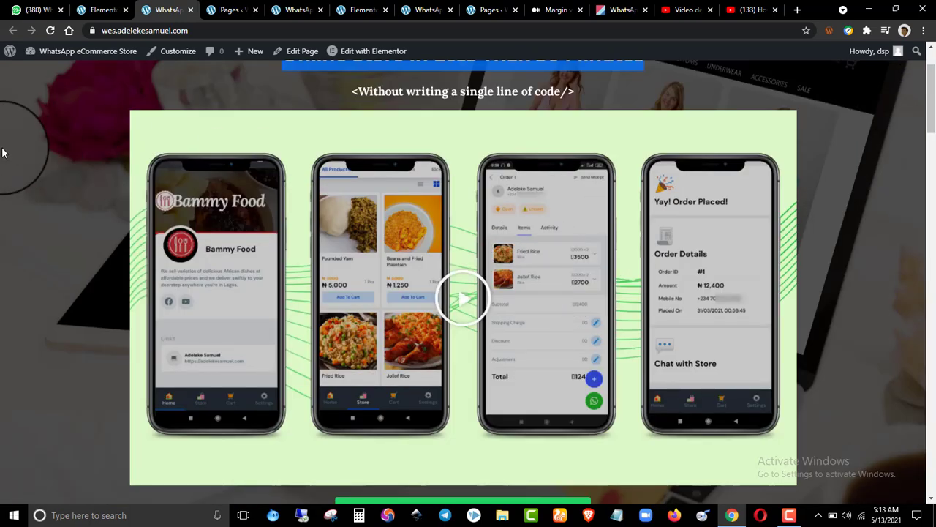
{"action": "scroll", "coordinate": [121, 146], "scroll_direction": "up", "scroll_amount": 1}
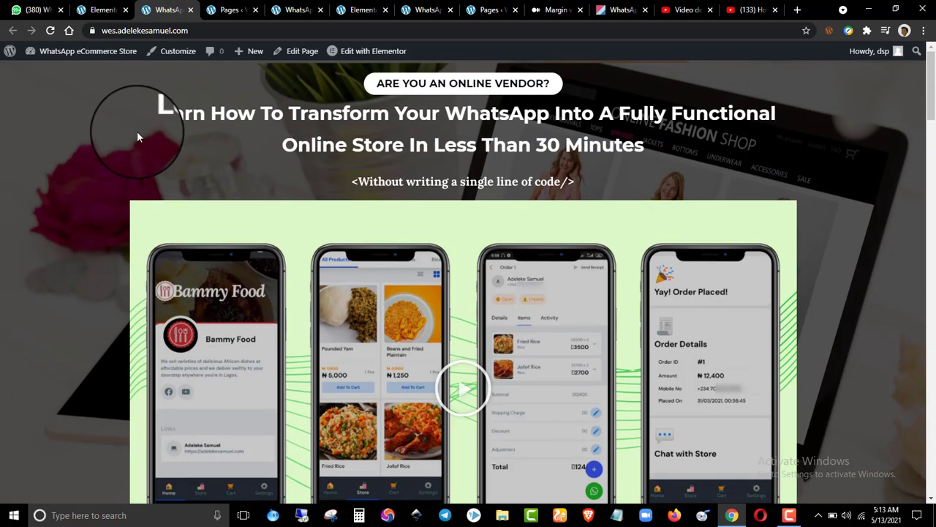
{"action": "scroll", "coordinate": [168, 147], "scroll_direction": "down", "scroll_amount": 10}
{"action": "scroll", "coordinate": [167, 163], "scroll_direction": "up", "scroll_amount": 10}
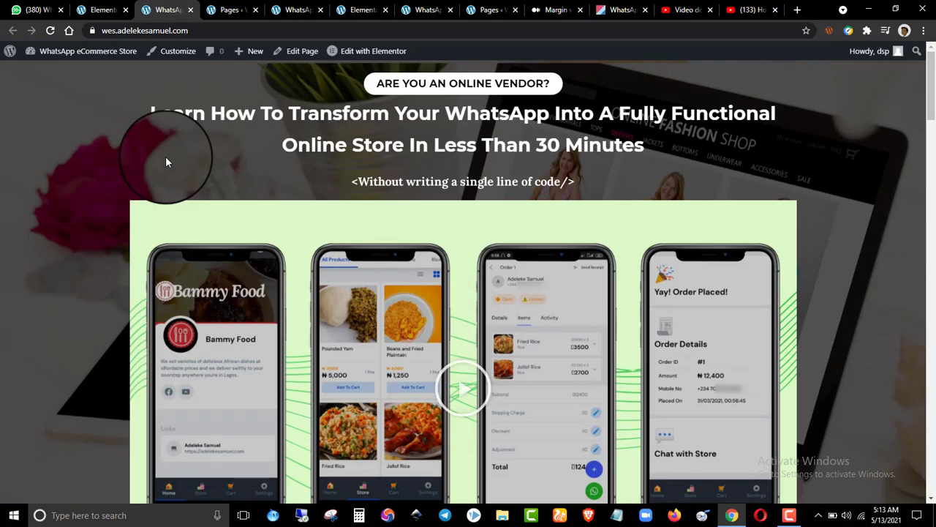
- Copy the hero headline "Learn How To Transform Your WhatsApp Into A Fully Functional Online Store In Less Than 30 Minutes"
{"action": "triple_click", "coordinate": [208, 119]}
{"action": "right_click", "coordinate": [209, 116]}
{"action": "left_click", "coordinate": [232, 131]}
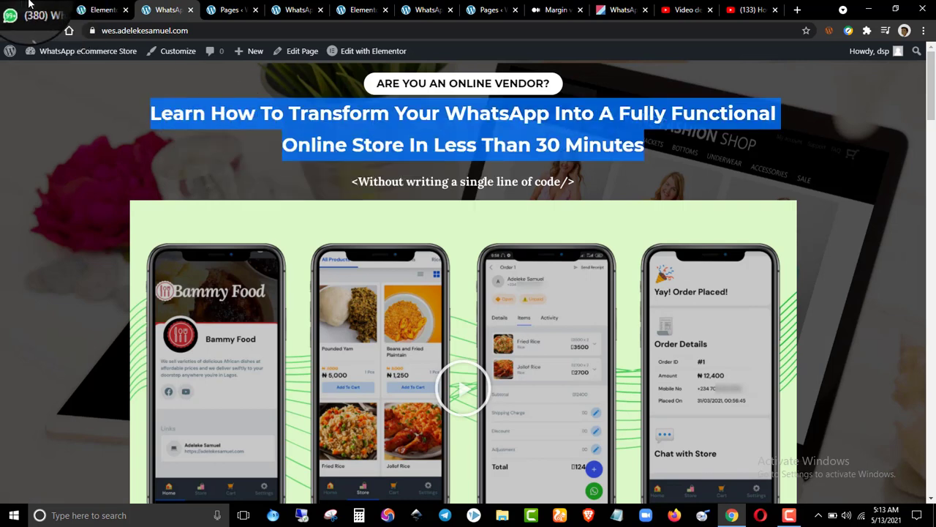
- Return to the Elementor editor page and bring back the list of basic widgets
{"action": "left_click", "coordinate": [102, 7]}
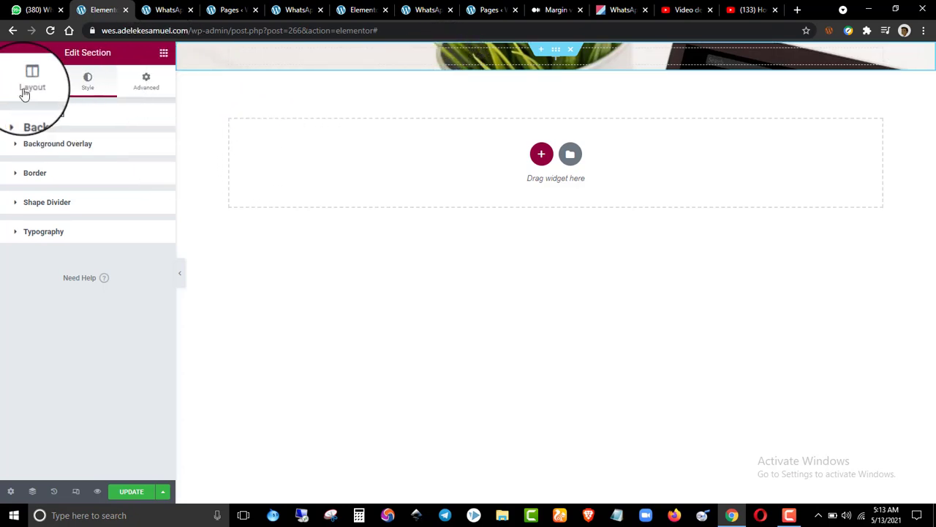
{"action": "left_click", "coordinate": [164, 53]}
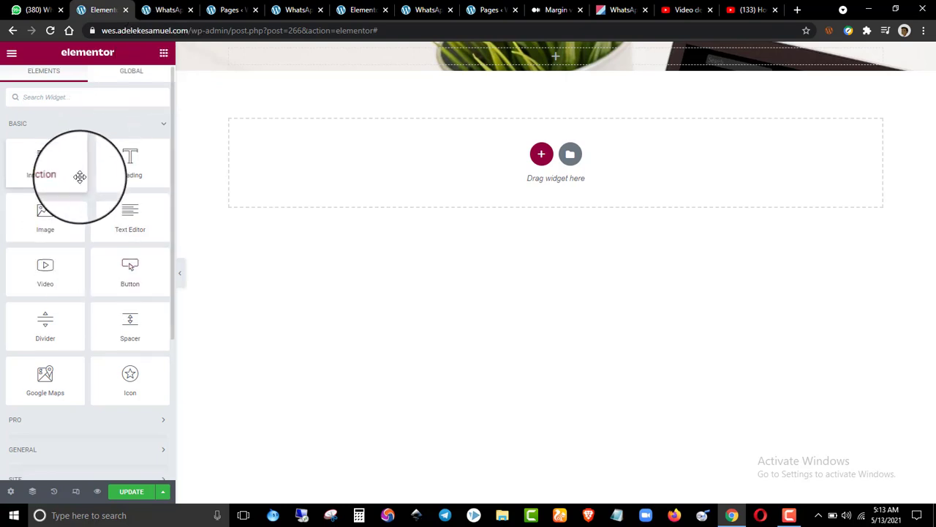
{"action": "scroll", "coordinate": [85, 204], "scroll_direction": "down", "scroll_amount": 1}
{"action": "scroll", "coordinate": [90, 207], "scroll_direction": "up", "scroll_amount": 1}
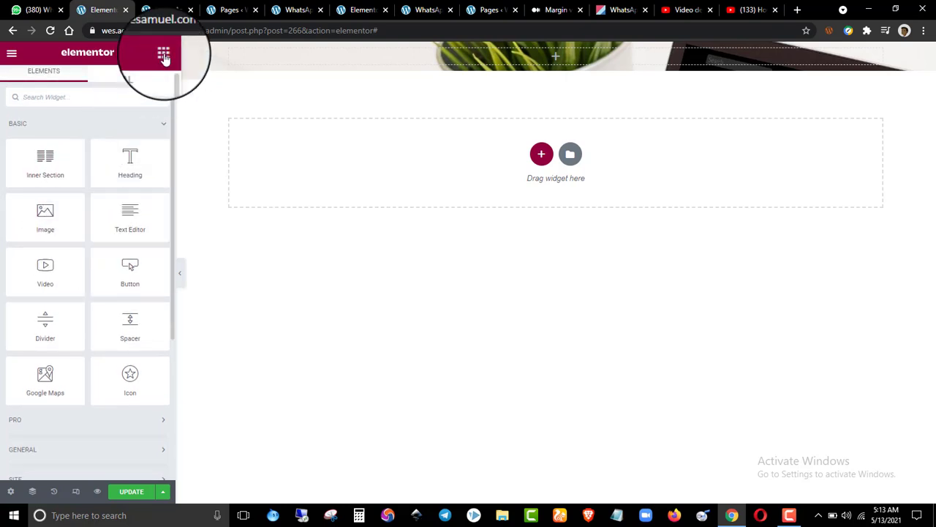
- Switch back to the finished page, deselect the headline and examine the hero text
{"action": "left_click", "coordinate": [158, 7]}
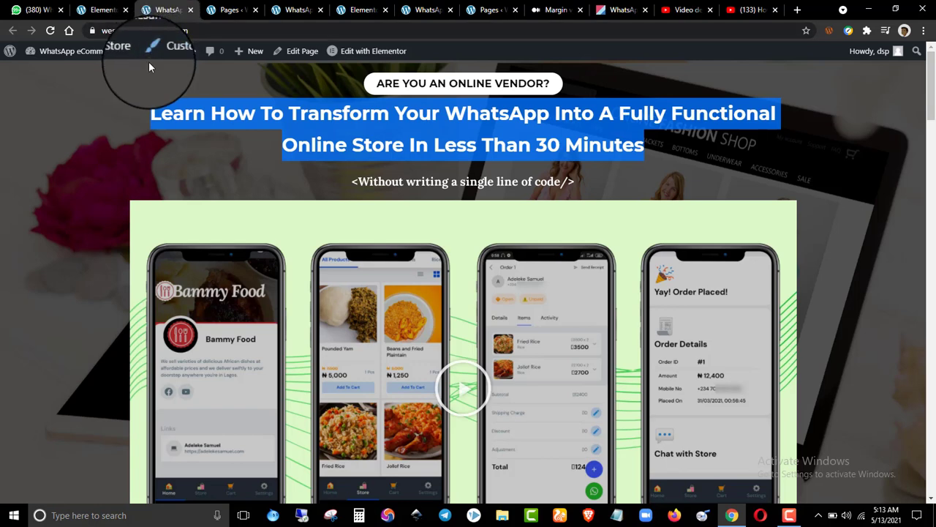
{"action": "left_click", "coordinate": [225, 124]}
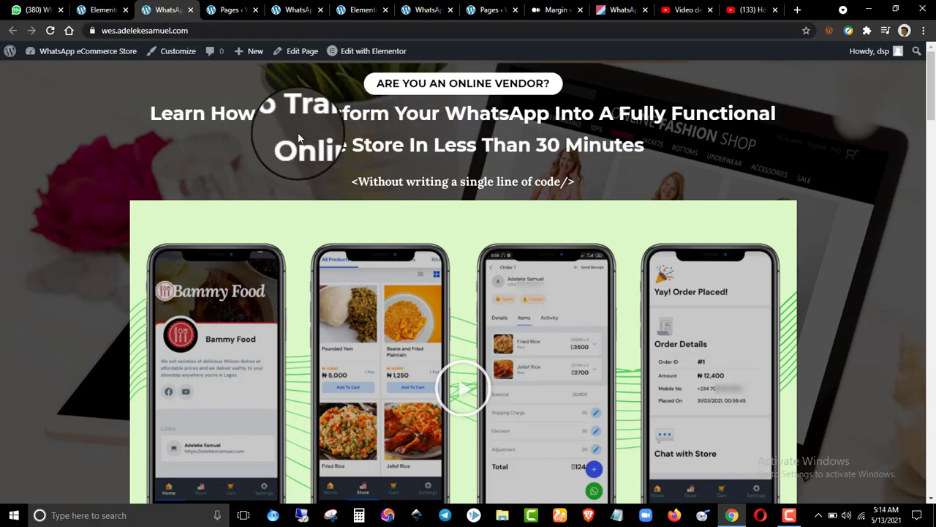
- Examine the finished page's hero text, benefits list and green product description section, starting and ending at the hero
{"action": "left_click", "coordinate": [102, 10]}
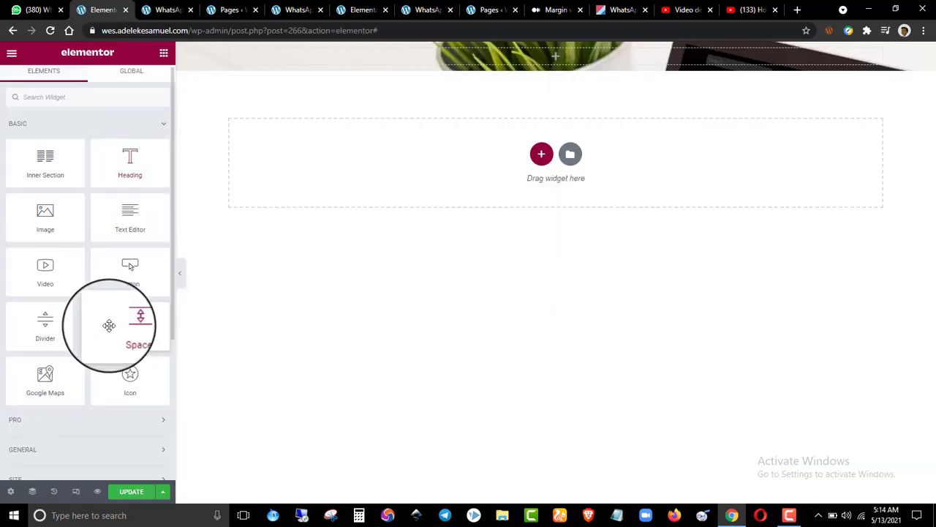
{"action": "left_click", "coordinate": [148, 12]}
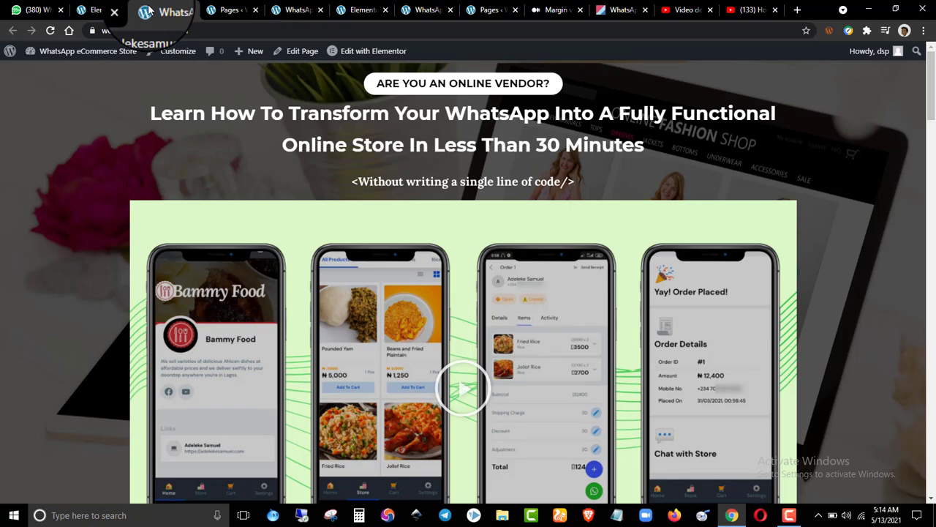
{"action": "scroll", "coordinate": [212, 132], "scroll_direction": "down", "scroll_amount": 10}
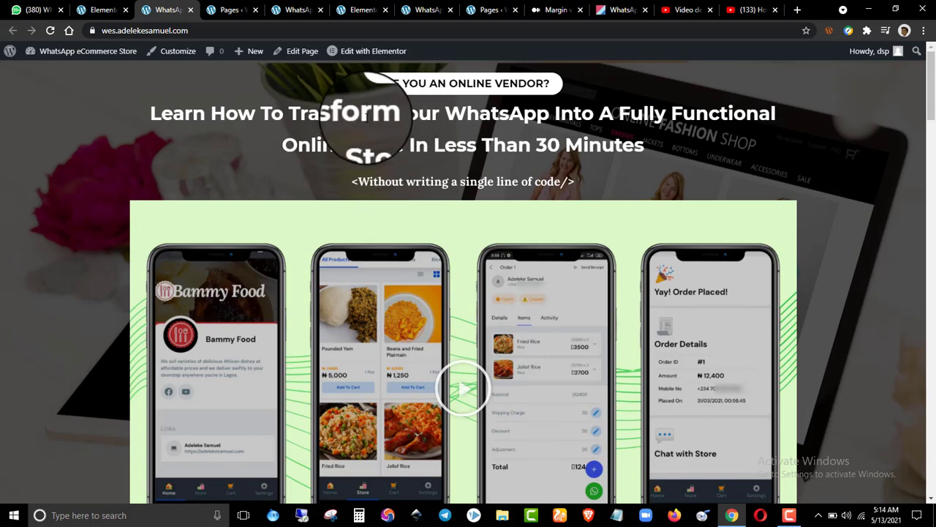
{"action": "left_click_drag", "start_coordinate": [116, 111], "coordinate": [462, 167]}
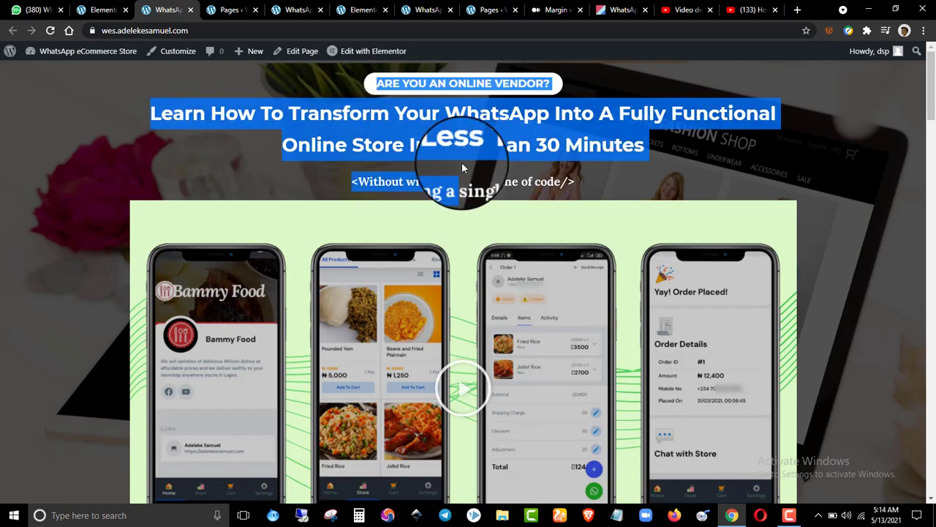
{"action": "left_click", "coordinate": [335, 155]}
{"action": "scroll", "coordinate": [433, 377], "scroll_direction": "down", "scroll_amount": 12}
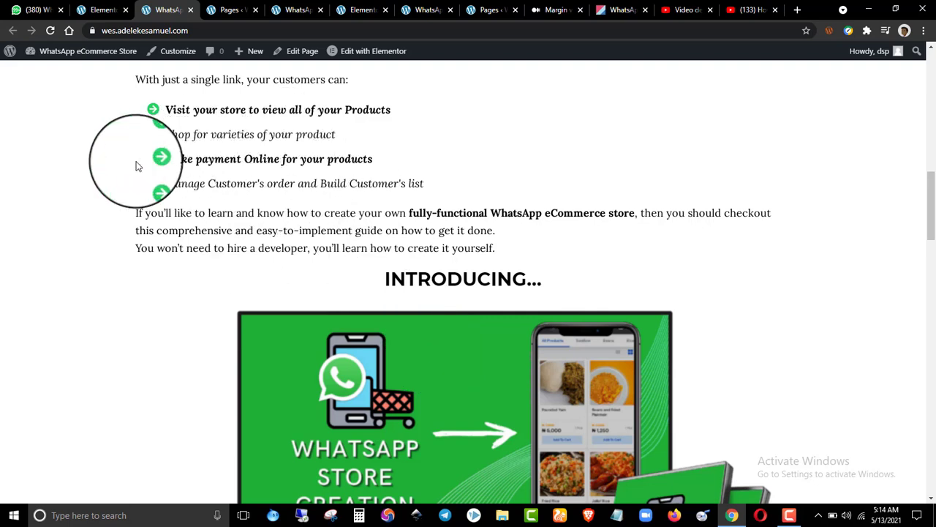
{"action": "left_click_drag", "start_coordinate": [135, 166], "coordinate": [443, 168]}
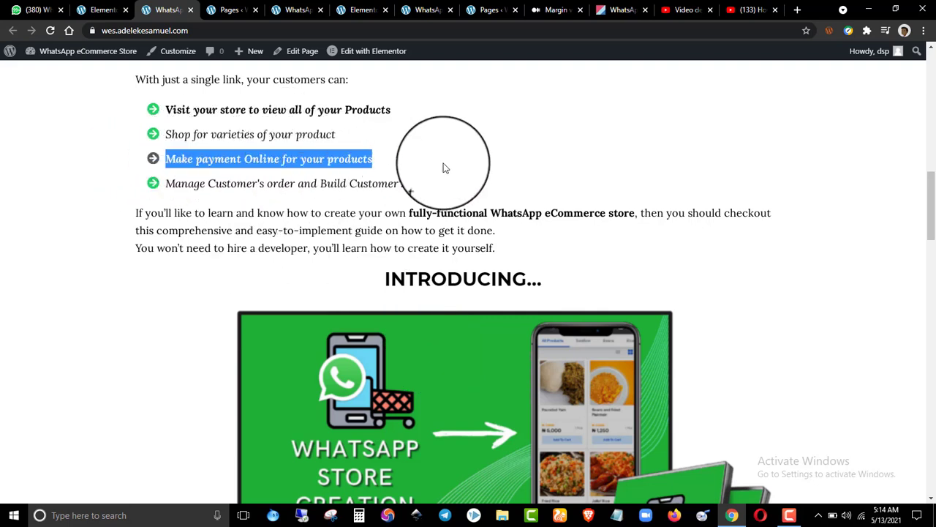
{"action": "left_click", "coordinate": [222, 162]}
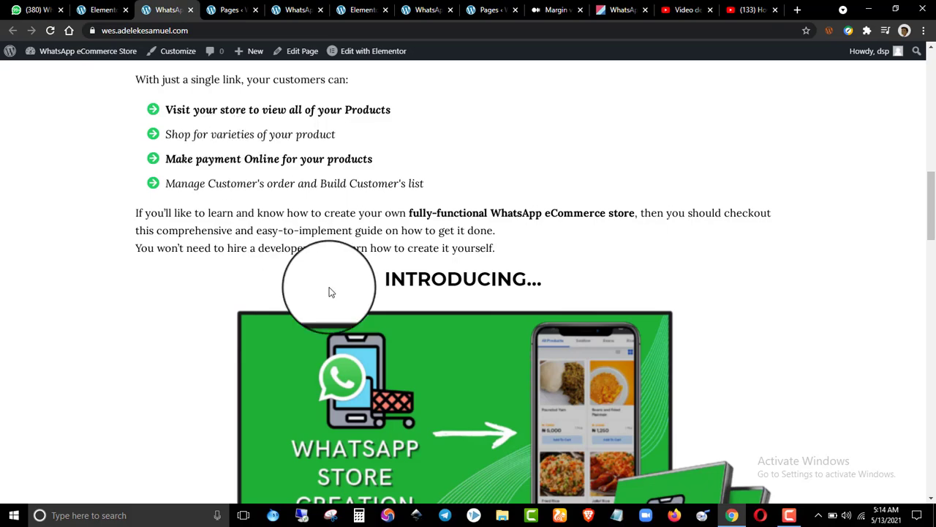
{"action": "scroll", "coordinate": [380, 314], "scroll_direction": "down", "scroll_amount": 5}
{"action": "scroll", "coordinate": [377, 129], "scroll_direction": "down", "scroll_amount": 15}
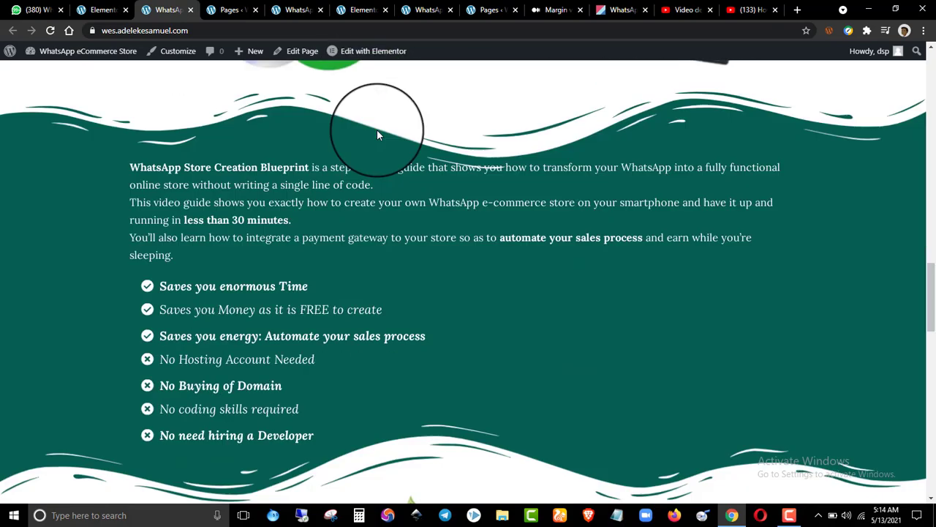
{"action": "scroll", "coordinate": [388, 208], "scroll_direction": "up", "scroll_amount": 20}
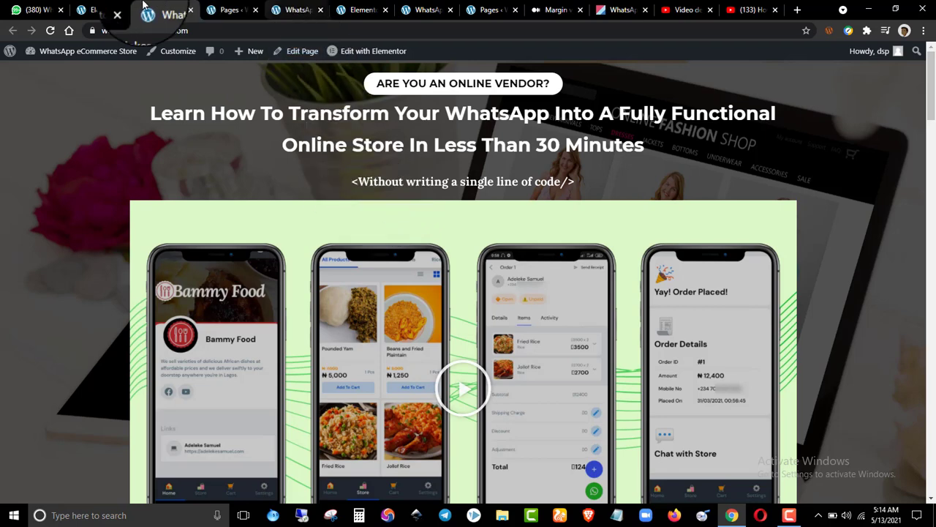
- Check the widget categories in the Elementor editor, collapse the basic group and compare with the finished page's hero headline
{"action": "left_click", "coordinate": [98, 9]}
{"action": "left_click", "coordinate": [128, 146]}
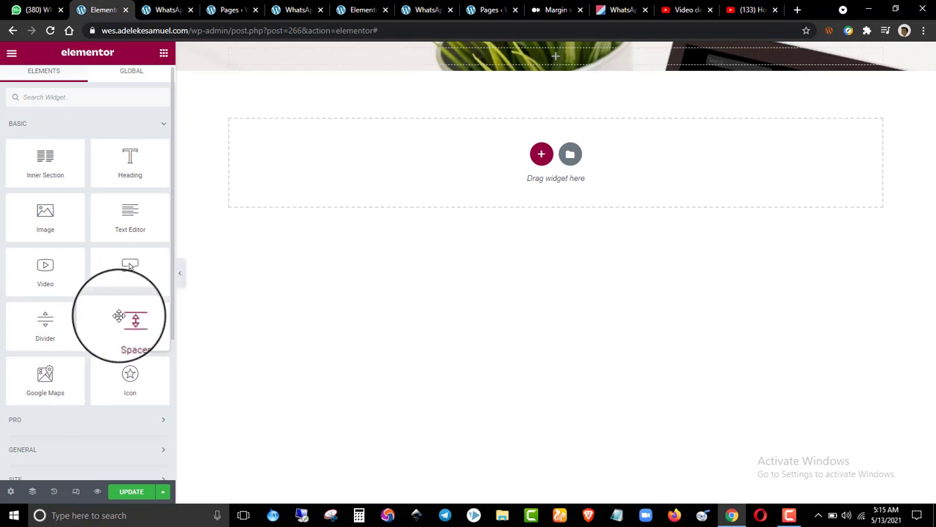
{"action": "scroll", "coordinate": [98, 342], "scroll_direction": "down", "scroll_amount": 1}
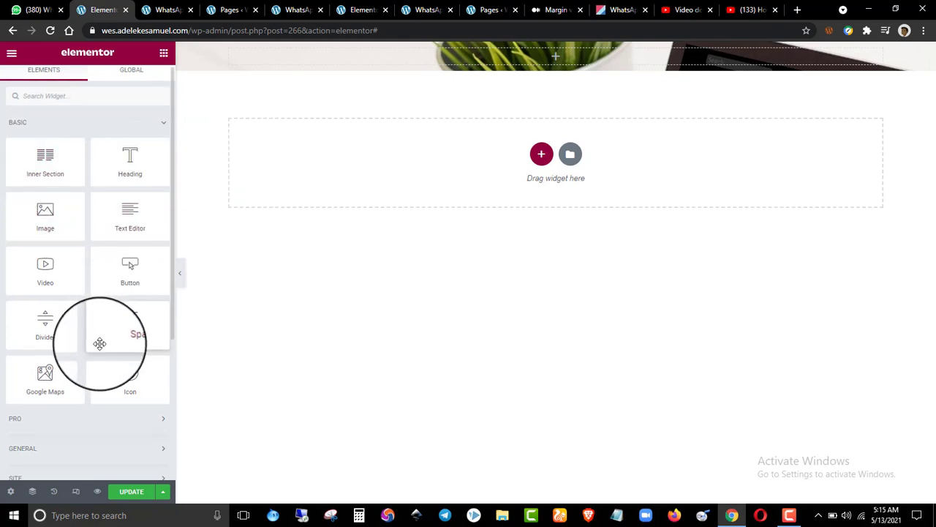
{"action": "left_click", "coordinate": [107, 123]}
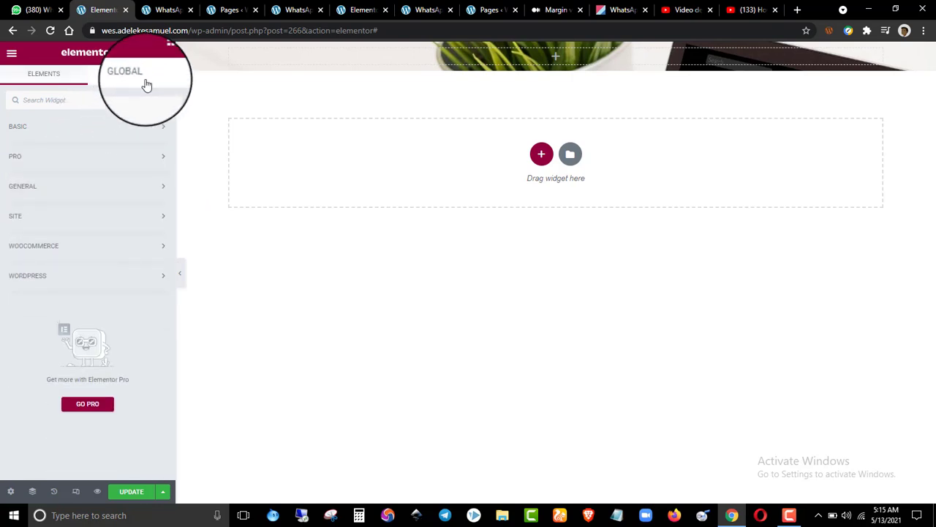
{"action": "left_click", "coordinate": [167, 9]}
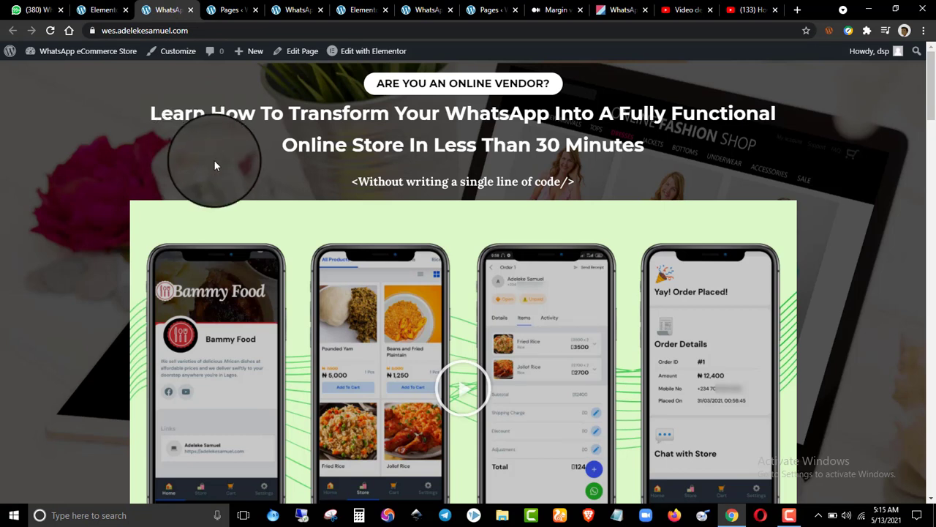
{"action": "mouse_move", "coordinate": [230, 10]}
{"action": "left_mouse_down"}
{"action": "mouse_move", "coordinate": [226, 22]}
{"action": "mouse_move", "coordinate": [231, 9]}
{"action": "left_mouse_up"}
{"action": "left_click", "coordinate": [103, 9]}
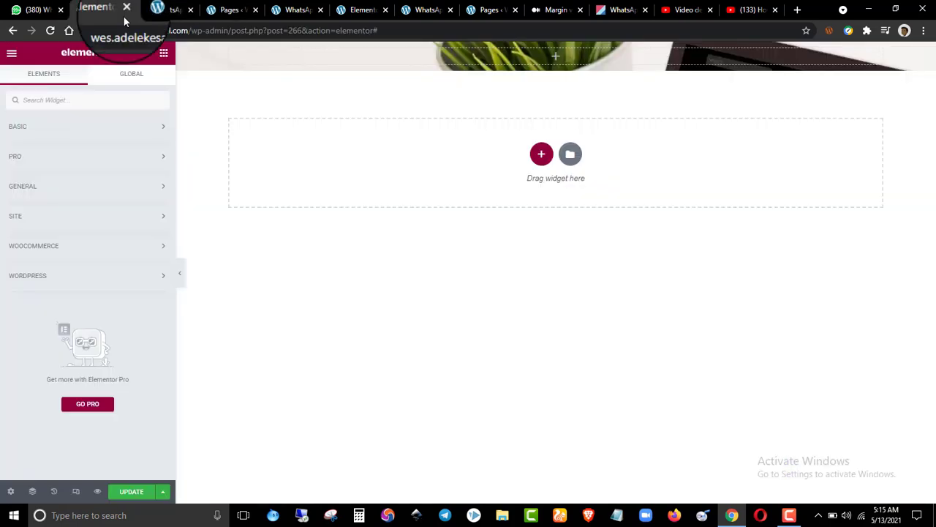
{"action": "left_click", "coordinate": [164, 9]}
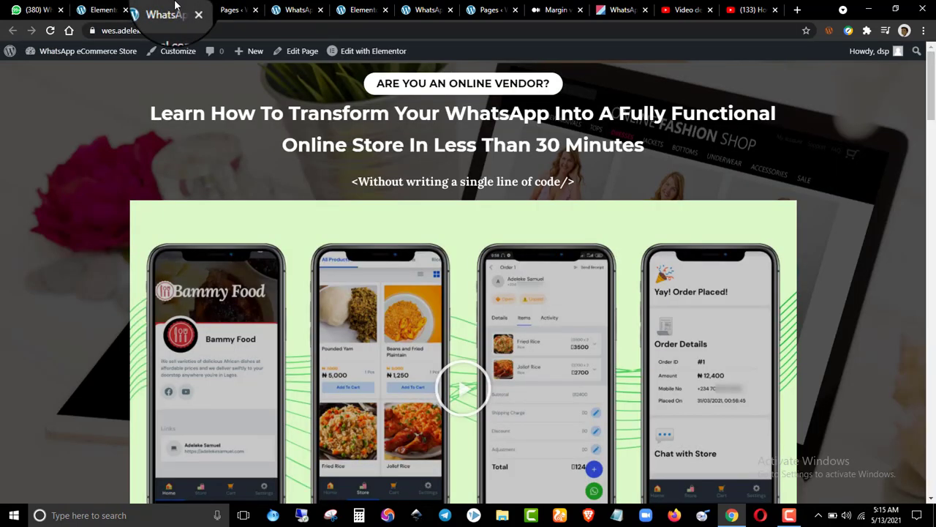
{"action": "left_click_drag", "start_coordinate": [128, 112], "coordinate": [315, 123]}
{"action": "left_click", "coordinate": [315, 123]}
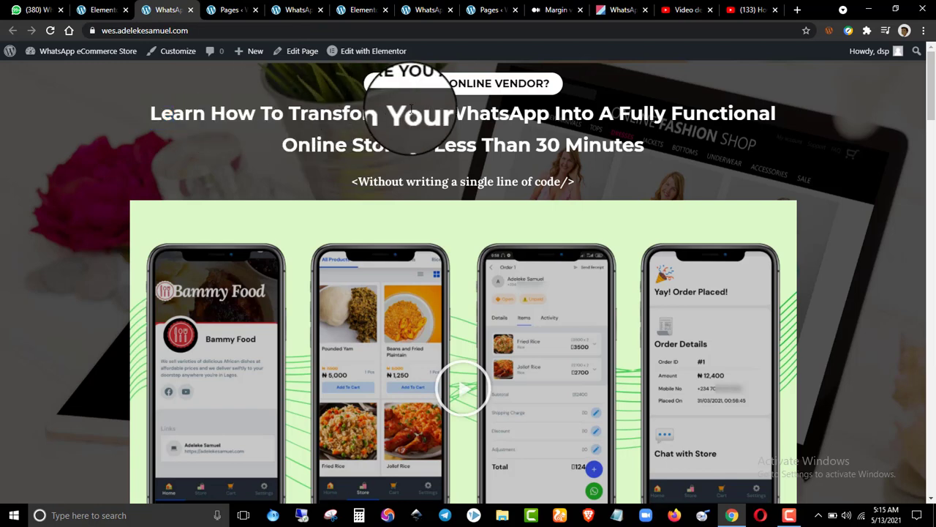
- Open the hero headline widget in the finished page's Elementor editor and place that editor beside the page being built
{"action": "left_click", "coordinate": [359, 7]}
{"action": "left_click_drag", "start_coordinate": [350, 6], "coordinate": [224, 9]}
{"action": "scroll", "coordinate": [409, 213], "scroll_direction": "down", "scroll_amount": 8}
{"action": "scroll", "coordinate": [406, 212], "scroll_direction": "up", "scroll_amount": 8}
{"action": "scroll", "coordinate": [915, 117], "scroll_direction": "down", "scroll_amount": 2}
{"action": "scroll", "coordinate": [915, 117], "scroll_direction": "up", "scroll_amount": 2}
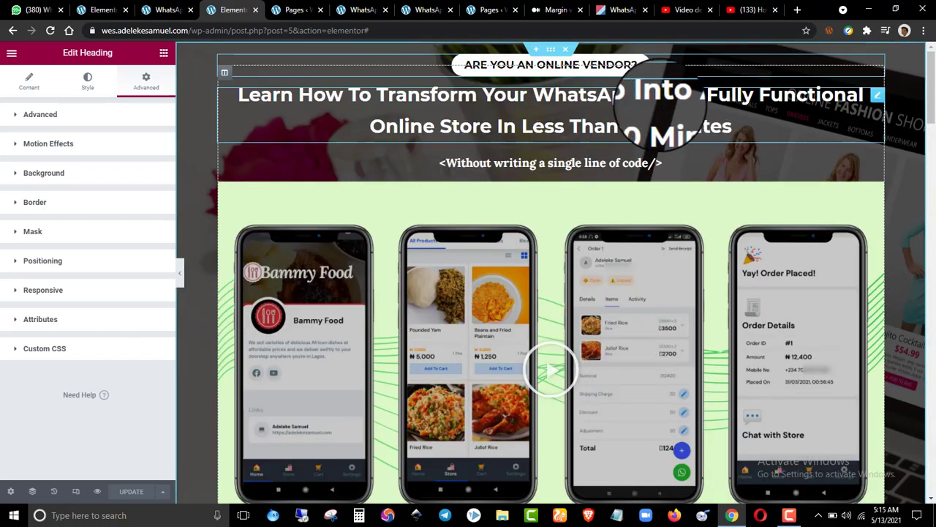
{"action": "left_click", "coordinate": [658, 118]}
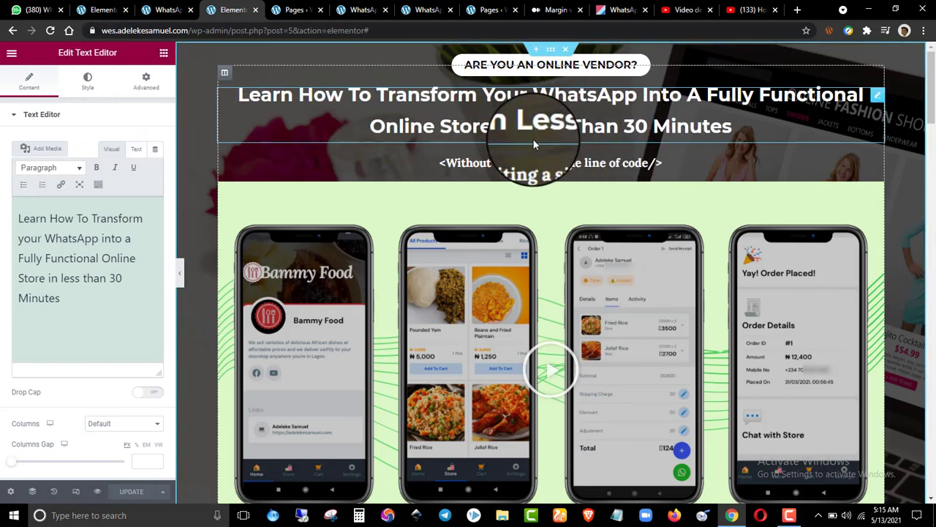
{"action": "left_click", "coordinate": [165, 9]}
{"action": "left_click_drag", "start_coordinate": [233, 9], "coordinate": [109, 8]}
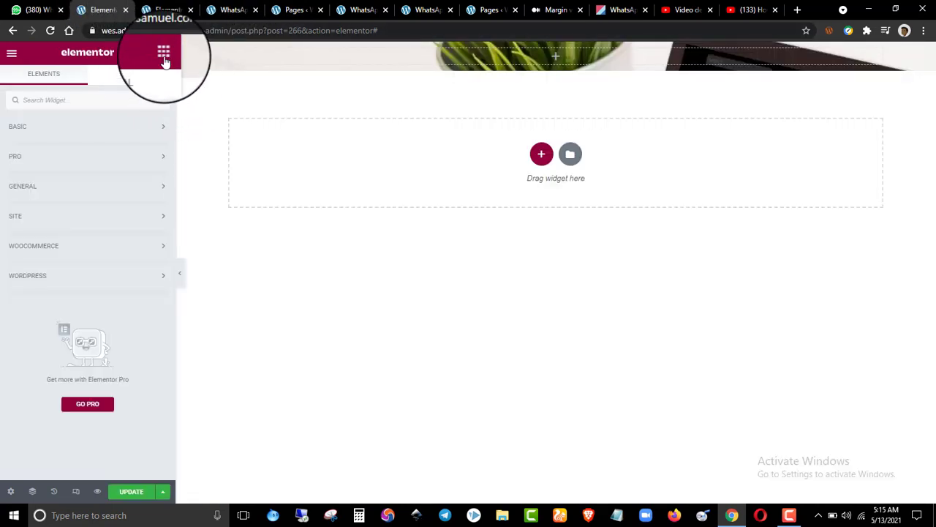
- Add a Text Editor widget to the hero section and replace its placeholder with the headline text copied from the finished page's widget
{"action": "left_click", "coordinate": [133, 124]}
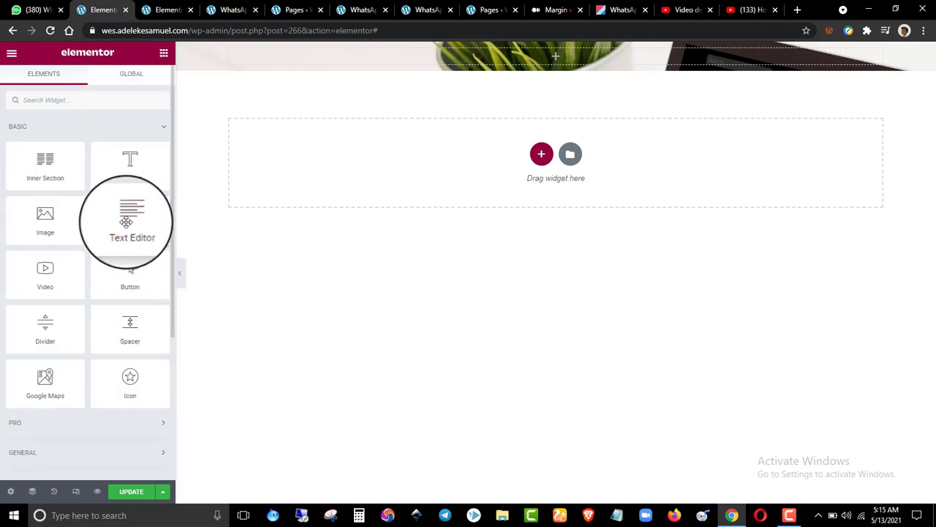
{"action": "left_click_drag", "start_coordinate": [129, 218], "coordinate": [453, 56]}
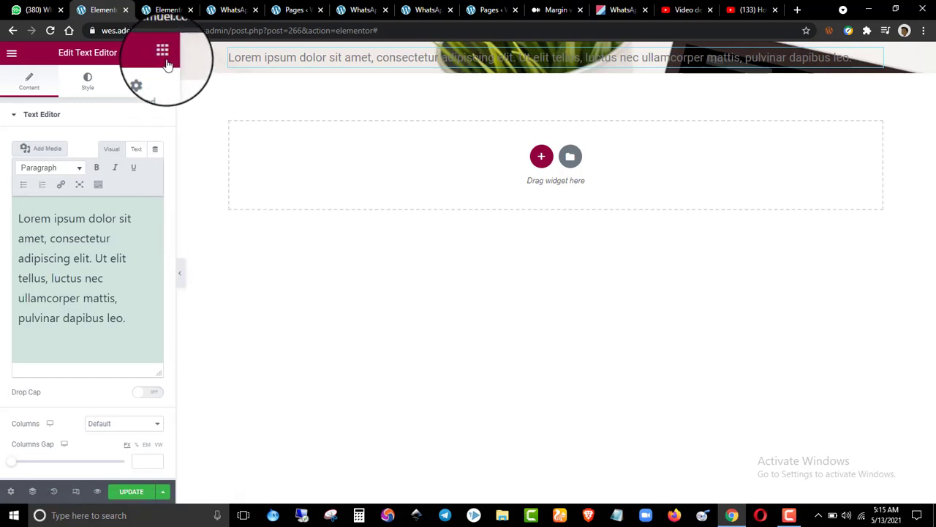
{"action": "left_click", "coordinate": [165, 10]}
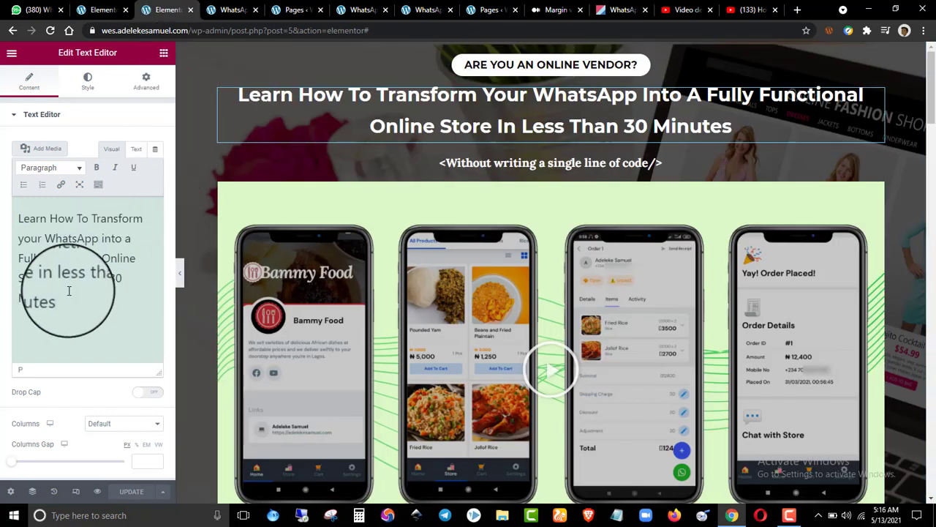
{"action": "key", "text": "ctrl+a"}
{"action": "key", "text": "ctrl+c"}
{"action": "left_click", "coordinate": [99, 10]}
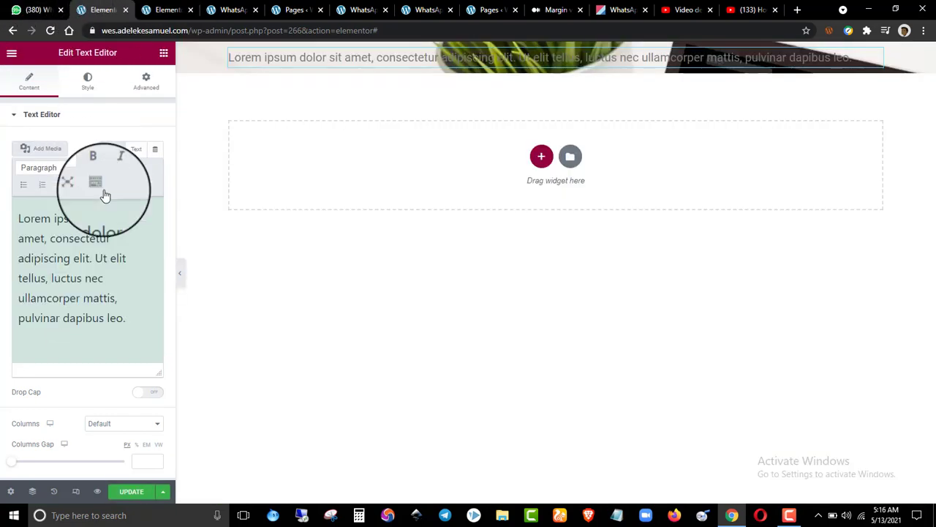
{"action": "left_click", "coordinate": [107, 279]}
{"action": "key", "text": "ctrl+a"}
{"action": "key", "text": "ctrl+v"}
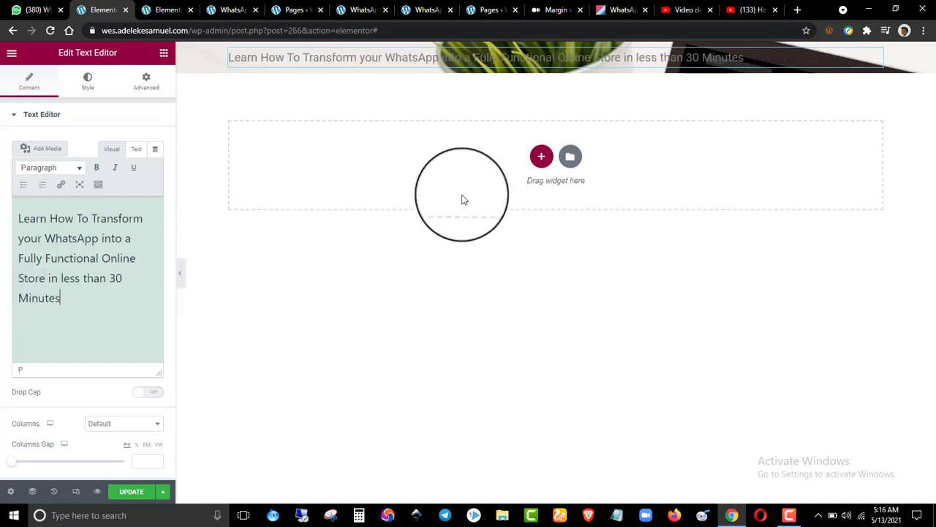
{"action": "left_click", "coordinate": [176, 8]}
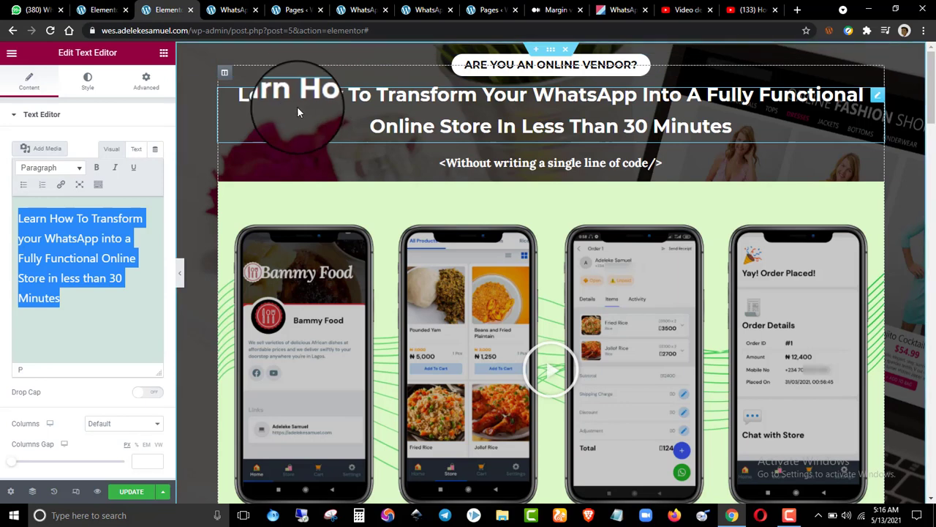
{"action": "left_click", "coordinate": [121, 9]}
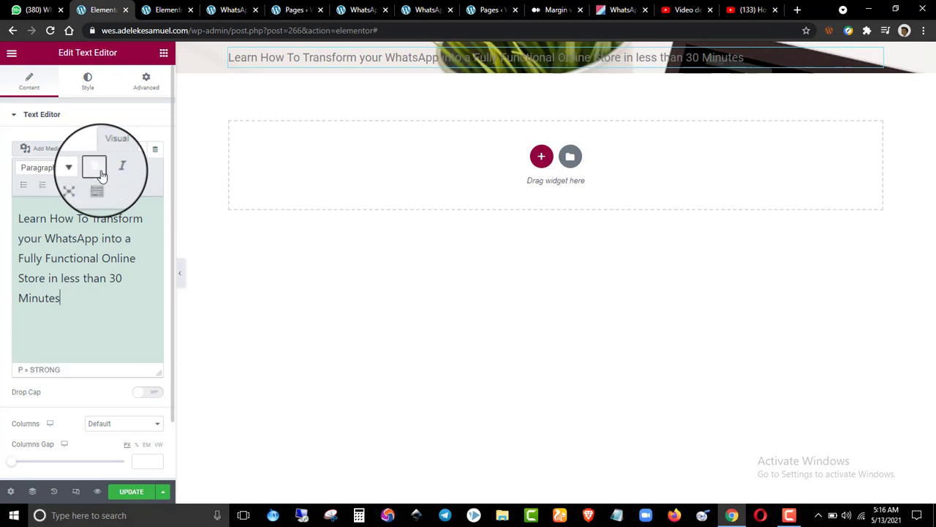
{"action": "triple_click", "coordinate": [102, 267]}
{"action": "left_click", "coordinate": [100, 268]}
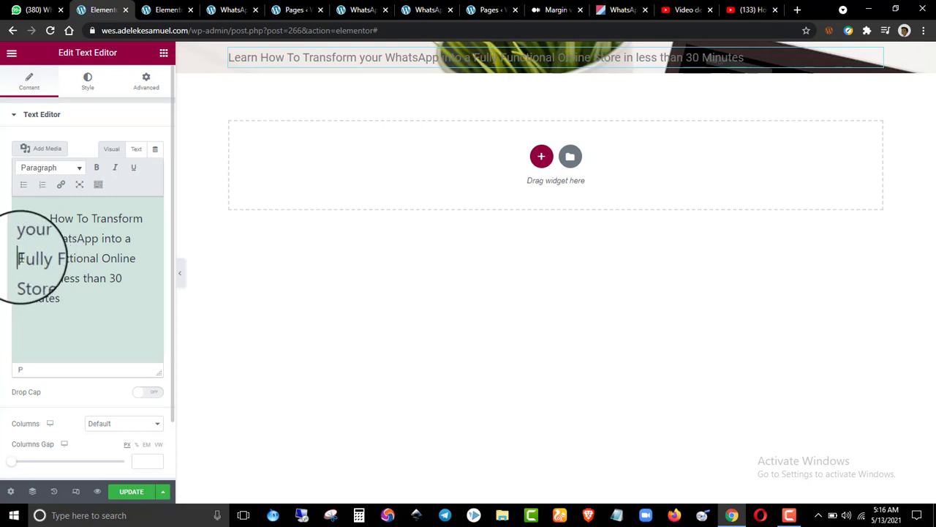
{"action": "left_click_drag", "start_coordinate": [18, 258], "coordinate": [141, 252]}
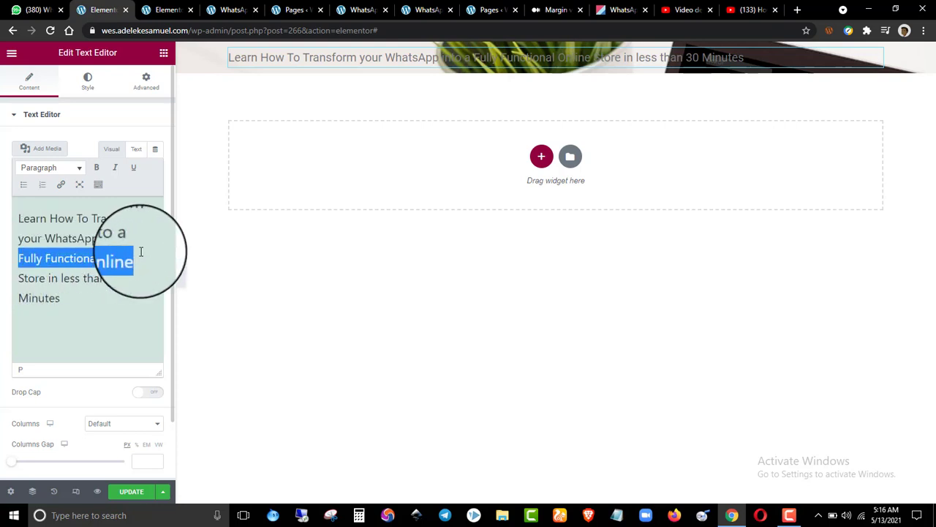
{"action": "left_click", "coordinate": [103, 238]}
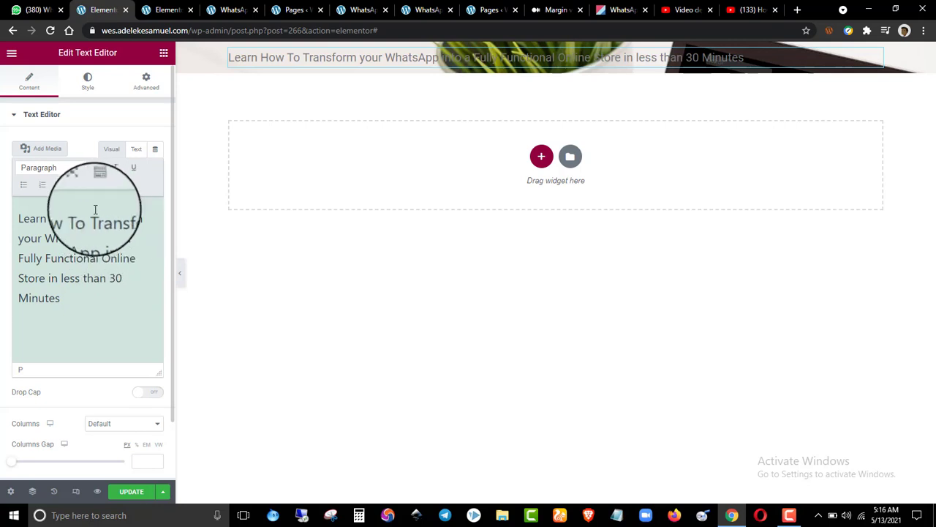
- Try bold, italic and underline formatting on the words "Transform your WhatsApp" in the headline and remove it again
{"action": "left_click_drag", "start_coordinate": [80, 218], "coordinate": [99, 242]}
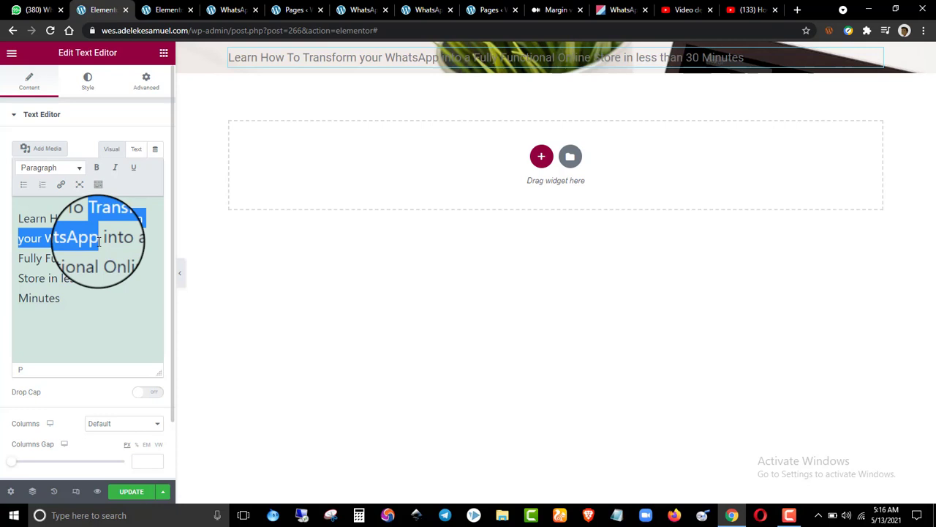
{"action": "left_click", "coordinate": [98, 169]}
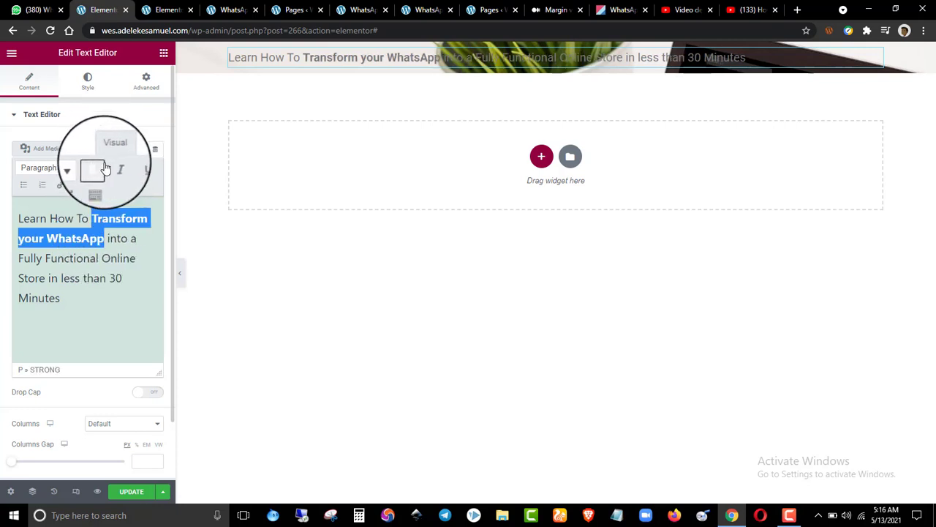
{"action": "left_click", "coordinate": [110, 164]}
{"action": "left_click", "coordinate": [111, 164]}
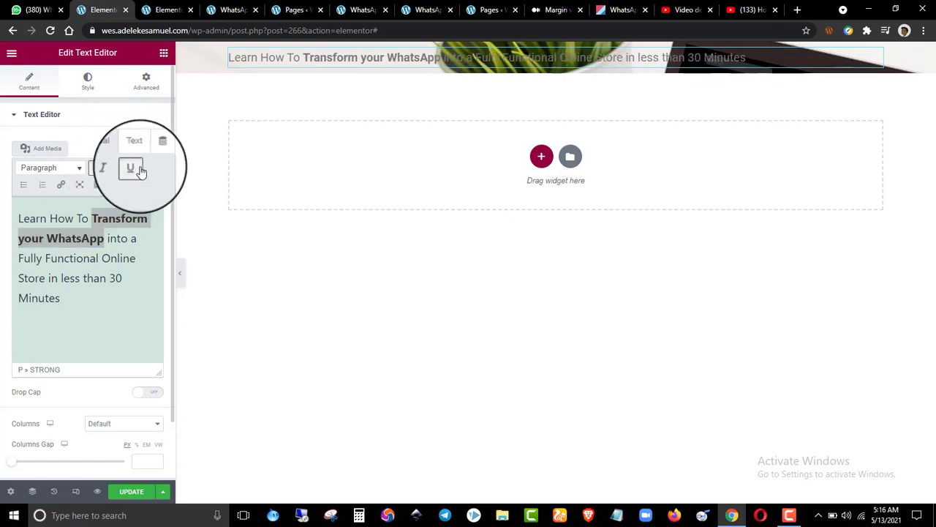
{"action": "left_click", "coordinate": [138, 173]}
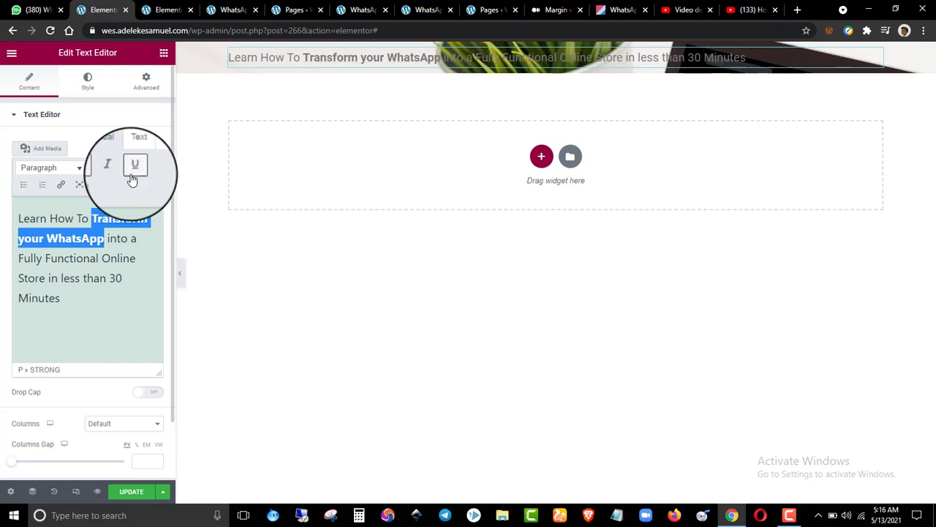
{"action": "left_click", "coordinate": [96, 168]}
{"action": "left_click", "coordinate": [122, 238]}
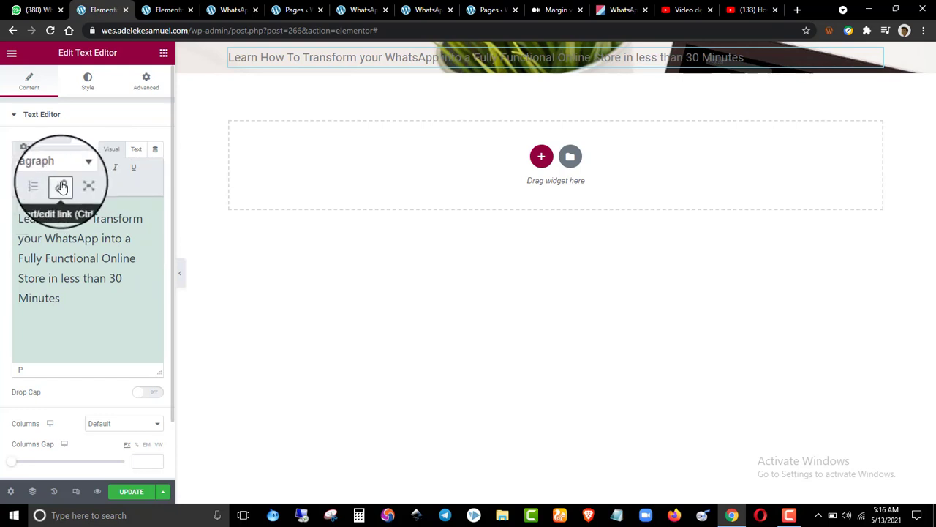
- Try the distraction-free view of the headline text, leave it again and show the additional formatting options
{"action": "left_click", "coordinate": [77, 192]}
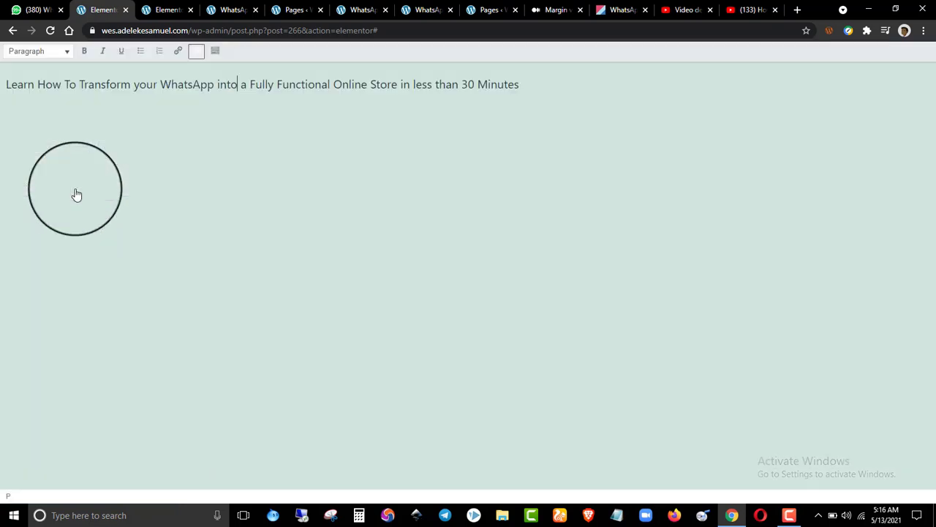
{"action": "left_click", "coordinate": [197, 52]}
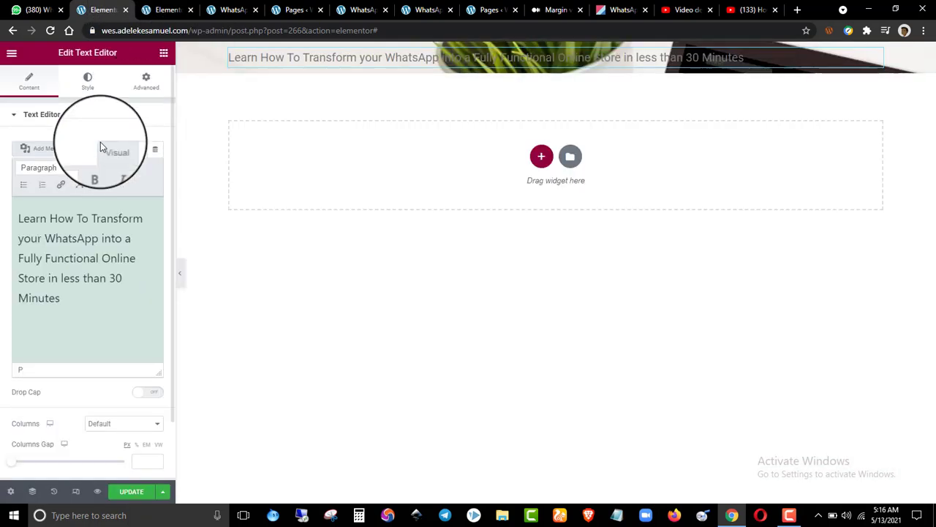
{"action": "left_click", "coordinate": [98, 183]}
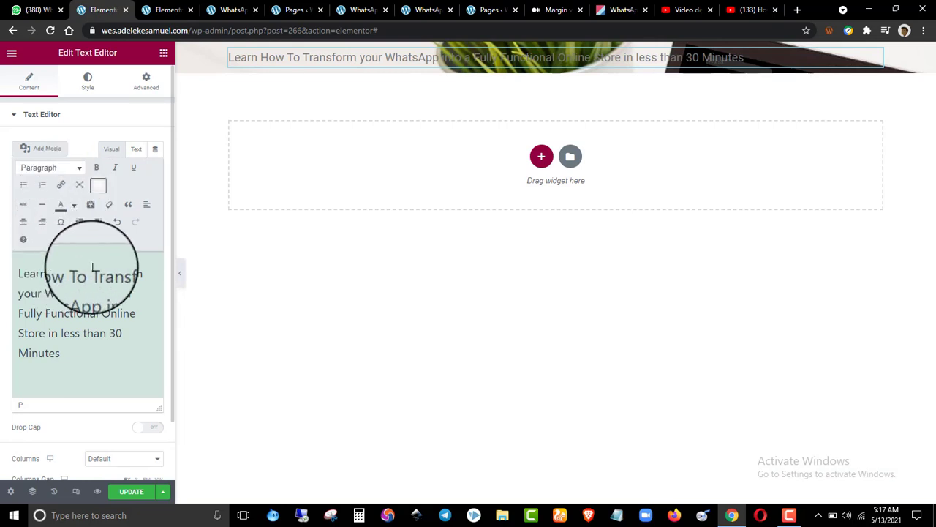
- Try green text and strikethrough on the words "Transform your WhatsApp", remove the strikethrough and recolour them black
{"action": "left_click_drag", "start_coordinate": [92, 267], "coordinate": [102, 298]}
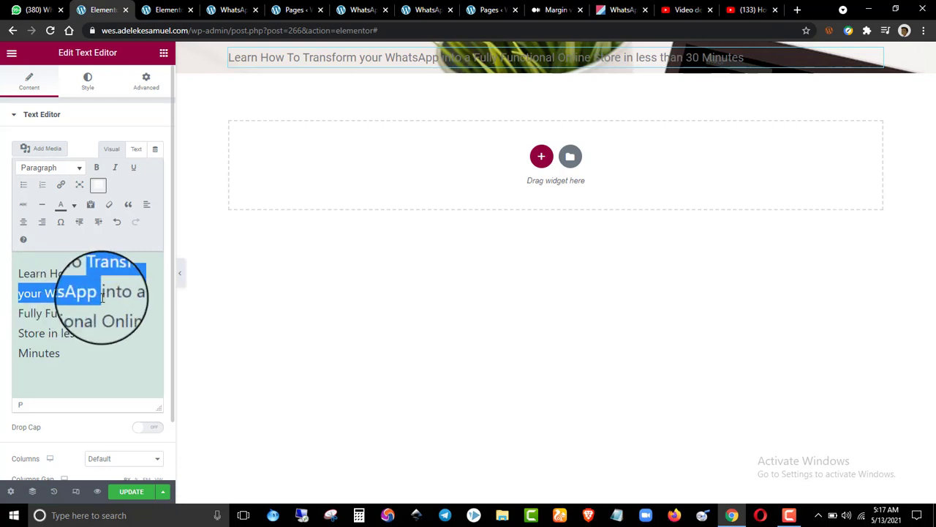
{"action": "left_click", "coordinate": [74, 205]}
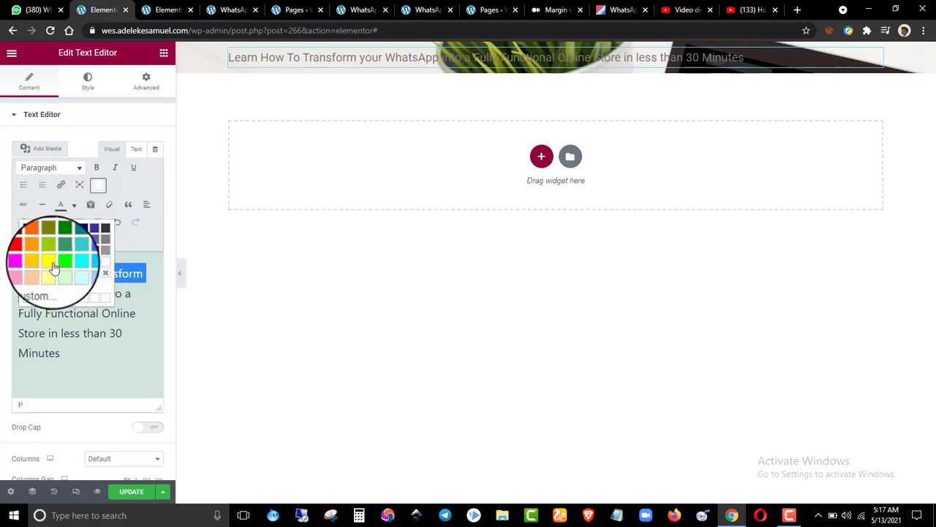
{"action": "left_click", "coordinate": [56, 265]}
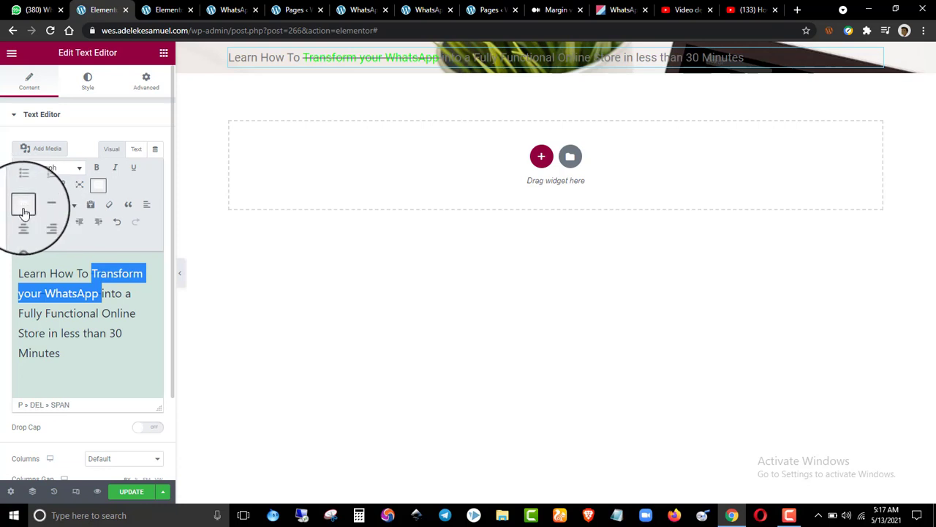
{"action": "left_click", "coordinate": [25, 211]}
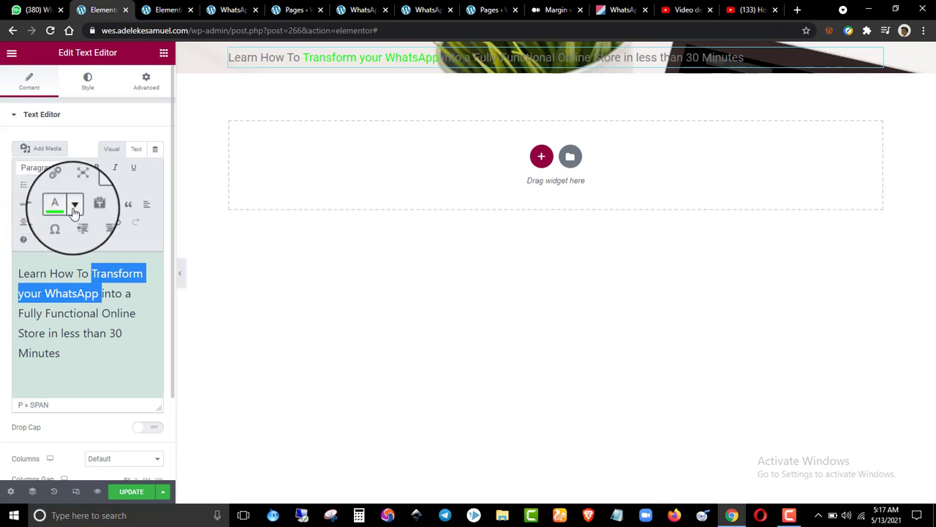
{"action": "left_click", "coordinate": [73, 205]}
{"action": "left_click", "coordinate": [14, 229]}
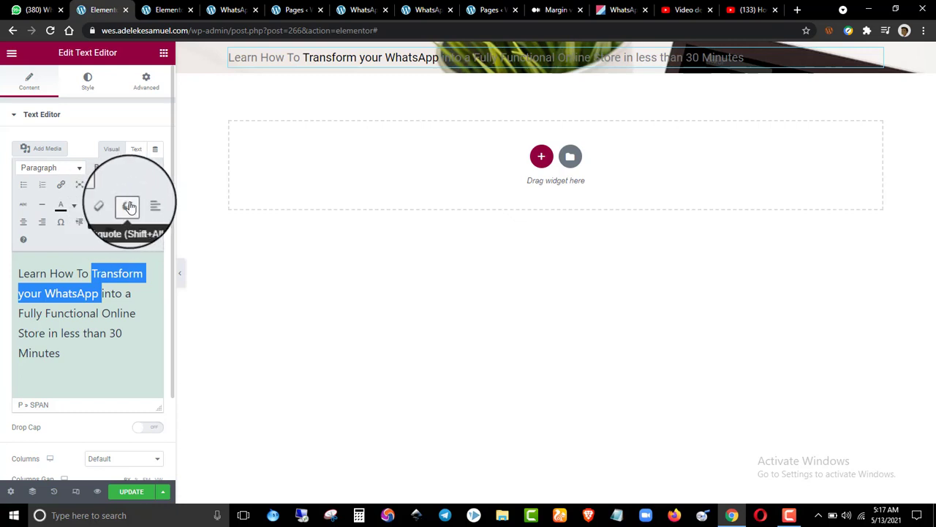
- Try centre and left alignment on the headline paragraph, and step back and forth through the alignment change
{"action": "left_click", "coordinate": [24, 224]}
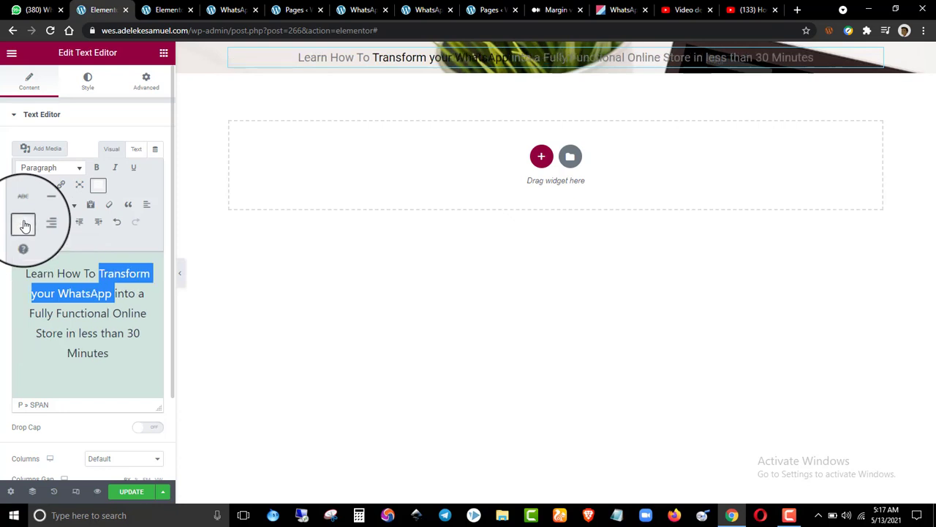
{"action": "left_click", "coordinate": [147, 205]}
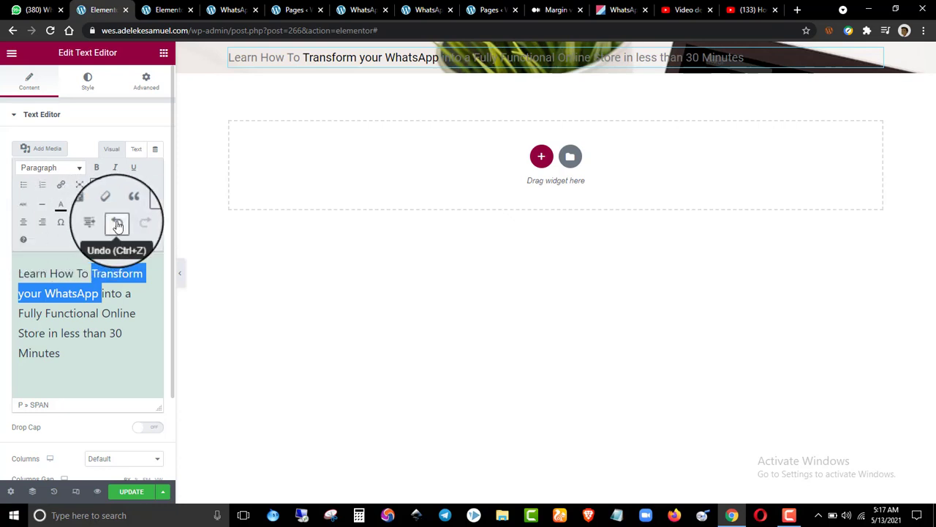
{"action": "left_click", "coordinate": [192, 205]}
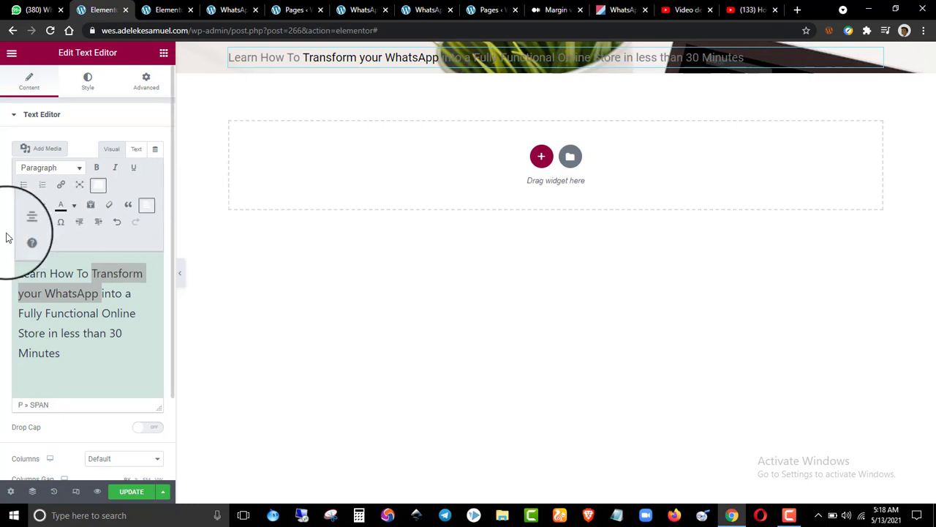
{"action": "left_click", "coordinate": [7, 238]}
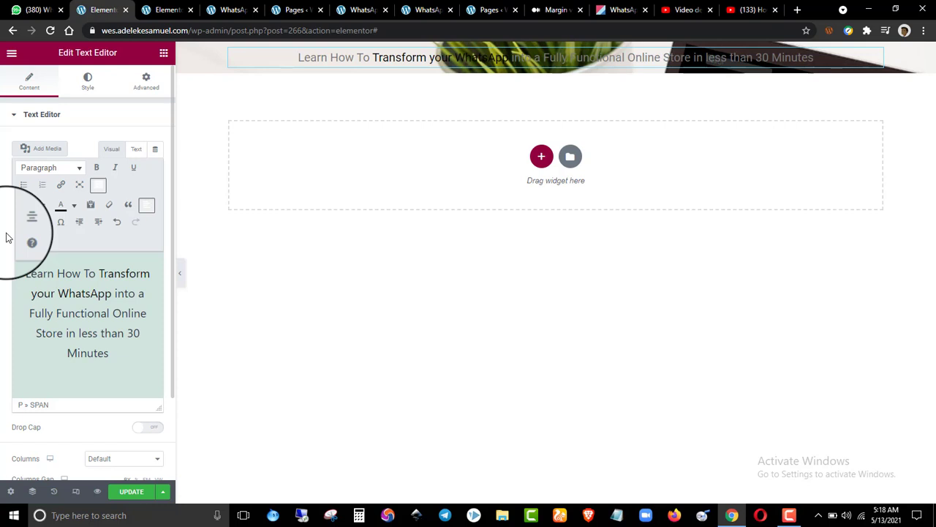
{"action": "left_click", "coordinate": [7, 238]}
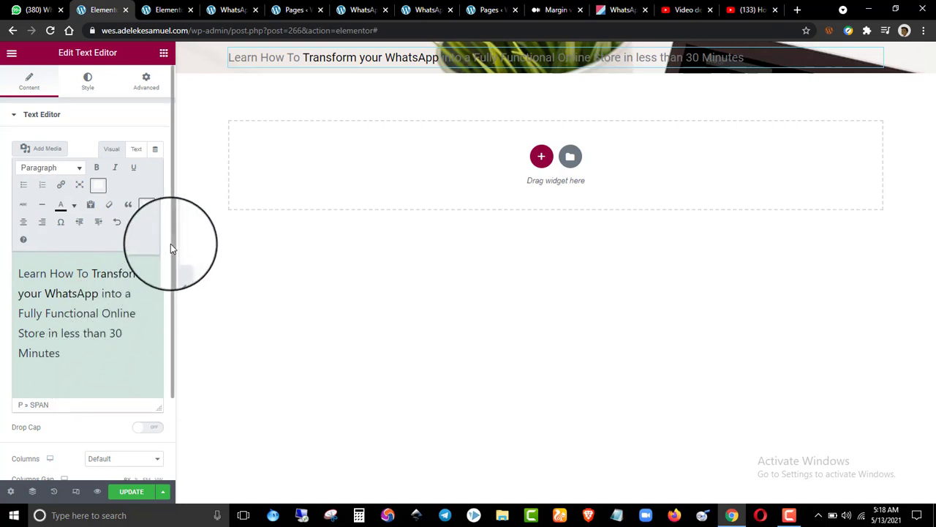
- Look through the remaining content options of the headline widget and open its style settings
{"action": "left_click_drag", "start_coordinate": [171, 239], "coordinate": [162, 320]}
{"action": "left_click", "coordinate": [116, 322]}
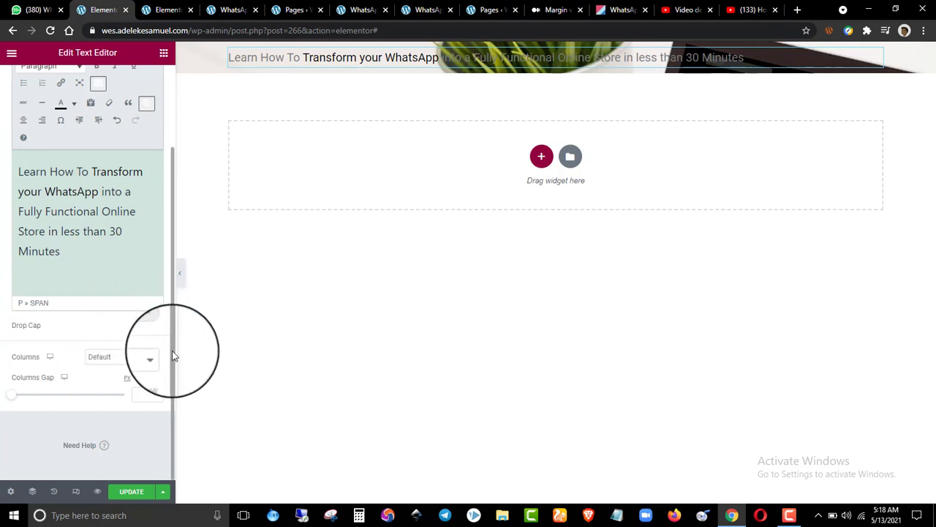
{"action": "left_click_drag", "start_coordinate": [171, 351], "coordinate": [180, 215]}
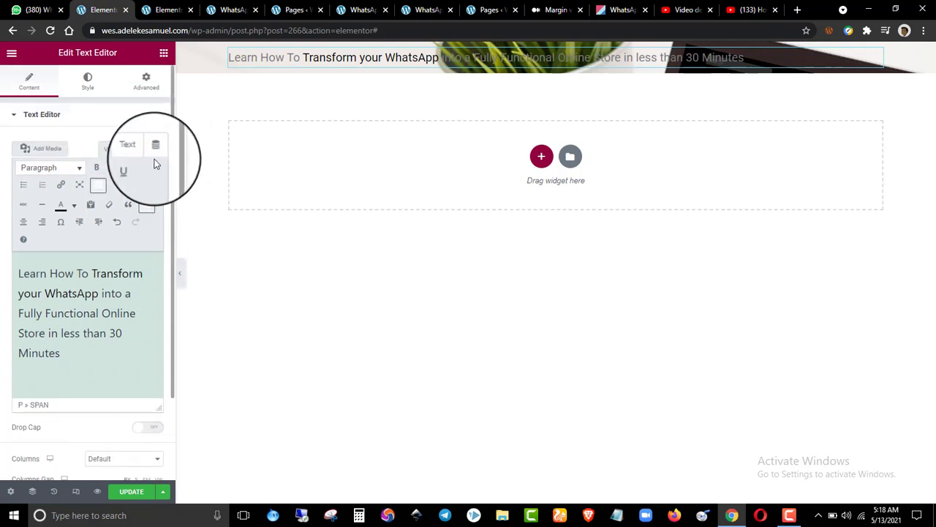
{"action": "left_click", "coordinate": [87, 126]}
{"action": "left_click", "coordinate": [87, 84]}
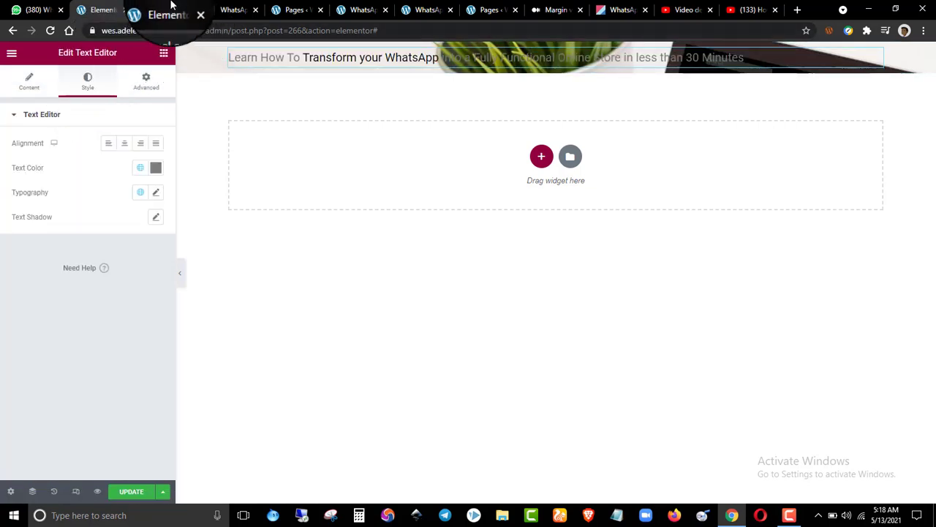
- Compare with the finished page's headline, check its typography settings and return to the page being built
{"action": "left_click", "coordinate": [169, 10]}
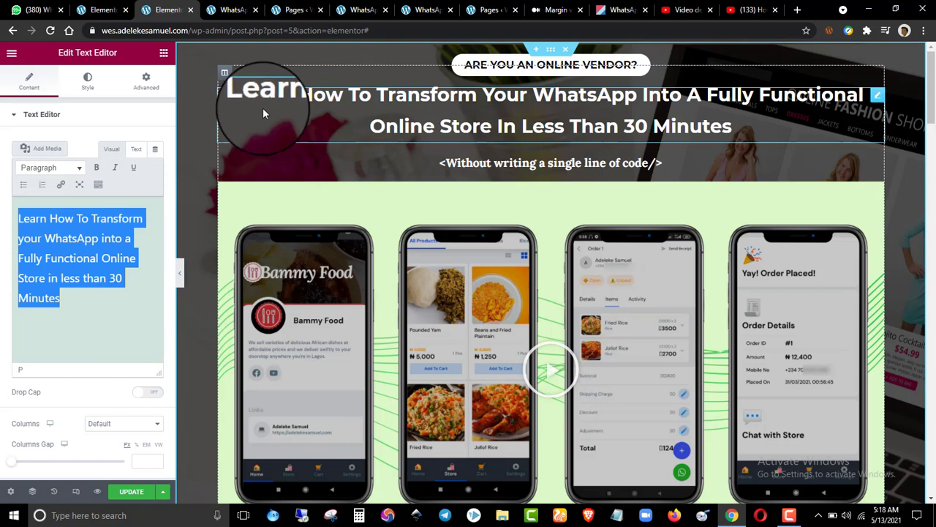
{"action": "left_click", "coordinate": [124, 7]}
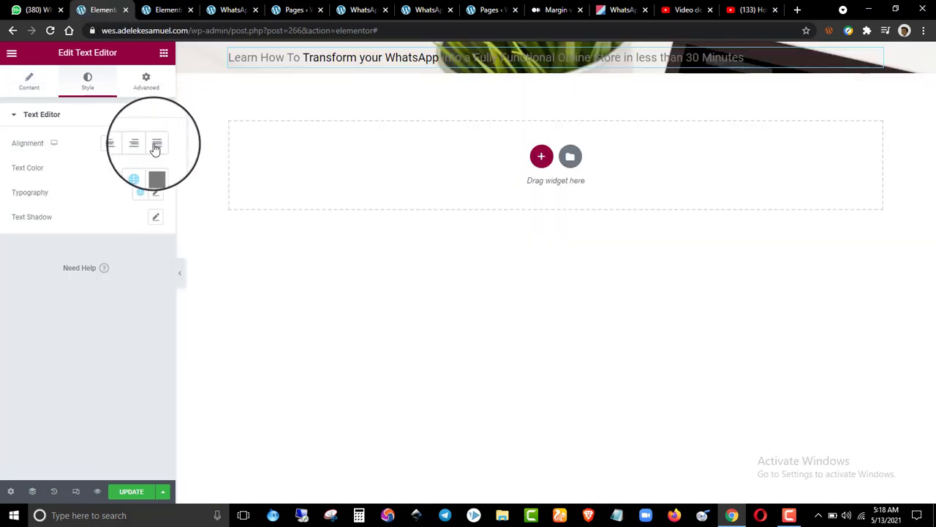
{"action": "left_click", "coordinate": [160, 14]}
{"action": "left_click", "coordinate": [88, 81]}
{"action": "left_click", "coordinate": [155, 191]}
{"action": "left_click", "coordinate": [155, 192]}
{"action": "left_click", "coordinate": [106, 9]}
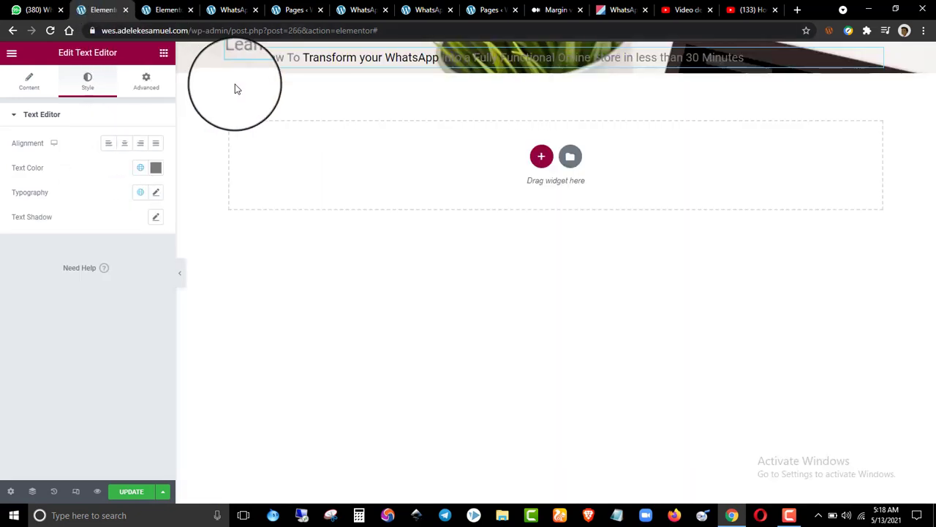
- Check the font family list in the headline's typography settings and set the widget's alignment to centre
{"action": "left_click", "coordinate": [157, 194]}
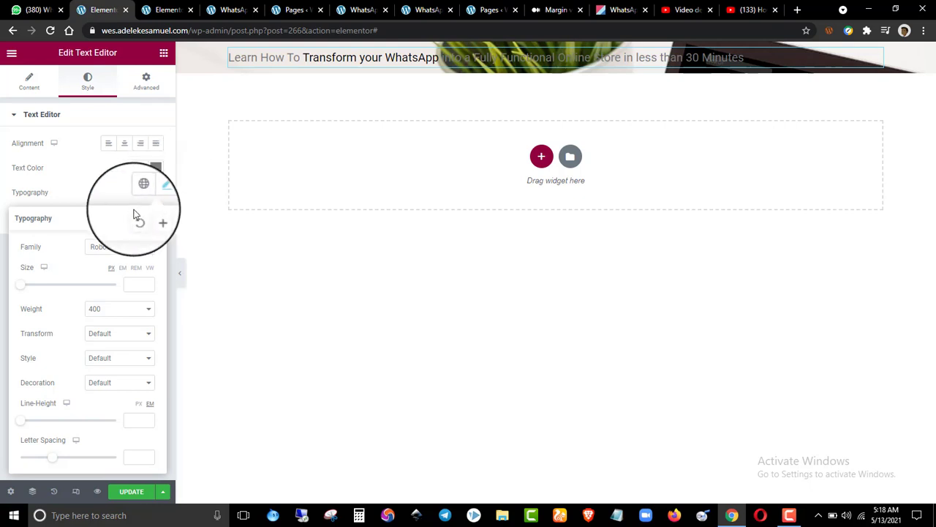
{"action": "left_click", "coordinate": [111, 254]}
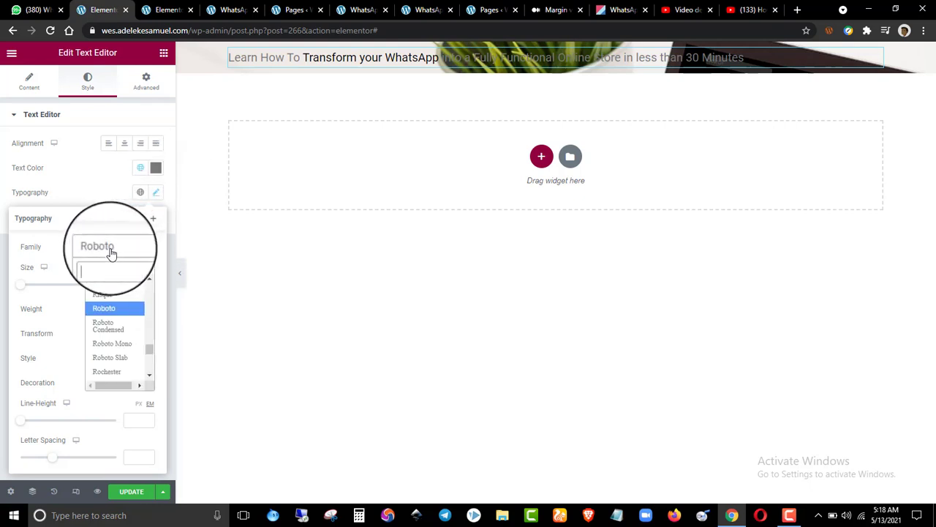
{"action": "left_click", "coordinate": [84, 192]}
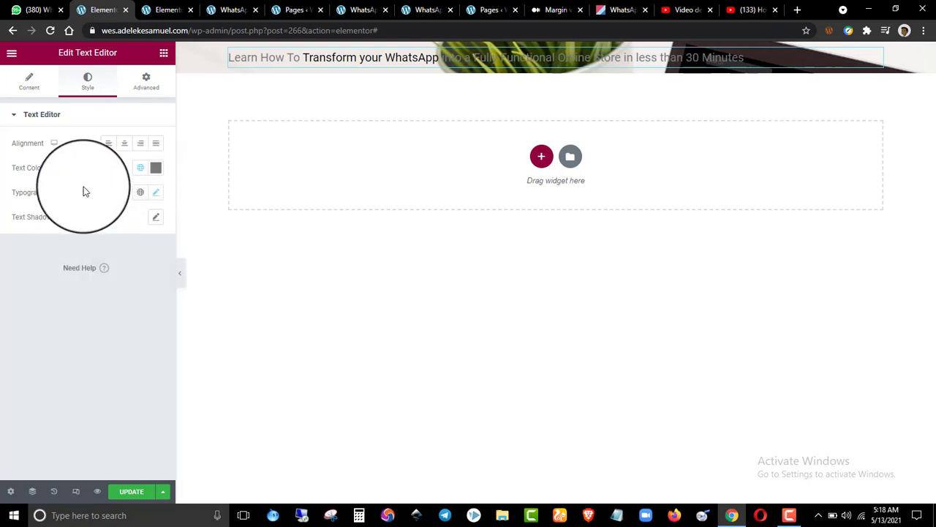
{"action": "left_click", "coordinate": [143, 148]}
{"action": "left_click", "coordinate": [126, 149]}
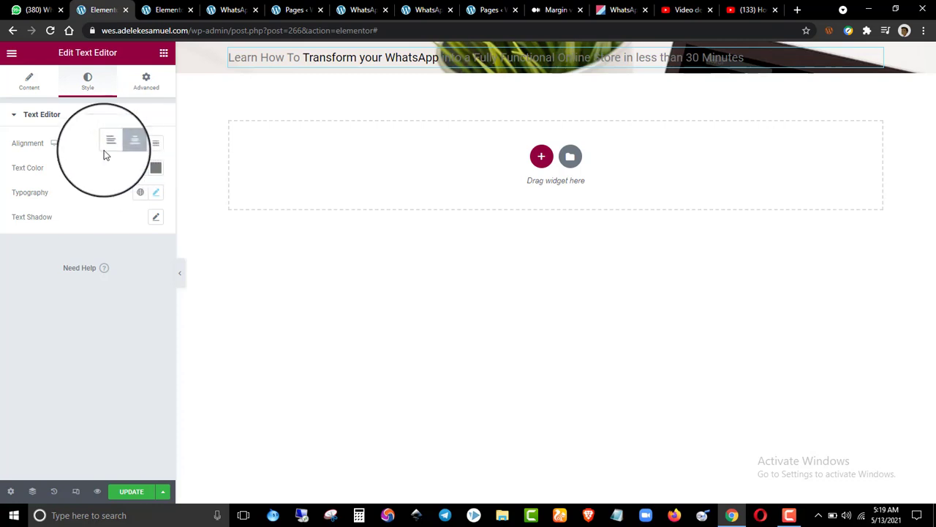
- Try the headline text colours light pink #FDEFEF, muted red #A45757 and blue #4889A7
{"action": "left_click", "coordinate": [155, 169]}
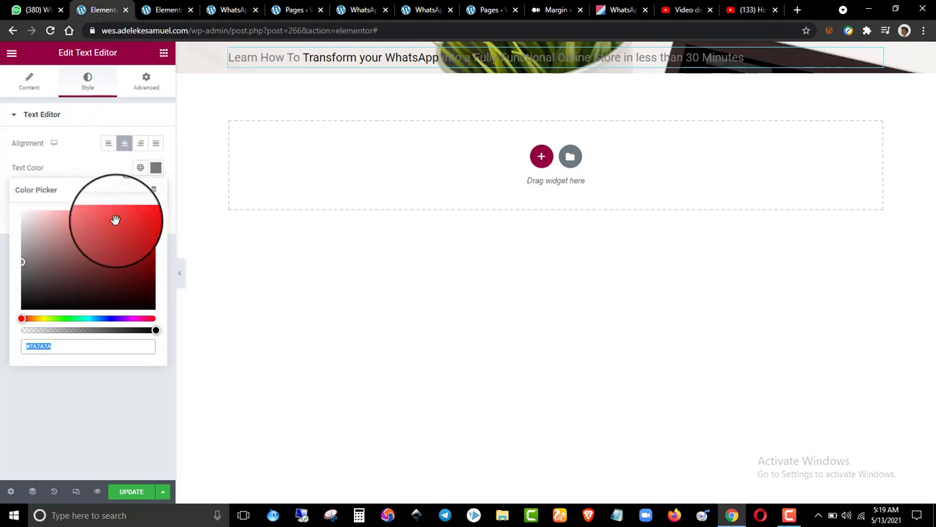
{"action": "mouse_move", "coordinate": [115, 220]}
{"action": "left_mouse_down"}
{"action": "mouse_move", "coordinate": [46, 224]}
{"action": "mouse_move", "coordinate": [37, 246]}
{"action": "mouse_move", "coordinate": [18, 212]}
{"action": "left_mouse_up"}
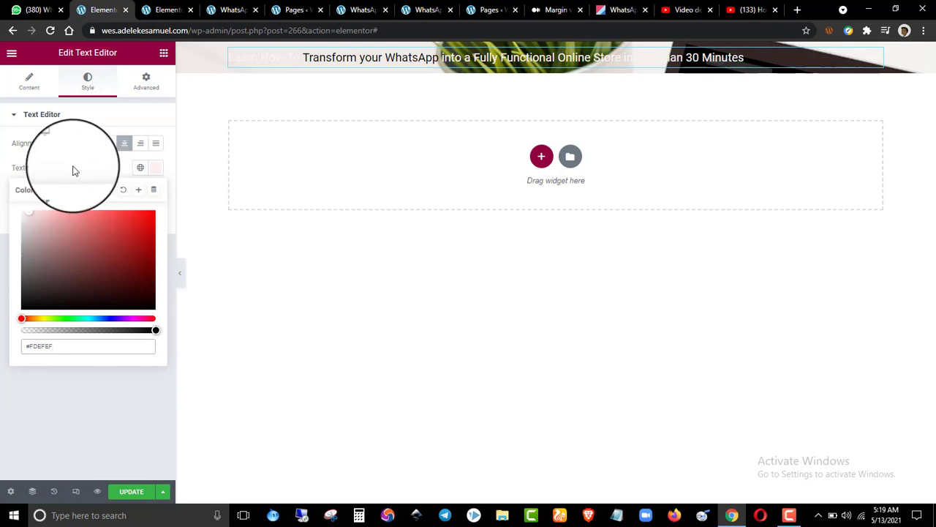
{"action": "left_click", "coordinate": [155, 168]}
{"action": "left_click", "coordinate": [155, 168]}
{"action": "mouse_move", "coordinate": [76, 234]}
{"action": "left_mouse_down"}
{"action": "mouse_move", "coordinate": [18, 212]}
{"action": "mouse_move", "coordinate": [22, 244]}
{"action": "mouse_move", "coordinate": [95, 246]}
{"action": "left_mouse_up"}
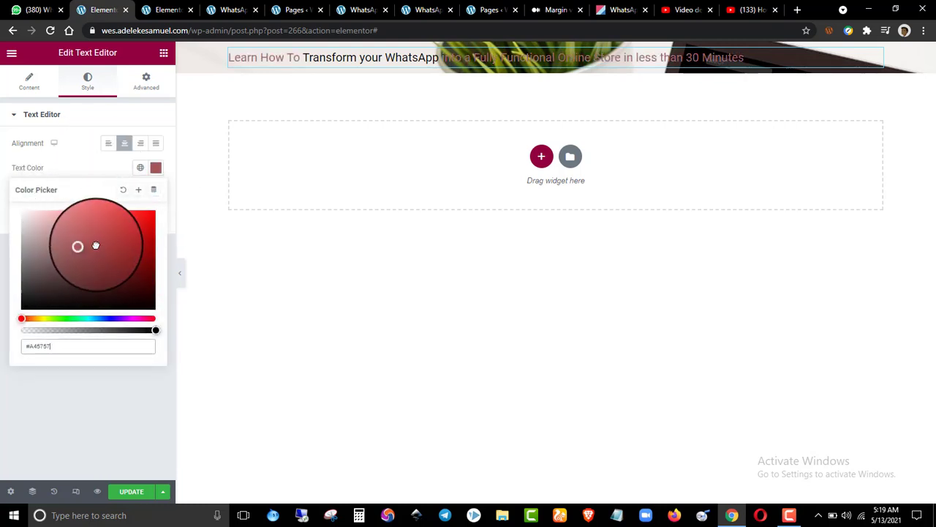
{"action": "left_click", "coordinate": [95, 318]}
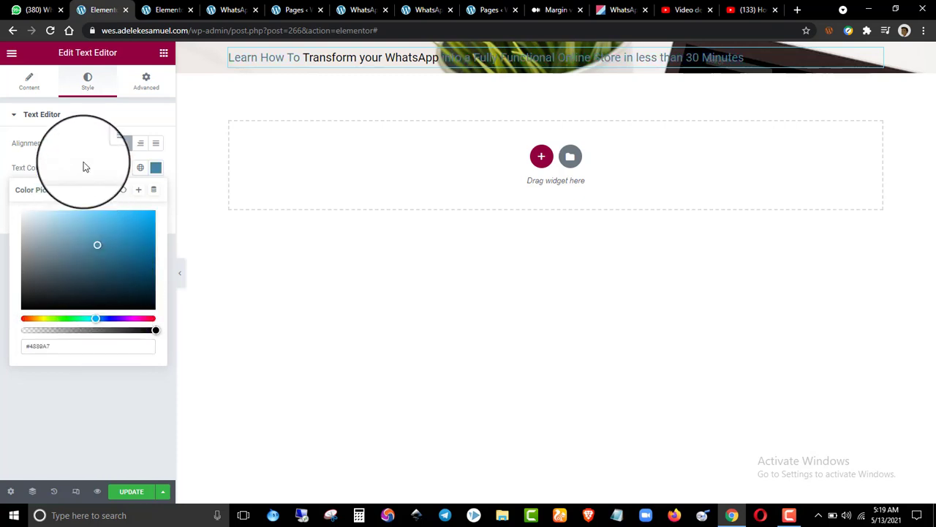
- Clear the inline formatting from the whole headline text
{"action": "left_click", "coordinate": [48, 102]}
{"action": "left_click", "coordinate": [33, 84]}
{"action": "left_click_drag", "start_coordinate": [101, 273], "coordinate": [102, 284]}
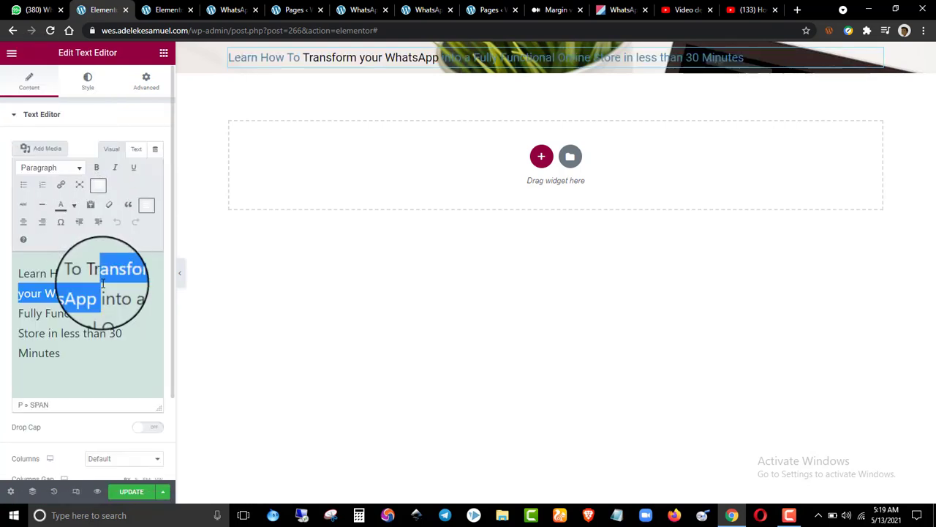
{"action": "triple_click", "coordinate": [101, 284]}
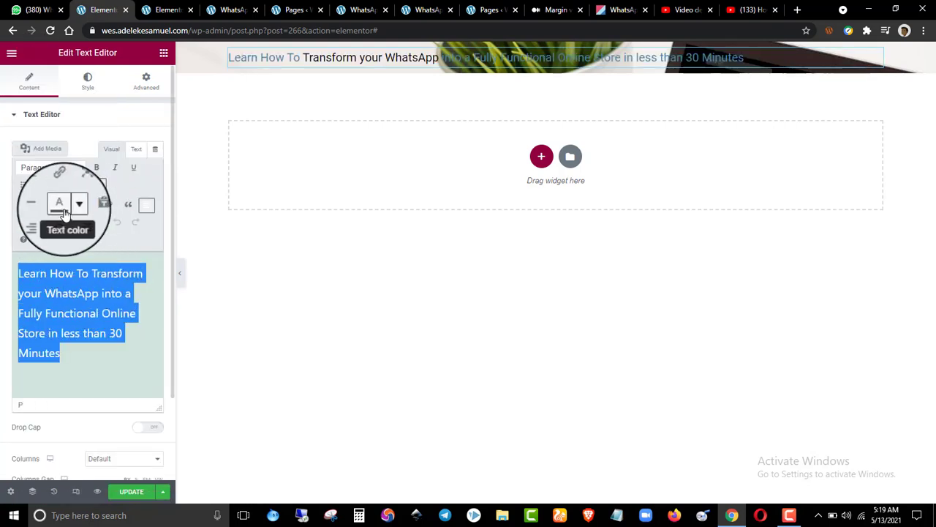
{"action": "left_click", "coordinate": [109, 205]}
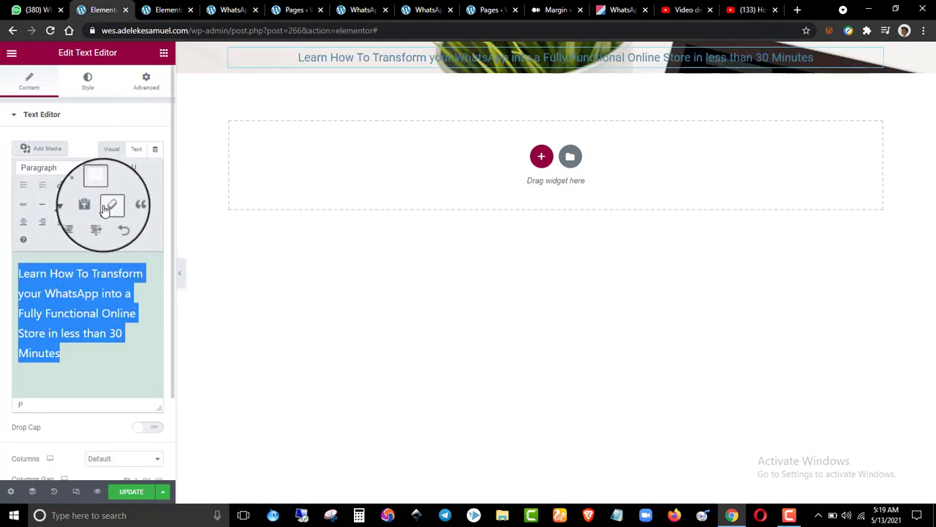
{"action": "left_click", "coordinate": [93, 291]}
- Set the headline widget's text color to white, #FFFFFF
{"action": "left_click", "coordinate": [86, 89]}
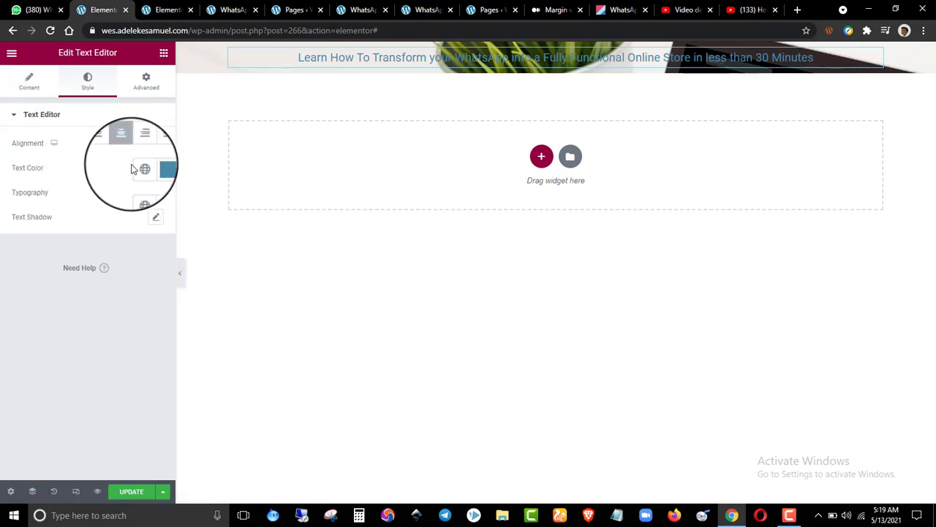
{"action": "left_click", "coordinate": [156, 170]}
{"action": "left_click", "coordinate": [124, 224]}
{"action": "left_click", "coordinate": [51, 218]}
{"action": "left_click_drag", "start_coordinate": [52, 204], "coordinate": [2, 193]}
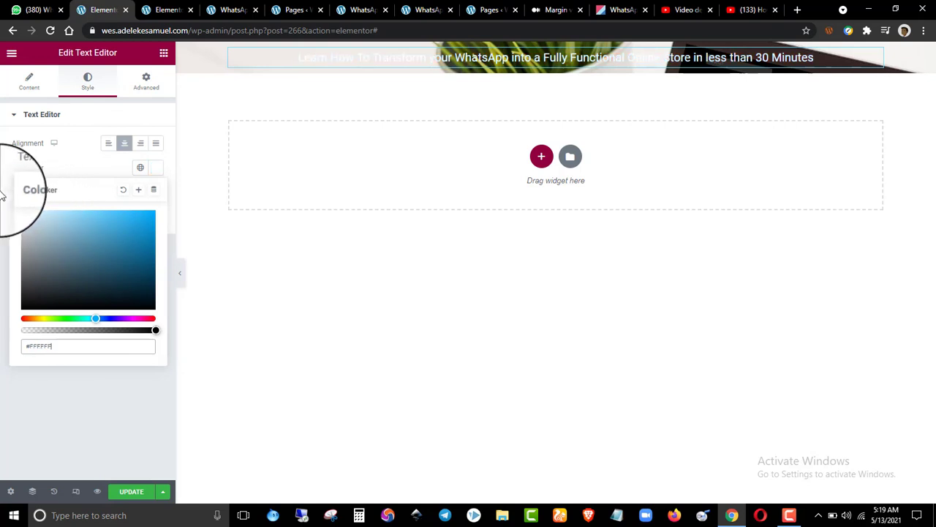
{"action": "left_click", "coordinate": [71, 161]}
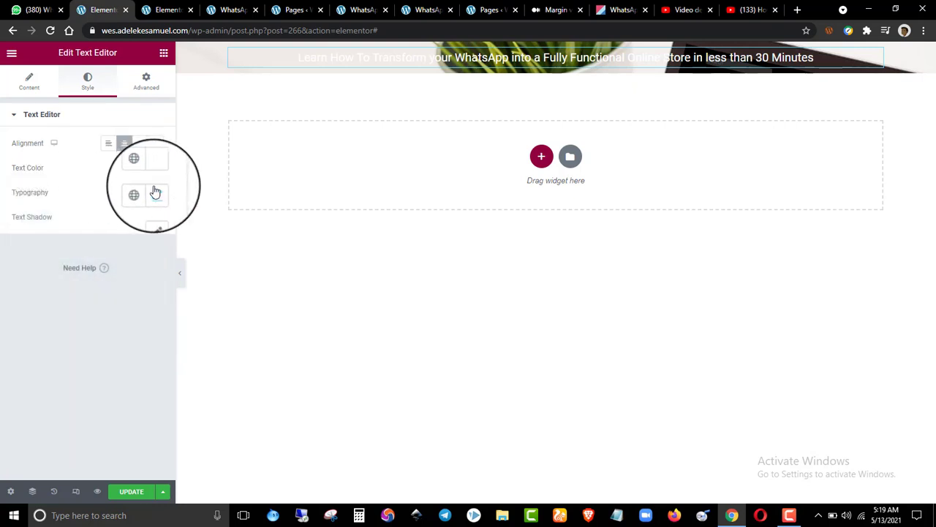
- Set the headline's font family to Montserrat in its typography settings
{"action": "left_click", "coordinate": [156, 192]}
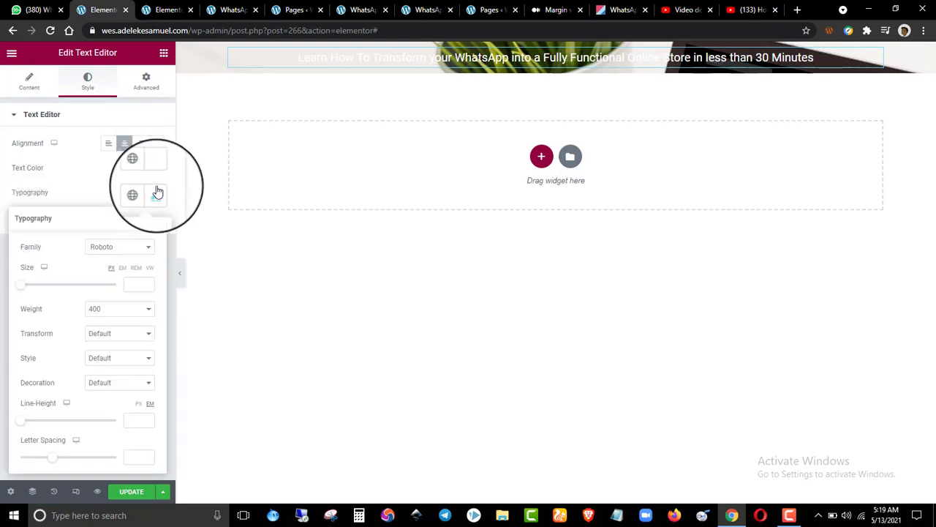
{"action": "left_click", "coordinate": [117, 247]}
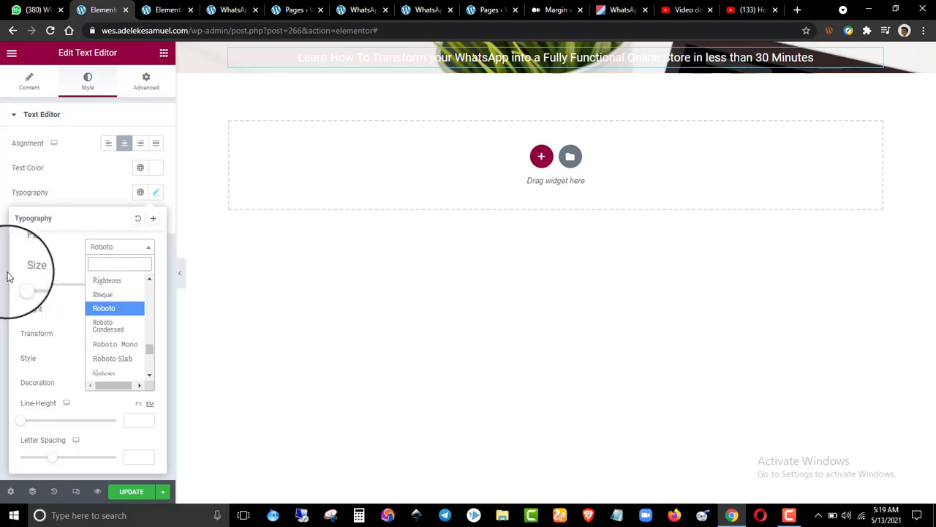
{"action": "type", "text": "monts"}
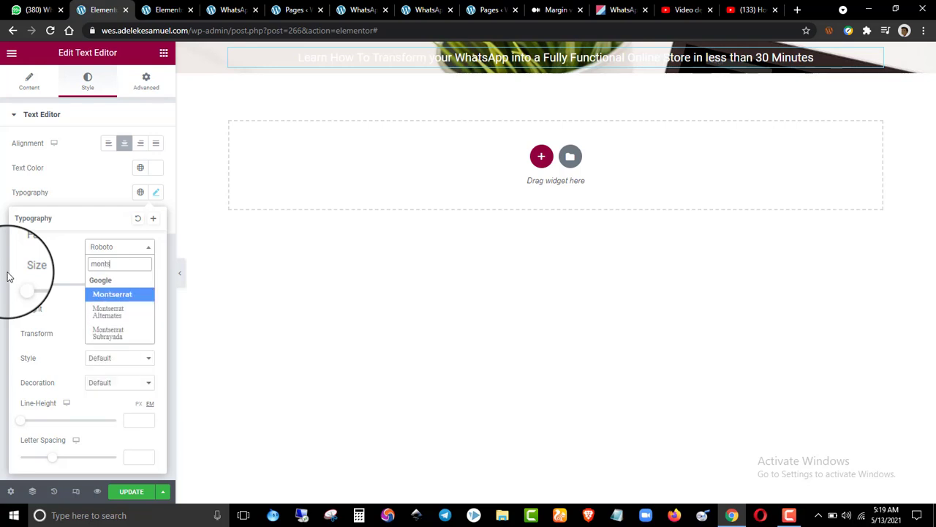
{"action": "left_click", "coordinate": [104, 296]}
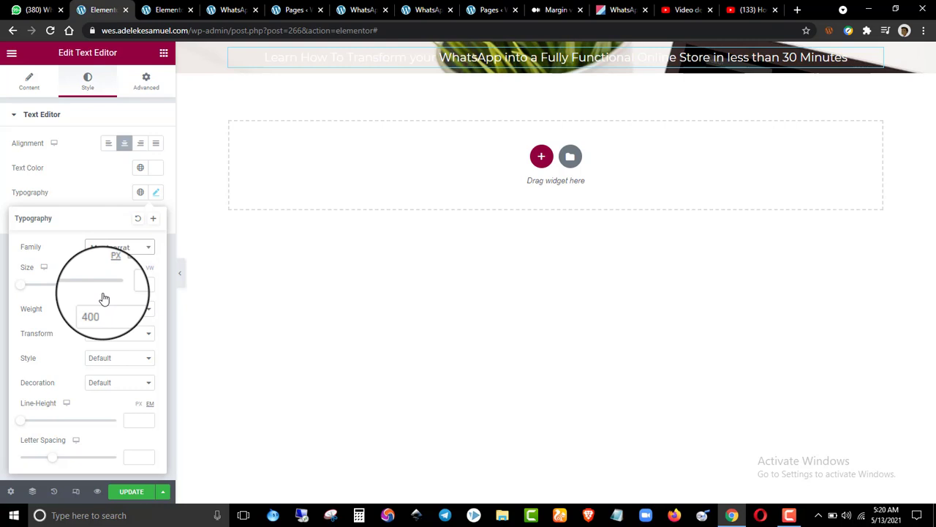
{"action": "left_click", "coordinate": [117, 189]}
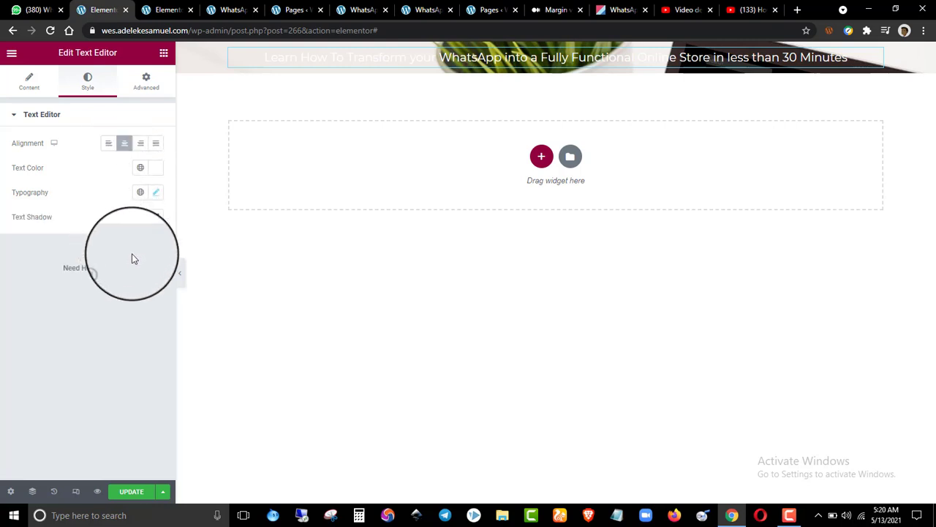
- Set the headline's font size to 26 px and compare it with the headline on the finished page
{"action": "left_click", "coordinate": [156, 192]}
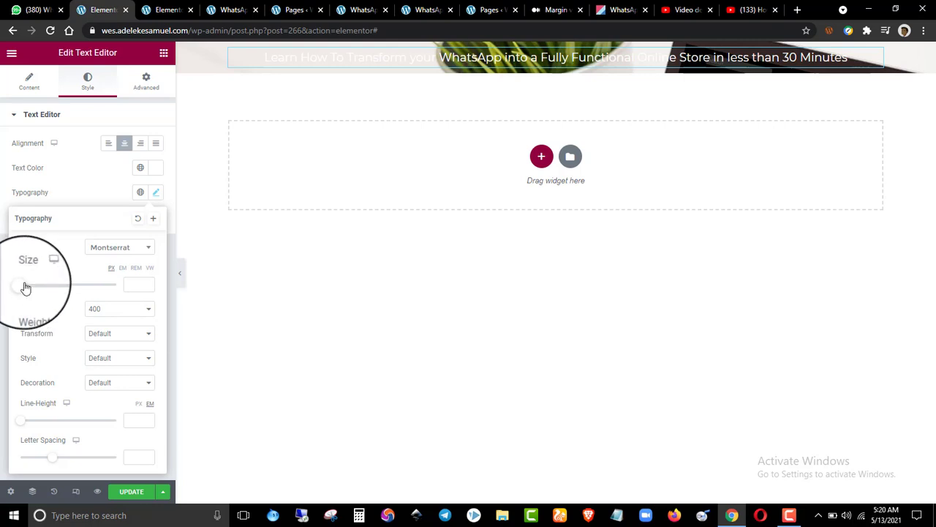
{"action": "left_click_drag", "start_coordinate": [26, 287], "coordinate": [38, 287]}
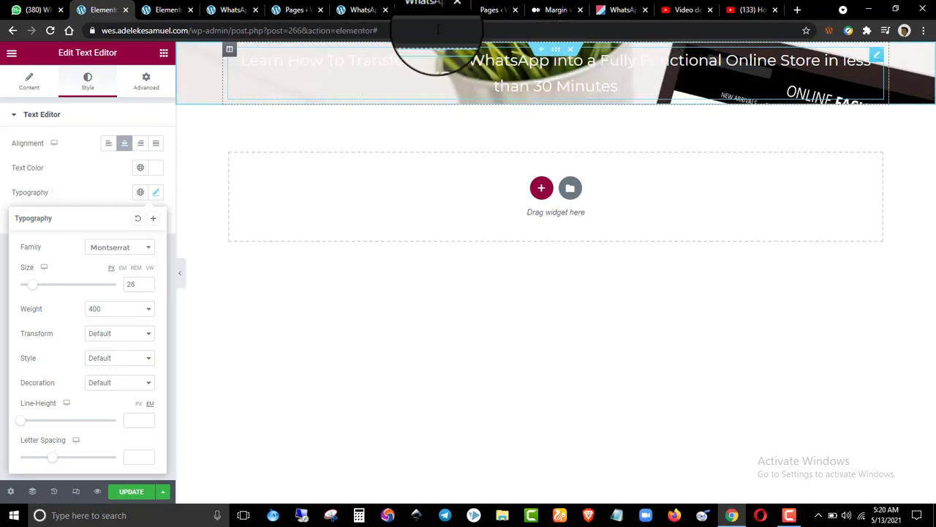
{"action": "left_click", "coordinate": [166, 7]}
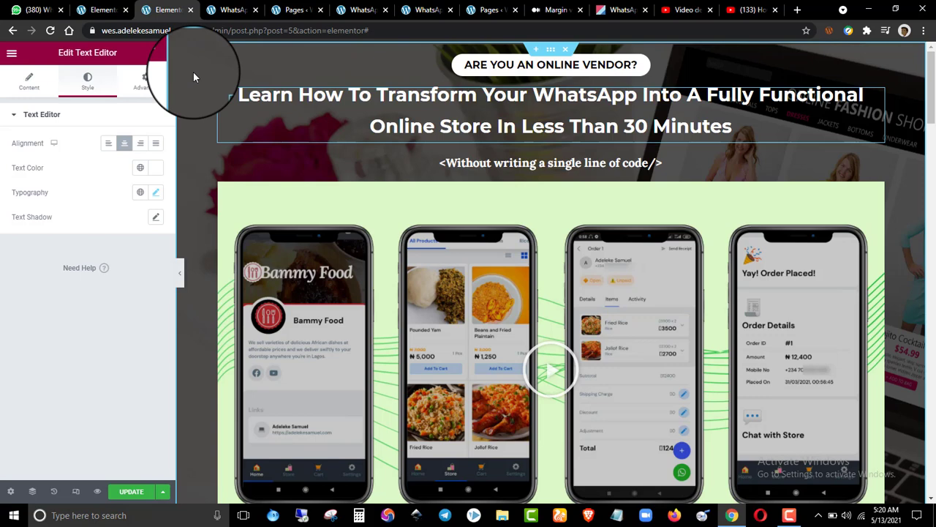
{"action": "left_click", "coordinate": [103, 10]}
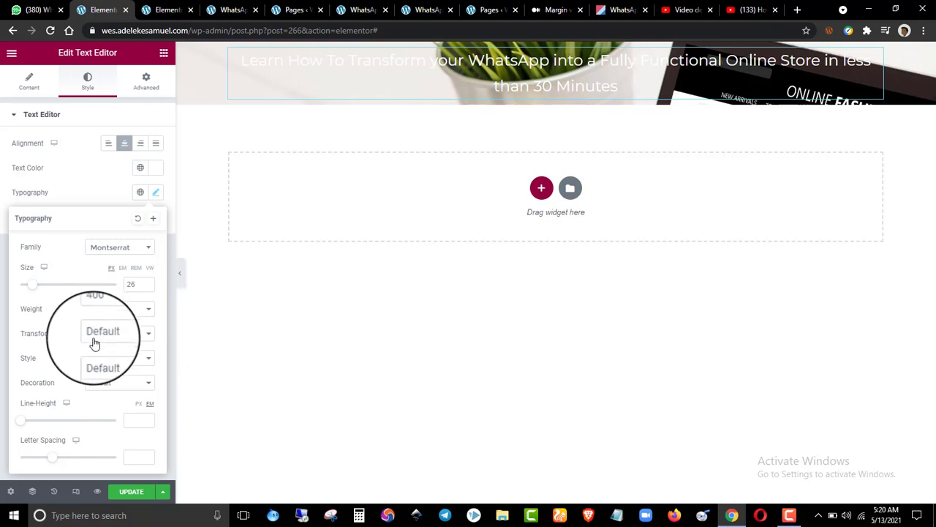
{"action": "left_click", "coordinate": [53, 194]}
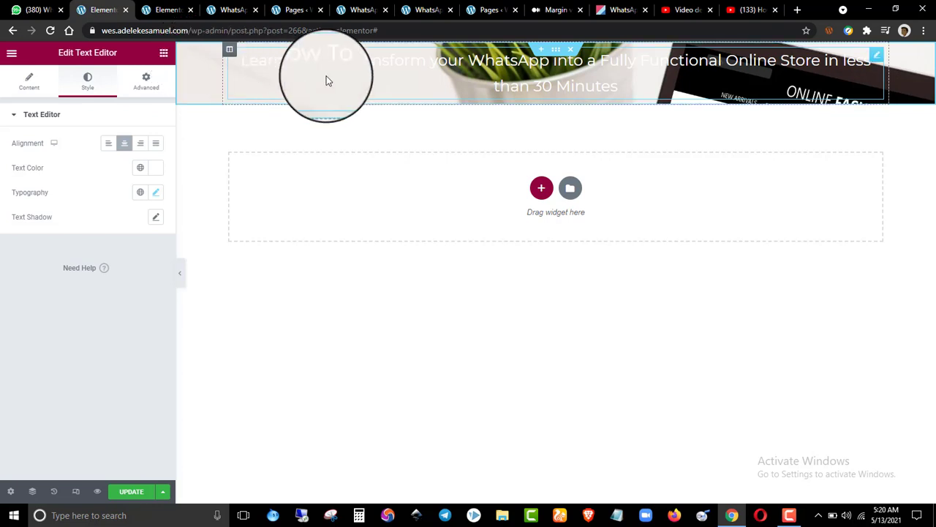
- Open the hero section's settings, switch to the headline text widget's settings, and return to editing the section
{"action": "right_click", "coordinate": [556, 51]}
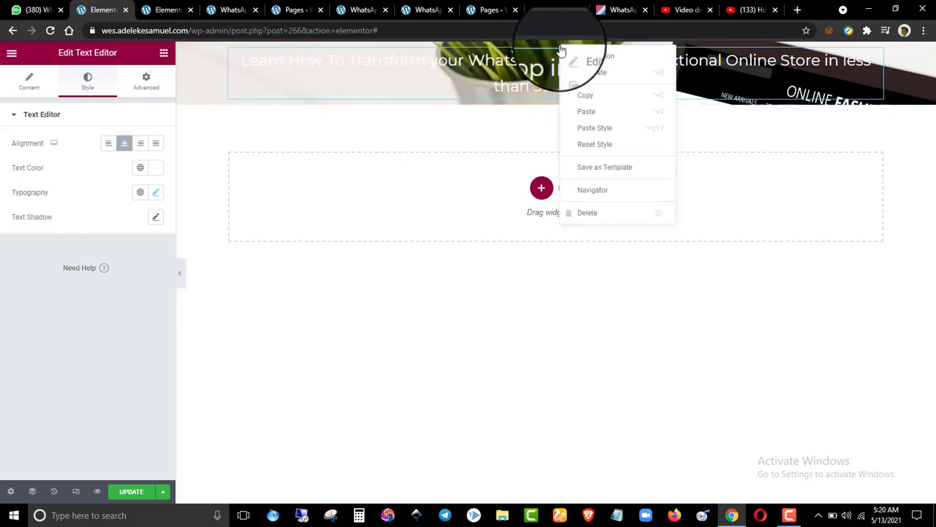
{"action": "left_click", "coordinate": [570, 56]}
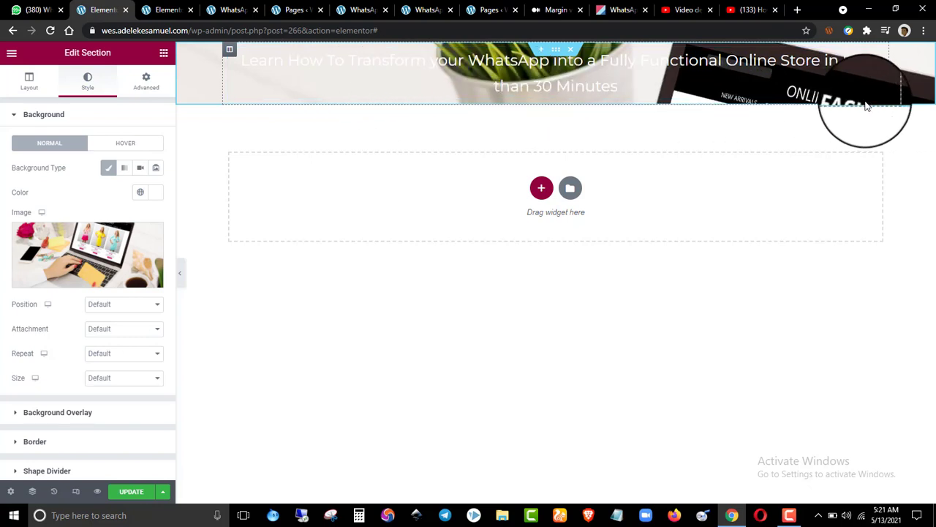
{"action": "right_click", "coordinate": [883, 58]}
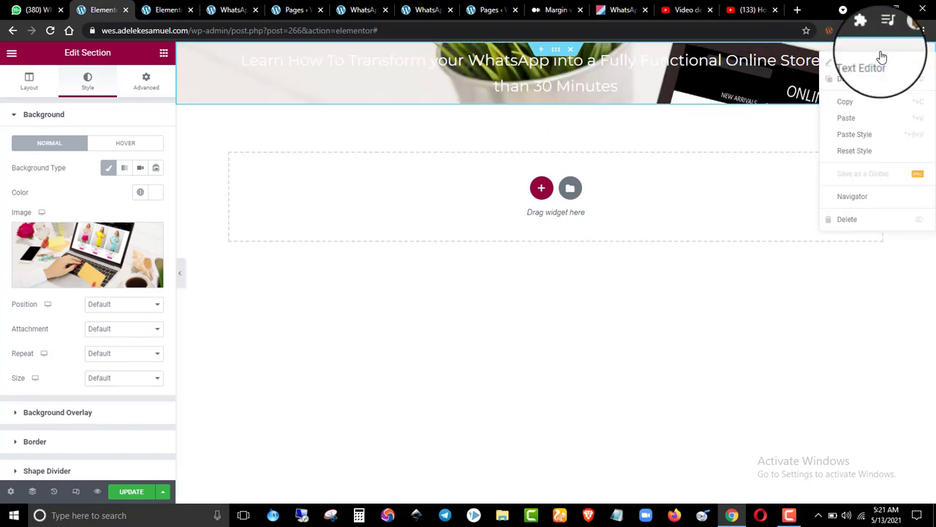
{"action": "left_click", "coordinate": [883, 70]}
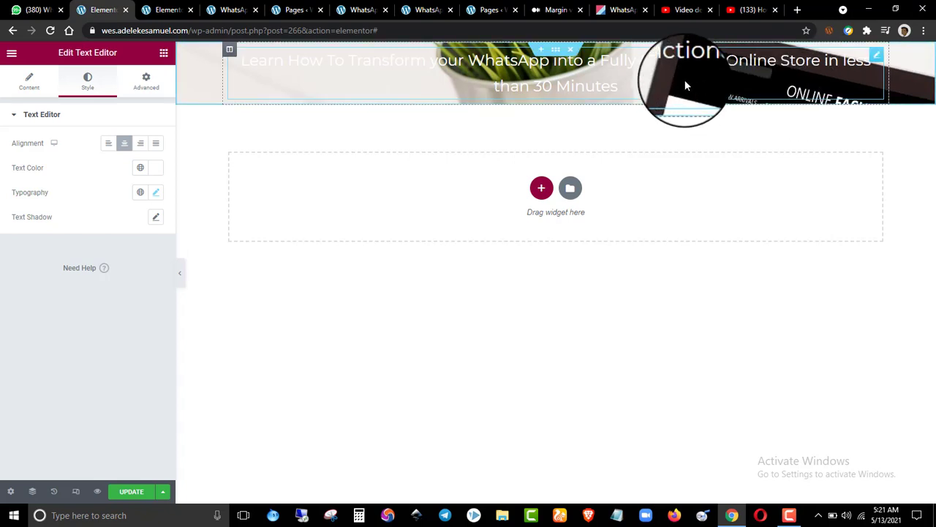
{"action": "right_click", "coordinate": [196, 72]}
{"action": "left_click", "coordinate": [204, 86]}
{"action": "right_click", "coordinate": [196, 62]}
{"action": "left_click", "coordinate": [212, 71]}
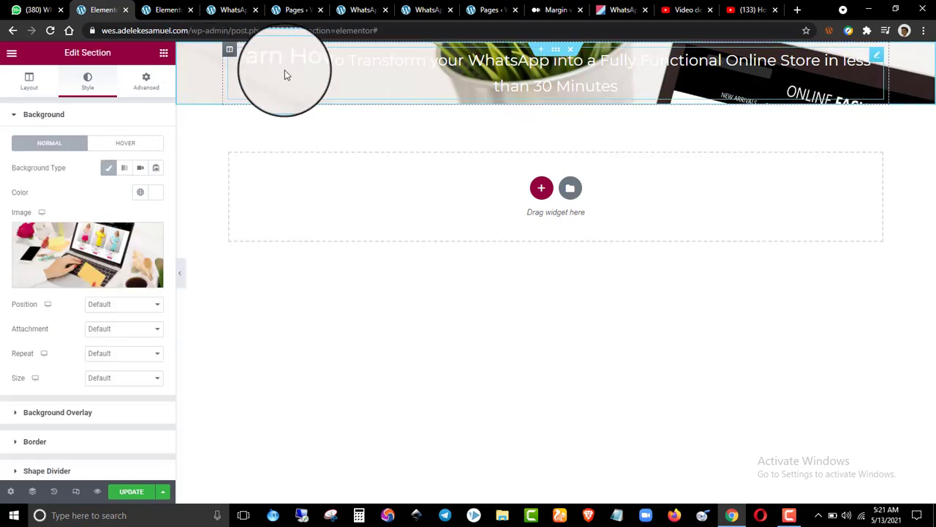
{"action": "right_click", "coordinate": [213, 73]}
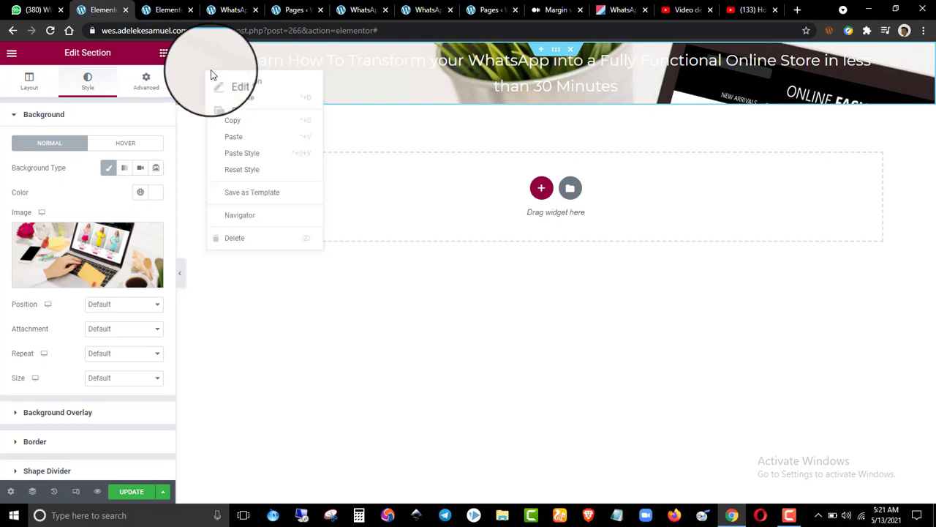
{"action": "left_click", "coordinate": [226, 86]}
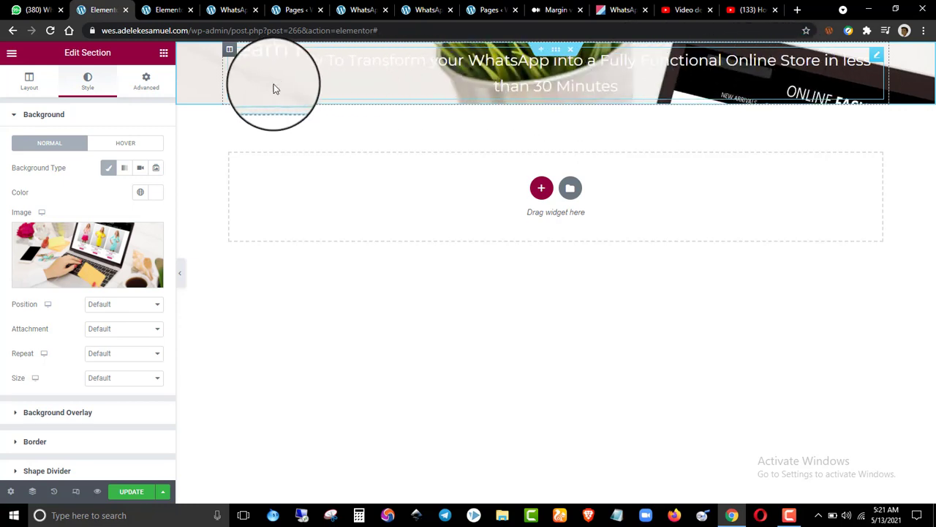
{"action": "right_click", "coordinate": [202, 76]}
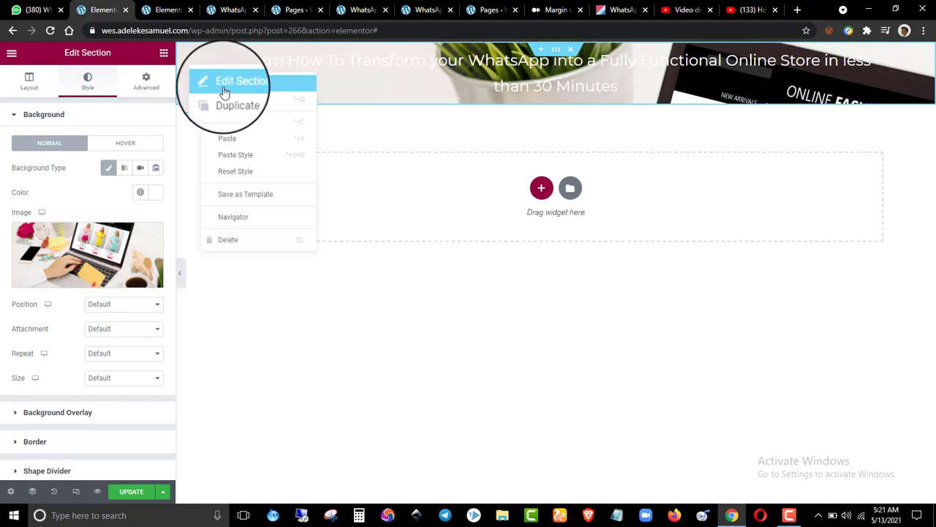
{"action": "left_click", "coordinate": [212, 68]}
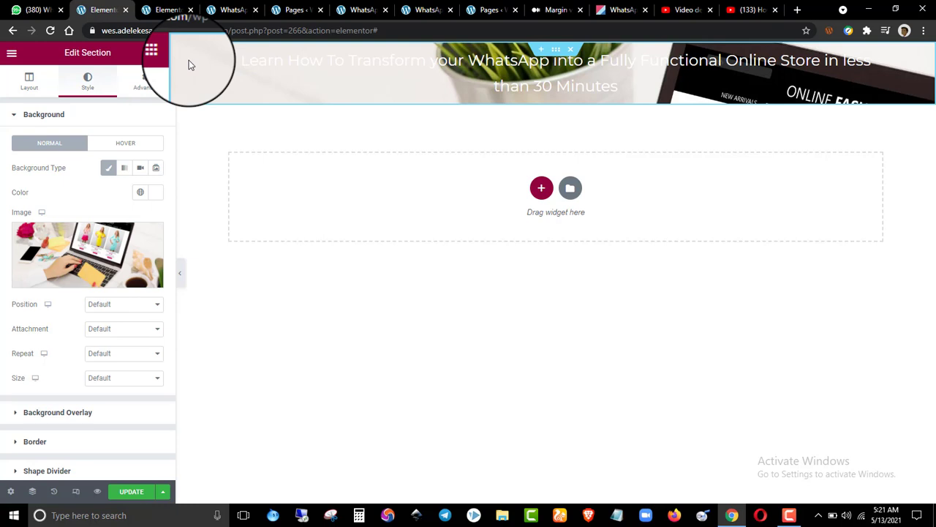
{"action": "right_click", "coordinate": [189, 65]}
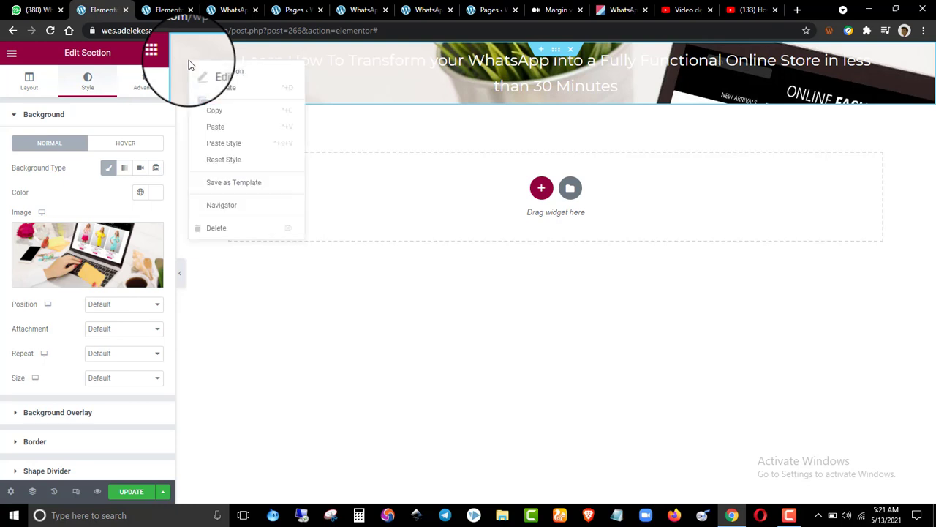
{"action": "left_click", "coordinate": [247, 74]}
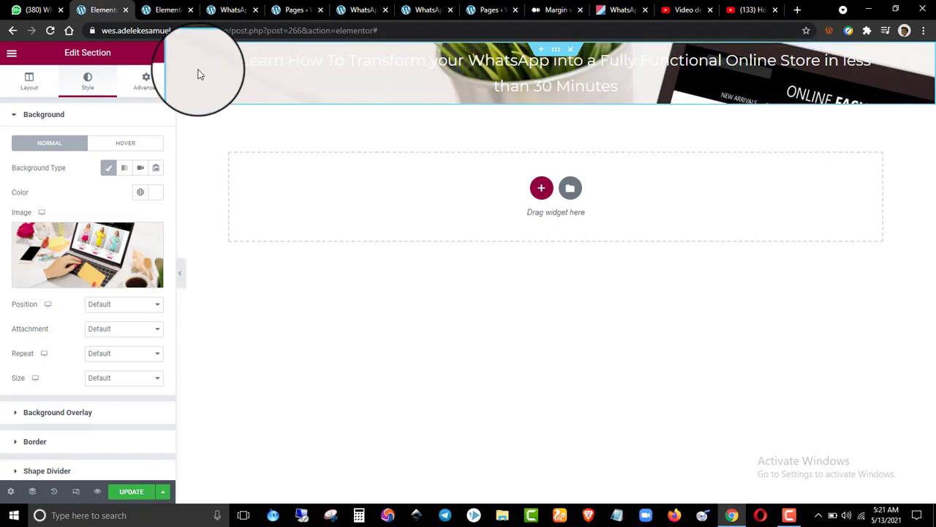
{"action": "right_click", "coordinate": [198, 74]}
{"action": "left_click", "coordinate": [212, 82]}
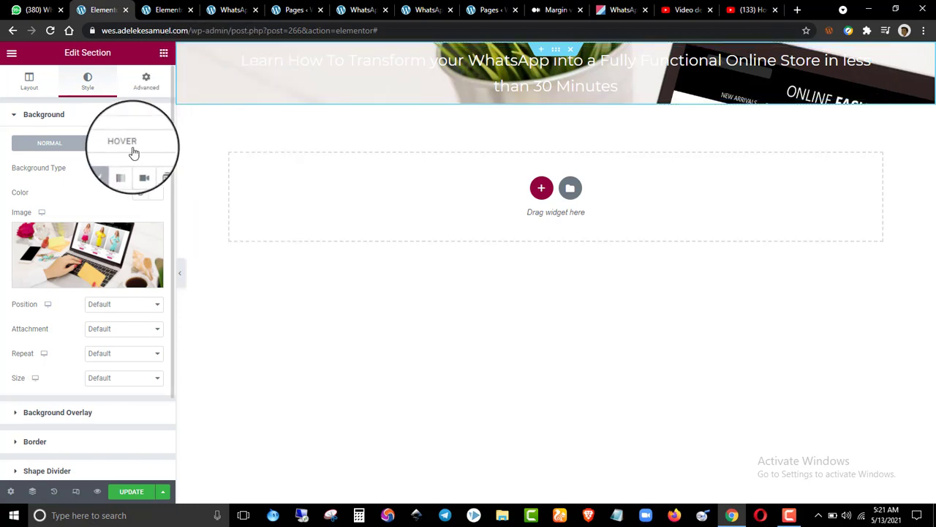
- Give the hero section a classic black background overlay with an opacity of 0.7
{"action": "left_click", "coordinate": [68, 120]}
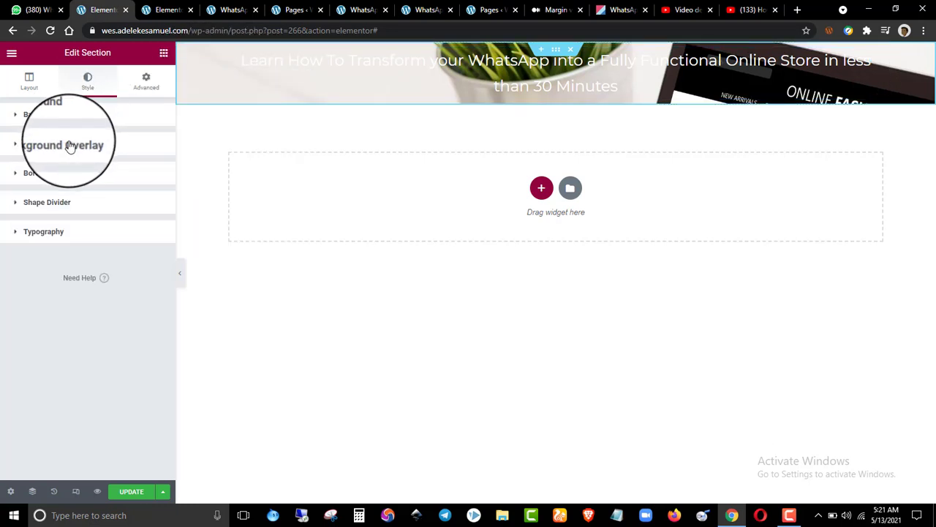
{"action": "left_click", "coordinate": [14, 83]}
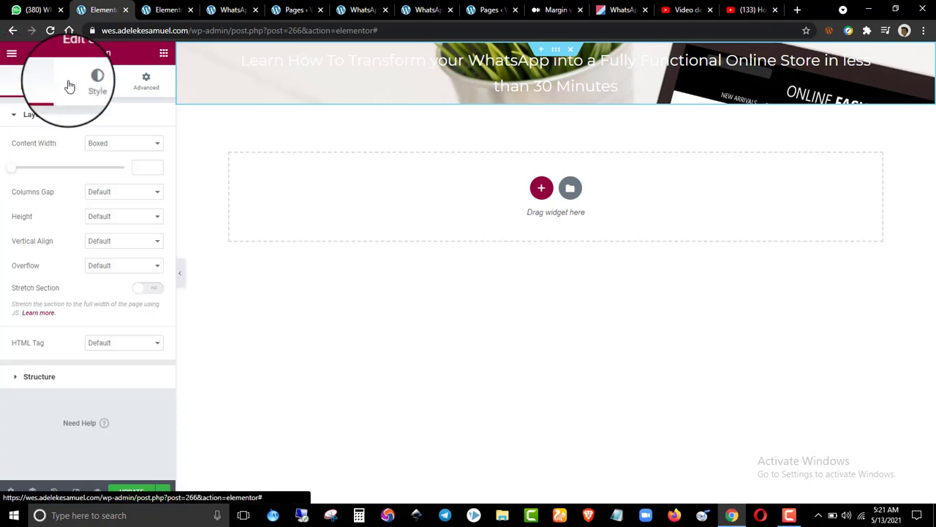
{"action": "left_click", "coordinate": [68, 85]}
{"action": "left_click", "coordinate": [58, 117]}
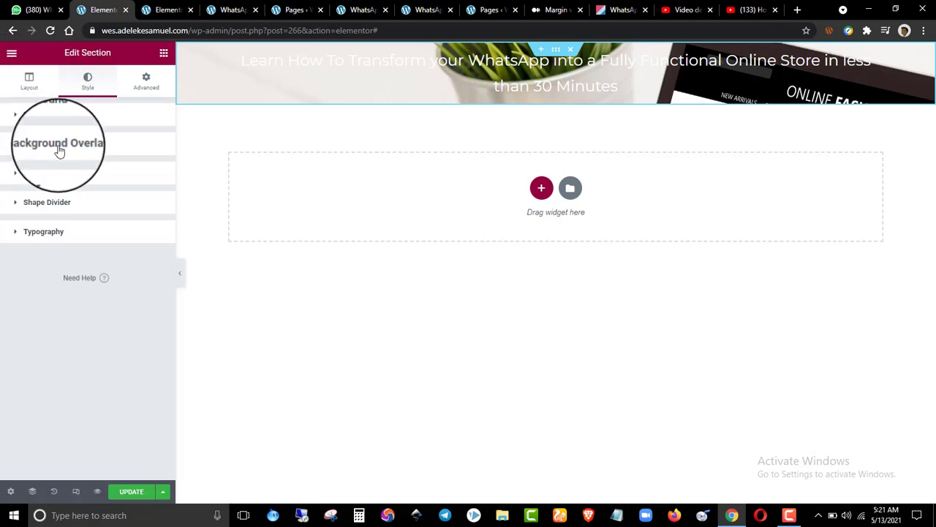
{"action": "left_click", "coordinate": [59, 143]}
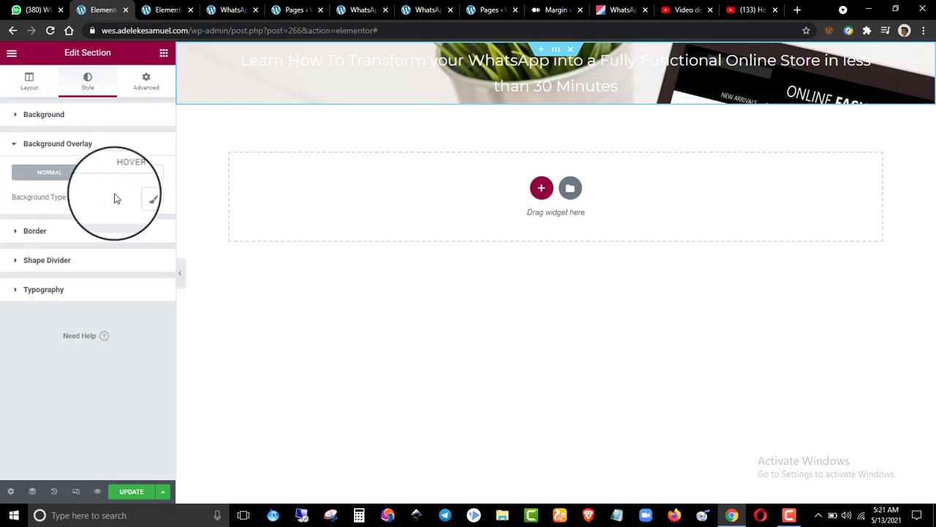
{"action": "left_click", "coordinate": [137, 199]}
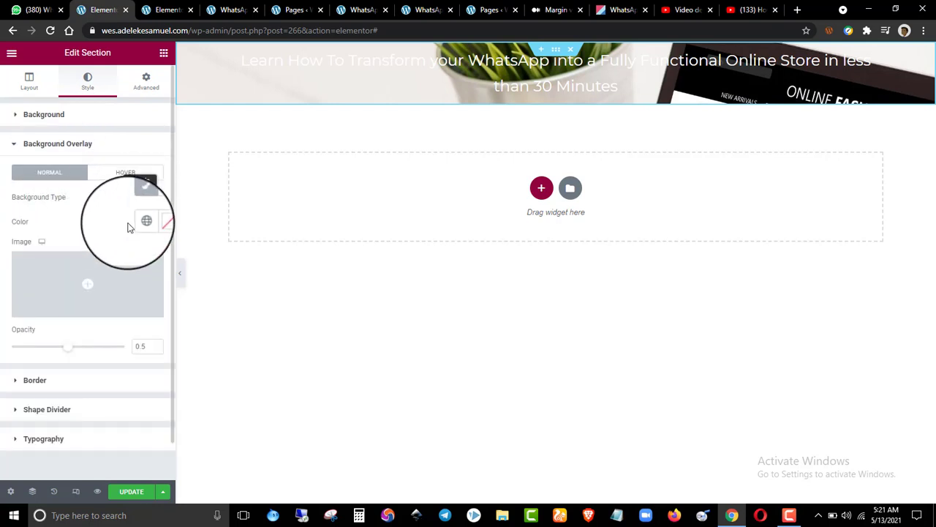
{"action": "left_click", "coordinate": [155, 221]}
{"action": "left_click_drag", "start_coordinate": [102, 295], "coordinate": [6, 378]}
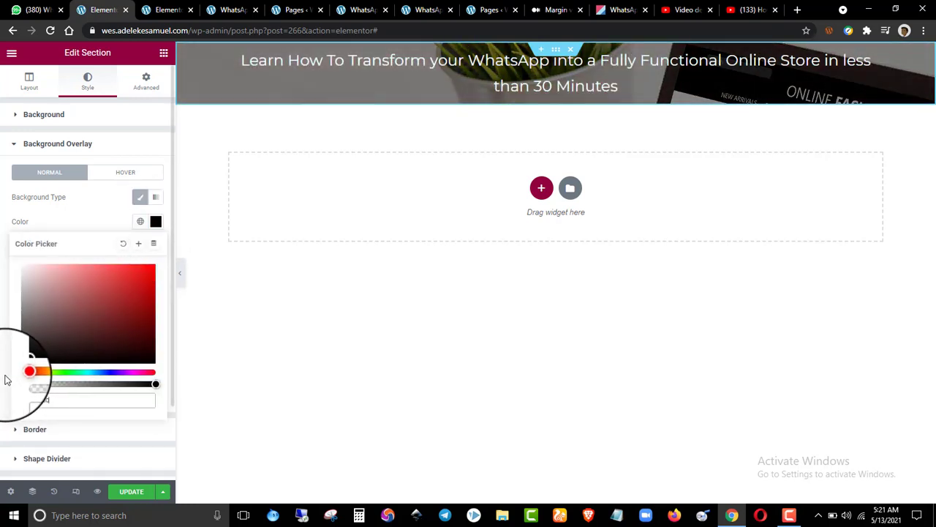
{"action": "left_click", "coordinate": [3, 313]}
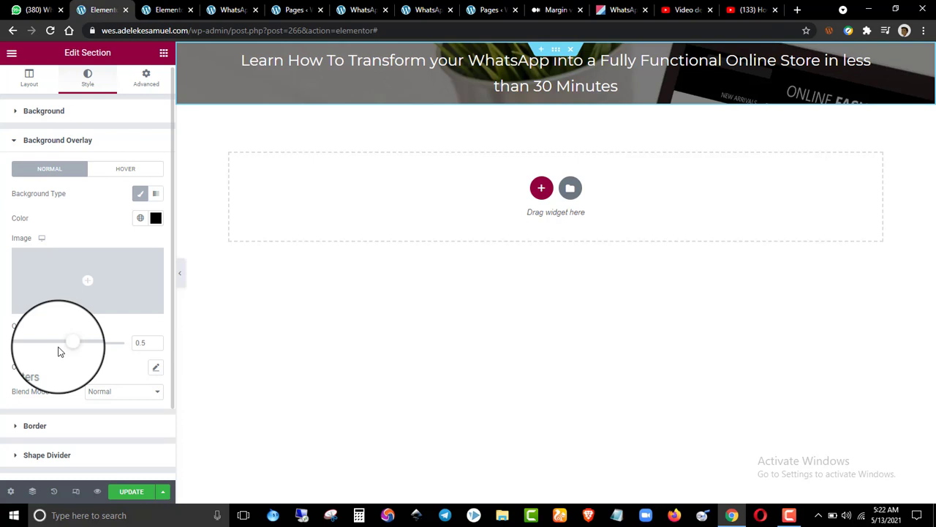
{"action": "left_click_drag", "start_coordinate": [60, 352], "coordinate": [90, 353]}
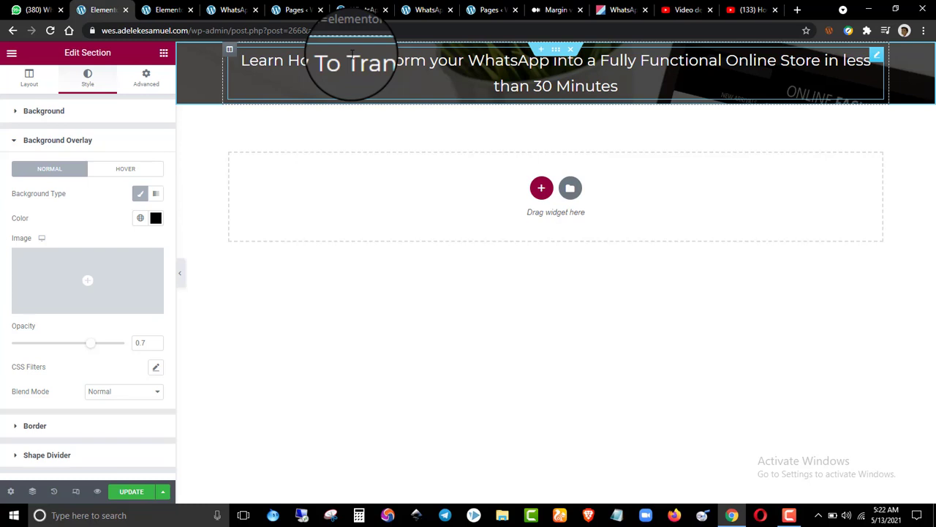
- Open the hero headline's style settings and compare its look with the headline on the finished page
{"action": "left_click", "coordinate": [300, 73]}
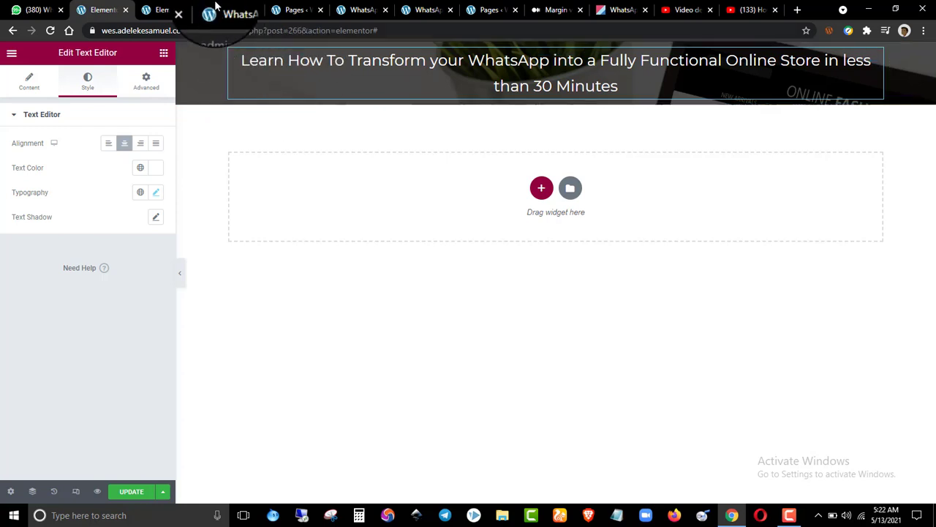
{"action": "left_click", "coordinate": [156, 9]}
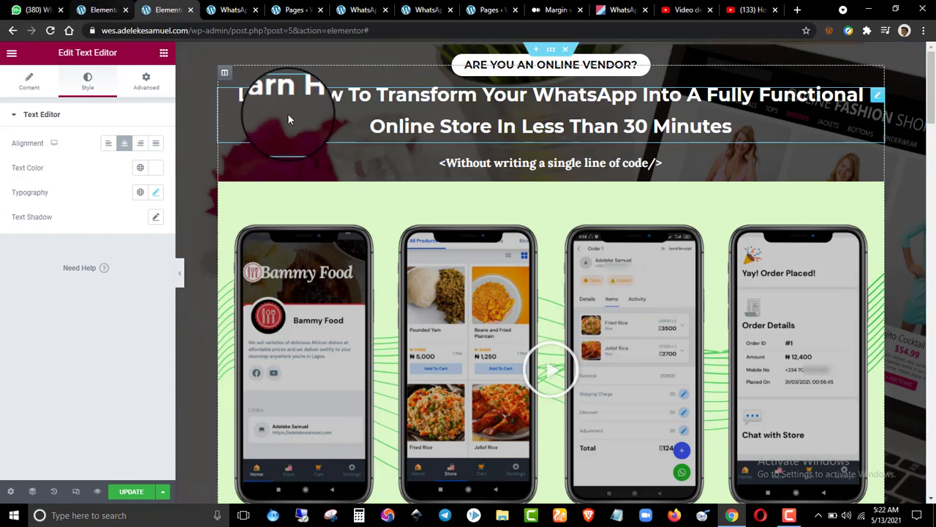
{"action": "left_click", "coordinate": [102, 10]}
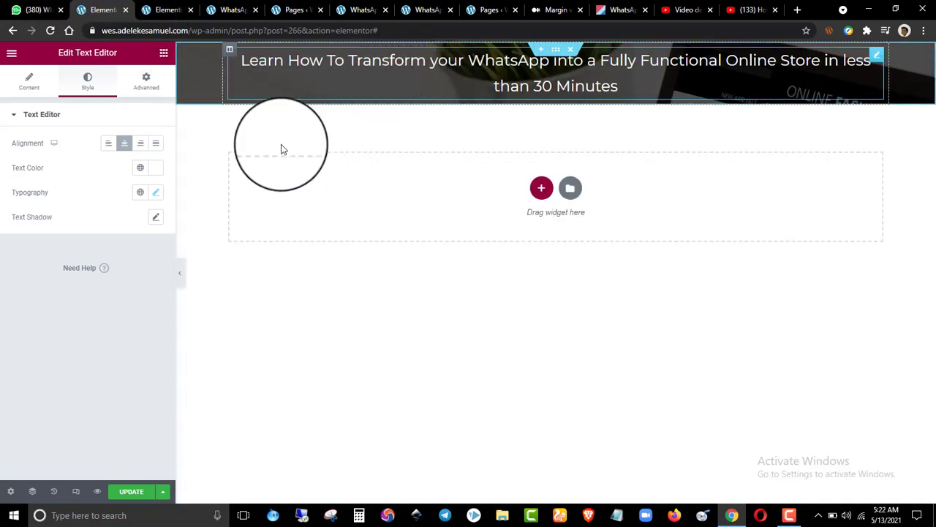
- Try font weights 700, 800 and 900 on the hero headline, and settle on Bold
{"action": "left_click", "coordinate": [156, 198]}
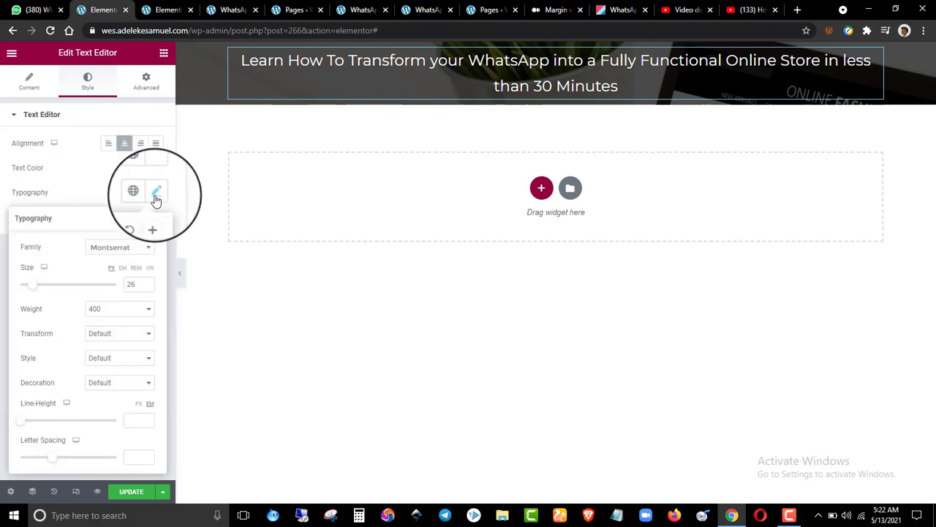
{"action": "left_click", "coordinate": [96, 310]}
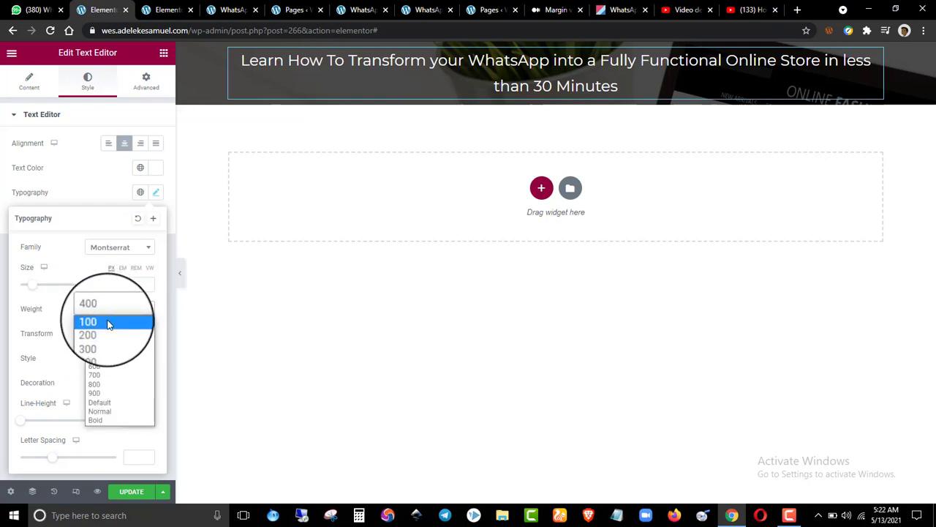
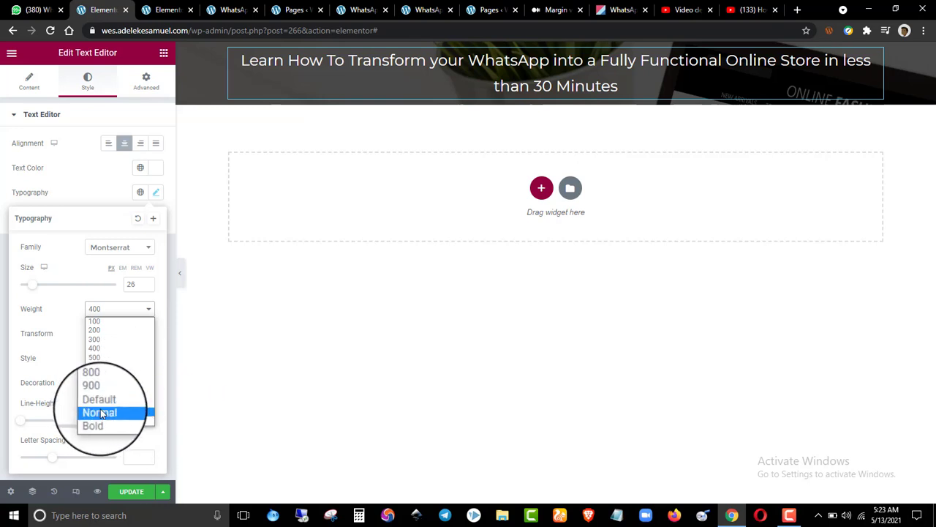
{"action": "left_click", "coordinate": [106, 379]}
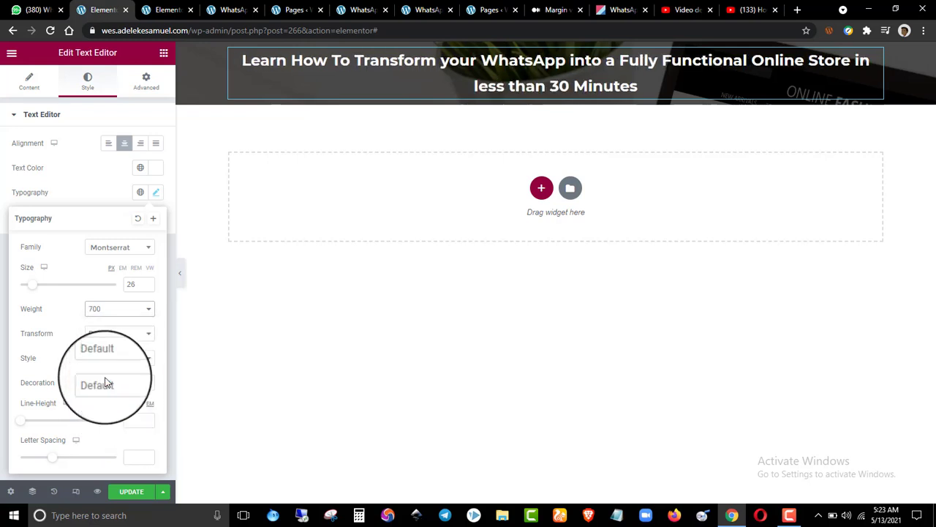
{"action": "left_click", "coordinate": [104, 311]}
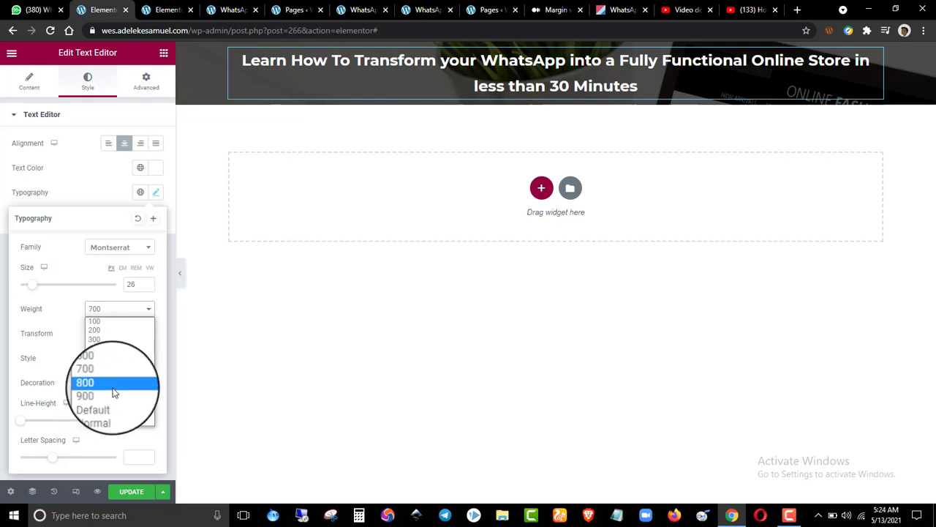
{"action": "left_click", "coordinate": [113, 392]}
{"action": "left_click", "coordinate": [111, 310]}
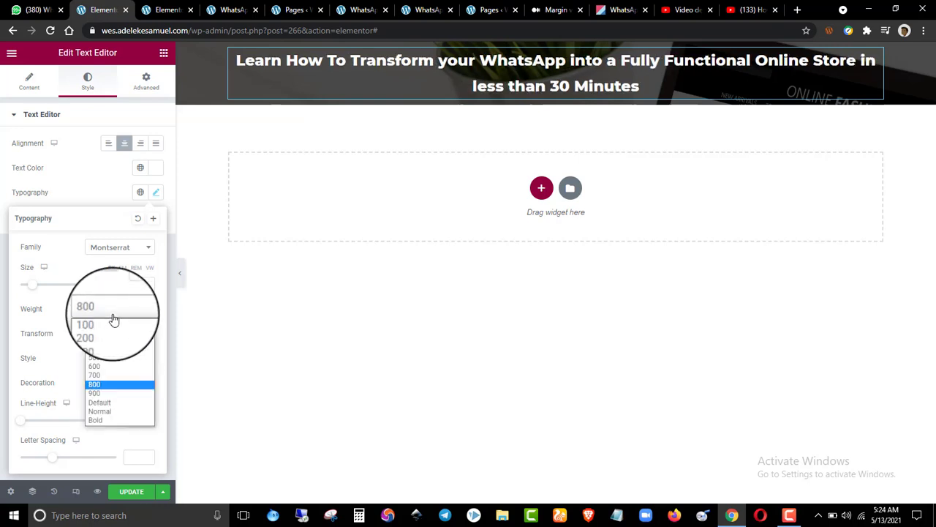
{"action": "left_click", "coordinate": [109, 393]}
{"action": "left_click", "coordinate": [113, 310]}
{"action": "left_click", "coordinate": [115, 422]}
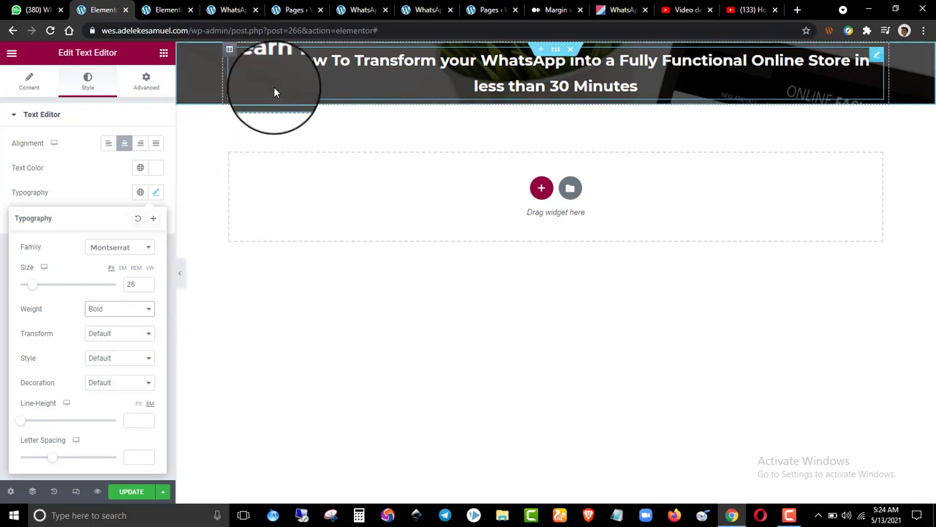
{"action": "left_click", "coordinate": [86, 193]}
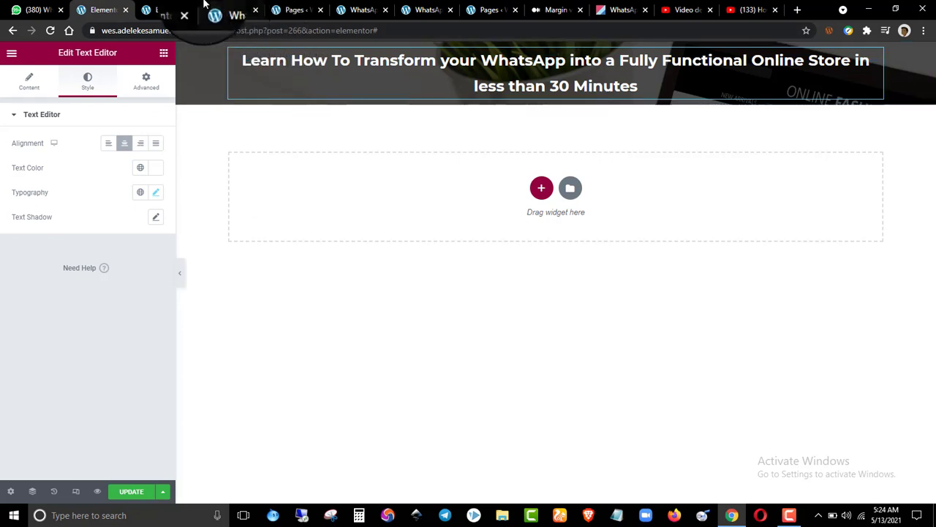
- Compare the bold headline with the hero section of the finished page and return to the page being built
{"action": "left_click", "coordinate": [155, 9]}
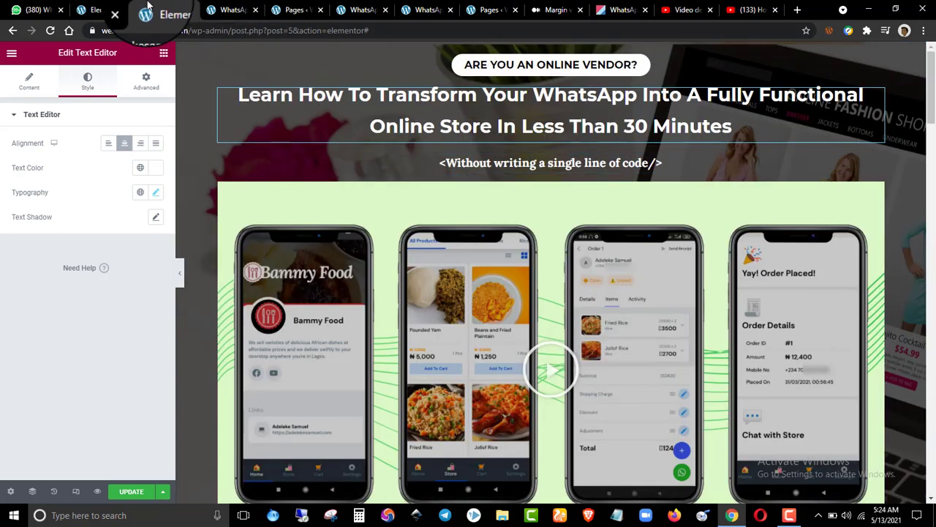
{"action": "left_click", "coordinate": [99, 10]}
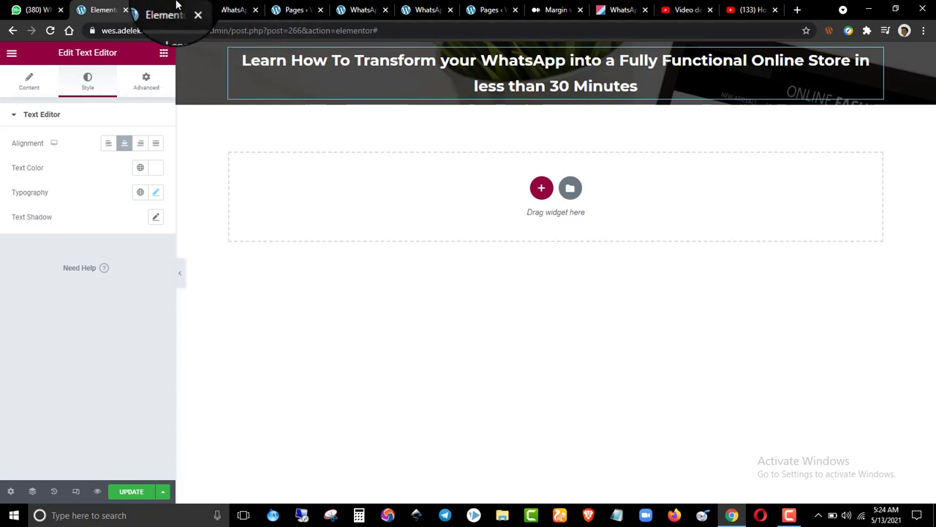
{"action": "left_click", "coordinate": [176, 11]}
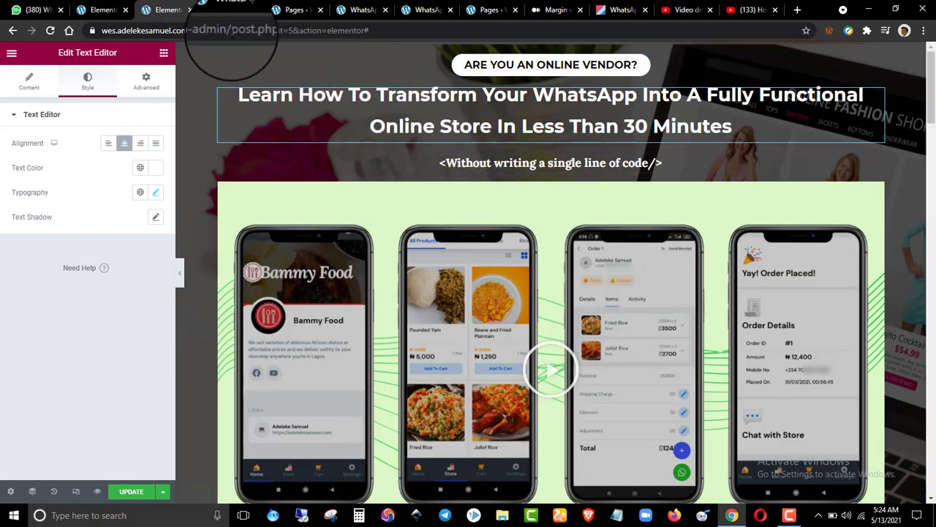
{"action": "left_click", "coordinate": [103, 9]}
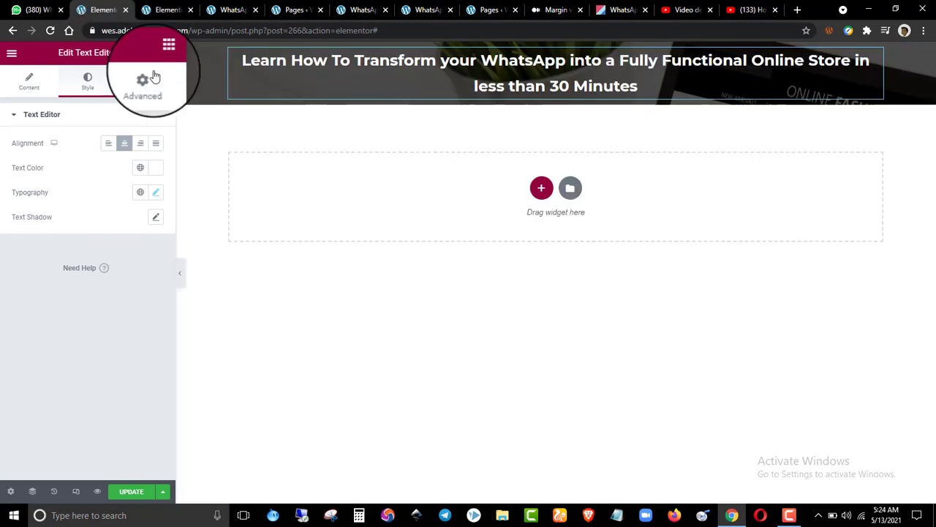
- Add a Text Editor widget directly below the headline in the hero section
{"action": "left_click", "coordinate": [165, 55]}
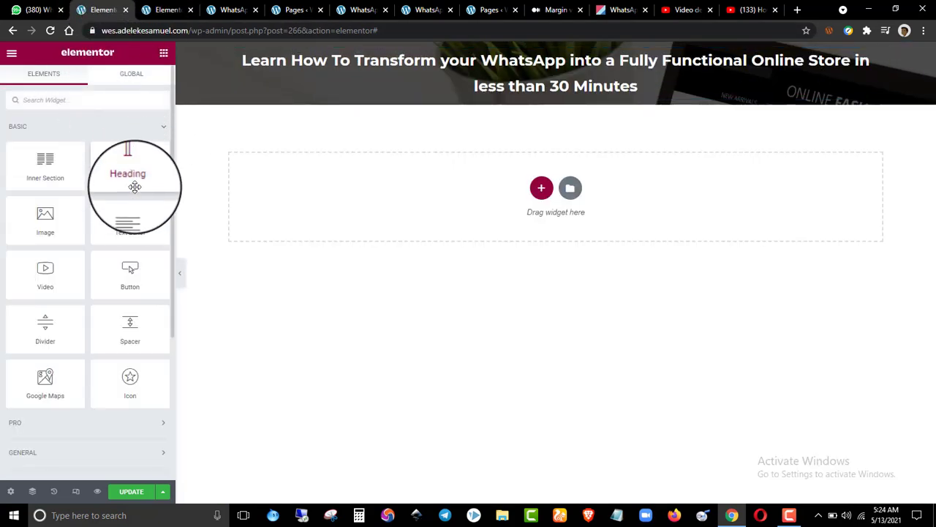
{"action": "left_click_drag", "start_coordinate": [130, 215], "coordinate": [418, 98]}
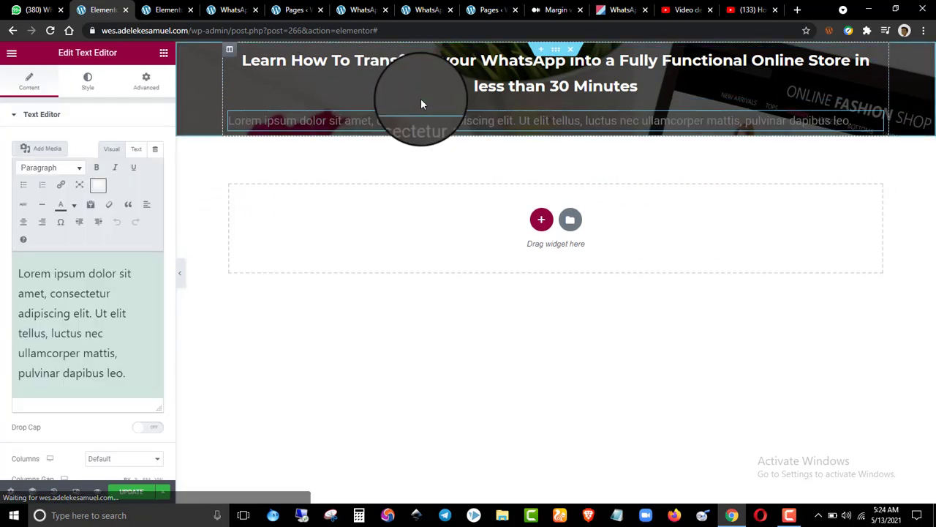
- Open the text widget below the headline on the finished page to examine its content
{"action": "left_click", "coordinate": [167, 9]}
{"action": "left_click", "coordinate": [381, 168]}
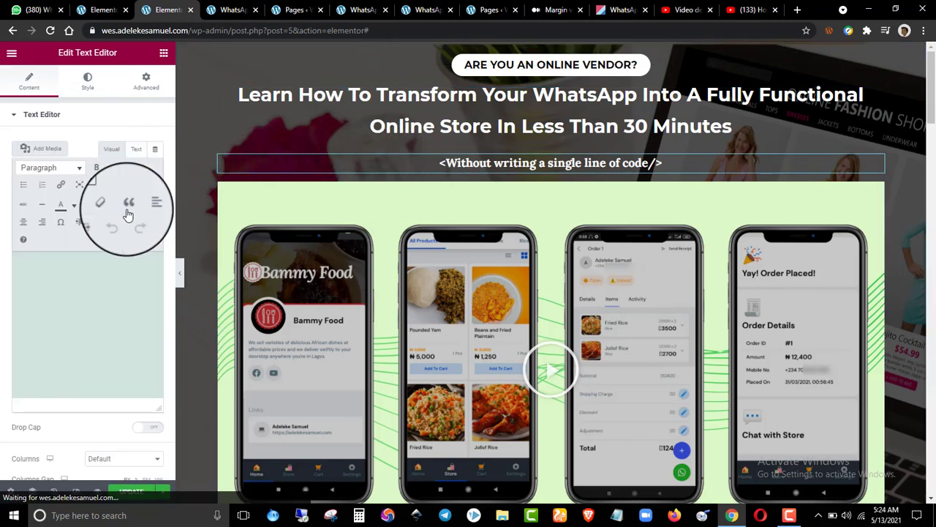
{"action": "right_click", "coordinate": [310, 167]}
{"action": "left_click", "coordinate": [316, 174]}
- Clear the subheadline text on the finished page, and reload that page to discard the change
{"action": "left_click", "coordinate": [85, 279]}
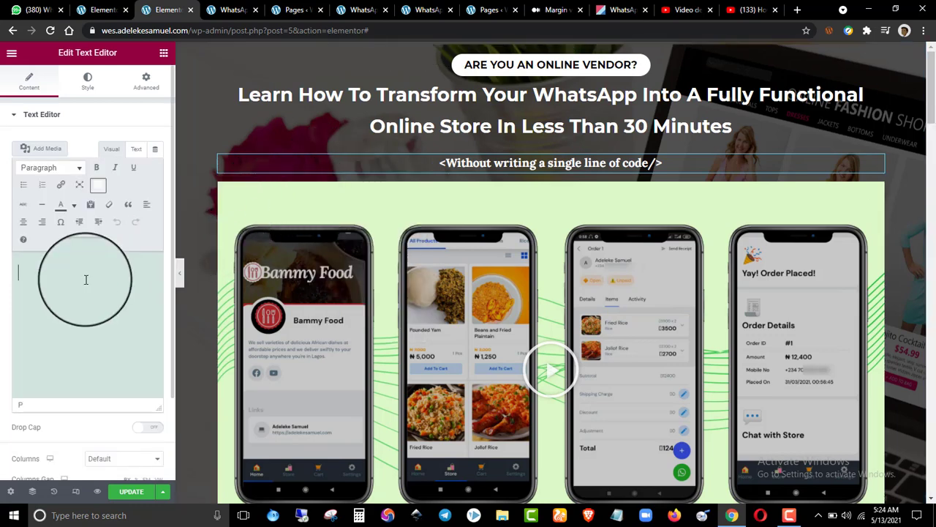
{"action": "key", "text": "ctrl+a"}
{"action": "key", "text": "Delete"}
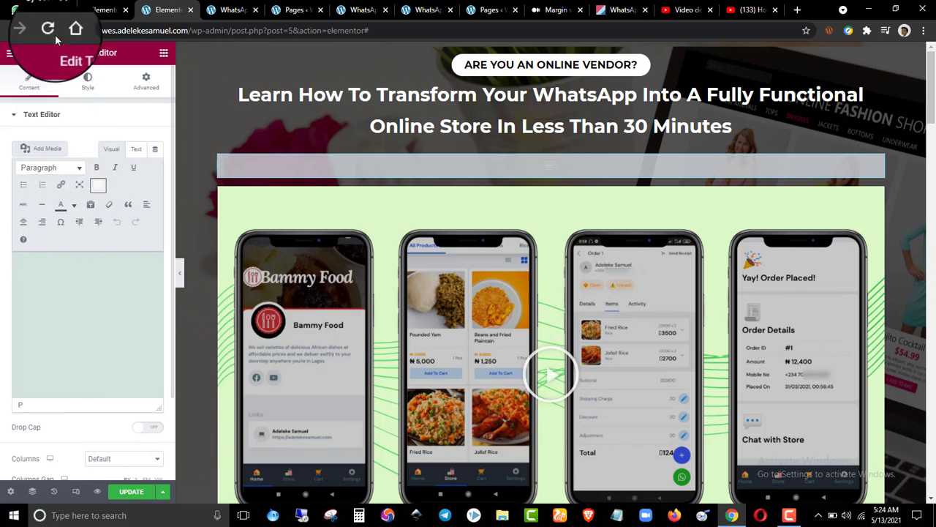
{"action": "left_click", "coordinate": [30, 30]}
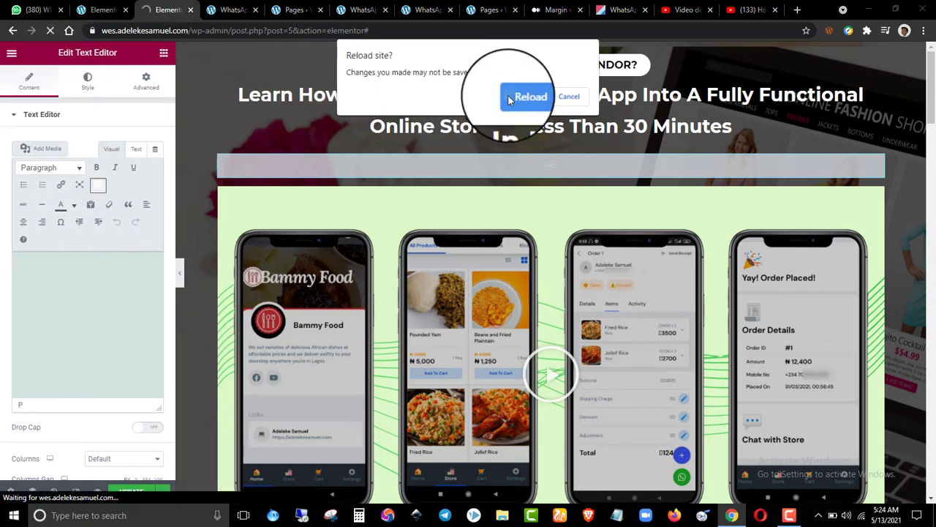
{"action": "left_click", "coordinate": [510, 98]}
- Replace the new text widget's placeholder on the page being built with "<Without writing a single line of code/>"
{"action": "left_click", "coordinate": [106, 10]}
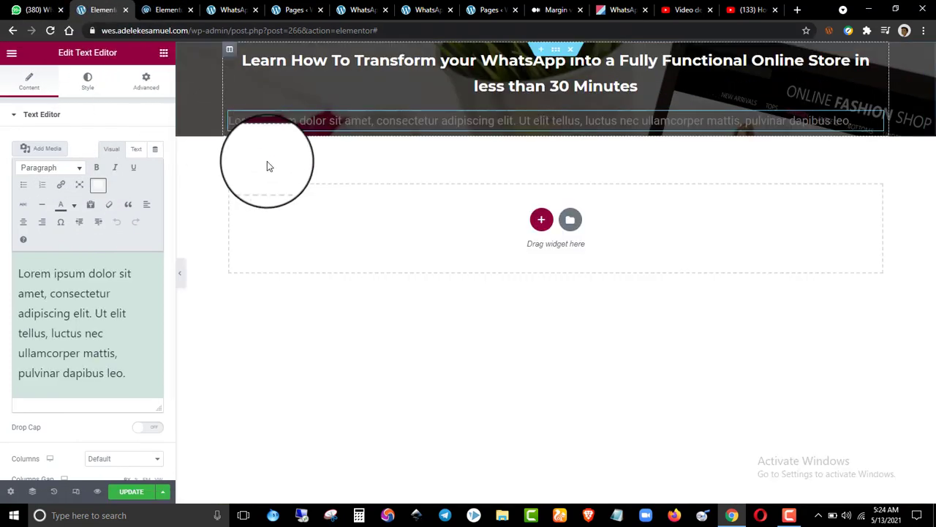
{"action": "triple_click", "coordinate": [132, 322]}
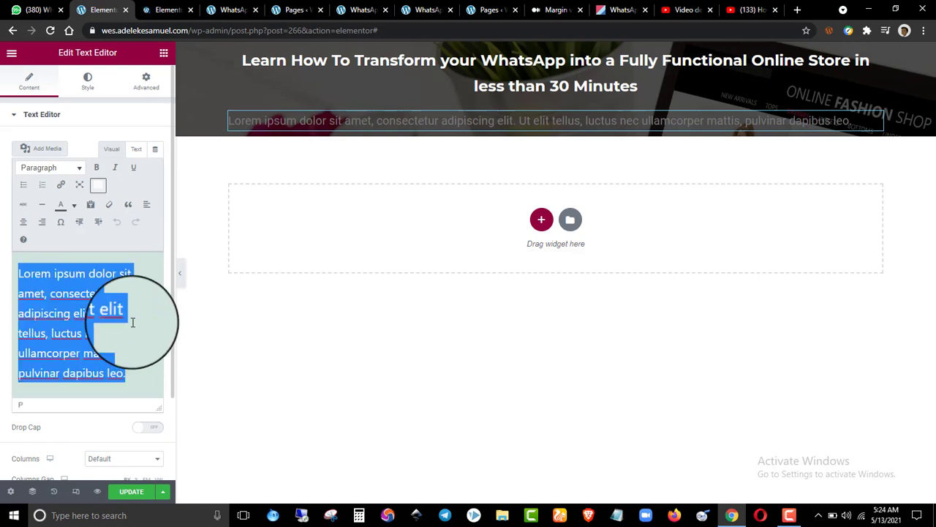
{"action": "type", "text": "<"}
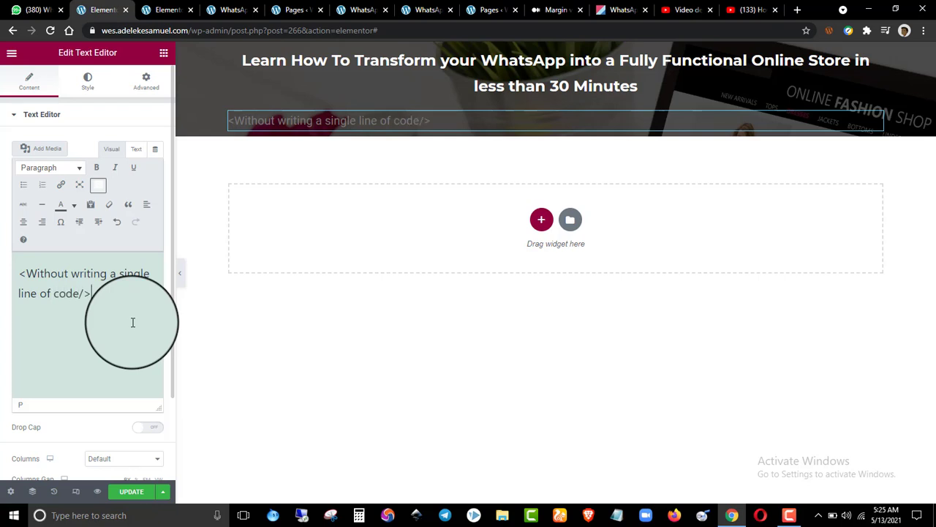
{"action": "left_click_drag", "start_coordinate": [19, 275], "coordinate": [24, 276]}
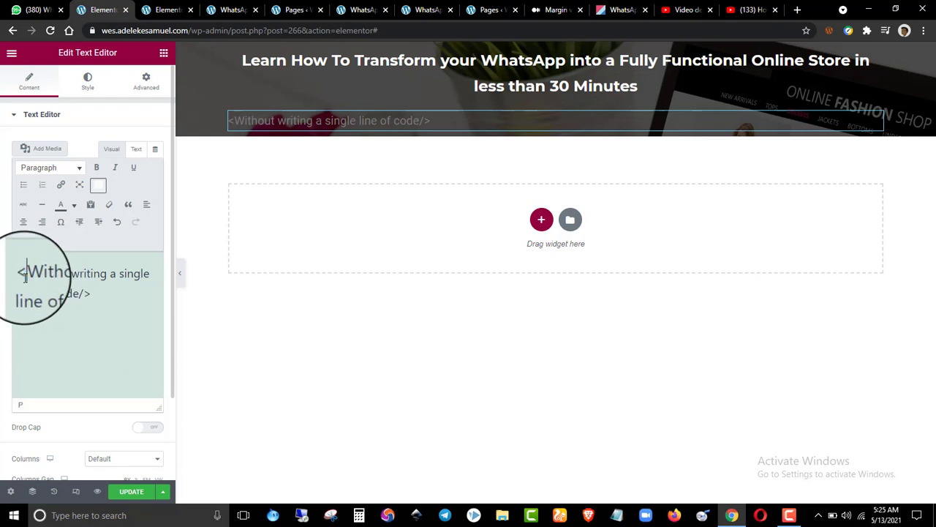
{"action": "left_click_drag", "start_coordinate": [92, 294], "coordinate": [86, 295]}
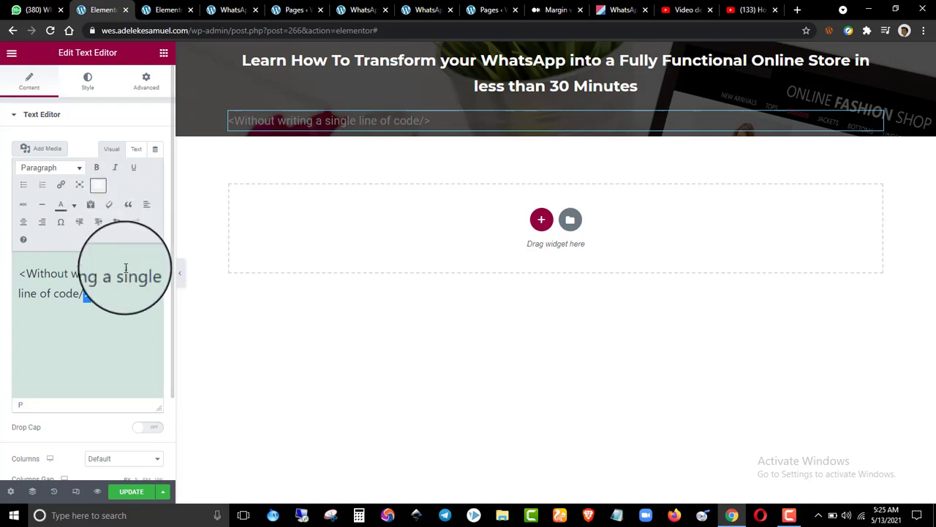
{"action": "left_click", "coordinate": [88, 294]}
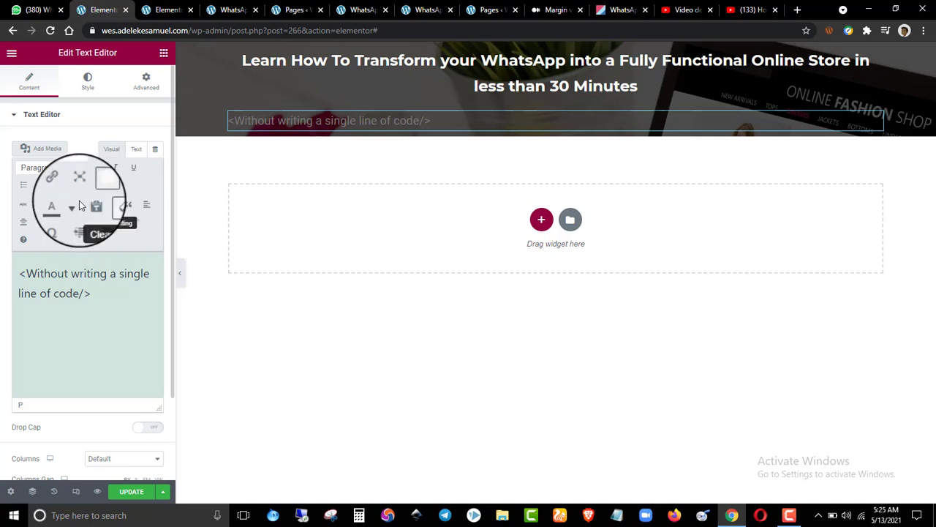
{"action": "left_click", "coordinate": [91, 98]}
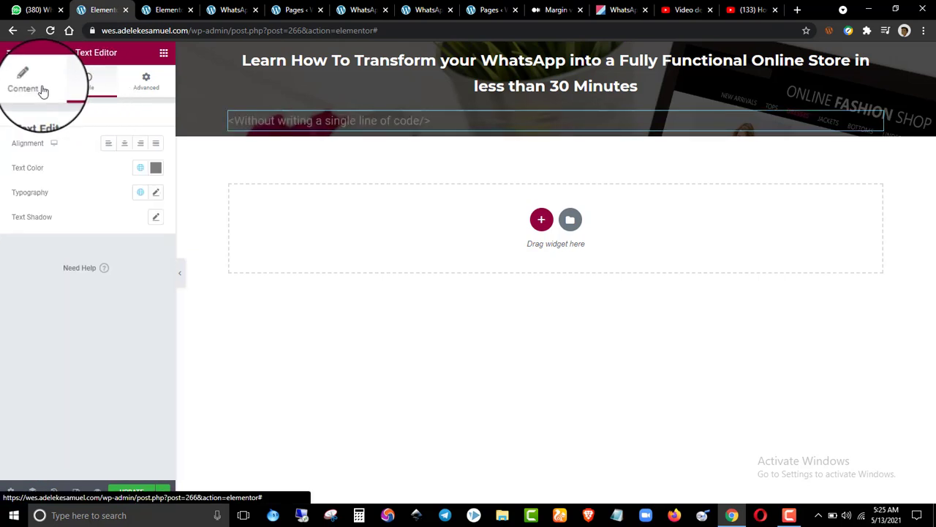
{"action": "left_click", "coordinate": [45, 91]}
{"action": "left_click", "coordinate": [77, 90]}
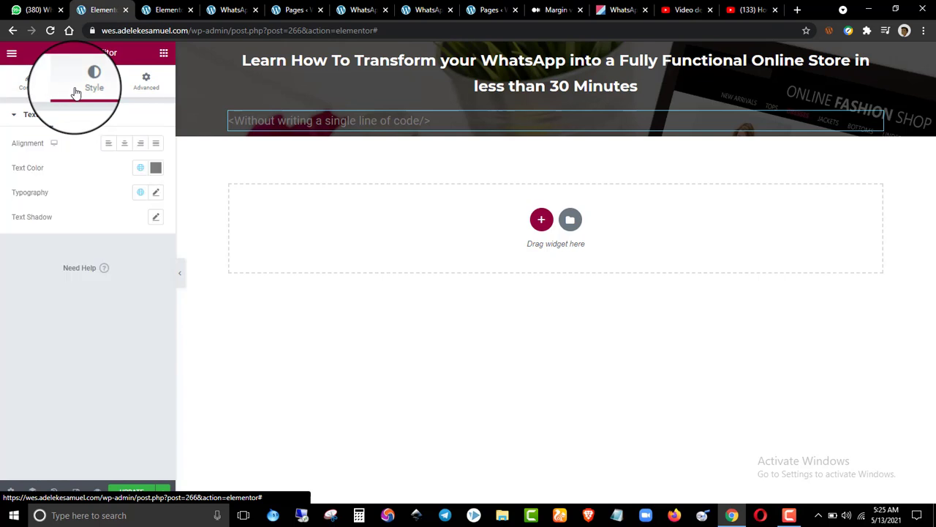
{"action": "left_click", "coordinate": [34, 87]}
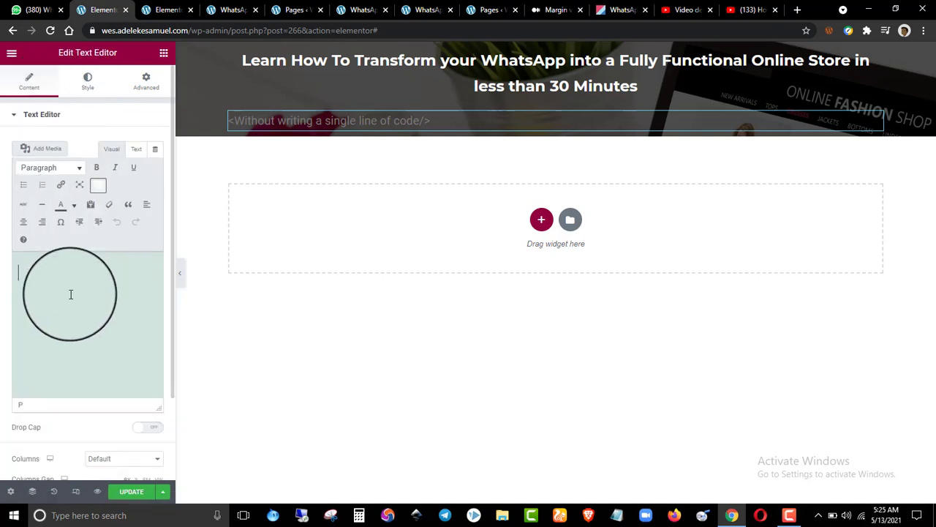
- Set the subheadline's text color to white and center its alignment
{"action": "left_click", "coordinate": [85, 89]}
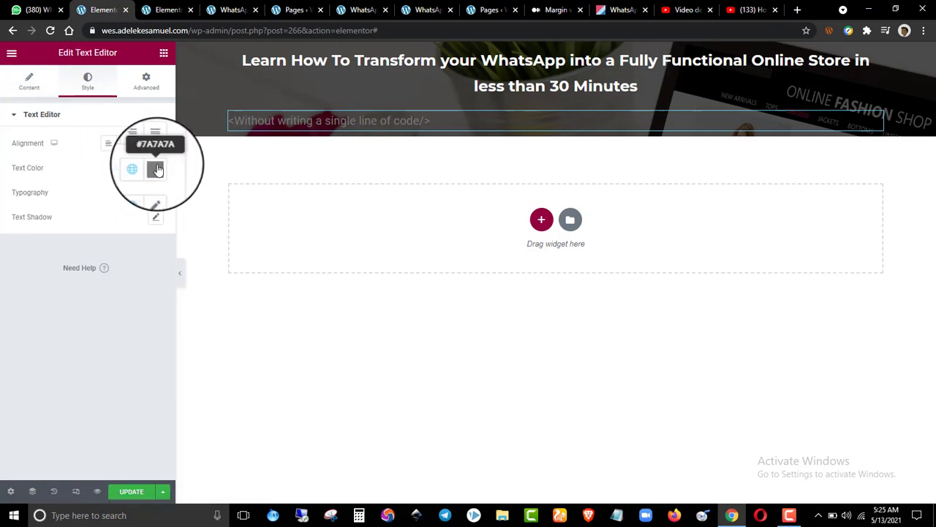
{"action": "left_click", "coordinate": [156, 168]}
{"action": "left_click_drag", "start_coordinate": [123, 235], "coordinate": [8, 186]}
{"action": "left_click", "coordinate": [71, 168]}
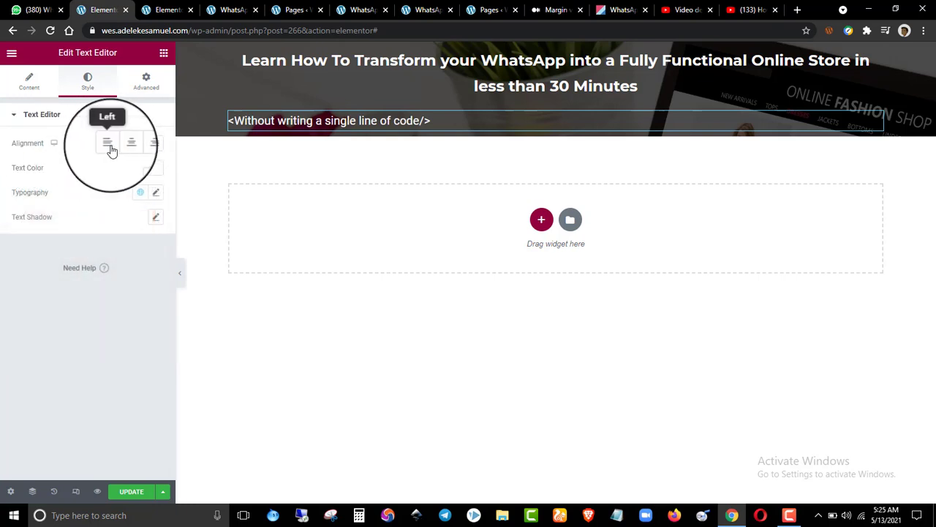
{"action": "left_click", "coordinate": [124, 145]}
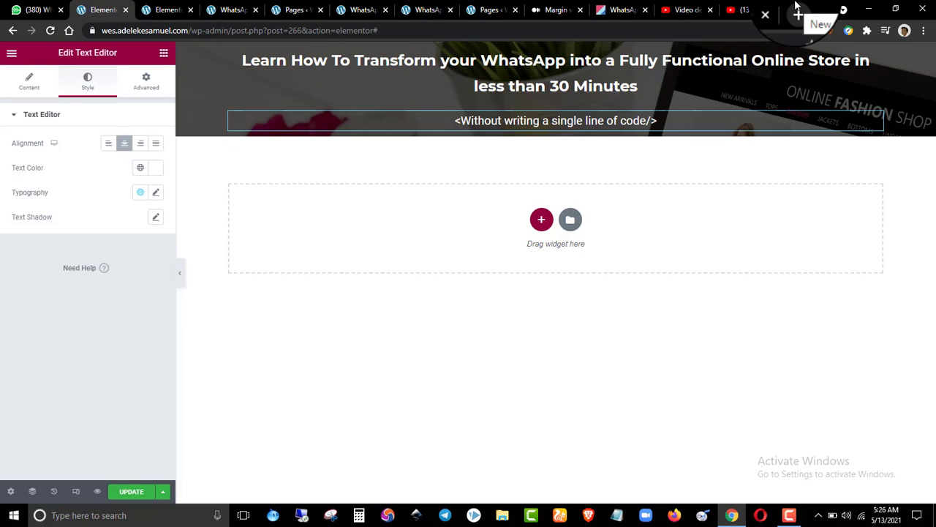
- Search the web in a new browser tab for "canva.com/font combination" and look through the results
{"action": "left_click", "coordinate": [797, 11]}
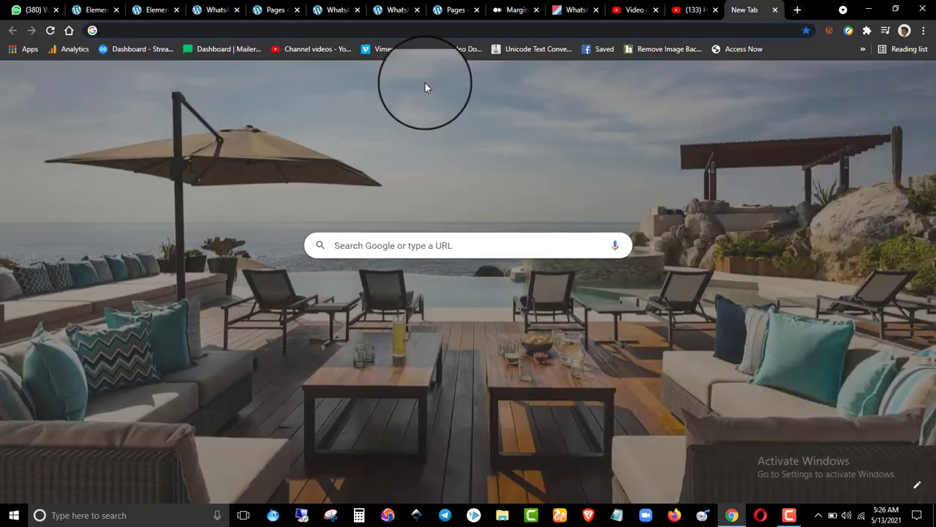
{"action": "type", "text": "canva"}
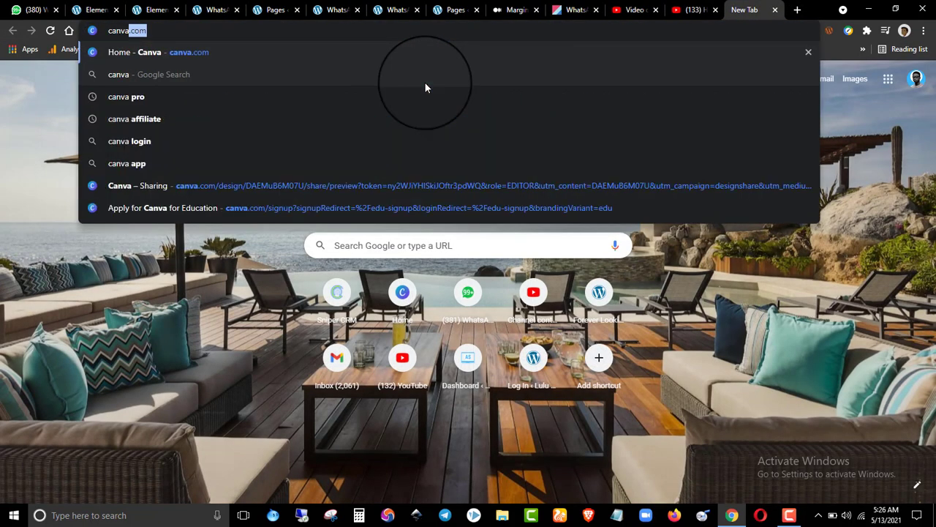
{"action": "type", "text": ".com/"}
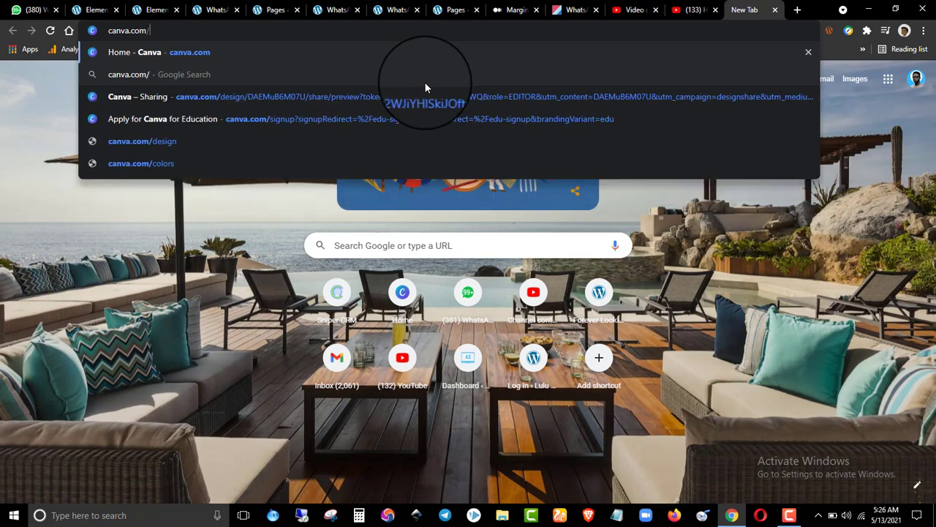
{"action": "type", "text": "font"}
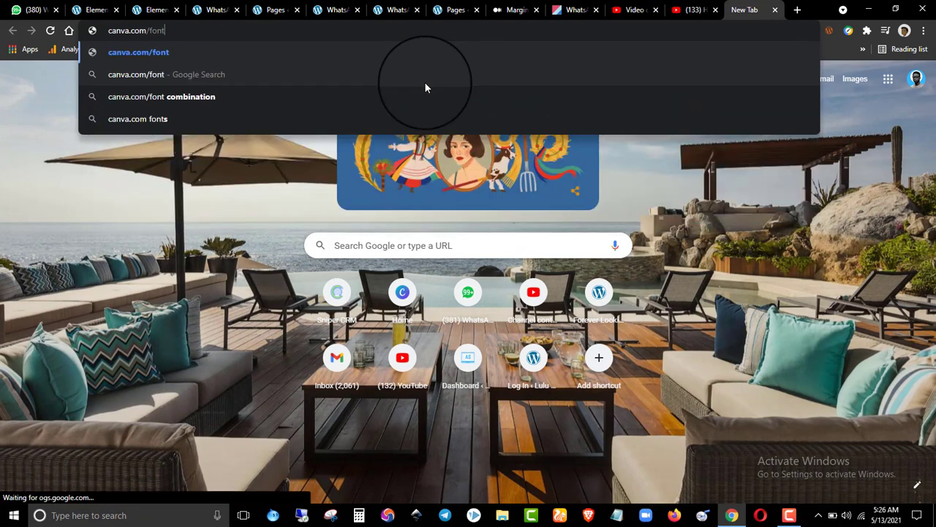
{"action": "left_click", "coordinate": [262, 93]}
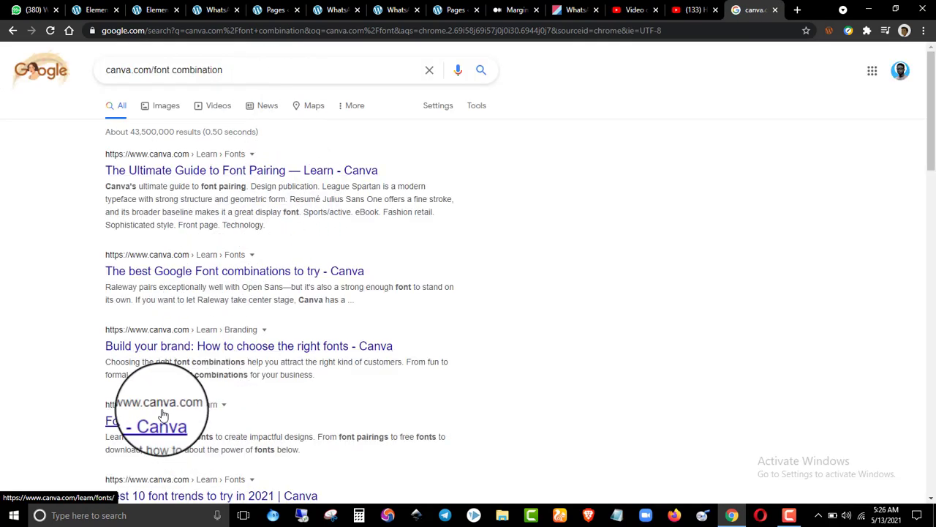
{"action": "scroll", "coordinate": [154, 406], "scroll_direction": "down", "scroll_amount": 5}
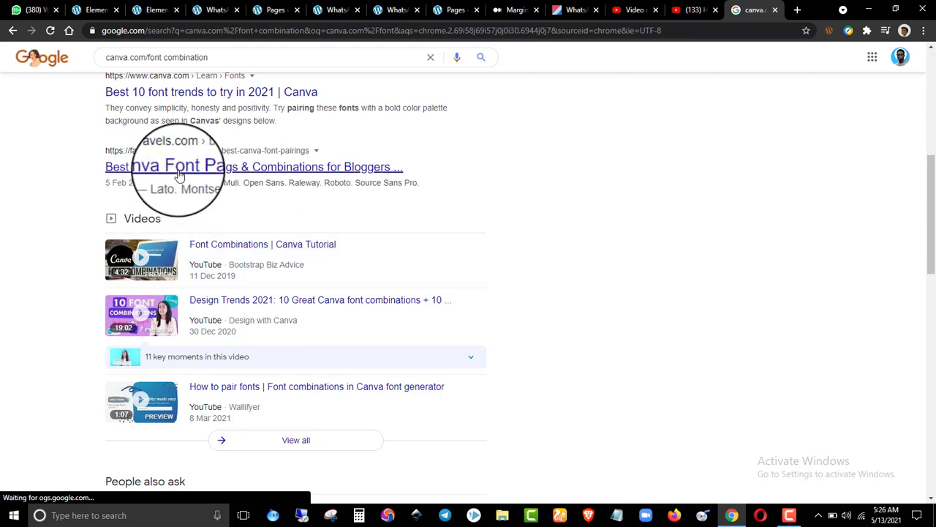
{"action": "scroll", "coordinate": [179, 176], "scroll_direction": "up", "scroll_amount": 5}
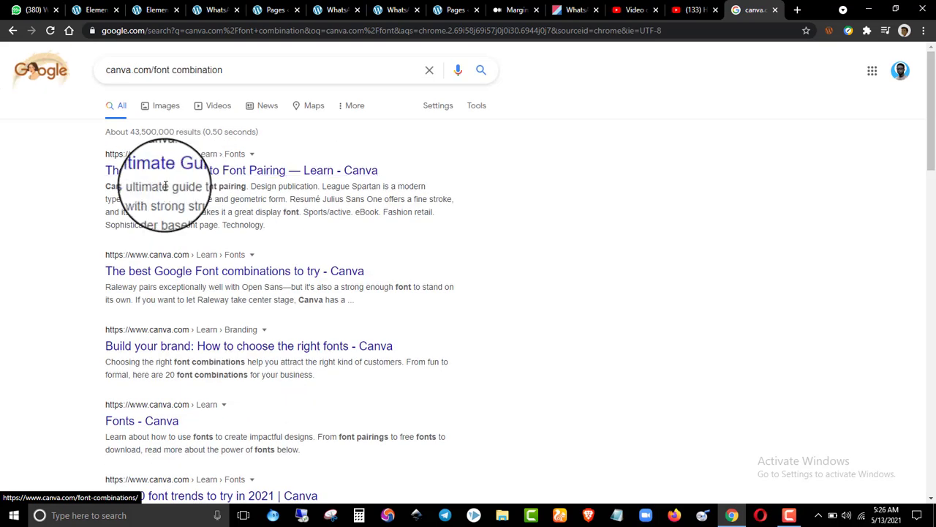
- Browse Canva's ultimate guide to font pairing and its Fonts article collection for font combinations
{"action": "left_click", "coordinate": [159, 175]}
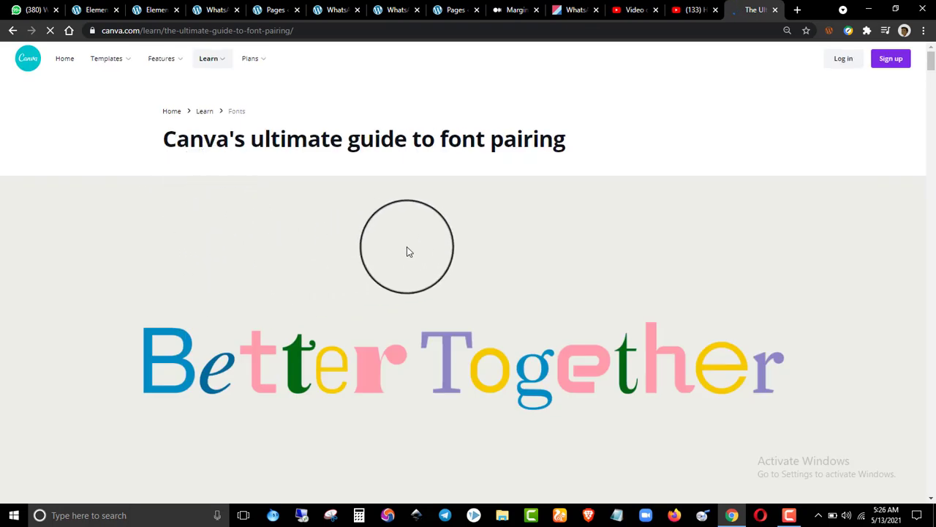
{"action": "scroll", "coordinate": [596, 238], "scroll_direction": "down", "scroll_amount": 5}
{"action": "scroll", "coordinate": [613, 261], "scroll_direction": "down", "scroll_amount": 10}
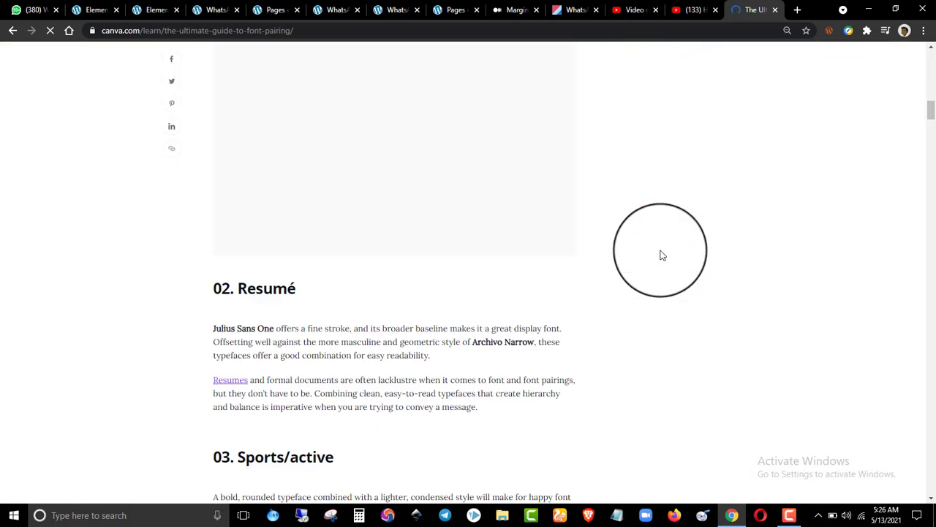
{"action": "scroll", "coordinate": [286, 185], "scroll_direction": "down", "scroll_amount": 10}
{"action": "left_click", "coordinate": [12, 30]}
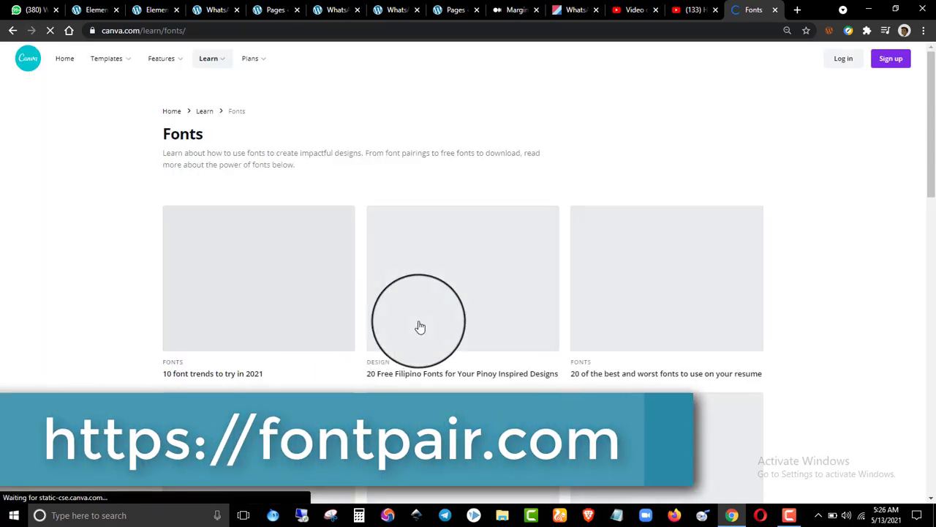
{"action": "scroll", "coordinate": [462, 329], "scroll_direction": "down", "scroll_amount": 5}
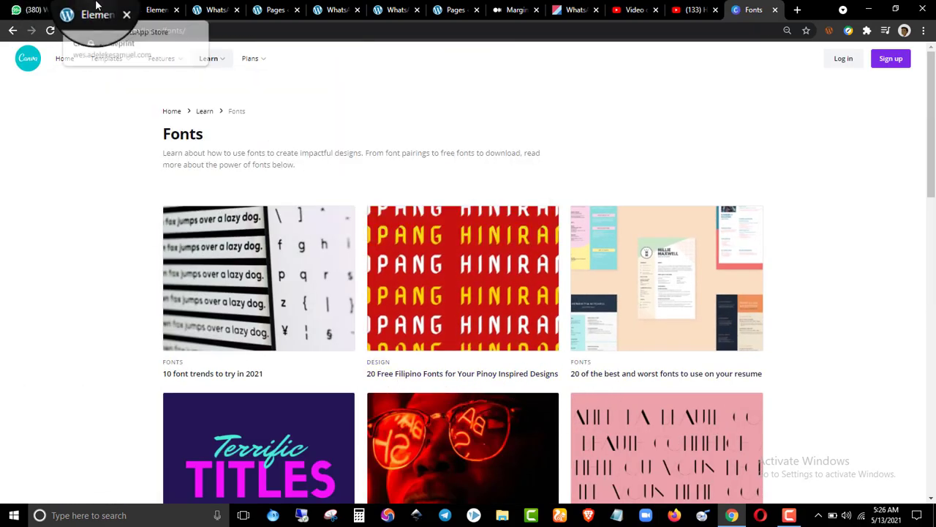
- Return to the page being built in Elementor and set the subheadline's font family to Lora
{"action": "left_click", "coordinate": [96, 10]}
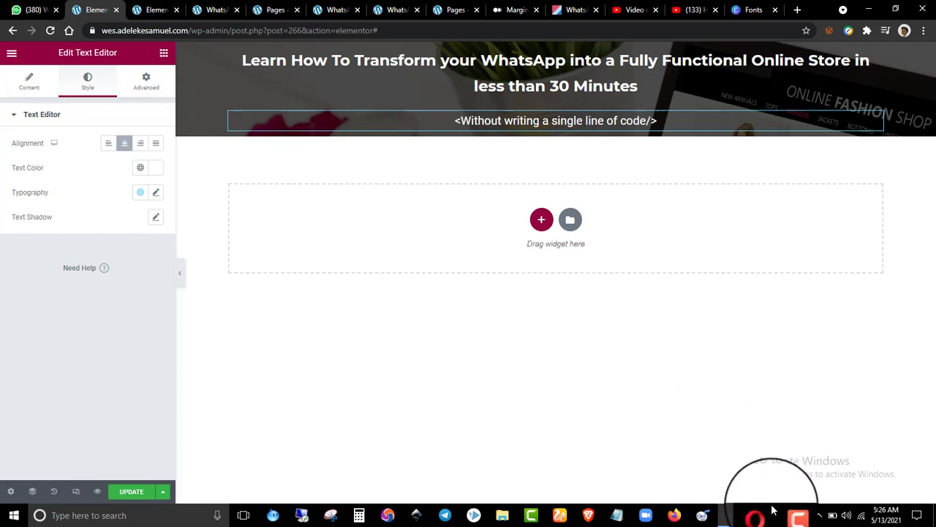
{"action": "left_click", "coordinate": [789, 516]}
{"action": "left_click", "coordinate": [789, 515]}
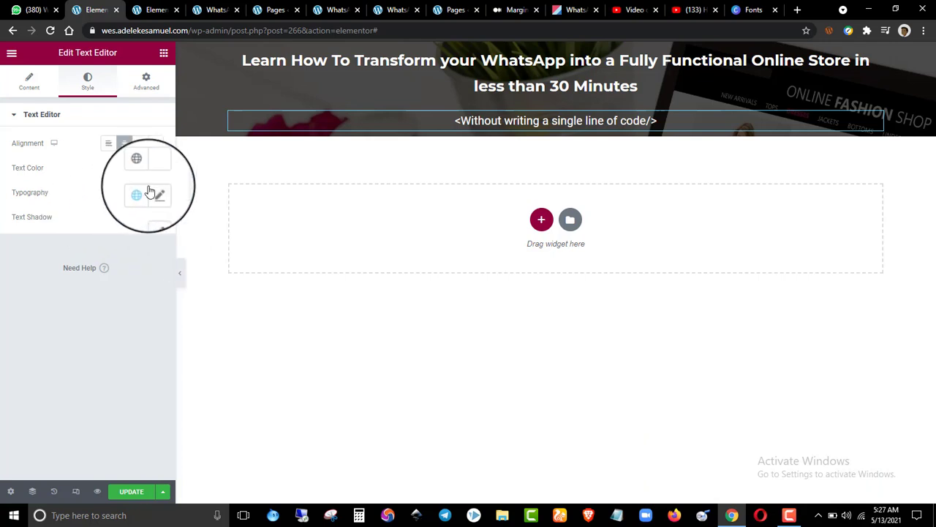
{"action": "left_click", "coordinate": [157, 194]}
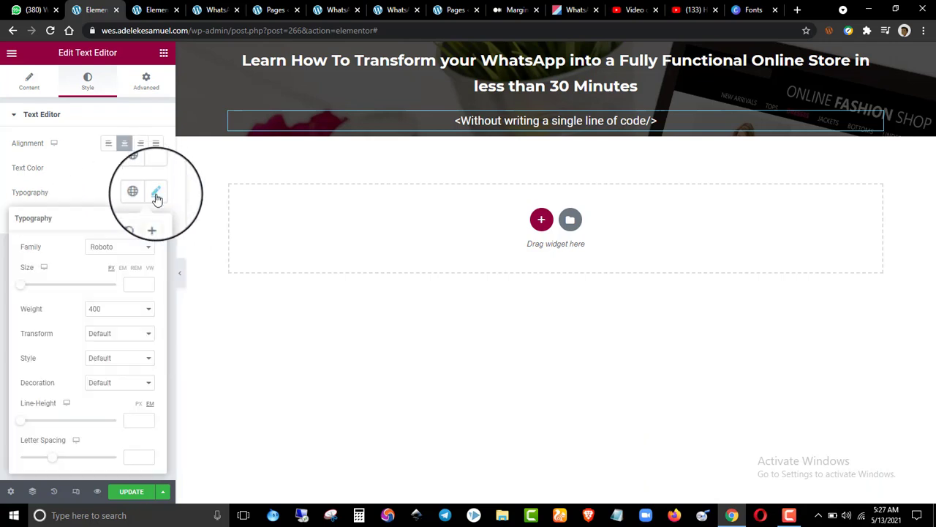
{"action": "left_click", "coordinate": [102, 249]}
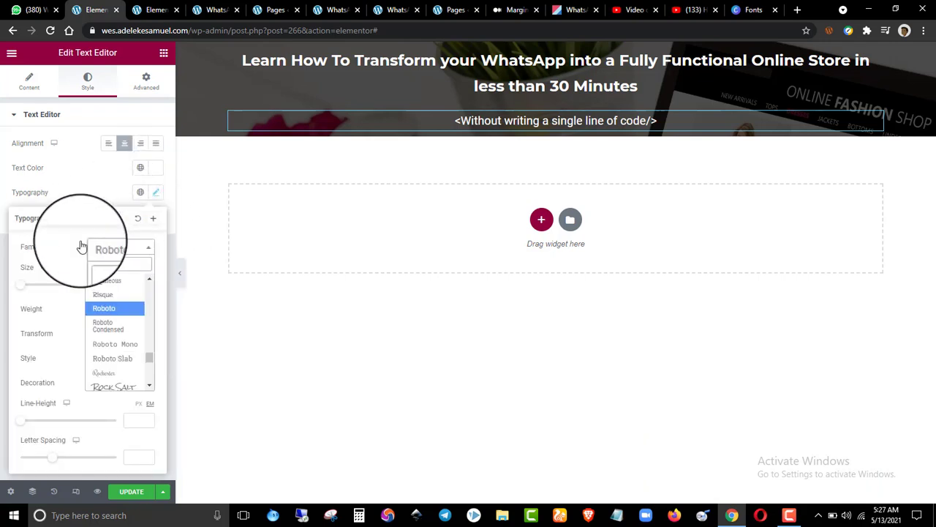
{"action": "type", "text": "lora"}
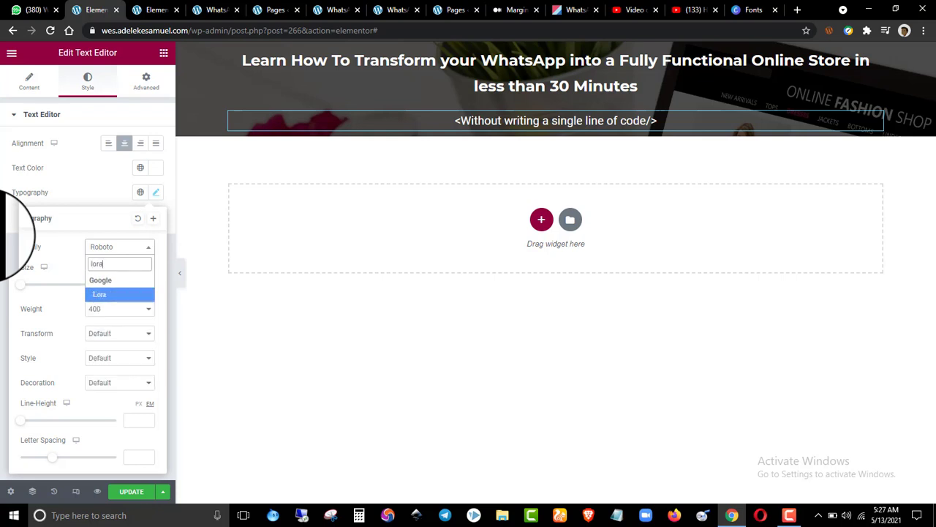
{"action": "left_click", "coordinate": [110, 293]}
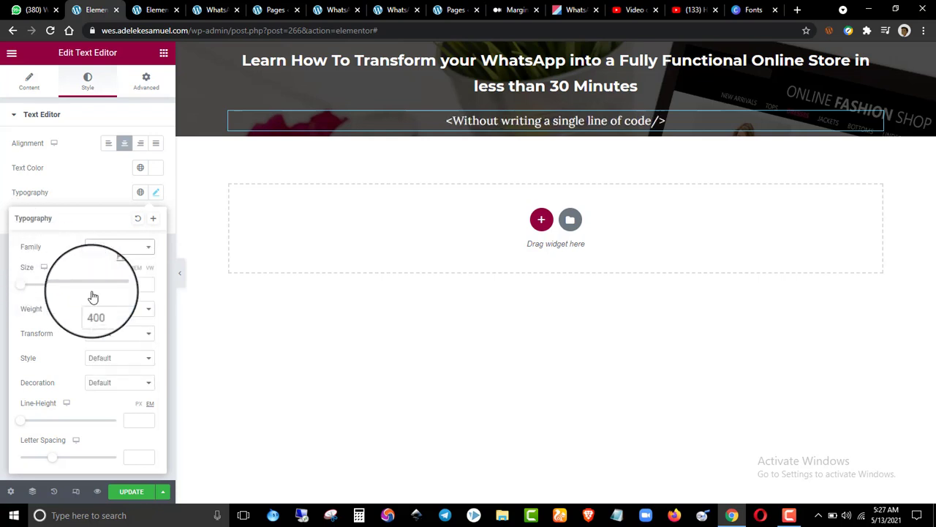
{"action": "left_click", "coordinate": [82, 194]}
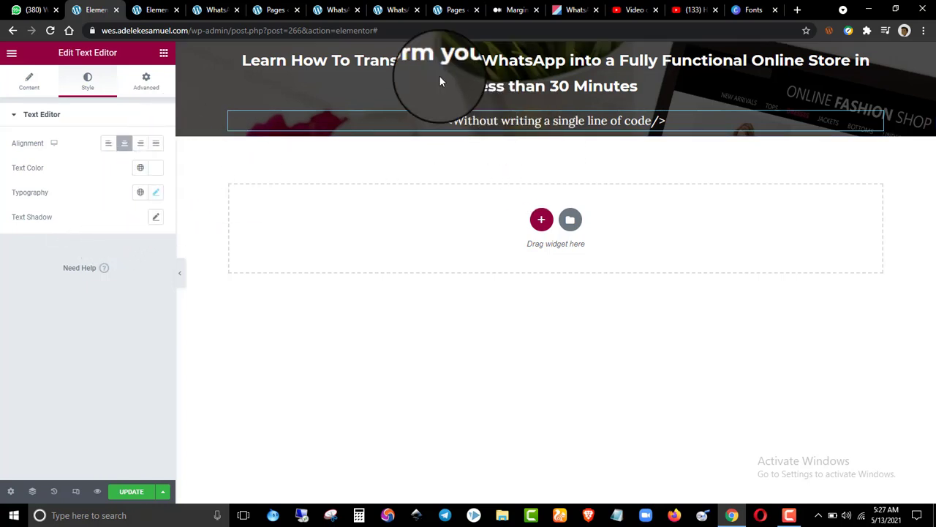
- Compare the subheadline with the finished page and set its font weight to Bold
{"action": "left_click", "coordinate": [156, 9]}
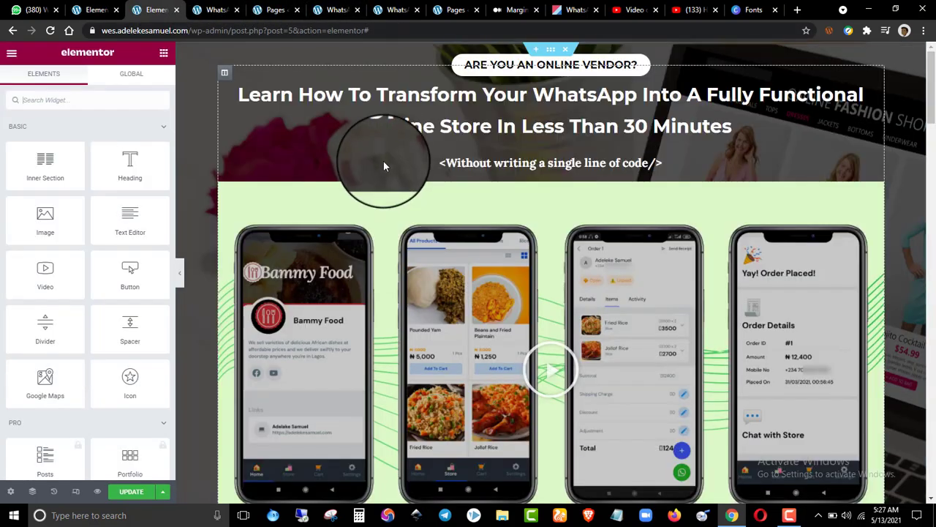
{"action": "left_click", "coordinate": [95, 10]}
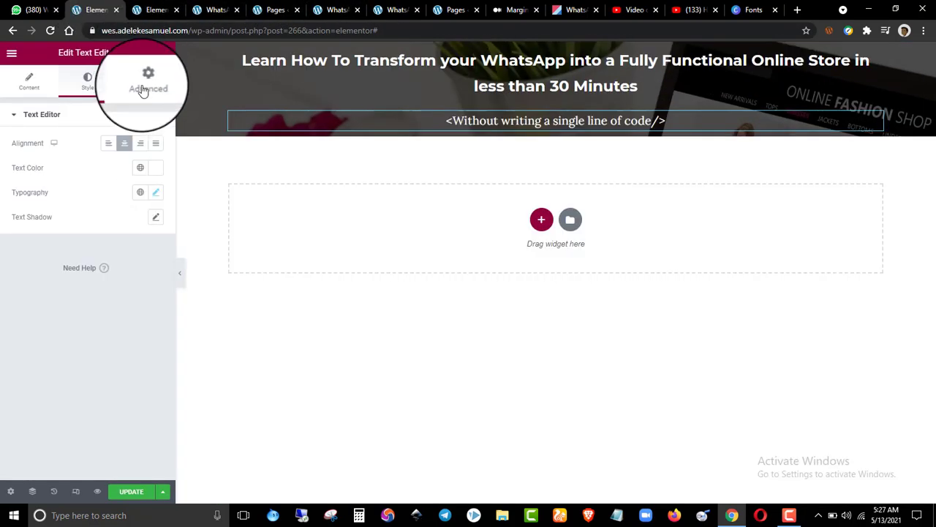
{"action": "left_click", "coordinate": [156, 193]}
{"action": "left_click", "coordinate": [110, 310]}
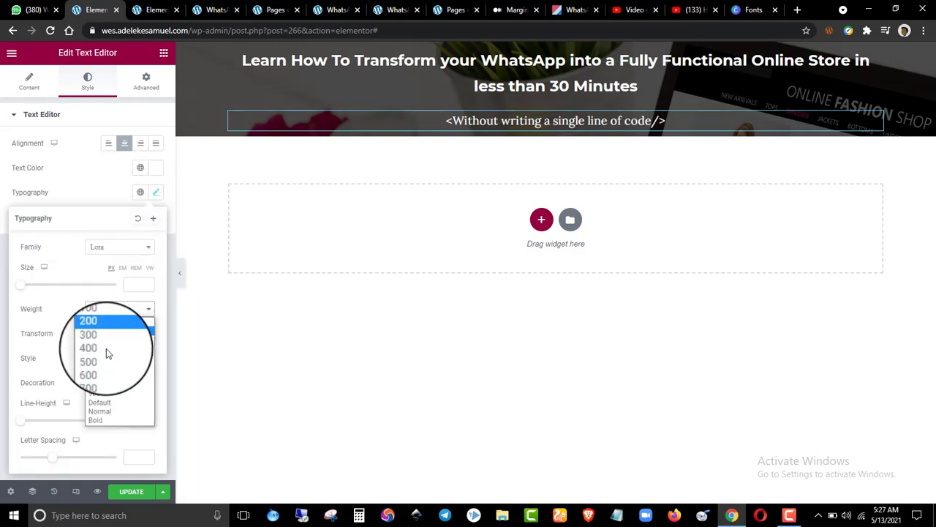
{"action": "left_click", "coordinate": [106, 418]}
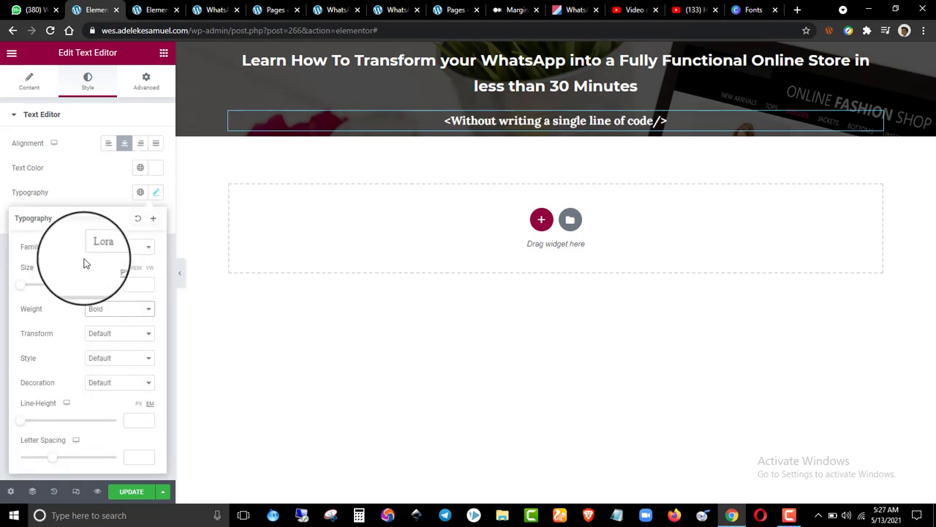
- Check the top of the finished page's hero and add a Heading widget above the headline on the page being built
{"action": "left_click_drag", "start_coordinate": [117, 9], "coordinate": [154, 10]}
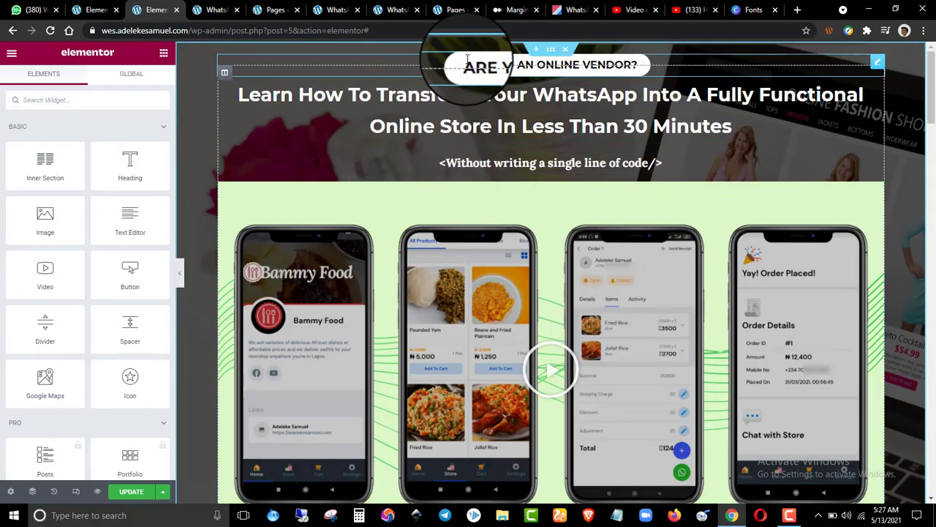
{"action": "left_click", "coordinate": [95, 9]}
{"action": "left_click", "coordinate": [124, 142]}
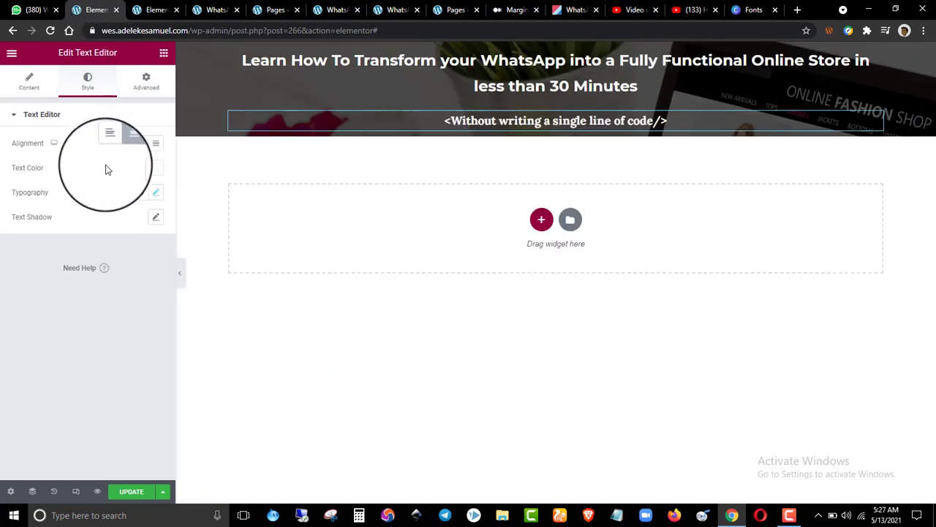
{"action": "left_click", "coordinate": [163, 53]}
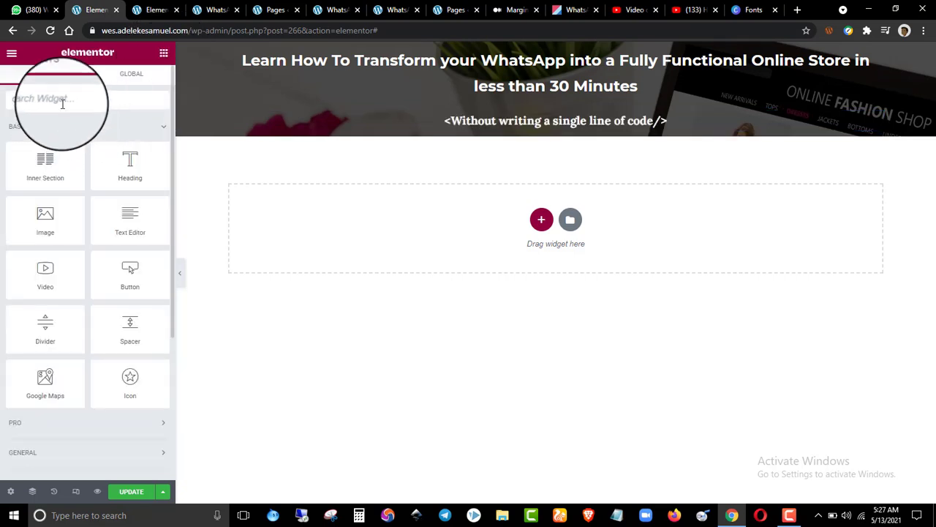
{"action": "left_click_drag", "start_coordinate": [128, 164], "coordinate": [412, 46]}
{"action": "left_click_drag", "start_coordinate": [128, 194], "coordinate": [366, 69]}
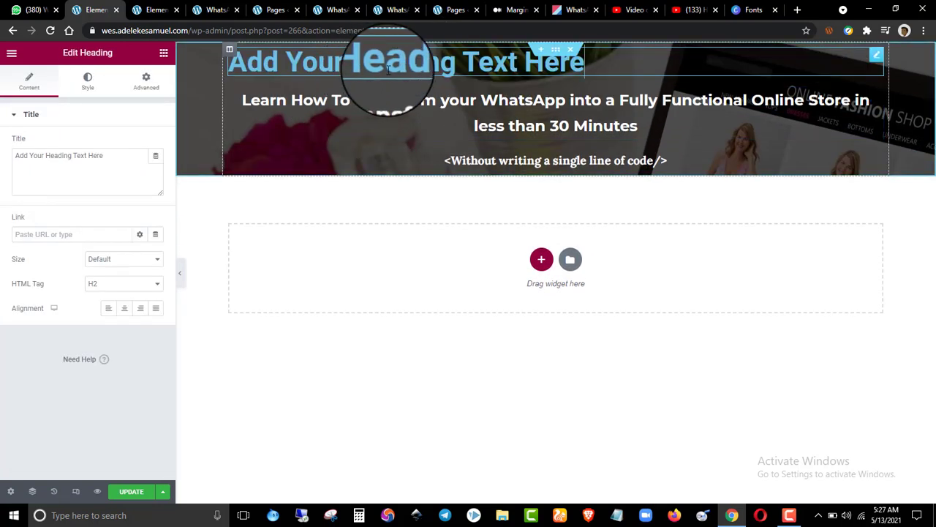
- Copy the badge text from the finished page and set the new heading's title to "ARE YOU AN ONLINE VENDOR?"
{"action": "left_click", "coordinate": [164, 14]}
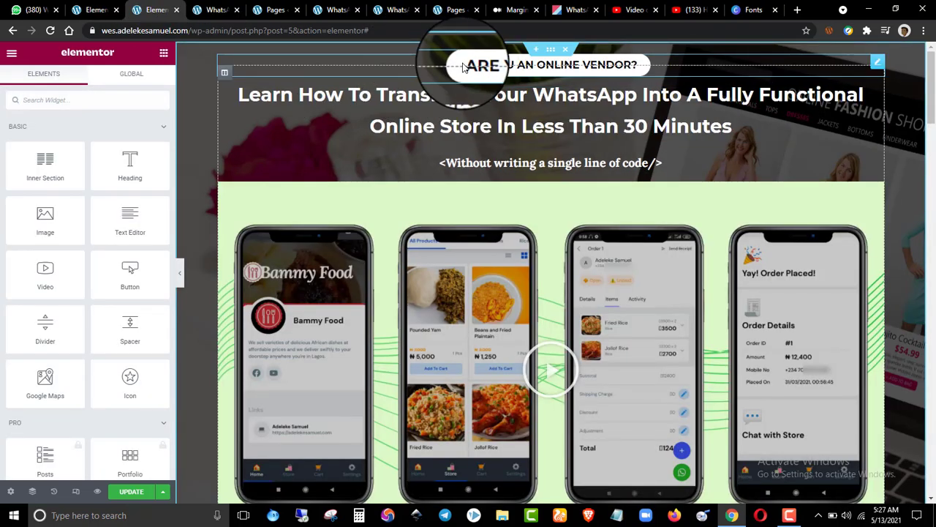
{"action": "left_click", "coordinate": [479, 65]}
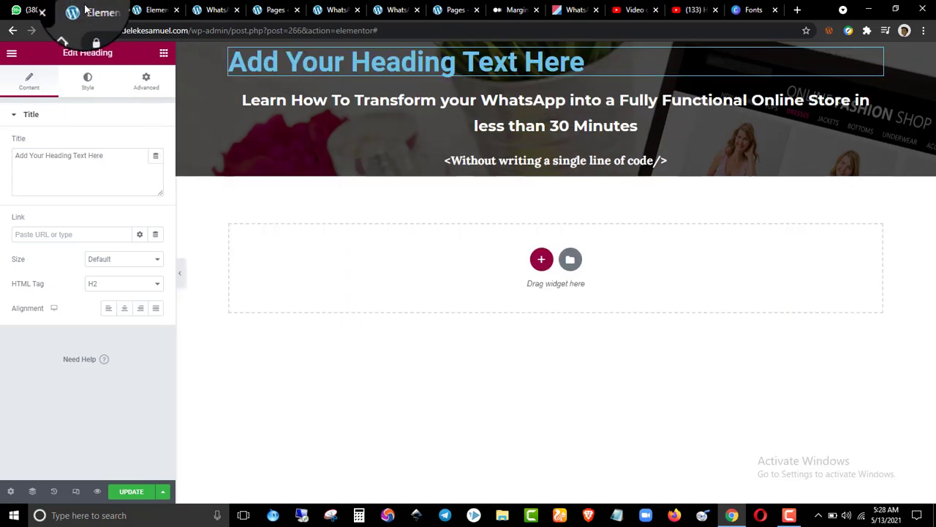
{"action": "left_click", "coordinate": [97, 10]}
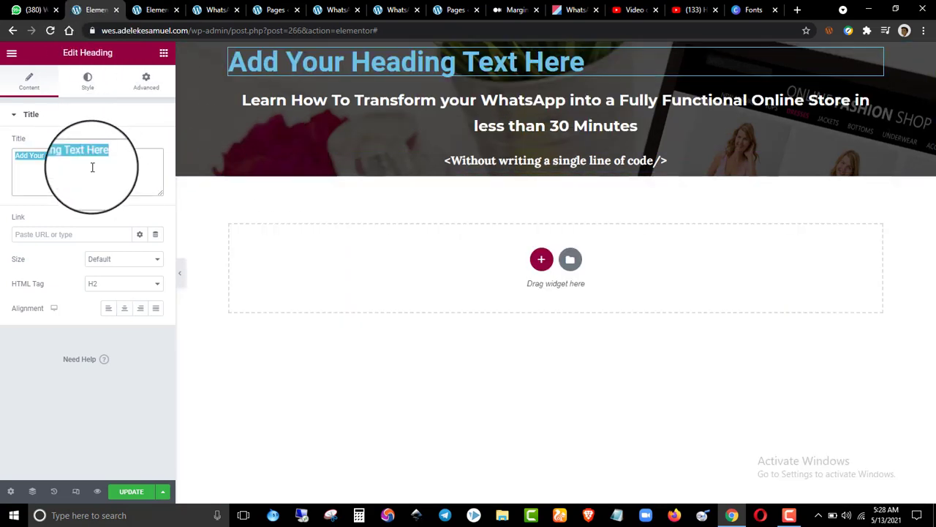
{"action": "type", "text": "ARE YOU AN ONLINE VENDOR?"}
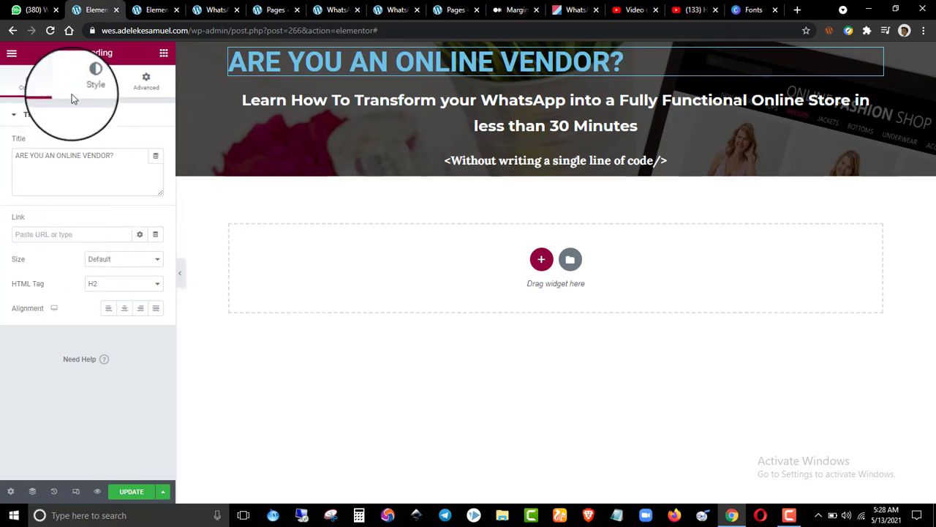
- Compare the badge with the finished page and look through the new heading's style, spacing and background settings
{"action": "left_click", "coordinate": [137, 10]}
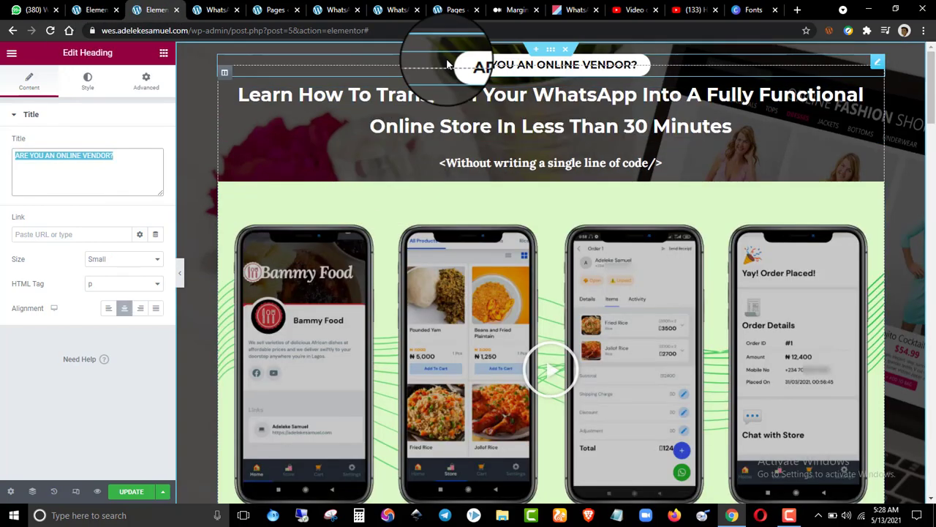
{"action": "left_click", "coordinate": [95, 9]}
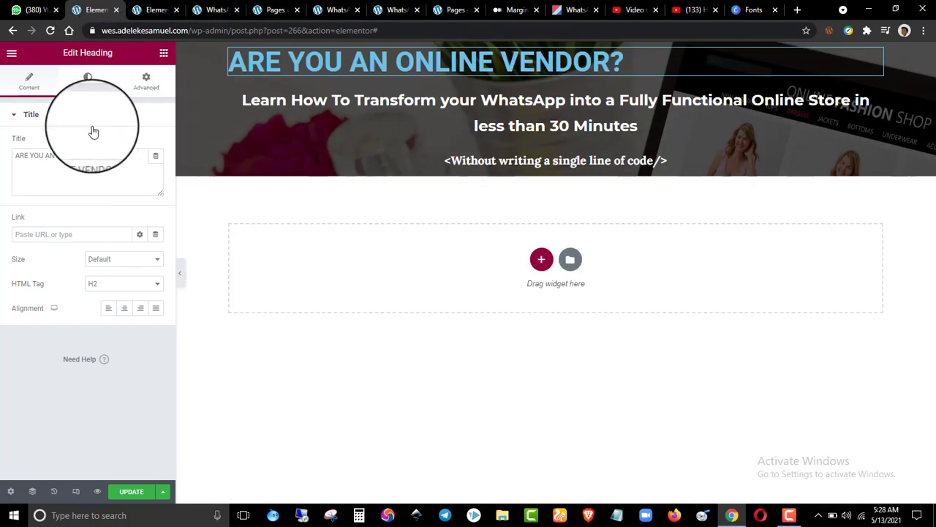
{"action": "left_click", "coordinate": [86, 82]}
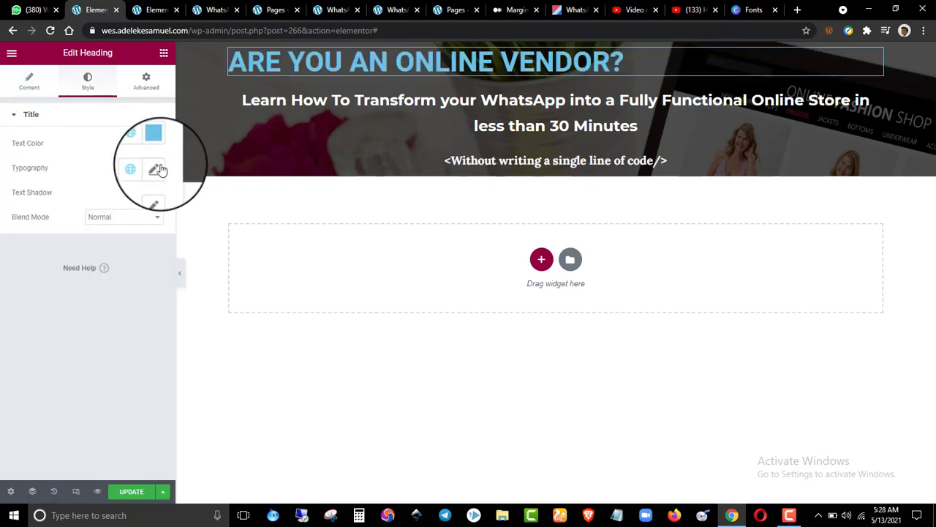
{"action": "left_click", "coordinate": [126, 113]}
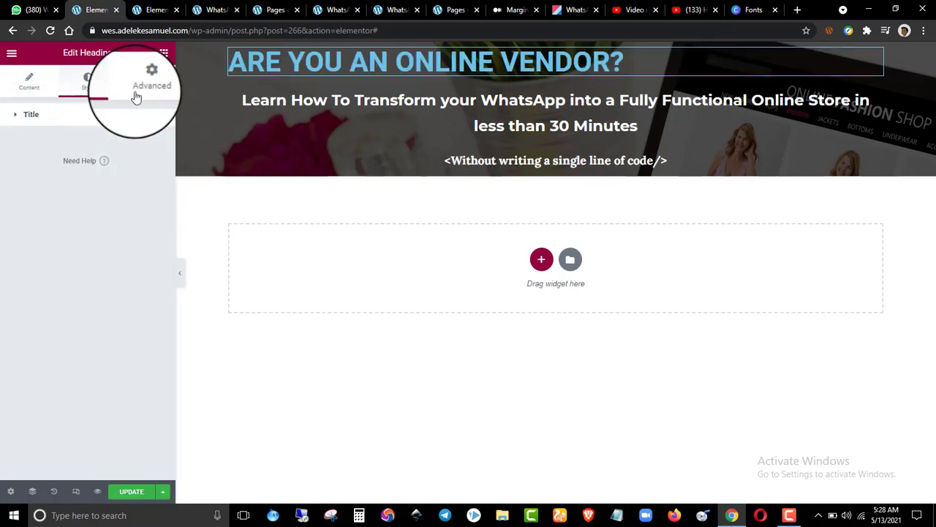
{"action": "left_click", "coordinate": [135, 97]}
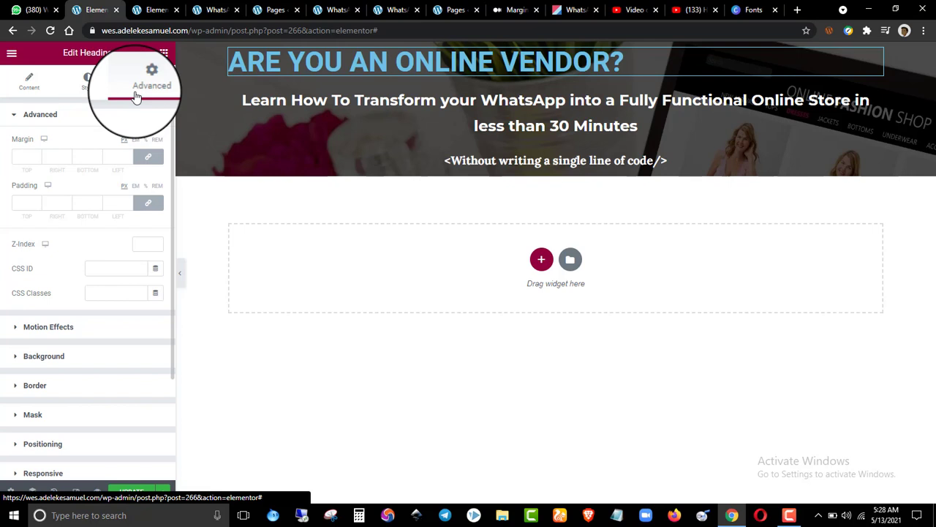
{"action": "left_click", "coordinate": [92, 92]}
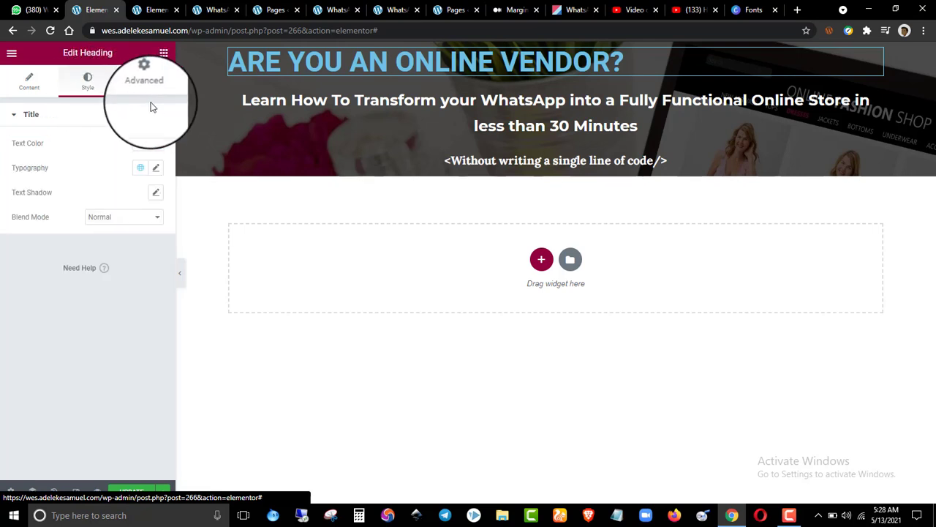
{"action": "left_click", "coordinate": [148, 97]}
{"action": "left_click", "coordinate": [99, 94]}
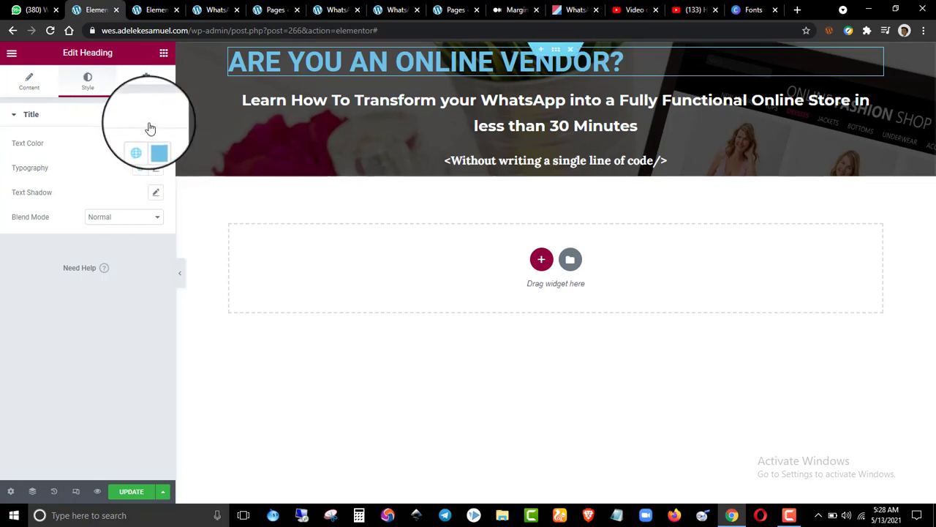
{"action": "left_click", "coordinate": [86, 109]}
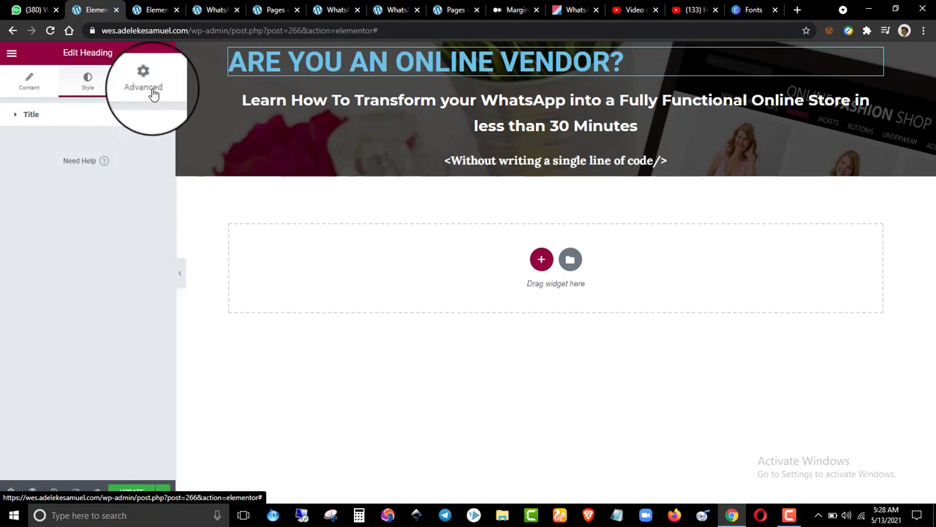
{"action": "left_click", "coordinate": [153, 92]}
{"action": "left_click", "coordinate": [110, 115]}
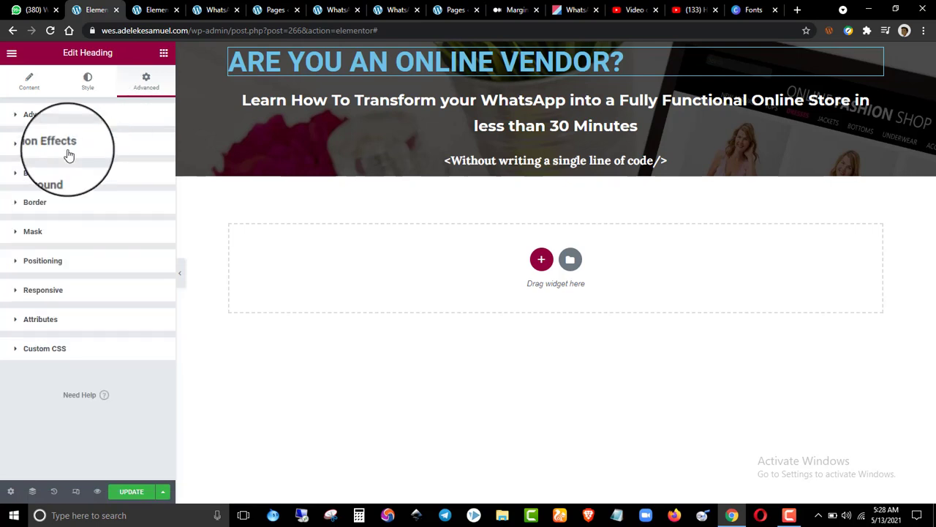
{"action": "left_click", "coordinate": [60, 179]}
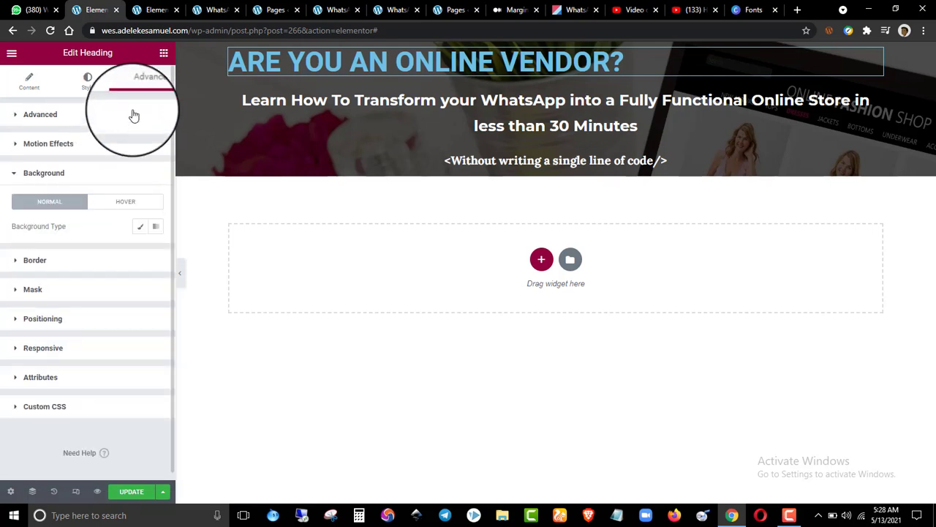
{"action": "left_click", "coordinate": [89, 95]}
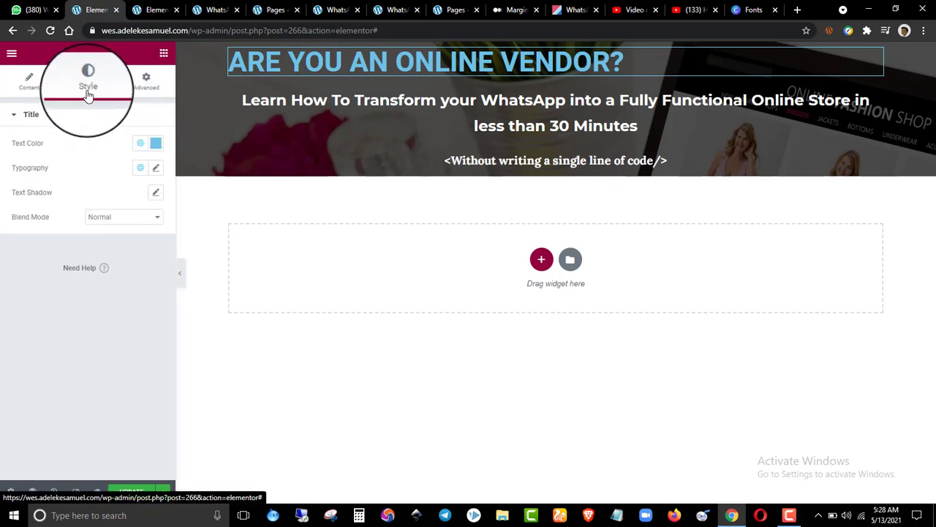
- Give the "ARE YOU AN ONLINE VENDOR?" heading a classic background in white (#FFFFFF)
{"action": "left_click", "coordinate": [137, 88]}
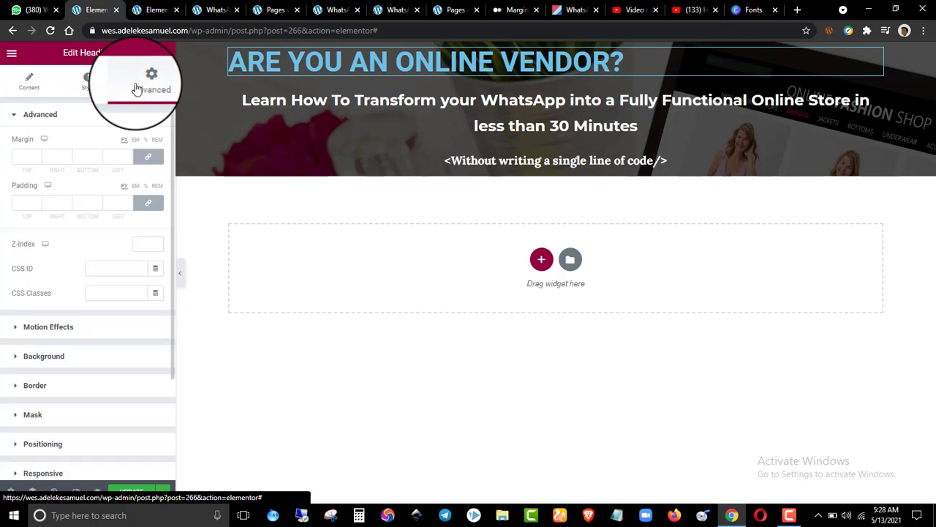
{"action": "left_click", "coordinate": [43, 115]}
{"action": "left_click", "coordinate": [44, 183]}
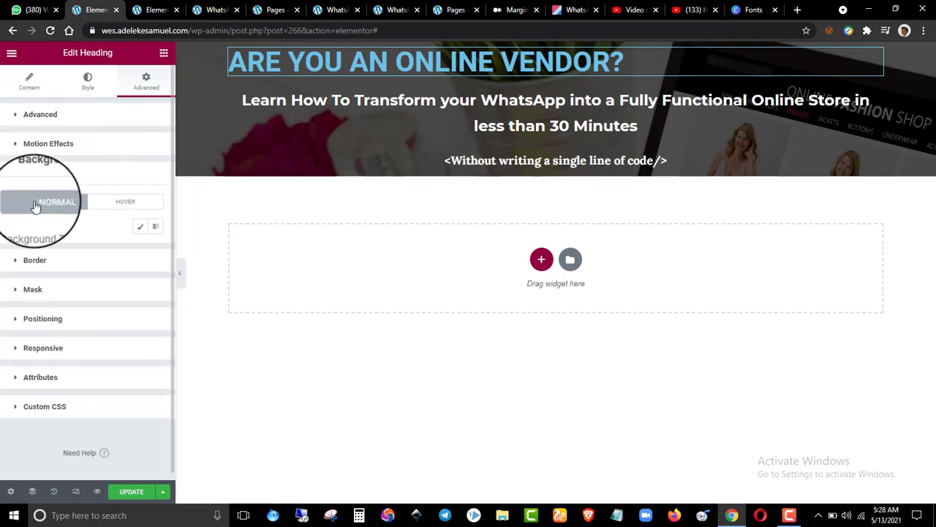
{"action": "left_click", "coordinate": [144, 229]}
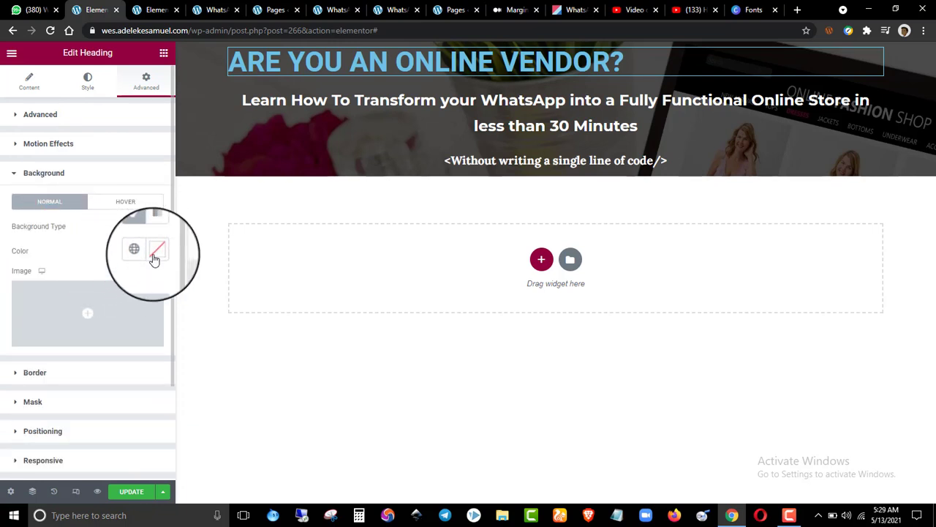
{"action": "left_click", "coordinate": [162, 251]}
{"action": "left_click_drag", "start_coordinate": [105, 310], "coordinate": [2, 275]}
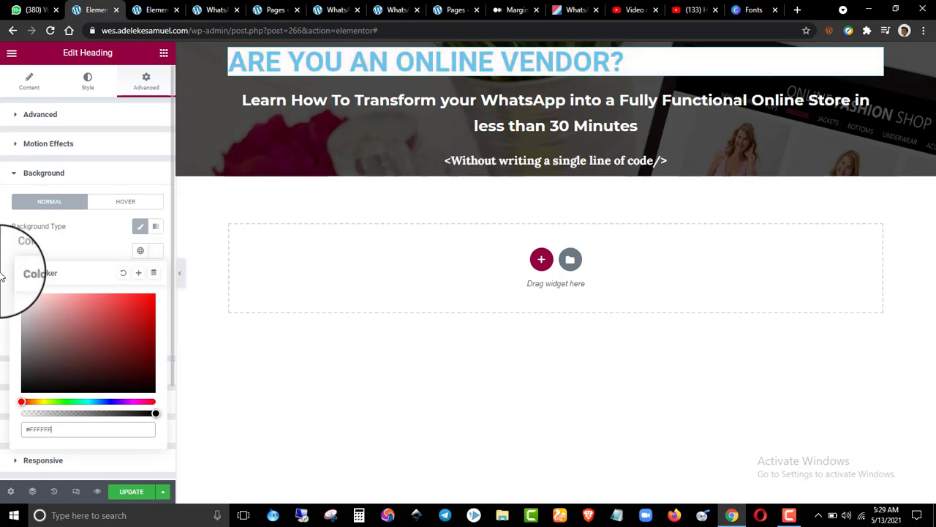
- Check the badge on the finished page and set the new heading's text color to black
{"action": "left_click", "coordinate": [168, 8]}
{"action": "left_click", "coordinate": [95, 10]}
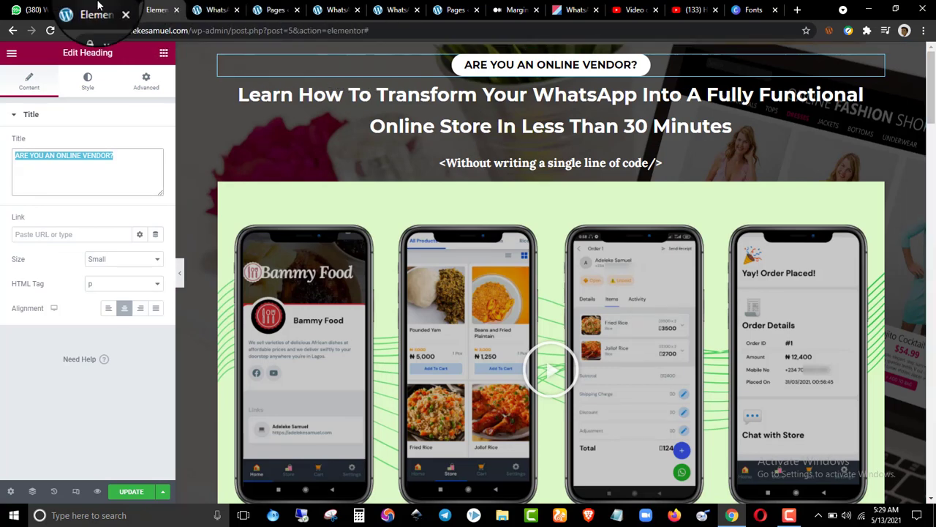
{"action": "left_click", "coordinate": [92, 252]}
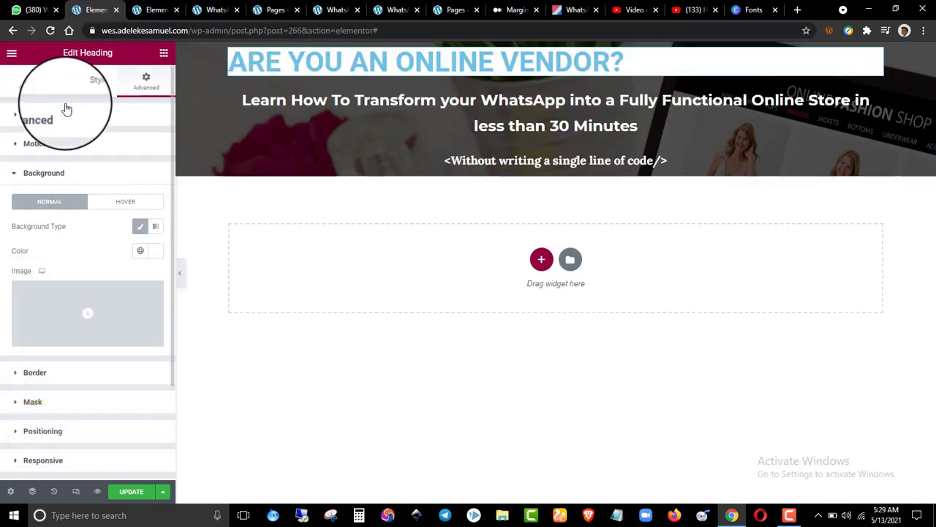
{"action": "right_click", "coordinate": [271, 67]}
{"action": "left_click", "coordinate": [282, 77]}
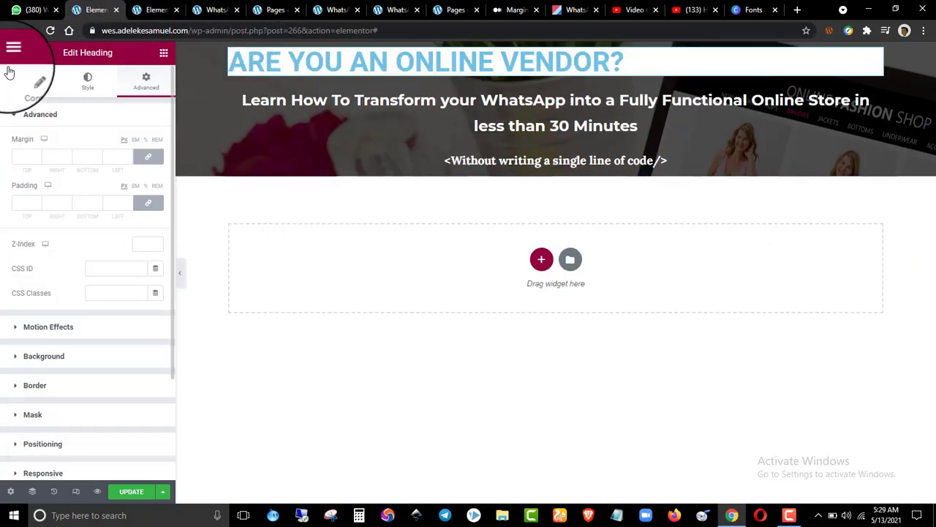
{"action": "left_click", "coordinate": [29, 81]}
{"action": "left_click", "coordinate": [88, 81]}
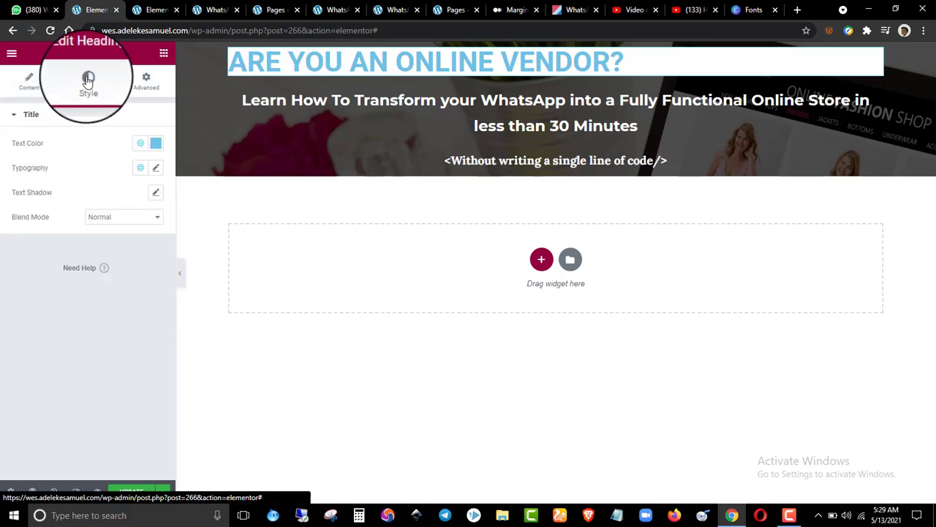
{"action": "left_click", "coordinate": [153, 144]}
{"action": "left_click", "coordinate": [107, 217]}
{"action": "left_click_drag", "start_coordinate": [73, 254], "coordinate": [31, 283]}
{"action": "left_click", "coordinate": [2, 260]}
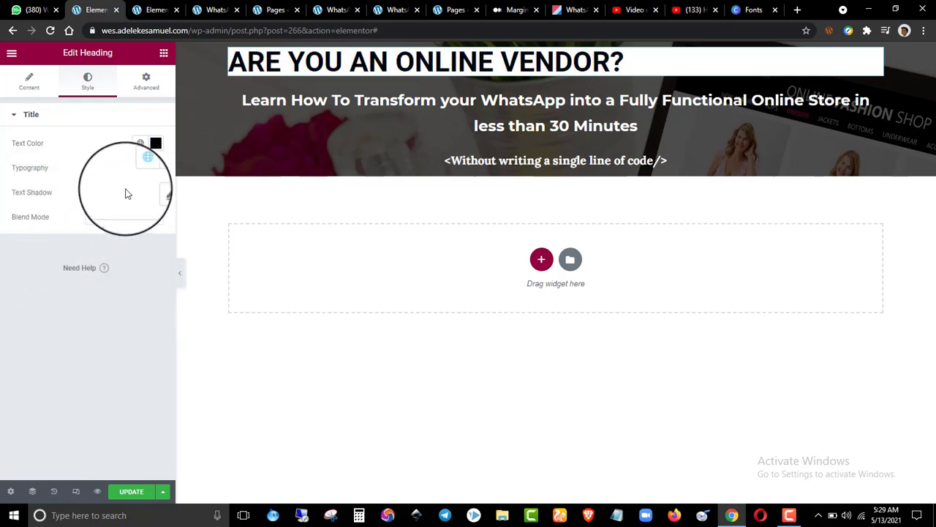
- Check the badge's typography on the finished page and set the new heading's font family to Montserrat
{"action": "left_click", "coordinate": [155, 170]}
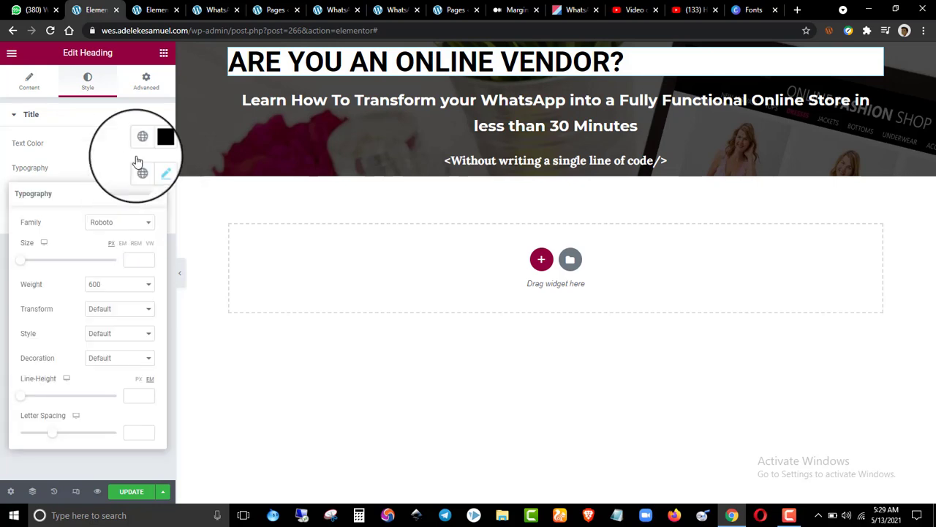
{"action": "left_click", "coordinate": [154, 10]}
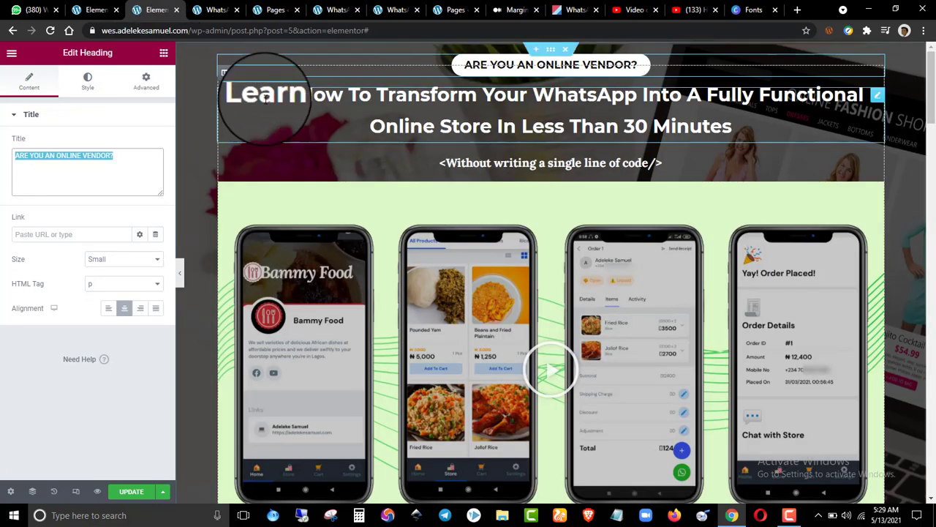
{"action": "left_click", "coordinate": [468, 65]}
{"action": "left_click", "coordinate": [87, 80]}
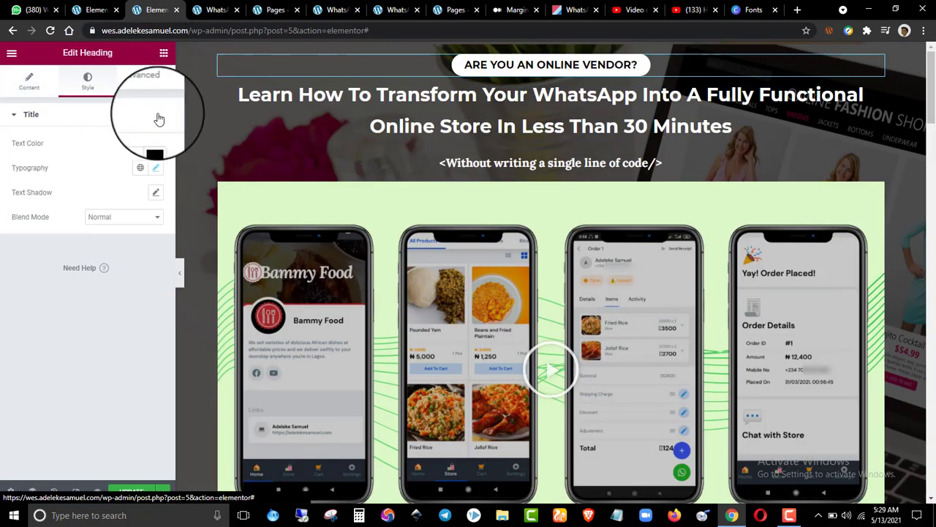
{"action": "left_click", "coordinate": [156, 169]}
{"action": "left_click", "coordinate": [90, 157]}
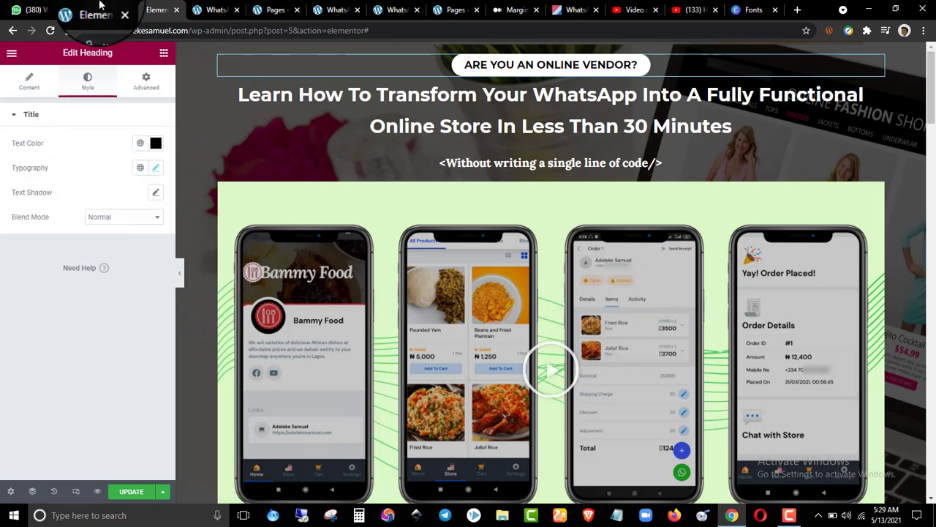
{"action": "left_click", "coordinate": [95, 10]}
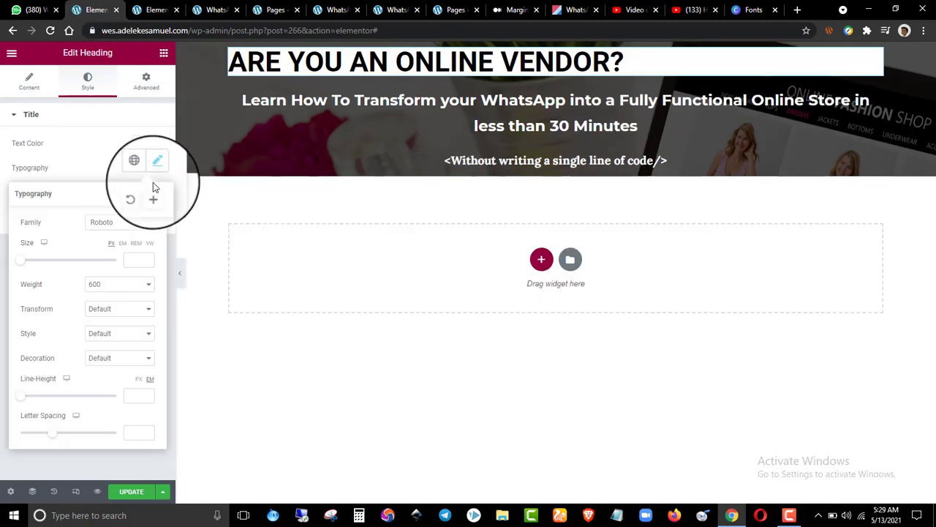
{"action": "left_click", "coordinate": [109, 228]}
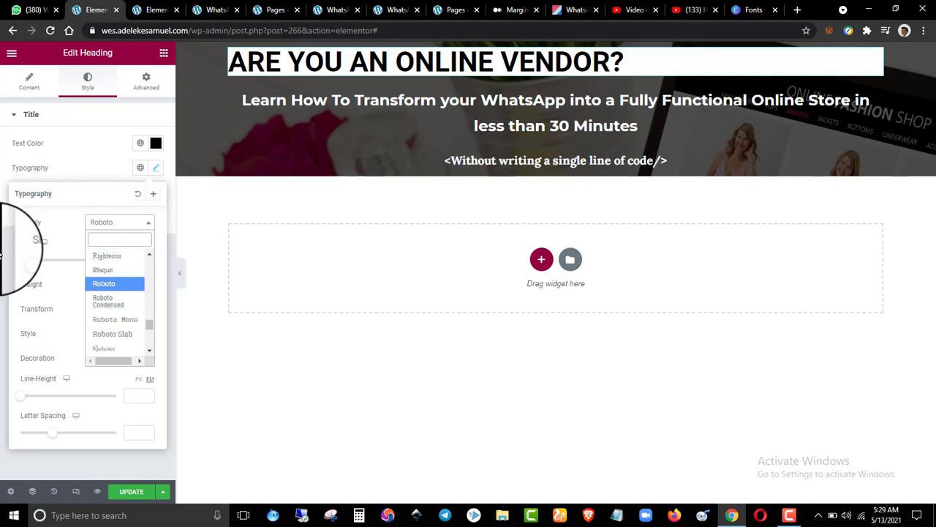
{"action": "type", "text": "mont"}
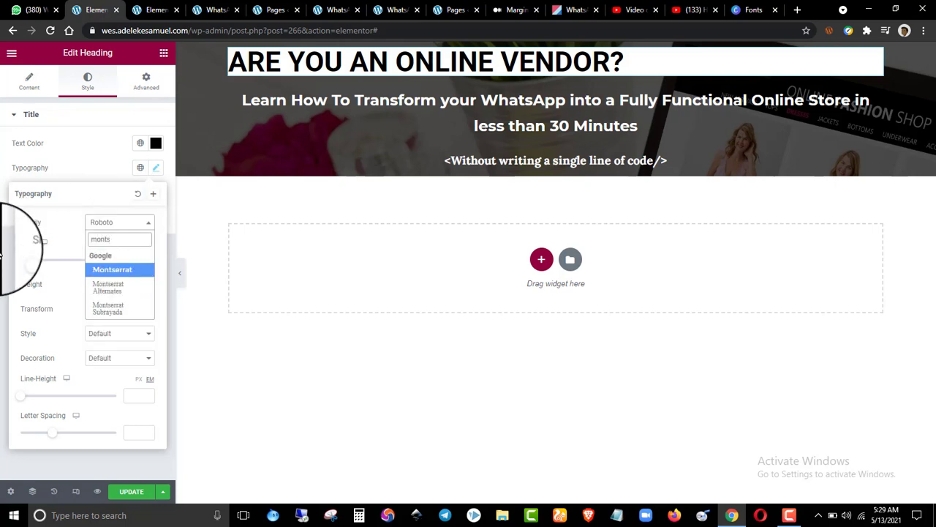
{"action": "type", "text": "s"}
{"action": "left_click", "coordinate": [106, 269]}
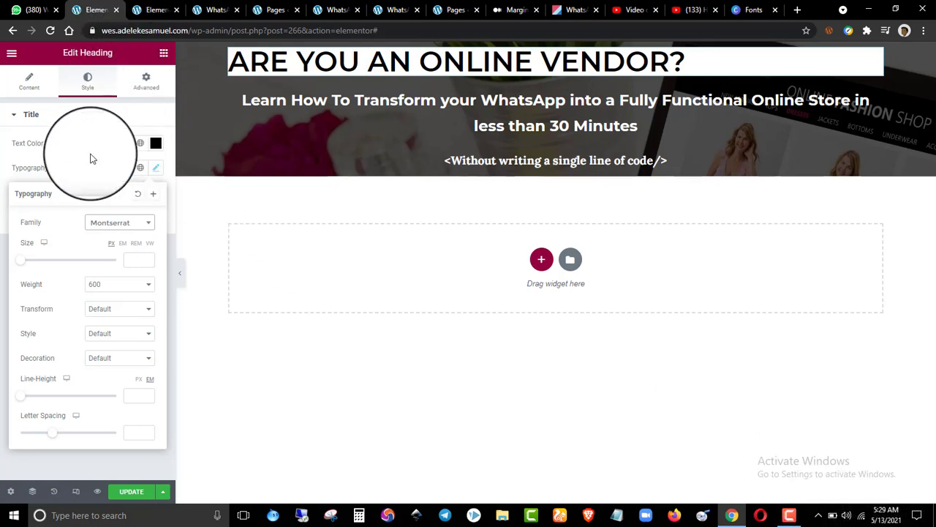
{"action": "left_click", "coordinate": [108, 174]}
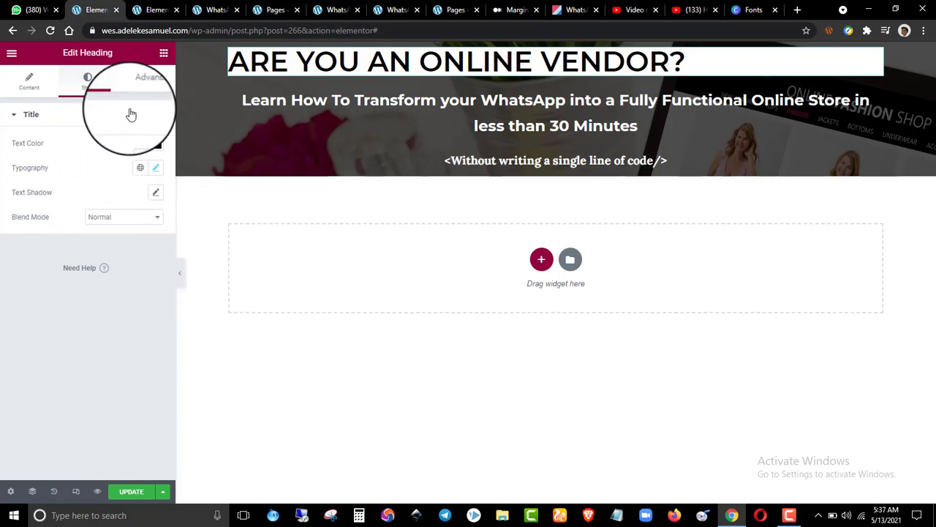
- Show the badge heading's margin and padding settings, and bring the reloaded "Margin vs Padding" article beside the editor to study its diagrams
{"action": "left_click", "coordinate": [146, 82]}
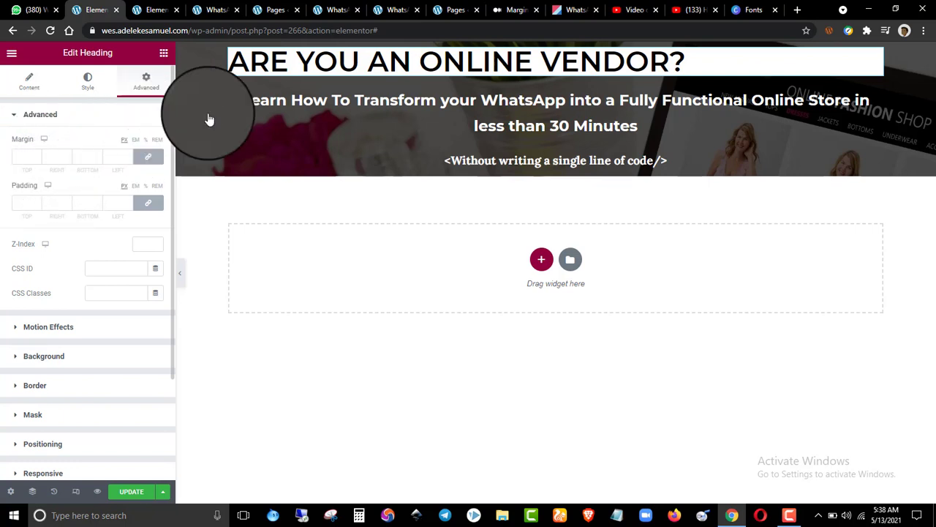
{"action": "left_click", "coordinate": [512, 9]}
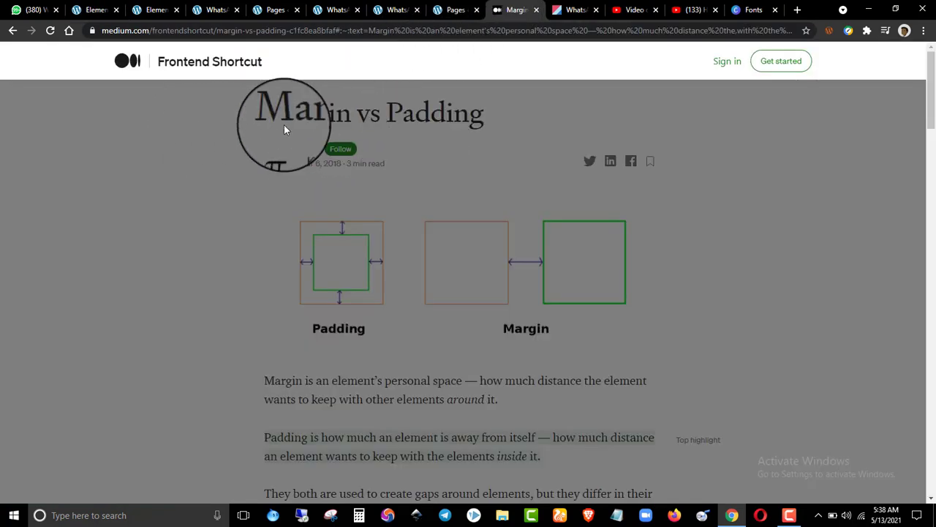
{"action": "left_click", "coordinate": [50, 30]}
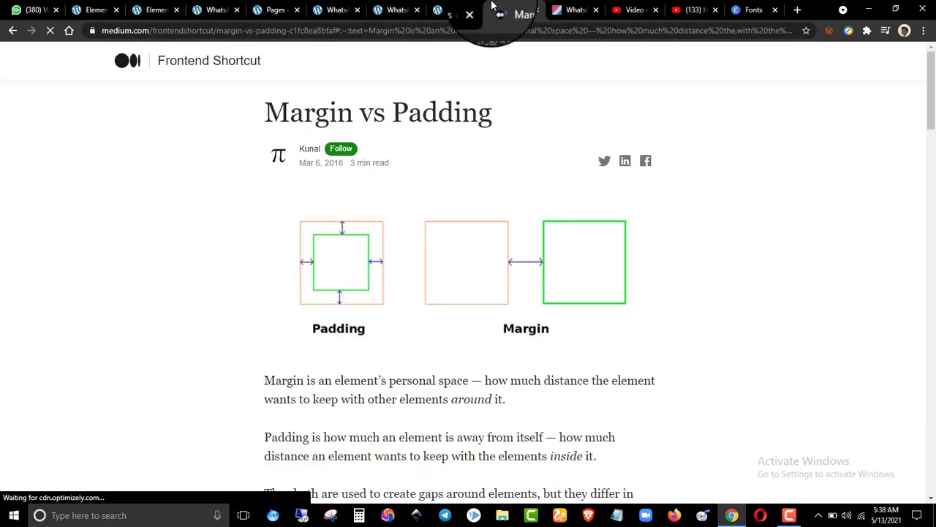
{"action": "left_click_drag", "start_coordinate": [492, 6], "coordinate": [151, 8]}
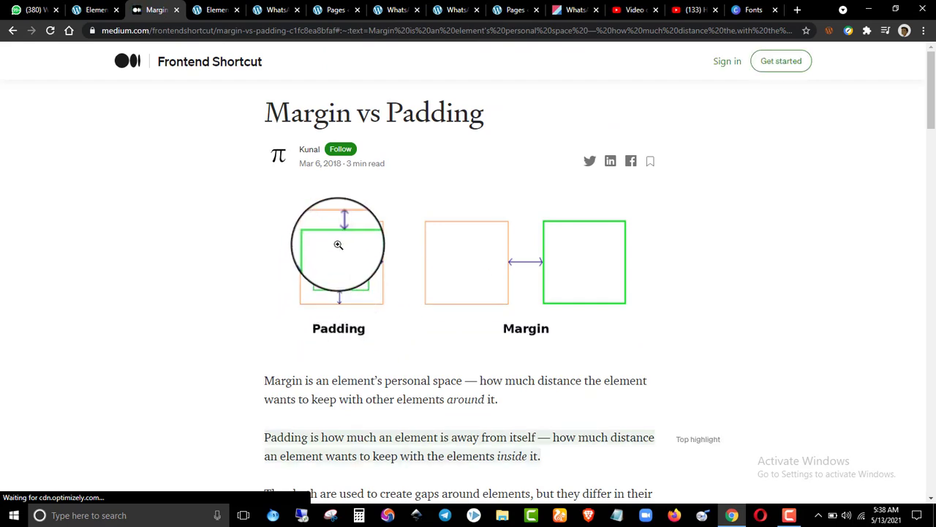
- Show the margin and padding settings of the "Learn How To Transform your WhatsApp" text and compare the text box with the article's padding diagram
{"action": "left_click", "coordinate": [96, 16]}
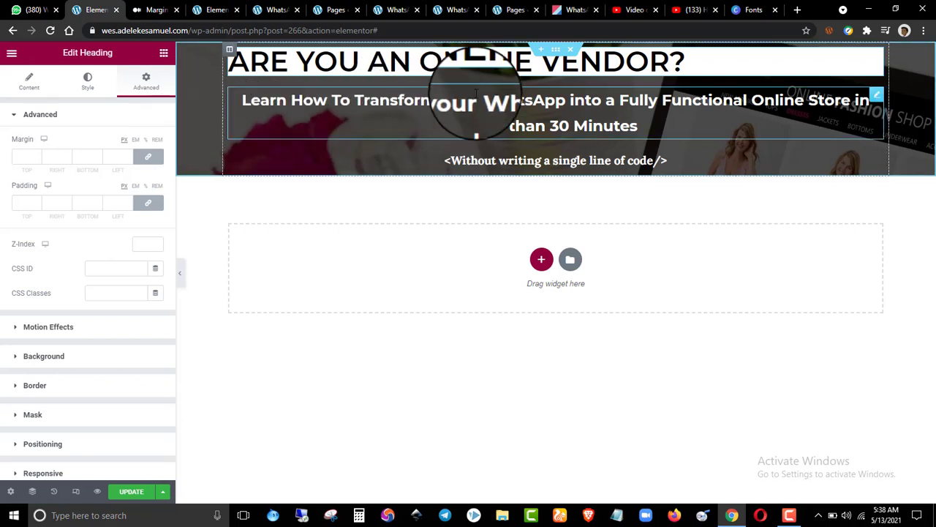
{"action": "left_click", "coordinate": [541, 119]}
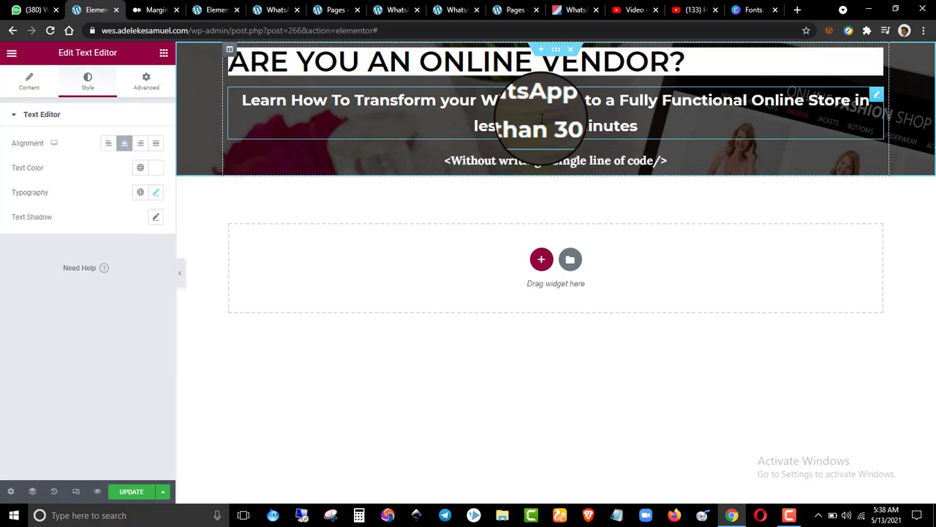
{"action": "left_click", "coordinate": [153, 91]}
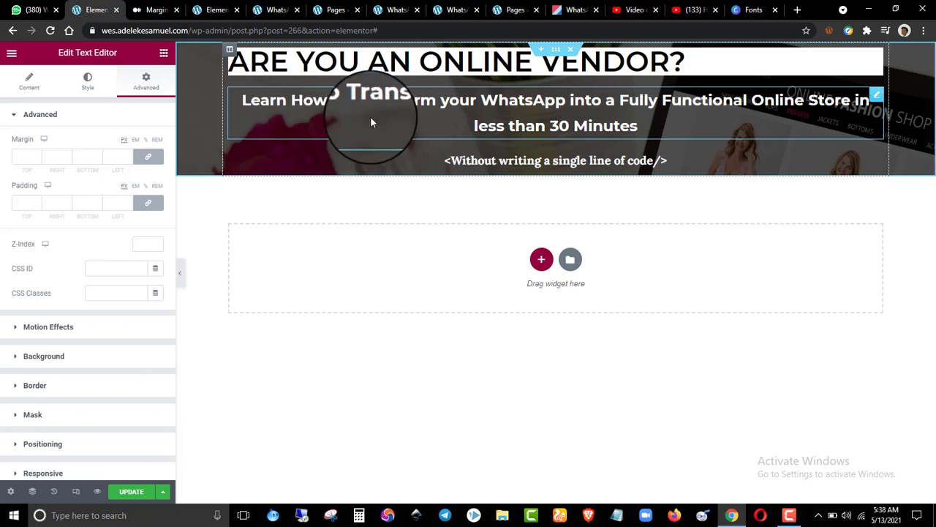
{"action": "left_click", "coordinate": [158, 9]}
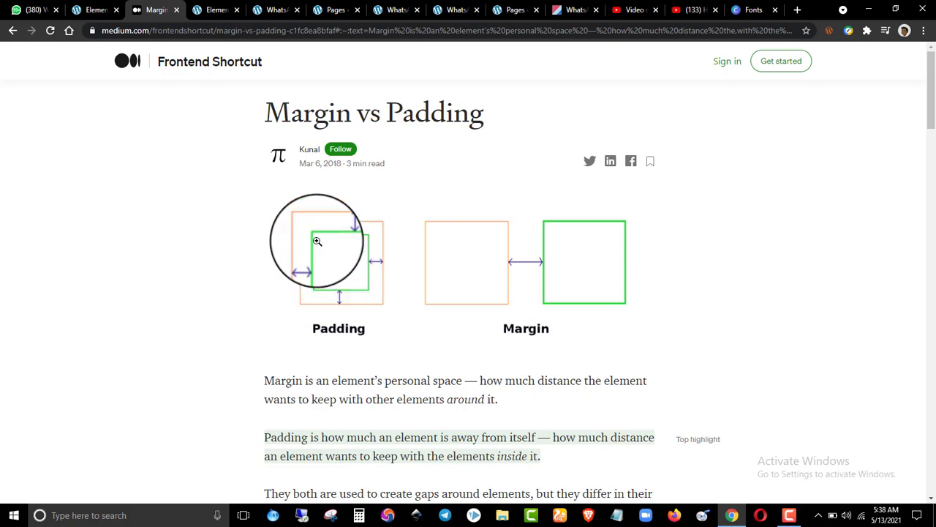
{"action": "left_click", "coordinate": [91, 10]}
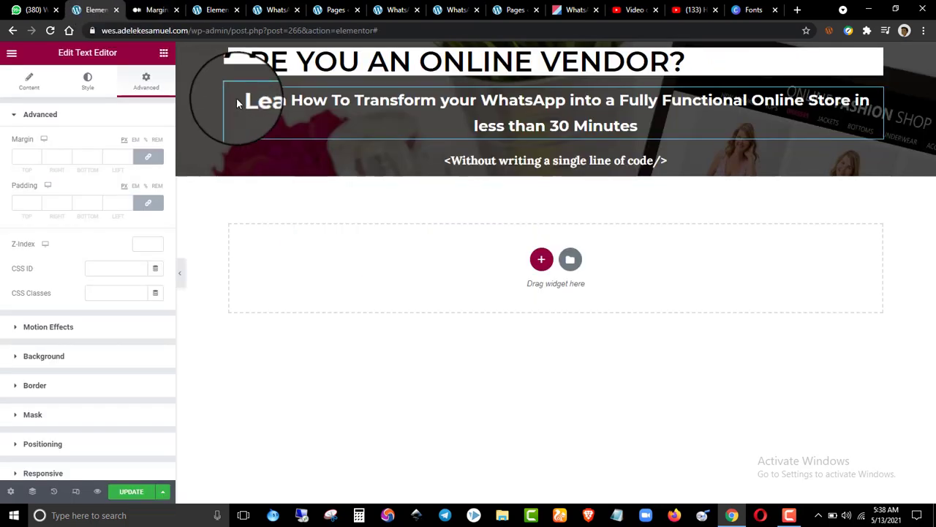
{"action": "left_click", "coordinate": [156, 5]}
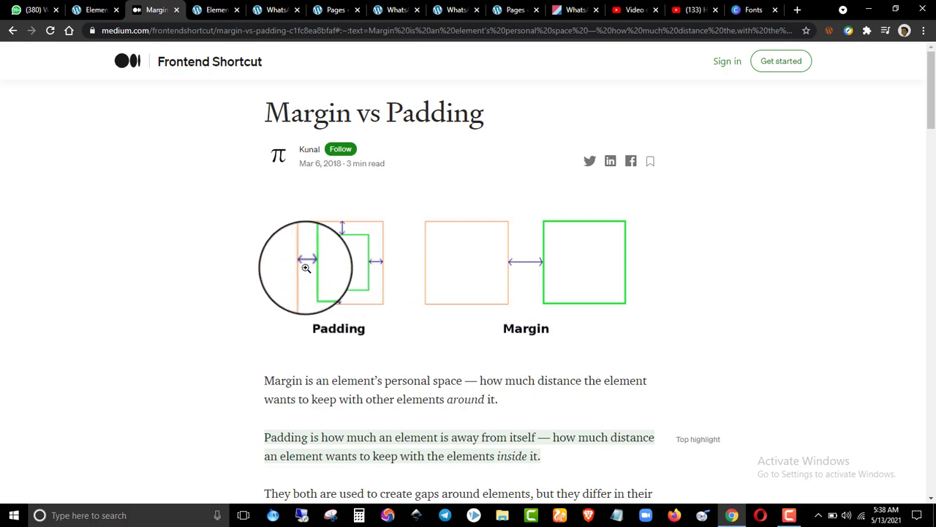
- Try a padding of 100 px on all sides of the "Learn How To Transform your WhatsApp" text, and undo it
{"action": "left_click", "coordinate": [96, 11]}
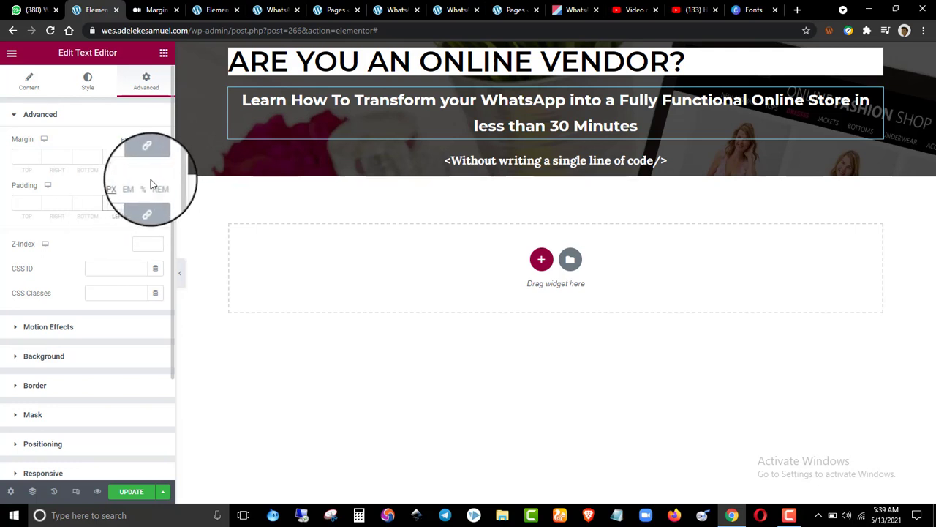
{"action": "type", "text": "10"}
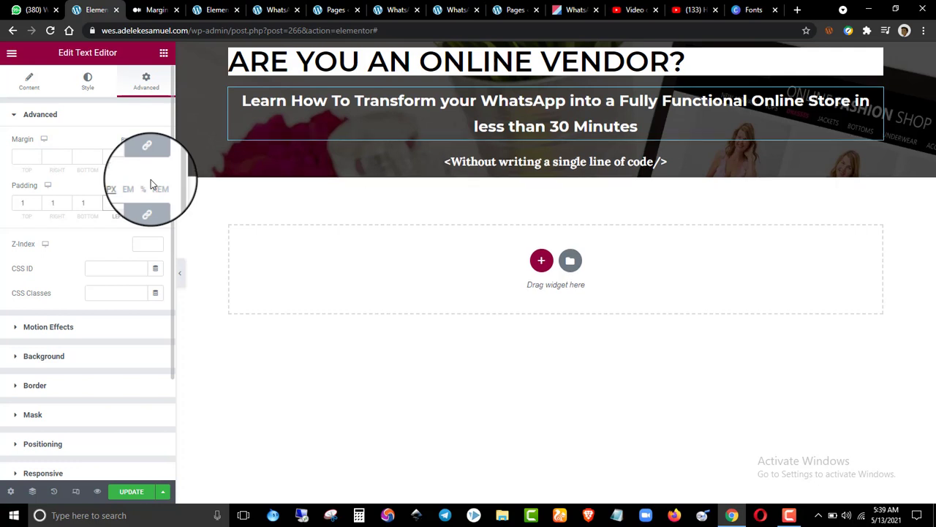
{"action": "key", "text": "BackSpace"}
{"action": "key", "text": "BackSpace"}
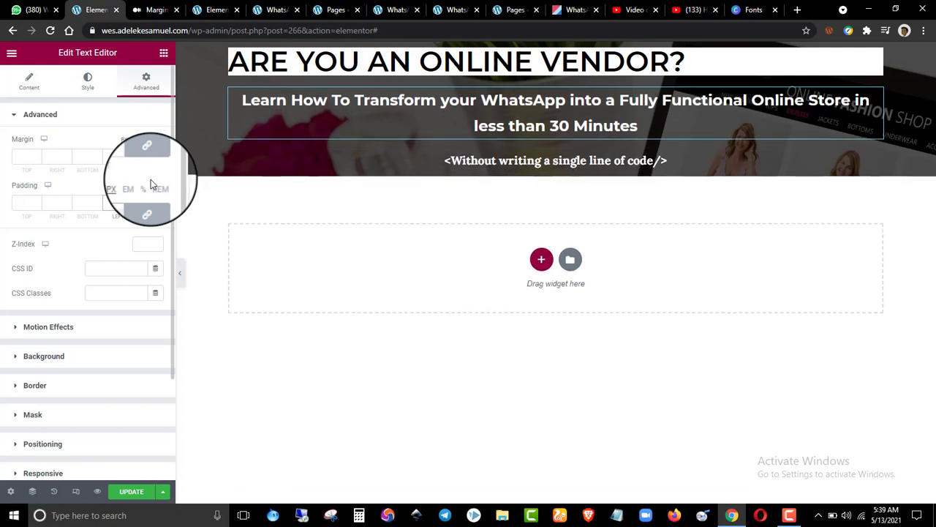
{"action": "type", "text": "100"}
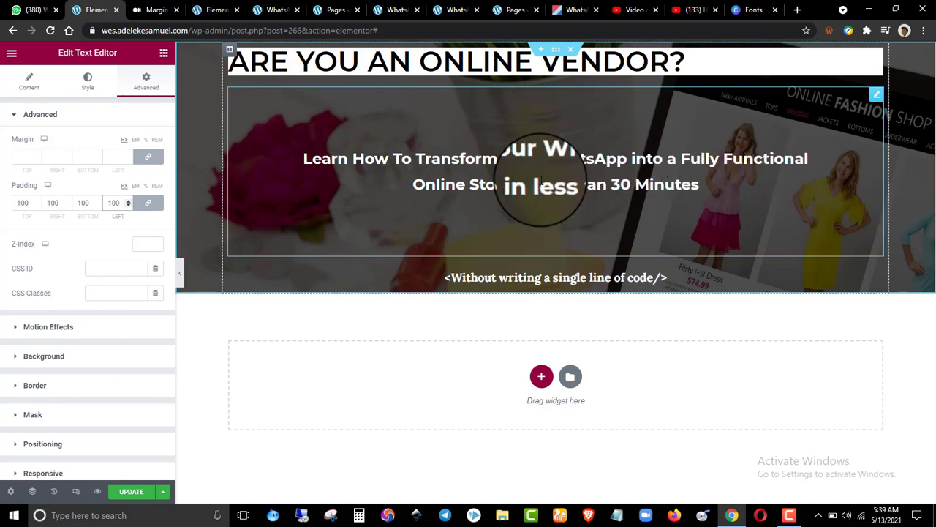
{"action": "key", "text": "ctrl+z"}
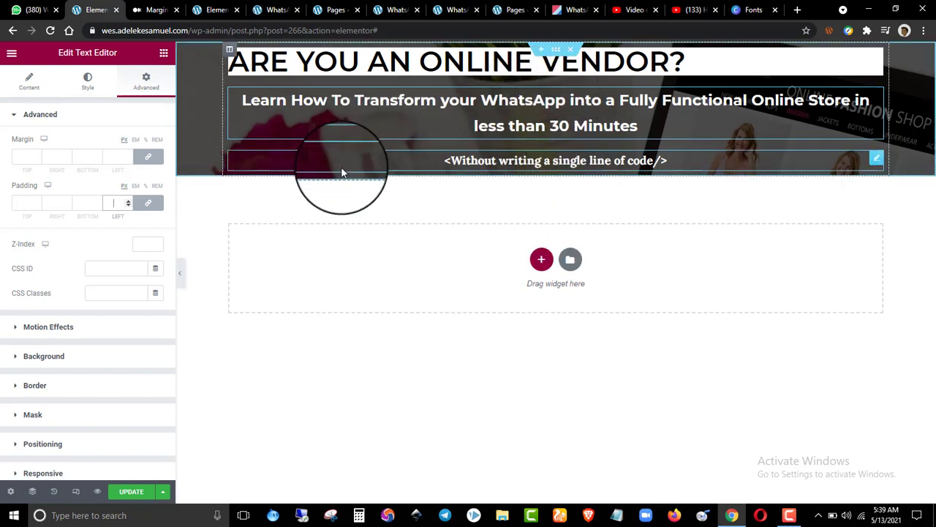
- Try top-only paddings of 100 px and 50 px on the "Learn How To Transform your WhatsApp" text with the sides unlinked, and reset to 0
{"action": "left_click", "coordinate": [106, 209]}
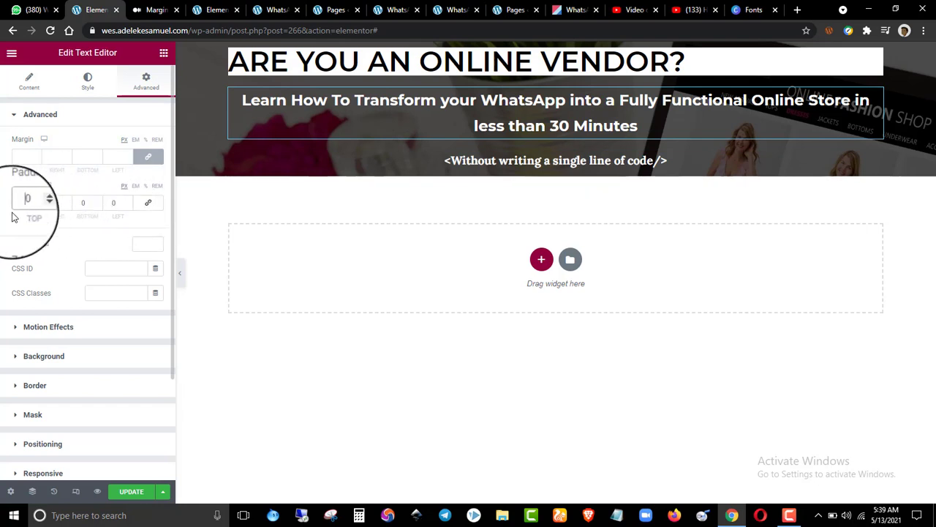
{"action": "type", "text": "100"}
{"action": "key", "text": "BackSpace"}
{"action": "key", "text": "BackSpace"}
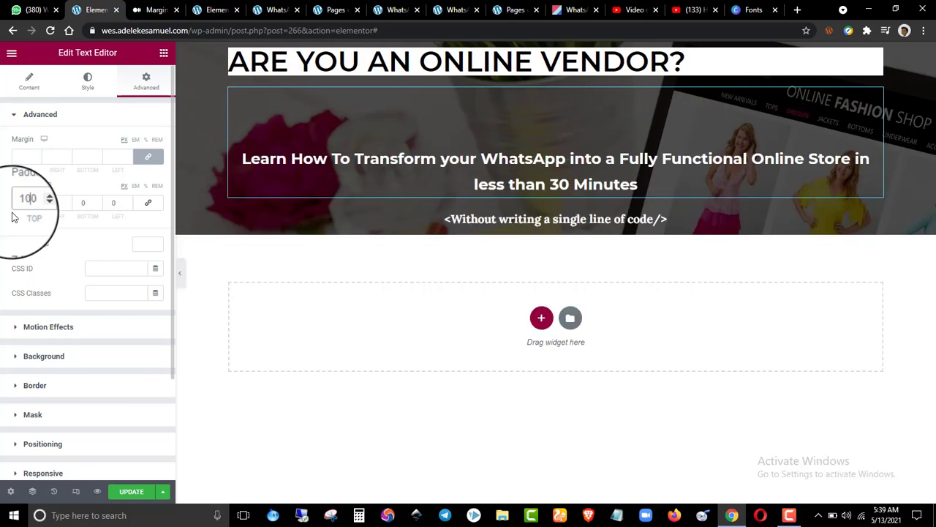
{"action": "key", "text": "BackSpace"}
{"action": "type", "text": "50"}
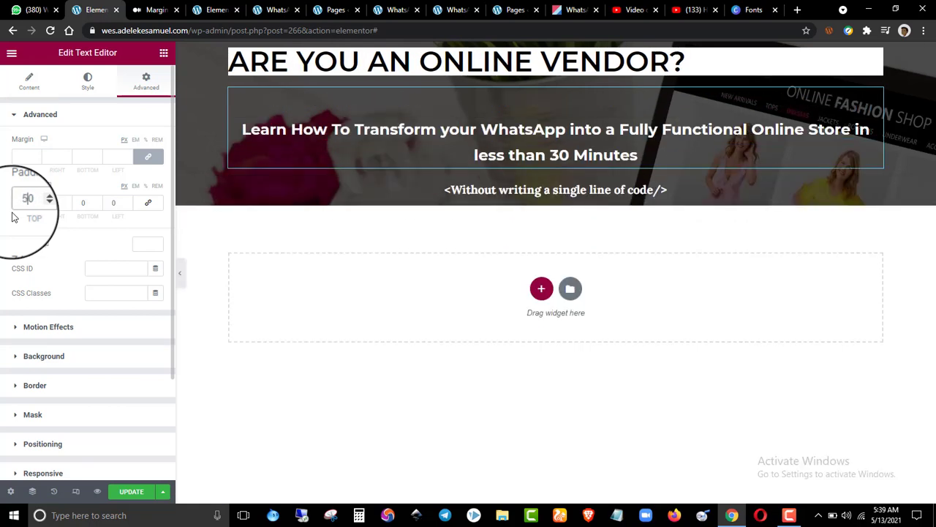
{"action": "key", "text": "BackSpace"}
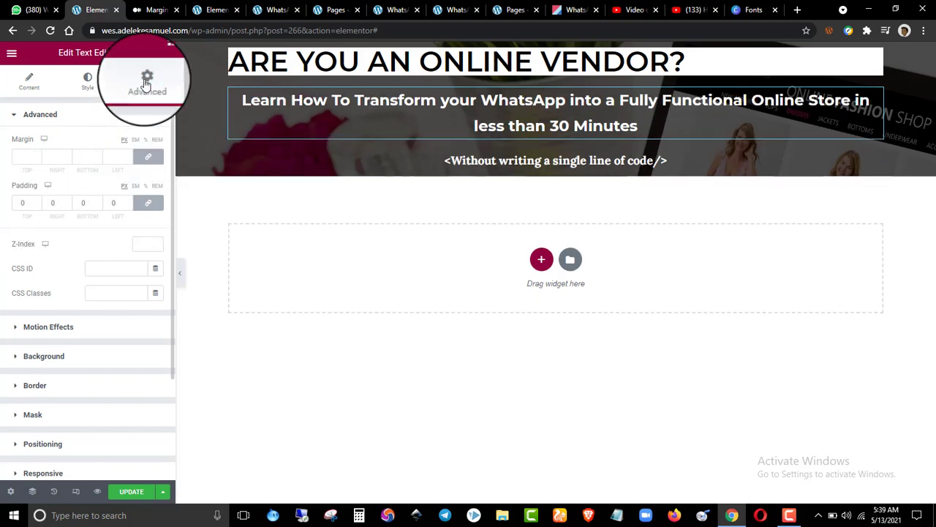
- Review the article's margin diagram and try bottom margins of 50 px and 1000 px on the "Learn How To Transform your WhatsApp" text, resetting to 0
{"action": "left_click", "coordinate": [155, 9]}
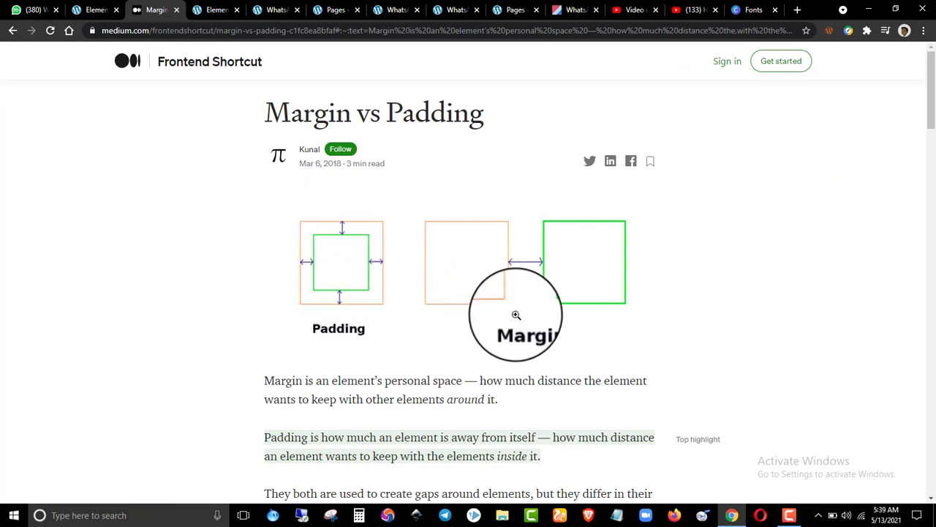
{"action": "left_click", "coordinate": [97, 8]}
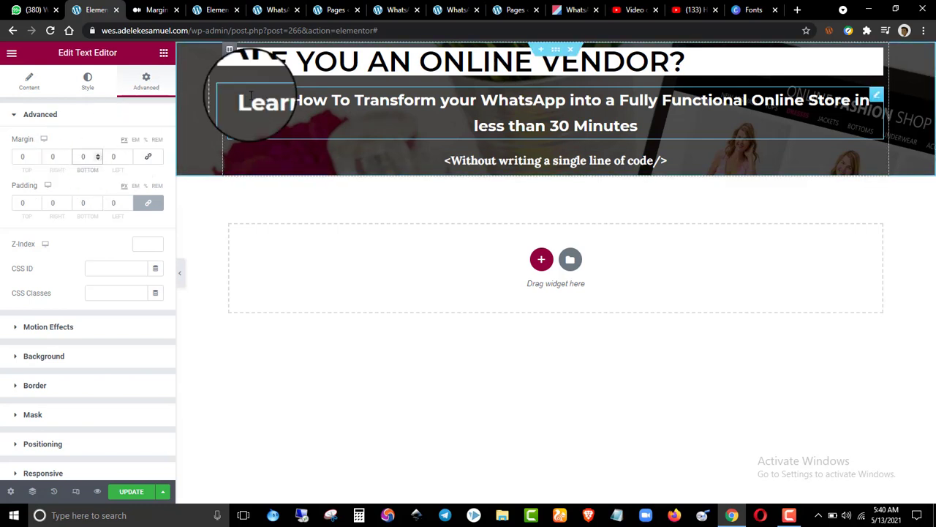
{"action": "type", "text": "50"}
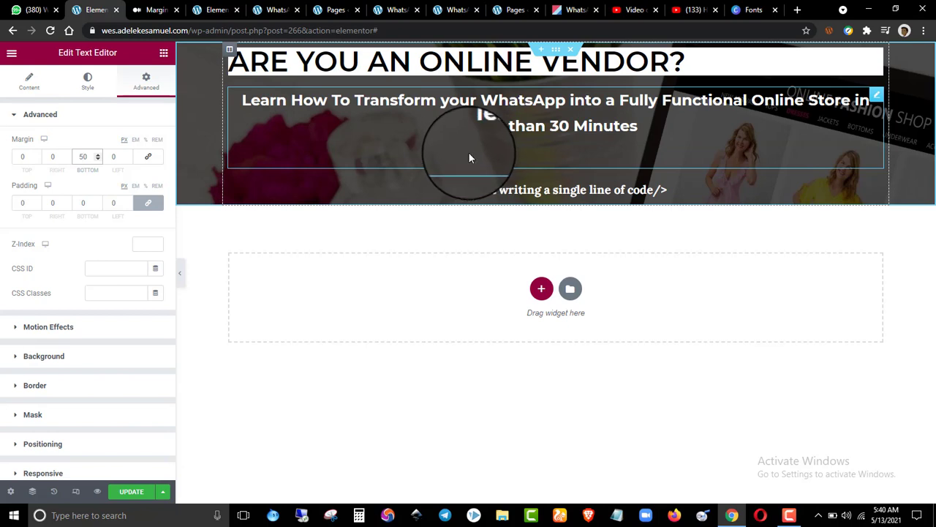
{"action": "key", "text": "BackSpace"}
{"action": "key", "text": "BackSpace"}
{"action": "type", "text": "1000"}
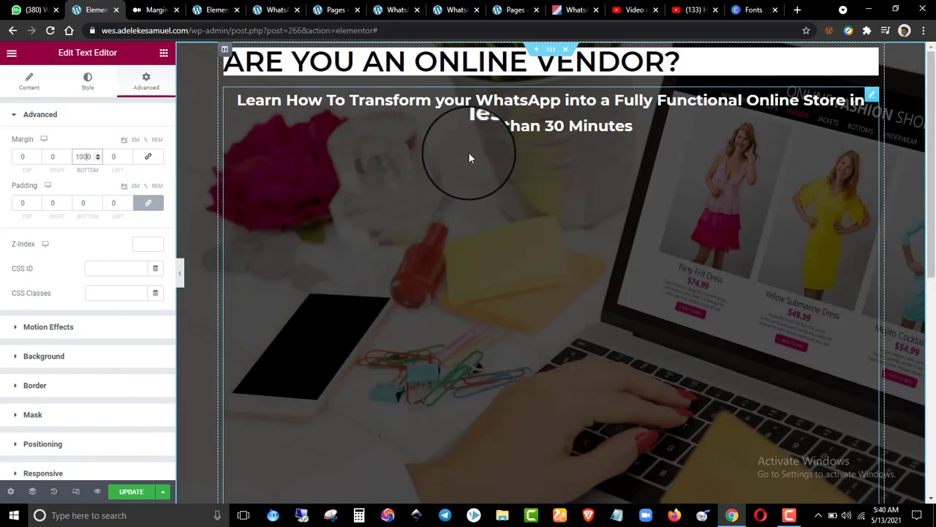
{"action": "key", "text": "BackSpace"}
{"action": "key", "text": "BackSpace"}
{"action": "key", "text": "BackSpace"}
{"action": "key", "text": "BackSpace"}
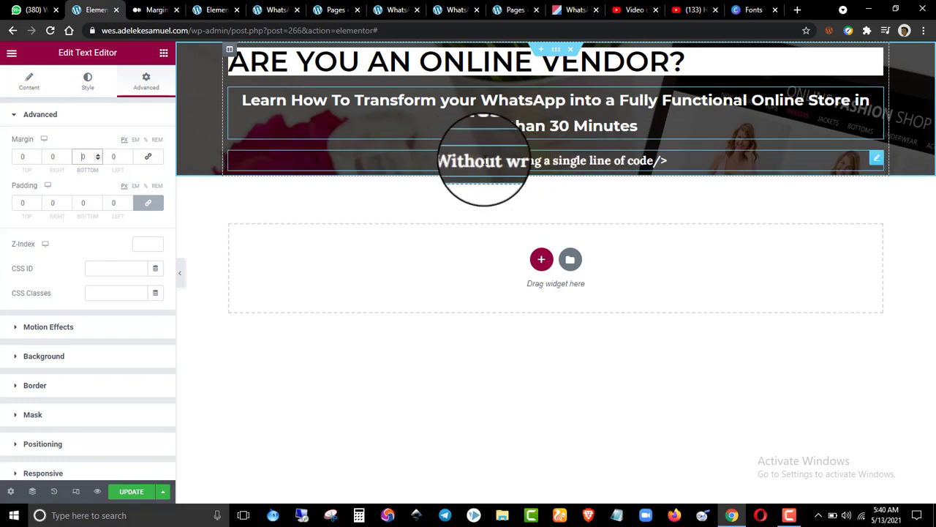
- Open the settings of the "<Without writing a single line of code/>" text
{"action": "left_click", "coordinate": [487, 161]}
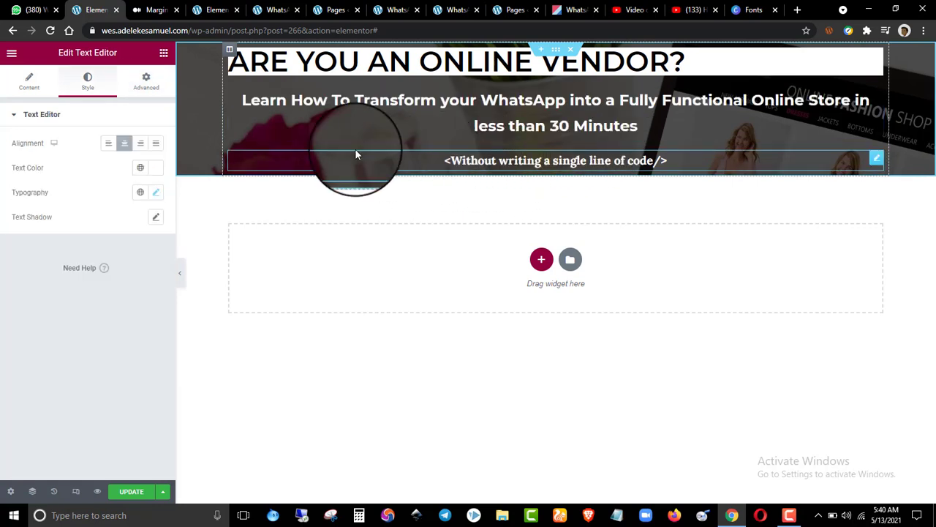
- Unlink the margins of the "Without writing a single line of code" text, try a 20 px top margin and reset it to 0
{"action": "left_click", "coordinate": [145, 82]}
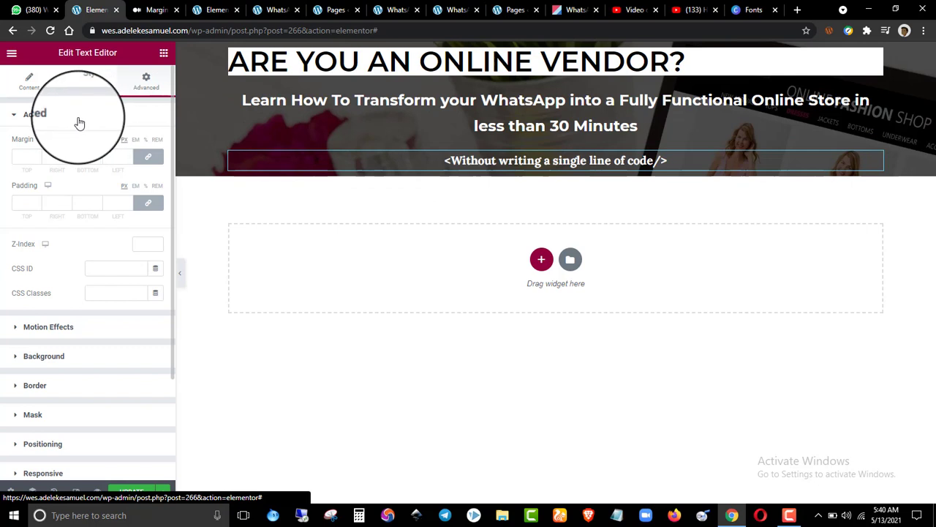
{"action": "left_click", "coordinate": [147, 160]}
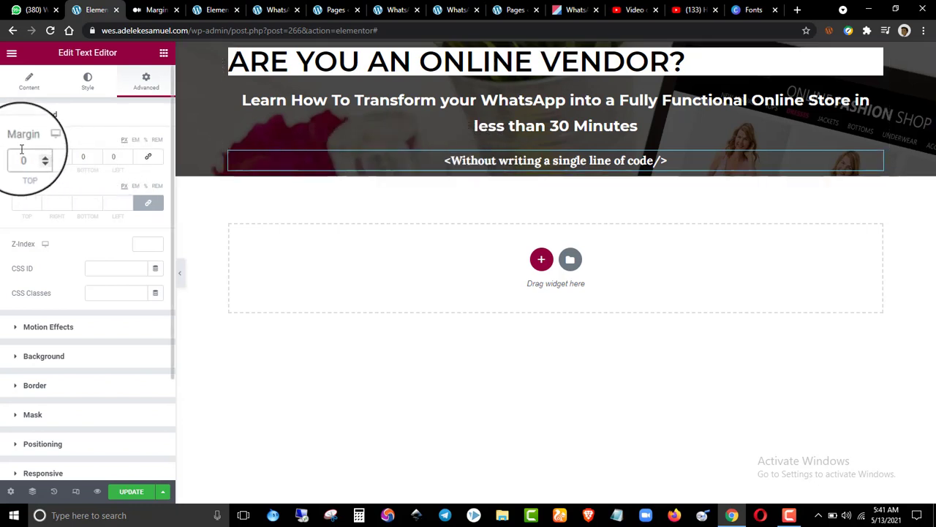
{"action": "type", "text": "20"}
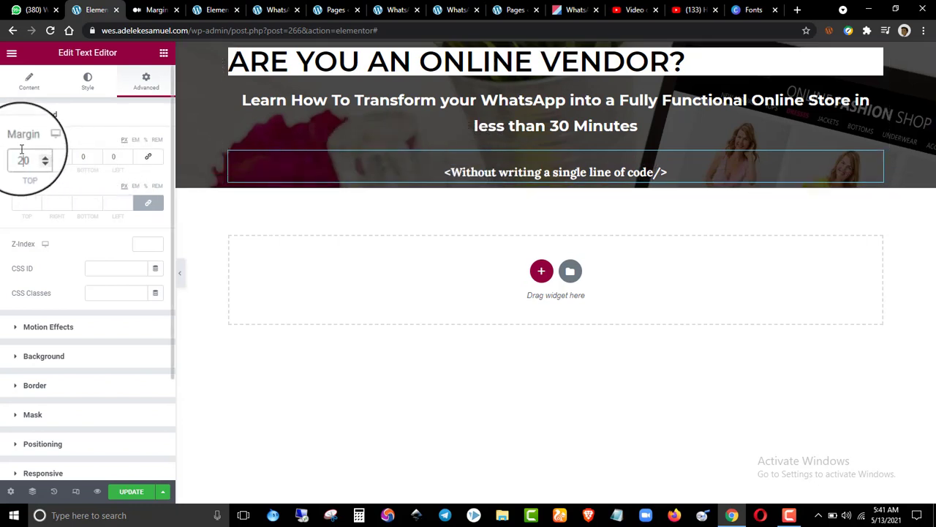
{"action": "type", "text": "0"}
- Reorder the Margin vs Padding article's browser tab to follow the WordPress tabs, and check the vendor heading in the reference page's editor
{"action": "left_click", "coordinate": [157, 6]}
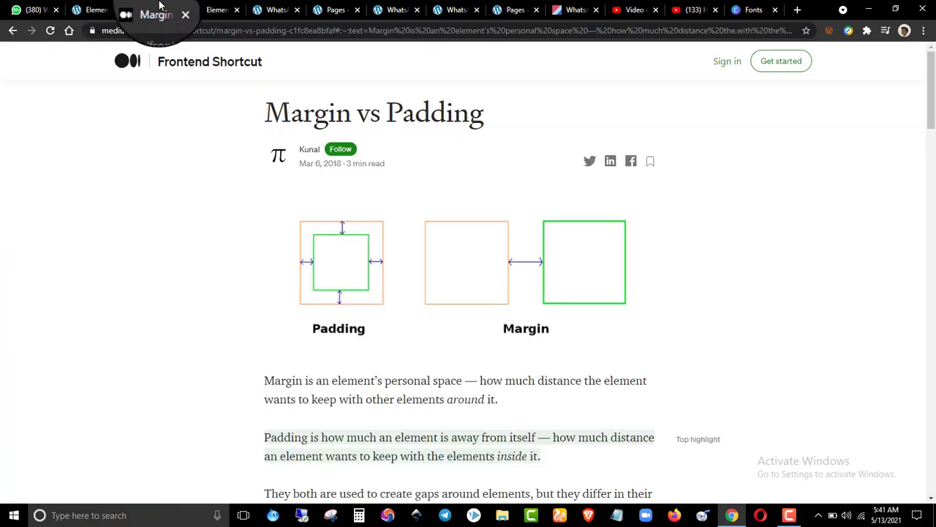
{"action": "left_click_drag", "start_coordinate": [163, 6], "coordinate": [523, 6]}
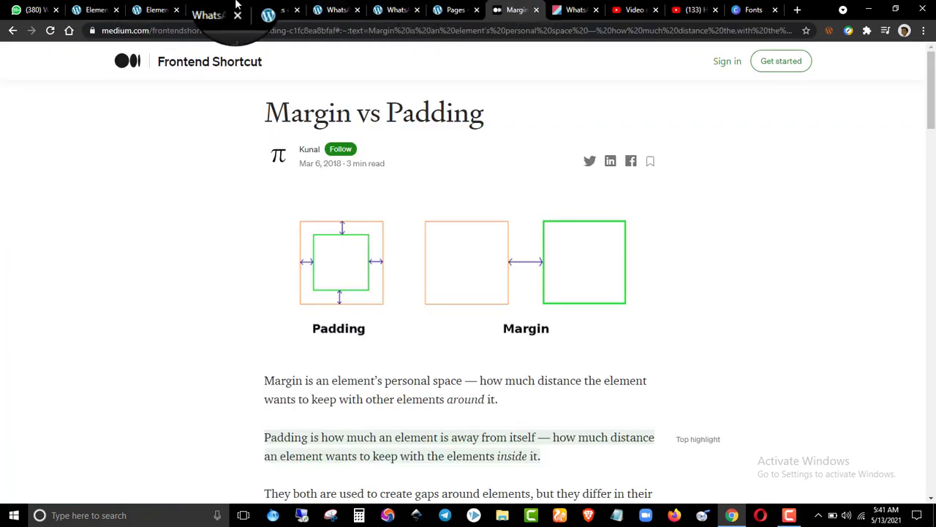
{"action": "left_click", "coordinate": [89, 10]}
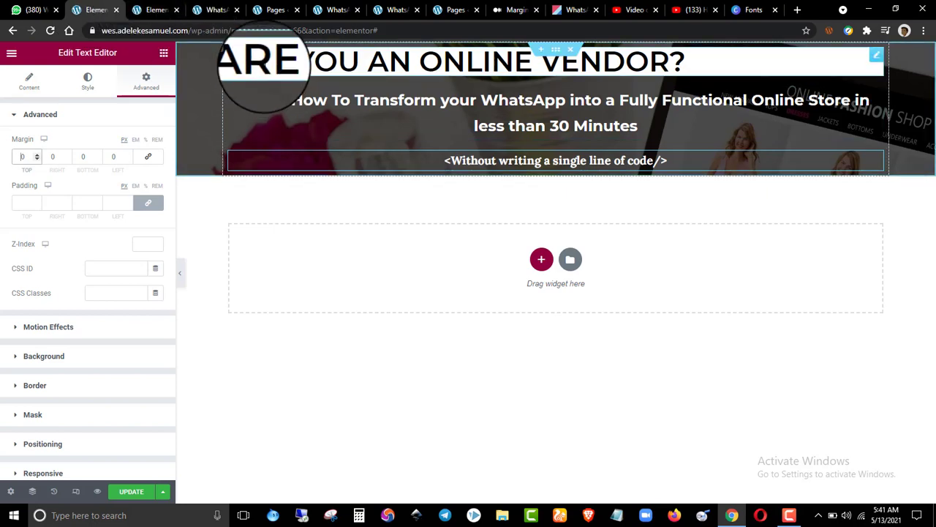
{"action": "left_click", "coordinate": [155, 9]}
{"action": "left_click", "coordinate": [89, 9]}
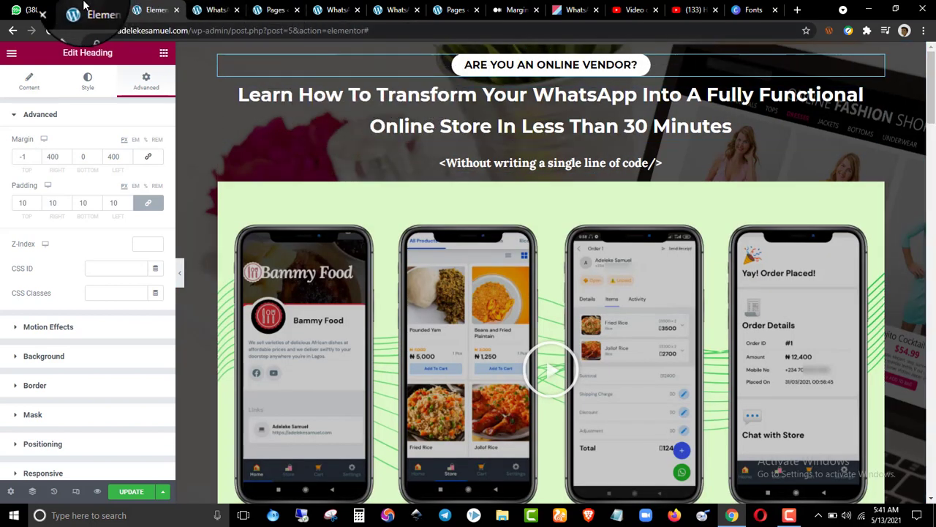
{"action": "left_click", "coordinate": [88, 82]}
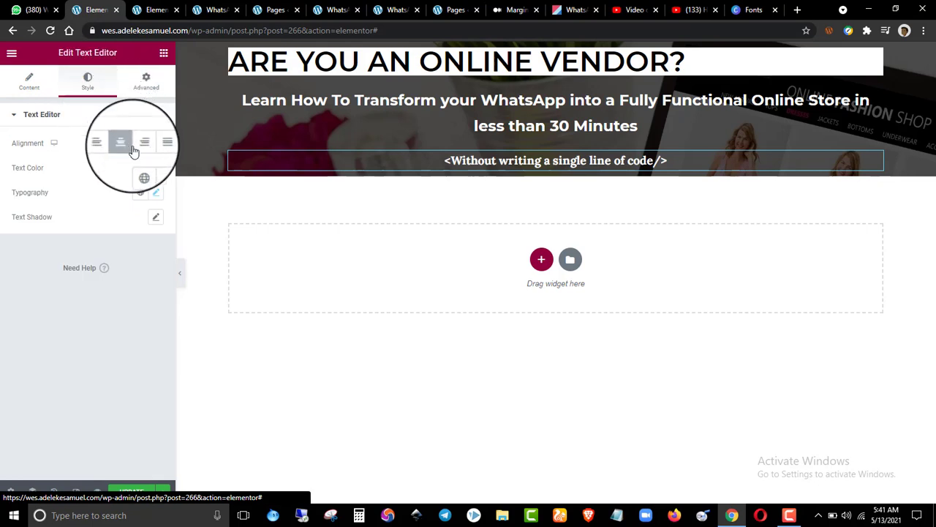
{"action": "left_click", "coordinate": [155, 192]}
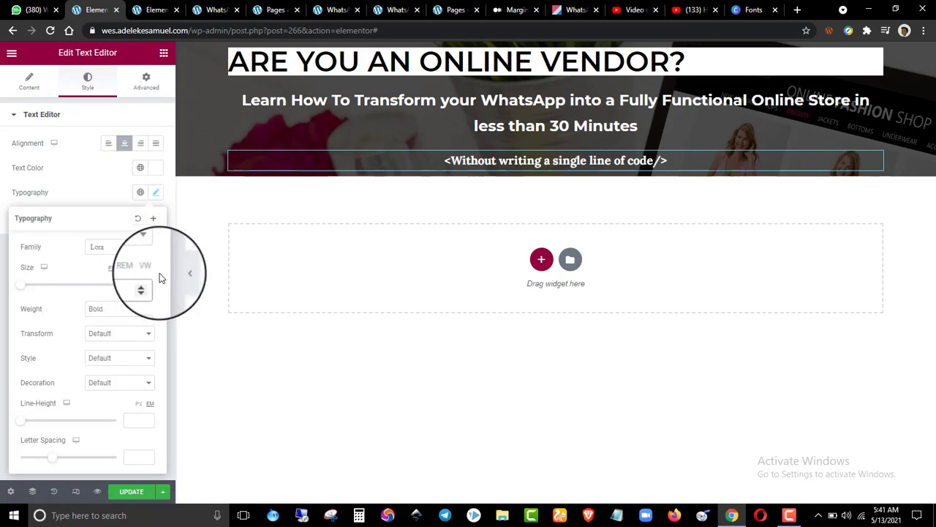
{"action": "key", "text": "BackSpace"}
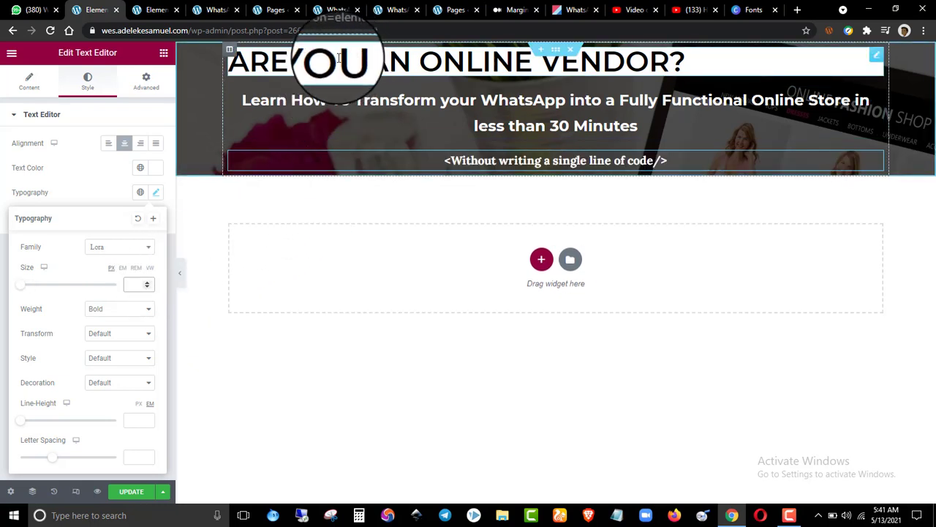
- Set the font size of the "ARE YOU AN ONLINE VENDOR?" heading to 20 px
{"action": "right_click", "coordinate": [878, 57]}
{"action": "left_click", "coordinate": [876, 64]}
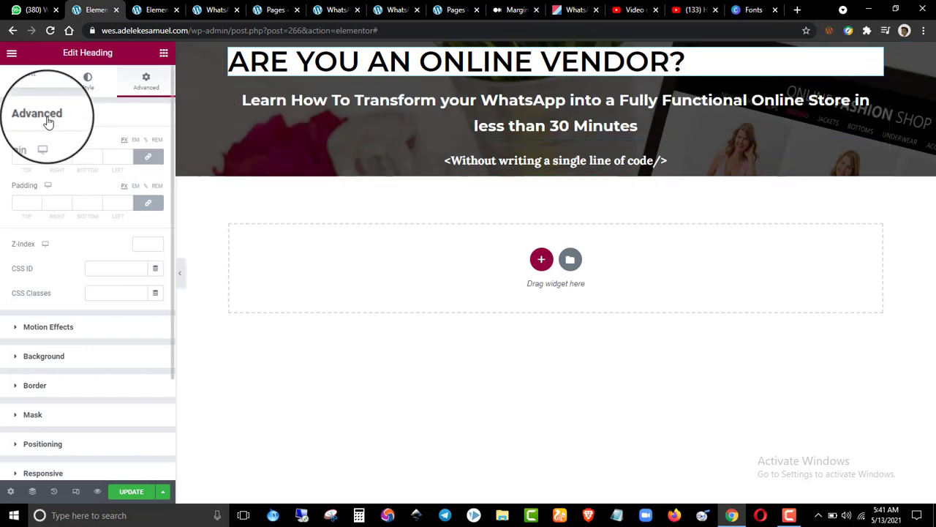
{"action": "left_click", "coordinate": [88, 82]}
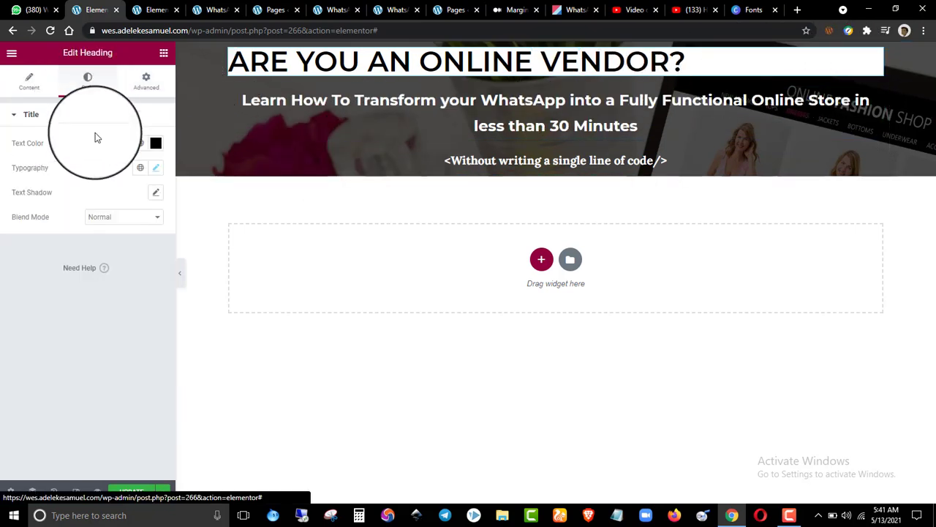
{"action": "left_click", "coordinate": [155, 173]}
{"action": "left_click", "coordinate": [138, 258]}
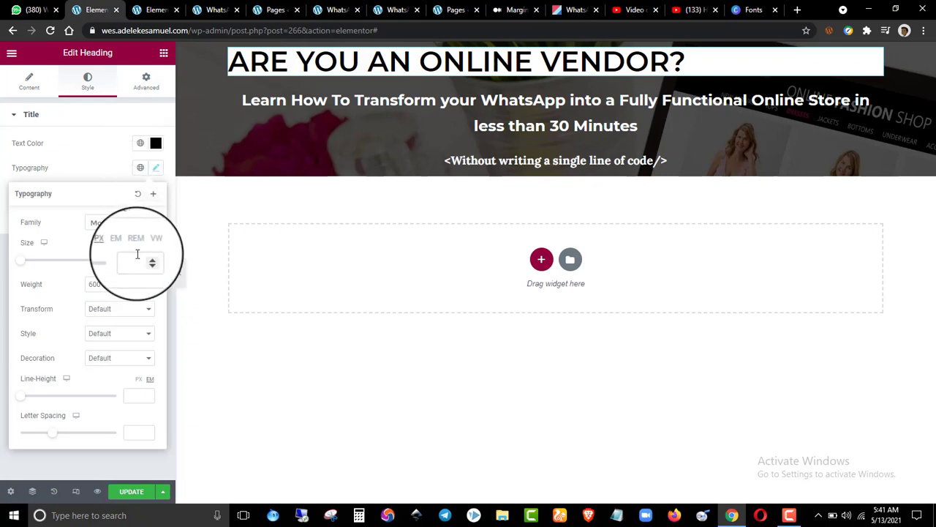
{"action": "type", "text": "20"}
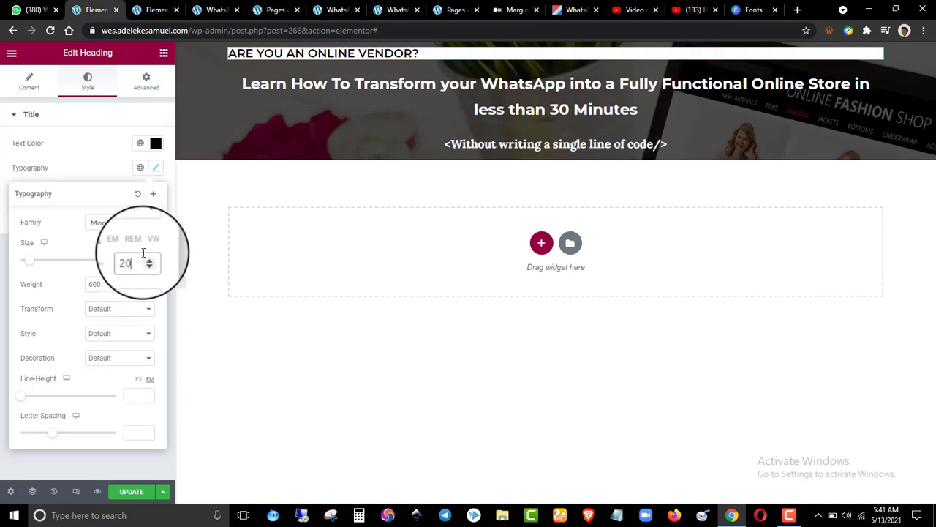
{"action": "key", "text": "BackSpace"}
{"action": "key", "text": "BackSpace"}
{"action": "type", "text": "30"}
{"action": "key", "text": "BackSpace"}
{"action": "key", "text": "BackSpace"}
{"action": "type", "text": "20"}
{"action": "left_click", "coordinate": [80, 159]}
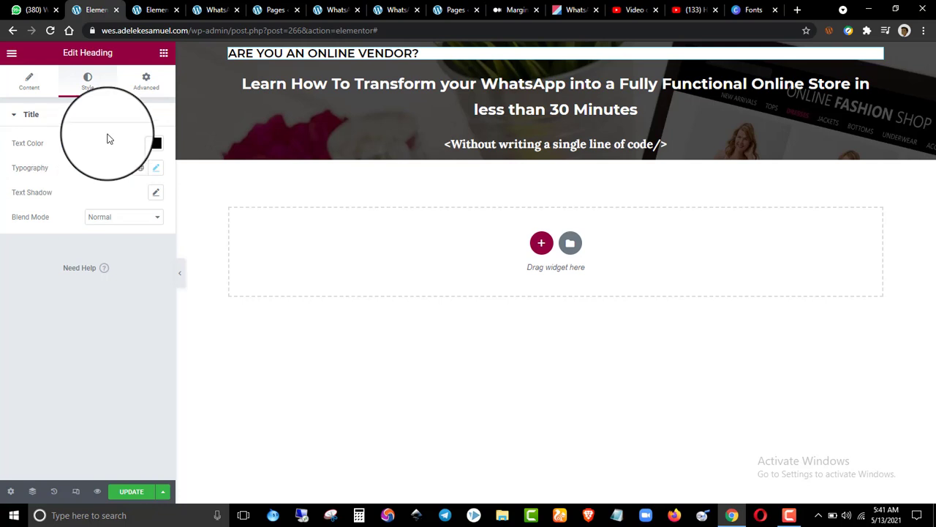
- Give the "ARE YOU AN ONLINE VENDOR?" heading a padding of 10 px on all four sides
{"action": "left_click", "coordinate": [146, 79]}
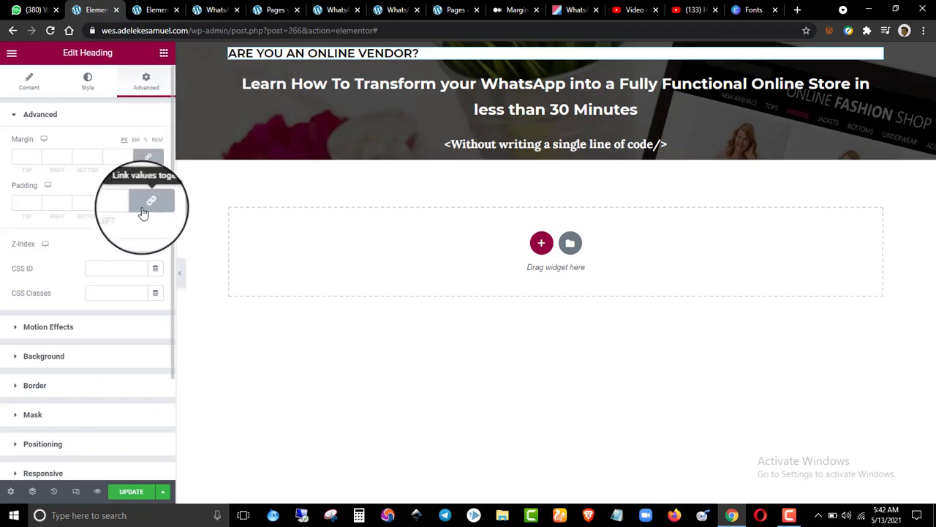
{"action": "left_click", "coordinate": [111, 203]}
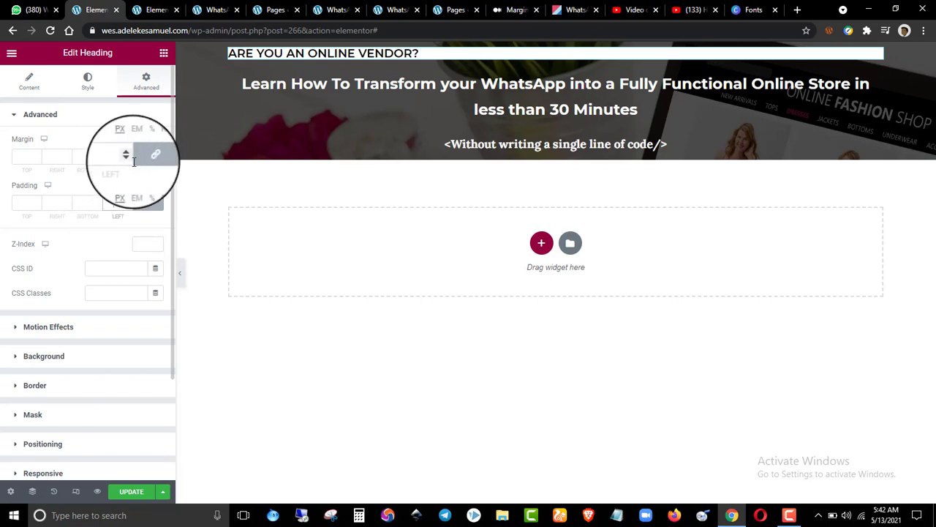
{"action": "type", "text": "10"}
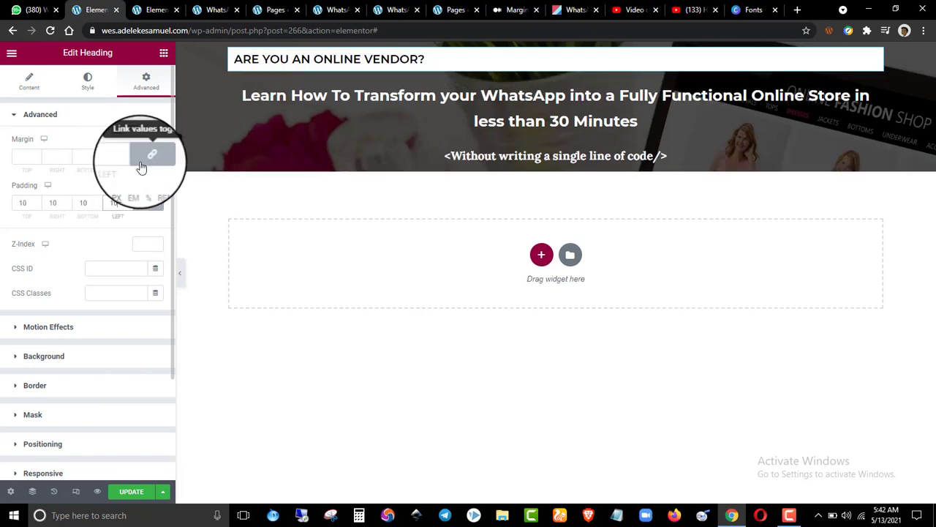
{"action": "key", "text": "ctrl+z"}
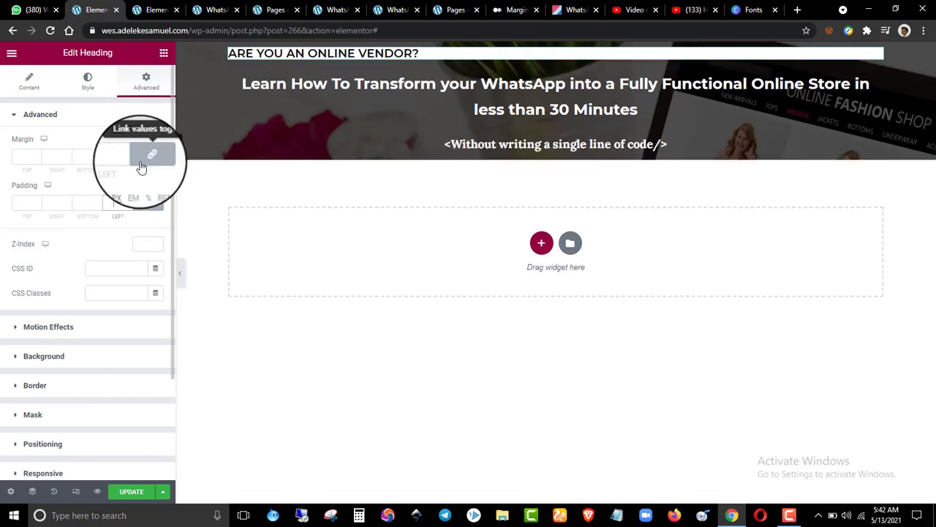
{"action": "key", "text": "ctrl+shift+z"}
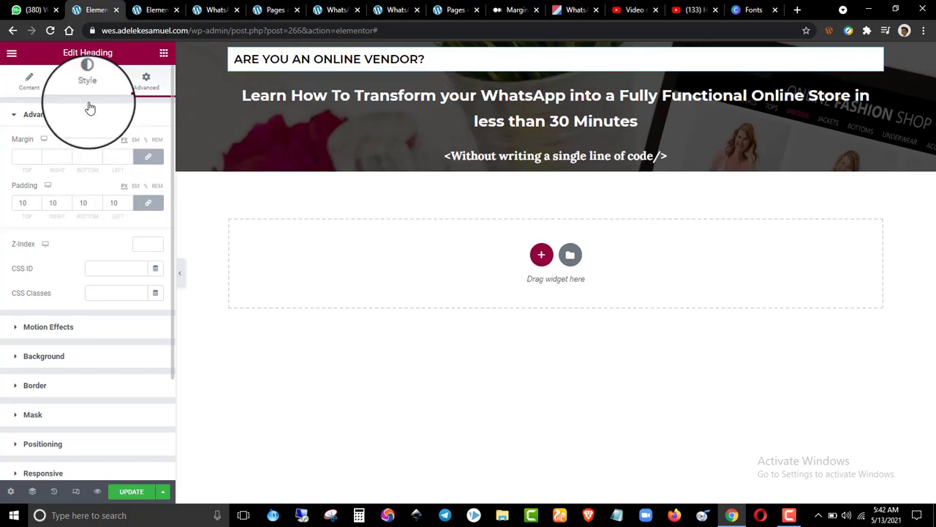
- Compare the vendor heading and its typography settings with the same heading on the finished reference page
{"action": "left_click", "coordinate": [112, 117]}
{"action": "left_click", "coordinate": [154, 10]}
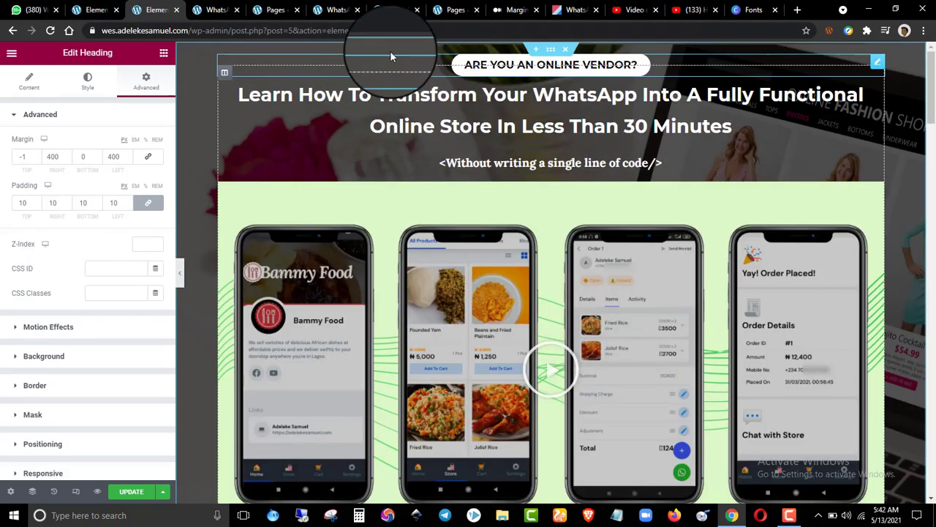
{"action": "left_click", "coordinate": [69, 9]}
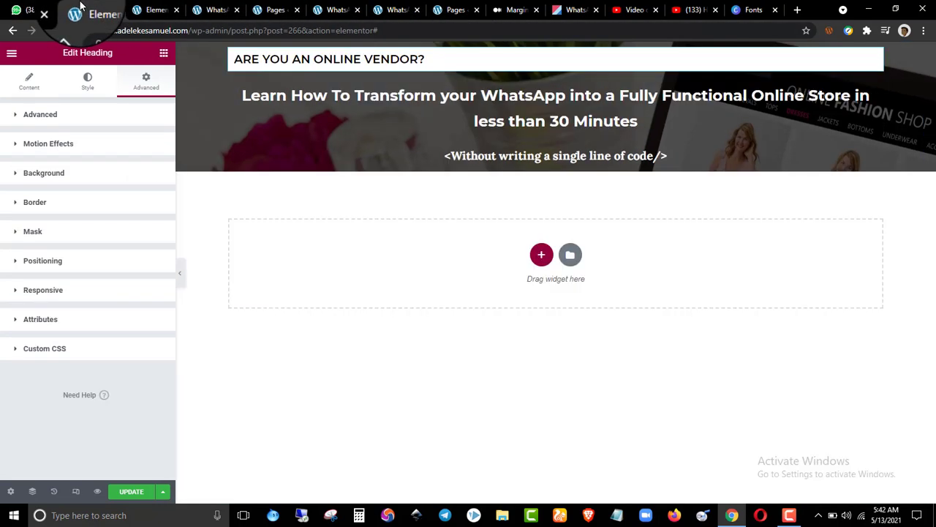
{"action": "left_click", "coordinate": [88, 80]}
{"action": "left_click", "coordinate": [156, 168]}
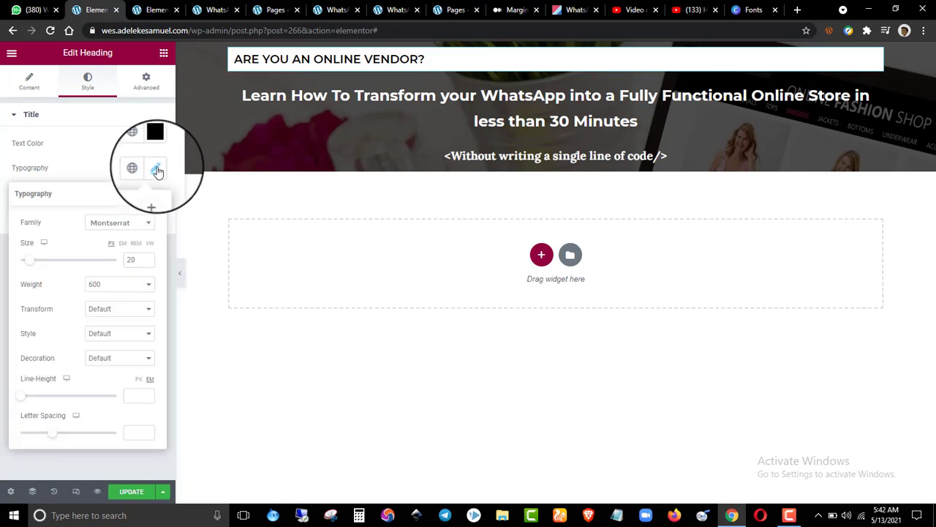
{"action": "left_click", "coordinate": [105, 168]}
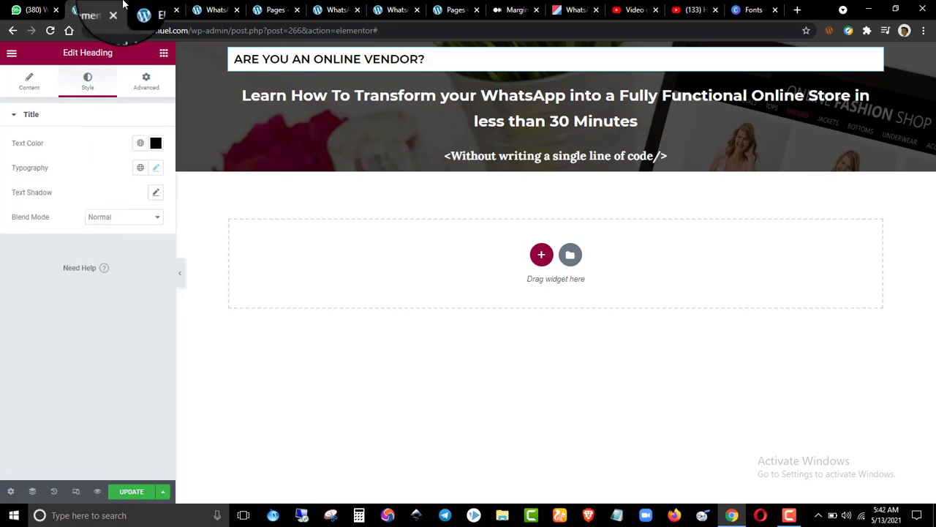
{"action": "left_click", "coordinate": [156, 9]}
{"action": "scroll", "coordinate": [550, 272], "scroll_direction": "down", "scroll_amount": 7}
{"action": "scroll", "coordinate": [585, 171], "scroll_direction": "up", "scroll_amount": 7}
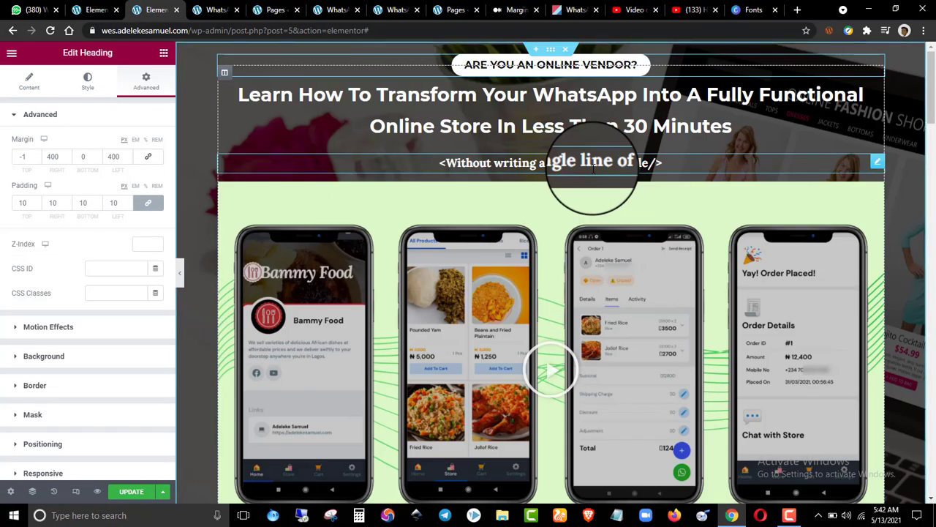
{"action": "scroll", "coordinate": [415, 127], "scroll_direction": "down", "scroll_amount": 7}
{"action": "scroll", "coordinate": [425, 188], "scroll_direction": "up", "scroll_amount": 7}
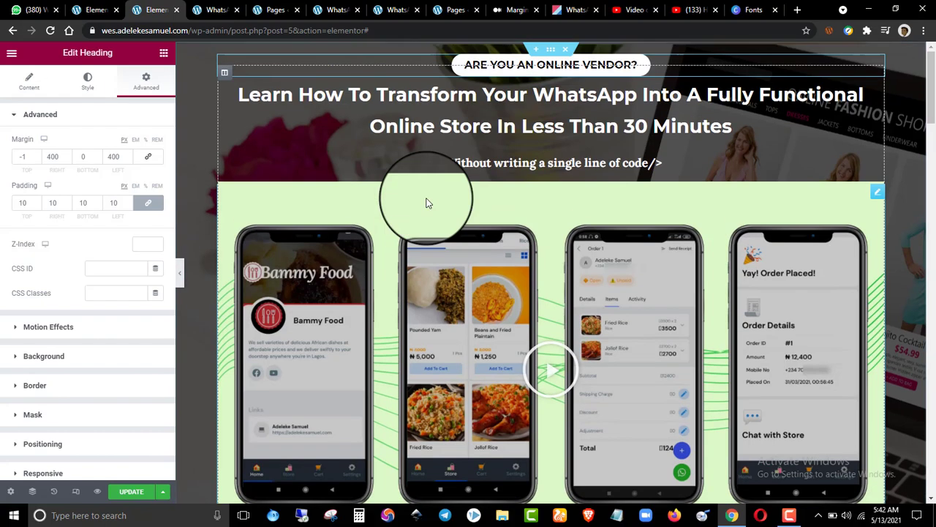
{"action": "left_click", "coordinate": [95, 10]}
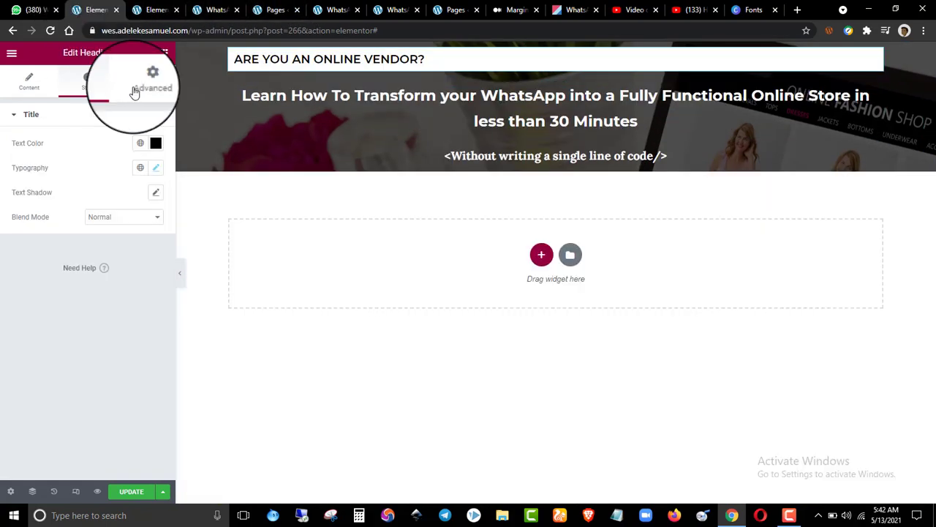
- Examine the Transform and Decoration options in the vendor heading's typography settings
{"action": "left_click", "coordinate": [157, 169]}
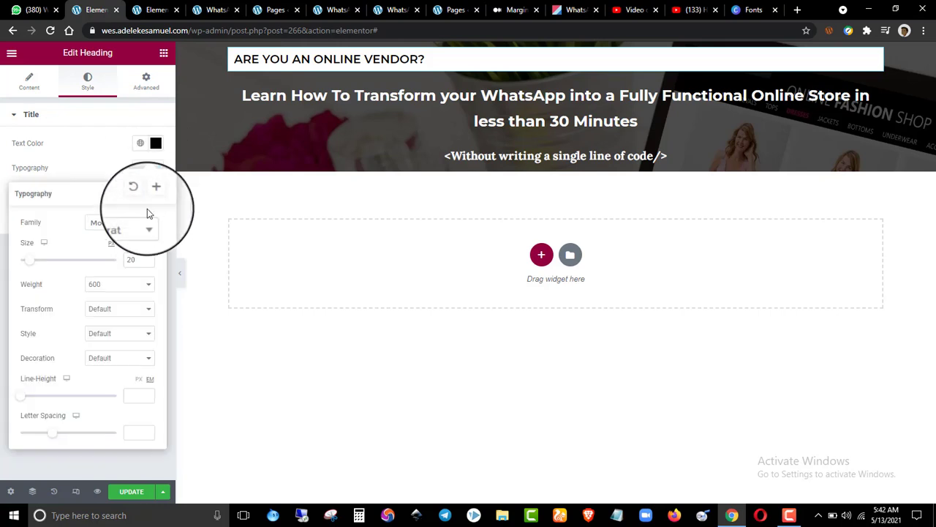
{"action": "left_click", "coordinate": [104, 311]}
{"action": "left_click", "coordinate": [102, 329]}
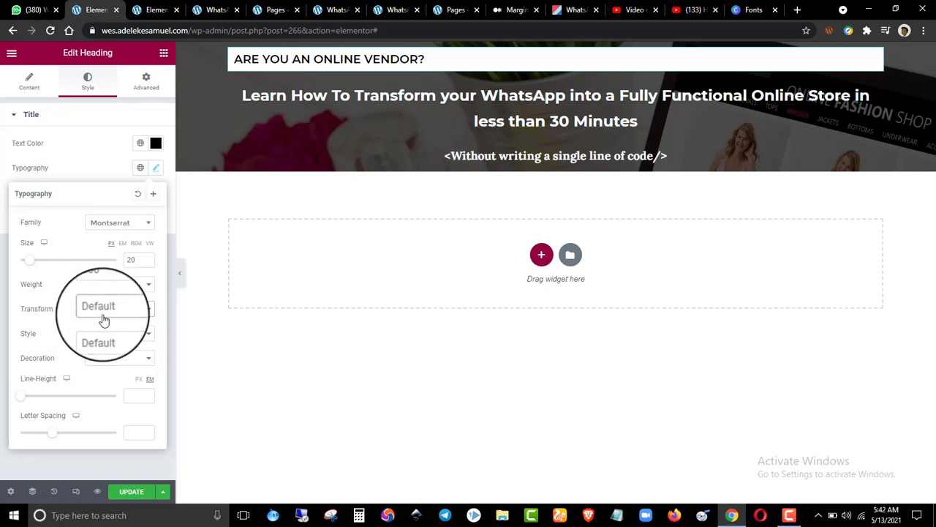
{"action": "left_click", "coordinate": [111, 360]}
{"action": "left_click", "coordinate": [102, 377]}
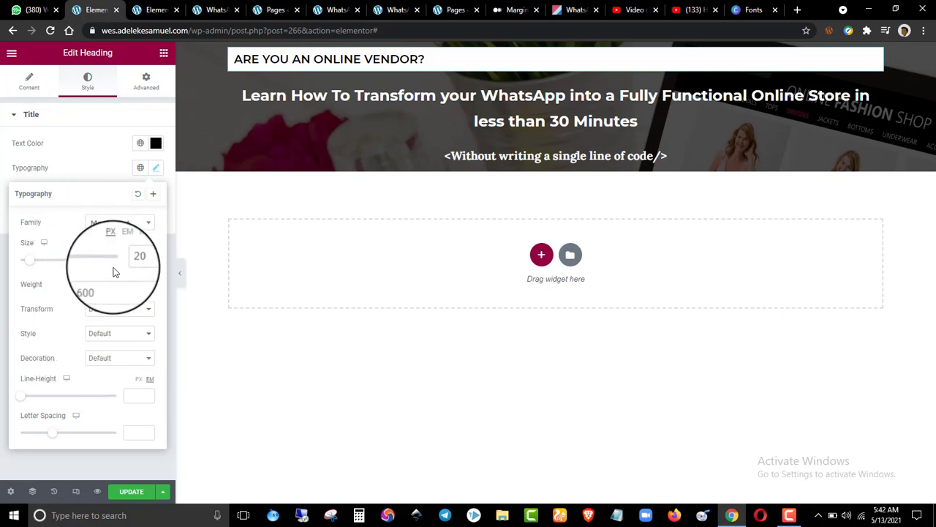
{"action": "left_click", "coordinate": [95, 173]}
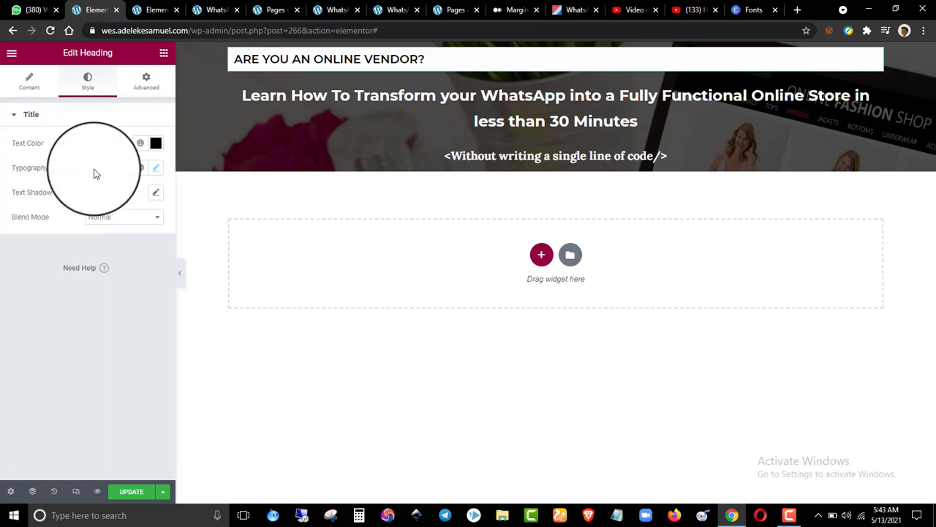
- Centre the "ARE YOU AN ONLINE VENDOR?" heading and set its left and right margins to 400 px
{"action": "left_click", "coordinate": [29, 82]}
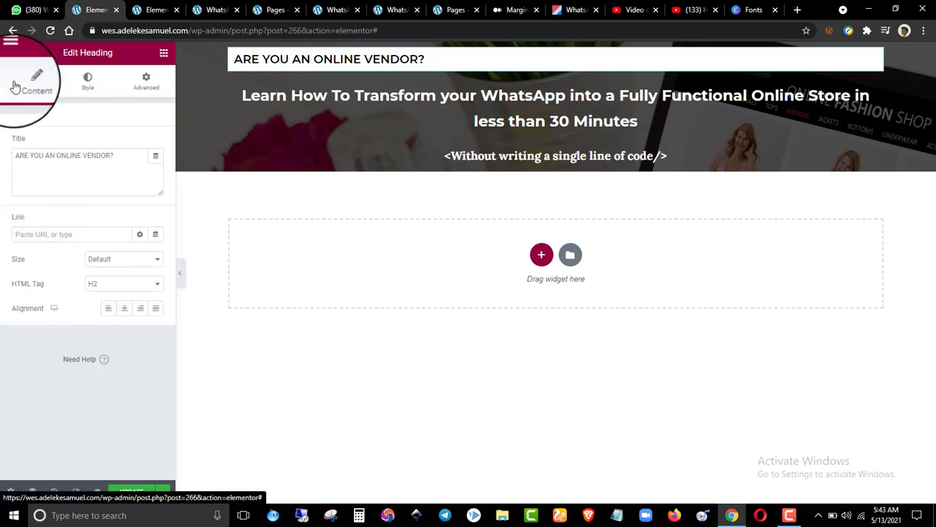
{"action": "left_click", "coordinate": [124, 310]}
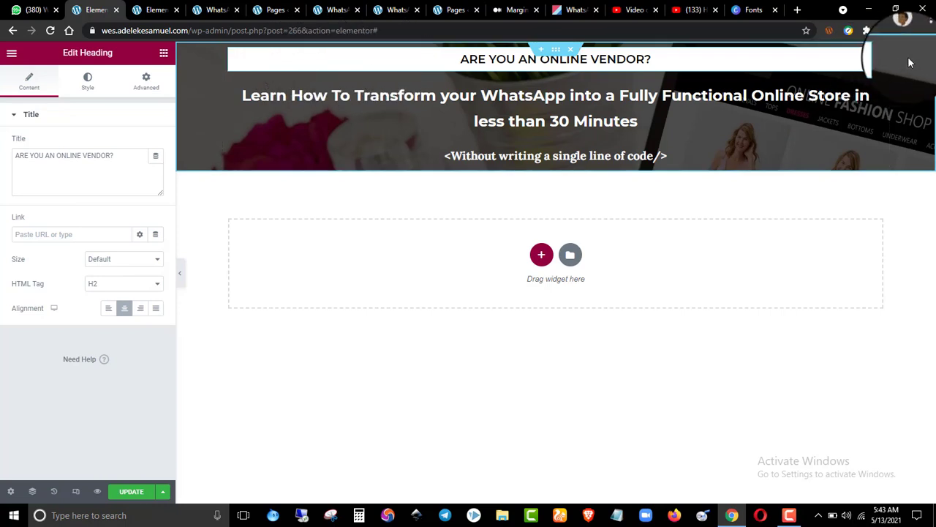
{"action": "left_click", "coordinate": [147, 90]}
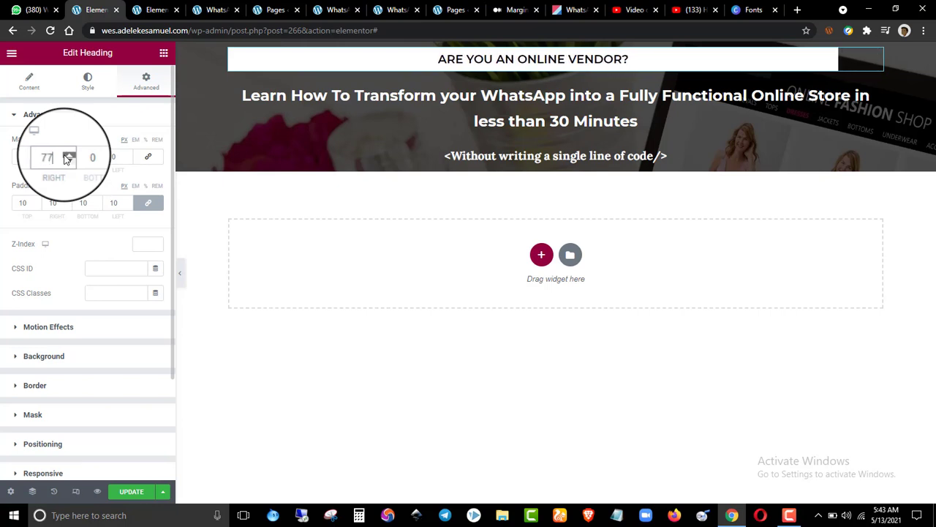
{"action": "left_click", "coordinate": [68, 155]}
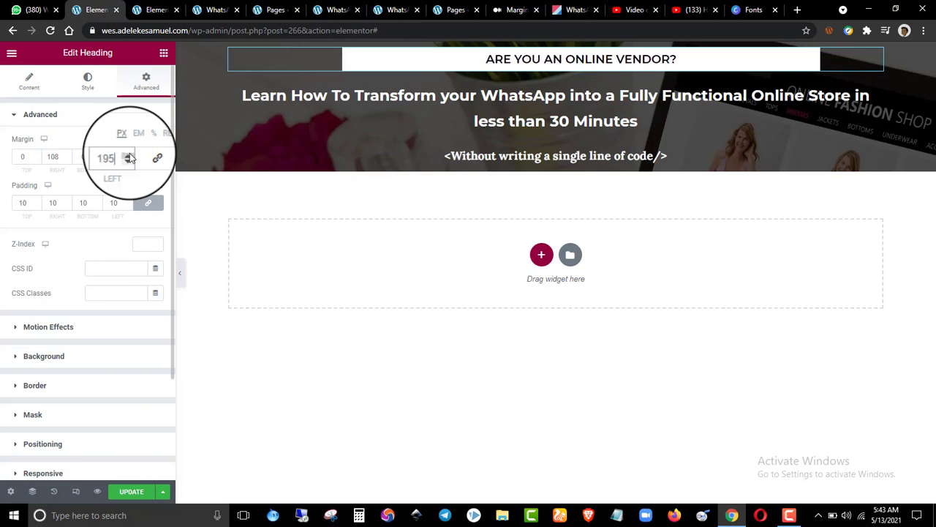
{"action": "type", "text": "400"}
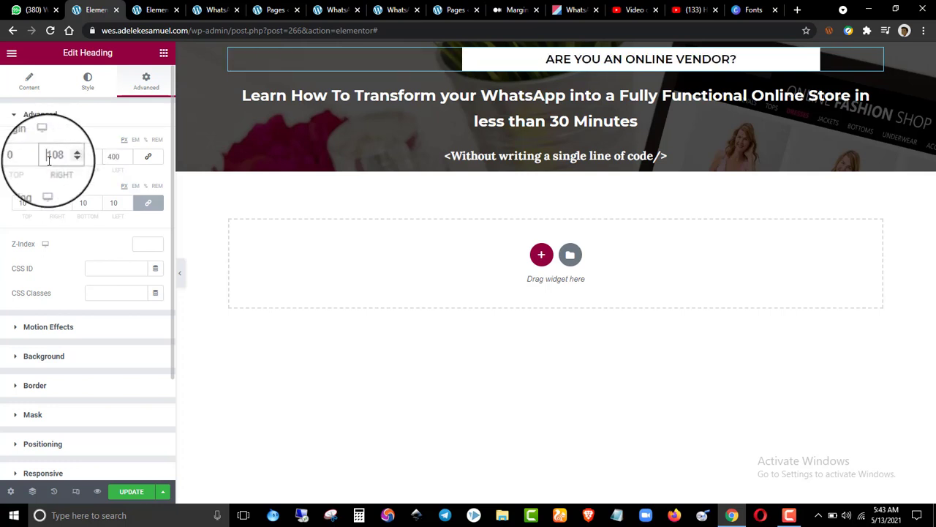
{"action": "type", "text": "400"}
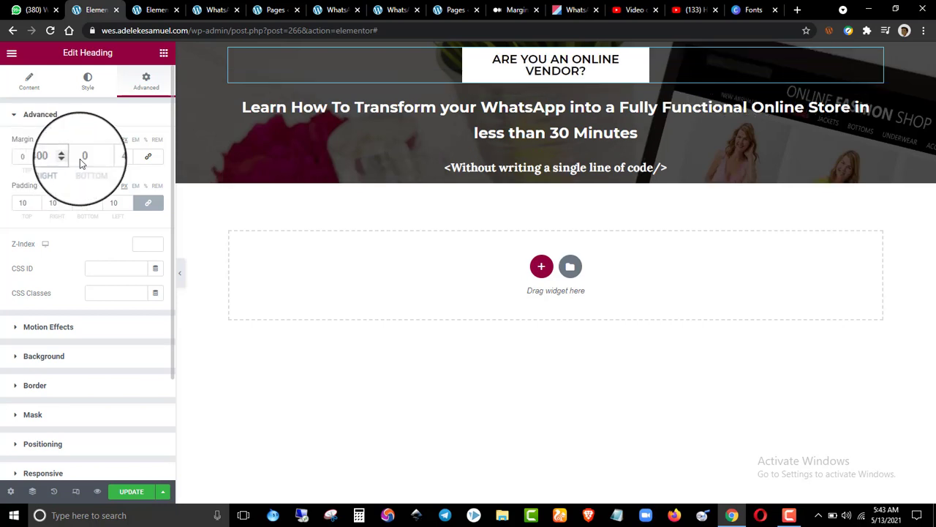
{"action": "left_click_drag", "start_coordinate": [155, 9], "coordinate": [97, 9]}
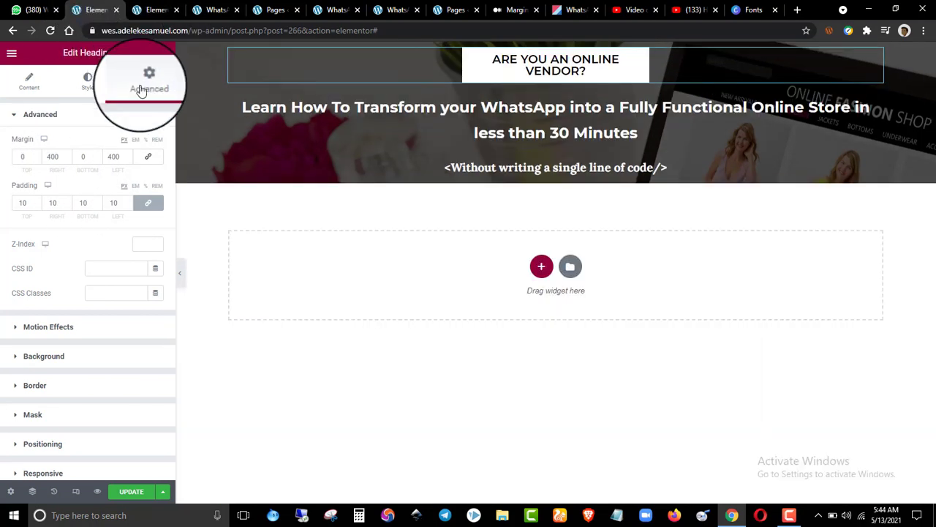
- Reduce the font size of the "ARE YOU AN ONLINE VENDOR?" heading to 18 px
{"action": "left_click", "coordinate": [89, 114]}
{"action": "left_click", "coordinate": [88, 79]}
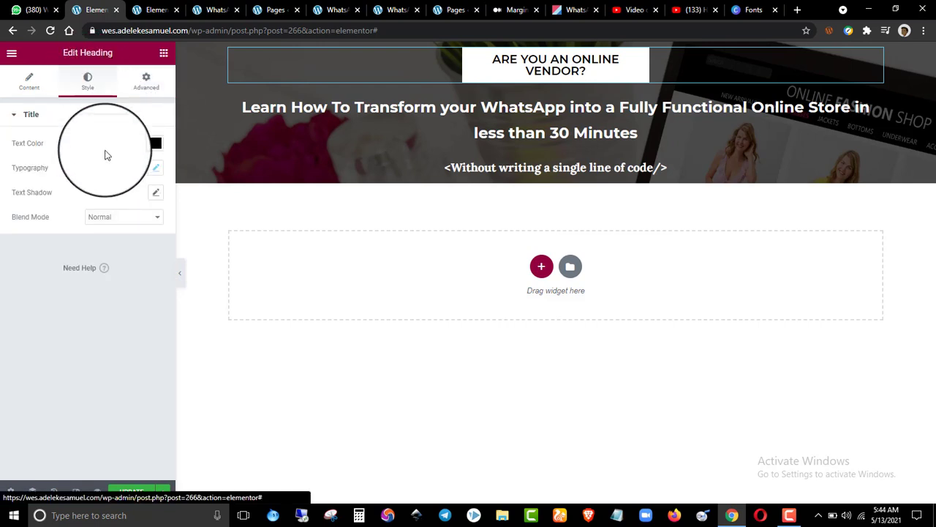
{"action": "left_click", "coordinate": [156, 168]}
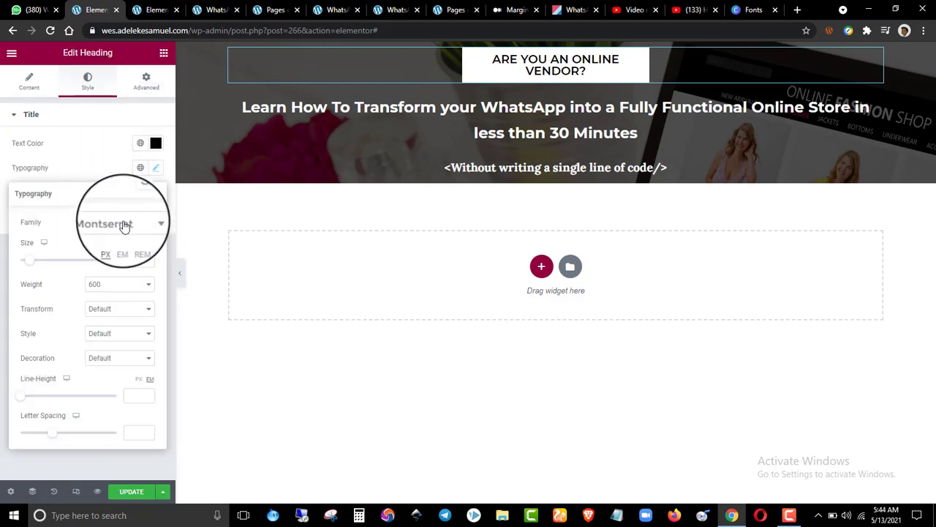
{"action": "left_click", "coordinate": [148, 263]}
{"action": "type", "text": "18"}
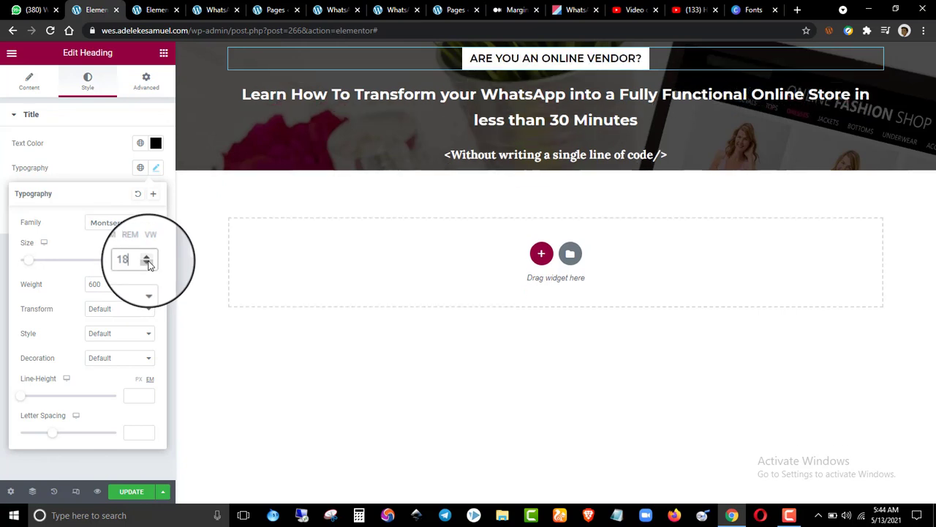
{"action": "left_click", "coordinate": [64, 161]}
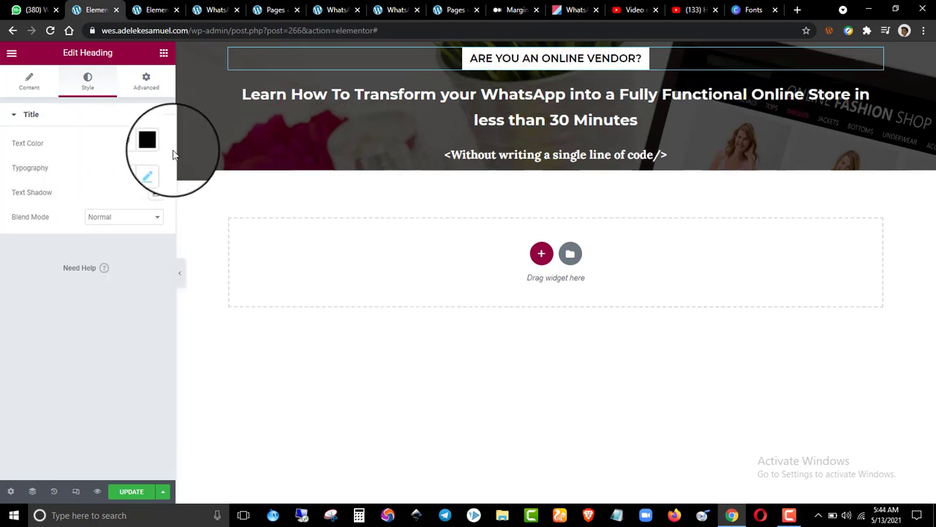
- Compare the vendor heading's shape with the reference page and look through its style, advanced and background settings for corner options
{"action": "left_click", "coordinate": [145, 7]}
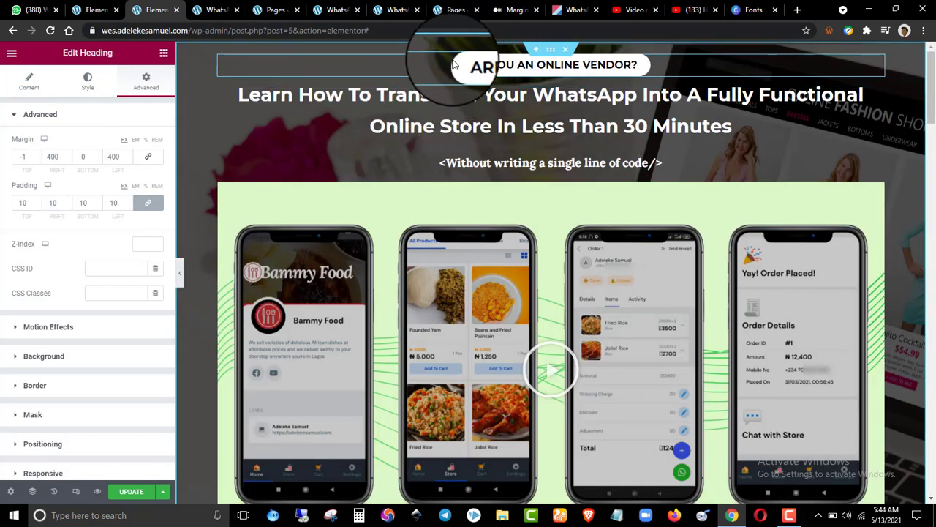
{"action": "left_click", "coordinate": [95, 10]}
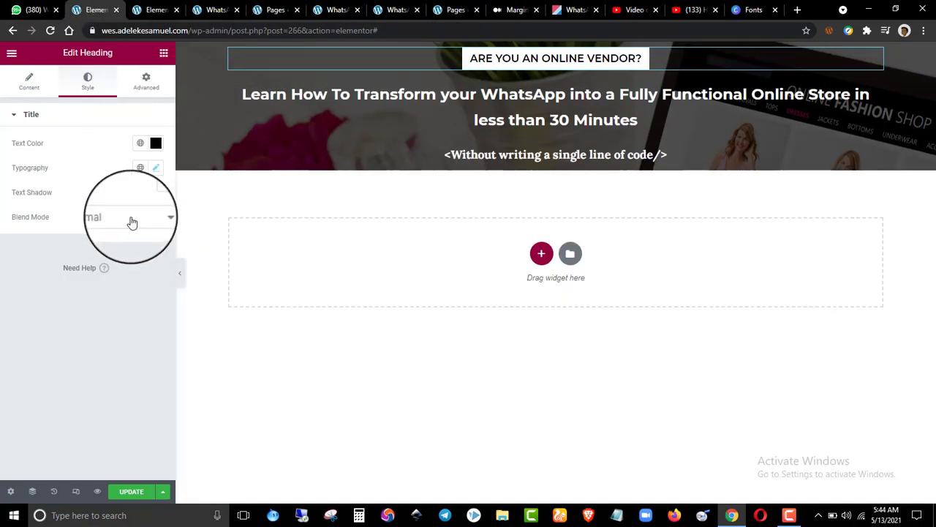
{"action": "left_click", "coordinate": [85, 115]}
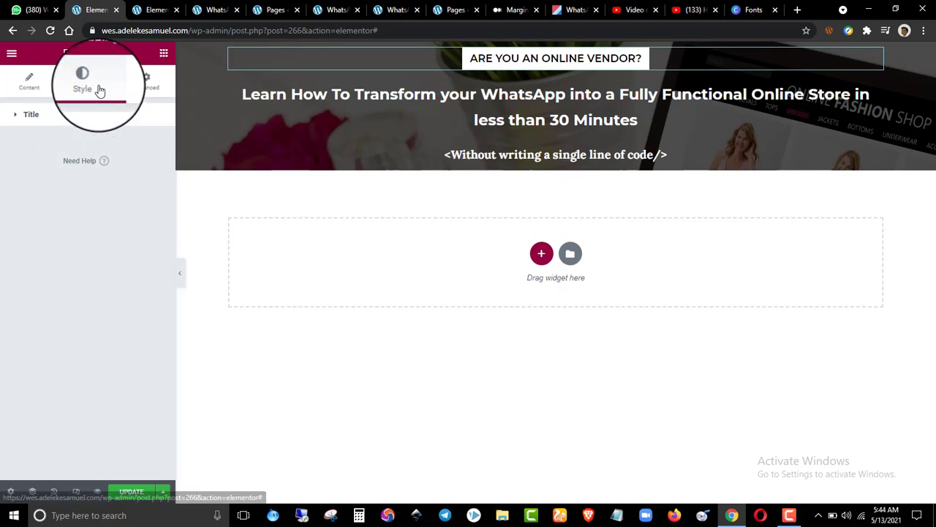
{"action": "left_click", "coordinate": [111, 115]}
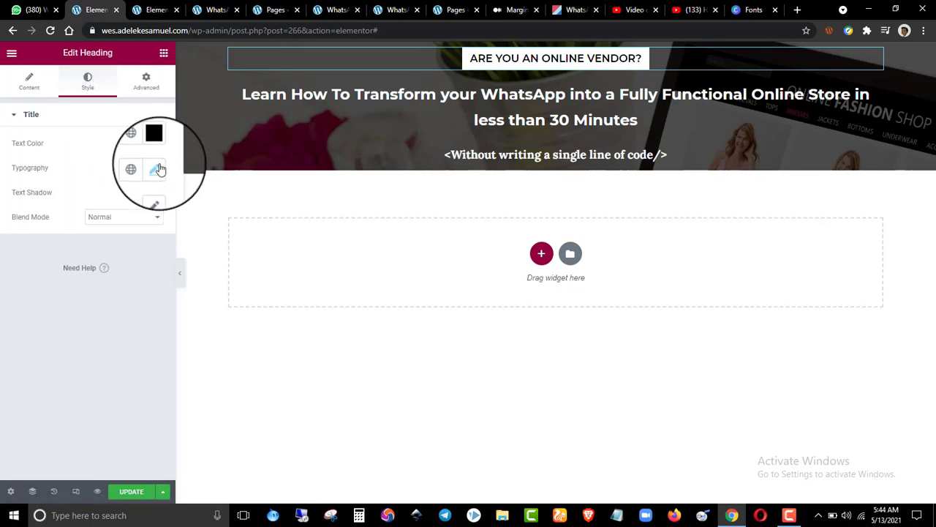
{"action": "left_click", "coordinate": [146, 82]}
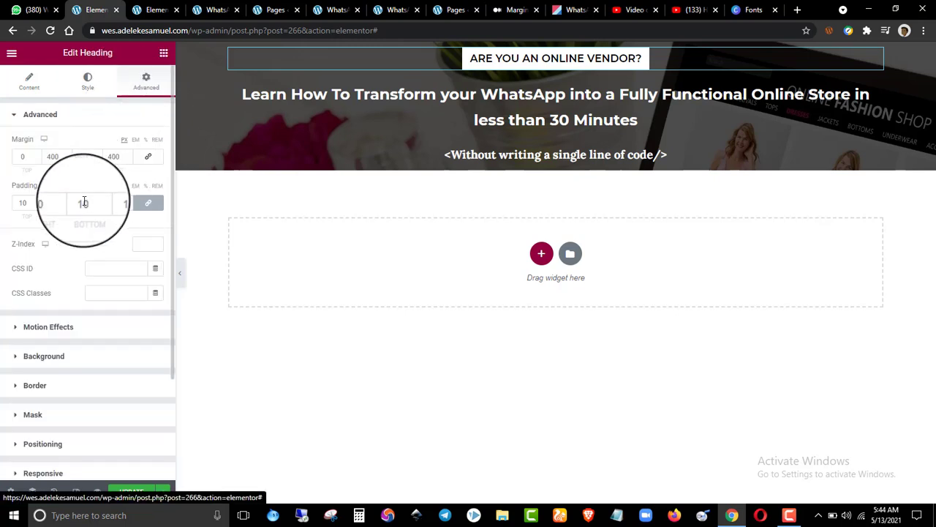
{"action": "left_click", "coordinate": [74, 114]}
{"action": "left_click", "coordinate": [73, 115]}
{"action": "left_click", "coordinate": [73, 115]}
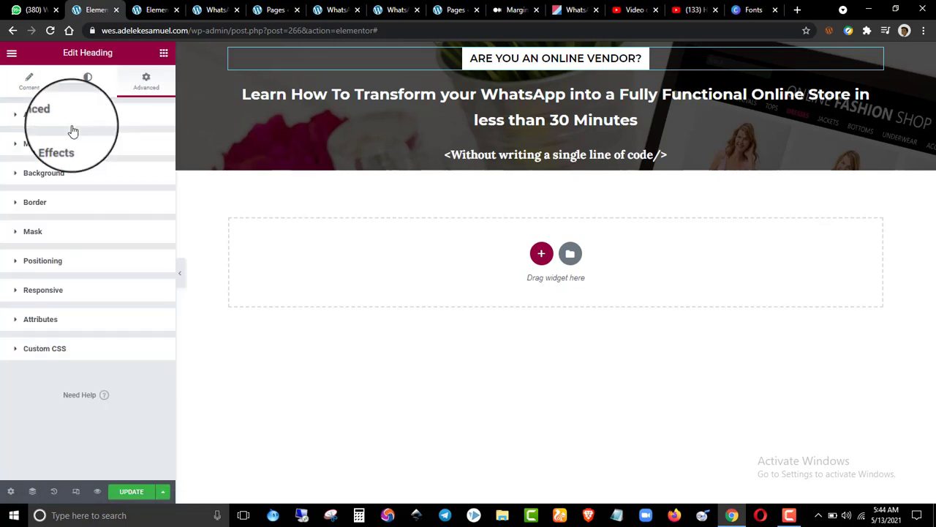
{"action": "left_click", "coordinate": [73, 174]}
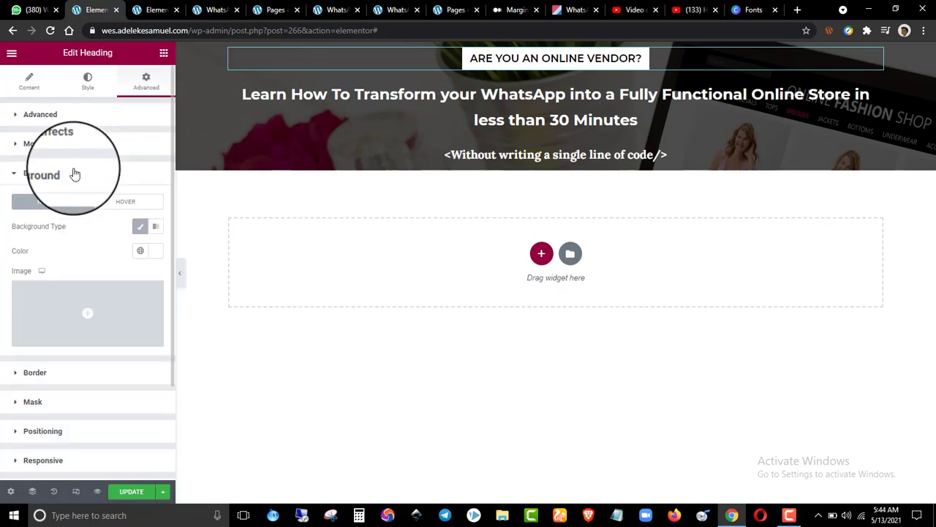
{"action": "left_click", "coordinate": [73, 174]}
- Give the "ARE YOU AN ONLINE VENDOR?" heading a solid white border 2 px wide on all four sides
{"action": "left_click", "coordinate": [59, 203]}
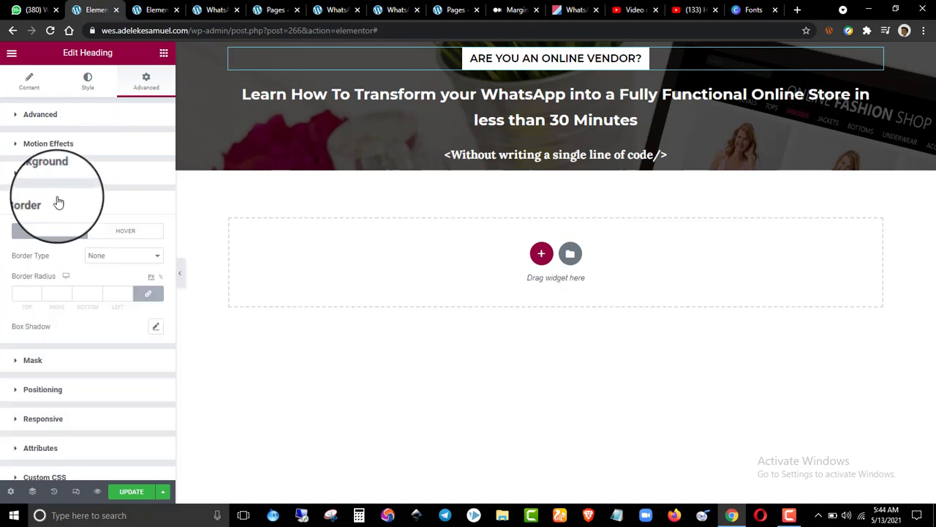
{"action": "left_click", "coordinate": [98, 257]}
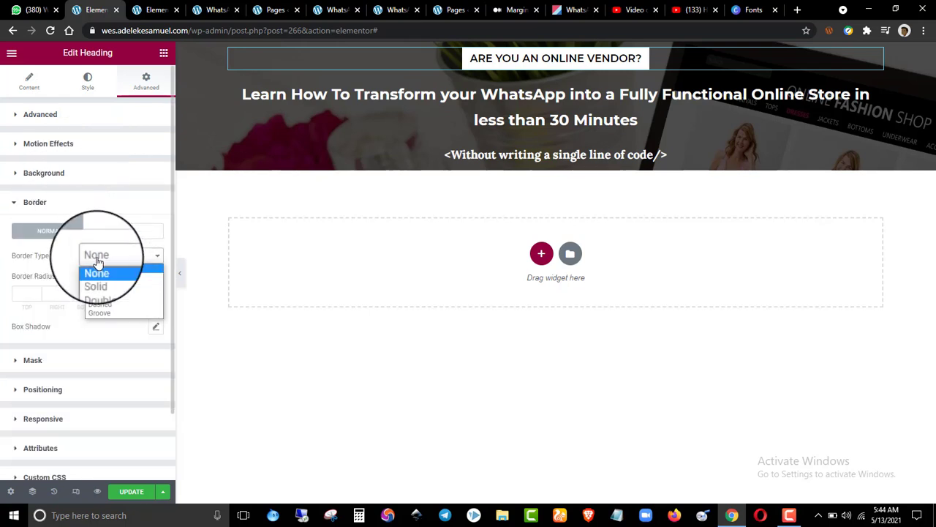
{"action": "left_click", "coordinate": [99, 279]}
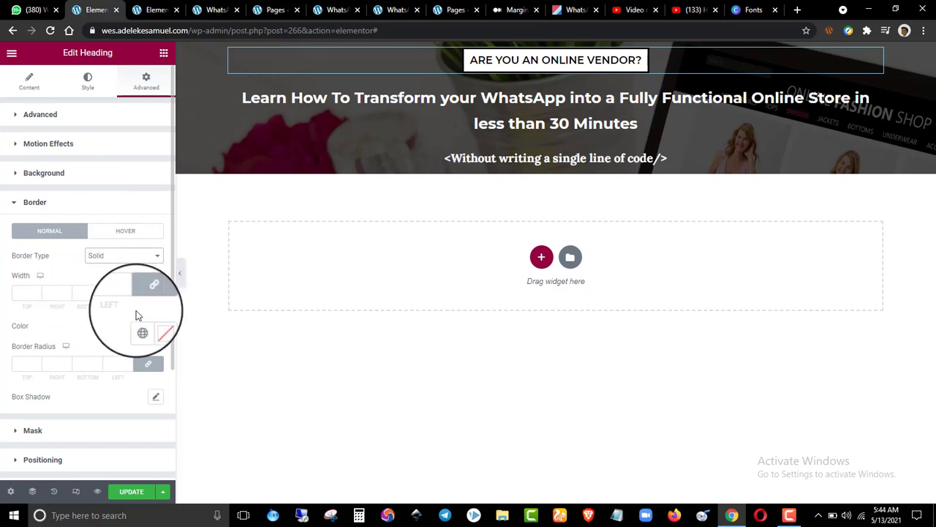
{"action": "left_click", "coordinate": [156, 325]}
{"action": "left_click", "coordinate": [113, 190]}
{"action": "left_click_drag", "start_coordinate": [113, 190], "coordinate": [3, 151]}
{"action": "left_click", "coordinate": [3, 154]}
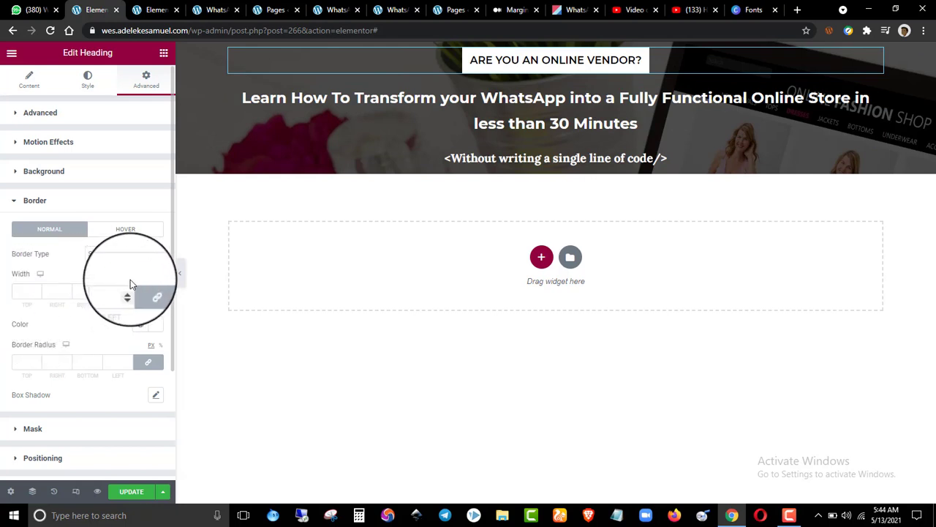
{"action": "left_click", "coordinate": [35, 290]}
{"action": "left_click", "coordinate": [35, 290]}
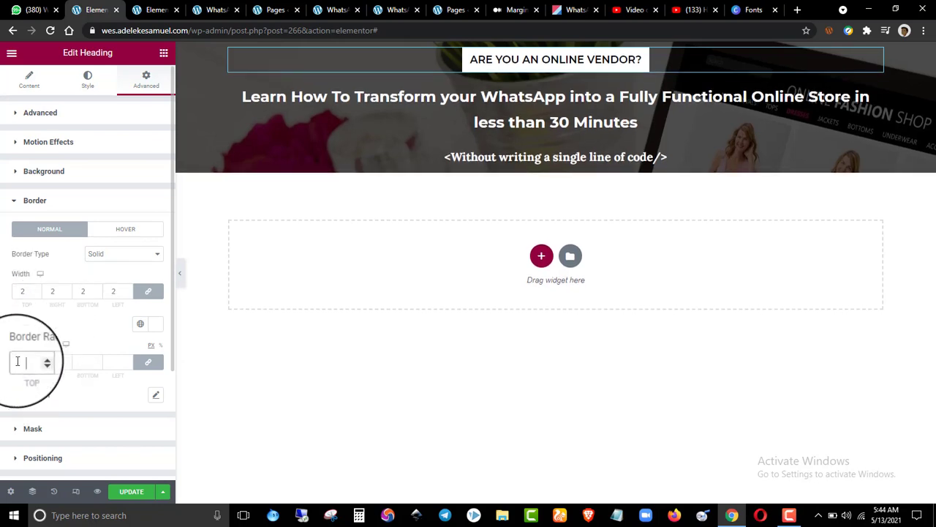
- Set the vendor heading's border radius to 20 px on all corners and compare it with the reference page
{"action": "left_click", "coordinate": [155, 9]}
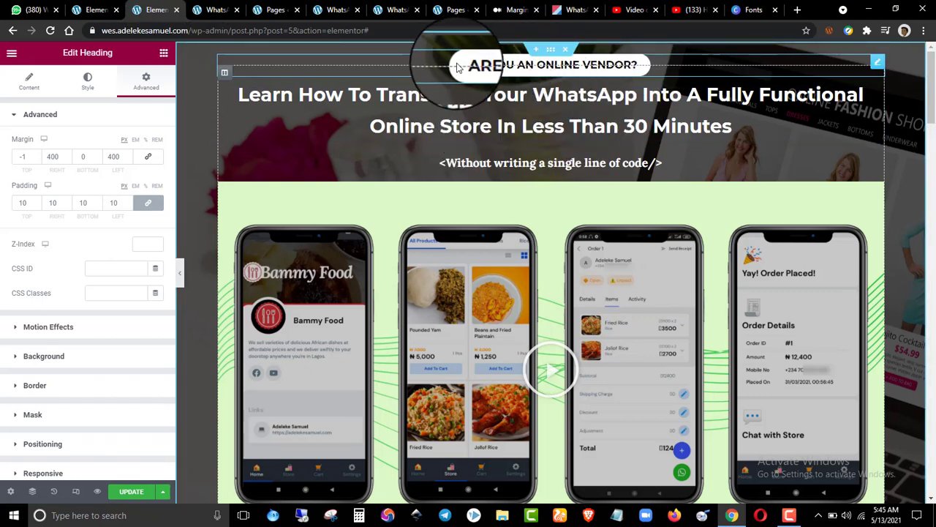
{"action": "left_click", "coordinate": [93, 7]}
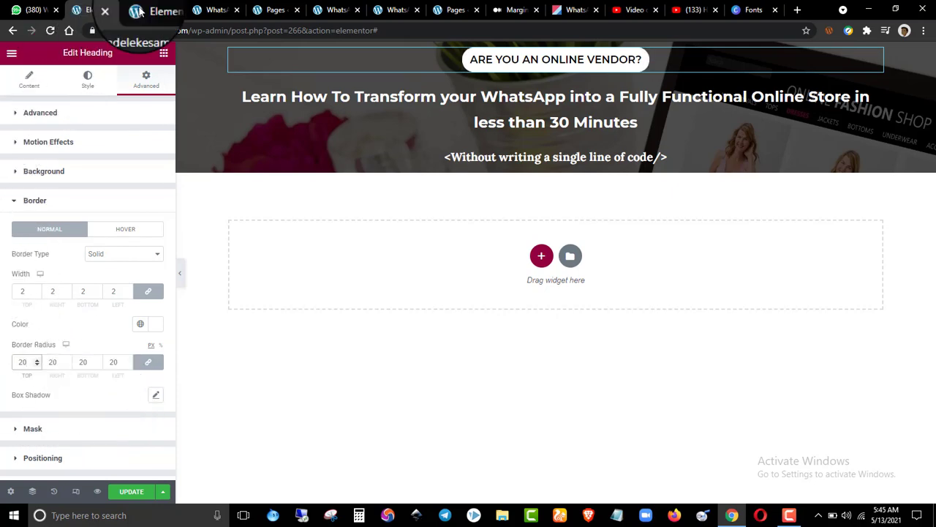
{"action": "left_click", "coordinate": [137, 11]}
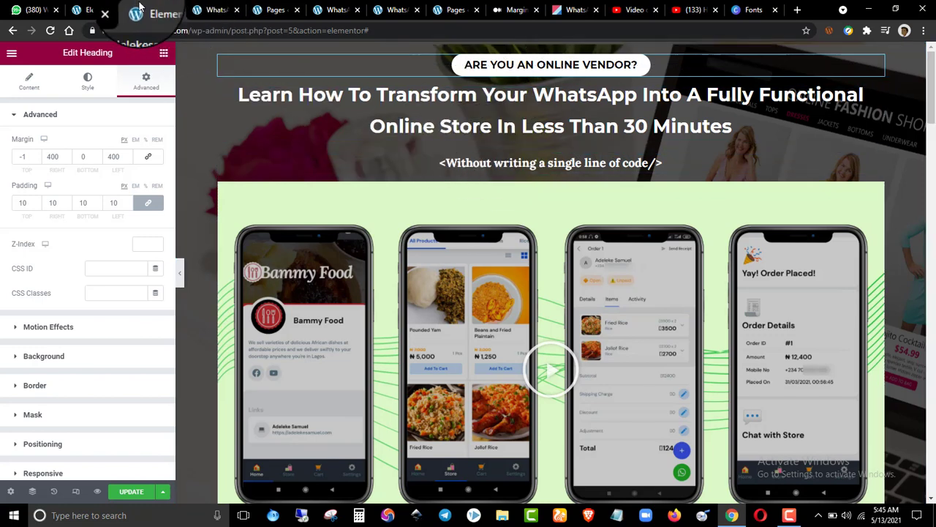
{"action": "left_click", "coordinate": [91, 9]}
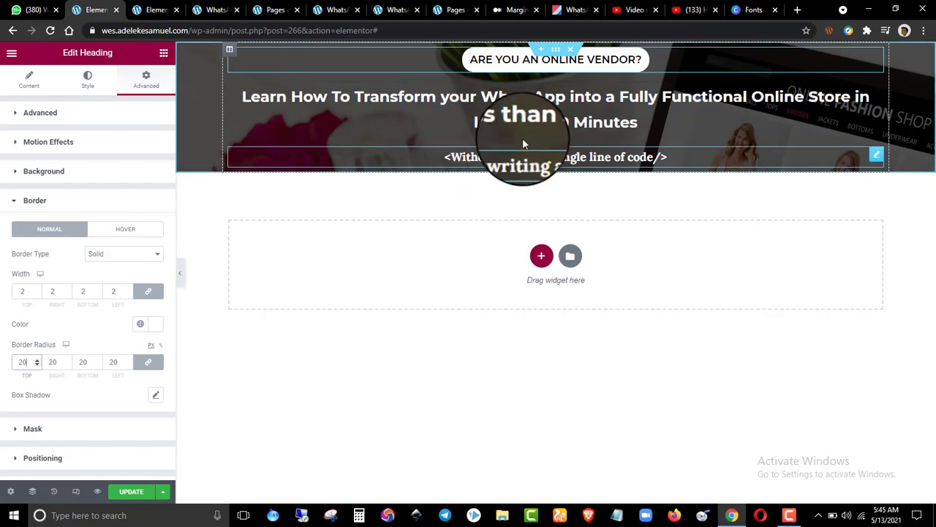
{"action": "left_click", "coordinate": [153, 17]}
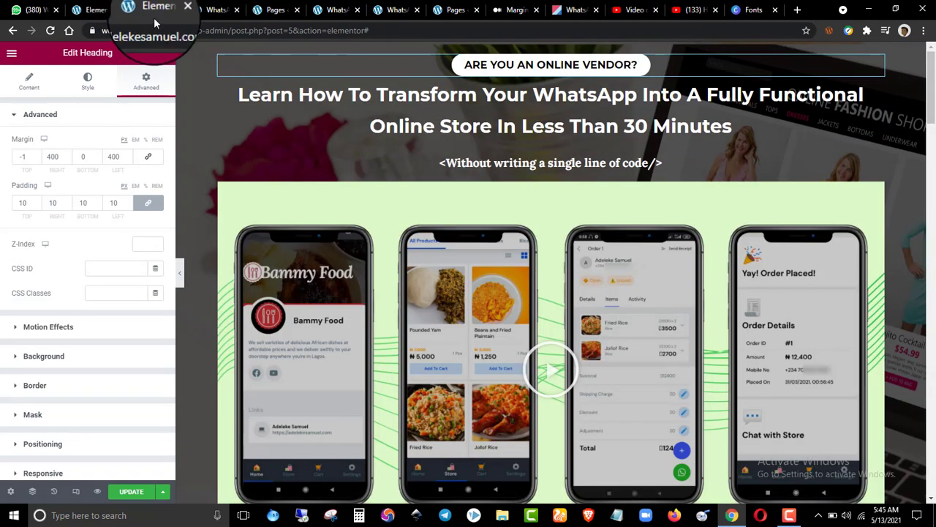
{"action": "left_click", "coordinate": [94, 9]}
- Set the font size of the "Learn How To Transform your WhatsApp" text to 31 px and update the page
{"action": "left_click", "coordinate": [285, 106]}
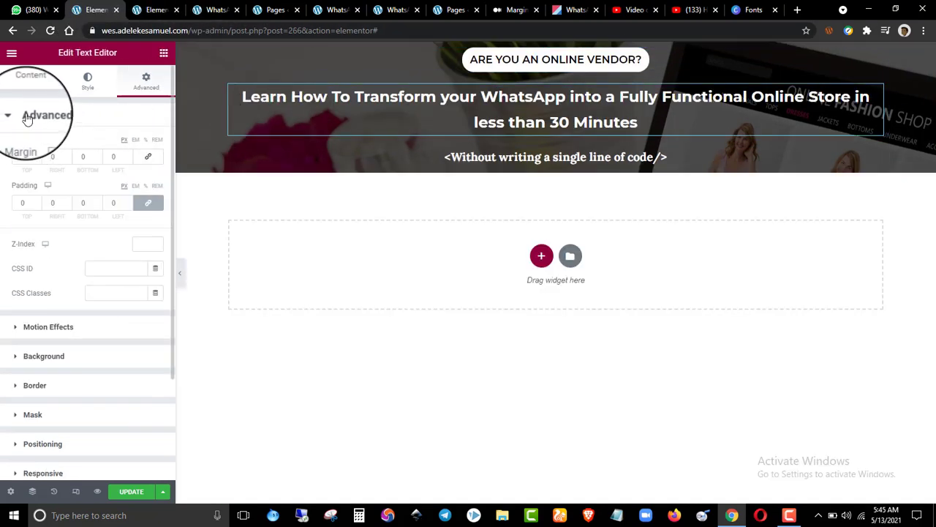
{"action": "left_click", "coordinate": [92, 86]}
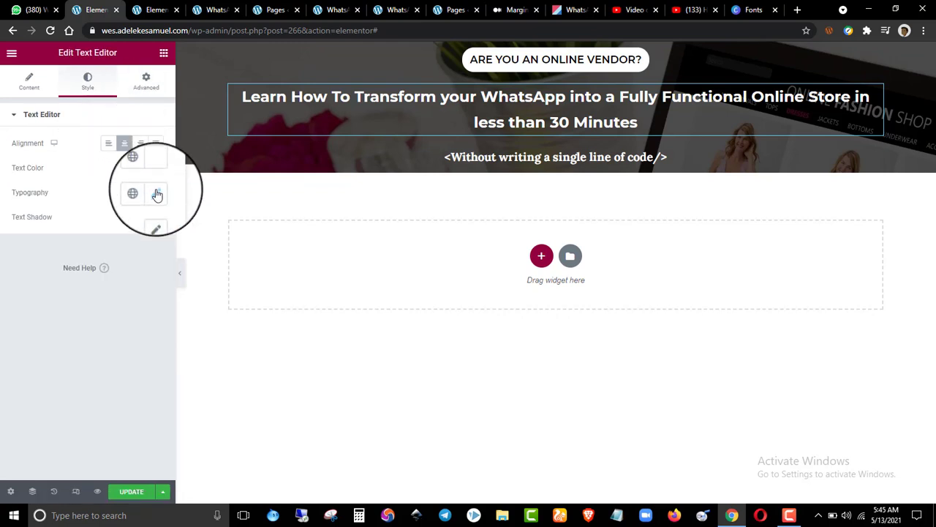
{"action": "left_click", "coordinate": [155, 192]}
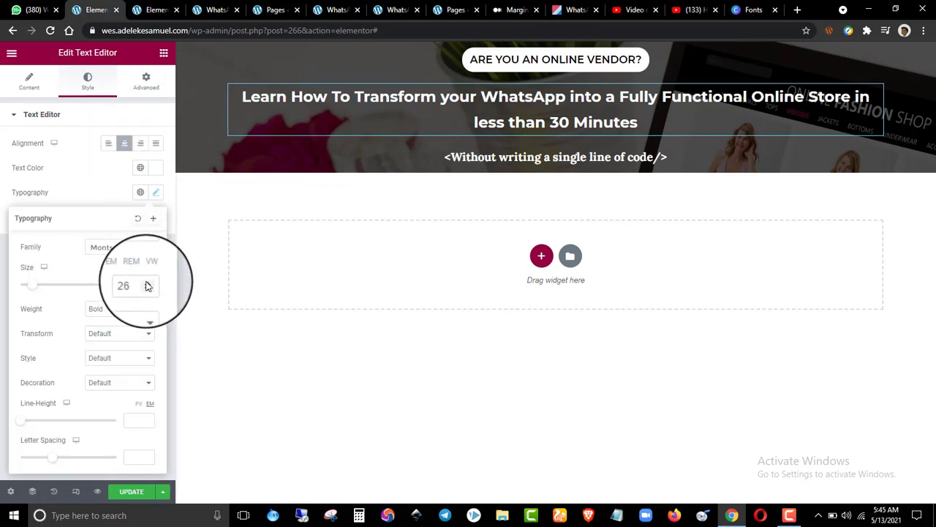
{"action": "left_click", "coordinate": [147, 284]}
{"action": "left_click", "coordinate": [147, 284]}
{"action": "left_click", "coordinate": [147, 283]}
{"action": "left_click", "coordinate": [147, 283]}
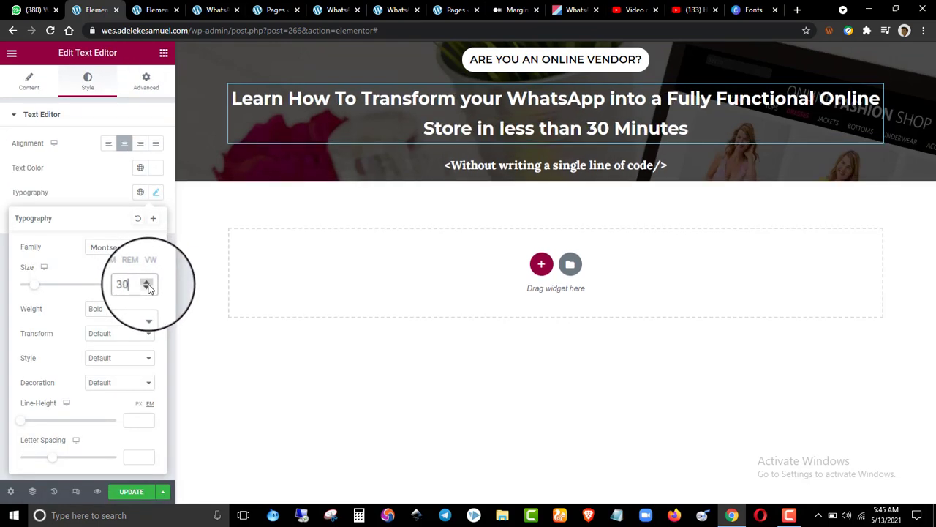
{"action": "left_click", "coordinate": [147, 283]}
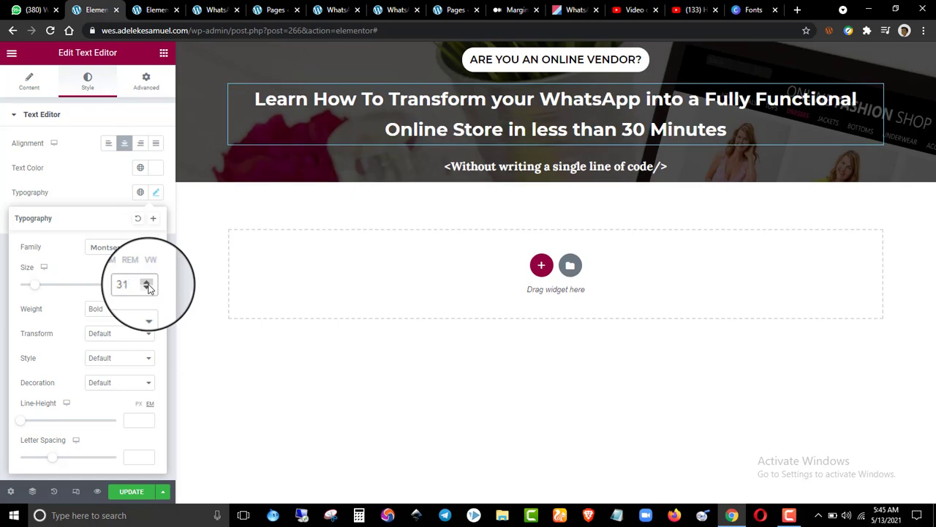
{"action": "left_click", "coordinate": [151, 6]}
{"action": "left_click", "coordinate": [100, 10]}
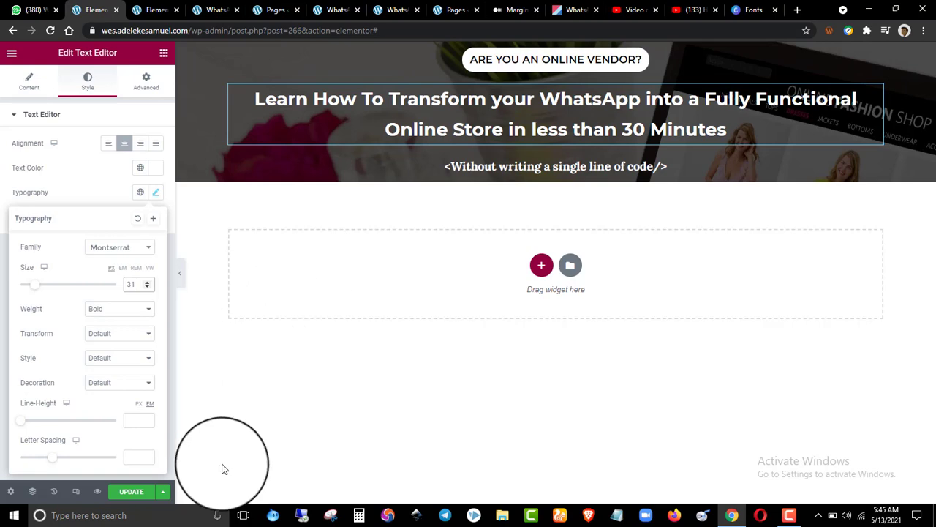
{"action": "left_click", "coordinate": [131, 493]}
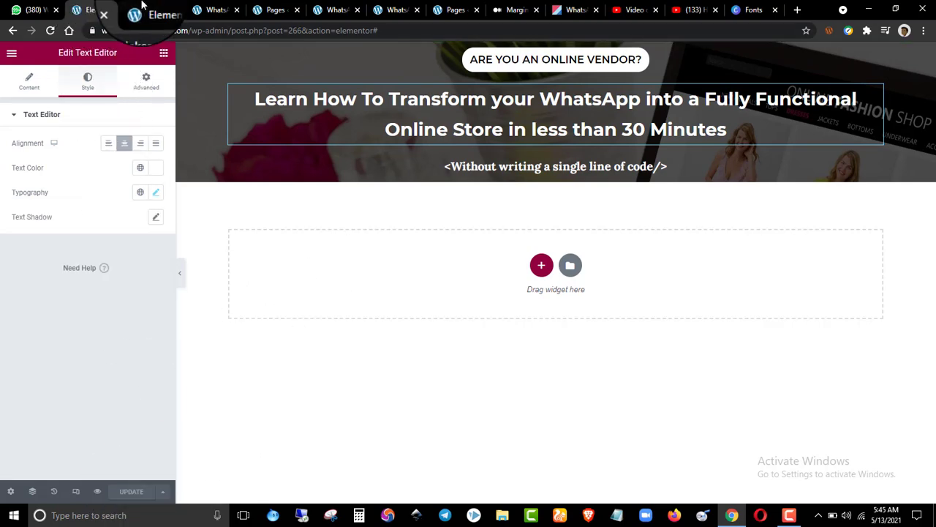
- Check the video section on the reference page and add a Video widget beneath the main headline of the page being built
{"action": "left_click", "coordinate": [144, 8]}
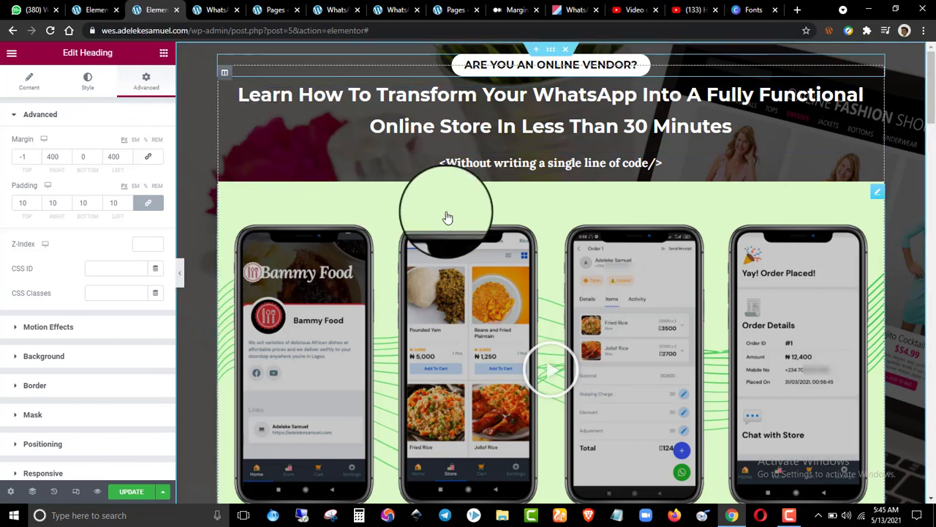
{"action": "scroll", "coordinate": [926, 88], "scroll_direction": "down", "scroll_amount": 2}
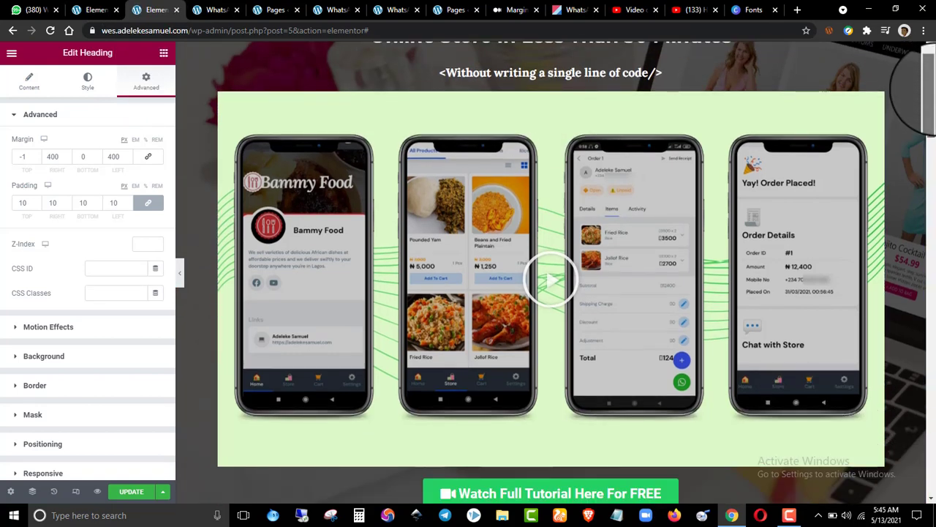
{"action": "left_click_drag", "start_coordinate": [935, 89], "coordinate": [934, 94]}
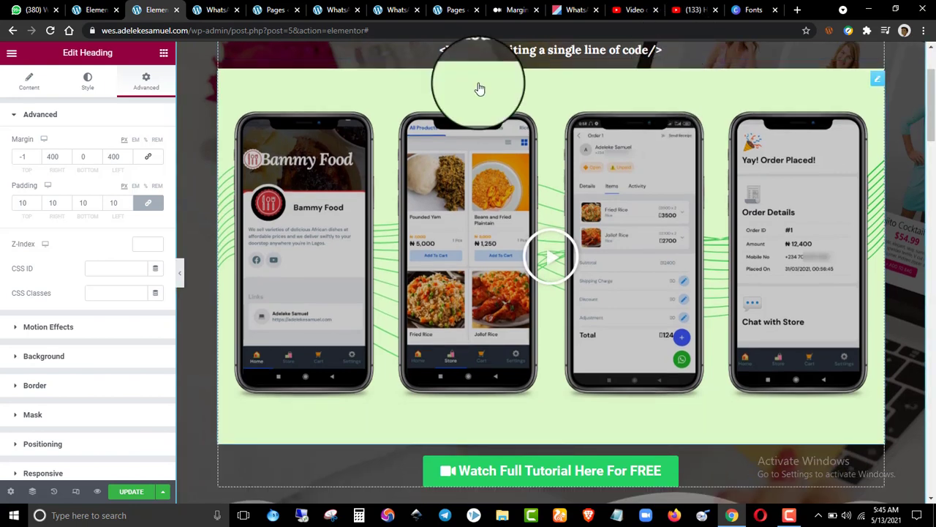
{"action": "left_click", "coordinate": [109, 10]}
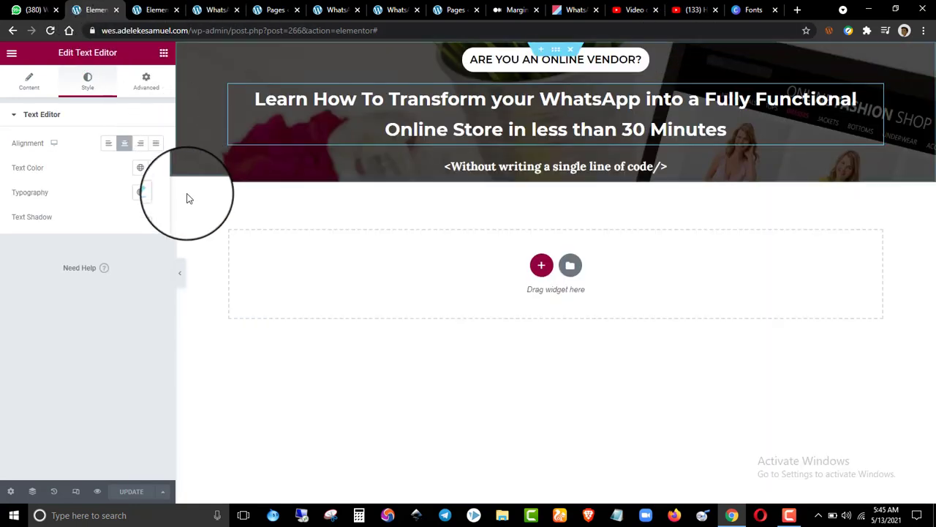
{"action": "left_click", "coordinate": [163, 54]}
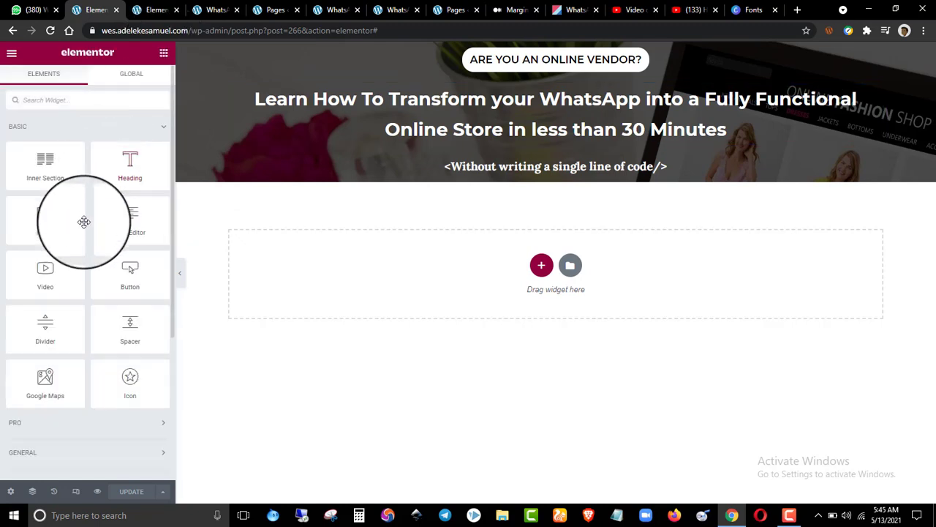
{"action": "scroll", "coordinate": [130, 220], "scroll_direction": "down", "scroll_amount": 1}
{"action": "left_click", "coordinate": [115, 96]}
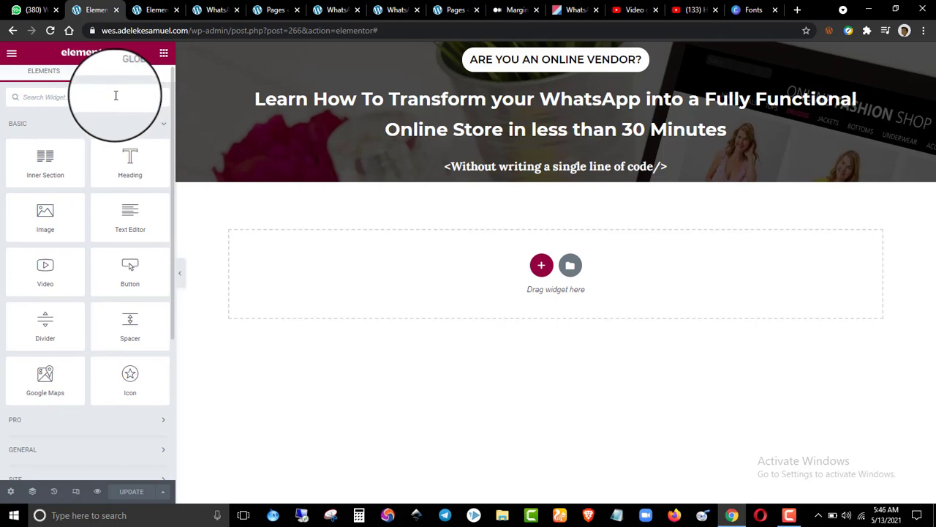
{"action": "type", "text": "video"}
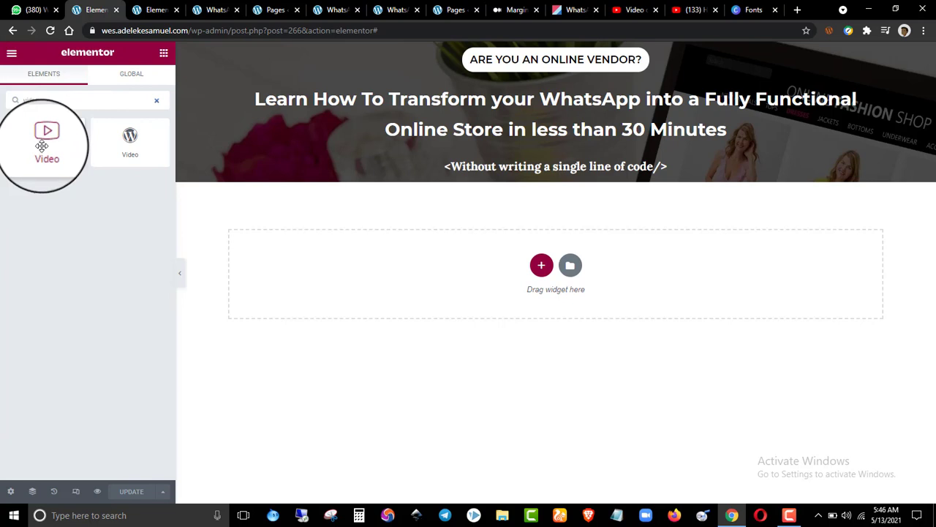
{"action": "left_click_drag", "start_coordinate": [42, 146], "coordinate": [427, 132]}
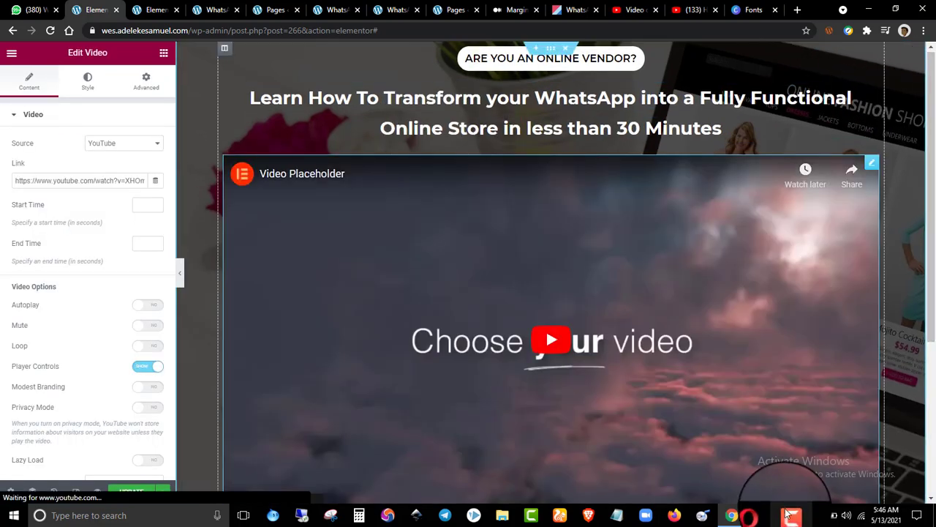
{"action": "left_click", "coordinate": [789, 515]}
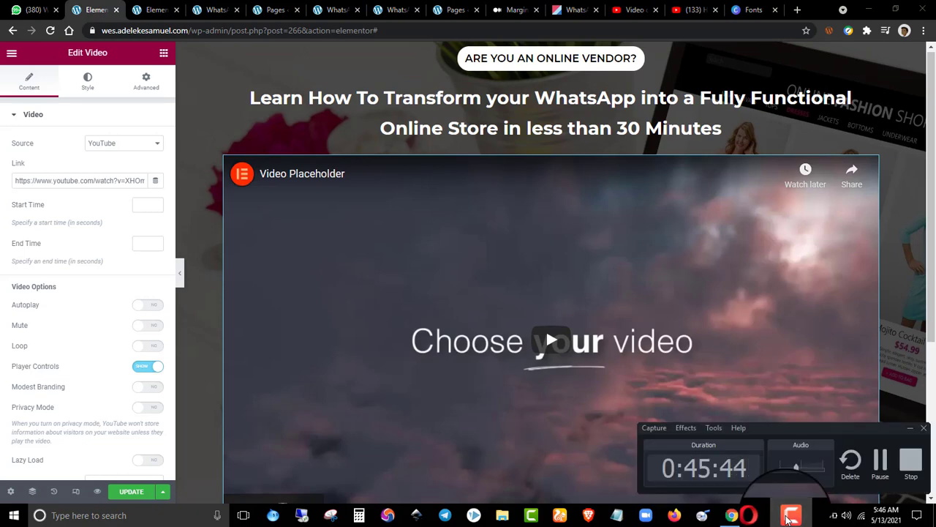
{"action": "left_click", "coordinate": [790, 515]}
- Move the video below the "<Without writing a single line of code/>" text in the hero section
{"action": "left_click_drag", "start_coordinate": [933, 113], "coordinate": [934, 168]}
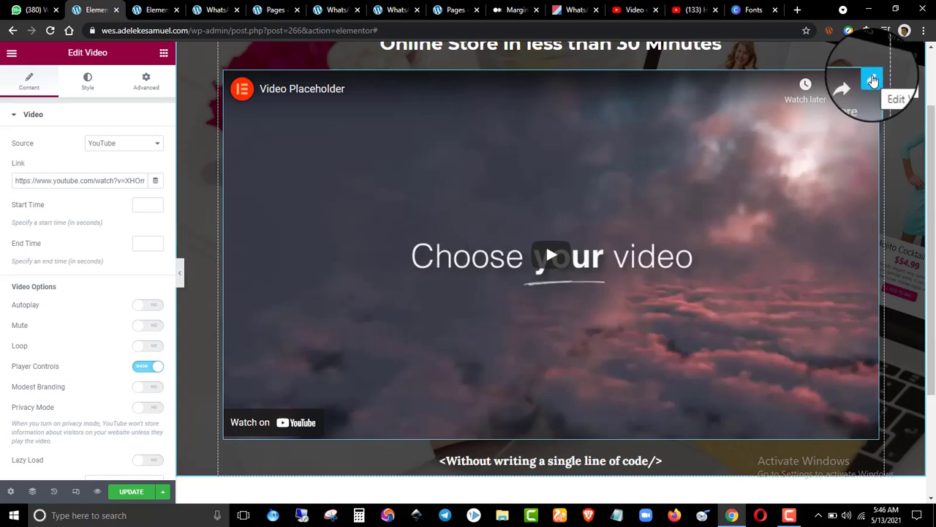
{"action": "left_click_drag", "start_coordinate": [873, 80], "coordinate": [653, 185]}
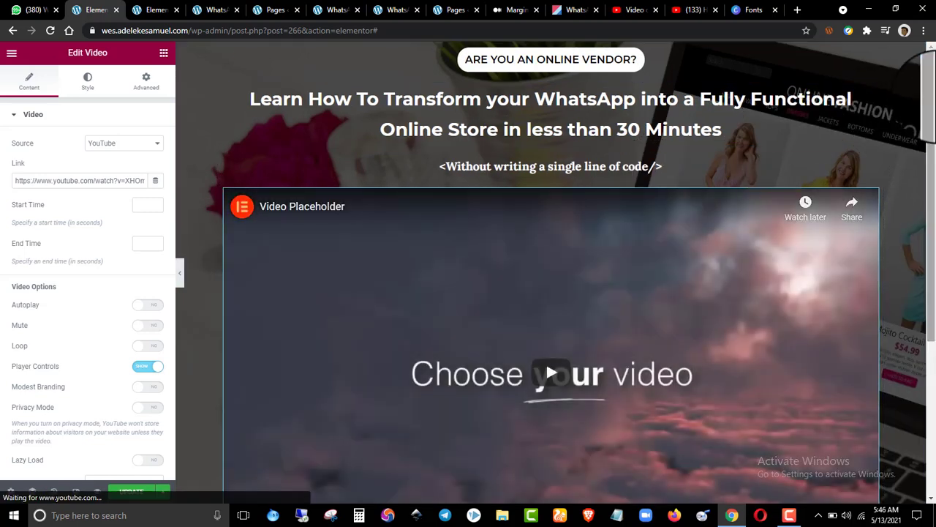
{"action": "left_click_drag", "start_coordinate": [934, 116], "coordinate": [934, 140]}
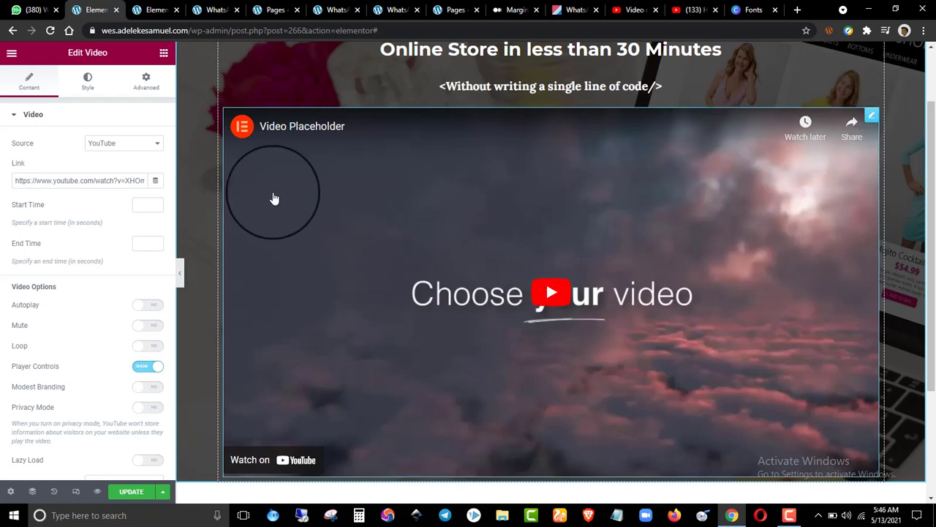
- Keep YouTube as the video source and switch to the "WhatsApp eCommerce Store Intro" video details in YouTube Studio
{"action": "left_click", "coordinate": [104, 145]}
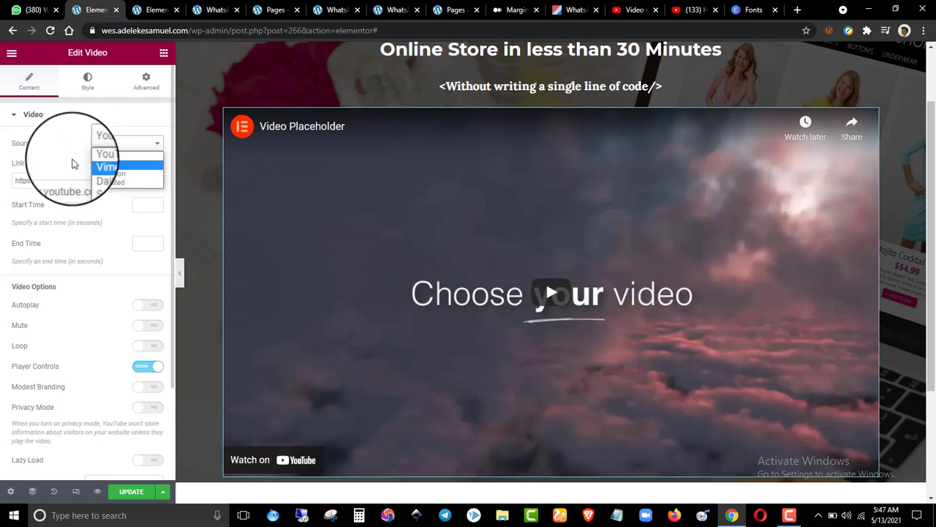
{"action": "left_click", "coordinate": [105, 156]}
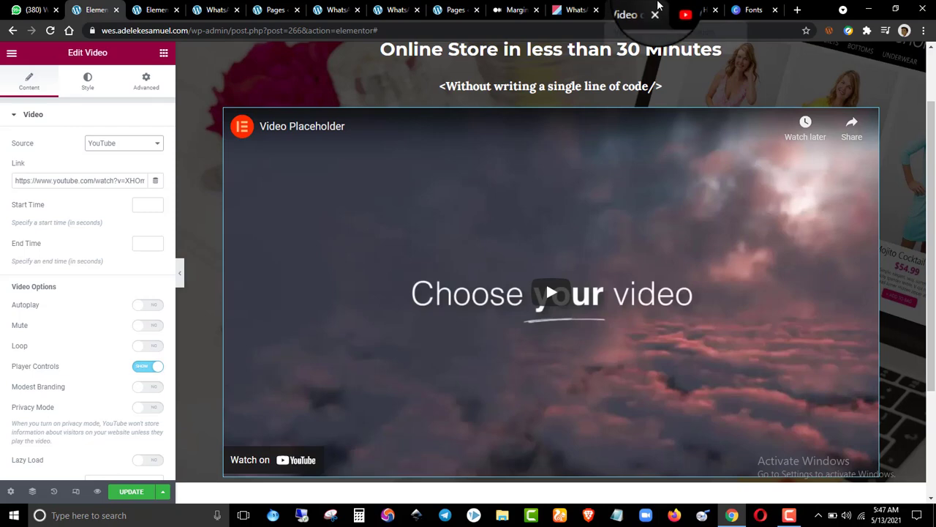
{"action": "left_click", "coordinate": [633, 11]}
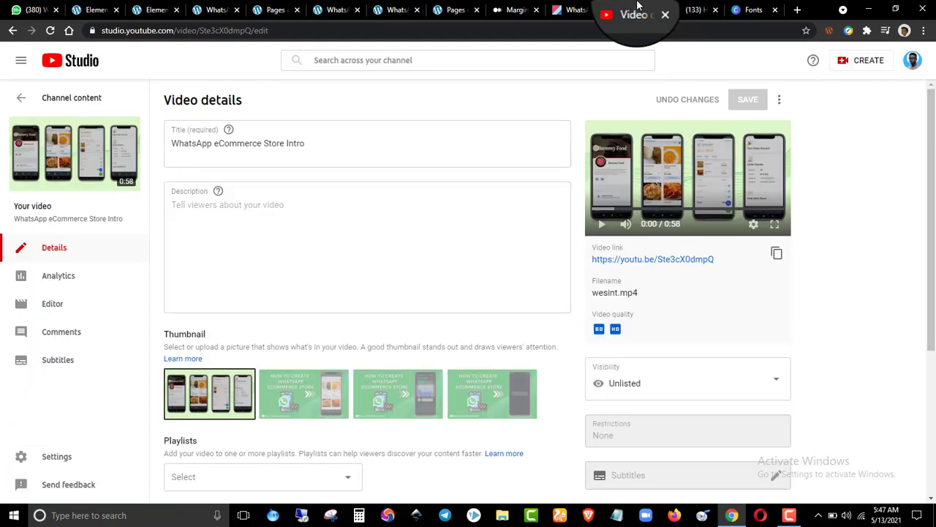
{"action": "left_click", "coordinate": [702, 9]}
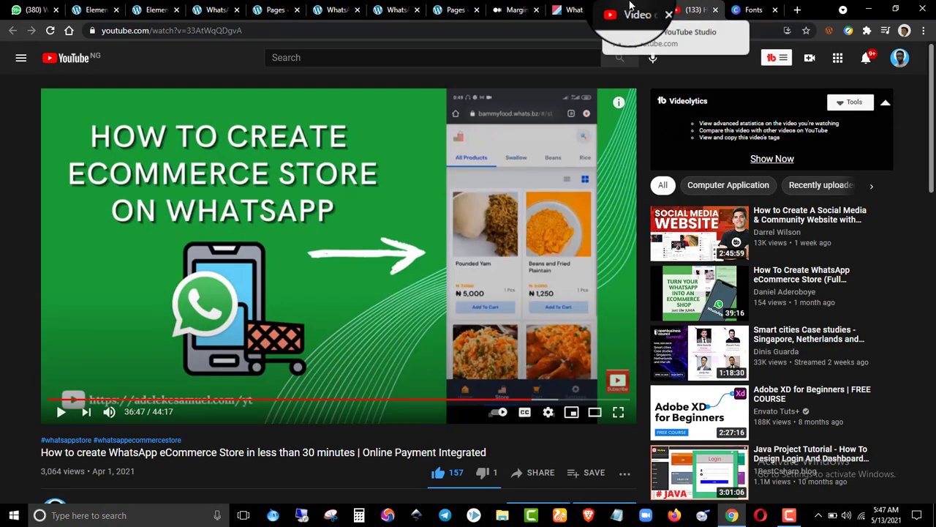
{"action": "left_click", "coordinate": [630, 8]}
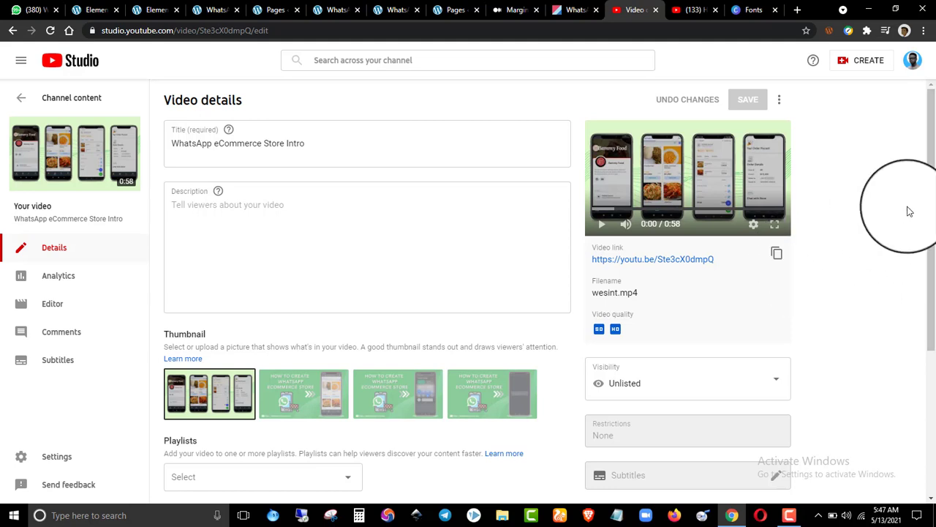
- Look at the video upload dialog and examine the intro video's details page, including its link and visibility settings
{"action": "left_click", "coordinate": [869, 60]}
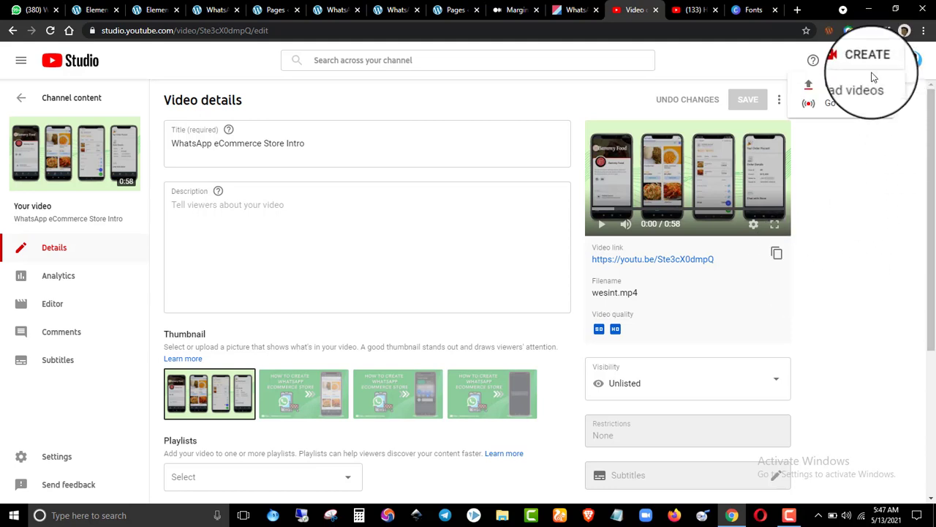
{"action": "left_click", "coordinate": [873, 80]}
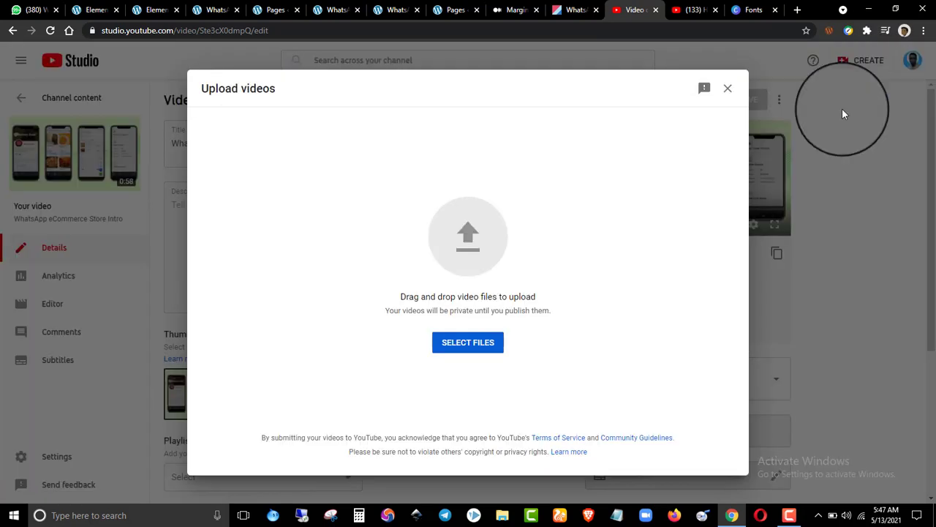
{"action": "left_click", "coordinate": [728, 88]}
{"action": "scroll", "coordinate": [680, 358], "scroll_direction": "down", "scroll_amount": 3}
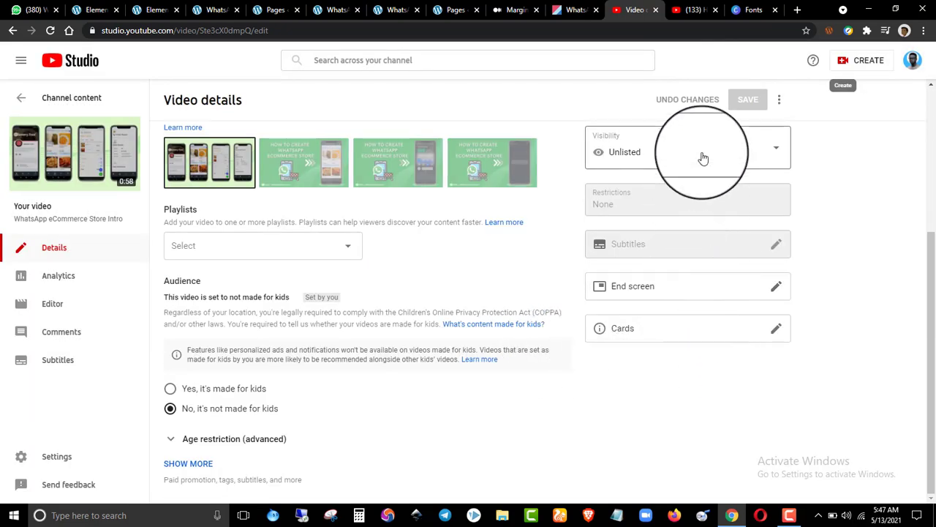
{"action": "scroll", "coordinate": [732, 209], "scroll_direction": "up", "scroll_amount": 3}
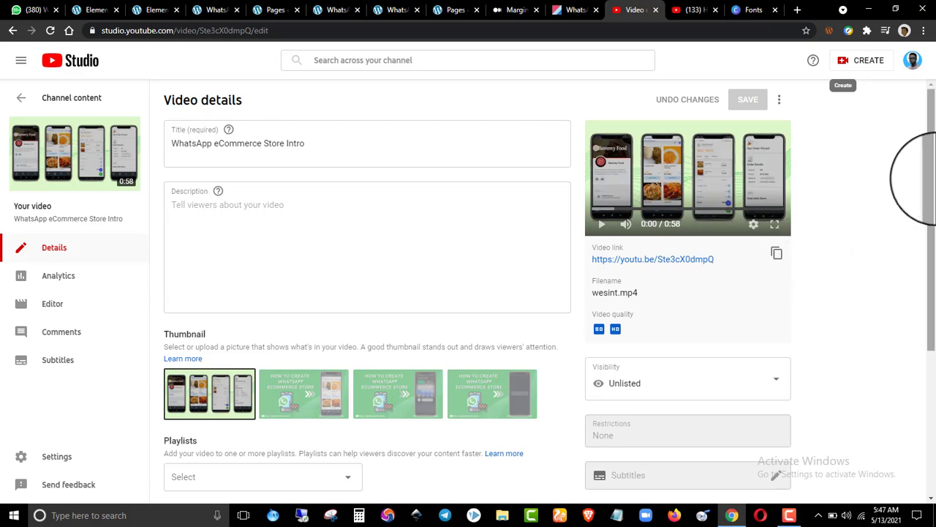
{"action": "scroll", "coordinate": [920, 227], "scroll_direction": "down", "scroll_amount": 1}
{"action": "scroll", "coordinate": [633, 226], "scroll_direction": "up", "scroll_amount": 1}
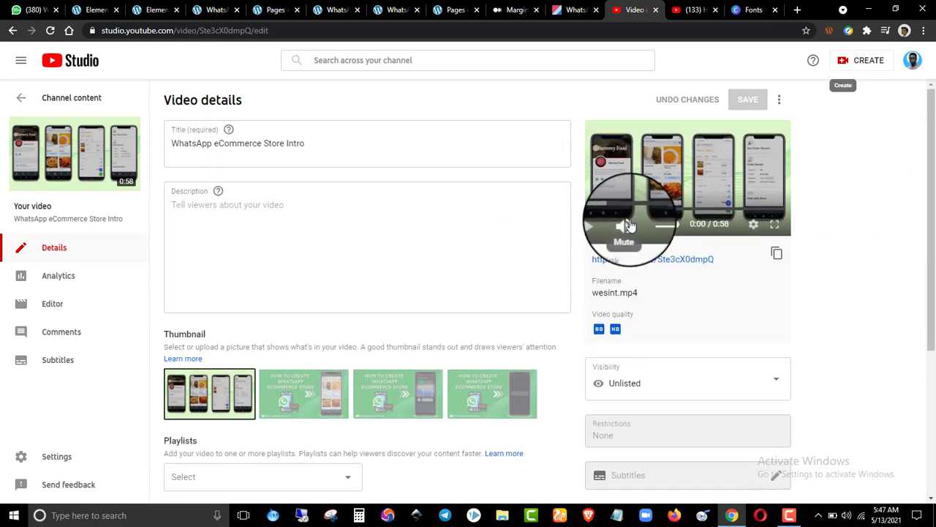
{"action": "left_click_drag", "start_coordinate": [923, 199], "coordinate": [924, 276]}
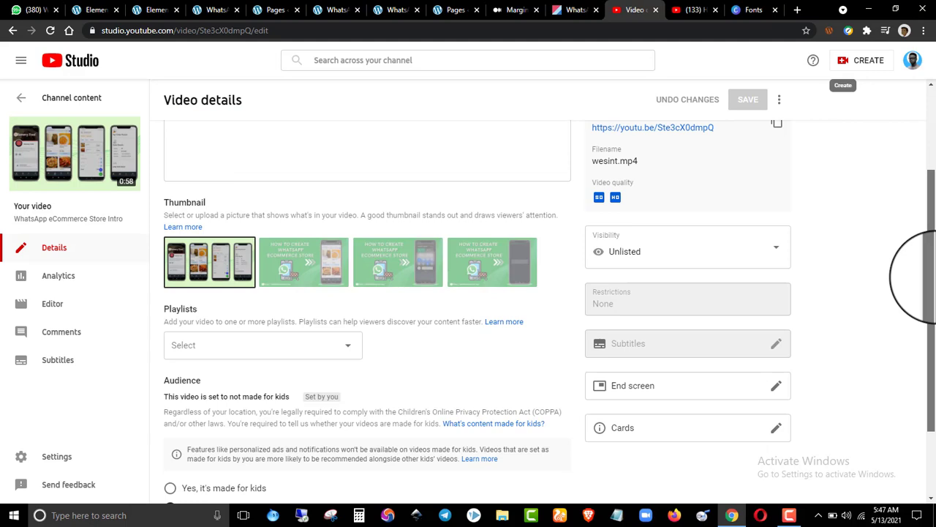
{"action": "scroll", "coordinate": [870, 289], "scroll_direction": "up", "scroll_amount": 4}
{"action": "left_click_drag", "start_coordinate": [933, 286], "coordinate": [933, 376]}
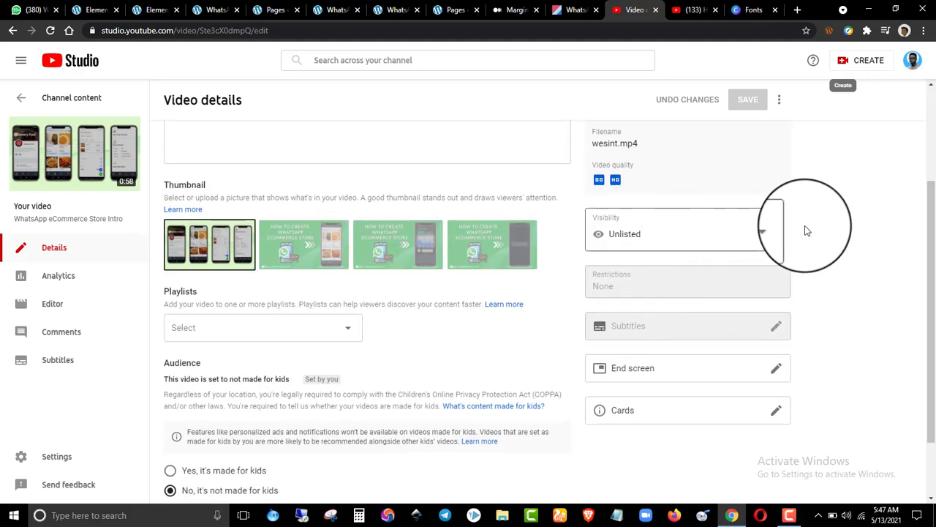
{"action": "scroll", "coordinate": [796, 226], "scroll_direction": "up", "scroll_amount": 2}
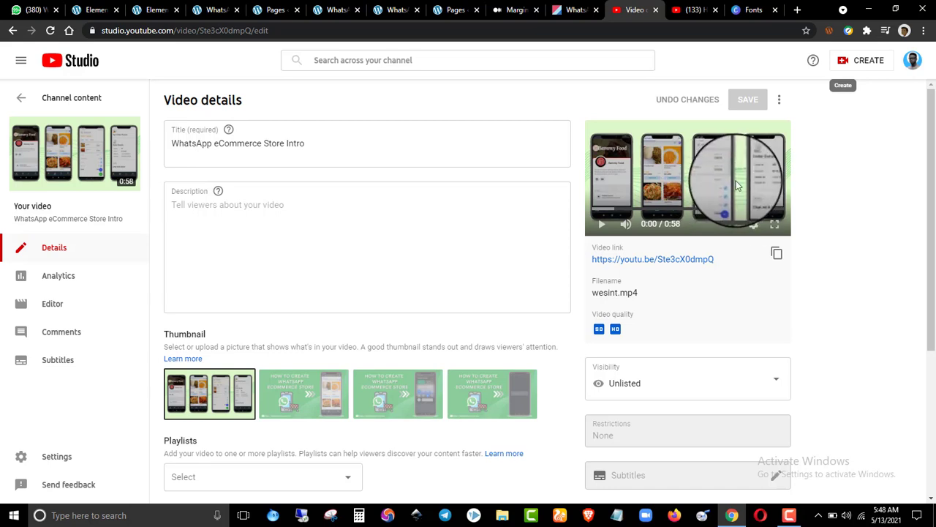
{"action": "mouse_move", "coordinate": [933, 169]}
{"action": "left_mouse_down"}
{"action": "mouse_move", "coordinate": [933, 189]}
{"action": "mouse_move", "coordinate": [935, 179]}
{"action": "left_mouse_up"}
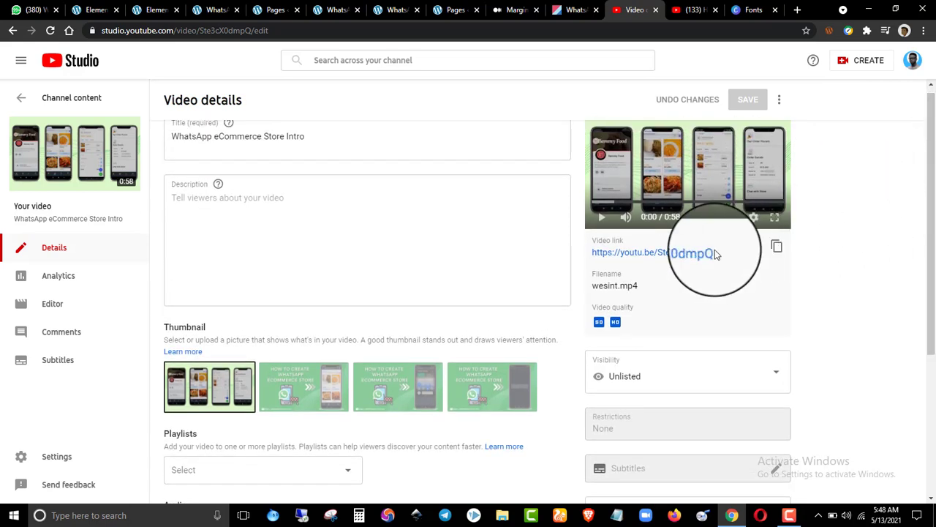
- Review the intro video's visibility options without changing them and copy its video link
{"action": "left_click", "coordinate": [776, 247]}
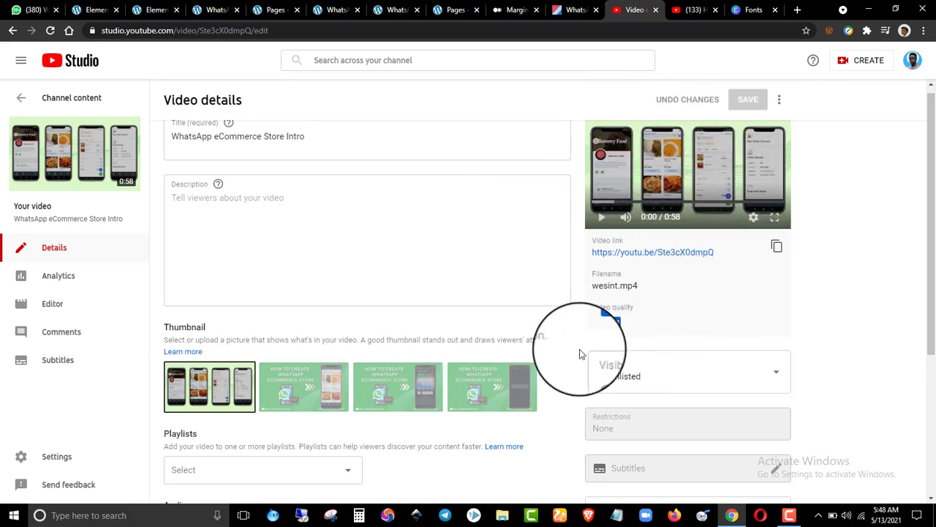
{"action": "left_click", "coordinate": [612, 375]}
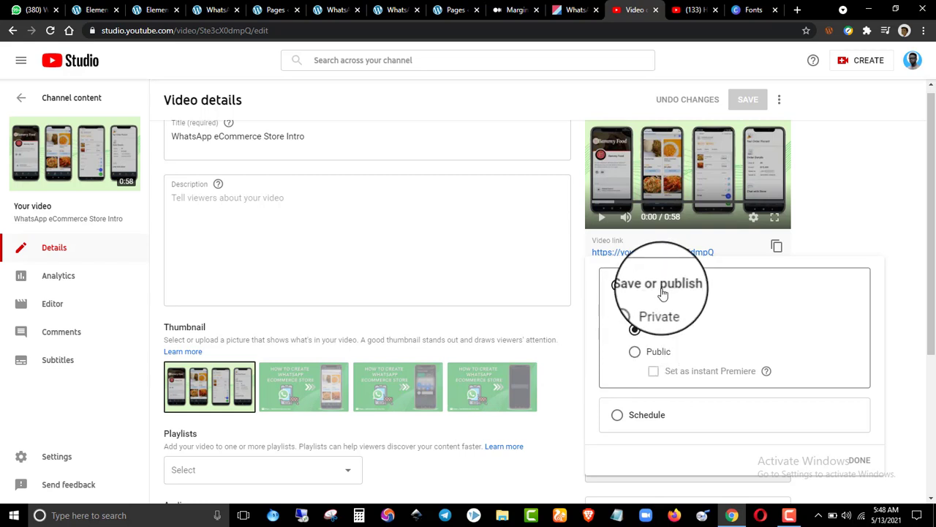
{"action": "left_click", "coordinate": [869, 232]}
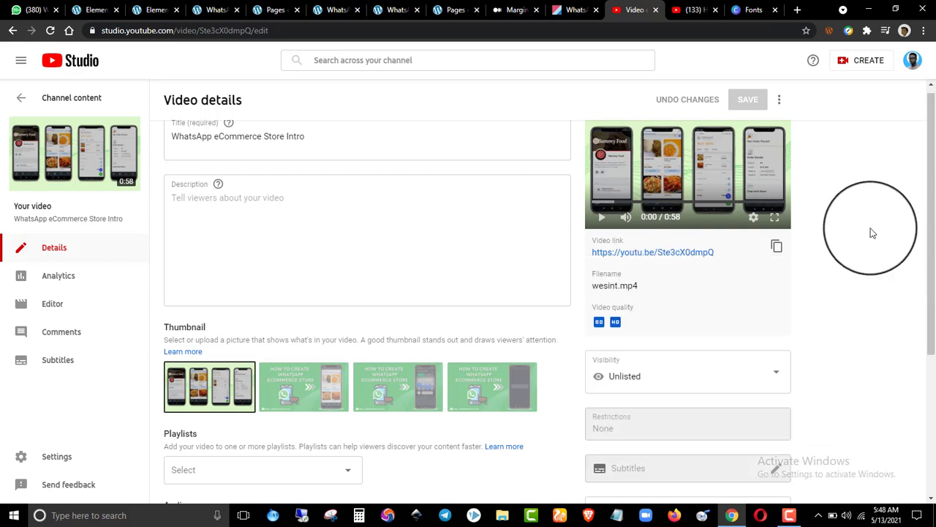
{"action": "left_click", "coordinate": [776, 254]}
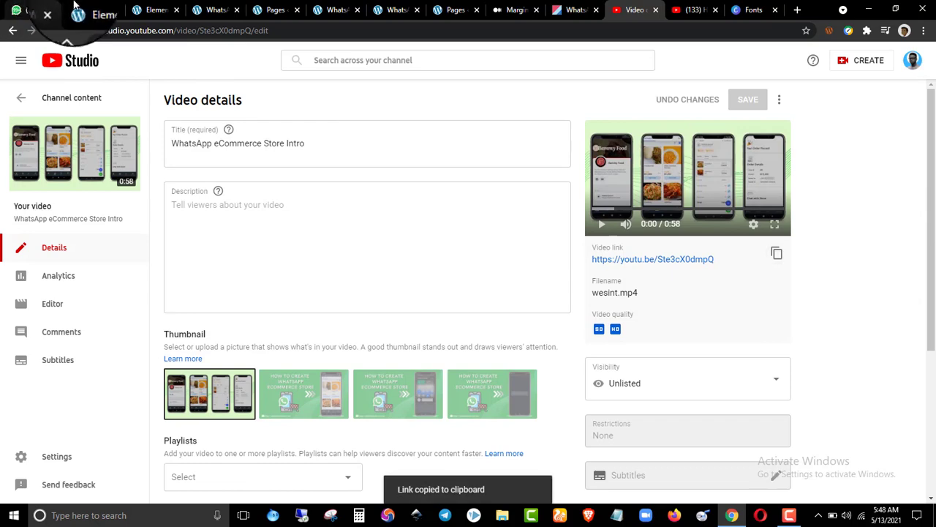
{"action": "left_click", "coordinate": [95, 10]}
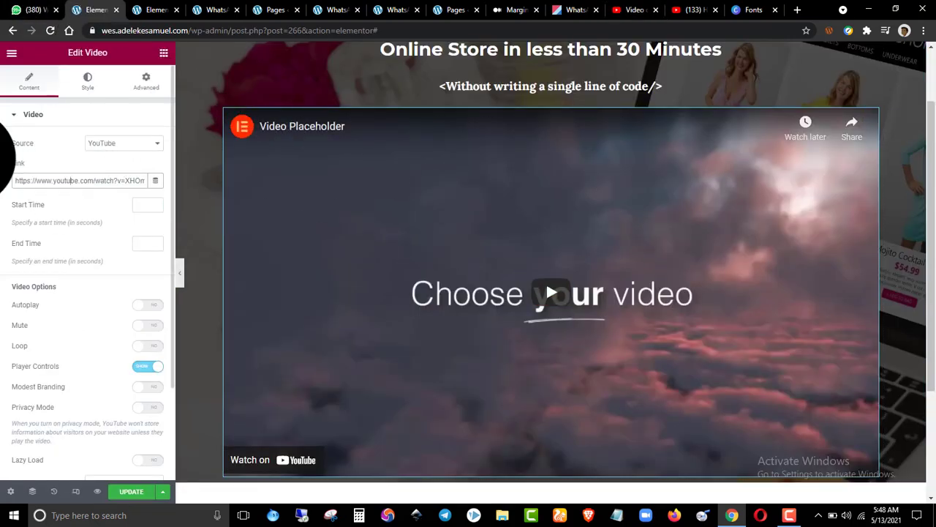
{"action": "key", "text": "BackSpace"}
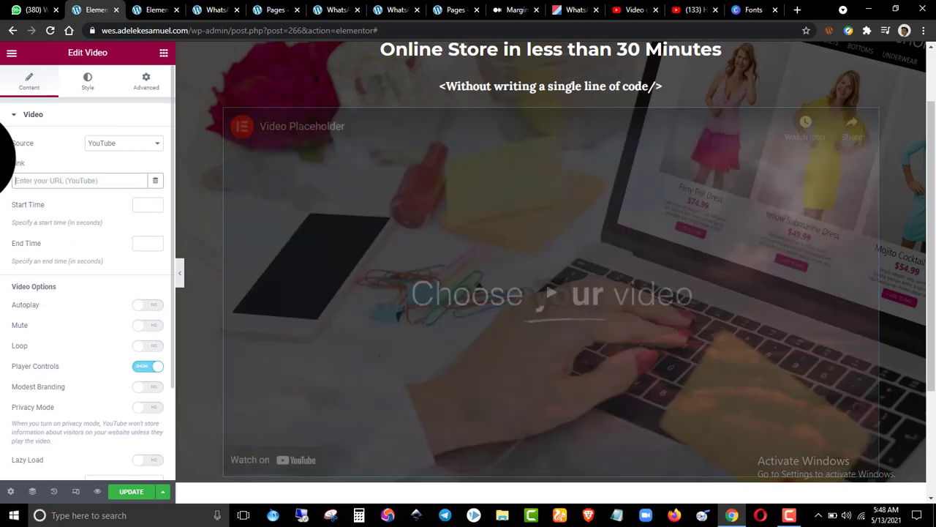
{"action": "key", "text": "ctrl+v"}
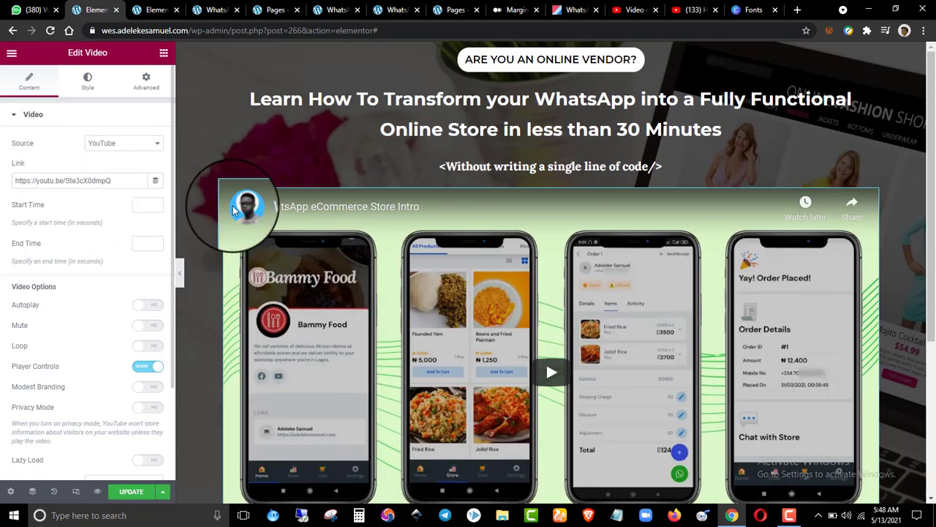
{"action": "scroll", "coordinate": [878, 198], "scroll_direction": "down", "scroll_amount": 1}
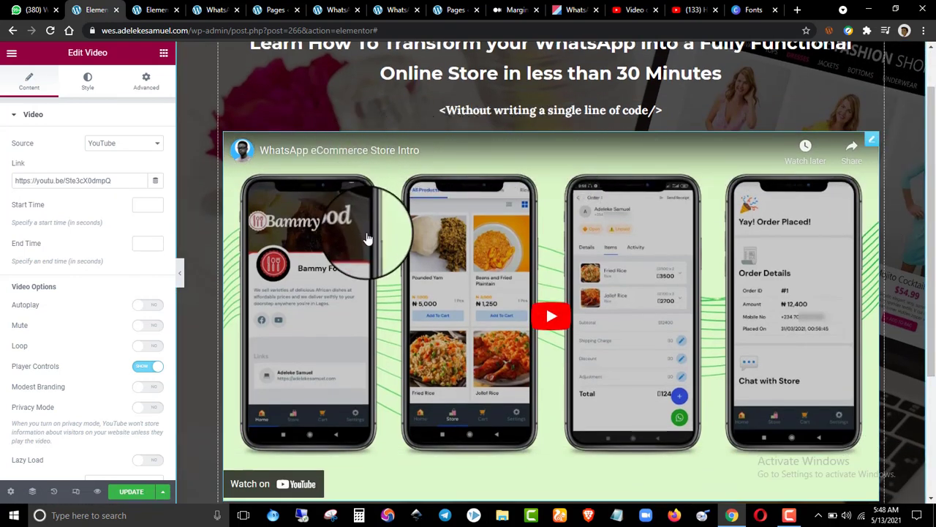
{"action": "scroll", "coordinate": [658, 249], "scroll_direction": "down", "scroll_amount": 1}
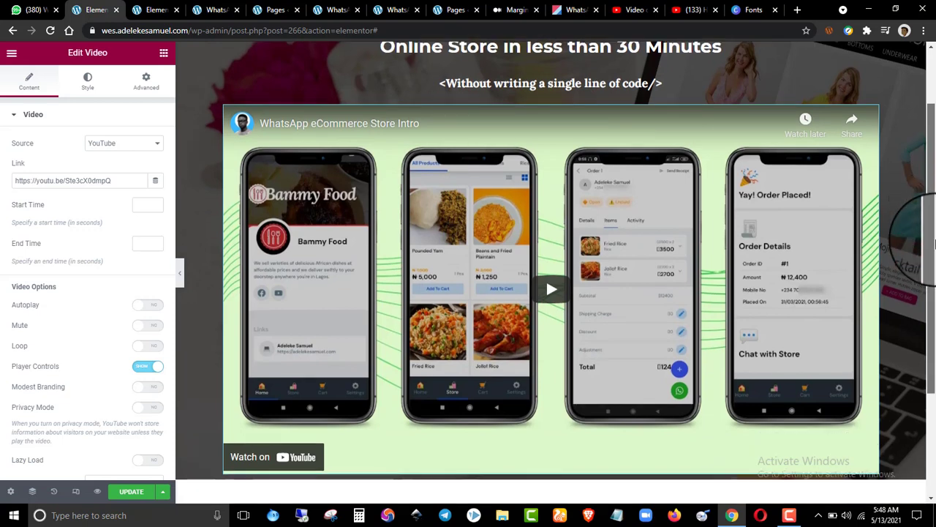
- Review the hero section around the embedded intro video and briefly play and stop the video
{"action": "scroll", "coordinate": [582, 227], "scroll_direction": "up", "scroll_amount": 3}
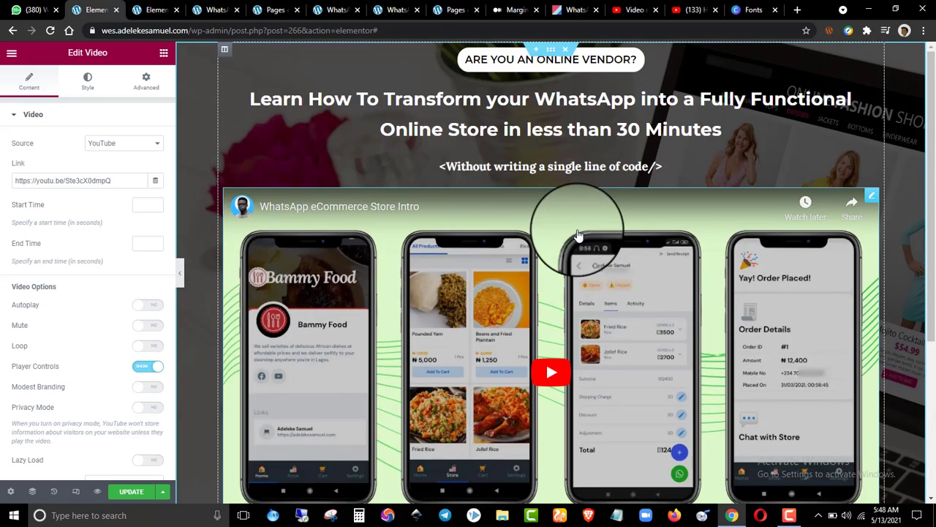
{"action": "scroll", "coordinate": [576, 238], "scroll_direction": "down", "scroll_amount": 5}
{"action": "scroll", "coordinate": [578, 235], "scroll_direction": "up", "scroll_amount": 5}
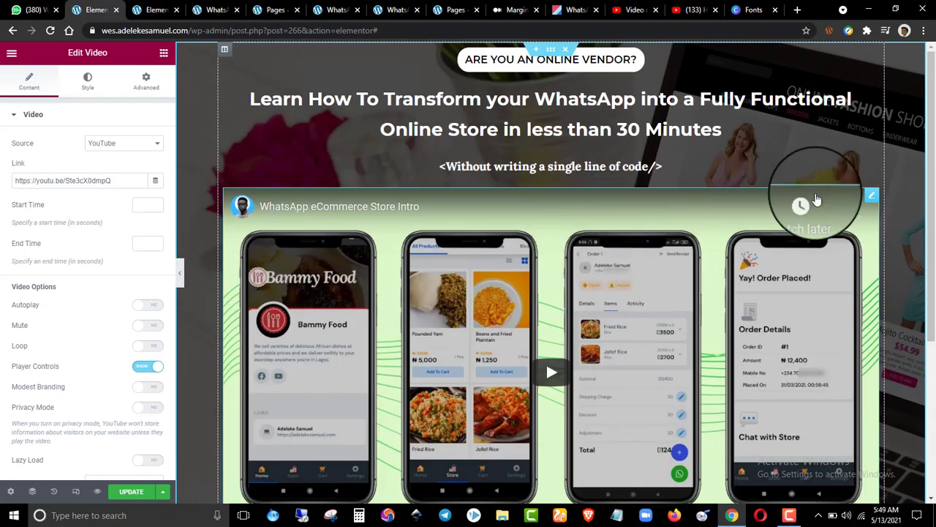
{"action": "scroll", "coordinate": [934, 177], "scroll_direction": "down", "scroll_amount": 1}
{"action": "scroll", "coordinate": [934, 179], "scroll_direction": "down", "scroll_amount": 1}
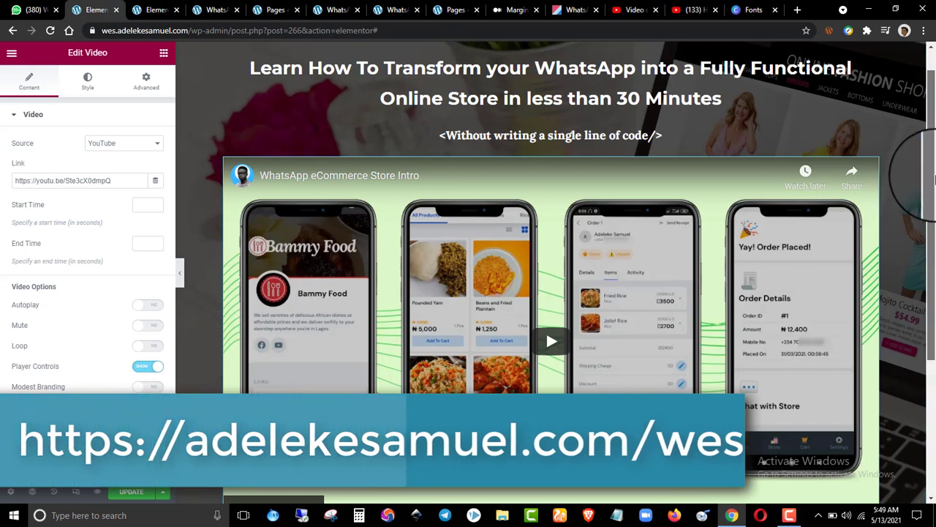
{"action": "left_click_drag", "start_coordinate": [935, 179], "coordinate": [935, 216]}
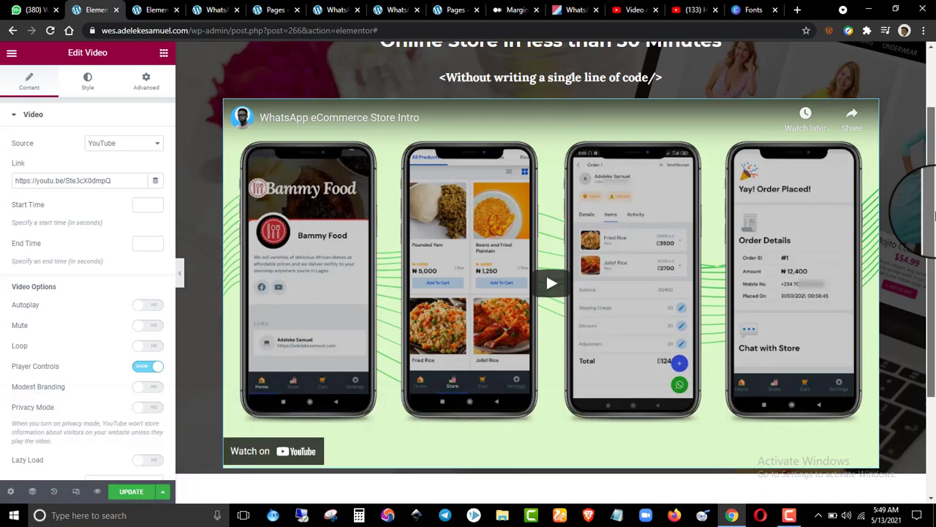
{"action": "left_click_drag", "start_coordinate": [935, 216], "coordinate": [935, 233]}
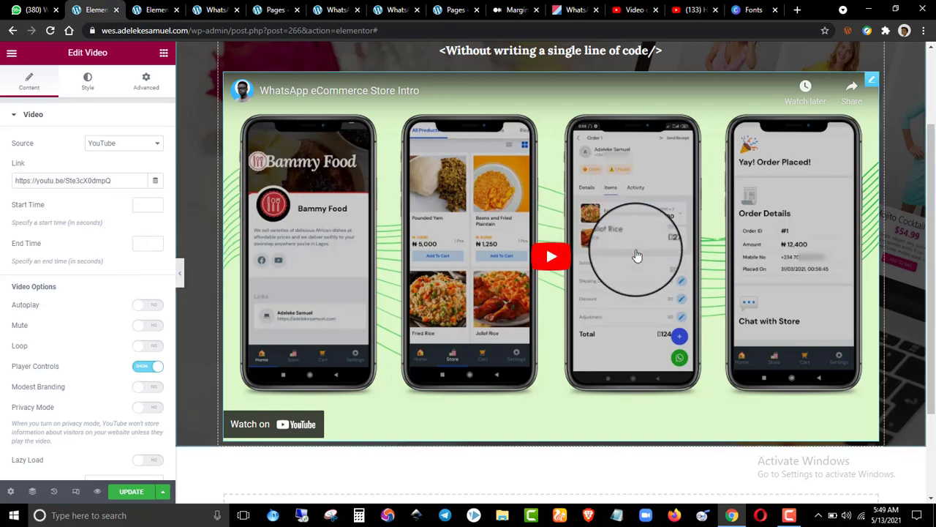
{"action": "left_click", "coordinate": [567, 251]}
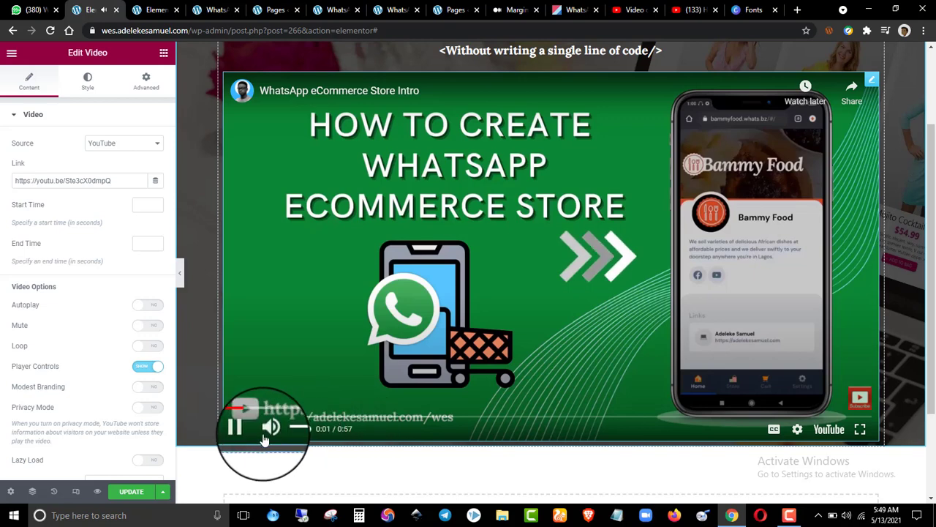
{"action": "left_click", "coordinate": [245, 430]}
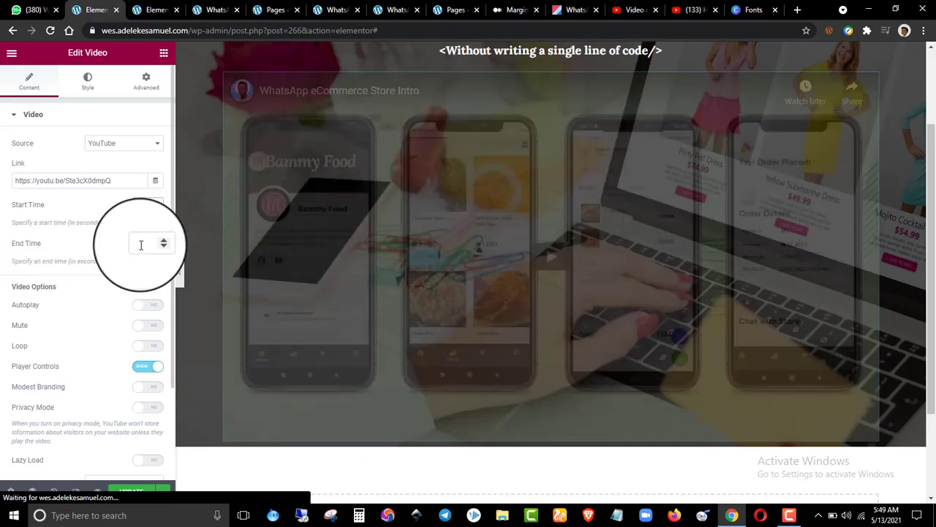
- Set the video's start time to 20 seconds and end time to 40 seconds, and test the playback
{"action": "left_click", "coordinate": [145, 244]}
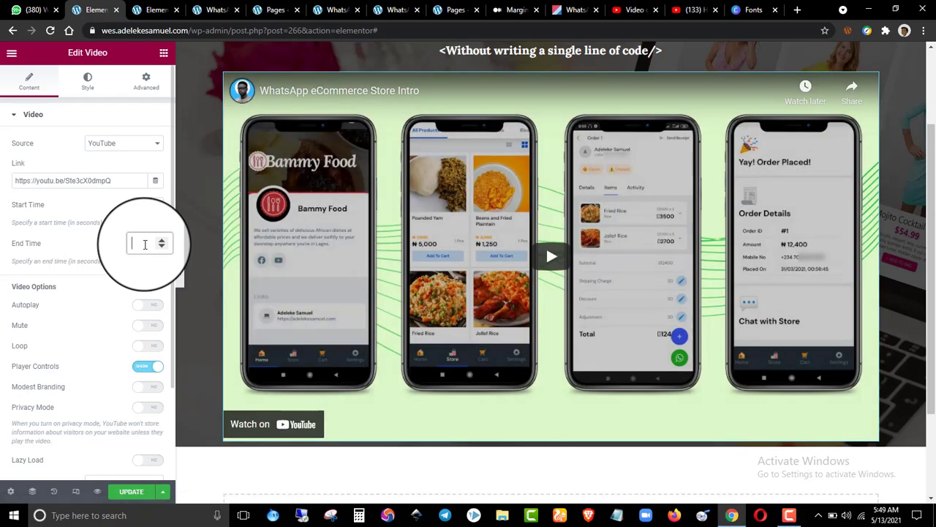
{"action": "type", "text": "40"}
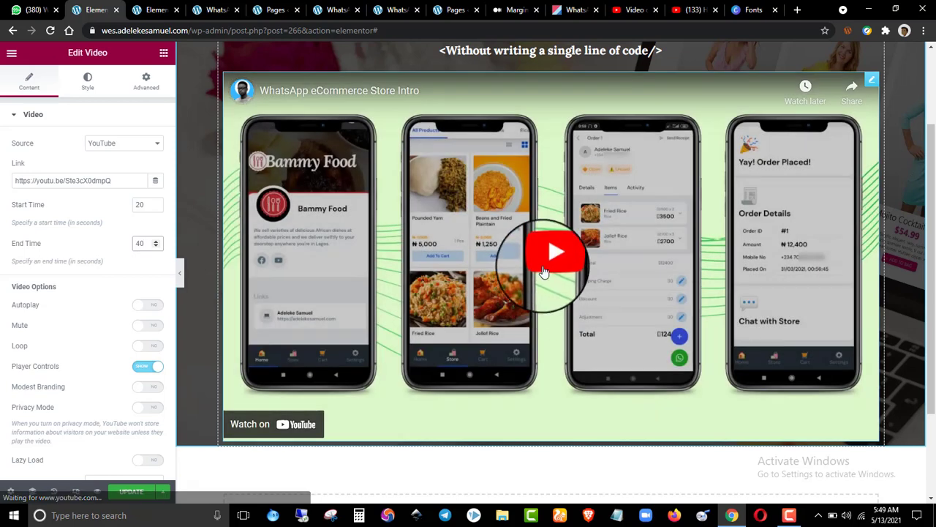
{"action": "left_click", "coordinate": [541, 268]}
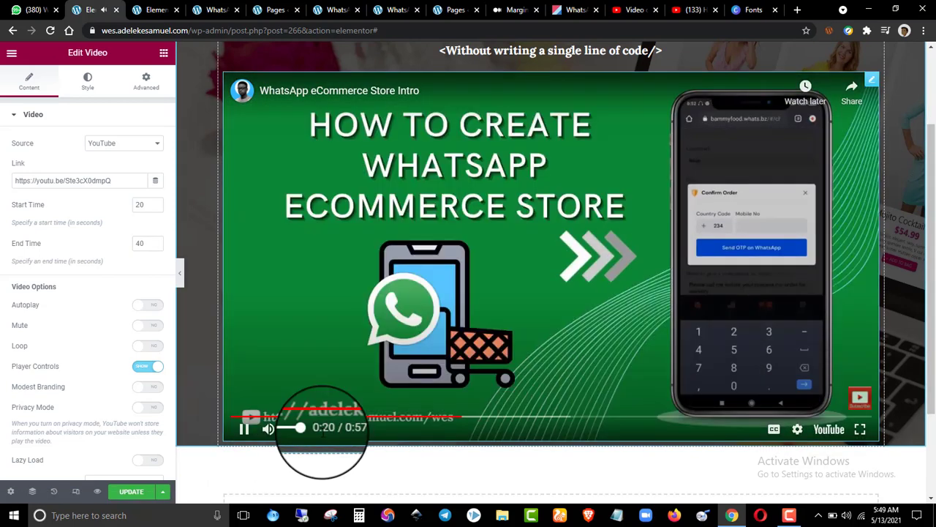
- Clear the video's start time and end time and dismiss the live caption box
{"action": "left_click", "coordinate": [147, 203]}
{"action": "key", "text": "BackSpace"}
{"action": "key", "text": "BackSpace"}
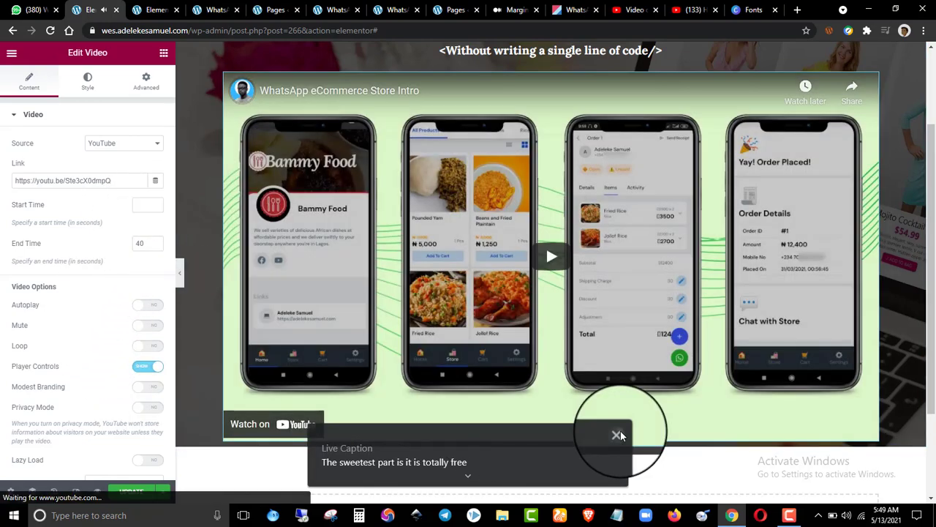
{"action": "left_click", "coordinate": [618, 435]}
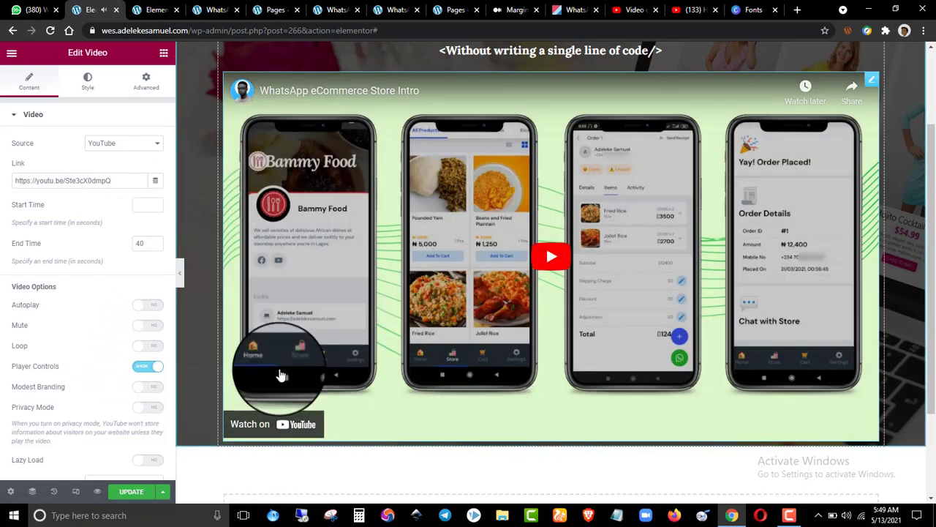
{"action": "left_click", "coordinate": [144, 242]}
{"action": "key", "text": "BackSpace"}
{"action": "key", "text": "BackSpace"}
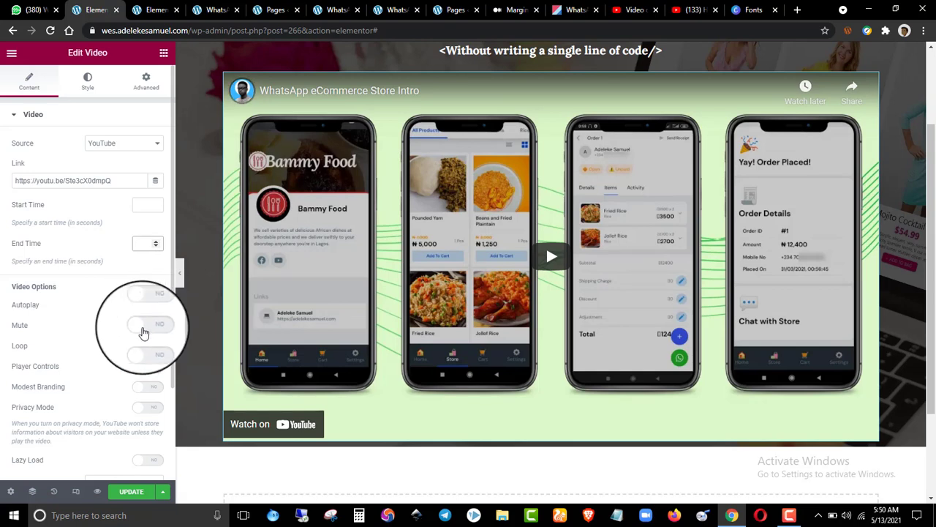
- Switch the video's Mute option on and back off, and play the video to check its player controls
{"action": "left_click", "coordinate": [144, 332]}
{"action": "left_click", "coordinate": [143, 330]}
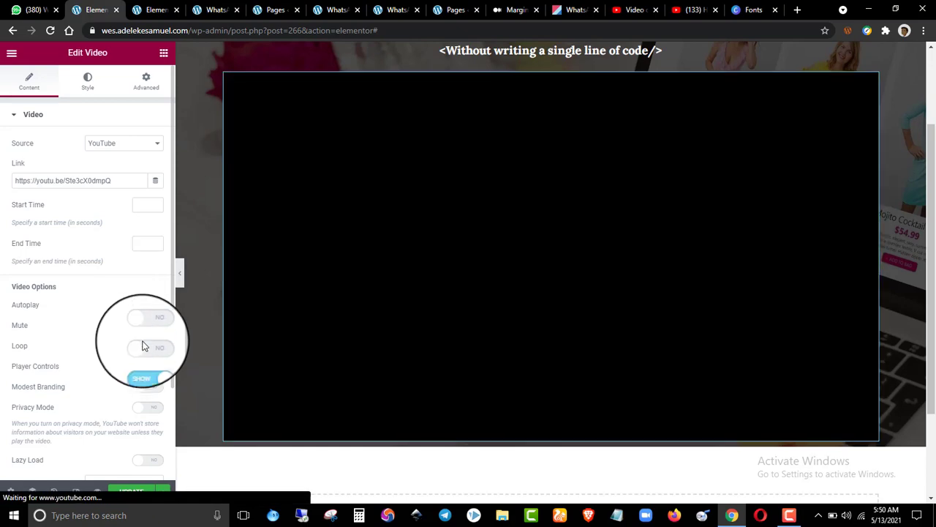
{"action": "scroll", "coordinate": [142, 353], "scroll_direction": "down", "scroll_amount": 1}
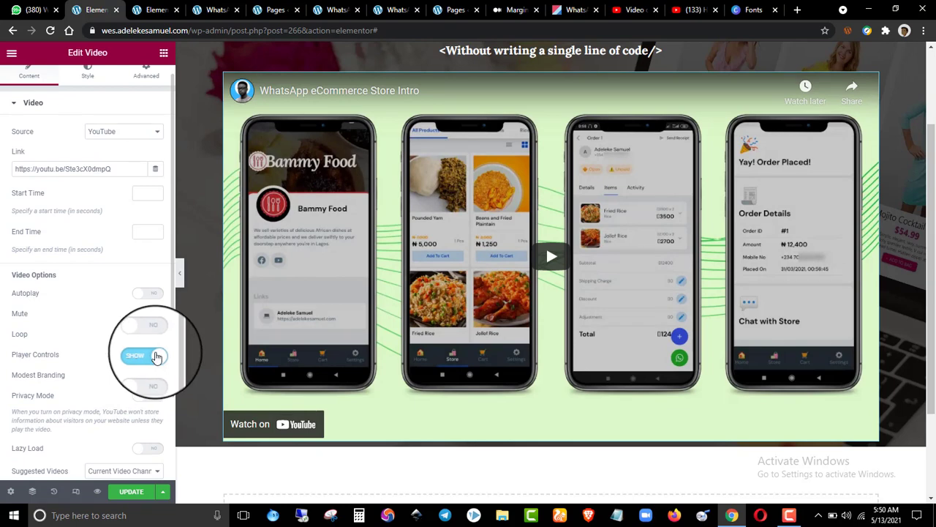
{"action": "left_click", "coordinate": [552, 254]}
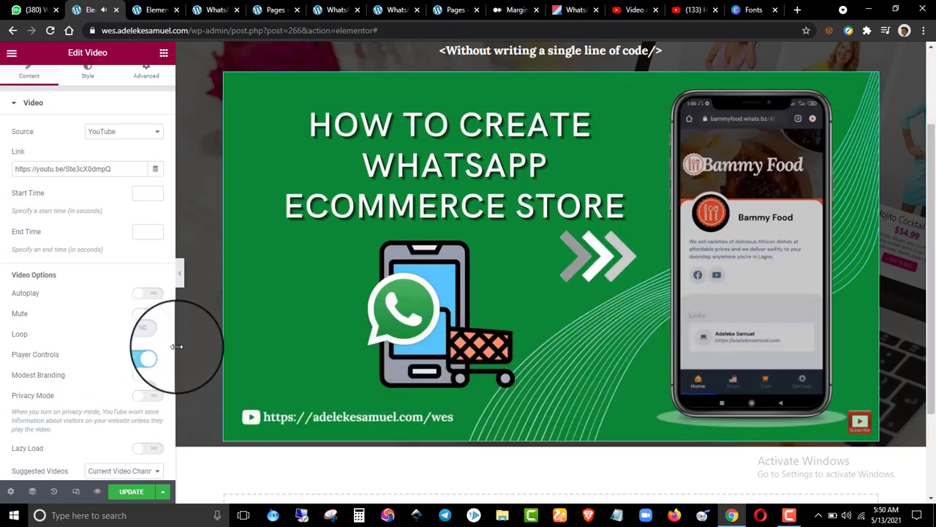
- Try the video's Privacy Mode and Lazy Load options, switching each on and back off
{"action": "left_click", "coordinate": [147, 395]}
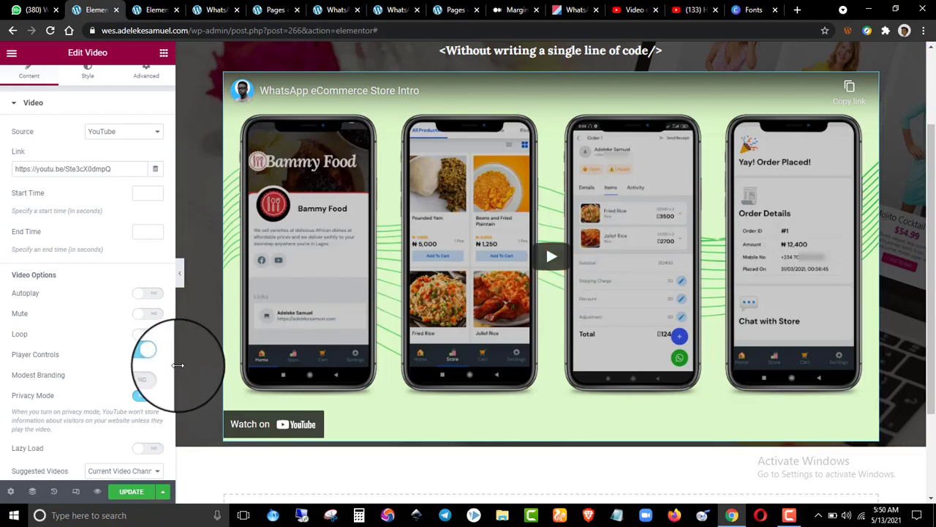
{"action": "left_click", "coordinate": [150, 397]}
{"action": "scroll", "coordinate": [146, 392], "scroll_direction": "down", "scroll_amount": 1}
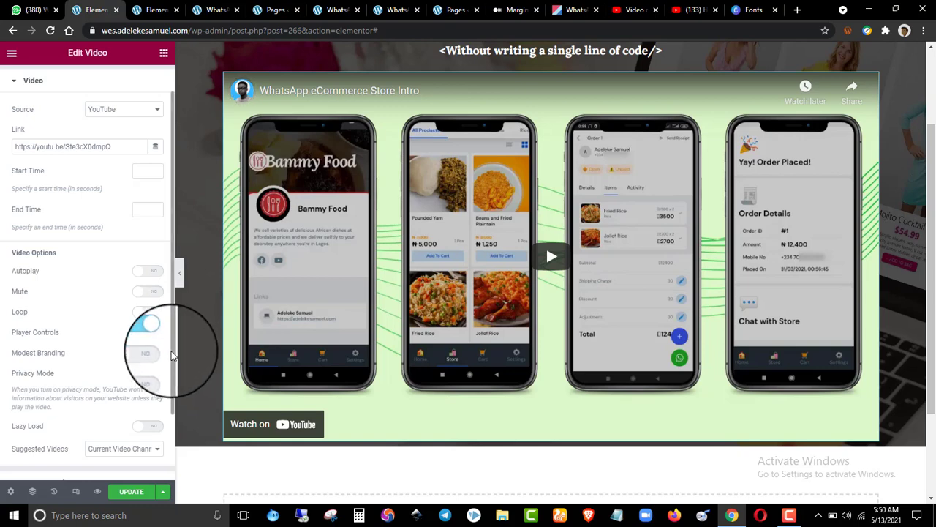
{"action": "scroll", "coordinate": [153, 397], "scroll_direction": "down", "scroll_amount": 2}
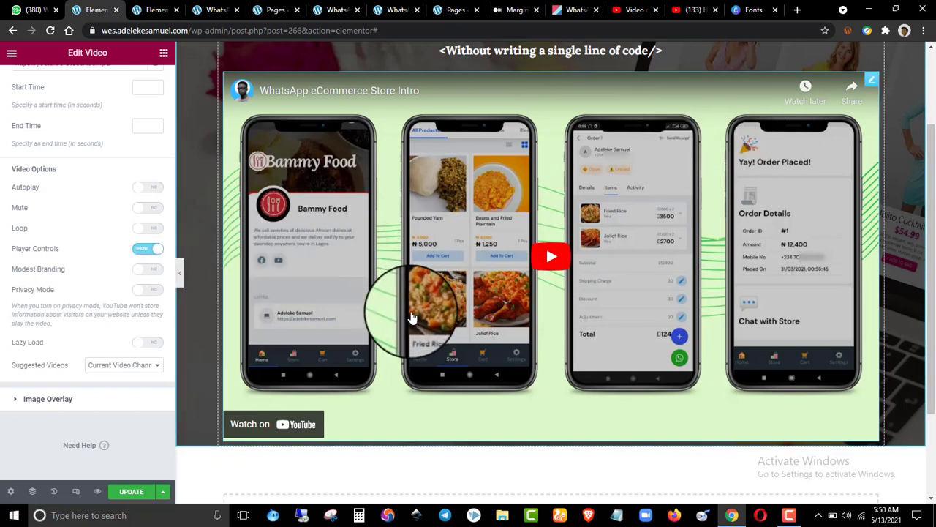
{"action": "left_click", "coordinate": [142, 344]}
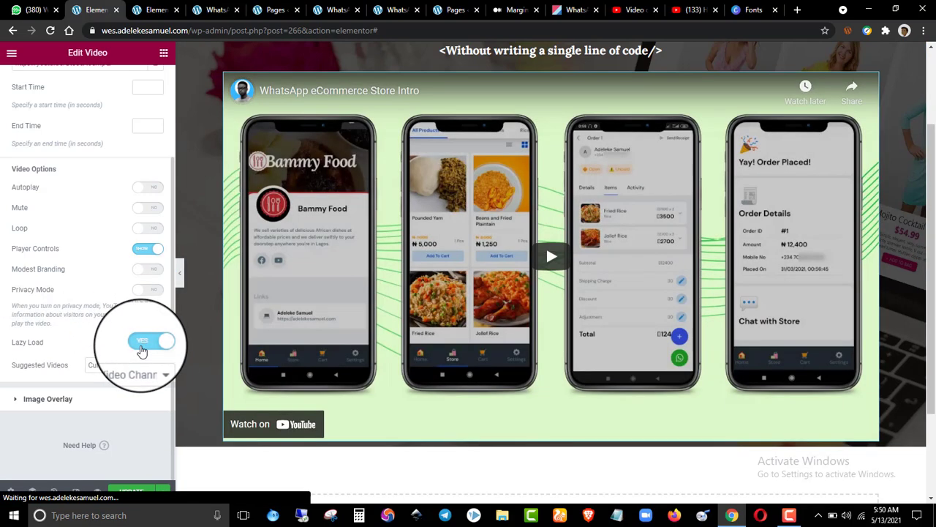
{"action": "left_click", "coordinate": [142, 345]}
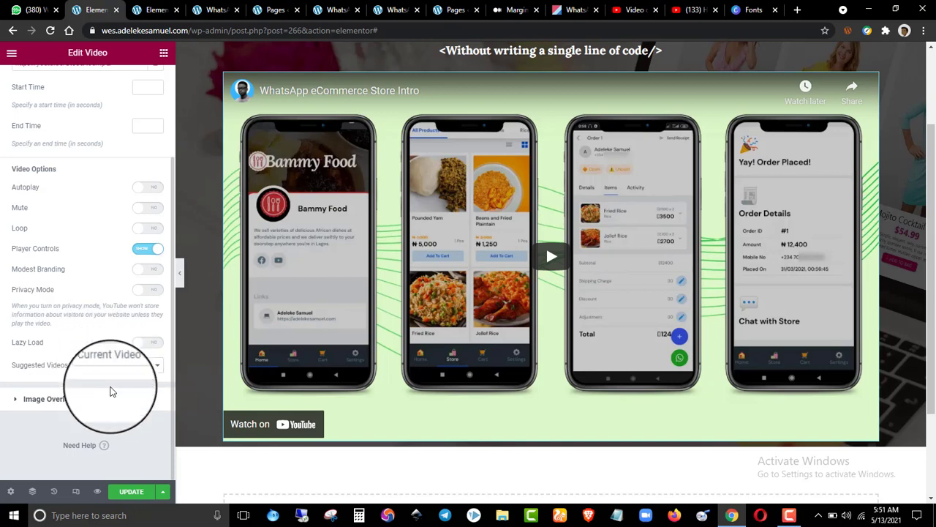
- Compare the embedded video's appearance with the video on the reference Elementor page
{"action": "left_click", "coordinate": [167, 7]}
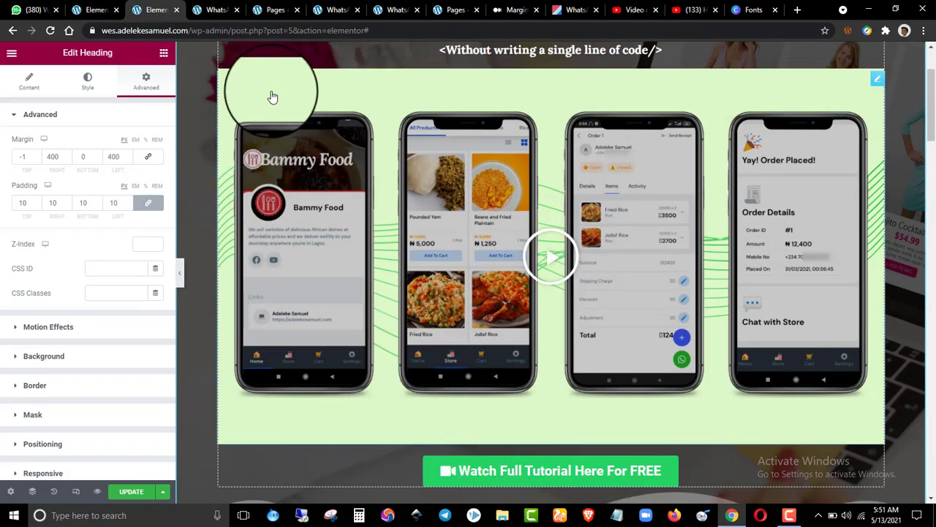
{"action": "key", "text": "ctrl+shift+Tab"}
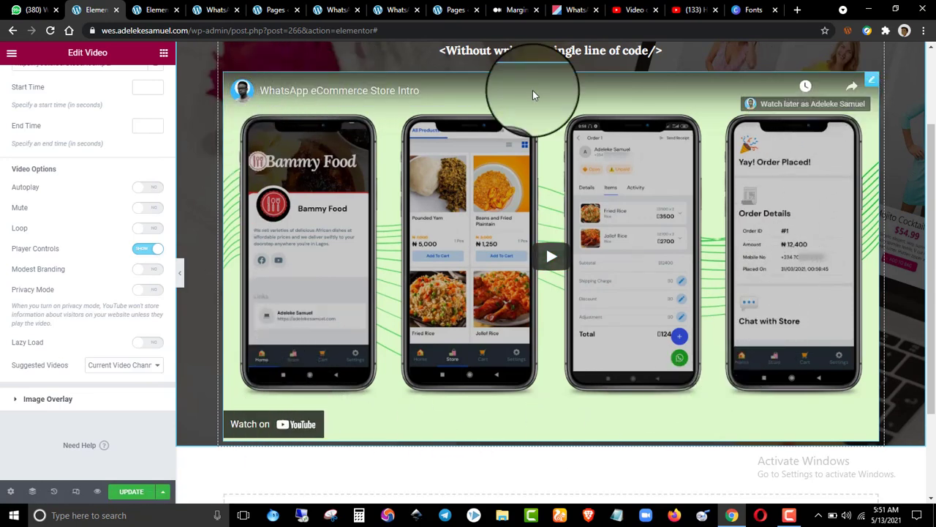
{"action": "left_click", "coordinate": [159, 8]}
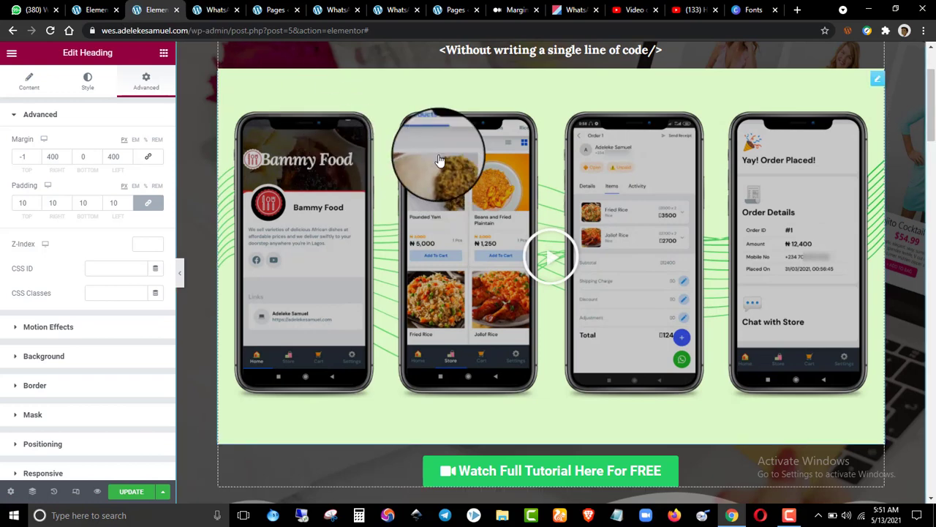
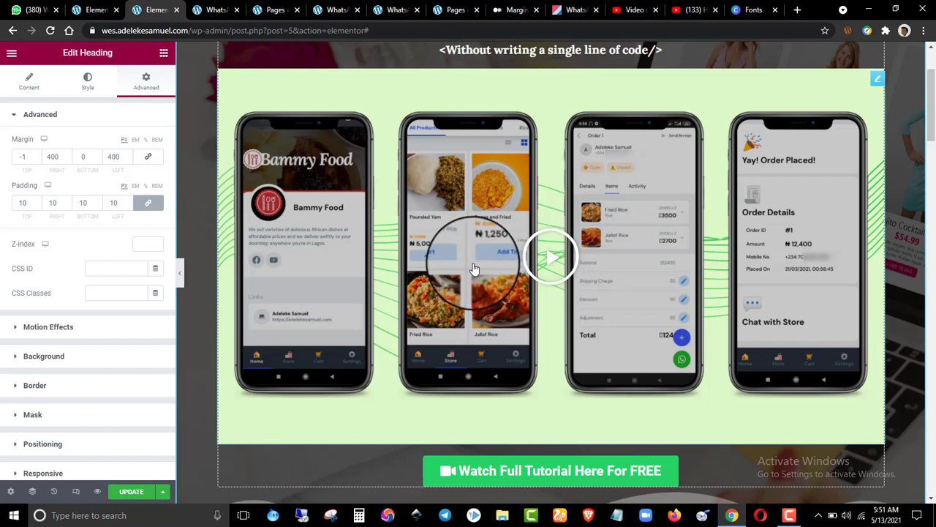
- Return to the page being built and enable the Video widget's image overlay with wes-yt-thumbnail.png from the media library
{"action": "left_click", "coordinate": [103, 7]}
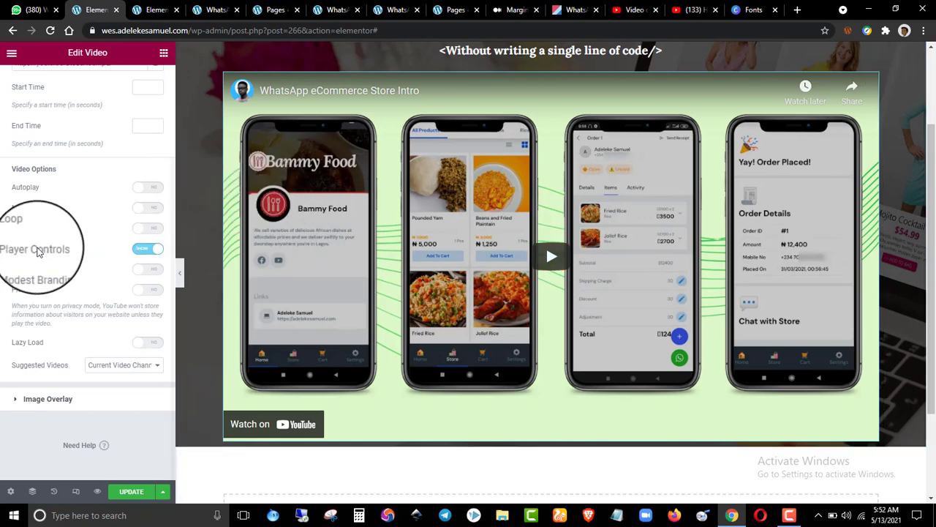
{"action": "scroll", "coordinate": [314, 103], "scroll_direction": "up", "scroll_amount": 1}
{"action": "scroll", "coordinate": [293, 278], "scroll_direction": "down", "scroll_amount": 3}
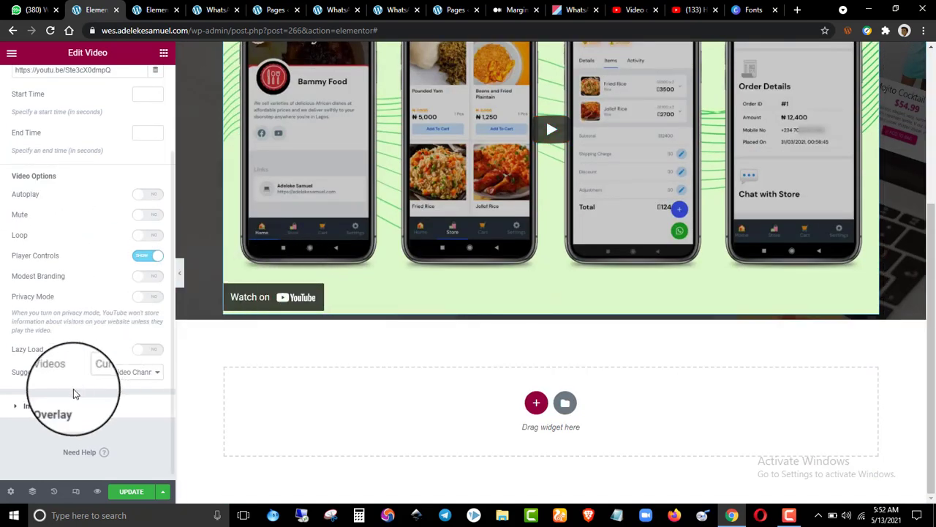
{"action": "left_click", "coordinate": [49, 413]}
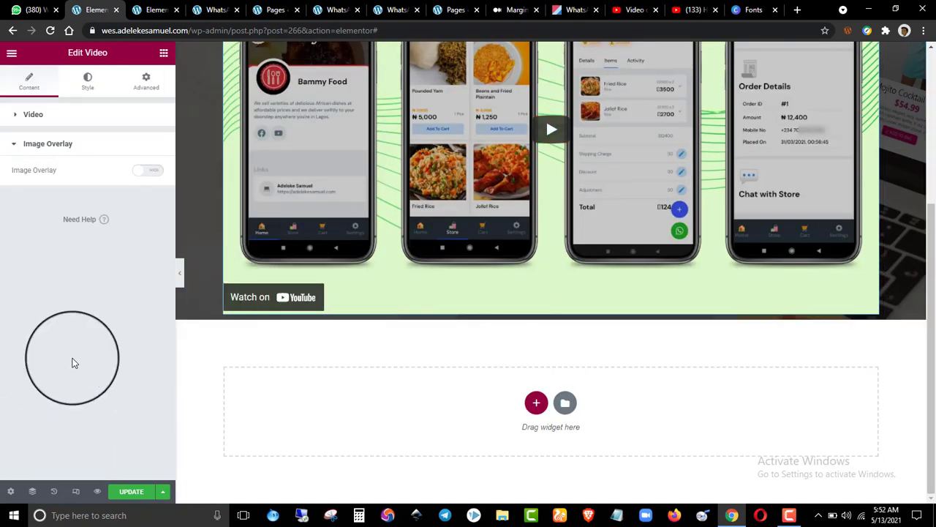
{"action": "left_click", "coordinate": [149, 169]}
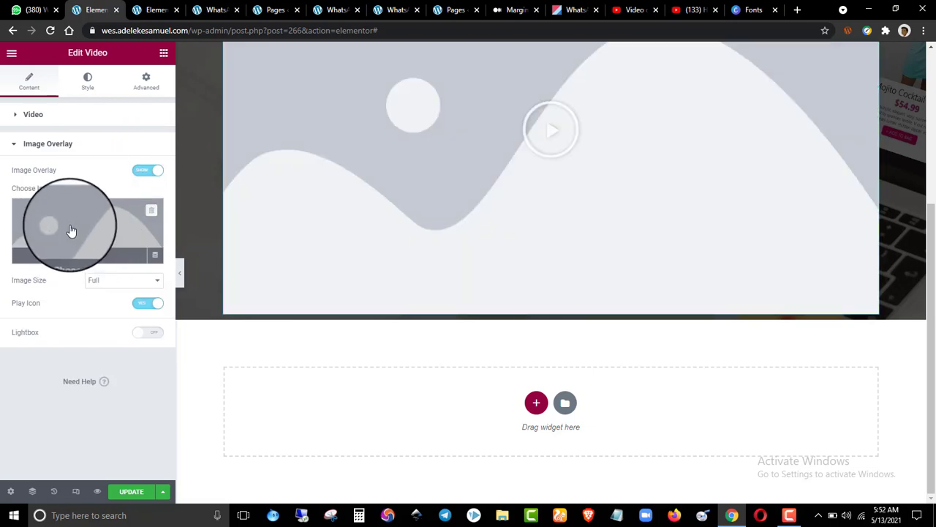
{"action": "left_click", "coordinate": [71, 231]}
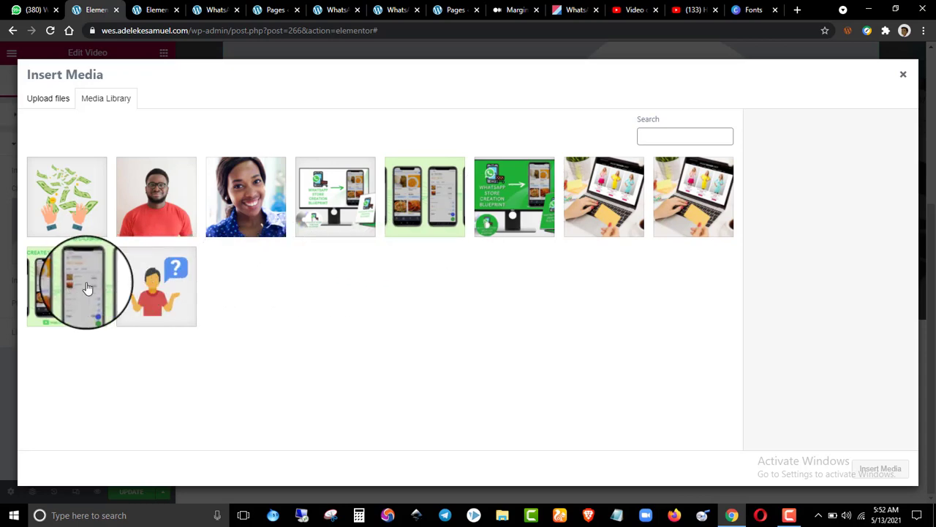
{"action": "left_click", "coordinate": [425, 190]}
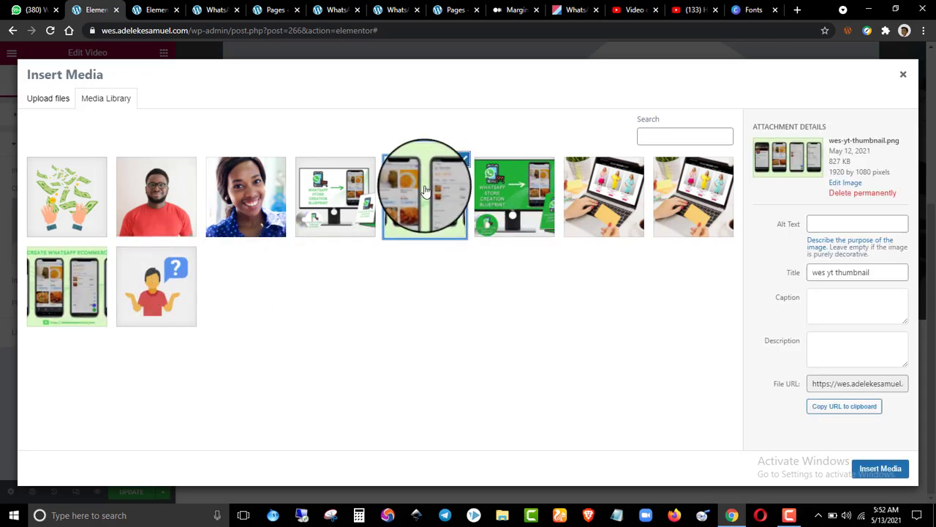
{"action": "left_click", "coordinate": [880, 469]}
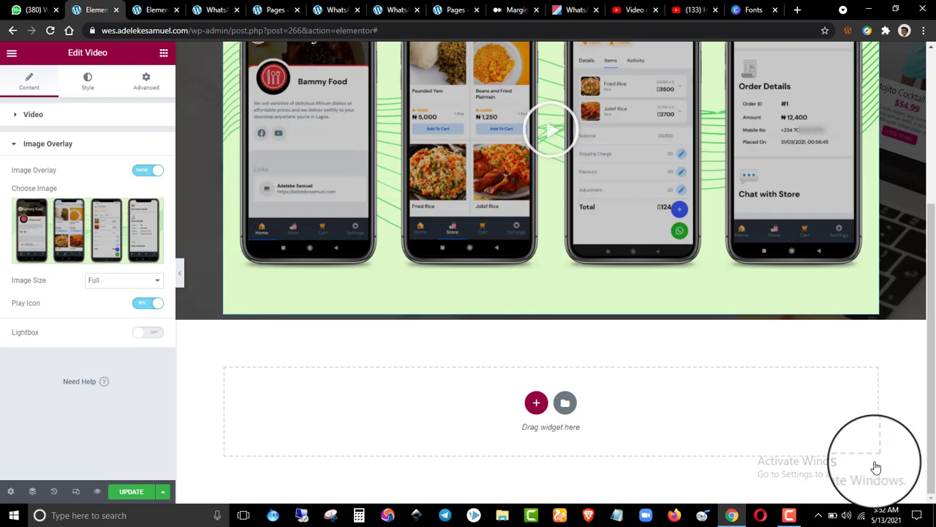
- Update the page and check the hero section with the video's overlay image
{"action": "scroll", "coordinate": [815, 272], "scroll_direction": "up", "scroll_amount": 5}
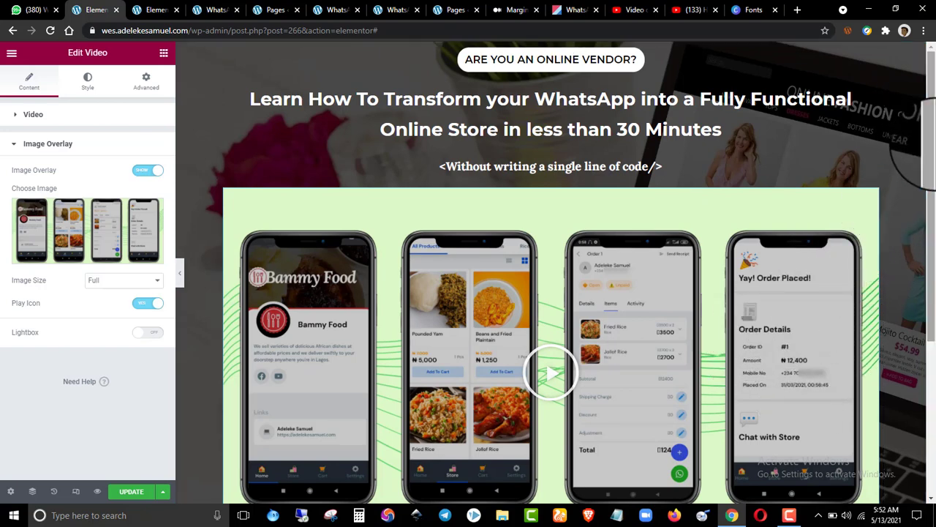
{"action": "scroll", "coordinate": [926, 142], "scroll_direction": "down", "scroll_amount": 2}
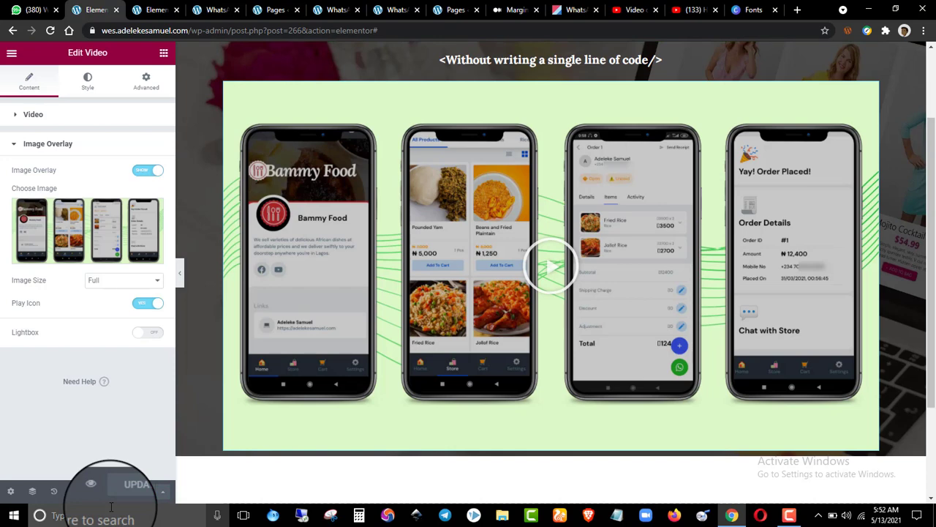
{"action": "scroll", "coordinate": [585, 293], "scroll_direction": "up", "scroll_amount": 2}
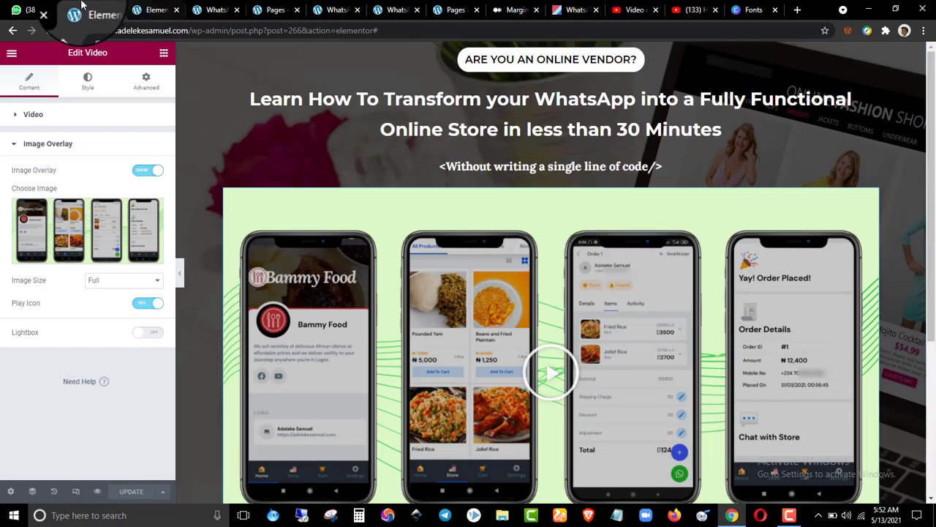
- Compare the hero section's background and video overlay between the reference page and the page being built
{"action": "left_click", "coordinate": [154, 10]}
{"action": "scroll", "coordinate": [636, 256], "scroll_direction": "up", "scroll_amount": 2}
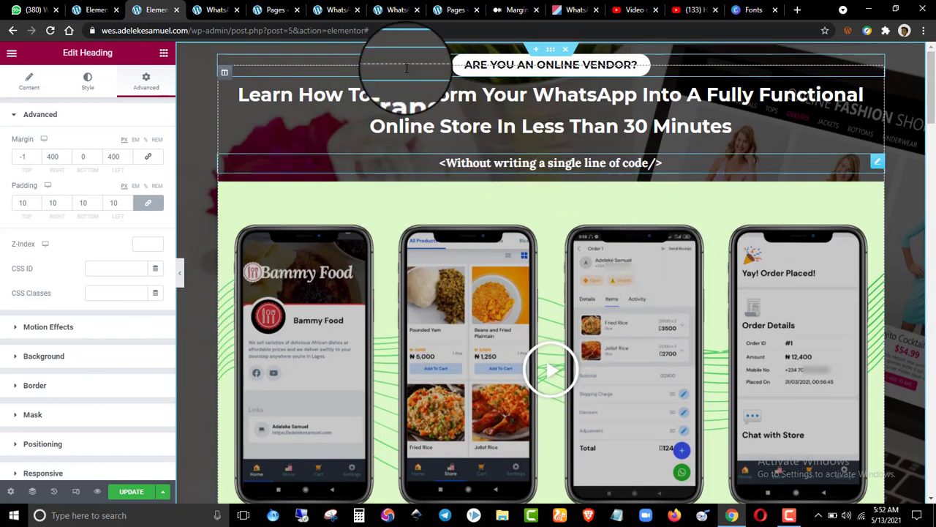
{"action": "left_click", "coordinate": [95, 9]}
{"action": "scroll", "coordinate": [508, 209], "scroll_direction": "down", "scroll_amount": 3}
{"action": "scroll", "coordinate": [509, 208], "scroll_direction": "up", "scroll_amount": 3}
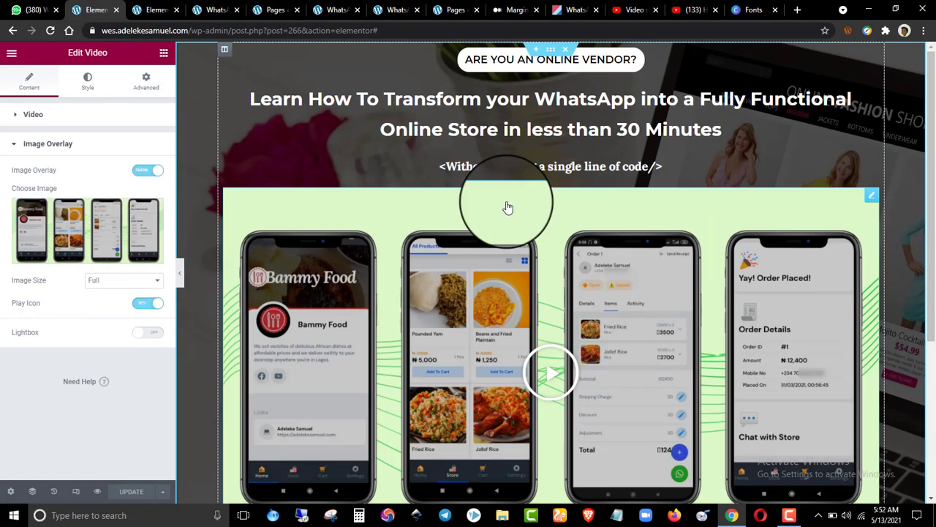
{"action": "left_click", "coordinate": [150, 10]}
{"action": "scroll", "coordinate": [512, 198], "scroll_direction": "down", "scroll_amount": 5}
{"action": "scroll", "coordinate": [548, 226], "scroll_direction": "up", "scroll_amount": 4}
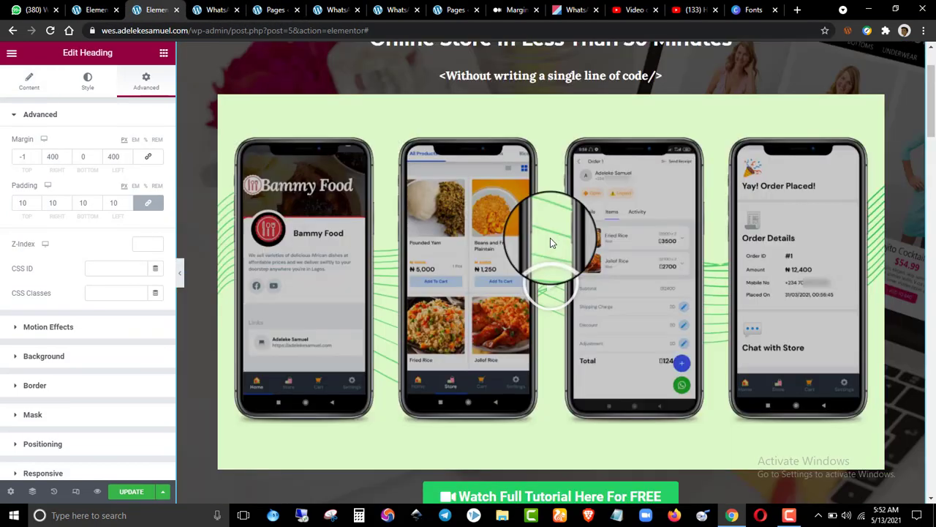
{"action": "scroll", "coordinate": [578, 227], "scroll_direction": "up", "scroll_amount": 1}
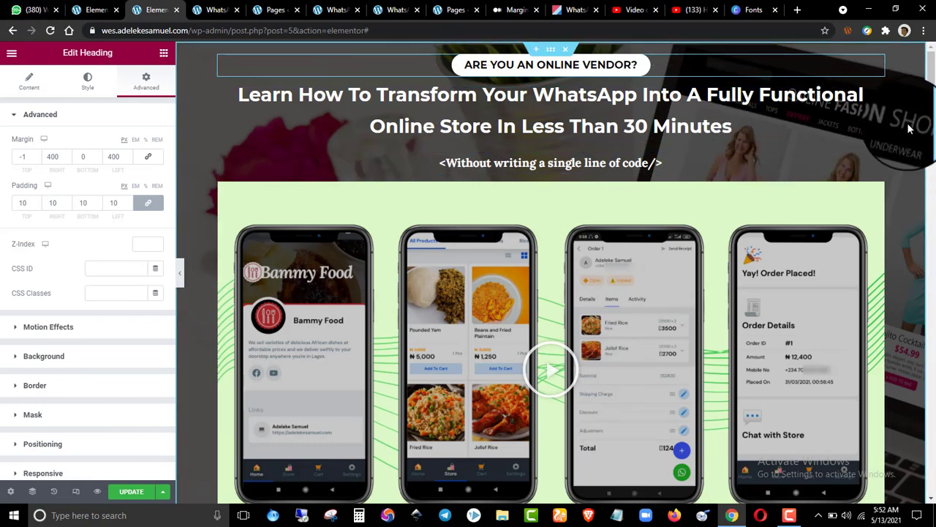
{"action": "left_click", "coordinate": [83, 7]}
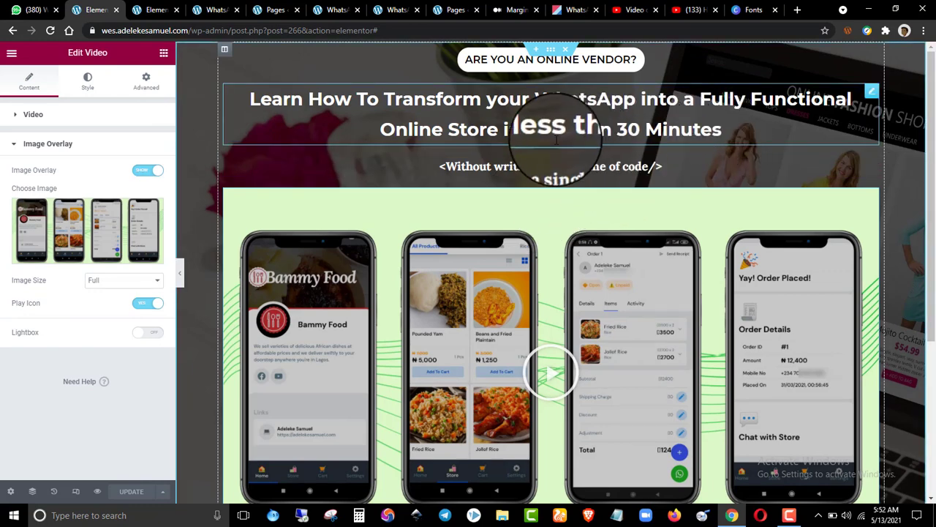
- Open the hero section's background style settings, set the image position to Center Center and preview the section at full width
{"action": "right_click", "coordinate": [198, 128]}
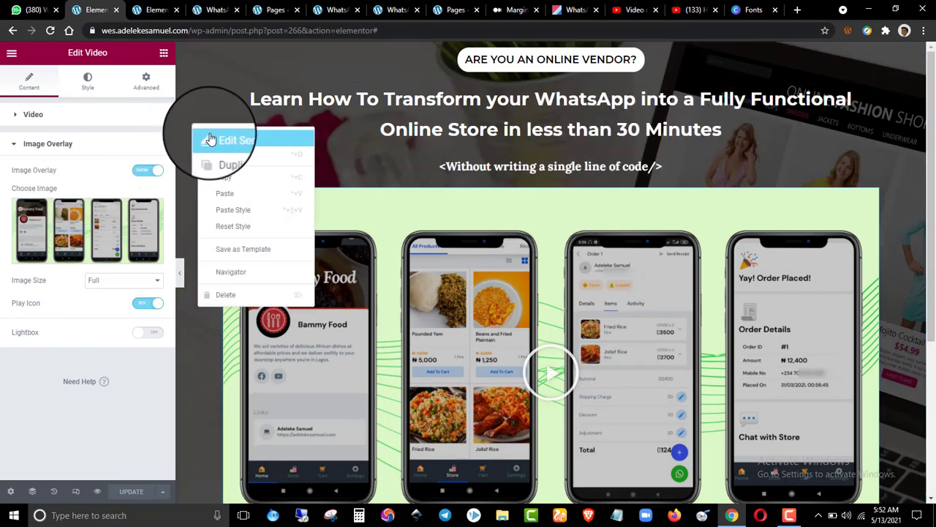
{"action": "left_click", "coordinate": [211, 139]}
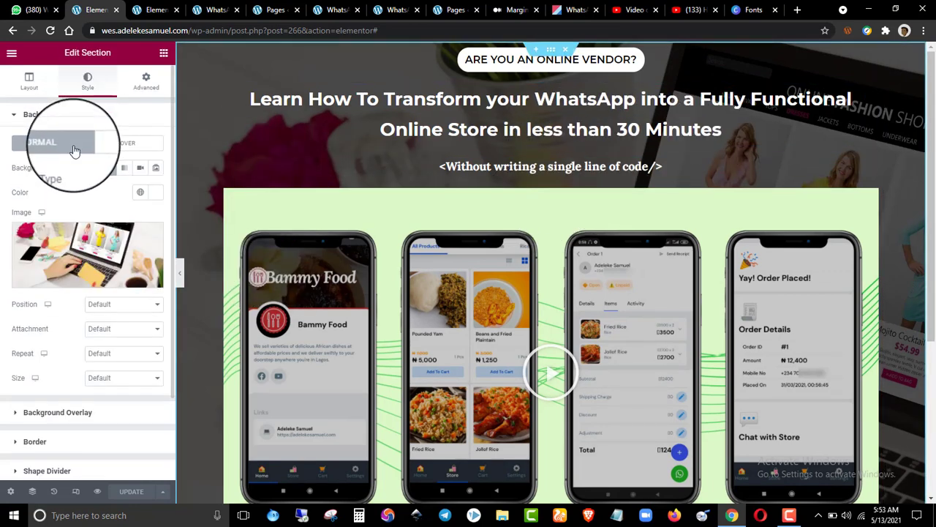
{"action": "left_click", "coordinate": [78, 123]}
{"action": "left_click", "coordinate": [63, 115]}
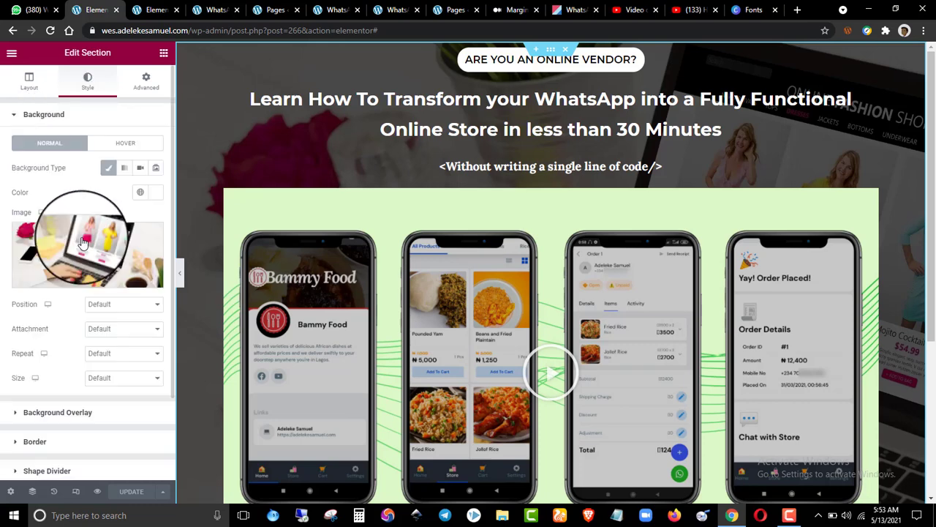
{"action": "left_click", "coordinate": [107, 304]}
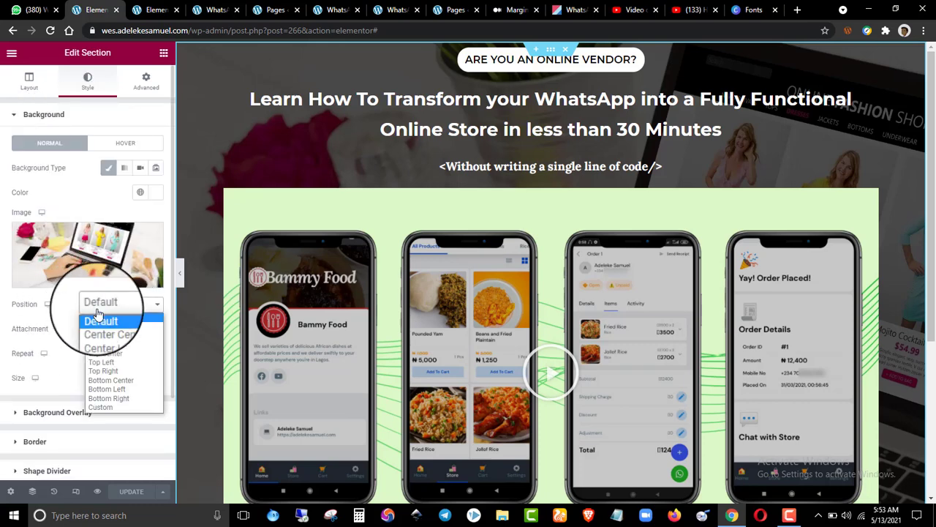
{"action": "left_click", "coordinate": [110, 326]}
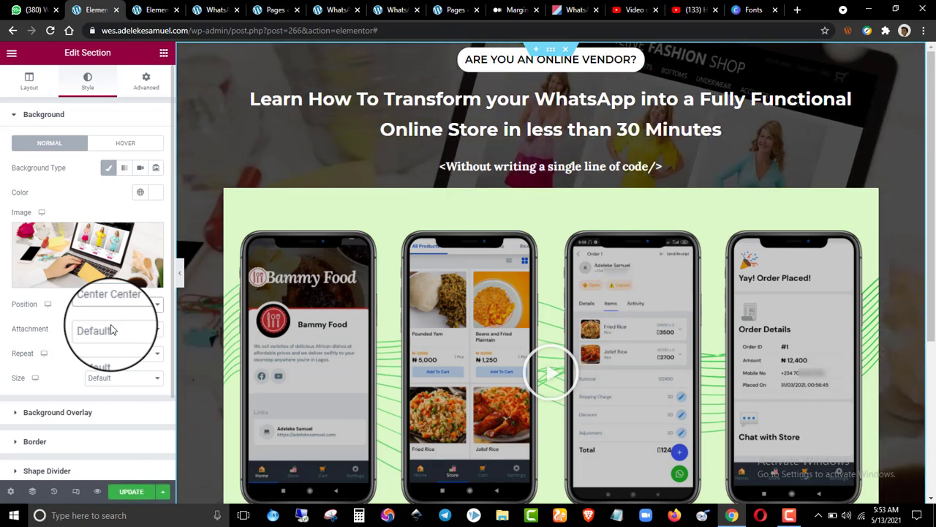
{"action": "left_click", "coordinate": [179, 272]}
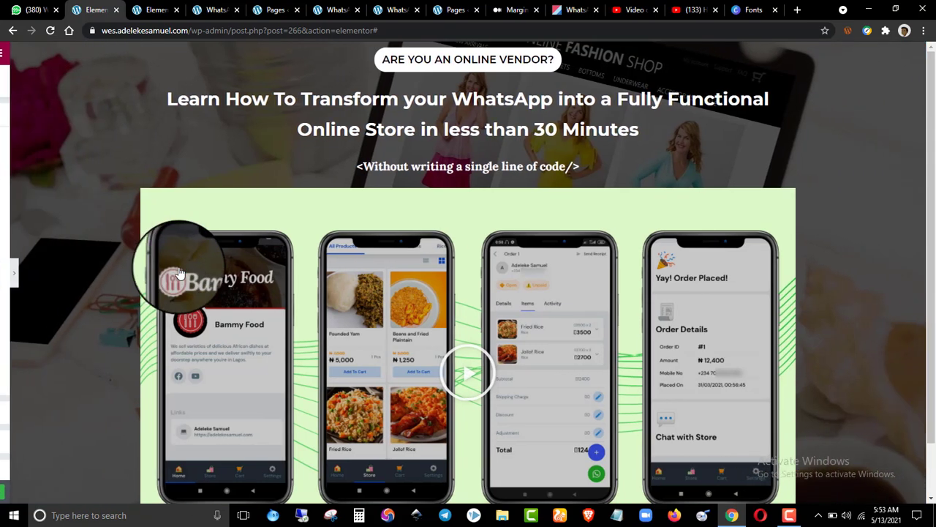
{"action": "left_click", "coordinate": [4, 268]}
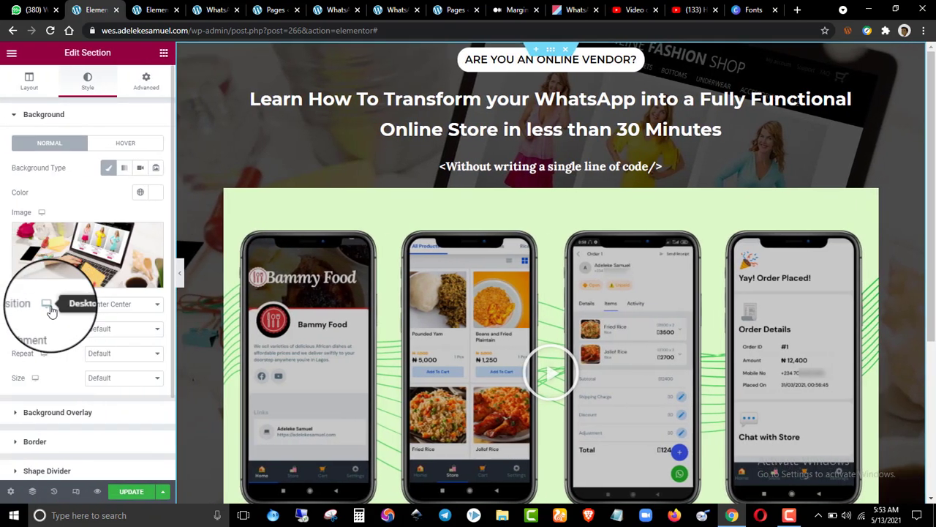
- Set the hero section's background image position to Center Left, preview it at full width and update the page
{"action": "left_click", "coordinate": [99, 306]}
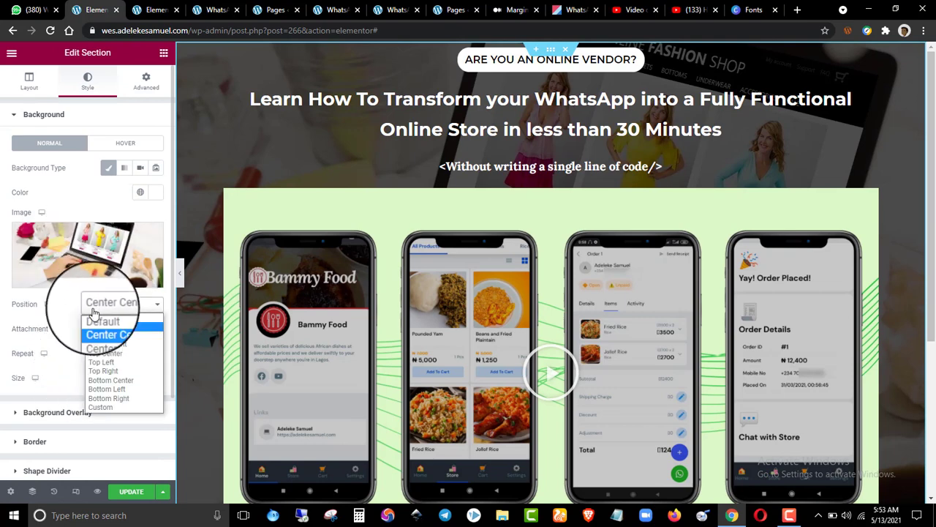
{"action": "left_click", "coordinate": [105, 335]}
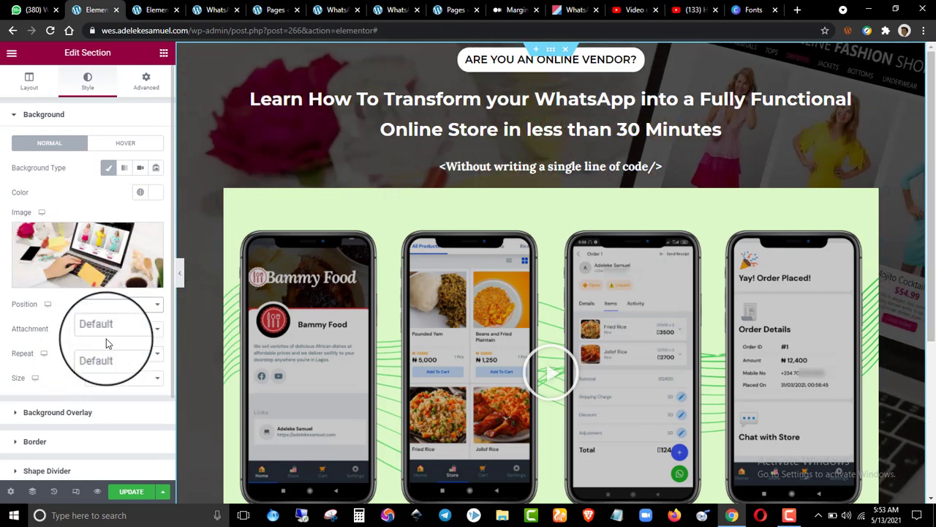
{"action": "left_click", "coordinate": [178, 273]}
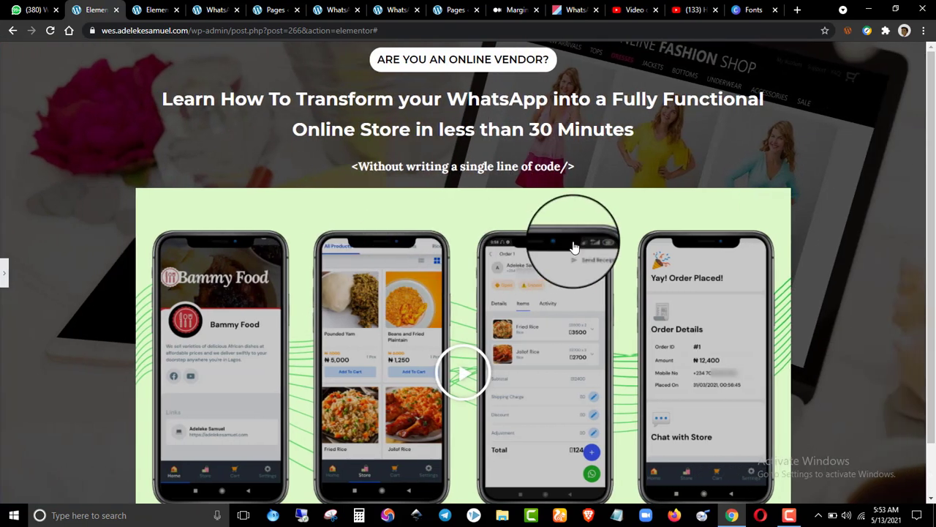
{"action": "left_click", "coordinate": [3, 275]}
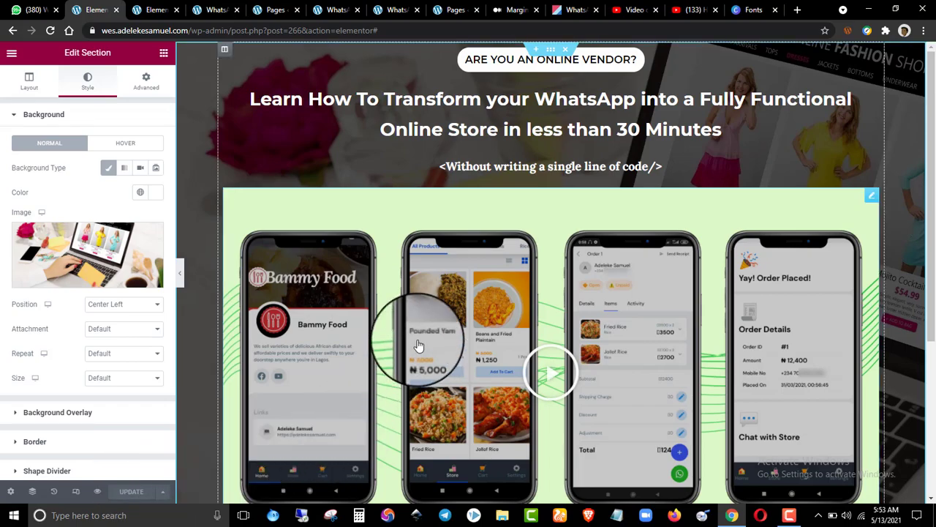
- Examine the end of the hero section and inspect the settings of the reference page's button below the video
{"action": "scroll", "coordinate": [428, 325], "scroll_direction": "down", "scroll_amount": 3}
{"action": "scroll", "coordinate": [425, 314], "scroll_direction": "up", "scroll_amount": 3}
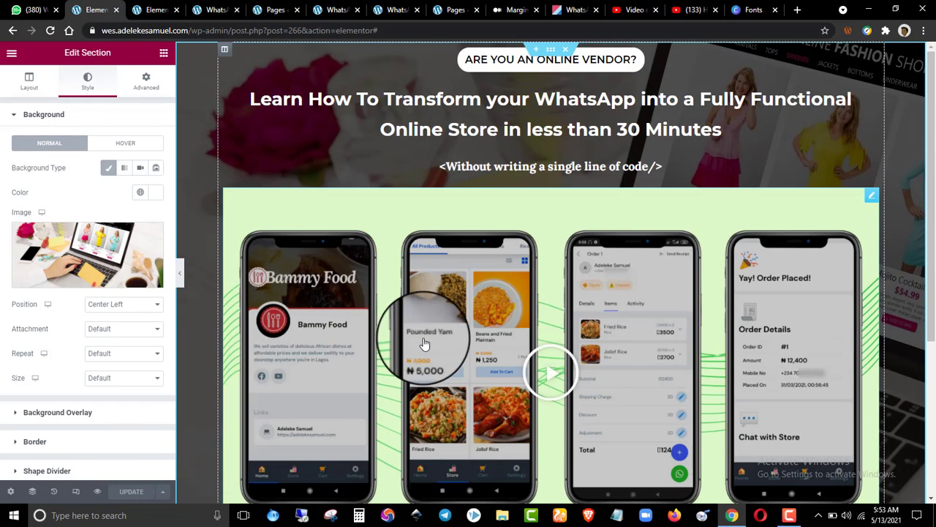
{"action": "scroll", "coordinate": [529, 204], "scroll_direction": "down", "scroll_amount": 3}
{"action": "scroll", "coordinate": [530, 203], "scroll_direction": "up", "scroll_amount": 3}
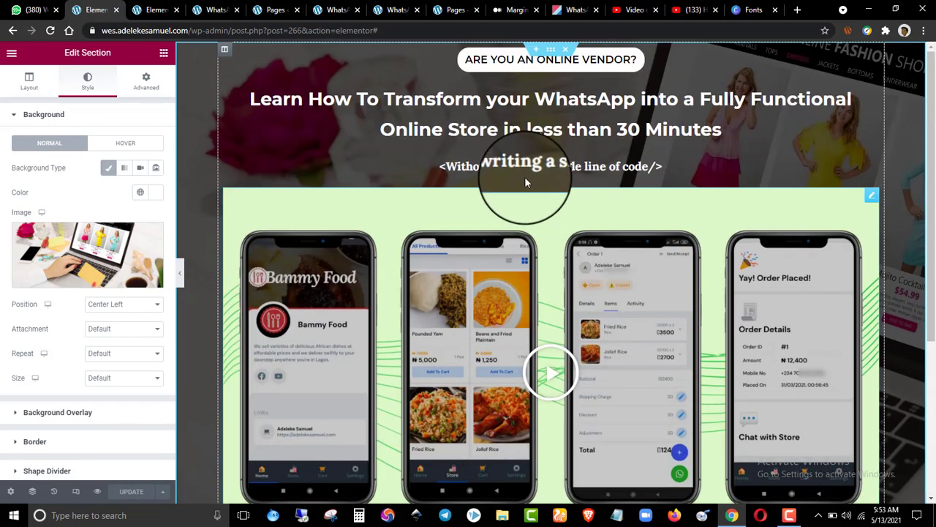
{"action": "scroll", "coordinate": [525, 182], "scroll_direction": "down", "scroll_amount": 3}
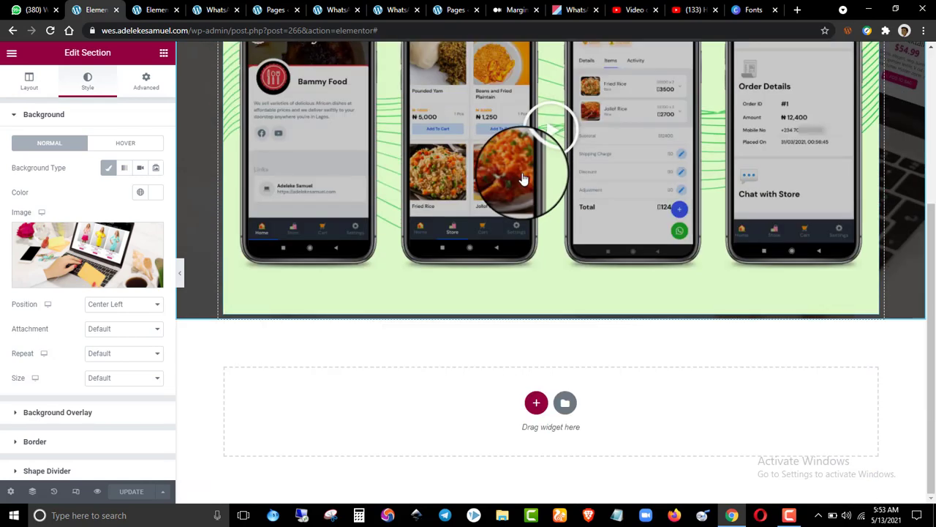
{"action": "left_click", "coordinate": [152, 10]}
{"action": "scroll", "coordinate": [518, 303], "scroll_direction": "down", "scroll_amount": 5}
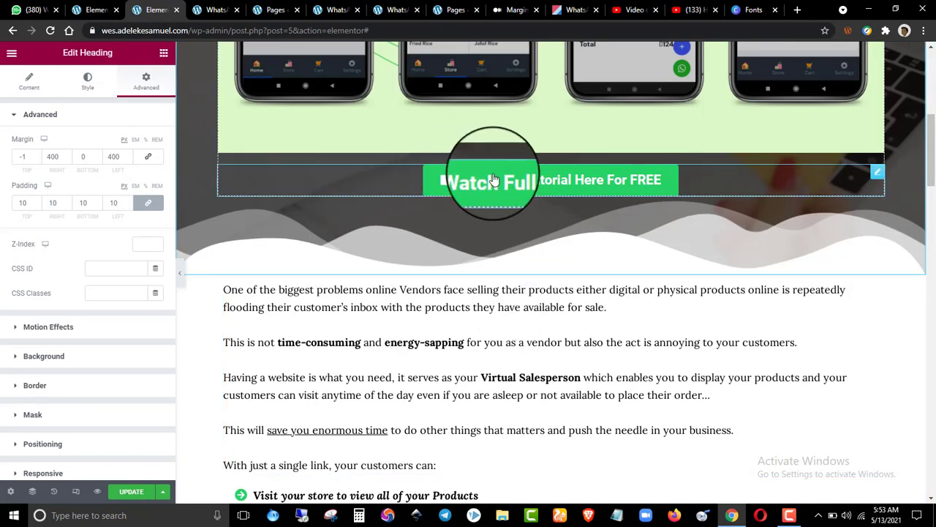
{"action": "left_click", "coordinate": [718, 181]}
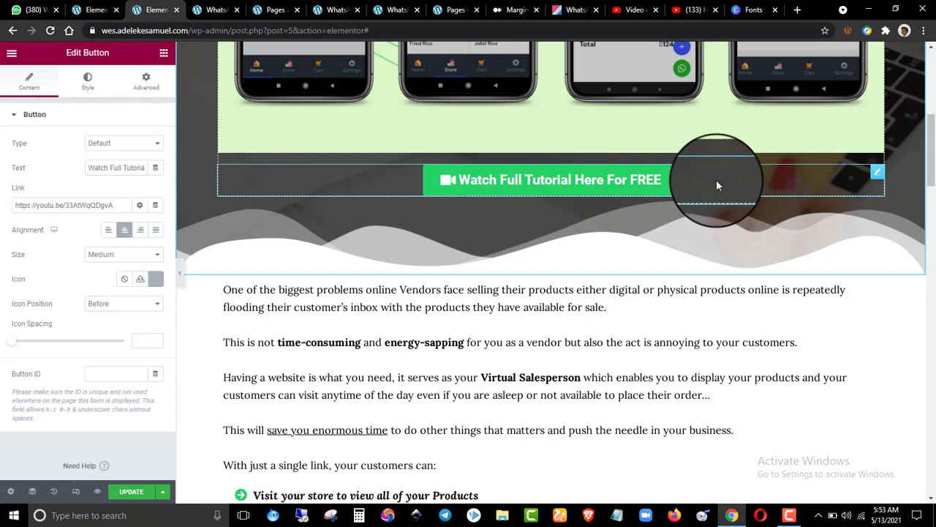
{"action": "scroll", "coordinate": [578, 244], "scroll_direction": "down", "scroll_amount": 10}
{"action": "scroll", "coordinate": [575, 240], "scroll_direction": "up", "scroll_amount": 13}
{"action": "scroll", "coordinate": [600, 263], "scroll_direction": "down", "scroll_amount": 5}
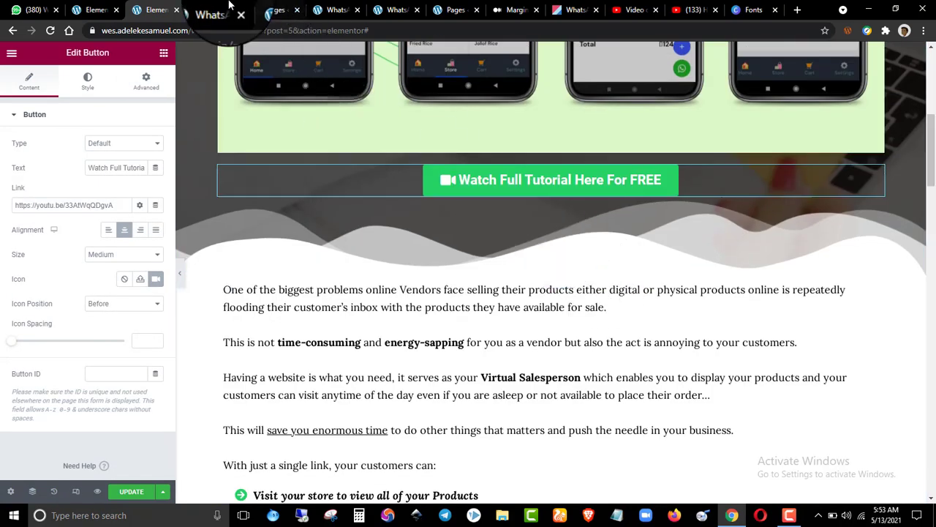
- Return to the page being built and add a Button widget directly below the video in the hero section
{"action": "left_click", "coordinate": [101, 6]}
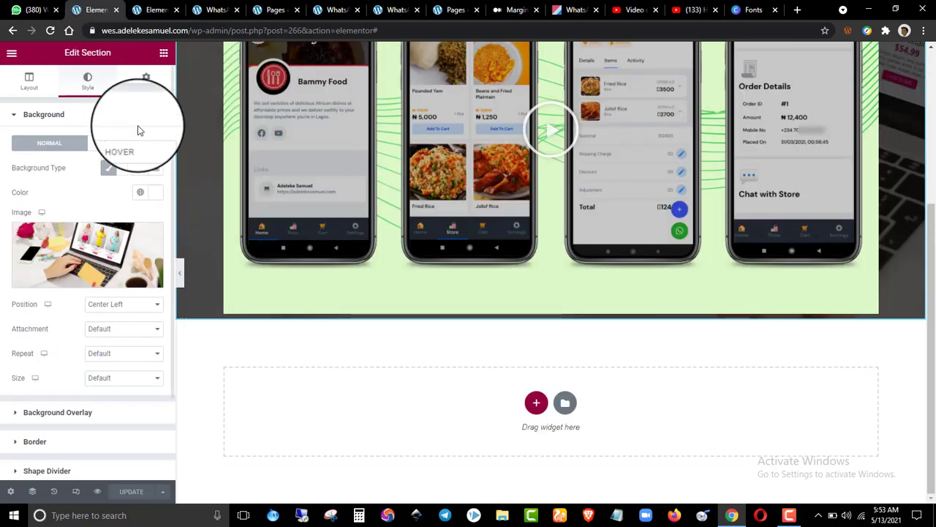
{"action": "left_click", "coordinate": [164, 52]}
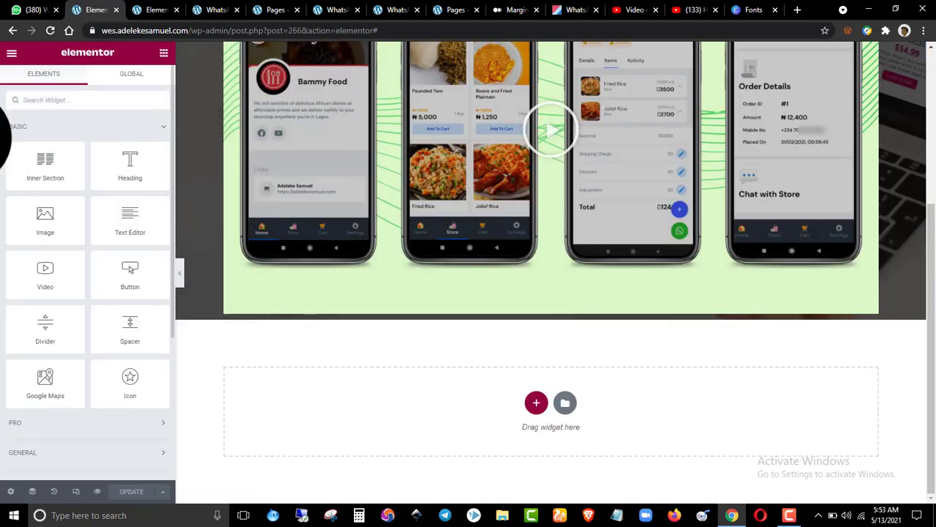
{"action": "type", "text": "butt"}
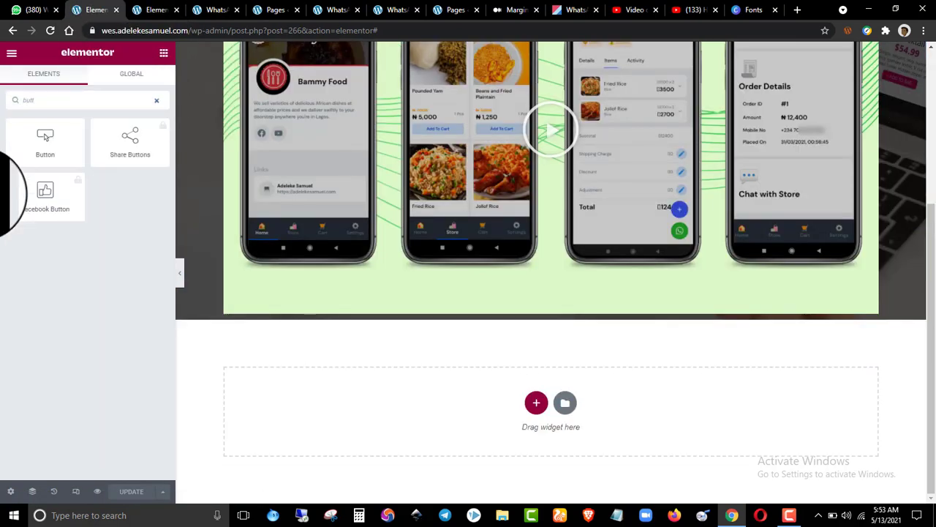
{"action": "left_click_drag", "start_coordinate": [44, 141], "coordinate": [355, 297]}
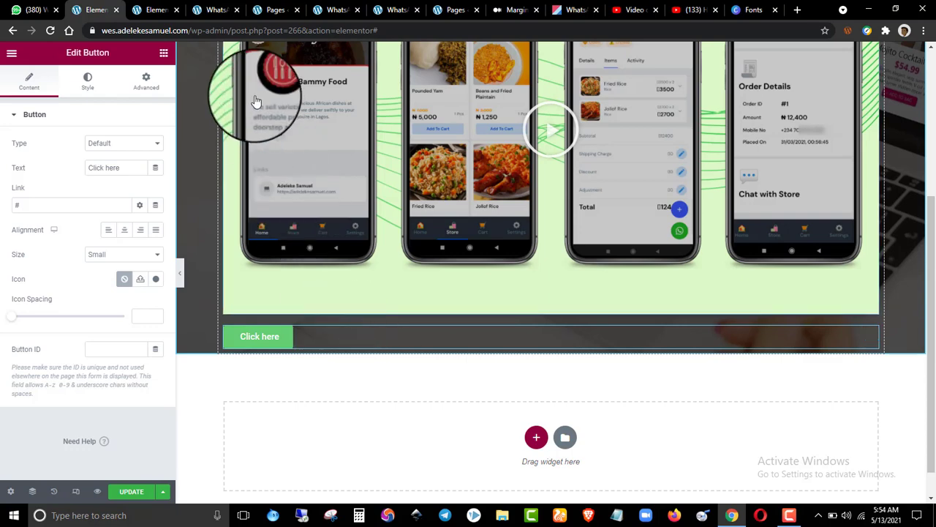
- Copy the button text from the reference page and set the new button's text to "Watch Full Tutorial Here For FREE"
{"action": "left_click_drag", "start_coordinate": [172, 4], "coordinate": [120, 6]}
{"action": "left_click", "coordinate": [102, 10]}
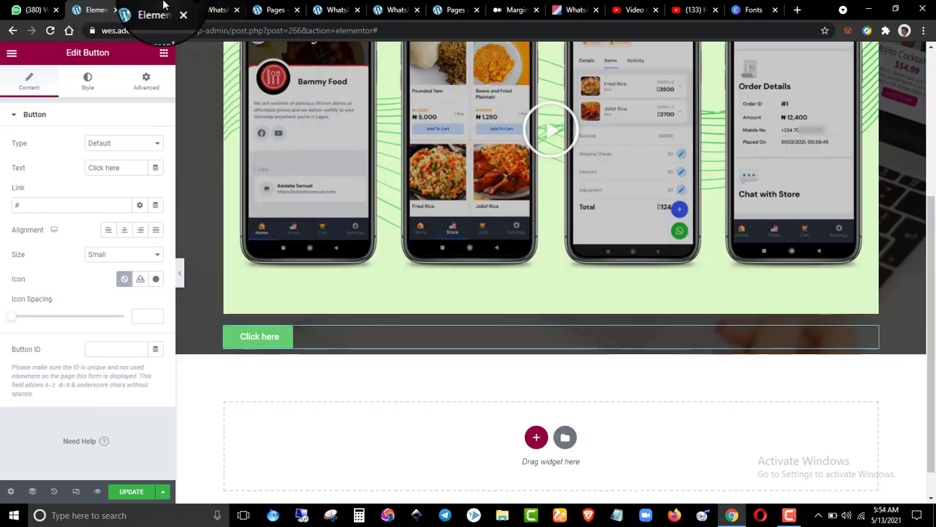
{"action": "left_click_drag", "start_coordinate": [164, 6], "coordinate": [168, 10]}
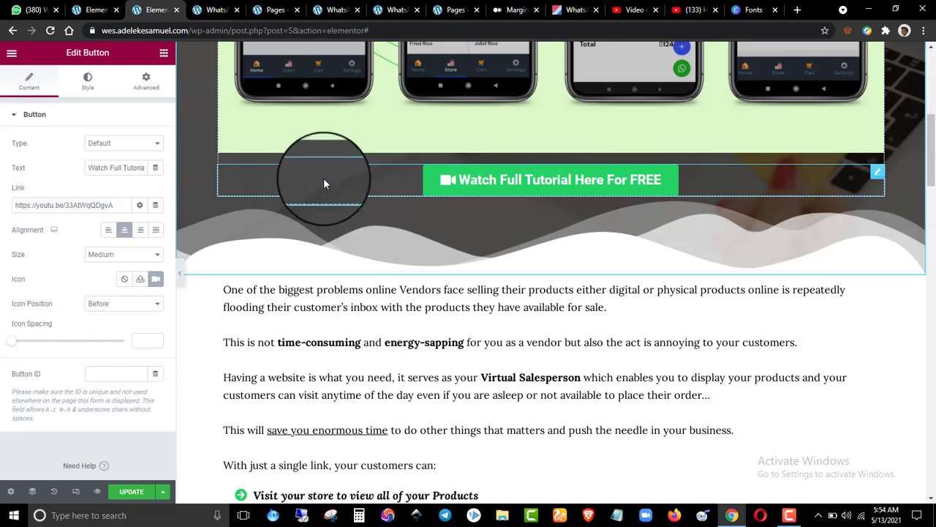
{"action": "left_click", "coordinate": [129, 167]}
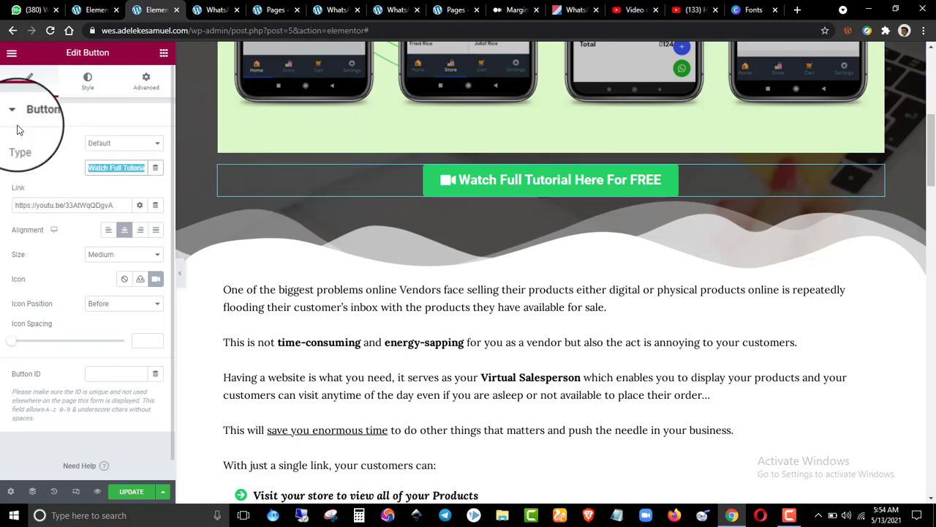
{"action": "left_click", "coordinate": [99, 10]}
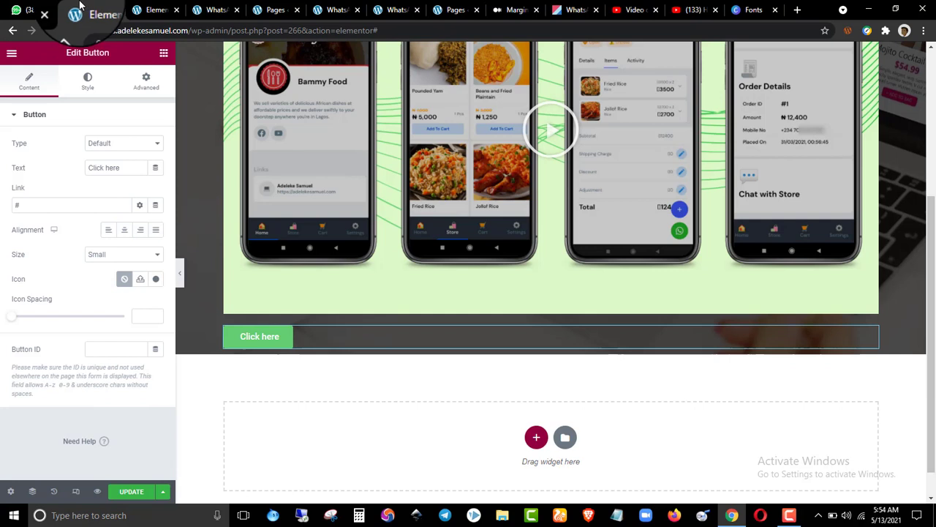
{"action": "left_click", "coordinate": [129, 168]}
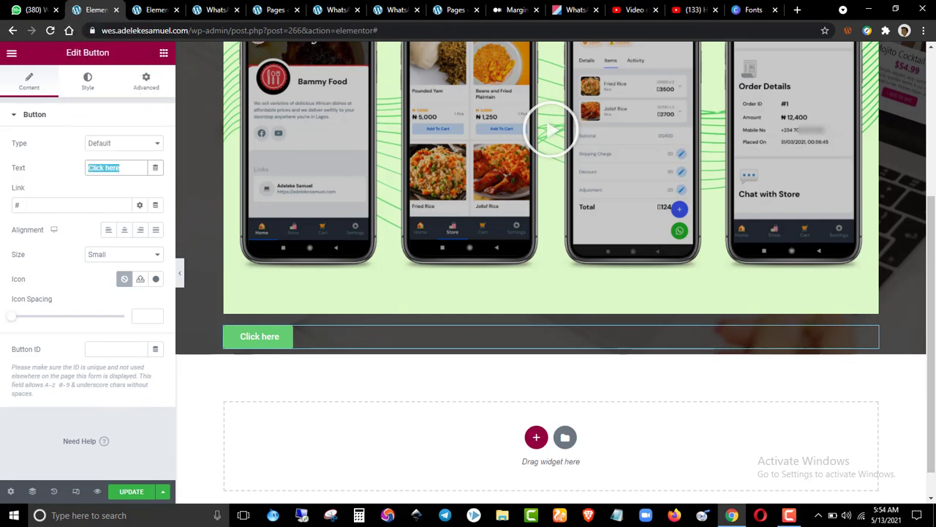
{"action": "type", "text": "Watch Full Tutorial Here For FREE"}
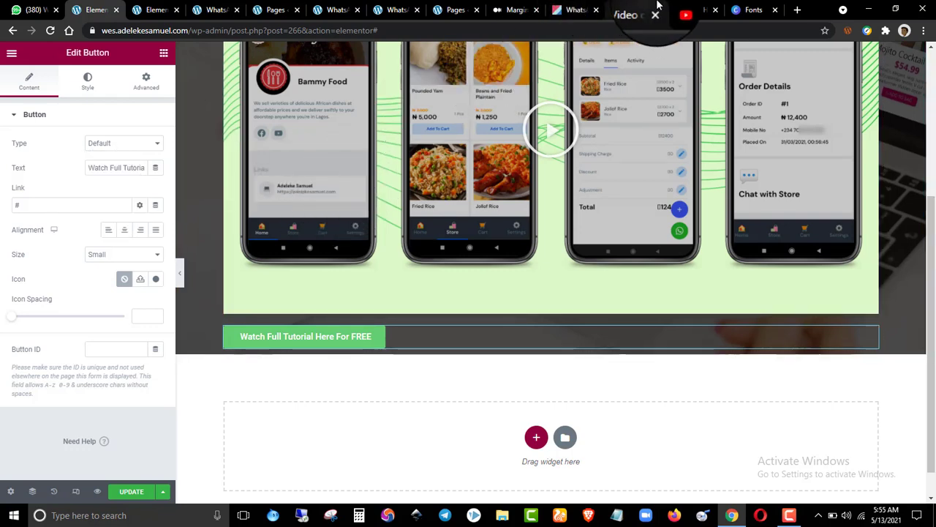
- Copy the address of the YouTube tutorial on creating a WhatsApp eCommerce store and set it as the new button's link
{"action": "left_click", "coordinate": [692, 9]}
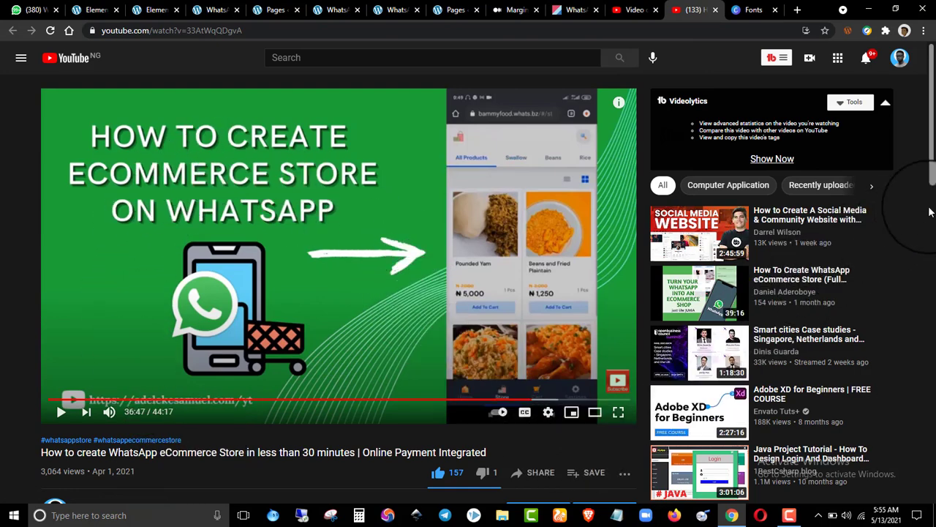
{"action": "scroll", "coordinate": [922, 217], "scroll_direction": "down", "scroll_amount": 1}
{"action": "scroll", "coordinate": [907, 153], "scroll_direction": "up", "scroll_amount": 1}
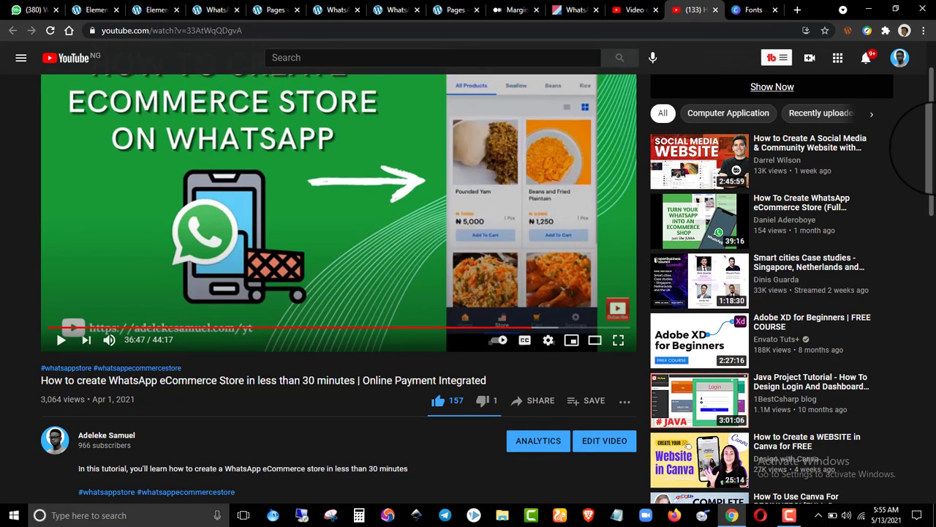
{"action": "left_click", "coordinate": [170, 29]}
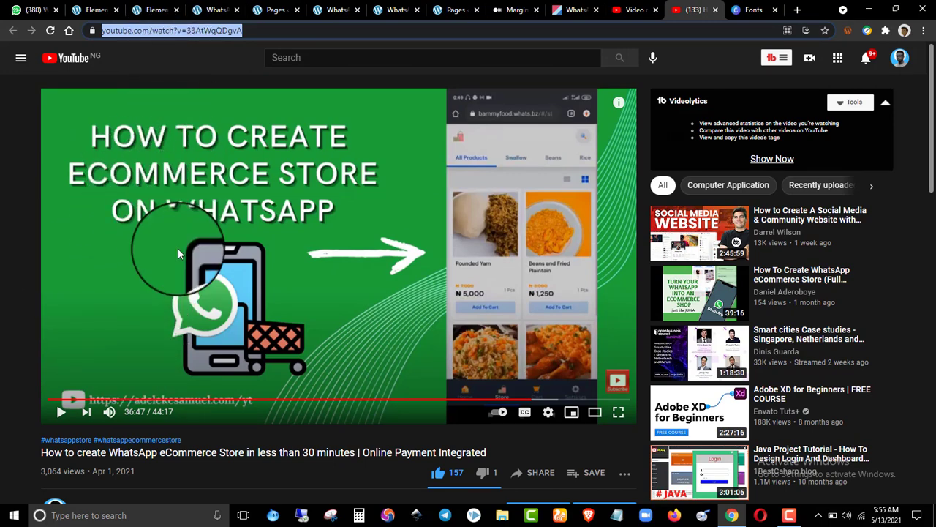
{"action": "left_click", "coordinate": [91, 10]}
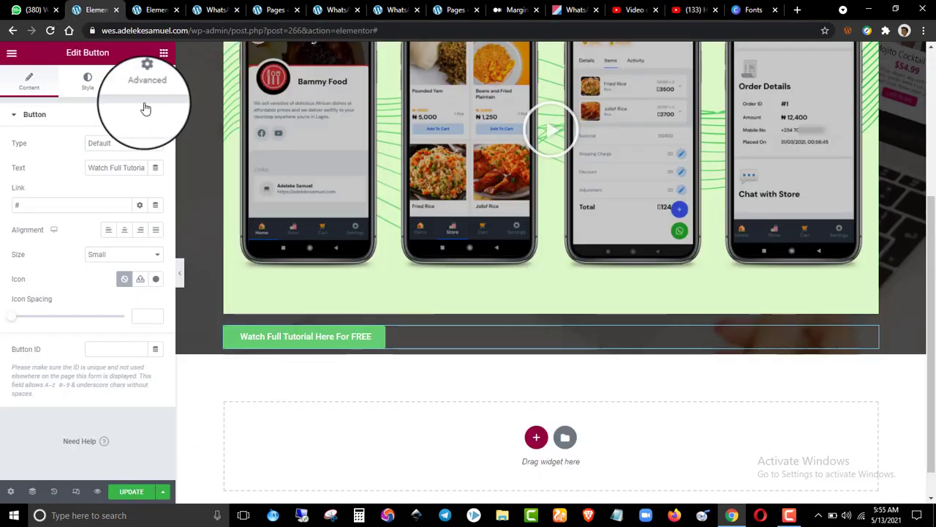
{"action": "left_click", "coordinate": [64, 208]}
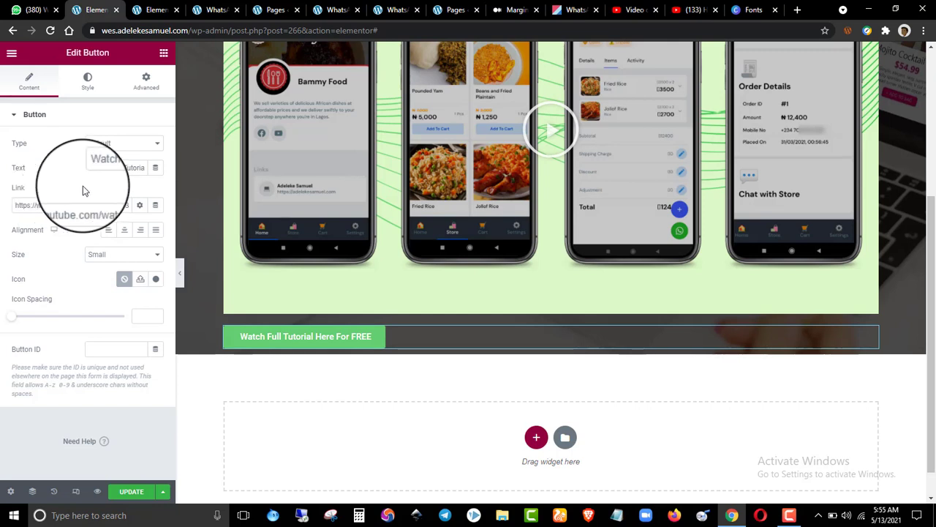
- Center the tutorial button, try the larger sizes and set its size to Medium
{"action": "left_click", "coordinate": [125, 237]}
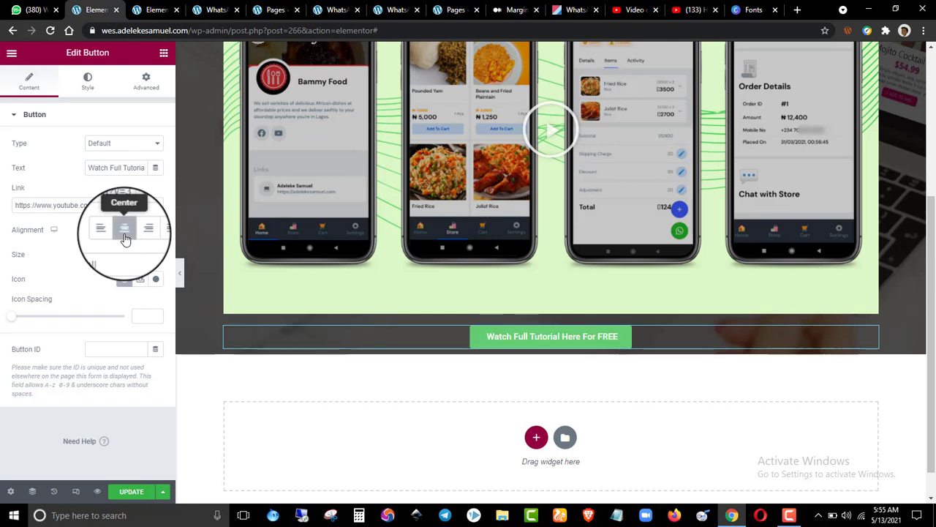
{"action": "left_click", "coordinate": [92, 257]}
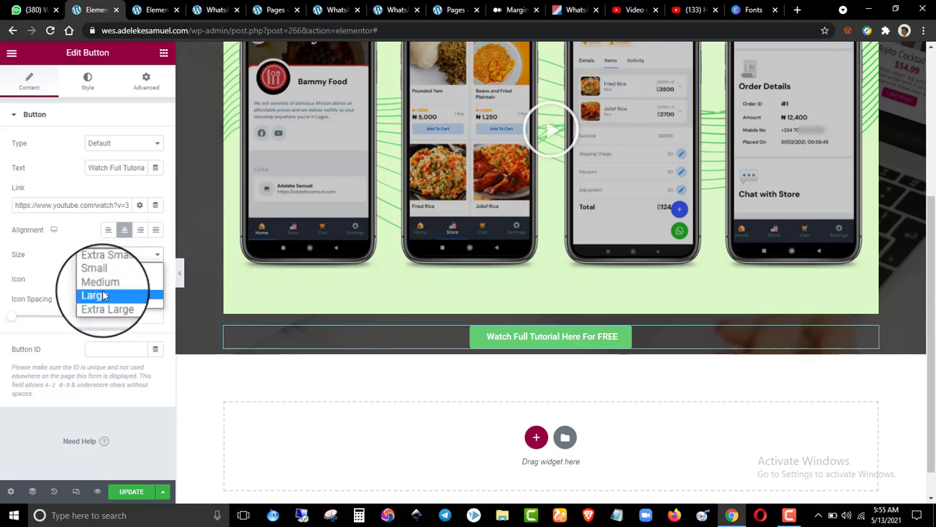
{"action": "left_click", "coordinate": [112, 289]}
{"action": "left_click", "coordinate": [104, 254]}
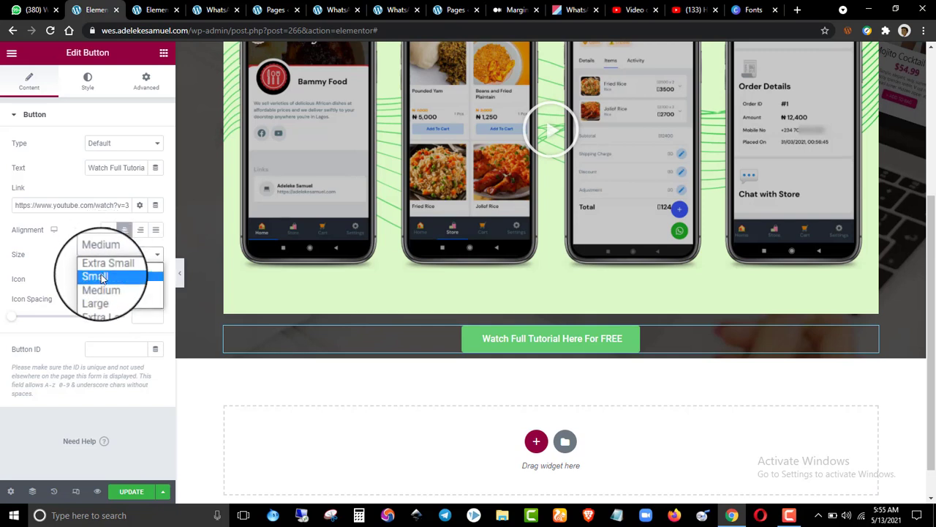
{"action": "left_click", "coordinate": [106, 293]}
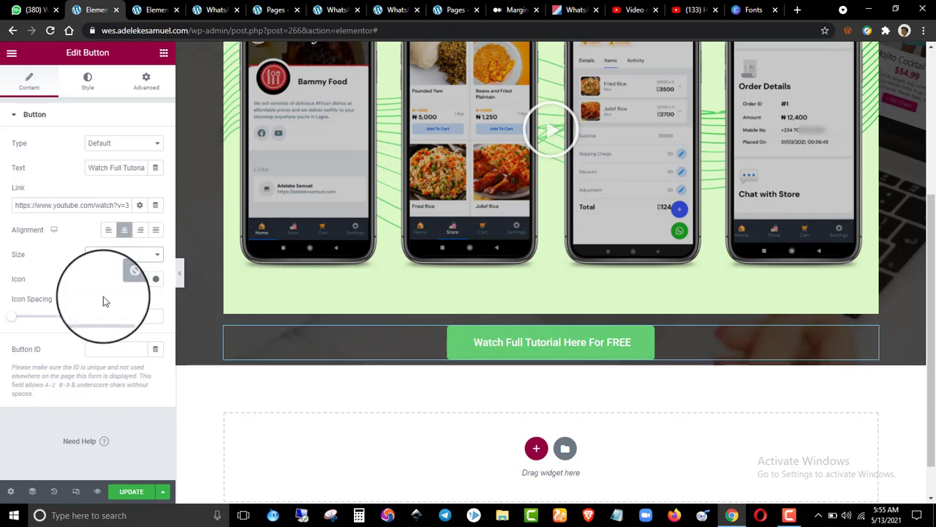
{"action": "left_click", "coordinate": [107, 257]}
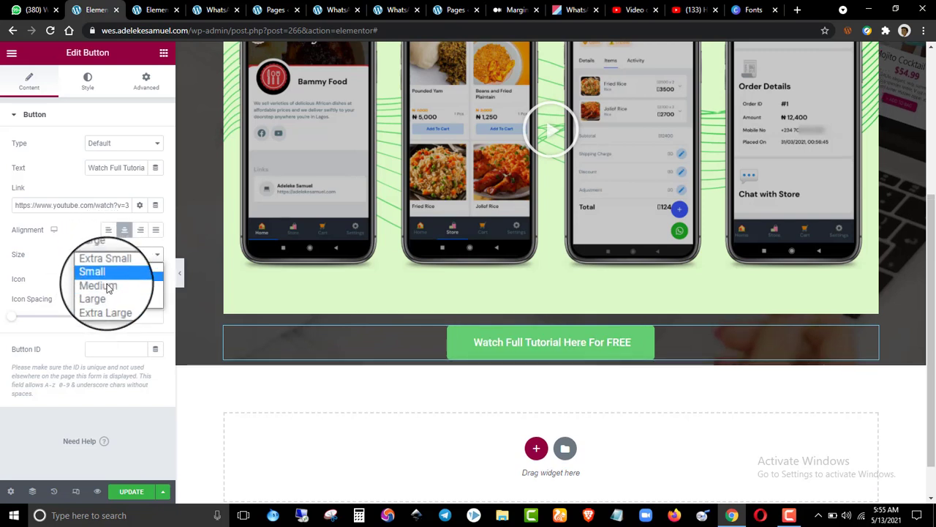
{"action": "left_click", "coordinate": [111, 286]}
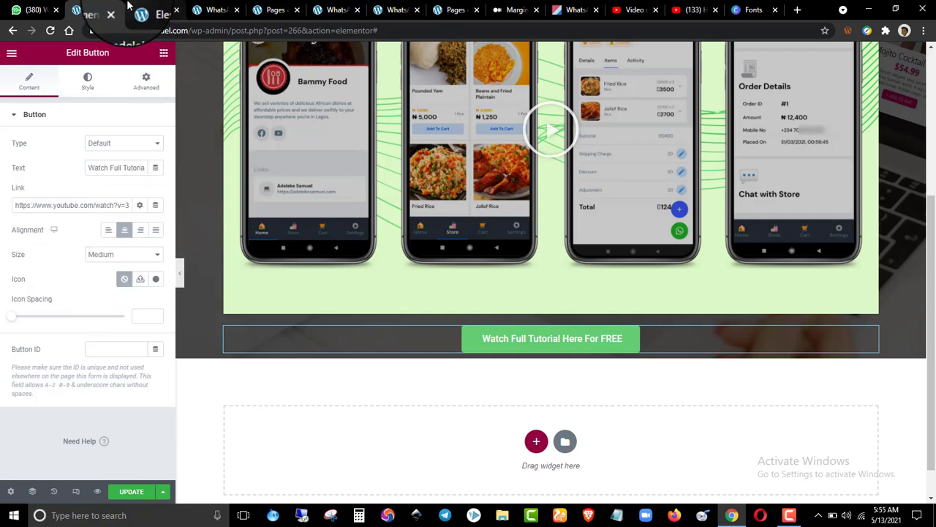
- Search the icon library for "video" and insert the Video camera icon into the button
{"action": "left_click", "coordinate": [156, 282]}
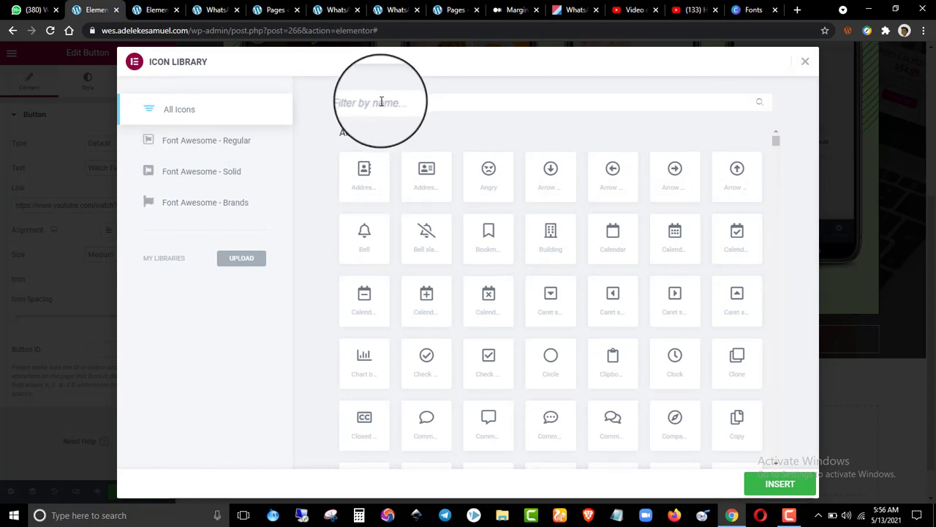
{"action": "scroll", "coordinate": [424, 209], "scroll_direction": "down", "scroll_amount": 15}
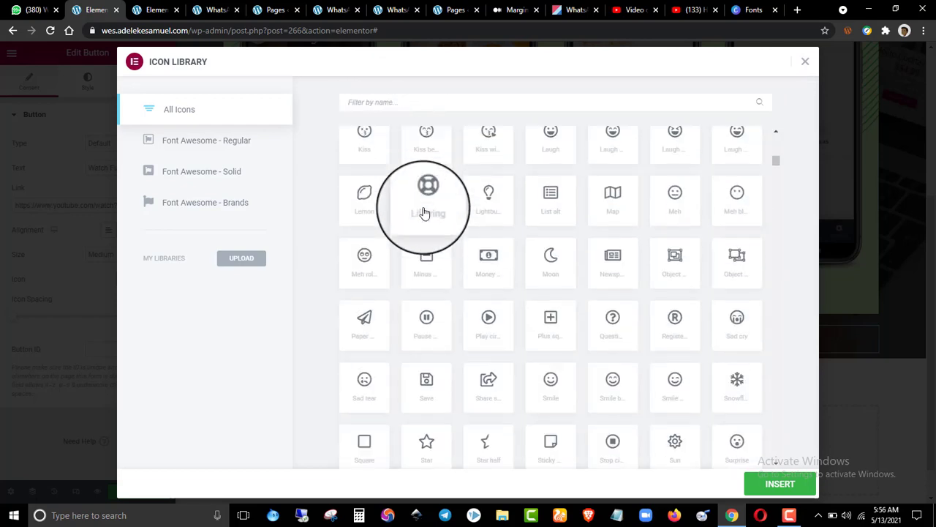
{"action": "scroll", "coordinate": [424, 213], "scroll_direction": "down", "scroll_amount": 10}
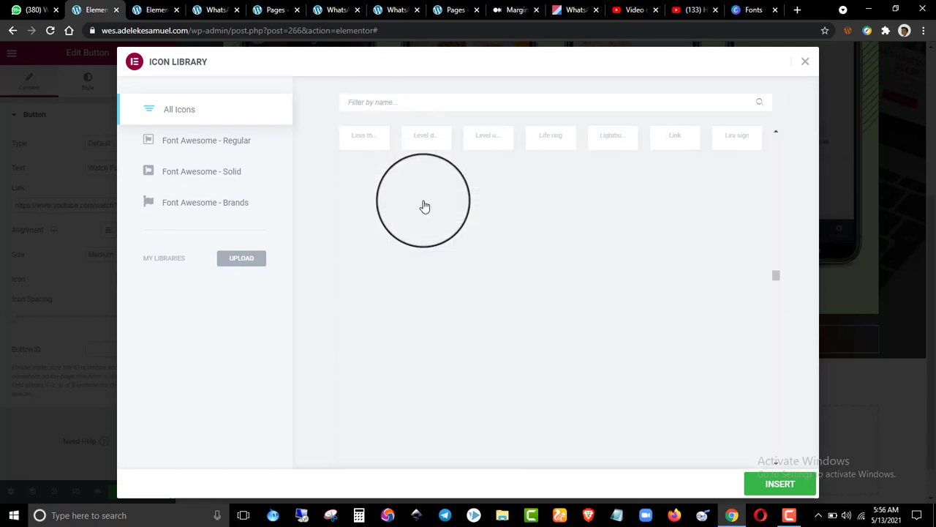
{"action": "scroll", "coordinate": [498, 207], "scroll_direction": "down", "scroll_amount": 10}
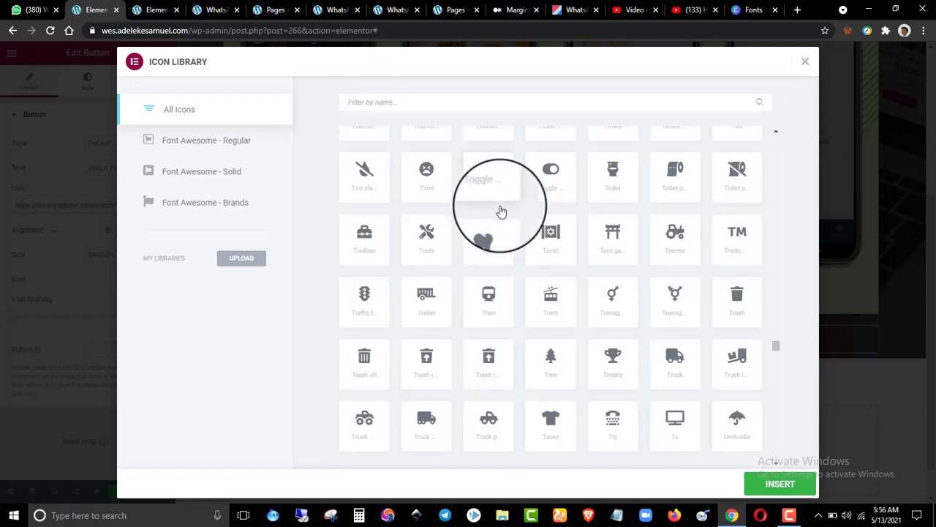
{"action": "scroll", "coordinate": [501, 216], "scroll_direction": "down", "scroll_amount": 10}
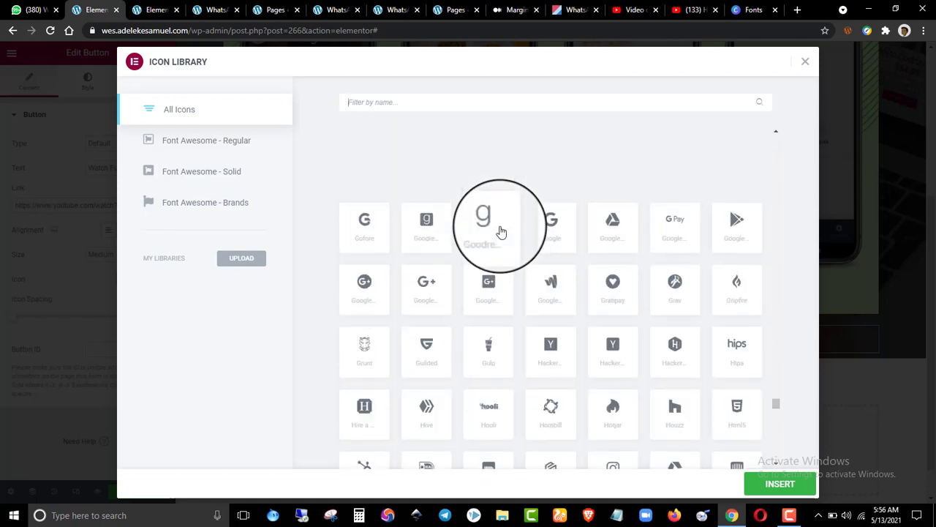
{"action": "scroll", "coordinate": [501, 233], "scroll_direction": "up", "scroll_amount": 20}
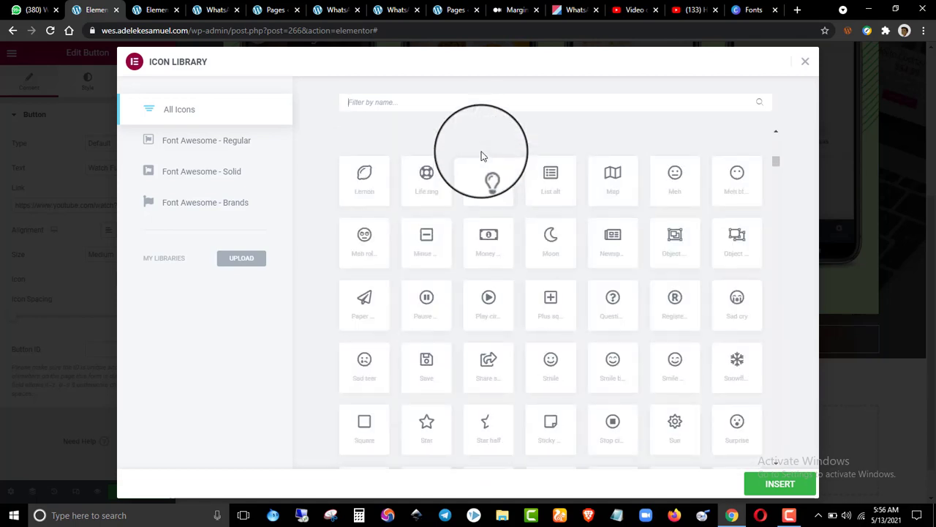
{"action": "left_click", "coordinate": [456, 102]}
{"action": "type", "text": "video"}
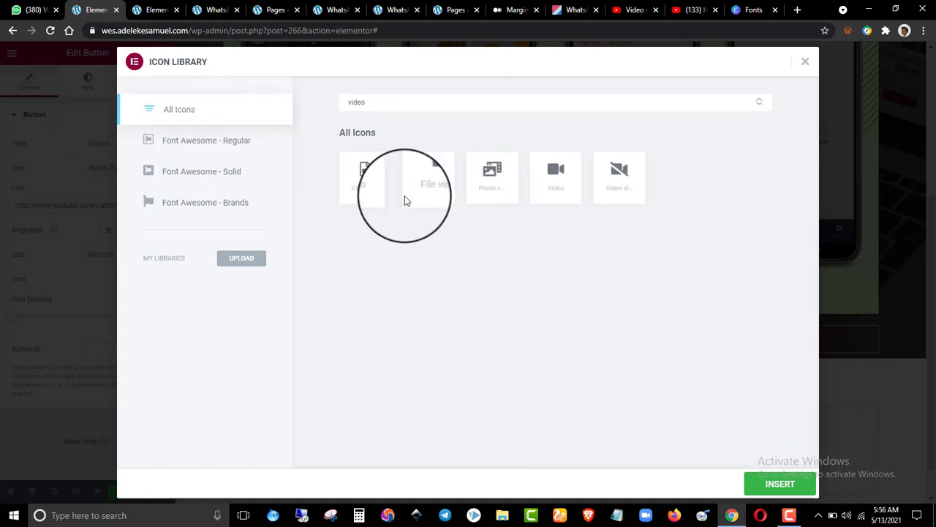
{"action": "left_click", "coordinate": [565, 176]}
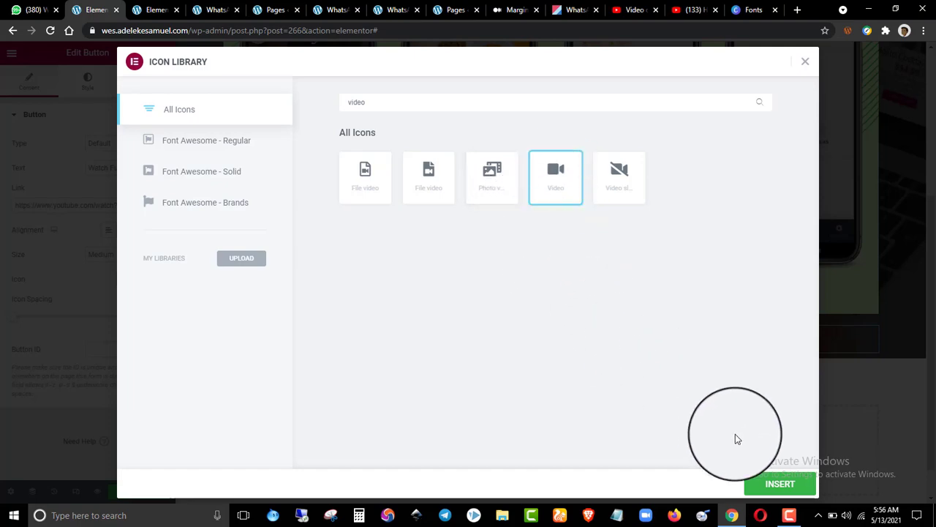
{"action": "left_click", "coordinate": [768, 481]}
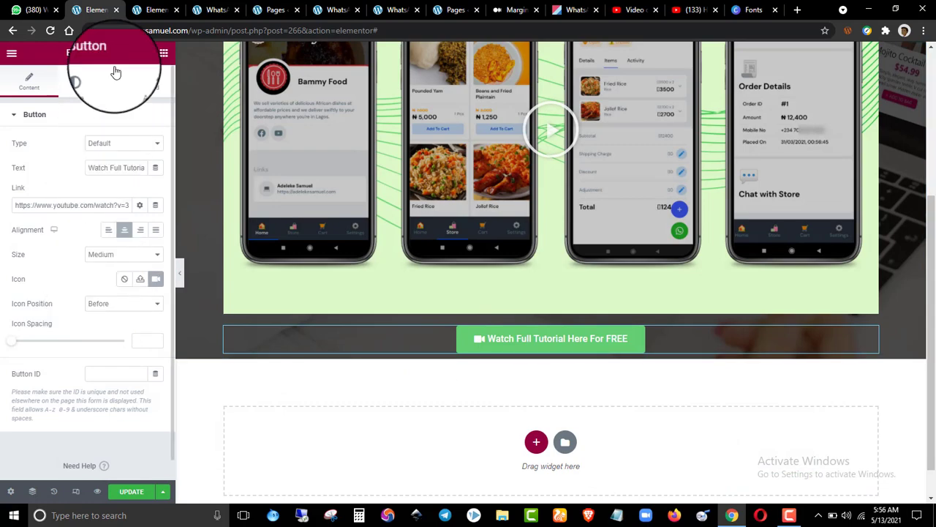
- Compare with the reference page's hero section and examine the color of its tutorial button
{"action": "left_click", "coordinate": [154, 10]}
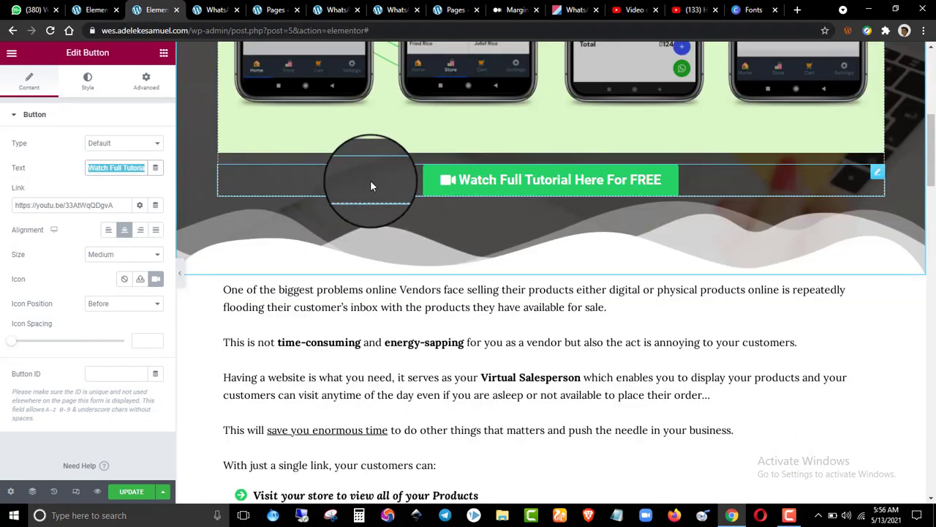
{"action": "scroll", "coordinate": [377, 203], "scroll_direction": "up", "scroll_amount": 5}
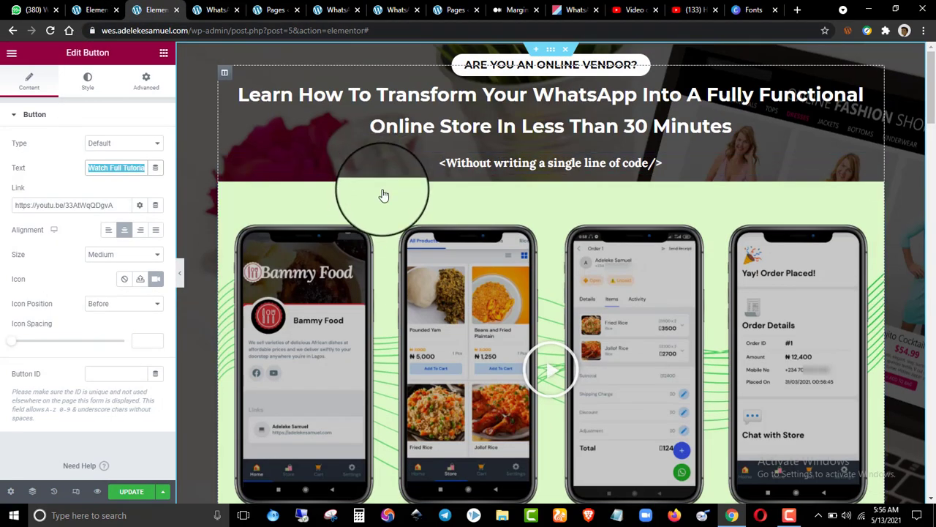
{"action": "scroll", "coordinate": [384, 193], "scroll_direction": "down", "scroll_amount": 5}
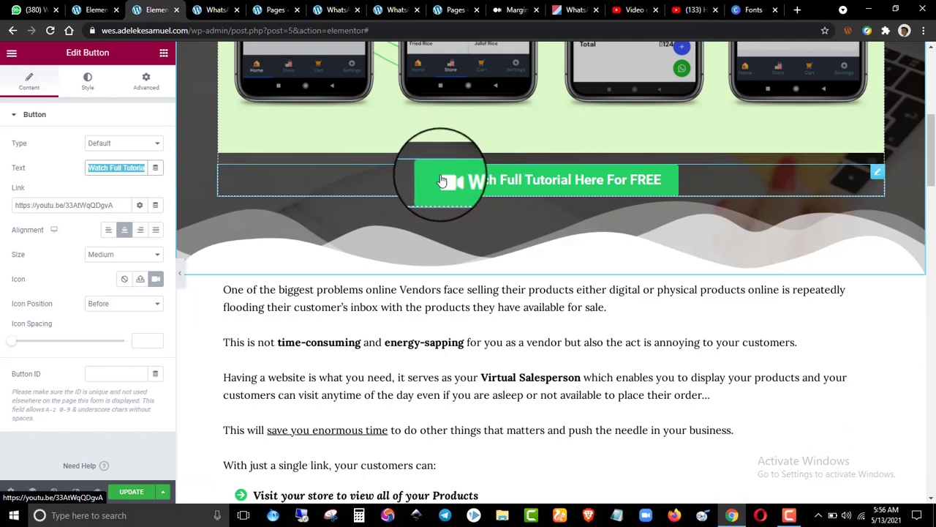
- Copy the Light Green hex code #25D366 from the WhatsApp Colors page and place that page beside the Elementor pages
{"action": "left_click_drag", "start_coordinate": [577, 6], "coordinate": [278, 7]}
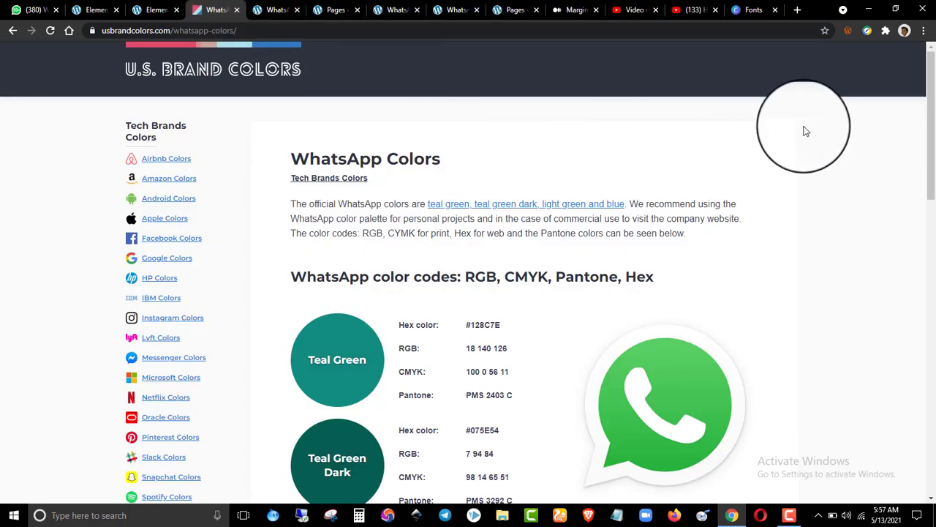
{"action": "left_click_drag", "start_coordinate": [930, 109], "coordinate": [934, 207]}
{"action": "scroll", "coordinate": [578, 205], "scroll_direction": "up", "scroll_amount": 4}
{"action": "scroll", "coordinate": [556, 204], "scroll_direction": "down", "scroll_amount": 6}
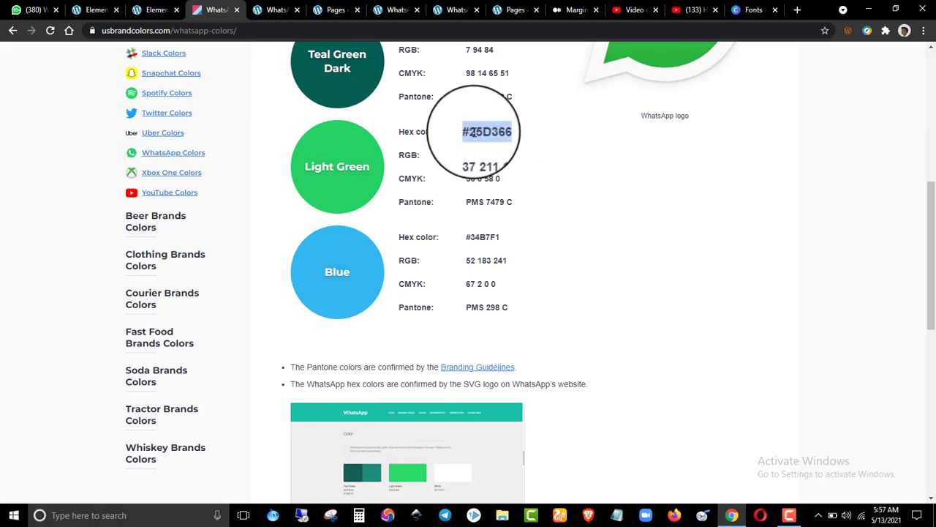
{"action": "right_click", "coordinate": [475, 133]}
{"action": "left_click", "coordinate": [527, 144]}
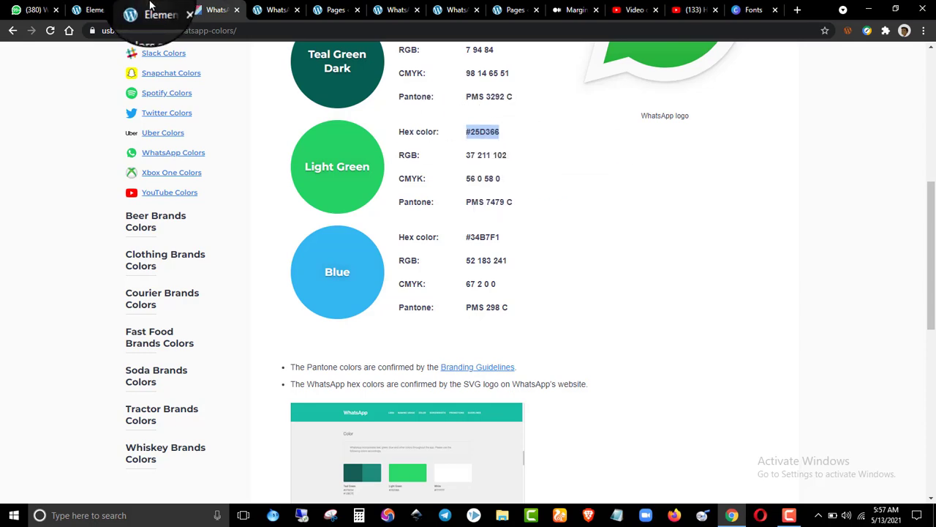
{"action": "left_click", "coordinate": [150, 10]}
{"action": "left_click", "coordinate": [182, 10]}
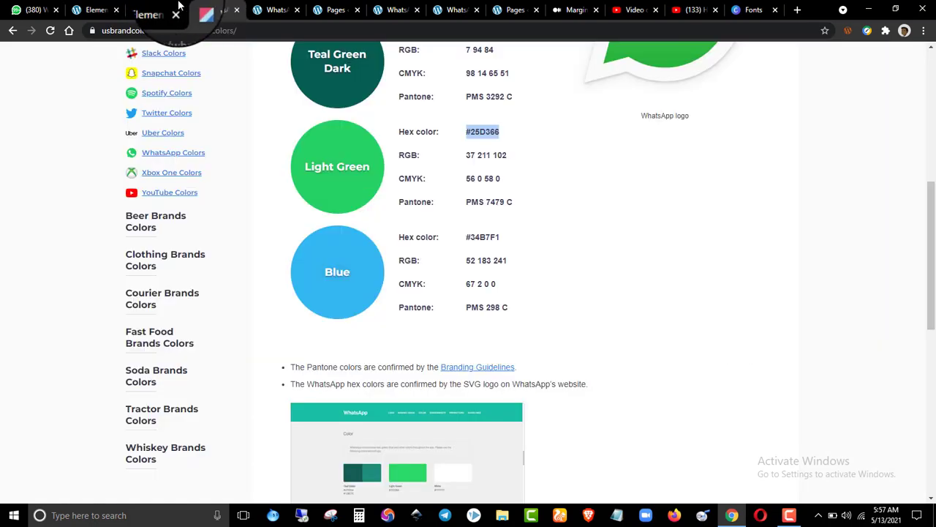
- Return to the page being built and set the tutorial button's background color to #25D366
{"action": "left_click", "coordinate": [100, 6]}
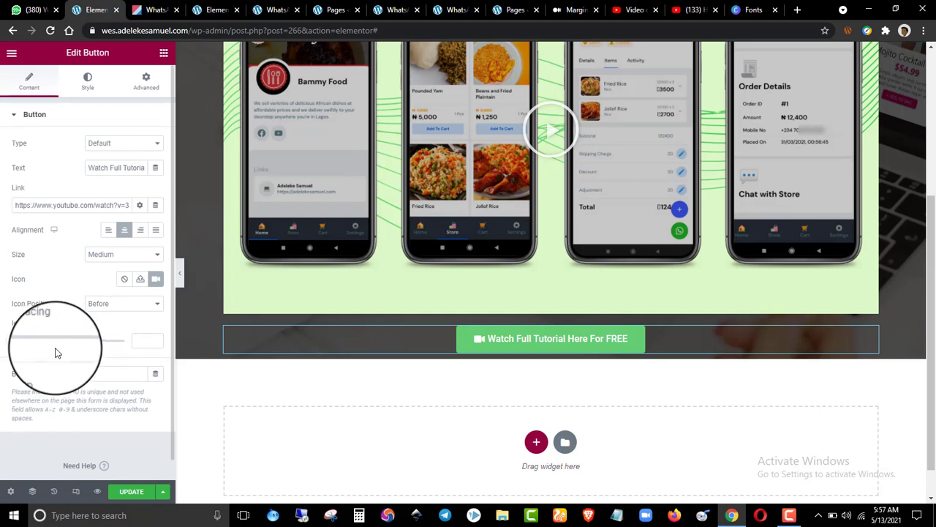
{"action": "left_click", "coordinate": [86, 83]}
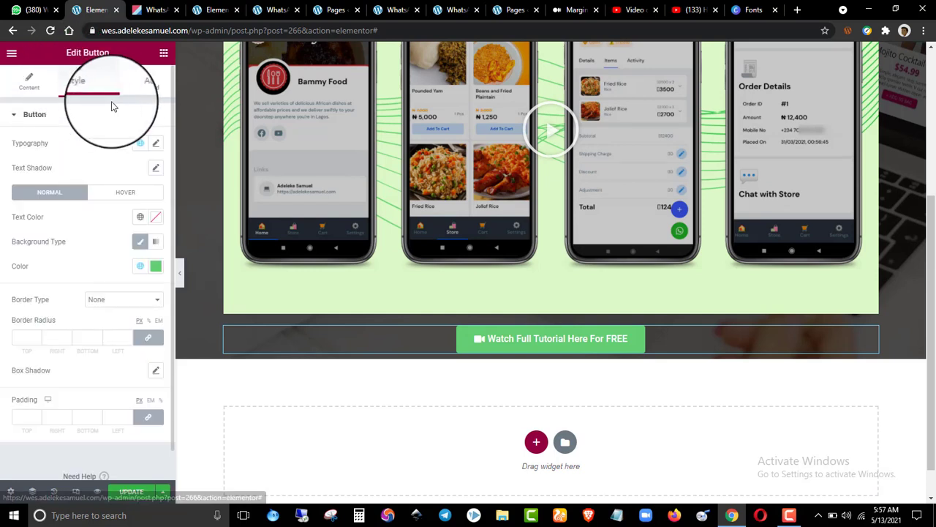
{"action": "left_click", "coordinate": [155, 267]}
{"action": "left_click", "coordinate": [44, 254]}
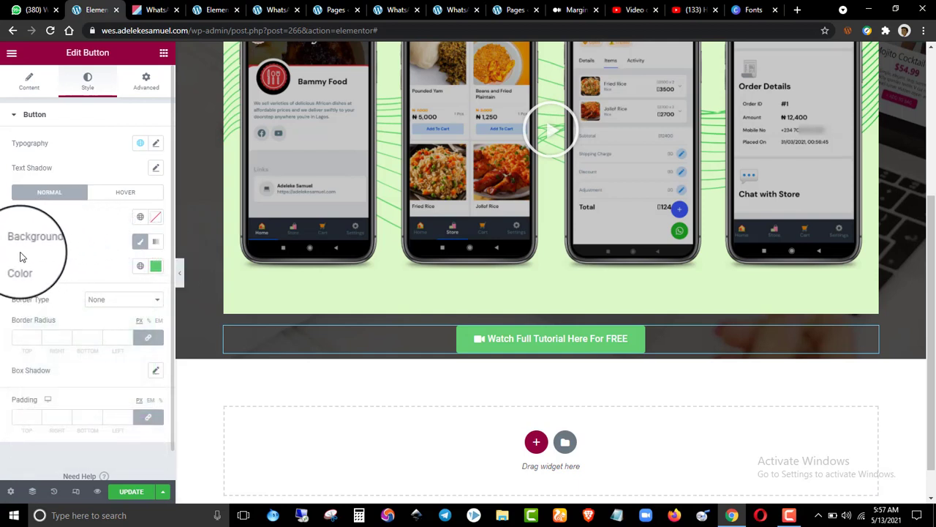
{"action": "left_click", "coordinate": [156, 267]}
{"action": "key", "text": "ctrl+v"}
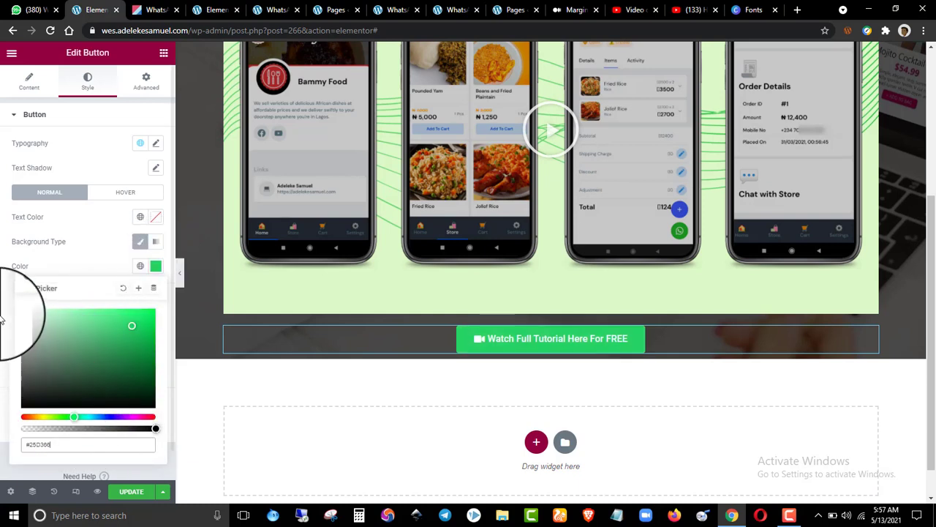
{"action": "left_click", "coordinate": [1, 320]}
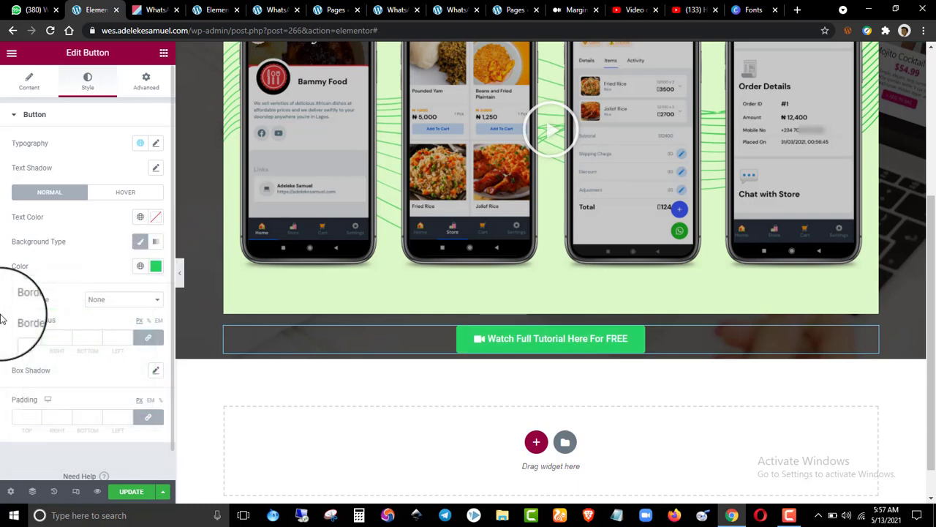
- Open the tutorial button's font family choices and examine the typography settings of the reference page's matching button
{"action": "left_click", "coordinate": [155, 144]}
{"action": "left_click", "coordinate": [127, 205]}
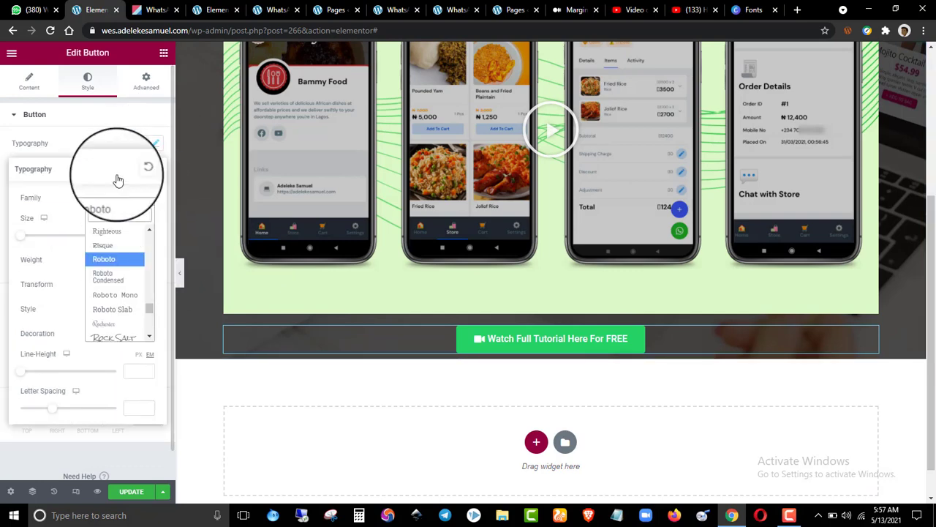
{"action": "left_click", "coordinate": [216, 10]}
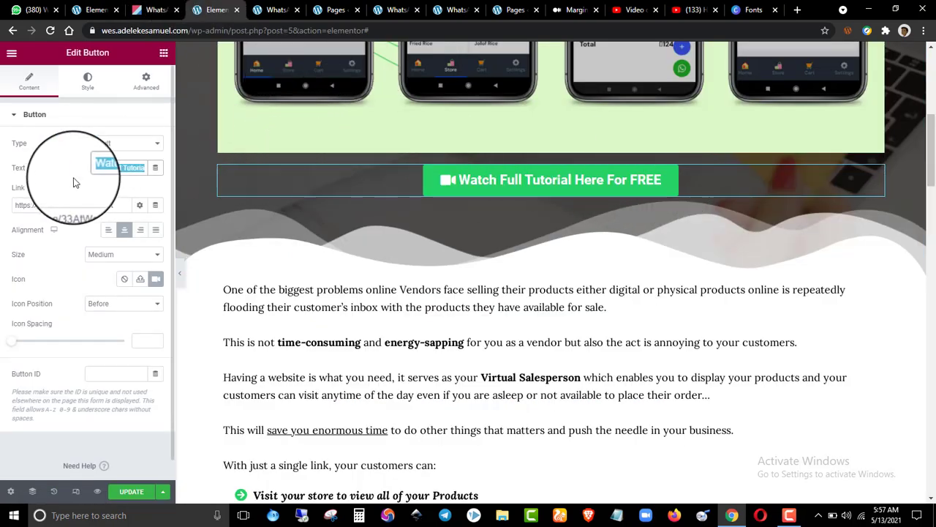
{"action": "left_click", "coordinate": [77, 146]}
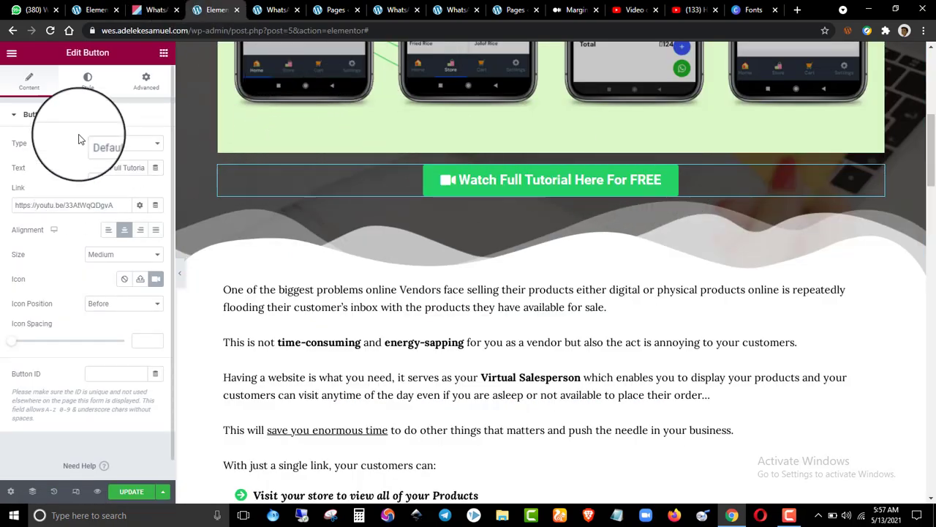
{"action": "left_click", "coordinate": [155, 142]}
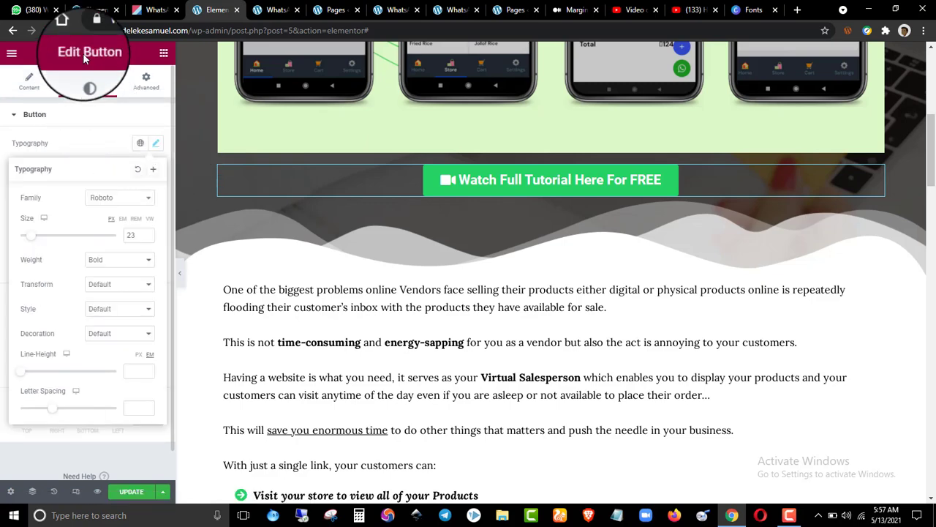
- Return to the page being built and try Montserrat as the tutorial button's font
{"action": "left_click", "coordinate": [94, 9]}
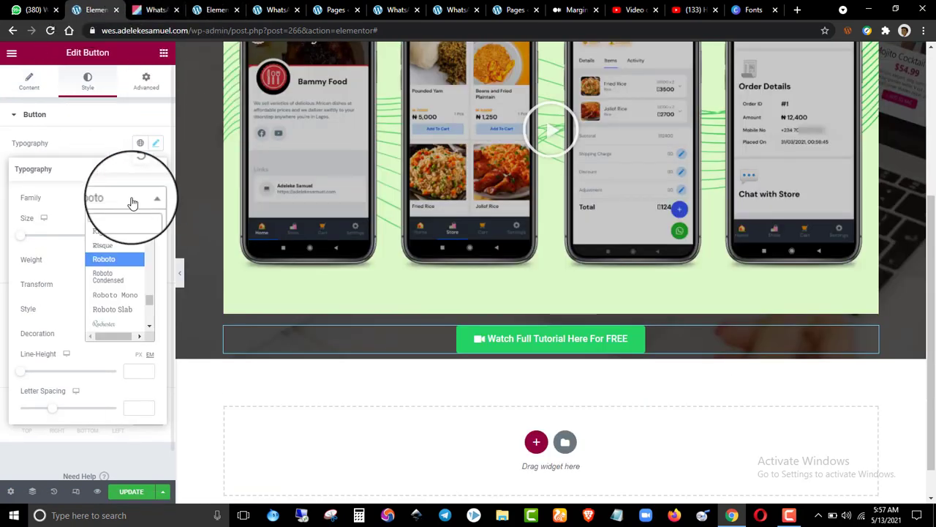
{"action": "type", "text": "mont"}
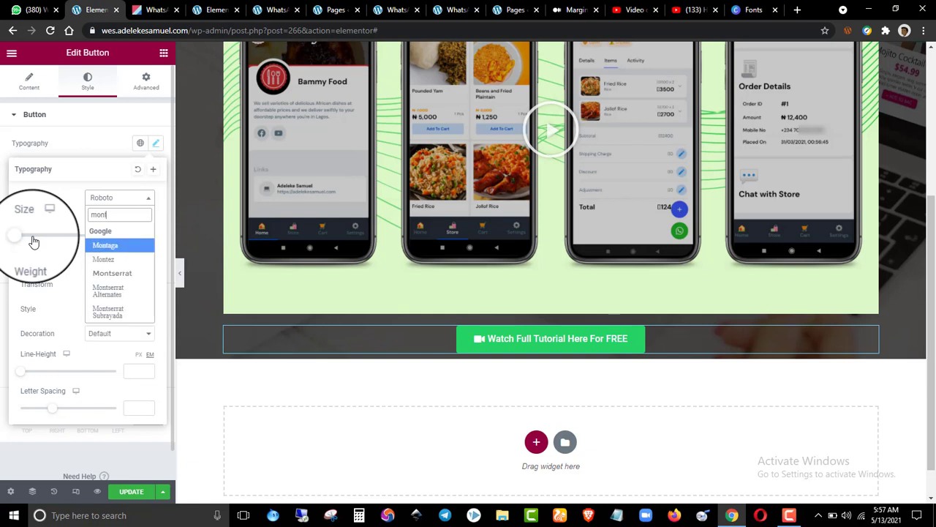
{"action": "left_click", "coordinate": [109, 276]}
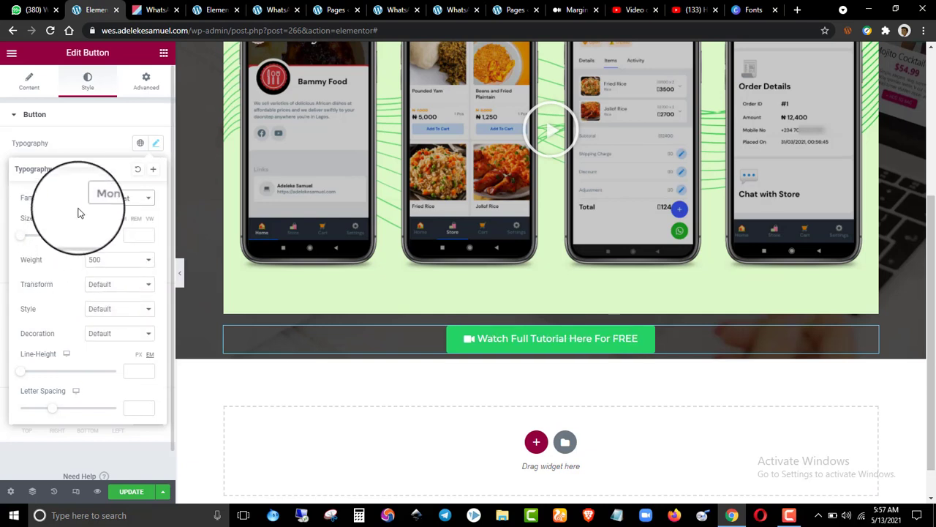
- Set the tutorial button's font family to Roboto and its text size to 25 px
{"action": "left_click", "coordinate": [106, 203]}
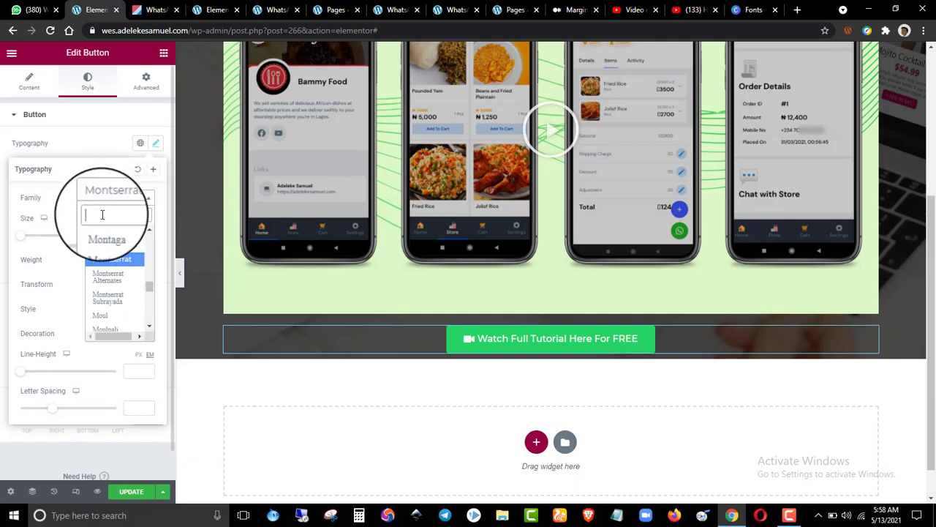
{"action": "type", "text": "boto"}
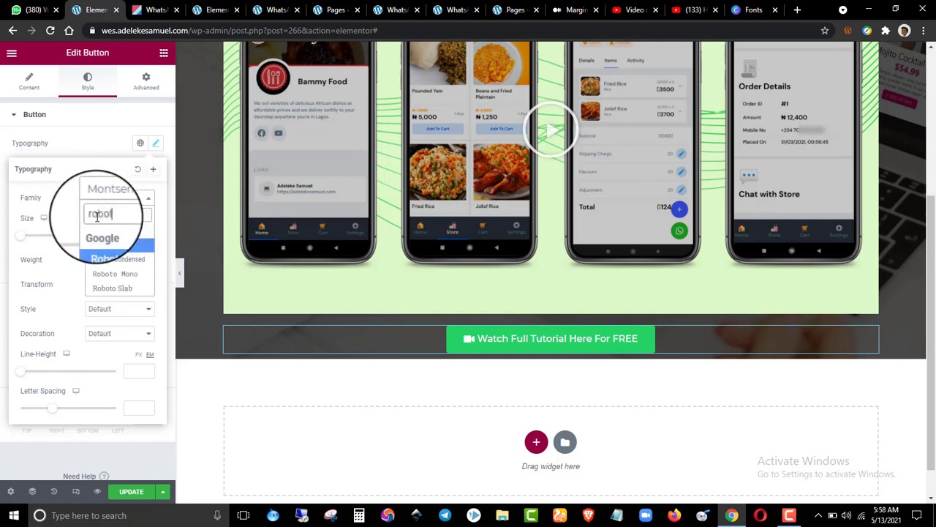
{"action": "left_click", "coordinate": [124, 249]}
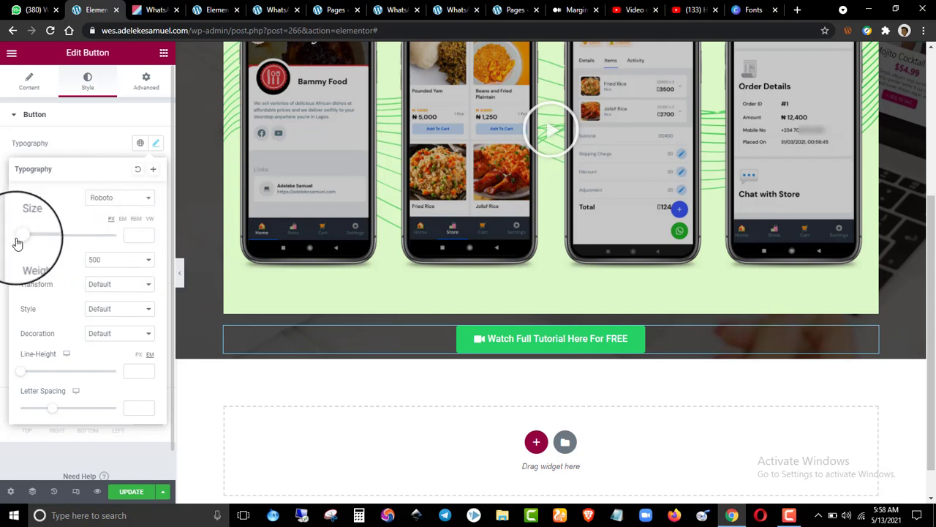
{"action": "left_click_drag", "start_coordinate": [31, 234], "coordinate": [34, 235]}
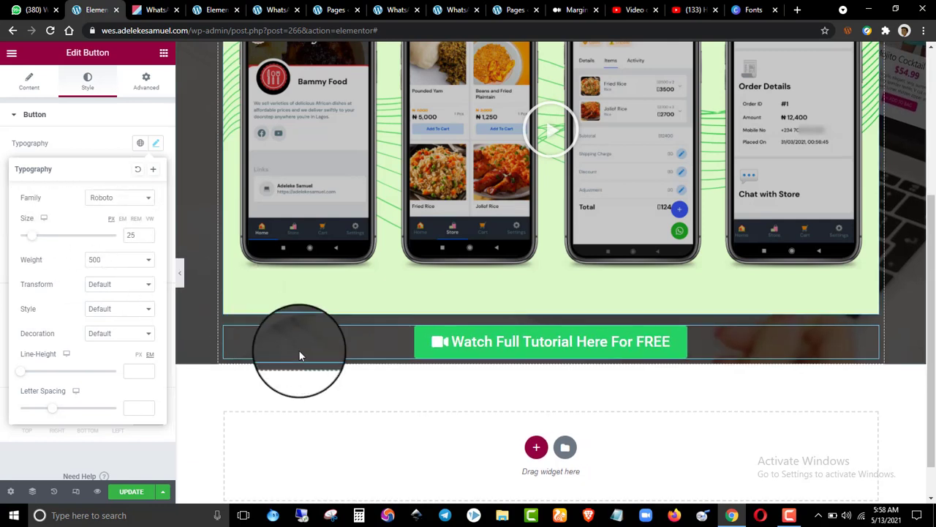
{"action": "scroll", "coordinate": [344, 307], "scroll_direction": "up", "scroll_amount": 3}
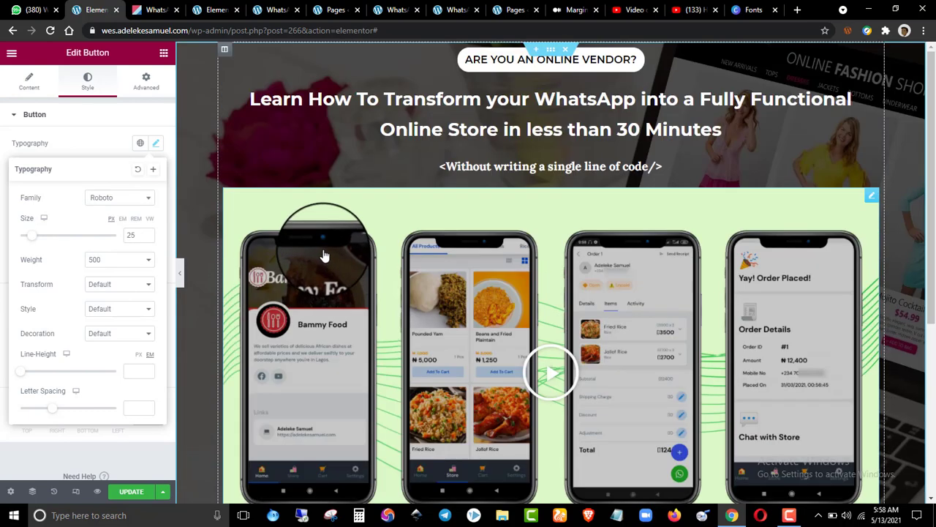
{"action": "scroll", "coordinate": [324, 256], "scroll_direction": "down", "scroll_amount": 4}
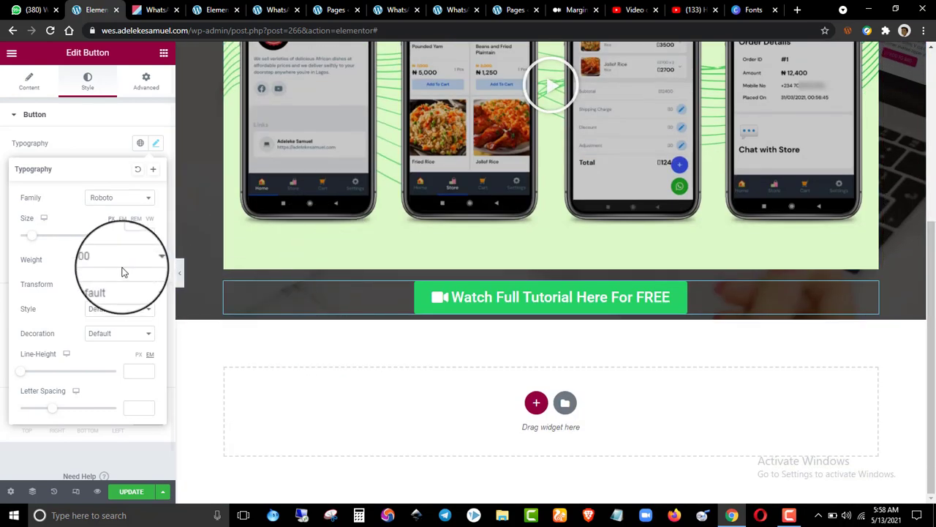
{"action": "scroll", "coordinate": [91, 271], "scroll_direction": "down", "scroll_amount": 1}
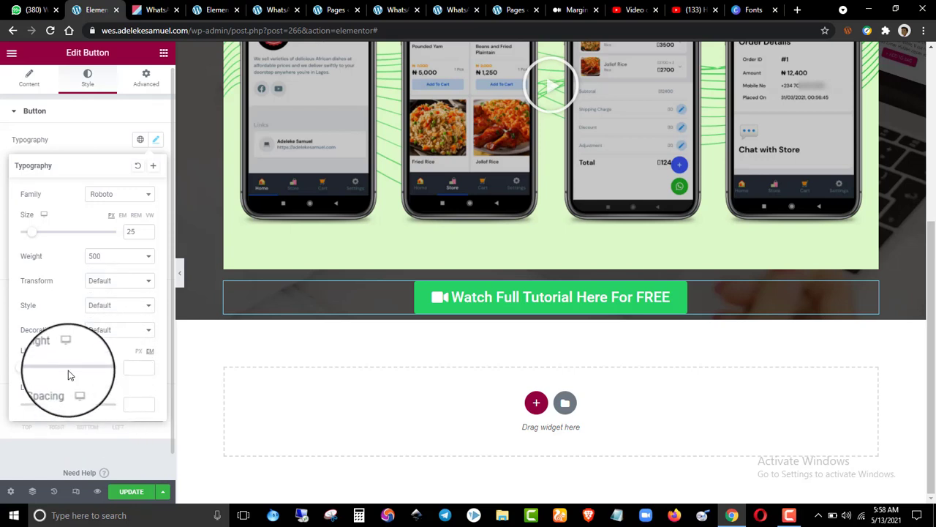
{"action": "left_click", "coordinate": [80, 144]}
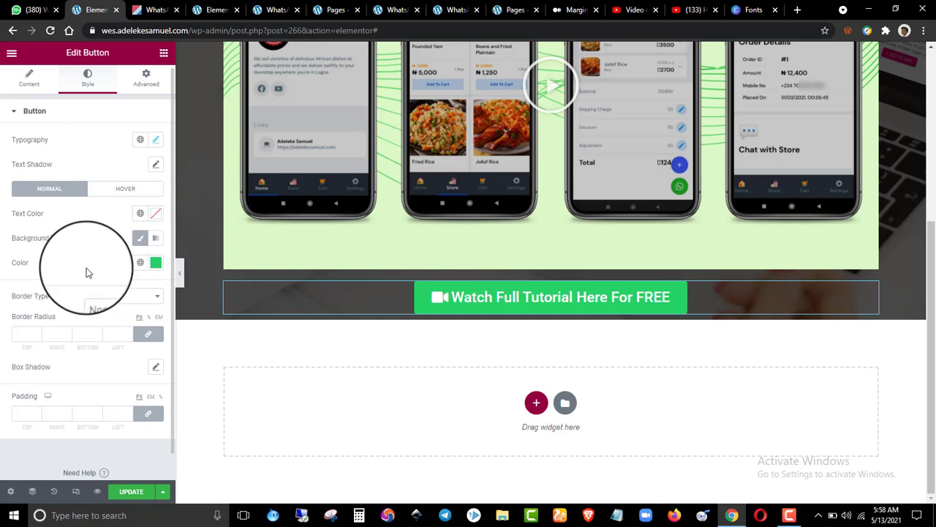
- Add a box shadow to the tutorial button with the semi-transparent white color rgba(255, 255, 255, 0.5)
{"action": "scroll", "coordinate": [73, 282], "scroll_direction": "down", "scroll_amount": 1}
{"action": "scroll", "coordinate": [82, 293], "scroll_direction": "down", "scroll_amount": 1}
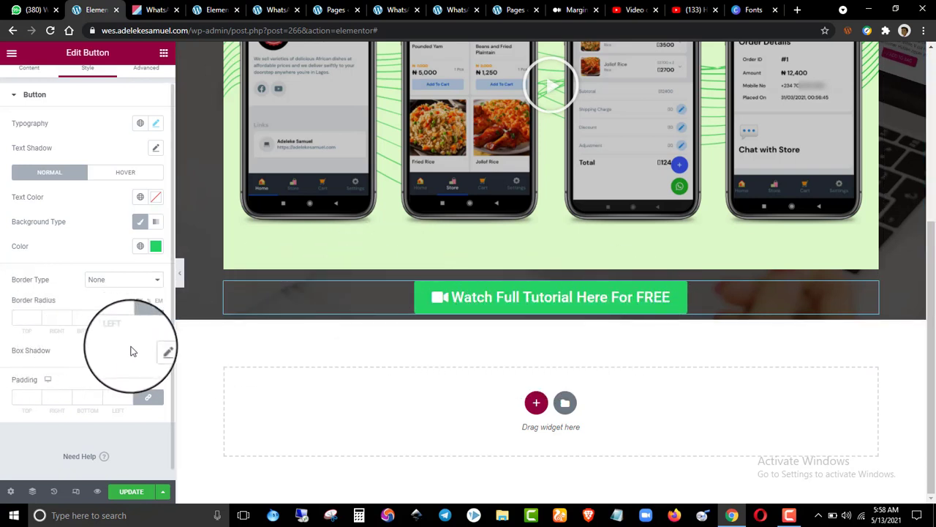
{"action": "left_click", "coordinate": [154, 352]}
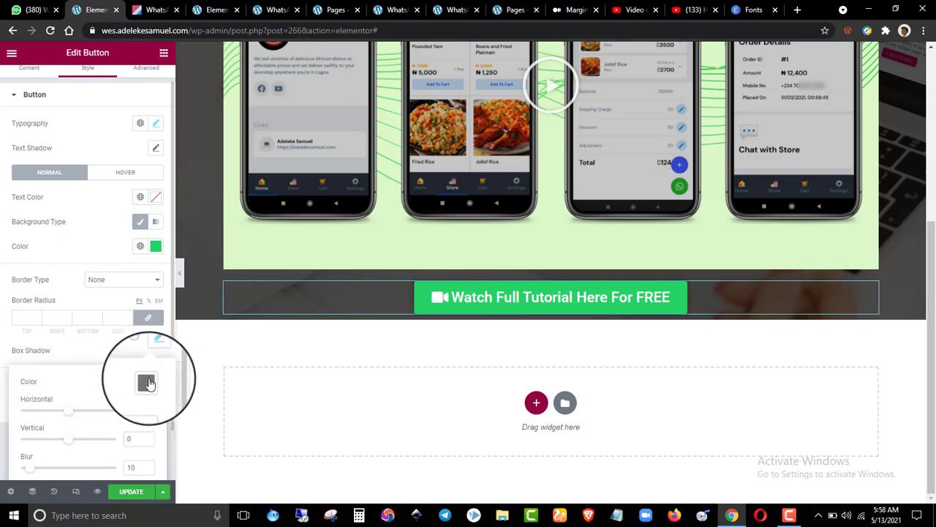
{"action": "scroll", "coordinate": [112, 378], "scroll_direction": "down", "scroll_amount": 1}
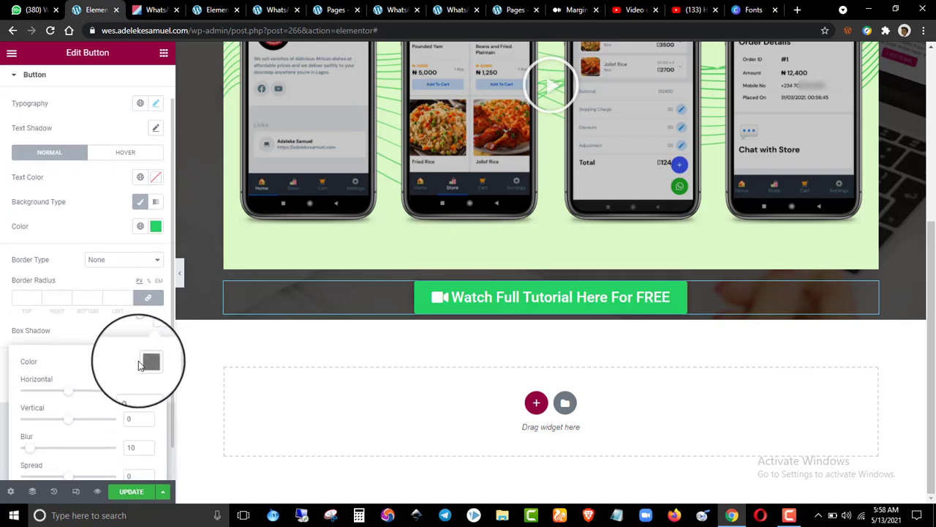
{"action": "left_click", "coordinate": [146, 364]}
{"action": "left_click_drag", "start_coordinate": [130, 288], "coordinate": [69, 177]}
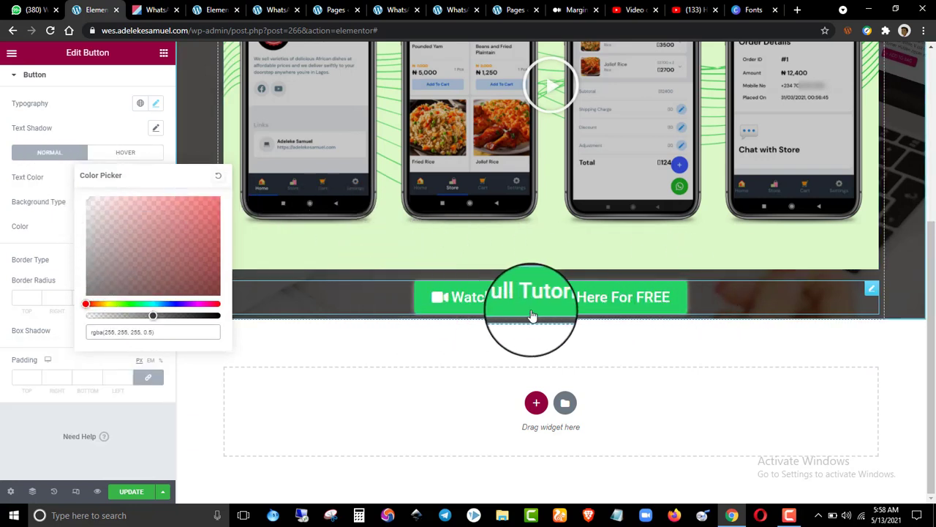
{"action": "left_click", "coordinate": [48, 229]}
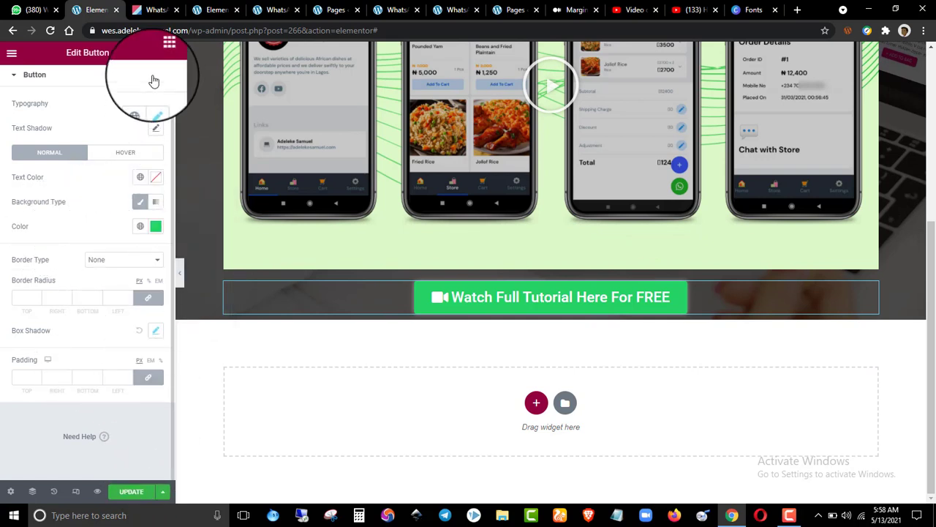
- Check the button against the reference page and save the changes to the page being built
{"action": "left_click", "coordinate": [216, 10]}
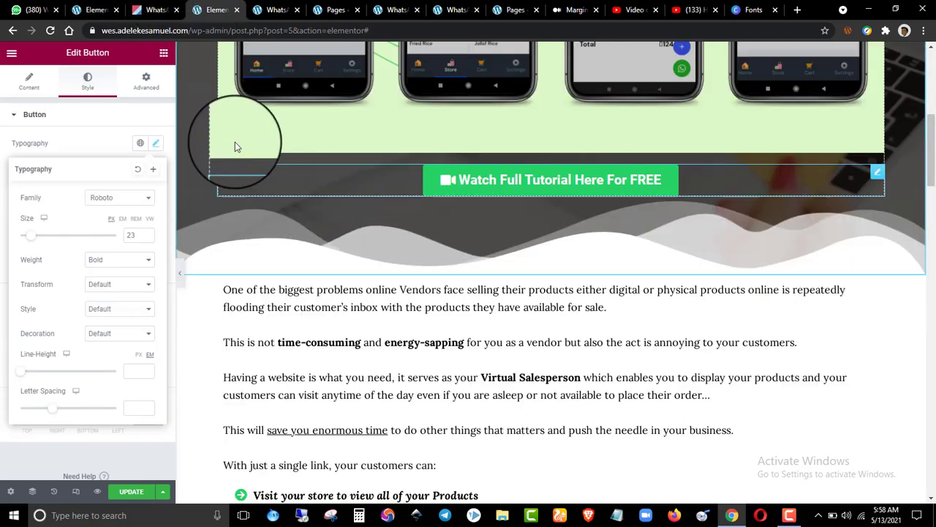
{"action": "left_click", "coordinate": [93, 7]}
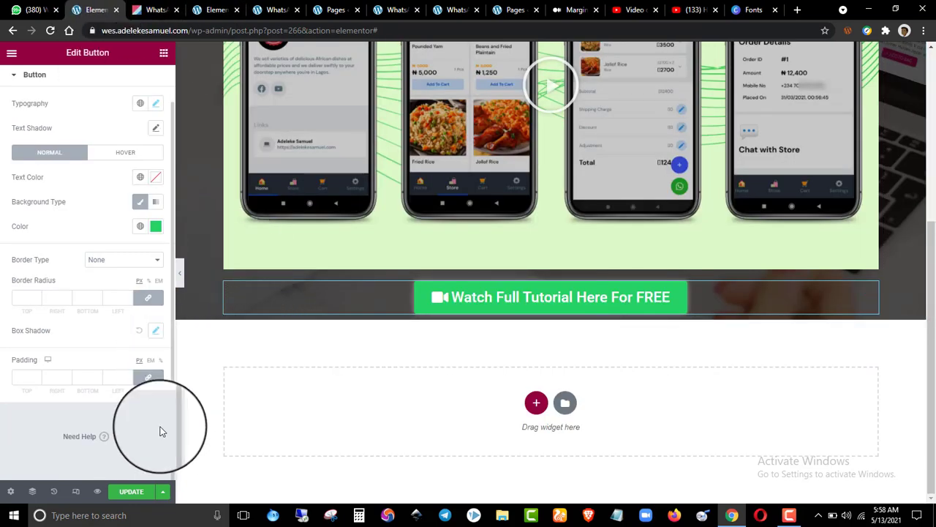
{"action": "left_click", "coordinate": [145, 495]}
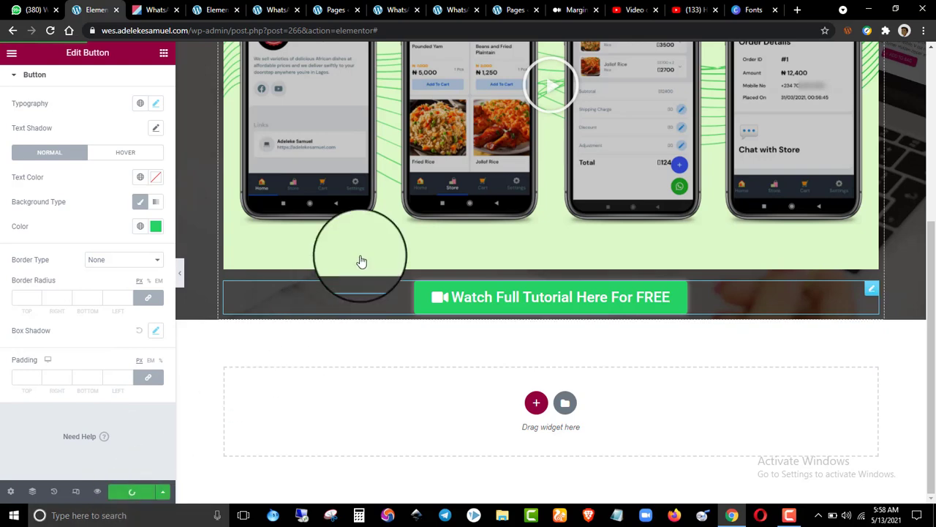
- Compare the whole hero section with the reference page's and place the reference page right beside the page being built
{"action": "scroll", "coordinate": [388, 241], "scroll_direction": "up", "scroll_amount": 4}
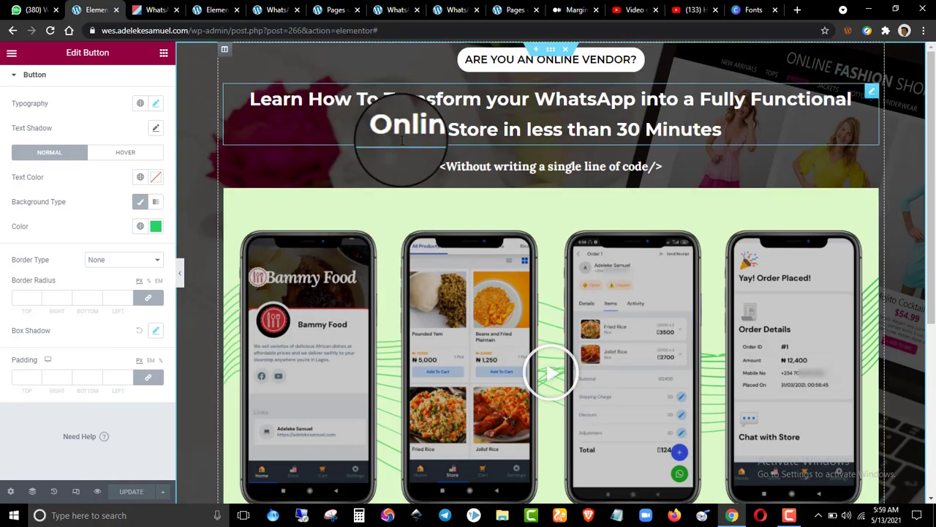
{"action": "scroll", "coordinate": [425, 102], "scroll_direction": "down", "scroll_amount": 3}
{"action": "scroll", "coordinate": [410, 95], "scroll_direction": "up", "scroll_amount": 3}
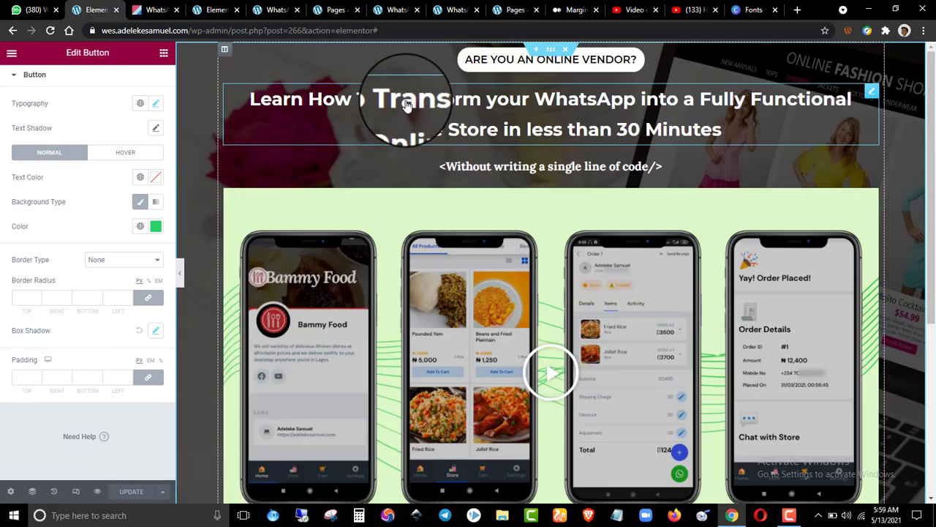
{"action": "left_click", "coordinate": [212, 6]}
{"action": "scroll", "coordinate": [373, 194], "scroll_direction": "up", "scroll_amount": 5}
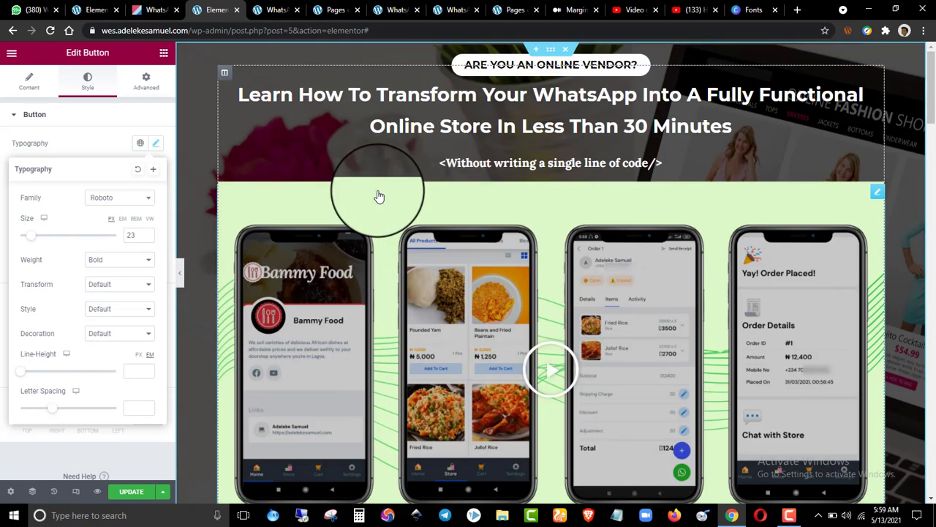
{"action": "scroll", "coordinate": [379, 196], "scroll_direction": "down", "scroll_amount": 5}
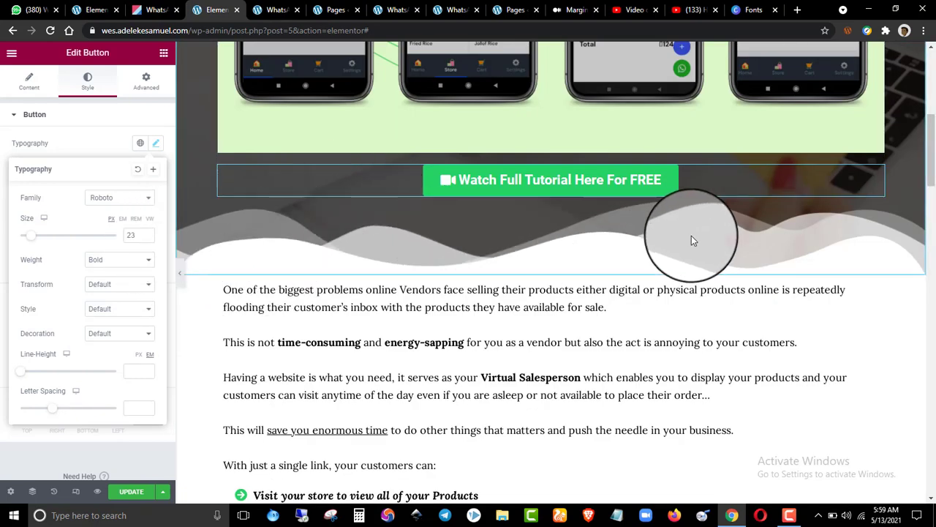
{"action": "left_click", "coordinate": [155, 10]}
{"action": "left_click", "coordinate": [95, 10]}
{"action": "scroll", "coordinate": [334, 324], "scroll_direction": "down", "scroll_amount": 5}
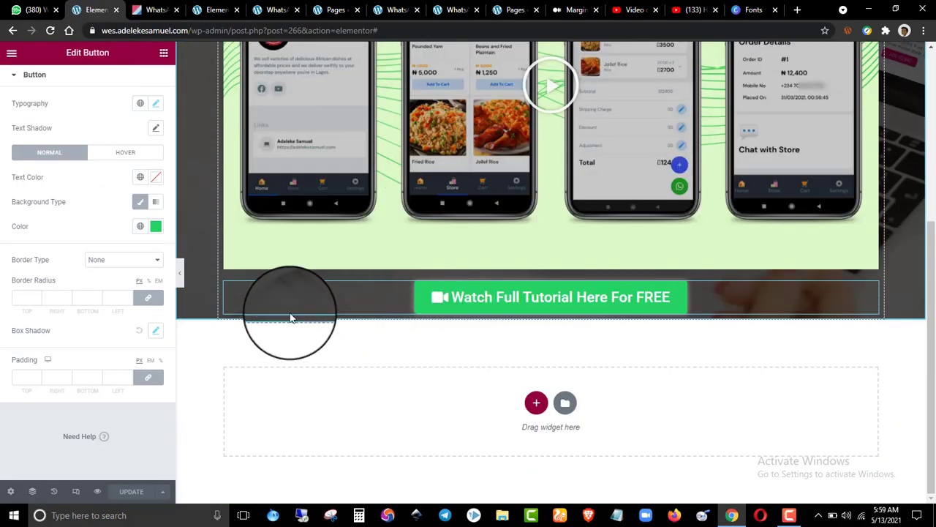
{"action": "left_click", "coordinate": [191, 7]}
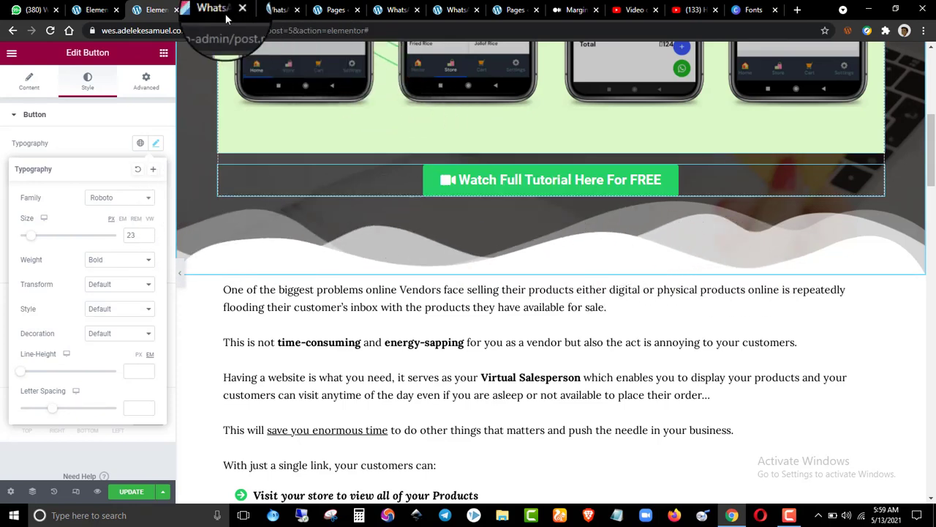
{"action": "left_click", "coordinate": [114, 6]}
- Open the hero section's shape divider settings and check the wave divider on the reference page
{"action": "scroll", "coordinate": [253, 140], "scroll_direction": "up", "scroll_amount": 4}
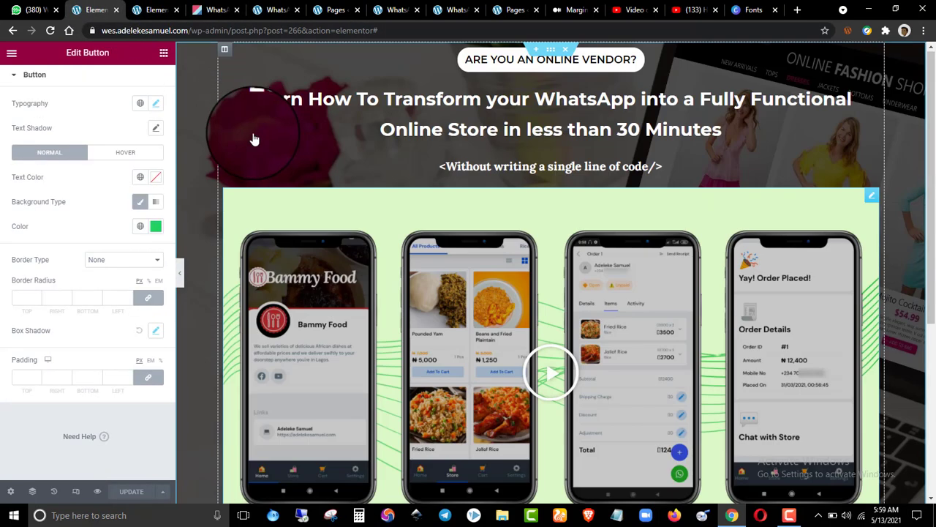
{"action": "right_click", "coordinate": [190, 118]}
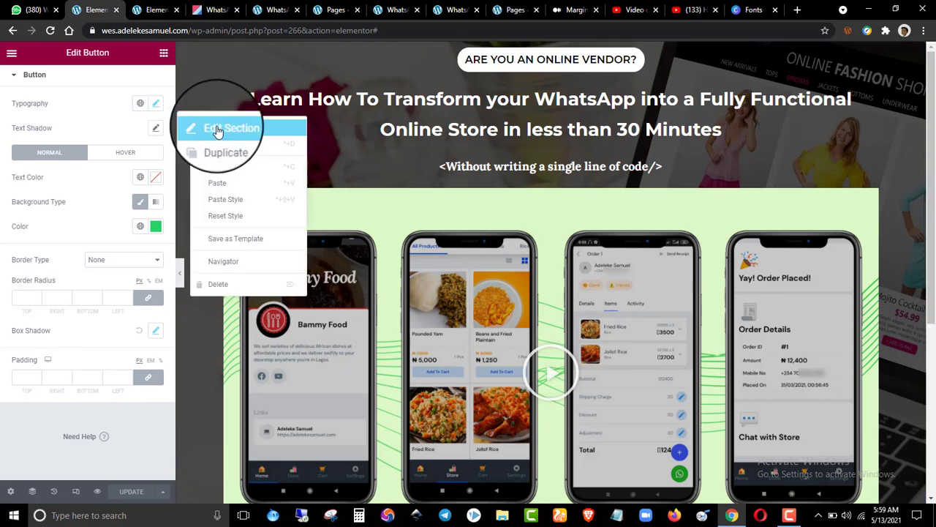
{"action": "left_click", "coordinate": [217, 128]}
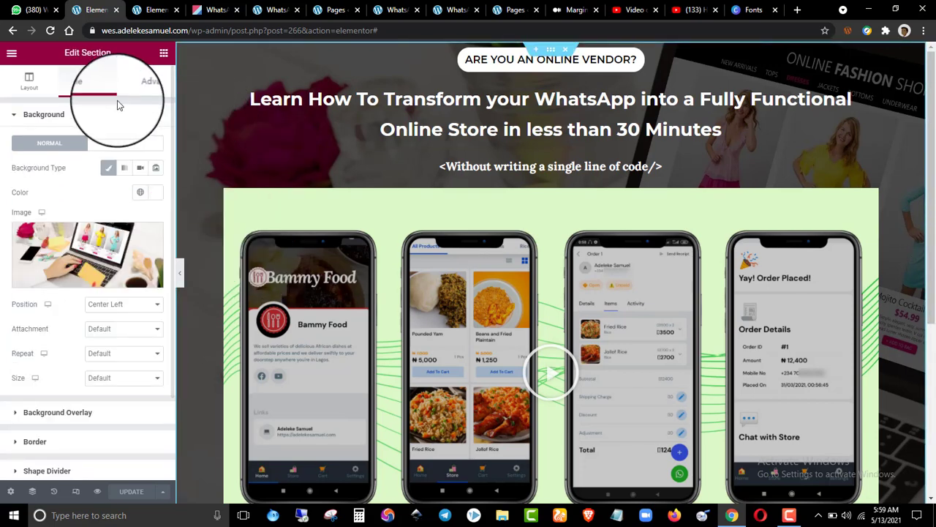
{"action": "left_click", "coordinate": [104, 115]}
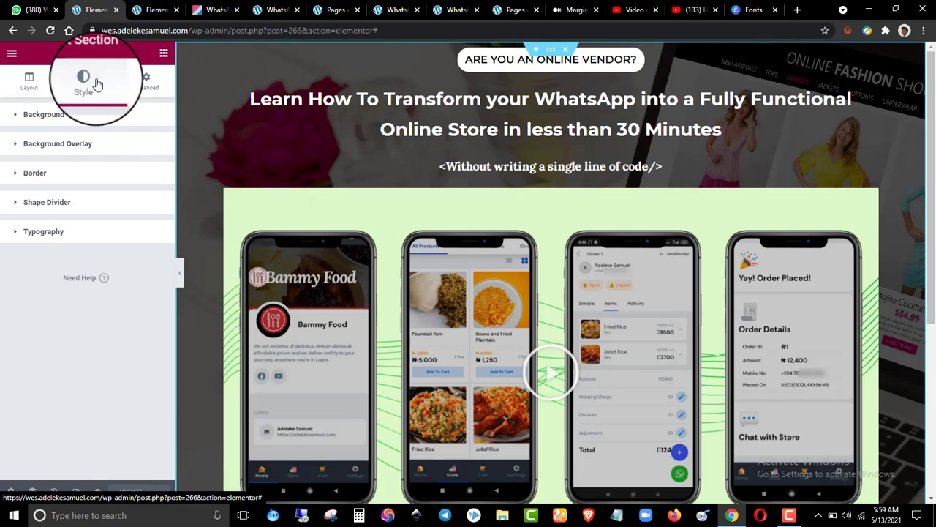
{"action": "left_click", "coordinate": [69, 210]}
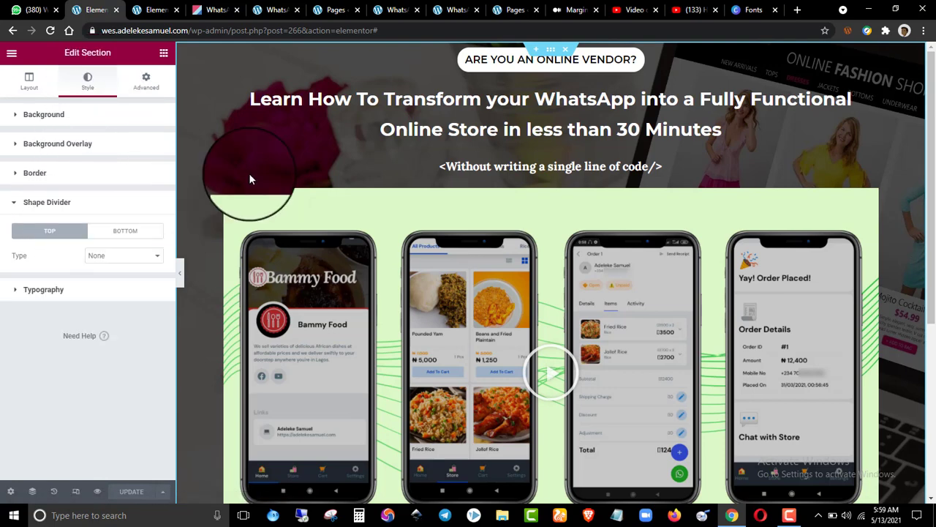
{"action": "left_click", "coordinate": [154, 10]}
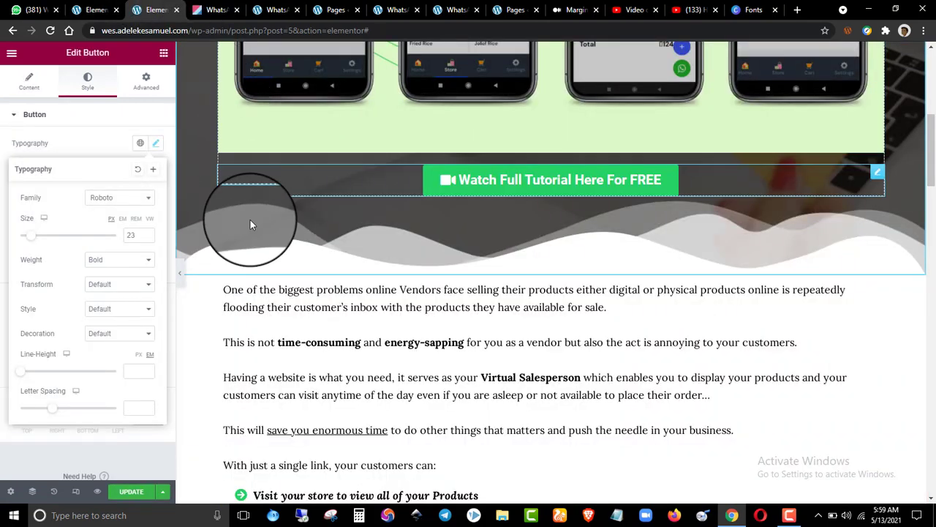
{"action": "left_click", "coordinate": [95, 10]}
- Add a bottom shape divider of type Mountains to the hero section
{"action": "scroll", "coordinate": [295, 155], "scroll_direction": "down", "scroll_amount": 4}
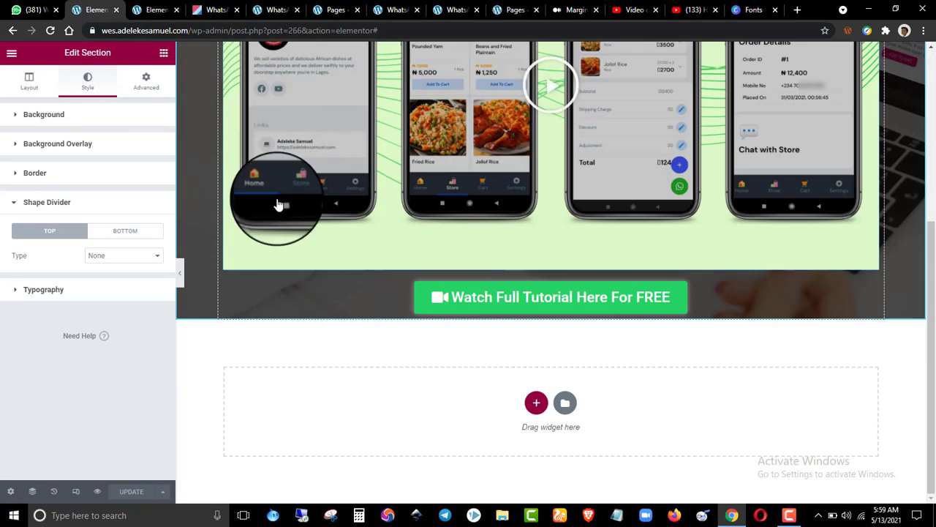
{"action": "left_click", "coordinate": [131, 232]}
{"action": "left_click", "coordinate": [70, 230]}
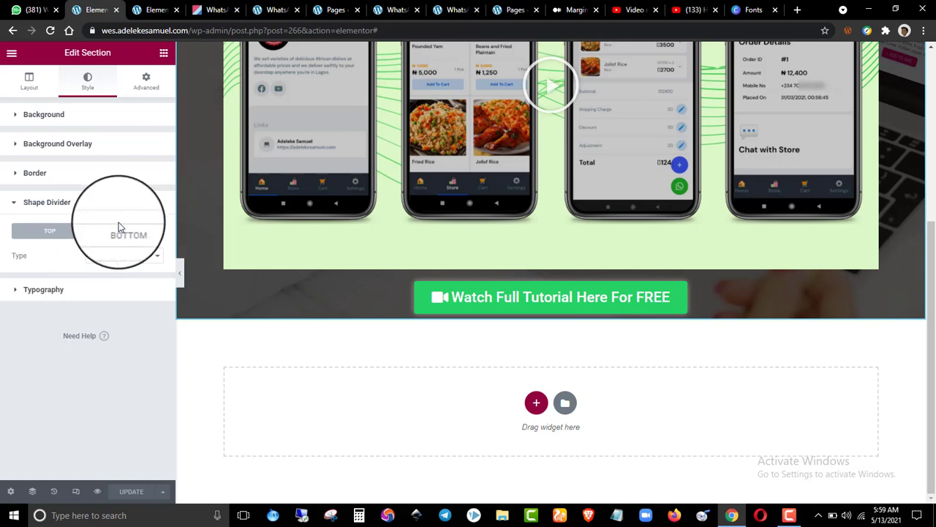
{"action": "left_click", "coordinate": [120, 258]}
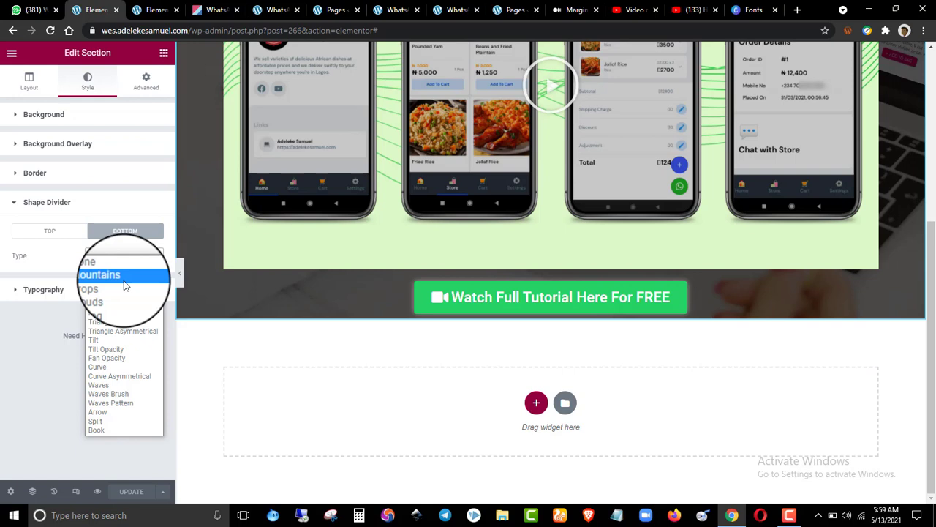
{"action": "left_click", "coordinate": [124, 282]}
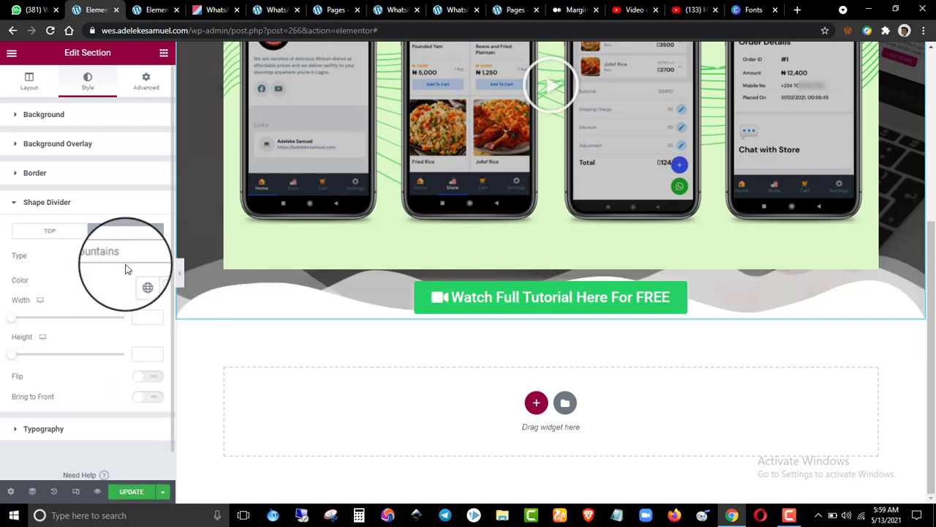
- Try the Drops, Zigzag, Pyramids, Tilt Opacity and Curve shapes on the bottom divider and return it to Mountains
{"action": "left_click", "coordinate": [120, 260]}
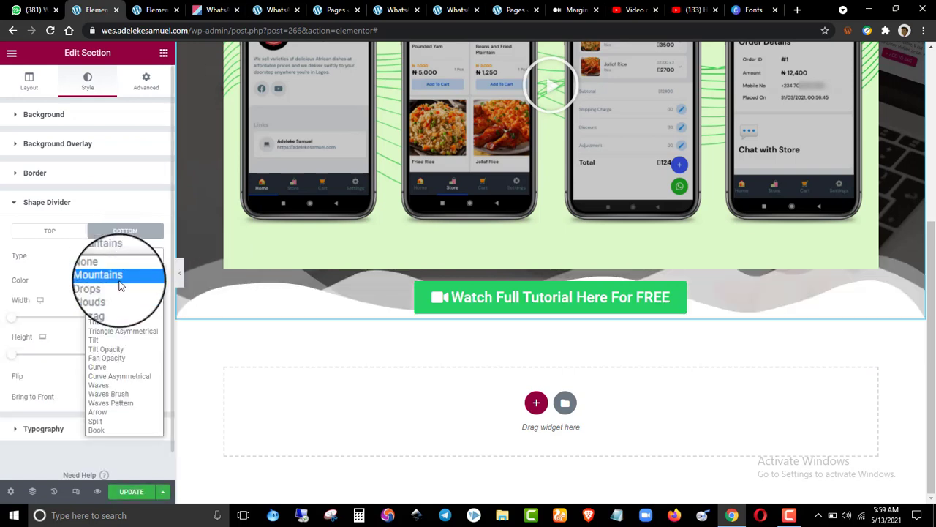
{"action": "left_click", "coordinate": [123, 287]}
{"action": "left_click", "coordinate": [119, 257]}
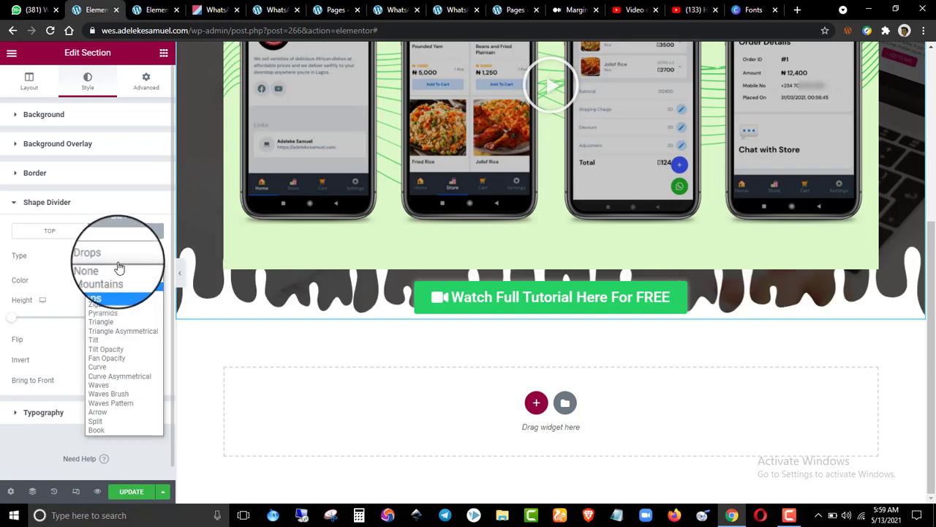
{"action": "left_click", "coordinate": [120, 306]}
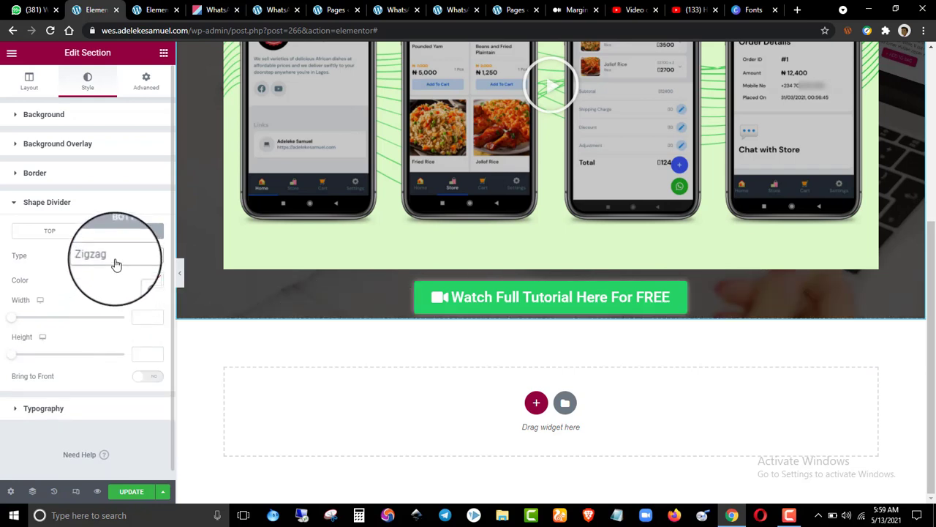
{"action": "left_click", "coordinate": [115, 259]}
{"action": "left_click", "coordinate": [117, 310]}
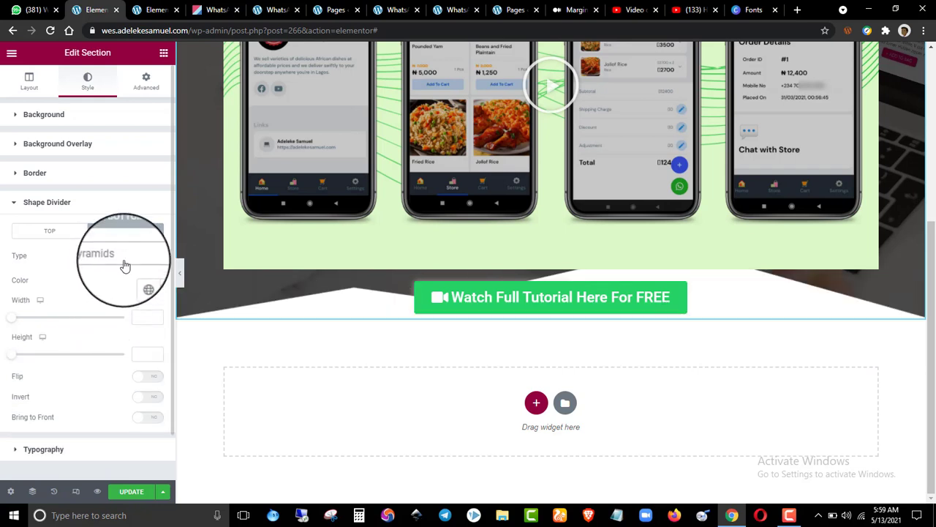
{"action": "left_click", "coordinate": [122, 267]}
{"action": "left_click", "coordinate": [128, 349]}
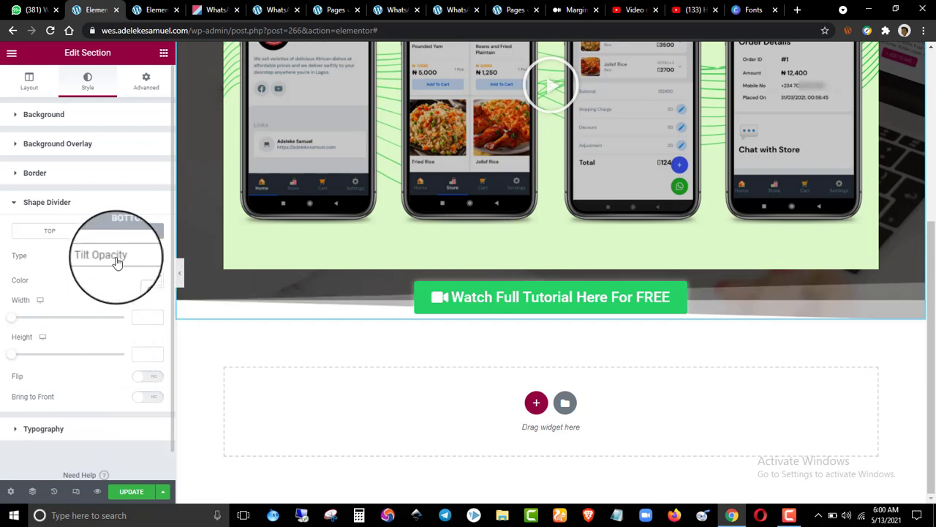
{"action": "left_click", "coordinate": [117, 264]}
{"action": "left_click", "coordinate": [117, 368]}
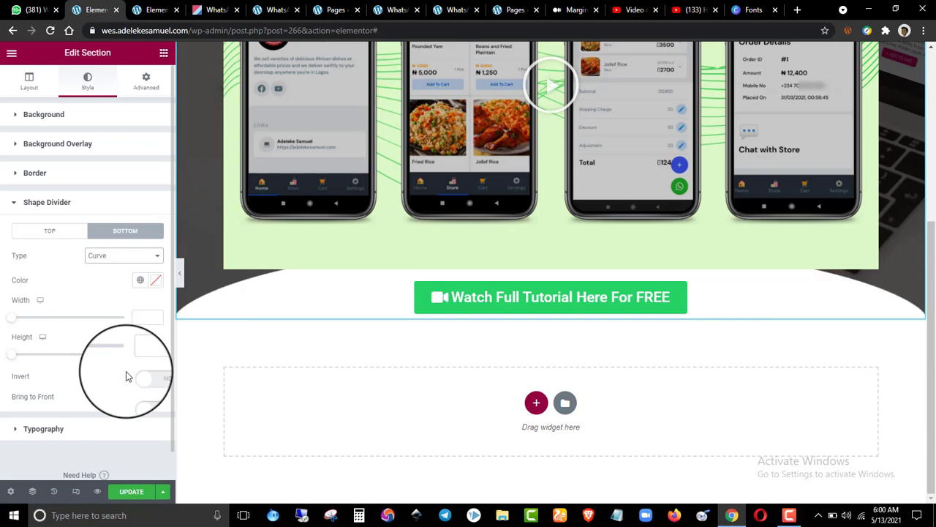
{"action": "left_click", "coordinate": [119, 264]}
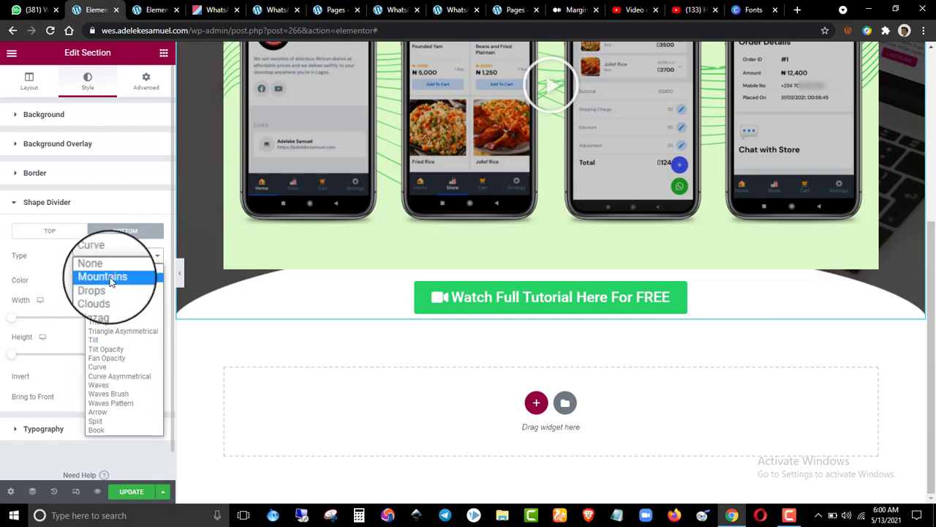
{"action": "left_click", "coordinate": [109, 278]}
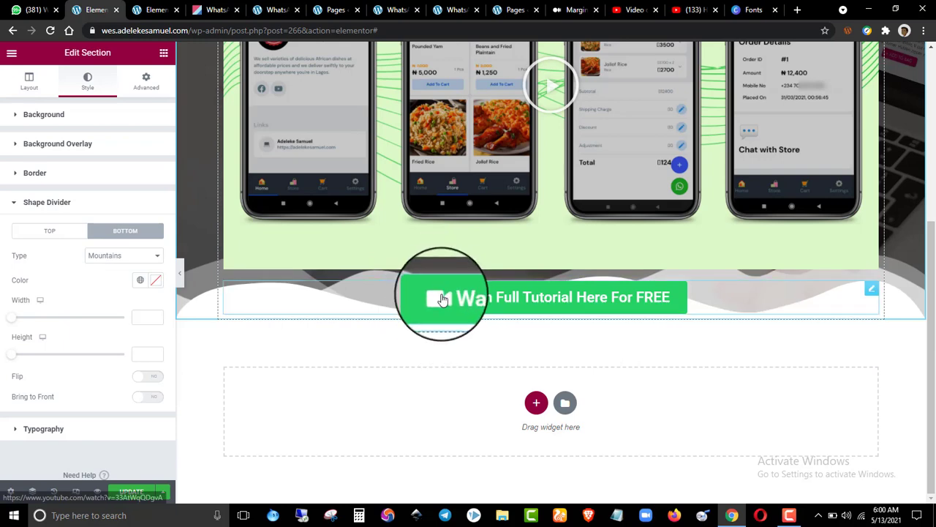
{"action": "scroll", "coordinate": [471, 270], "scroll_direction": "up", "scroll_amount": 5}
{"action": "scroll", "coordinate": [472, 286], "scroll_direction": "down", "scroll_amount": 5}
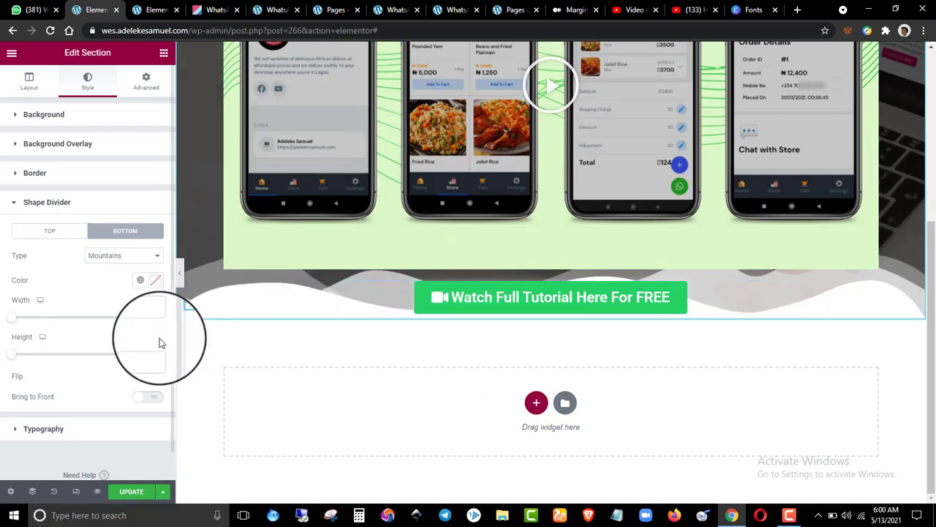
- Set the hero section's bottom padding to 140 px and check the space between the tutorial button and the waves
{"action": "left_click", "coordinate": [145, 97]}
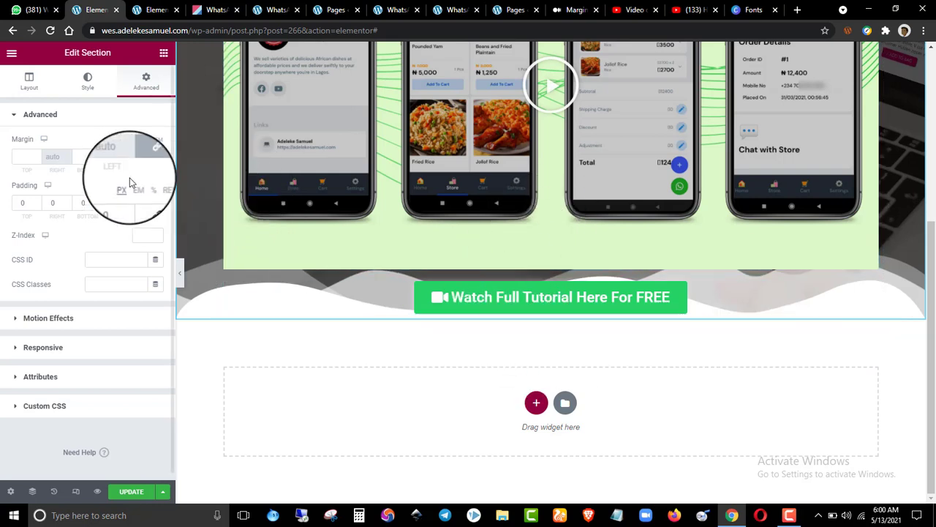
{"action": "left_click", "coordinate": [97, 202]}
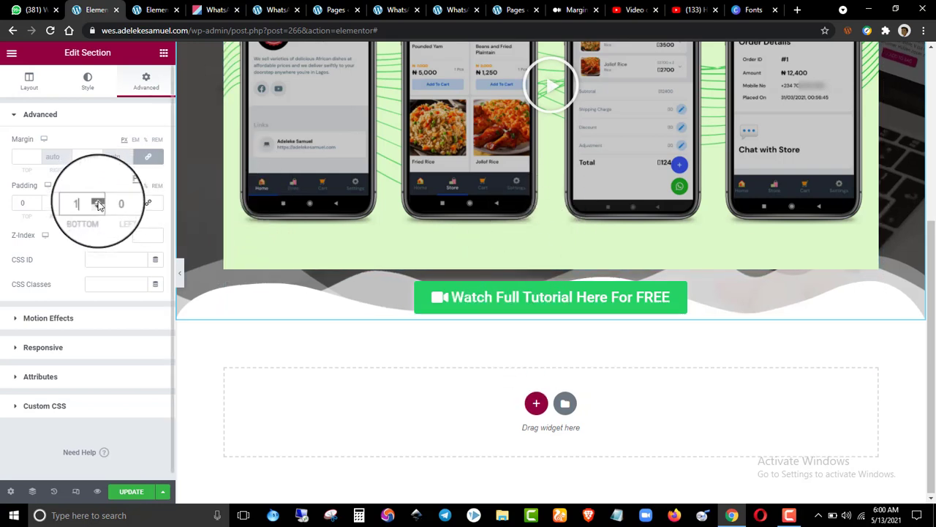
{"action": "left_click_drag", "start_coordinate": [98, 203], "coordinate": [98, 204]}
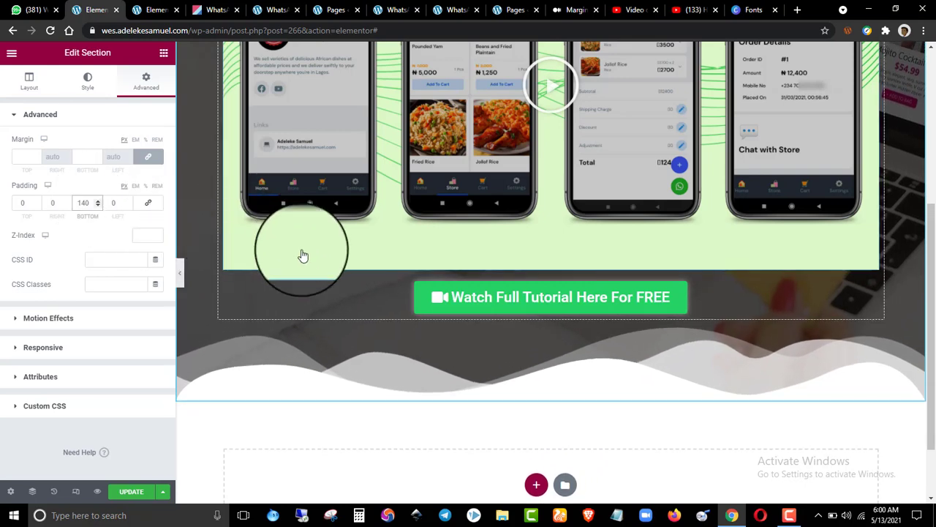
{"action": "scroll", "coordinate": [321, 287], "scroll_direction": "up", "scroll_amount": 3}
{"action": "scroll", "coordinate": [313, 256], "scroll_direction": "down", "scroll_amount": 4}
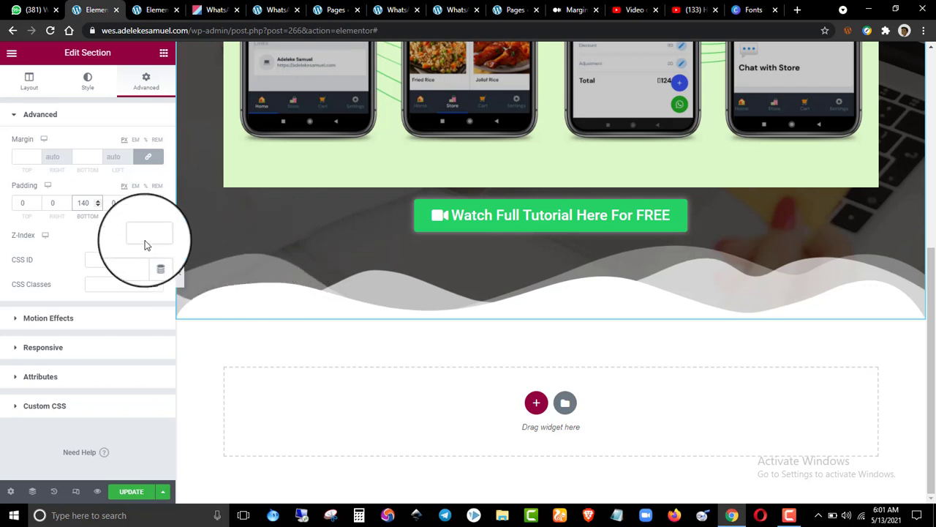
- Reduce the hero section's bottom padding to 130 px and save the page
{"action": "left_click", "coordinate": [98, 207]}
{"action": "left_click", "coordinate": [98, 206]}
{"action": "left_click", "coordinate": [98, 206]}
{"action": "left_click", "coordinate": [98, 207]}
{"action": "left_click", "coordinate": [99, 207]}
{"action": "left_click", "coordinate": [99, 208]}
{"action": "left_click", "coordinate": [98, 208]}
{"action": "left_click", "coordinate": [100, 209]}
{"action": "left_click", "coordinate": [99, 211]}
{"action": "left_click", "coordinate": [99, 211]}
{"action": "left_click", "coordinate": [100, 211]}
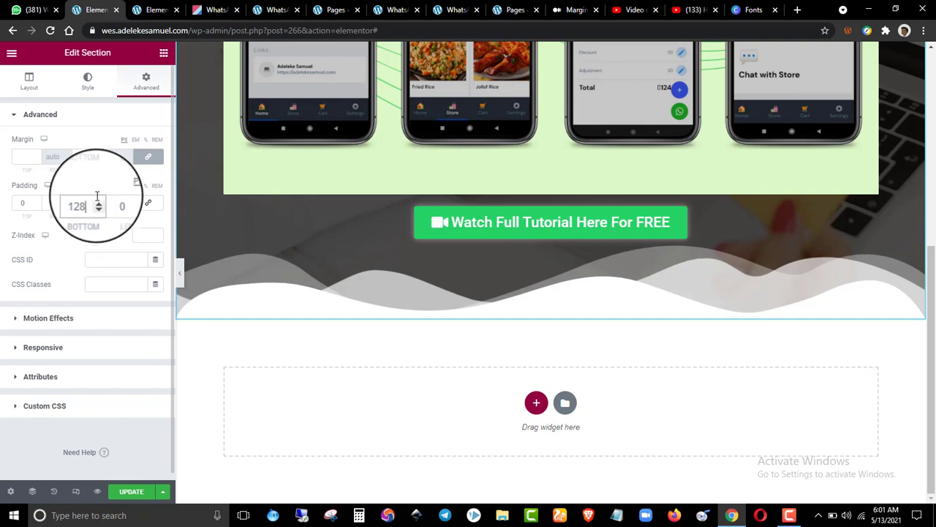
{"action": "left_click", "coordinate": [97, 203]}
{"action": "left_click", "coordinate": [98, 202]}
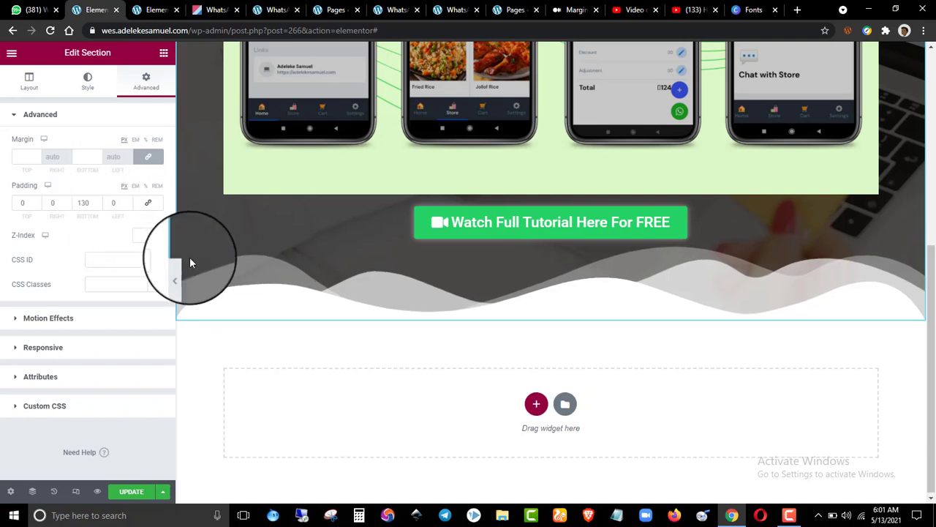
{"action": "left_click", "coordinate": [130, 491]}
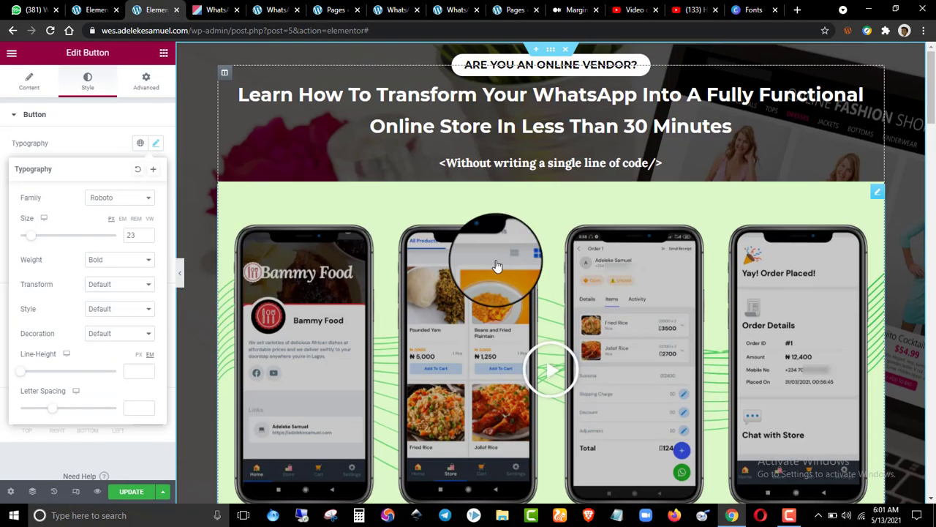
- Compare the hero section's layout and bottom waves with those on the reference page
{"action": "scroll", "coordinate": [496, 264], "scroll_direction": "down", "scroll_amount": 2}
{"action": "scroll", "coordinate": [501, 271], "scroll_direction": "up", "scroll_amount": 2}
{"action": "scroll", "coordinate": [607, 198], "scroll_direction": "down", "scroll_amount": 5}
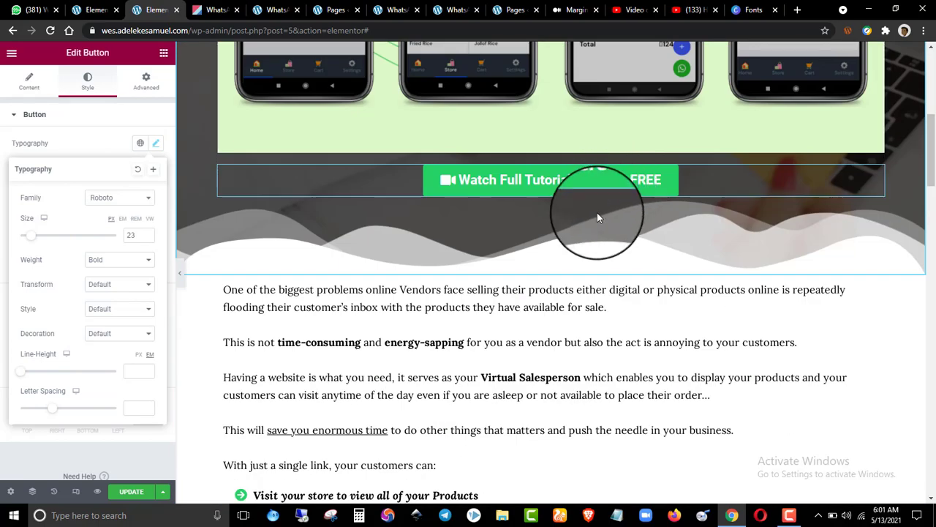
{"action": "left_click", "coordinate": [110, 6]}
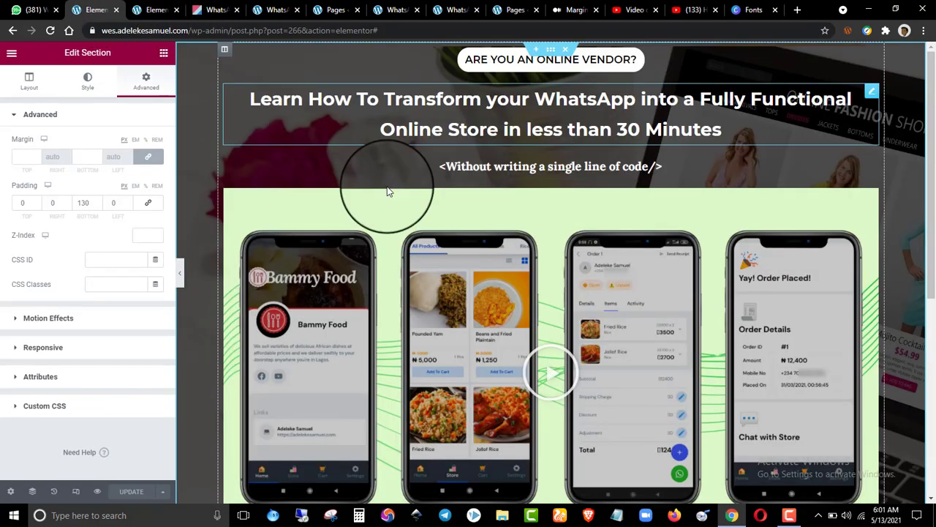
{"action": "scroll", "coordinate": [429, 230], "scroll_direction": "down", "scroll_amount": 5}
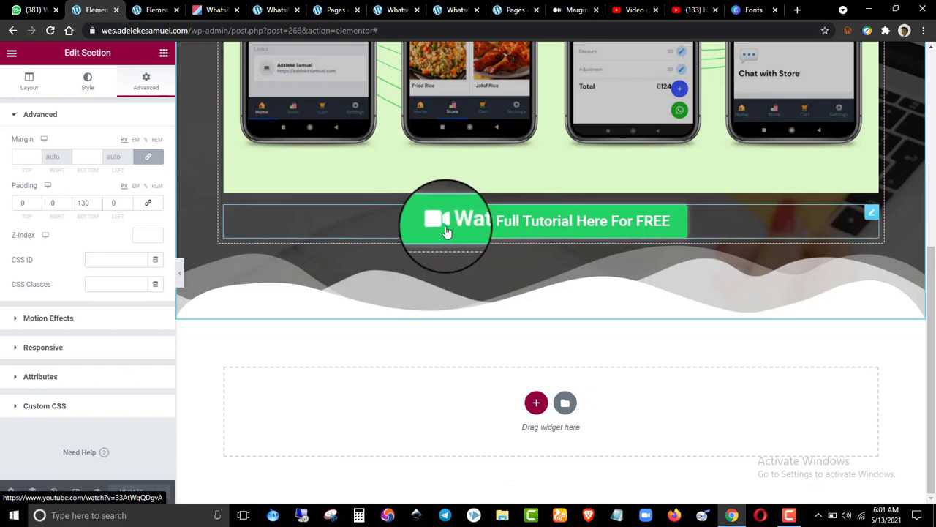
- Preview the page being built and inspect the hero section from heading to bottom divider, including in full screen
{"action": "left_click", "coordinate": [98, 492]}
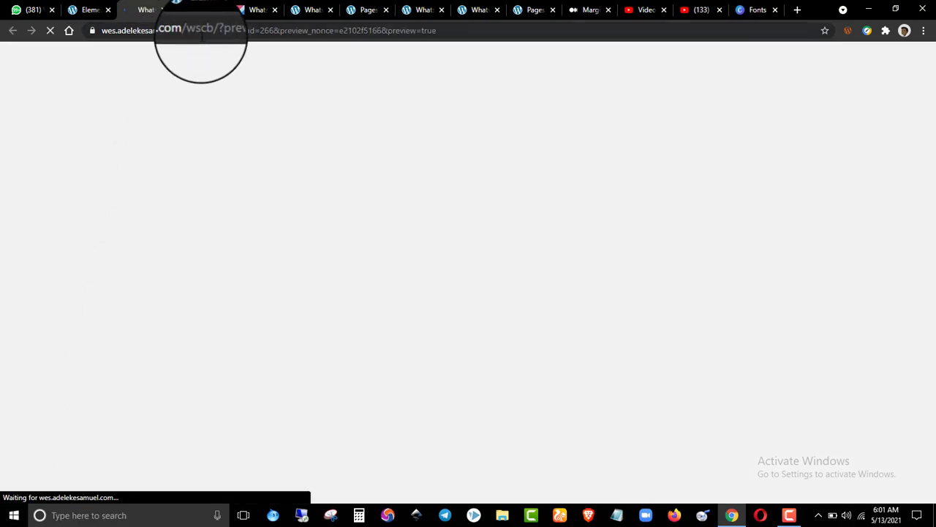
{"action": "scroll", "coordinate": [242, 241], "scroll_direction": "down", "scroll_amount": 2}
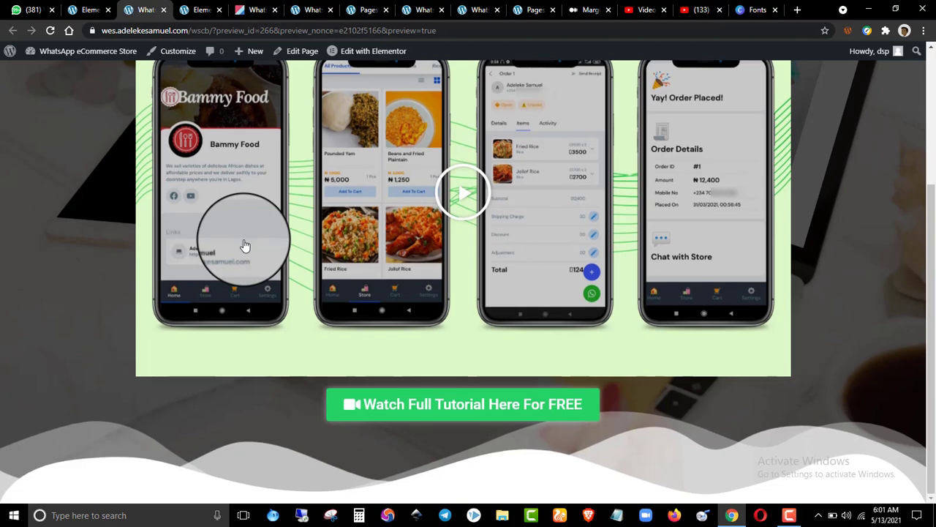
{"action": "scroll", "coordinate": [242, 246], "scroll_direction": "up", "scroll_amount": 2}
{"action": "key", "text": "F11"}
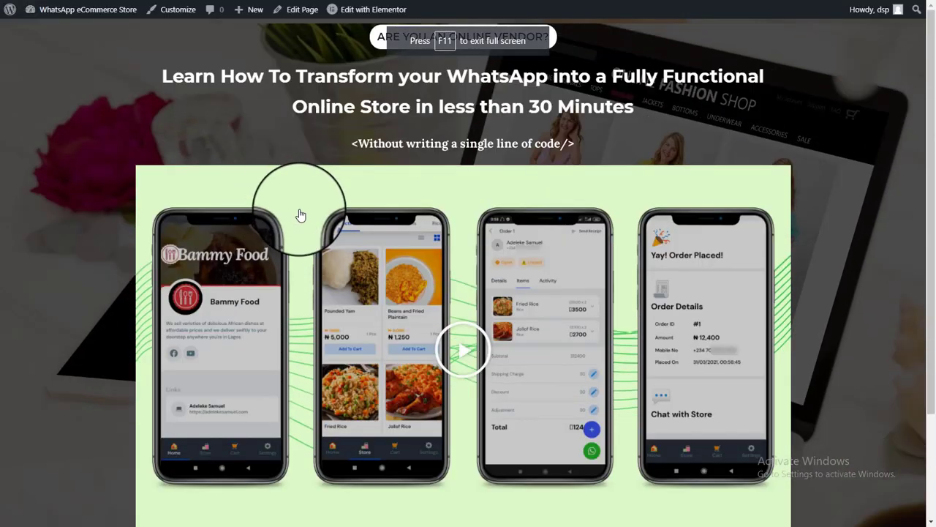
{"action": "left_click_drag", "start_coordinate": [929, 104], "coordinate": [931, 180]}
{"action": "key", "text": "F11"}
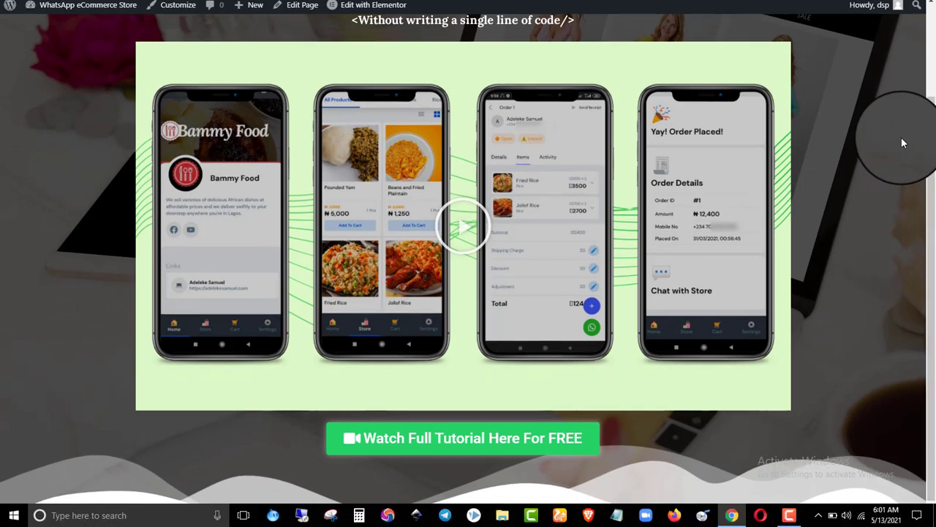
{"action": "scroll", "coordinate": [490, 234], "scroll_direction": "down", "scroll_amount": 1}
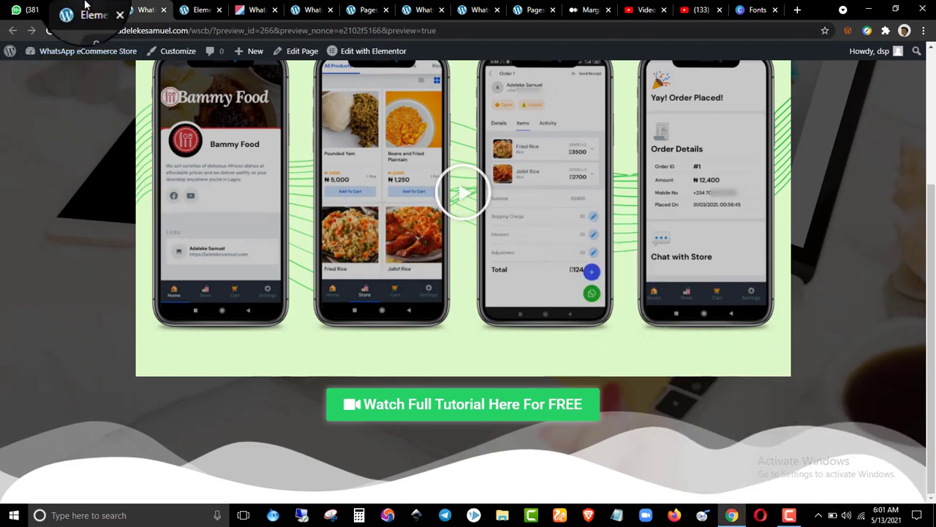
{"action": "scroll", "coordinate": [289, 256], "scroll_direction": "up", "scroll_amount": 3}
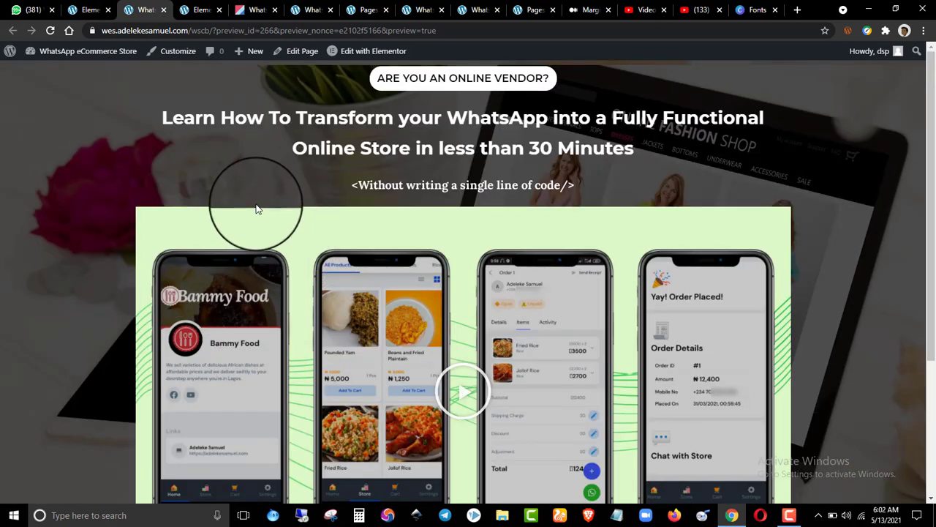
- Review the hero section in the preview and the editor, and examine the hero and following text section on the reference page
{"action": "left_click", "coordinate": [89, 9]}
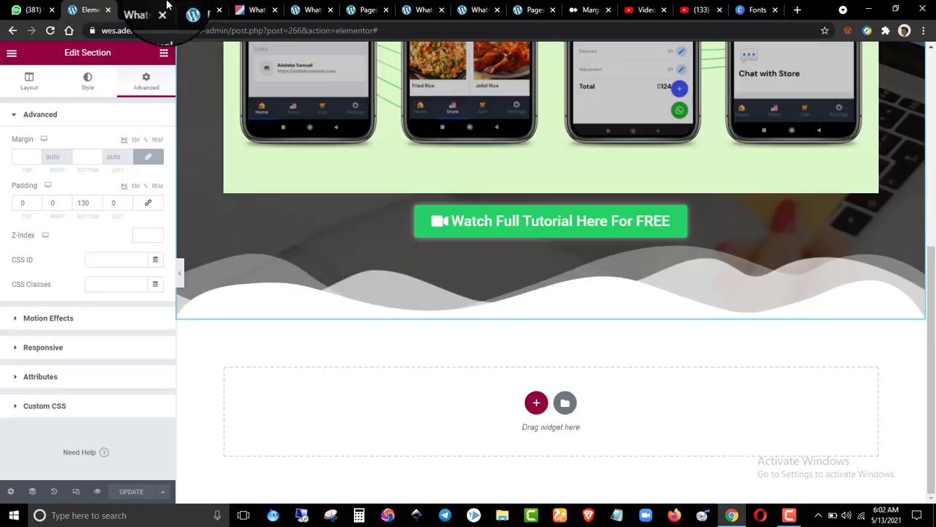
{"action": "left_click", "coordinate": [143, 11]}
{"action": "scroll", "coordinate": [282, 272], "scroll_direction": "down", "scroll_amount": 3}
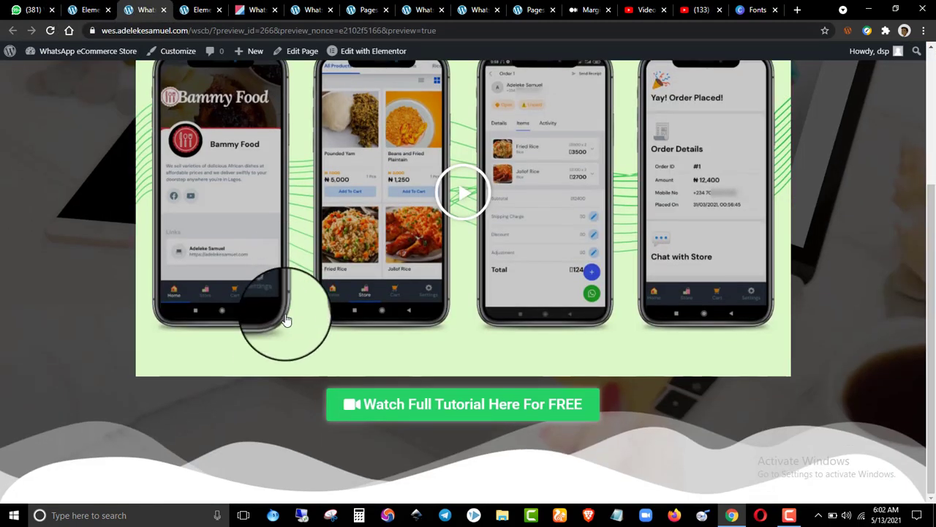
{"action": "left_click", "coordinate": [71, 7]}
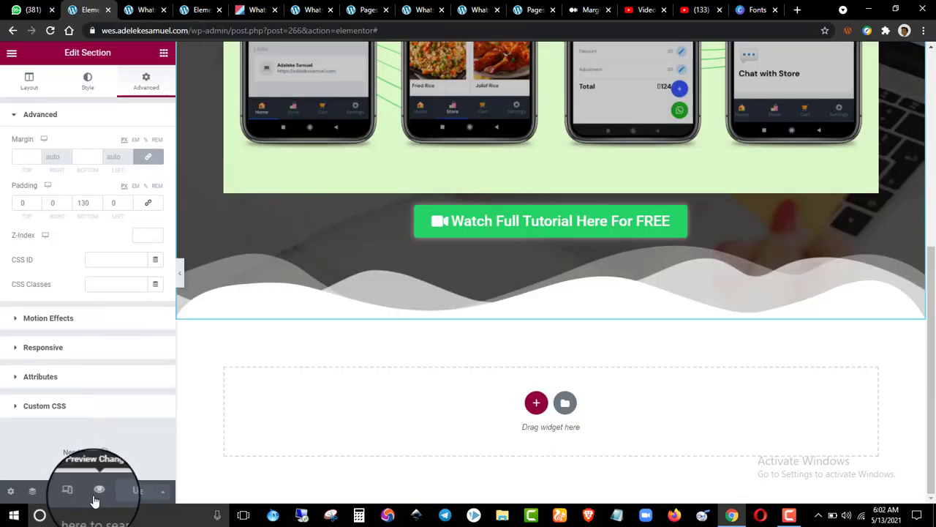
{"action": "left_click", "coordinate": [146, 9]}
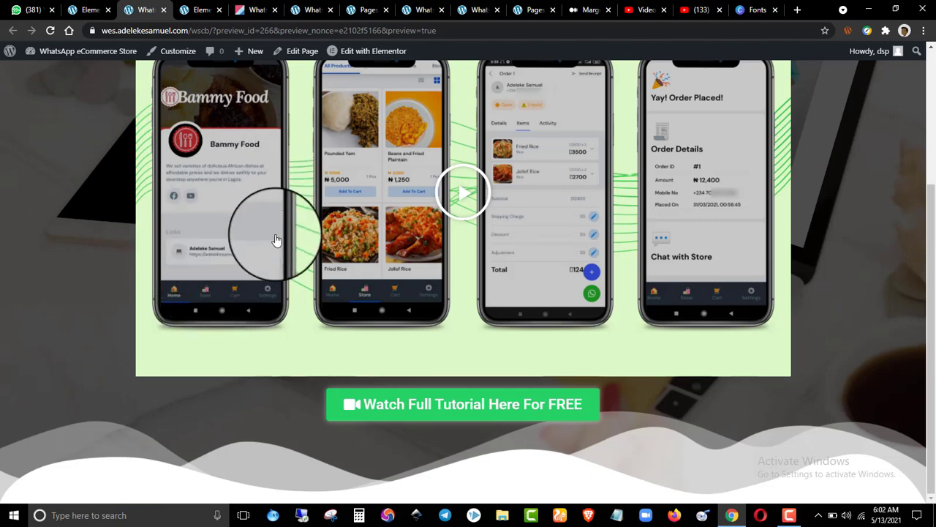
{"action": "scroll", "coordinate": [270, 322], "scroll_direction": "up", "scroll_amount": 3}
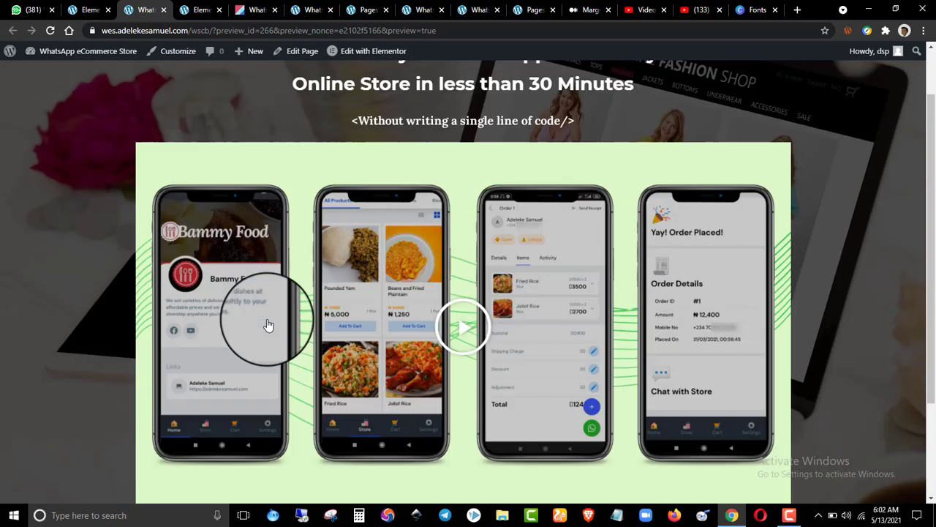
{"action": "left_click", "coordinate": [144, 9]}
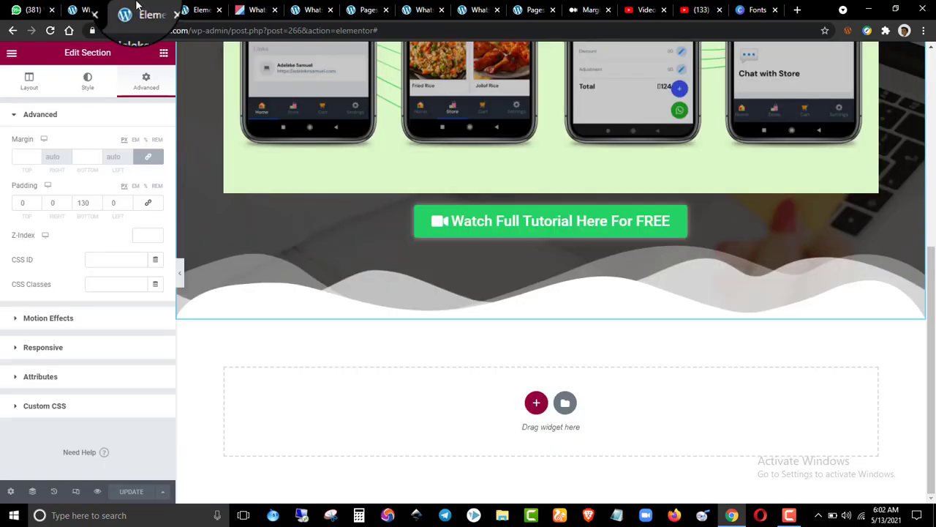
{"action": "left_click", "coordinate": [198, 10]}
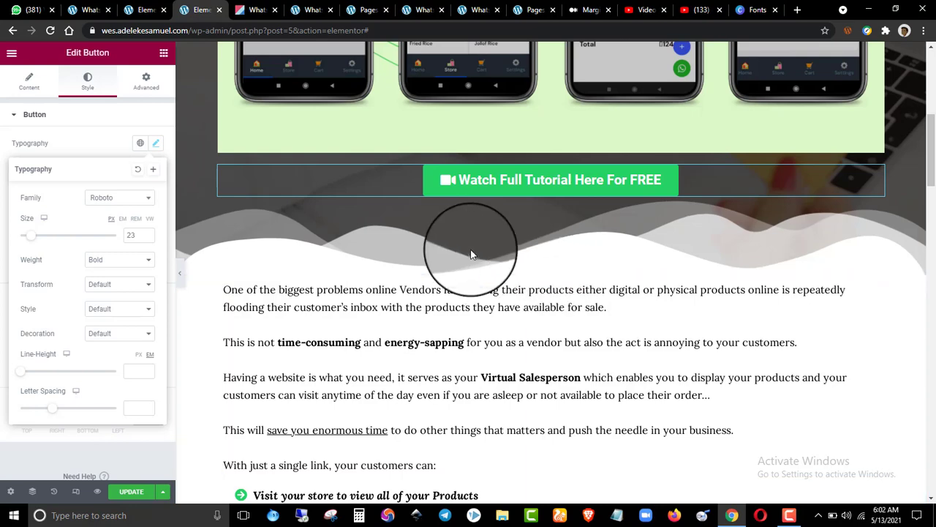
{"action": "scroll", "coordinate": [476, 254], "scroll_direction": "up", "scroll_amount": 7}
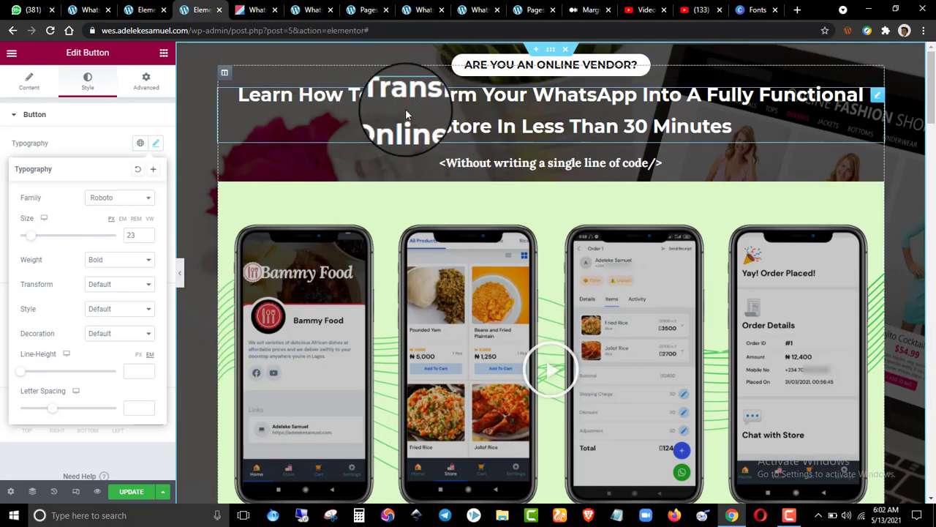
{"action": "scroll", "coordinate": [406, 103], "scroll_direction": "down", "scroll_amount": 5}
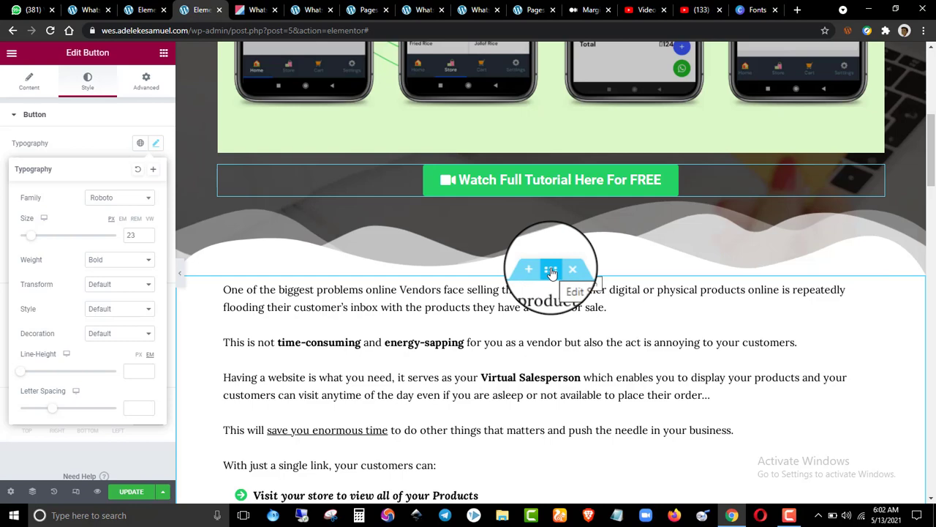
- Add a single-column section below the hero section on the page being built
{"action": "left_click", "coordinate": [141, 10]}
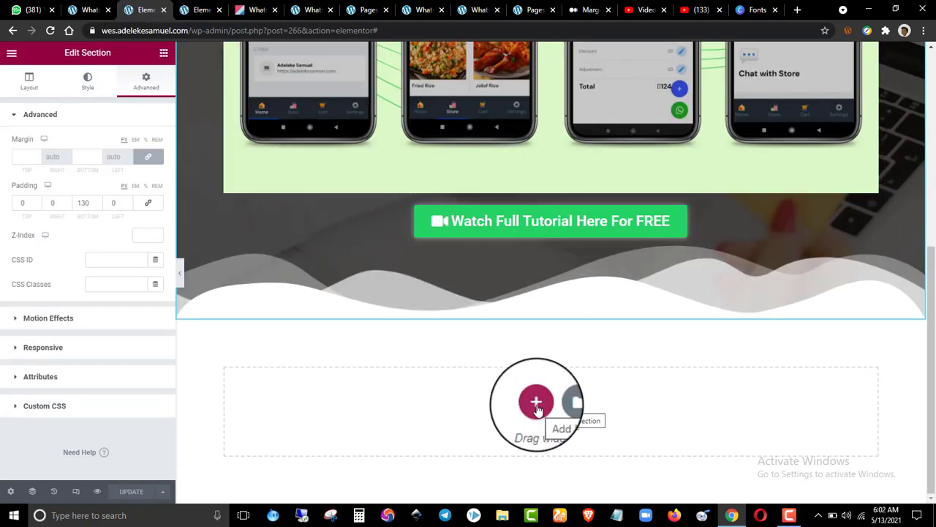
{"action": "left_click", "coordinate": [536, 403]}
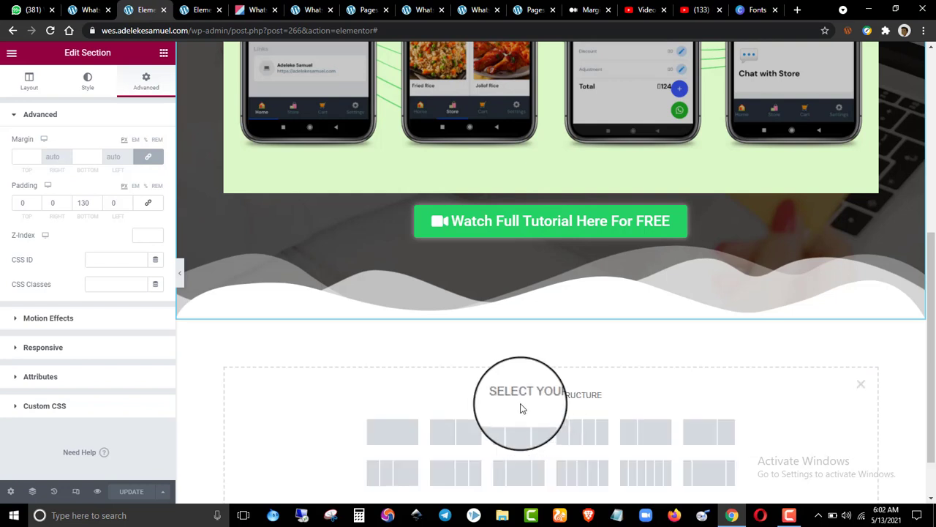
{"action": "left_click", "coordinate": [403, 434]}
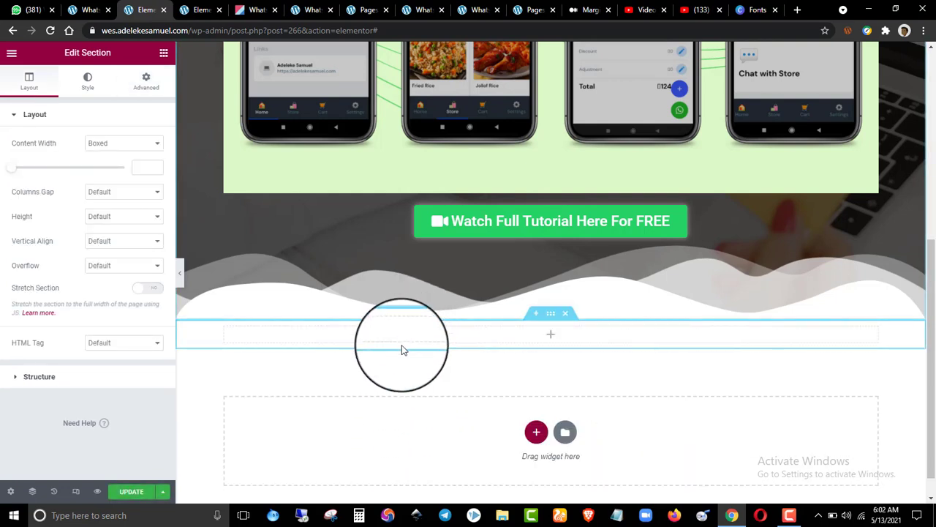
- Copy the full text of the paragraph block below the waves on the reference page
{"action": "key", "text": "ctrl+Tab"}
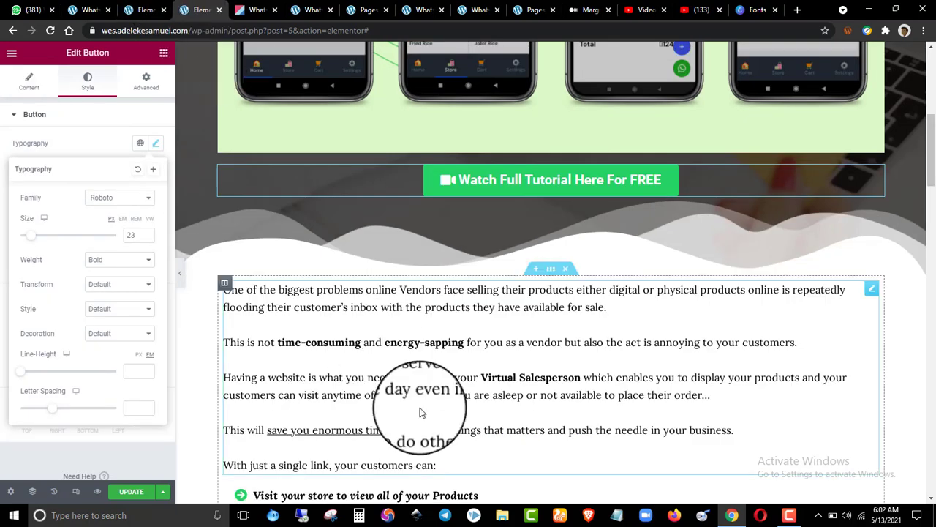
{"action": "left_click", "coordinate": [416, 379]}
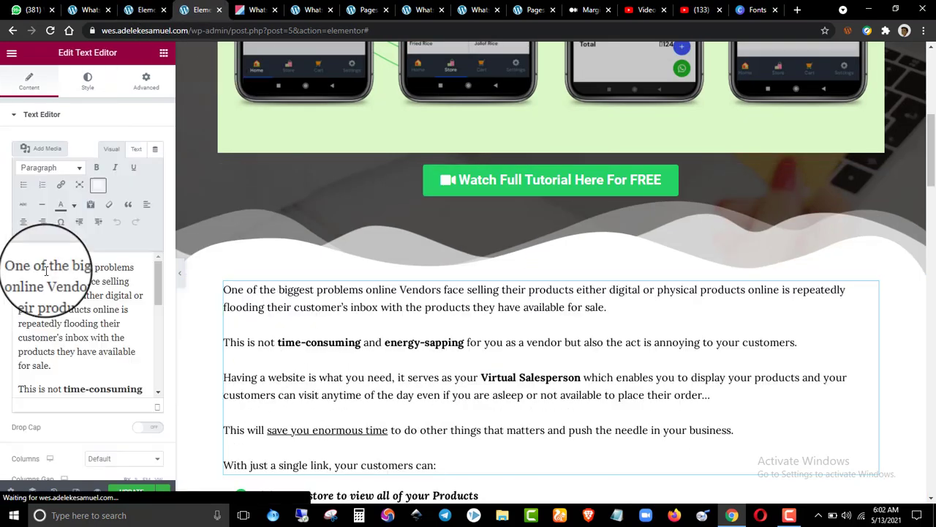
{"action": "key", "text": "ctrl+a"}
{"action": "key", "text": "ctrl+c"}
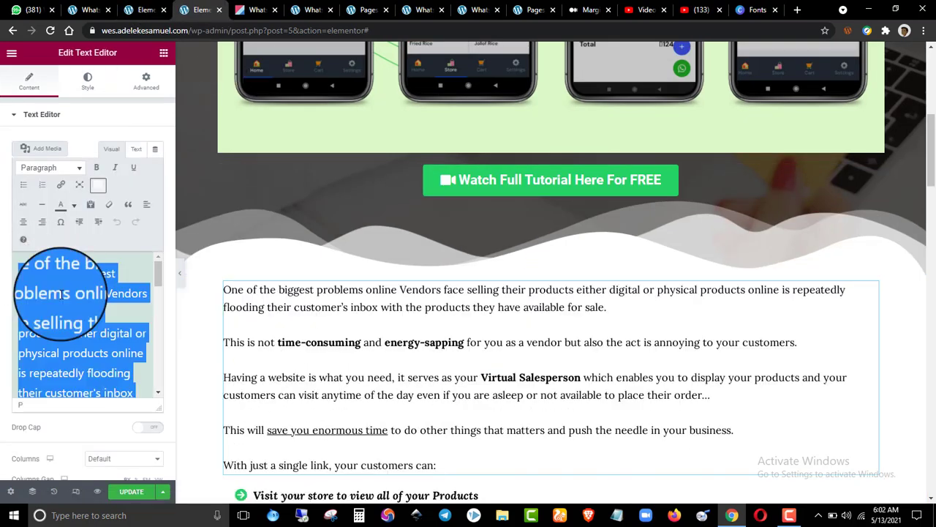
- Place a Text Editor widget in the new section and replace its placeholder text with the copied paragraphs
{"action": "left_click", "coordinate": [142, 10]}
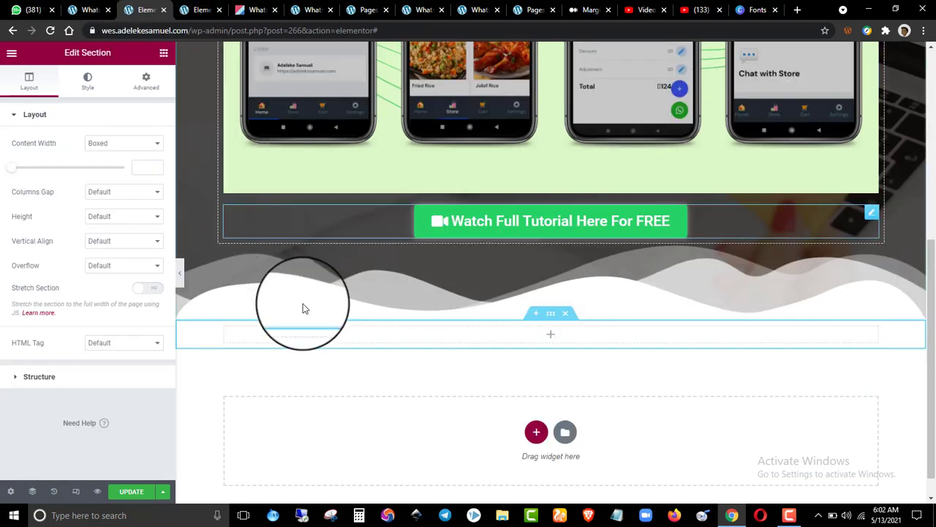
{"action": "left_click", "coordinate": [164, 53]}
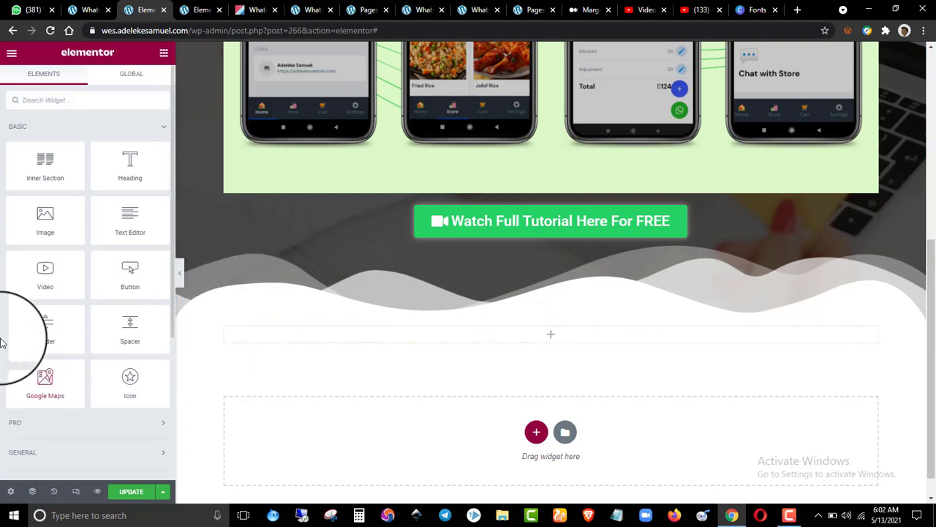
{"action": "left_click_drag", "start_coordinate": [109, 211], "coordinate": [428, 339]}
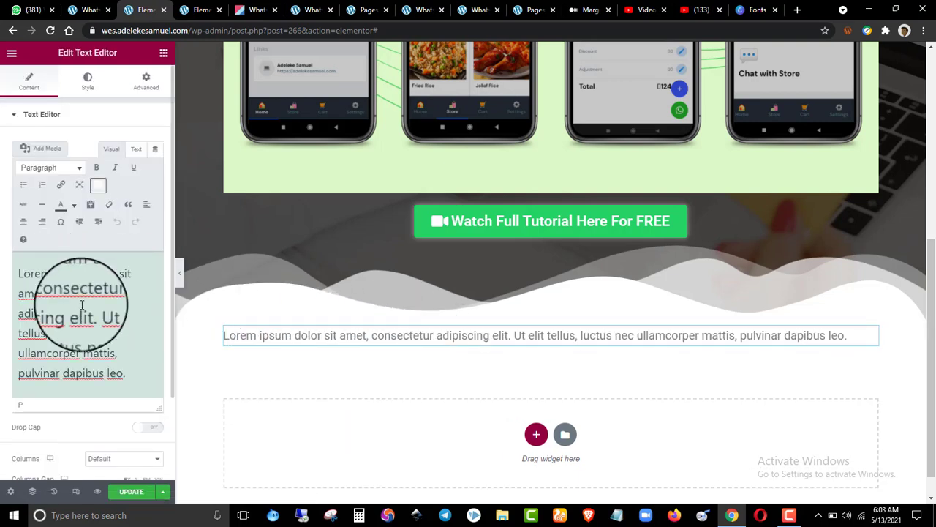
{"action": "key", "text": "ctrl+a"}
{"action": "key", "text": "BackSpace"}
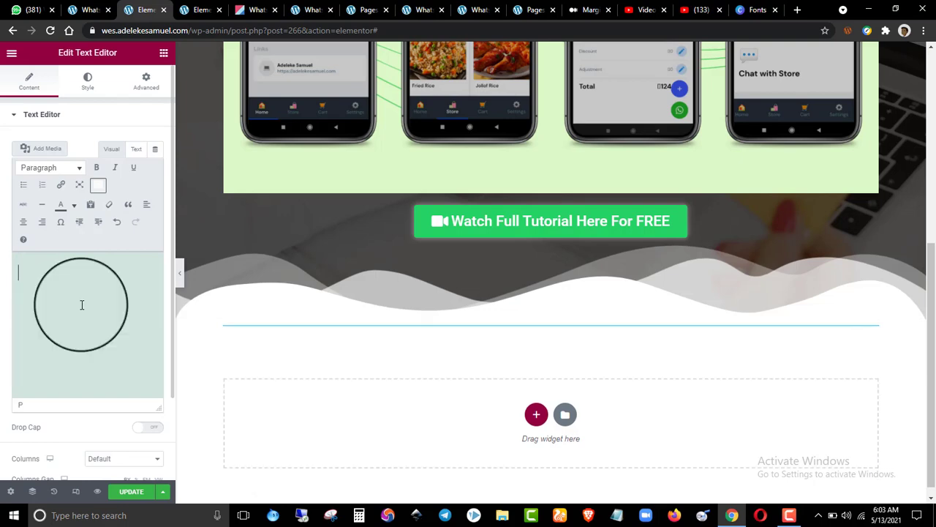
{"action": "key", "text": "ctrl+v"}
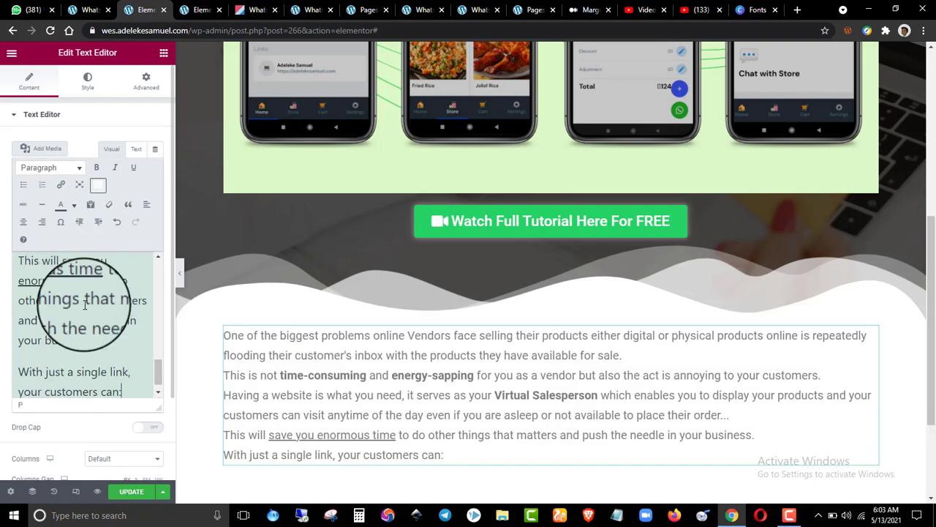
- Read through the pasted paragraphs and compare their formatting with the text block on the reference page
{"action": "scroll", "coordinate": [68, 308], "scroll_direction": "up", "scroll_amount": 5}
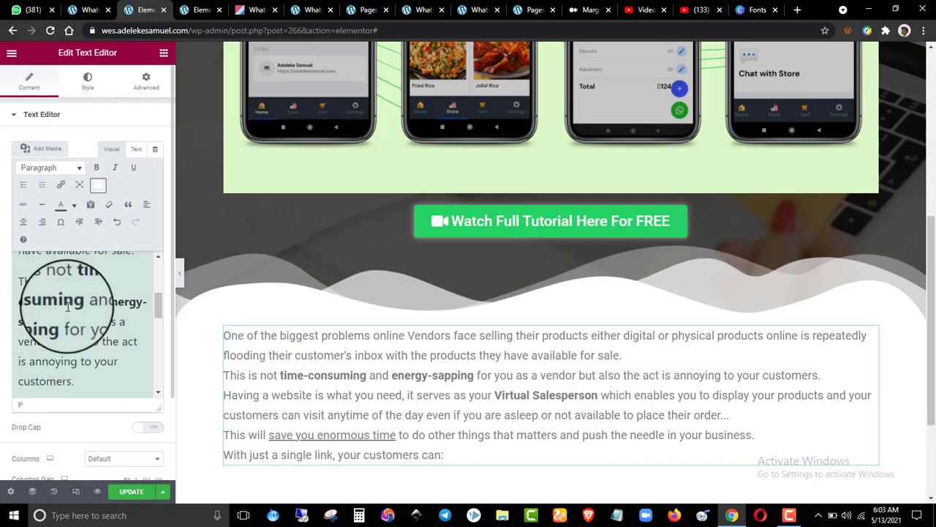
{"action": "scroll", "coordinate": [67, 307], "scroll_direction": "down", "scroll_amount": 1}
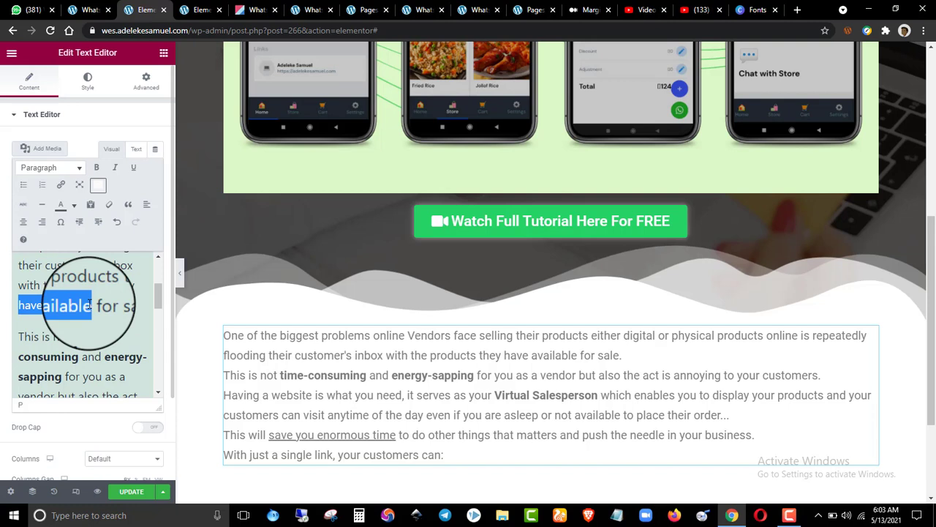
{"action": "key", "text": "shift+Right"}
{"action": "key", "text": "shift+Right"}
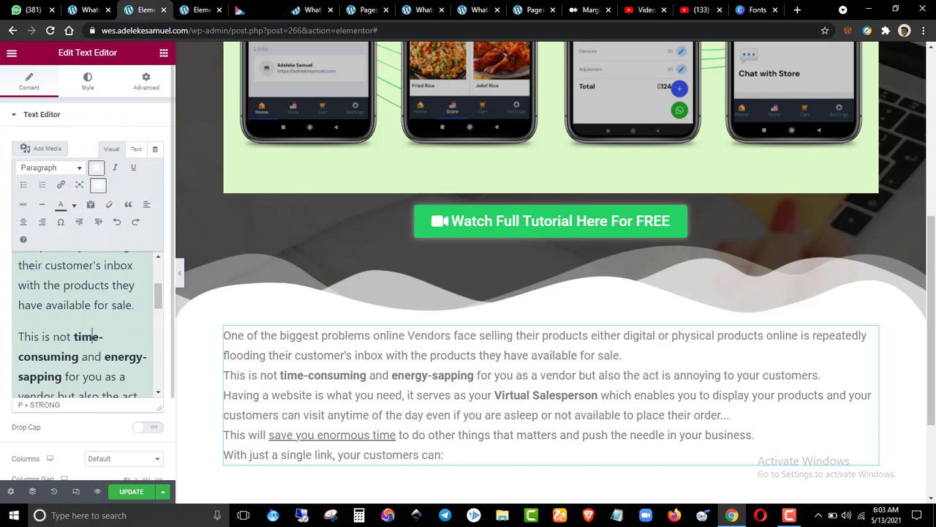
{"action": "left_click", "coordinate": [196, 9]}
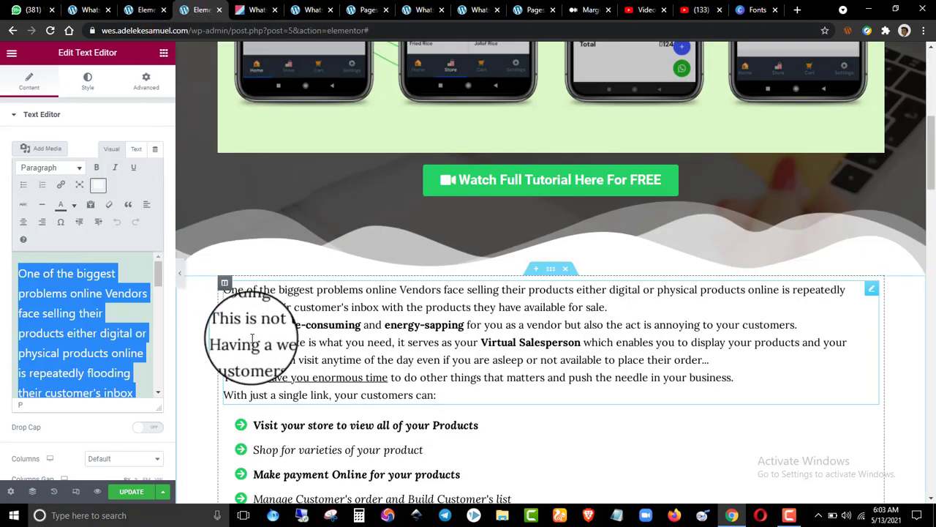
{"action": "left_click", "coordinate": [146, 10]}
{"action": "left_click", "coordinate": [212, 8]}
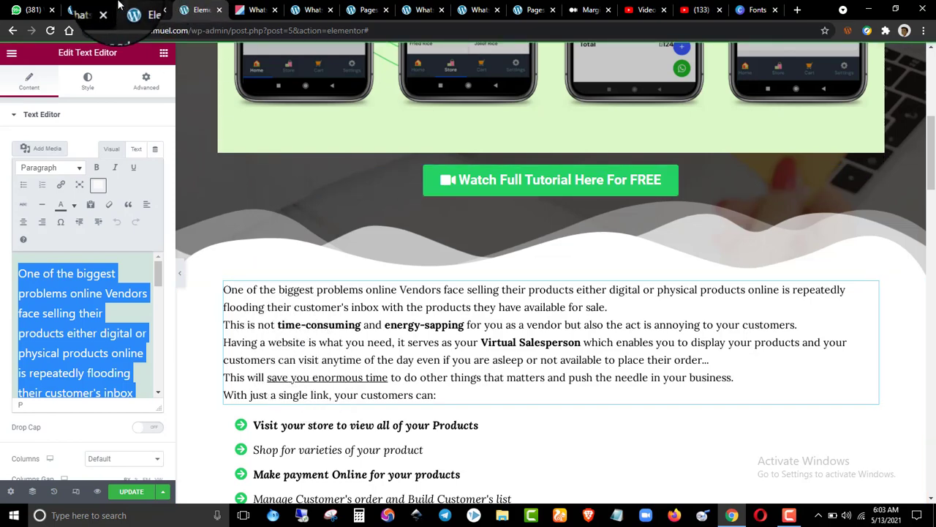
{"action": "left_click", "coordinate": [146, 9]}
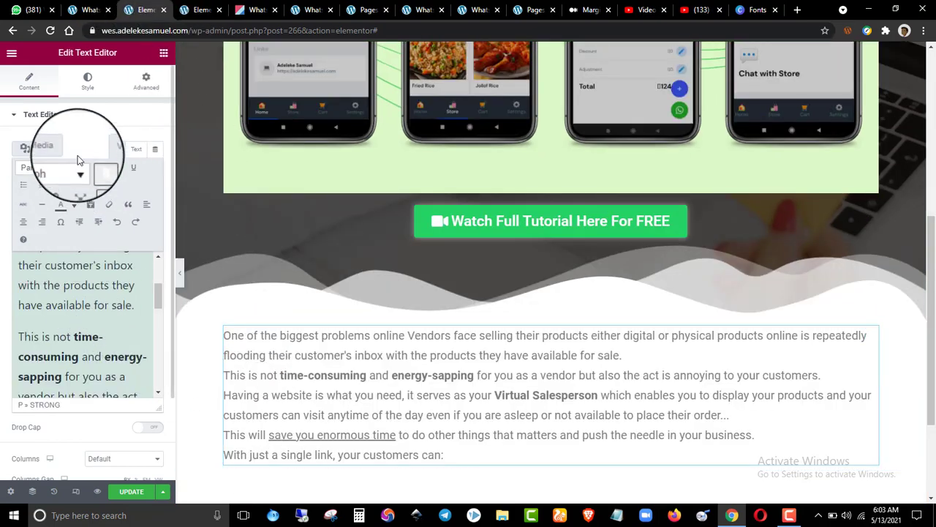
- Set the text color of the pasted paragraphs to black, #000000
{"action": "left_click", "coordinate": [85, 79]}
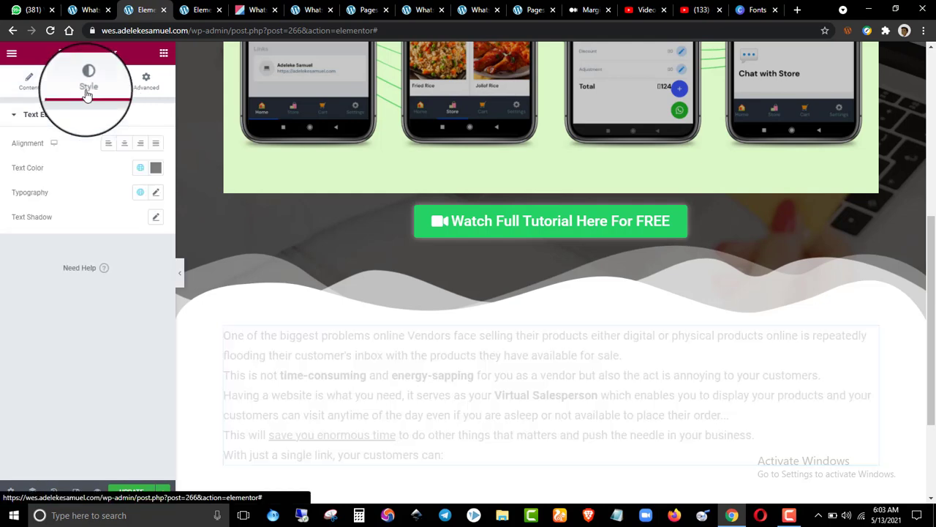
{"action": "left_click", "coordinate": [155, 168]}
{"action": "left_click_drag", "start_coordinate": [125, 240], "coordinate": [1, 366]}
{"action": "left_click", "coordinate": [2, 359]}
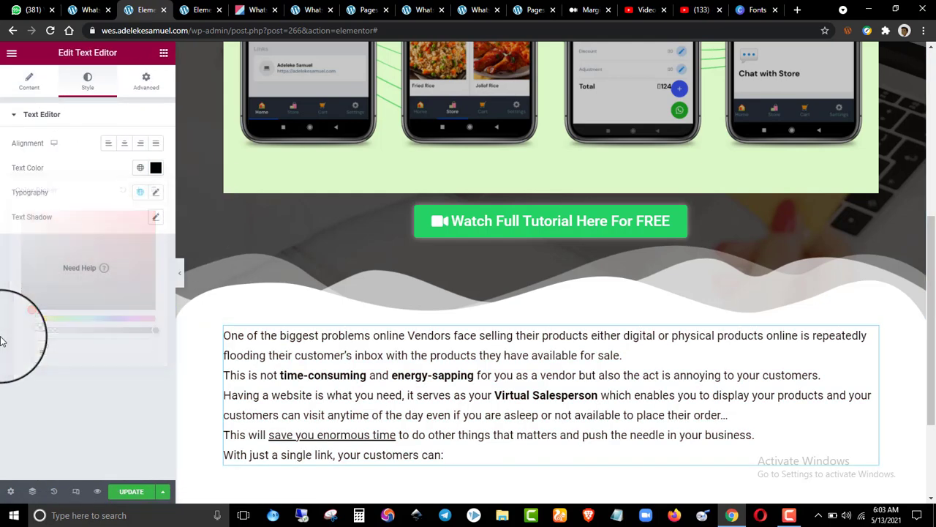
- Set the font family of the pasted paragraphs to Lora
{"action": "left_click", "coordinate": [152, 192]}
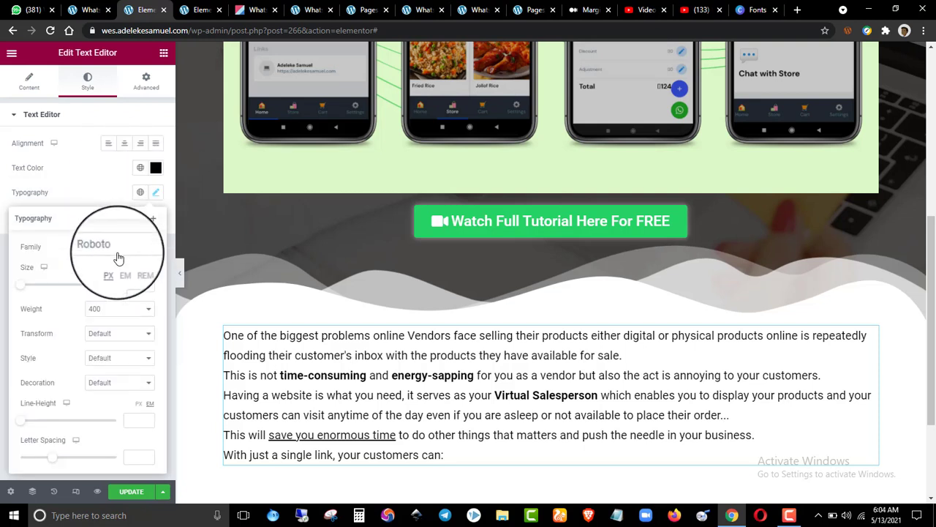
{"action": "left_click", "coordinate": [118, 256]}
{"action": "type", "text": "lora"}
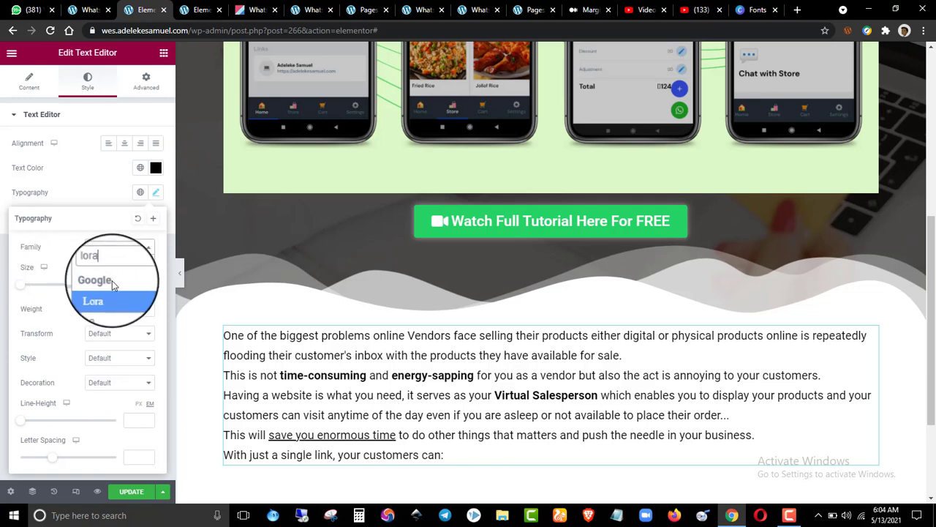
{"action": "left_click", "coordinate": [120, 295]}
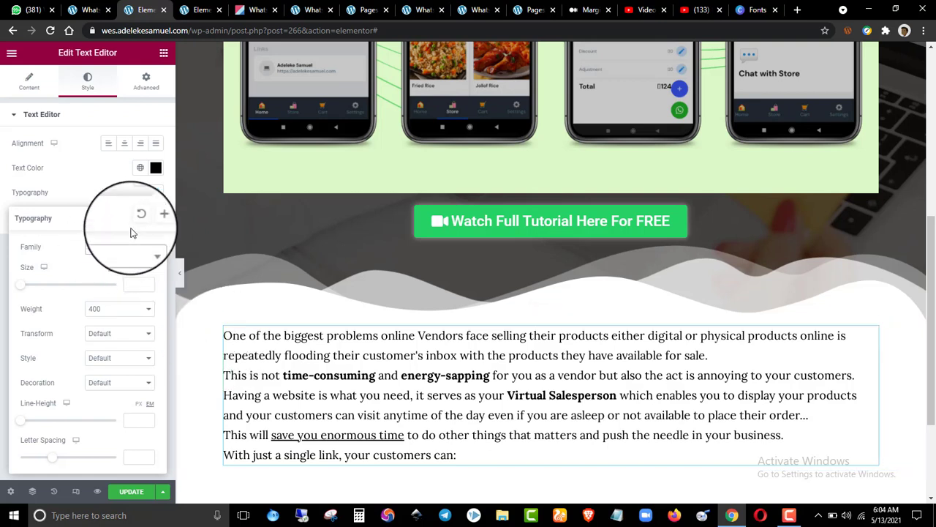
- Make the pasted paragraphs italic, keep their text transform at Default, and return to the widget's text content
{"action": "left_click", "coordinate": [107, 334]}
{"action": "left_click", "coordinate": [116, 358]}
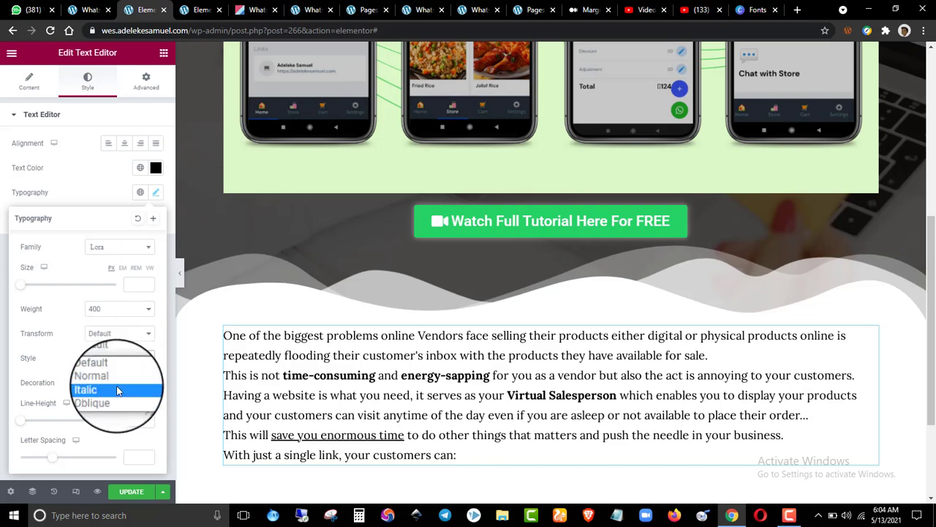
{"action": "left_click", "coordinate": [117, 391]}
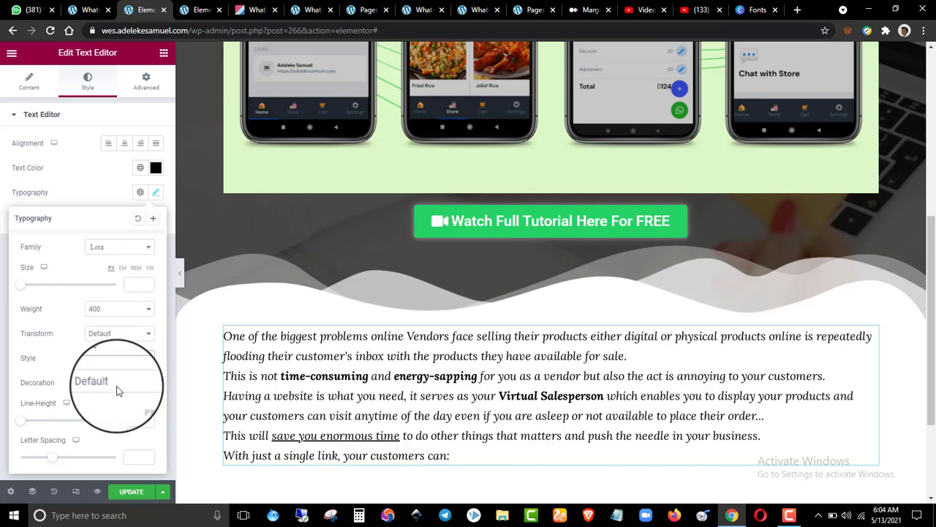
{"action": "left_click", "coordinate": [99, 192]}
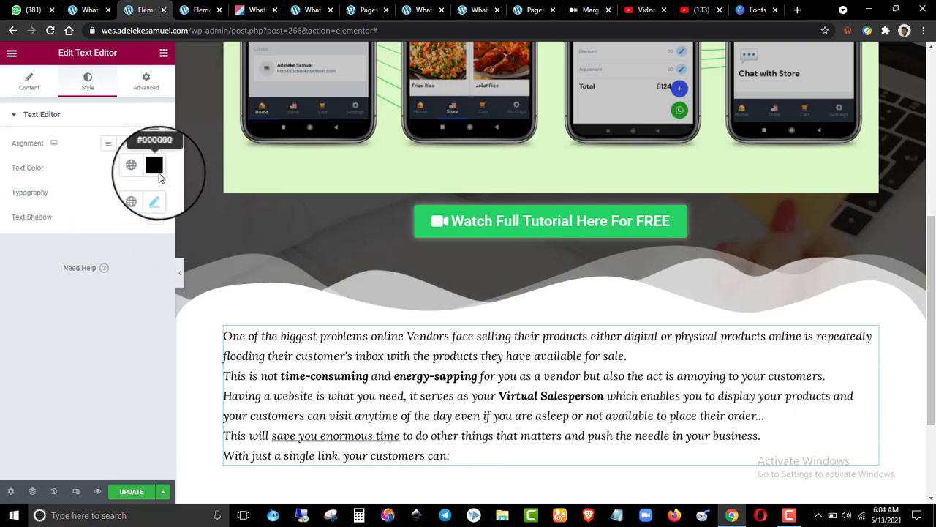
{"action": "left_click", "coordinate": [29, 81]}
{"action": "left_click_drag", "start_coordinate": [929, 262], "coordinate": [932, 298]}
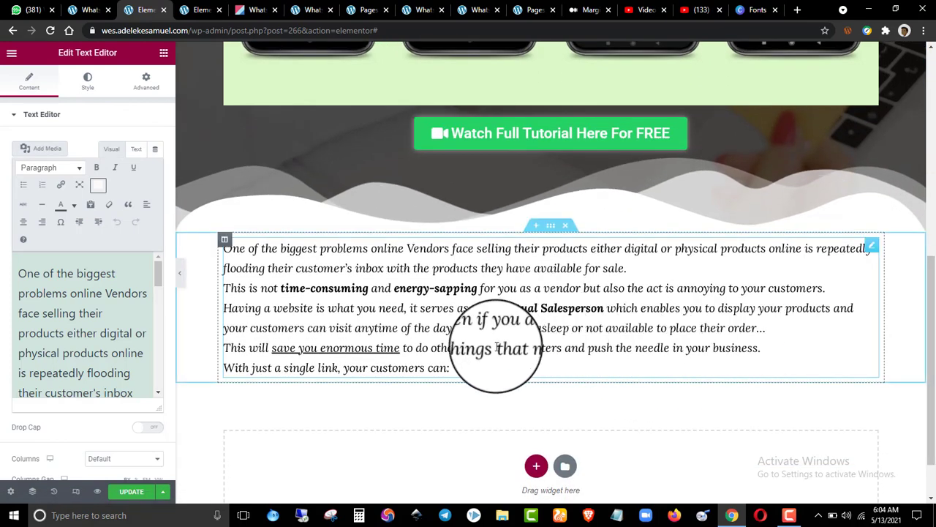
- Insert a blank line after each of the first three paragraphs of the introductory text, ending at "available to place their order…"
{"action": "left_click", "coordinate": [158, 393]}
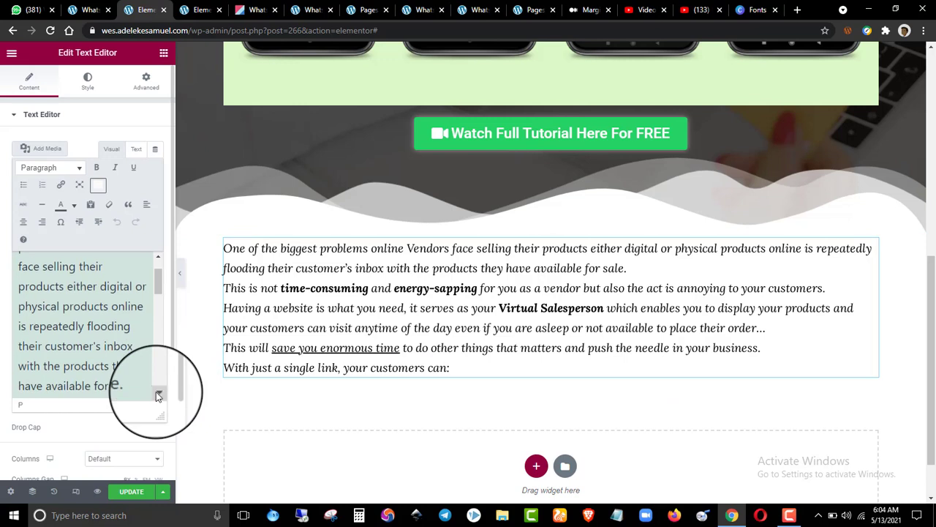
{"action": "left_click", "coordinate": [144, 341]}
{"action": "key", "text": "Return"}
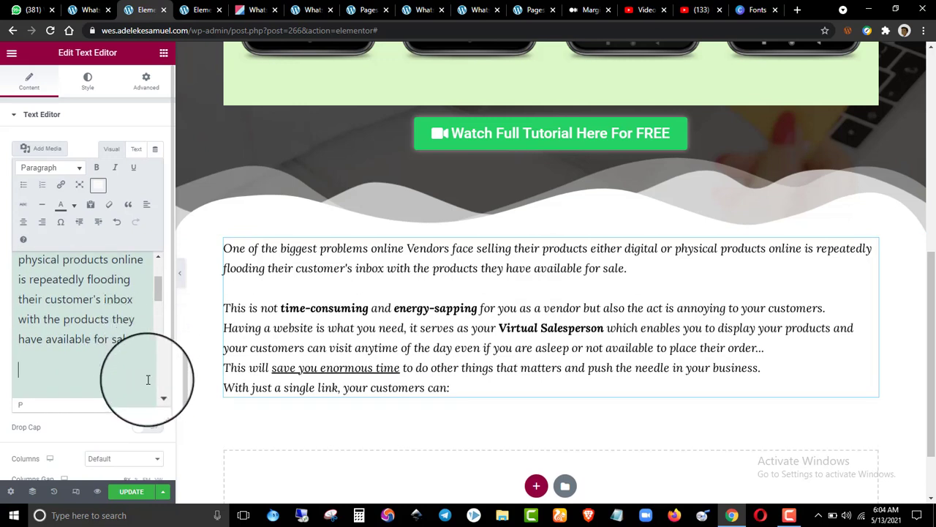
{"action": "scroll", "coordinate": [156, 389], "scroll_direction": "down", "scroll_amount": 5}
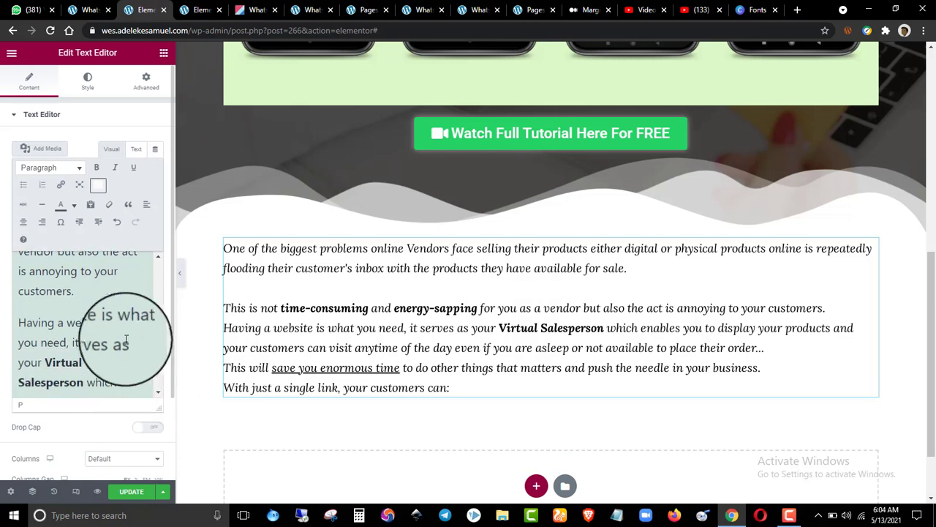
{"action": "left_click", "coordinate": [119, 290]}
{"action": "key", "text": "Return"}
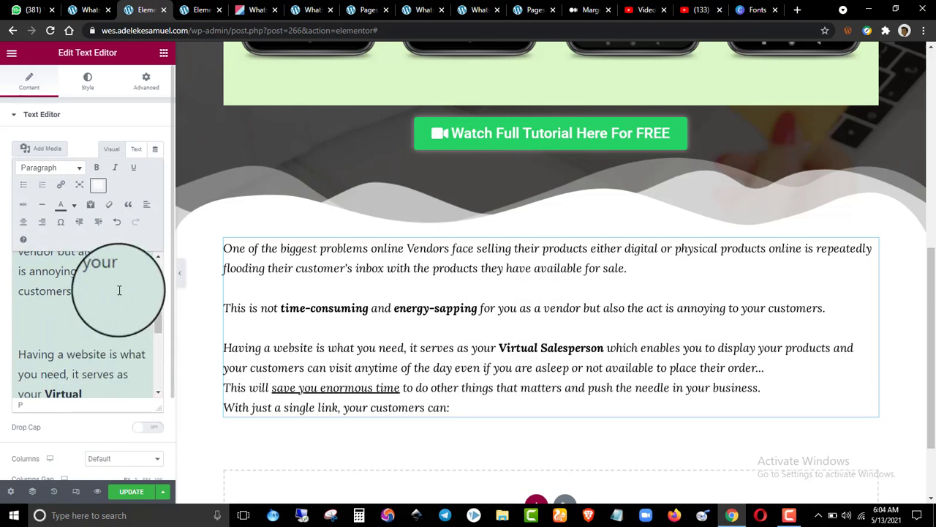
{"action": "scroll", "coordinate": [161, 402], "scroll_direction": "down", "scroll_amount": 3}
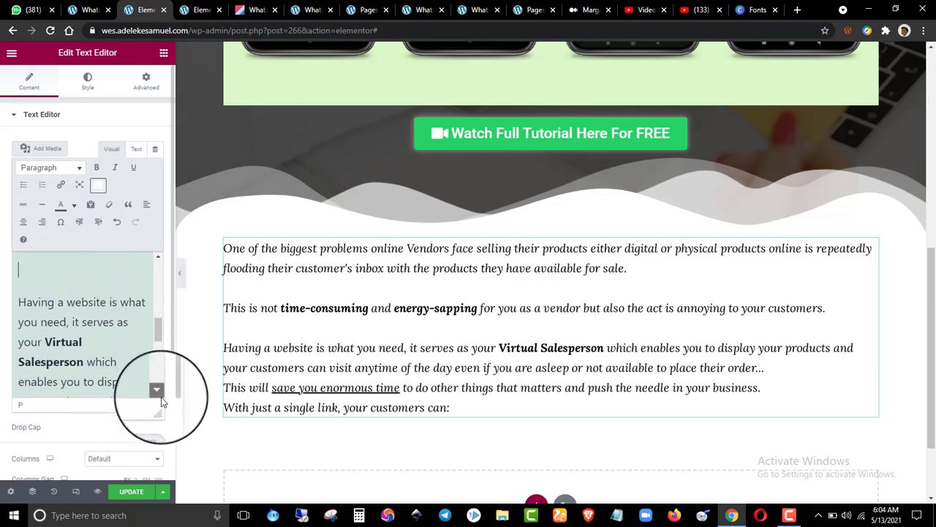
{"action": "scroll", "coordinate": [162, 398], "scroll_direction": "down", "scroll_amount": 4}
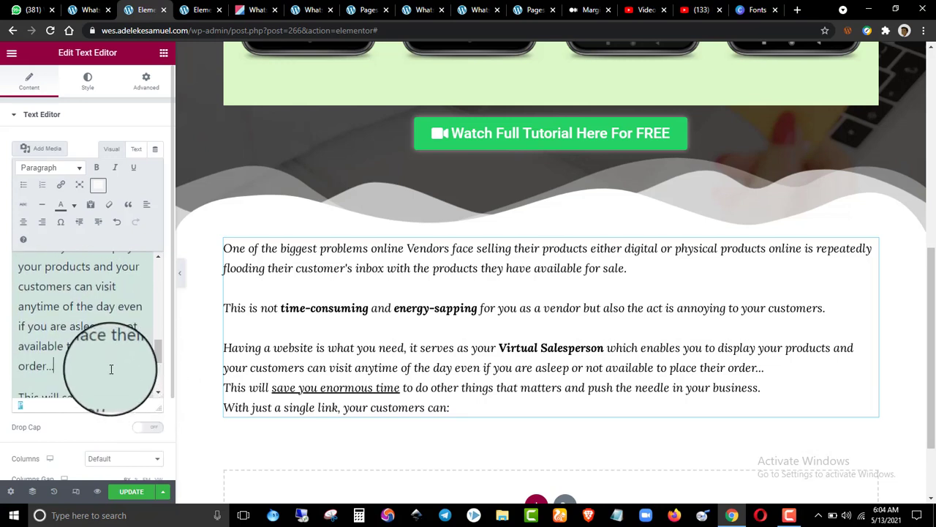
{"action": "key", "text": "Return"}
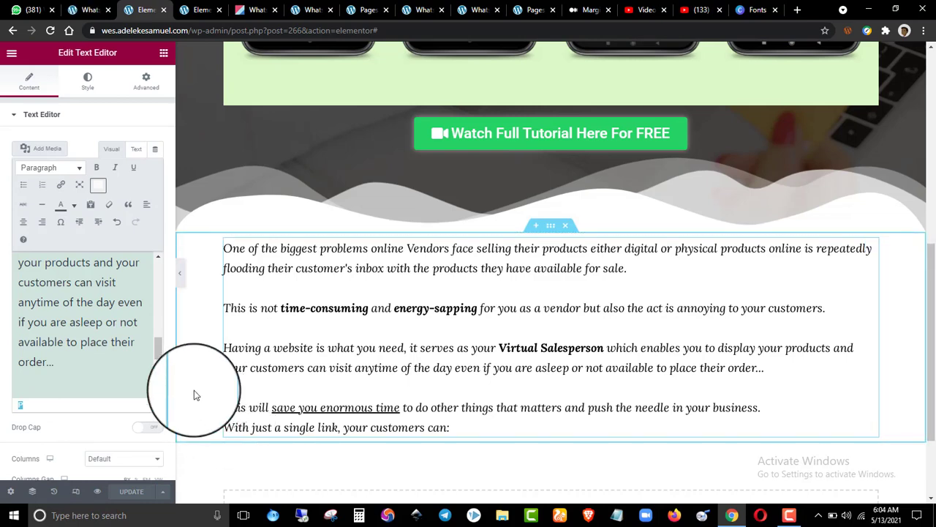
- Inspect the bullet list on the reference page and add an Icon List widget below the paragraphs on the new page
{"action": "left_click", "coordinate": [197, 9]}
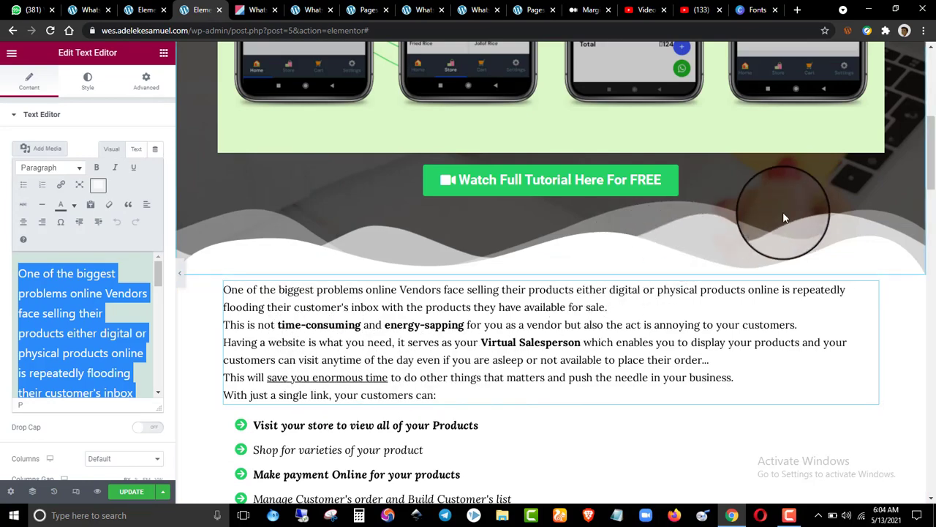
{"action": "left_click_drag", "start_coordinate": [933, 133], "coordinate": [934, 162]}
{"action": "left_click", "coordinate": [366, 228]}
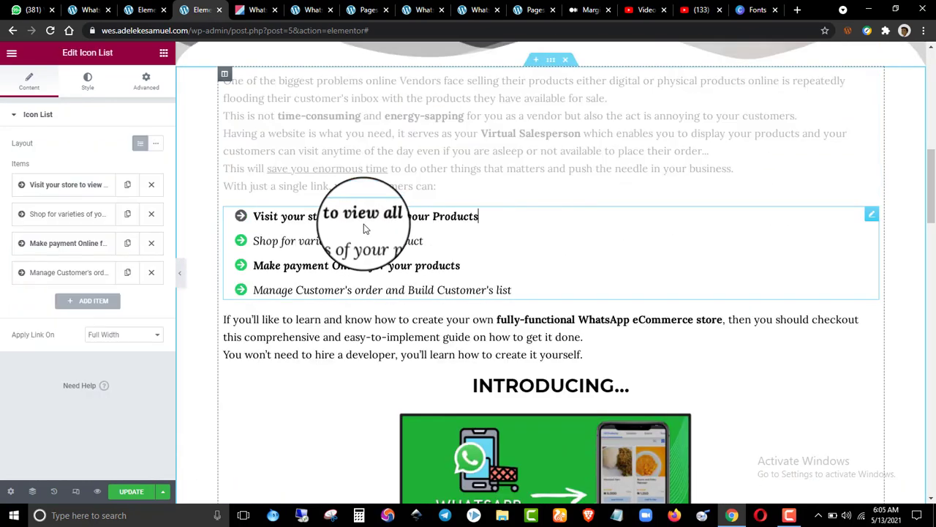
{"action": "left_click", "coordinate": [143, 9]}
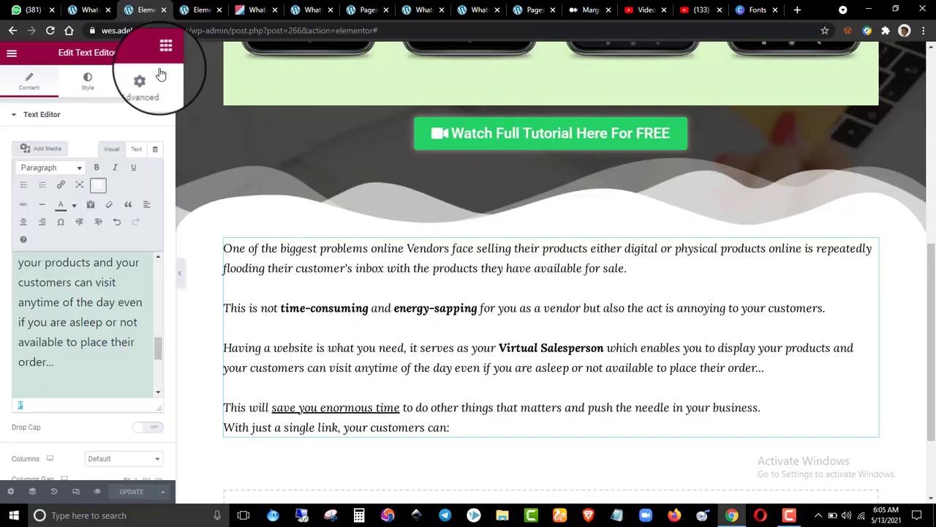
{"action": "left_click", "coordinate": [166, 48]}
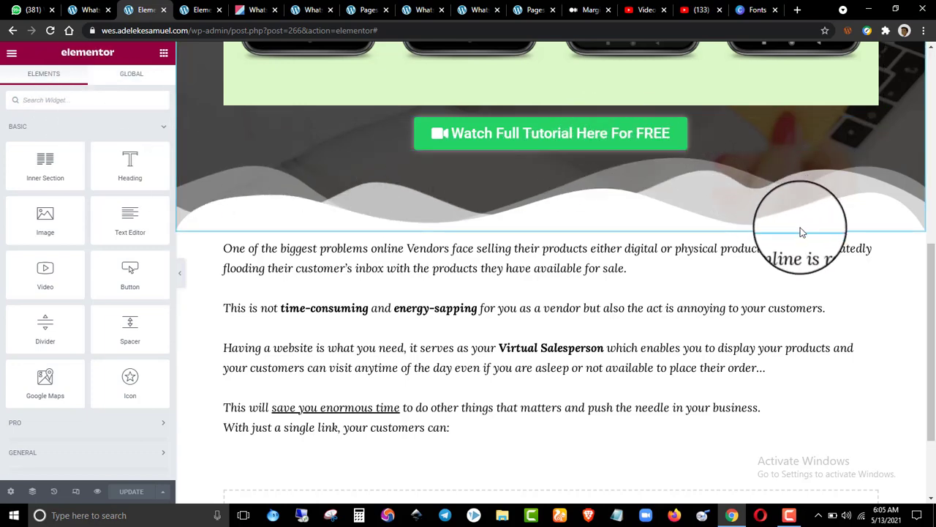
{"action": "scroll", "coordinate": [920, 373], "scroll_direction": "down", "scroll_amount": 2}
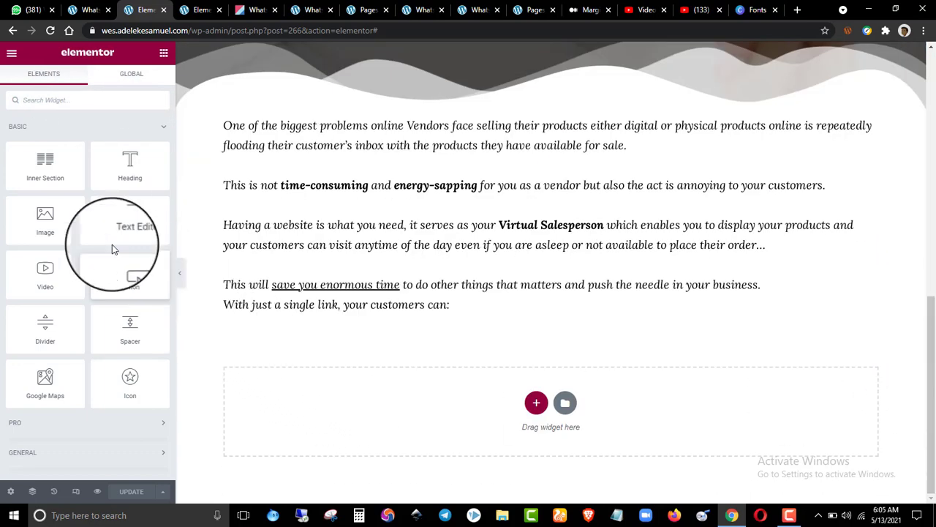
{"action": "left_click", "coordinate": [51, 103]}
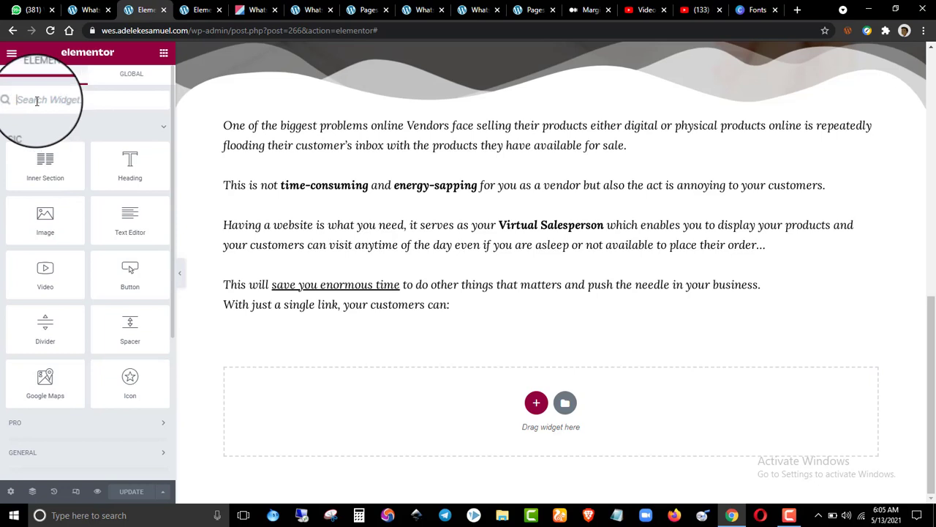
{"action": "type", "text": "icon"}
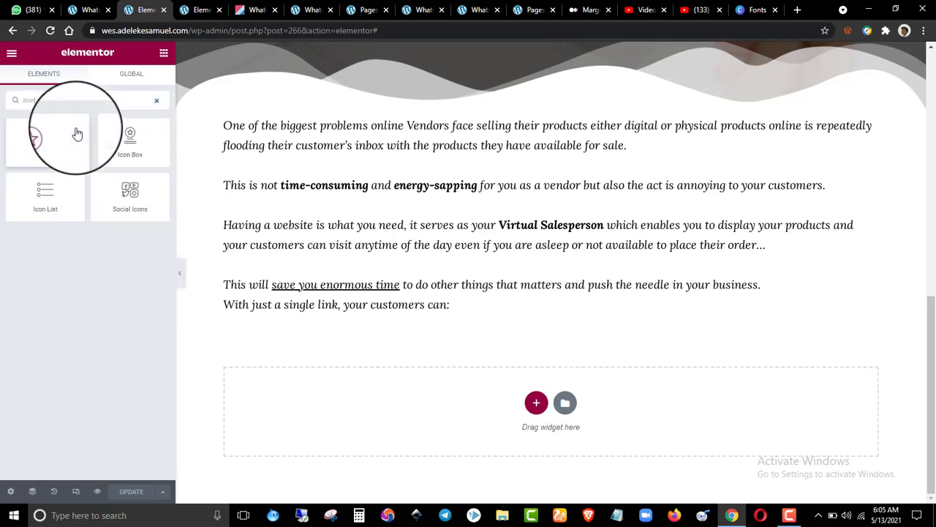
{"action": "left_click_drag", "start_coordinate": [68, 206], "coordinate": [306, 291]}
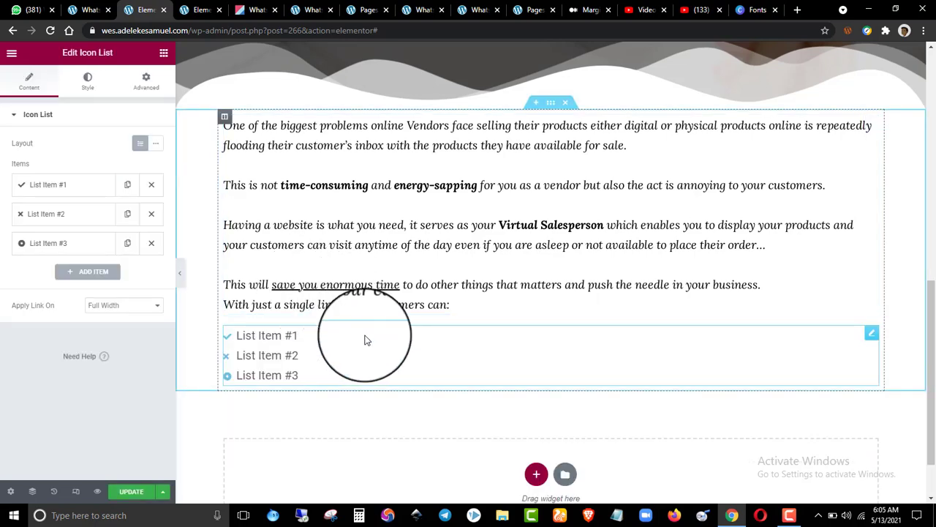
- Copy the first item's text from the reference list into List Item #1: "<b>Visit your store to view all of your Products</b>"
{"action": "left_click", "coordinate": [196, 9]}
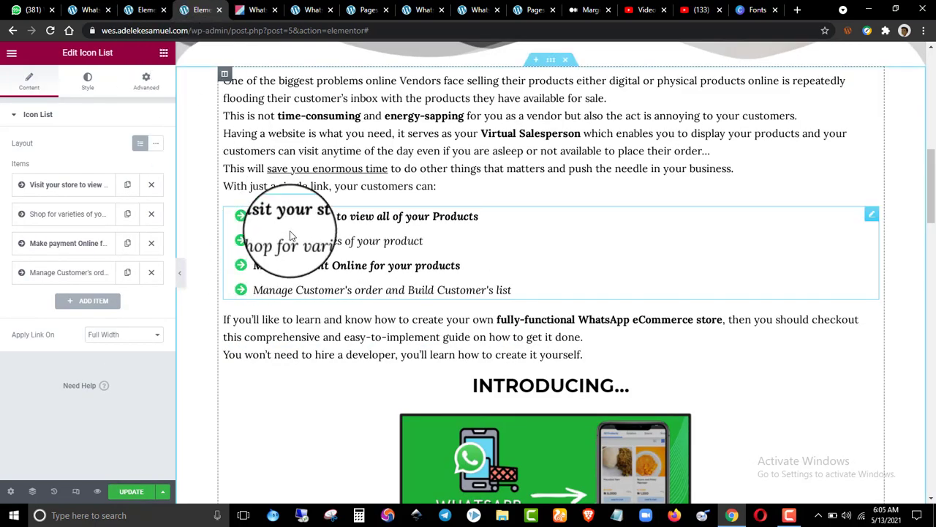
{"action": "left_click", "coordinate": [77, 192]}
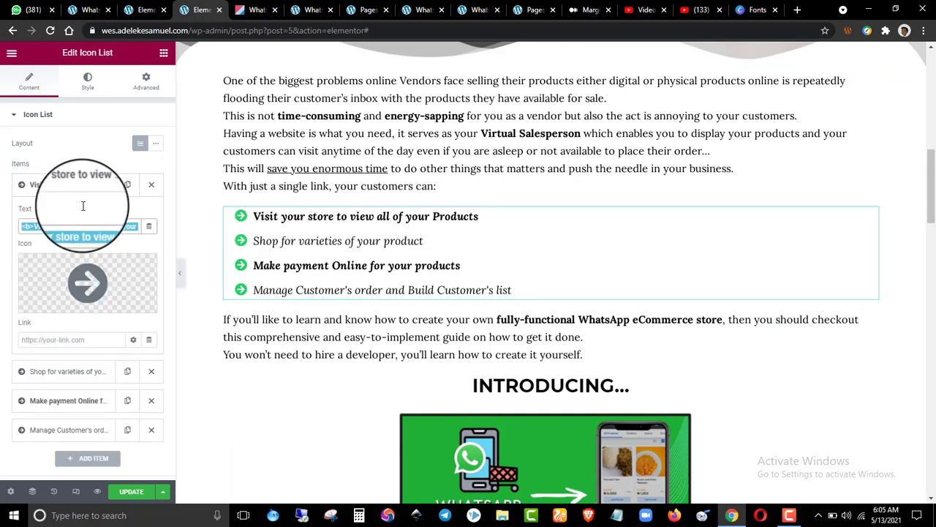
{"action": "left_click", "coordinate": [140, 10]}
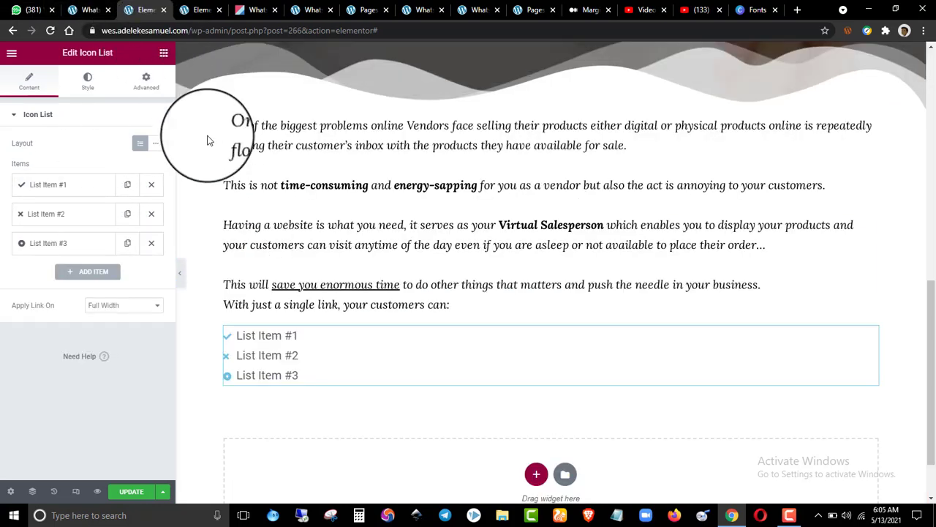
{"action": "left_click", "coordinate": [93, 191]}
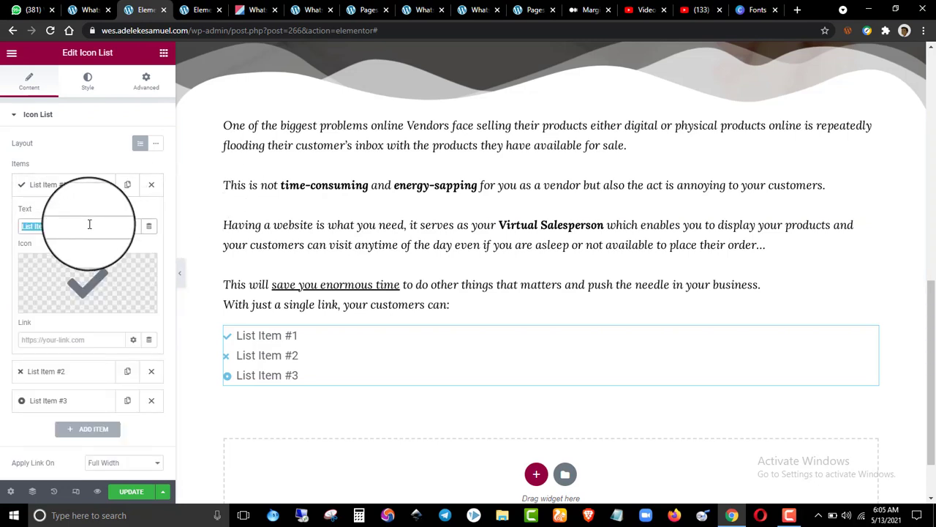
{"action": "type", "text": "<b>Visit your store to view all of your Products</b>"}
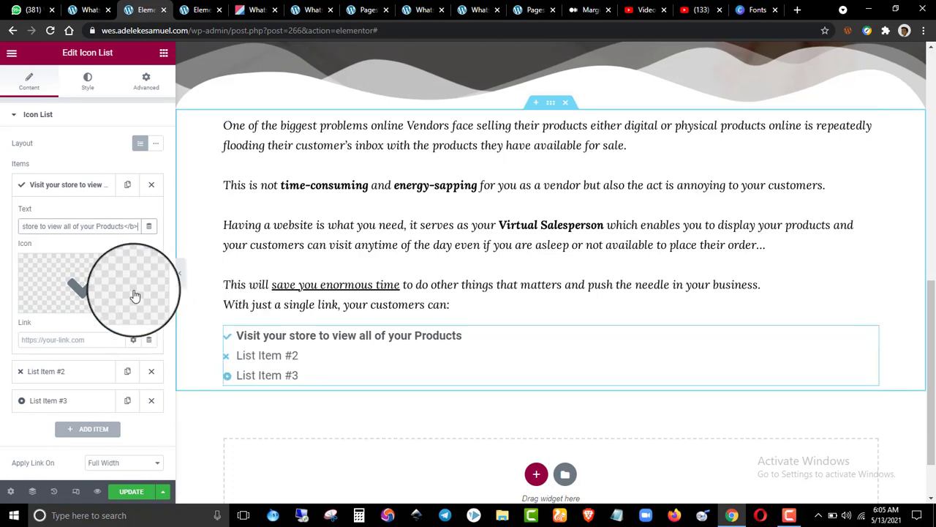
- Copy the second item's text from the reference list into List Item #2: "Shop for varieties of your product"
{"action": "left_click", "coordinate": [198, 10]}
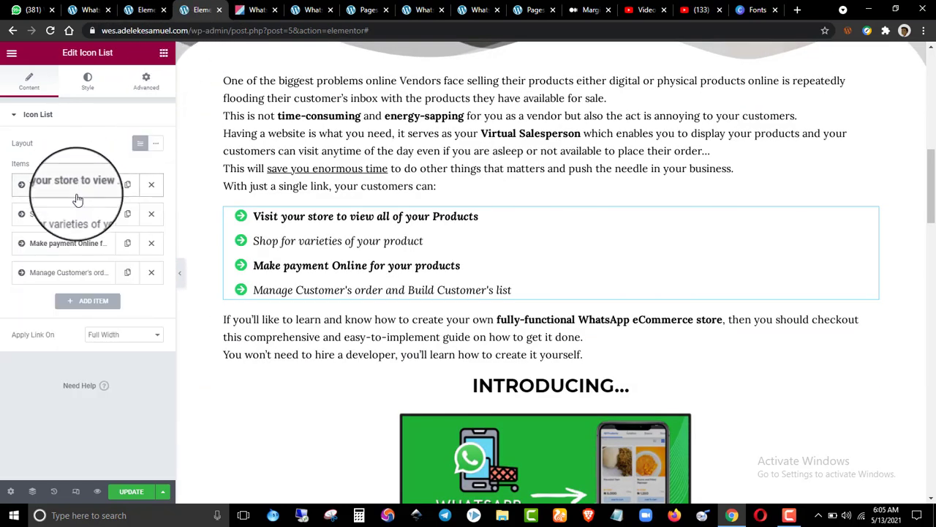
{"action": "left_click", "coordinate": [71, 214]}
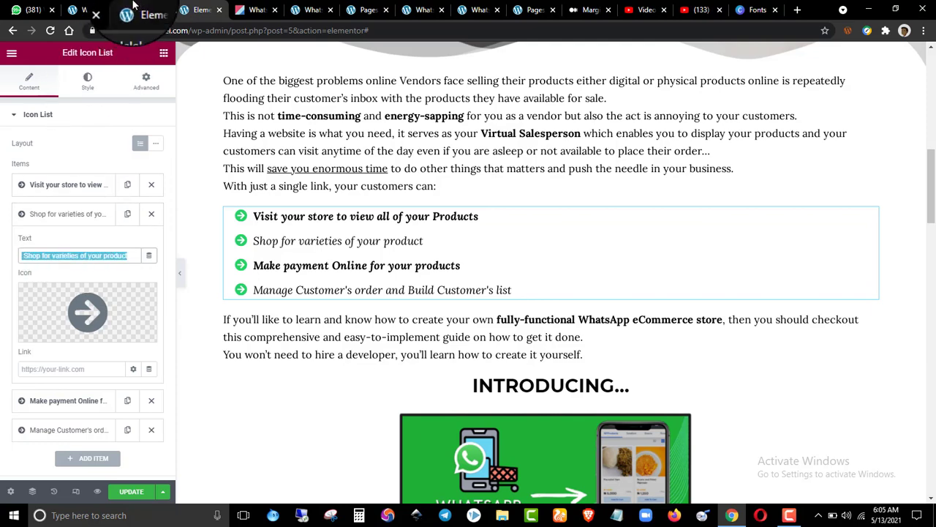
{"action": "left_click", "coordinate": [143, 9]}
{"action": "left_click", "coordinate": [65, 185]}
{"action": "left_click", "coordinate": [63, 214]}
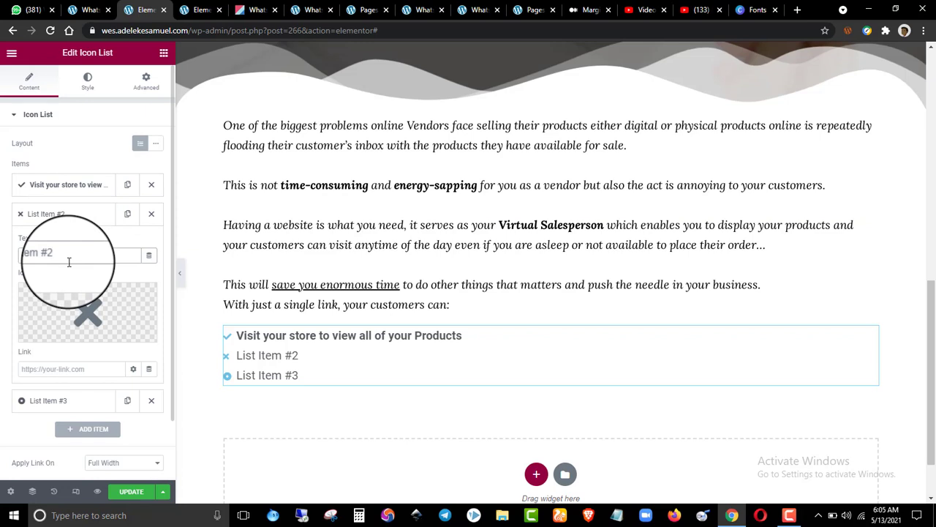
- Review the first list item's bold tags and compare its icon with the one used on the reference page
{"action": "left_click", "coordinate": [73, 185]}
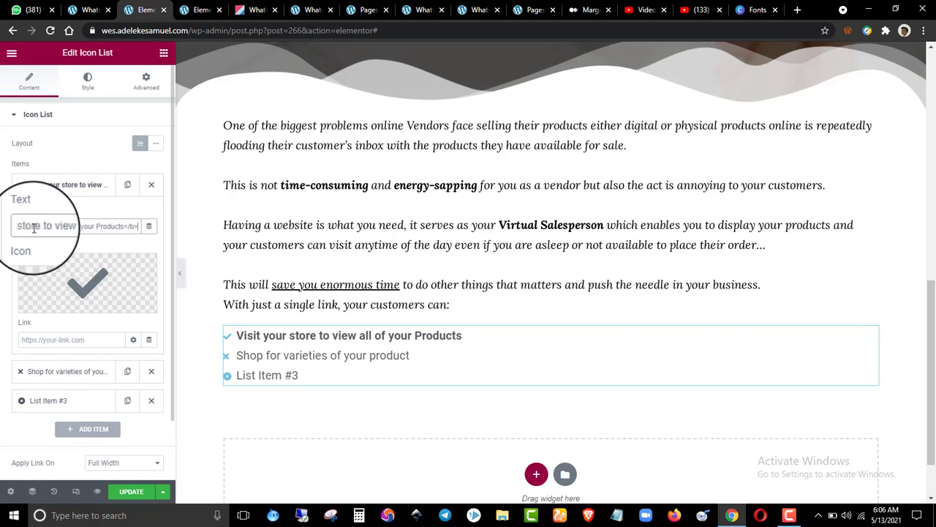
{"action": "left_click", "coordinate": [58, 188]}
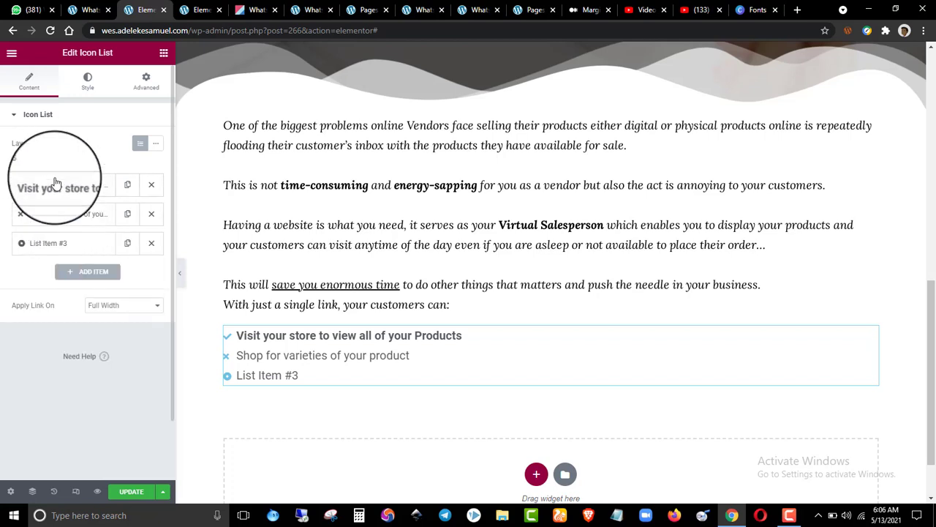
{"action": "left_click", "coordinate": [55, 183]}
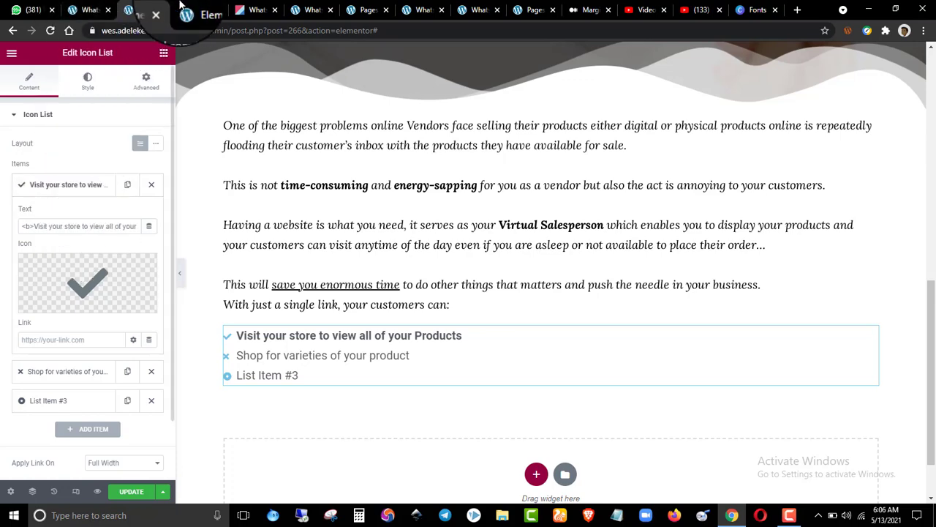
{"action": "left_click", "coordinate": [199, 8]}
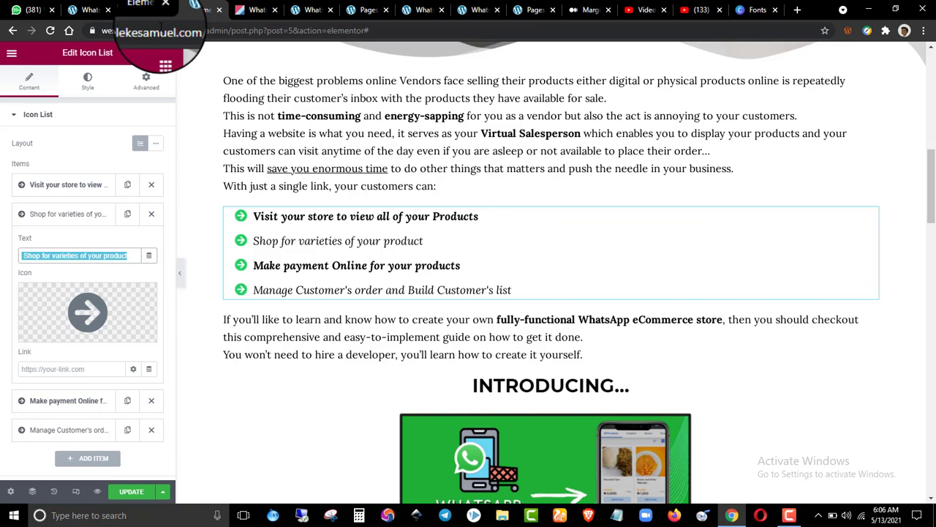
{"action": "left_click", "coordinate": [143, 9]}
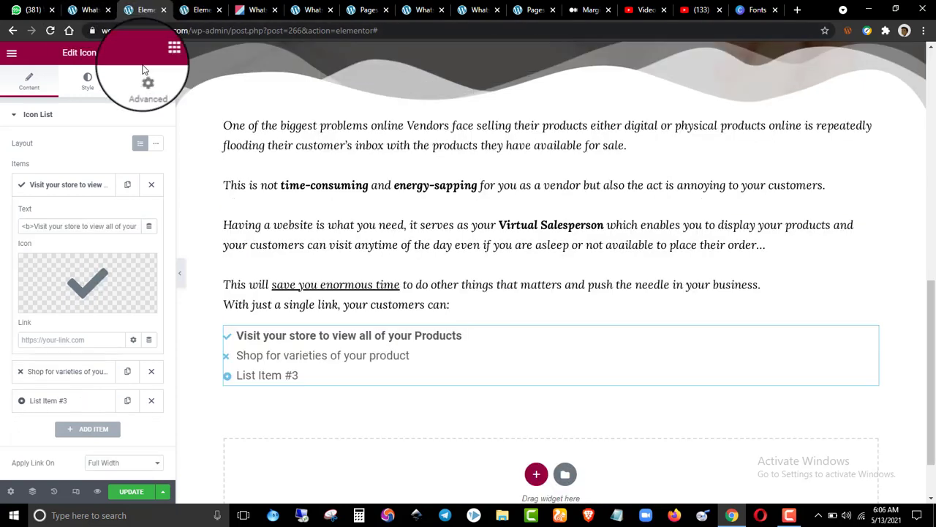
- Search the icon library for "right" and replace the first list item's check mark with the solid circled right arrow
{"action": "left_click", "coordinate": [48, 306]}
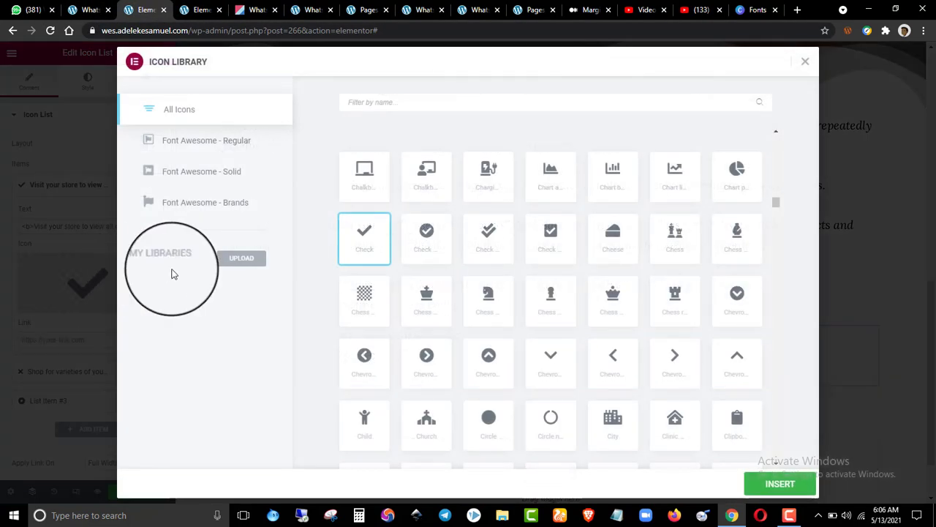
{"action": "scroll", "coordinate": [537, 282], "scroll_direction": "down", "scroll_amount": 12}
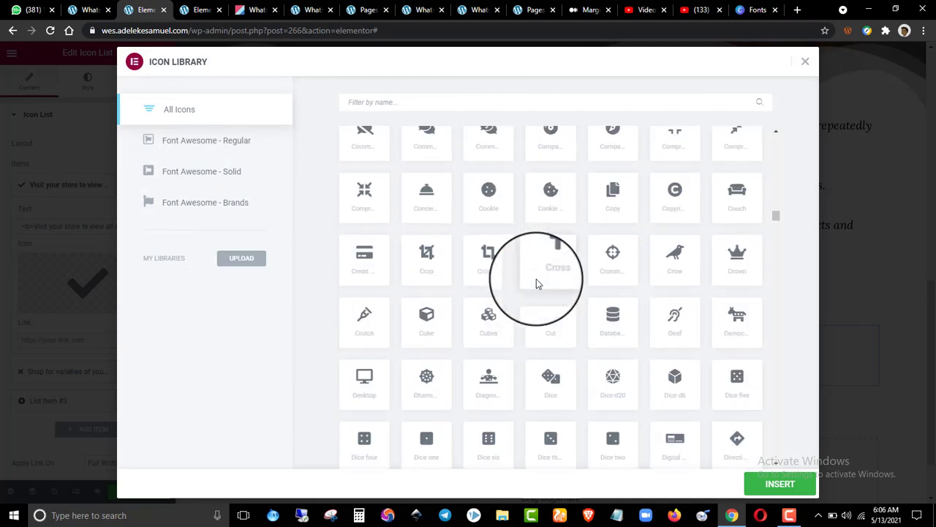
{"action": "scroll", "coordinate": [536, 282], "scroll_direction": "down", "scroll_amount": 20}
{"action": "scroll", "coordinate": [537, 284], "scroll_direction": "down", "scroll_amount": 9}
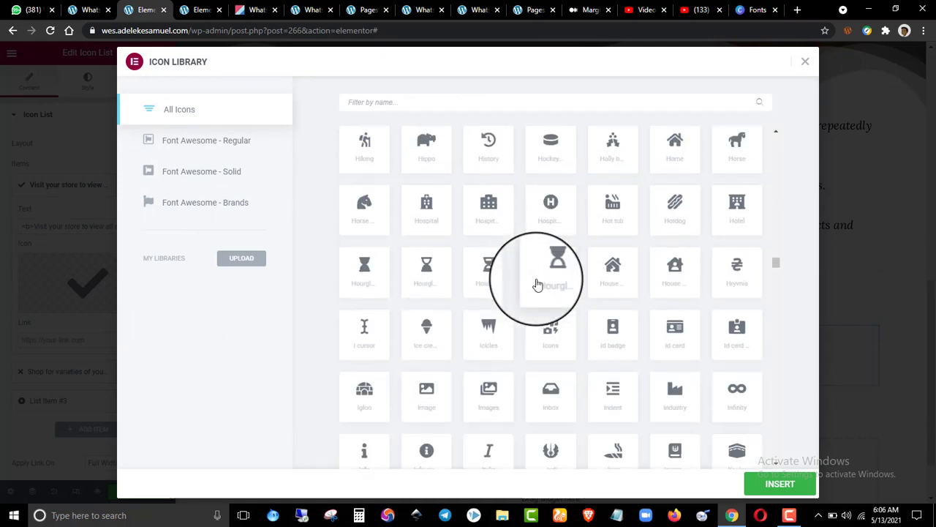
{"action": "left_click", "coordinate": [420, 100]}
{"action": "type", "text": "left"}
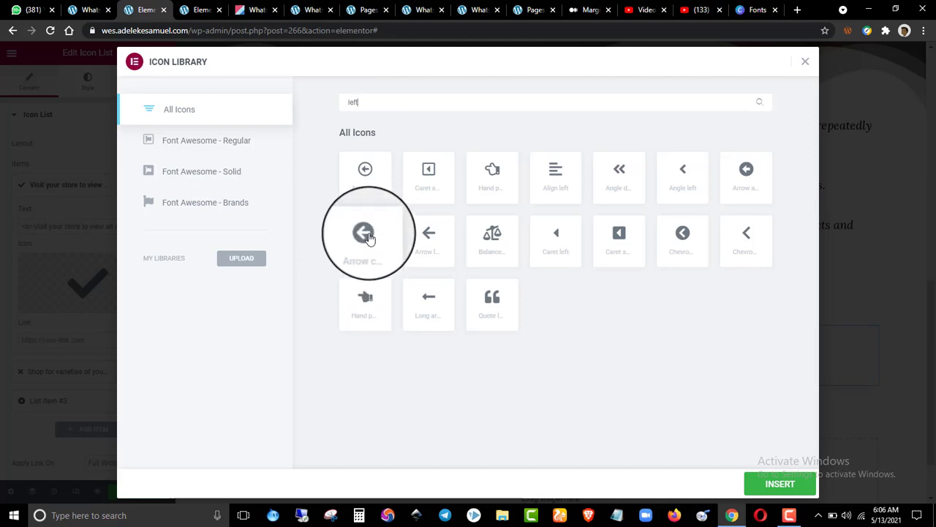
{"action": "key", "text": "BackSpace"}
{"action": "key", "text": "BackSpace"}
{"action": "key", "text": "BackSpace"}
{"action": "key", "text": "BackSpace"}
{"action": "type", "text": "right"}
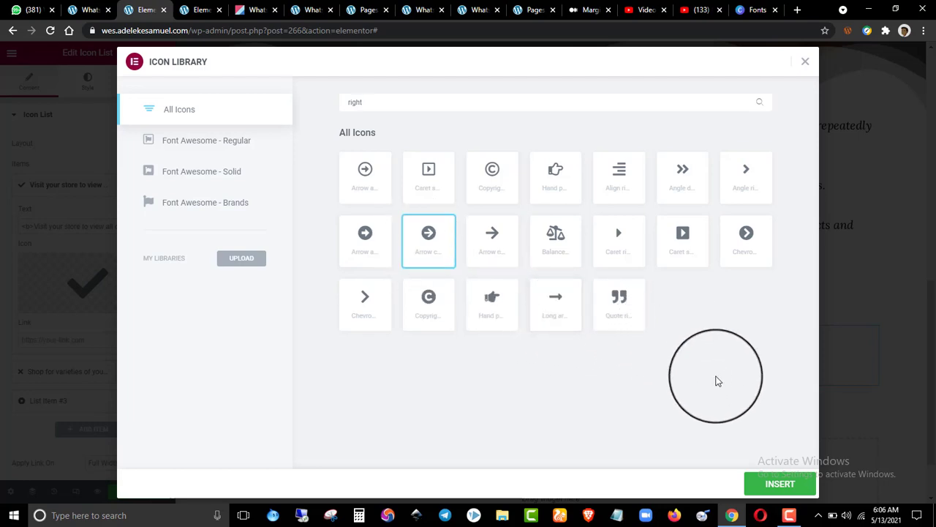
{"action": "left_click", "coordinate": [777, 484]}
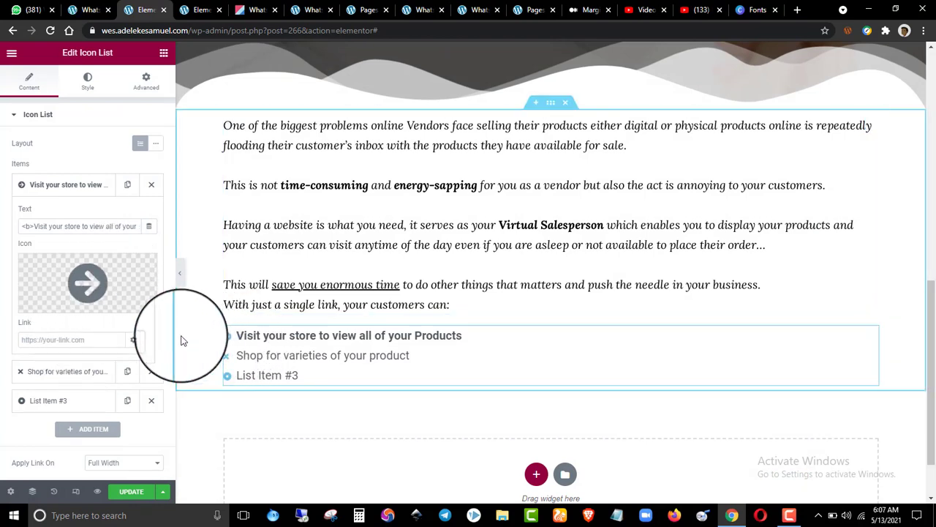
{"action": "left_click", "coordinate": [66, 184]}
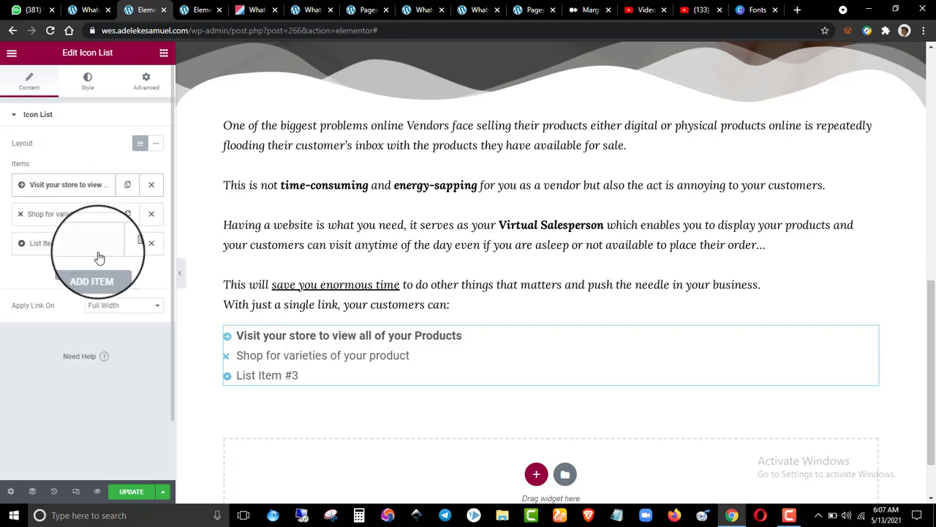
- Delete List Item #3 from the icon list below the introductory text
{"action": "left_click", "coordinate": [152, 242]}
{"action": "left_click", "coordinate": [82, 185]}
{"action": "left_click", "coordinate": [84, 186]}
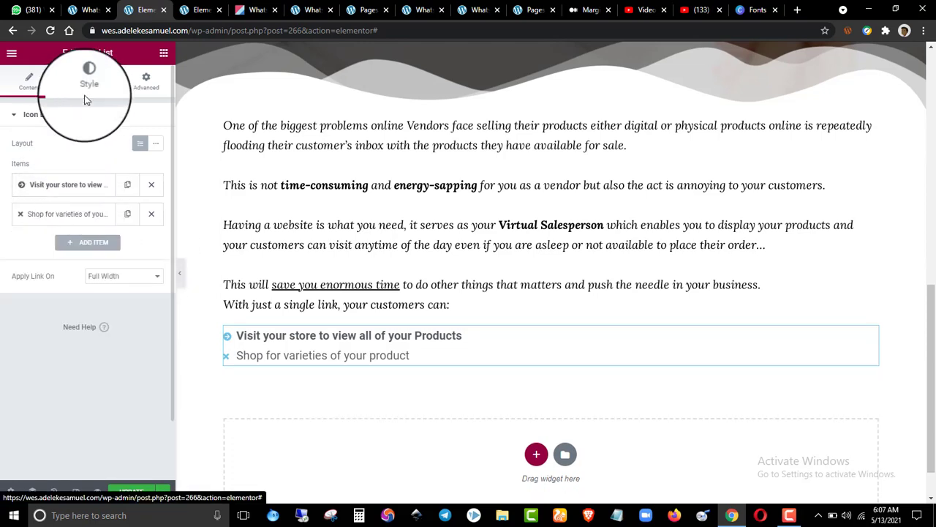
{"action": "left_click", "coordinate": [82, 242]}
{"action": "left_click", "coordinate": [70, 248]}
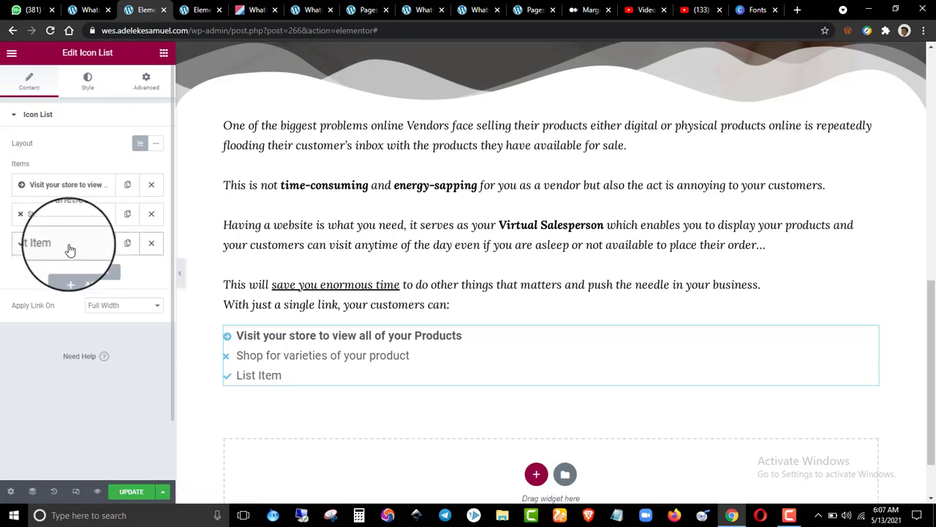
{"action": "left_click", "coordinate": [82, 271]}
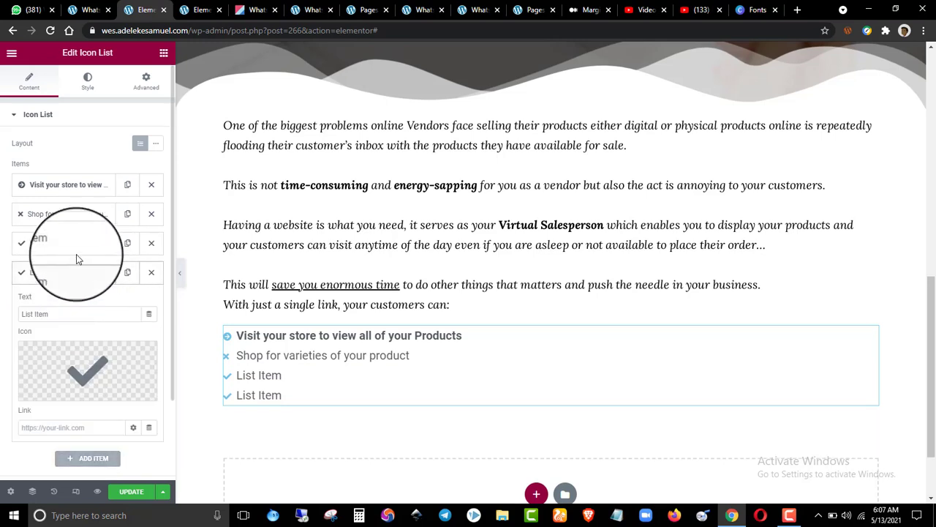
{"action": "left_click", "coordinate": [151, 244]}
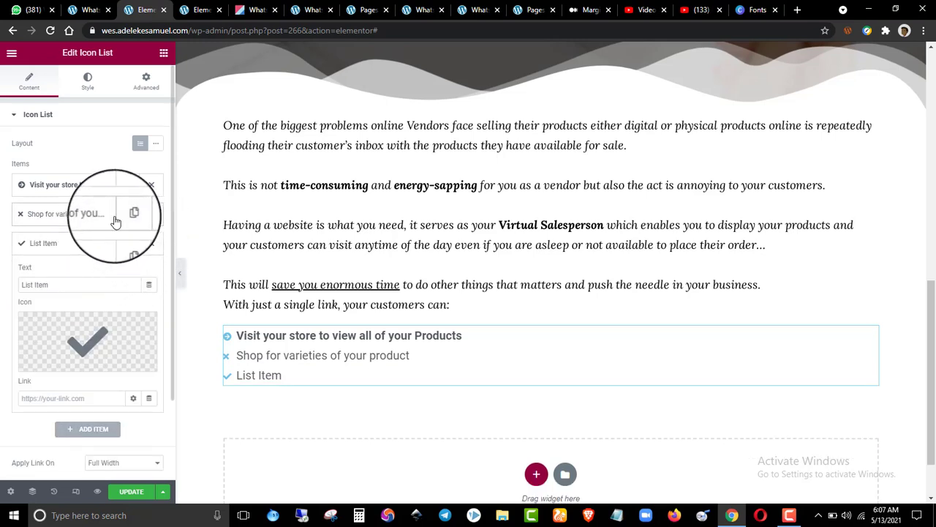
{"action": "left_click", "coordinate": [151, 243]}
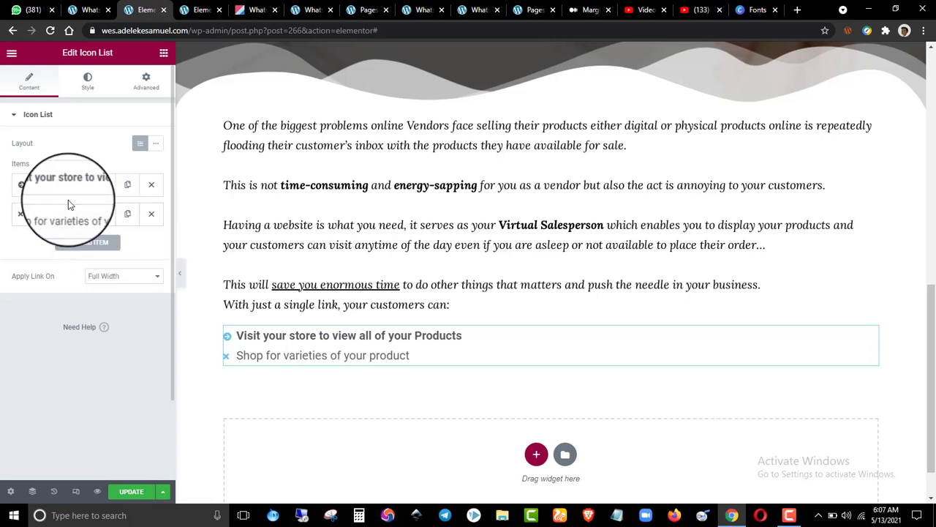
- Open the icon list's icon styling, and copy the green icon color value #25D366 from the reference page's icon list
{"action": "left_click", "coordinate": [89, 86]}
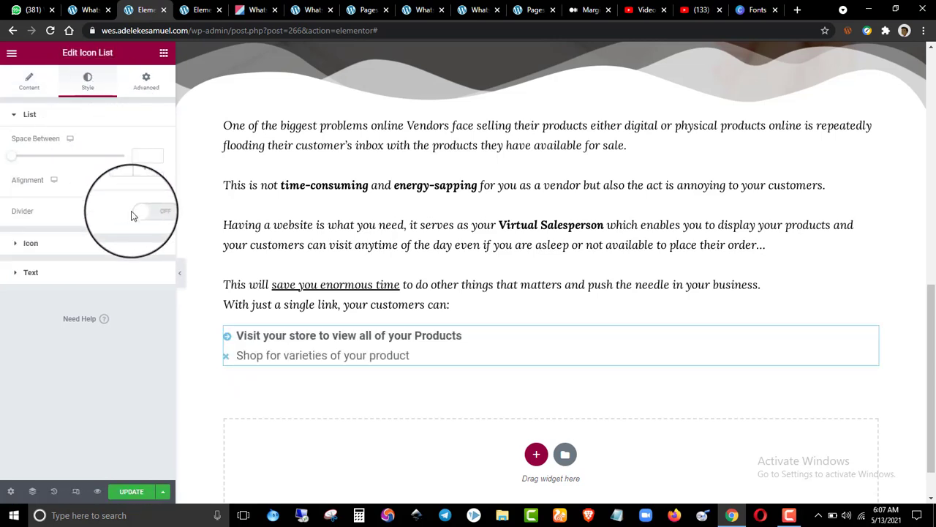
{"action": "left_click", "coordinate": [63, 117]}
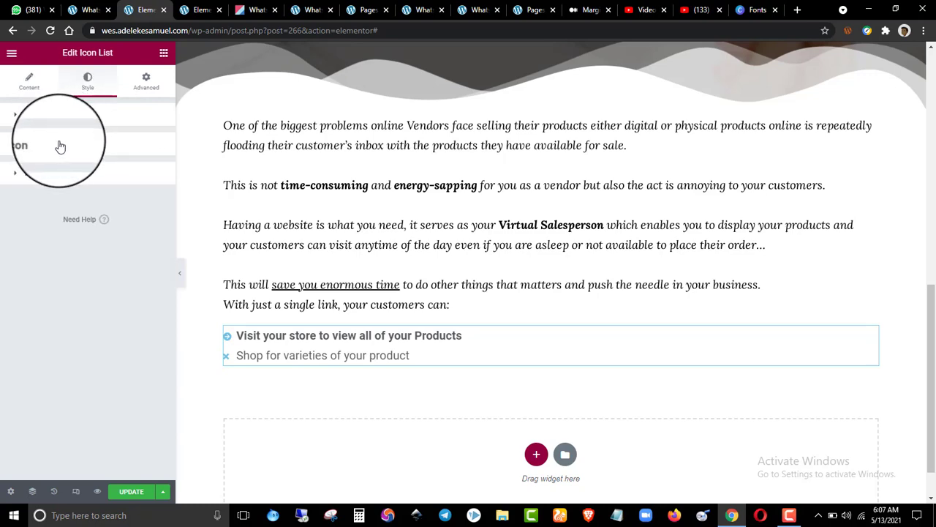
{"action": "left_click", "coordinate": [54, 150]}
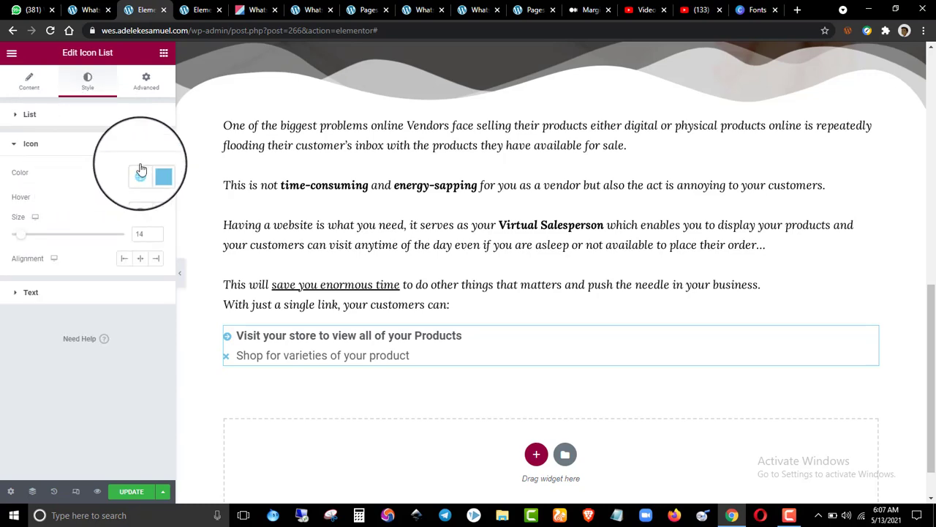
{"action": "left_click", "coordinate": [199, 10]}
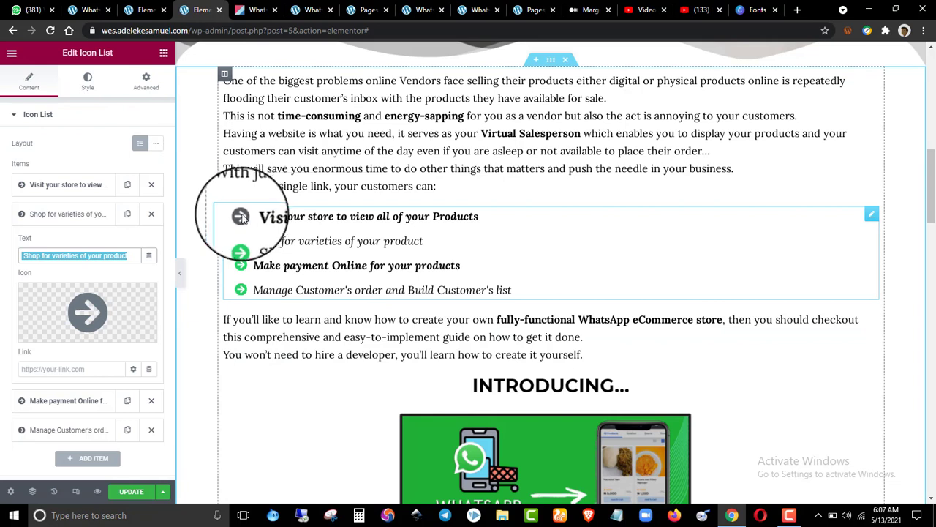
{"action": "left_click", "coordinate": [87, 81]}
{"action": "left_click", "coordinate": [91, 117]}
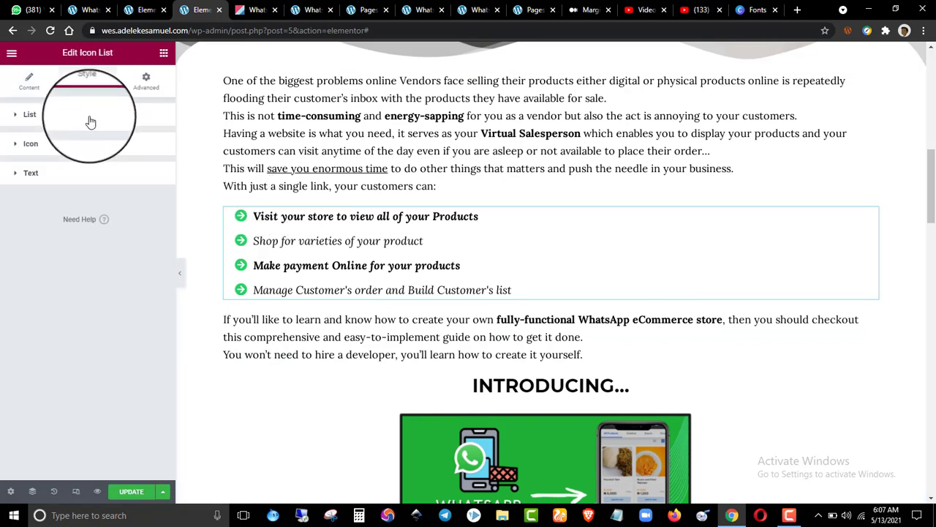
{"action": "left_click", "coordinate": [90, 144]}
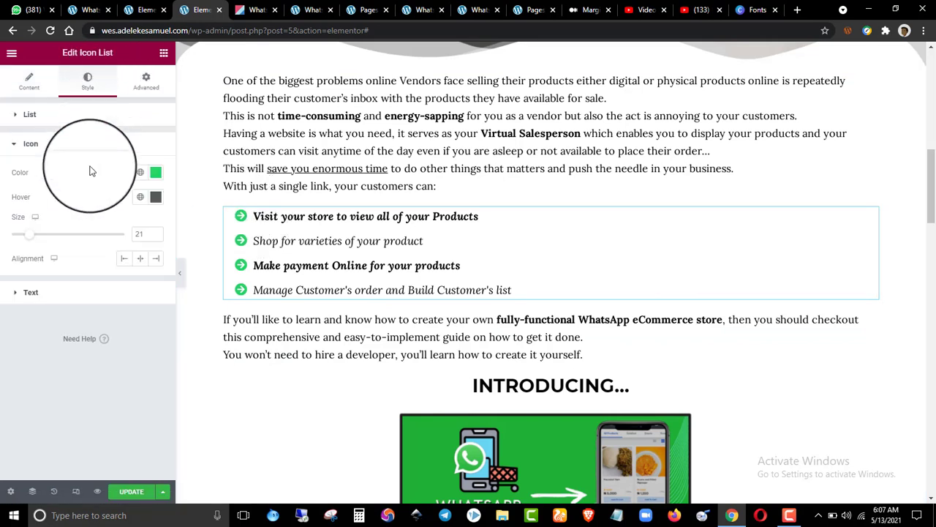
{"action": "left_click", "coordinate": [157, 174]}
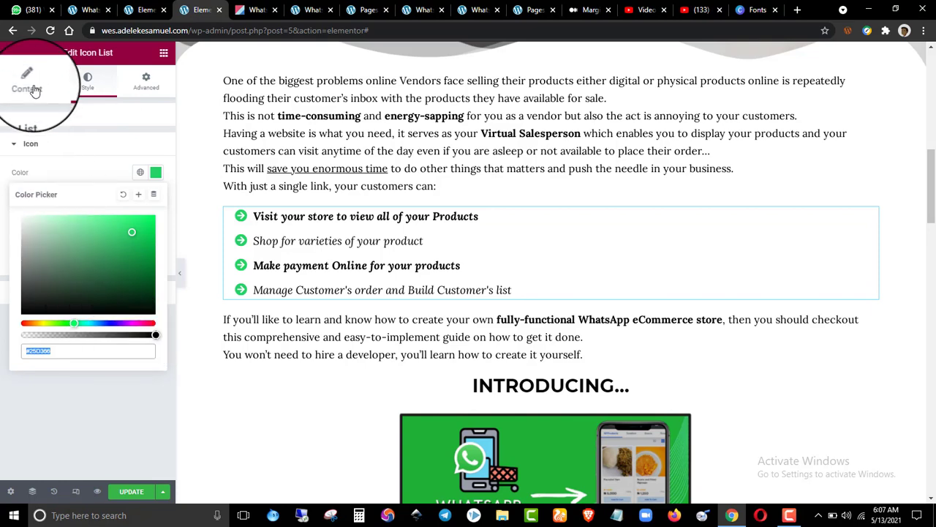
- Apply the copied green #25D366 as the icon color of the new page's icon list
{"action": "left_click", "coordinate": [144, 10]}
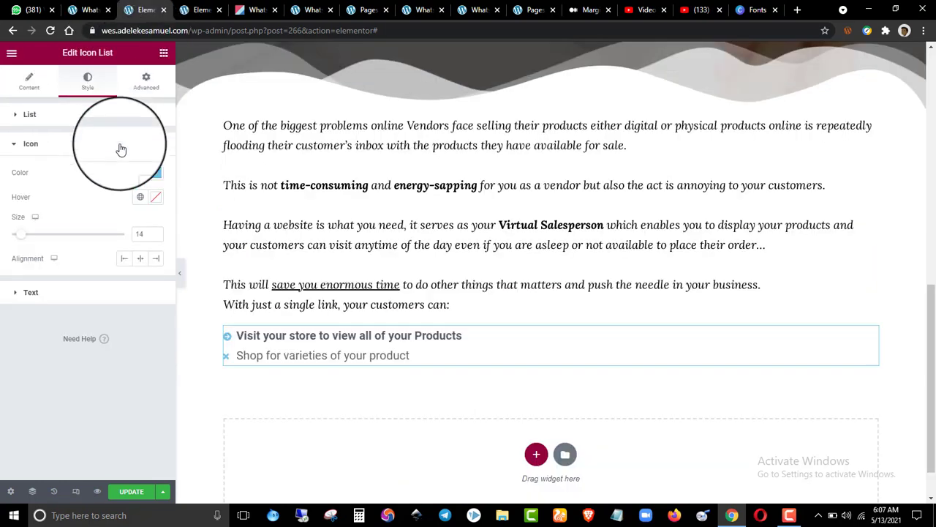
{"action": "left_click", "coordinate": [156, 174]}
{"action": "left_click", "coordinate": [67, 323]}
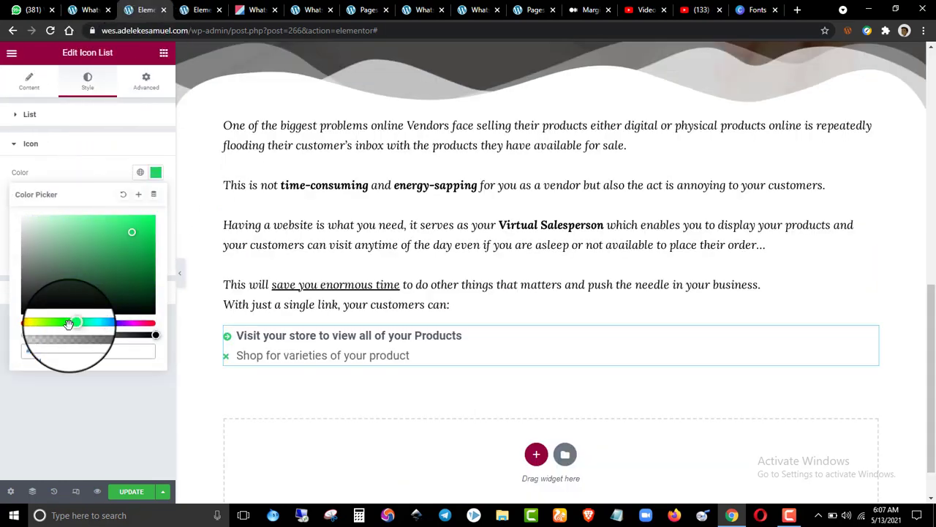
{"action": "left_click", "coordinate": [6, 293]}
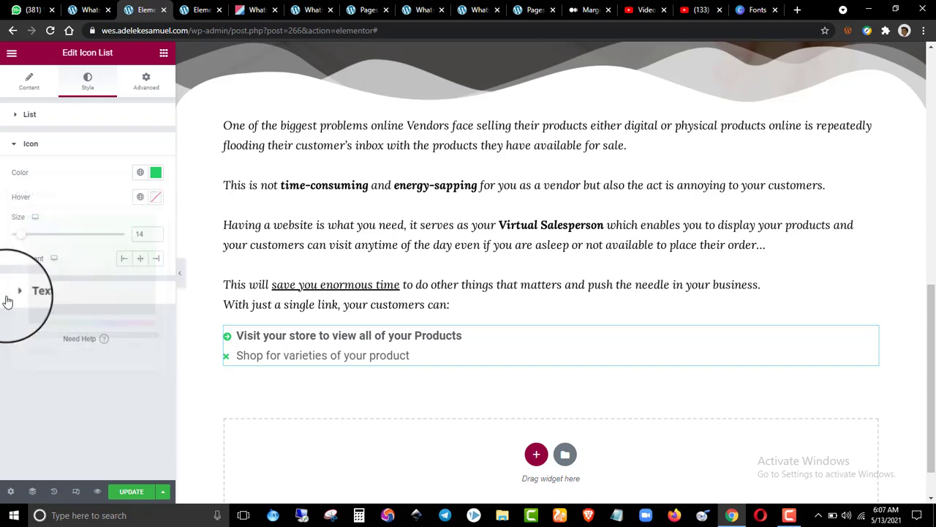
- Enlarge the icon list's icons to size 25
{"action": "left_click", "coordinate": [101, 143]}
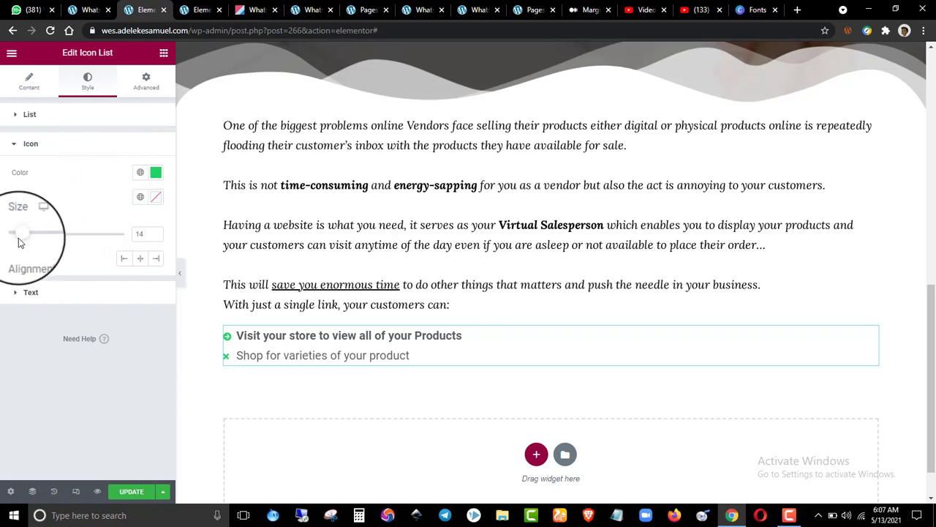
{"action": "left_click_drag", "start_coordinate": [22, 247], "coordinate": [35, 249]}
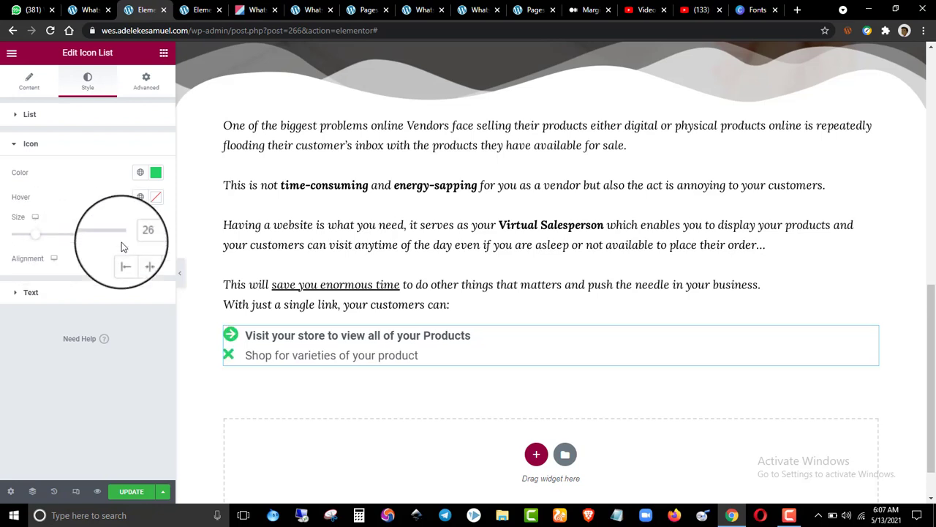
{"action": "left_click", "coordinate": [156, 237]}
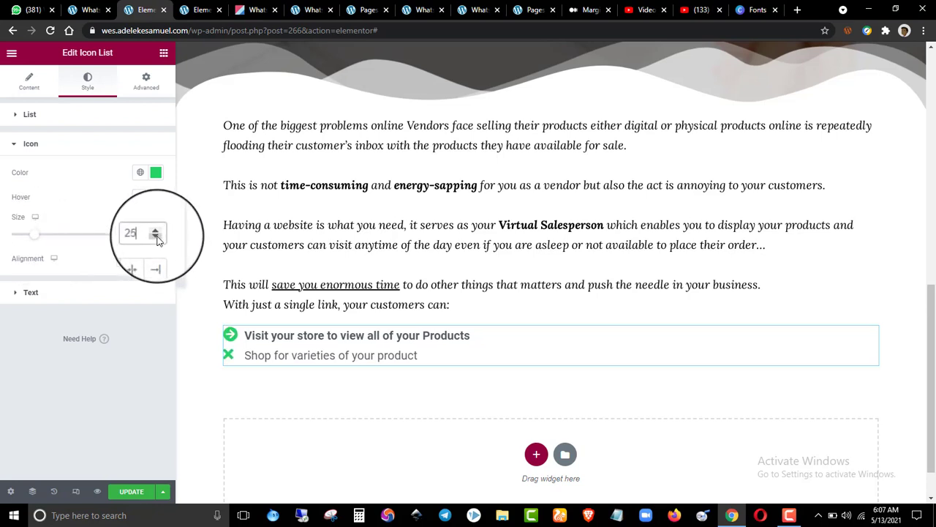
- Set the icons' hover color to dark grey #4F4F4F
{"action": "left_click", "coordinate": [155, 198]}
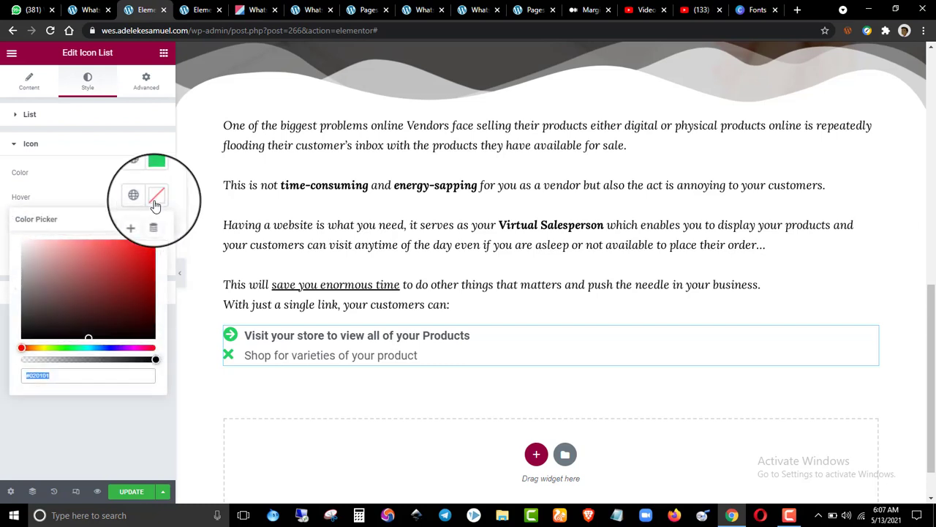
{"action": "left_click", "coordinate": [29, 300]}
{"action": "left_click_drag", "start_coordinate": [29, 300], "coordinate": [22, 308]}
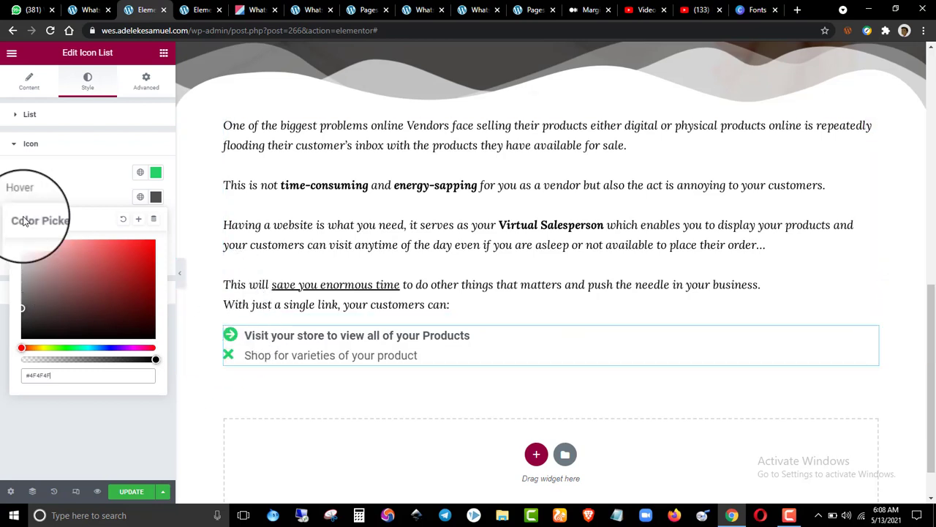
{"action": "left_click", "coordinate": [39, 190]}
{"action": "left_click", "coordinate": [56, 144]}
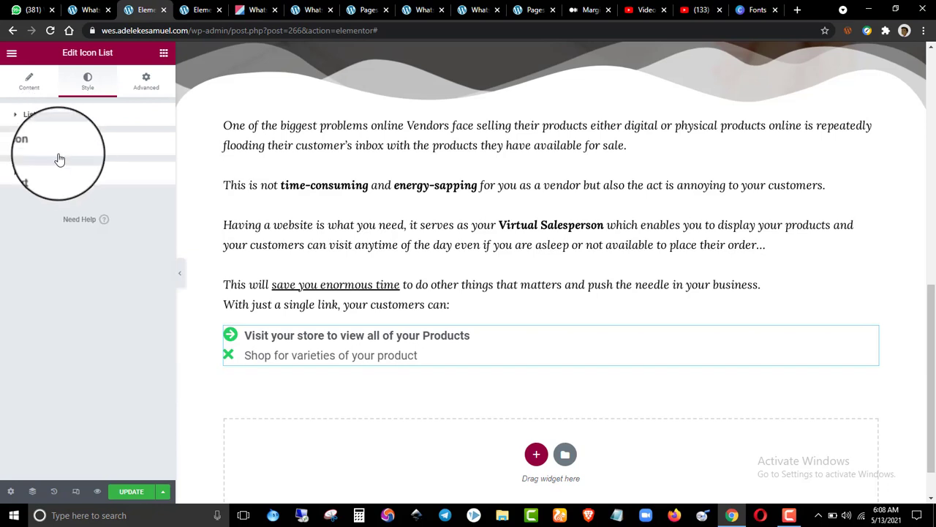
- Change the icon list's text color to black
{"action": "left_click", "coordinate": [63, 179]}
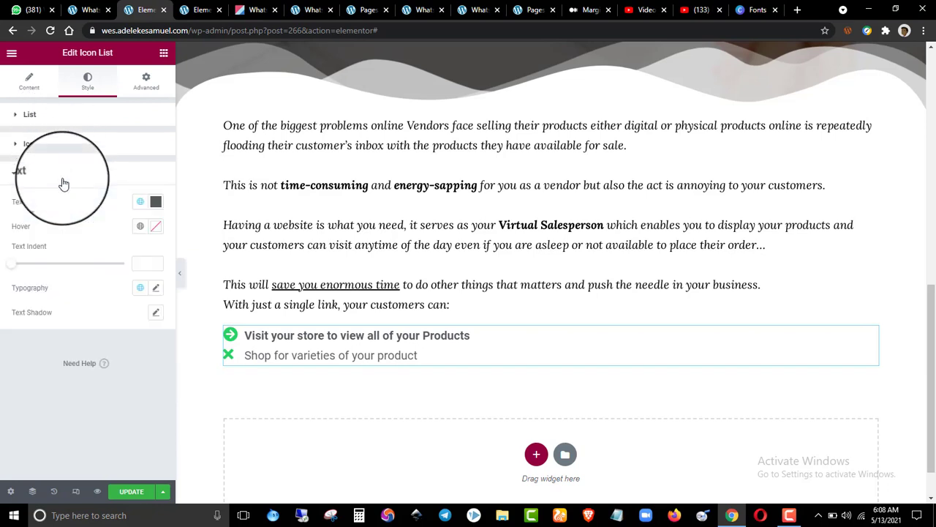
{"action": "left_click", "coordinate": [155, 205]}
{"action": "left_click_drag", "start_coordinate": [124, 274], "coordinate": [4, 353]}
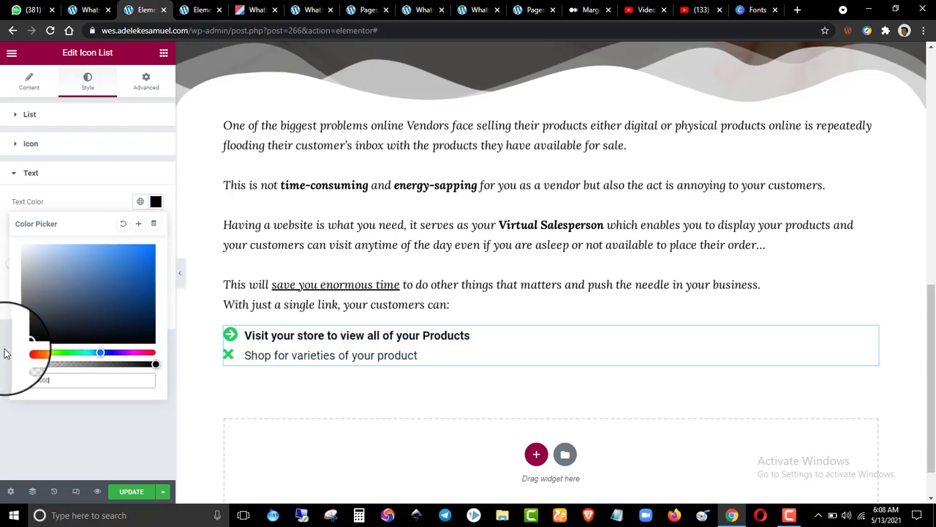
{"action": "left_click", "coordinate": [3, 329]}
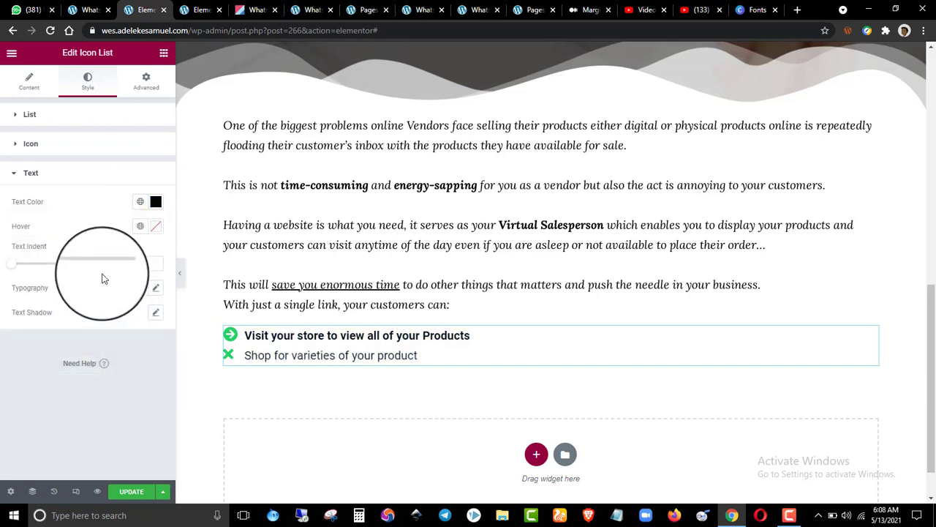
{"action": "left_click", "coordinate": [154, 203]}
{"action": "left_click_drag", "start_coordinate": [39, 322], "coordinate": [13, 360]}
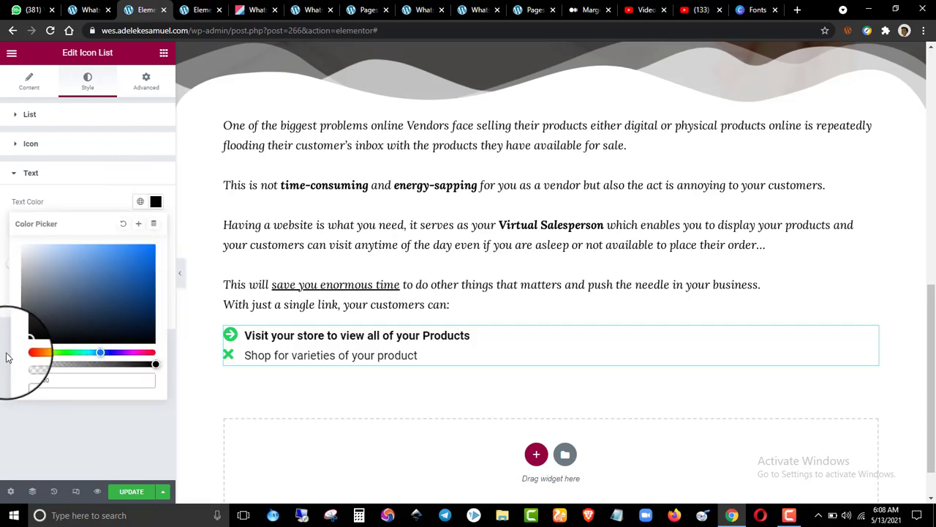
{"action": "left_click", "coordinate": [6, 357]}
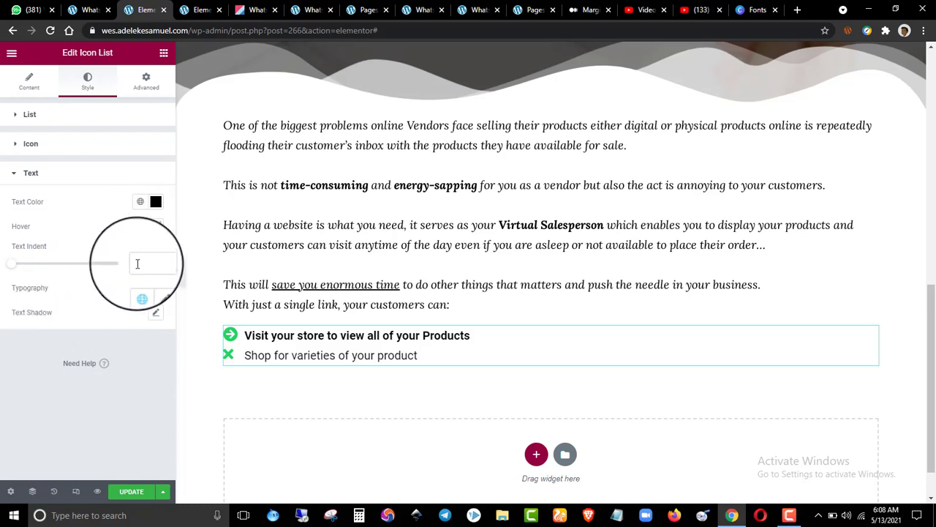
- Set the icon list text's font family to Lora and update the page
{"action": "left_click", "coordinate": [156, 289]}
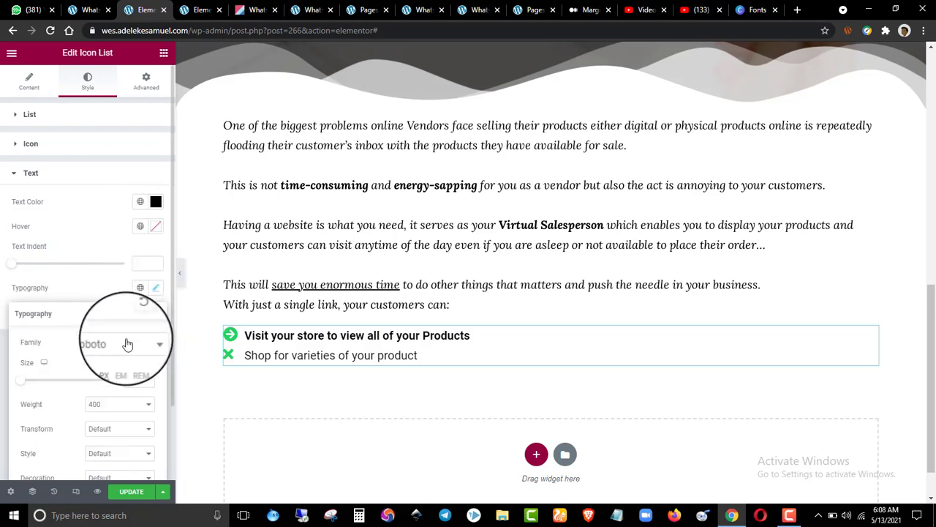
{"action": "left_click", "coordinate": [128, 345]}
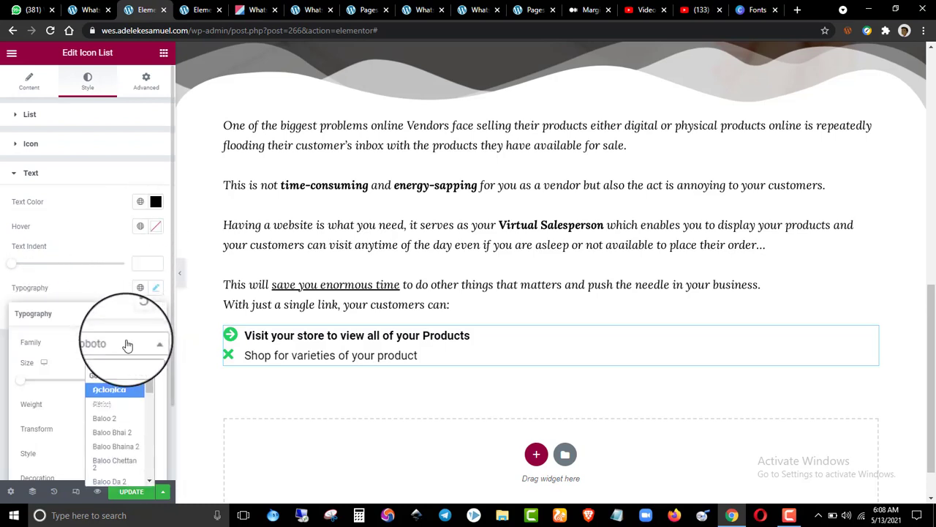
{"action": "left_click", "coordinate": [125, 392]}
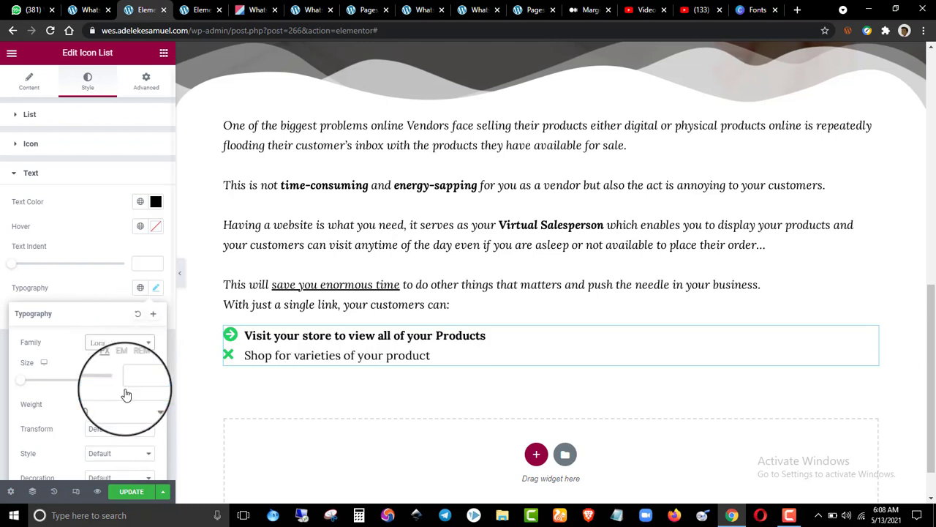
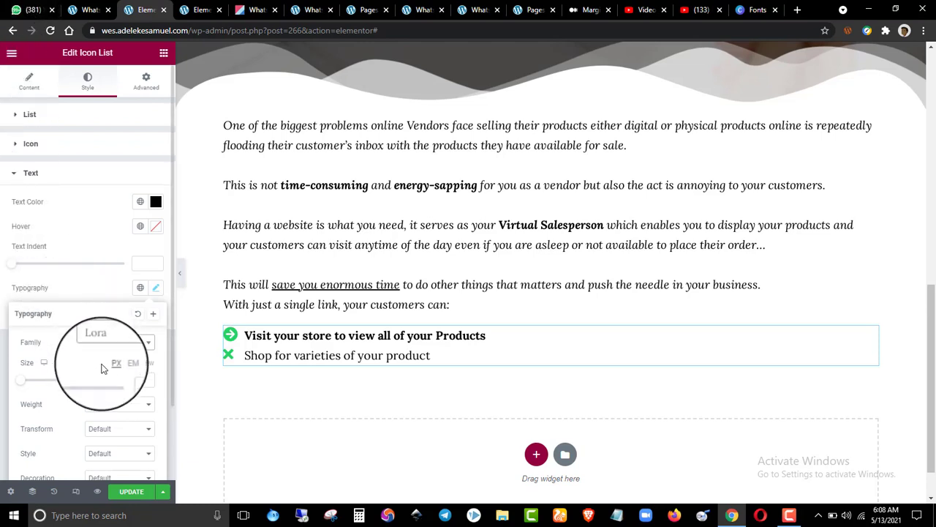
{"action": "left_click", "coordinate": [141, 496]}
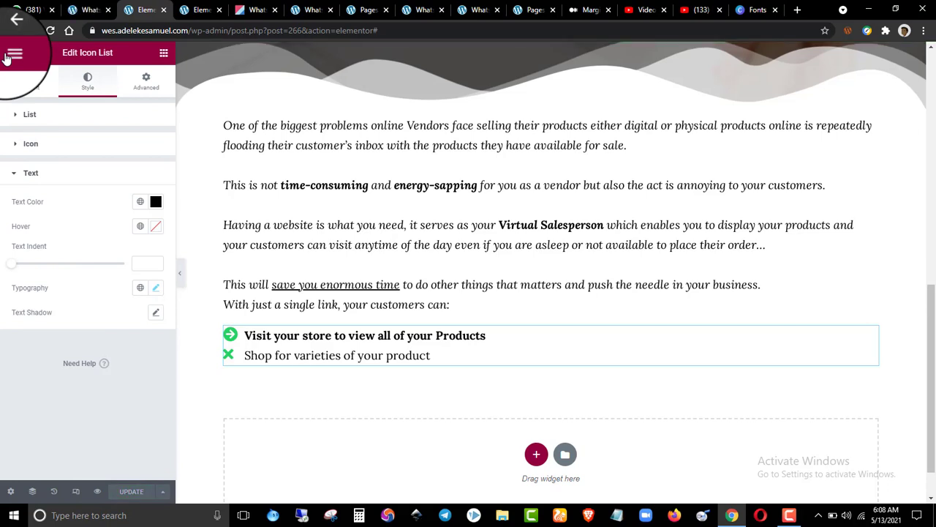
- Open the theme style typography in the site settings and examine its body, link and heading options
{"action": "left_click", "coordinate": [9, 56]}
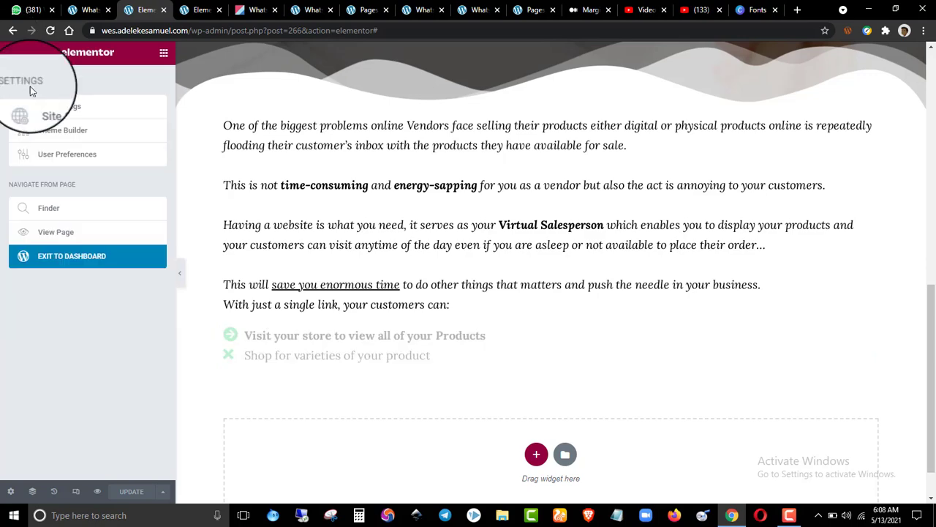
{"action": "left_click", "coordinate": [80, 115]}
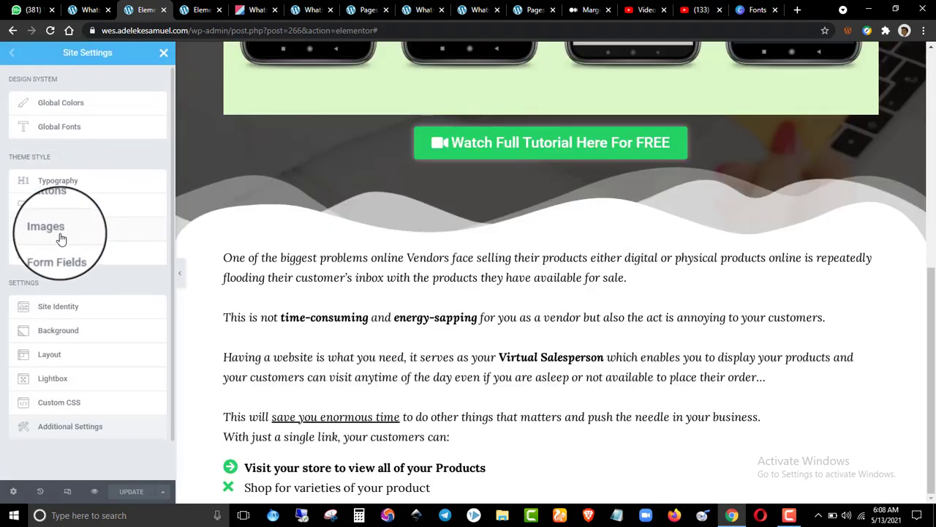
{"action": "left_click", "coordinate": [57, 182]}
{"action": "scroll", "coordinate": [73, 190], "scroll_direction": "down", "scroll_amount": 1}
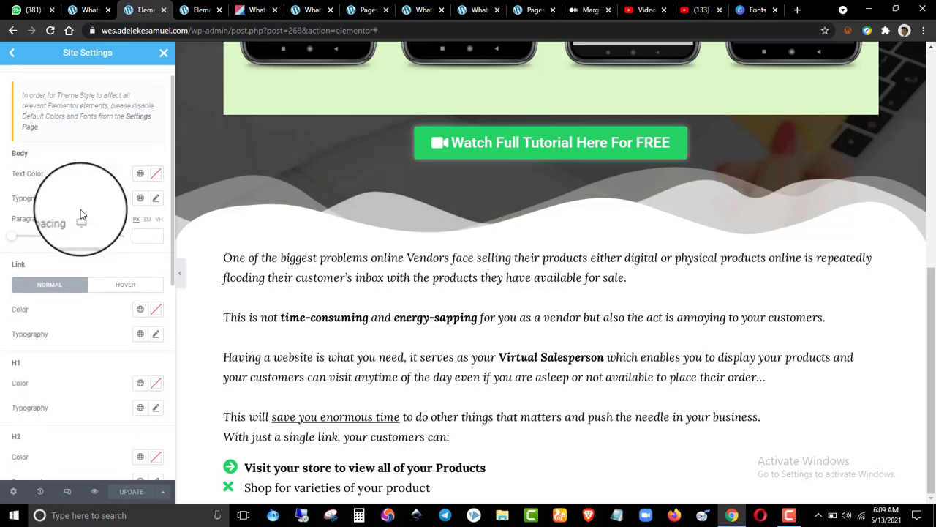
{"action": "scroll", "coordinate": [73, 146], "scroll_direction": "up", "scroll_amount": 1}
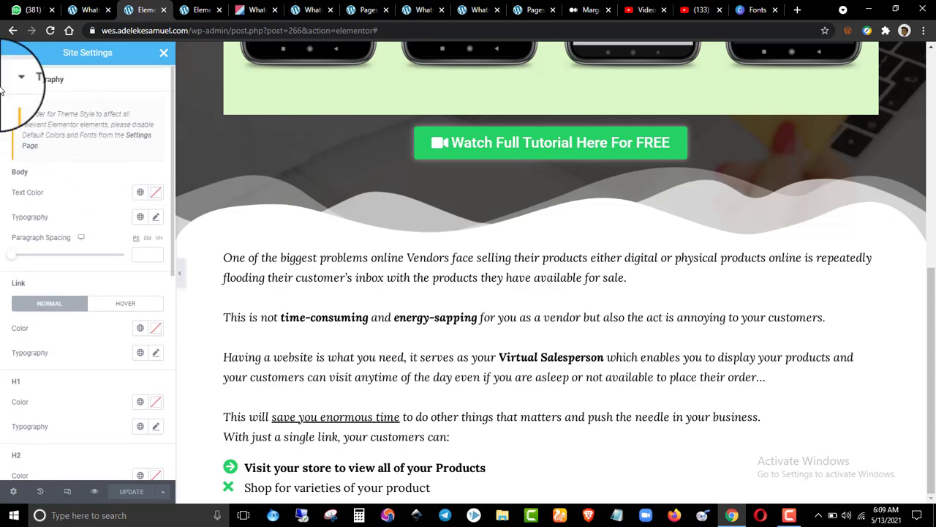
- Leave the site settings, select the customer-benefits icon list for style editing and compare it with the reference page's list
{"action": "left_click", "coordinate": [163, 53]}
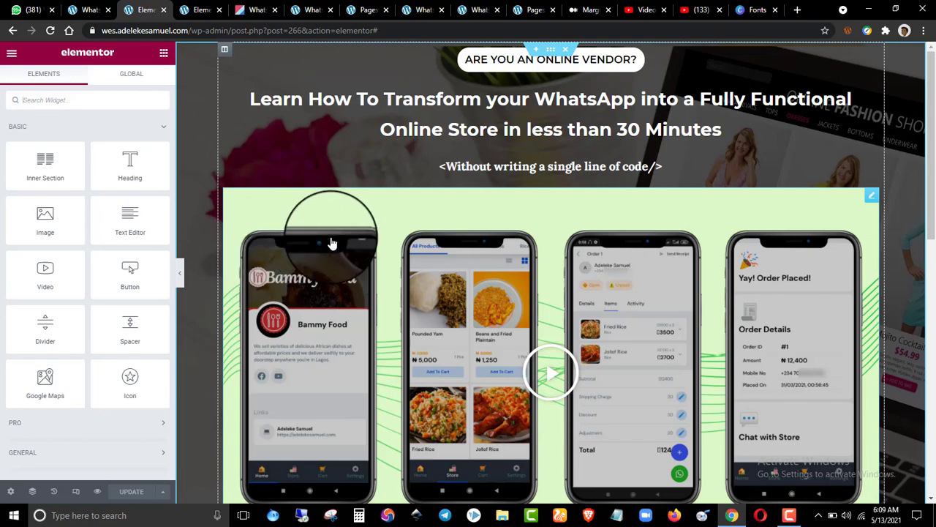
{"action": "scroll", "coordinate": [321, 417], "scroll_direction": "down", "scroll_amount": 5}
{"action": "scroll", "coordinate": [327, 428], "scroll_direction": "down", "scroll_amount": 3}
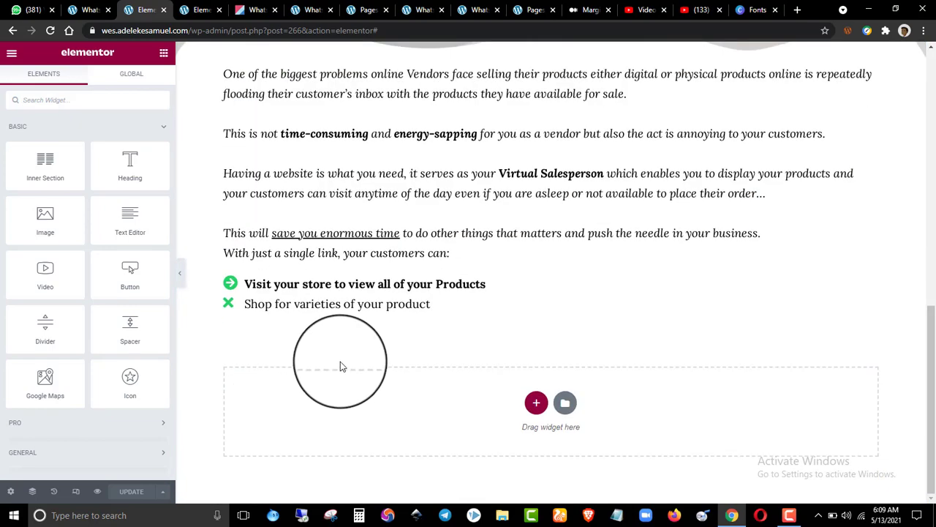
{"action": "left_click", "coordinate": [386, 287]}
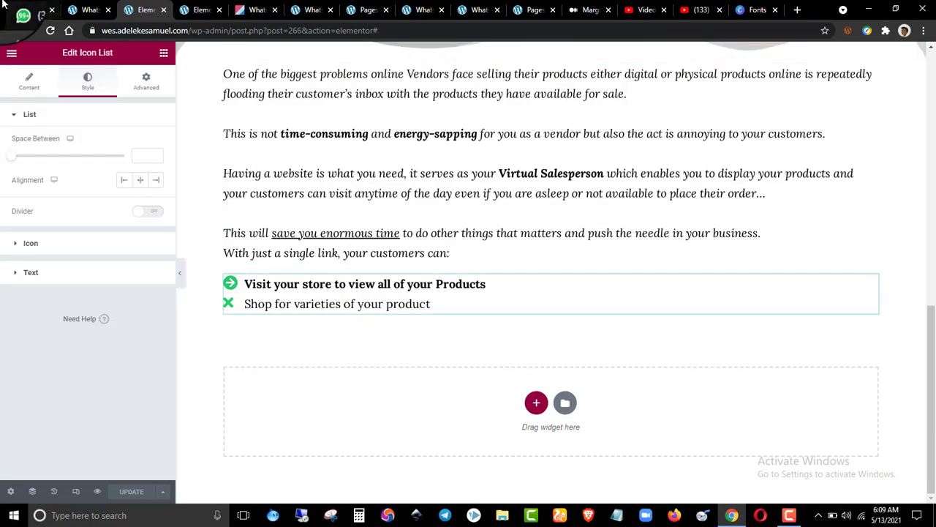
{"action": "left_click", "coordinate": [176, 7]}
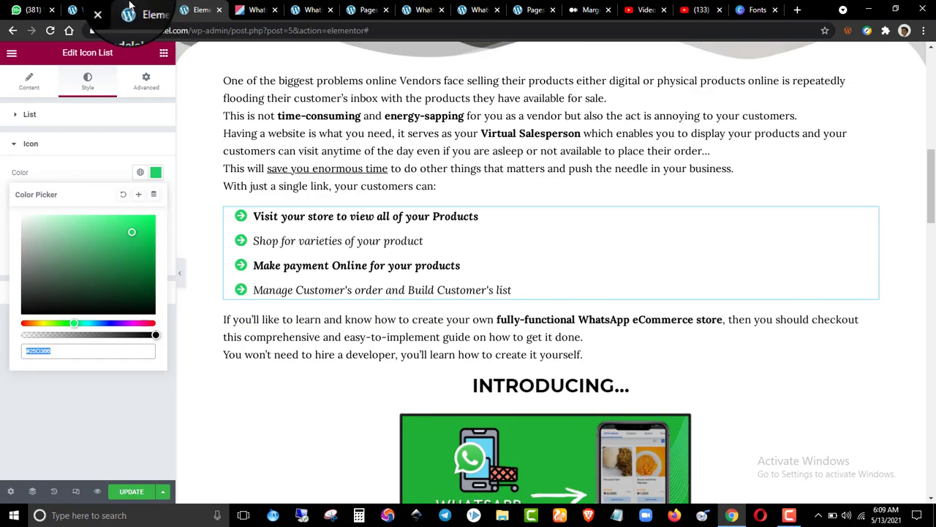
{"action": "left_click", "coordinate": [130, 9]}
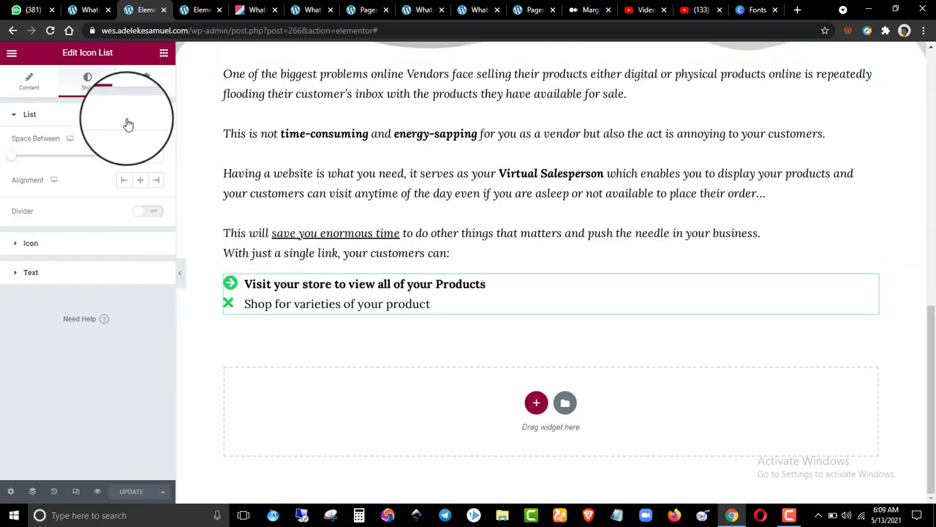
- Set the font size of the icon list's text to 19 px
{"action": "left_click", "coordinate": [117, 116]}
{"action": "left_click", "coordinate": [98, 171]}
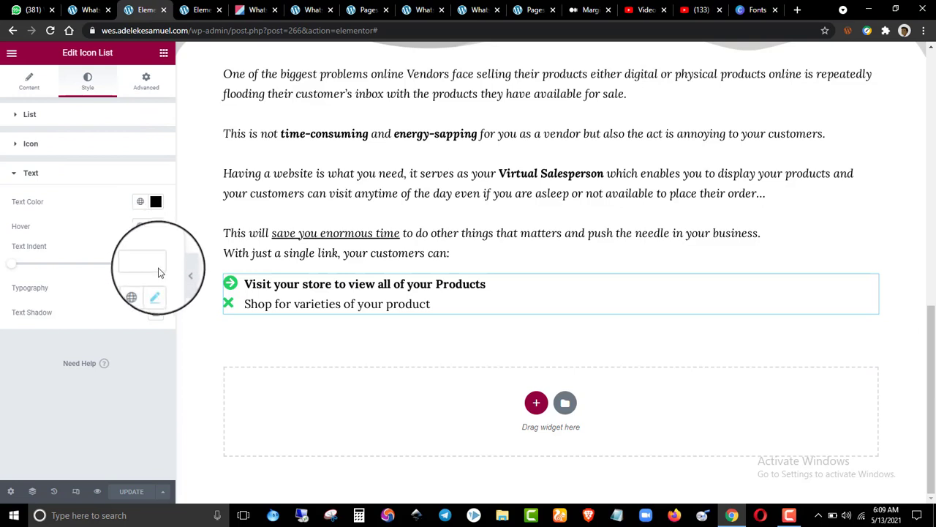
{"action": "left_click", "coordinate": [155, 288]}
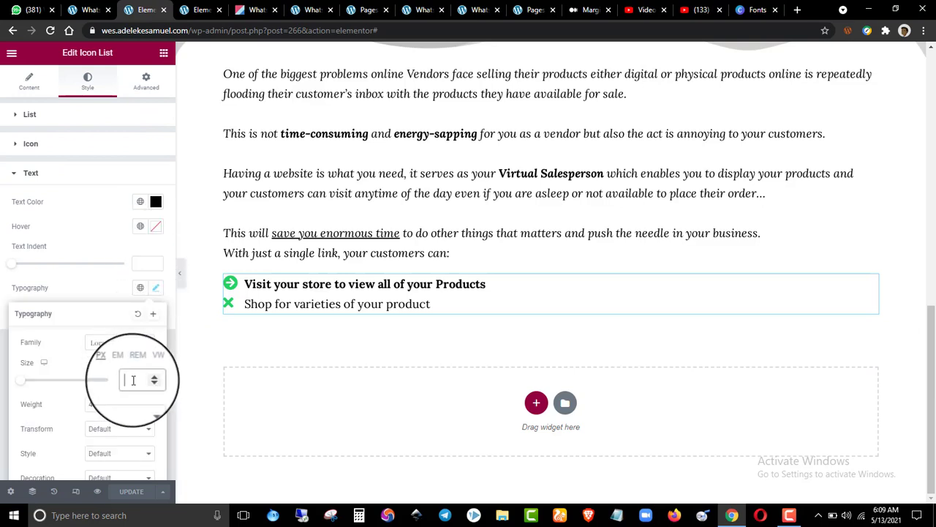
{"action": "type", "text": "18"}
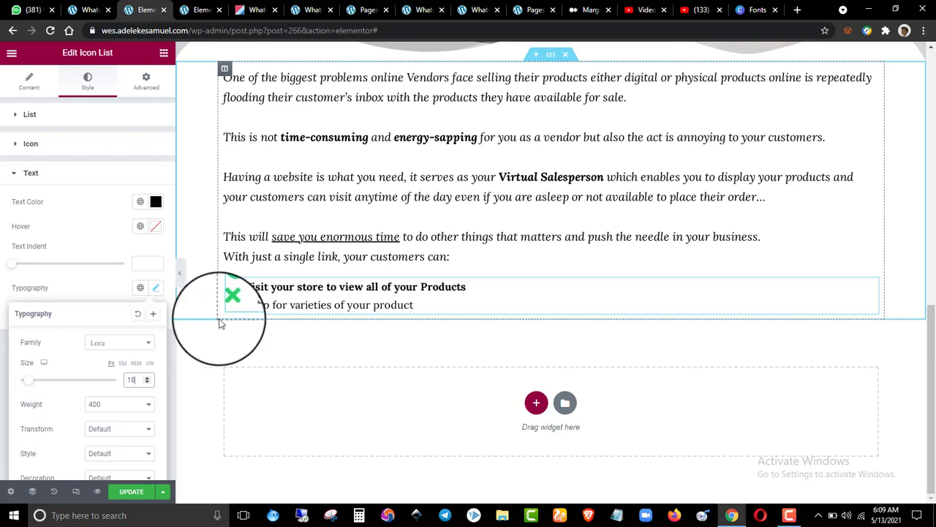
{"action": "type", "text": "20"}
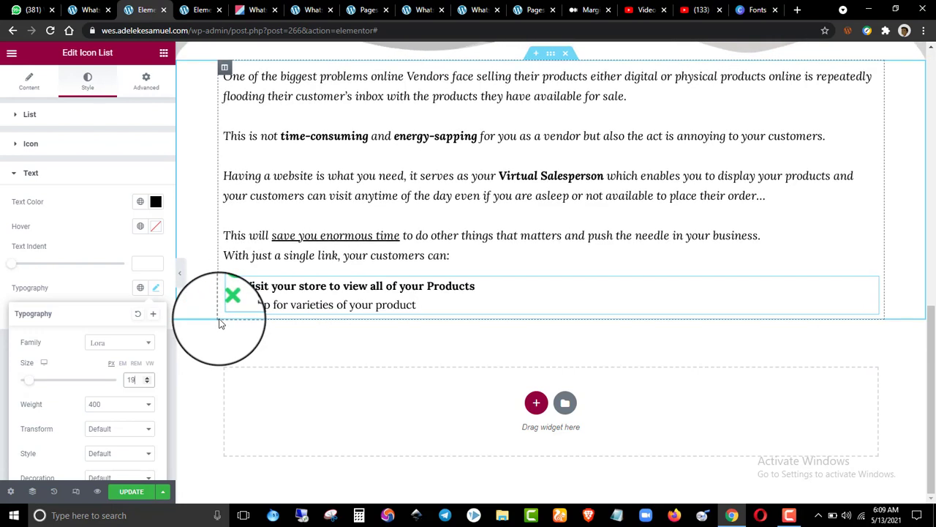
{"action": "type", "text": "19"}
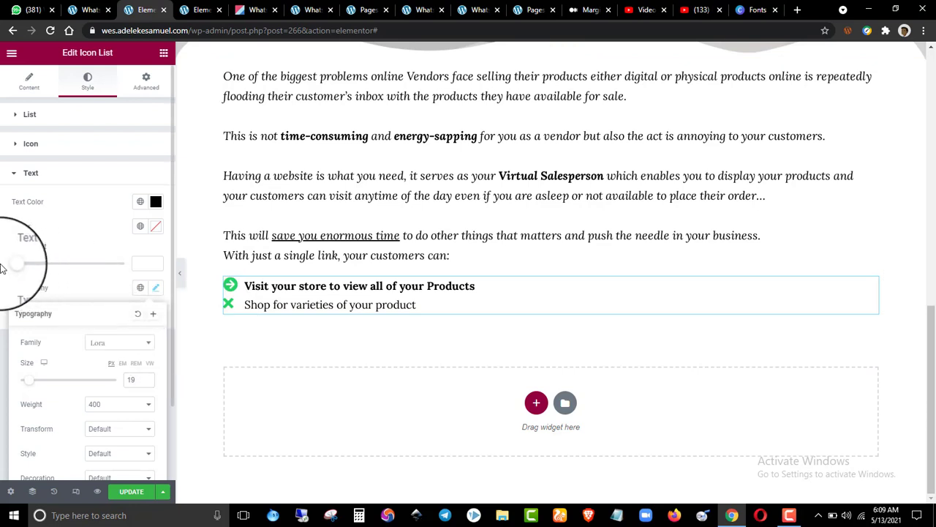
{"action": "left_click", "coordinate": [2, 268]}
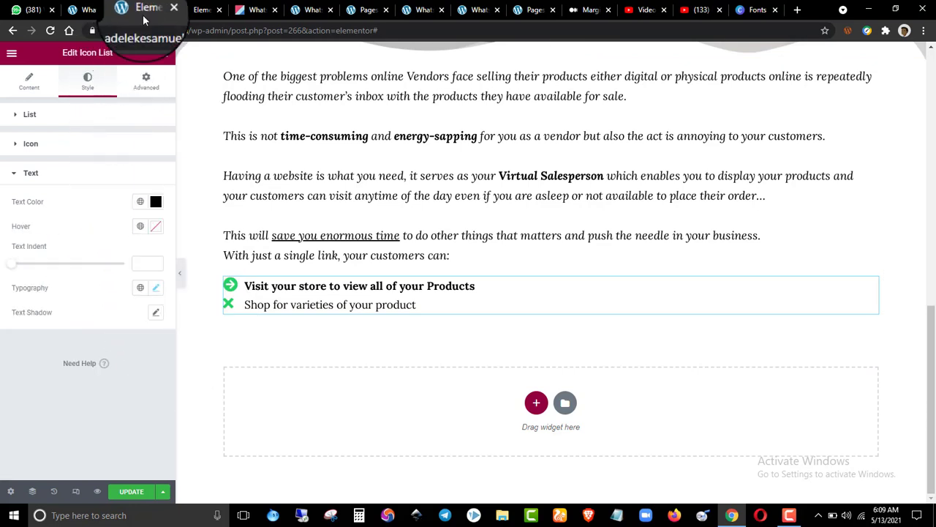
- Delete the icon list's second item, the one with the cross icon
{"action": "left_click", "coordinate": [57, 163]}
{"action": "left_click", "coordinate": [29, 80]}
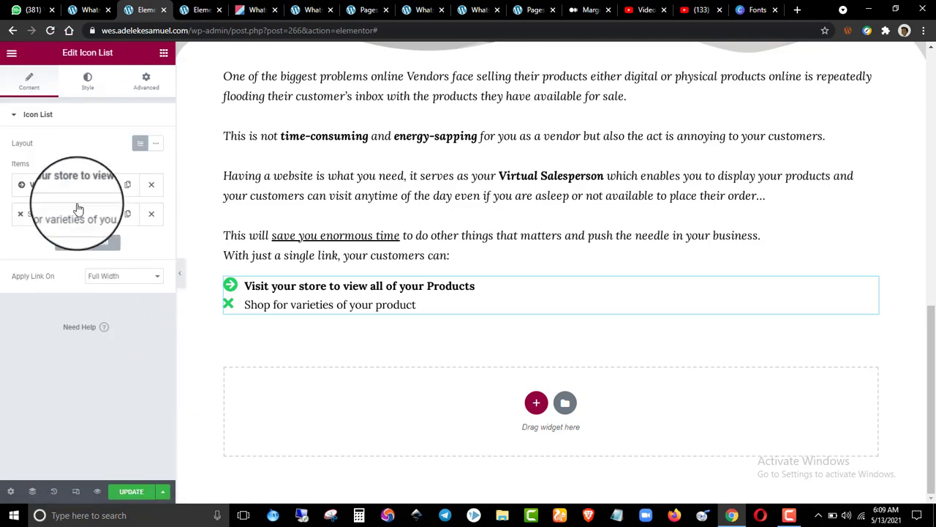
{"action": "left_click", "coordinate": [77, 214]}
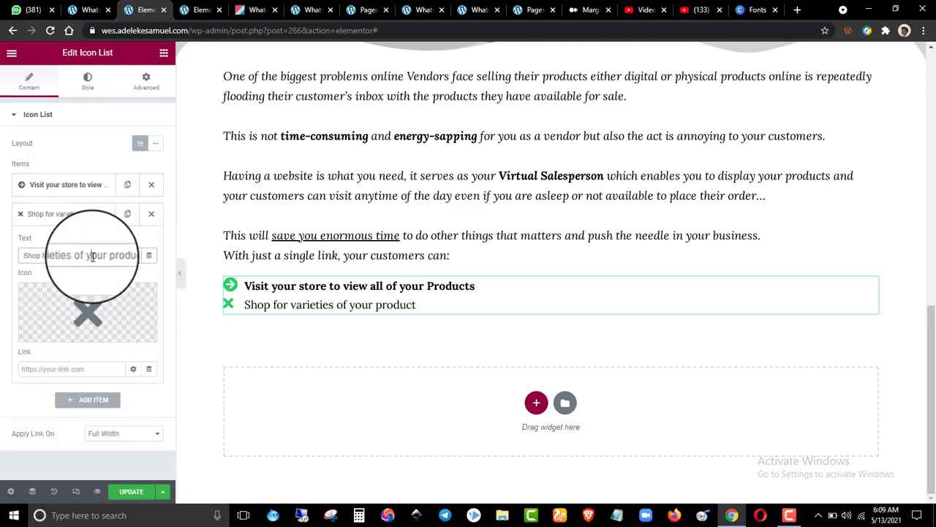
{"action": "left_click", "coordinate": [74, 214]}
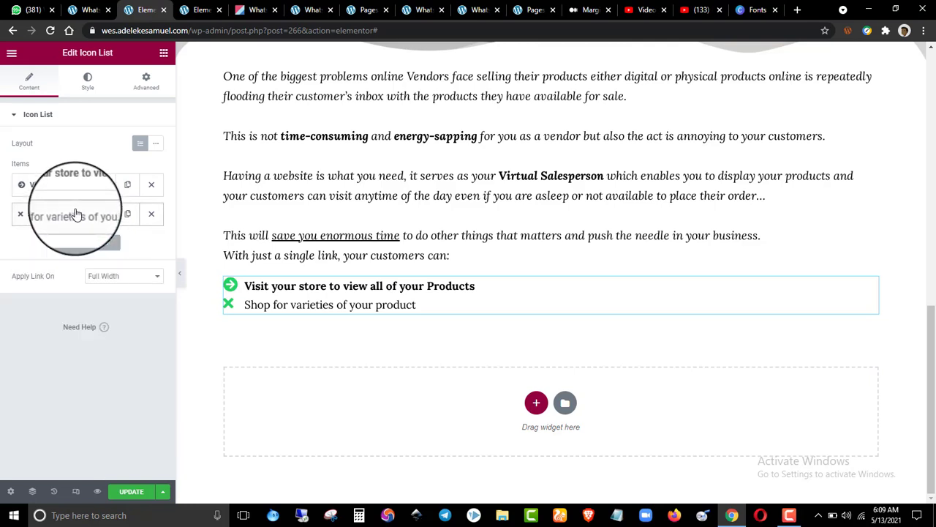
{"action": "left_click", "coordinate": [151, 214]}
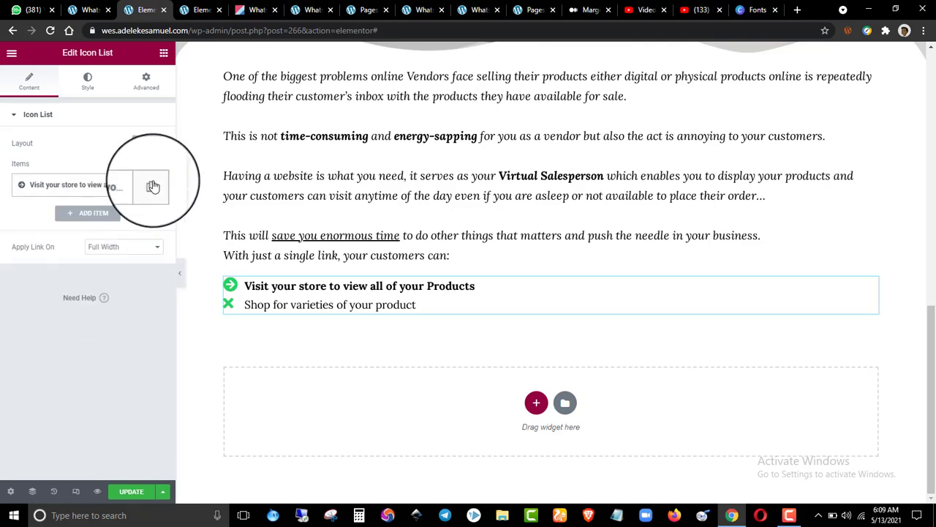
- Duplicate the icon list's first item and change the copy's text to "Shop for varieties of your product"
{"action": "left_click", "coordinate": [152, 187]}
{"action": "left_click", "coordinate": [69, 212]}
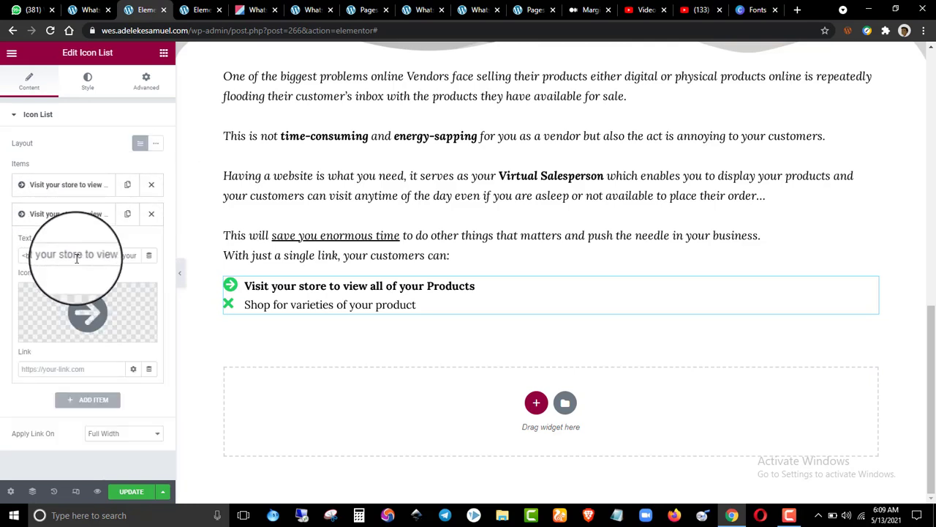
{"action": "type", "text": "Shop for varieties of your product"}
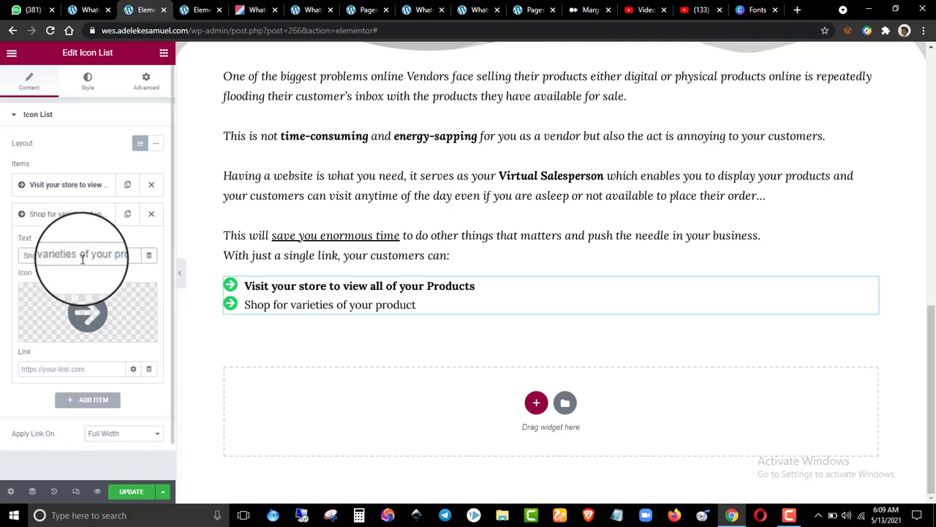
- On the reference page, copy the text of the third icon list item, "Make payment Online for your products", including its bold tags
{"action": "left_click", "coordinate": [80, 215]}
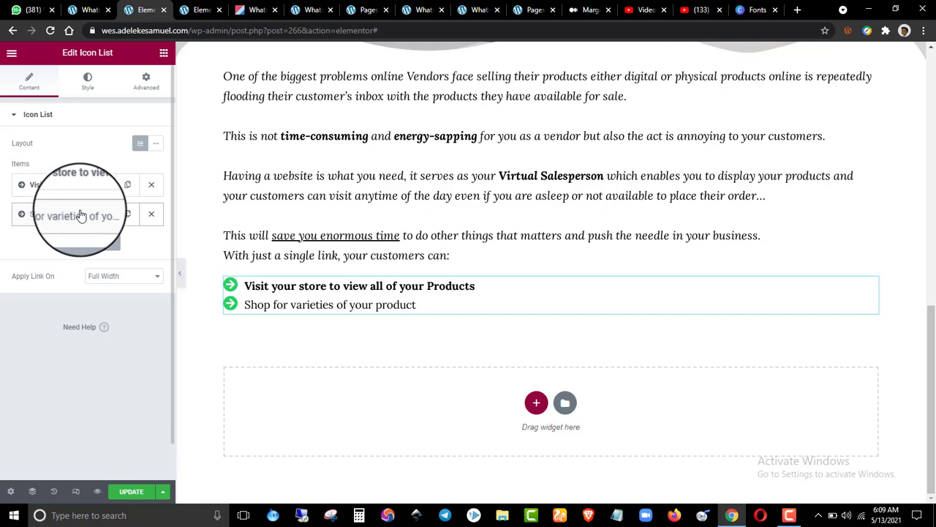
{"action": "left_click", "coordinate": [199, 9]}
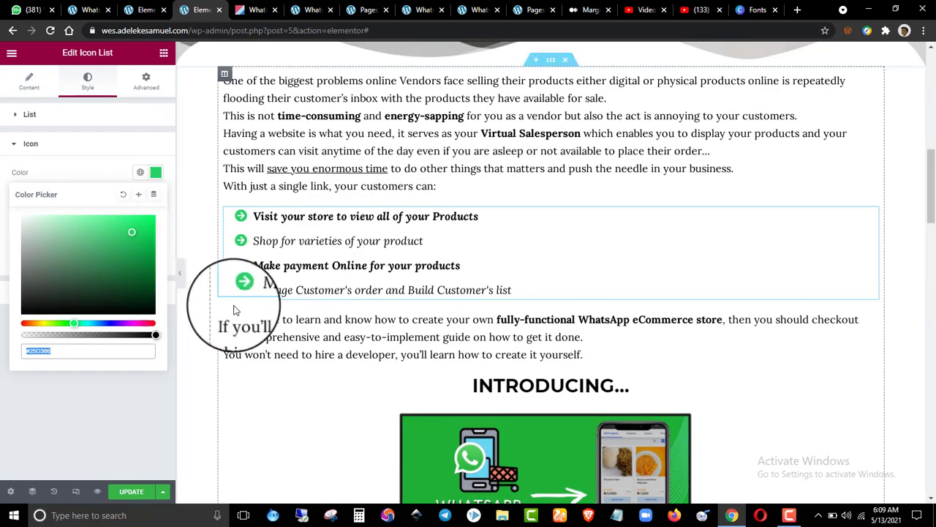
{"action": "left_click", "coordinate": [29, 81]}
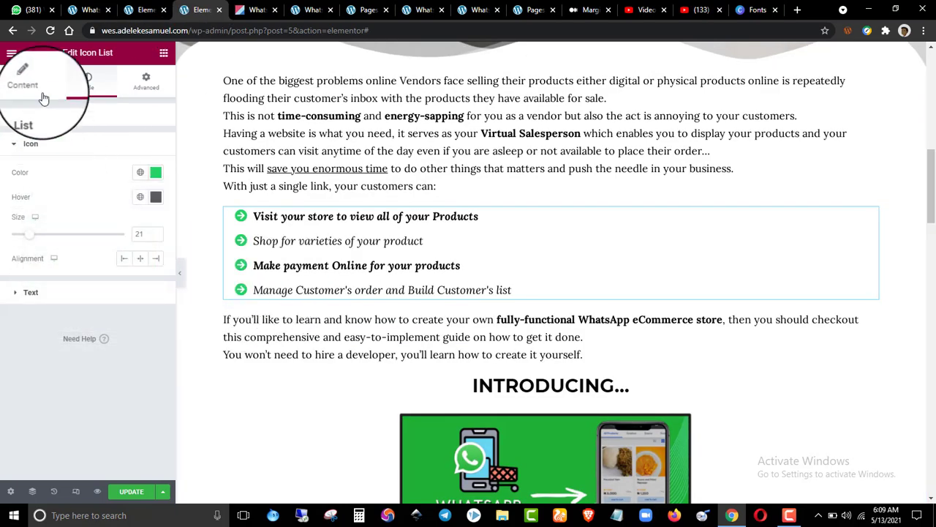
{"action": "left_click", "coordinate": [63, 243]}
{"action": "left_click", "coordinate": [72, 284]}
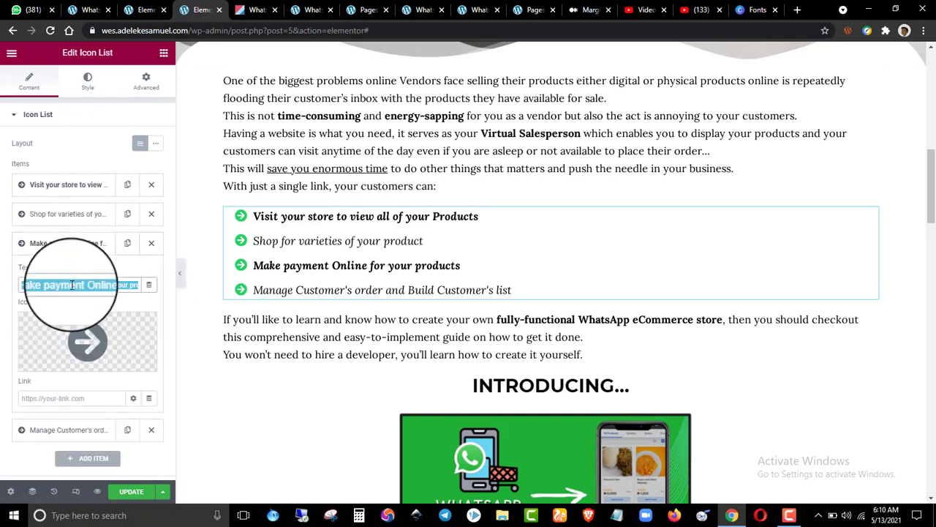
- Back on the page being built, duplicate the first list item, move the copy last, and set its text to "<b>Make payment Online for your products</b>"
{"action": "left_click", "coordinate": [139, 9]}
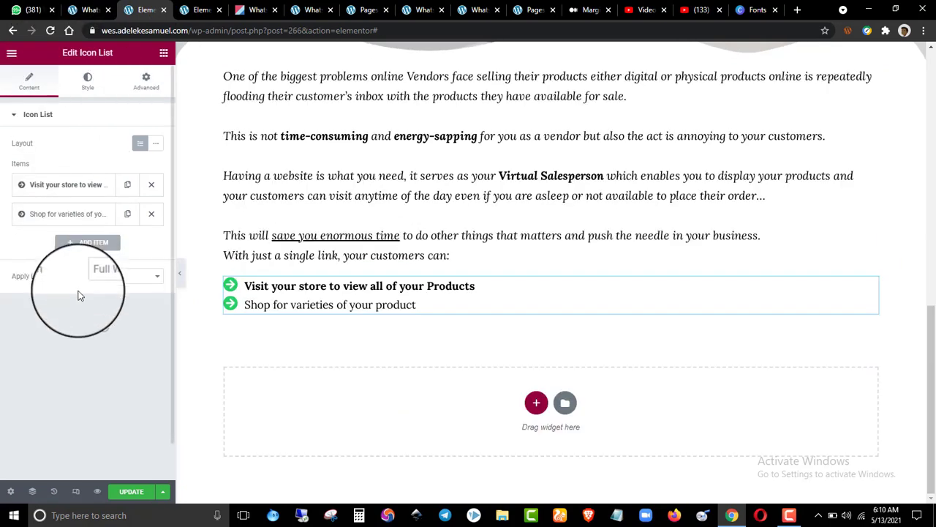
{"action": "left_click", "coordinate": [128, 186]}
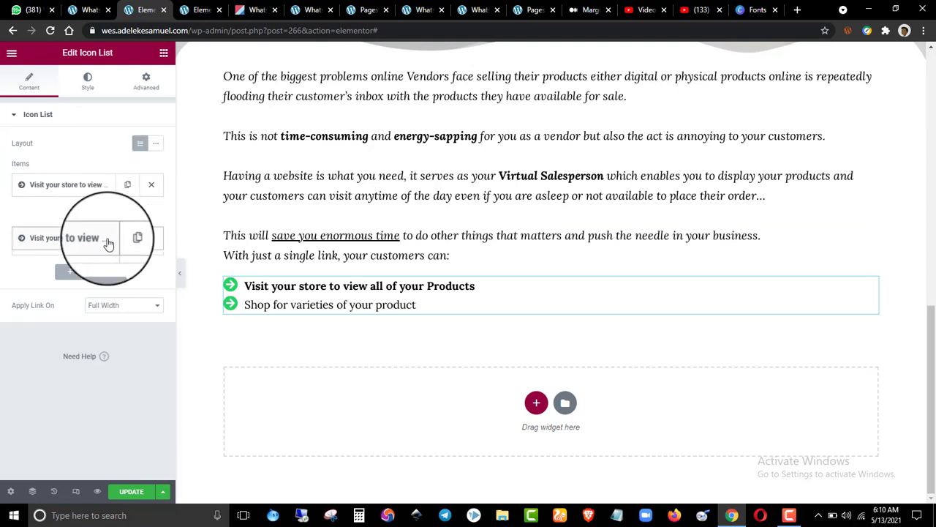
{"action": "left_click", "coordinate": [99, 245]}
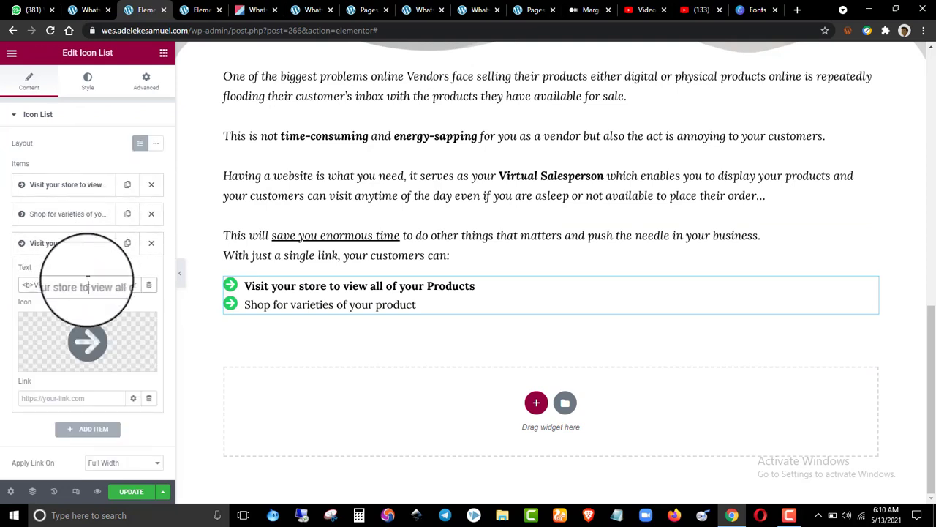
{"action": "type", "text": "<b>Make payment Online for your products</b>"}
{"action": "left_click", "coordinate": [63, 243]}
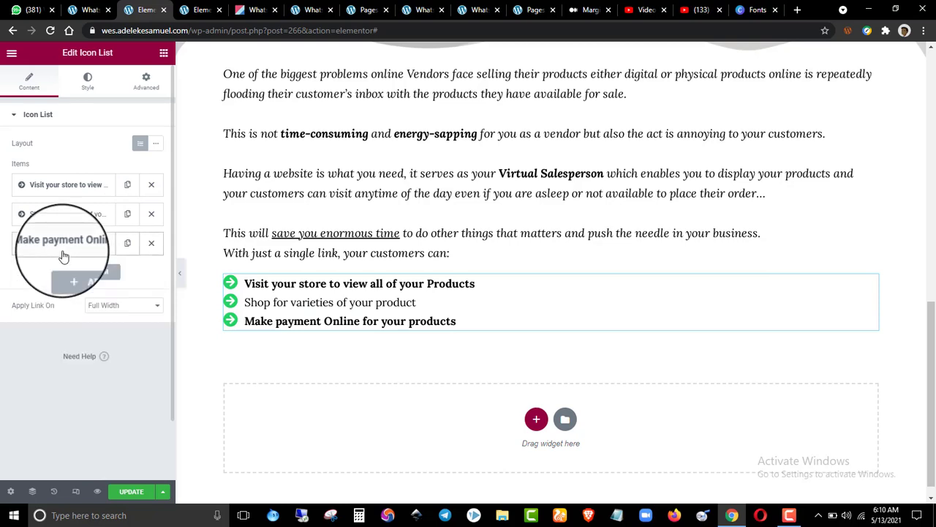
- Copy the text of the fourth icon list item, "Manage Customer's order and Build Customer's list", from the reference page
{"action": "left_click", "coordinate": [210, 16]}
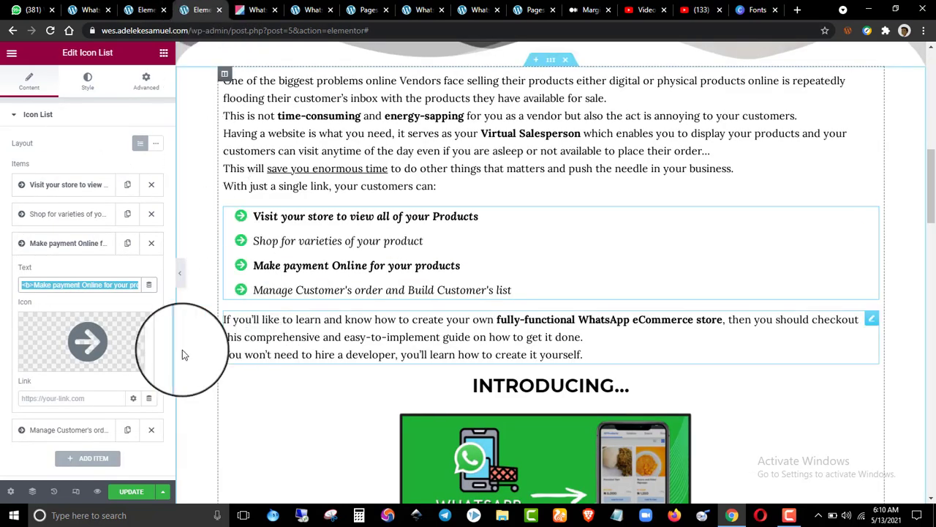
{"action": "left_click", "coordinate": [94, 251]}
{"action": "left_click", "coordinate": [88, 280]}
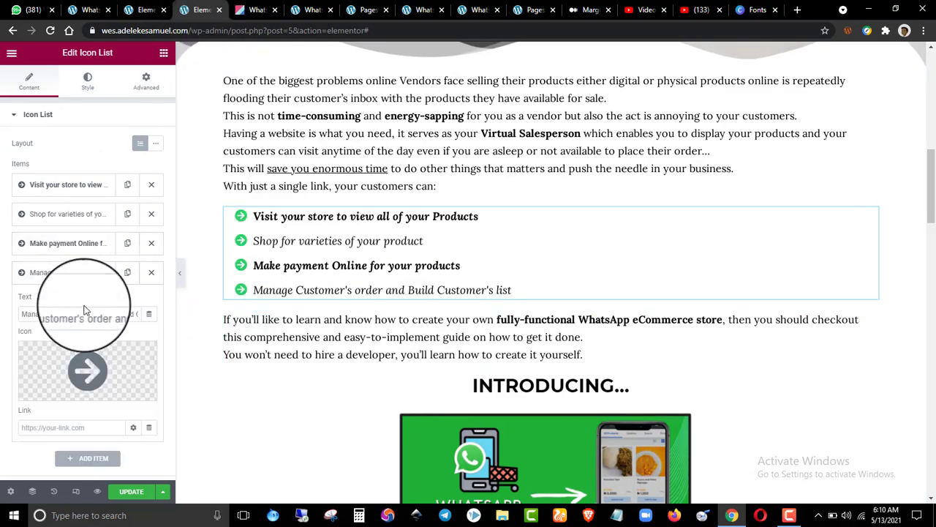
{"action": "key", "text": "ctrl+a"}
{"action": "key", "text": "ctrl+c"}
- Duplicate the payment item in the new page's icon list and replace the copy's text with "Manage Customer's order and Build Customer's list"
{"action": "left_click", "coordinate": [143, 9]}
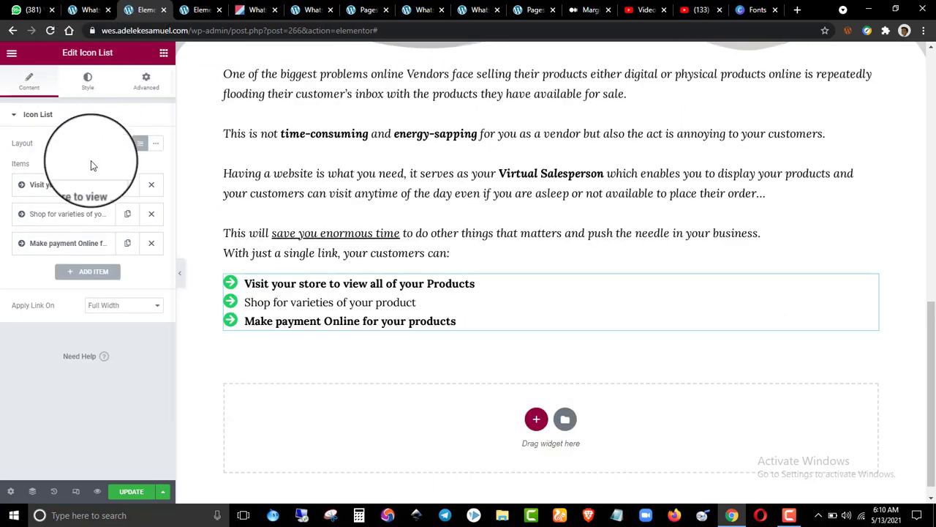
{"action": "left_click", "coordinate": [128, 247]}
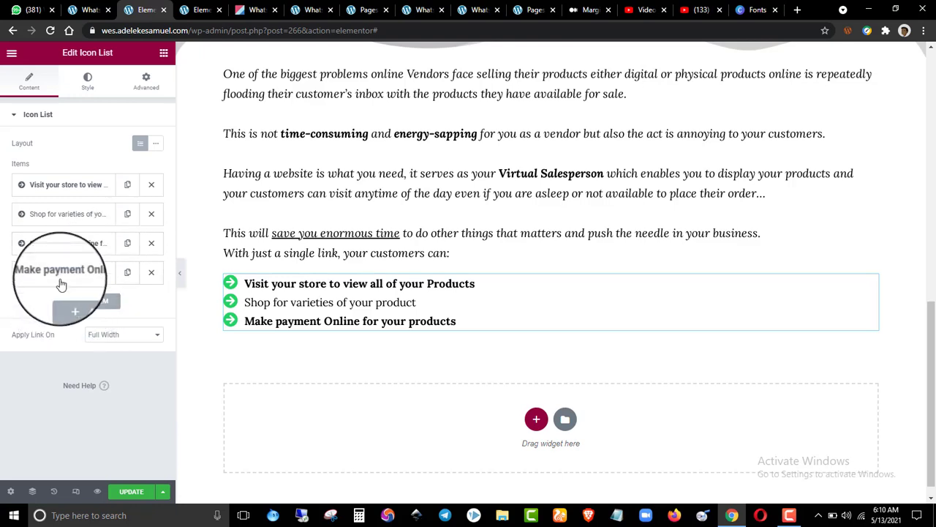
{"action": "left_click", "coordinate": [60, 278]}
{"action": "key", "text": "ctrl+a"}
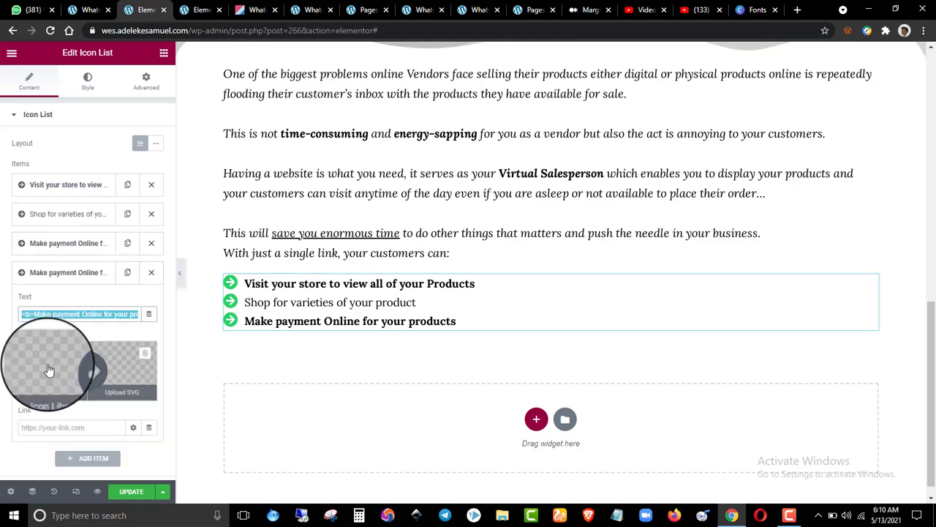
{"action": "key", "text": "ctrl+v"}
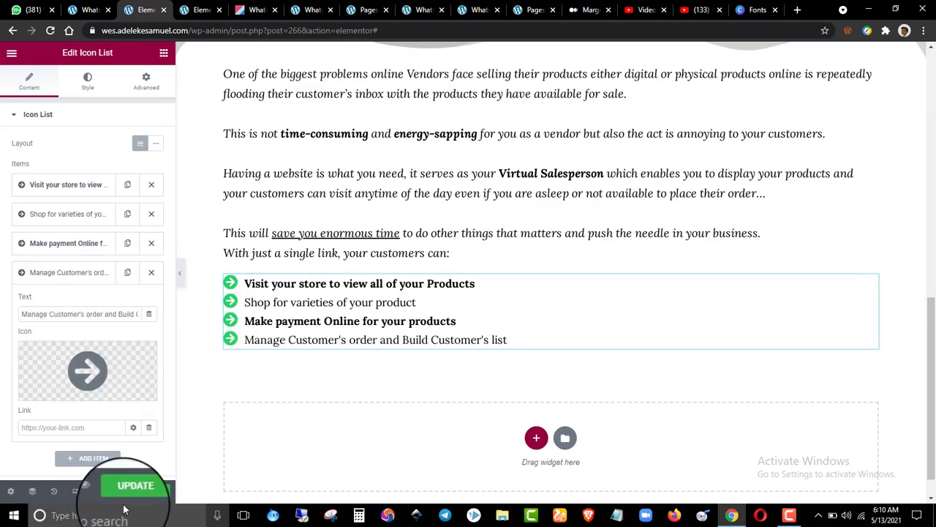
- Compare with the reference page, duplicate the new page's text block above the icon list, and place the copy below the list
{"action": "left_click", "coordinate": [195, 7]}
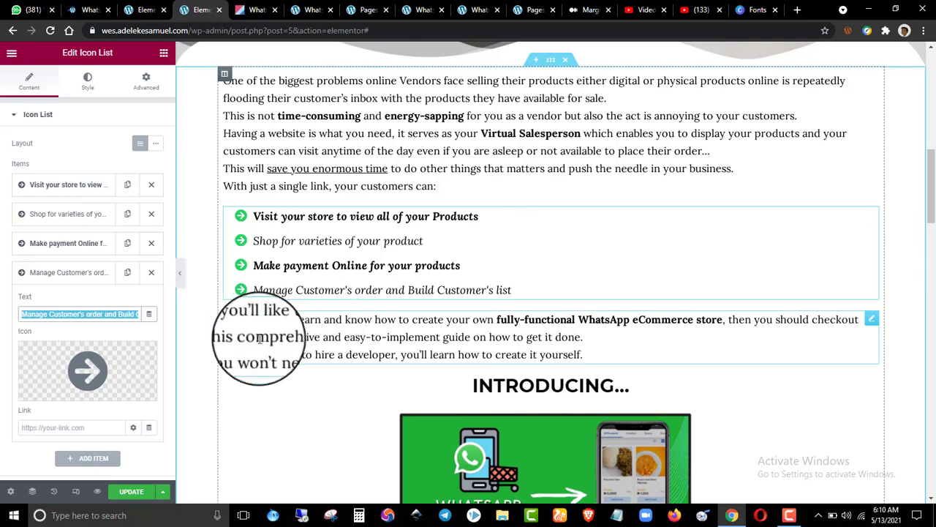
{"action": "left_click", "coordinate": [139, 10]}
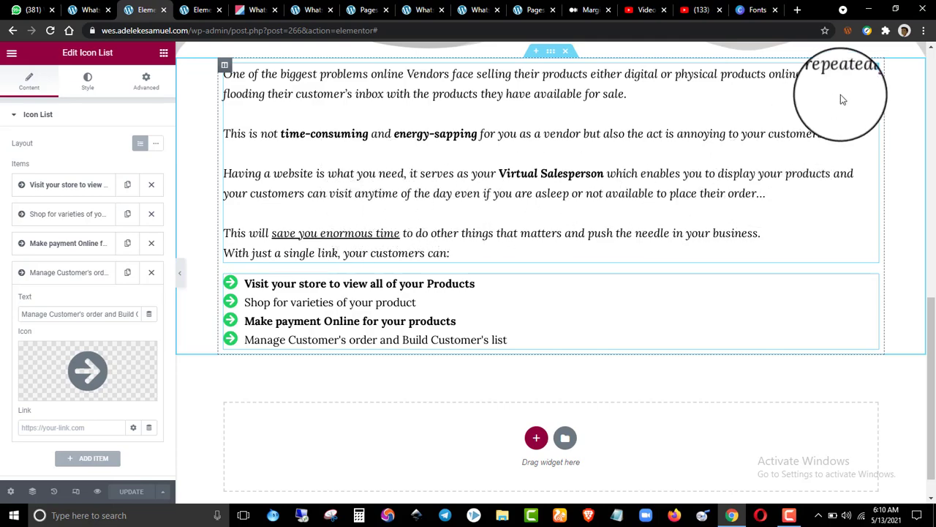
{"action": "left_click", "coordinate": [194, 9]}
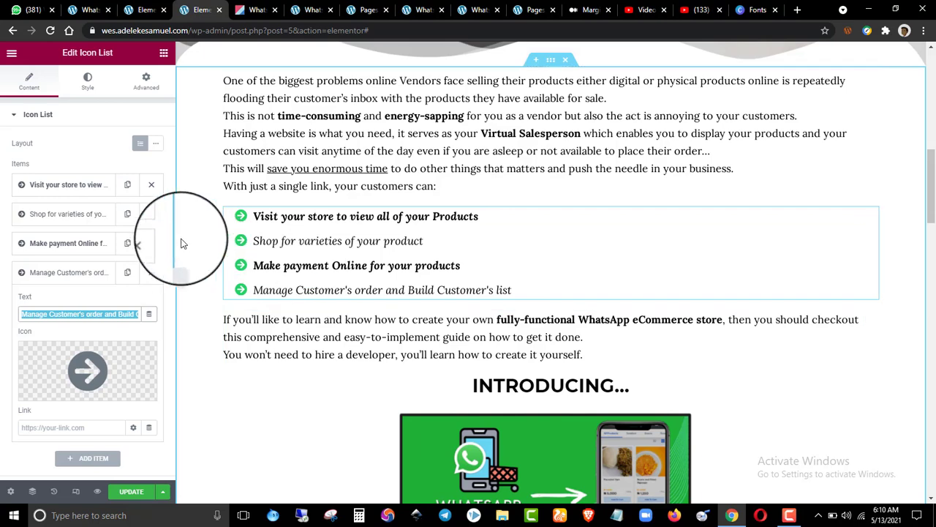
{"action": "left_click", "coordinate": [146, 10]}
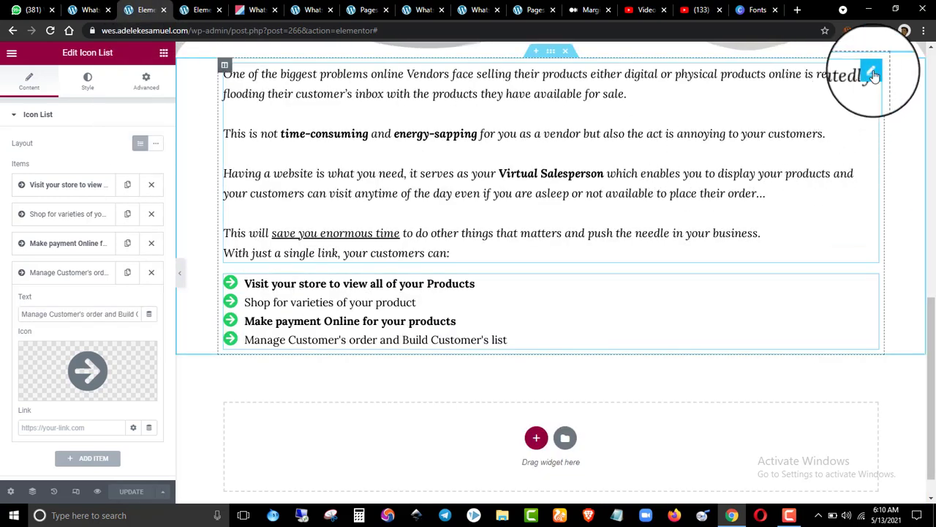
{"action": "right_click", "coordinate": [870, 67]}
{"action": "left_click", "coordinate": [871, 106]}
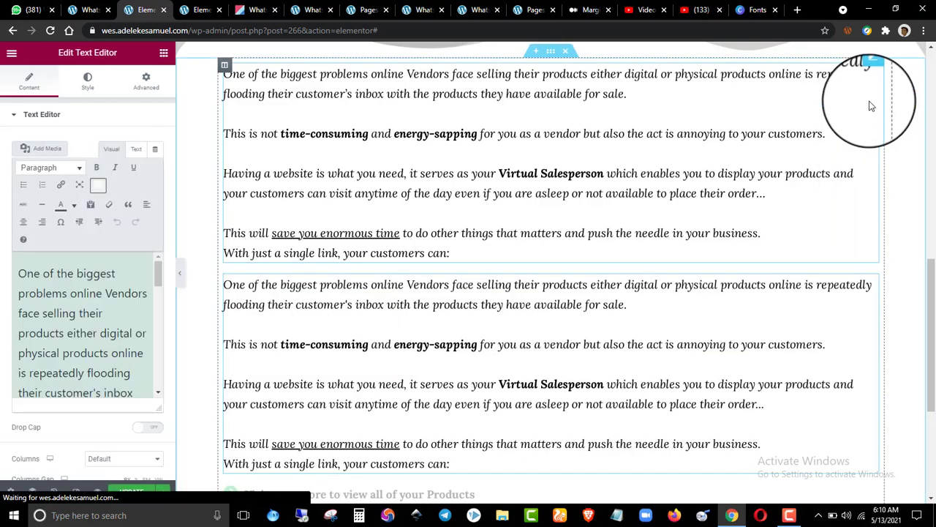
{"action": "left_click_drag", "start_coordinate": [873, 285], "coordinate": [505, 380]}
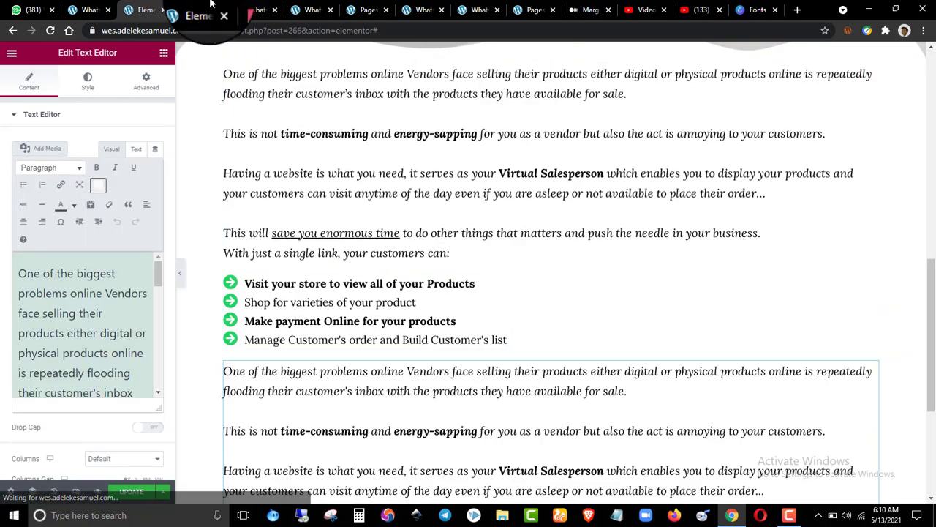
- Copy the full text of the reference page's "If you'll like to learn and know how…" text block
{"action": "left_click", "coordinate": [198, 9]}
{"action": "left_click", "coordinate": [326, 333]}
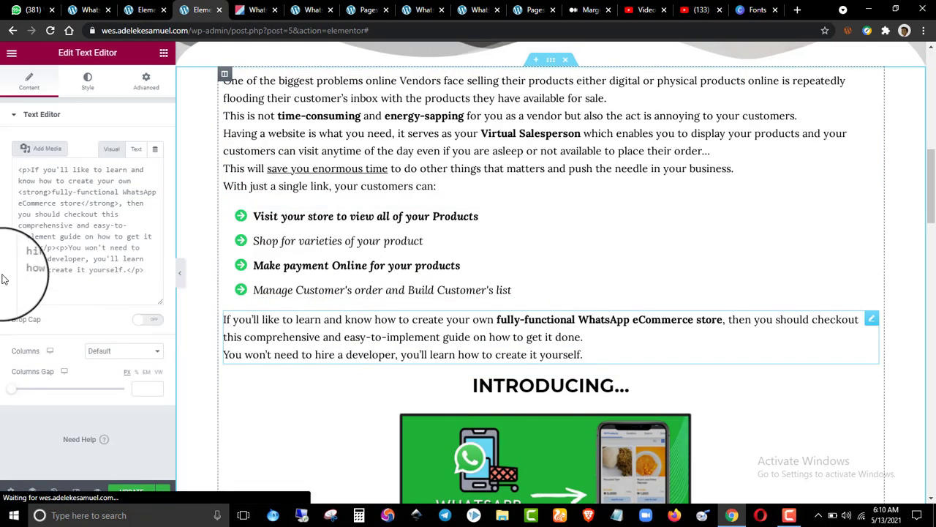
{"action": "key", "text": "ctrl+a"}
{"action": "key", "text": "ctrl+c"}
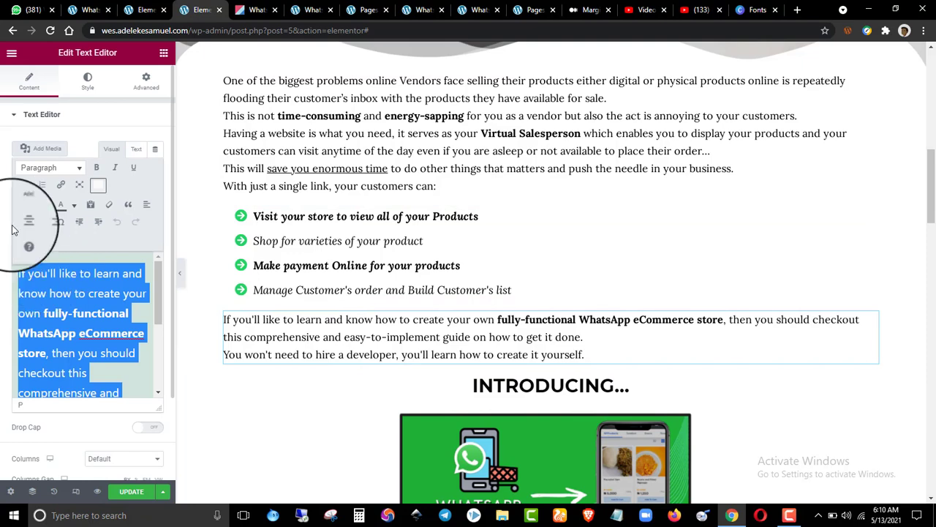
- Replace all the text in the new page's duplicated text block with the copied "If you'll like to learn…" paragraphs
{"action": "left_click", "coordinate": [147, 9]}
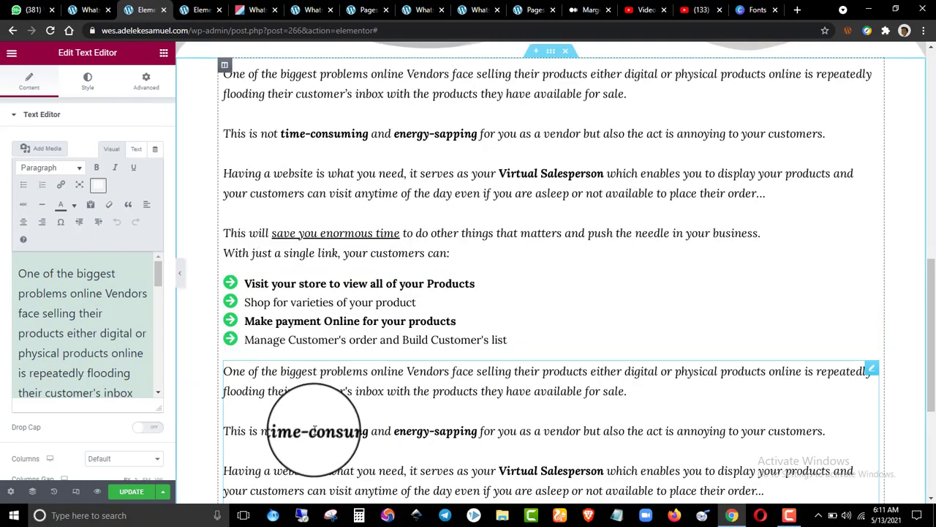
{"action": "key", "text": "ctrl+a"}
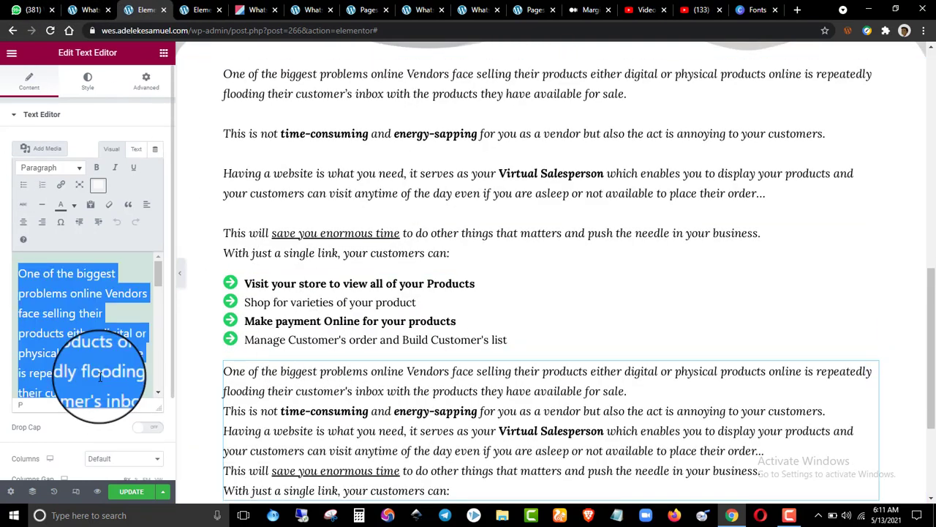
{"action": "key", "text": "BackSpace"}
{"action": "key", "text": "ctrl+v"}
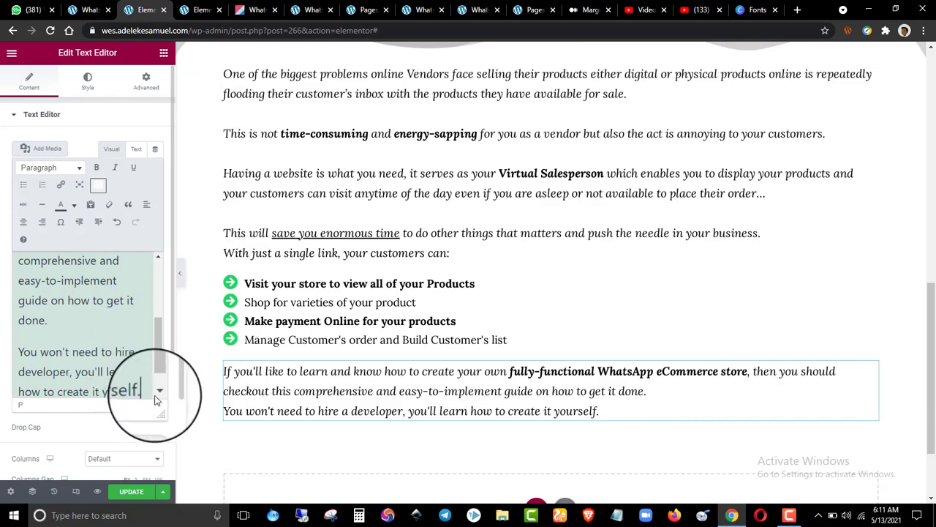
- Insert a blank line before "You won't need to hire a developer" in the new text block and update the page
{"action": "left_click", "coordinate": [87, 316]}
{"action": "key", "text": "Return"}
{"action": "scroll", "coordinate": [87, 316], "scroll_direction": "down", "scroll_amount": 1}
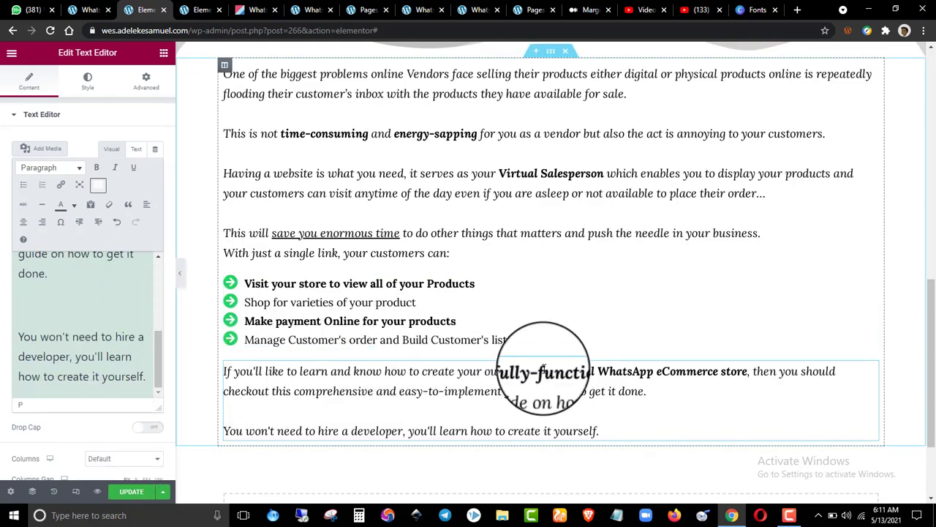
{"action": "scroll", "coordinate": [926, 307], "scroll_direction": "down", "scroll_amount": 2}
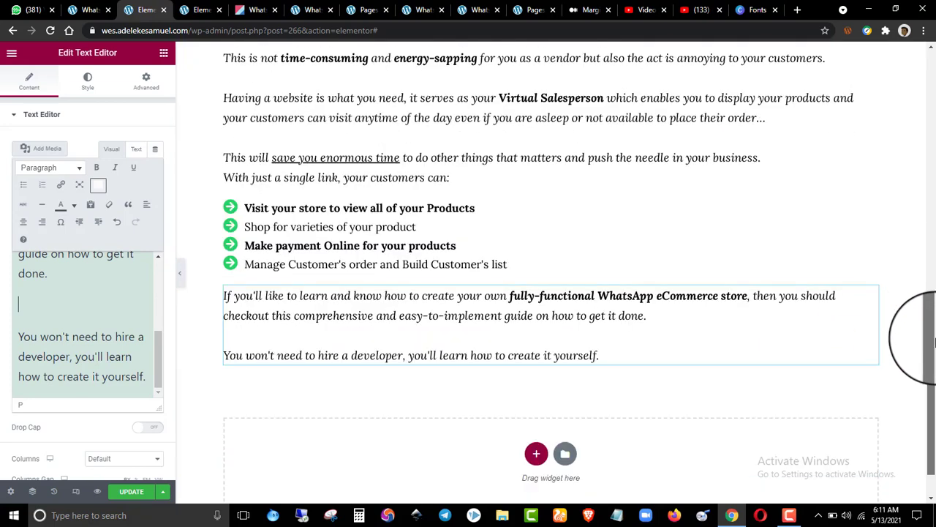
{"action": "left_click", "coordinate": [130, 491]}
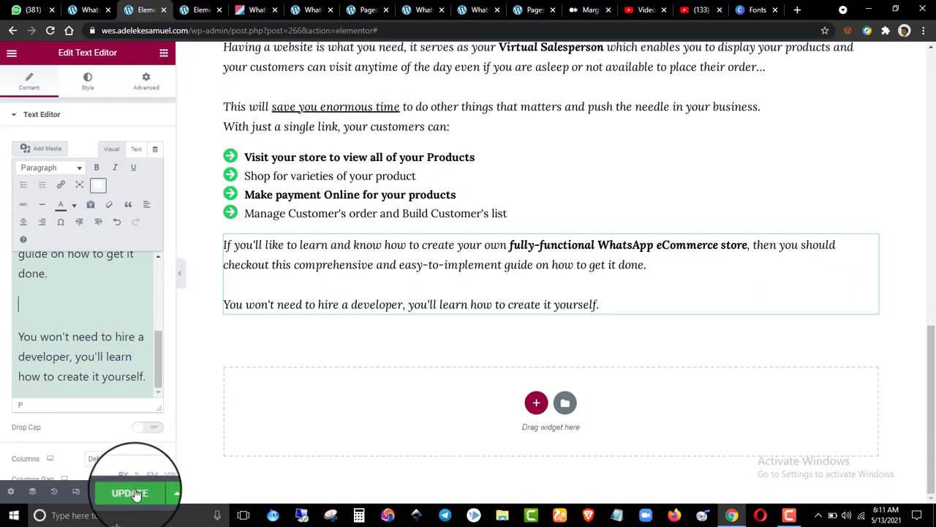
- Check the "INTRODUCING..." heading on the reference page, and copy the "Learn How To Transform" headline block from the top of the new page
{"action": "left_click", "coordinate": [198, 9]}
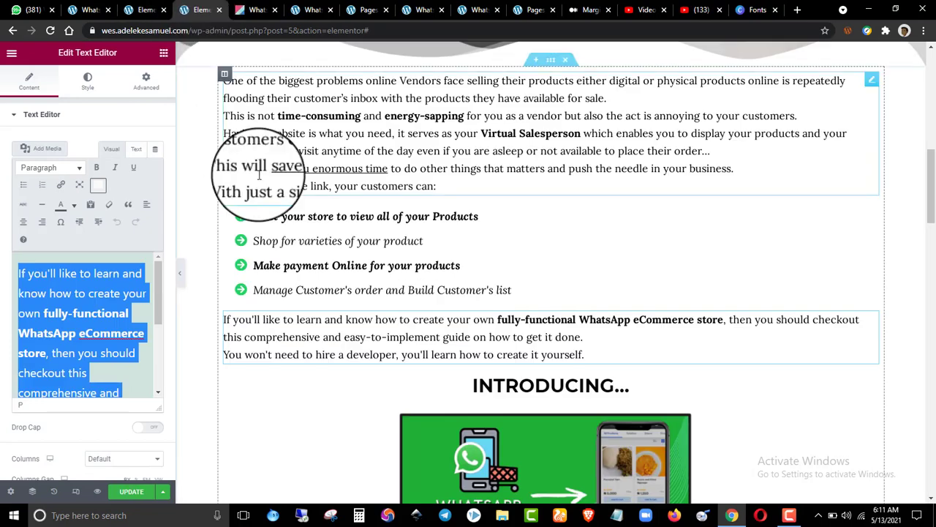
{"action": "scroll", "coordinate": [926, 189], "scroll_direction": "down", "scroll_amount": 3}
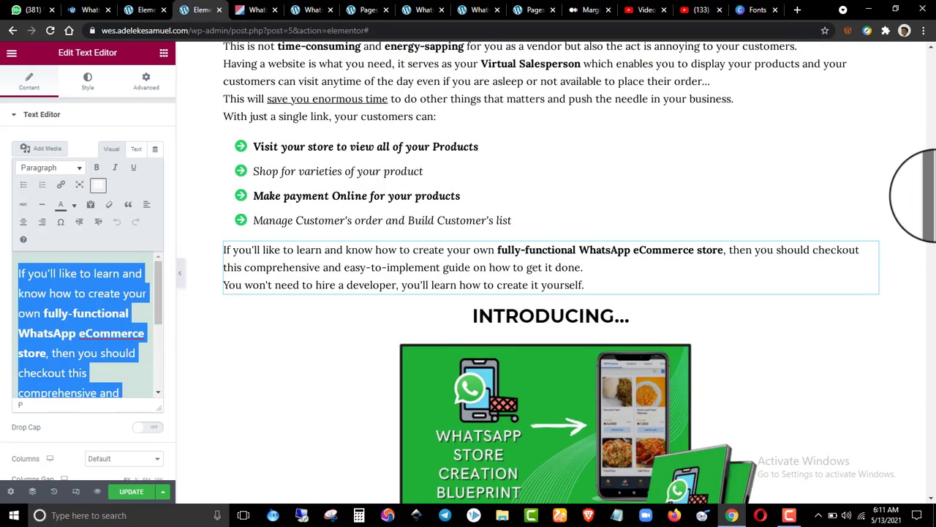
{"action": "left_click", "coordinate": [516, 285]}
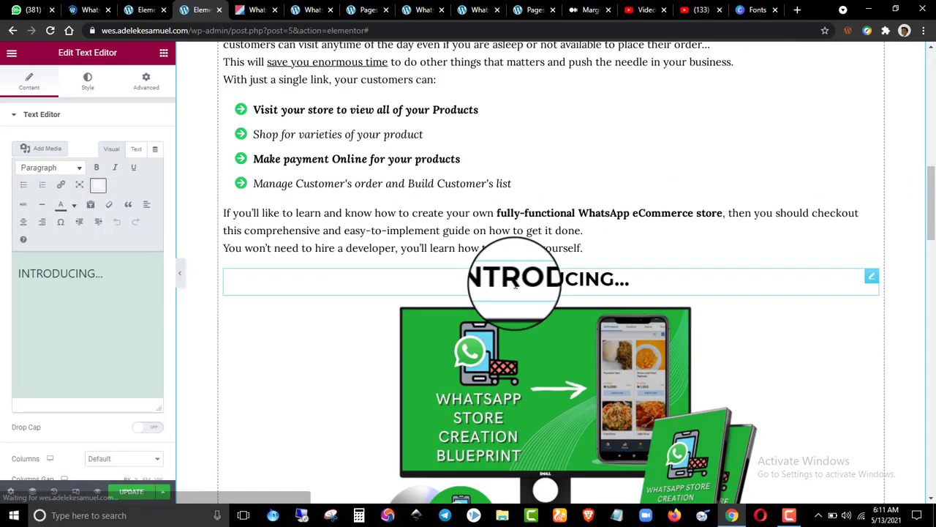
{"action": "left_click", "coordinate": [143, 9]}
{"action": "scroll", "coordinate": [468, 234], "scroll_direction": "up", "scroll_amount": 10}
{"action": "right_click", "coordinate": [474, 116]}
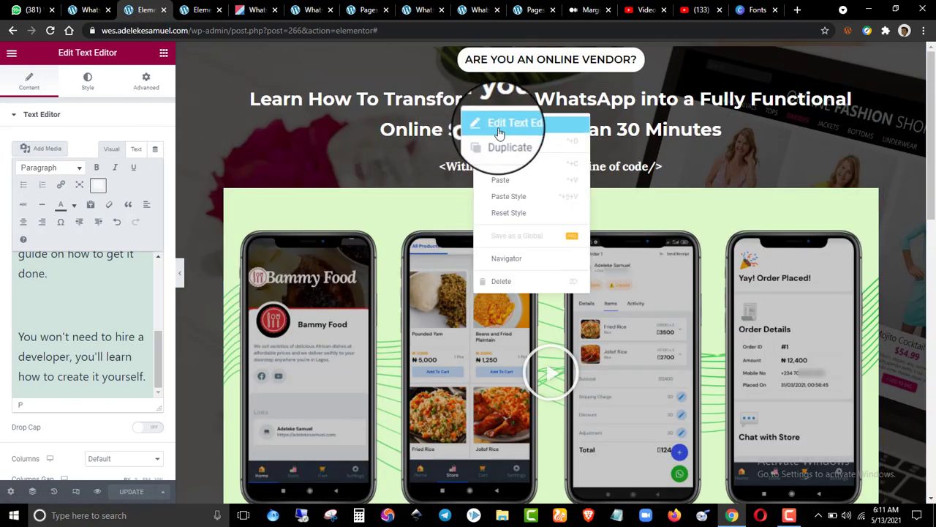
{"action": "left_click", "coordinate": [491, 163]}
{"action": "scroll", "coordinate": [505, 161], "scroll_direction": "down", "scroll_amount": 15}
{"action": "scroll", "coordinate": [504, 161], "scroll_direction": "up", "scroll_amount": 5}
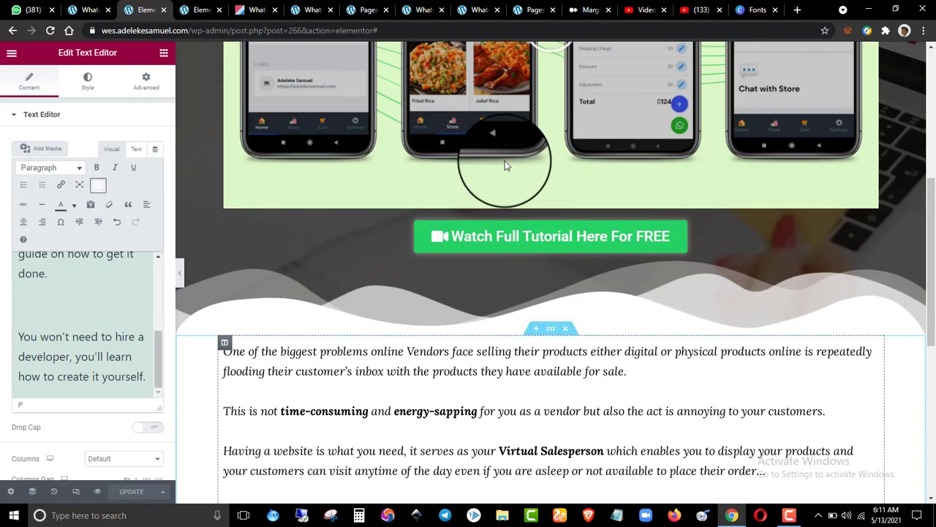
{"action": "scroll", "coordinate": [512, 157], "scroll_direction": "down", "scroll_amount": 5}
{"action": "right_click", "coordinate": [474, 271]}
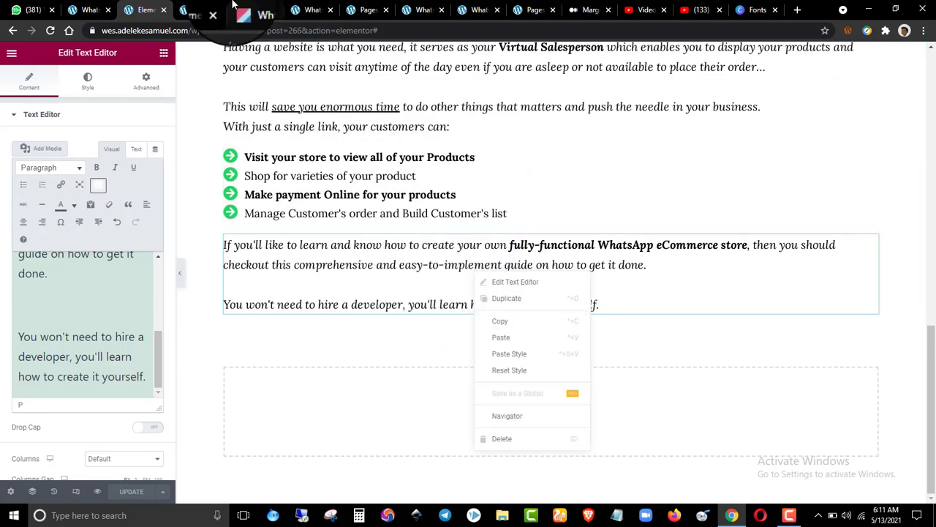
{"action": "left_click", "coordinate": [198, 9]}
{"action": "scroll", "coordinate": [527, 303], "scroll_direction": "down", "scroll_amount": 5}
{"action": "scroll", "coordinate": [527, 303], "scroll_direction": "up", "scroll_amount": 5}
{"action": "left_click", "coordinate": [143, 9]}
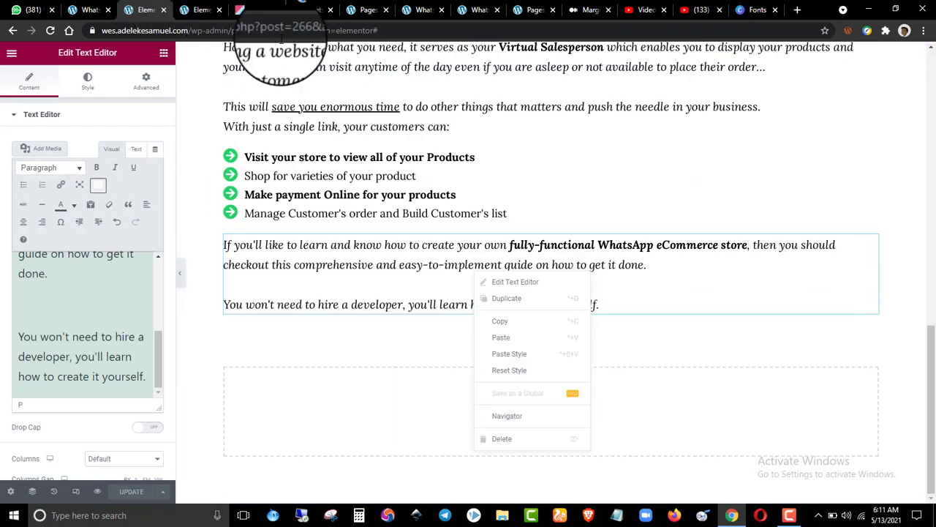
{"action": "left_click", "coordinate": [534, 310]}
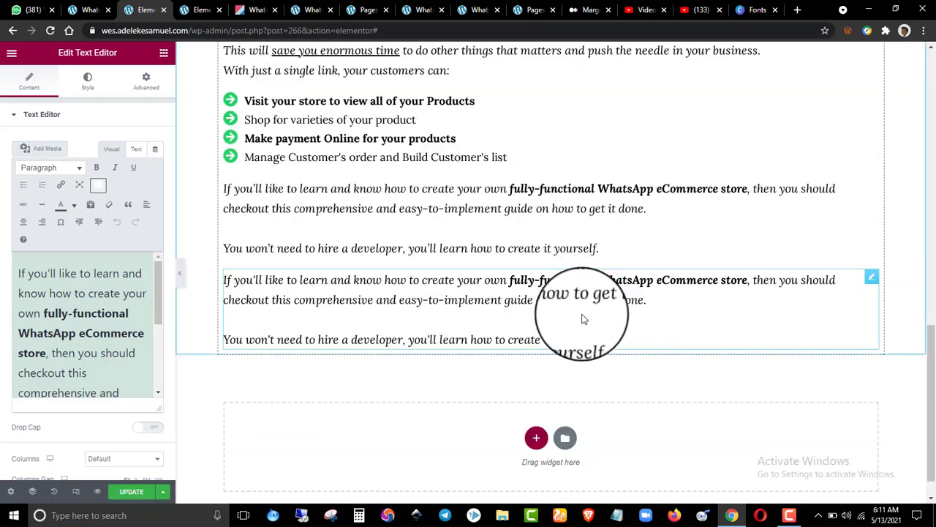
{"action": "right_click", "coordinate": [583, 319]}
{"action": "left_click", "coordinate": [607, 479]}
- Copy the "Learn How To Transform" headline block and paste it beneath the "If you'll like to learn" text block
{"action": "scroll", "coordinate": [571, 363], "scroll_direction": "up", "scroll_amount": 6}
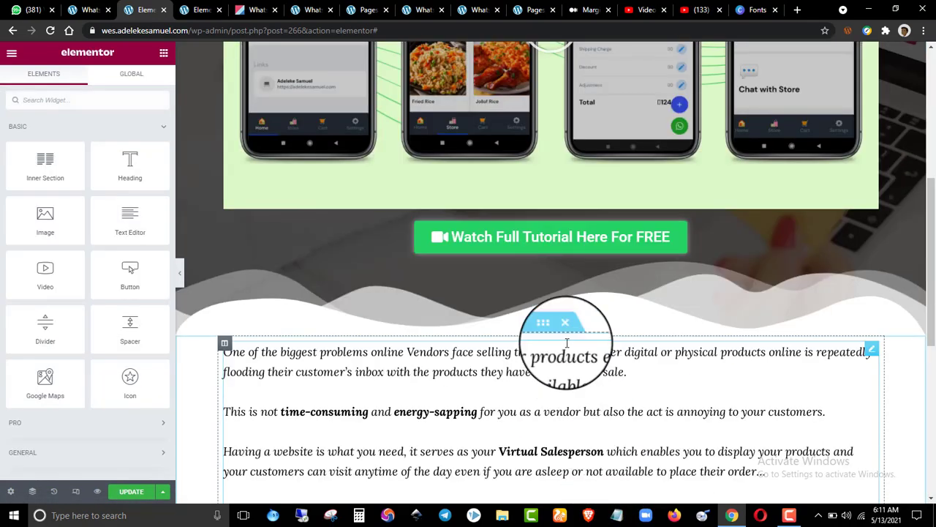
{"action": "scroll", "coordinate": [571, 363], "scroll_direction": "up", "scroll_amount": 5}
{"action": "right_click", "coordinate": [565, 142]}
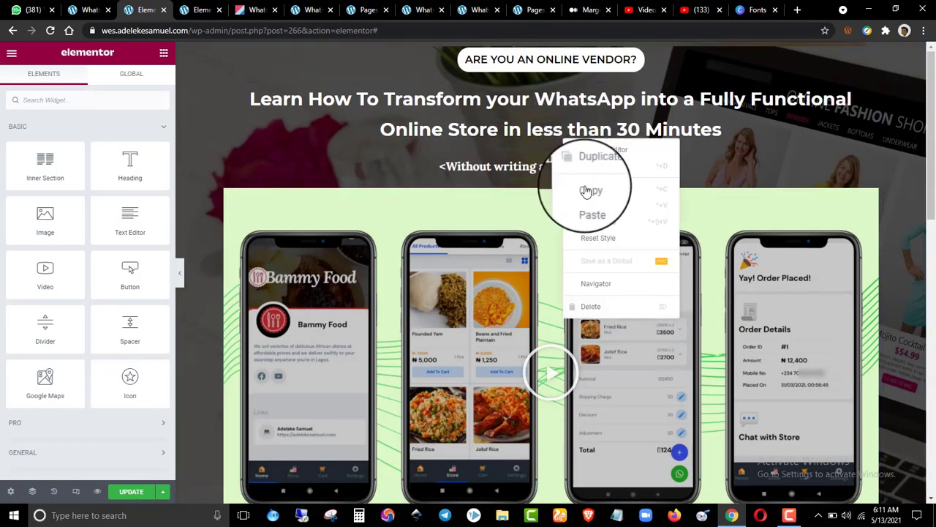
{"action": "left_click", "coordinate": [583, 192]}
{"action": "scroll", "coordinate": [549, 168], "scroll_direction": "down", "scroll_amount": 10}
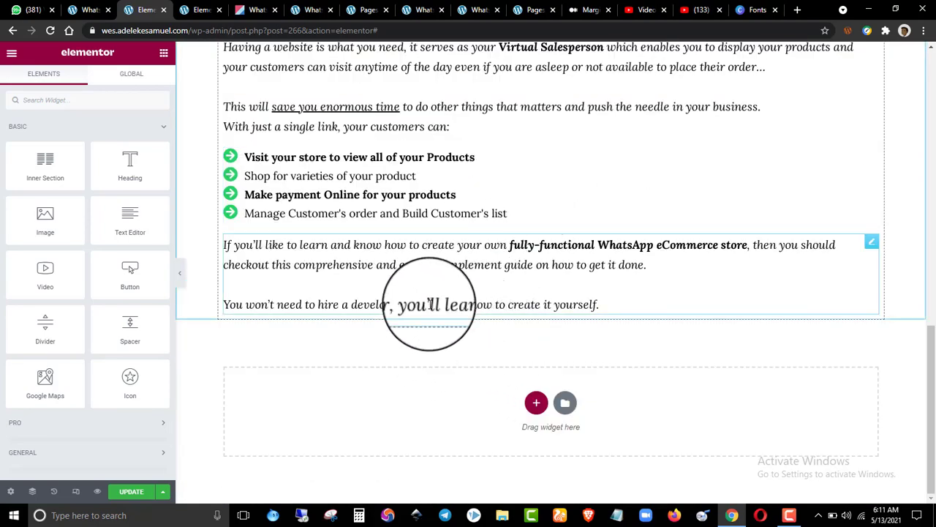
{"action": "right_click", "coordinate": [430, 309]}
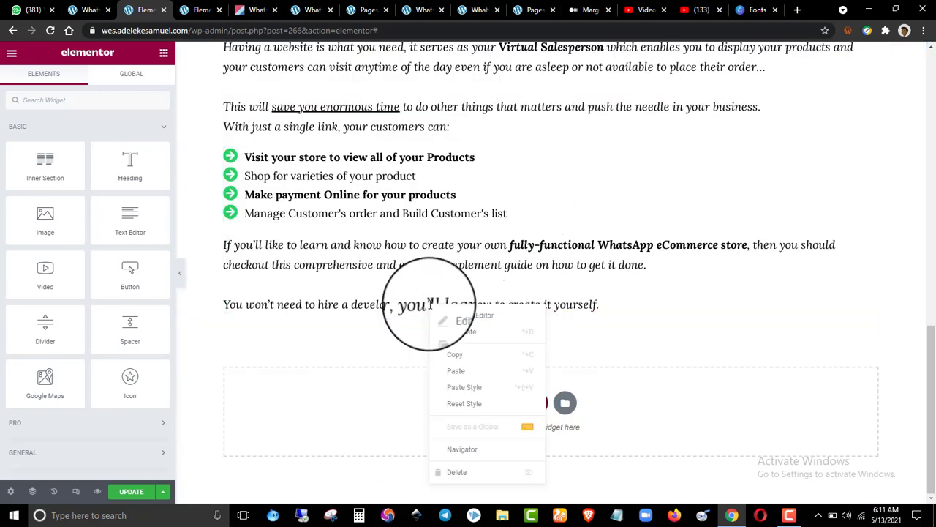
{"action": "left_click", "coordinate": [464, 370]}
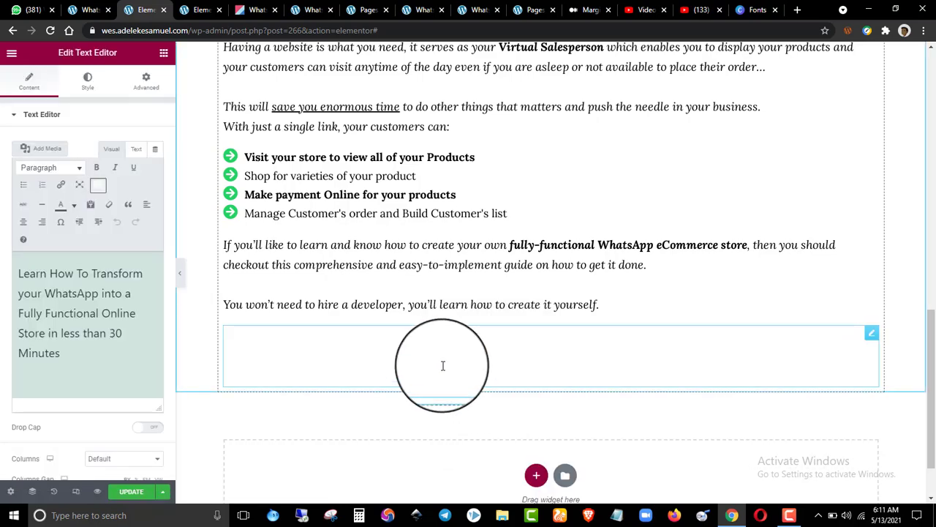
- Copy the "INTRODUCING..." text from the reference page and replace the pasted headline block's text on the new page with it
{"action": "left_click", "coordinate": [196, 10]}
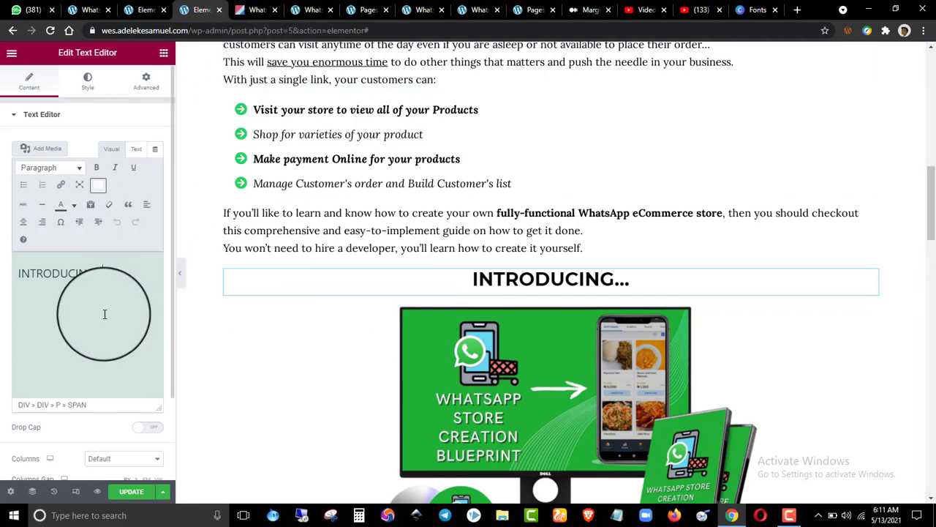
{"action": "left_click", "coordinate": [143, 10]}
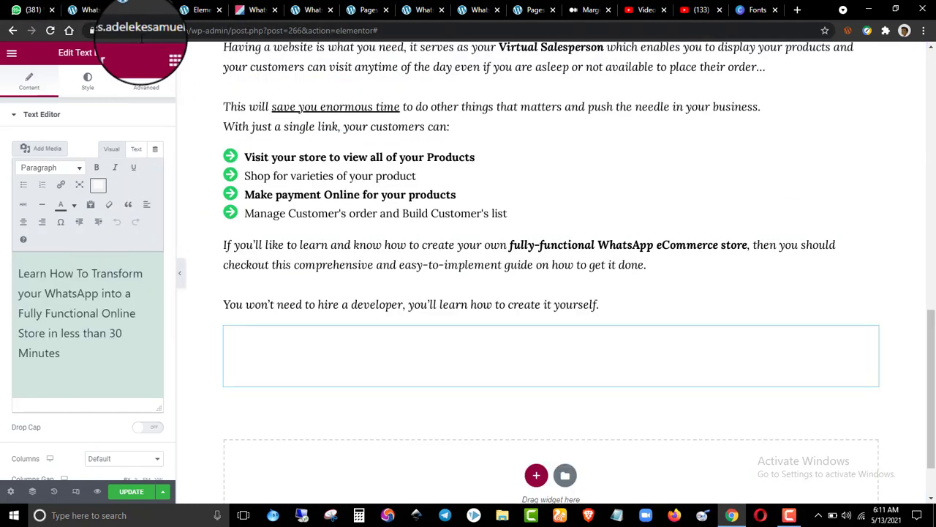
{"action": "left_click", "coordinate": [92, 318]}
{"action": "key", "text": "ctrl+a"}
{"action": "key", "text": "ctrl+v"}
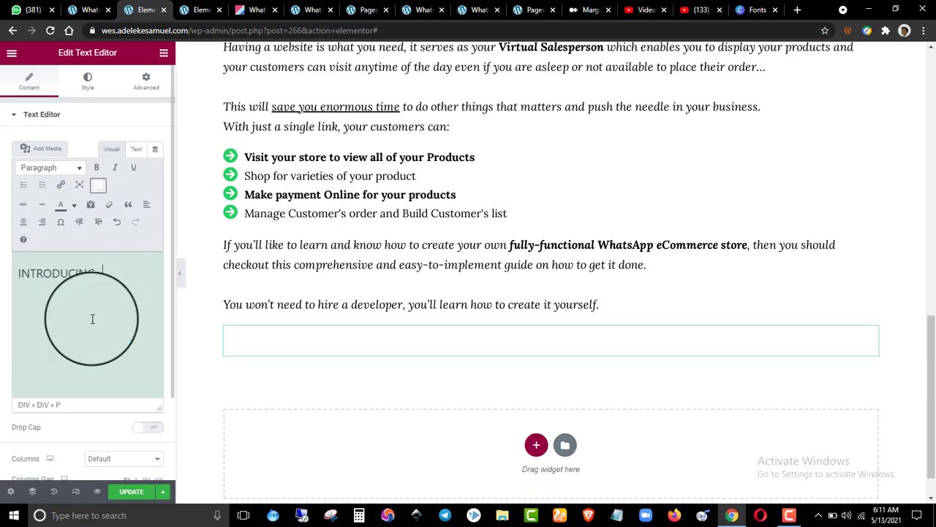
- Set the text color of the "INTRODUCING..." heading to black
{"action": "left_click", "coordinate": [87, 81]}
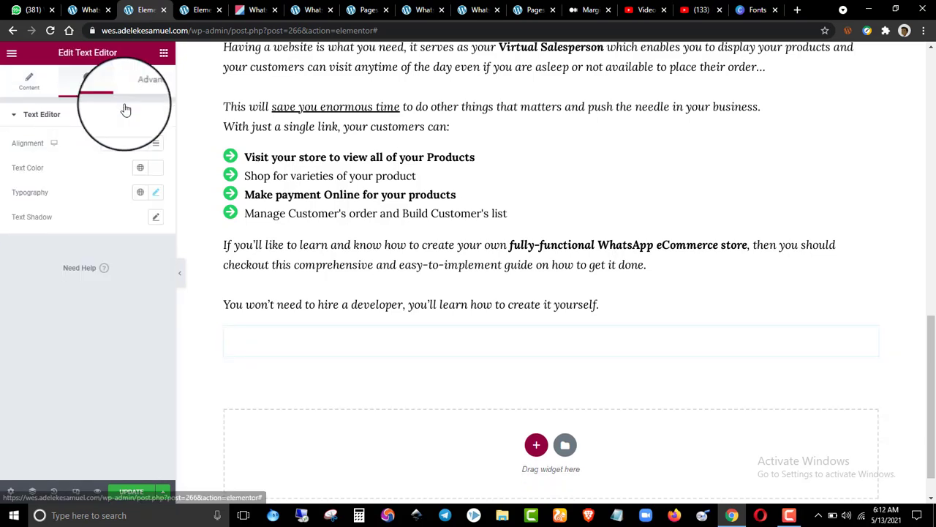
{"action": "left_click", "coordinate": [155, 168]}
{"action": "left_click_drag", "start_coordinate": [128, 264], "coordinate": [2, 329]}
{"action": "left_click", "coordinate": [2, 306]}
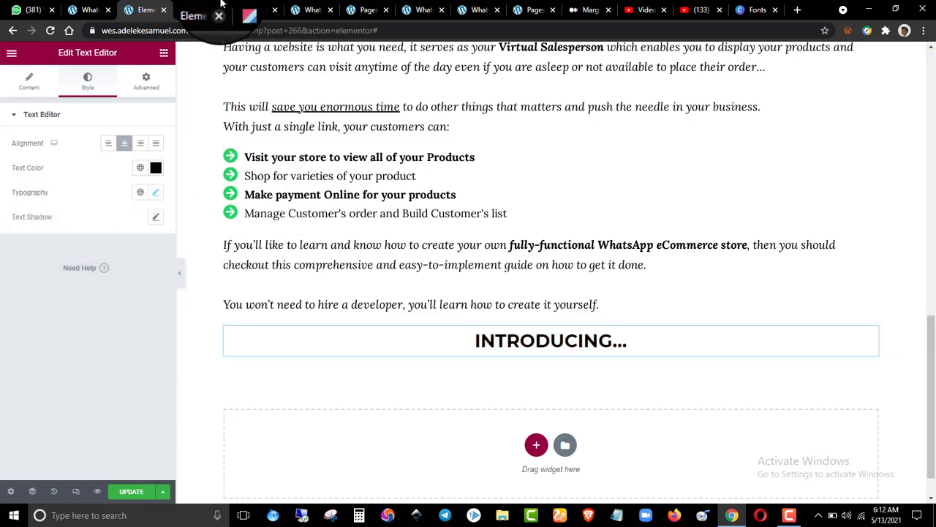
- Check what follows the heading on the reference page and add an Image widget beneath "INTRODUCING..." on the new page
{"action": "left_click", "coordinate": [198, 10]}
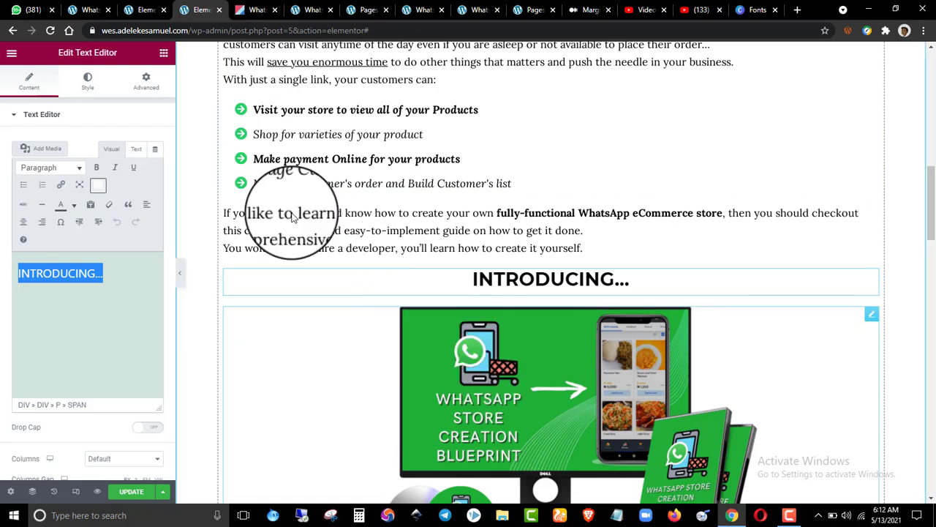
{"action": "left_click", "coordinate": [145, 10]}
{"action": "left_click", "coordinate": [166, 60]}
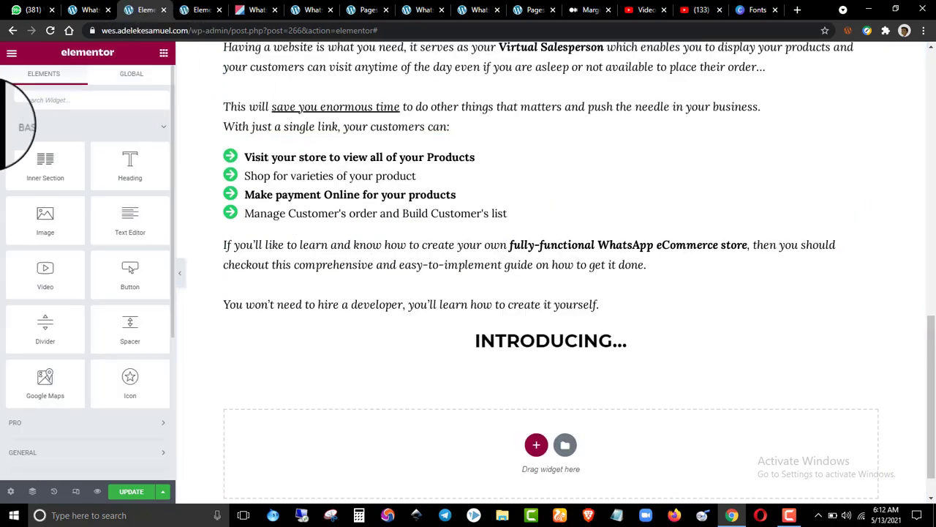
{"action": "type", "text": "image"}
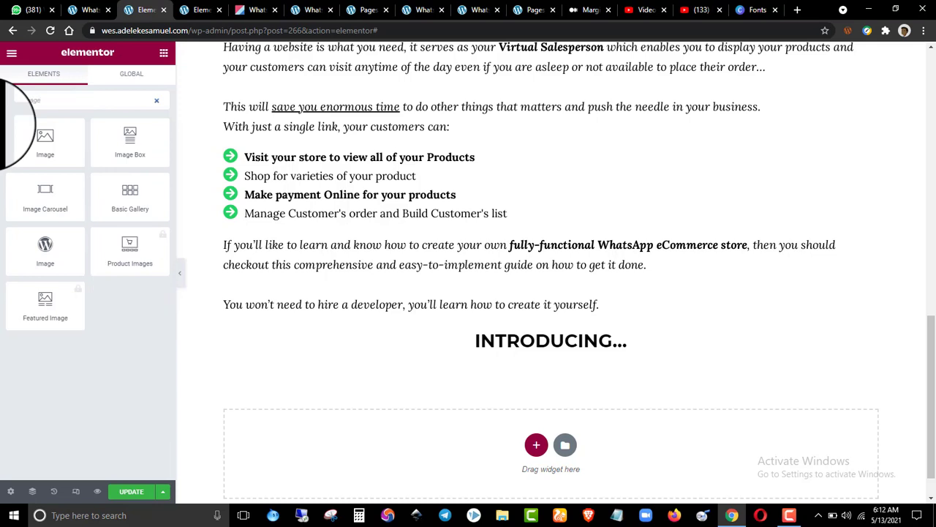
{"action": "left_click_drag", "start_coordinate": [49, 125], "coordinate": [514, 344]}
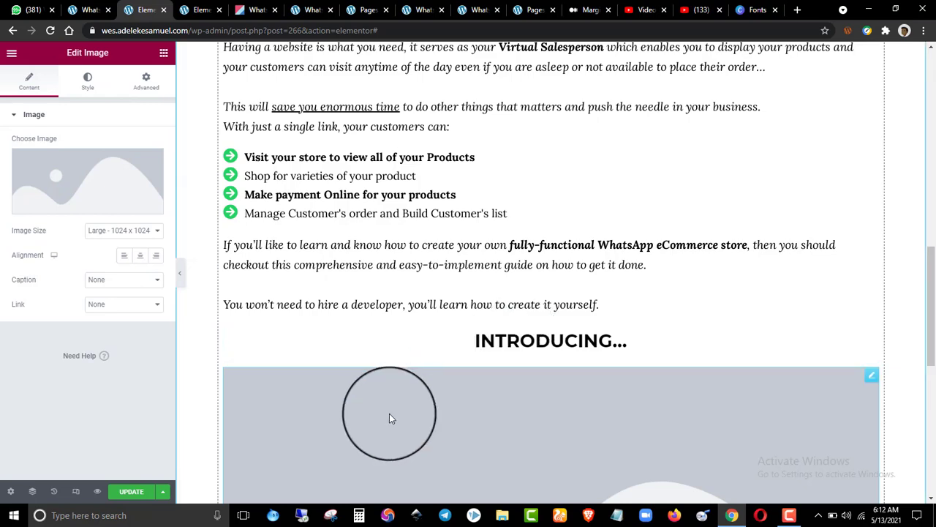
{"action": "scroll", "coordinate": [411, 399], "scroll_direction": "down", "scroll_amount": 5}
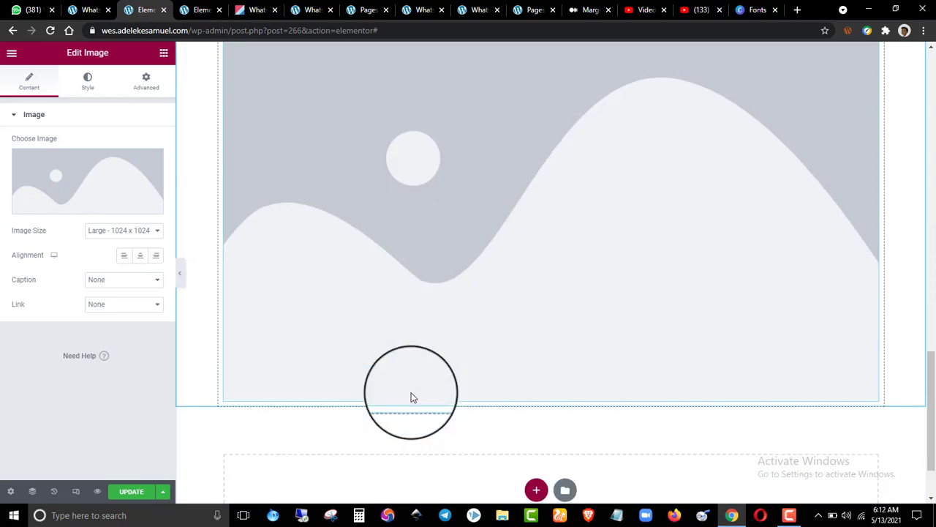
- Insert mockup.png from the media library as the picture of the new image widget
{"action": "left_click", "coordinate": [79, 172]}
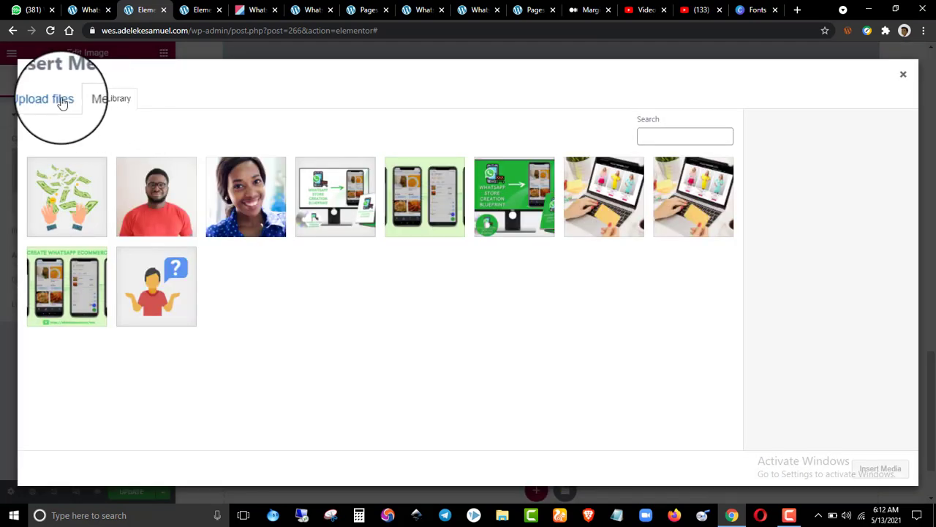
{"action": "left_click", "coordinate": [63, 99]}
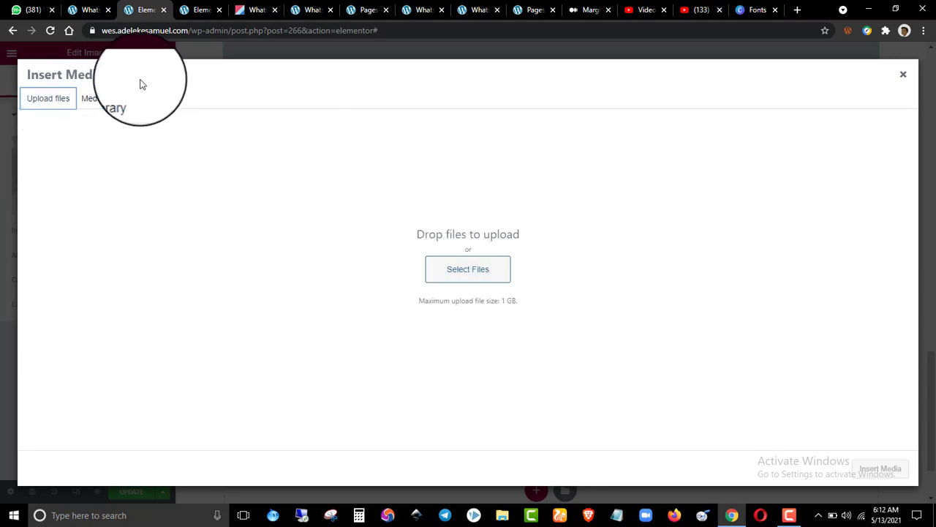
{"action": "left_click", "coordinate": [114, 102]}
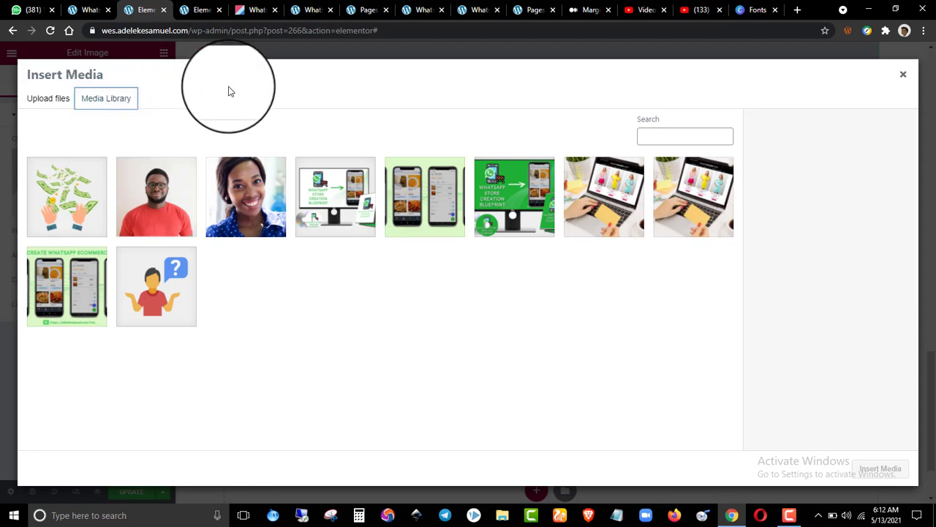
{"action": "left_click", "coordinate": [514, 195]}
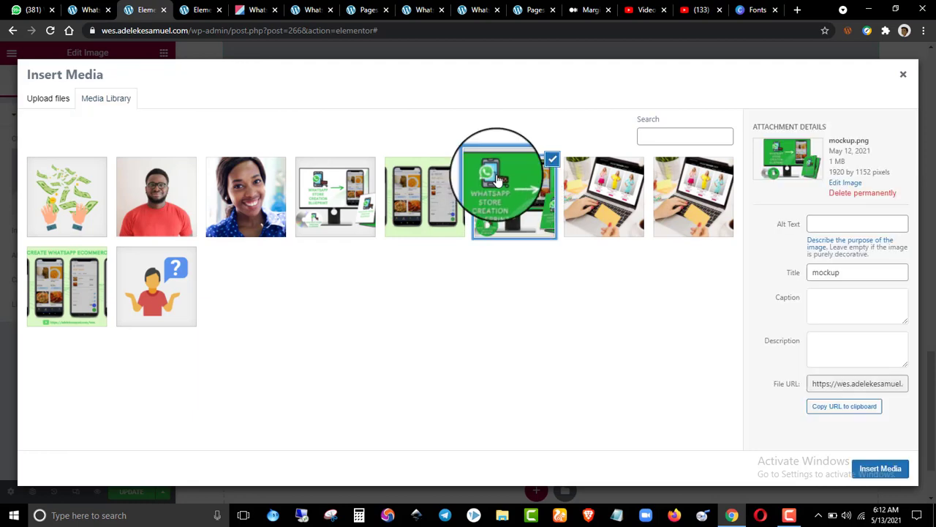
{"action": "left_click", "coordinate": [881, 468]}
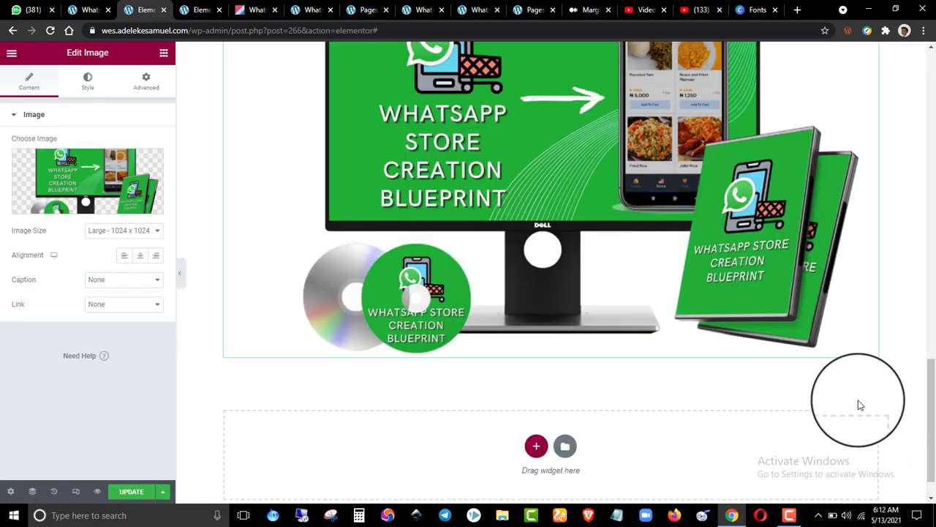
- Try the Medium size on the mockup image and set its image size to Medium Large - 768
{"action": "left_click", "coordinate": [90, 233]}
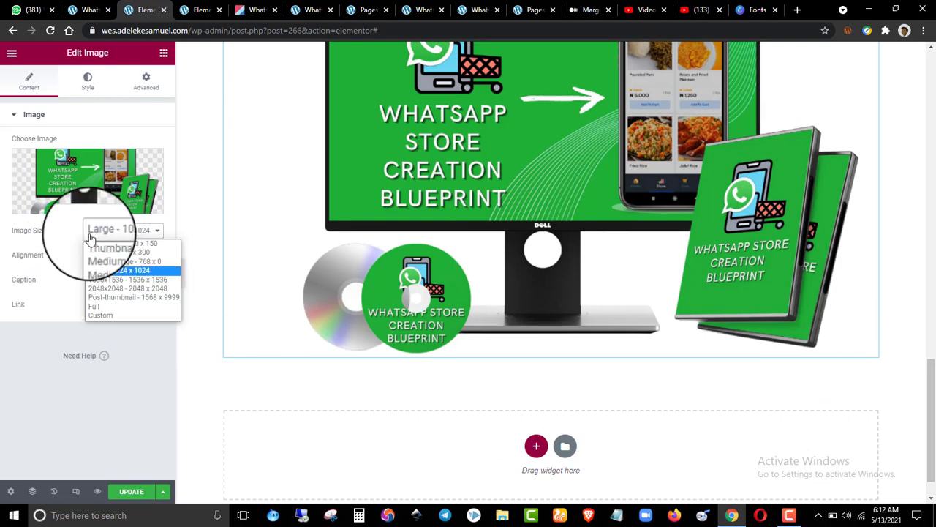
{"action": "left_click", "coordinate": [105, 267]}
{"action": "left_click", "coordinate": [117, 232]}
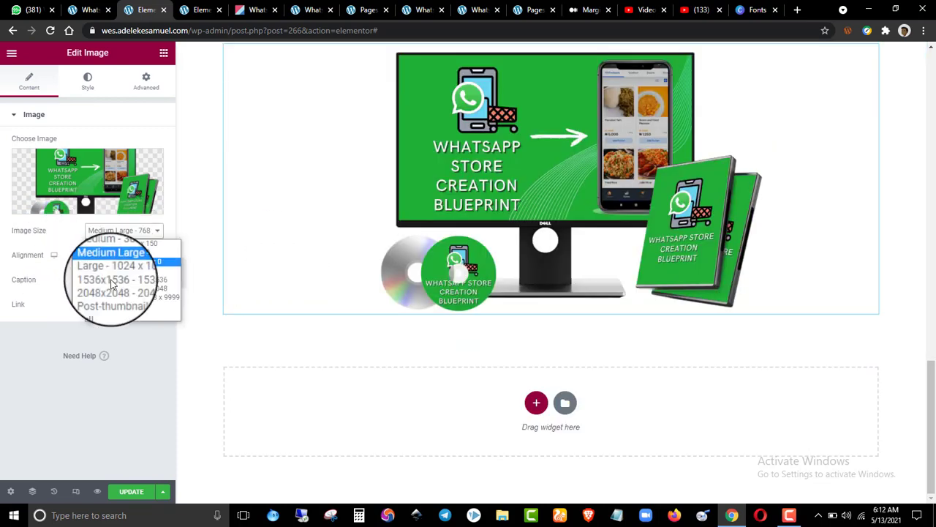
{"action": "left_click", "coordinate": [102, 250]}
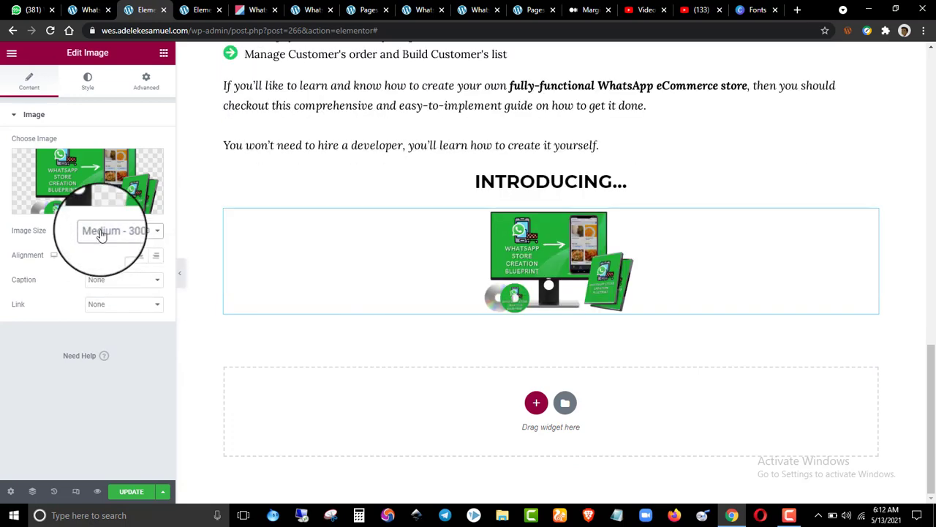
{"action": "left_click", "coordinate": [105, 230]}
{"action": "left_click", "coordinate": [102, 263]}
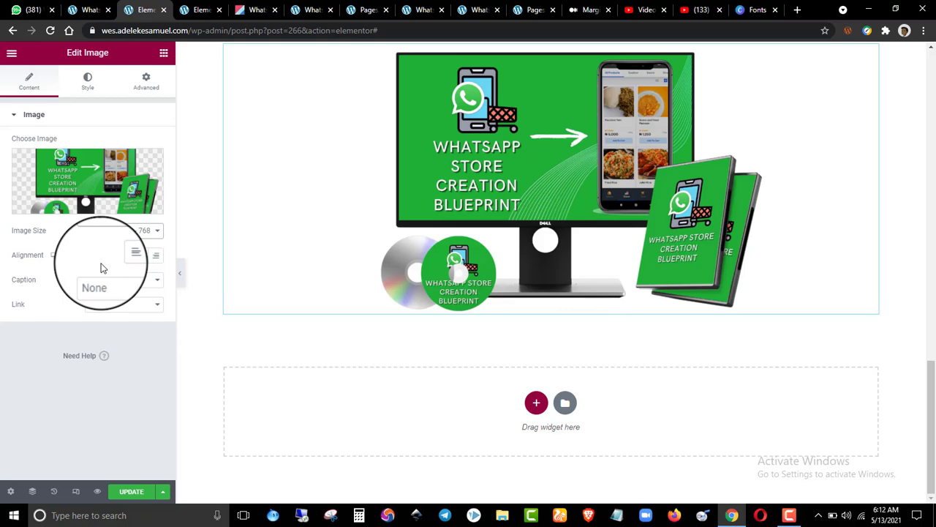
- Compare the new page's mockup image and preceding text with the same section of the reference page
{"action": "left_click", "coordinate": [199, 9]}
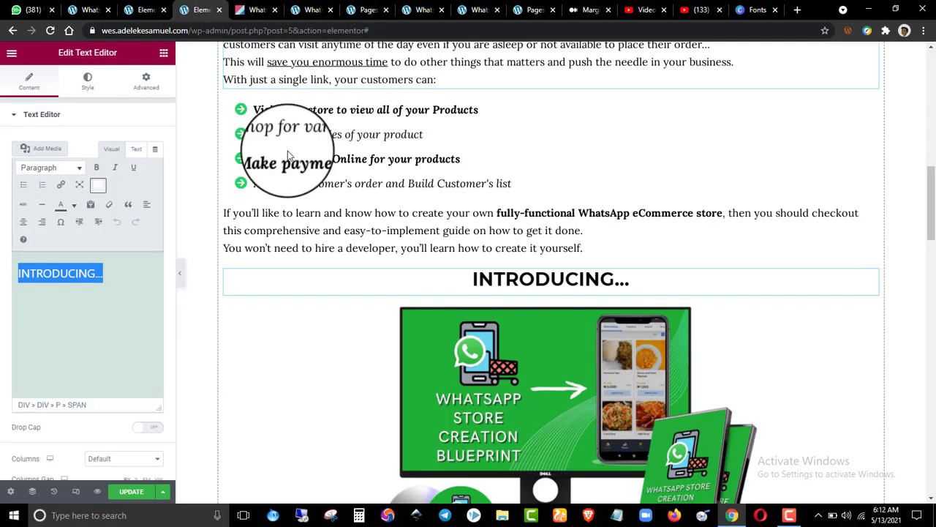
{"action": "left_click", "coordinate": [159, 8]}
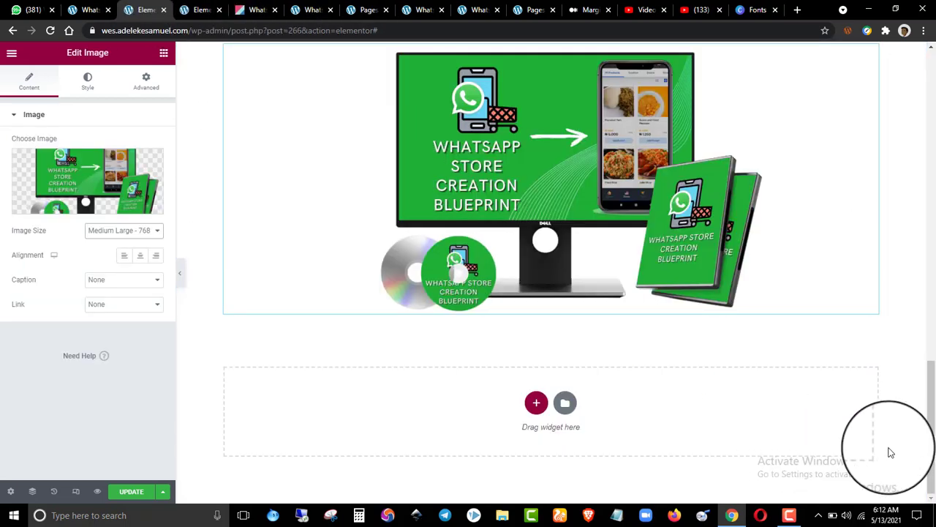
{"action": "scroll", "coordinate": [929, 439], "scroll_direction": "up", "scroll_amount": 1}
{"action": "scroll", "coordinate": [935, 435], "scroll_direction": "up", "scroll_amount": 3}
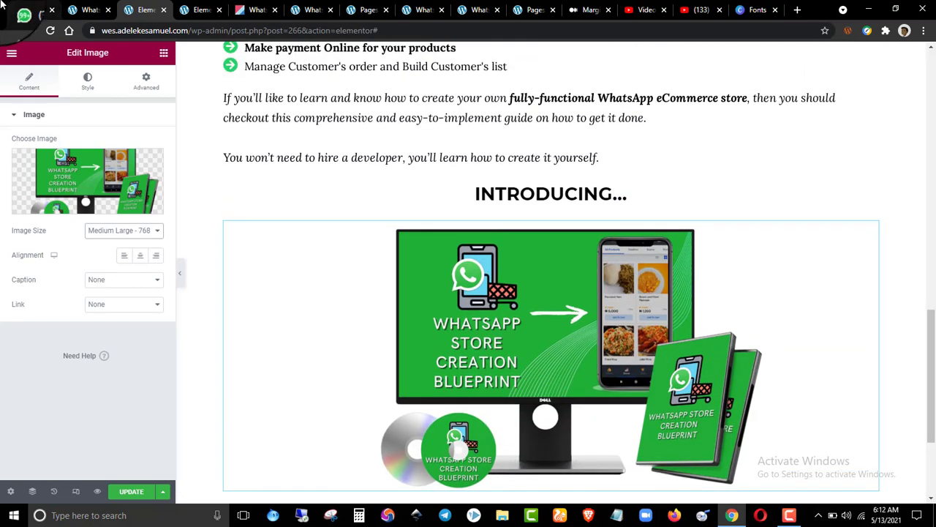
{"action": "left_click", "coordinate": [199, 10]}
{"action": "scroll", "coordinate": [282, 184], "scroll_direction": "up", "scroll_amount": 5}
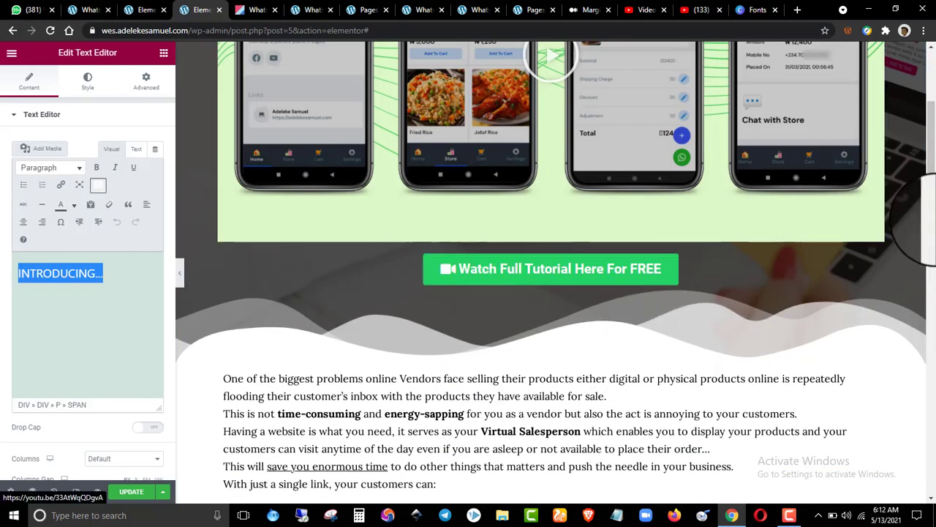
{"action": "scroll", "coordinate": [550, 57], "scroll_direction": "down", "scroll_amount": 3}
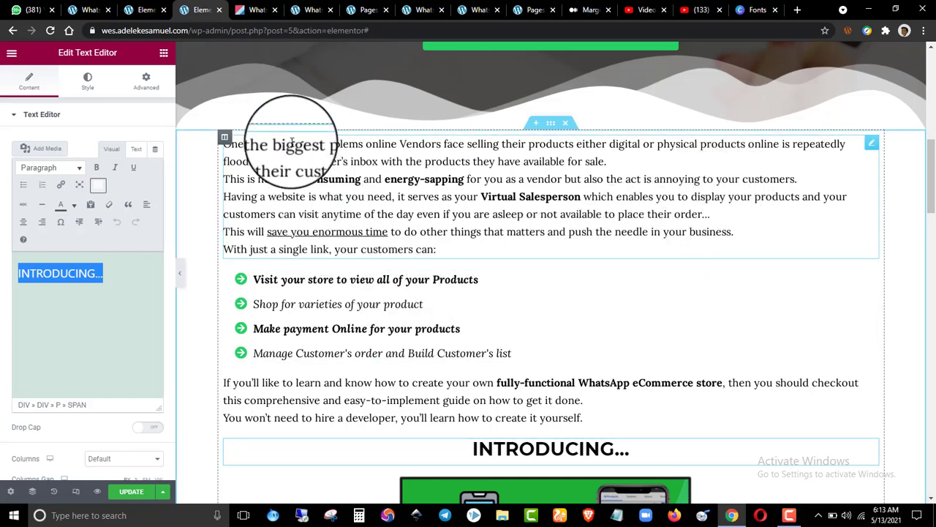
{"action": "scroll", "coordinate": [312, 205], "scroll_direction": "down", "scroll_amount": 5}
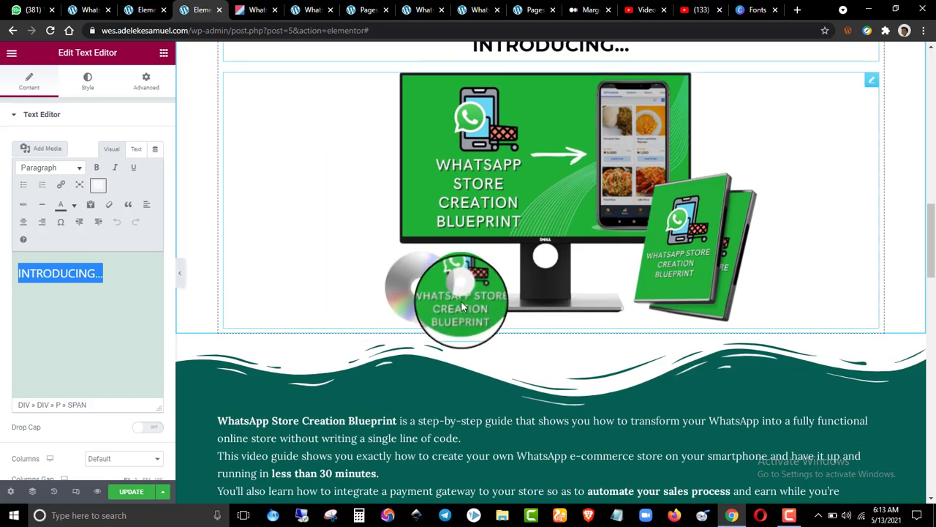
{"action": "left_click", "coordinate": [139, 11]}
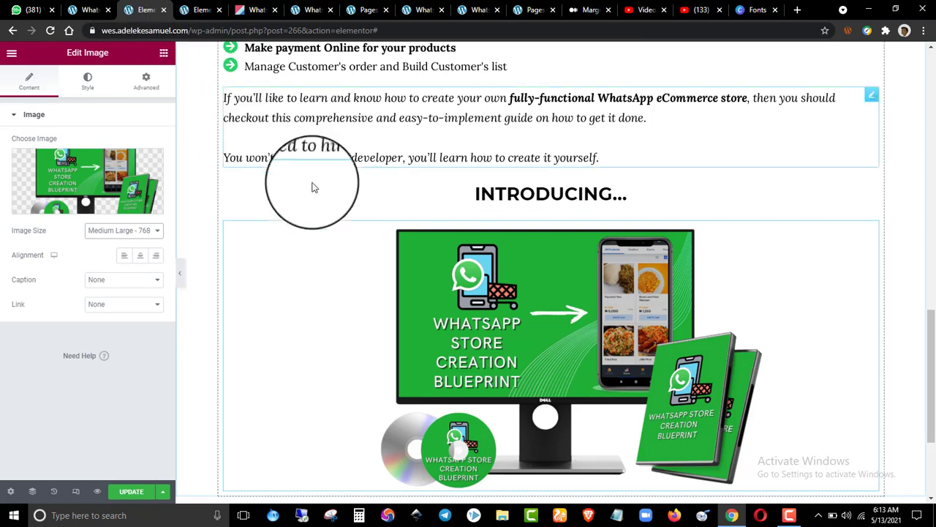
- Center-align the mockup image beneath the "INTRODUCING..." heading
{"action": "scroll", "coordinate": [324, 195], "scroll_direction": "down", "scroll_amount": 3}
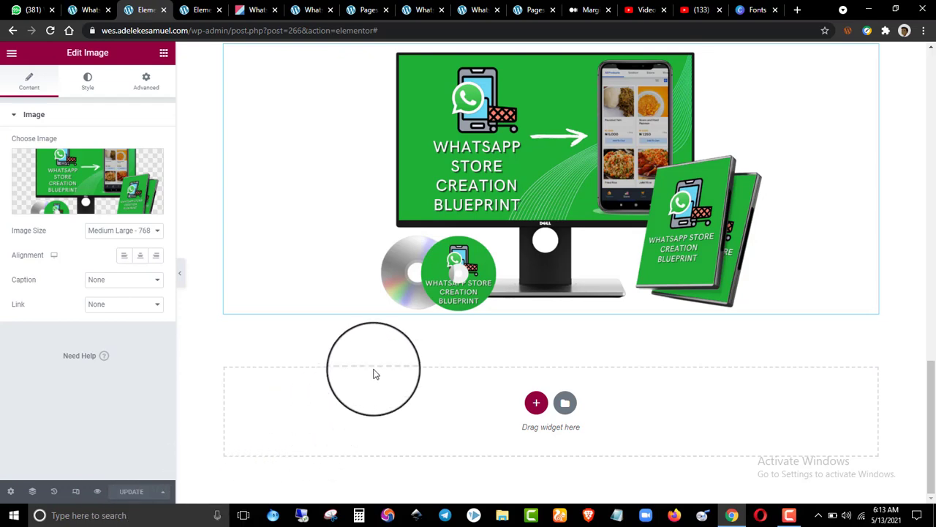
{"action": "scroll", "coordinate": [468, 278], "scroll_direction": "up", "scroll_amount": 5}
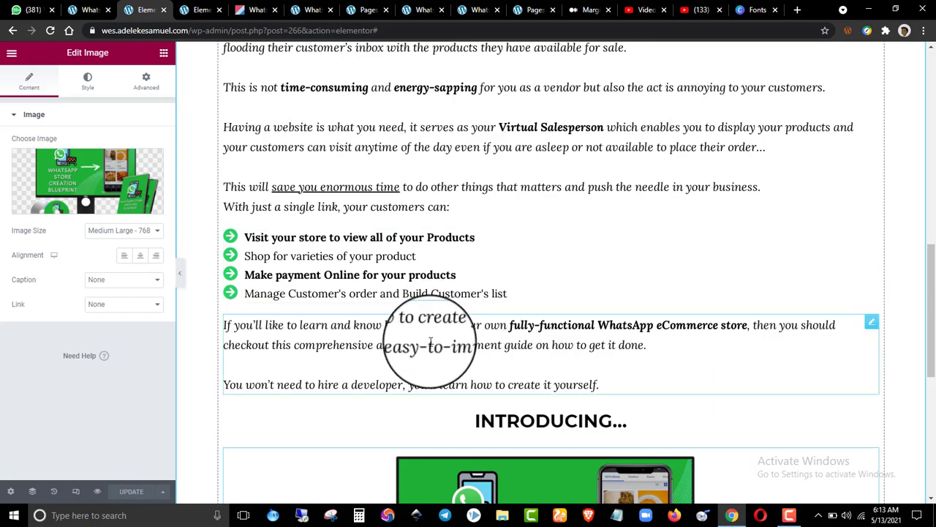
{"action": "scroll", "coordinate": [410, 327], "scroll_direction": "down", "scroll_amount": 5}
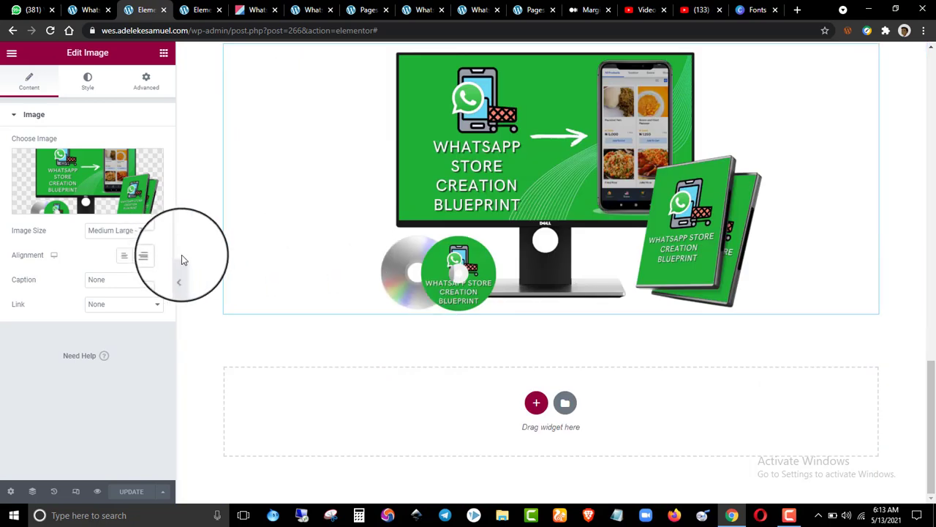
{"action": "left_click", "coordinate": [123, 258]}
{"action": "left_click", "coordinate": [133, 262]}
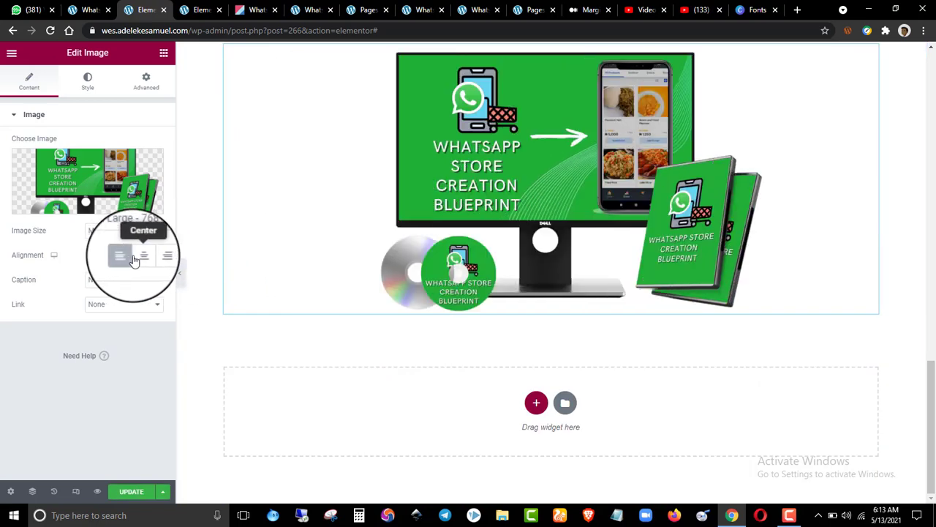
{"action": "left_click", "coordinate": [108, 288]}
{"action": "left_click", "coordinate": [81, 259]}
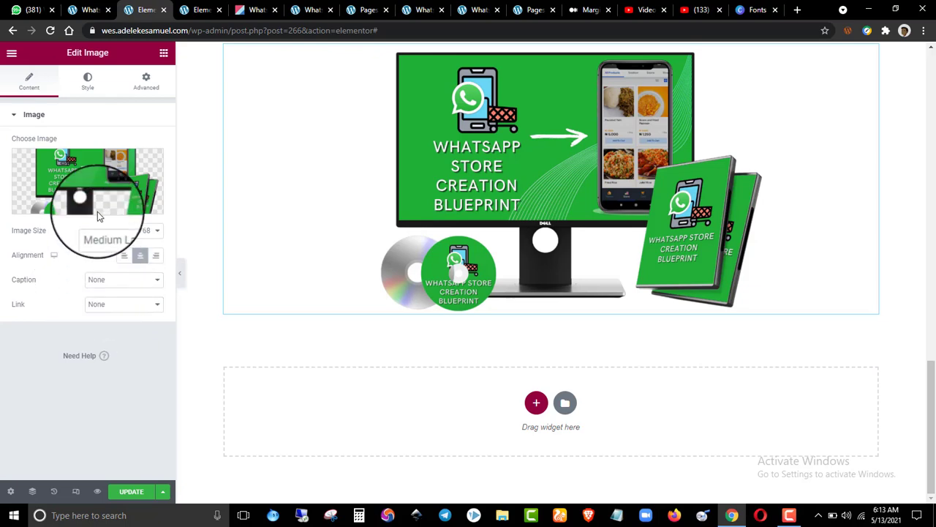
{"action": "left_click", "coordinate": [92, 87]}
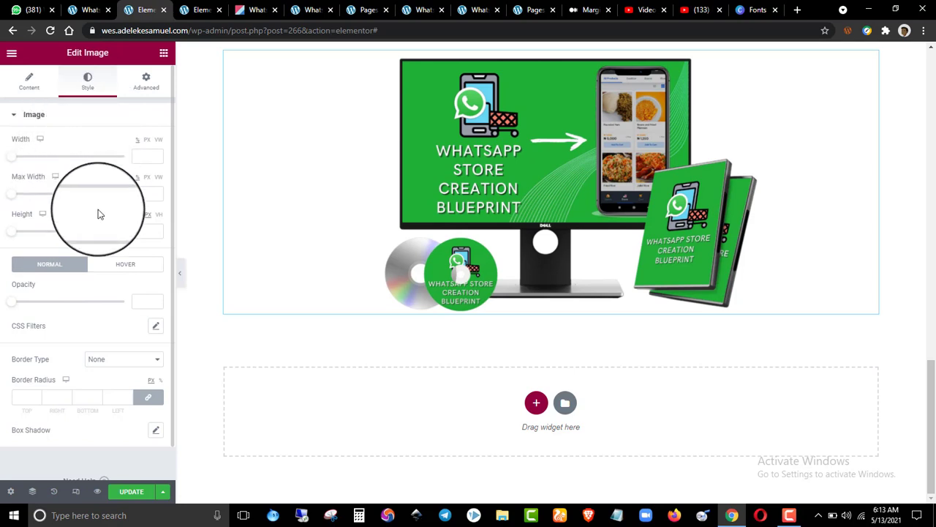
{"action": "scroll", "coordinate": [68, 255], "scroll_direction": "down", "scroll_amount": 1}
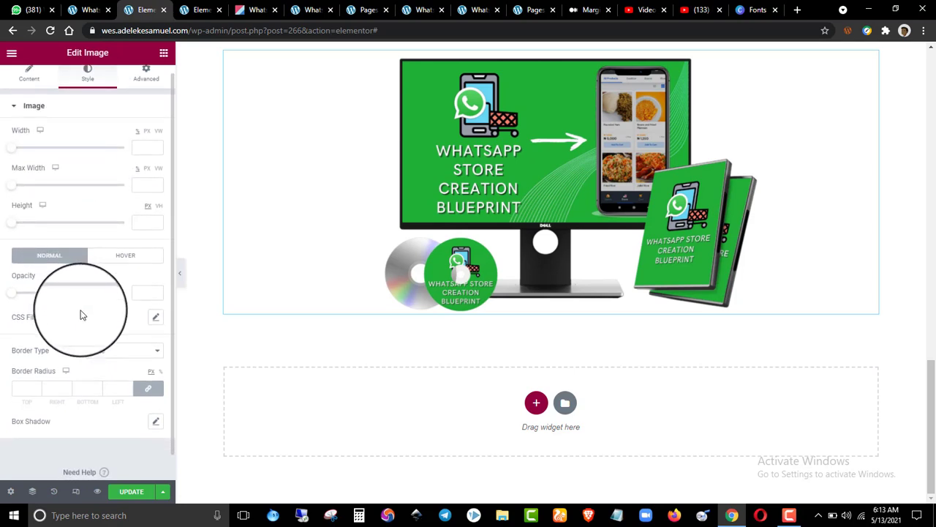
{"action": "scroll", "coordinate": [73, 215], "scroll_direction": "up", "scroll_amount": 1}
{"action": "left_click", "coordinate": [88, 113]}
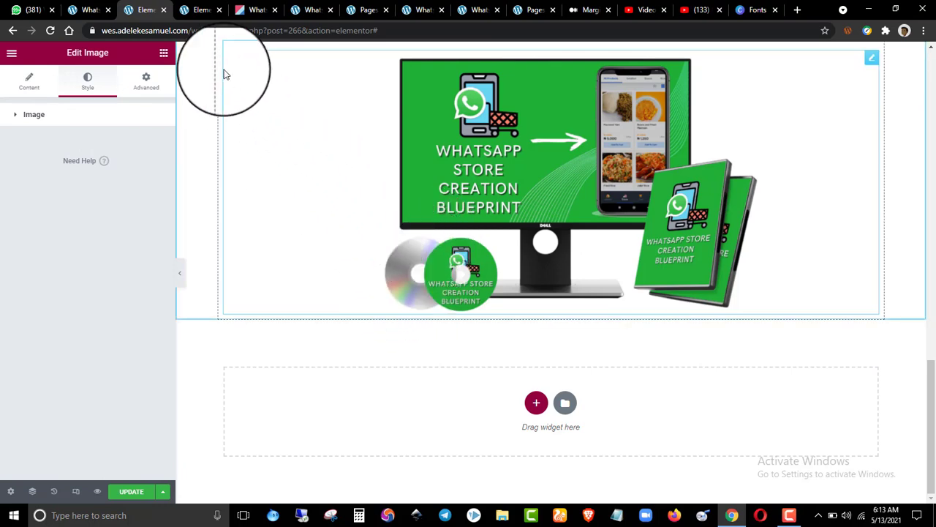
- Check what follows the mockup image on the reference page and add a single-column section beneath the image on the new page
{"action": "left_click", "coordinate": [199, 10]}
{"action": "scroll", "coordinate": [289, 176], "scroll_direction": "down", "scroll_amount": 5}
{"action": "scroll", "coordinate": [293, 183], "scroll_direction": "up", "scroll_amount": 5}
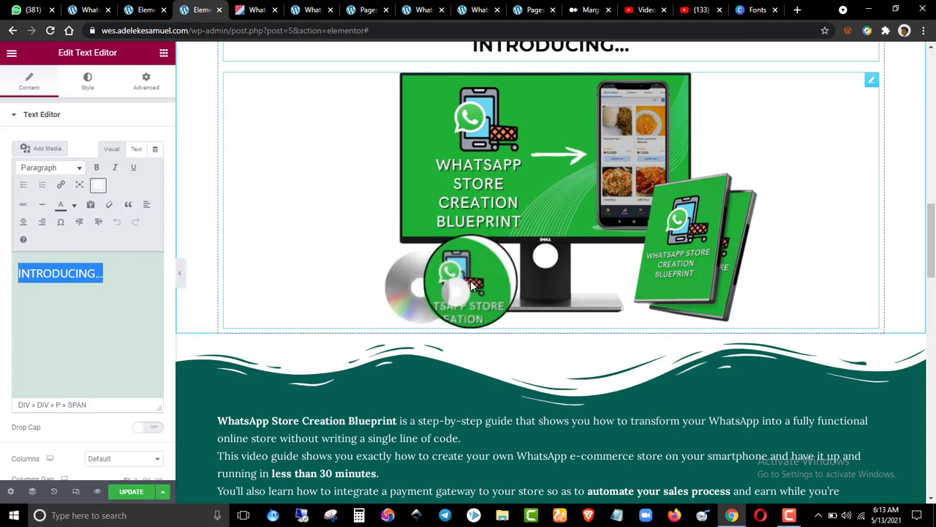
{"action": "scroll", "coordinate": [868, 230], "scroll_direction": "down", "scroll_amount": 1}
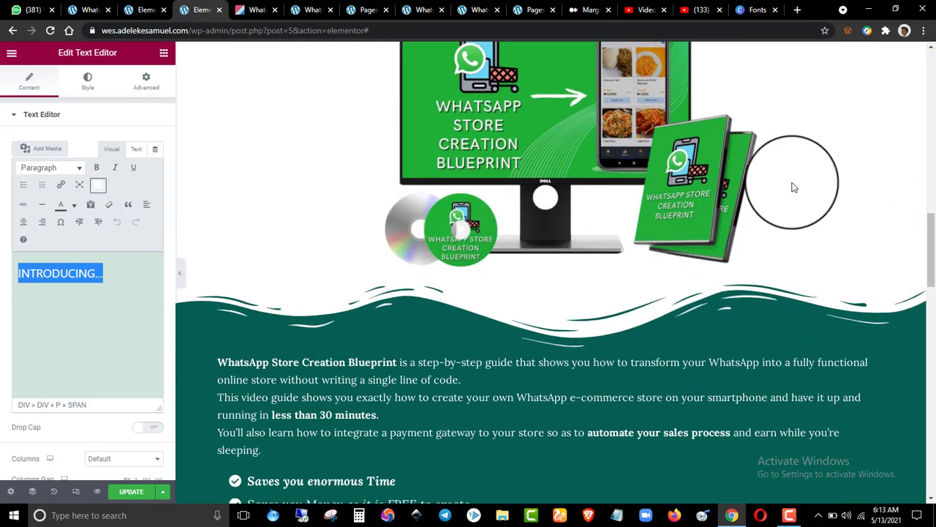
{"action": "scroll", "coordinate": [525, 196], "scroll_direction": "down", "scroll_amount": 5}
{"action": "scroll", "coordinate": [524, 196], "scroll_direction": "up", "scroll_amount": 5}
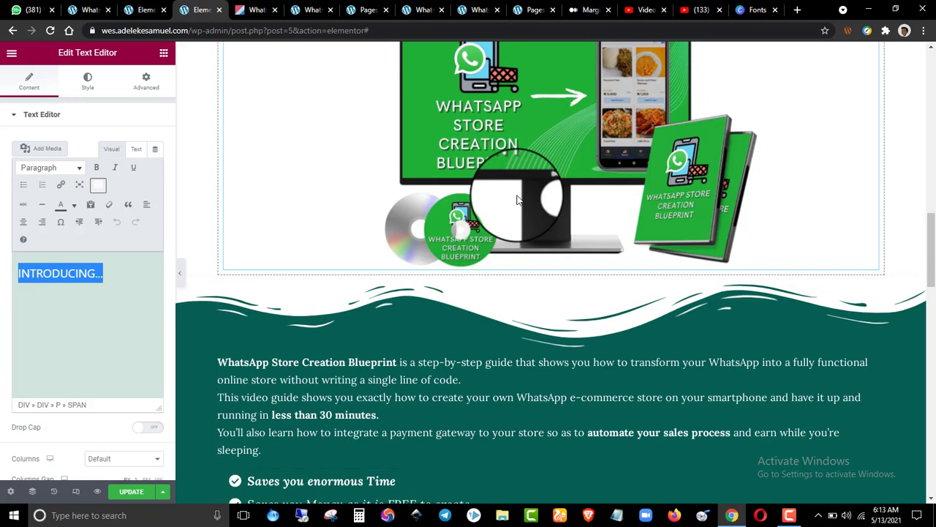
{"action": "left_click", "coordinate": [143, 9]}
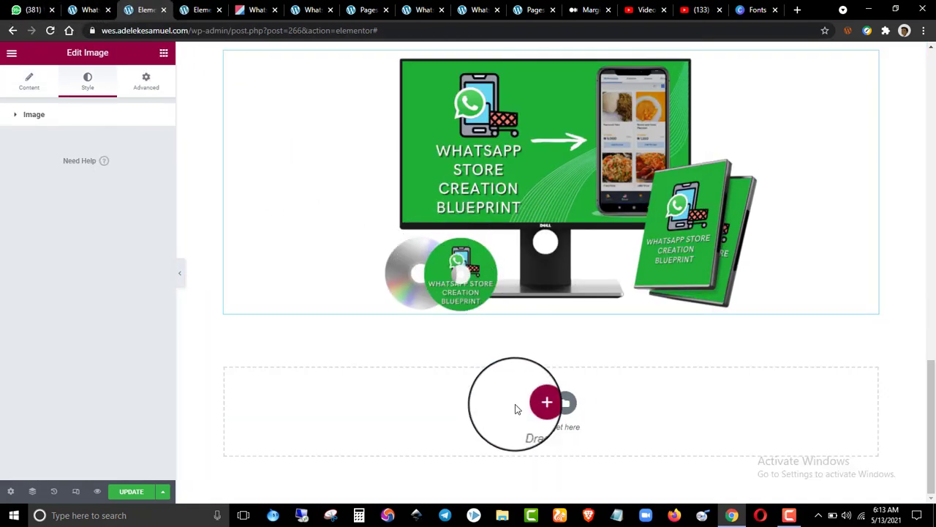
{"action": "left_click", "coordinate": [536, 403]}
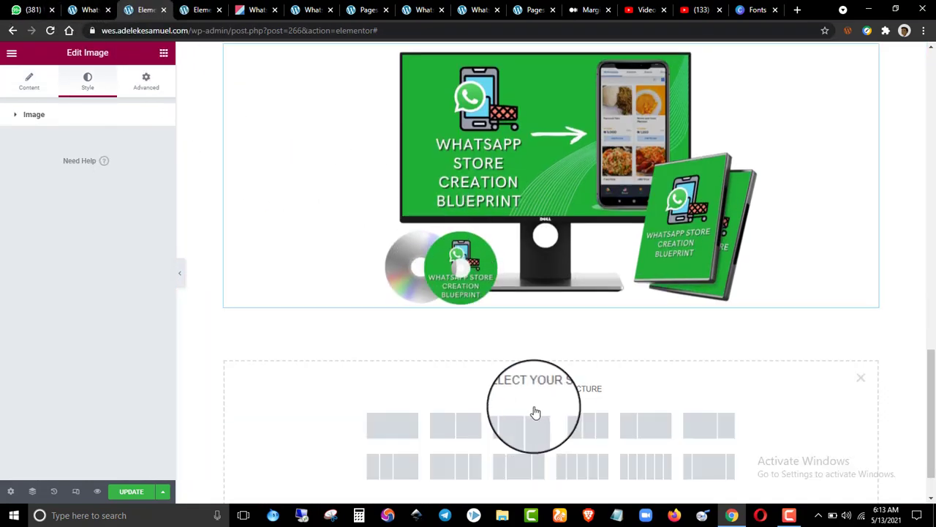
{"action": "left_click", "coordinate": [400, 426]}
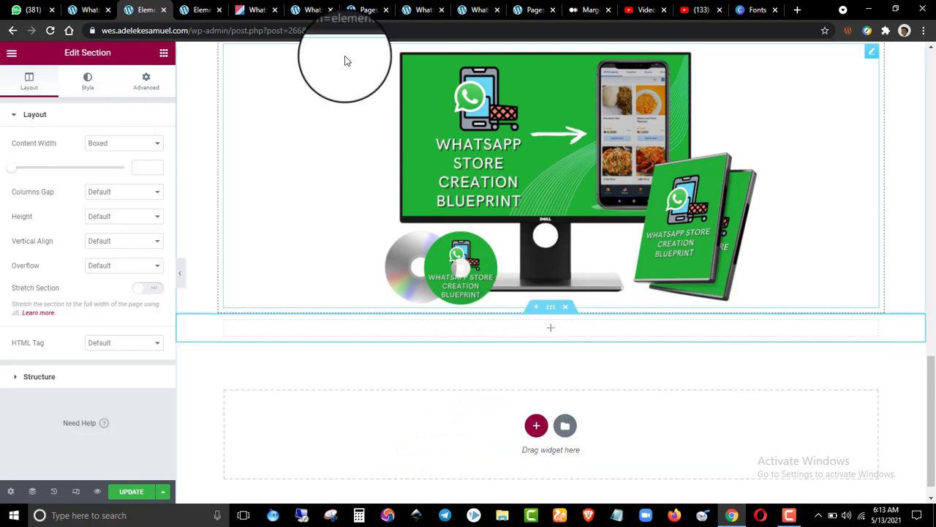
- Review the reference page's green section and paste a copy of the "One of the biggest problems" text block into the new section
{"action": "left_click", "coordinate": [205, 10]}
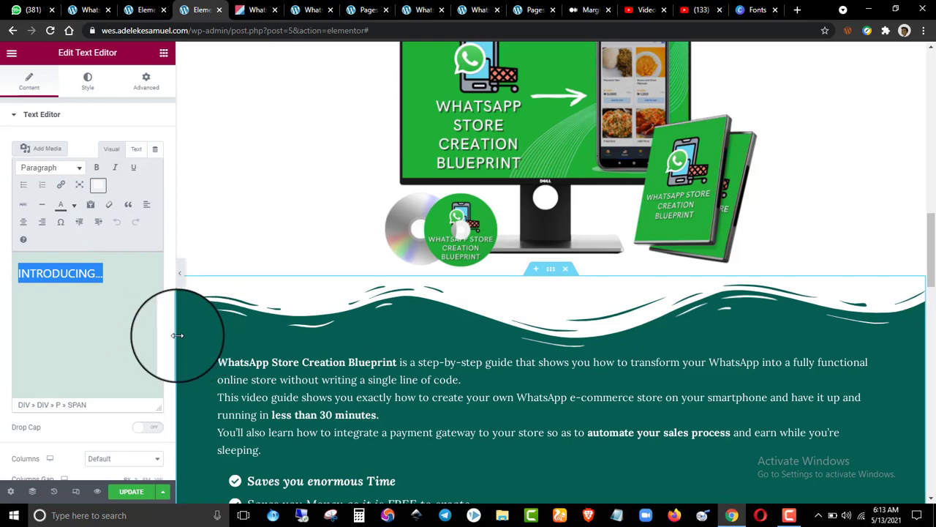
{"action": "scroll", "coordinate": [920, 270], "scroll_direction": "down", "scroll_amount": 3}
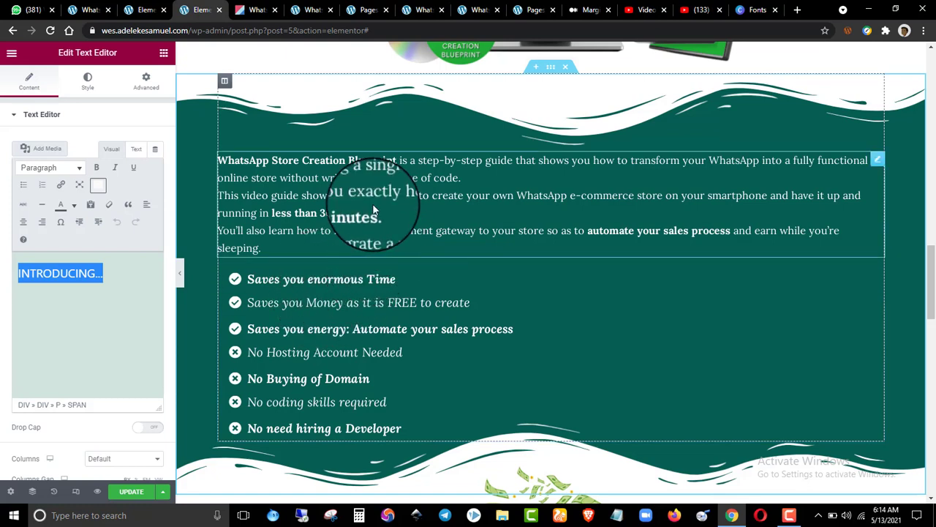
{"action": "left_click", "coordinate": [155, 6]}
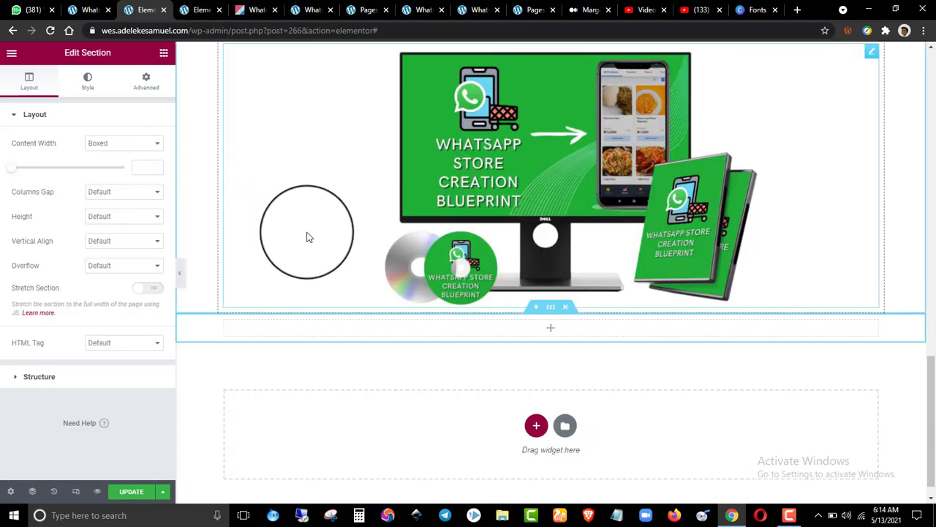
{"action": "scroll", "coordinate": [319, 211], "scroll_direction": "up", "scroll_amount": 5}
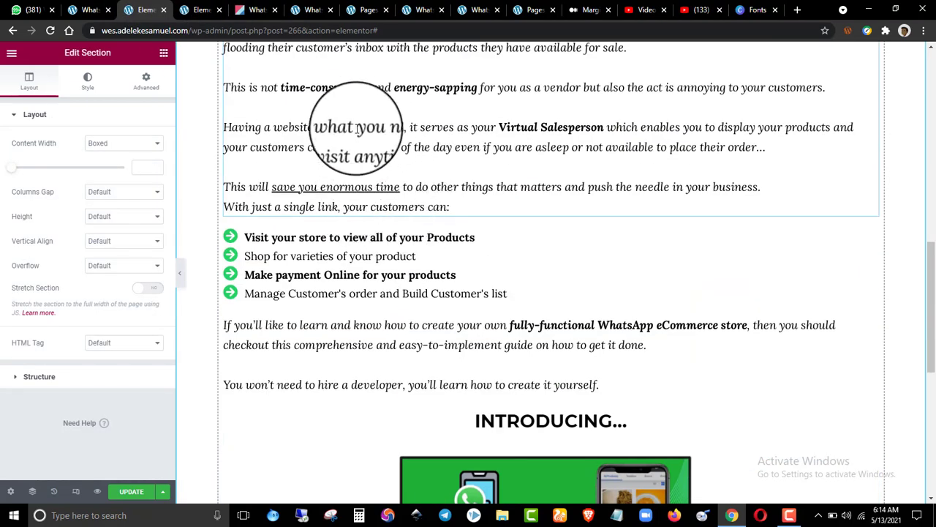
{"action": "right_click", "coordinate": [359, 125]}
{"action": "left_click", "coordinate": [395, 173]}
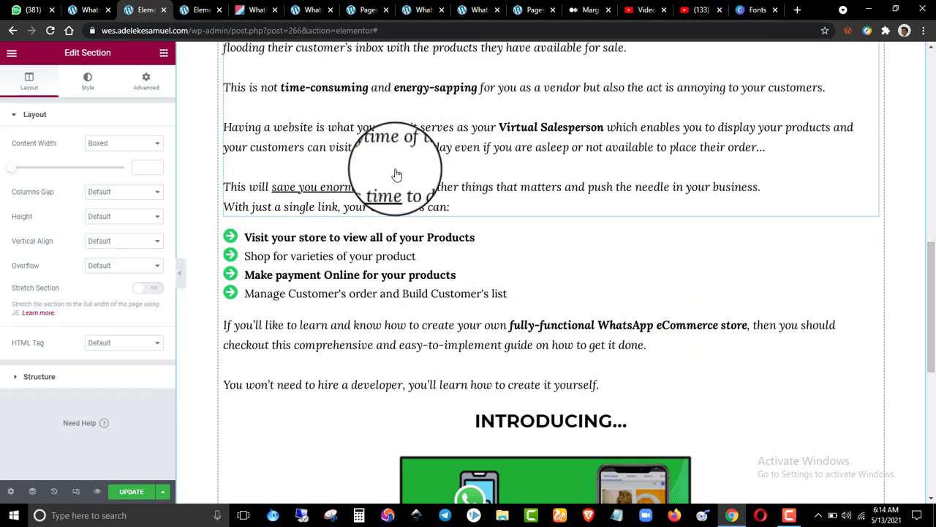
{"action": "scroll", "coordinate": [395, 173], "scroll_direction": "down", "scroll_amount": 5}
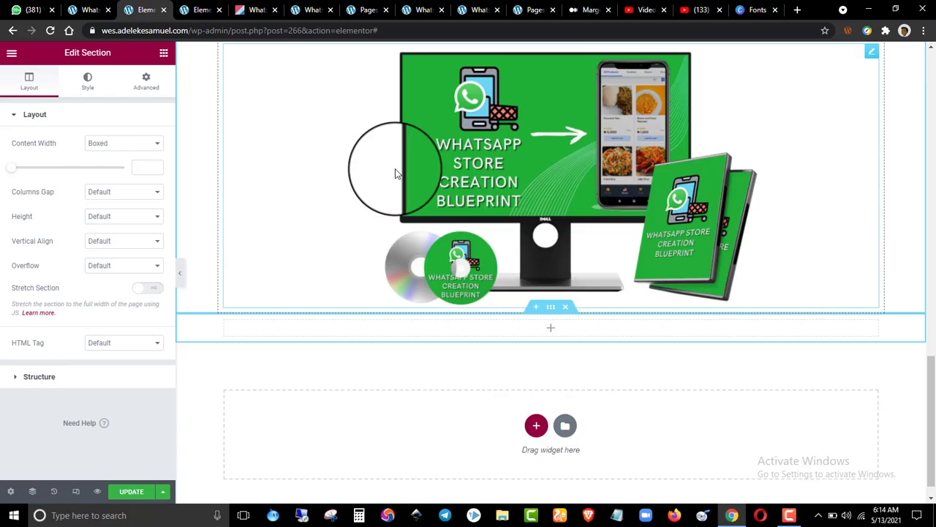
{"action": "right_click", "coordinate": [398, 333]}
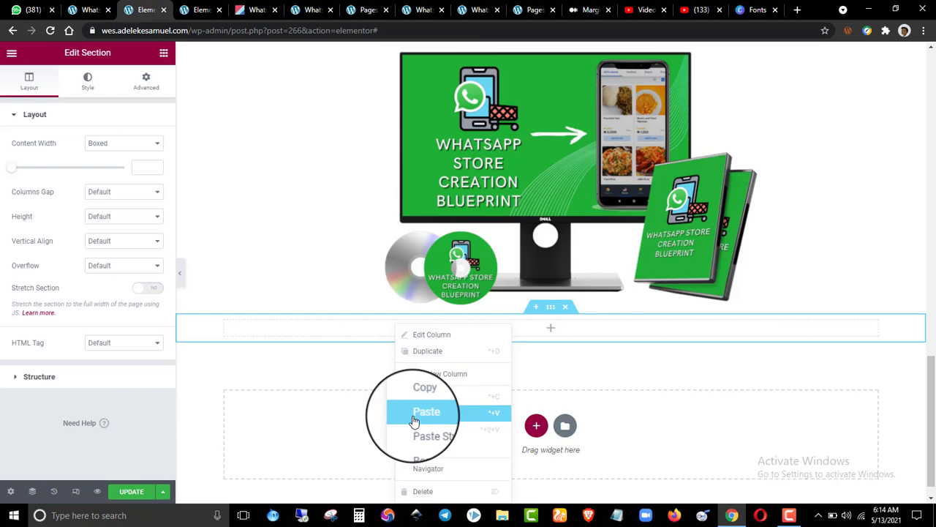
{"action": "left_click", "coordinate": [414, 412]}
- Replace the pasted block's text with the "WhatsApp Store Creation Blueprint is a step-by-step guide" text copied from the reference page
{"action": "left_click", "coordinate": [201, 9]}
{"action": "left_click", "coordinate": [327, 192]}
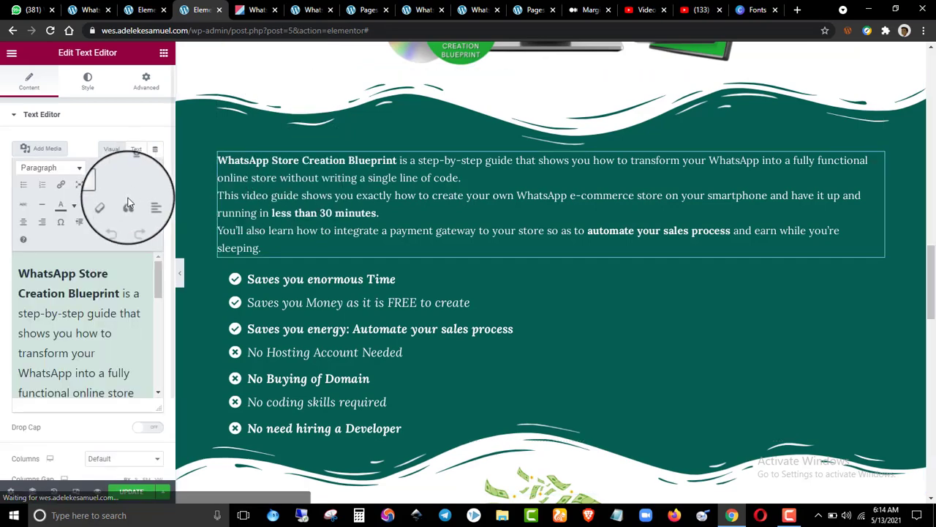
{"action": "key", "text": "ctrl+a"}
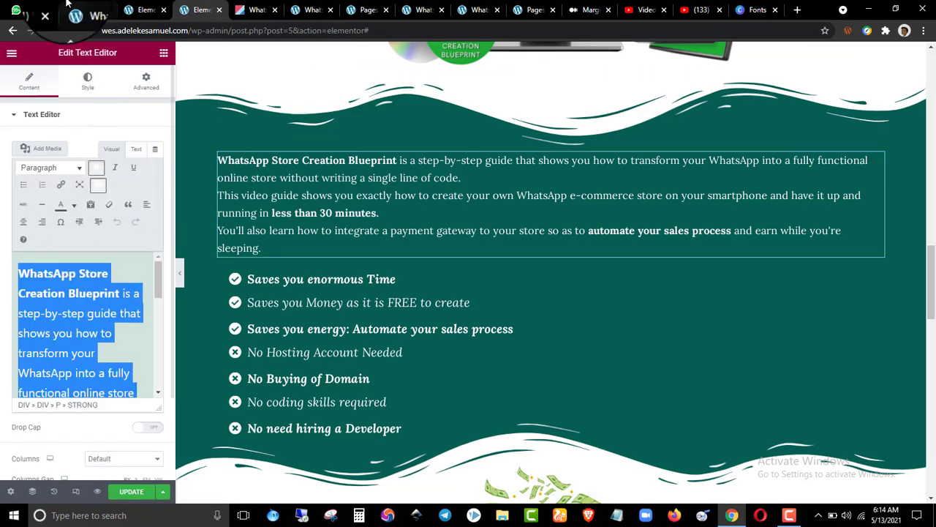
{"action": "left_click", "coordinate": [139, 9]}
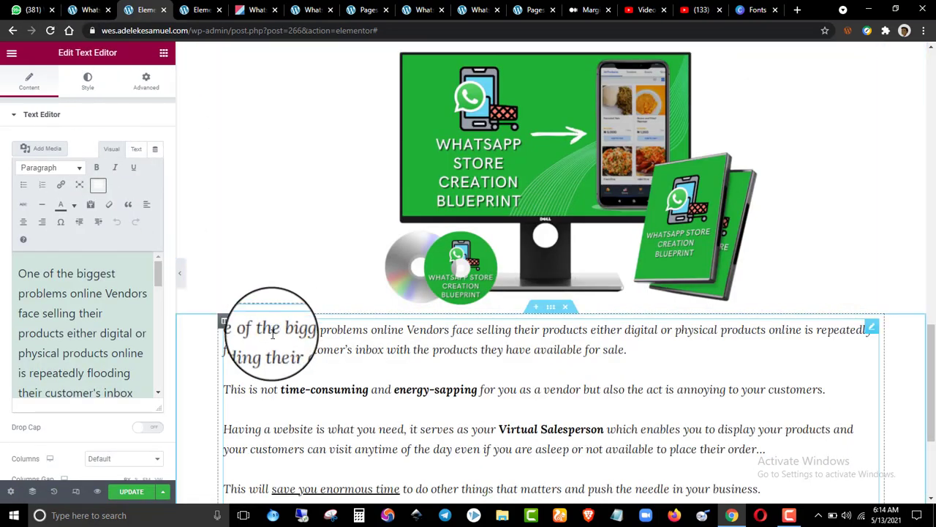
{"action": "left_click", "coordinate": [121, 275]}
{"action": "key", "text": "ctrl+a"}
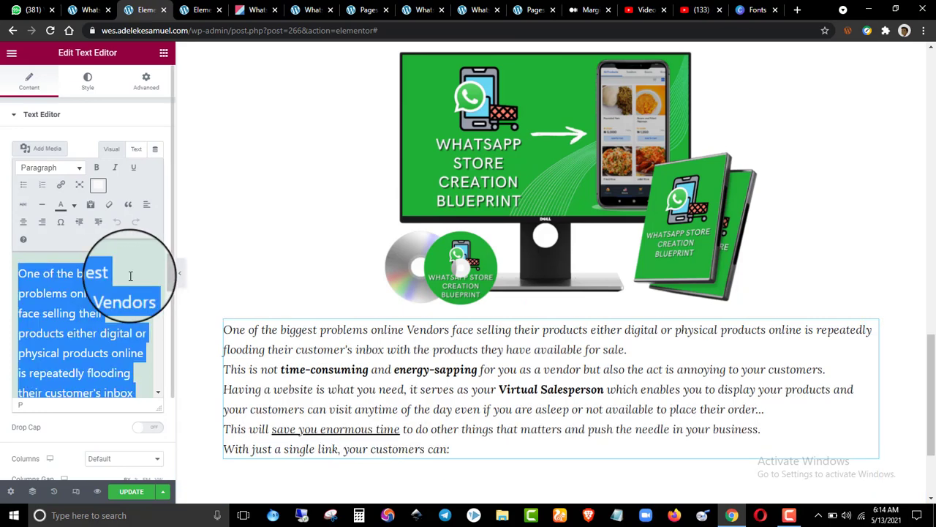
{"action": "key", "text": "BackSpace"}
{"action": "key", "text": "ctrl+v"}
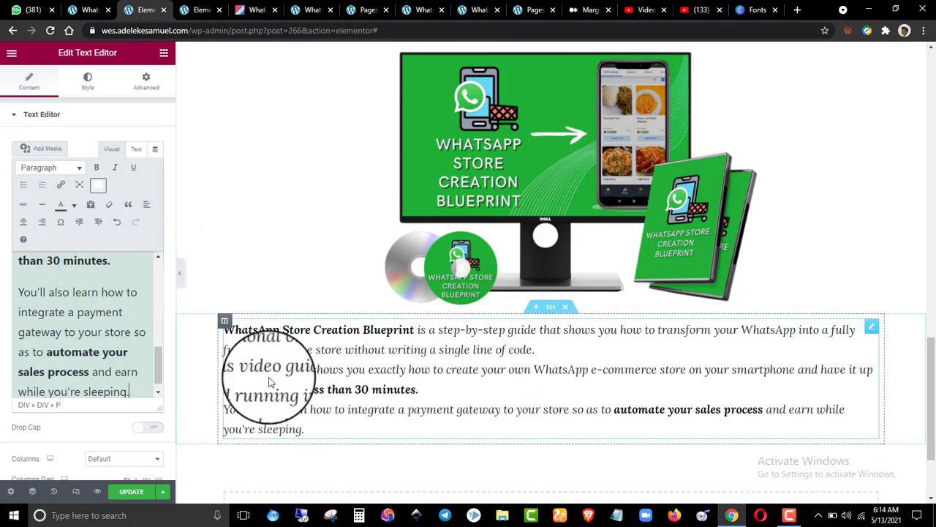
- Open the new text section's style settings and copy the Teal Green Dark hex code #075E54 from the WhatsApp colors page
{"action": "left_click_drag", "start_coordinate": [228, 5], "coordinate": [145, 9]}
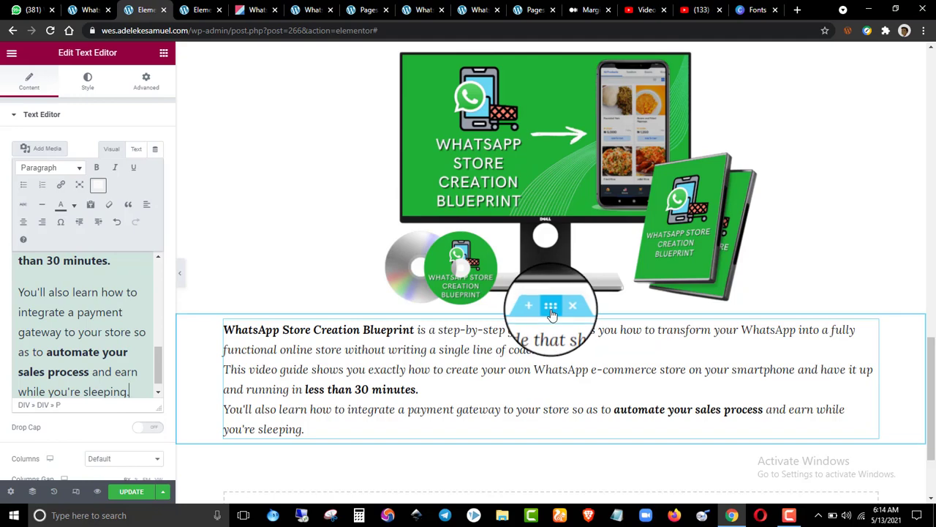
{"action": "left_click", "coordinate": [553, 307]}
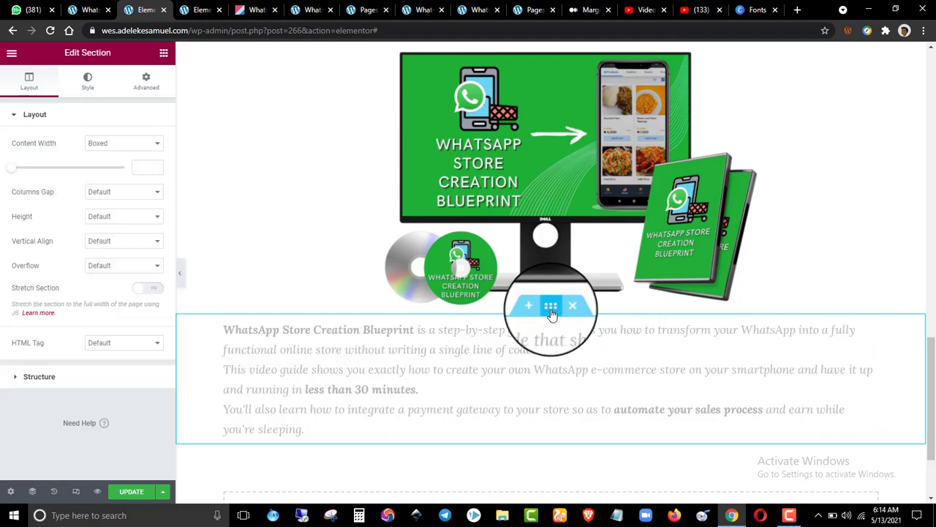
{"action": "left_click", "coordinate": [87, 80]}
{"action": "left_click", "coordinate": [198, 10]}
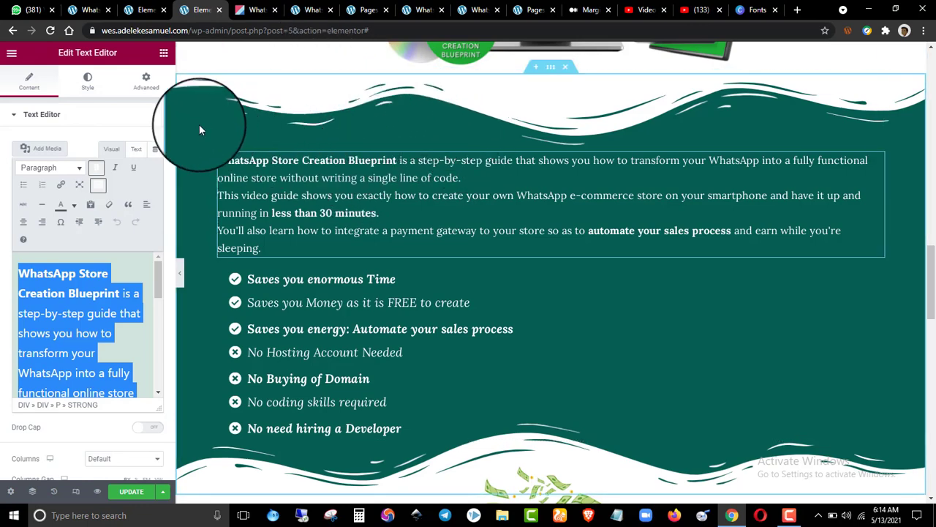
{"action": "left_click", "coordinate": [253, 9]}
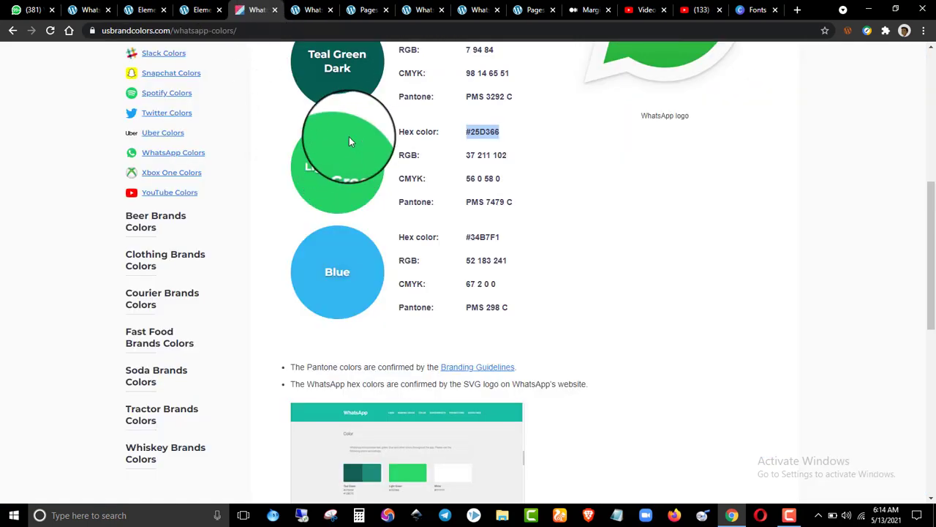
{"action": "scroll", "coordinate": [916, 227], "scroll_direction": "up", "scroll_amount": 1}
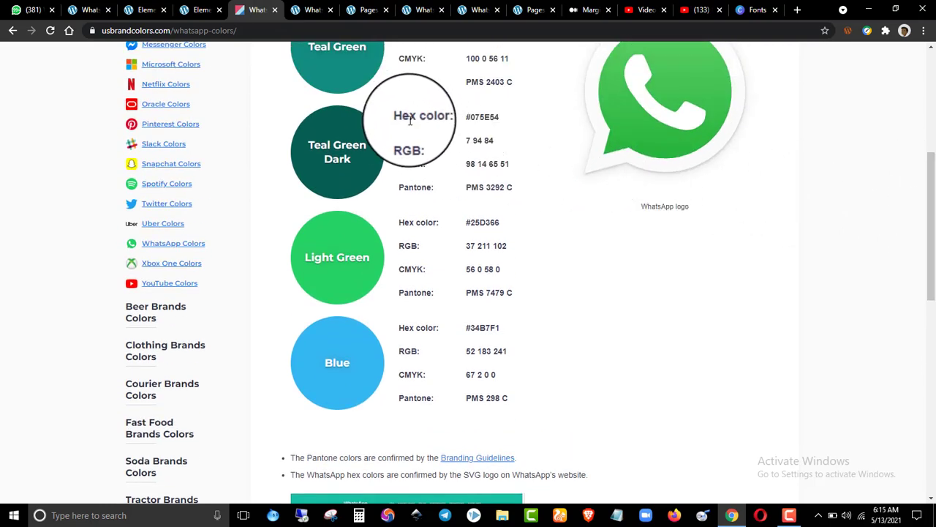
{"action": "left_click_drag", "start_coordinate": [401, 121], "coordinate": [432, 121]}
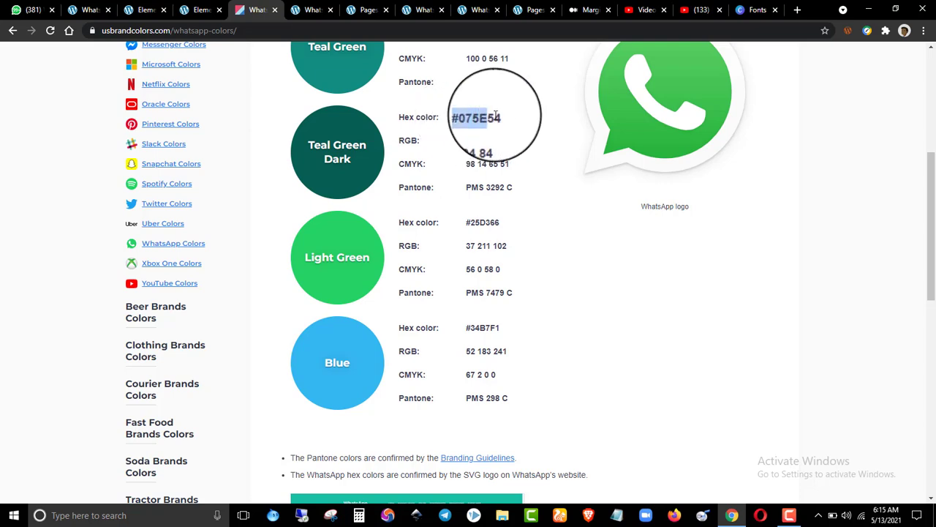
{"action": "left_click_drag", "start_coordinate": [504, 114], "coordinate": [458, 125]}
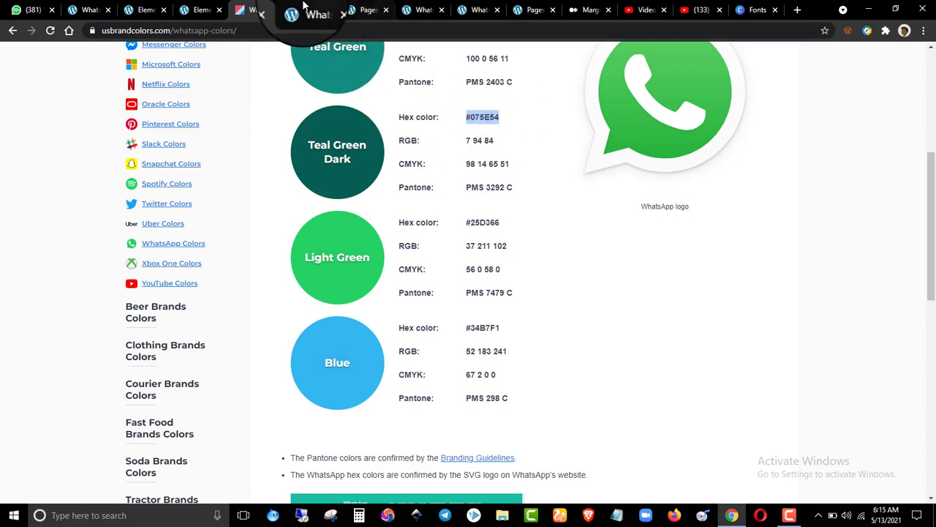
- Give the new text section on the Elementor page a classic background in the copied Teal Green Dark colour #075E54
{"action": "left_click", "coordinate": [151, 7]}
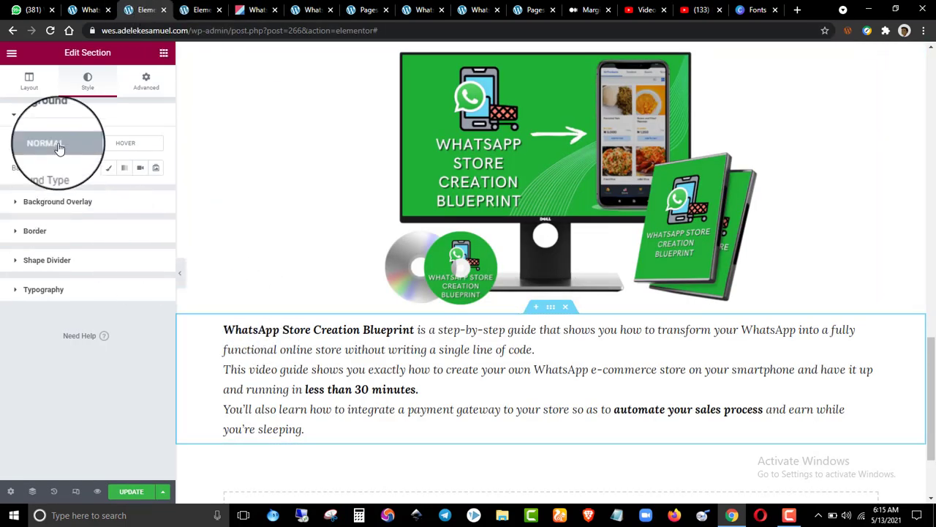
{"action": "left_click", "coordinate": [108, 170]}
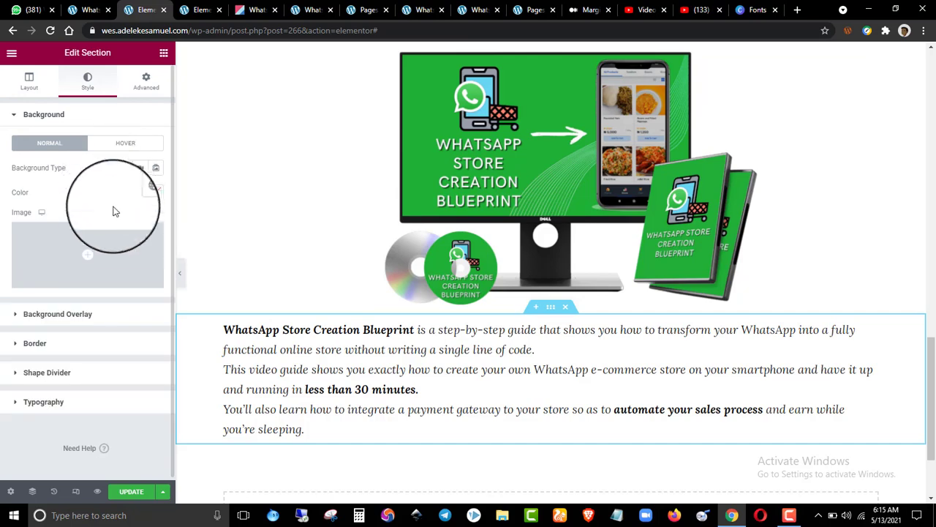
{"action": "left_click", "coordinate": [155, 194]}
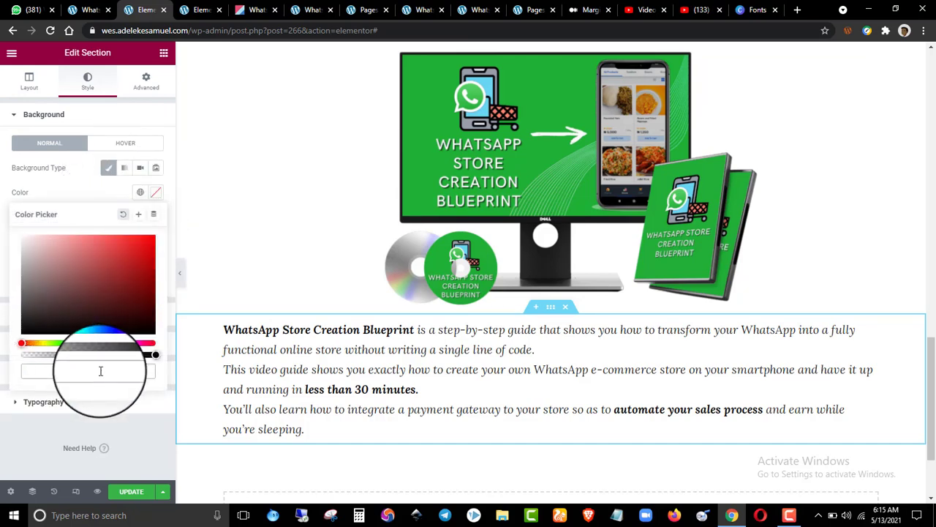
{"action": "key", "text": "ctrl+v"}
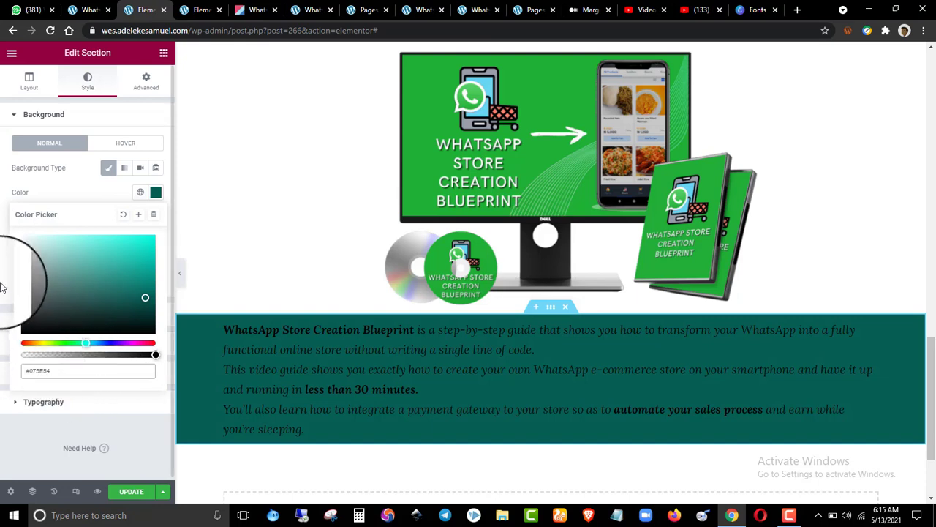
{"action": "left_click", "coordinate": [3, 281]}
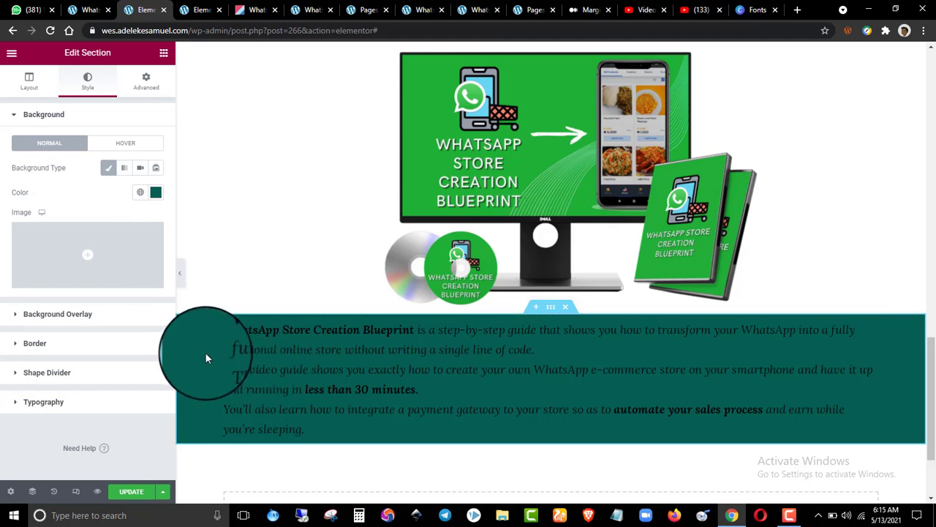
- Change the "WhatsApp Store Creation Blueprint" paragraph's text color to white and update the page
{"action": "left_click", "coordinate": [244, 362]}
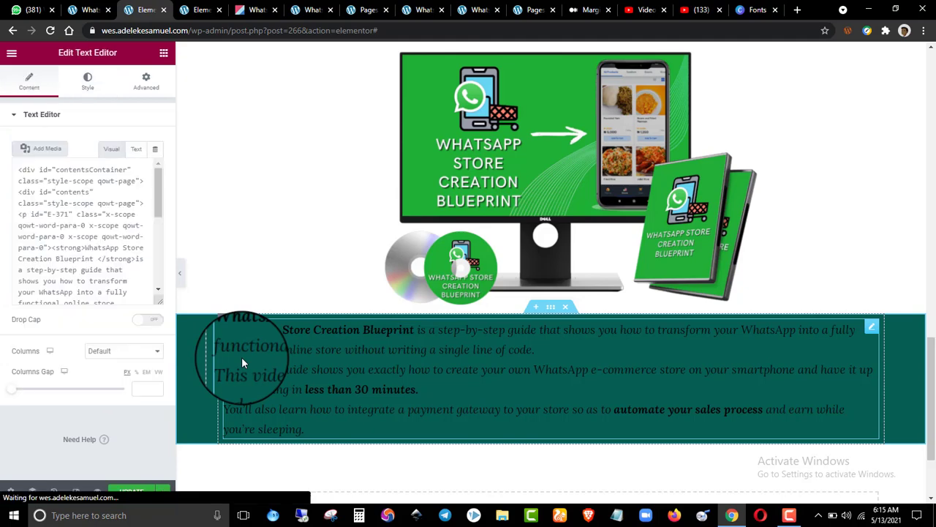
{"action": "left_click", "coordinate": [87, 80]}
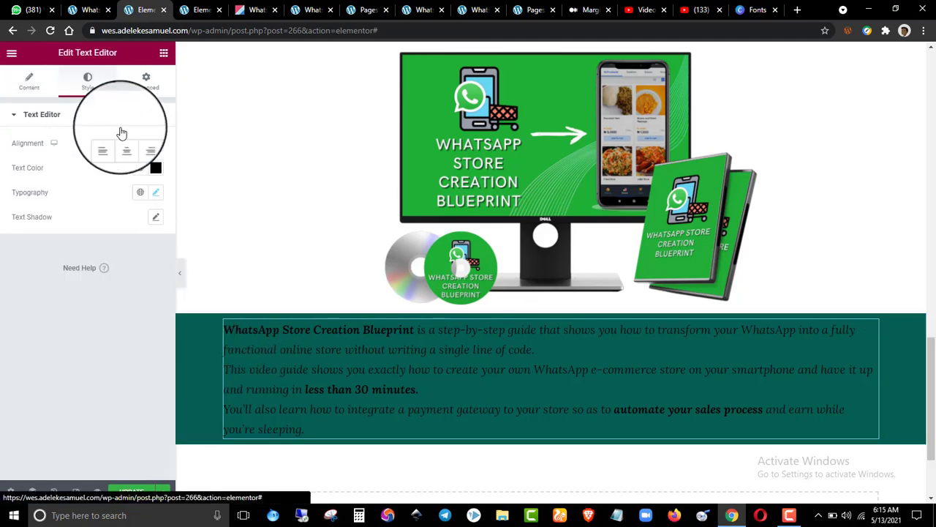
{"action": "left_click", "coordinate": [151, 169]}
{"action": "type", "text": "#FFFFFF"}
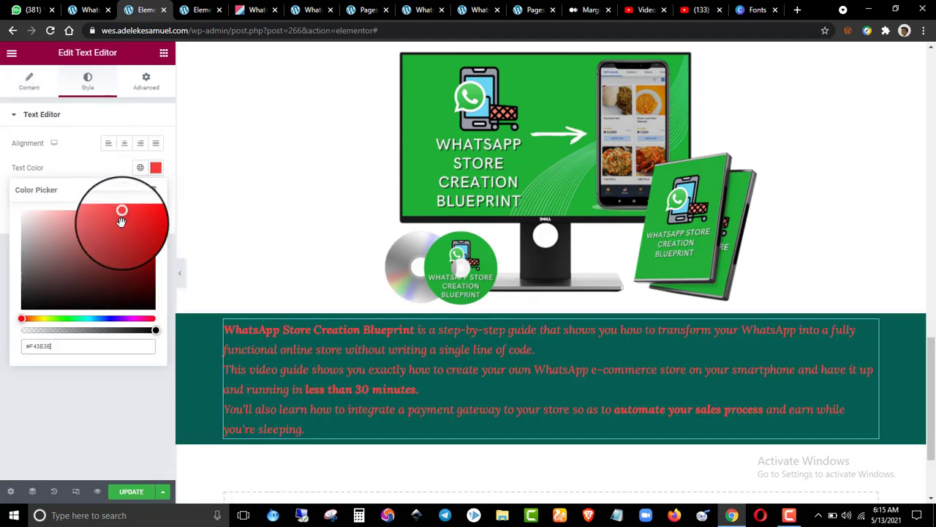
{"action": "left_click", "coordinate": [78, 129]}
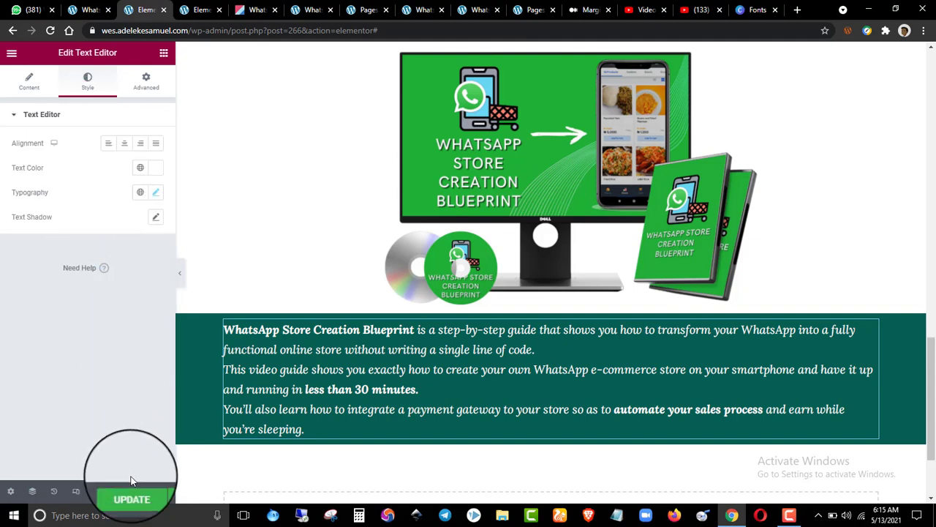
{"action": "left_click", "coordinate": [132, 494]}
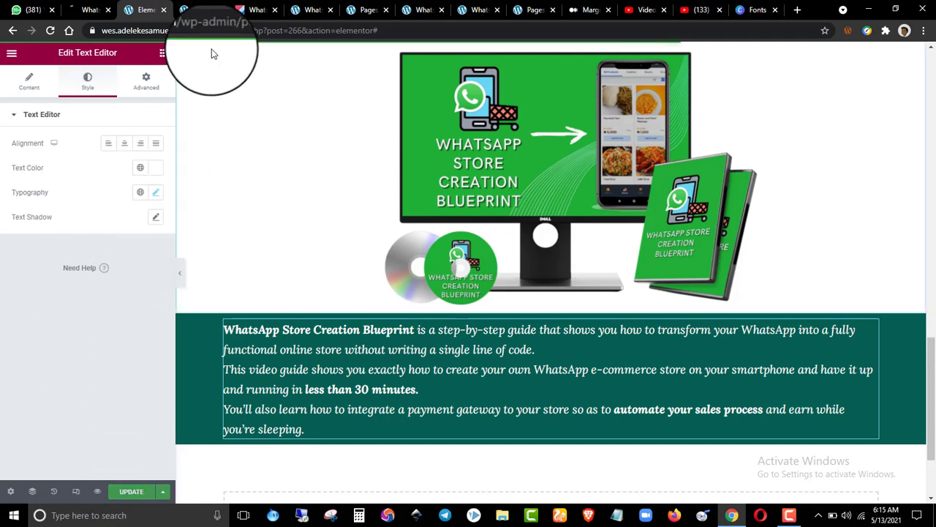
- Compare the green section with the reference page's wavy edges and open the new section's top shape divider type options
{"action": "left_click", "coordinate": [208, 10]}
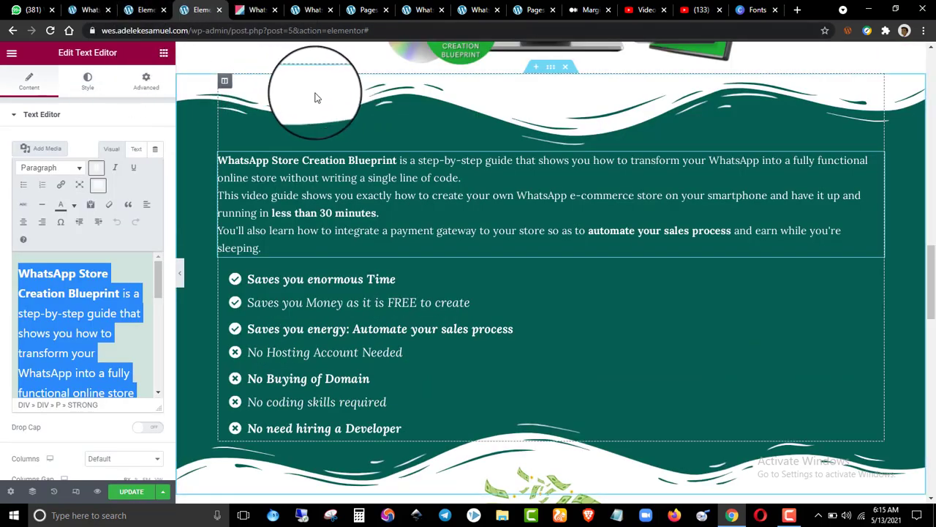
{"action": "left_click", "coordinate": [143, 10]}
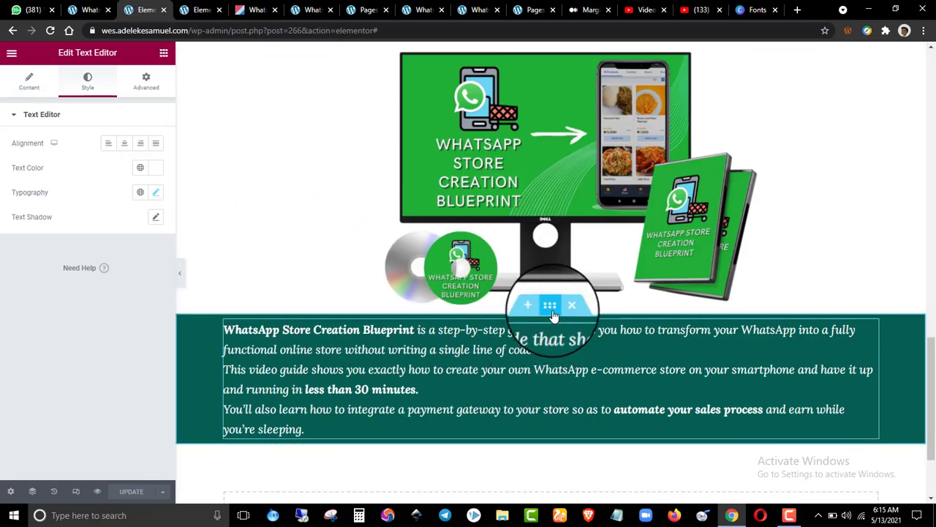
{"action": "left_click", "coordinate": [551, 306]}
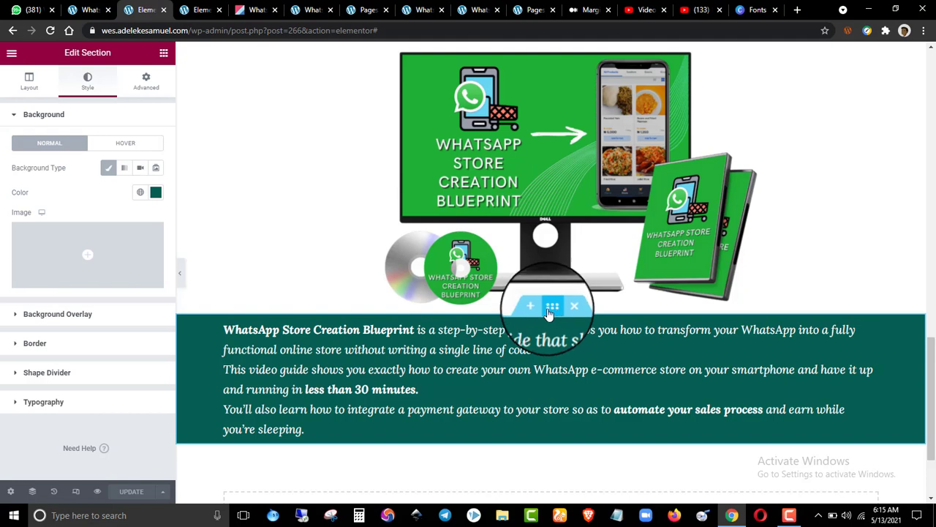
{"action": "left_click", "coordinate": [78, 115]}
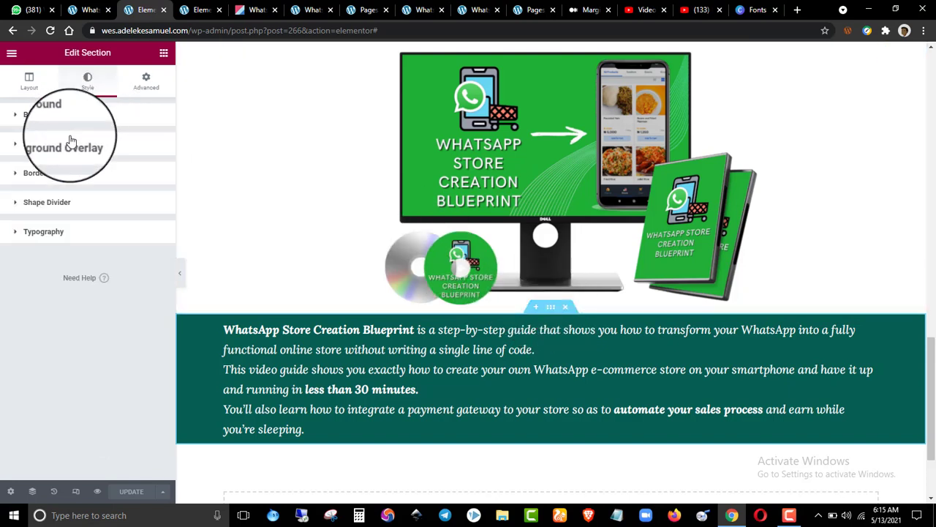
{"action": "left_click", "coordinate": [72, 203]}
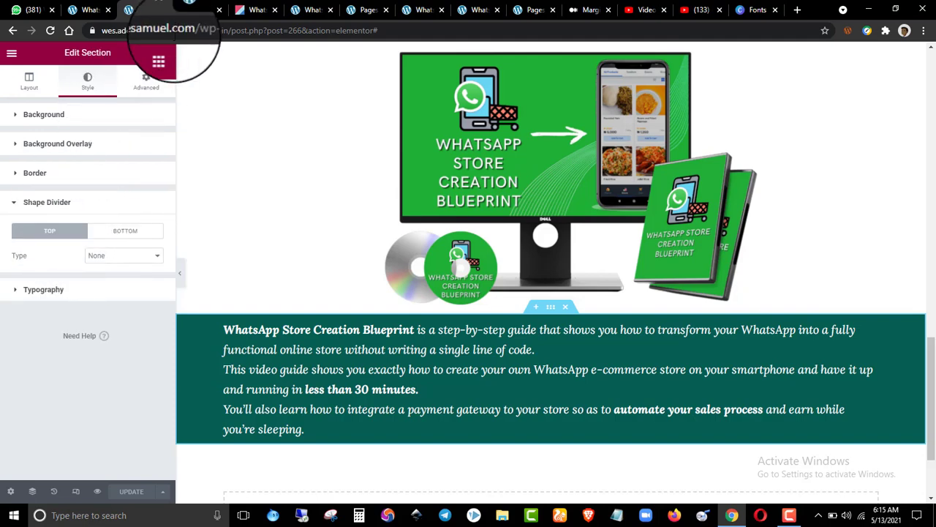
{"action": "left_click", "coordinate": [196, 10]}
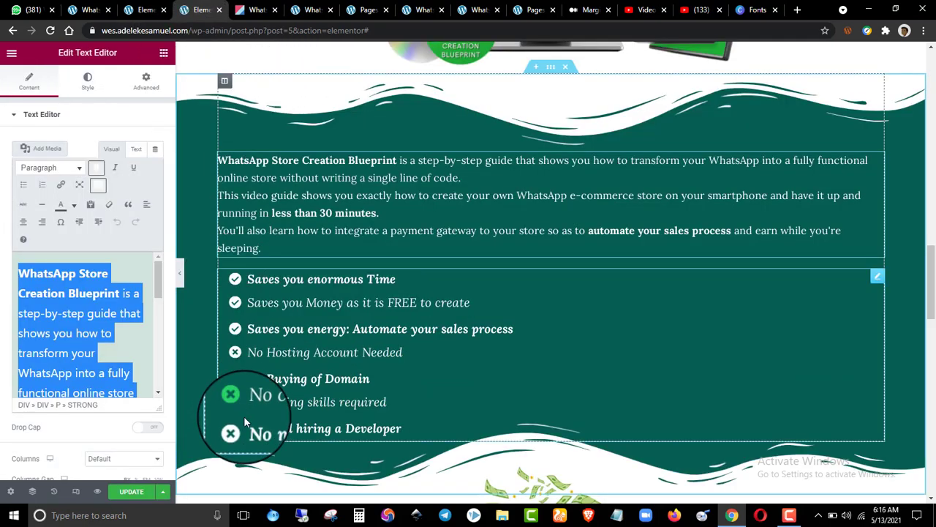
{"action": "left_click", "coordinate": [143, 10]}
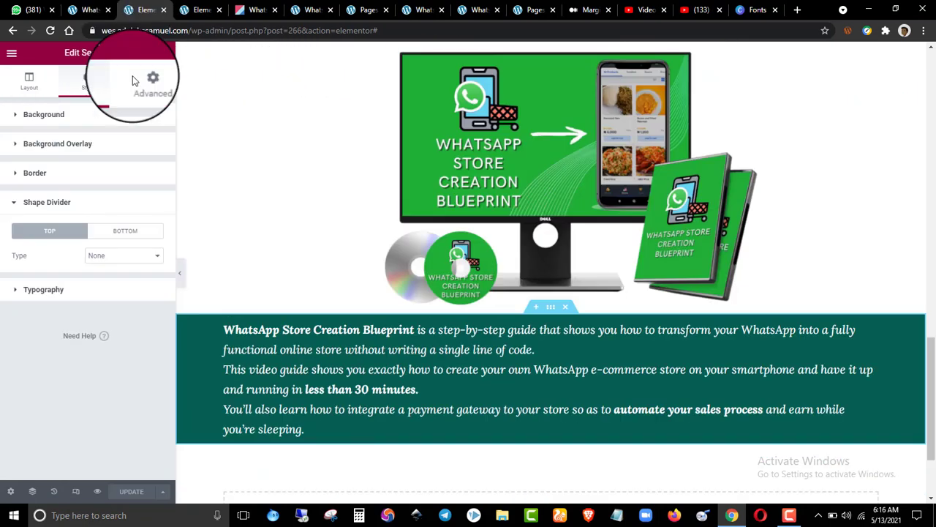
{"action": "left_click", "coordinate": [109, 259]}
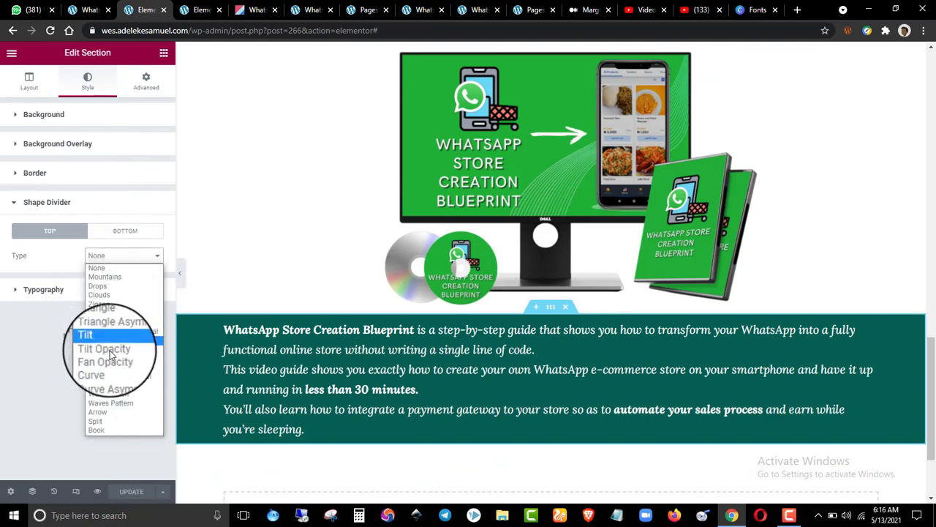
- Look up the top shape divider type used by the reference page's green section
{"action": "left_click", "coordinate": [204, 9]}
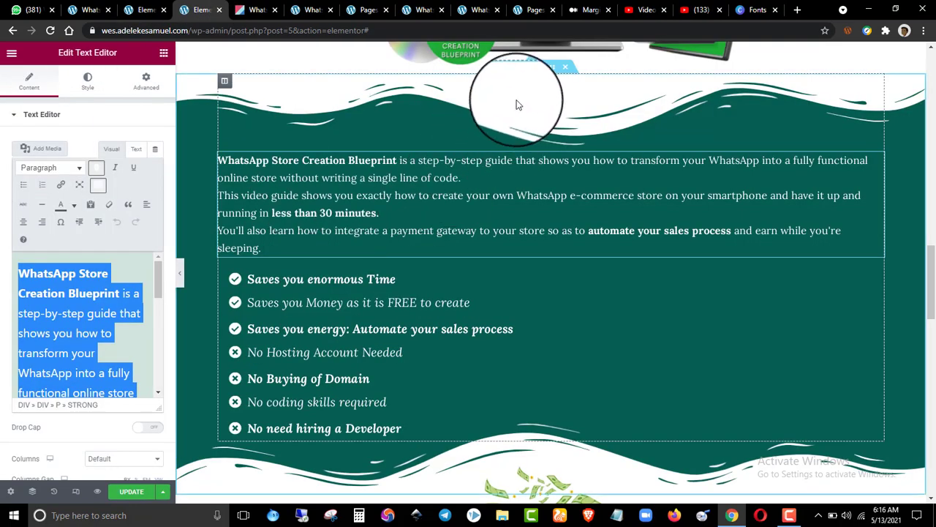
{"action": "left_click", "coordinate": [84, 89]}
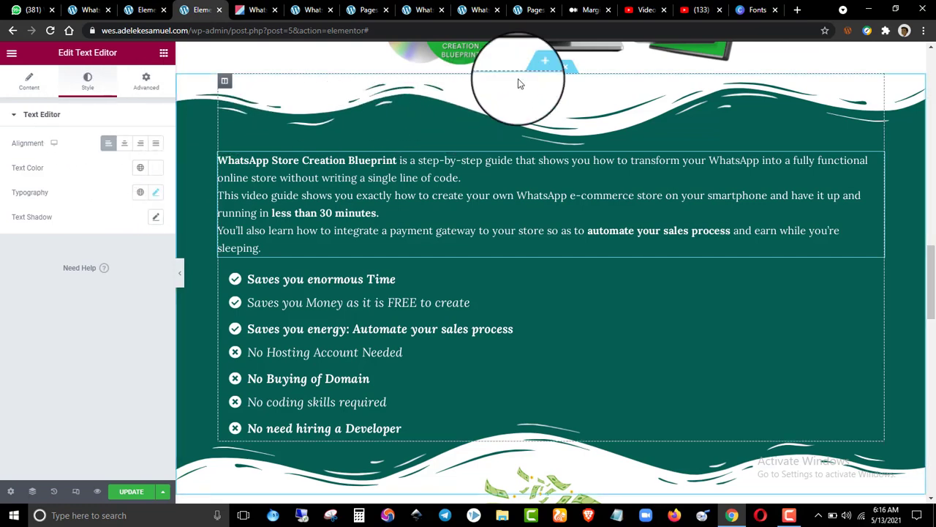
{"action": "left_click", "coordinate": [550, 68]}
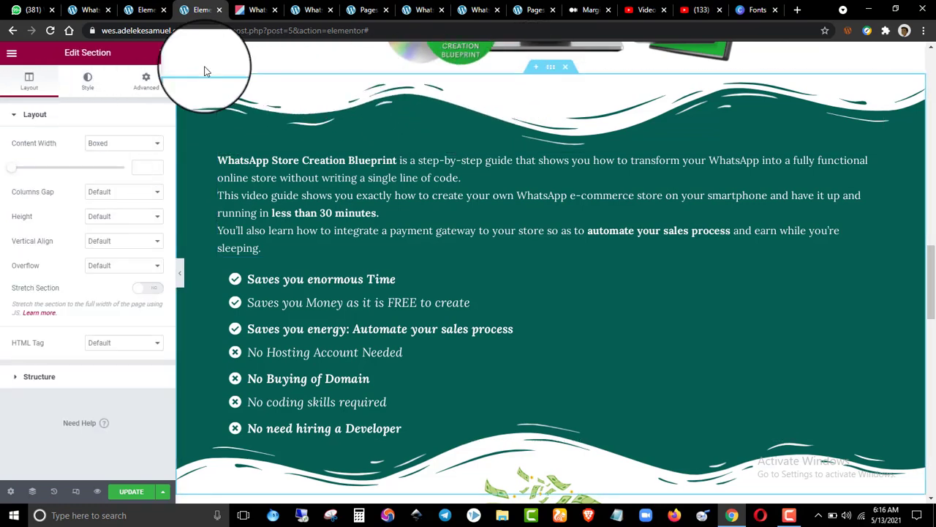
{"action": "left_click", "coordinate": [88, 77]}
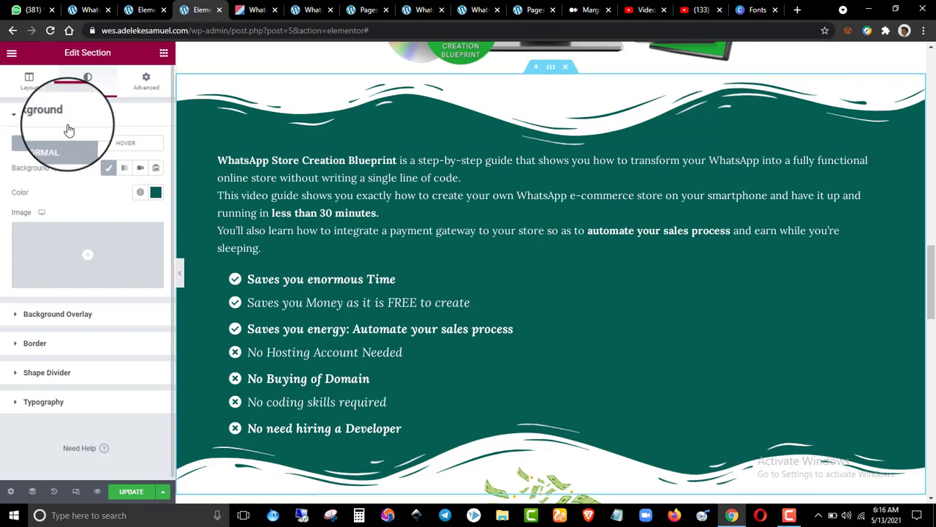
{"action": "left_click", "coordinate": [66, 117]}
{"action": "left_click", "coordinate": [63, 202]}
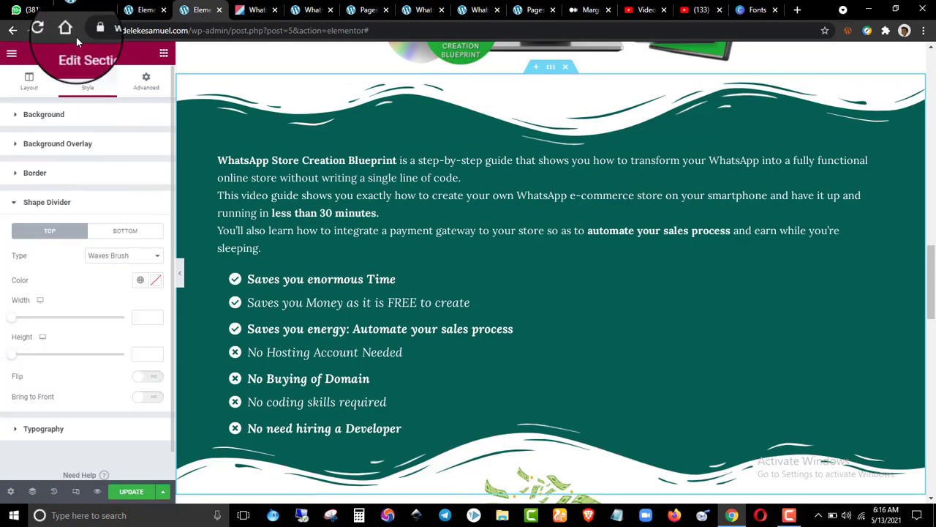
- Set the new green section's top shape divider to Waves Brush
{"action": "left_click", "coordinate": [139, 10]}
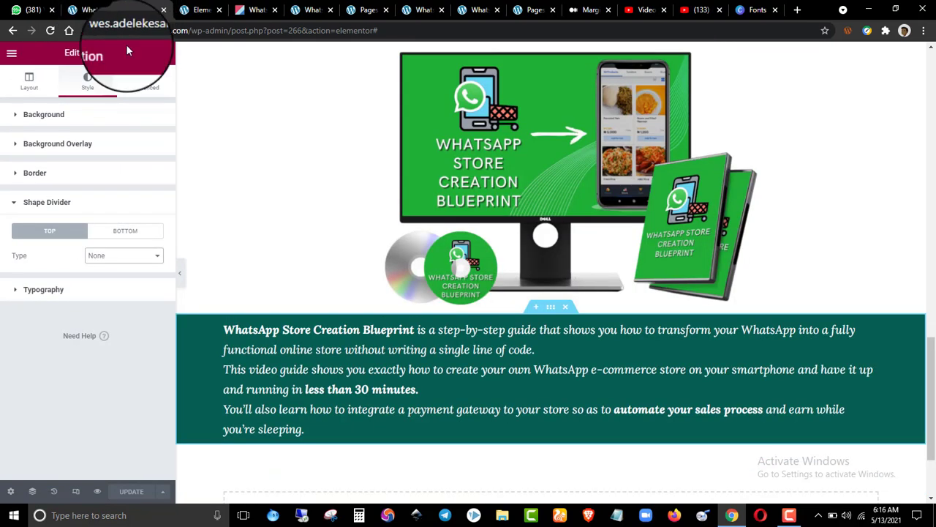
{"action": "left_click", "coordinate": [106, 256]}
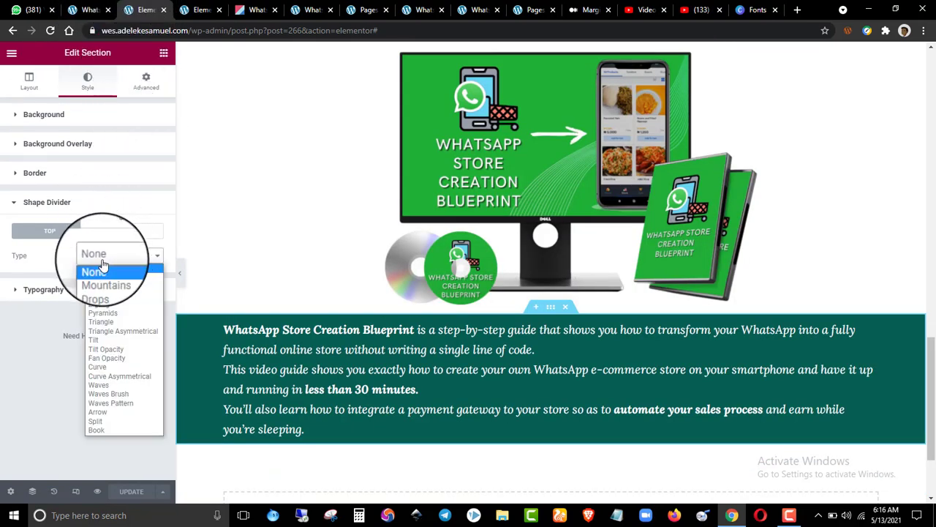
{"action": "left_click", "coordinate": [116, 394]}
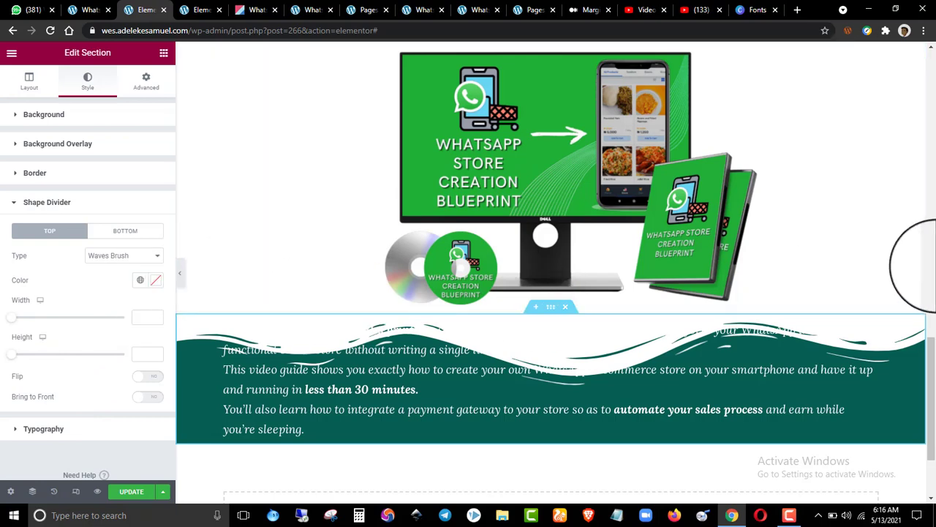
{"action": "left_click_drag", "start_coordinate": [933, 366], "coordinate": [926, 386]}
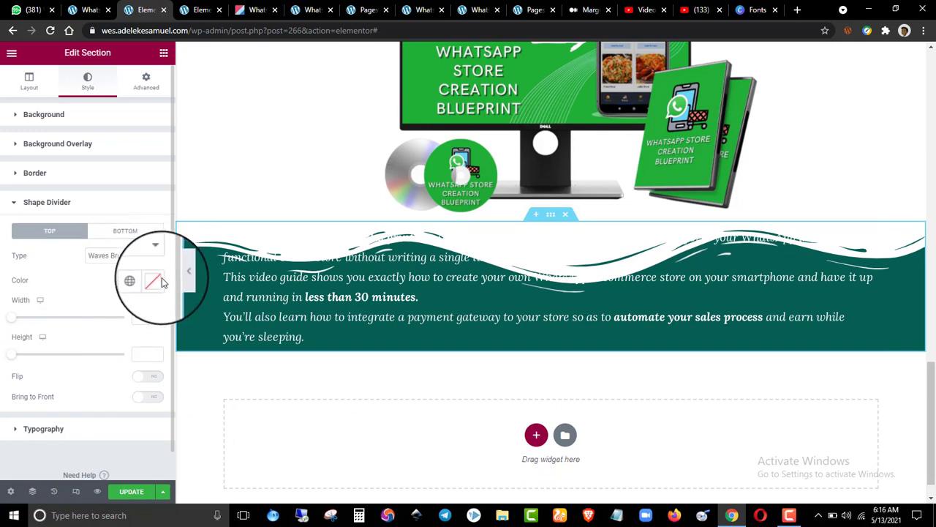
- Set the green section's bottom shape divider to Waves Brush and collapse the divider settings
{"action": "left_click", "coordinate": [109, 232]}
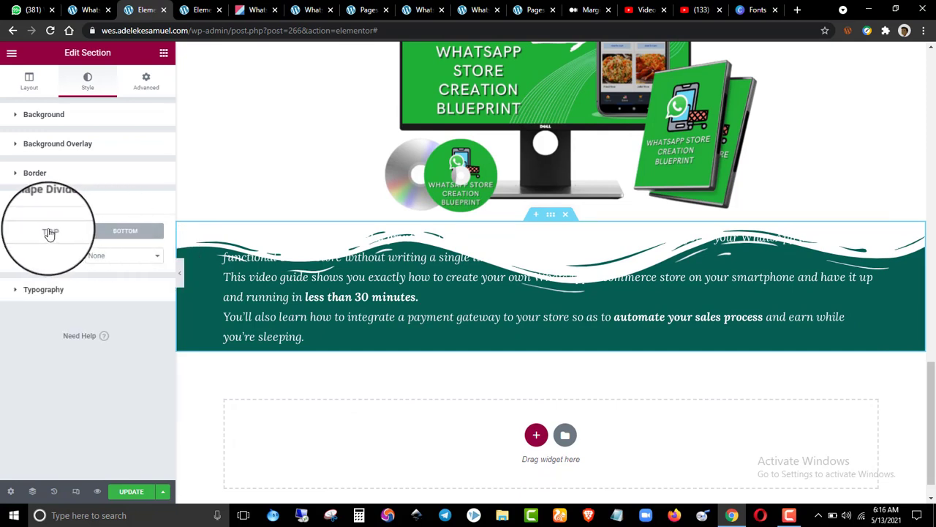
{"action": "left_click", "coordinate": [90, 256]}
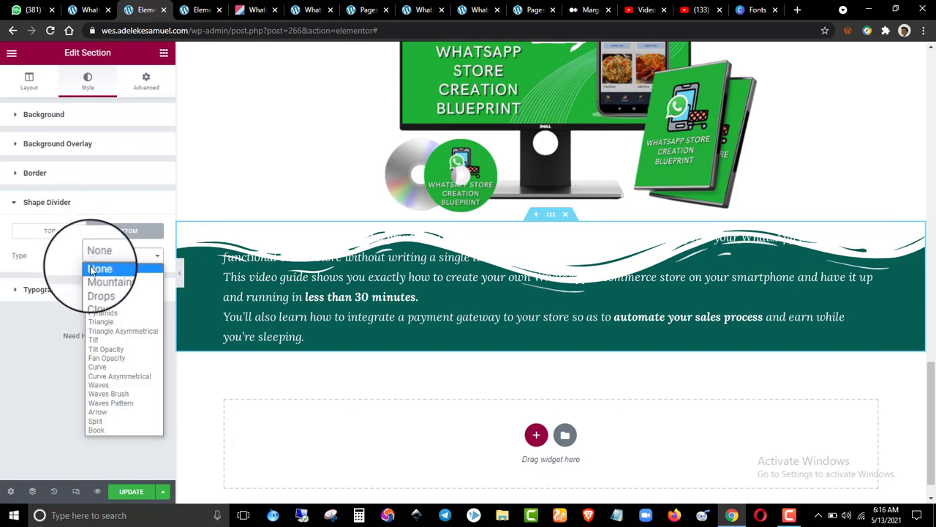
{"action": "left_click", "coordinate": [118, 395]}
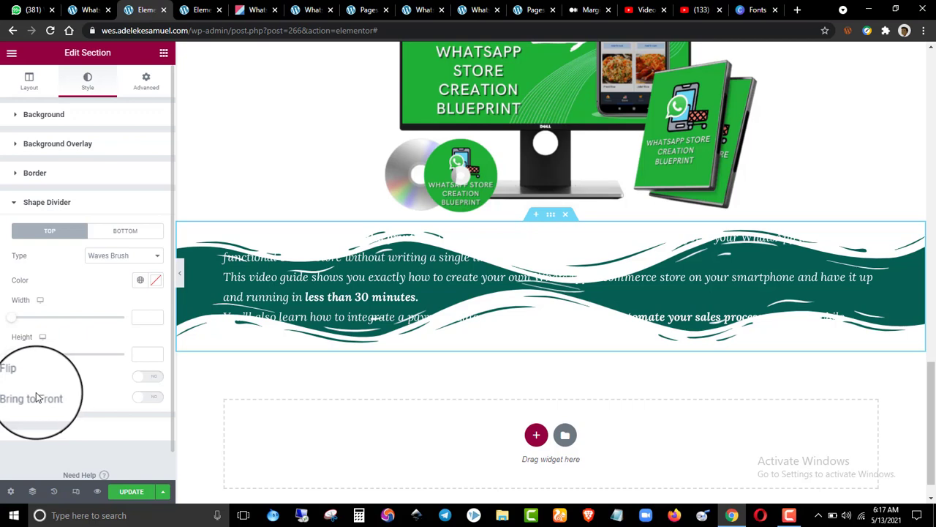
{"action": "left_click", "coordinate": [54, 205]}
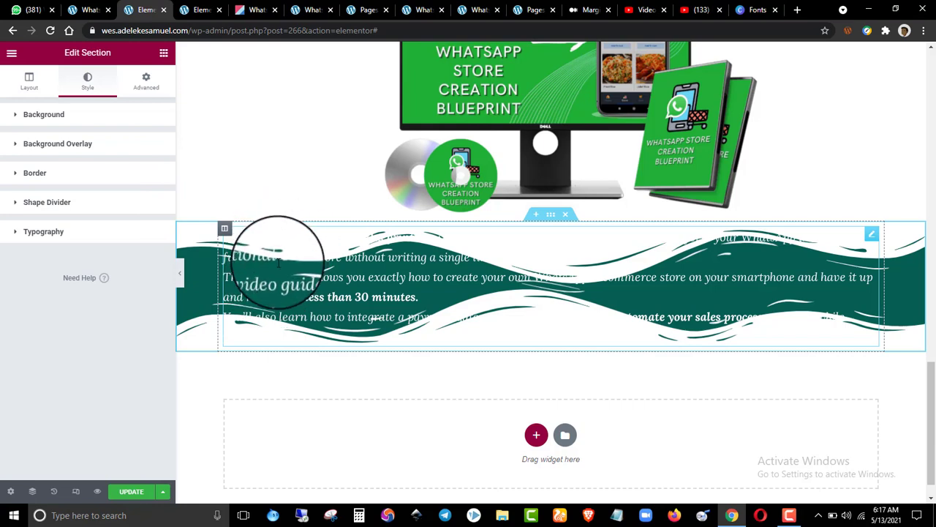
- Open the green section's margin and padding settings and consult the Margin vs Padding article before returning to the editor
{"action": "left_click", "coordinate": [152, 83]}
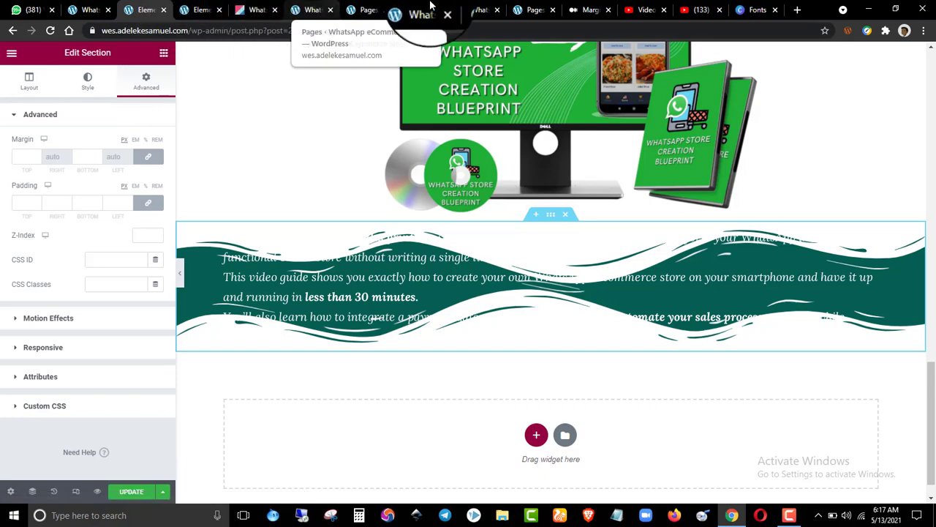
{"action": "left_click", "coordinate": [589, 10]}
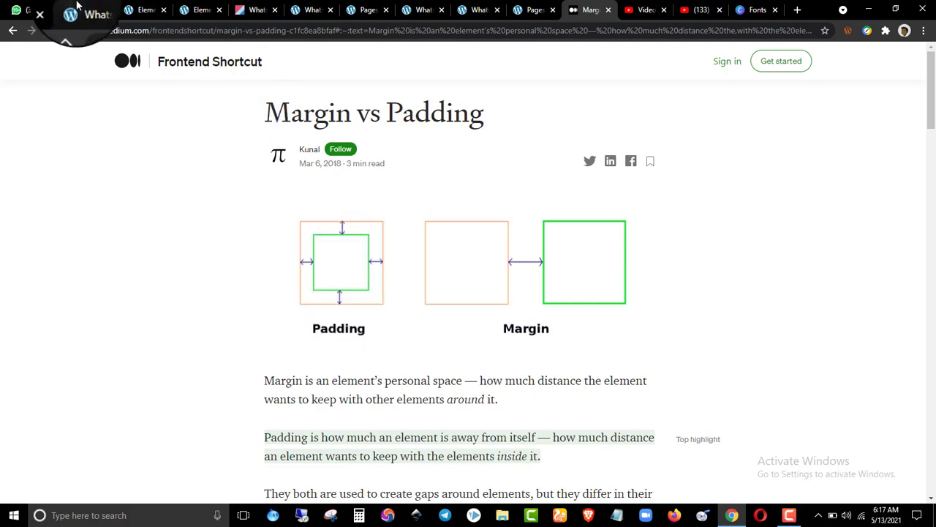
{"action": "left_click", "coordinate": [143, 9]}
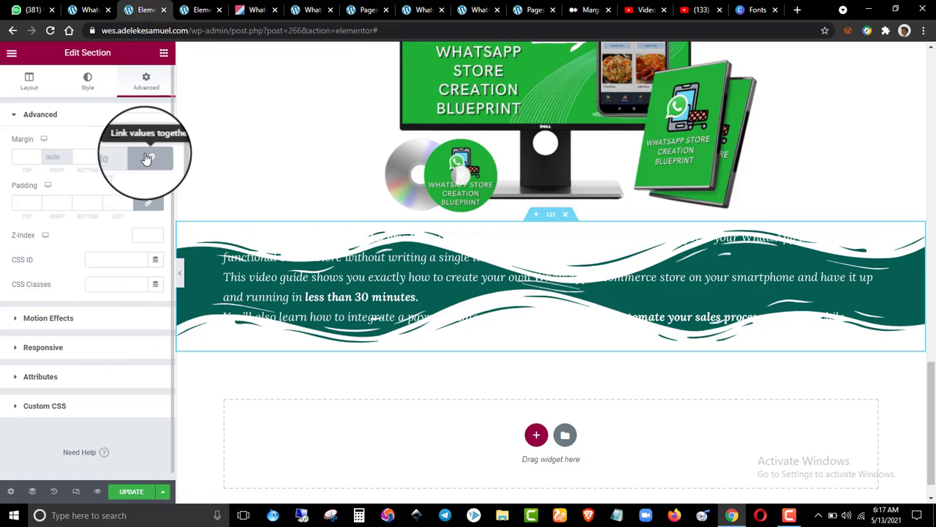
- Unlink the green section's padding values and set its top and bottom padding to 120 px each
{"action": "left_click", "coordinate": [149, 206]}
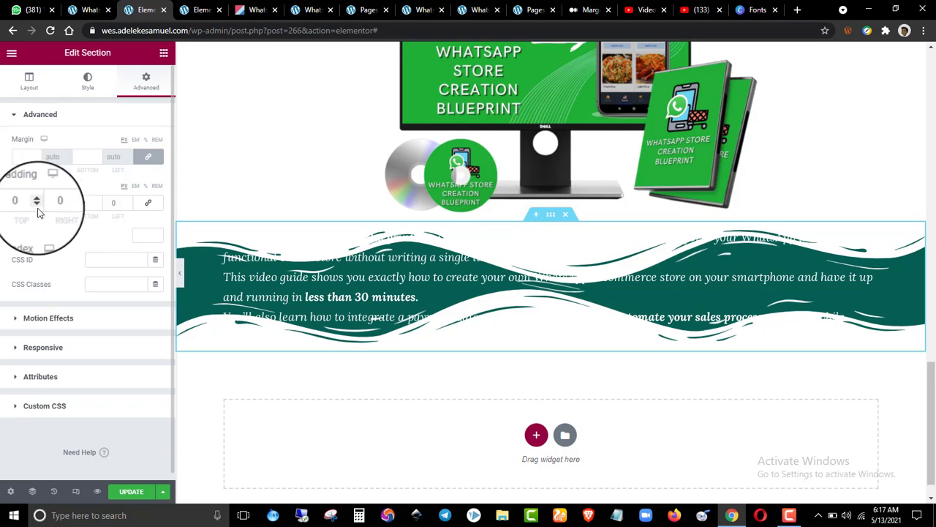
{"action": "left_click_drag", "start_coordinate": [37, 205], "coordinate": [36, 205]}
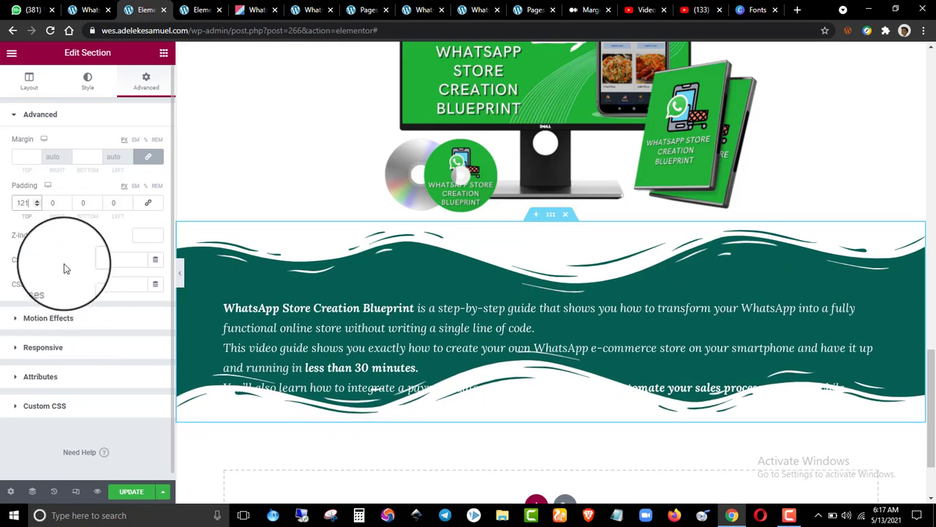
{"action": "left_click", "coordinate": [38, 208]}
{"action": "left_click", "coordinate": [74, 204]}
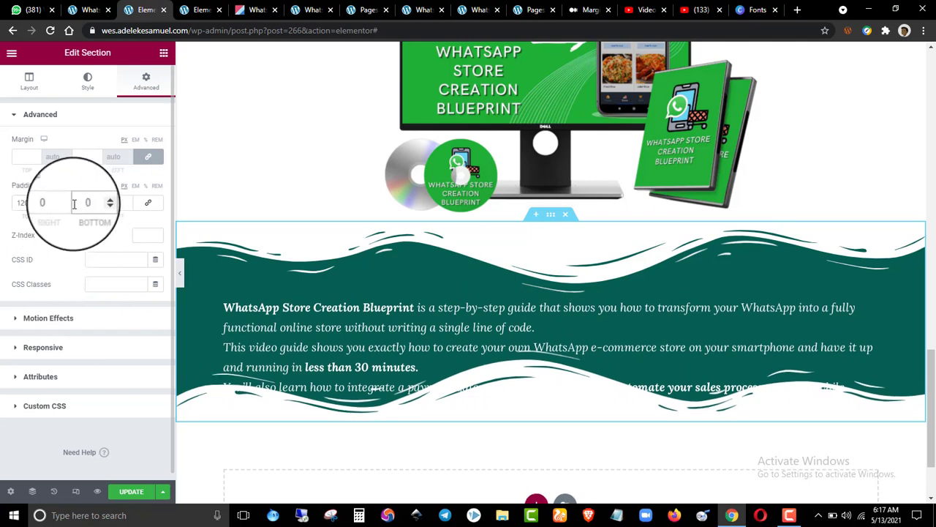
{"action": "type", "text": "120"}
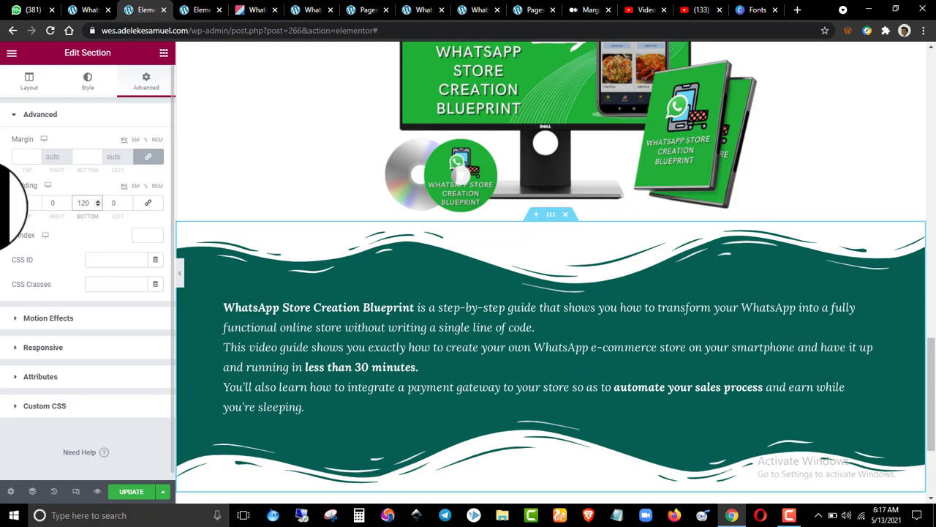
- Compare the green section's spacing with the reference page and save the rebuilt page
{"action": "left_click", "coordinate": [197, 10]}
{"action": "left_click", "coordinate": [143, 10]}
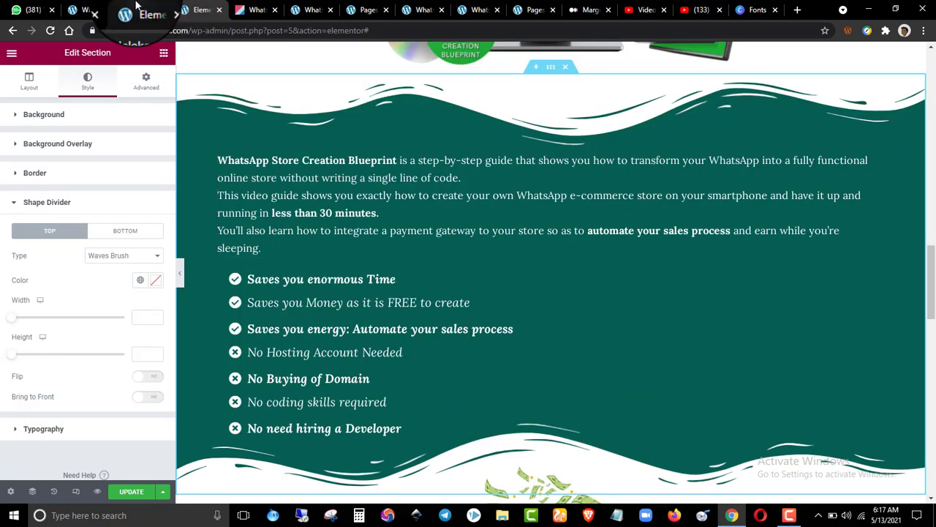
{"action": "left_click", "coordinate": [130, 491]}
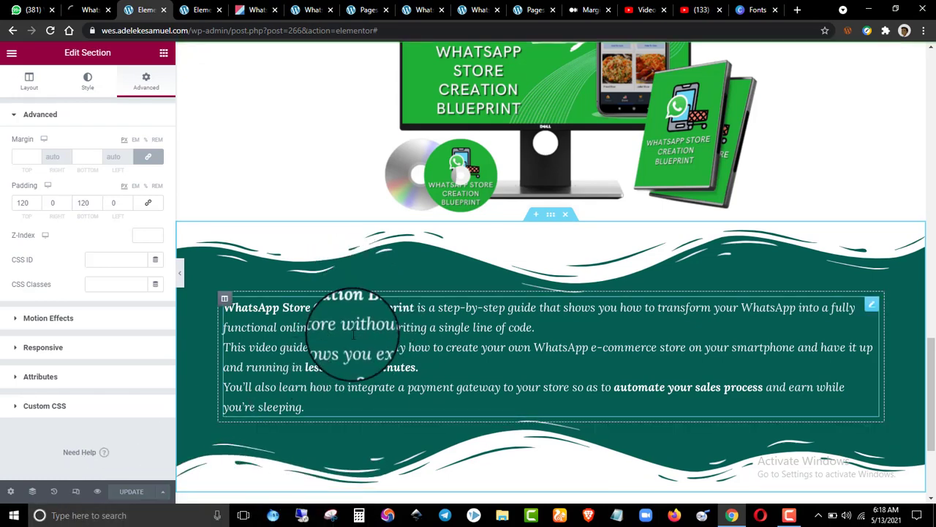
- Copy the icon list of benefits, starting with "Saves you enormous Time", from the reference page's green section
{"action": "scroll", "coordinate": [354, 322], "scroll_direction": "up", "scroll_amount": 5}
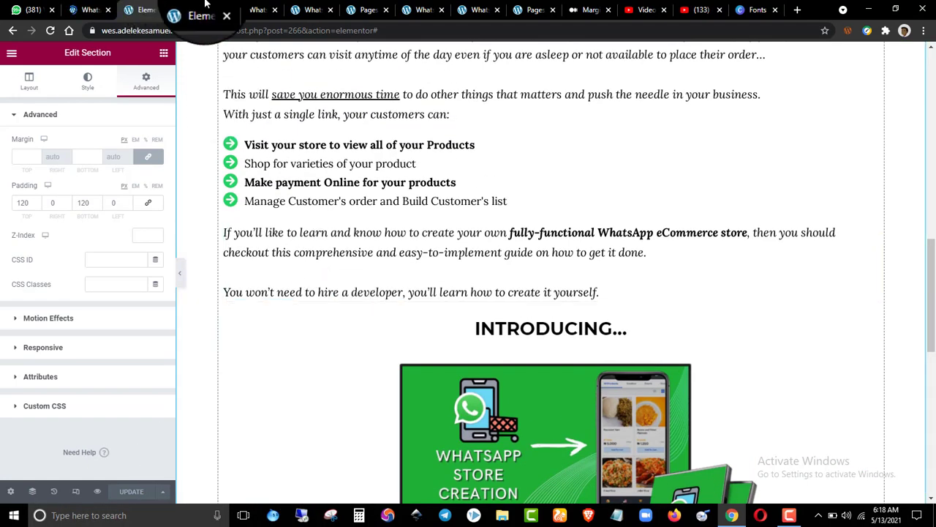
{"action": "left_click", "coordinate": [199, 9]}
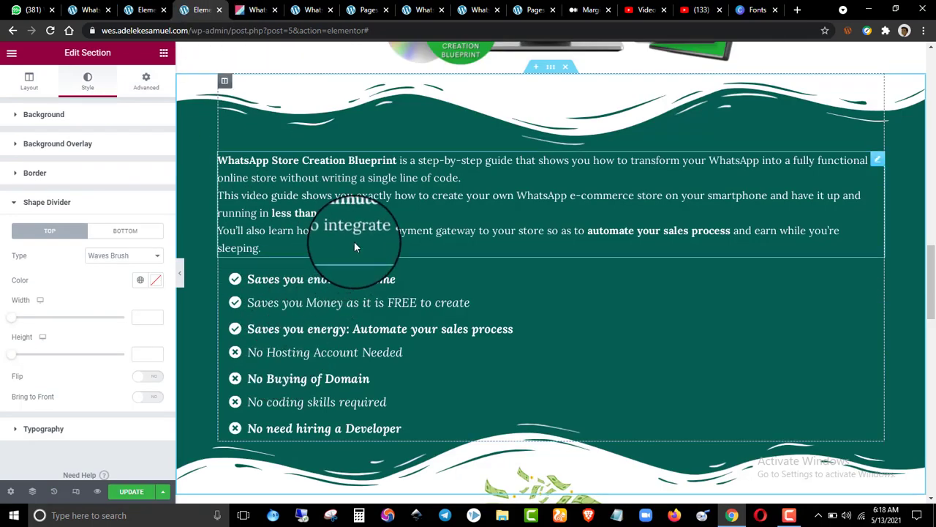
{"action": "left_click", "coordinate": [139, 7]}
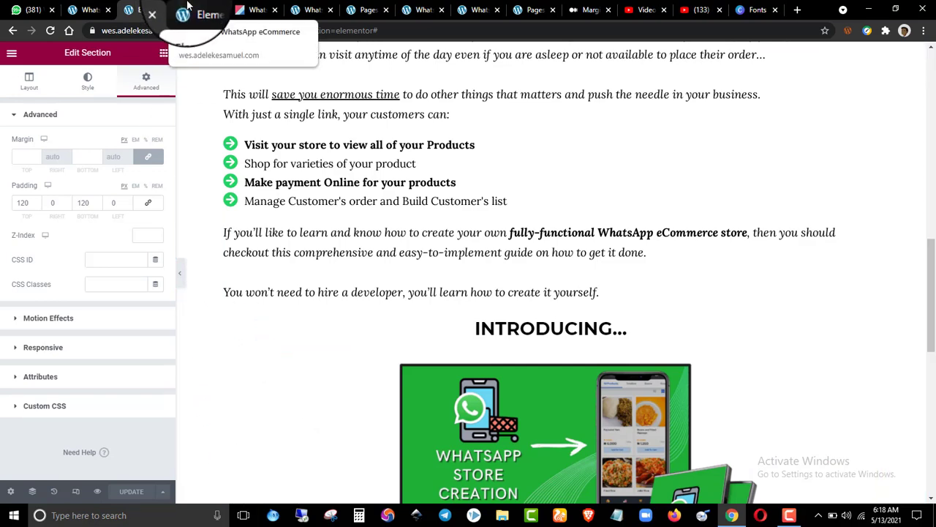
{"action": "left_click", "coordinate": [188, 7]}
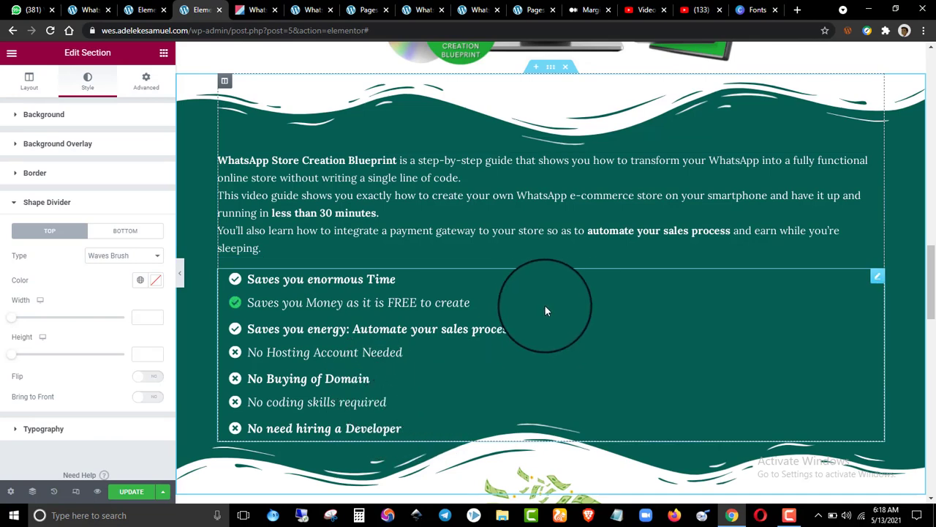
{"action": "left_click", "coordinate": [139, 8]}
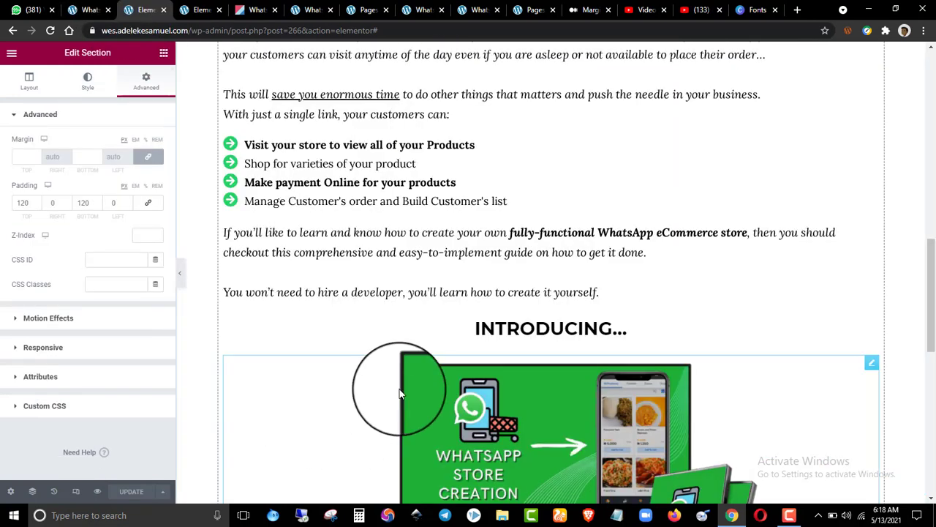
{"action": "left_click", "coordinate": [203, 9]}
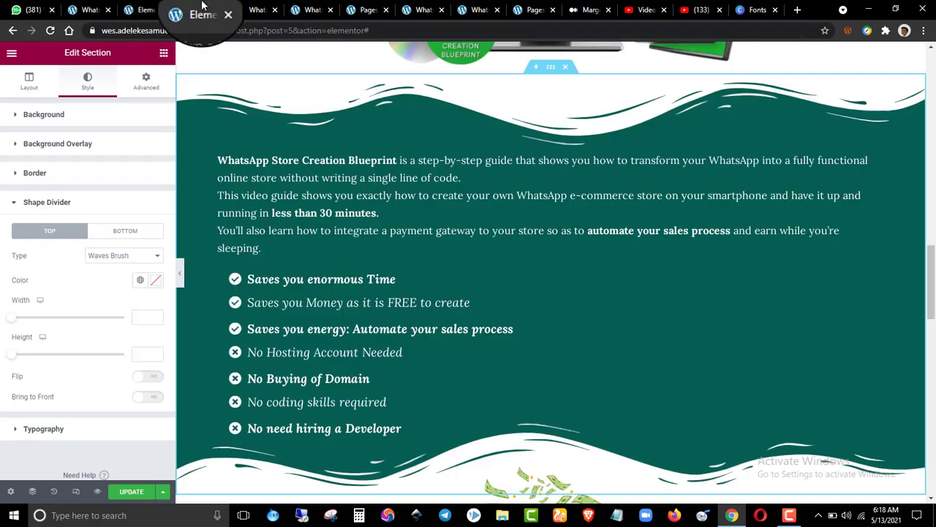
{"action": "right_click", "coordinate": [366, 344]}
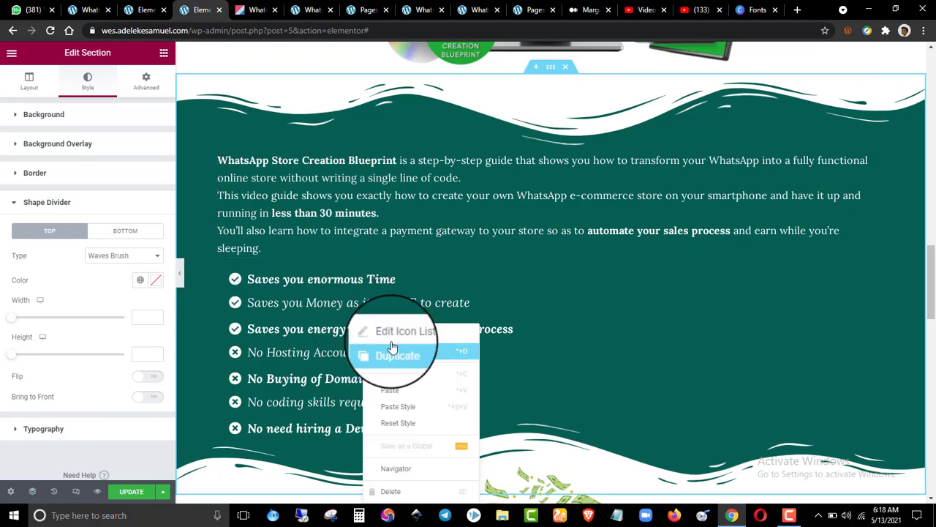
{"action": "left_click", "coordinate": [388, 376]}
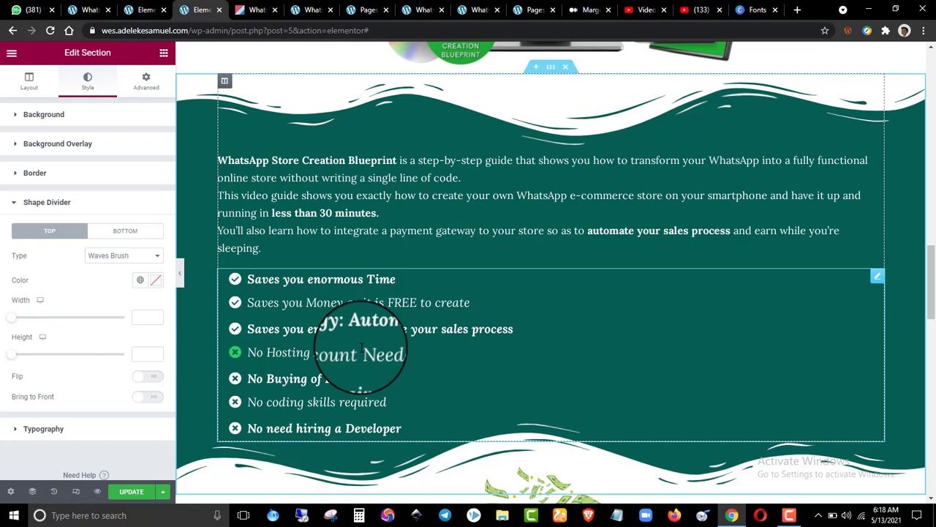
{"action": "right_click", "coordinate": [696, 280]}
{"action": "left_click", "coordinate": [641, 285]}
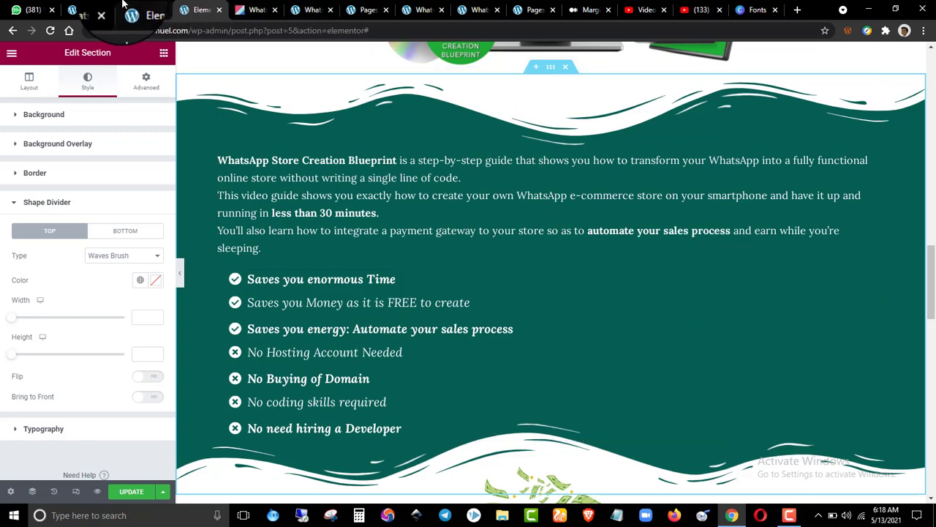
- Paste the copied icon list below the introductory paragraphs in the rebuilt page's green section
{"action": "left_click", "coordinate": [150, 10]}
{"action": "left_click", "coordinate": [201, 10]}
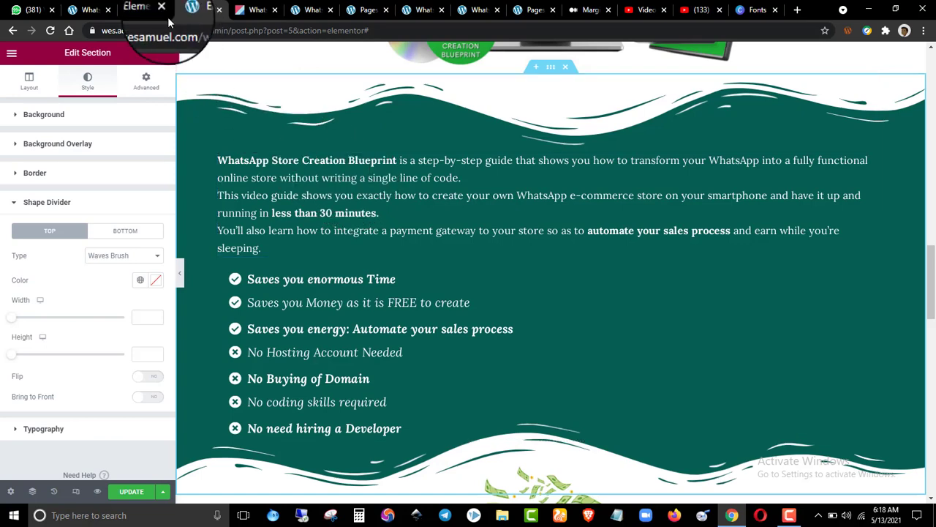
{"action": "left_click", "coordinate": [132, 7]}
{"action": "scroll", "coordinate": [428, 235], "scroll_direction": "down", "scroll_amount": 5}
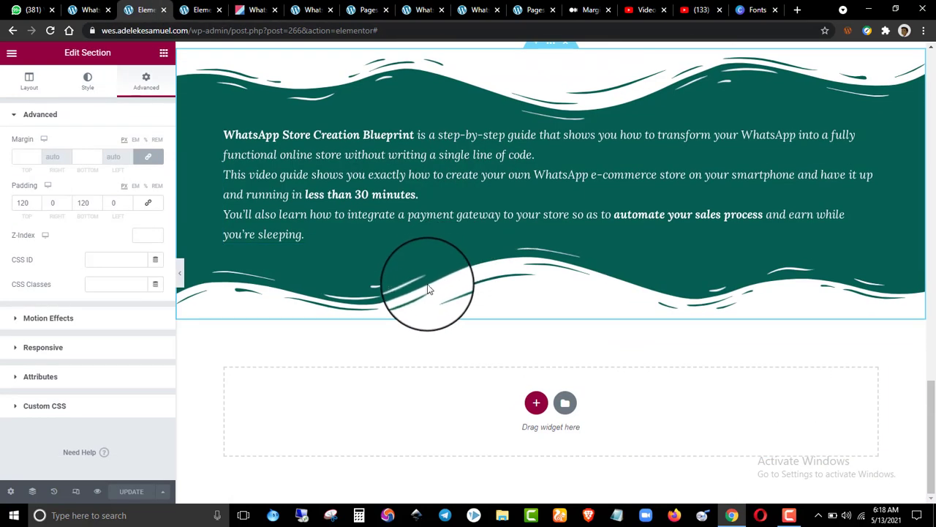
{"action": "right_click", "coordinate": [386, 201]}
{"action": "right_click", "coordinate": [349, 188]}
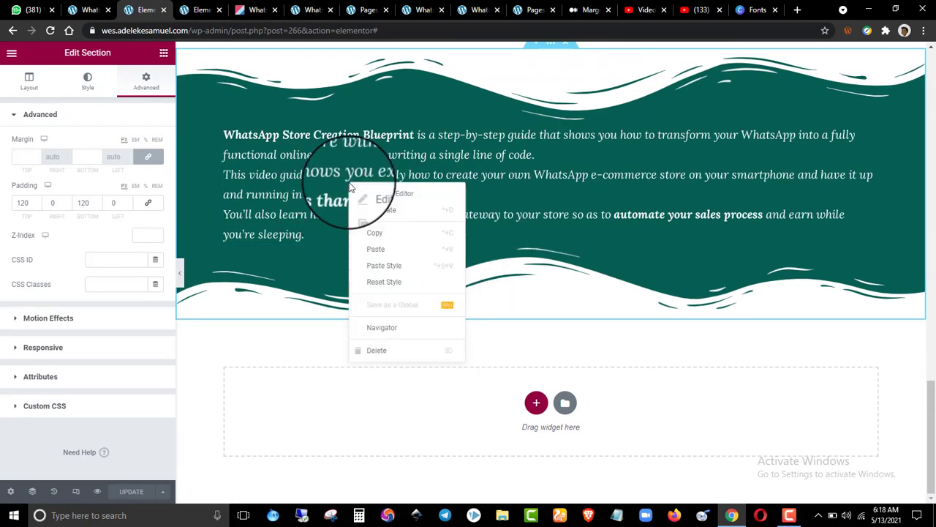
{"action": "left_click", "coordinate": [388, 248]}
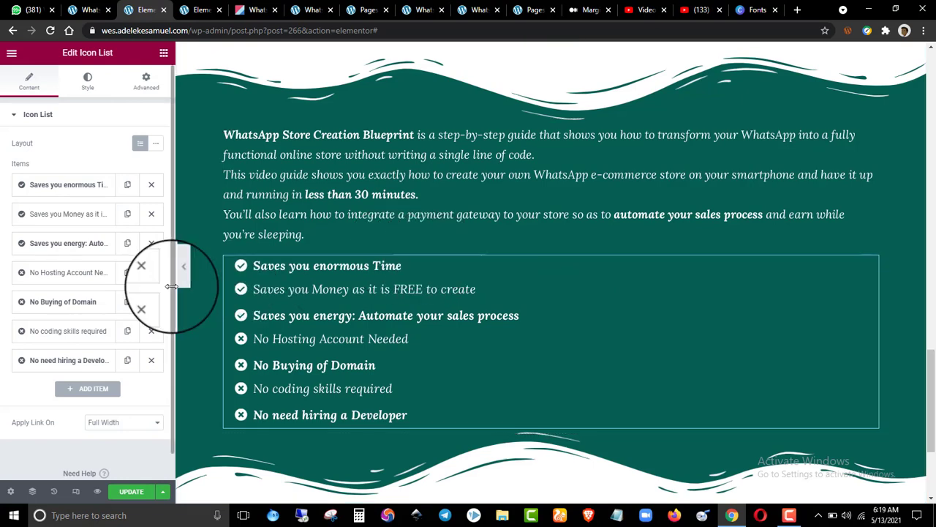
- Save the page with the pasted icon list and check the green section in the page preview
{"action": "scroll", "coordinate": [281, 322], "scroll_direction": "up", "scroll_amount": 15}
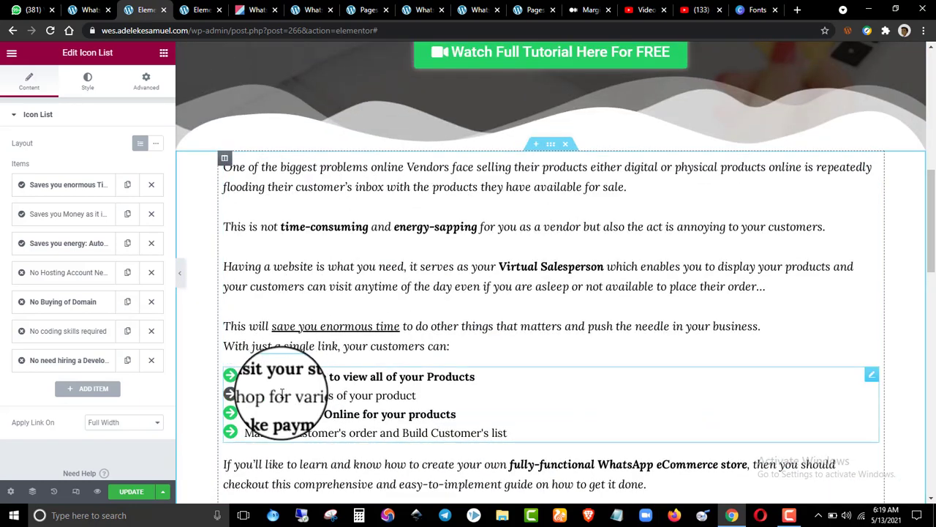
{"action": "scroll", "coordinate": [282, 393], "scroll_direction": "down", "scroll_amount": 5}
{"action": "scroll", "coordinate": [324, 463], "scroll_direction": "down", "scroll_amount": 7}
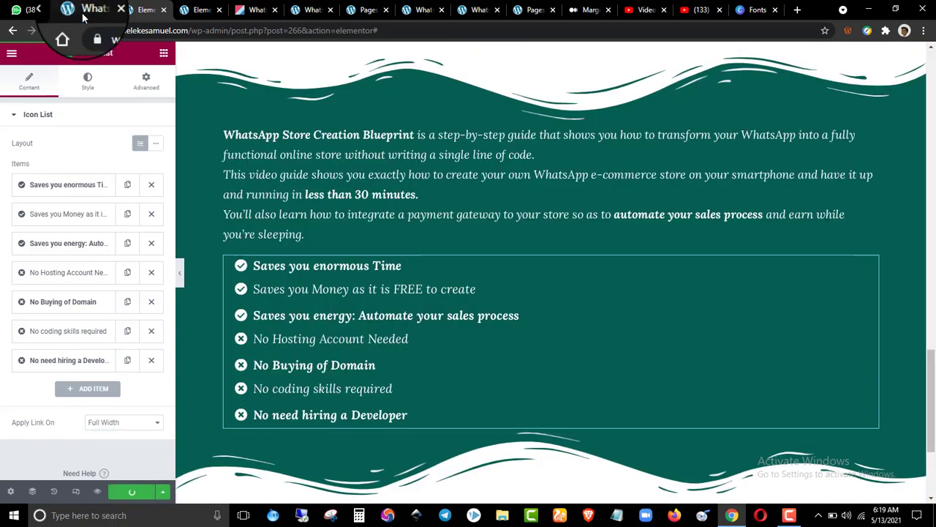
{"action": "left_click", "coordinate": [83, 18]}
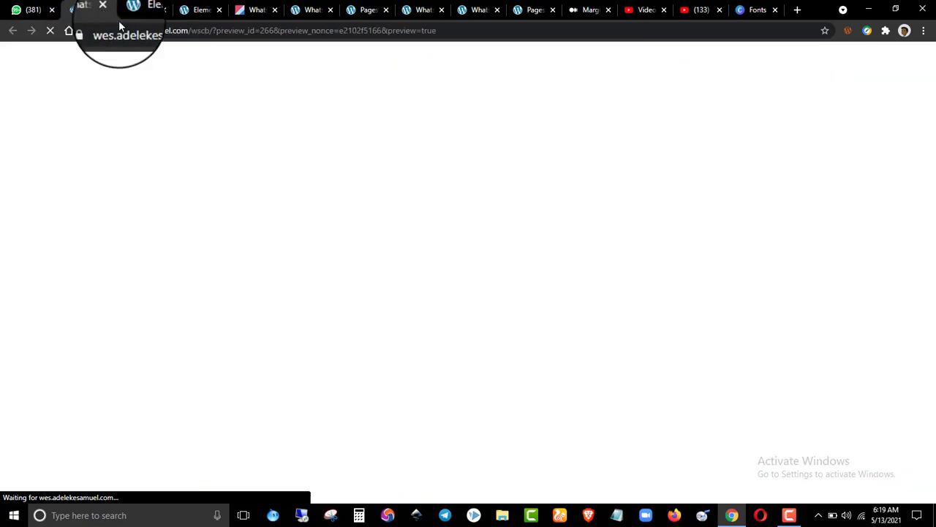
{"action": "scroll", "coordinate": [214, 243], "scroll_direction": "down", "scroll_amount": 10}
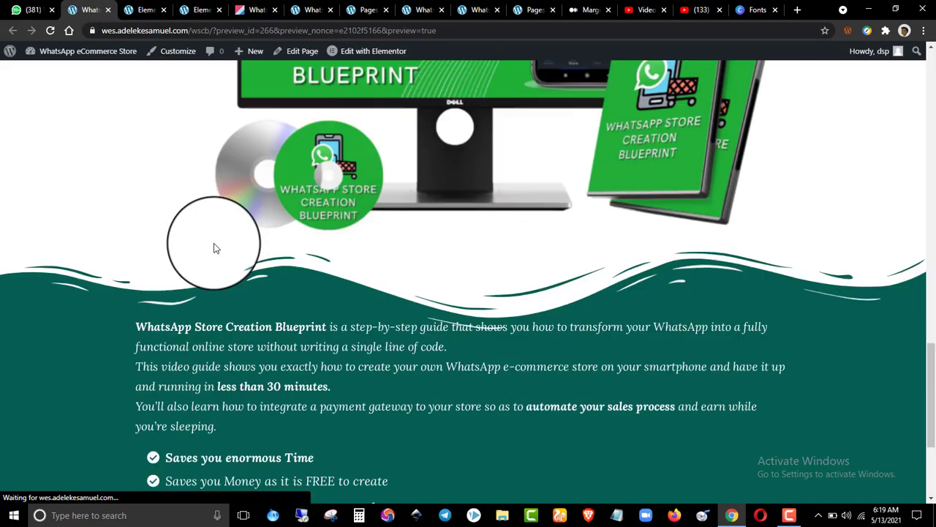
{"action": "left_click", "coordinate": [146, 9]}
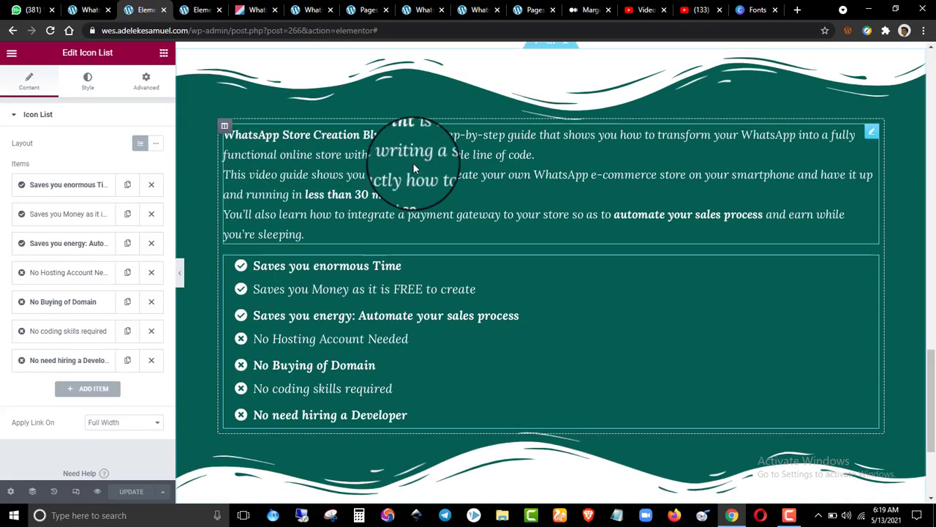
- Examine the "The Sweetest Thing Is..." section that follows the green section on the reference page
{"action": "scroll", "coordinate": [431, 168], "scroll_direction": "down", "scroll_amount": 3}
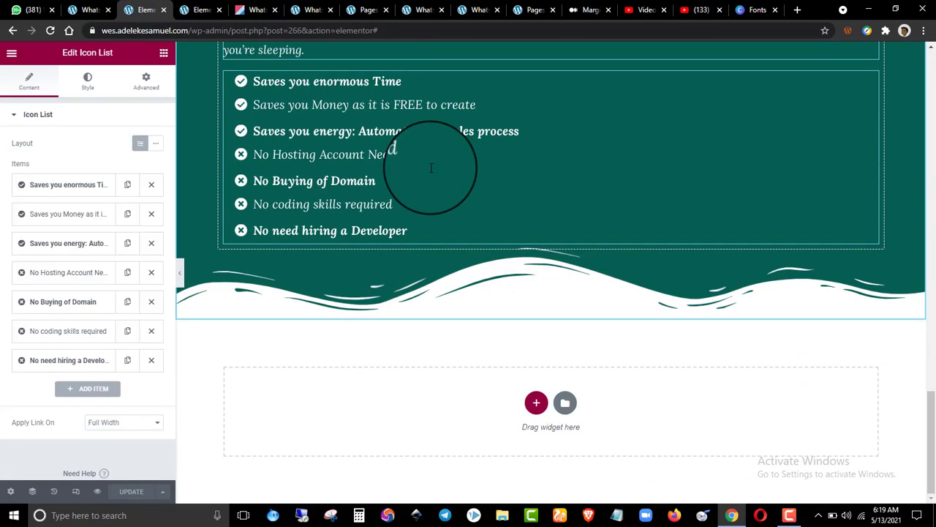
{"action": "left_click", "coordinate": [203, 10]}
{"action": "scroll", "coordinate": [449, 335], "scroll_direction": "down", "scroll_amount": 6}
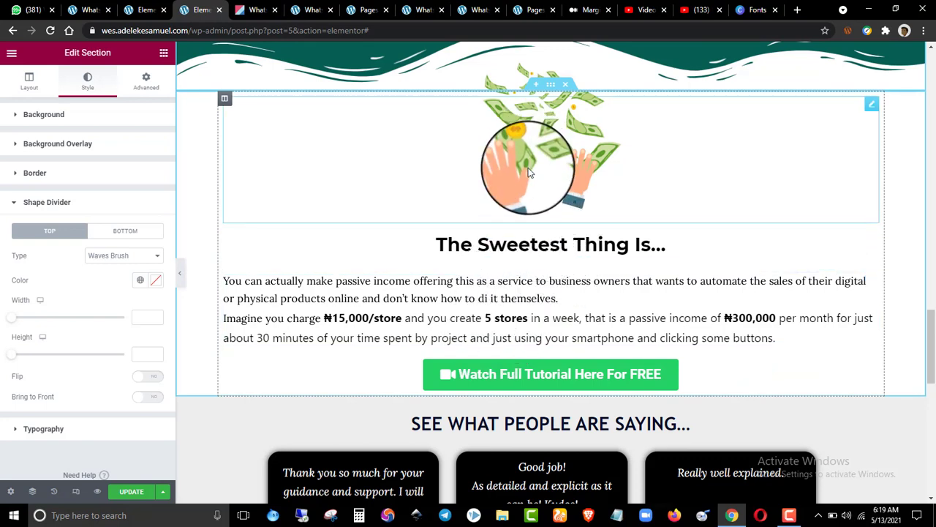
{"action": "scroll", "coordinate": [920, 278], "scroll_direction": "up", "scroll_amount": 2}
{"action": "scroll", "coordinate": [920, 259], "scroll_direction": "up", "scroll_amount": 12}
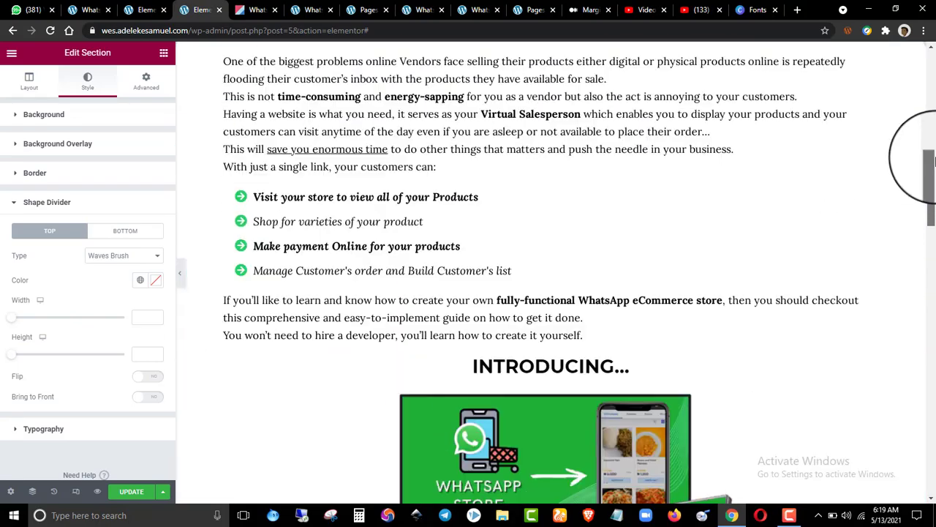
{"action": "left_click_drag", "start_coordinate": [934, 161], "coordinate": [899, 318]}
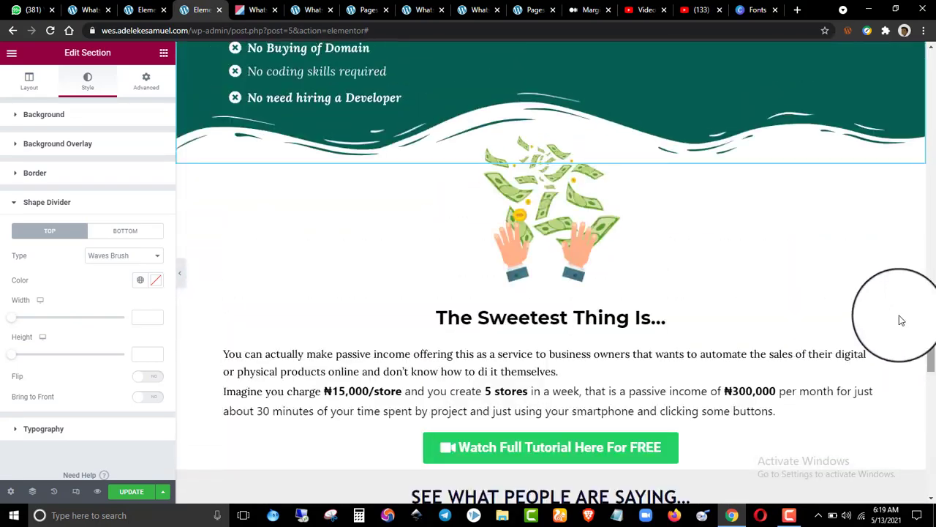
- Add an empty single-column section directly below the green section on the rebuilt page
{"action": "left_click", "coordinate": [130, 7]}
{"action": "scroll", "coordinate": [327, 223], "scroll_direction": "up", "scroll_amount": 15}
{"action": "scroll", "coordinate": [553, 297], "scroll_direction": "down", "scroll_amount": 10}
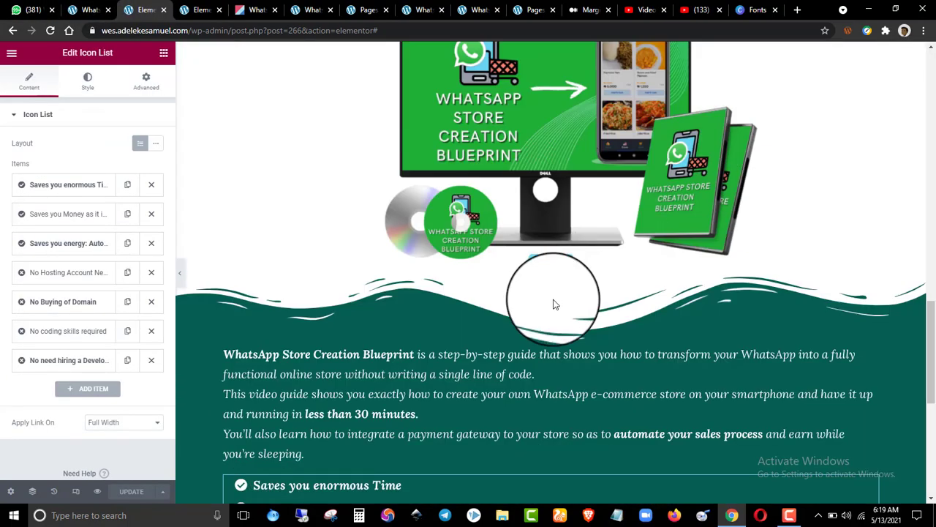
{"action": "scroll", "coordinate": [553, 300], "scroll_direction": "down", "scroll_amount": 5}
{"action": "left_click", "coordinate": [535, 399]}
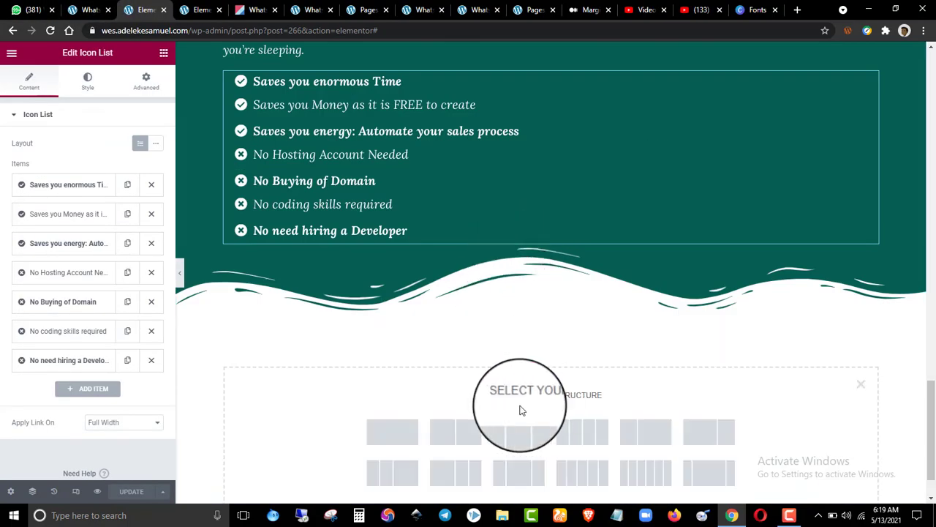
{"action": "left_click", "coordinate": [398, 435]}
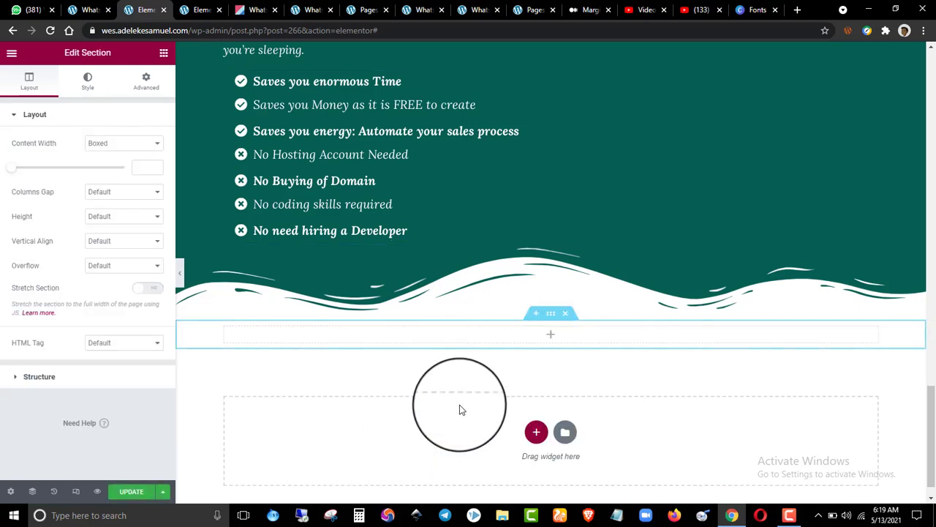
{"action": "scroll", "coordinate": [466, 401], "scroll_direction": "up", "scroll_amount": 5}
{"action": "scroll", "coordinate": [465, 401], "scroll_direction": "up", "scroll_amount": 6}
{"action": "scroll", "coordinate": [468, 416], "scroll_direction": "down", "scroll_amount": 6}
{"action": "scroll", "coordinate": [466, 416], "scroll_direction": "down", "scroll_amount": 5}
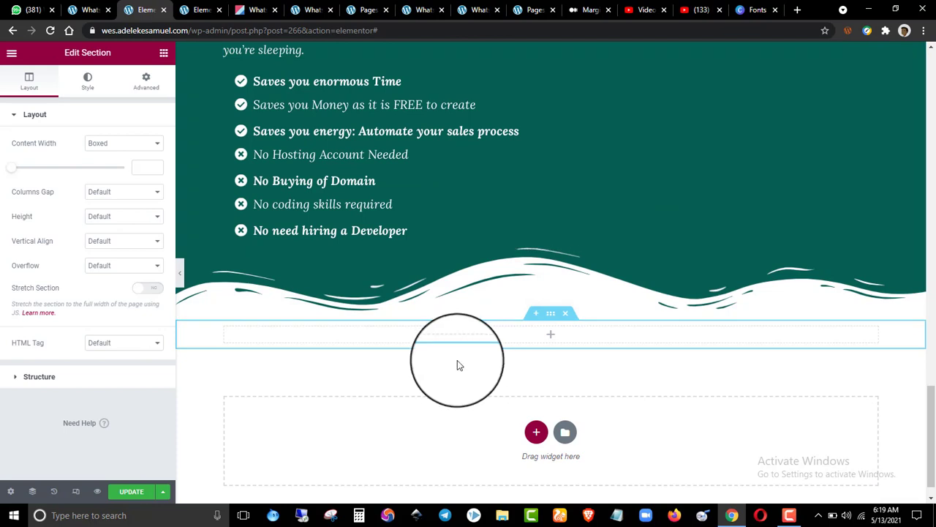
- Add an image widget to the empty section below the green section and insert money.png from the media library
{"action": "left_click", "coordinate": [164, 56]}
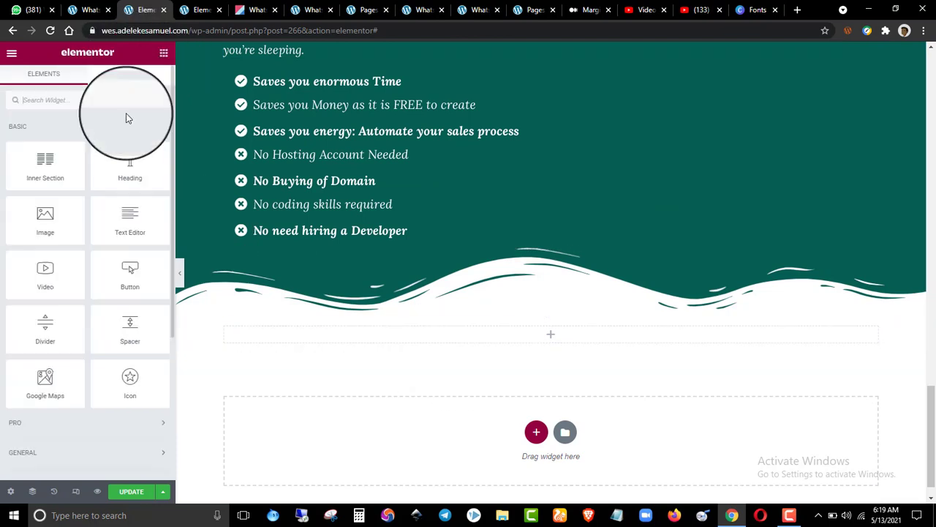
{"action": "left_click_drag", "start_coordinate": [45, 212], "coordinate": [383, 324]}
{"action": "left_click", "coordinate": [54, 168]}
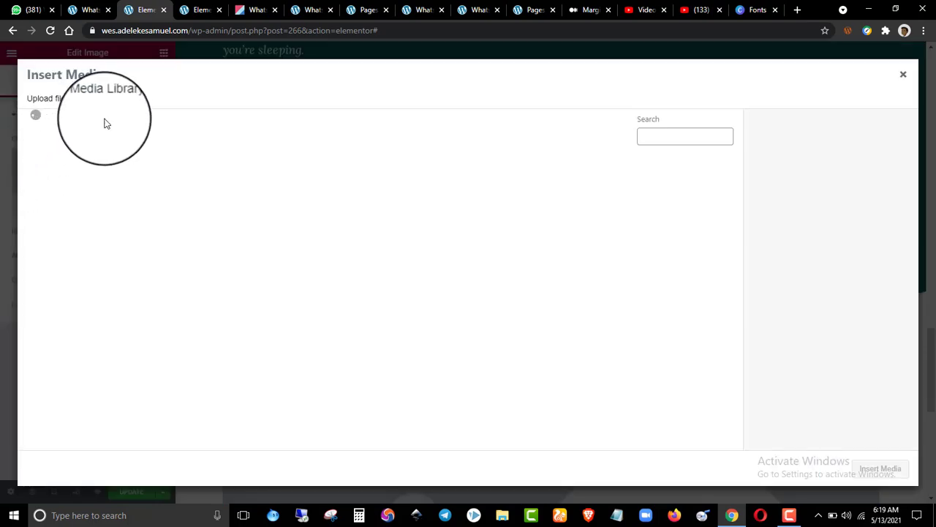
{"action": "left_click", "coordinate": [62, 201]}
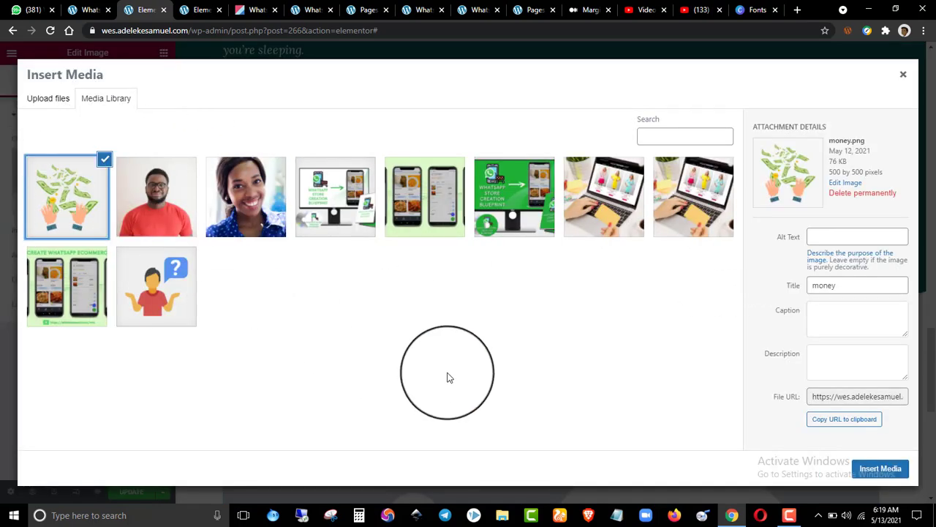
{"action": "left_click", "coordinate": [874, 469]}
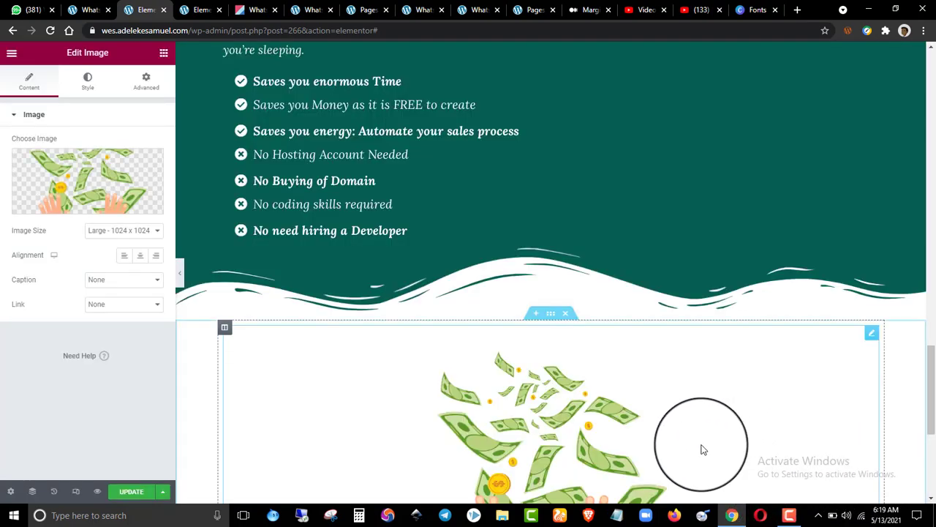
- Set the money image's size to Medium - 300 x 300
{"action": "scroll", "coordinate": [701, 449], "scroll_direction": "down", "scroll_amount": 4}
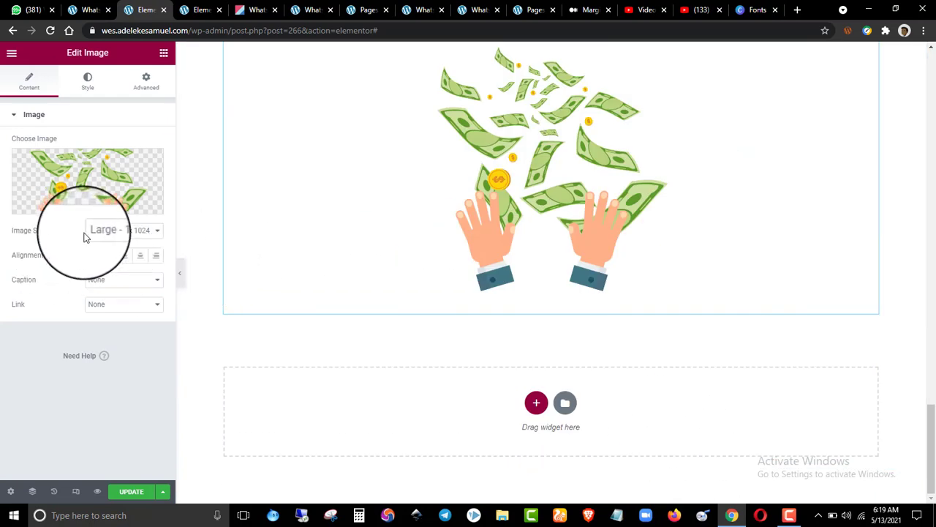
{"action": "left_click", "coordinate": [90, 240]}
{"action": "left_click", "coordinate": [98, 261]}
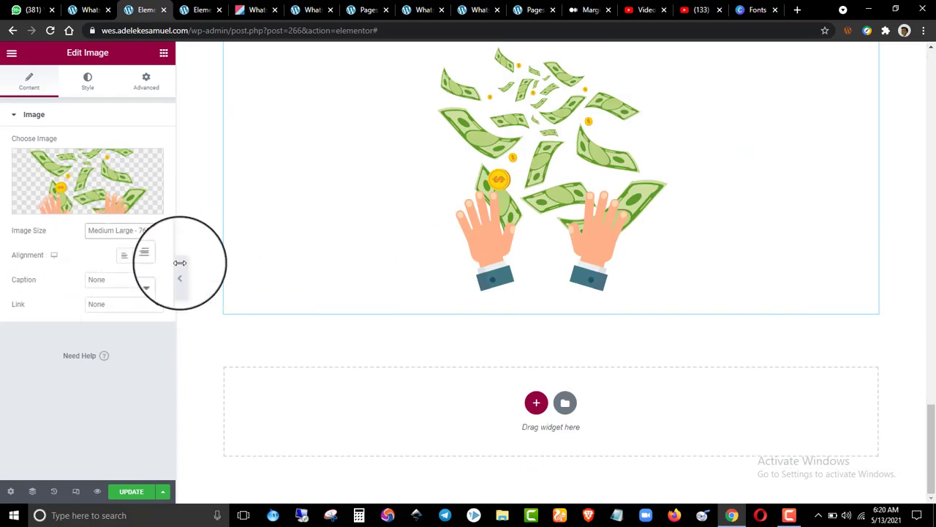
{"action": "left_click", "coordinate": [106, 233]}
{"action": "left_click", "coordinate": [104, 253]}
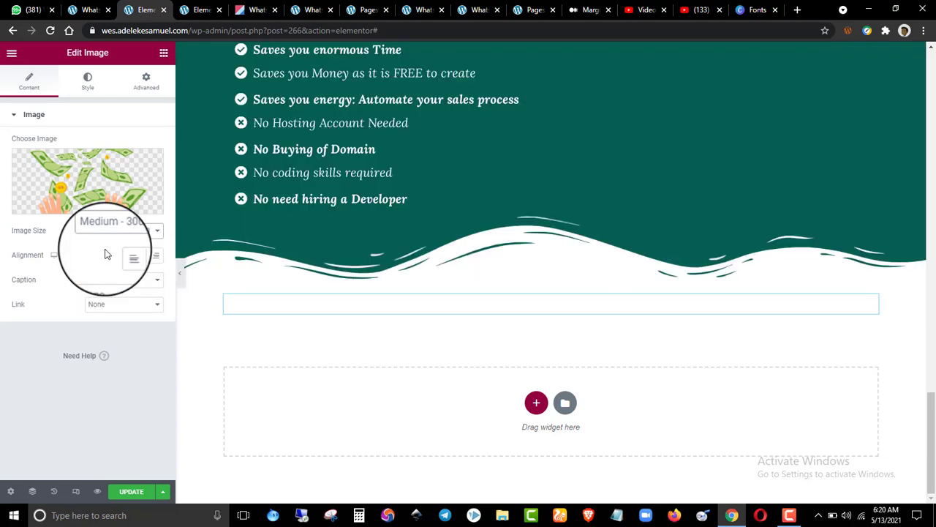
{"action": "left_click", "coordinate": [110, 232]}
{"action": "left_click", "coordinate": [110, 256]}
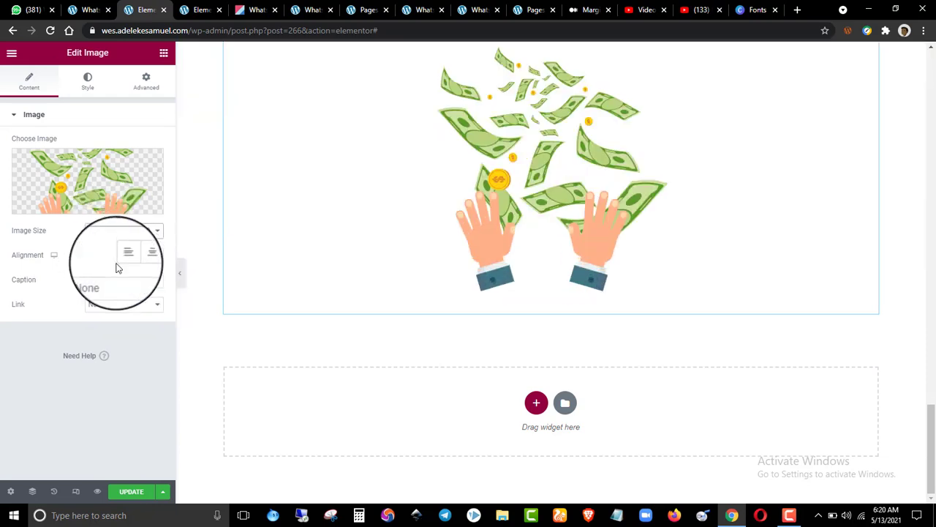
{"action": "left_click", "coordinate": [112, 234]}
{"action": "left_click", "coordinate": [106, 251]}
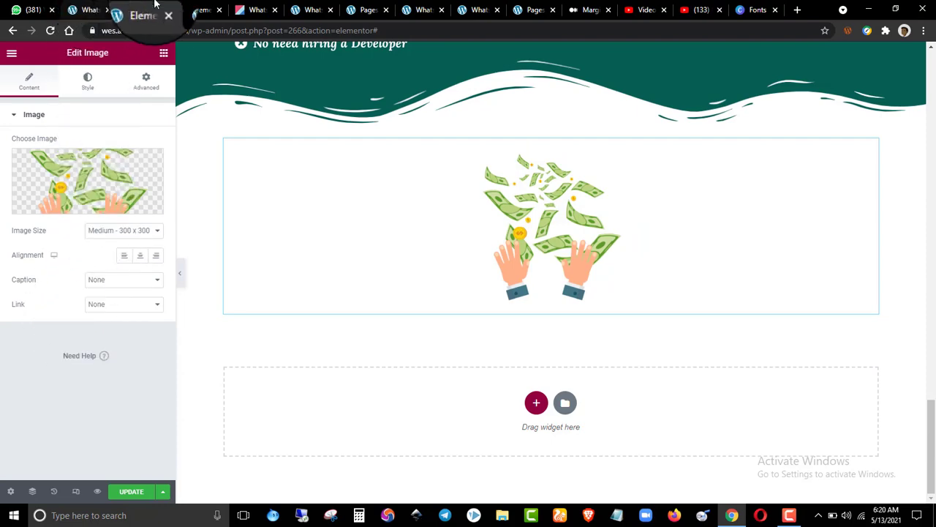
- Copy the "The Sweetest Thing Is..." heading from the reference page and paste it below the money image on the rebuilt page
{"action": "left_click", "coordinate": [195, 10]}
{"action": "right_click", "coordinate": [435, 327]}
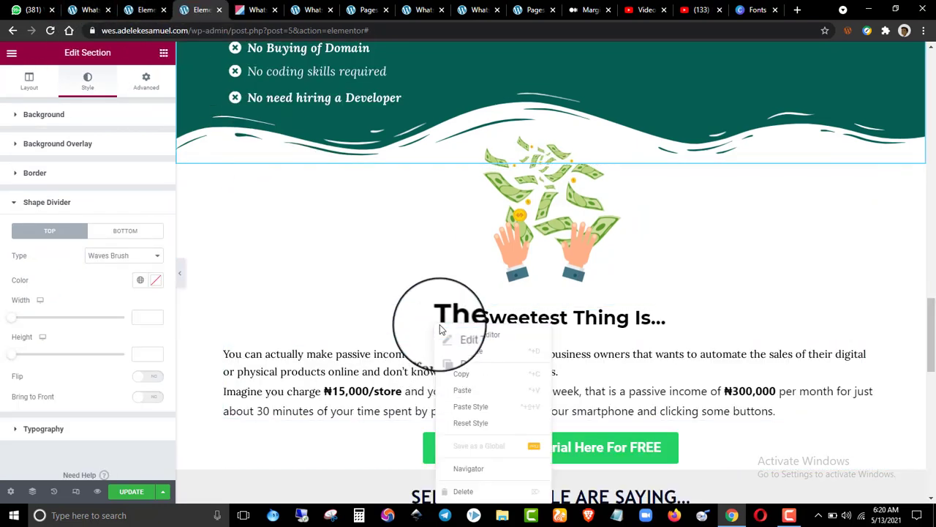
{"action": "left_click", "coordinate": [460, 374]}
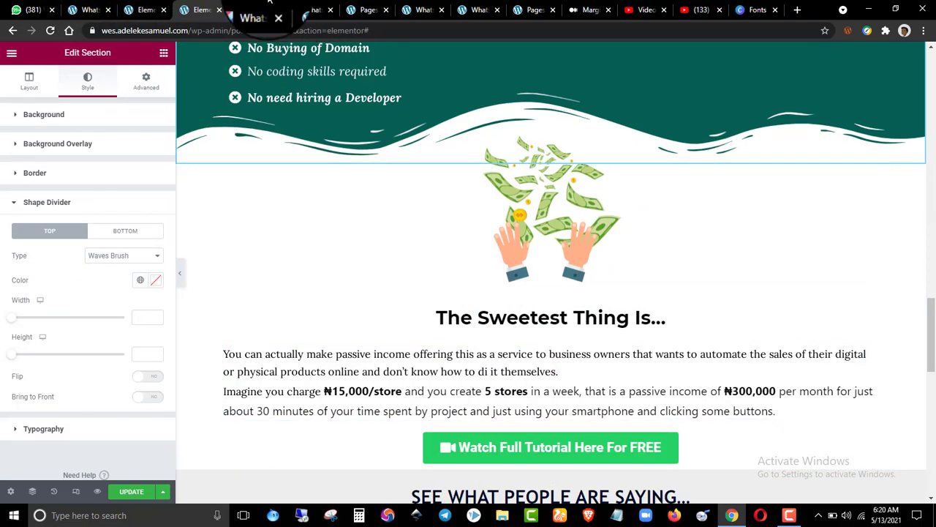
{"action": "left_click", "coordinate": [141, 9]}
{"action": "right_click", "coordinate": [462, 268]}
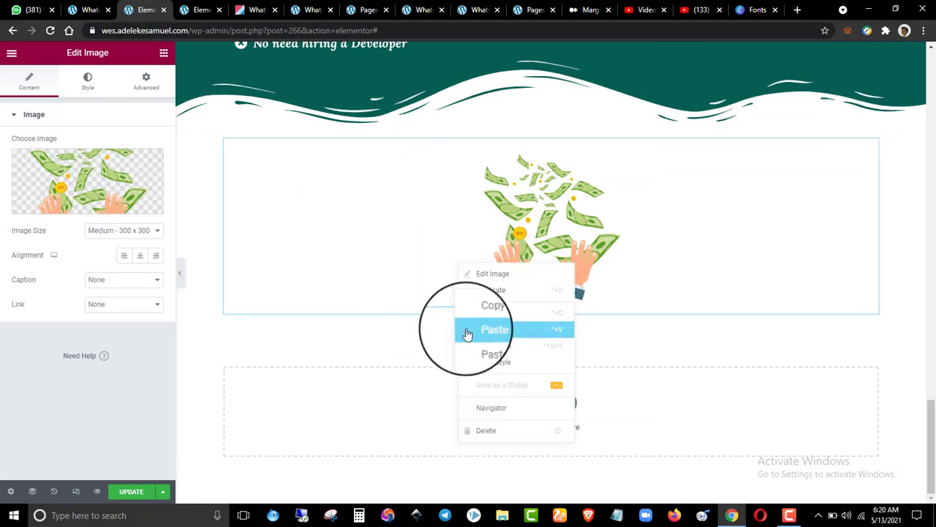
{"action": "left_click", "coordinate": [467, 331]}
- Copy the passive income paragraph from the reference page and paste it below the "The Sweetest Thing Is..." heading on the rebuilt page
{"action": "left_click", "coordinate": [195, 10]}
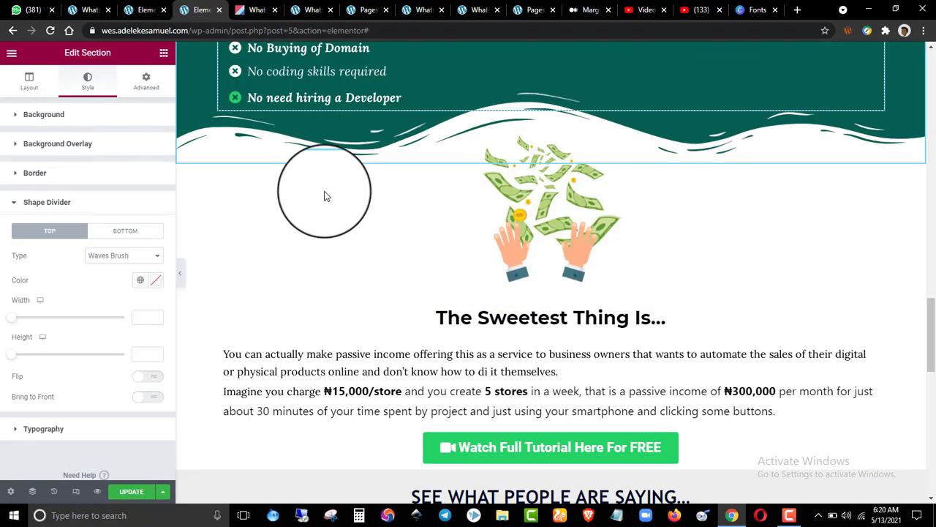
{"action": "right_click", "coordinate": [349, 352]}
{"action": "left_click", "coordinate": [399, 370]}
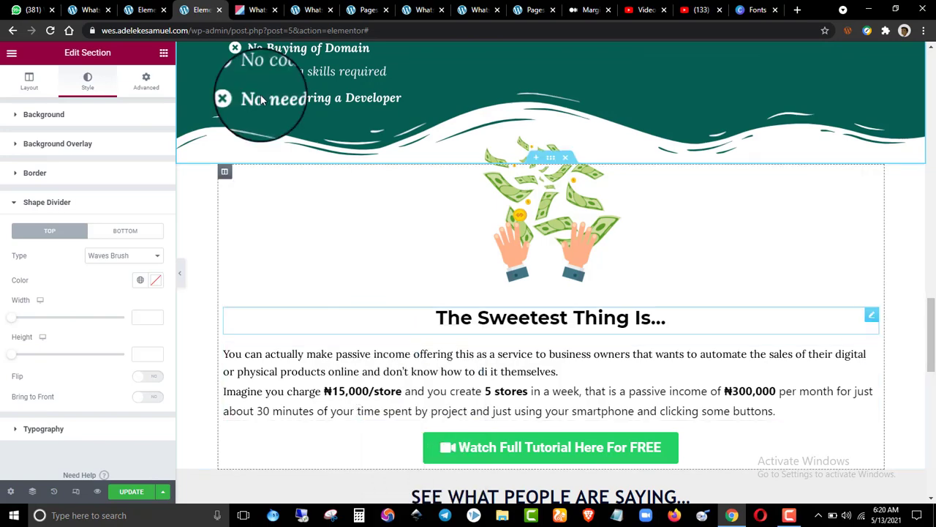
{"action": "left_click", "coordinate": [141, 8]}
{"action": "scroll", "coordinate": [450, 222], "scroll_direction": "up", "scroll_amount": 15}
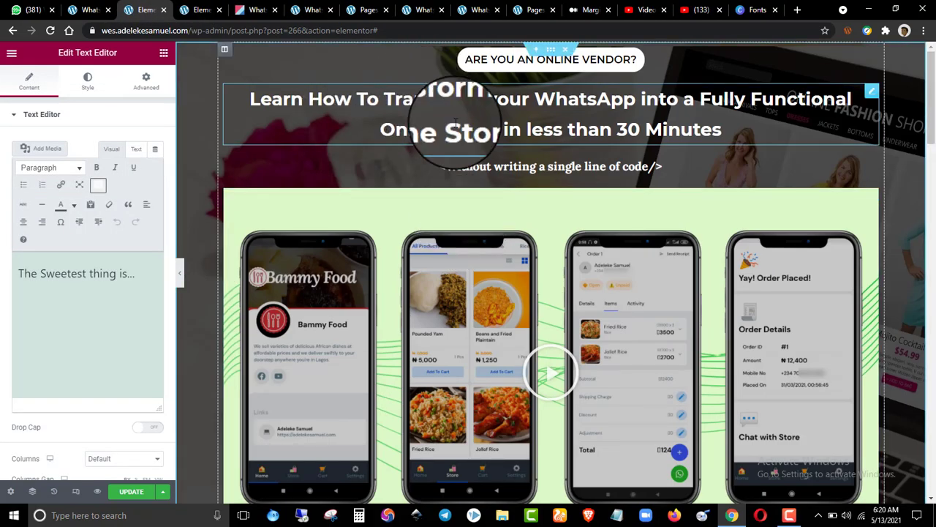
{"action": "scroll", "coordinate": [450, 129], "scroll_direction": "down", "scroll_amount": 15}
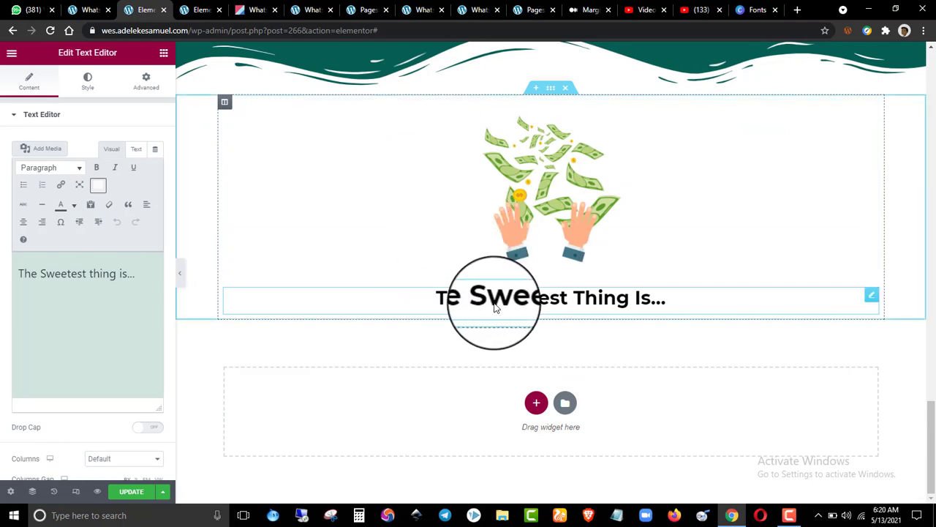
{"action": "scroll", "coordinate": [494, 307], "scroll_direction": "up", "scroll_amount": 5}
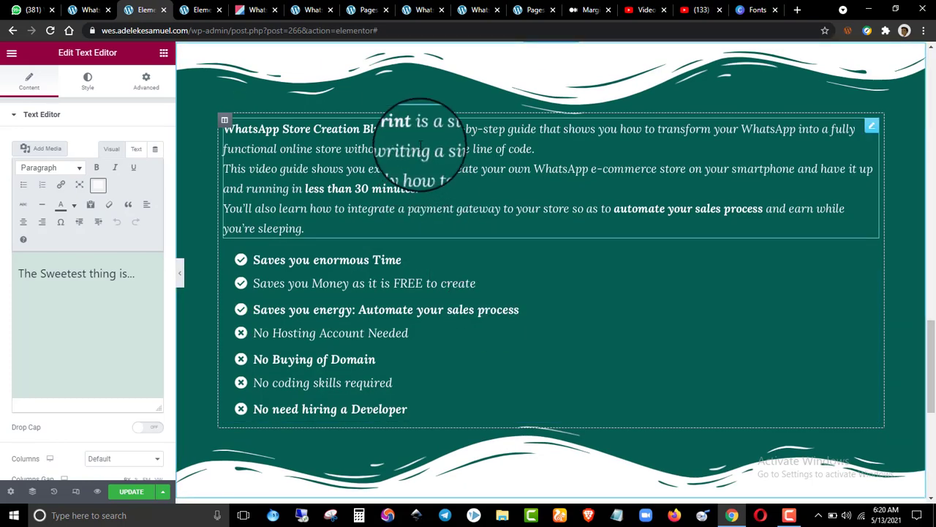
{"action": "scroll", "coordinate": [410, 161], "scroll_direction": "up", "scroll_amount": 5}
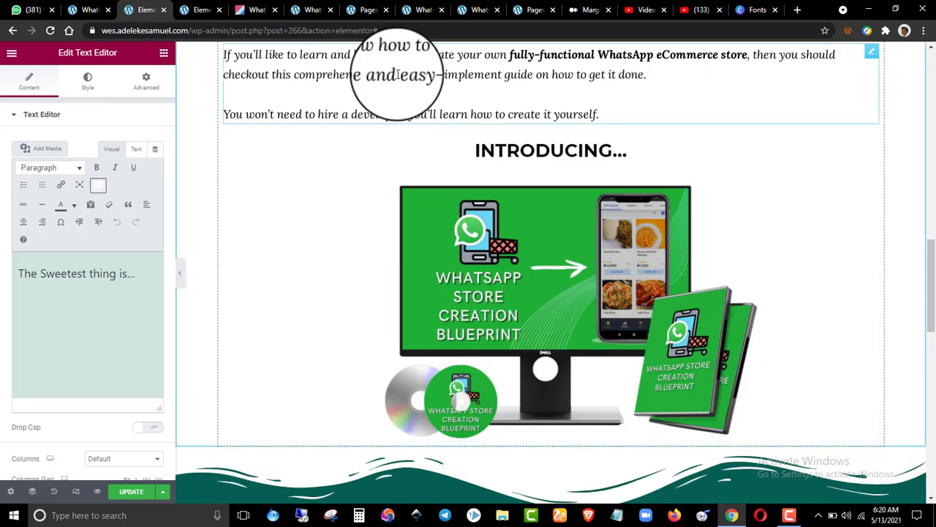
{"action": "scroll", "coordinate": [397, 75], "scroll_direction": "down", "scroll_amount": 10}
{"action": "right_click", "coordinate": [434, 307]}
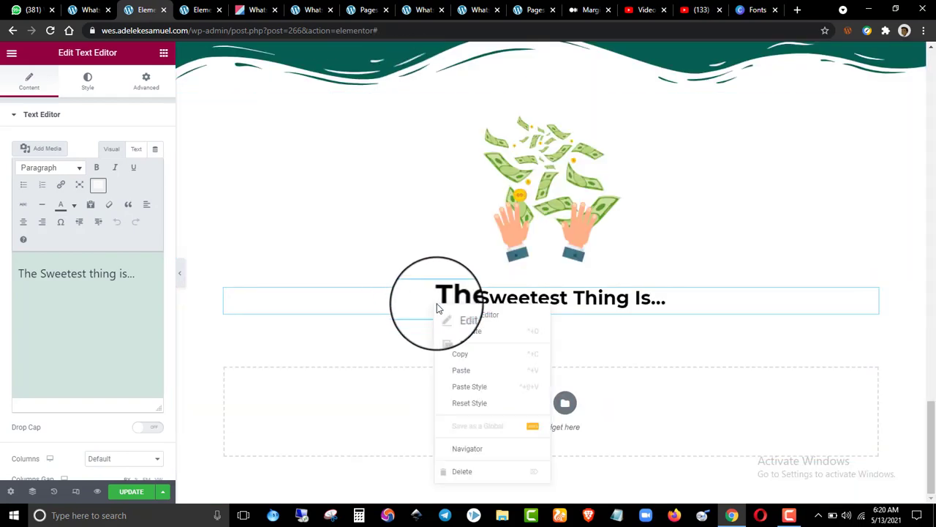
{"action": "left_click", "coordinate": [461, 369]}
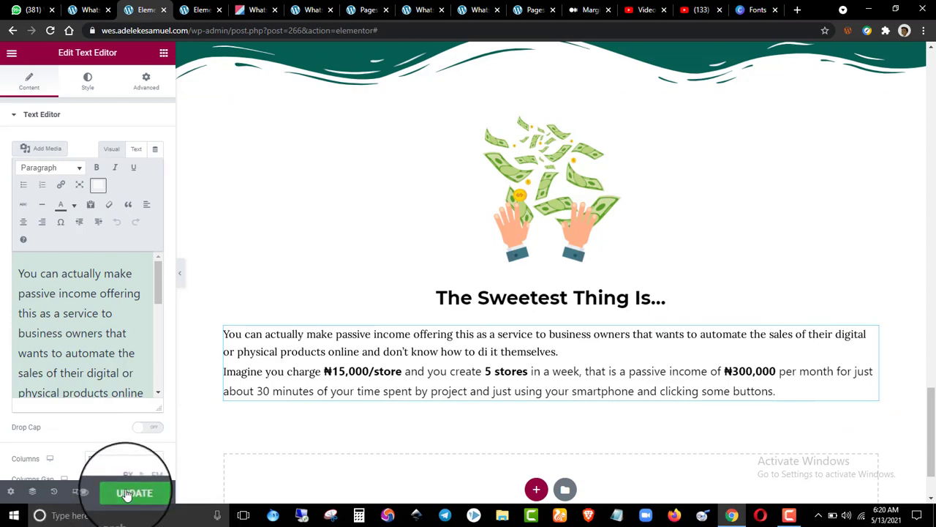
- Copy the "Watch Full Tutorial Here For FREE" button from the rebuilt page's hero section and paste it below the passive income paragraph
{"action": "left_click", "coordinate": [197, 10]}
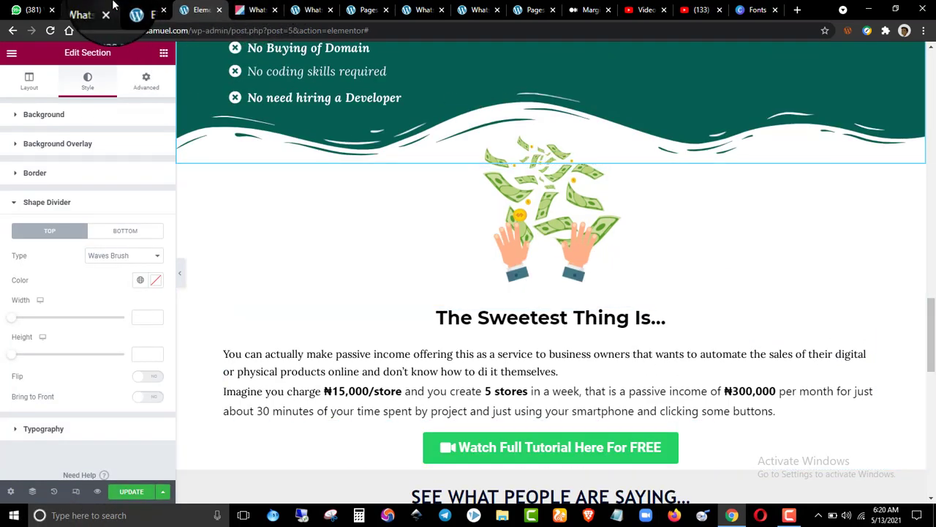
{"action": "left_click", "coordinate": [147, 9]}
{"action": "scroll", "coordinate": [623, 369], "scroll_direction": "up", "scroll_amount": 3}
{"action": "scroll", "coordinate": [623, 370], "scroll_direction": "up", "scroll_amount": 15}
{"action": "scroll", "coordinate": [607, 337], "scroll_direction": "down", "scroll_amount": 5}
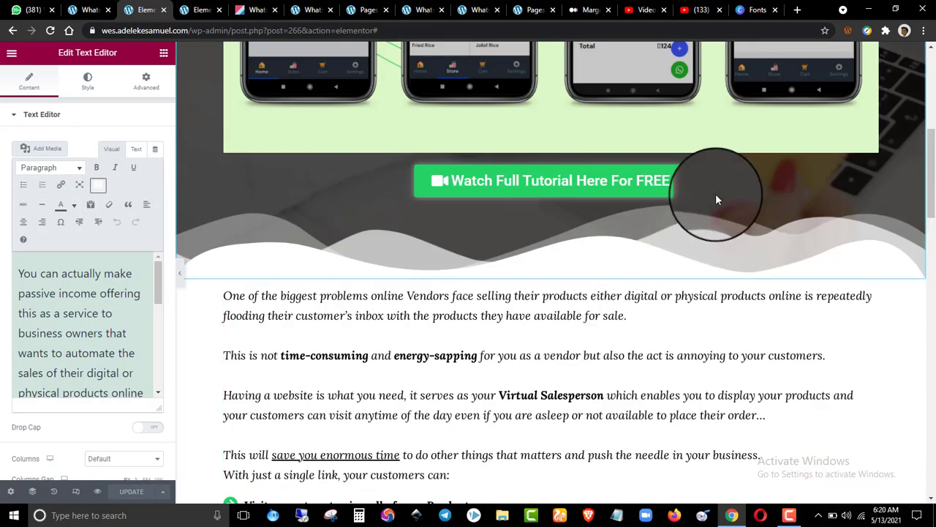
{"action": "right_click", "coordinate": [699, 178]}
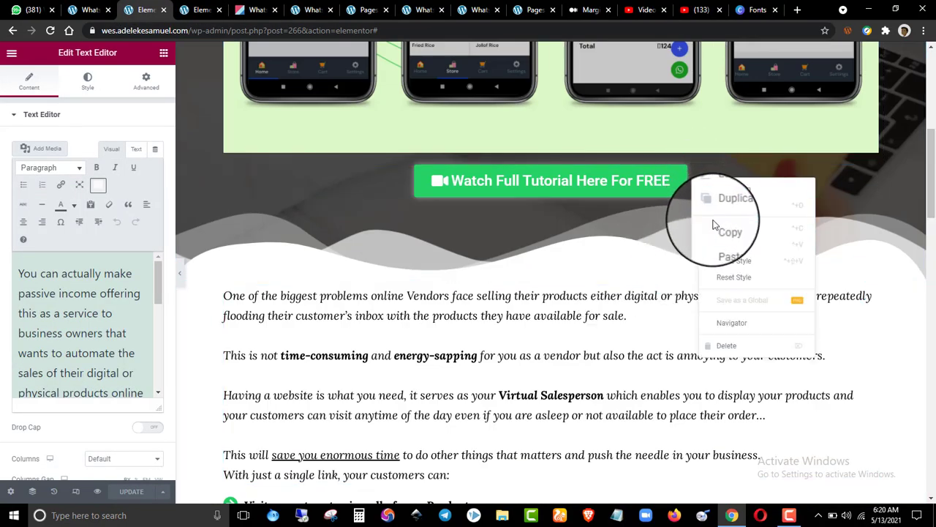
{"action": "left_click", "coordinate": [717, 232]}
{"action": "scroll", "coordinate": [702, 232], "scroll_direction": "down", "scroll_amount": 15}
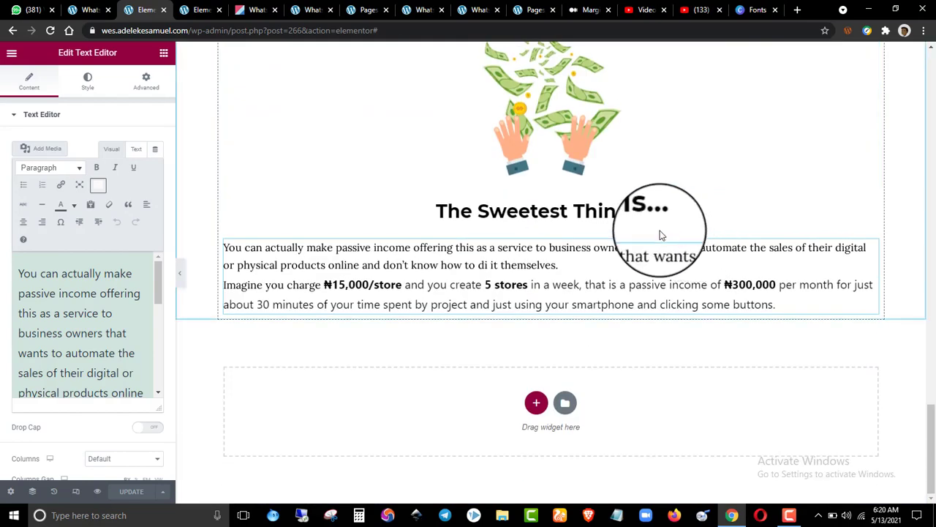
{"action": "right_click", "coordinate": [597, 284]}
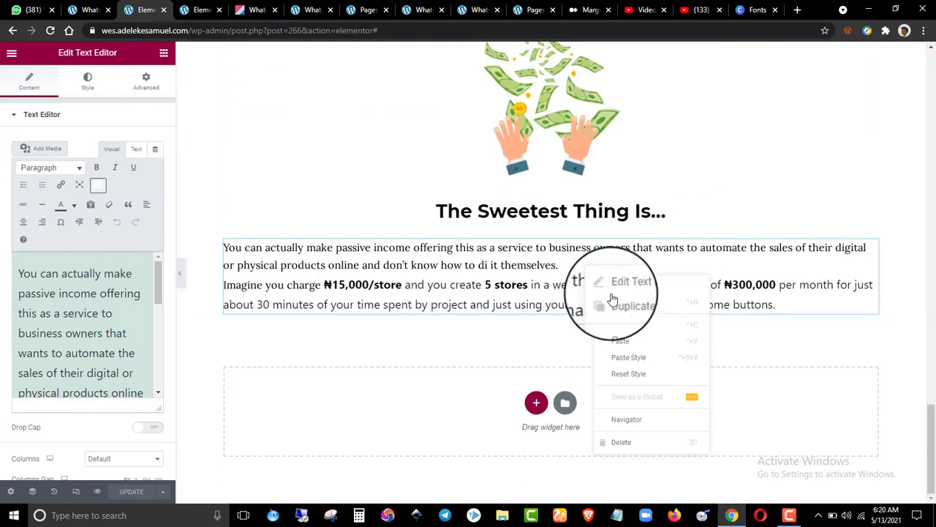
{"action": "left_click", "coordinate": [611, 343]}
- Set the pasted button's box shadow color to rgba(176, 77, 77, 1) and save the page
{"action": "scroll", "coordinate": [609, 346], "scroll_direction": "up", "scroll_amount": 15}
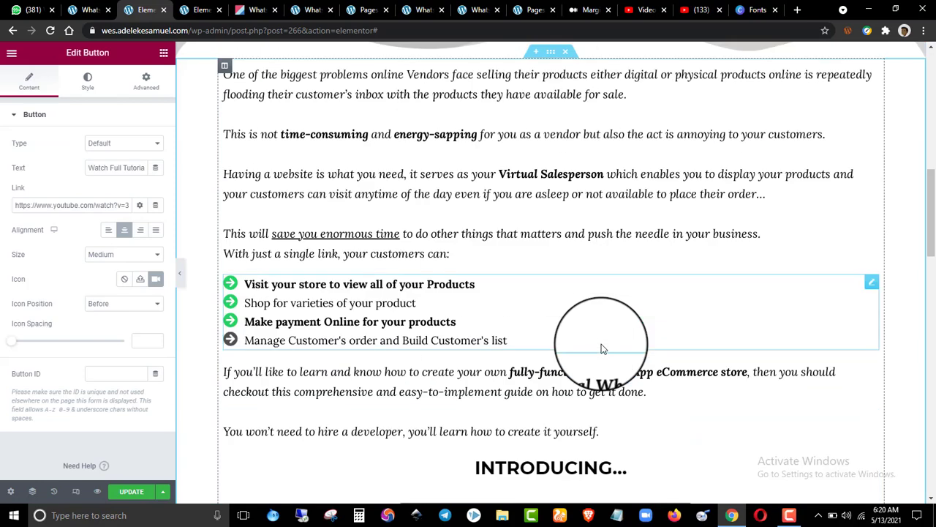
{"action": "scroll", "coordinate": [601, 349], "scroll_direction": "down", "scroll_amount": 8}
{"action": "scroll", "coordinate": [600, 349], "scroll_direction": "down", "scroll_amount": 2}
{"action": "scroll", "coordinate": [556, 249], "scroll_direction": "down", "scroll_amount": 6}
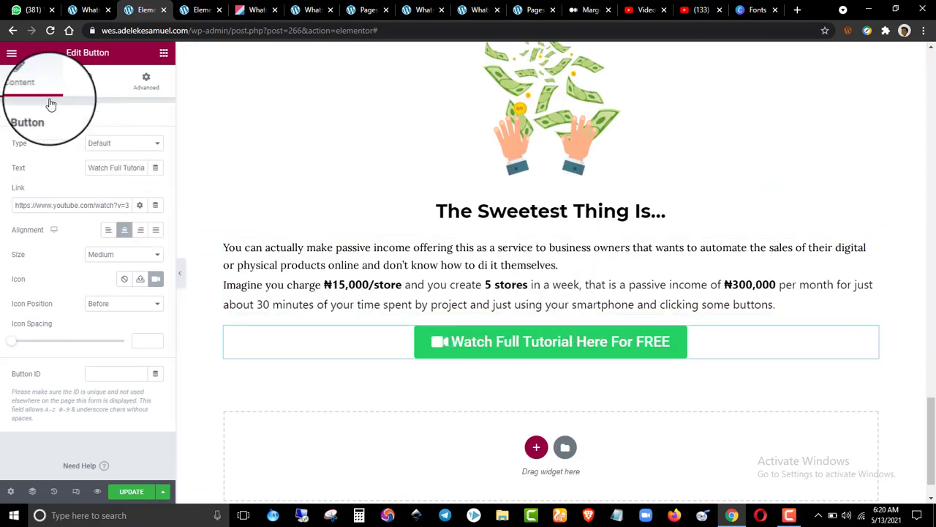
{"action": "left_click", "coordinate": [87, 82]}
{"action": "left_click", "coordinate": [88, 114]}
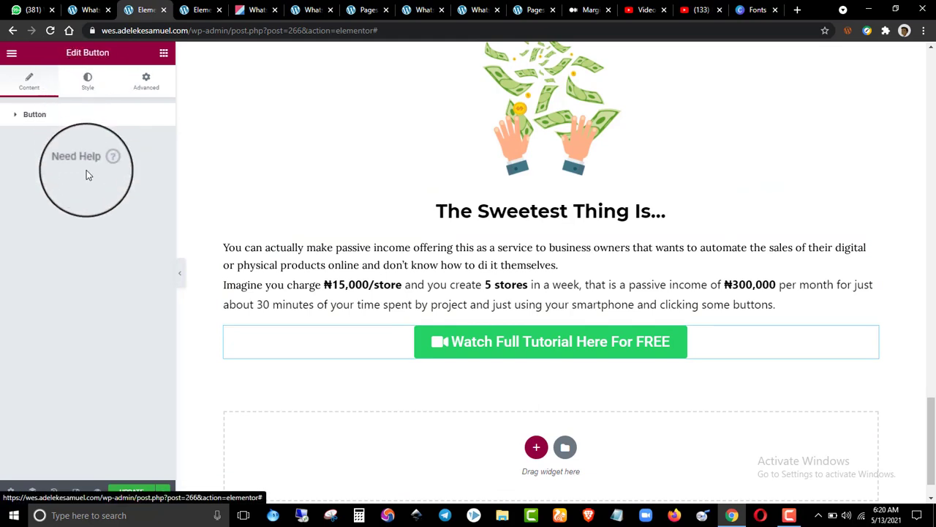
{"action": "left_click", "coordinate": [65, 119]}
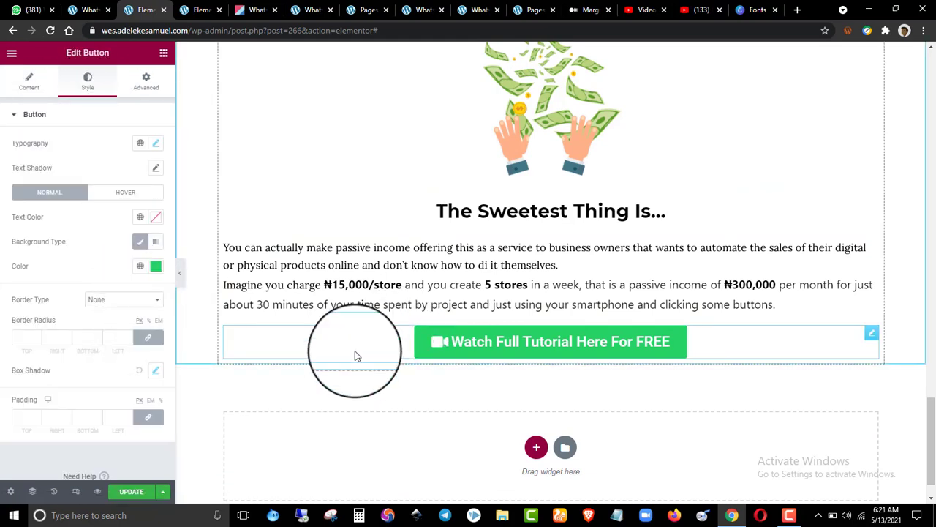
{"action": "left_click", "coordinate": [156, 370]}
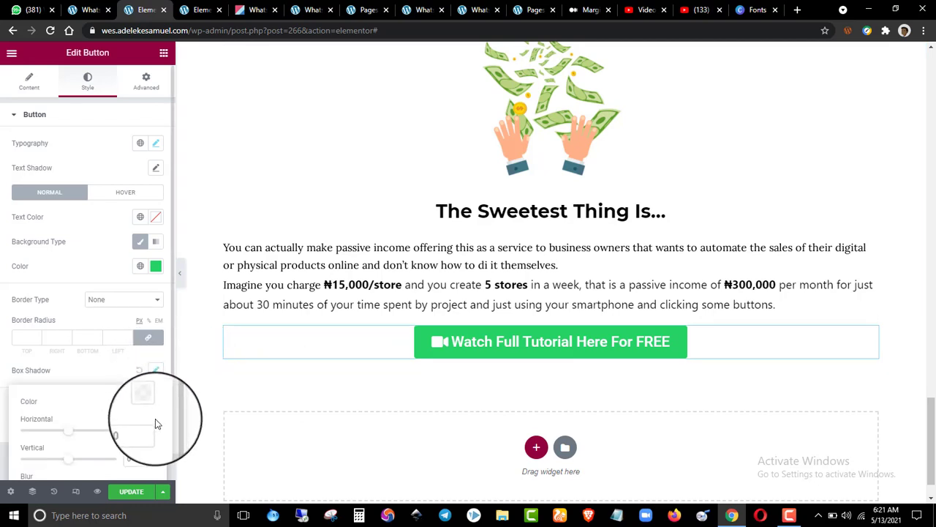
{"action": "left_click", "coordinate": [148, 403]}
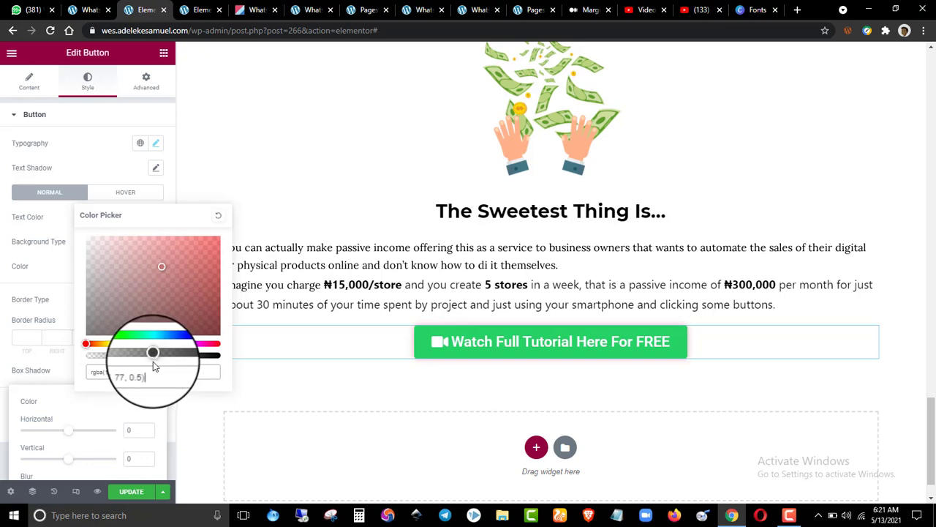
{"action": "left_click_drag", "start_coordinate": [153, 354], "coordinate": [221, 352]}
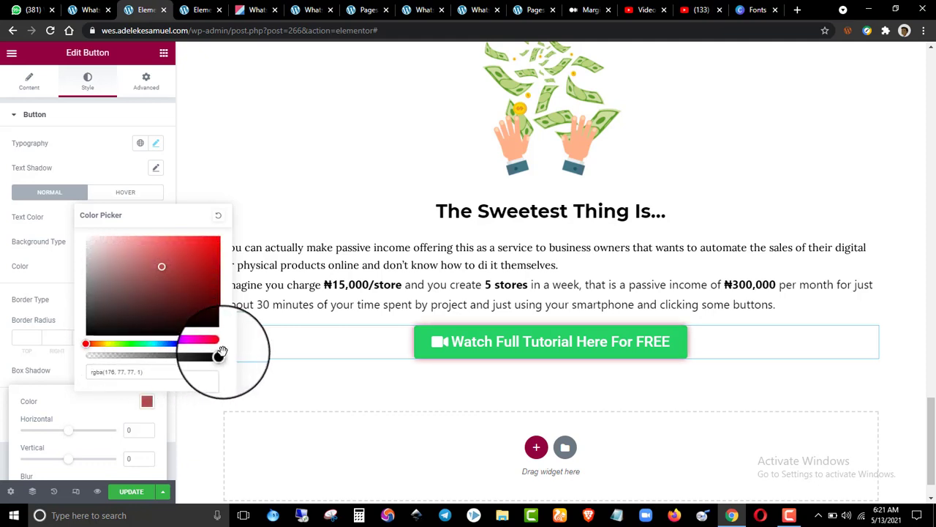
{"action": "left_click", "coordinate": [2, 281]}
{"action": "left_click", "coordinate": [132, 491]}
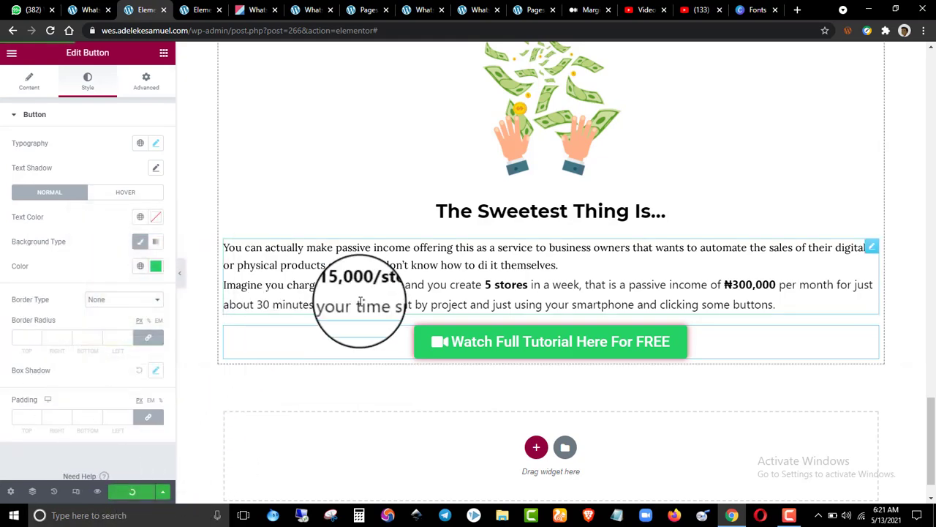
- Check the testimonials section on the reference page and add an empty single-column section below the tutorial button on the rebuilt page
{"action": "scroll", "coordinate": [512, 168], "scroll_direction": "down", "scroll_amount": 5}
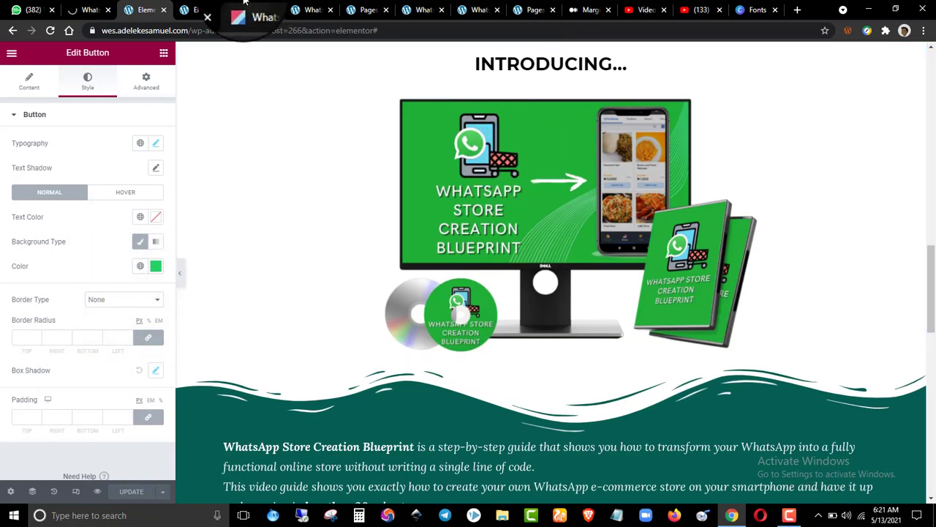
{"action": "left_click_drag", "start_coordinate": [212, 6], "coordinate": [197, 10]}
{"action": "left_click", "coordinate": [393, 284]}
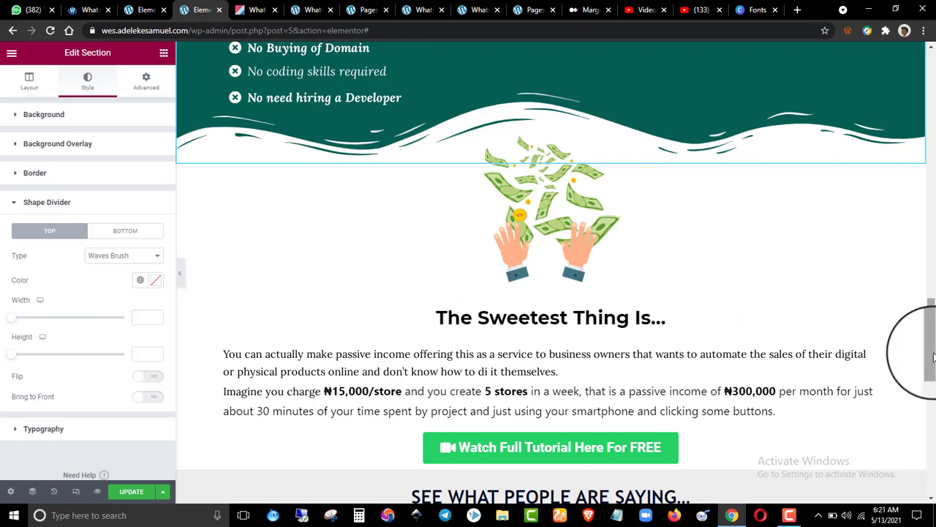
{"action": "left_click_drag", "start_coordinate": [918, 314], "coordinate": [919, 352]}
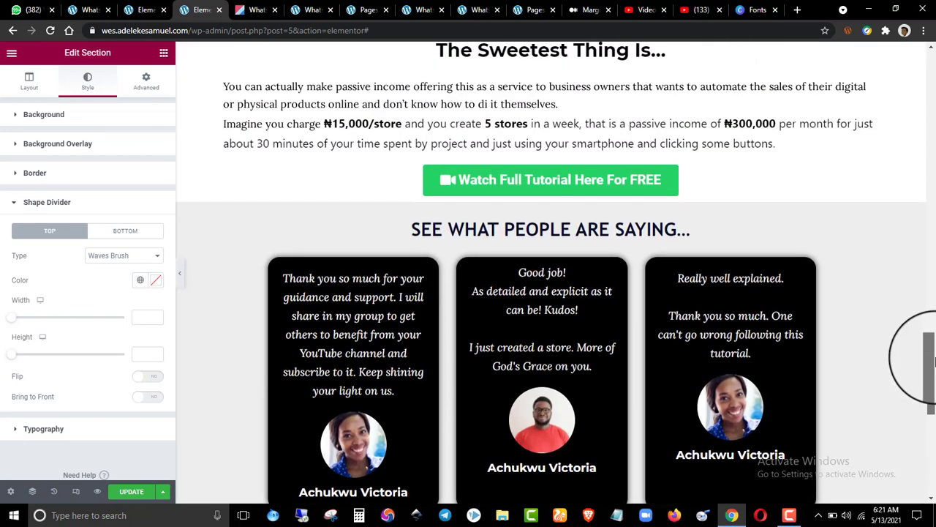
{"action": "left_click", "coordinate": [140, 10]}
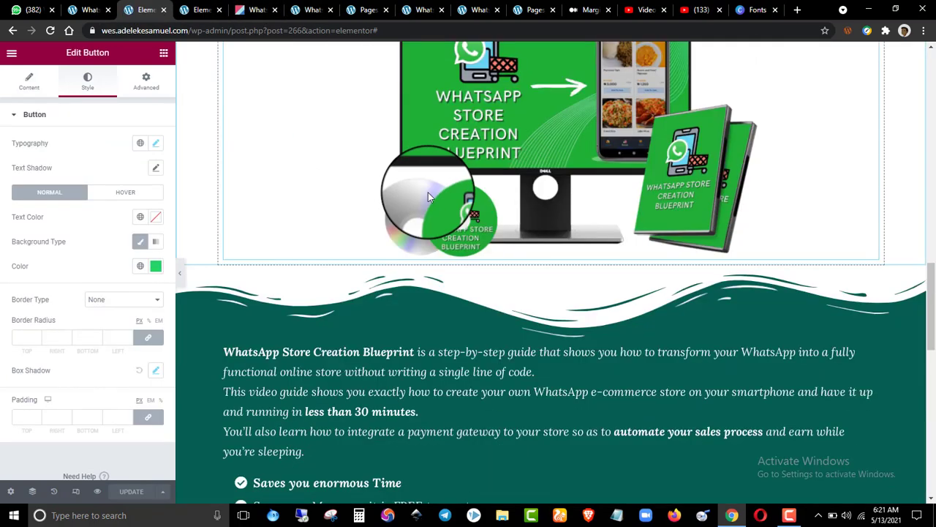
{"action": "scroll", "coordinate": [425, 187], "scroll_direction": "down", "scroll_amount": 12}
{"action": "left_click", "coordinate": [530, 409]}
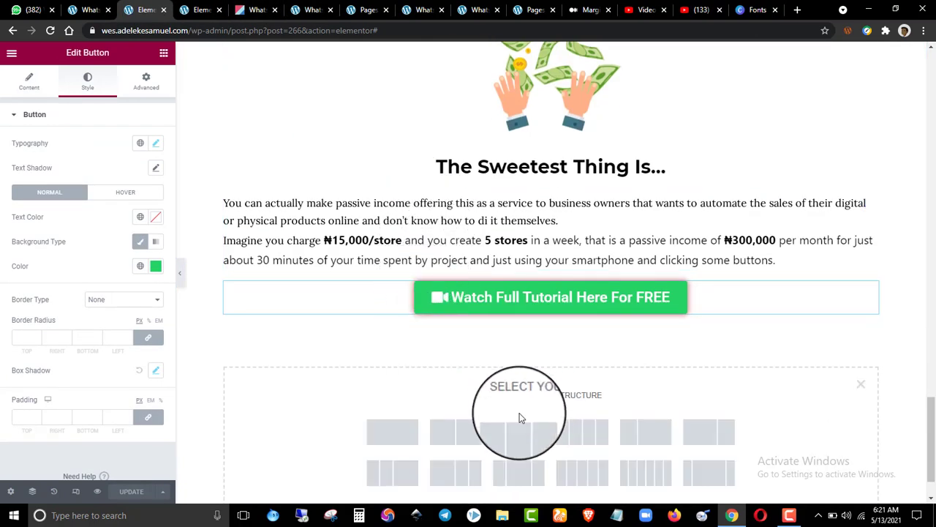
{"action": "left_click", "coordinate": [394, 433]}
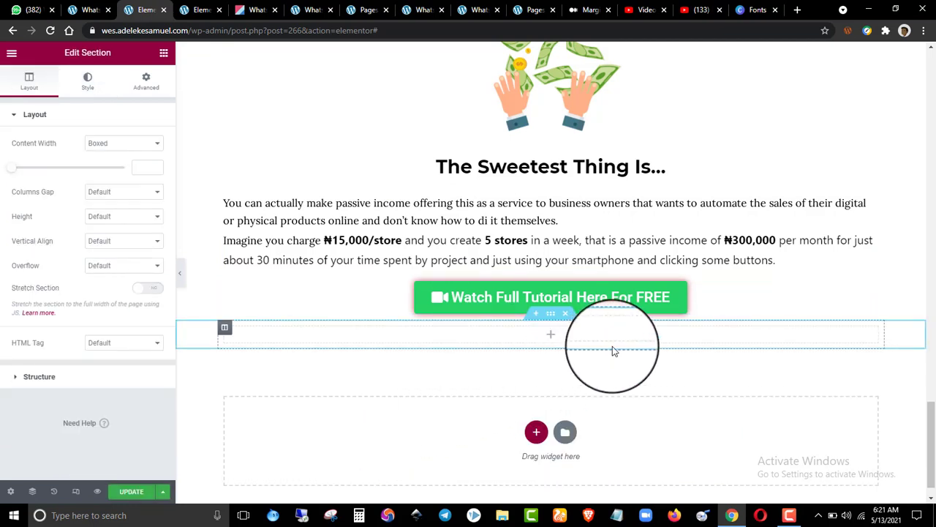
{"action": "scroll", "coordinate": [907, 439], "scroll_direction": "down", "scroll_amount": 1}
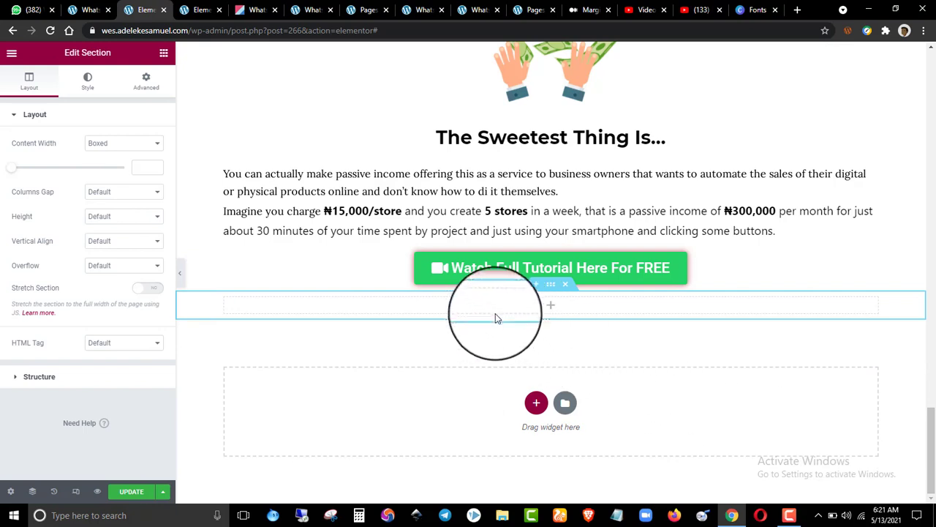
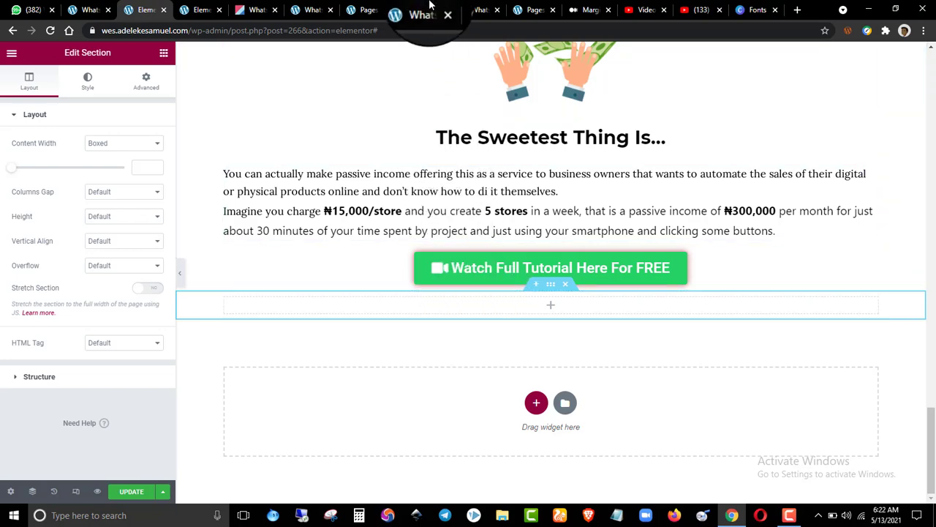
- Copy the background color code of the "See what people are saying..." section on the reference page
{"action": "left_click", "coordinate": [196, 7]}
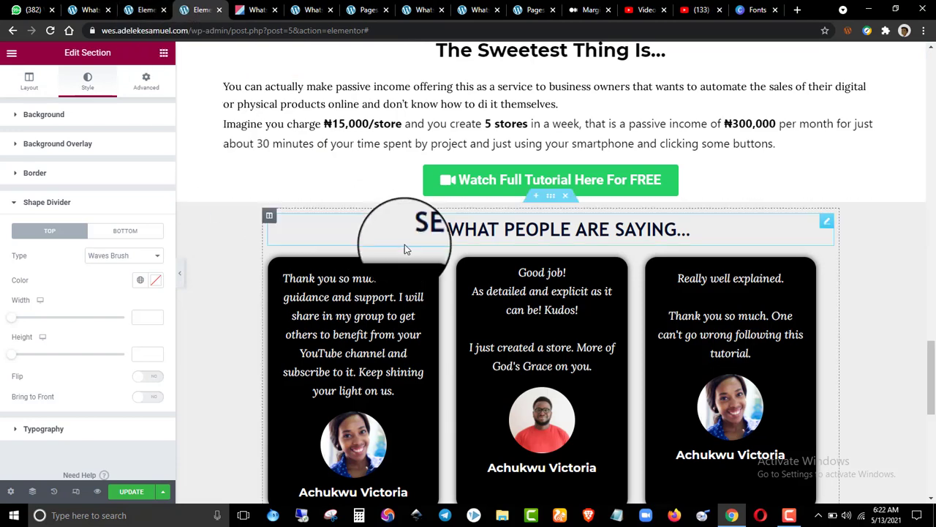
{"action": "left_click", "coordinate": [550, 198]}
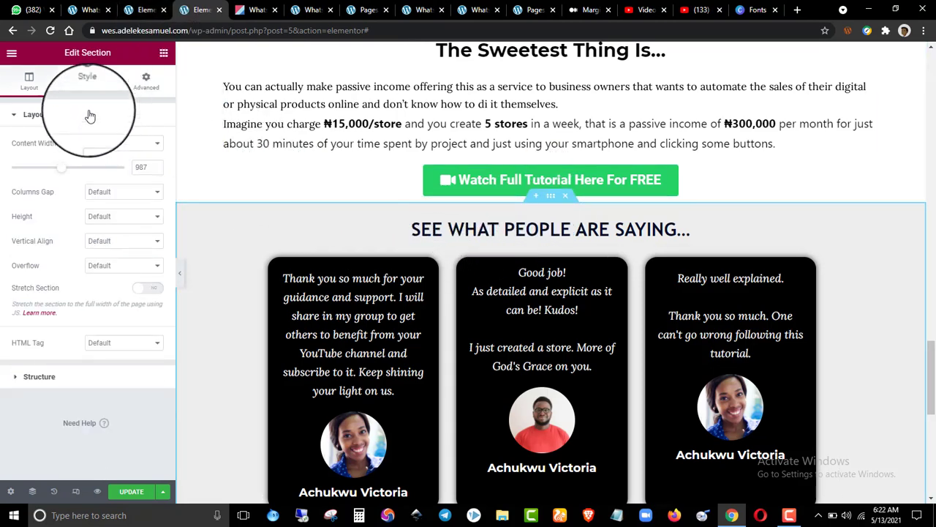
{"action": "left_click", "coordinate": [88, 80]}
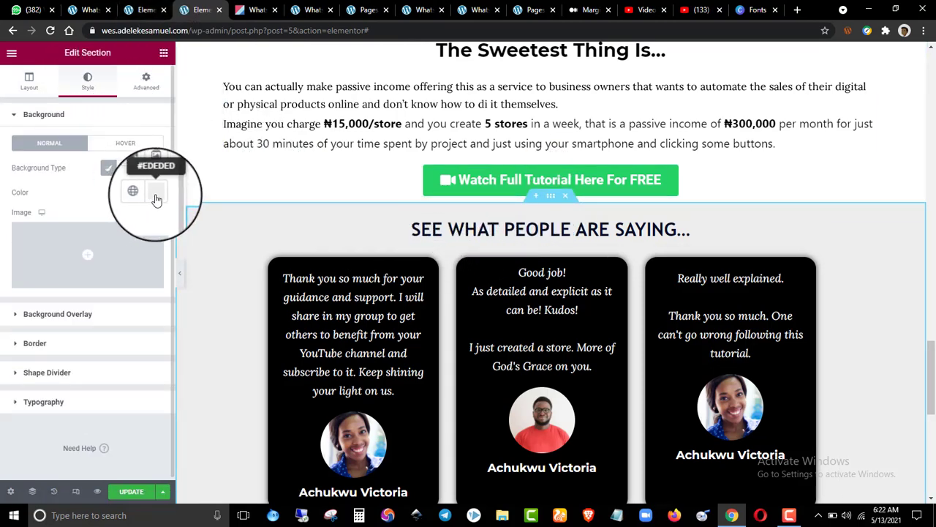
{"action": "left_click", "coordinate": [155, 192]}
{"action": "key", "text": "ctrl+c"}
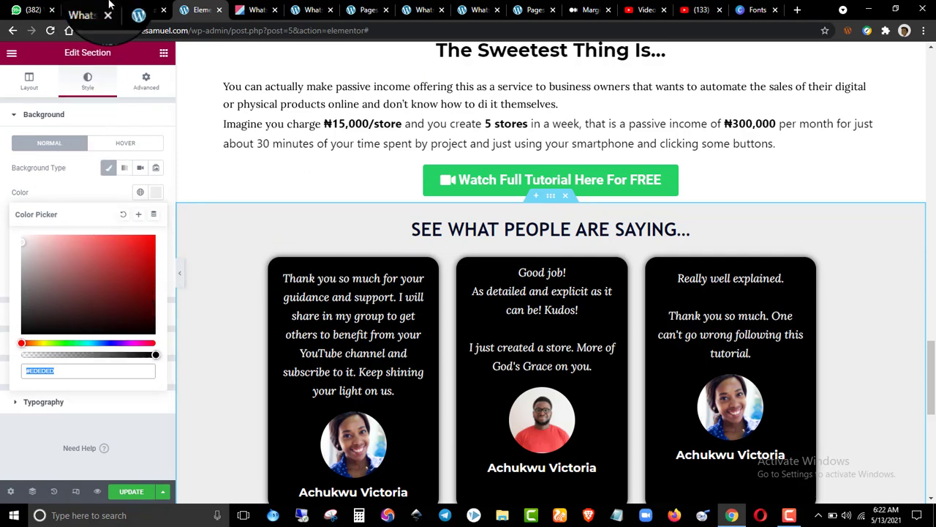
- Give the new empty section on the rebuilt page a classic background with the color #EDEDED
{"action": "left_click", "coordinate": [132, 7]}
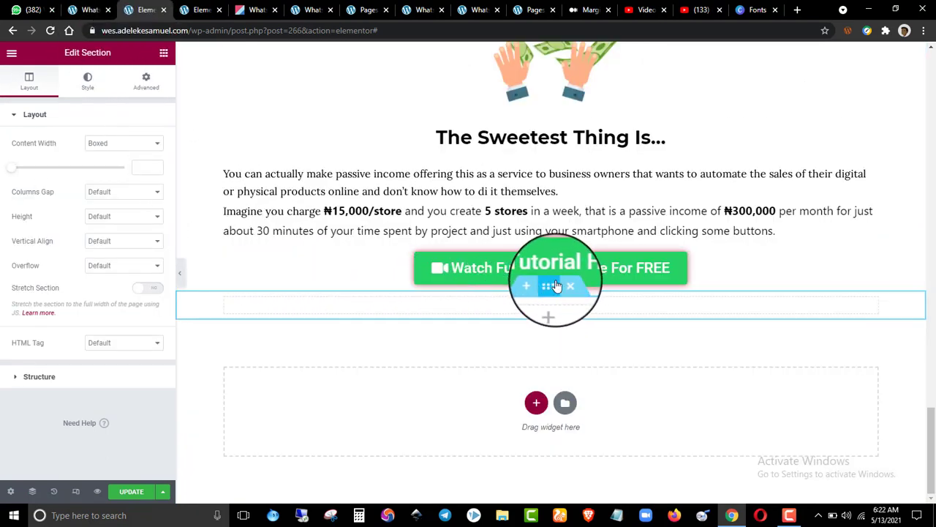
{"action": "left_click", "coordinate": [88, 89]}
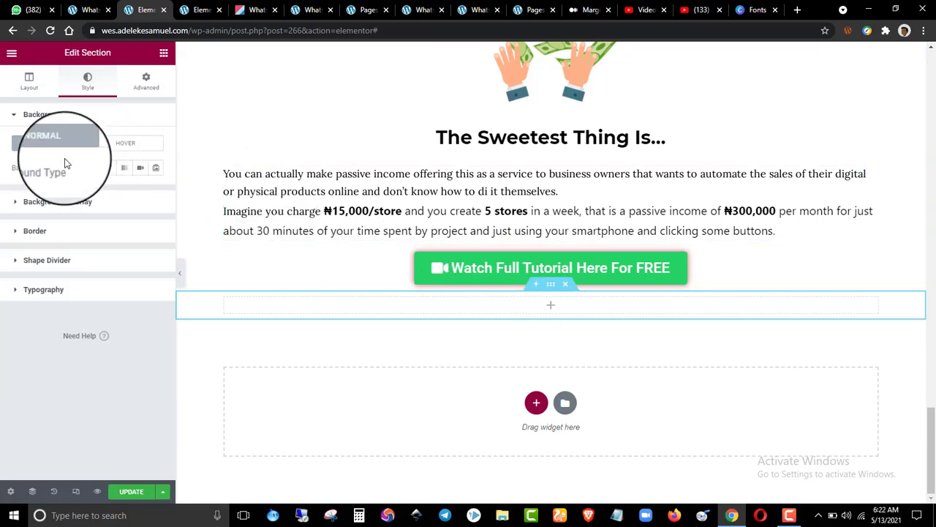
{"action": "left_click", "coordinate": [109, 167]}
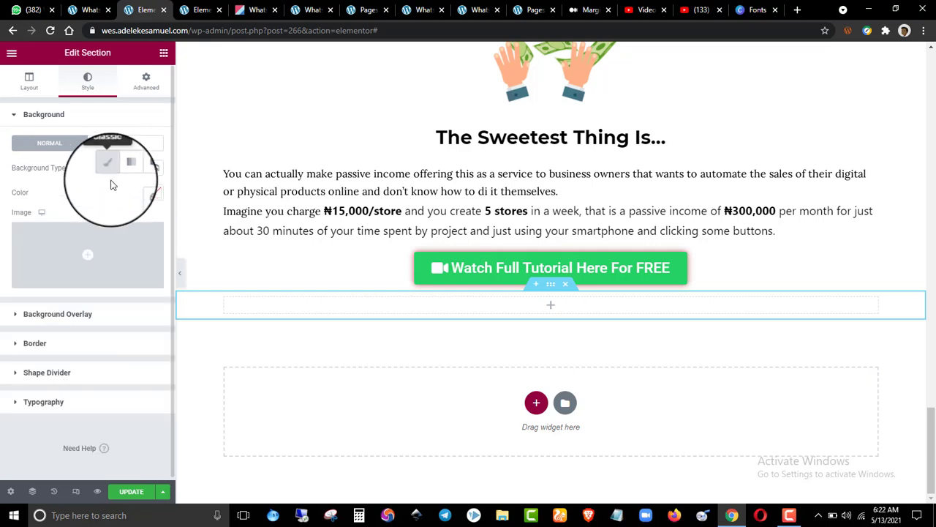
{"action": "left_click", "coordinate": [156, 192]}
{"action": "left_click", "coordinate": [87, 331]}
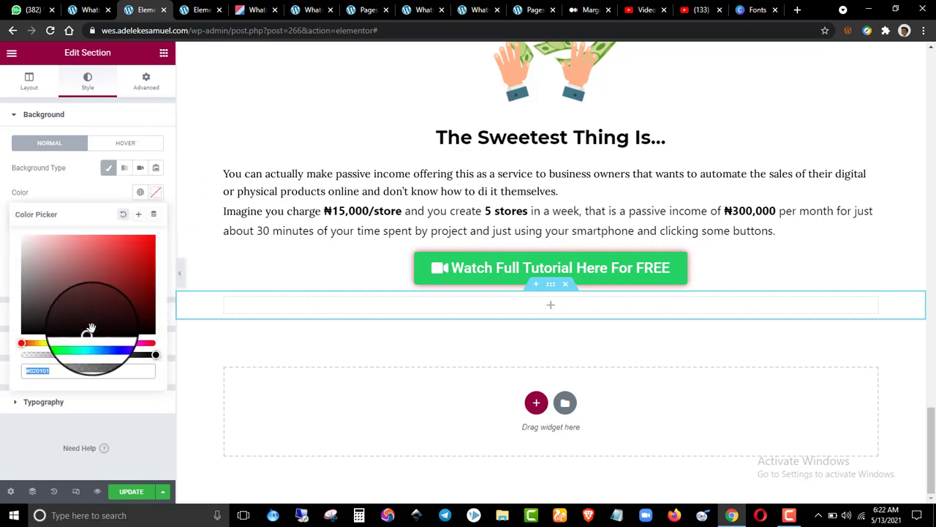
{"action": "key", "text": "ctrl+v"}
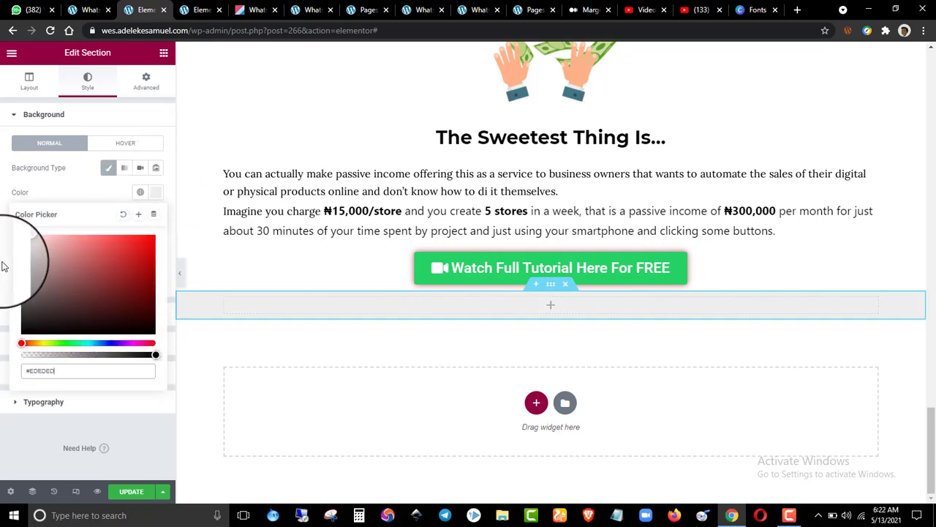
{"action": "left_click", "coordinate": [2, 256]}
- Copy the "The Sweetest Thing Is..." heading on the rebuilt page and paste it into the new grey section
{"action": "left_click", "coordinate": [254, 6]}
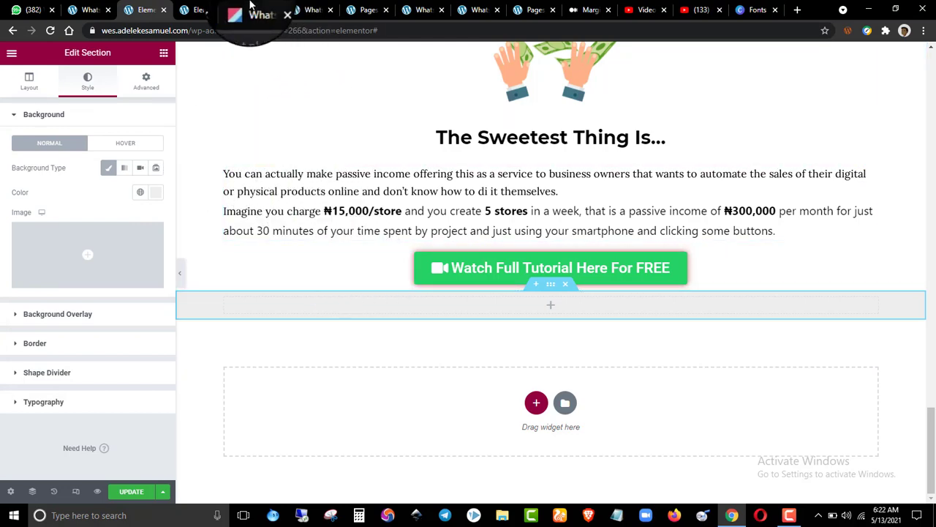
{"action": "left_click", "coordinate": [214, 6]}
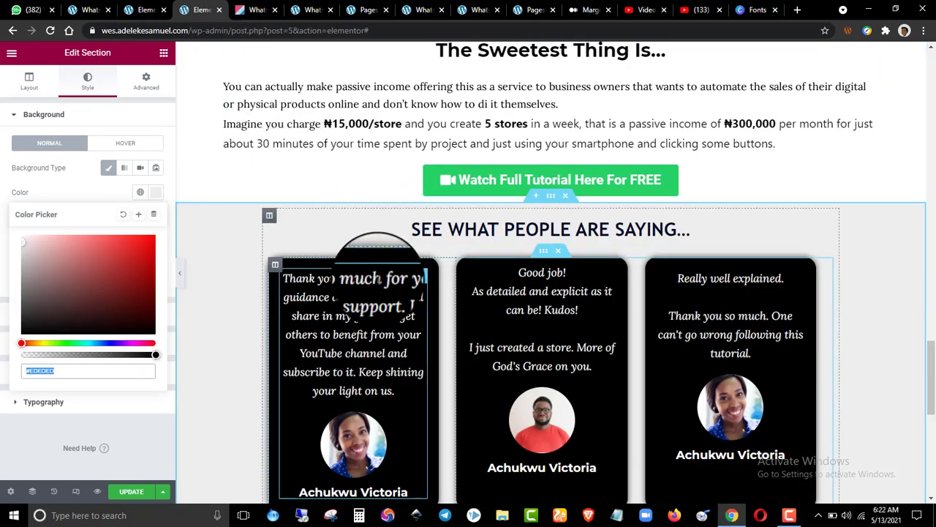
{"action": "left_click", "coordinate": [145, 9]}
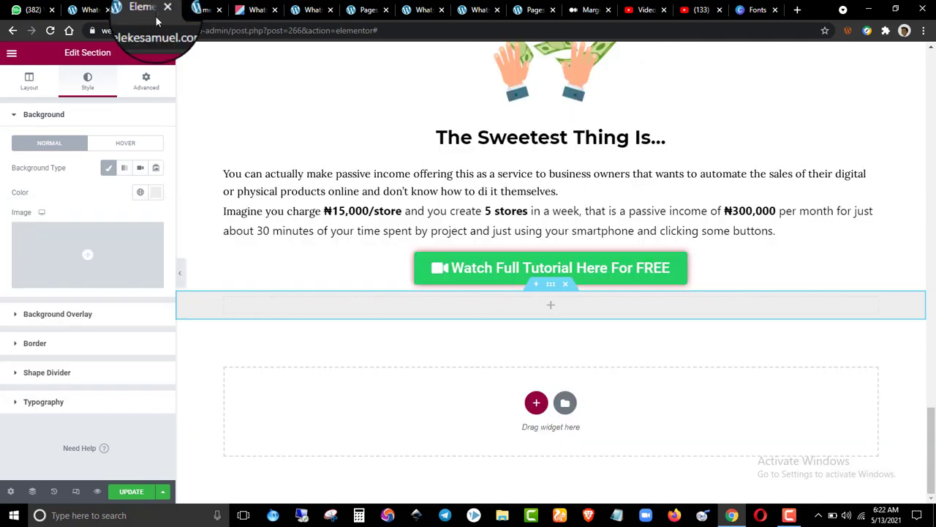
{"action": "right_click", "coordinate": [457, 148]}
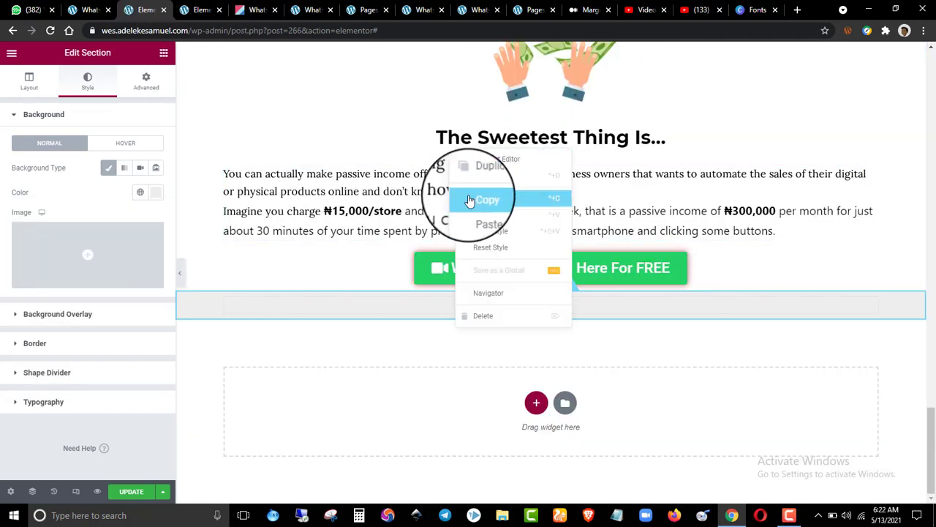
{"action": "left_click", "coordinate": [465, 198]}
{"action": "right_click", "coordinate": [436, 302]}
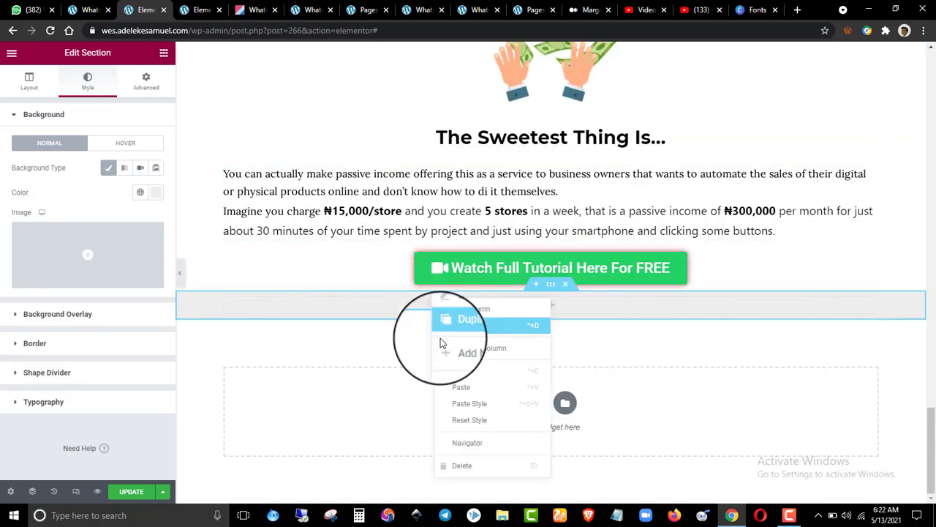
{"action": "left_click", "coordinate": [442, 394]}
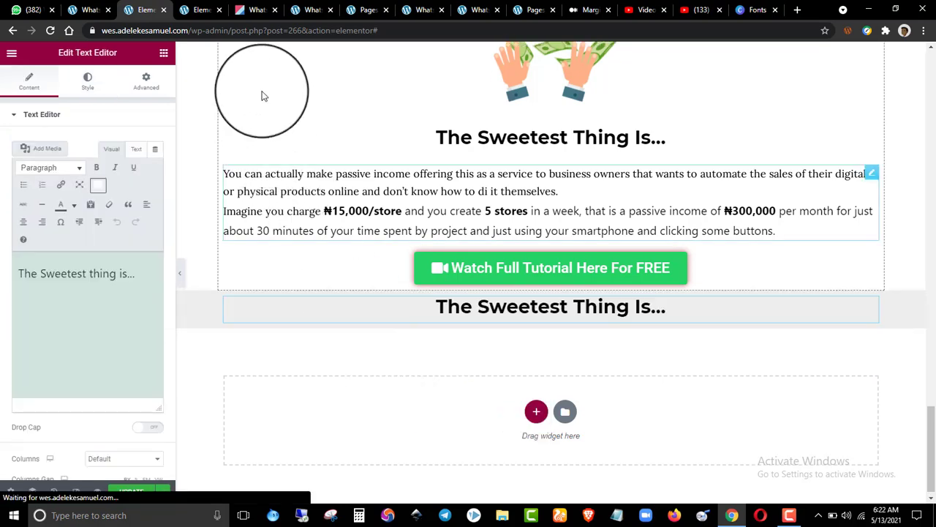
- Replace the heading in the grey section with the "See what people are saying..." heading copied from the reference page
{"action": "left_click", "coordinate": [198, 6]}
{"action": "left_click", "coordinate": [367, 232]}
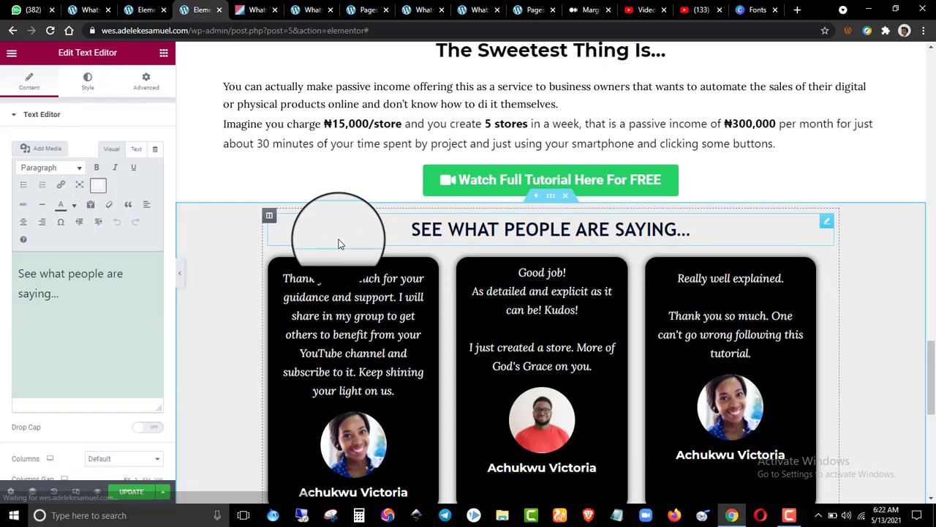
{"action": "right_click", "coordinate": [338, 237]}
{"action": "left_click", "coordinate": [366, 289]}
{"action": "left_click", "coordinate": [176, 6]}
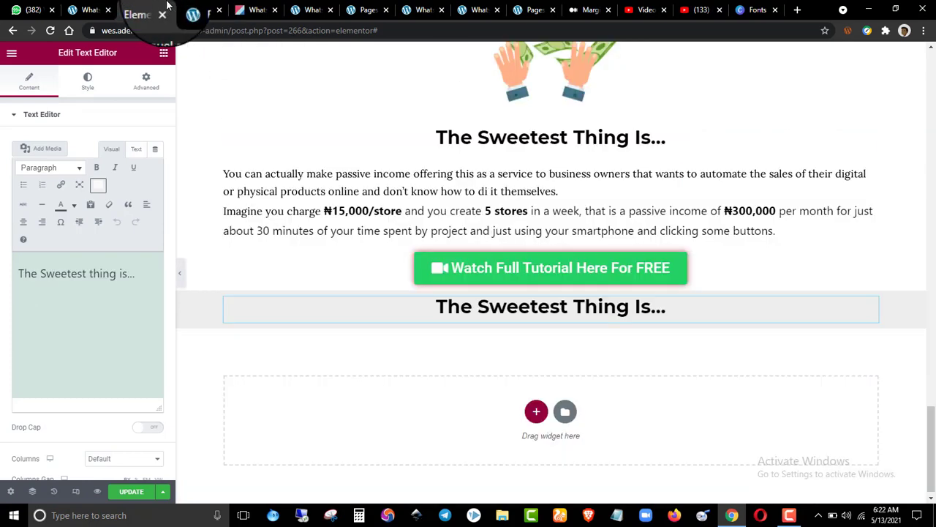
{"action": "left_click", "coordinate": [429, 328]}
{"action": "right_click", "coordinate": [437, 320]}
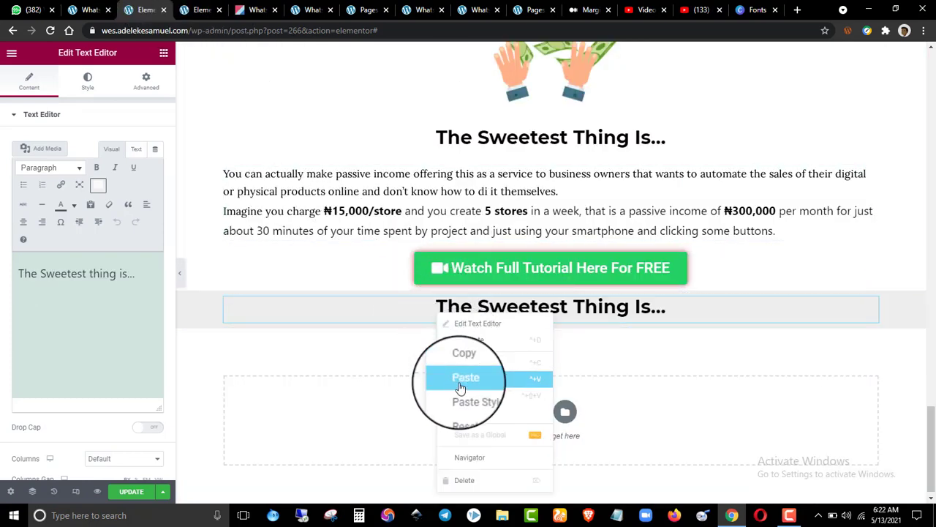
{"action": "left_click", "coordinate": [465, 381]}
{"action": "right_click", "coordinate": [459, 320]}
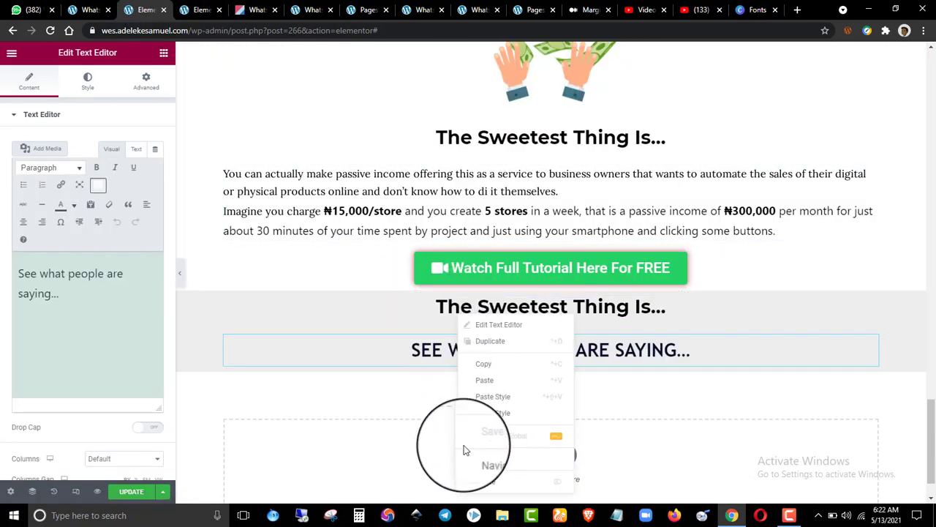
{"action": "left_click", "coordinate": [468, 485]}
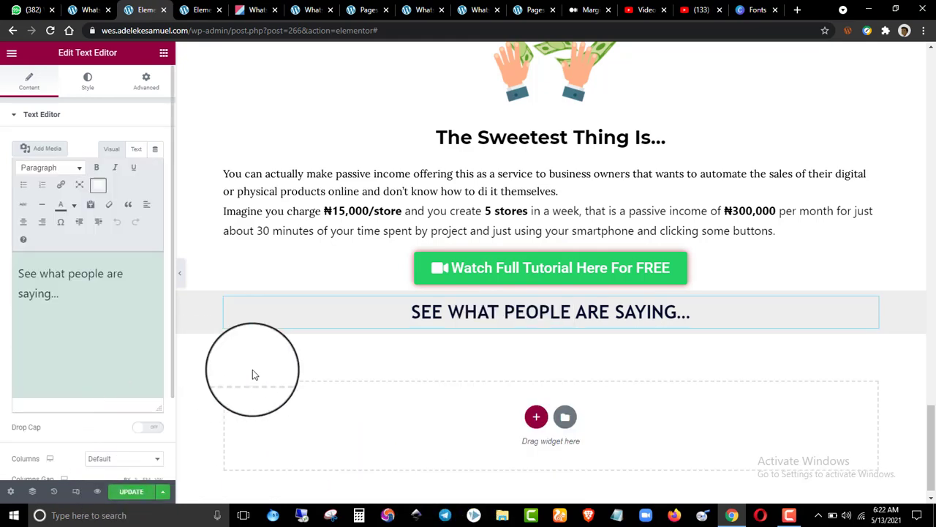
- Set the text color of the "See what people are saying..." heading to black and save the page
{"action": "left_click", "coordinate": [88, 82]}
{"action": "left_click", "coordinate": [156, 168]}
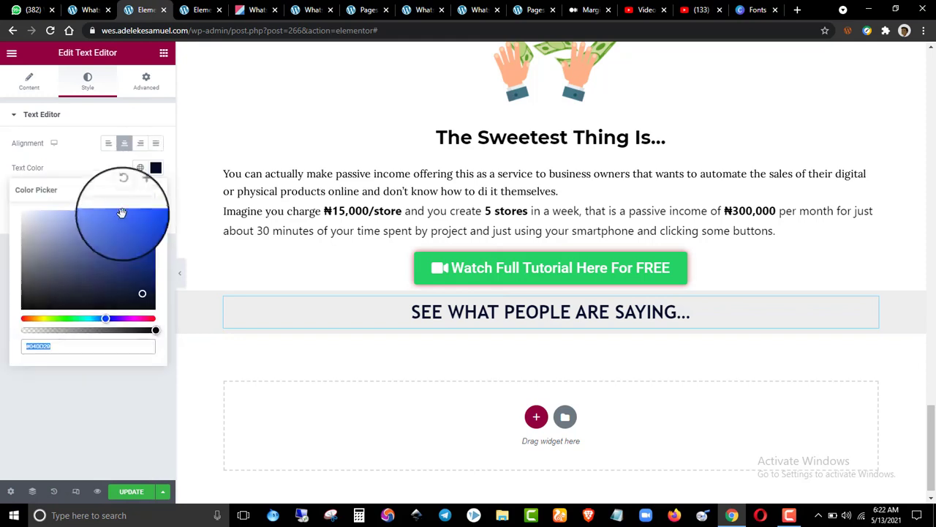
{"action": "left_click", "coordinate": [117, 241]}
{"action": "left_click_drag", "start_coordinate": [118, 240], "coordinate": [1, 318]}
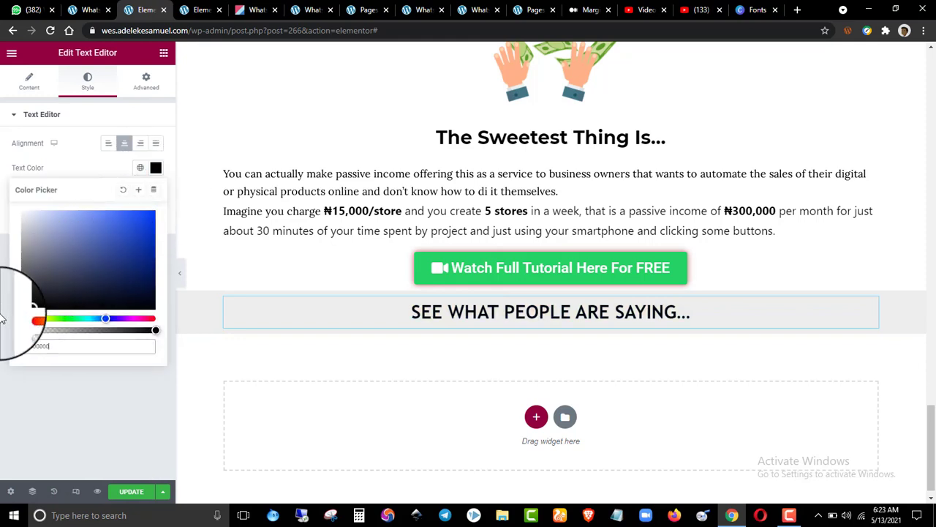
{"action": "left_click", "coordinate": [2, 233]}
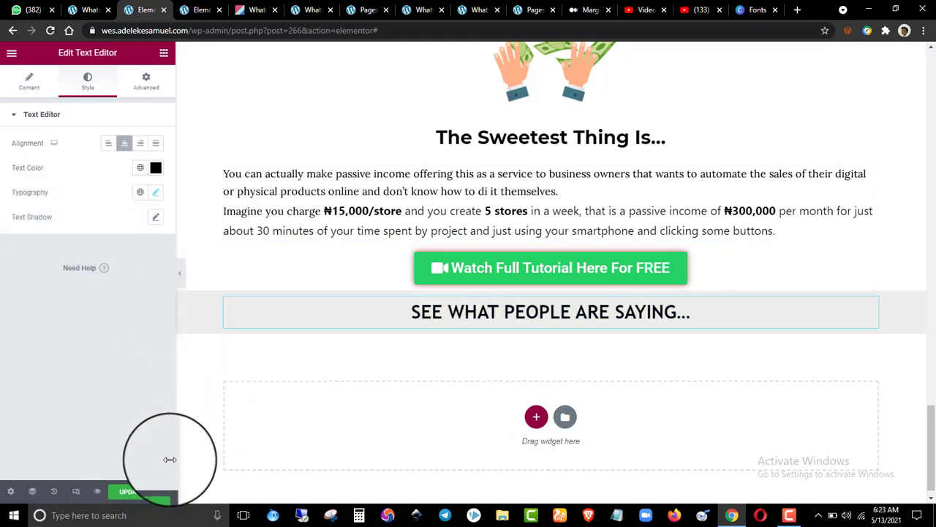
- Add a two-column inner section beneath the "See what people are saying..." heading on the rebuilt page, following the reference page's testimonial layout
{"action": "left_click", "coordinate": [240, 6]}
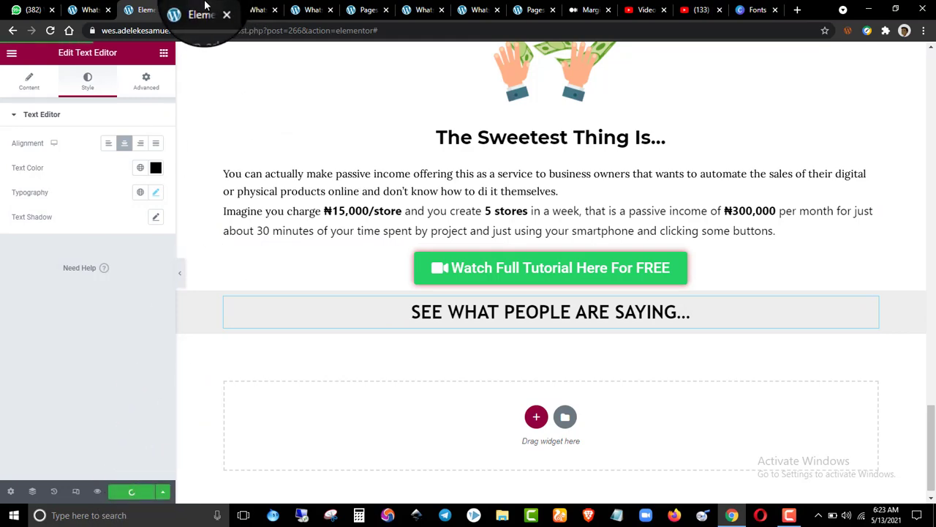
{"action": "left_click", "coordinate": [205, 6]}
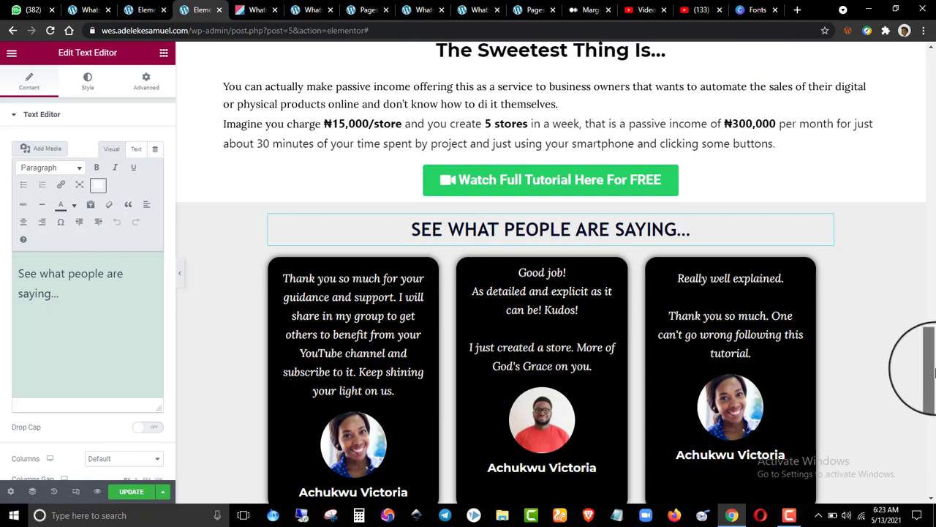
{"action": "left_click_drag", "start_coordinate": [933, 371], "coordinate": [933, 385]}
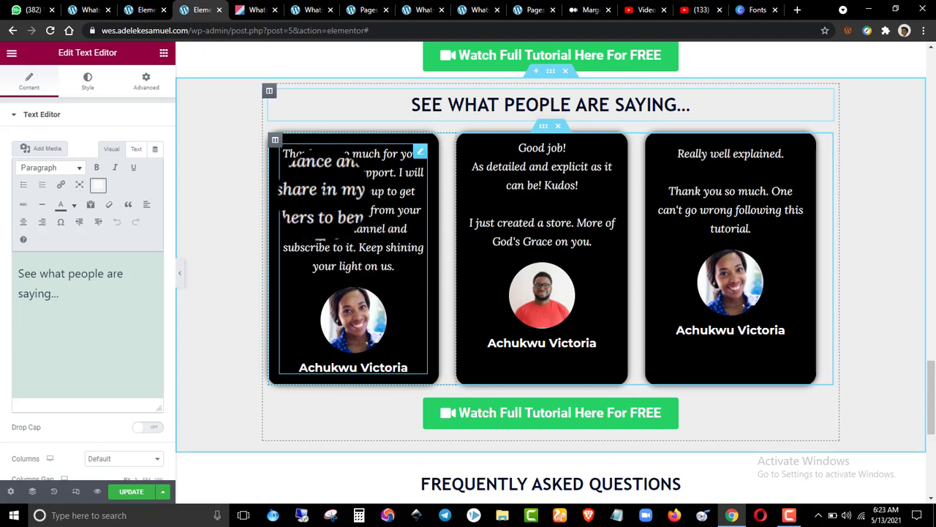
{"action": "left_click", "coordinate": [147, 81]}
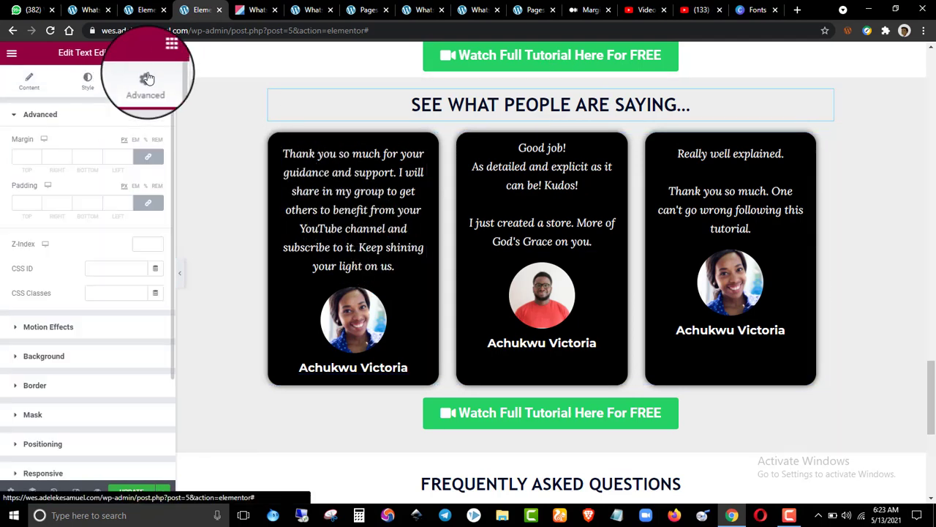
{"action": "left_click", "coordinate": [164, 53]}
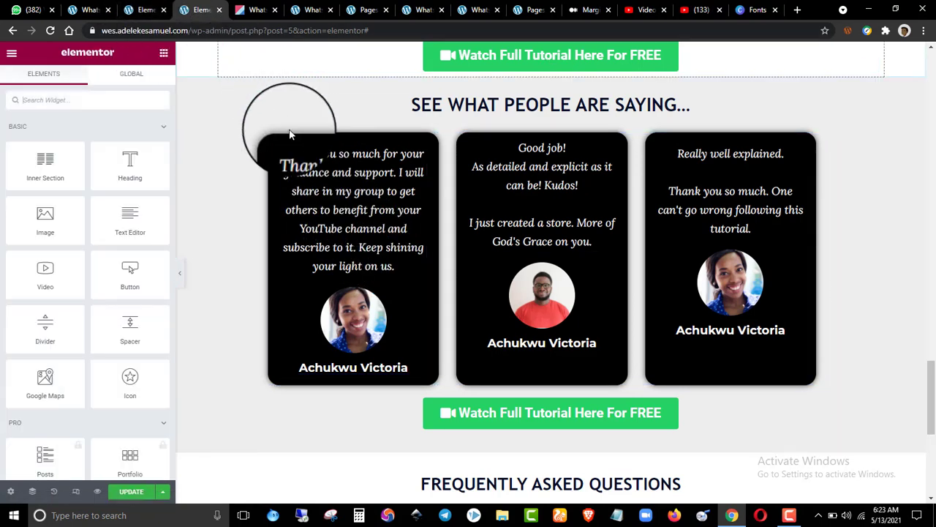
{"action": "left_click", "coordinate": [142, 10]}
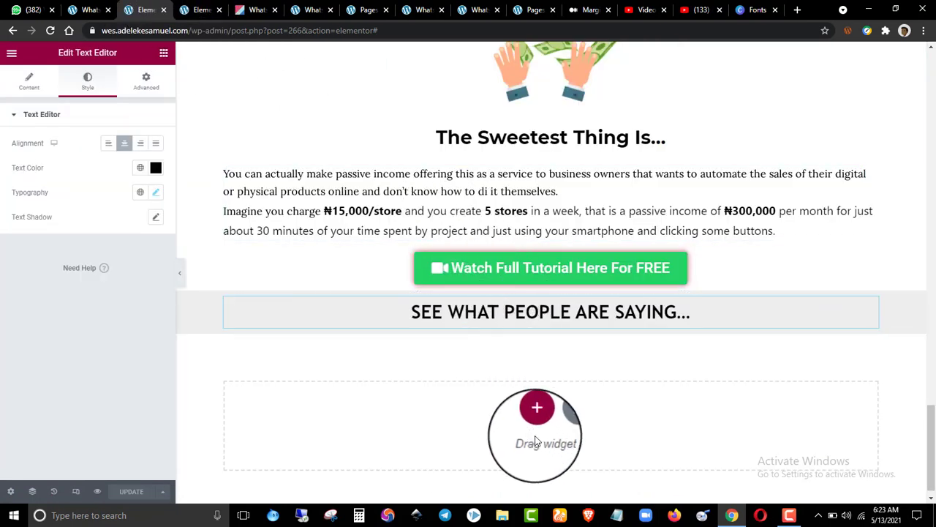
{"action": "left_click", "coordinate": [164, 53]}
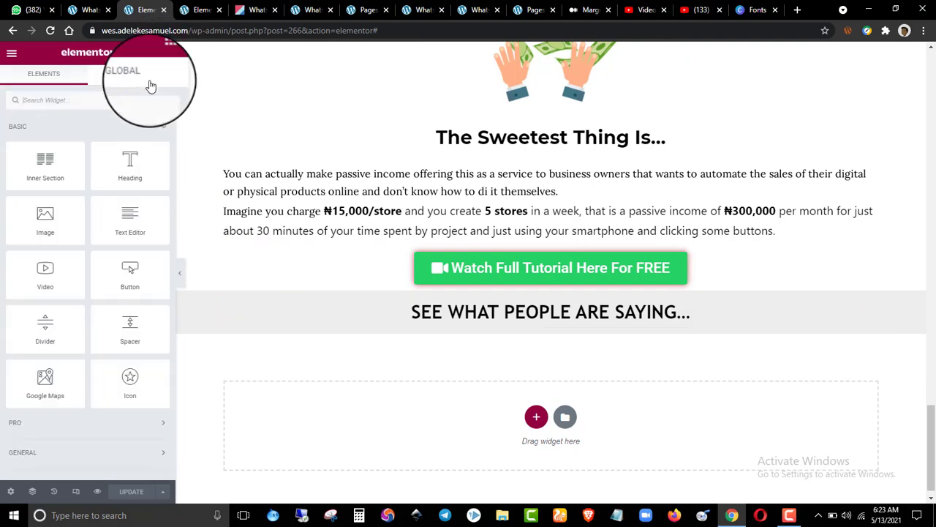
{"action": "left_click_drag", "start_coordinate": [52, 163], "coordinate": [540, 330]}
{"action": "left_click", "coordinate": [211, 10]}
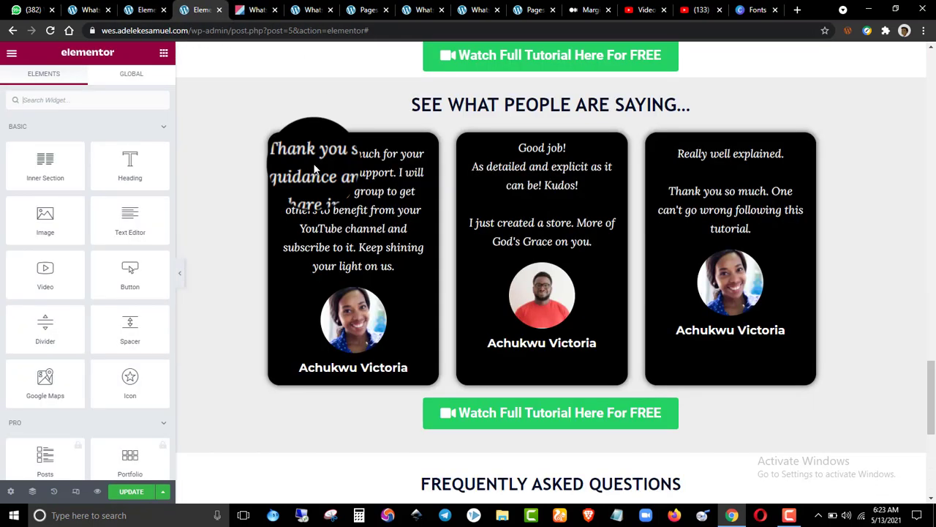
{"action": "left_click", "coordinate": [138, 9]}
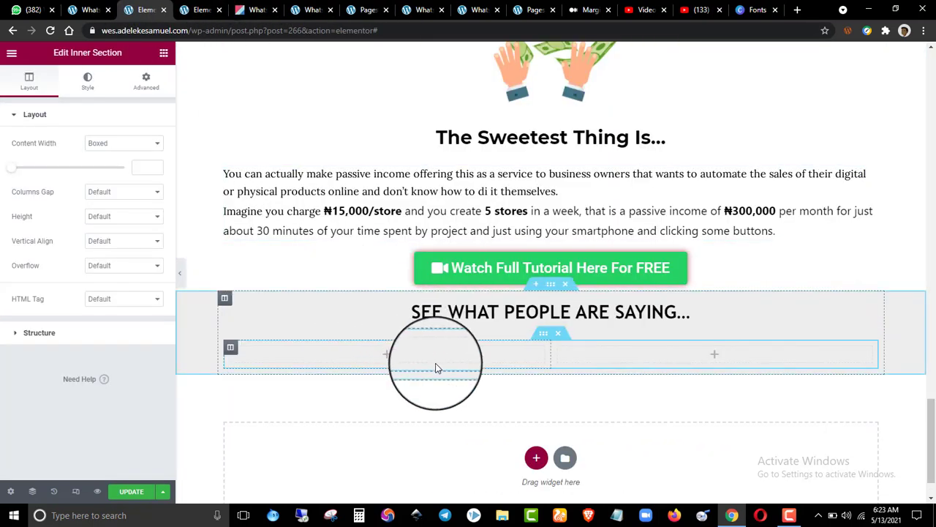
- Give the first column of the new inner section a classic background in black
{"action": "left_click", "coordinate": [230, 349]}
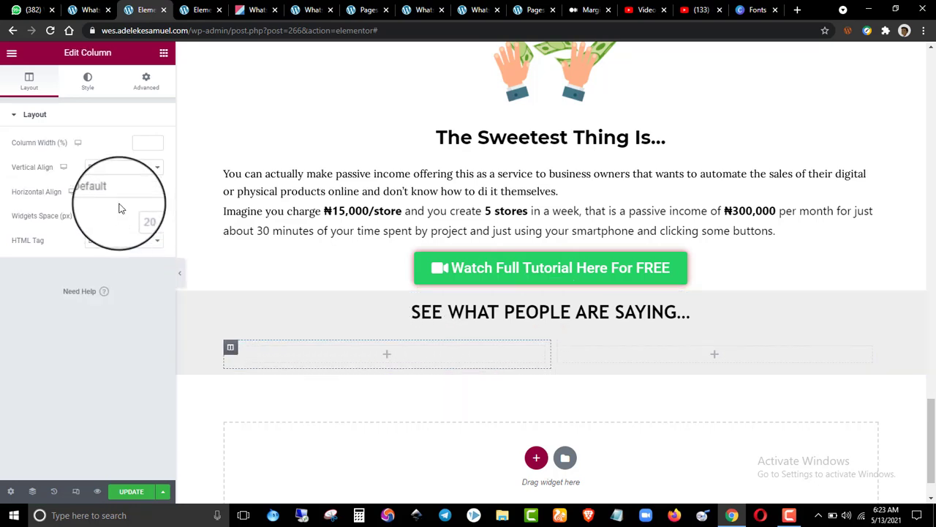
{"action": "left_click", "coordinate": [84, 82]}
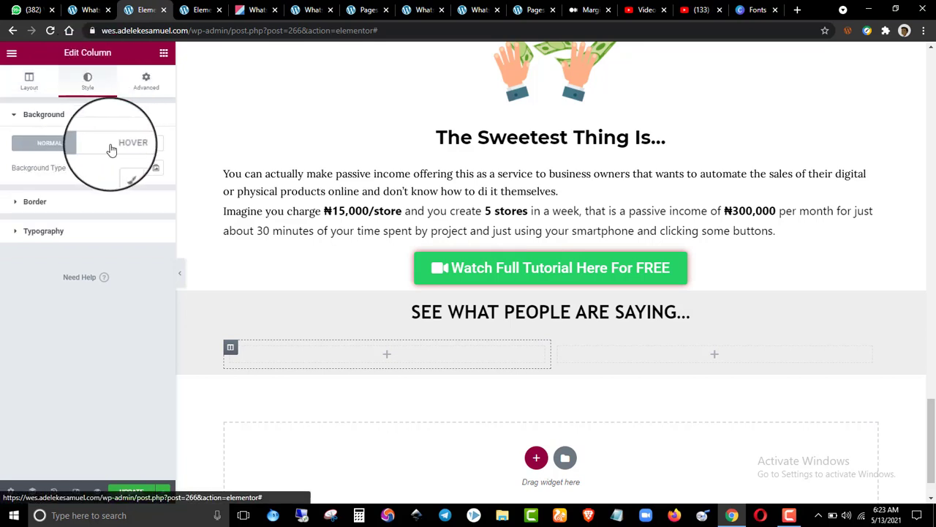
{"action": "left_click", "coordinate": [125, 168]}
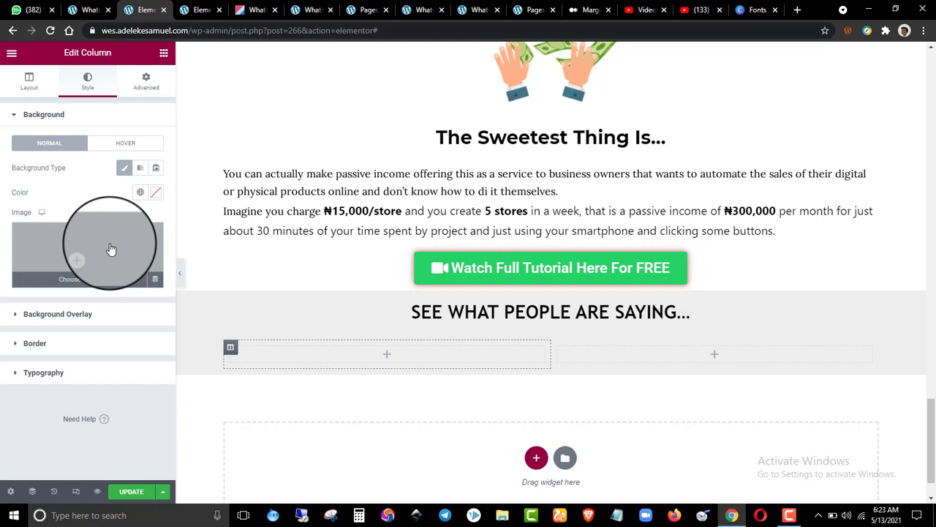
{"action": "left_click", "coordinate": [154, 196]}
{"action": "left_click", "coordinate": [117, 259]}
{"action": "left_click_drag", "start_coordinate": [117, 259], "coordinate": [8, 330]}
{"action": "left_click", "coordinate": [2, 337]}
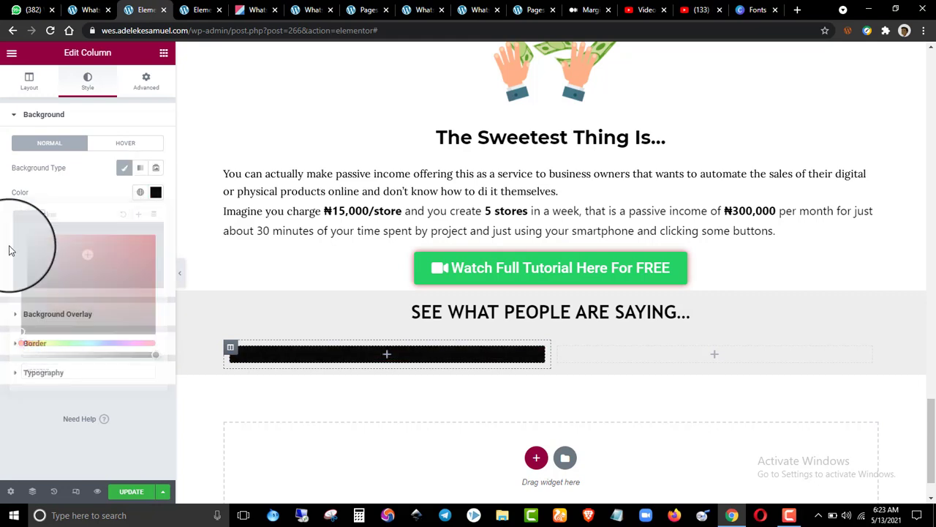
- Find the Testimonial widget by searching for "test" and place it in the black column
{"action": "left_click", "coordinate": [164, 55]}
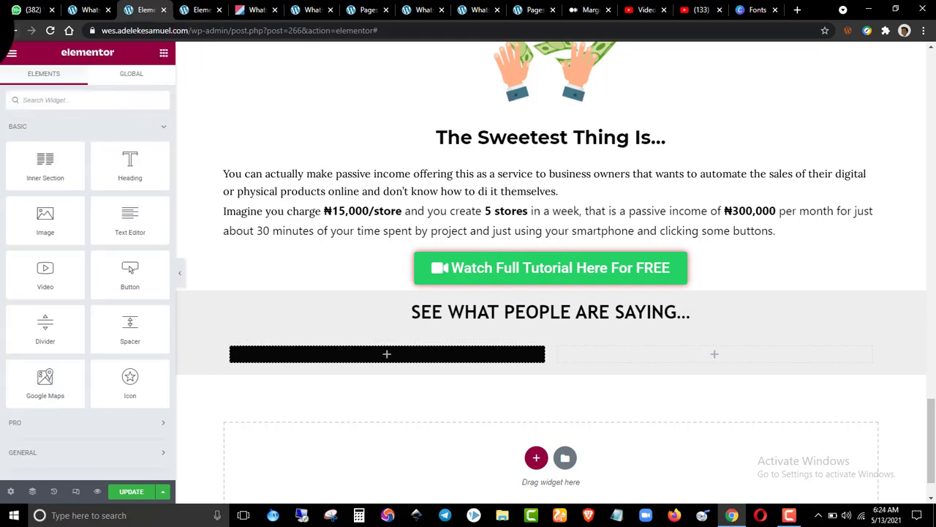
{"action": "type", "text": "test"}
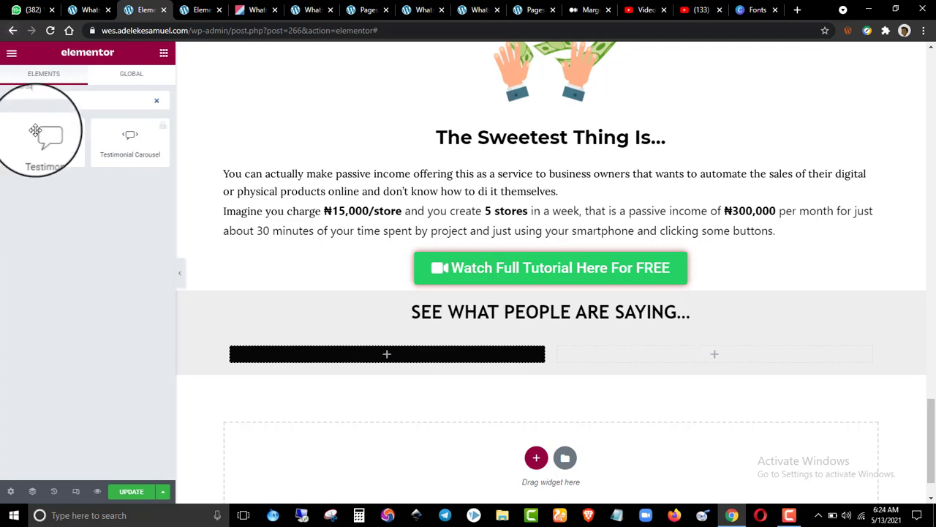
{"action": "left_click_drag", "start_coordinate": [42, 162], "coordinate": [343, 350]}
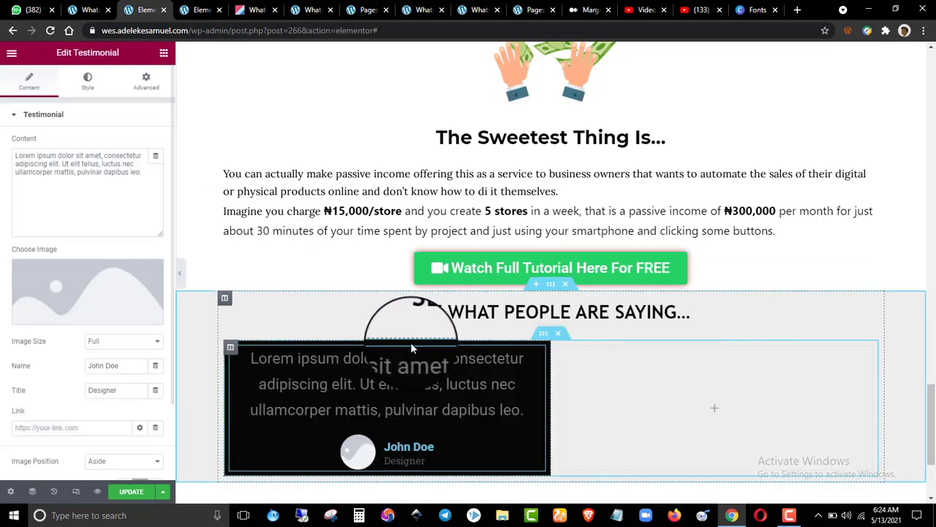
- Replace the placeholder content of the new testimonial with the "Thank you so much for your guidance and support..." text copied from the reference page's first testimonial
{"action": "left_click", "coordinate": [213, 8]}
{"action": "left_click", "coordinate": [351, 241]}
{"action": "left_click", "coordinate": [87, 180]}
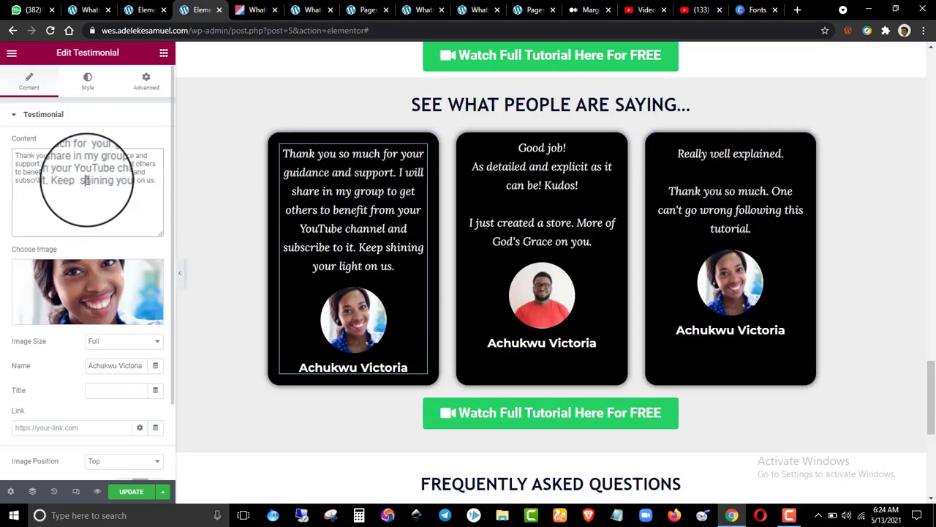
{"action": "key", "text": "ctrl+a"}
{"action": "left_click", "coordinate": [140, 10]}
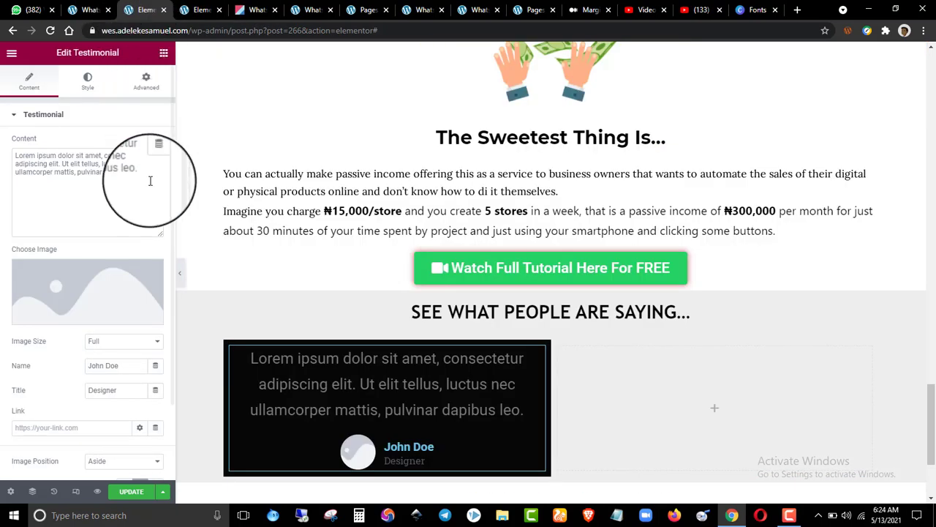
{"action": "key", "text": "ctrl+v"}
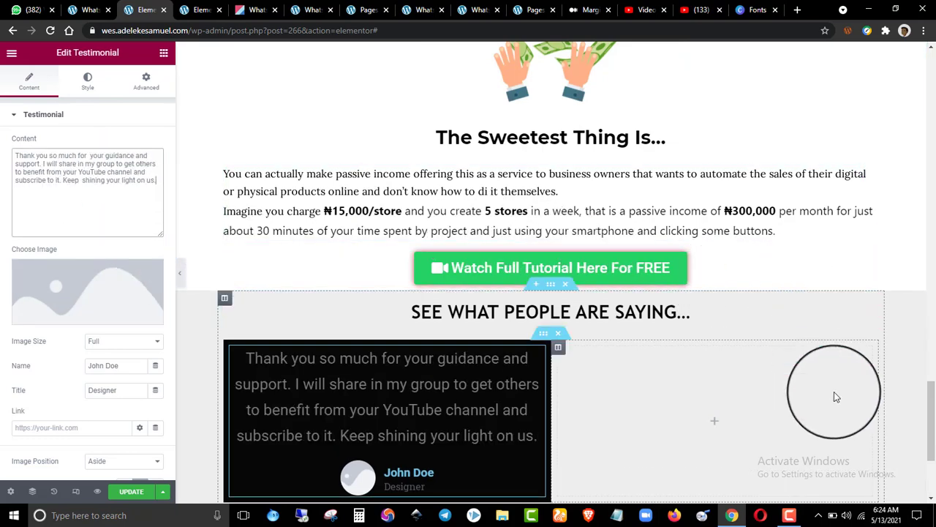
- Set the testimonial's image to the portrait of the smiling woman in the blue top from the media library
{"action": "scroll", "coordinate": [919, 417], "scroll_direction": "down", "scroll_amount": 2}
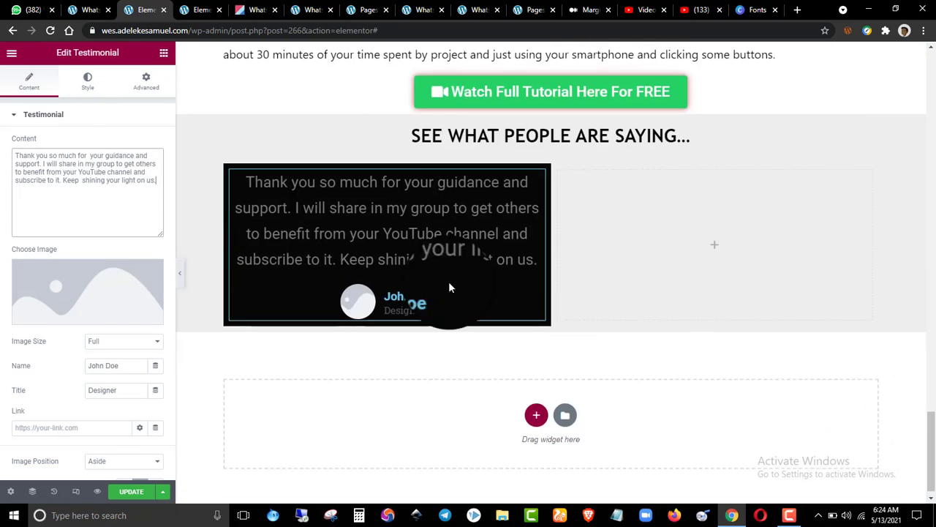
{"action": "left_click", "coordinate": [129, 287]}
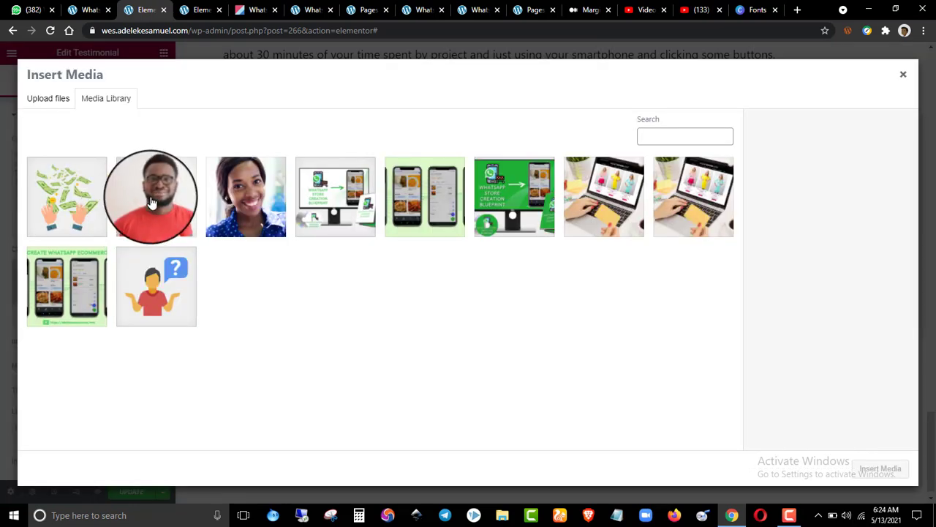
{"action": "left_click", "coordinate": [242, 209]}
{"action": "left_click", "coordinate": [876, 479]}
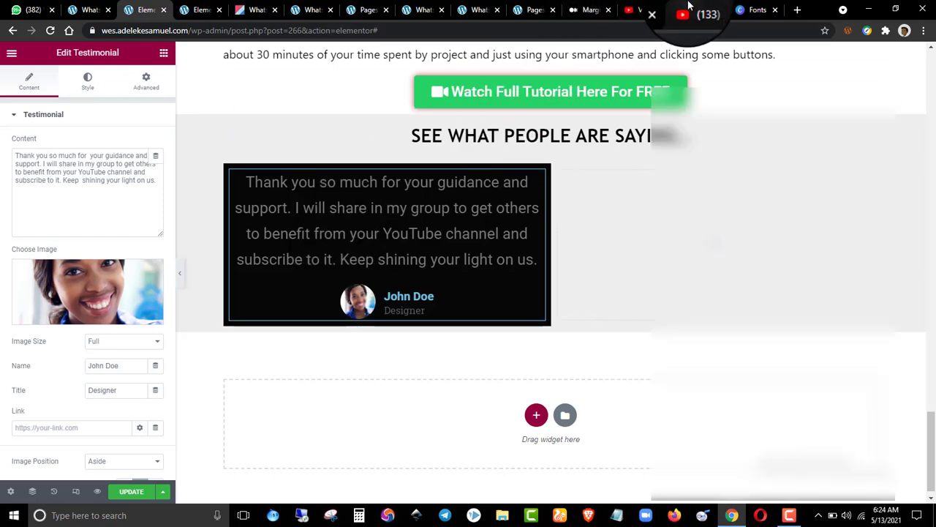
- Switch to the YouTube tutorial on creating a WhatsApp eCommerce store and look through its comments for the source of the testimonial
{"action": "left_click", "coordinate": [688, 9]}
{"action": "scroll", "coordinate": [433, 210], "scroll_direction": "down", "scroll_amount": 5}
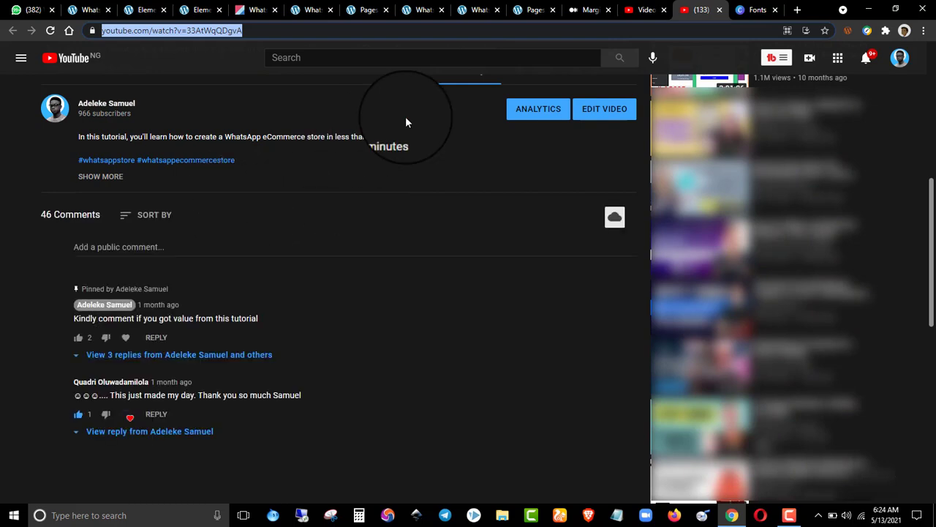
{"action": "left_click_drag", "start_coordinate": [685, 11], "coordinate": [199, 11]}
{"action": "scroll", "coordinate": [222, 72], "scroll_direction": "up", "scroll_amount": 6}
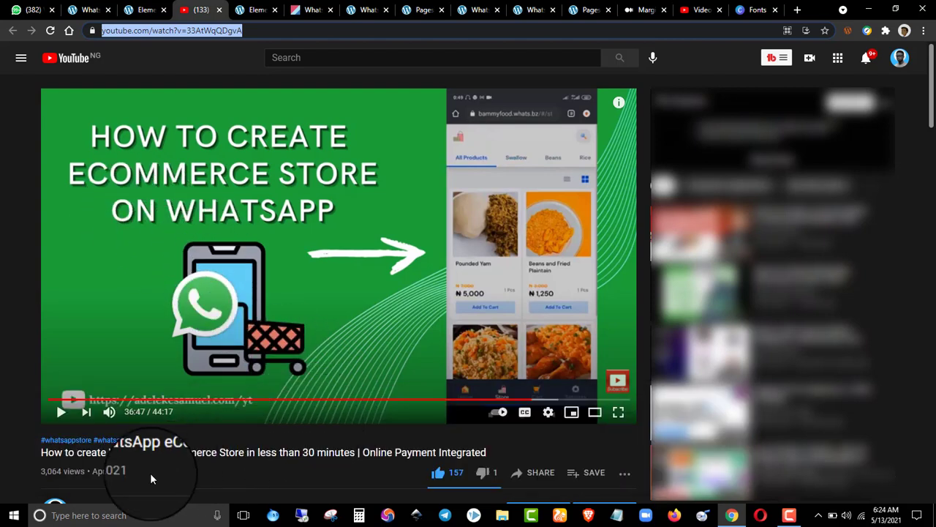
{"action": "left_click_drag", "start_coordinate": [928, 88], "coordinate": [928, 174]}
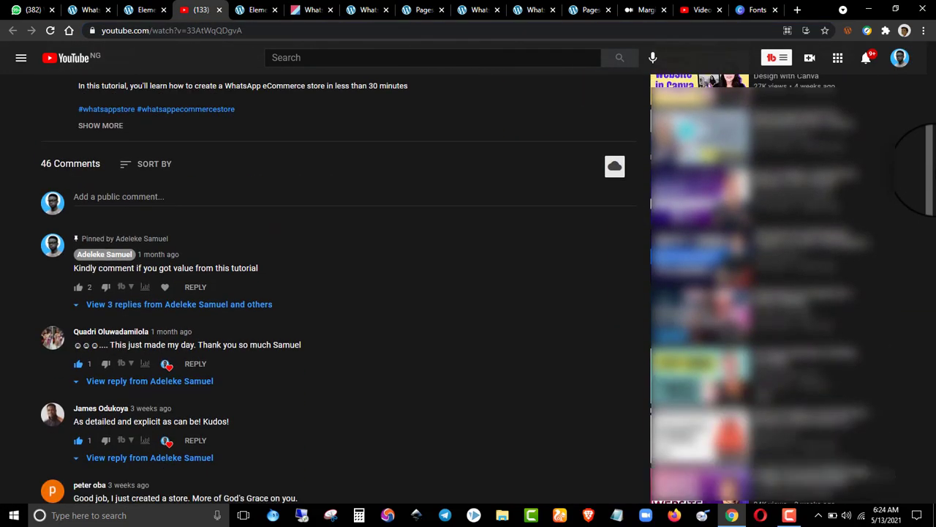
{"action": "scroll", "coordinate": [359, 263], "scroll_direction": "up", "scroll_amount": 5}
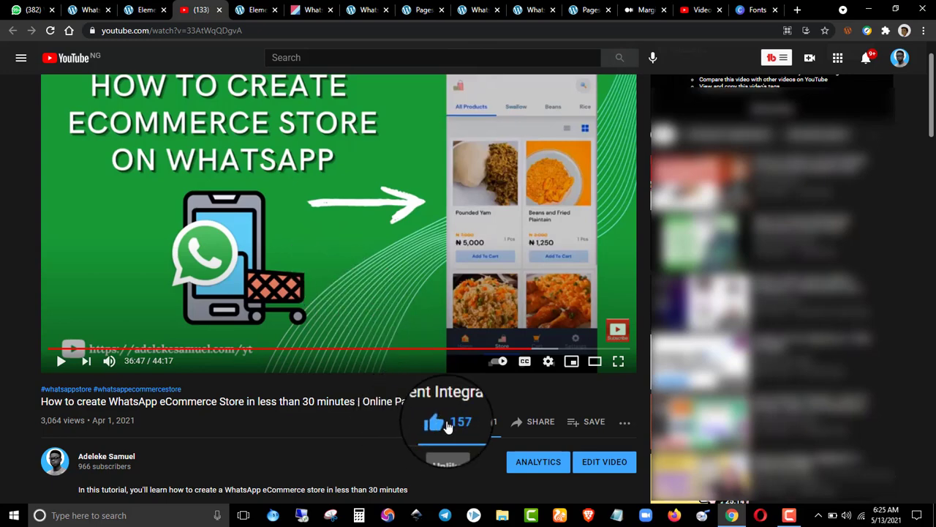
{"action": "left_click_drag", "start_coordinate": [929, 110], "coordinate": [934, 208]}
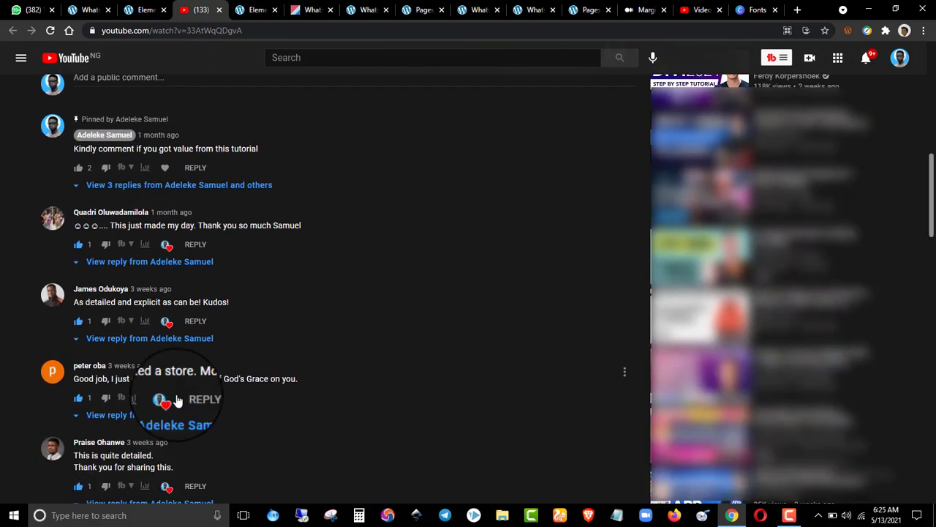
{"action": "scroll", "coordinate": [198, 310], "scroll_direction": "down", "scroll_amount": 5}
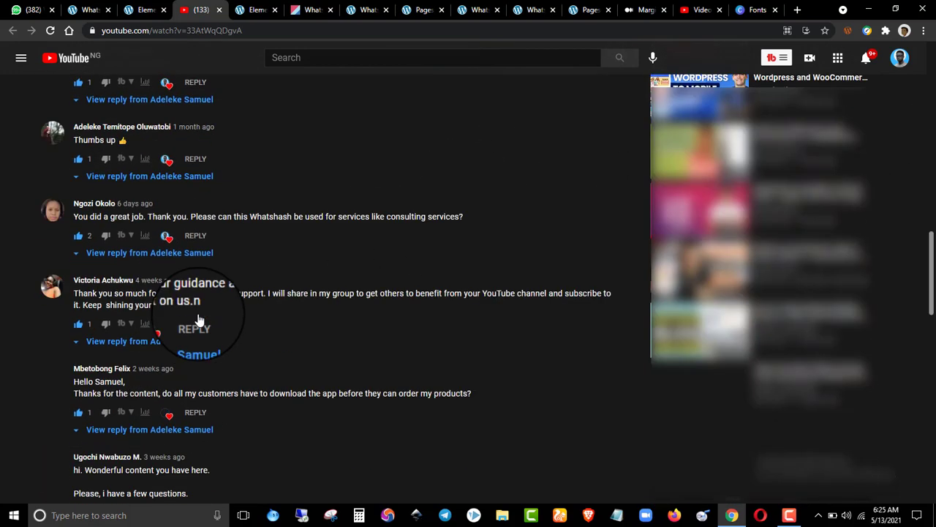
- Replace the testimonial's placeholder name with the name of the YouTube commenter who wrote it, and clear the title
{"action": "left_click", "coordinate": [132, 7]}
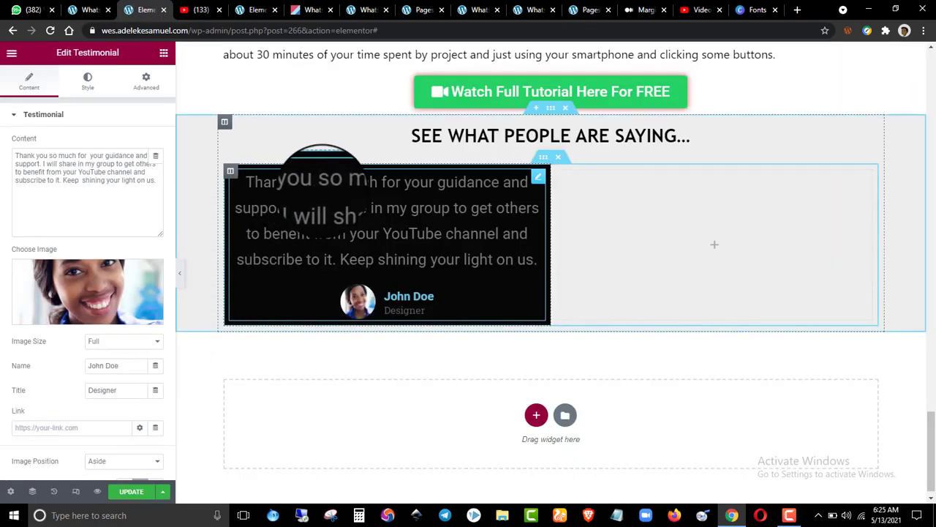
{"action": "left_click", "coordinate": [196, 9]}
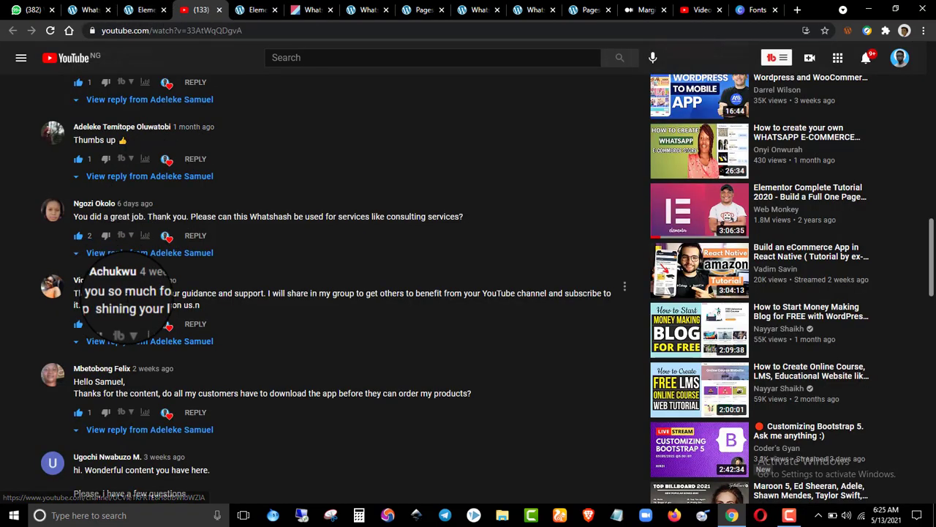
{"action": "left_click", "coordinate": [139, 10]}
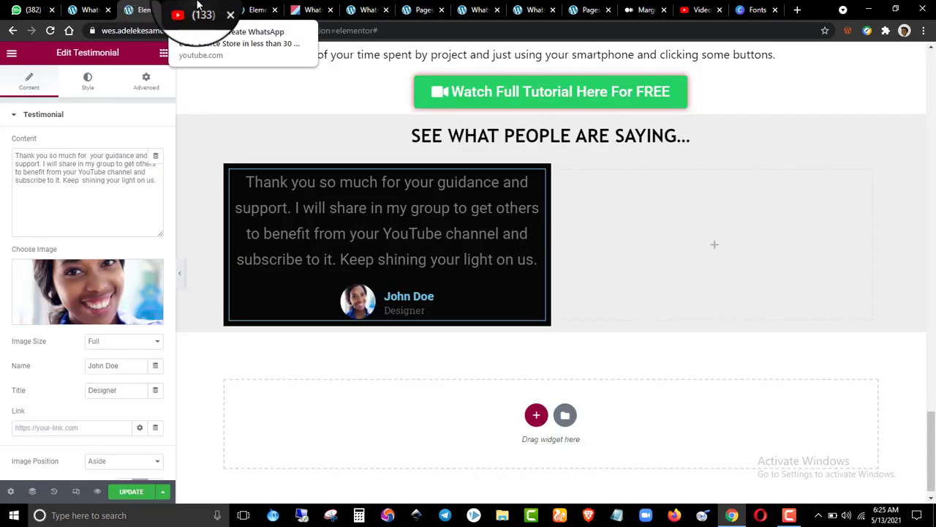
{"action": "left_click", "coordinate": [196, 10]}
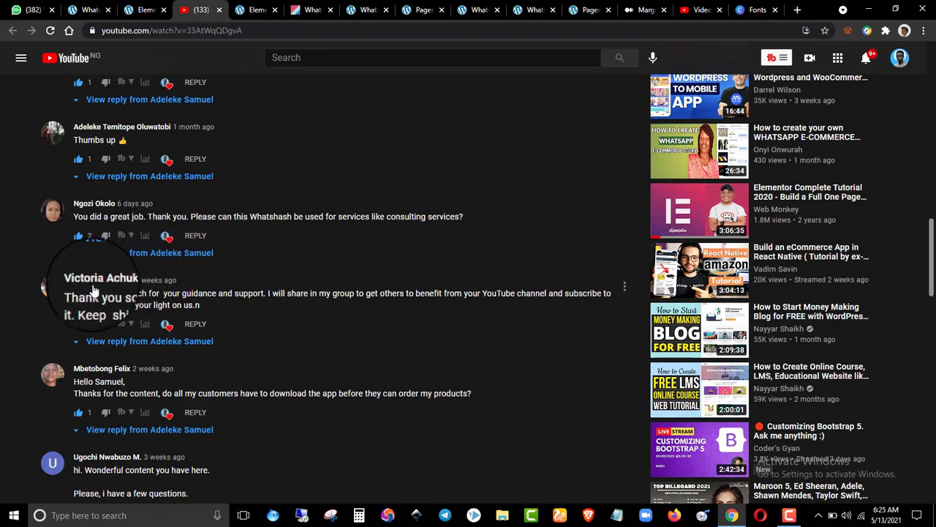
{"action": "left_click", "coordinate": [143, 10]}
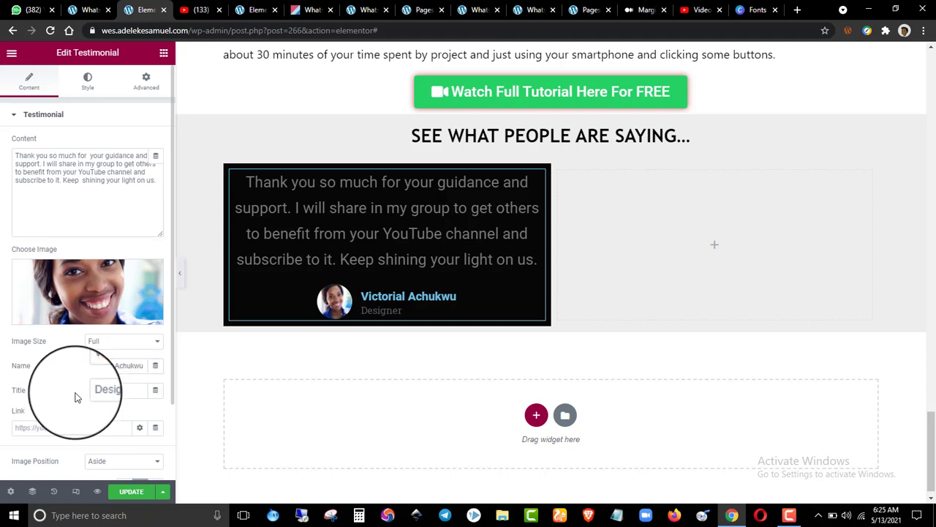
{"action": "left_click", "coordinate": [126, 393]}
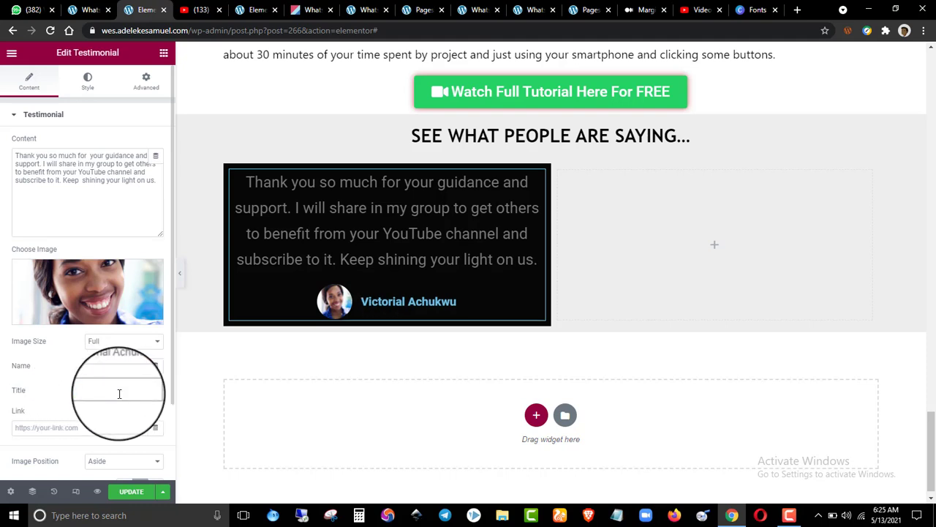
{"action": "left_click", "coordinate": [74, 364]}
- Set the image position of the first testimonial to Top so the portrait sits above the name
{"action": "scroll", "coordinate": [76, 368], "scroll_direction": "down", "scroll_amount": 1}
{"action": "scroll", "coordinate": [81, 390], "scroll_direction": "down", "scroll_amount": 1}
{"action": "left_click", "coordinate": [88, 439]}
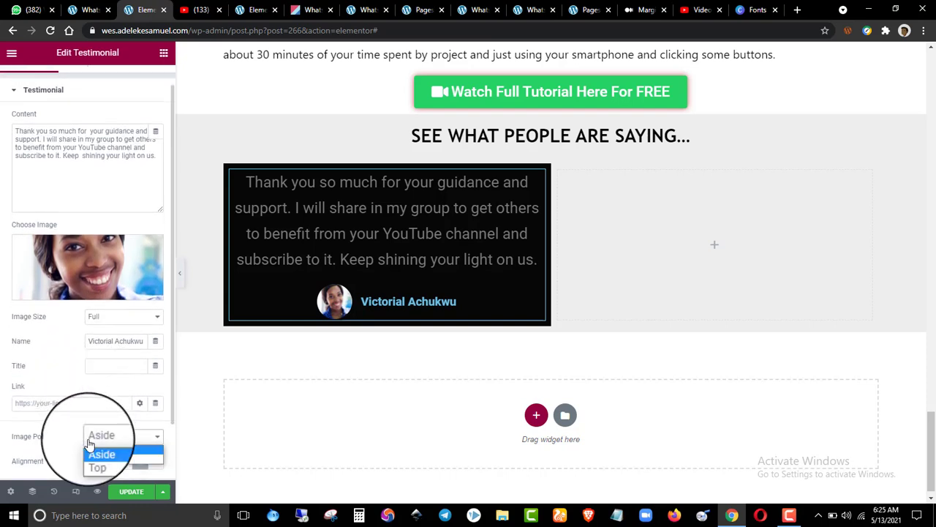
{"action": "left_click", "coordinate": [111, 458]}
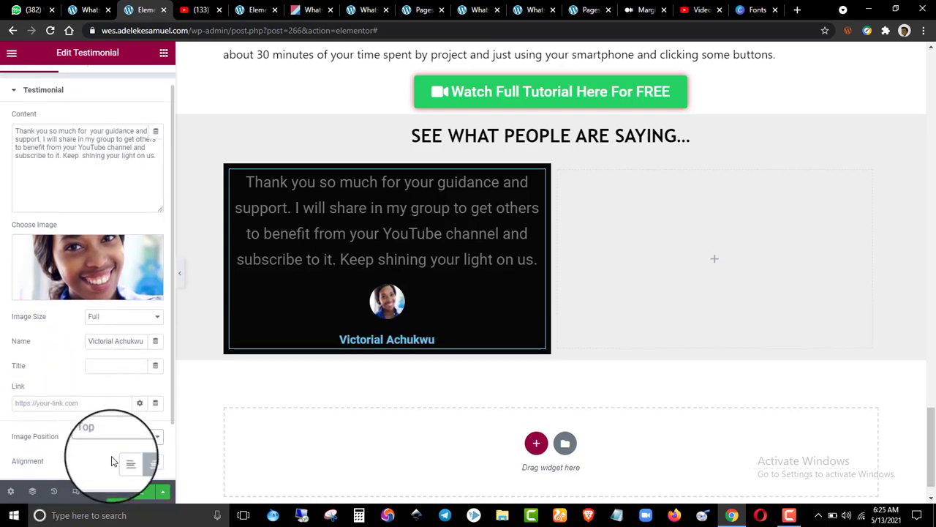
{"action": "scroll", "coordinate": [110, 454], "scroll_direction": "down", "scroll_amount": 1}
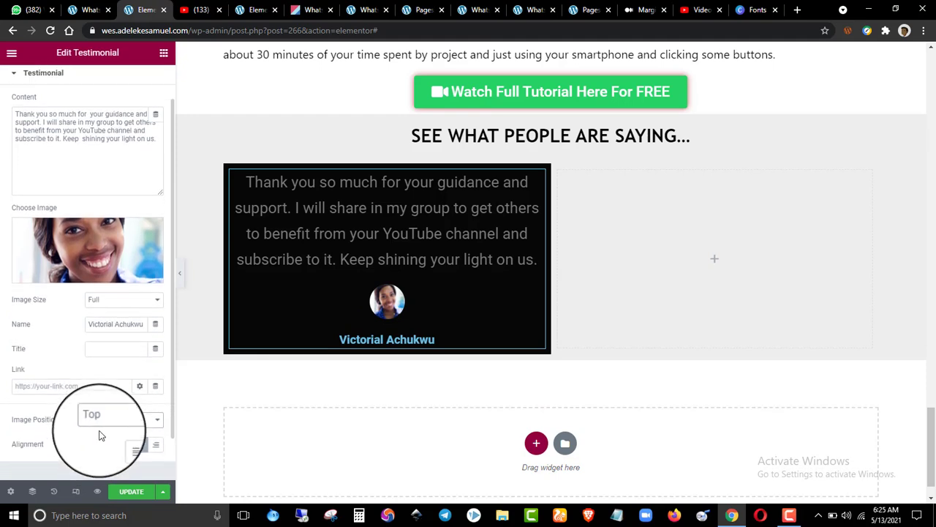
{"action": "scroll", "coordinate": [113, 219], "scroll_direction": "up", "scroll_amount": 1}
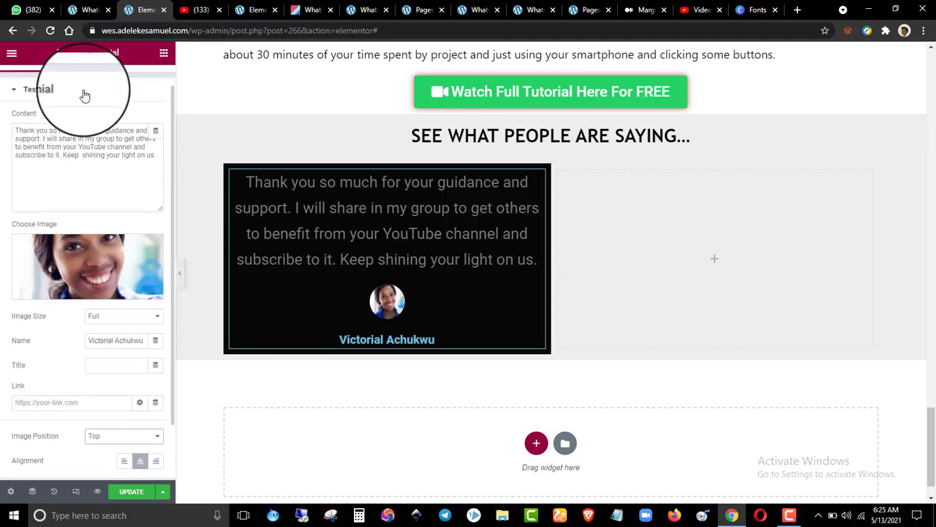
- Check the reference page's testimonials, and set the new testimonial's content text colour to white (#FFFFFF)
{"action": "left_click", "coordinate": [84, 93]}
{"action": "left_click", "coordinate": [87, 89]}
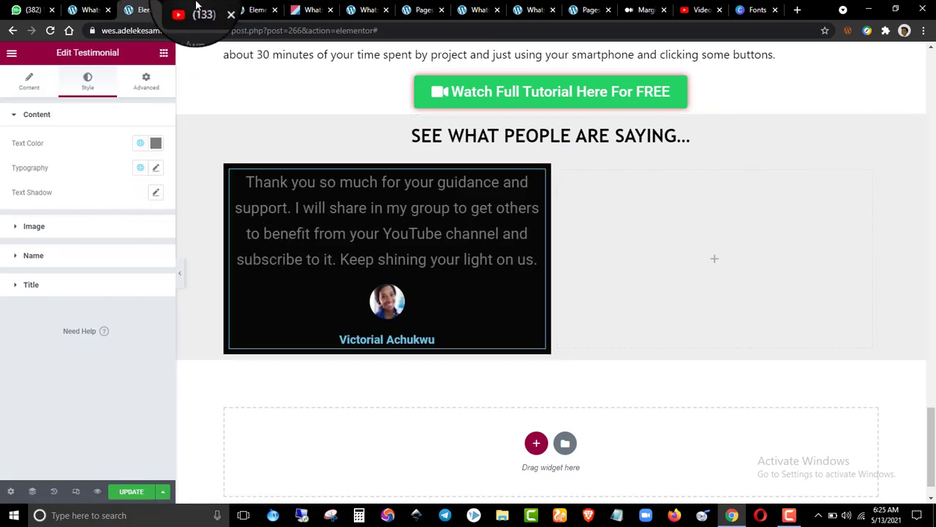
{"action": "left_click", "coordinate": [196, 9]}
{"action": "left_click_drag", "start_coordinate": [253, 9], "coordinate": [221, 6]}
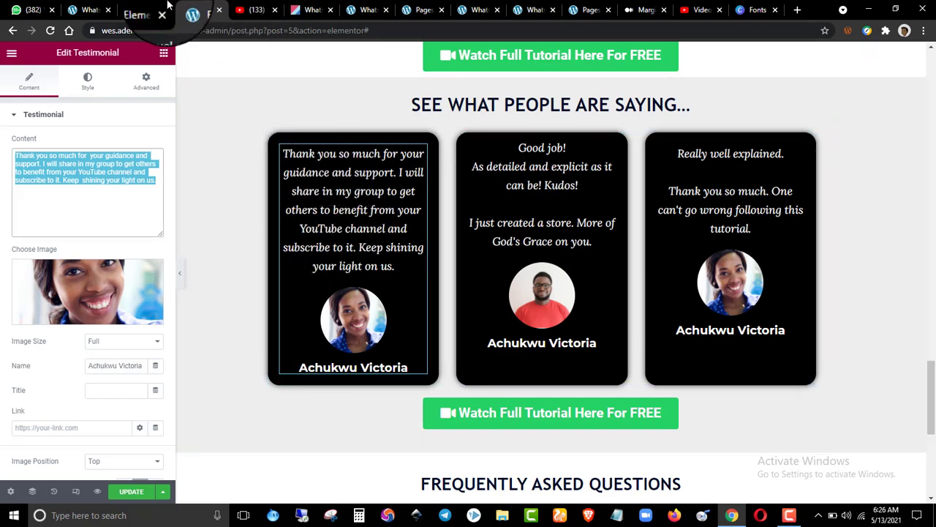
{"action": "left_click", "coordinate": [156, 5]}
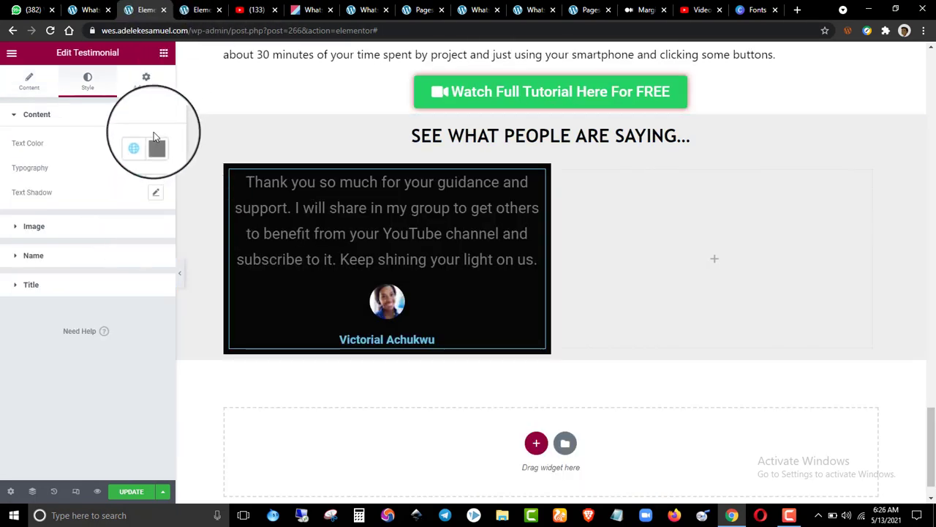
{"action": "left_click", "coordinate": [128, 121]}
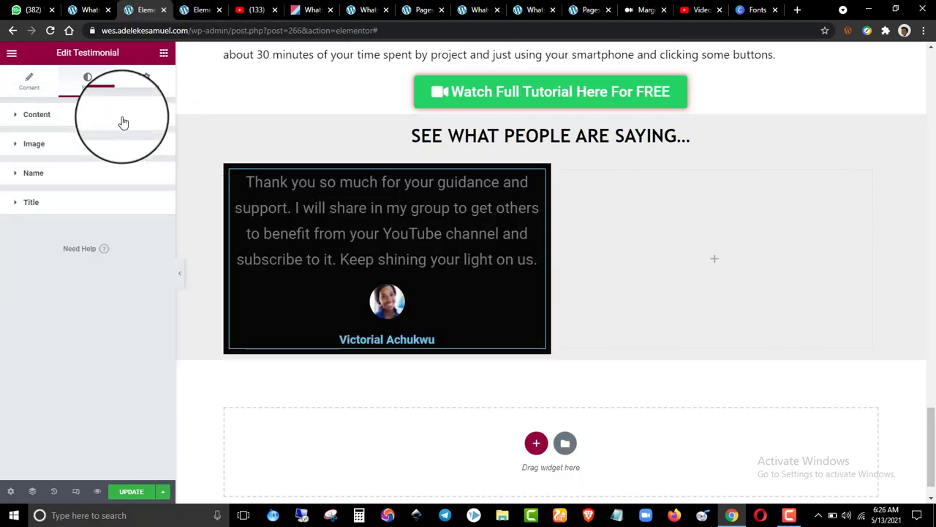
{"action": "left_click", "coordinate": [87, 202]}
{"action": "left_click", "coordinate": [86, 202]}
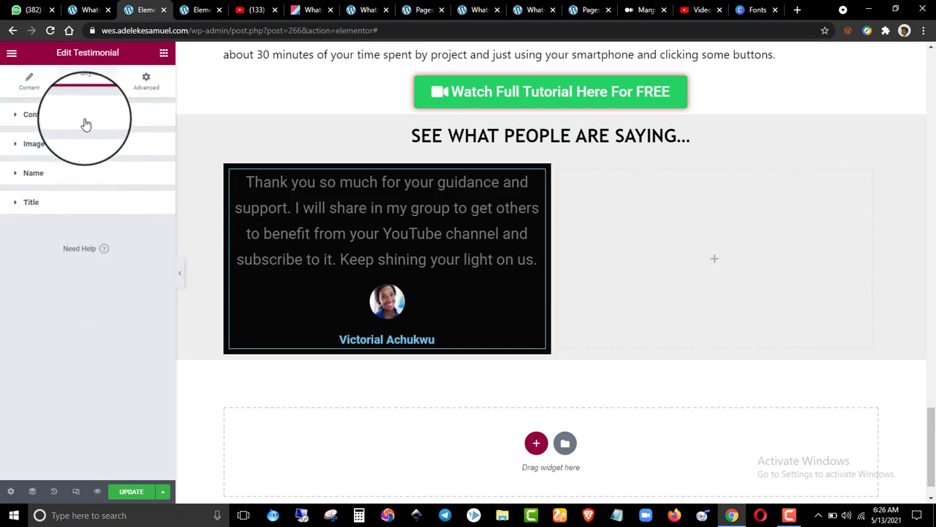
{"action": "left_click", "coordinate": [83, 117]}
{"action": "left_click", "coordinate": [156, 145]}
{"action": "left_click_drag", "start_coordinate": [125, 220], "coordinate": [3, 183]}
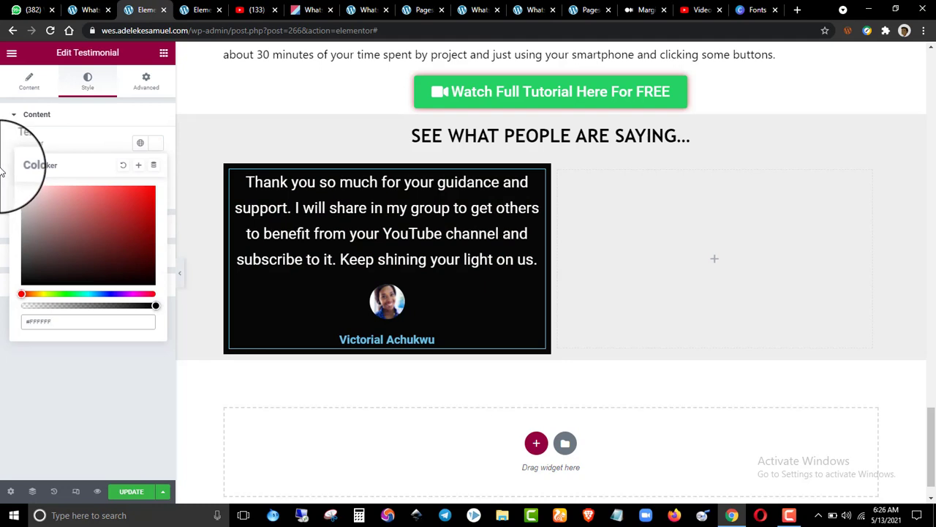
{"action": "left_click", "coordinate": [3, 171]}
- Set the testimonial content's typography to the Lora font family, Italic style and a size of 20 px
{"action": "left_click", "coordinate": [158, 170]}
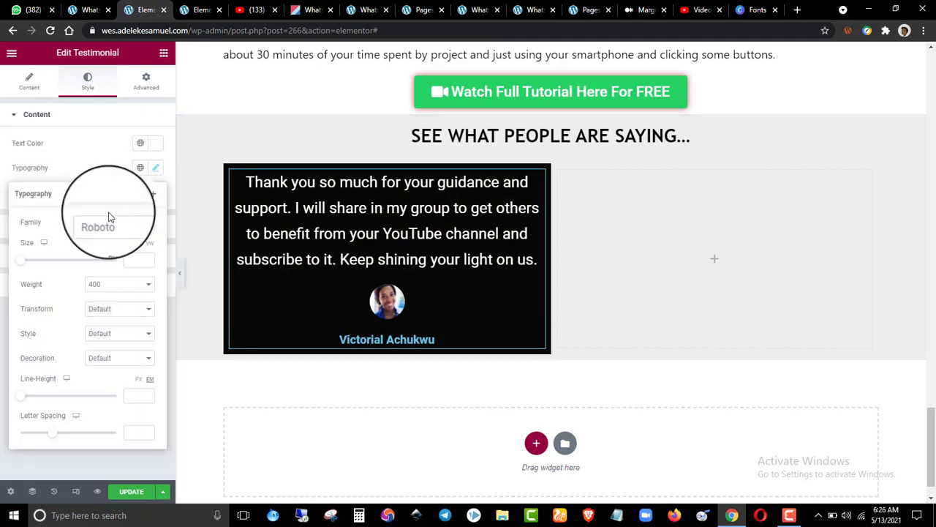
{"action": "left_click", "coordinate": [109, 223]}
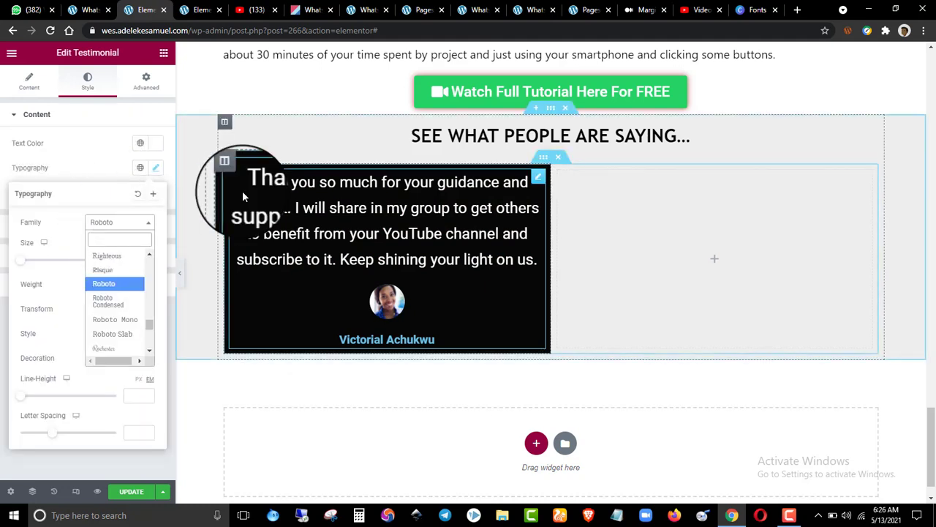
{"action": "type", "text": "lo"}
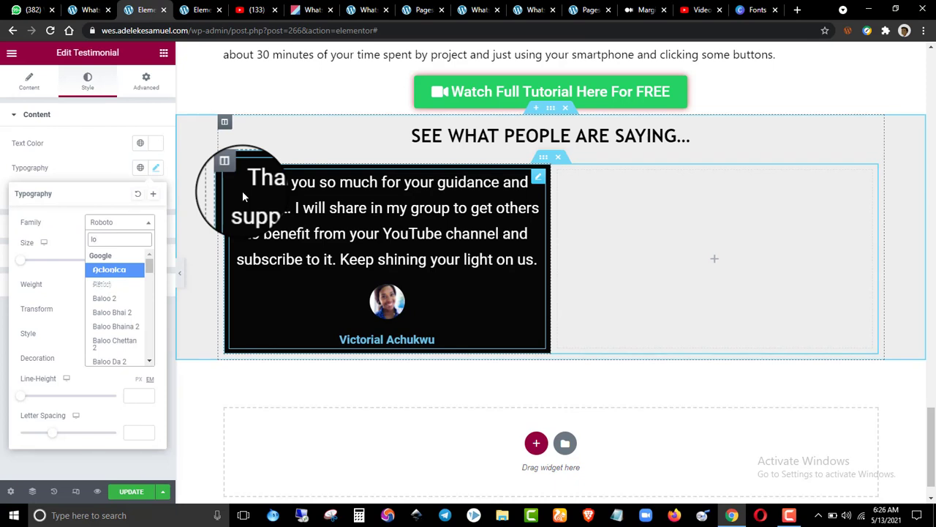
{"action": "type", "text": "ra"}
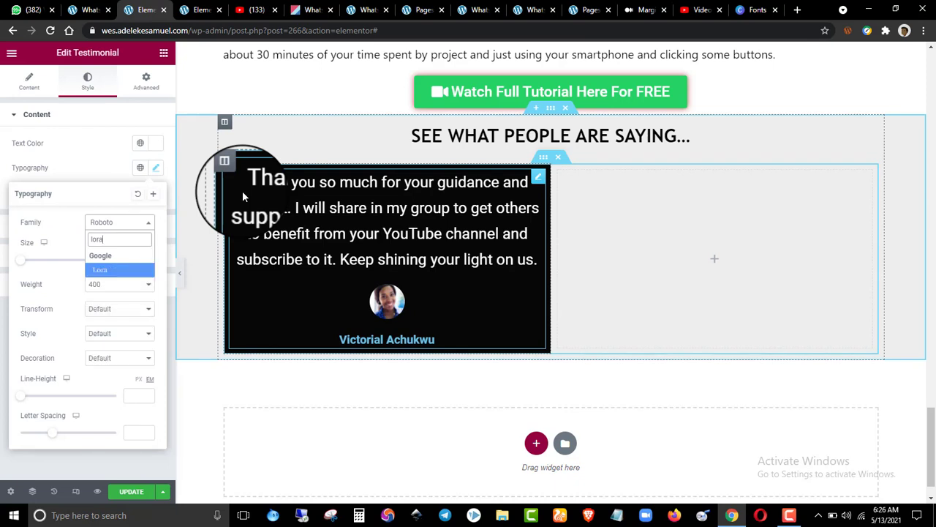
{"action": "left_click", "coordinate": [126, 272]}
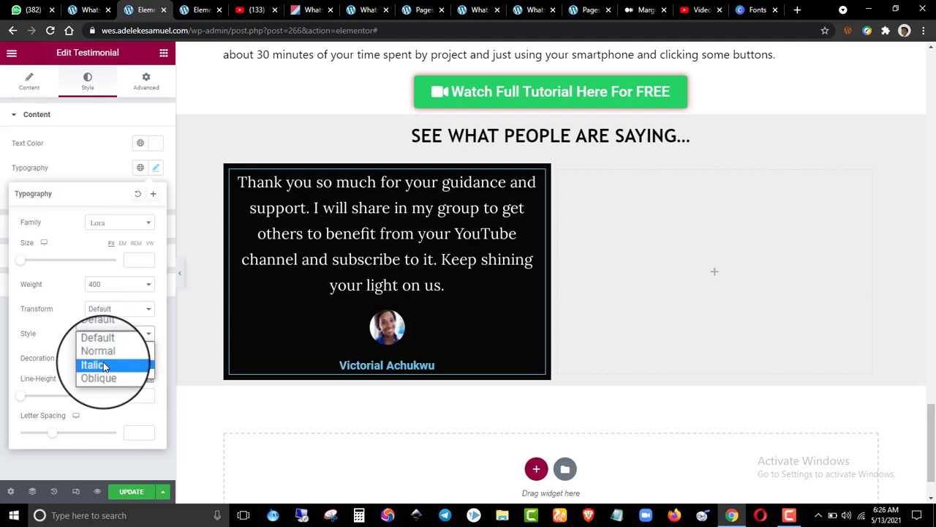
{"action": "left_click", "coordinate": [98, 366]}
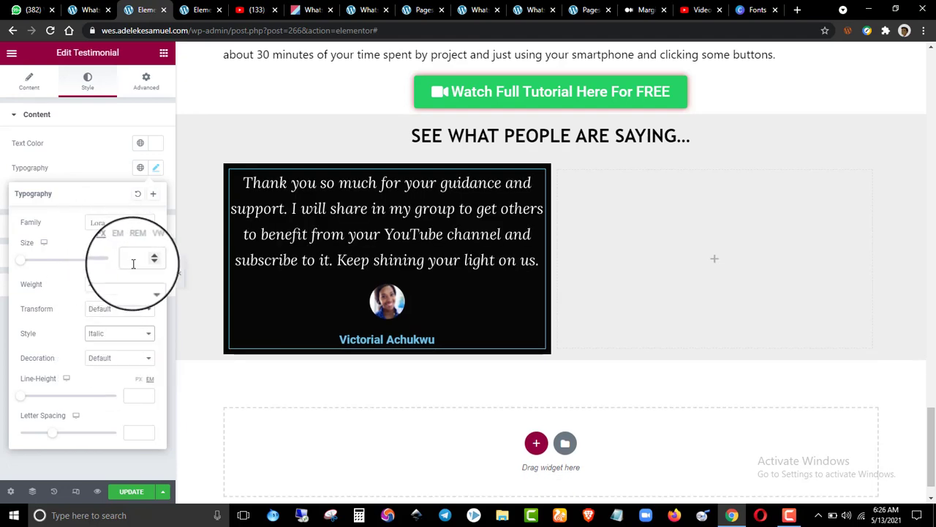
{"action": "type", "text": "20"}
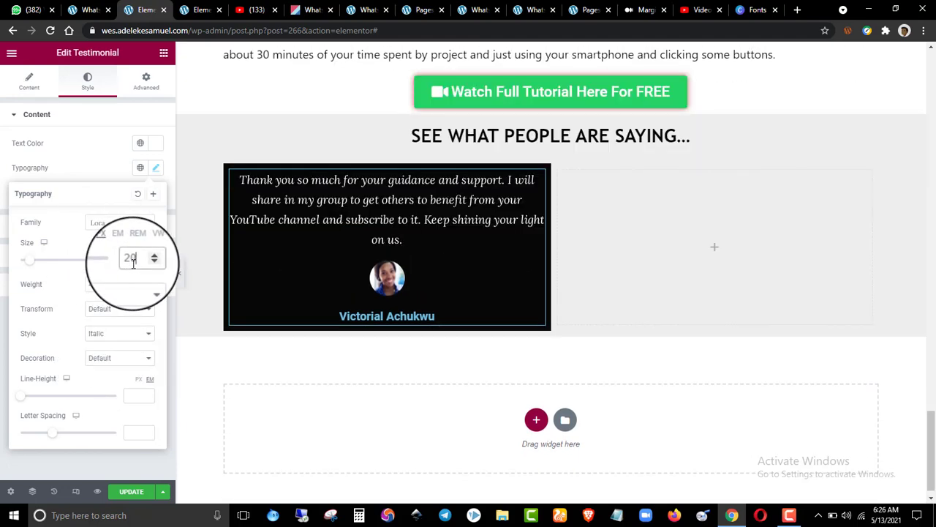
{"action": "left_click", "coordinate": [100, 182]}
- Set the testimonial's padding to 5 px on all sides and compare the card with the reference page's testimonials
{"action": "left_click", "coordinate": [140, 81]}
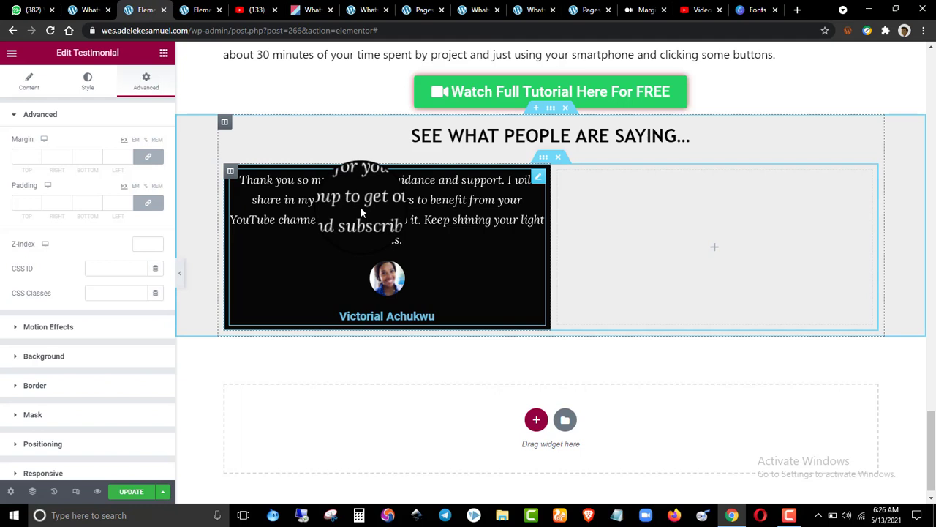
{"action": "left_click", "coordinate": [106, 197]}
{"action": "type", "text": "5"}
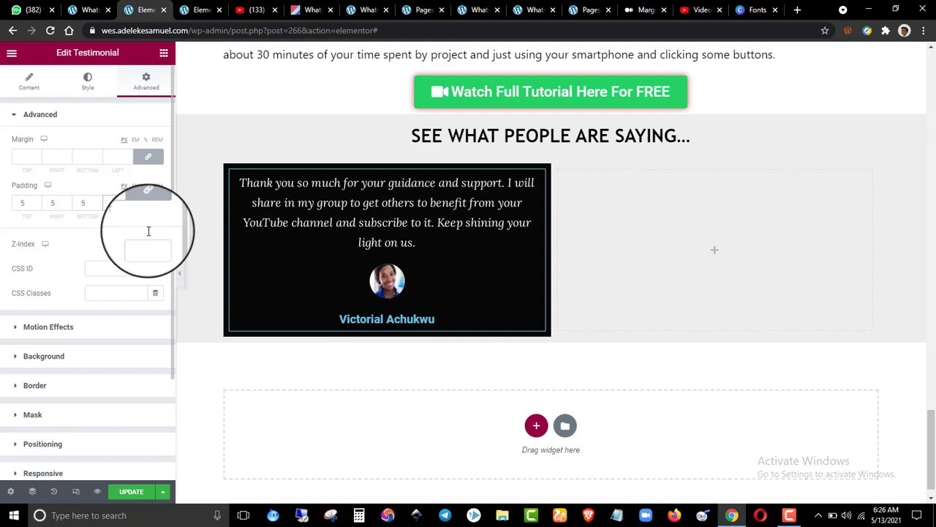
{"action": "left_click", "coordinate": [196, 10]}
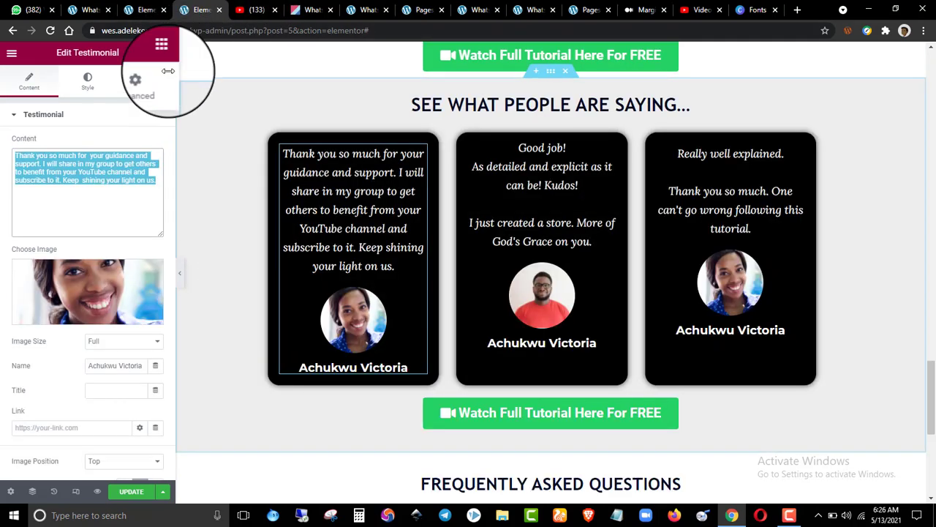
{"action": "left_click", "coordinate": [143, 9]}
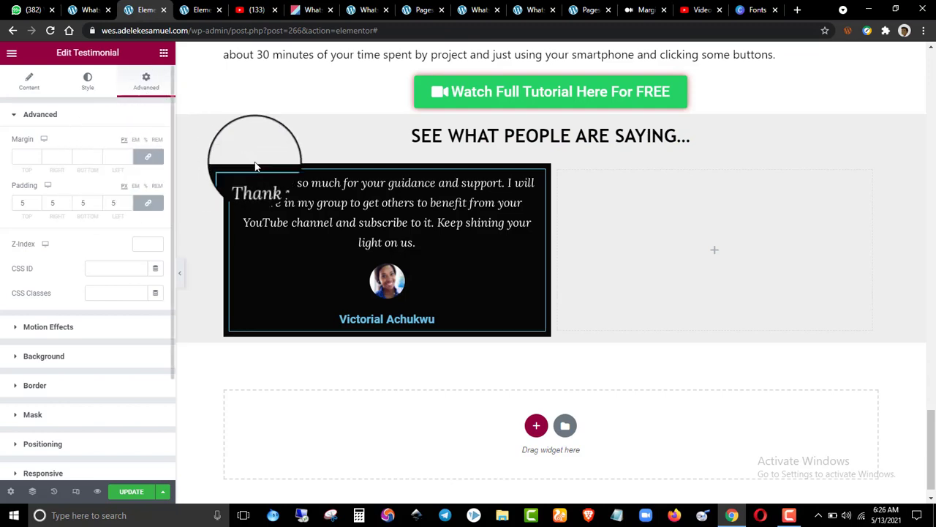
{"action": "left_click", "coordinate": [189, 8]}
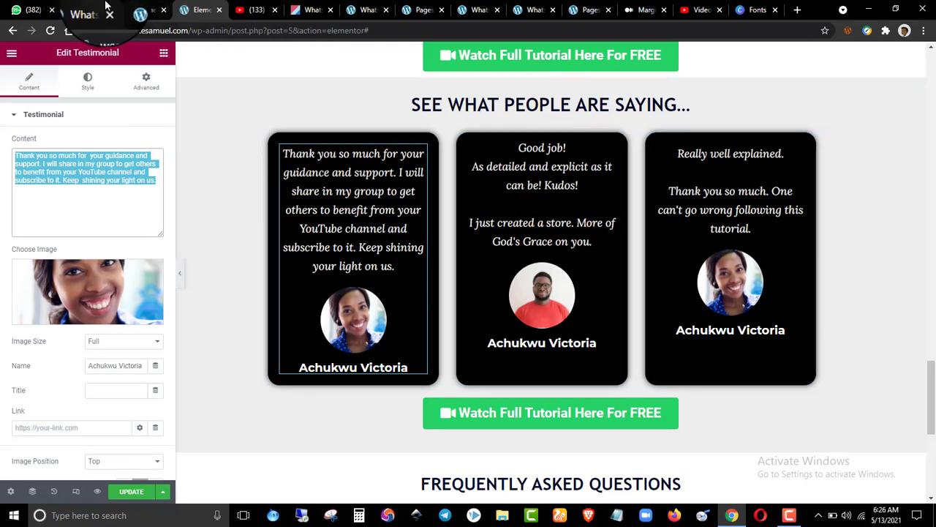
{"action": "left_click", "coordinate": [143, 10]}
{"action": "left_click", "coordinate": [86, 117]}
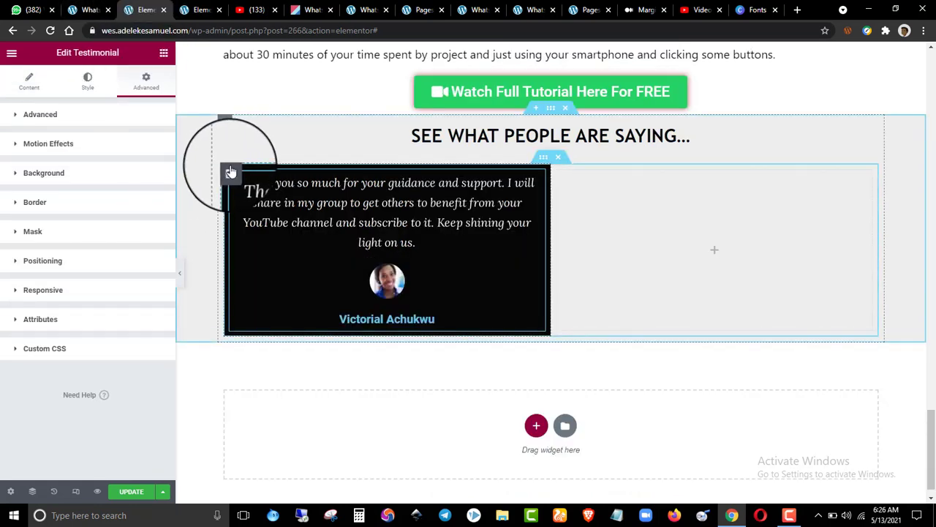
{"action": "left_click", "coordinate": [230, 171]}
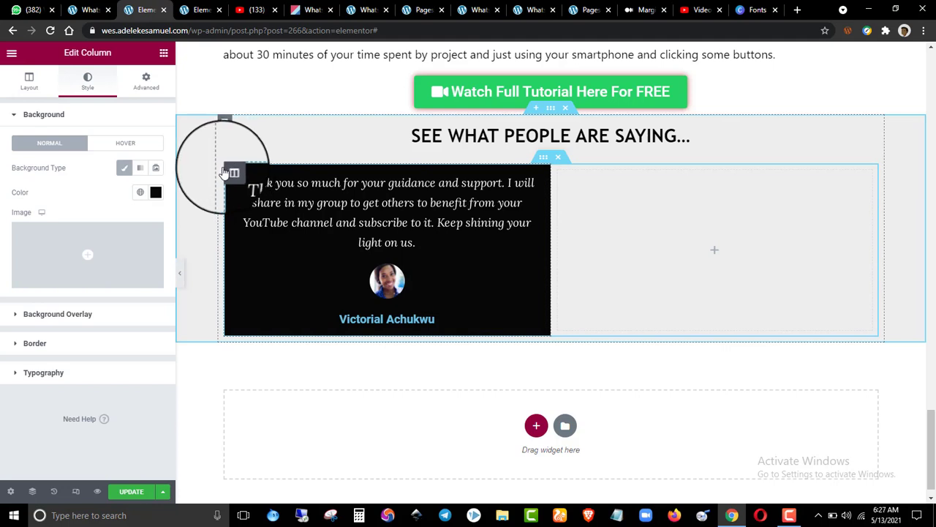
{"action": "right_click", "coordinate": [226, 172]}
{"action": "left_click", "coordinate": [242, 179]}
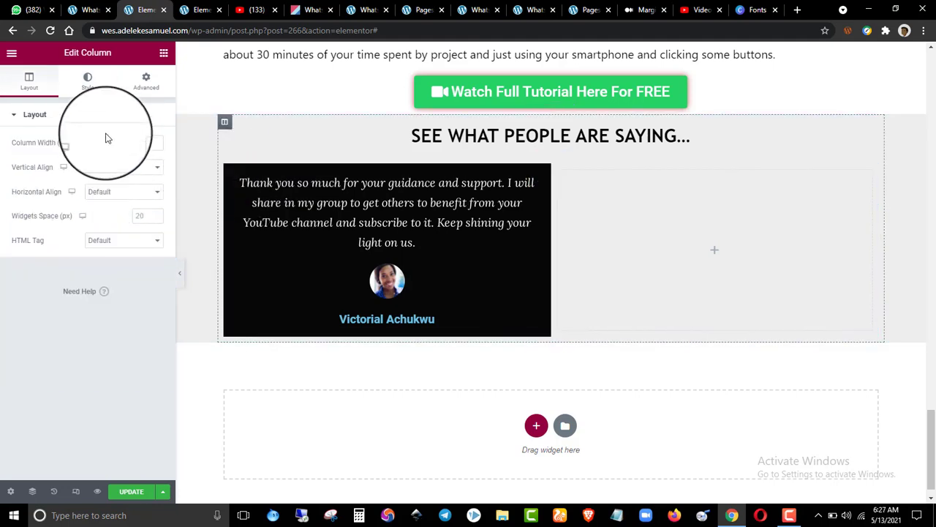
{"action": "left_click", "coordinate": [90, 113]}
{"action": "left_click", "coordinate": [87, 78]}
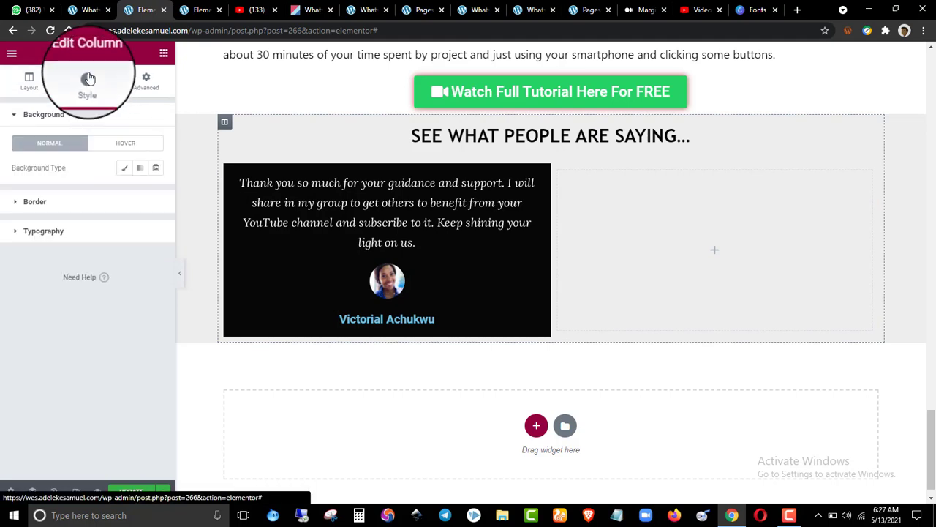
{"action": "left_click", "coordinate": [71, 203]}
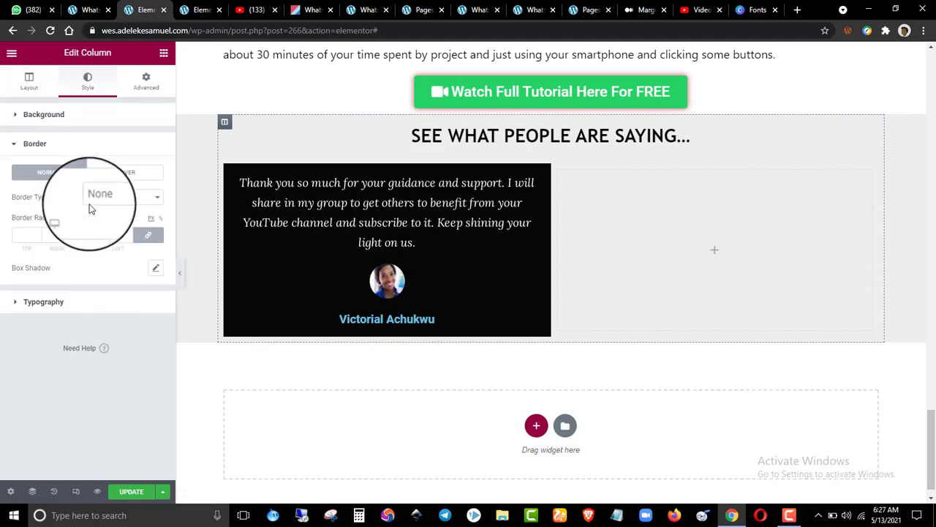
{"action": "left_click", "coordinate": [110, 195]}
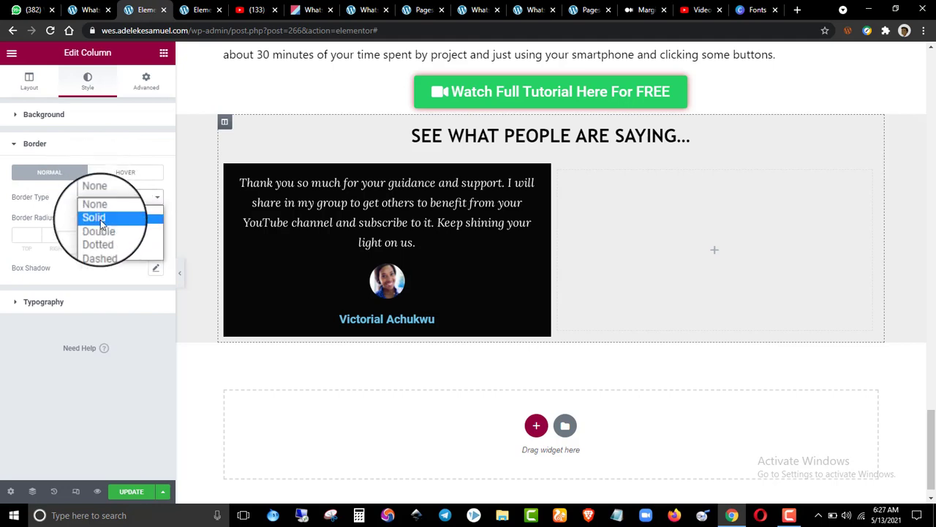
{"action": "left_click", "coordinate": [100, 220]}
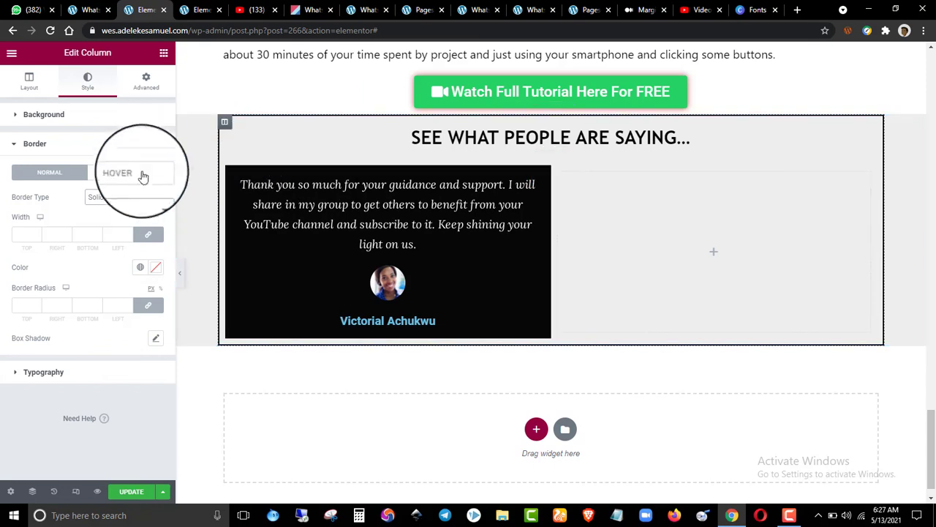
{"action": "left_click", "coordinate": [132, 197]}
{"action": "left_click", "coordinate": [95, 206]}
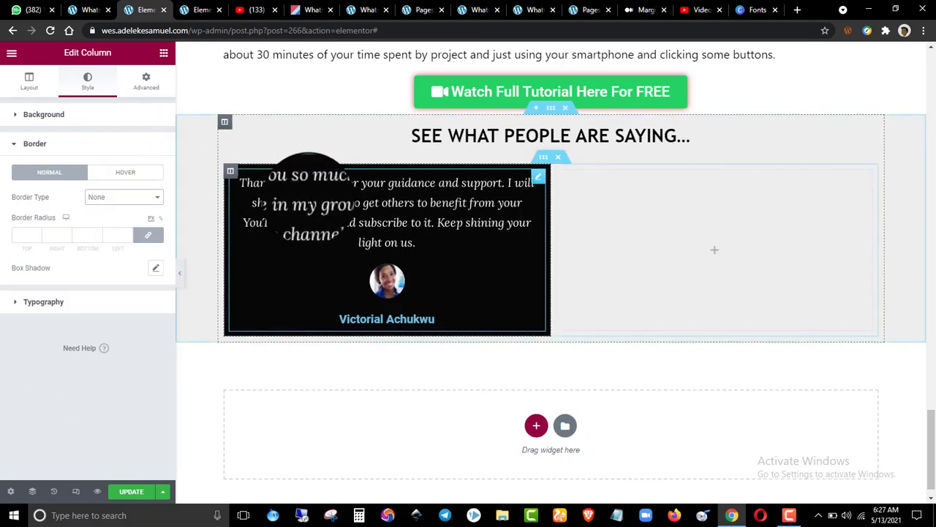
- Set the border type of the black column holding the first testimonial to Solid
{"action": "right_click", "coordinate": [231, 174]}
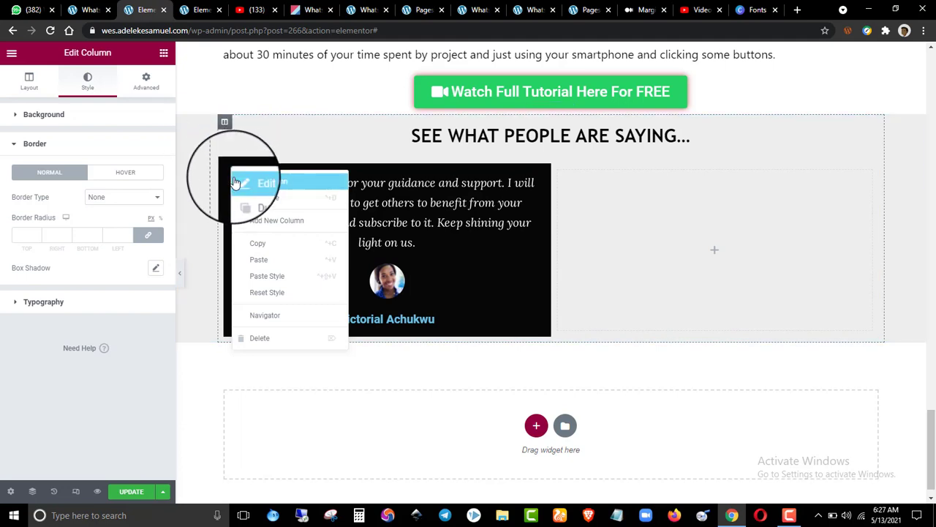
{"action": "left_click", "coordinate": [230, 174]}
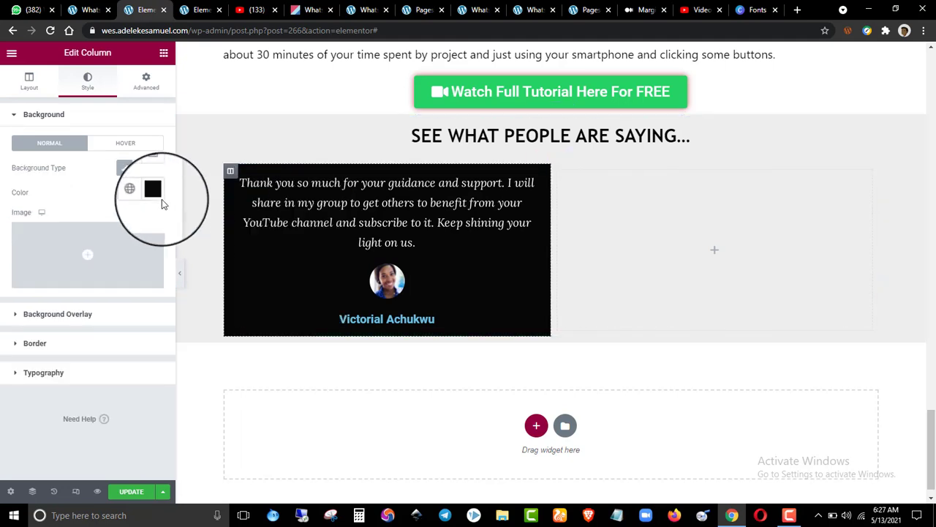
{"action": "left_click", "coordinate": [87, 118]}
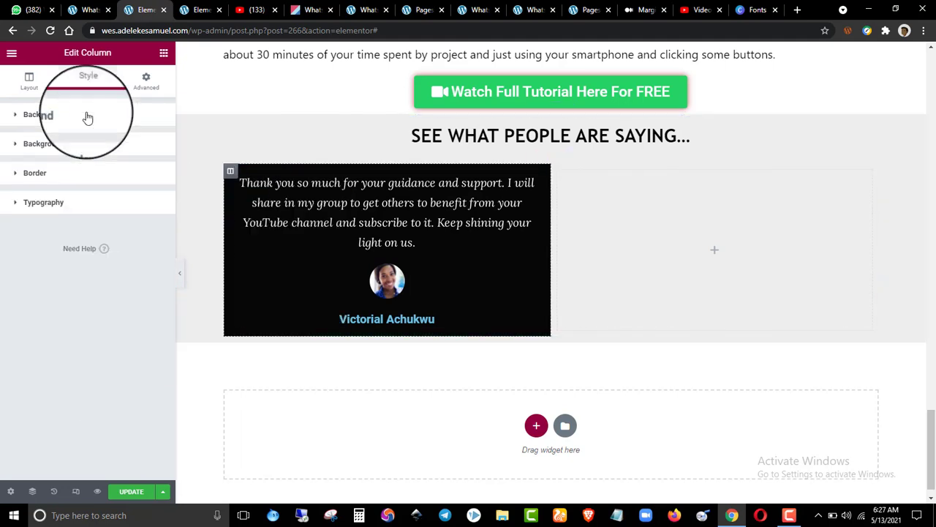
{"action": "left_click", "coordinate": [83, 173]}
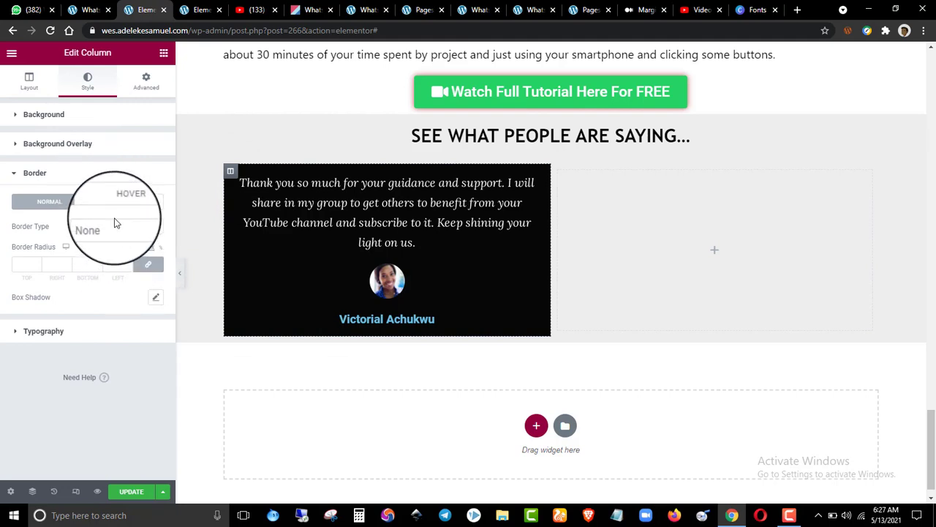
{"action": "left_click", "coordinate": [120, 227]}
{"action": "left_click", "coordinate": [118, 245]}
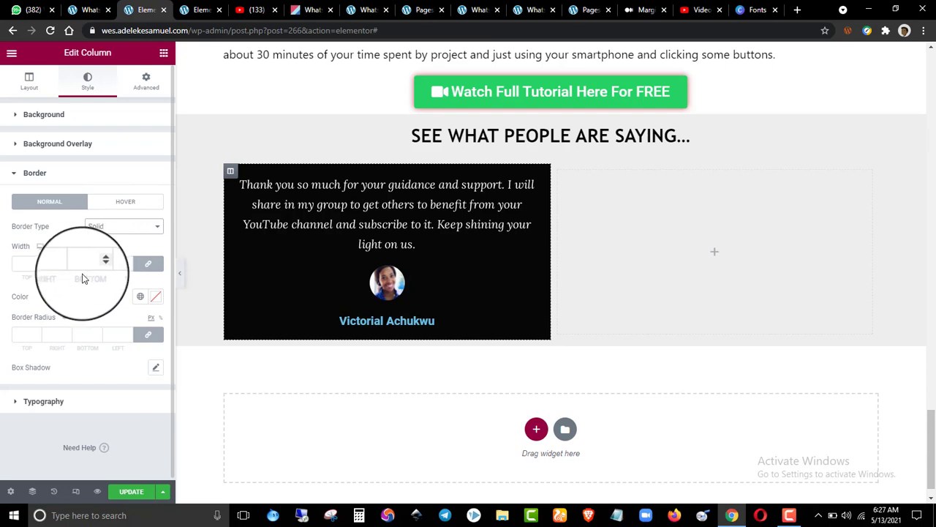
- Give the first testimonial's column a border width of 3 on all sides, black border colour (#000000) and a 20 px border radius
{"action": "double_click", "coordinate": [98, 265]}
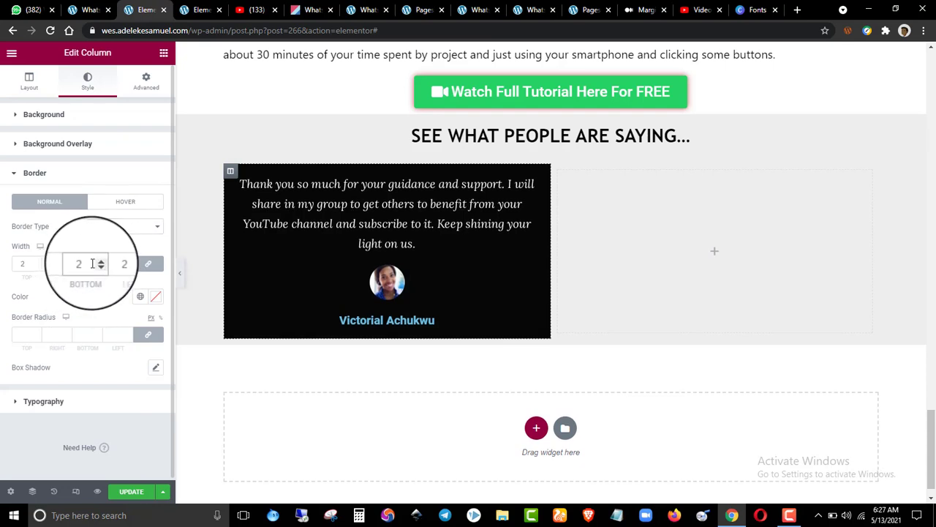
{"action": "left_click", "coordinate": [98, 264]}
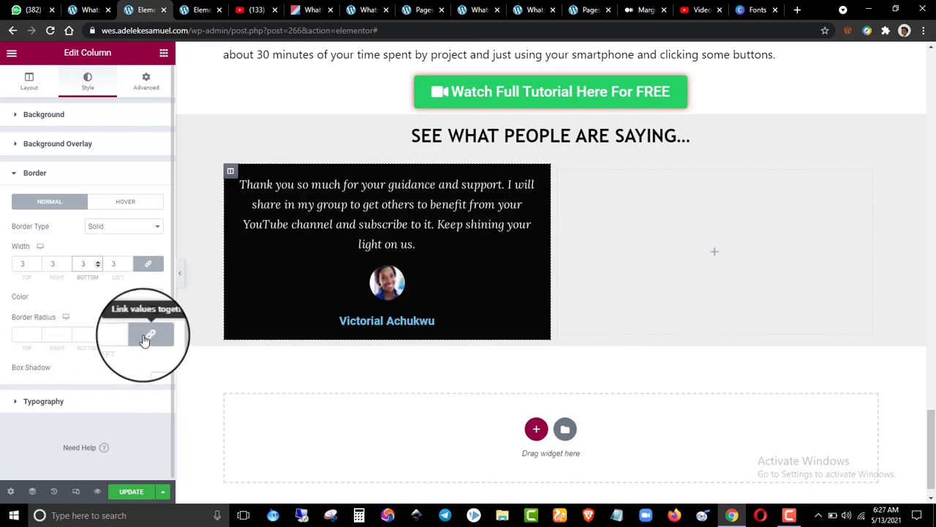
{"action": "left_click", "coordinate": [155, 297]}
{"action": "left_click", "coordinate": [90, 364]}
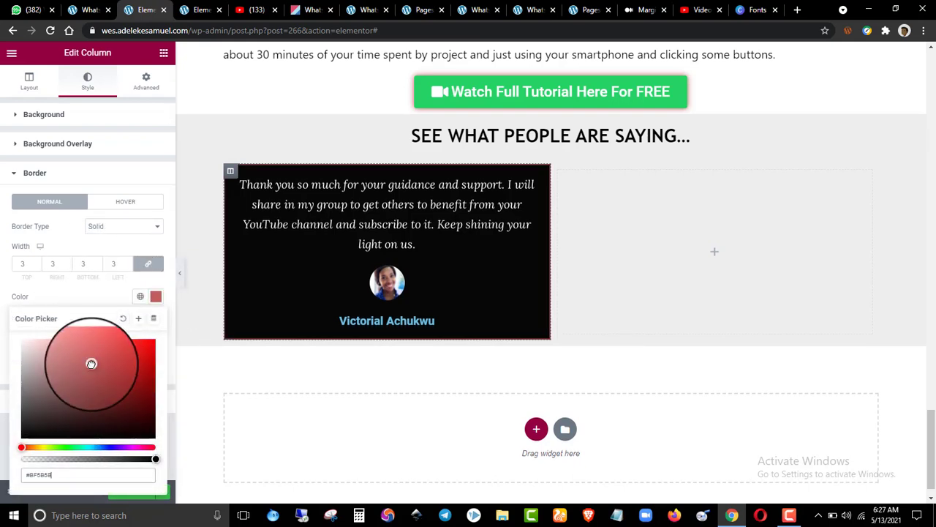
{"action": "mouse_move", "coordinate": [94, 363]}
{"action": "left_mouse_down"}
{"action": "mouse_move", "coordinate": [111, 359]}
{"action": "mouse_move", "coordinate": [46, 387]}
{"action": "mouse_move", "coordinate": [22, 439]}
{"action": "left_mouse_up"}
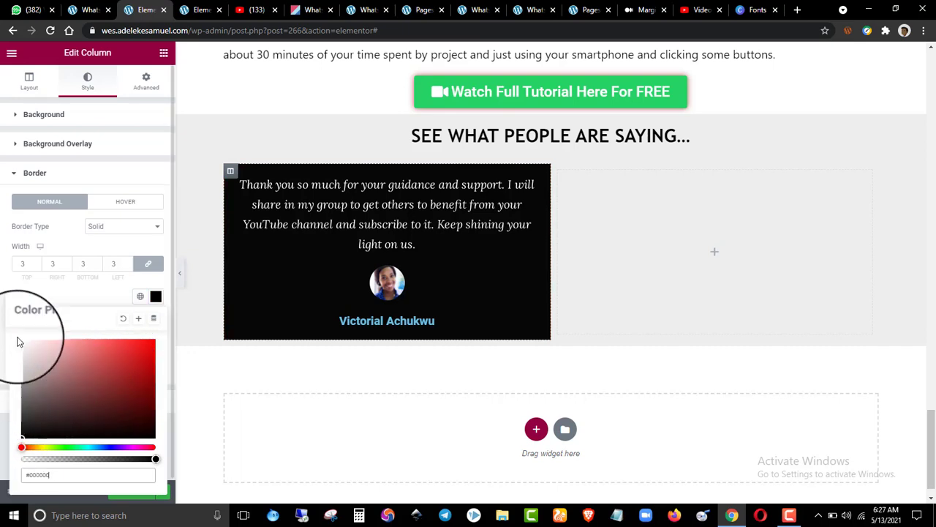
{"action": "left_click", "coordinate": [72, 296]}
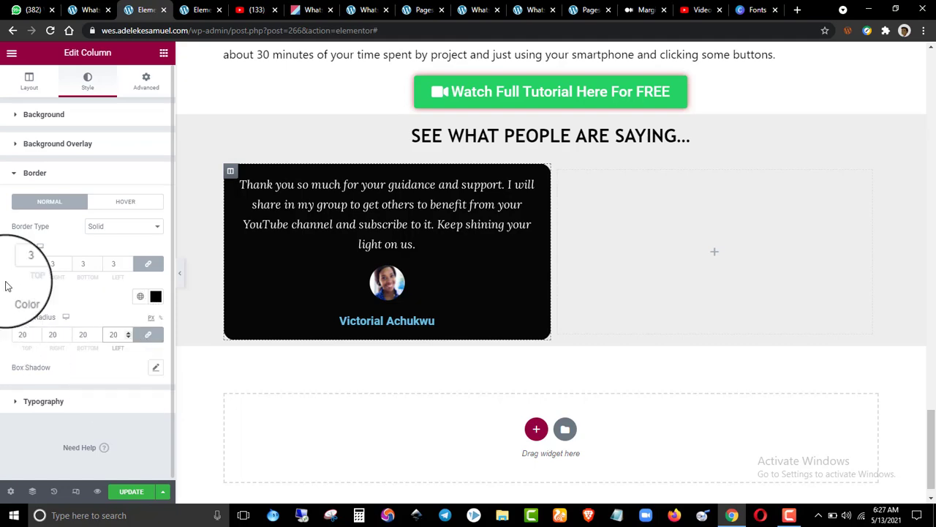
- Compare the card with the reference page's testimonials and add a fully opaque black box shadow, rgba(0, 0, 0, 1), to the column
{"action": "left_click", "coordinate": [199, 10]}
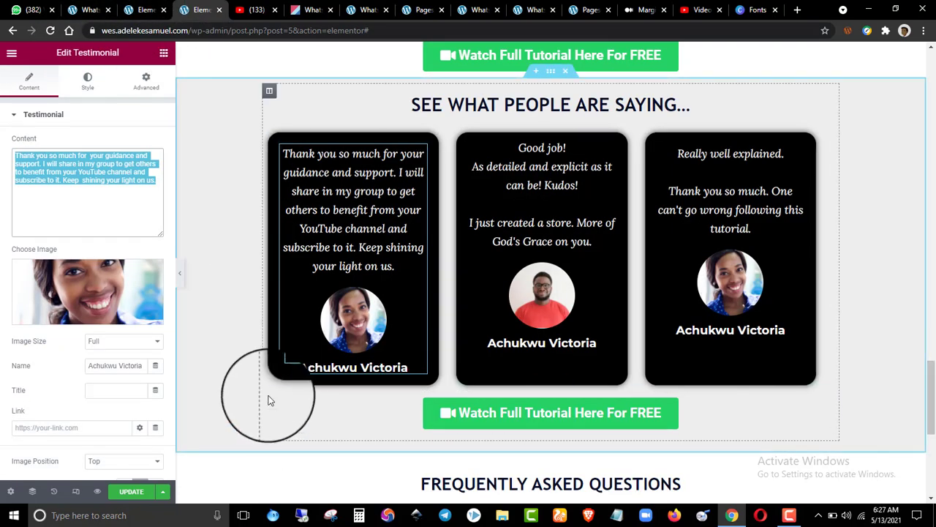
{"action": "left_click", "coordinate": [144, 9]}
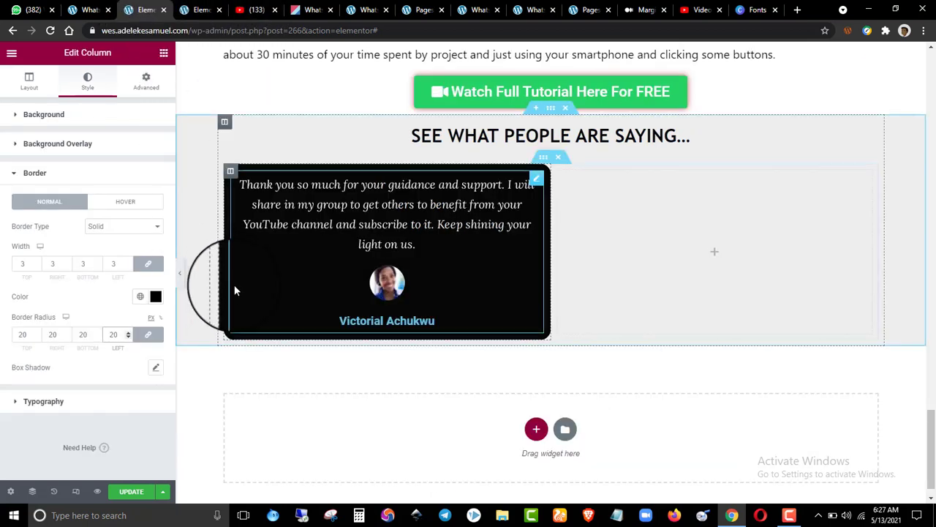
{"action": "left_click", "coordinate": [155, 368]}
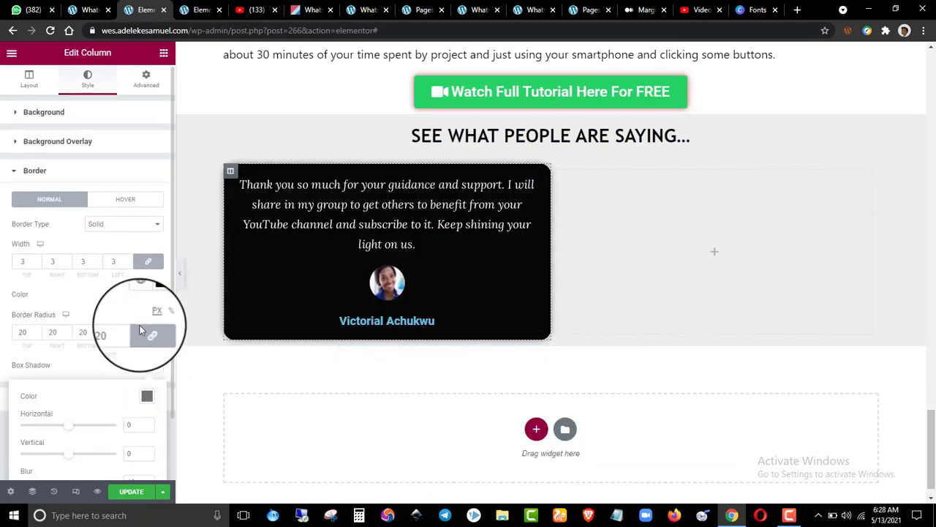
{"action": "left_click", "coordinate": [196, 9]}
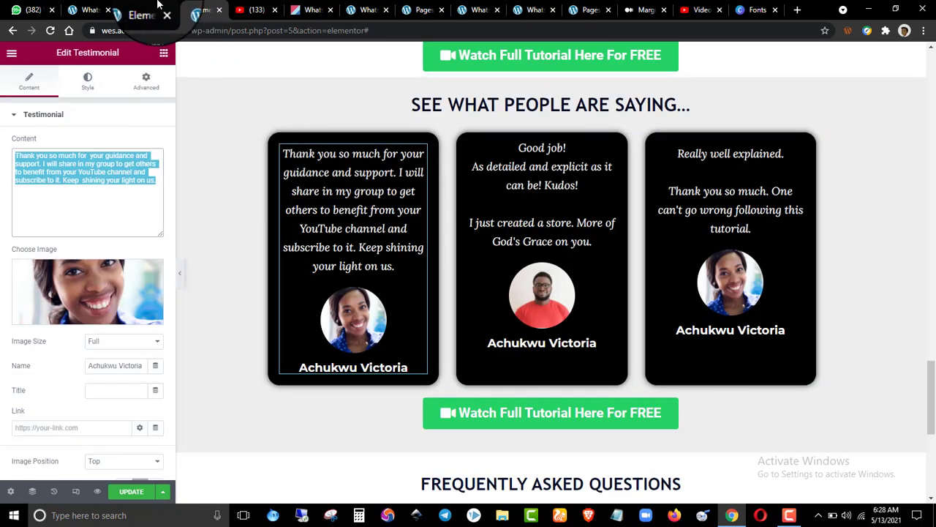
{"action": "left_click", "coordinate": [143, 10]}
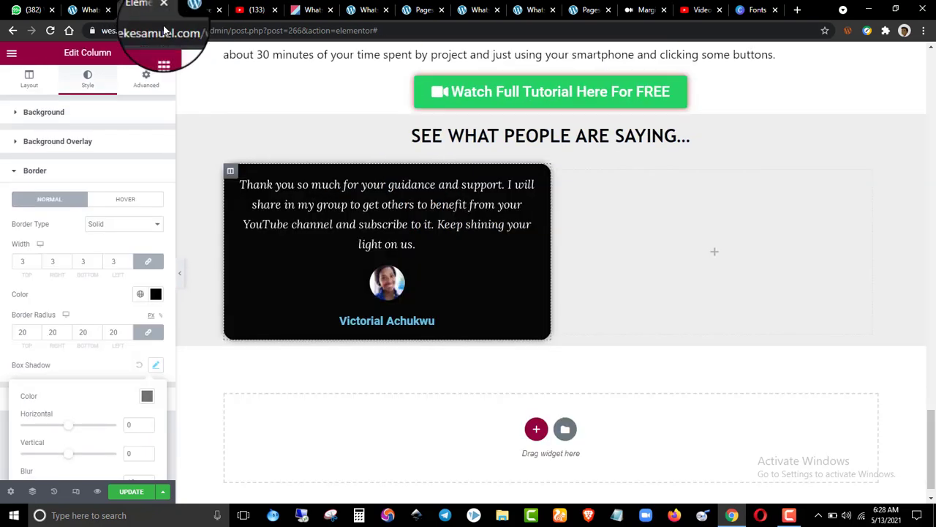
{"action": "left_click", "coordinate": [146, 398]}
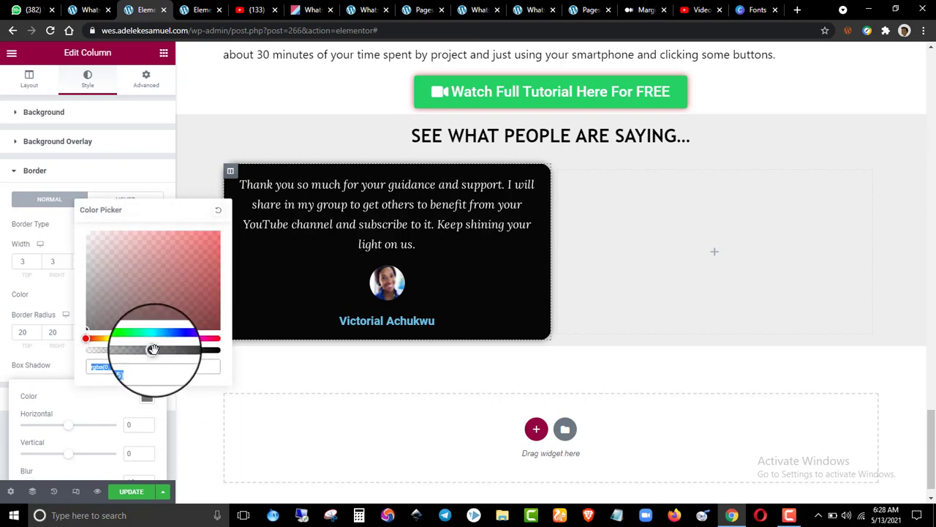
{"action": "left_click_drag", "start_coordinate": [153, 349], "coordinate": [225, 359]}
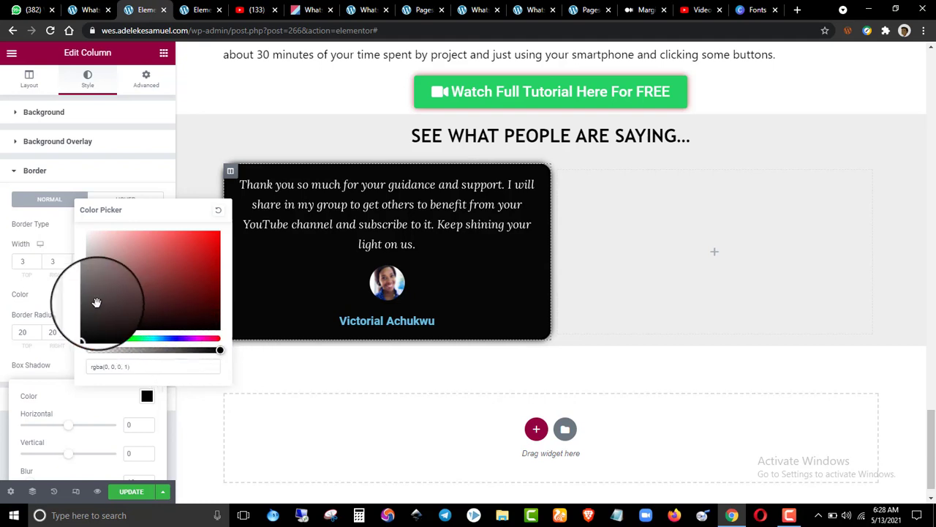
{"action": "left_click", "coordinate": [63, 295]}
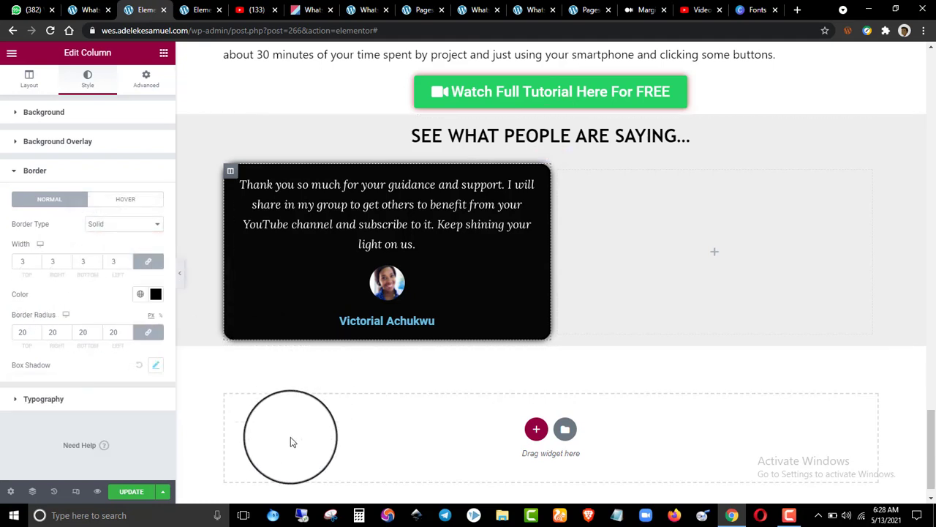
{"action": "scroll", "coordinate": [237, 437], "scroll_direction": "down", "scroll_amount": 1}
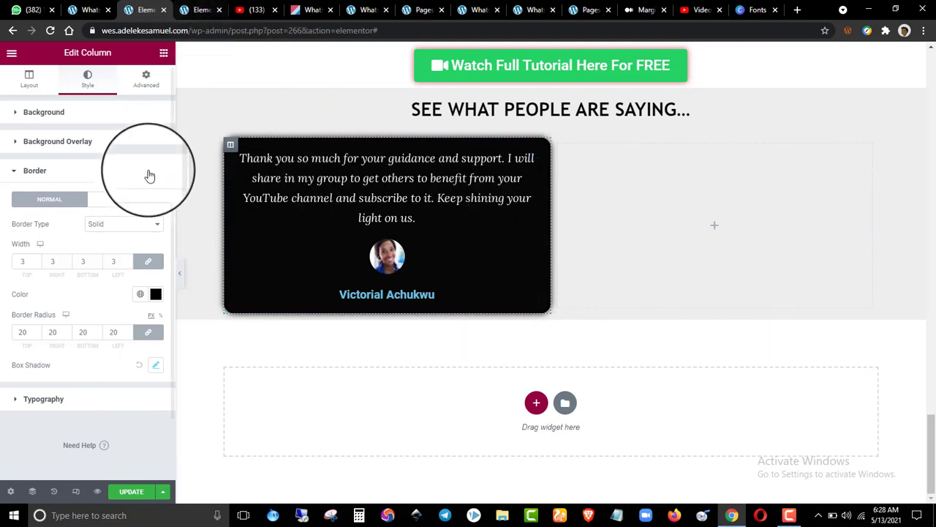
{"action": "left_click", "coordinate": [68, 179]}
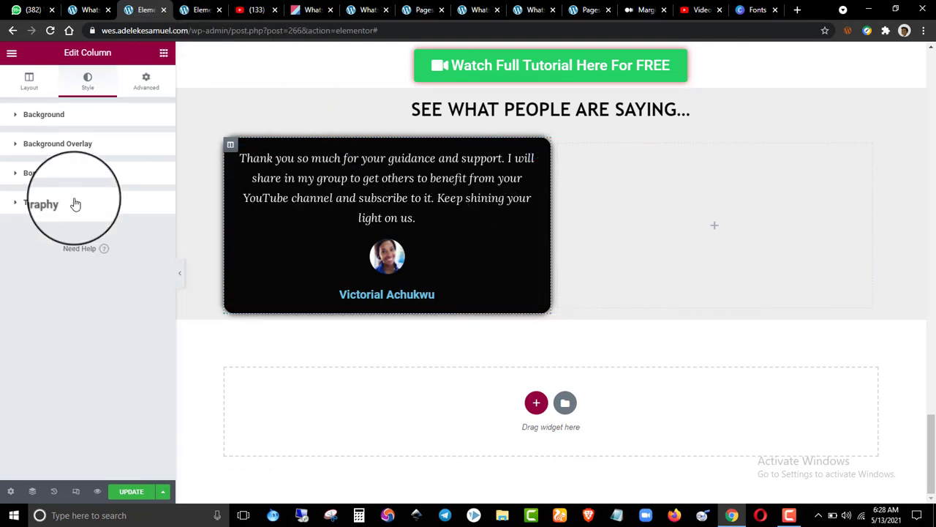
{"action": "left_click", "coordinate": [63, 212]}
{"action": "left_click", "coordinate": [63, 208]}
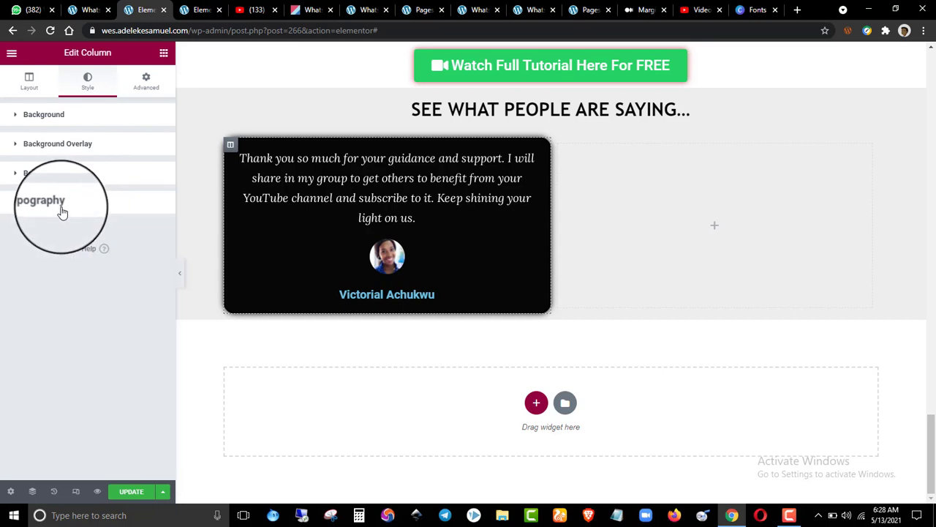
- Set the text colour of the name in the first testimonial to white (#FFFFFF)
{"action": "left_click", "coordinate": [373, 233]}
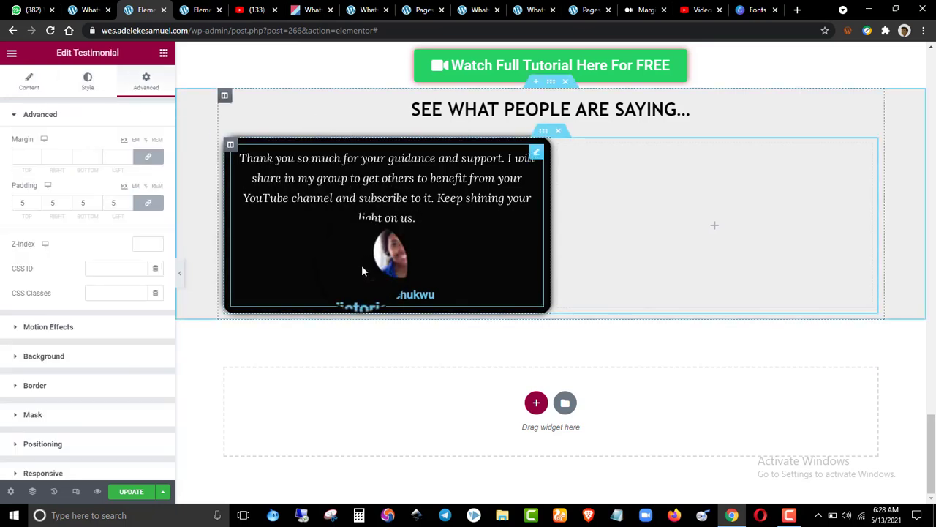
{"action": "left_click", "coordinate": [85, 117]}
{"action": "right_click", "coordinate": [328, 221]}
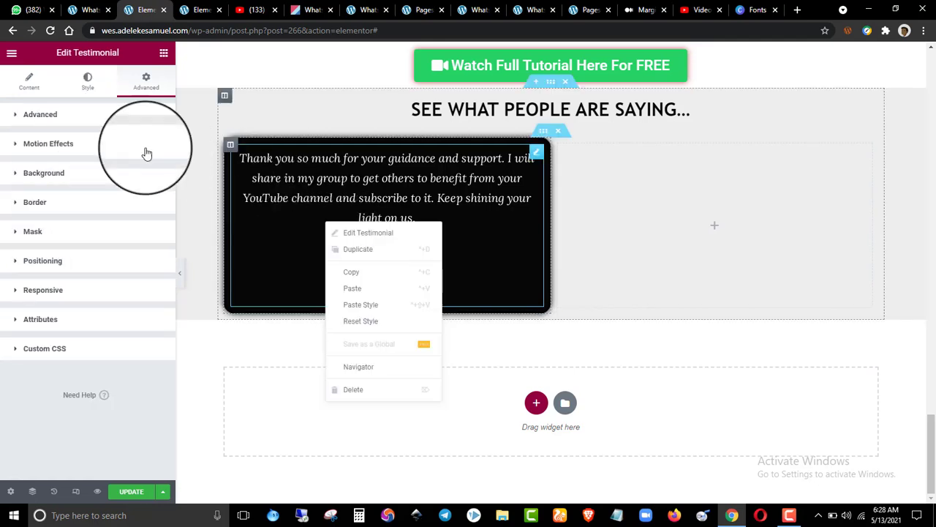
{"action": "left_click", "coordinate": [86, 82]}
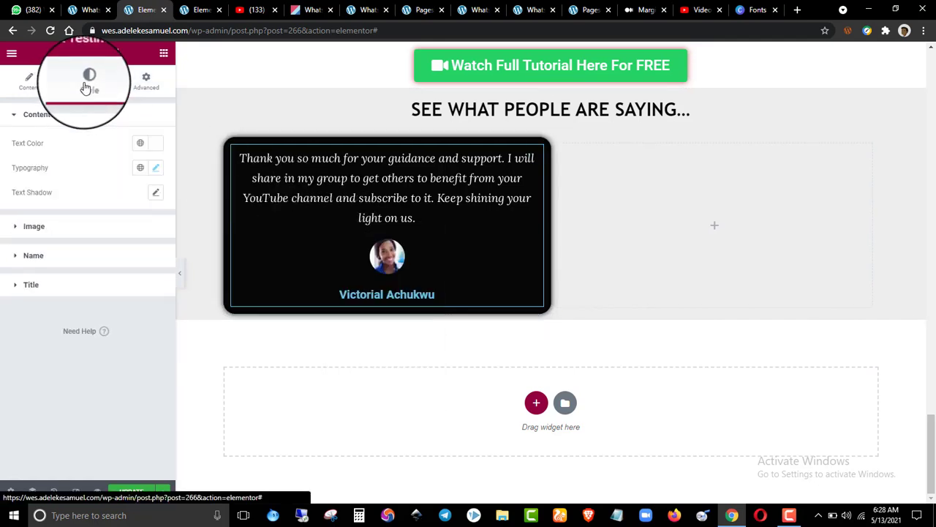
{"action": "left_click", "coordinate": [78, 268]}
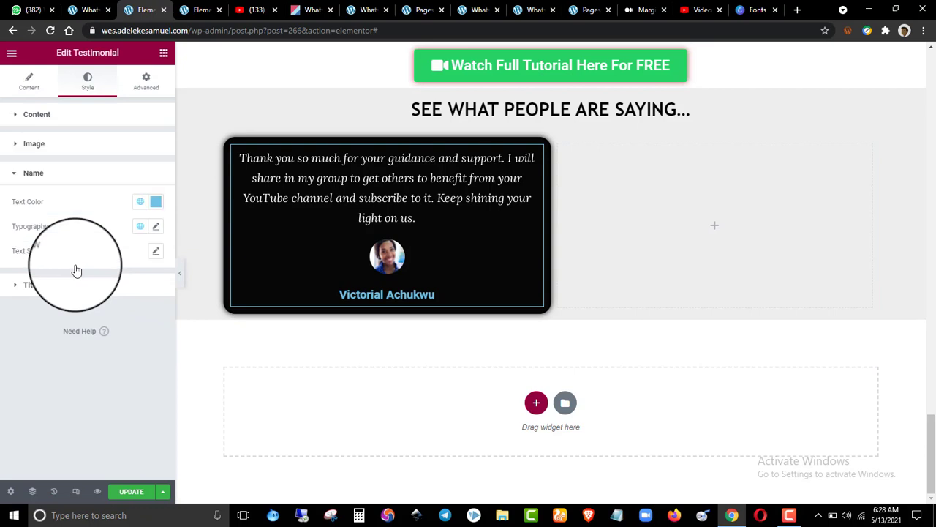
{"action": "left_click", "coordinate": [156, 201]}
{"action": "left_click_drag", "start_coordinate": [89, 314], "coordinate": [7, 223]}
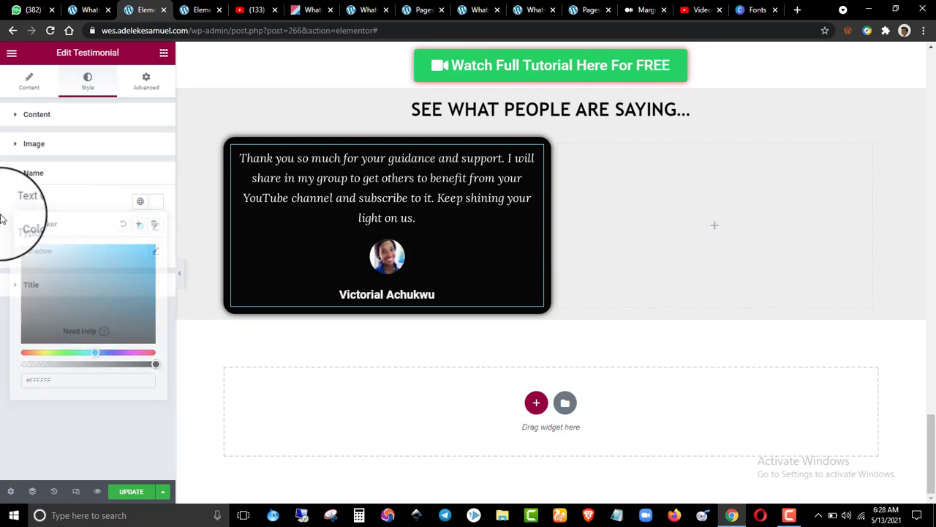
{"action": "left_click", "coordinate": [111, 218]}
- Set the testimonial name's typography to the Montserrat font family with Bold weight
{"action": "left_click", "coordinate": [156, 226]}
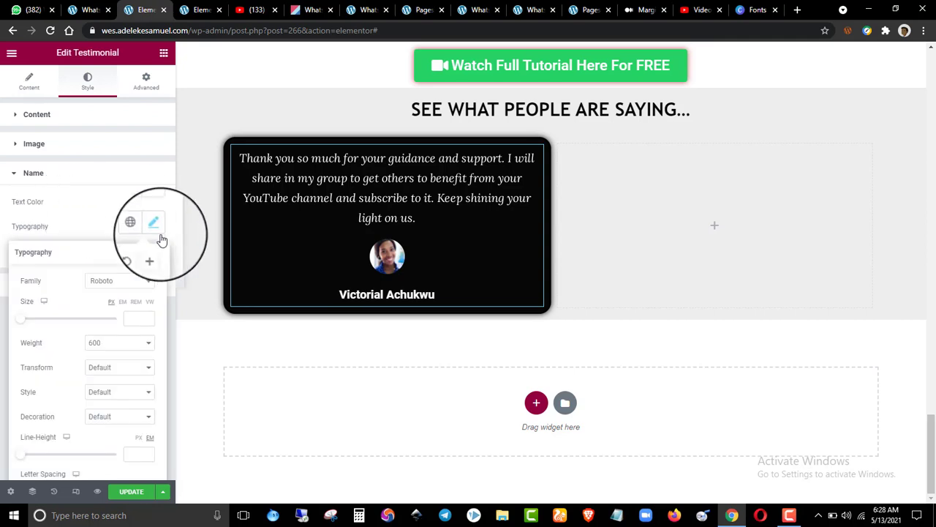
{"action": "left_click", "coordinate": [113, 280]}
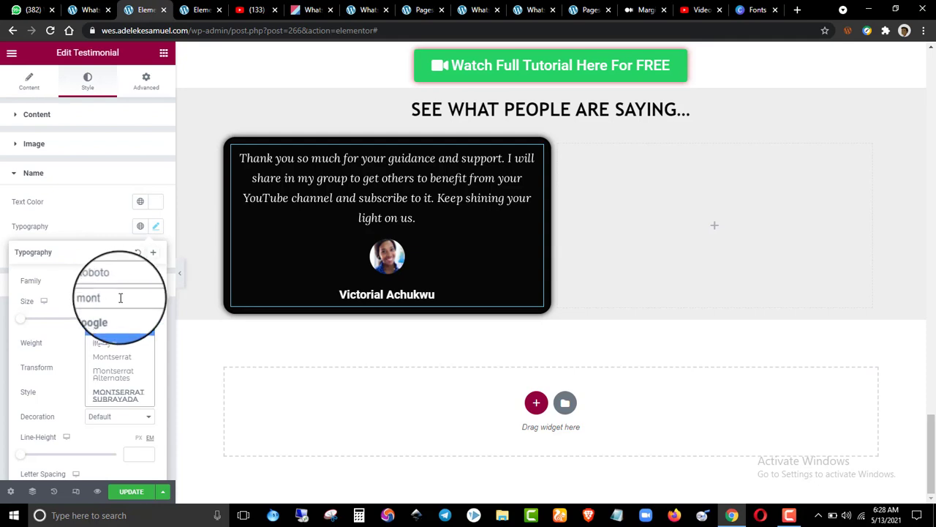
{"action": "left_click", "coordinate": [110, 357]}
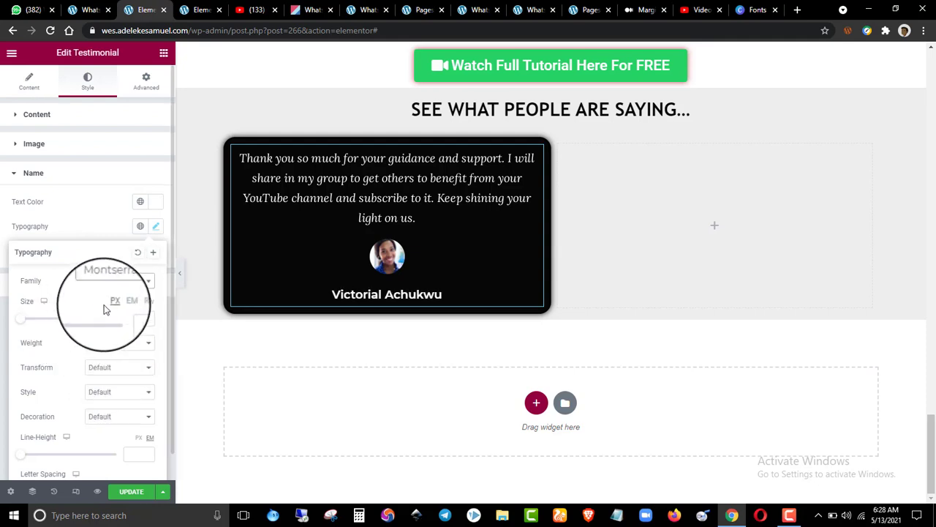
{"action": "left_click", "coordinate": [114, 349]}
{"action": "left_click", "coordinate": [115, 349]}
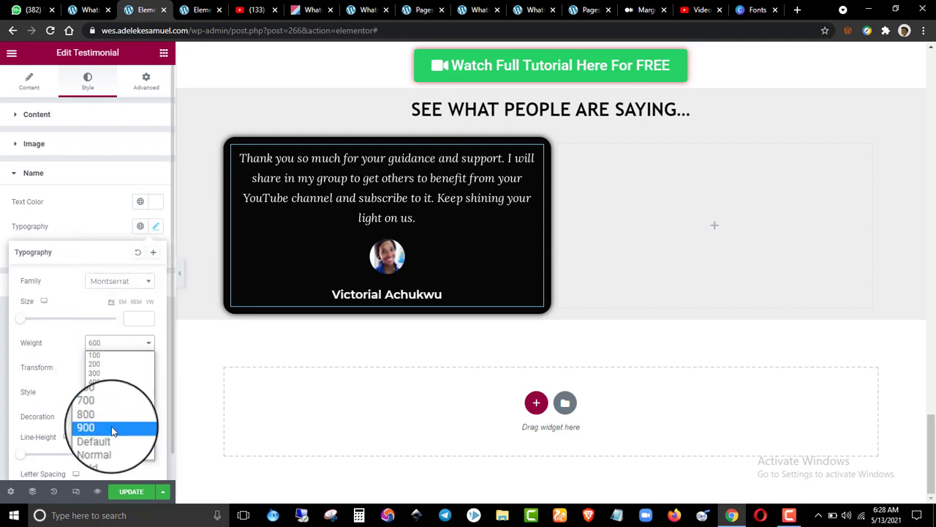
{"action": "left_click", "coordinate": [112, 457]}
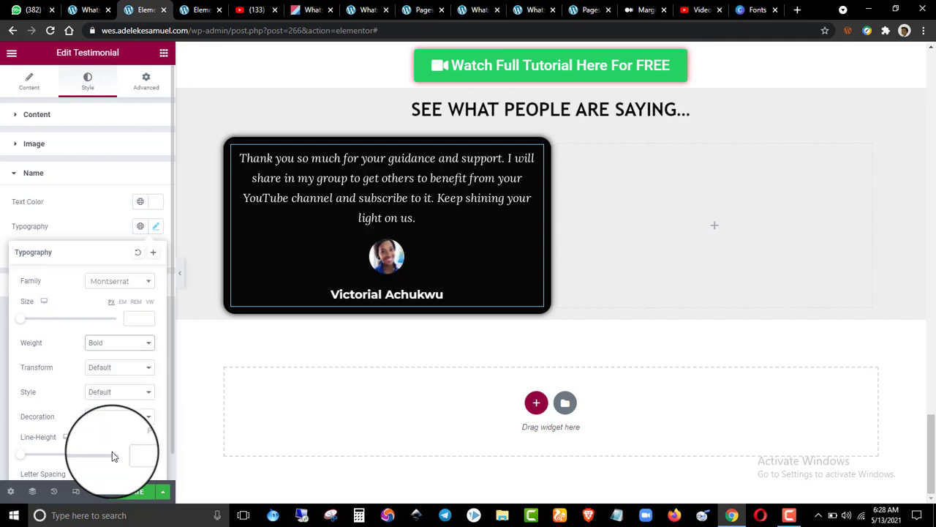
{"action": "left_click", "coordinate": [90, 211]}
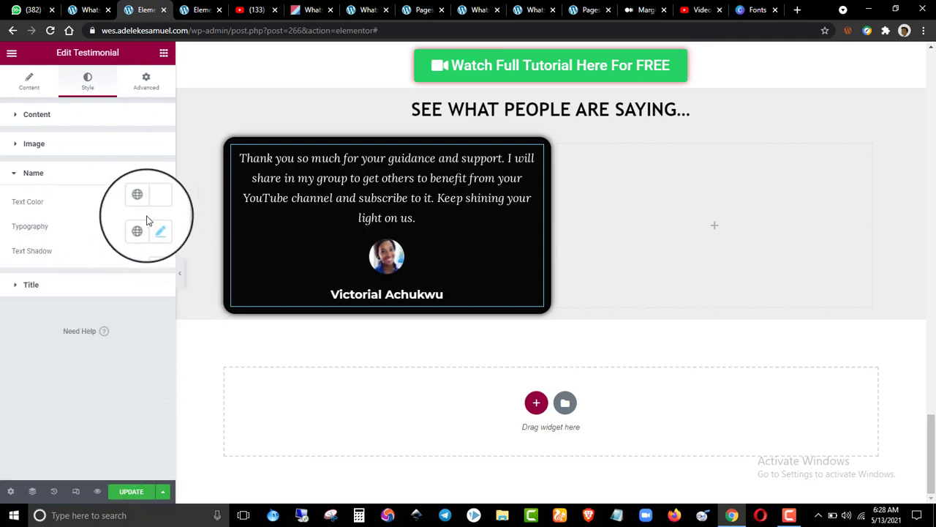
{"action": "left_click", "coordinate": [117, 174]}
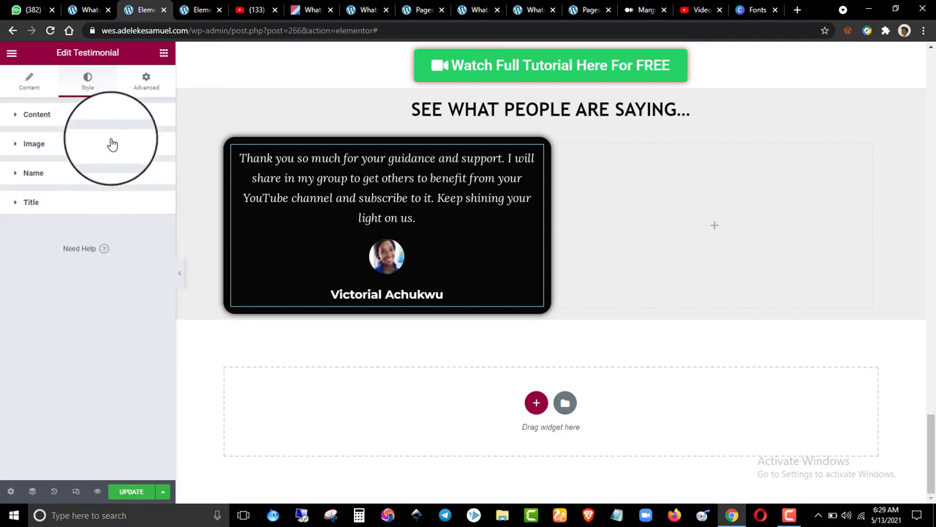
- Enlarge the testimonial's image to size 108 and give it a Solid border with a width of 2 on all sides
{"action": "left_click", "coordinate": [112, 144]}
{"action": "left_click_drag", "start_coordinate": [22, 192], "coordinate": [73, 192]}
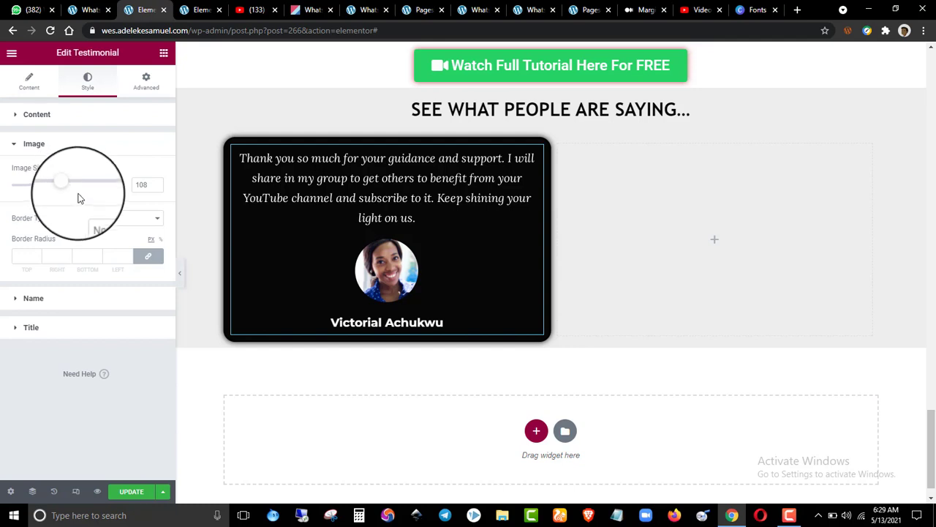
{"action": "left_click", "coordinate": [108, 228]}
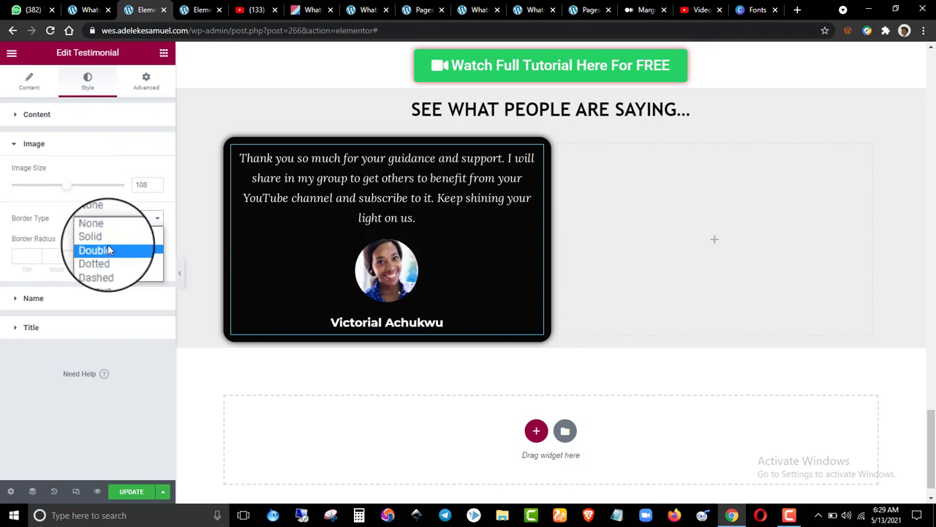
{"action": "left_click", "coordinate": [105, 242]}
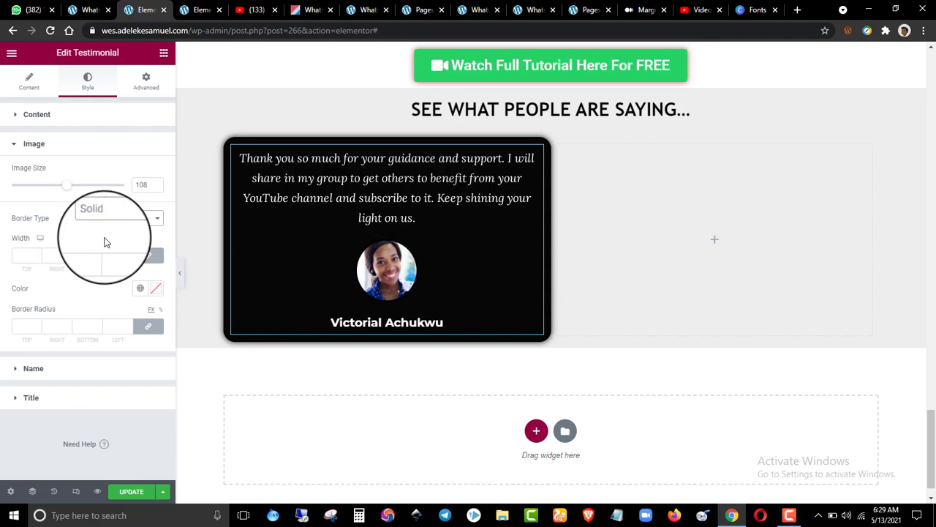
{"action": "left_click", "coordinate": [150, 256]}
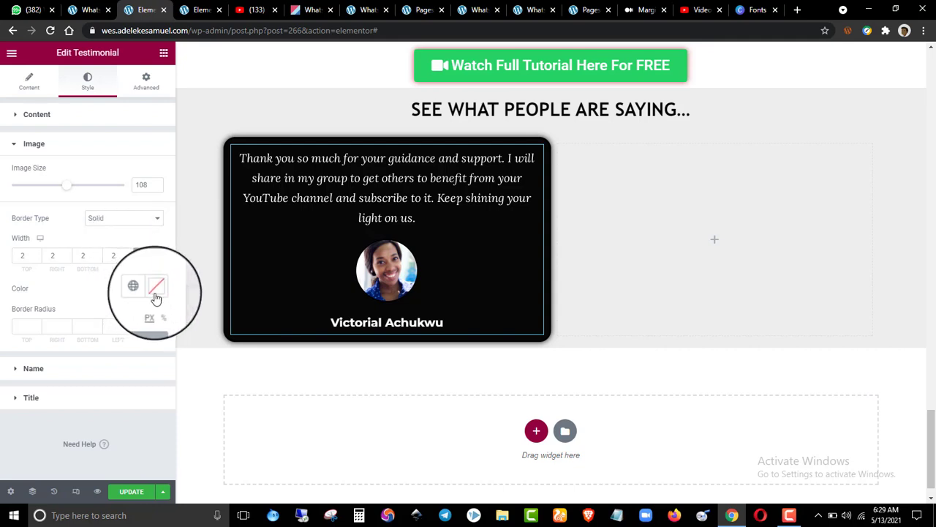
- Set the testimonial image's border colour to green (#16B639)
{"action": "left_click", "coordinate": [155, 291]}
{"action": "left_click_drag", "start_coordinate": [126, 347], "coordinate": [81, 334]}
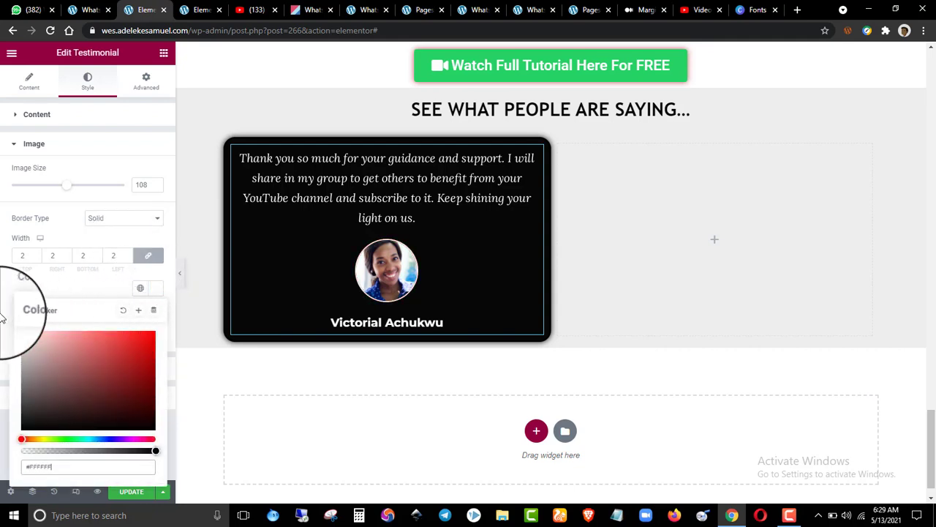
{"action": "left_click_drag", "start_coordinate": [6, 311], "coordinate": [70, 439]}
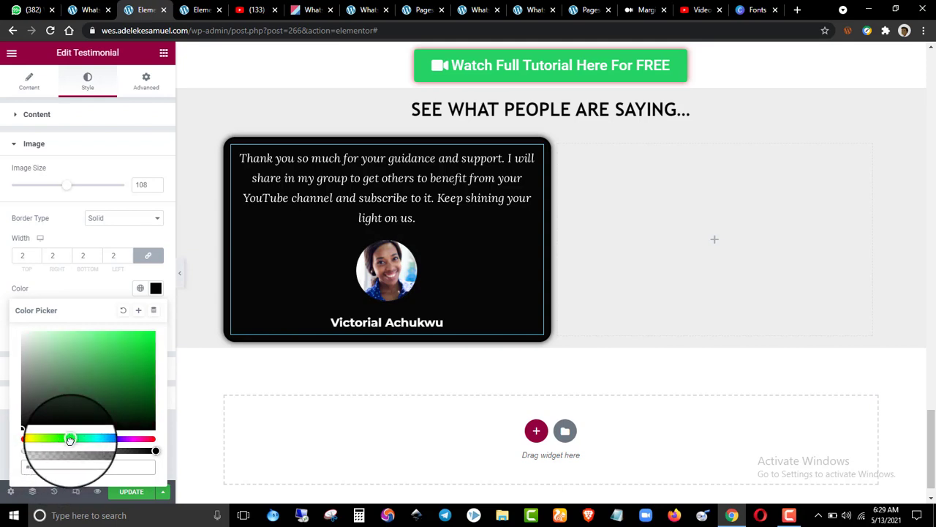
{"action": "left_click_drag", "start_coordinate": [125, 366], "coordinate": [139, 360]}
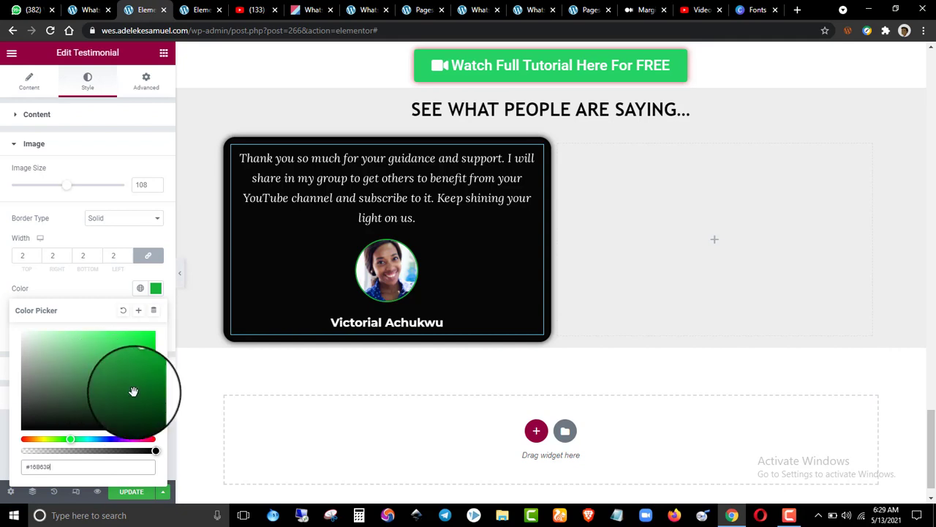
- Change the testimonial image's border colour to a brighter green (#00EA33) and set its border width to 3 on all sides
{"action": "left_click_drag", "start_coordinate": [139, 359], "coordinate": [155, 340]}
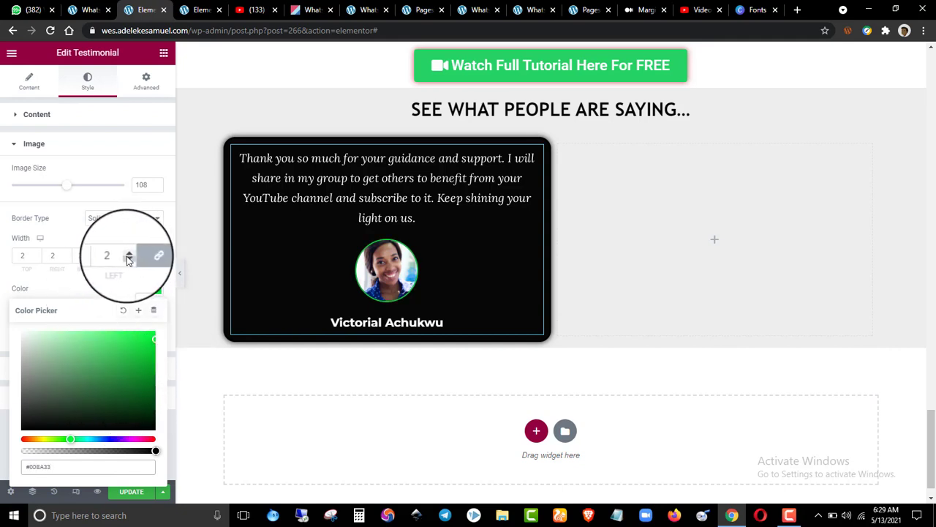
{"action": "left_click", "coordinate": [128, 257]}
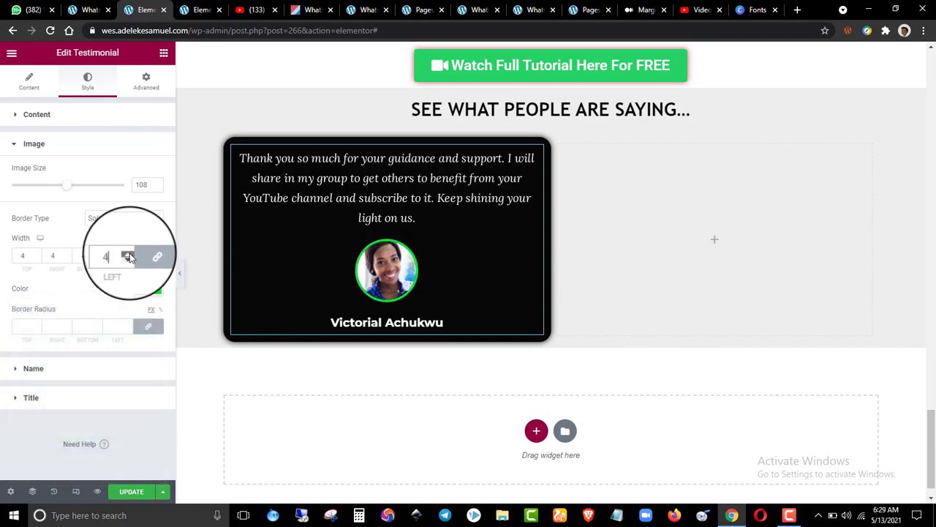
{"action": "left_click", "coordinate": [128, 260]}
- Enlarge the testimonial's image to size 137 and compare the card with the testimonials on the reference page
{"action": "left_click_drag", "start_coordinate": [71, 192], "coordinate": [88, 193]}
{"action": "left_click", "coordinate": [197, 9]}
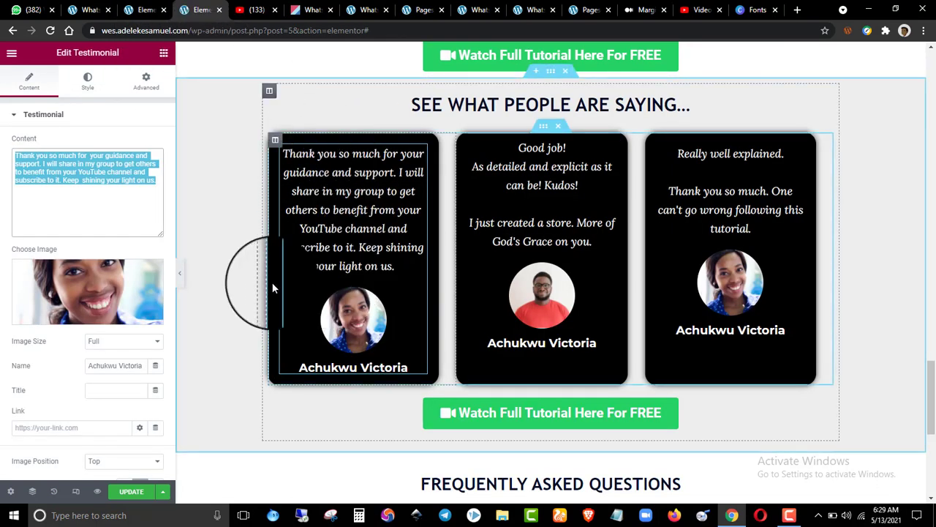
{"action": "left_click", "coordinate": [150, 10]}
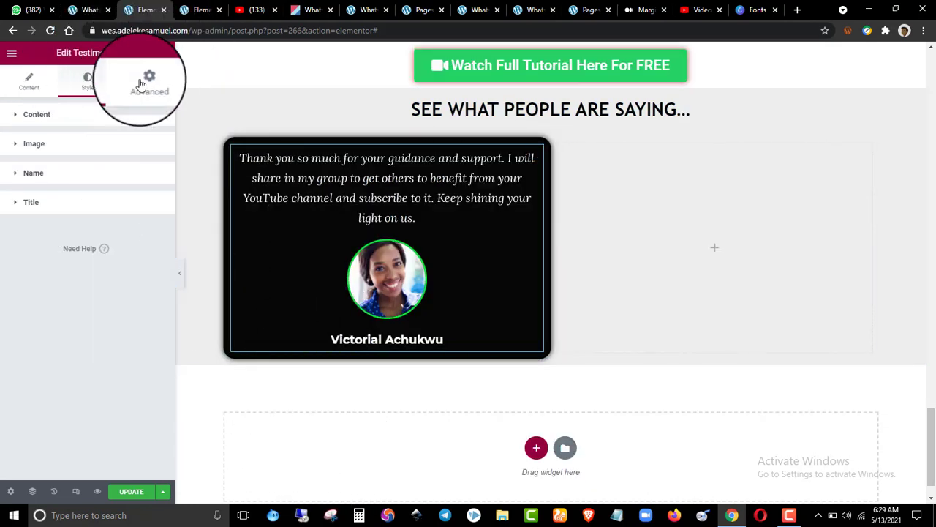
- Add an Icon widget above the testimonial text in the black card and replace its star with the left quote icon
{"action": "left_click", "coordinate": [169, 55]}
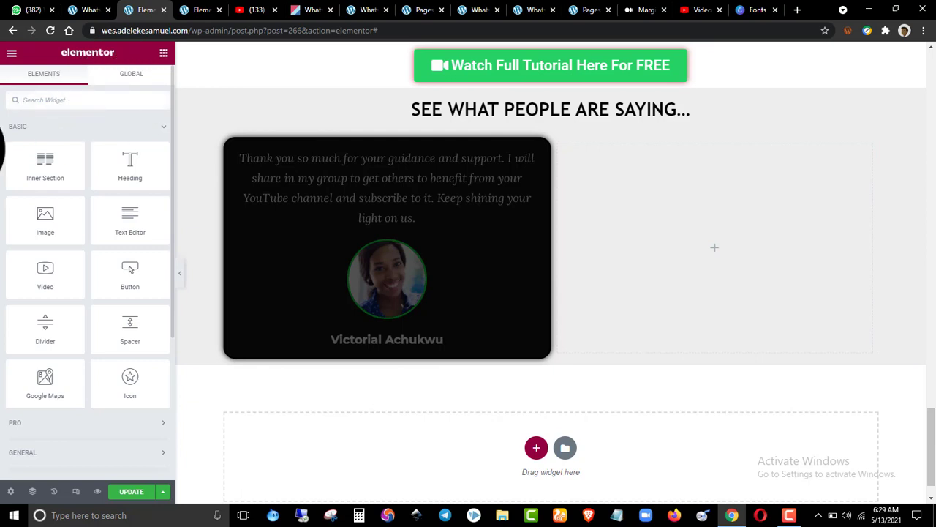
{"action": "type", "text": "icon"}
{"action": "left_click_drag", "start_coordinate": [38, 155], "coordinate": [293, 158]}
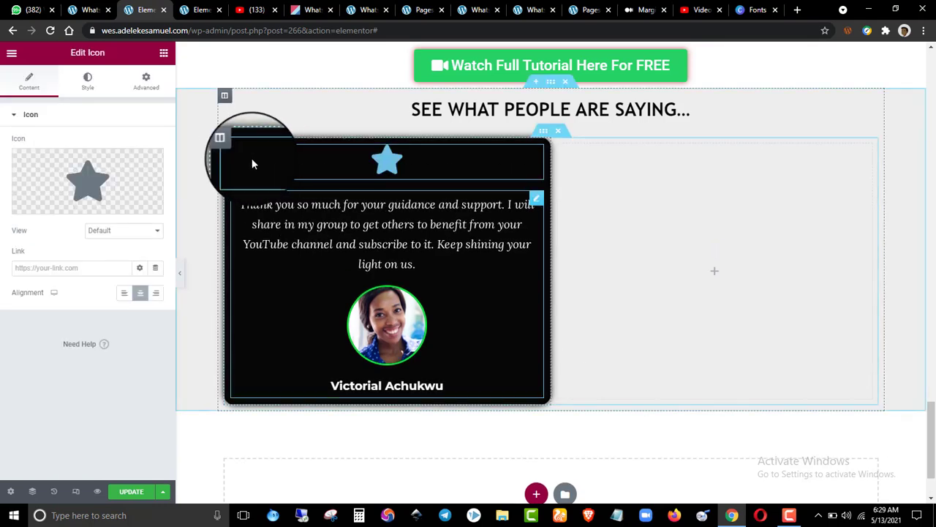
{"action": "left_click", "coordinate": [99, 196]}
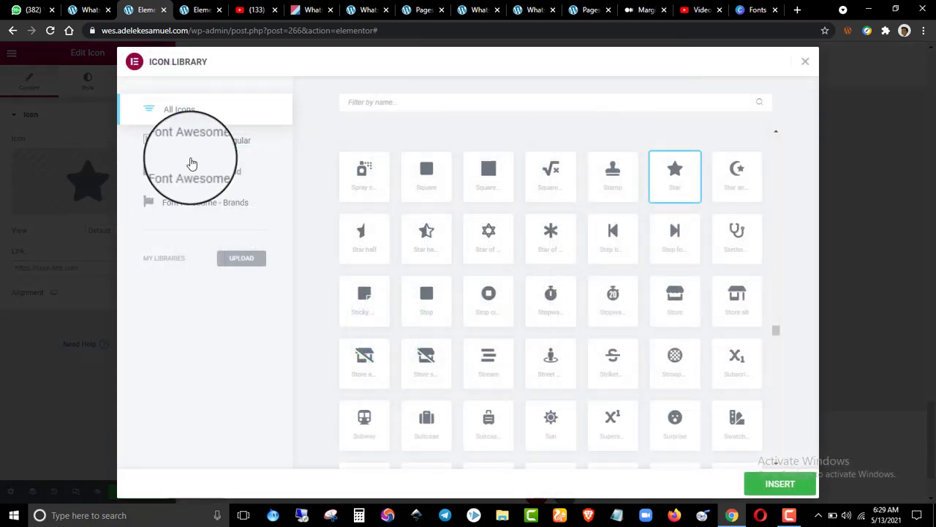
{"action": "left_click", "coordinate": [441, 98]}
{"action": "type", "text": "quo"}
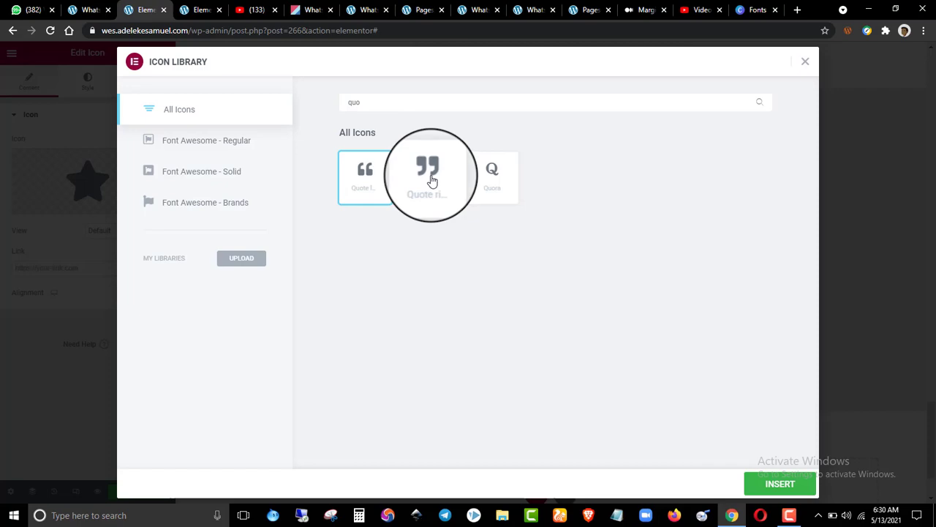
{"action": "left_click", "coordinate": [775, 483]}
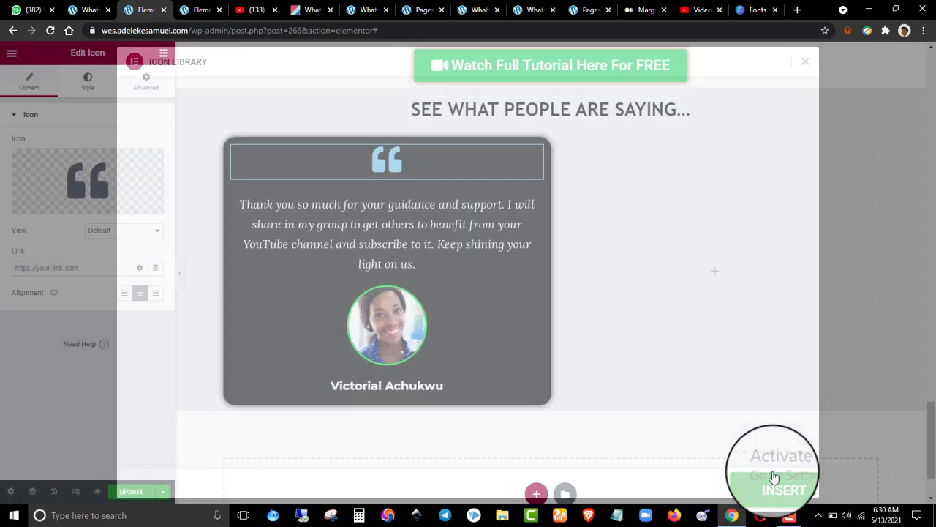
{"action": "left_click", "coordinate": [84, 194]}
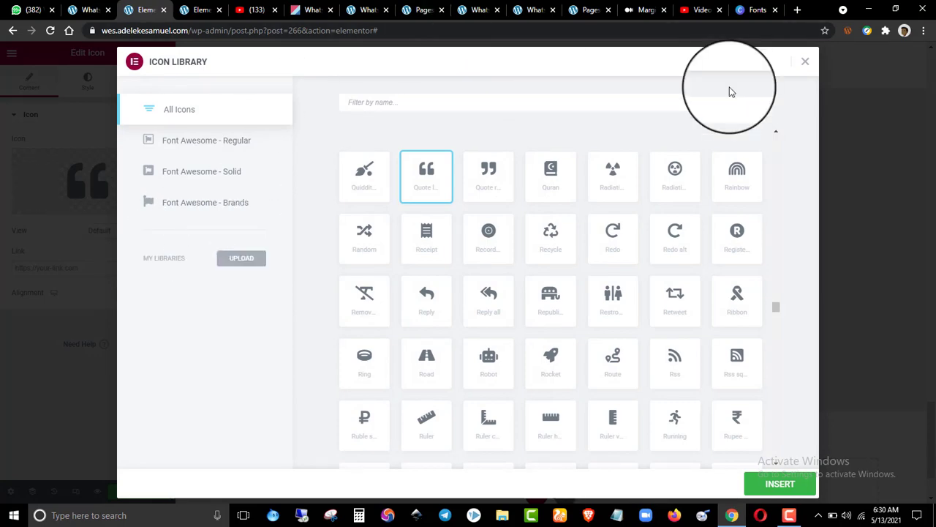
{"action": "left_click", "coordinate": [805, 61]}
{"action": "left_click", "coordinate": [196, 9]}
{"action": "left_click", "coordinate": [143, 10]}
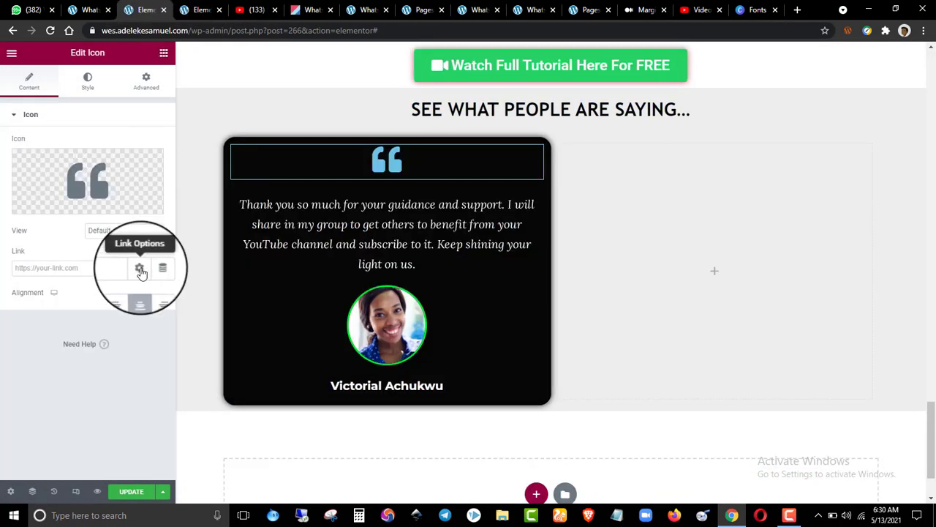
- Set the quote icon's primary colour to light green (#6EE494)
{"action": "left_click", "coordinate": [88, 80]}
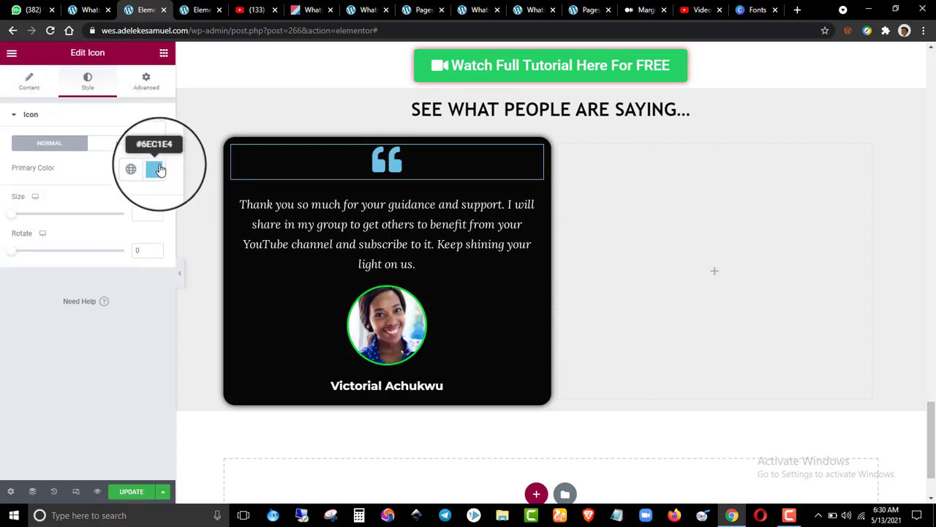
{"action": "left_click", "coordinate": [156, 169]}
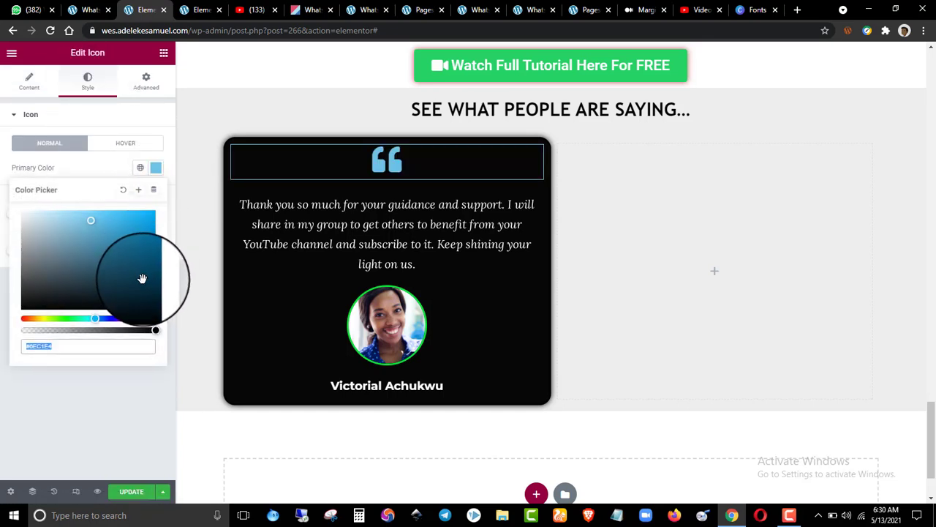
{"action": "left_click", "coordinate": [72, 318]}
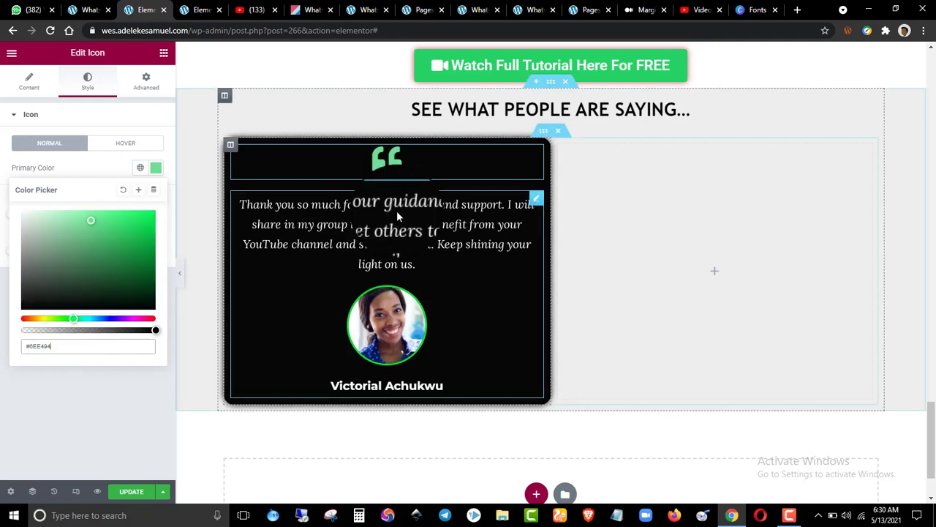
- Copy the green (#25D366) of the Watch Full Tutorial button and apply it as the quote icon's primary colour
{"action": "left_click", "coordinate": [88, 86]}
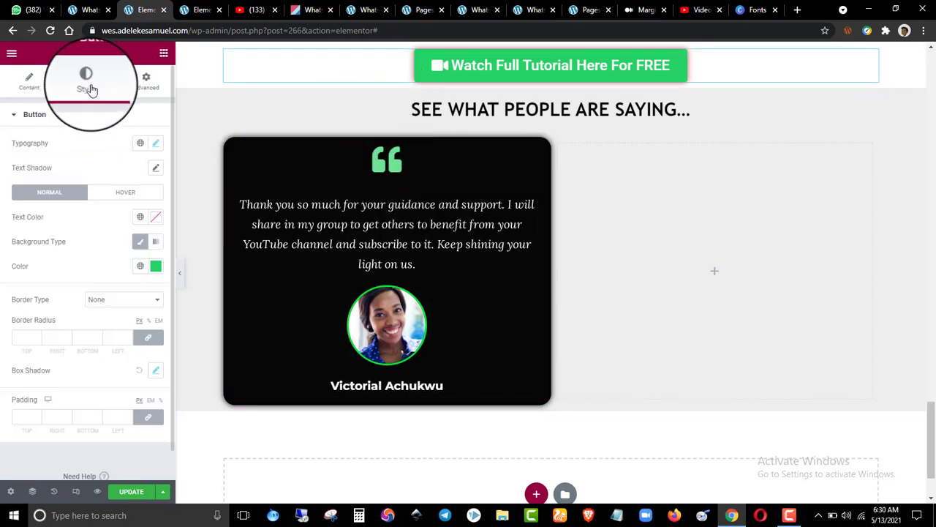
{"action": "left_click", "coordinate": [156, 268]}
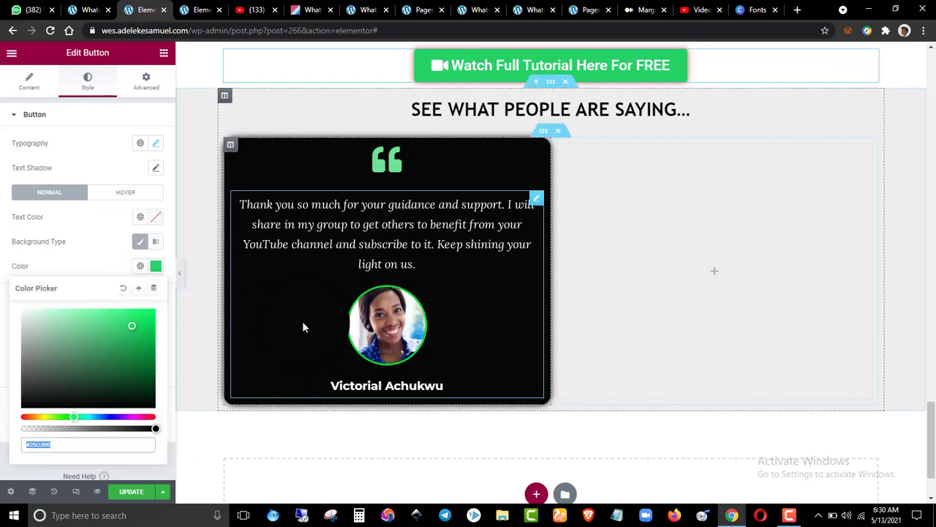
{"action": "left_click", "coordinate": [389, 170]}
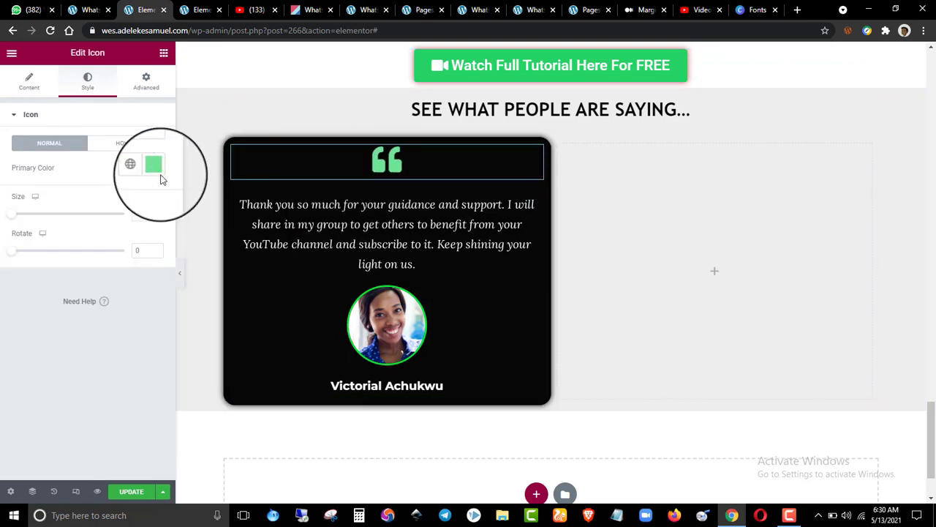
{"action": "left_click", "coordinate": [156, 168]}
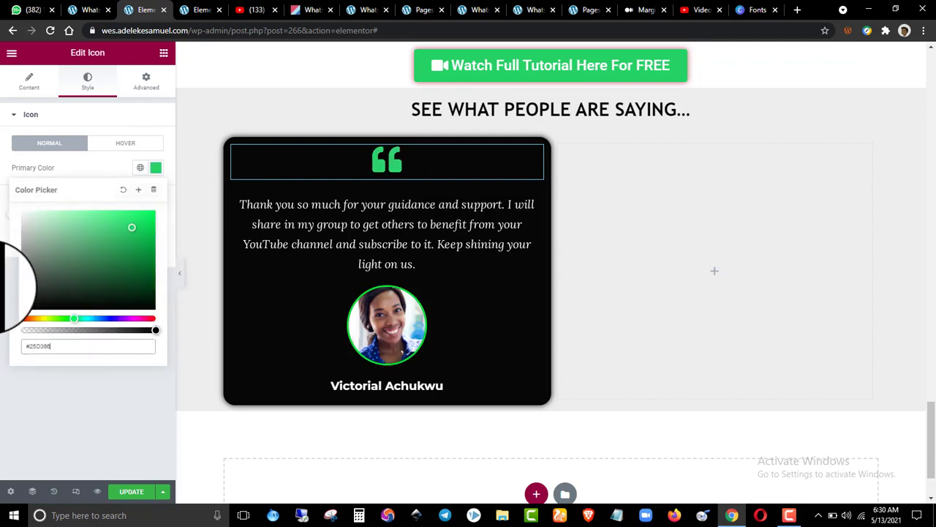
{"action": "left_click", "coordinate": [9, 232]}
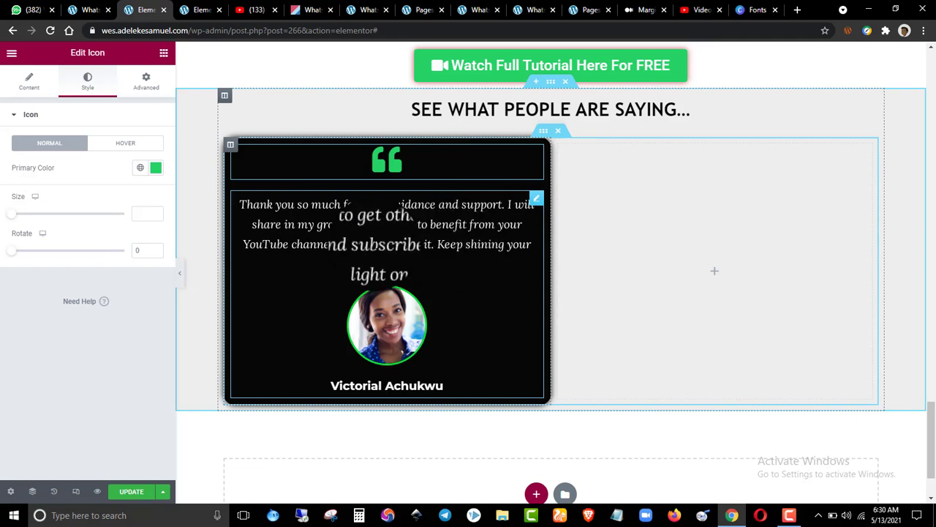
- Unlink the testimonial's margin values and set only the top margin to -15 px
{"action": "left_click", "coordinate": [436, 238]}
{"action": "left_click", "coordinate": [136, 82]}
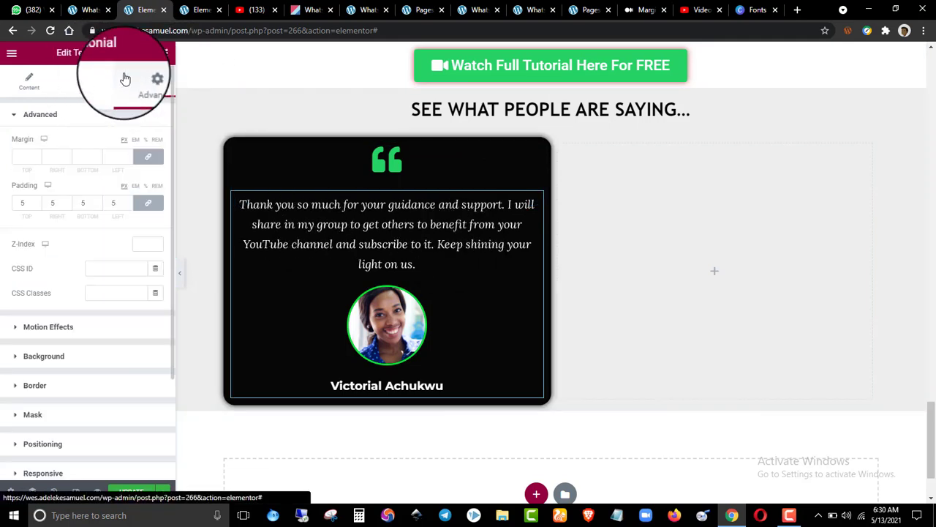
{"action": "left_click", "coordinate": [148, 156]}
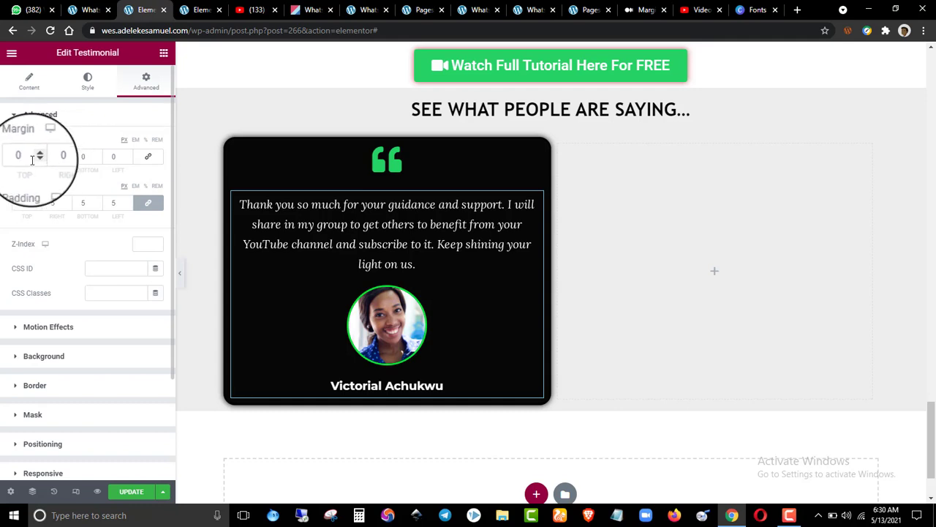
{"action": "scroll", "coordinate": [40, 161], "scroll_direction": "down", "scroll_amount": 13}
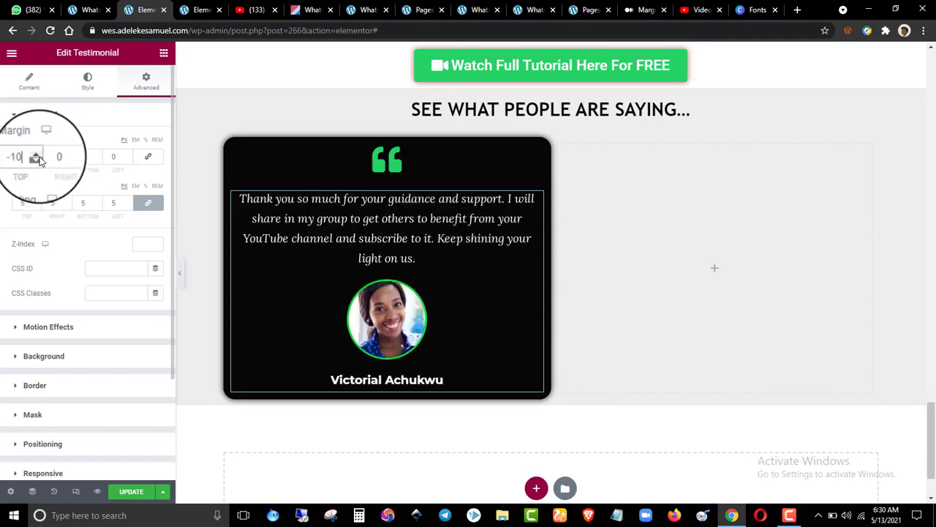
{"action": "scroll", "coordinate": [40, 158], "scroll_direction": "down", "scroll_amount": 2}
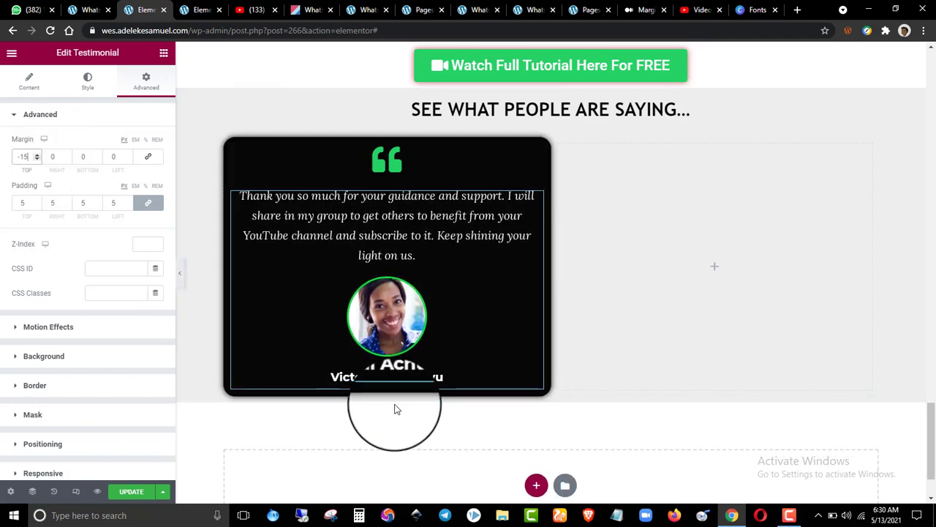
{"action": "left_click", "coordinate": [87, 99]}
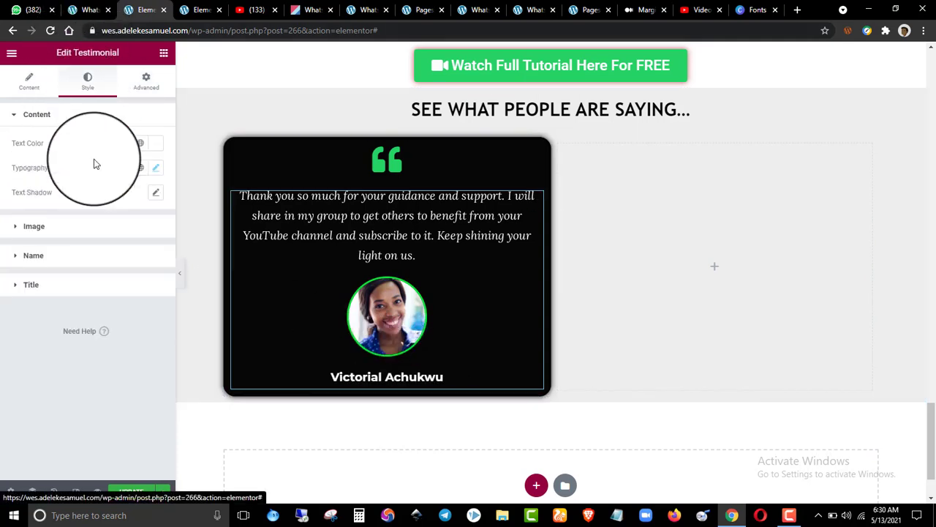
{"action": "left_click", "coordinate": [83, 123]}
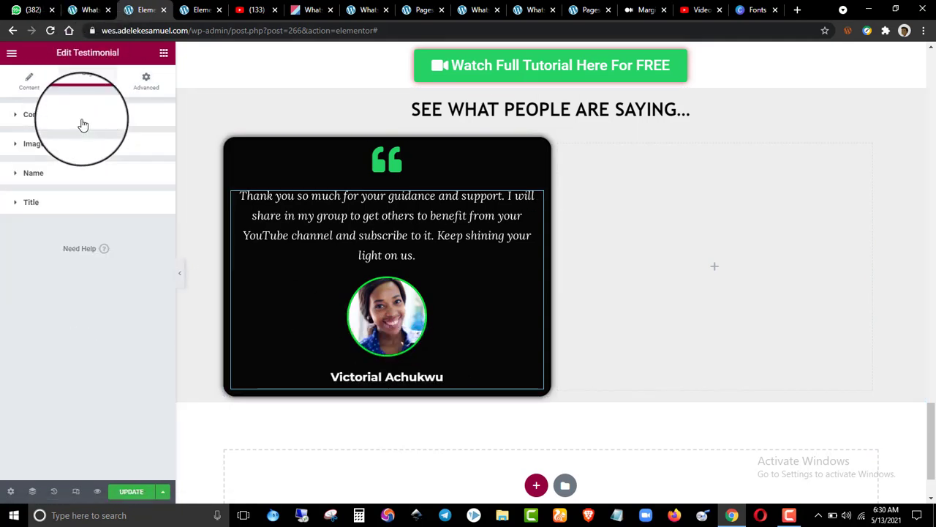
{"action": "left_click", "coordinate": [73, 202]}
{"action": "left_click", "coordinate": [73, 202]}
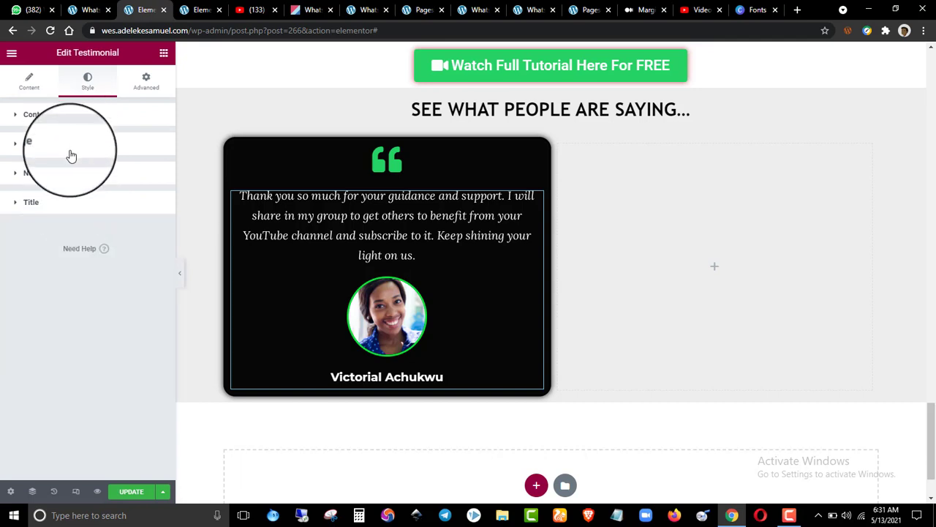
{"action": "left_click", "coordinate": [71, 156]}
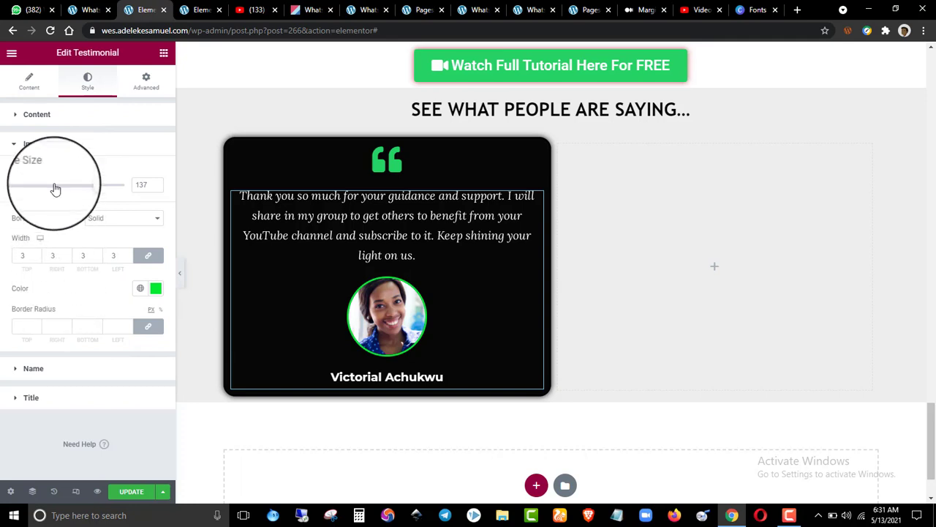
{"action": "left_click", "coordinate": [60, 157]}
- Set the line height of the testimonial's name to 0.3 em and update the page
{"action": "left_click", "coordinate": [67, 176]}
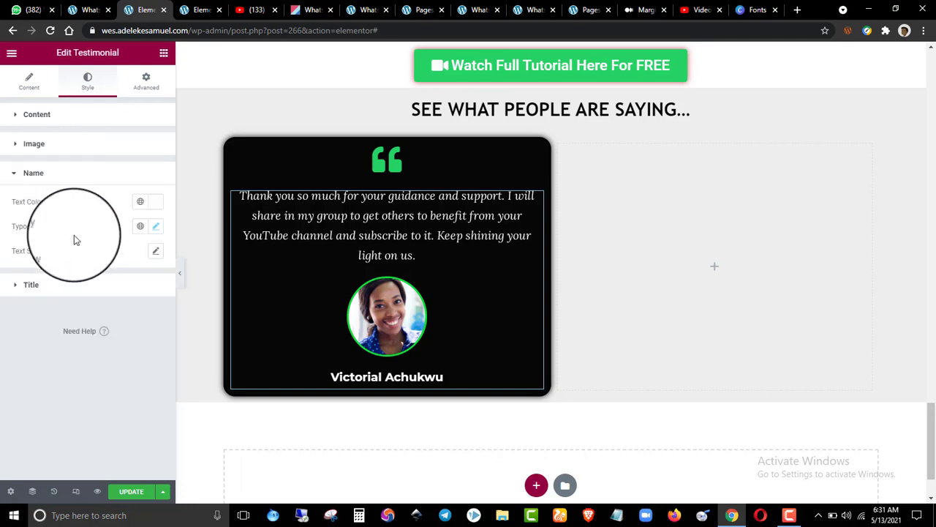
{"action": "left_click", "coordinate": [152, 226]}
{"action": "left_click_drag", "start_coordinate": [171, 249], "coordinate": [64, 332]}
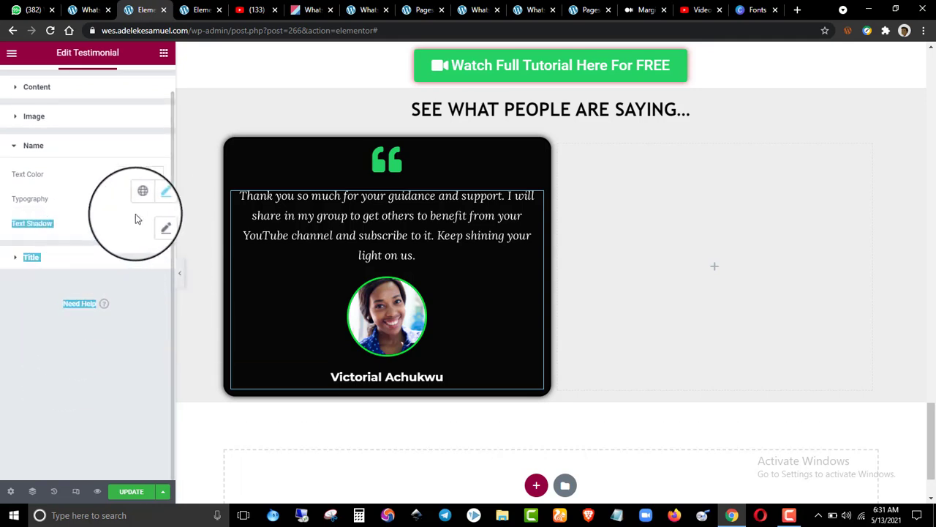
{"action": "left_click", "coordinate": [136, 241]}
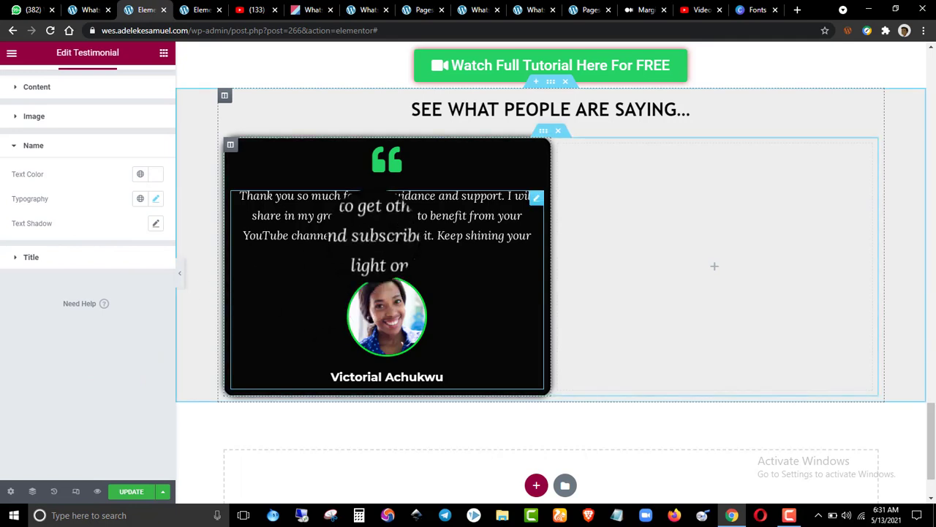
{"action": "left_click", "coordinate": [156, 201]}
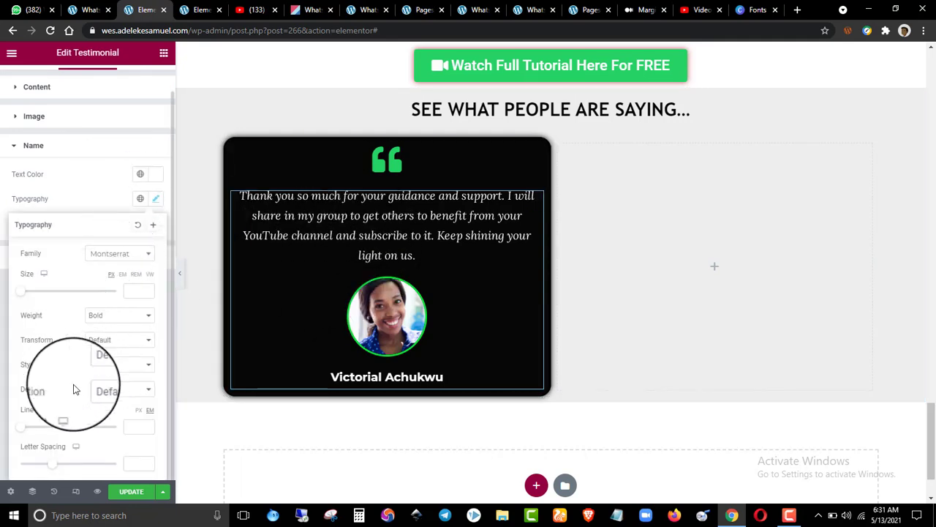
{"action": "left_click_drag", "start_coordinate": [73, 389], "coordinate": [33, 437]}
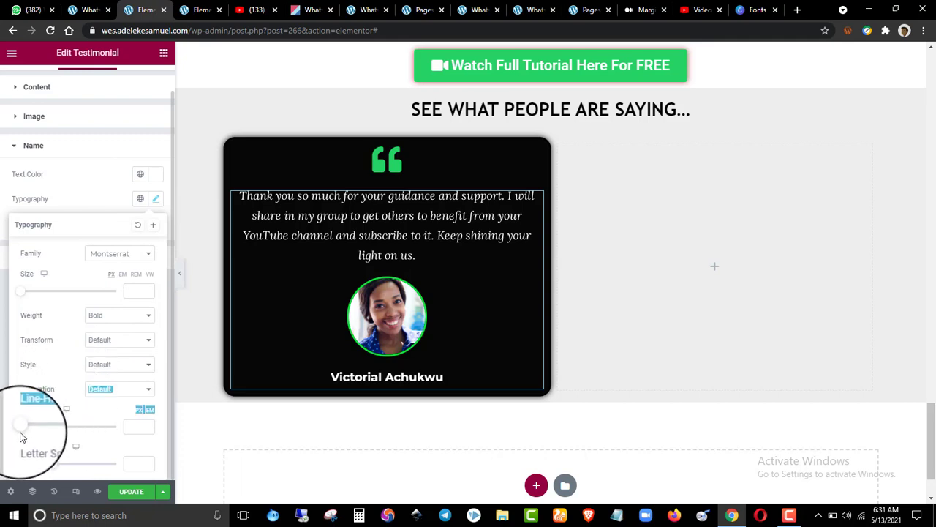
{"action": "left_click", "coordinate": [22, 437]}
{"action": "left_click_drag", "start_coordinate": [24, 430], "coordinate": [25, 431]}
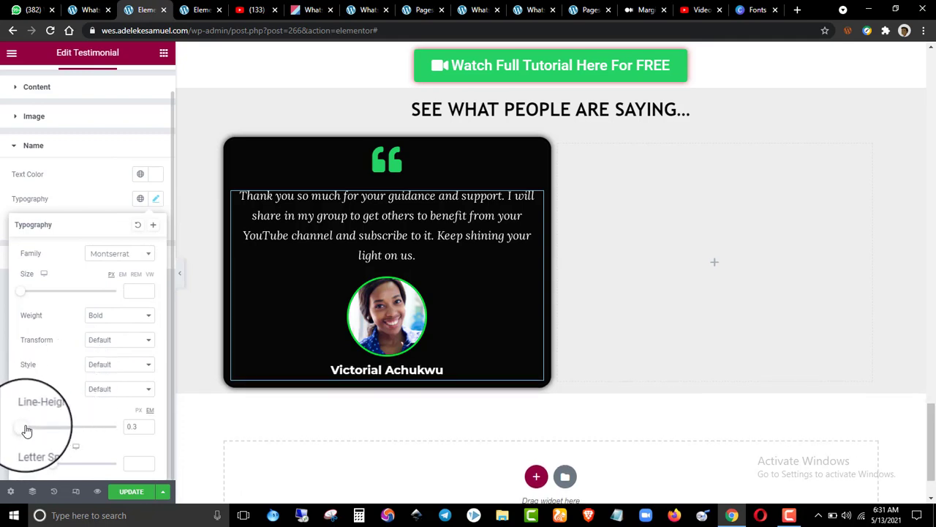
{"action": "left_click", "coordinate": [107, 205]}
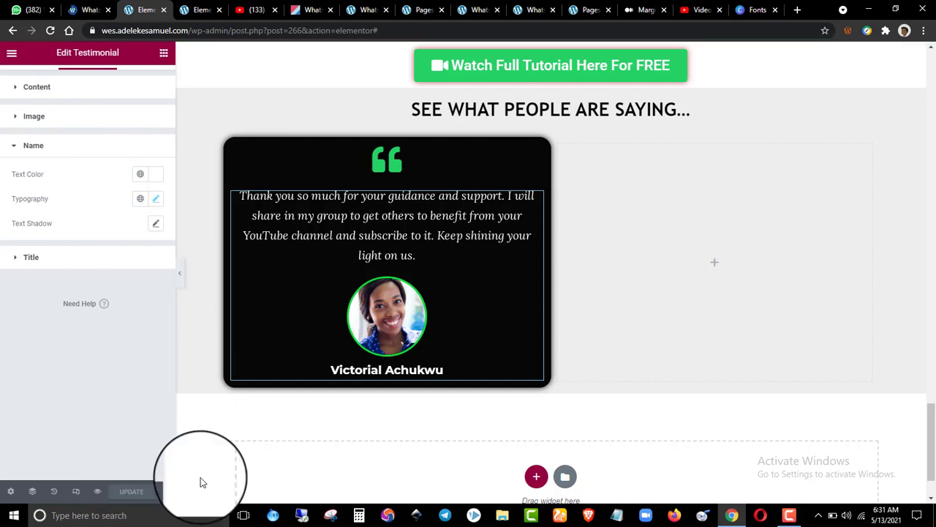
- Check the reference page's testimonial cards, duplicate the finished testimonial column, and open the copy's margin and padding settings
{"action": "left_click", "coordinate": [211, 10]}
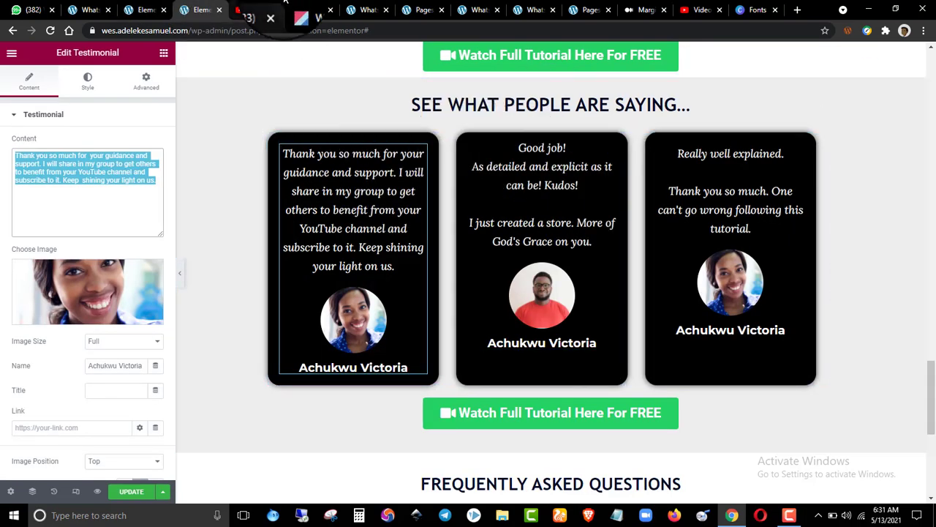
{"action": "left_click", "coordinate": [144, 10]}
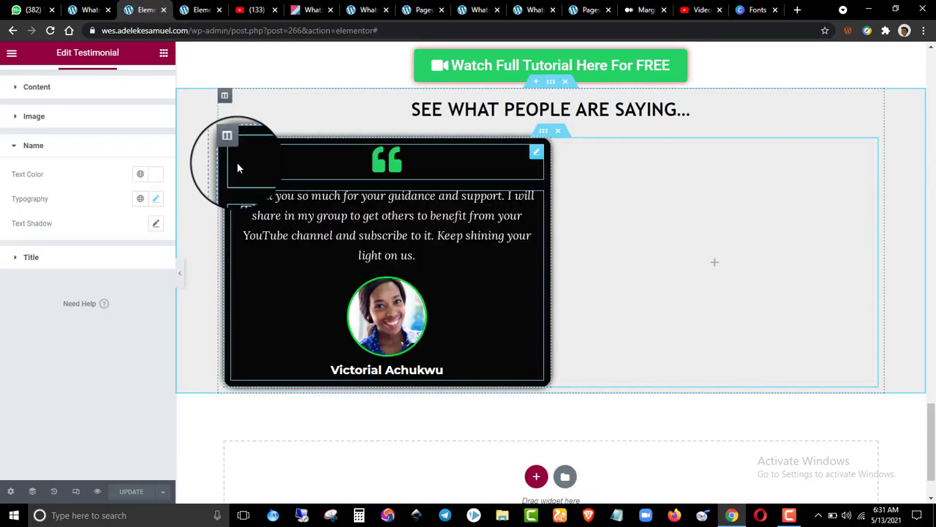
{"action": "right_click", "coordinate": [229, 141]}
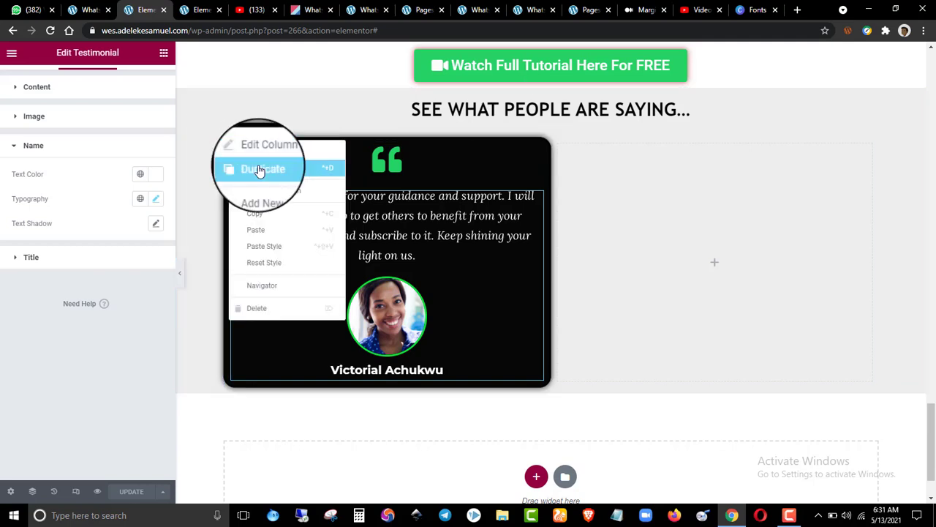
{"action": "left_click", "coordinate": [260, 170]}
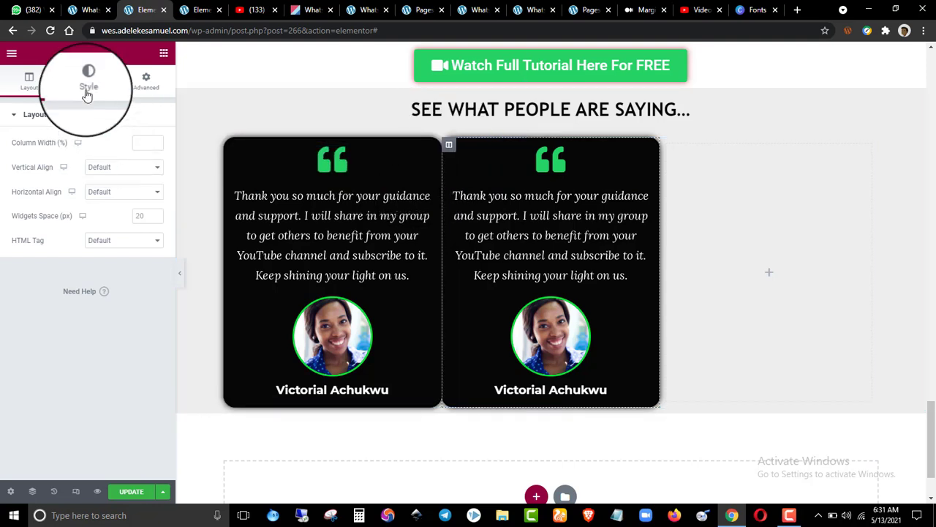
{"action": "left_click", "coordinate": [152, 82]}
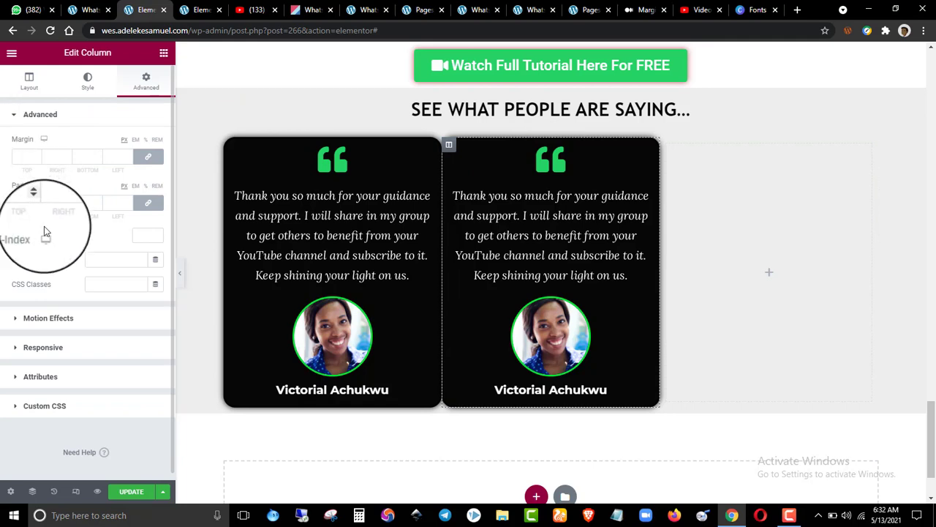
- Consult the Margin vs Padding article for how the two kinds of spacing differ, and return to the page being edited
{"action": "left_click", "coordinate": [308, 10]}
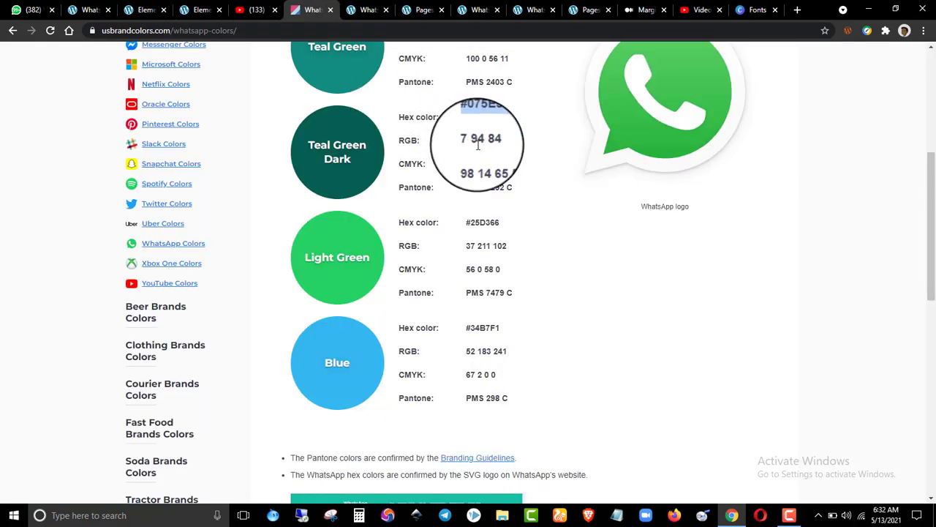
{"action": "left_click", "coordinate": [525, 135]}
{"action": "left_click_drag", "start_coordinate": [933, 210], "coordinate": [935, 189]}
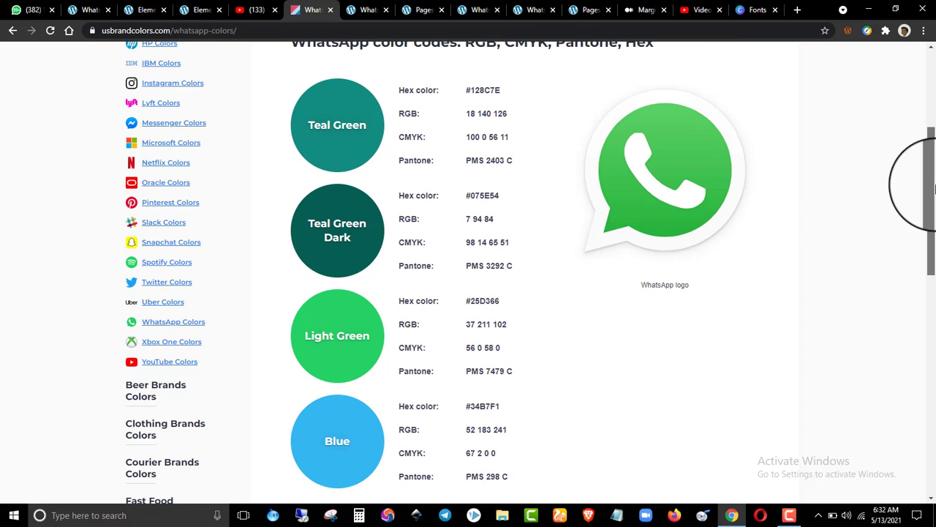
{"action": "left_click_drag", "start_coordinate": [935, 189], "coordinate": [935, 191]}
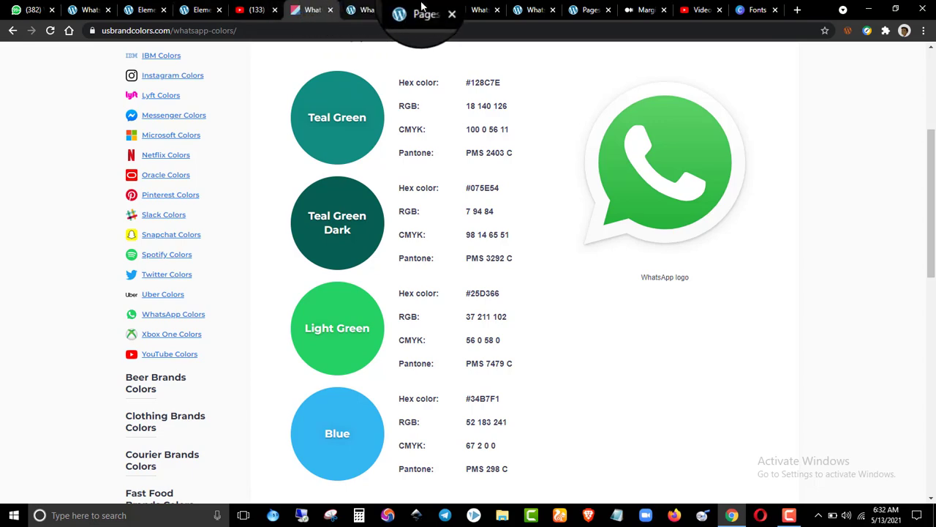
{"action": "left_click", "coordinate": [637, 9]}
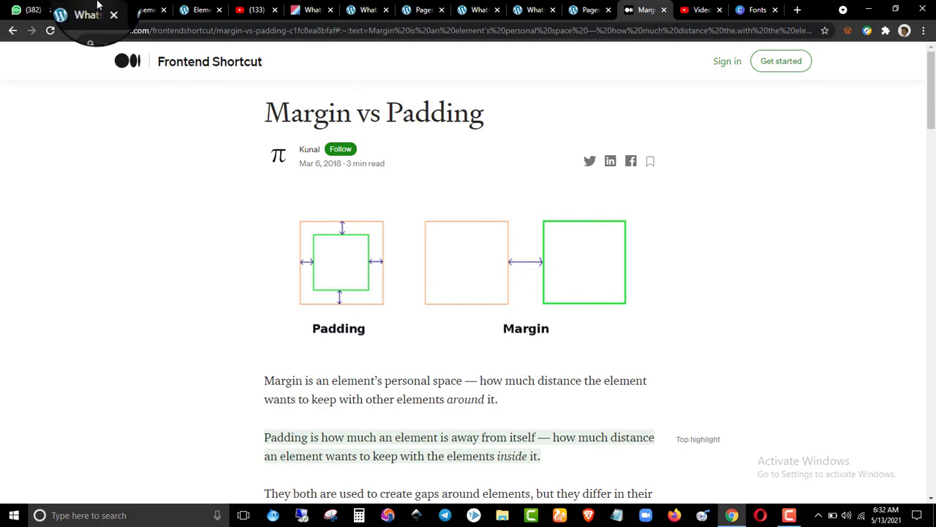
{"action": "left_click", "coordinate": [139, 10]}
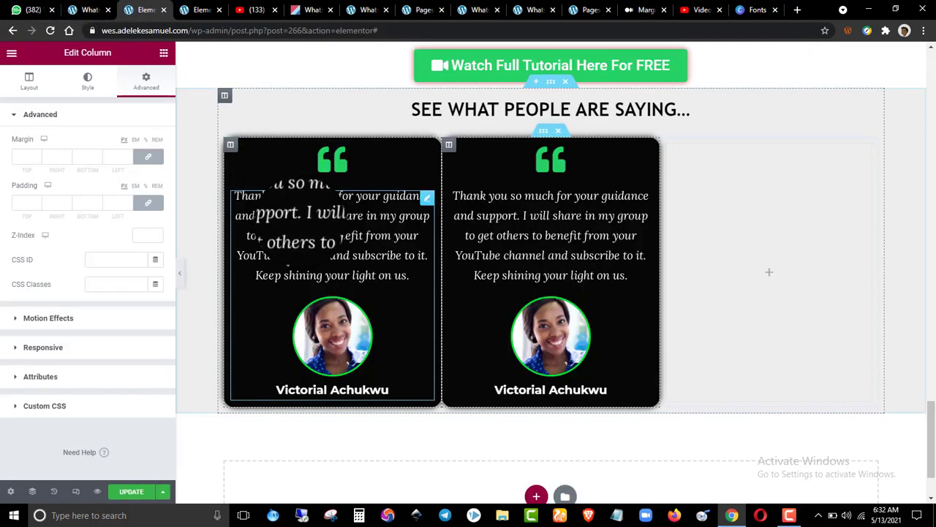
- Unlink the duplicated testimonial column's margin values and set its left margin to 15 px
{"action": "left_click", "coordinate": [150, 157]}
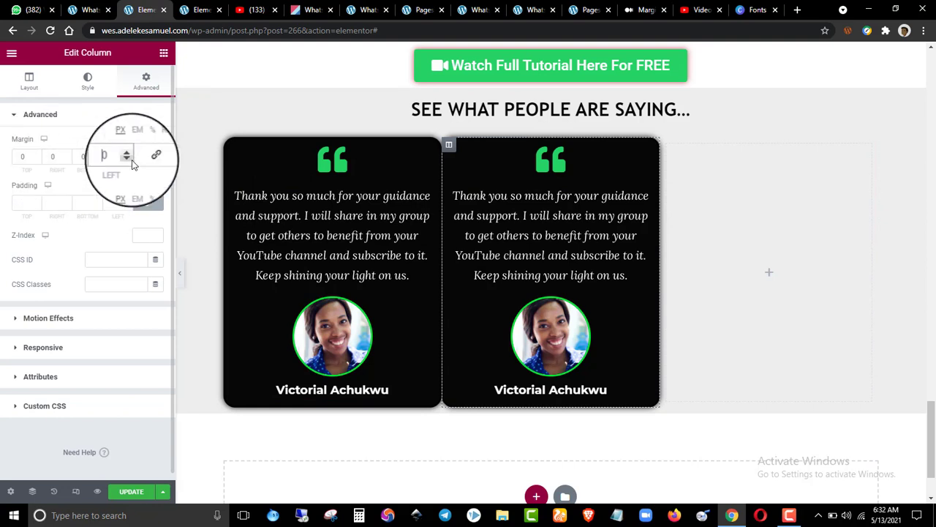
{"action": "type", "text": "10"}
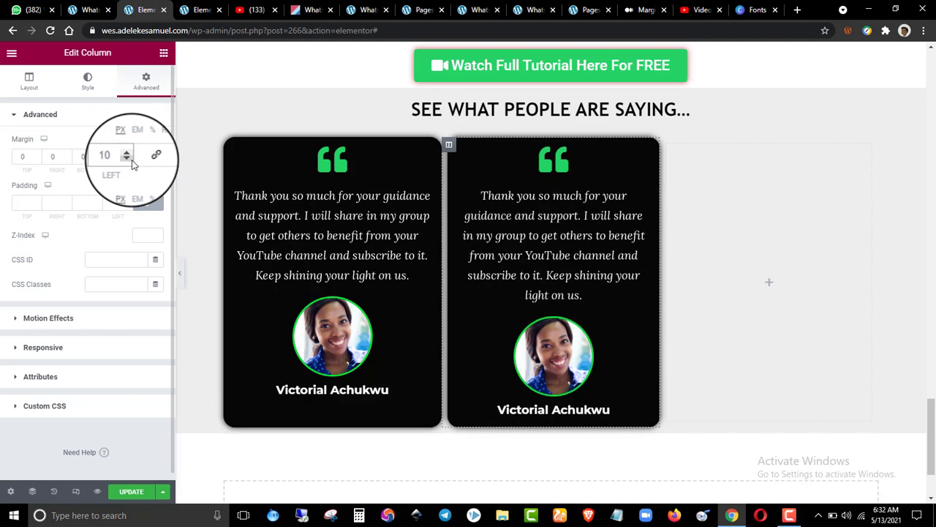
{"action": "key", "text": "BackSpace"}
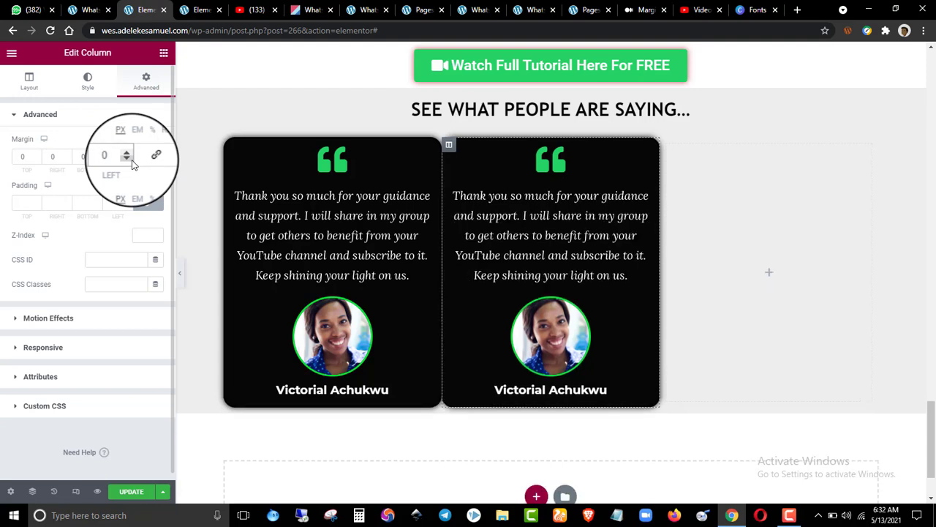
{"action": "type", "text": "15"}
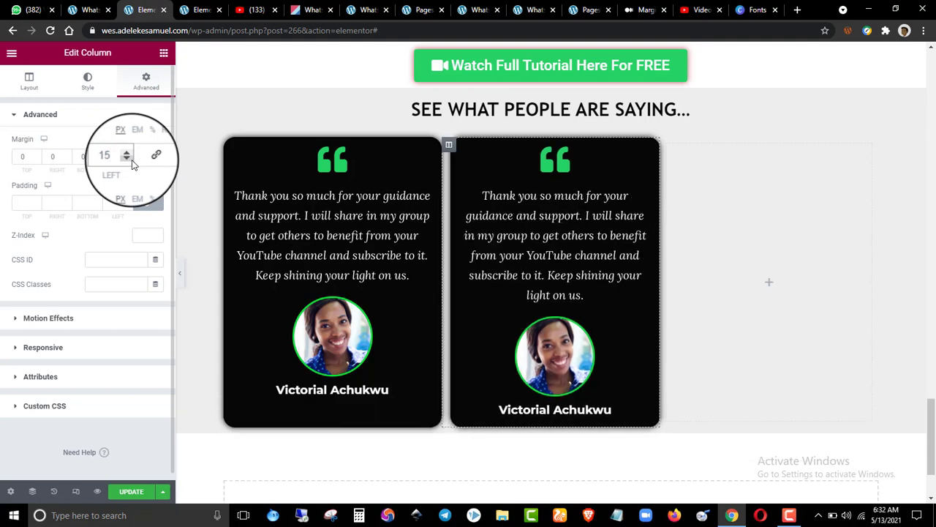
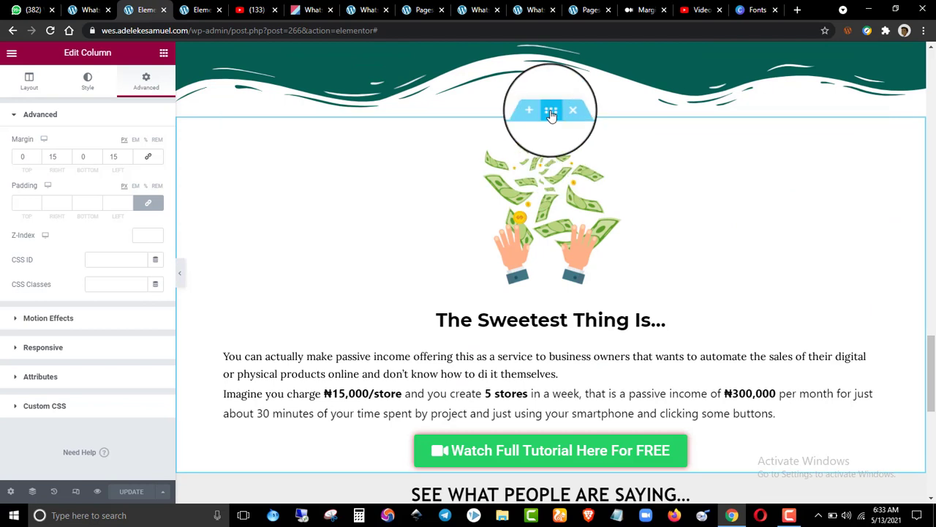
- Unlink the margin values of the "The Sweetest Thing Is..." section and raise its top margin to 1 px
{"action": "left_click", "coordinate": [541, 115]}
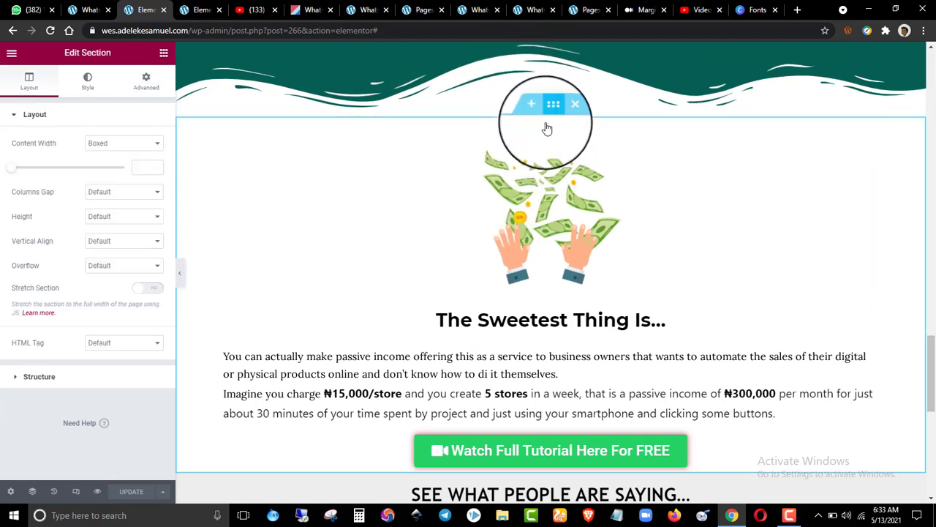
{"action": "left_click", "coordinate": [145, 81]}
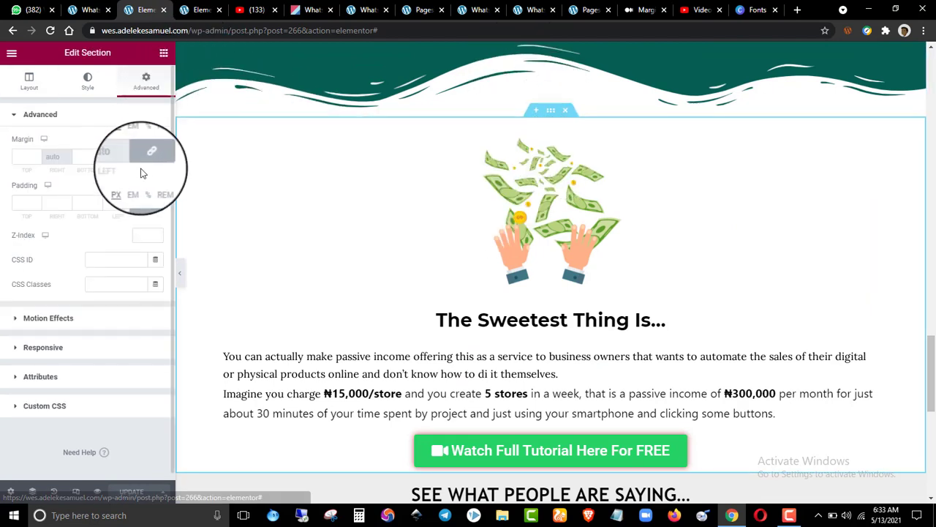
{"action": "left_click", "coordinate": [165, 152]}
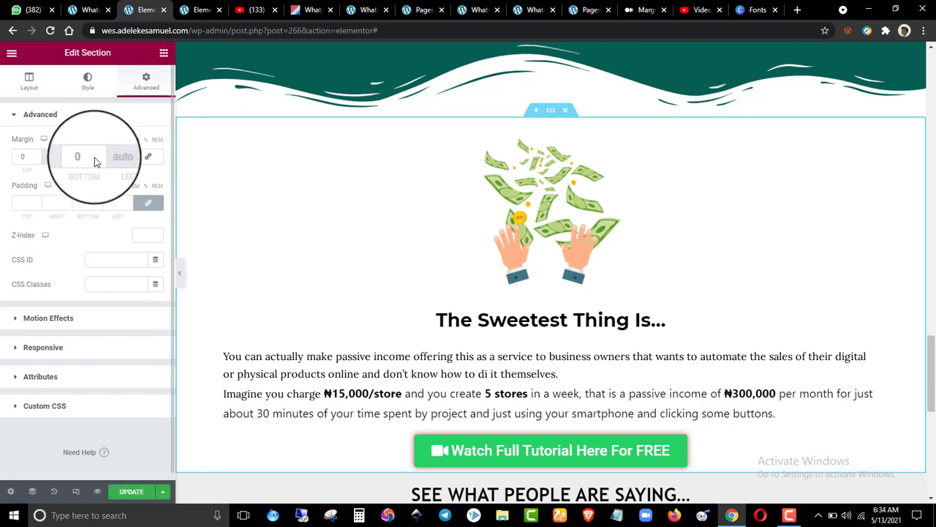
{"action": "left_click", "coordinate": [37, 156]}
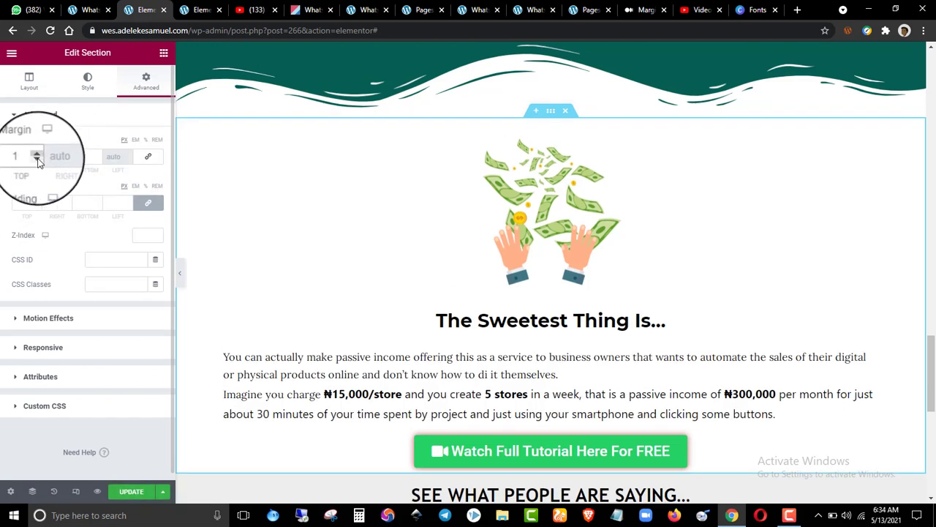
- Set the top margin of the "The Sweetest Thing Is..." section to -63 px, pulling it up against the wavy divider
{"action": "left_click", "coordinate": [36, 158]}
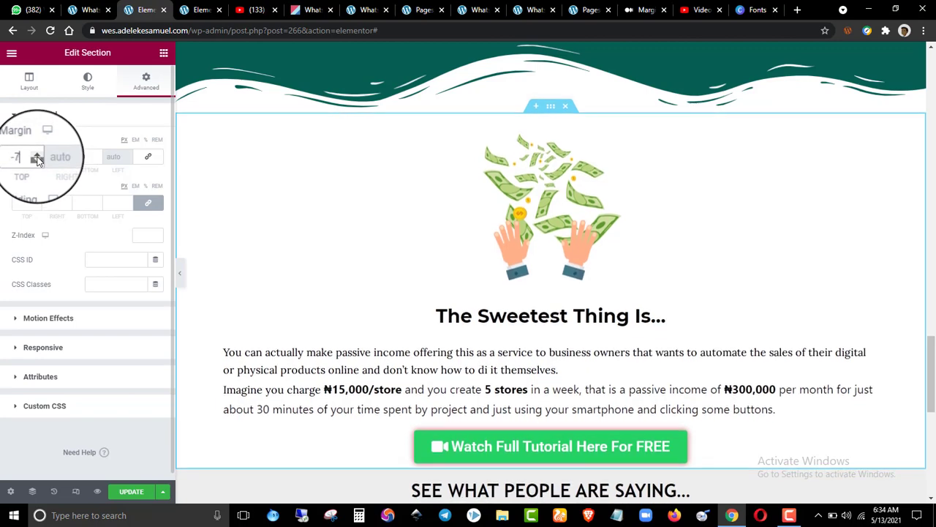
{"action": "left_click_drag", "start_coordinate": [37, 159], "coordinate": [36, 159]}
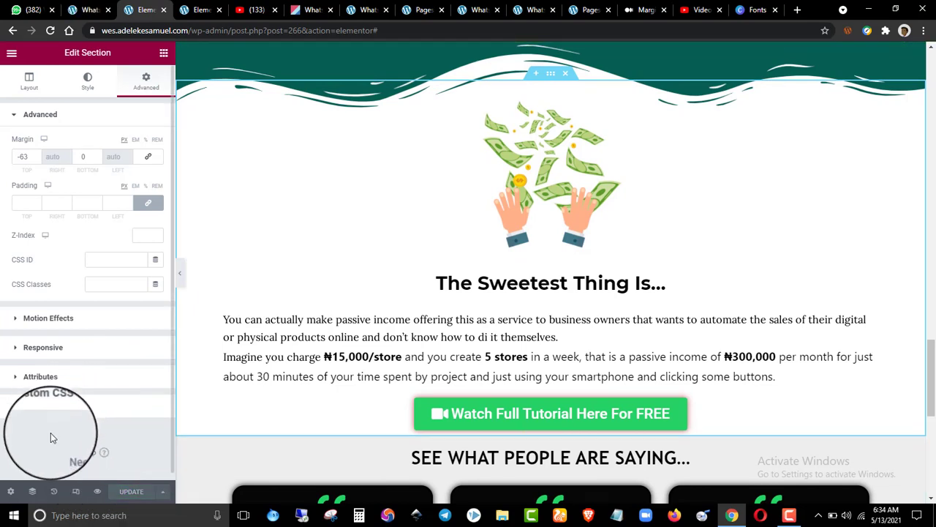
- Review the page down to its testimonials and compare them with the testimonial section on the reference page in the other Elementor tab
{"action": "scroll", "coordinate": [690, 282], "scroll_direction": "down", "scroll_amount": 15}
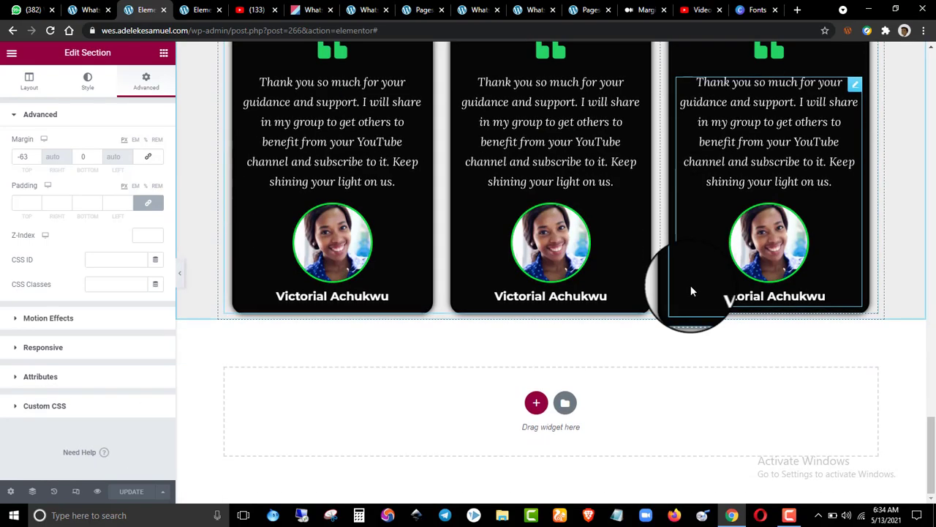
{"action": "scroll", "coordinate": [690, 282], "scroll_direction": "up", "scroll_amount": 2}
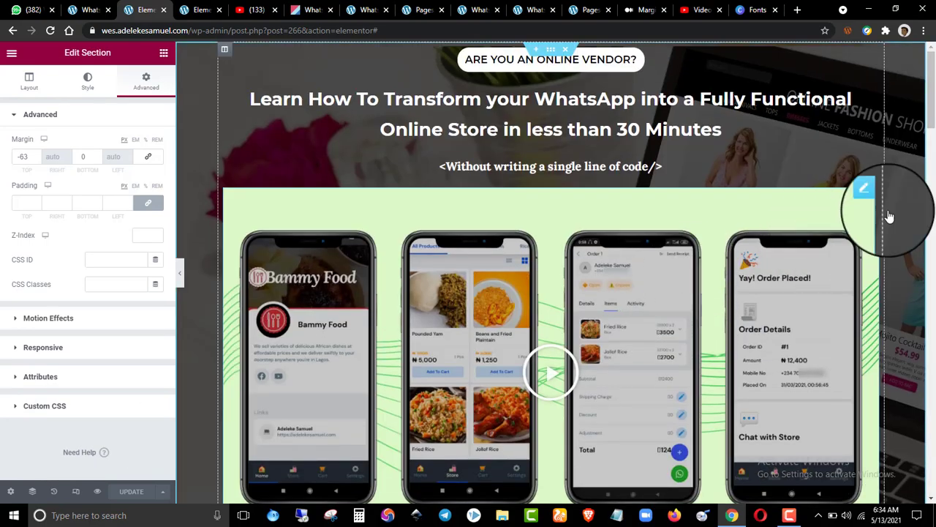
{"action": "left_click_drag", "start_coordinate": [930, 115], "coordinate": [932, 474]}
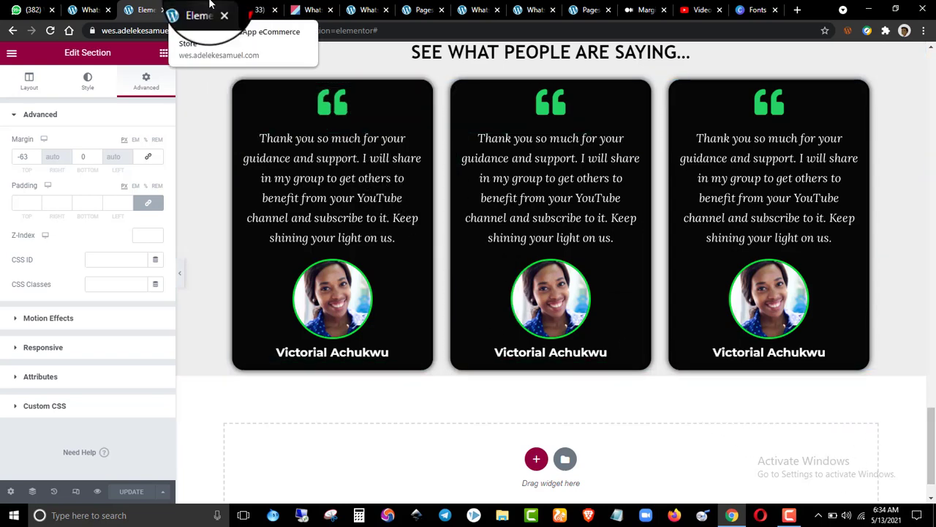
{"action": "left_click", "coordinate": [210, 5]}
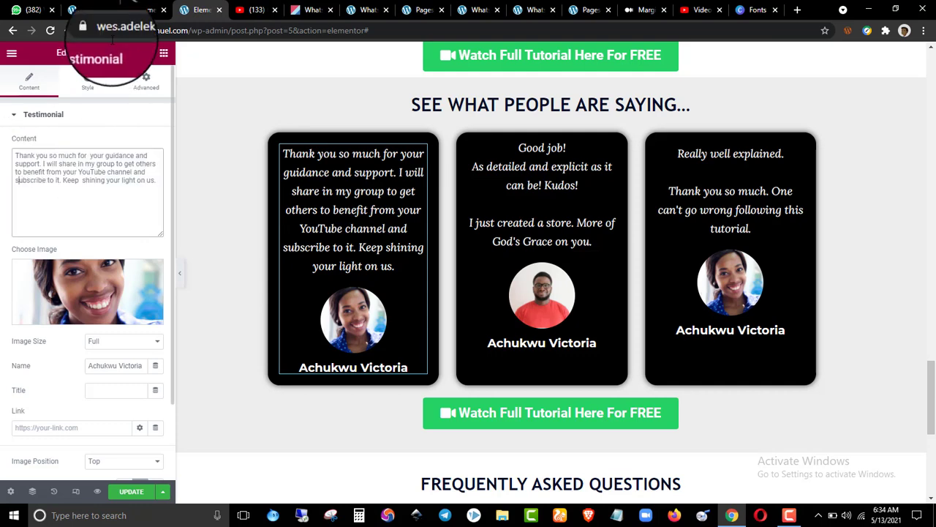
{"action": "left_click", "coordinate": [144, 9]}
{"action": "scroll", "coordinate": [415, 253], "scroll_direction": "down", "scroll_amount": 1}
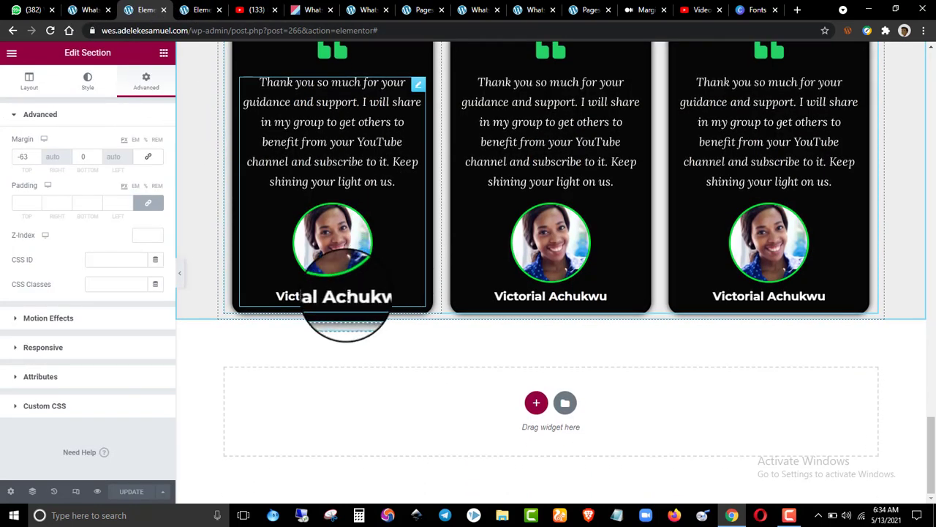
{"action": "left_click", "coordinate": [197, 9]}
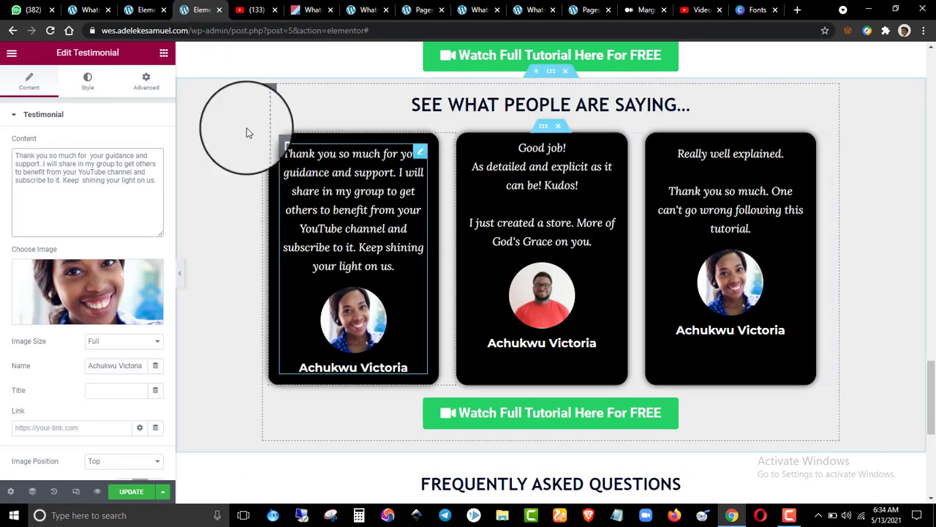
{"action": "left_click", "coordinate": [144, 9]}
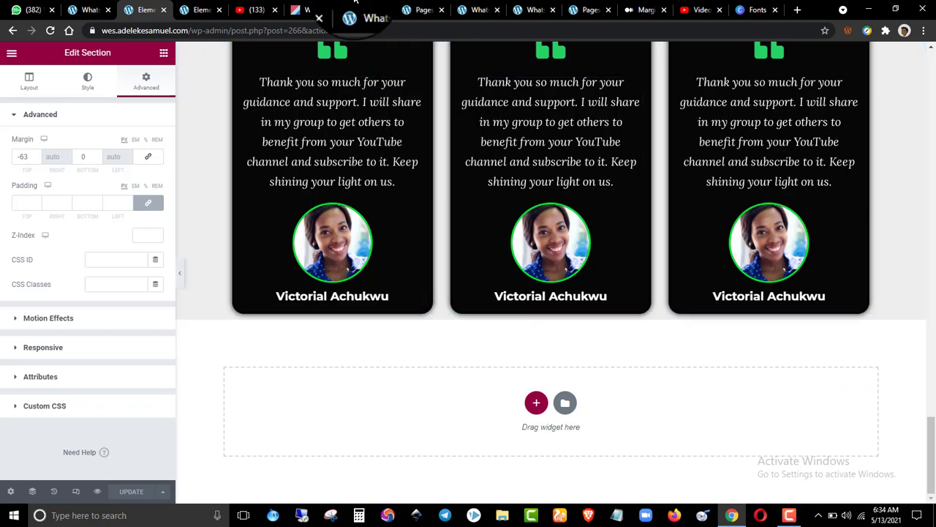
{"action": "left_click", "coordinate": [197, 9]}
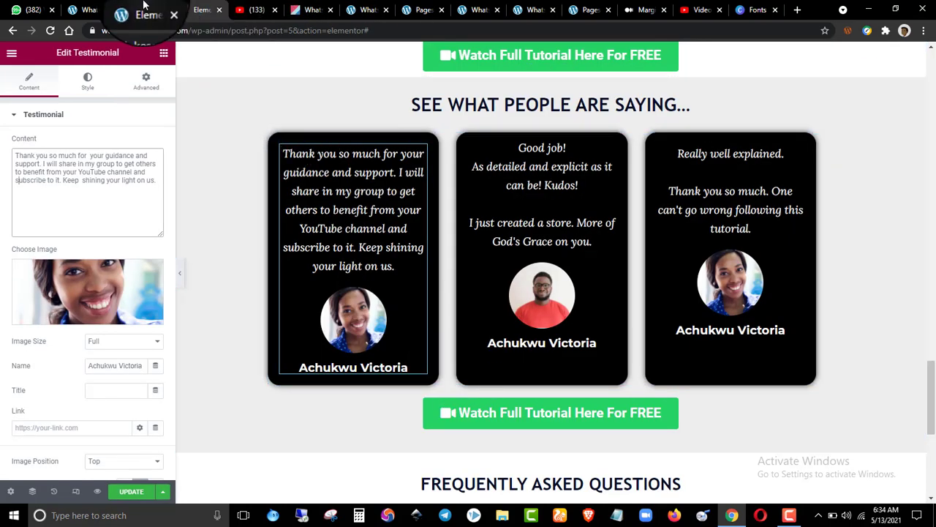
- Copy the "Watch Full Tutorial Here For FREE" button from the "The Sweetest Thing Is..." section and paste it below the testimonial cards
{"action": "left_click", "coordinate": [146, 9]}
{"action": "scroll", "coordinate": [542, 263], "scroll_direction": "up", "scroll_amount": 5}
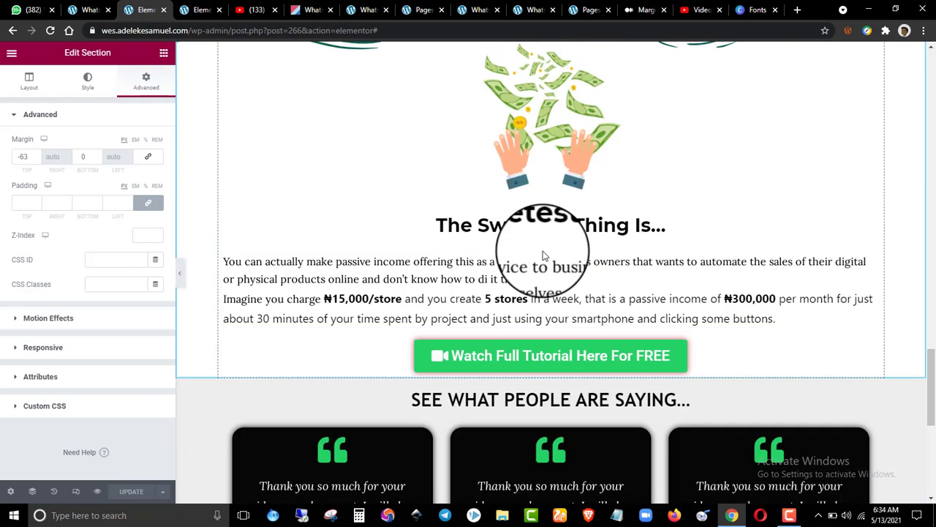
{"action": "right_click", "coordinate": [695, 365]}
{"action": "left_click", "coordinate": [717, 375]}
{"action": "scroll", "coordinate": [717, 375], "scroll_direction": "down", "scroll_amount": 5}
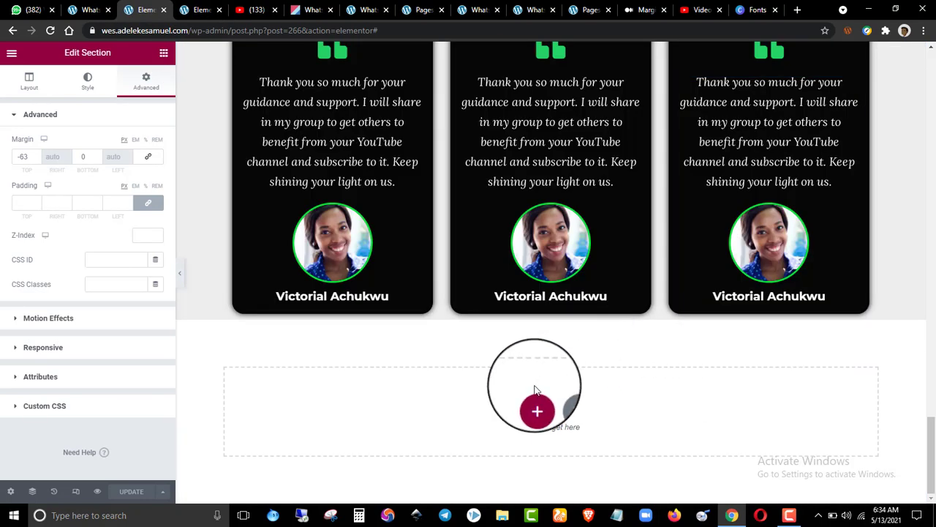
{"action": "right_click", "coordinate": [450, 320]}
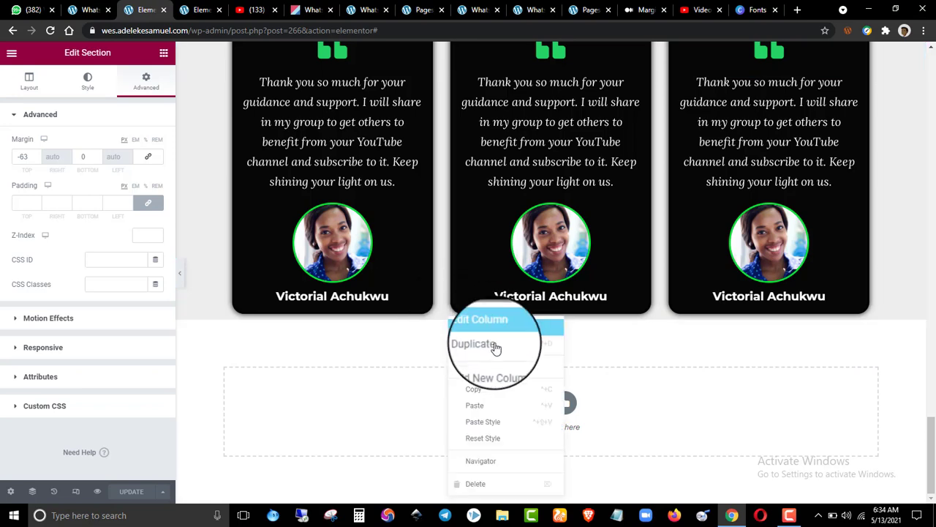
{"action": "left_click", "coordinate": [494, 405]}
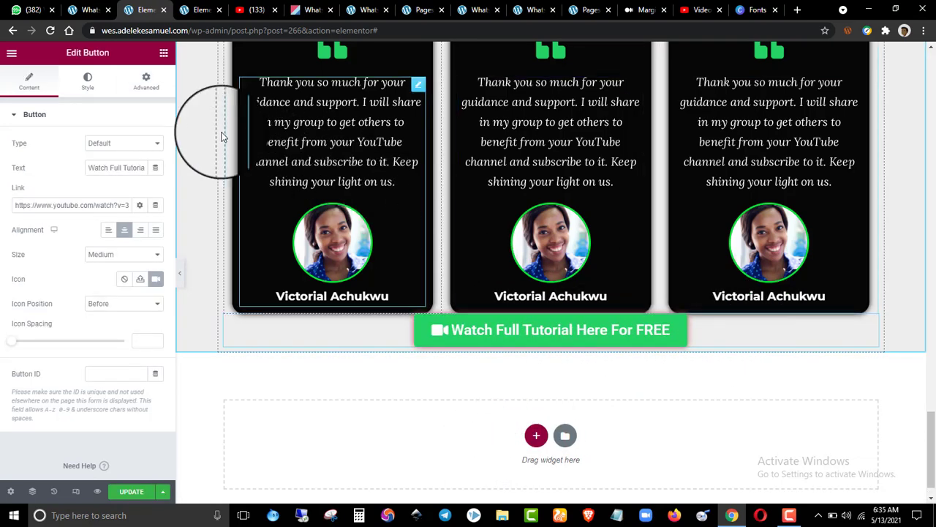
- Unlink the pasted button's margin values and set its top and bottom margins to 22 px
{"action": "left_click", "coordinate": [145, 80]}
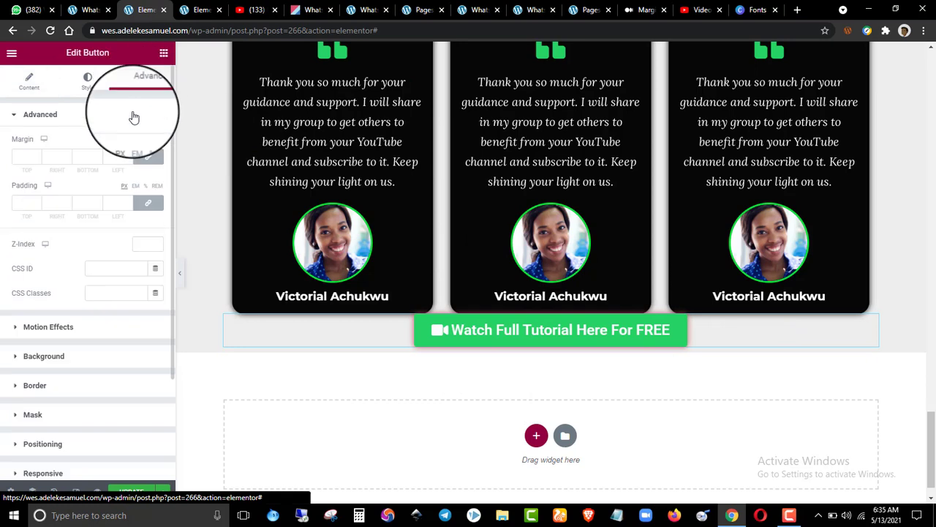
{"action": "left_click", "coordinate": [148, 161]}
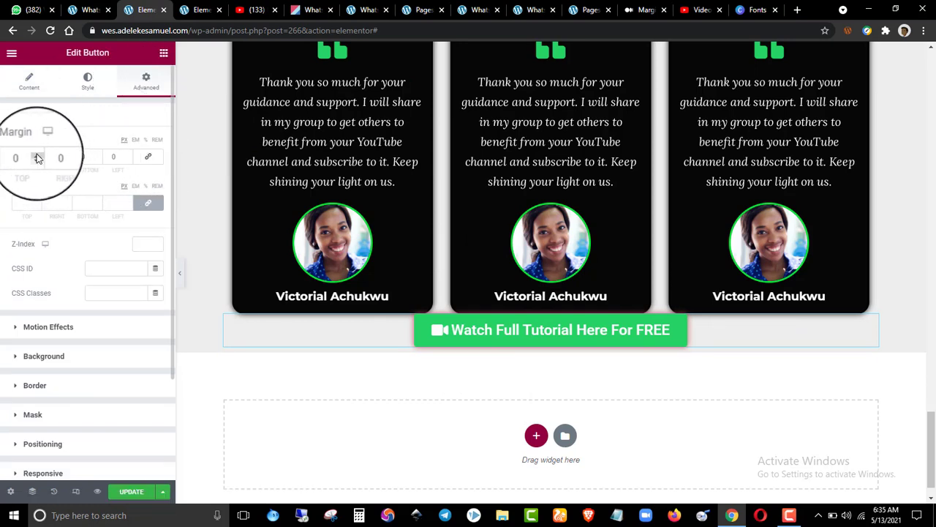
{"action": "left_click_drag", "start_coordinate": [37, 156], "coordinate": [36, 156]}
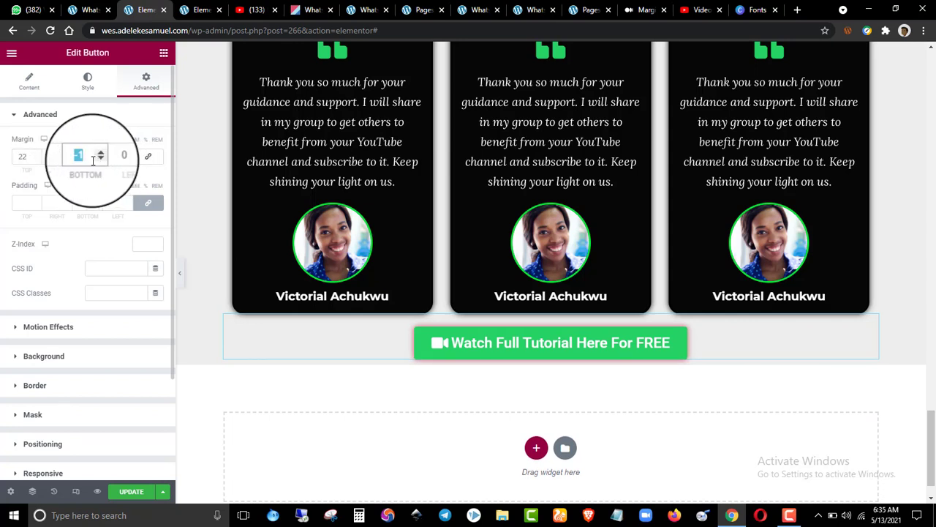
{"action": "type", "text": "22"}
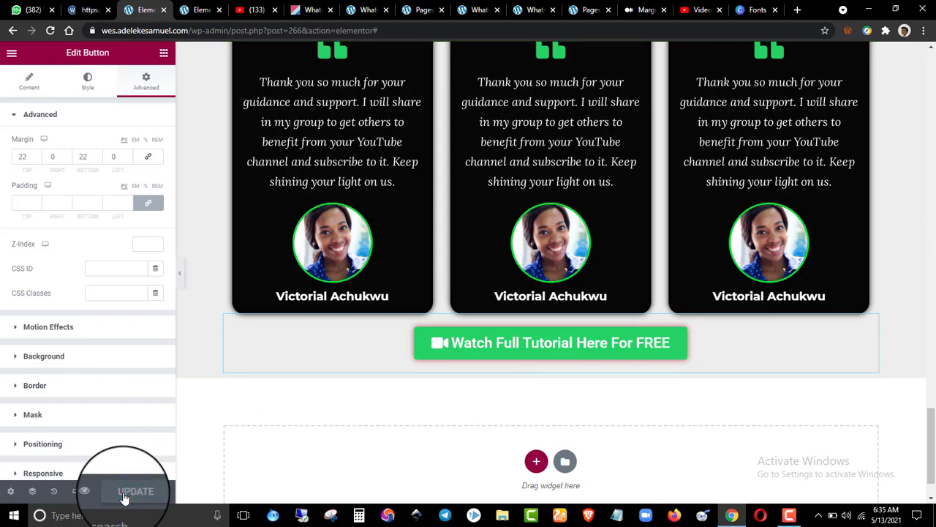
- Look over the page, then examine the Frequently Asked Questions section on the reference page, expanding and collapsing its first question
{"action": "scroll", "coordinate": [491, 267], "scroll_direction": "up", "scroll_amount": 20}
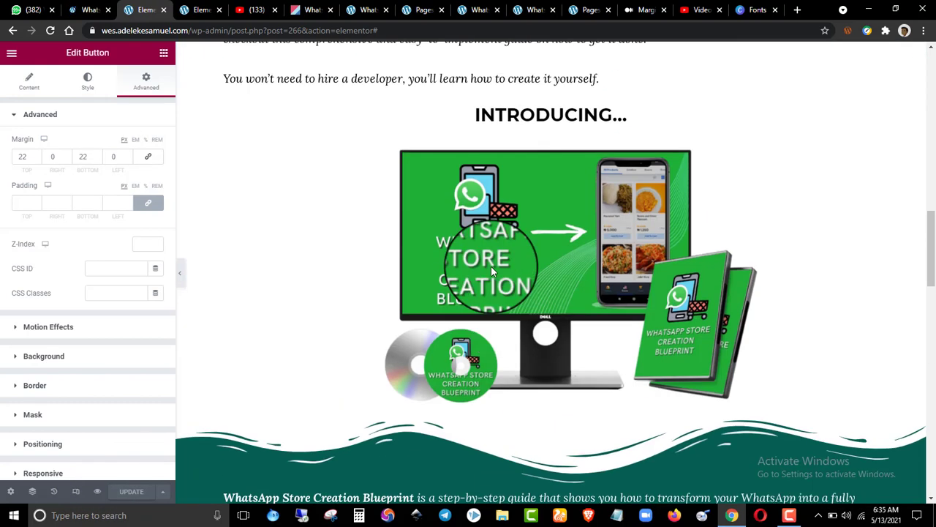
{"action": "scroll", "coordinate": [491, 267], "scroll_direction": "down", "scroll_amount": 20}
{"action": "scroll", "coordinate": [491, 272], "scroll_direction": "down", "scroll_amount": 15}
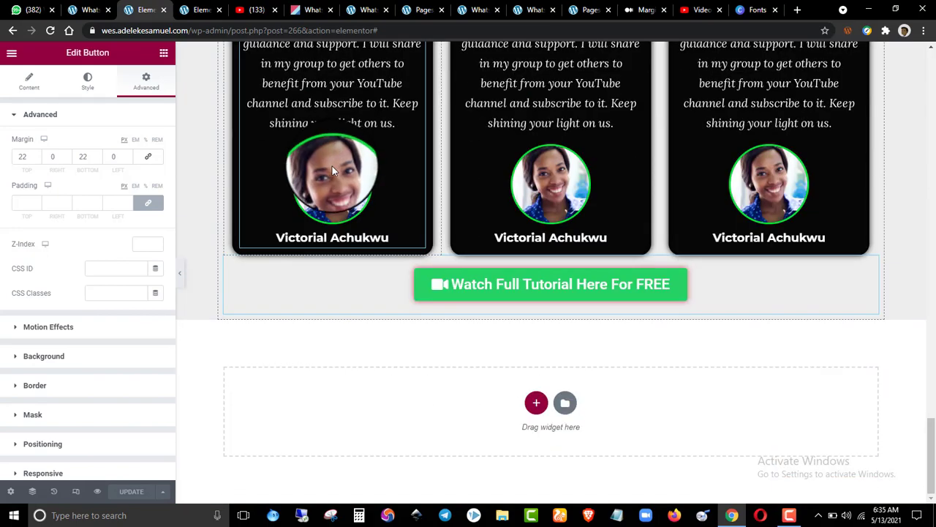
{"action": "left_click", "coordinate": [198, 9]}
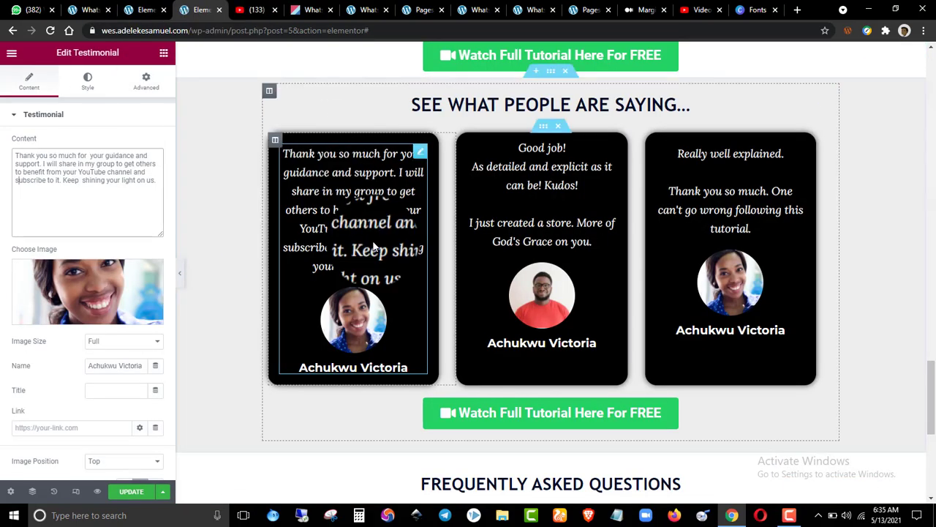
{"action": "scroll", "coordinate": [380, 284], "scroll_direction": "down", "scroll_amount": 5}
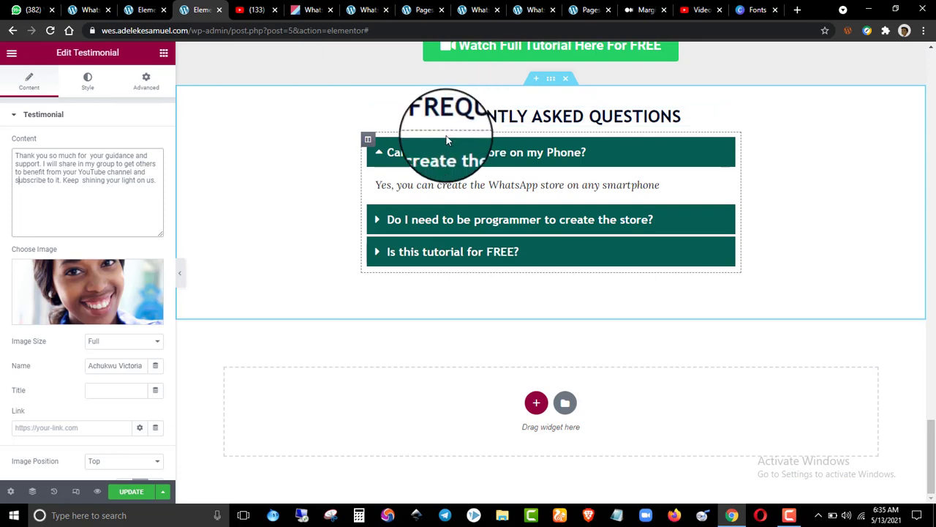
{"action": "left_click", "coordinate": [433, 156]}
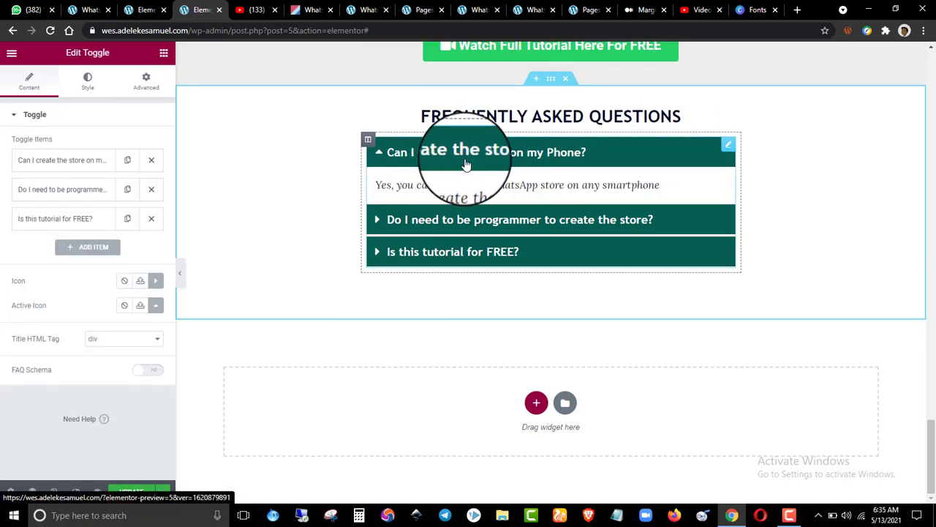
{"action": "left_click", "coordinate": [466, 163]}
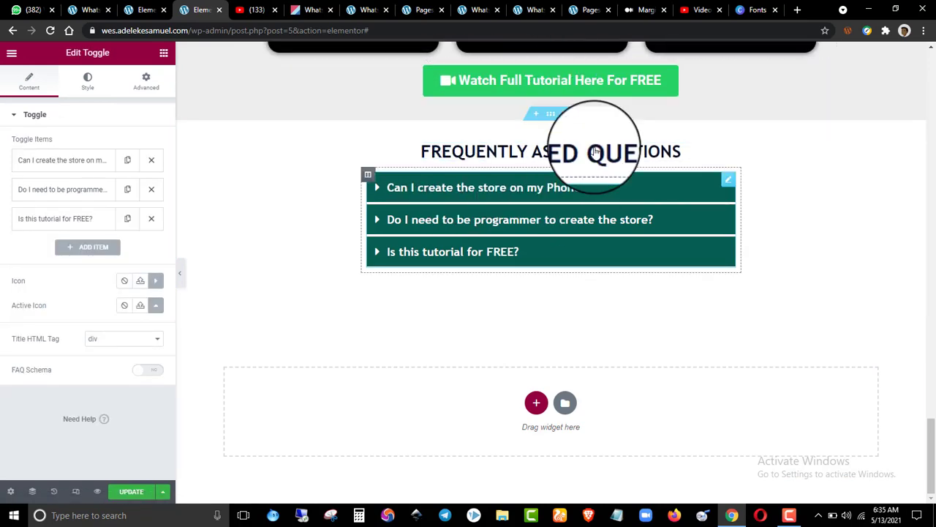
{"action": "left_click", "coordinate": [416, 190]}
{"action": "left_click", "coordinate": [416, 190]}
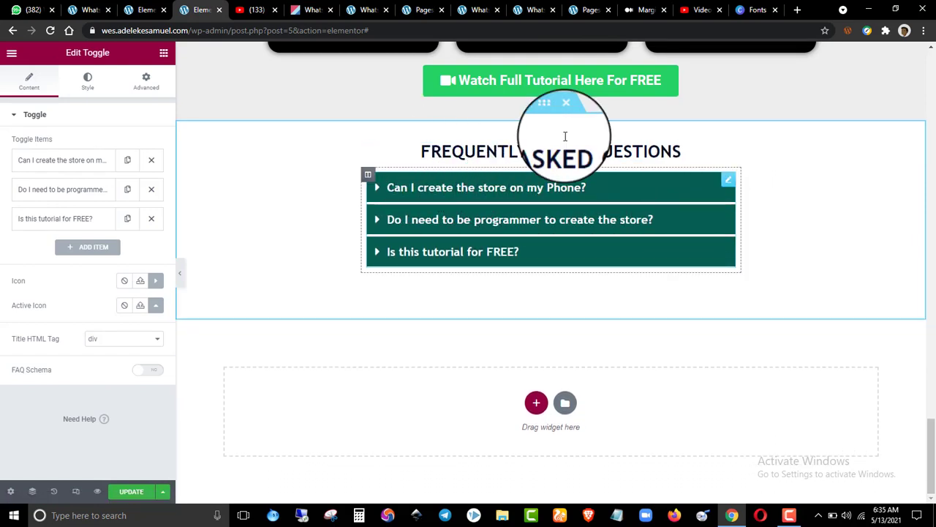
- Return to the page being built and add a single-column section below the testimonials section
{"action": "left_click", "coordinate": [142, 9]}
{"action": "left_click", "coordinate": [558, 406]}
{"action": "left_click", "coordinate": [536, 402]}
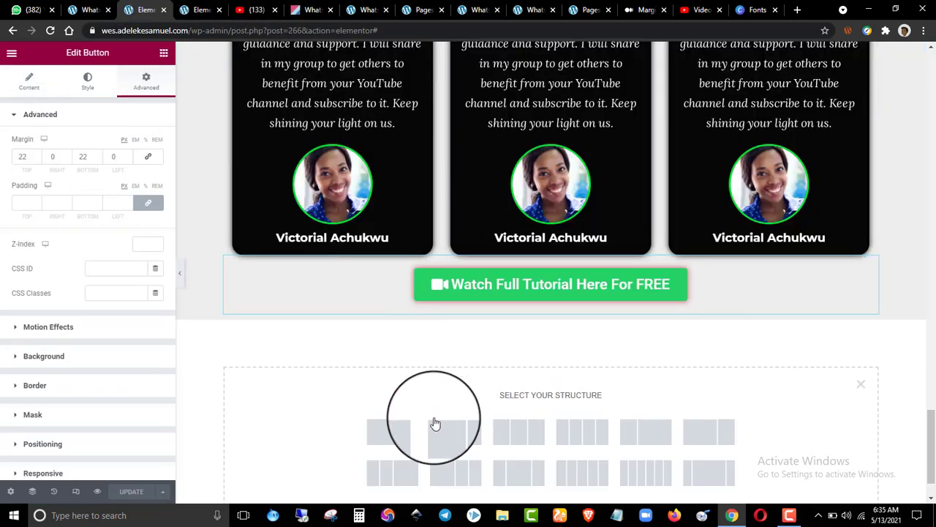
{"action": "left_click", "coordinate": [406, 430]}
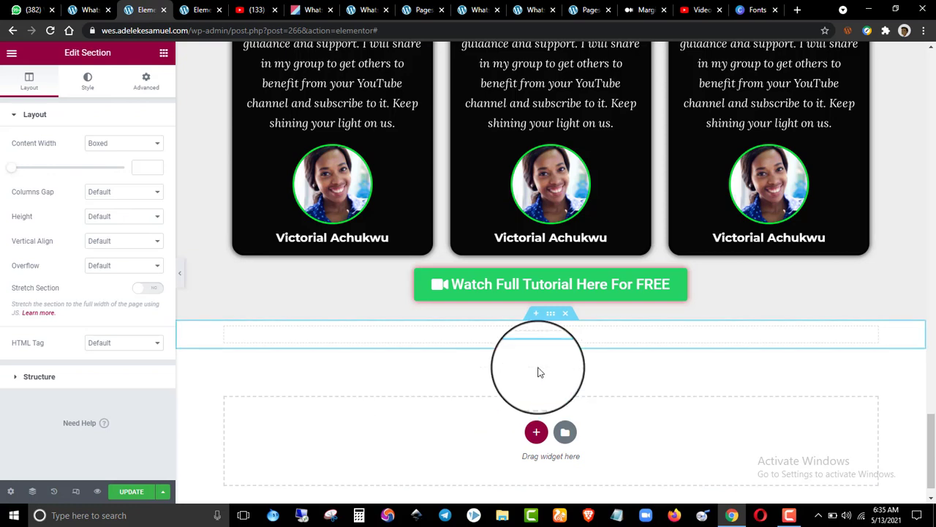
- Find the Toggle widget by searching for "toggle", place it in the new empty section, and collapse its first item
{"action": "left_click", "coordinate": [163, 55]}
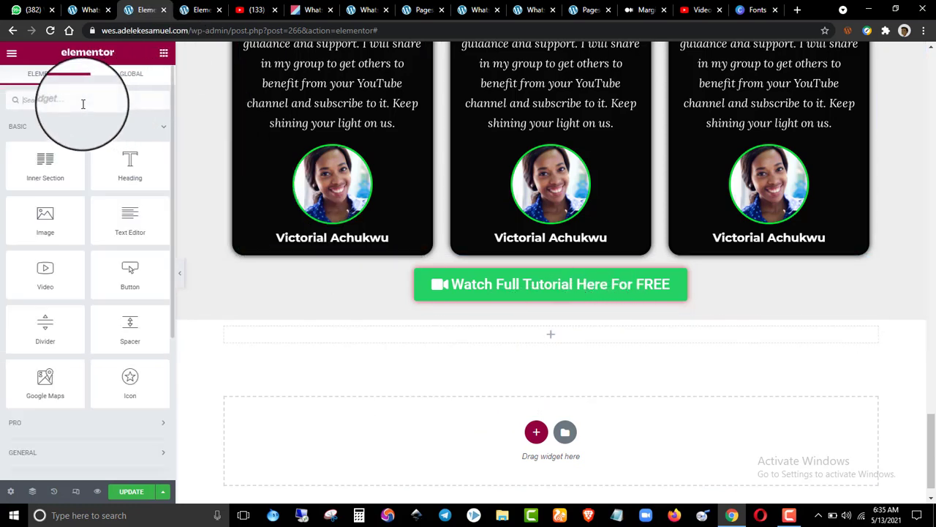
{"action": "type", "text": "togg"}
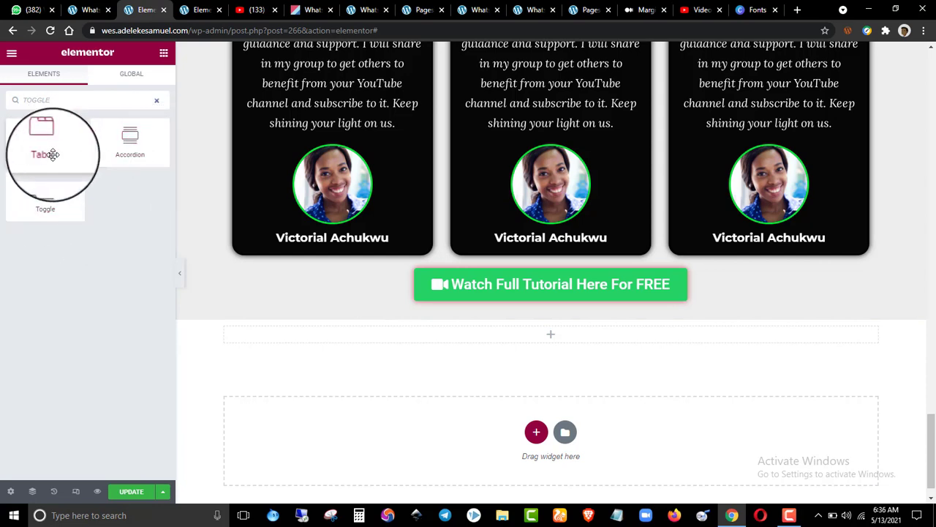
{"action": "left_click_drag", "start_coordinate": [59, 192], "coordinate": [375, 336]}
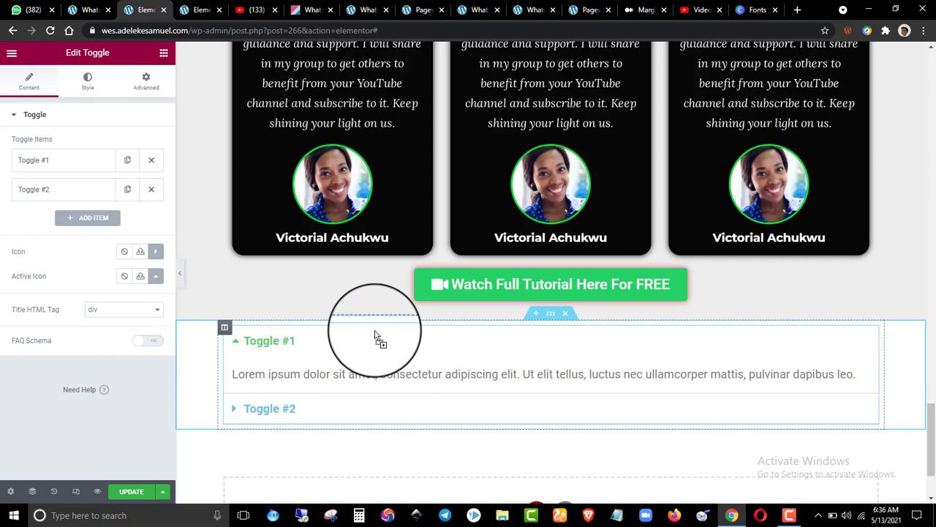
{"action": "left_click", "coordinate": [374, 335]}
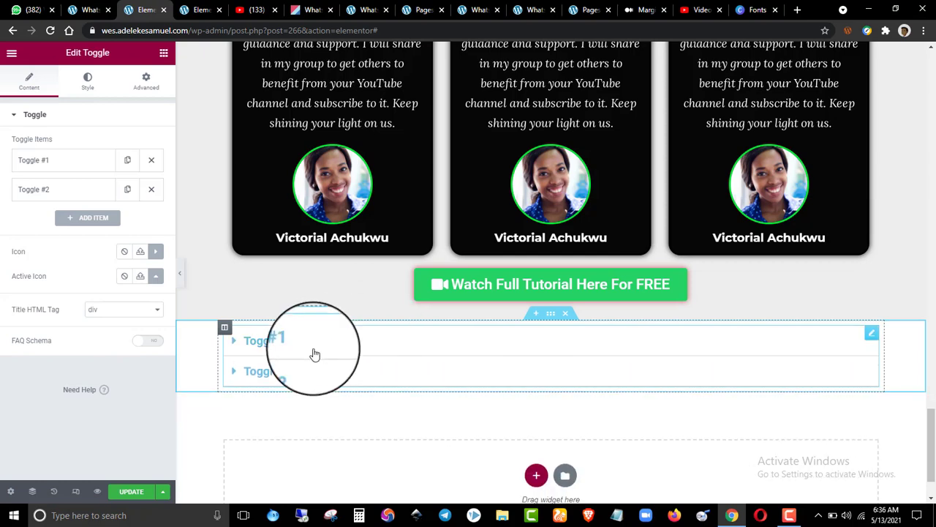
- Examine the title and answer of the first FAQ toggle item on the reference page, then return to the page being built
{"action": "left_click_drag", "start_coordinate": [146, 8], "coordinate": [196, 6]}
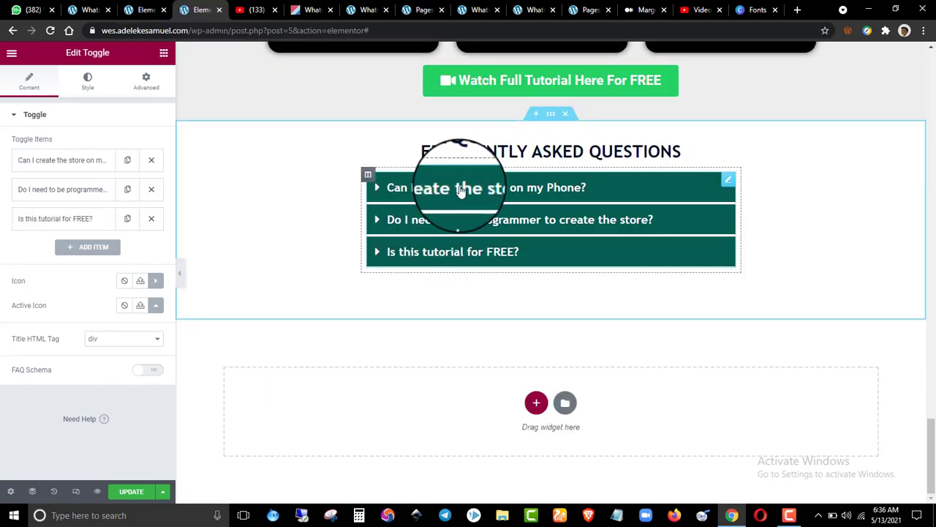
{"action": "left_click", "coordinate": [635, 193]}
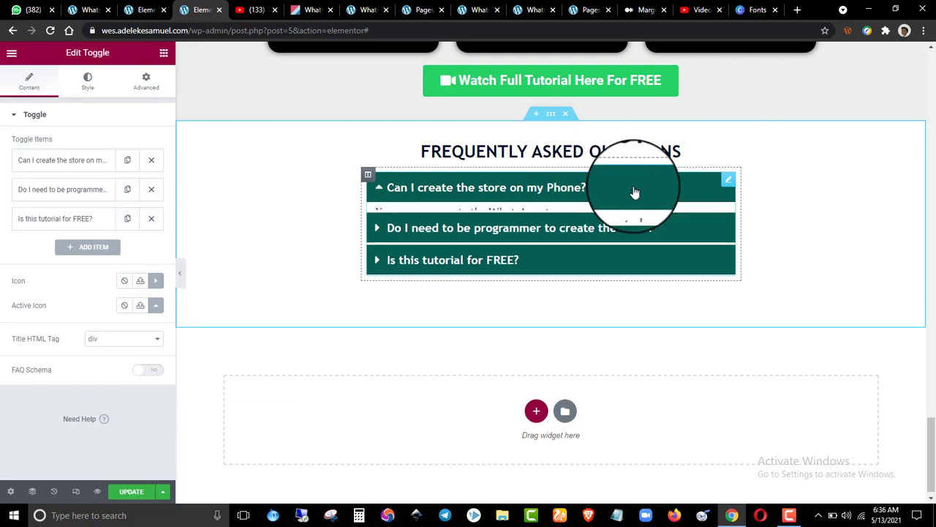
{"action": "left_click", "coordinate": [62, 161]}
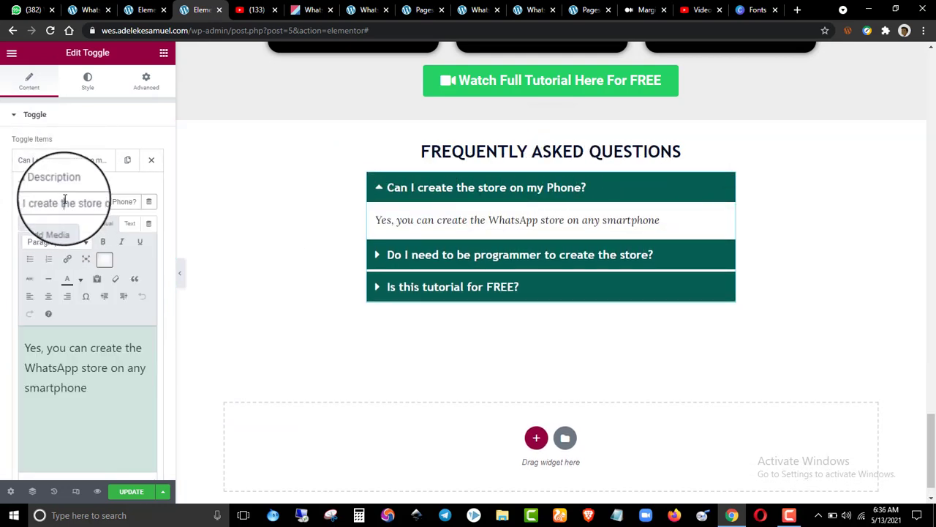
{"action": "left_click", "coordinate": [143, 9]}
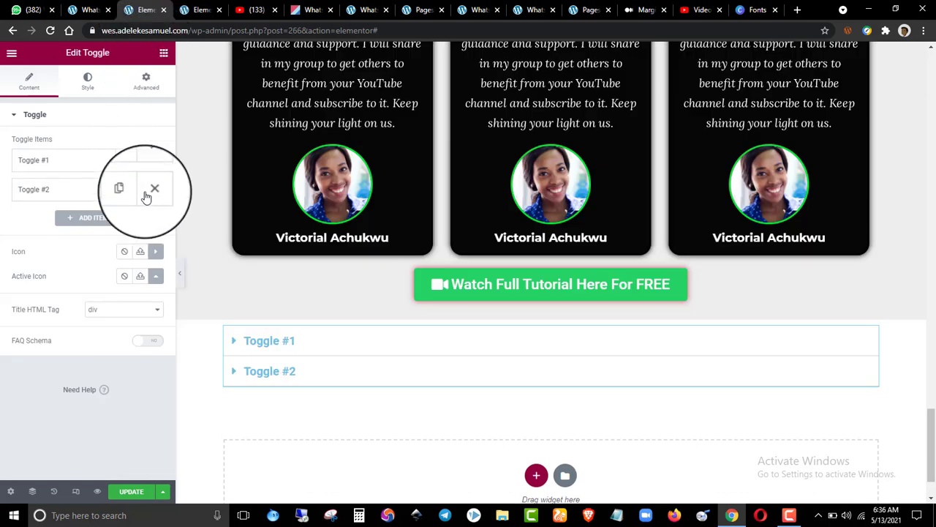
- Fill the first toggle item with the reference page's question "Can I create the store on my Phone?" and its answer about any smartphone
{"action": "left_click", "coordinate": [40, 156]}
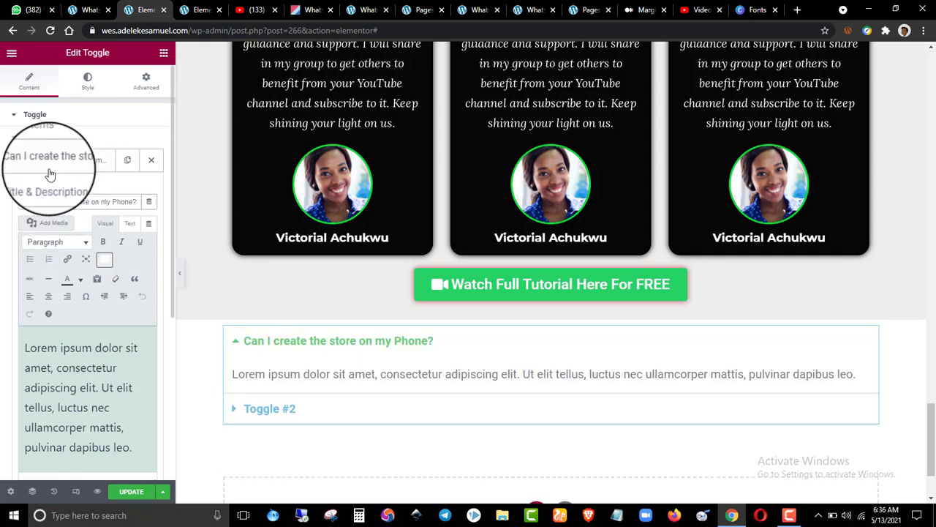
{"action": "left_click", "coordinate": [198, 9]}
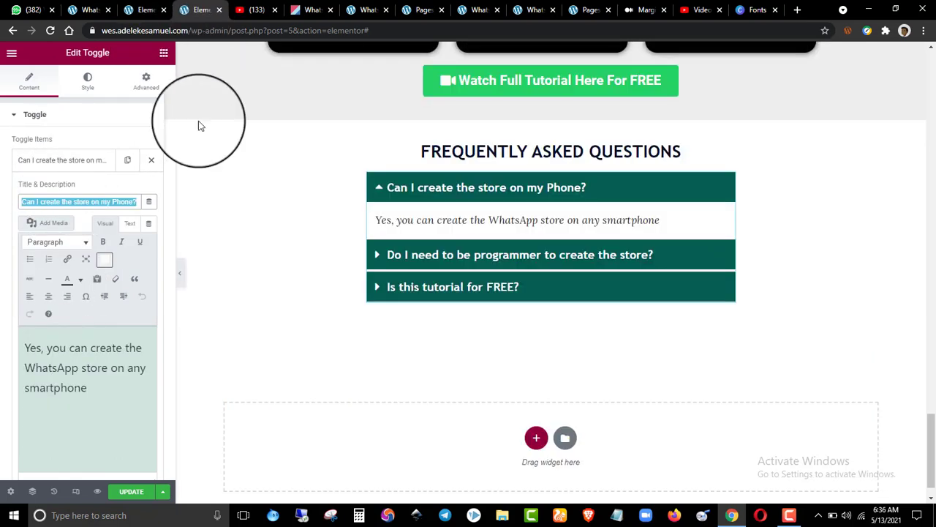
{"action": "key", "text": "ctrl+a"}
{"action": "key", "text": "ctrl+c"}
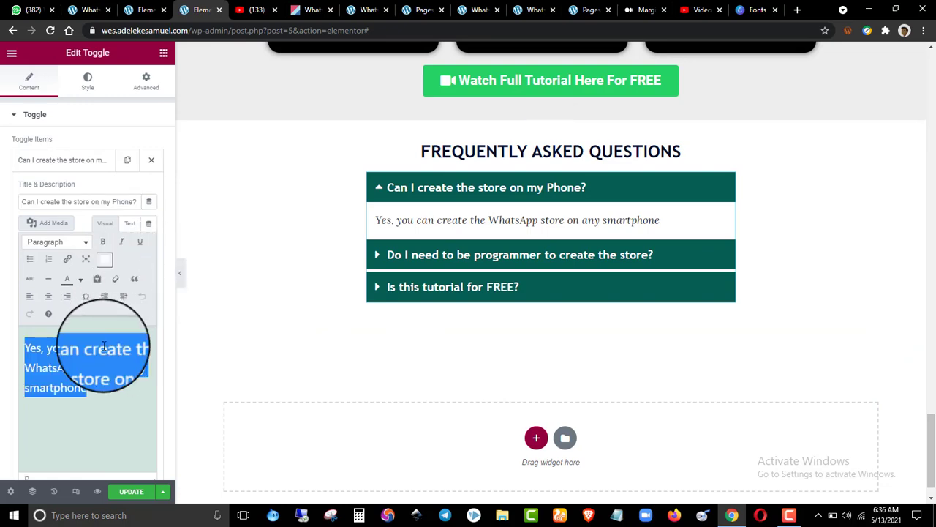
{"action": "key", "text": "ctrl+Page_Up"}
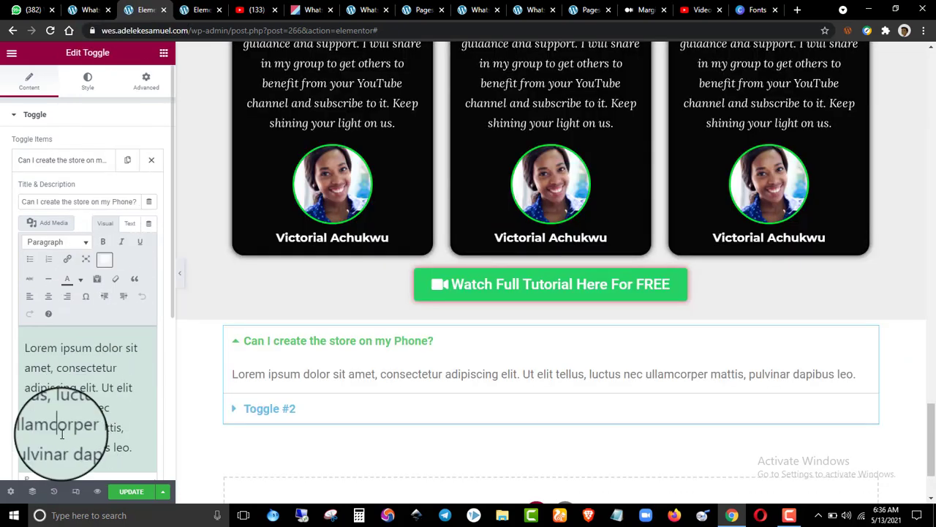
{"action": "key", "text": "ctrl+a"}
{"action": "key", "text": "ctrl+v"}
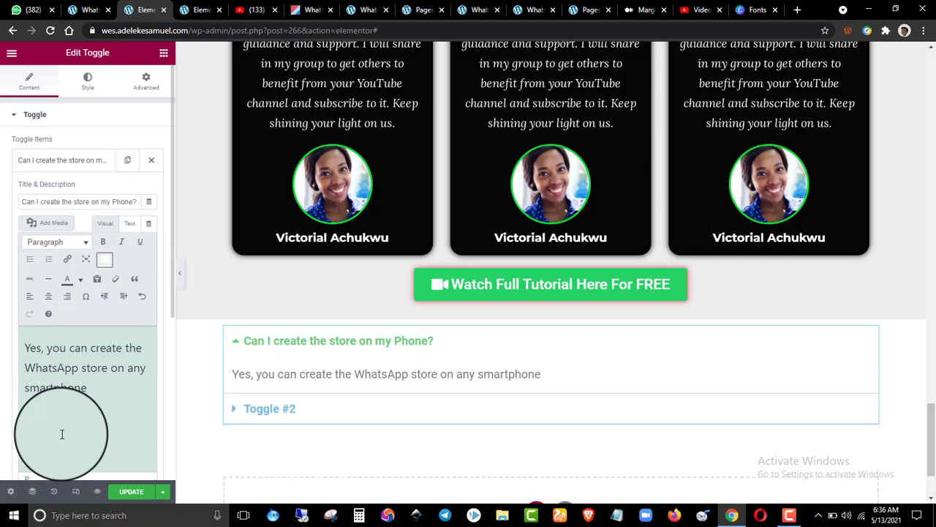
{"action": "left_click", "coordinate": [74, 162]}
- Copy the second question from the reference page and set it as the second toggle item's title: "Do I need to be programmer to create the store?"
{"action": "left_click", "coordinate": [196, 10]}
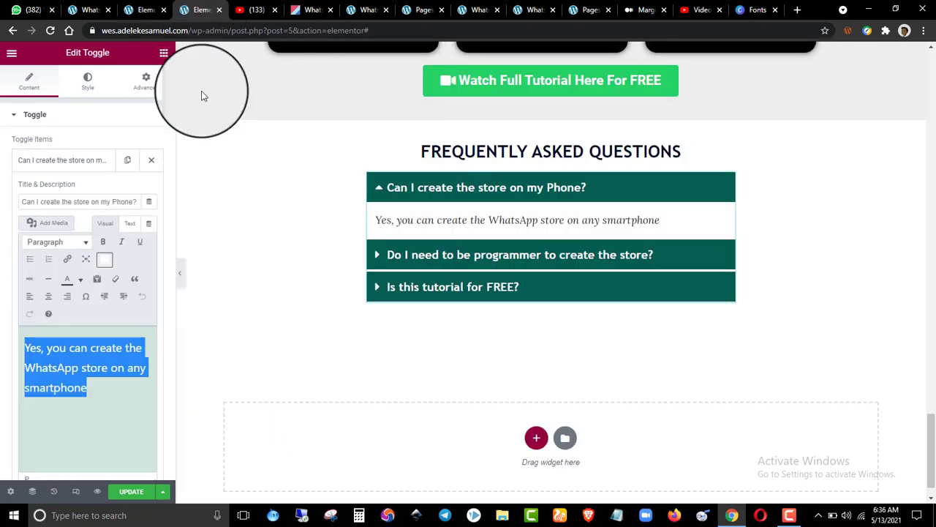
{"action": "left_click", "coordinate": [85, 169]}
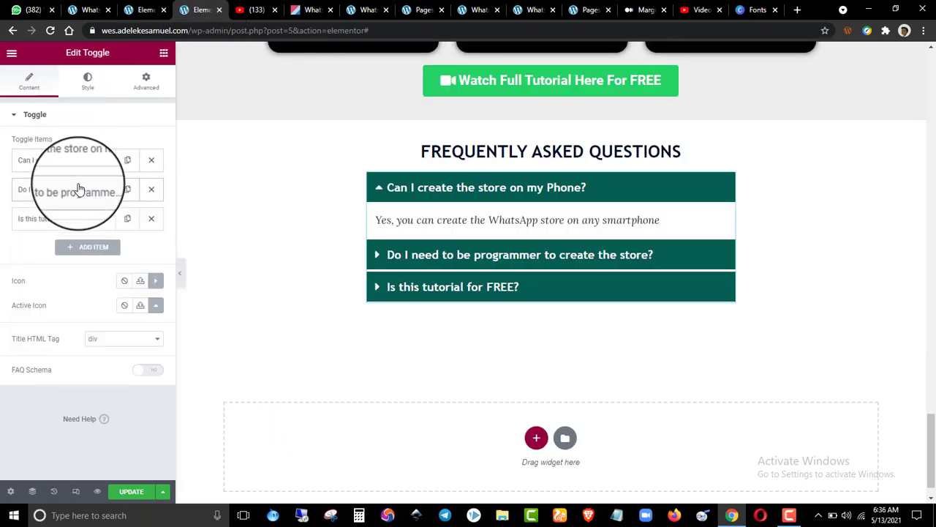
{"action": "left_click", "coordinate": [84, 189]}
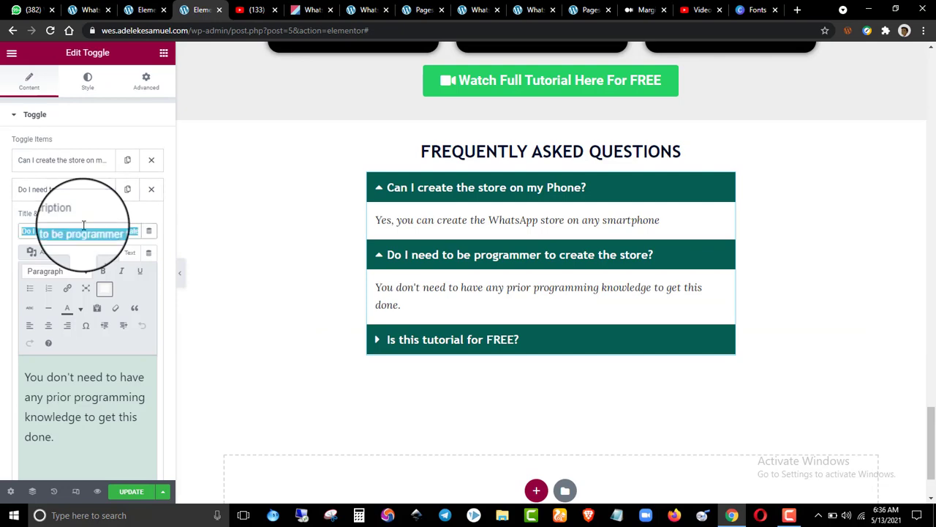
{"action": "left_click", "coordinate": [141, 9]}
{"action": "left_click", "coordinate": [82, 191]}
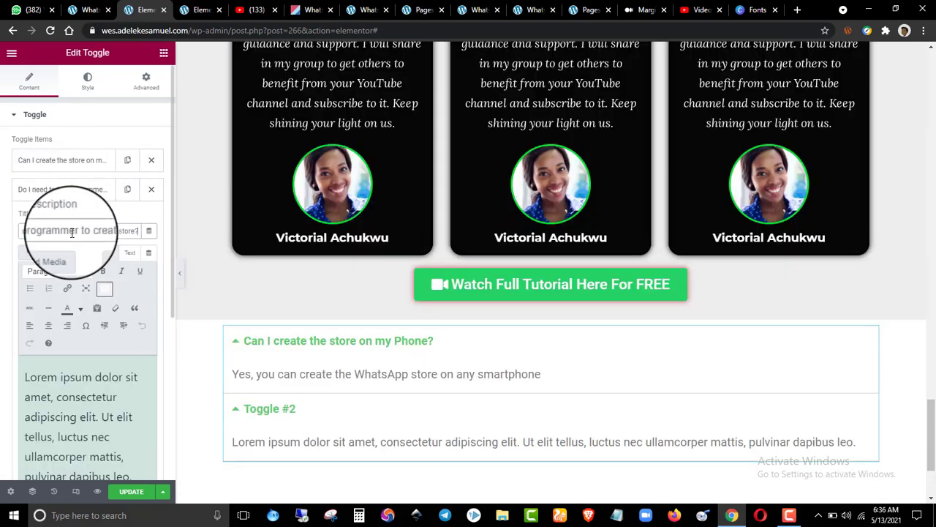
- Replace the second toggle item's placeholder answer with the reference text "You don't need to have any prior programming knowledge to get this done."
{"action": "left_click", "coordinate": [202, 10]}
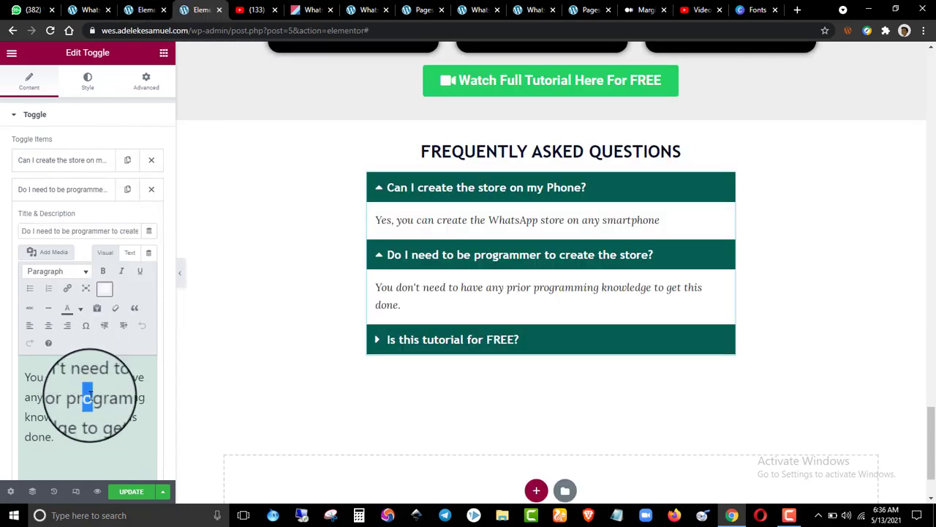
{"action": "key", "text": "ctrl+a"}
{"action": "key", "text": "ctrl+c"}
{"action": "left_click", "coordinate": [123, 11]}
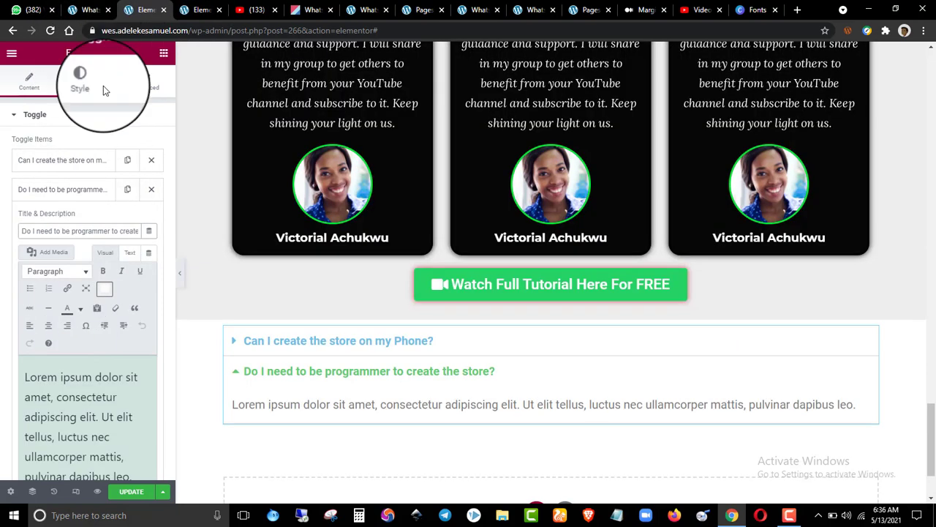
{"action": "left_click", "coordinate": [73, 420]}
{"action": "key", "text": "ctrl+a"}
{"action": "key", "text": "ctrl+v"}
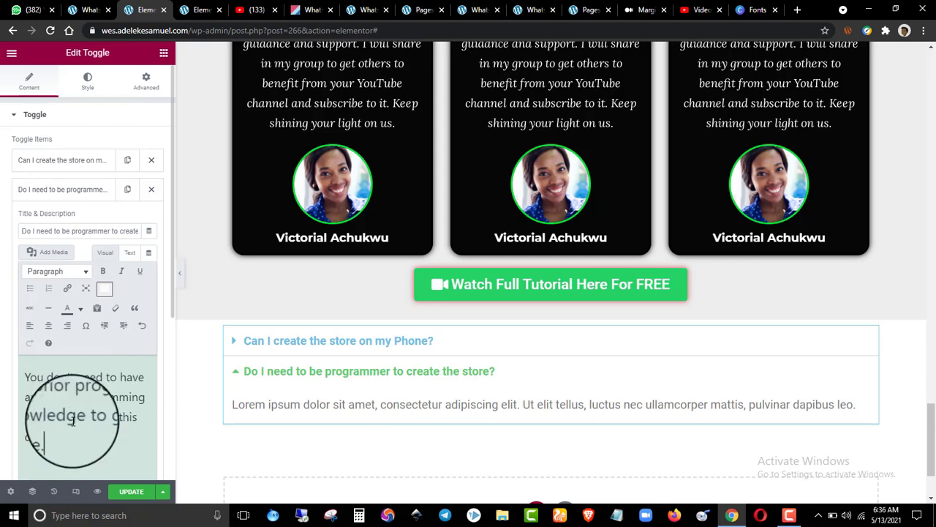
- Duplicate the second toggle item and title the copy "Is this tutorial for FREE?", taken from the reference page
{"action": "left_click", "coordinate": [202, 10]}
{"action": "left_click", "coordinate": [74, 190]}
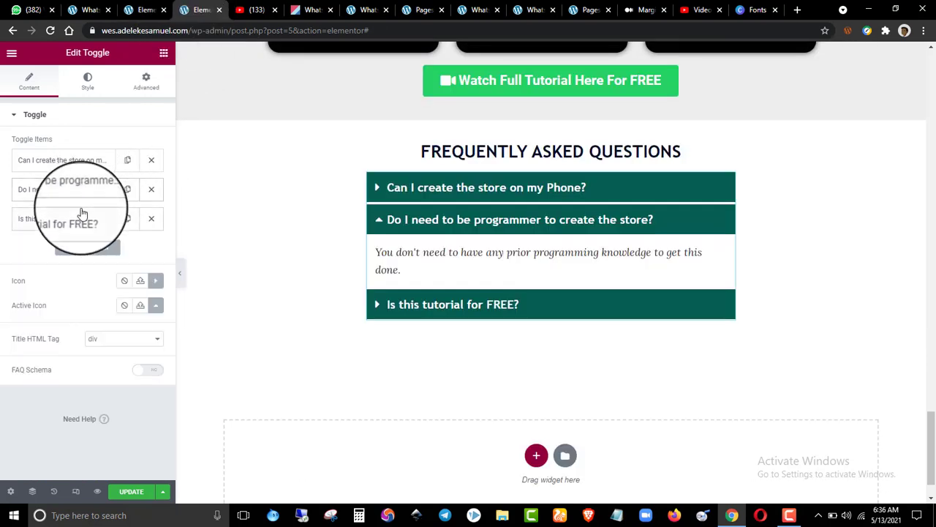
{"action": "left_click", "coordinate": [73, 218]}
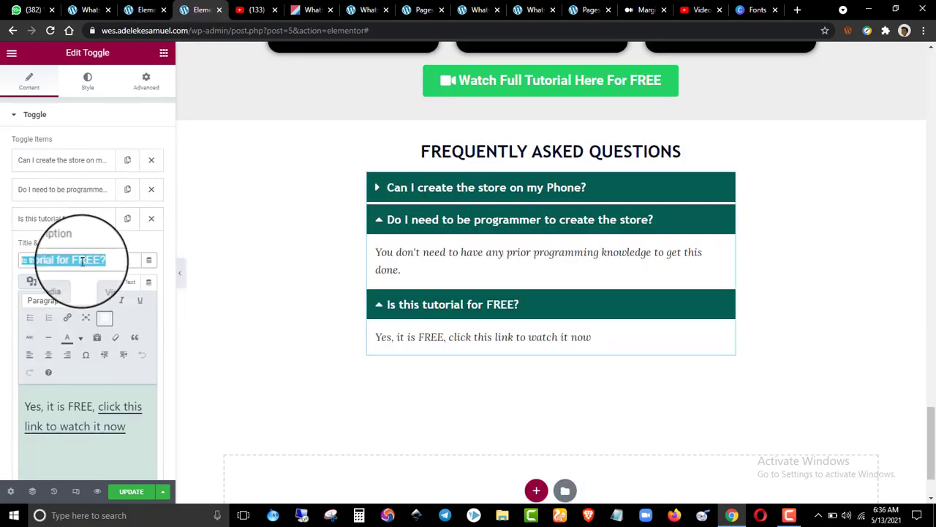
{"action": "left_click", "coordinate": [143, 9]}
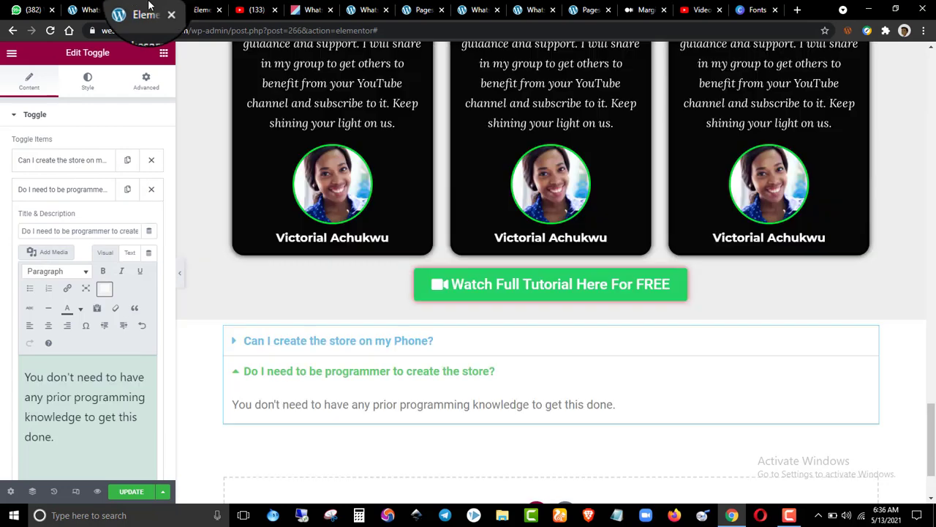
{"action": "left_click", "coordinate": [87, 191]}
{"action": "left_click", "coordinate": [120, 196]}
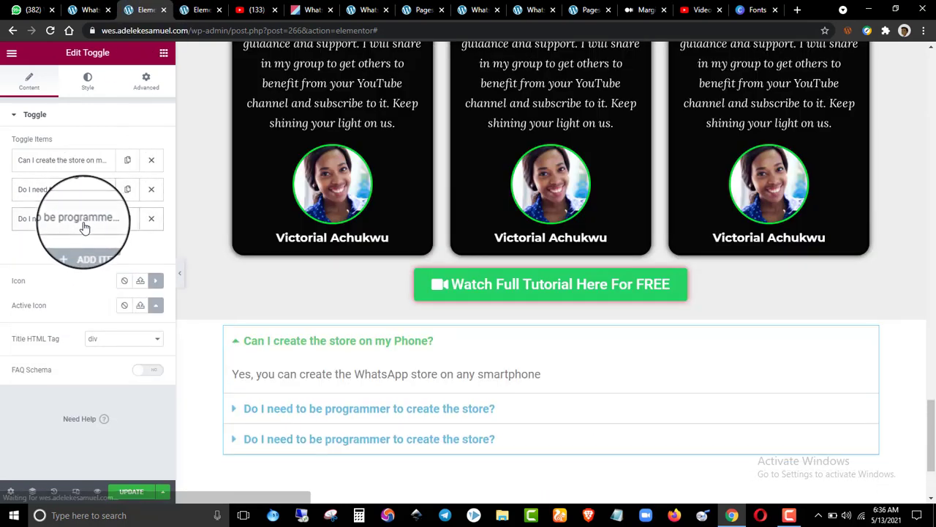
{"action": "left_click", "coordinate": [96, 219]}
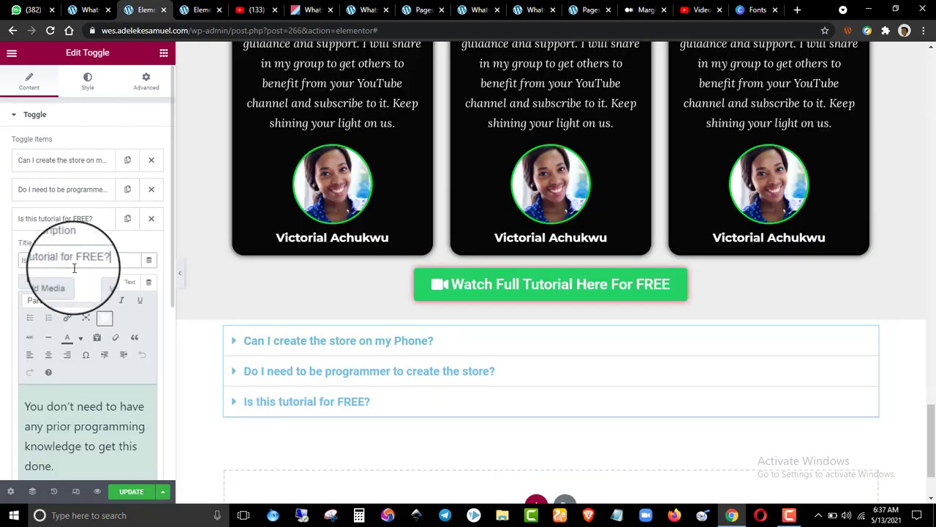
- Replace the third toggle item's answer with the reference text "Yes, it is FREE, click this link to watch it now" and collapse the item
{"action": "left_click", "coordinate": [199, 10]}
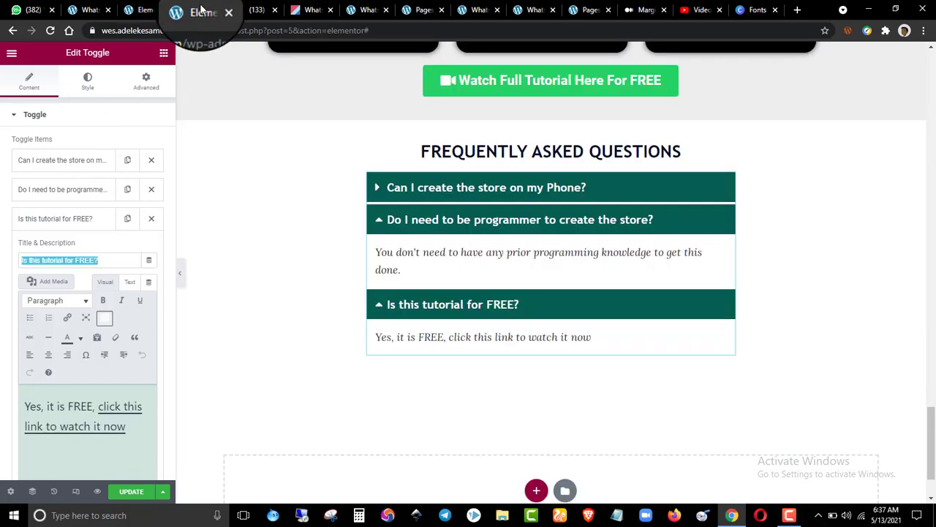
{"action": "triple_click", "coordinate": [82, 412]}
{"action": "key", "text": "ctrl+c"}
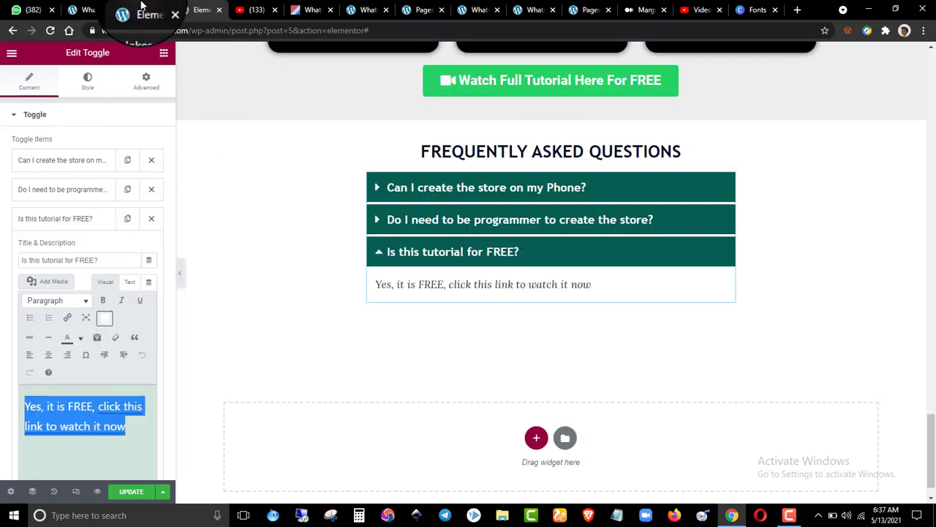
{"action": "left_click", "coordinate": [144, 10]}
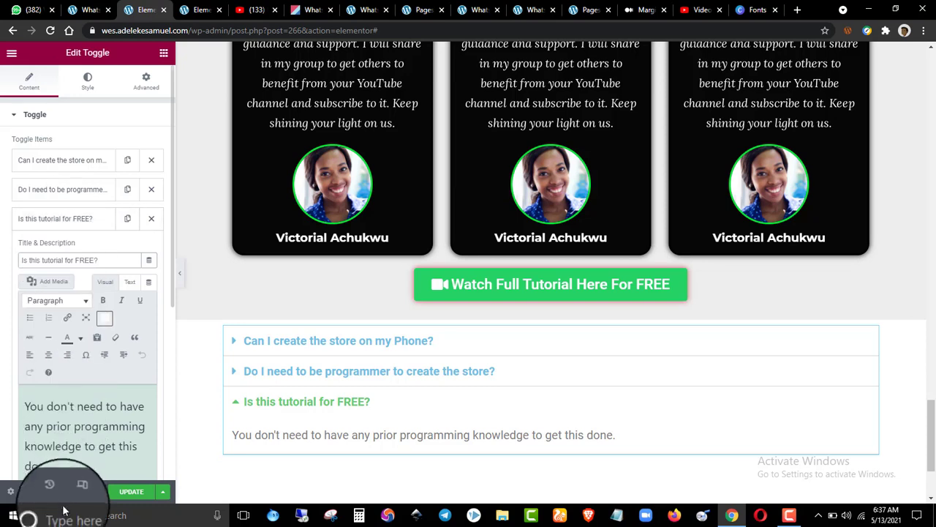
{"action": "triple_click", "coordinate": [65, 465]}
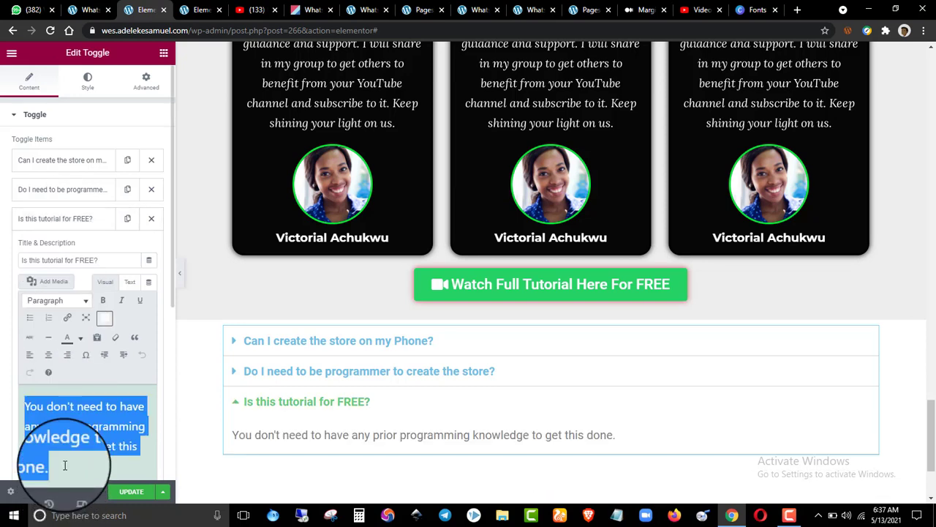
{"action": "key", "text": "ctrl+v"}
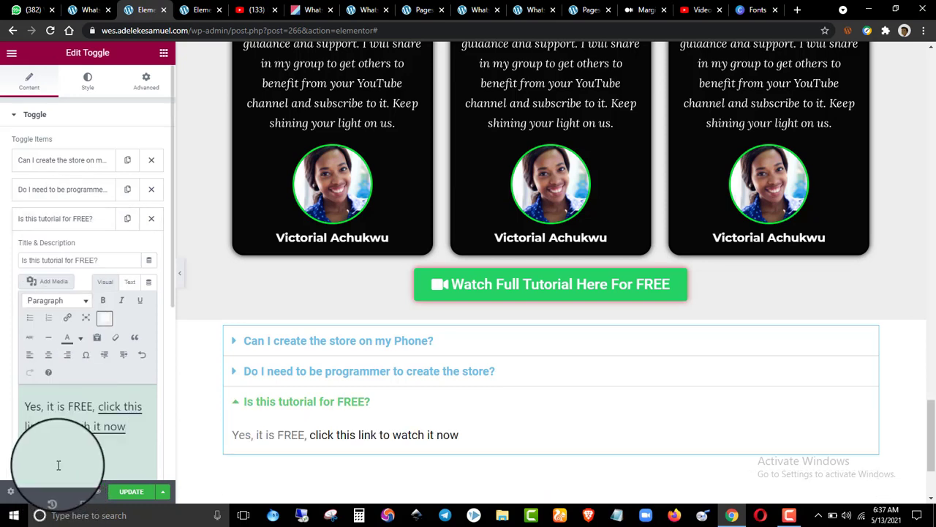
{"action": "left_click", "coordinate": [70, 226]}
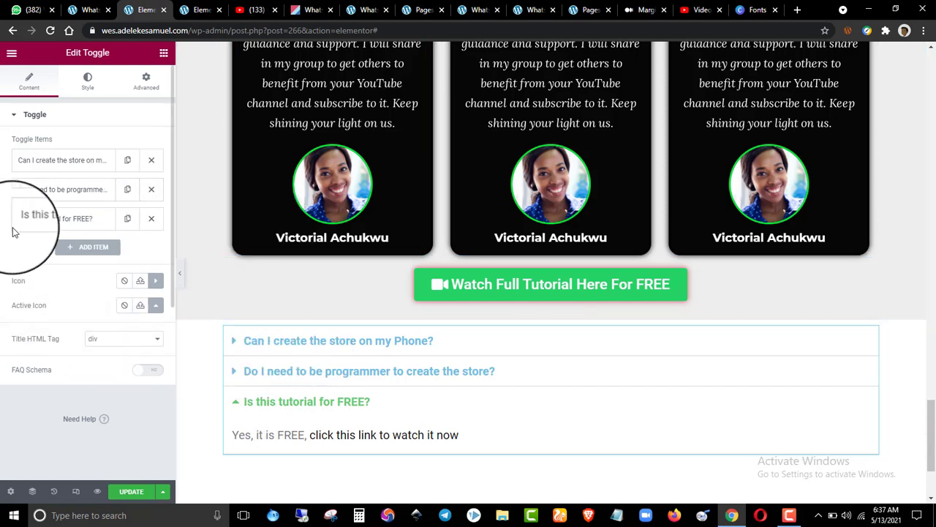
{"action": "left_click", "coordinate": [303, 402]}
- Copy the "See what people are saying..." heading above the FAQ toggles and change its text to "FREQUENTLY ASKED QUESTION"
{"action": "left_click_drag", "start_coordinate": [196, 10], "coordinate": [194, 9]}
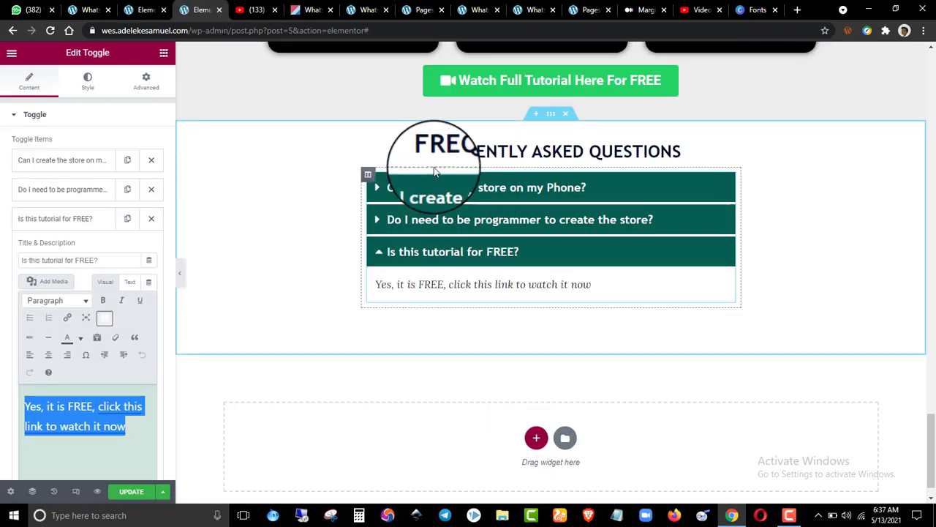
{"action": "left_click", "coordinate": [144, 10]}
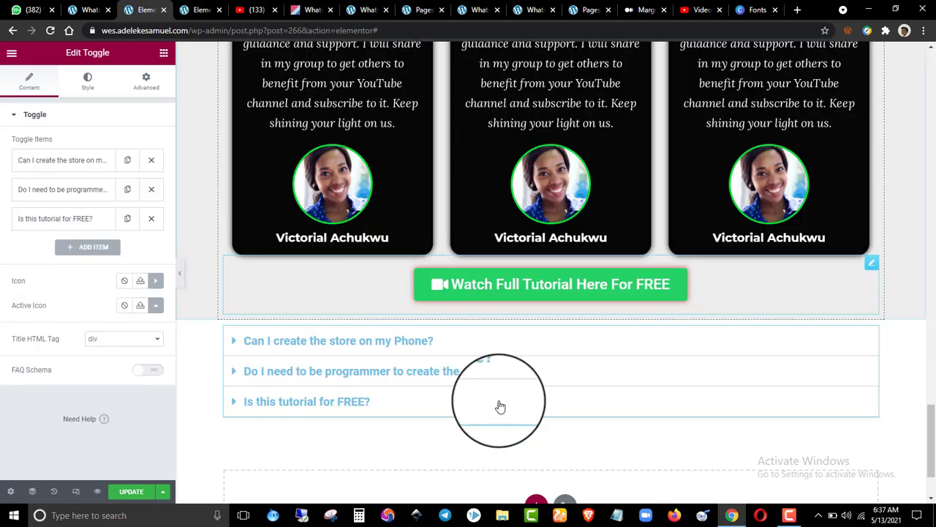
{"action": "scroll", "coordinate": [505, 337], "scroll_direction": "up", "scroll_amount": 5}
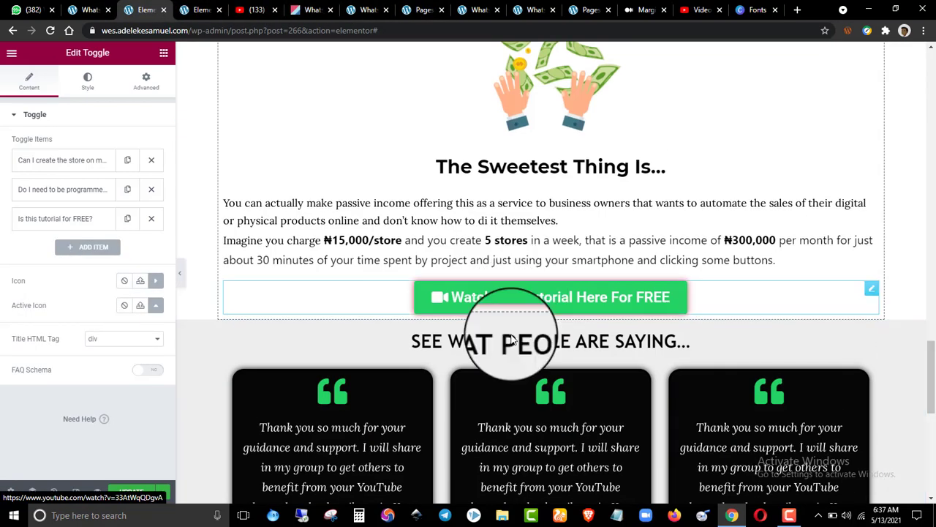
{"action": "right_click", "coordinate": [503, 352]}
{"action": "left_click", "coordinate": [520, 373]}
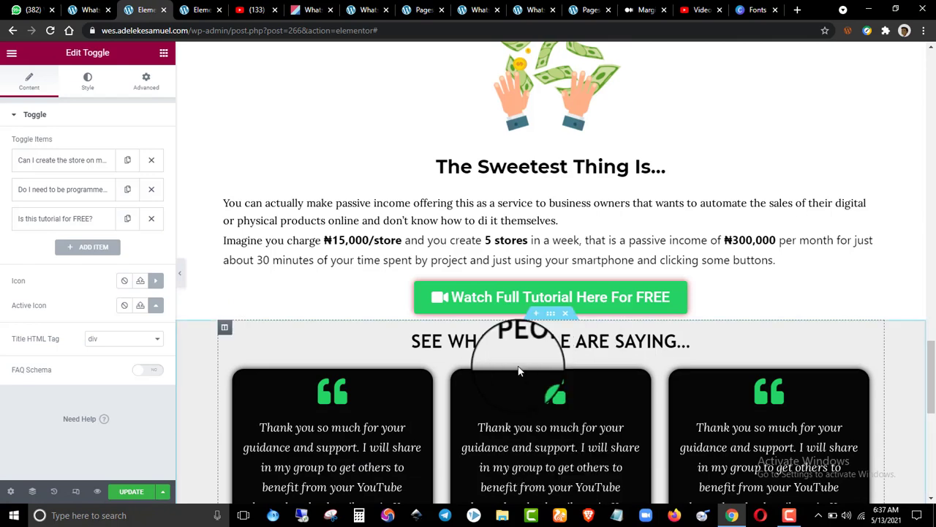
{"action": "scroll", "coordinate": [512, 336], "scroll_direction": "down", "scroll_amount": 5}
{"action": "right_click", "coordinate": [463, 345]}
{"action": "left_click", "coordinate": [489, 390]}
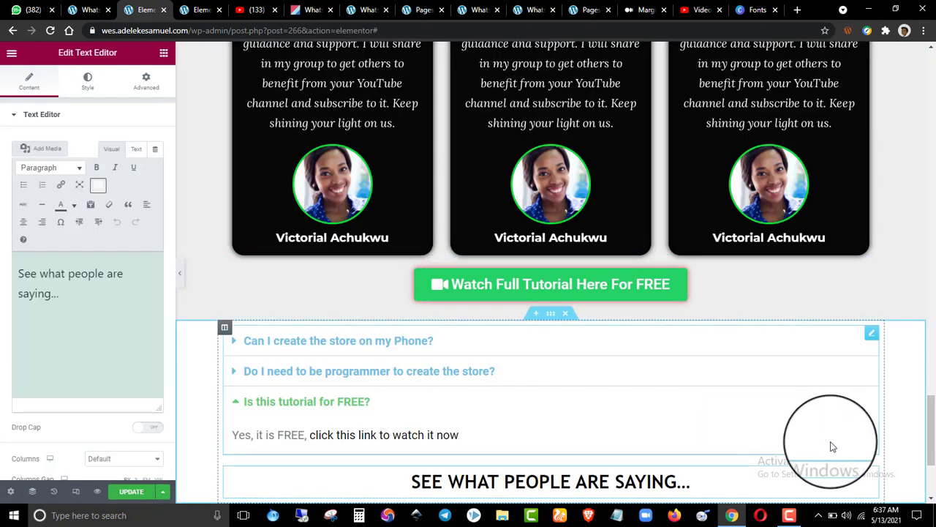
{"action": "left_click_drag", "start_coordinate": [876, 477], "coordinate": [359, 355]}
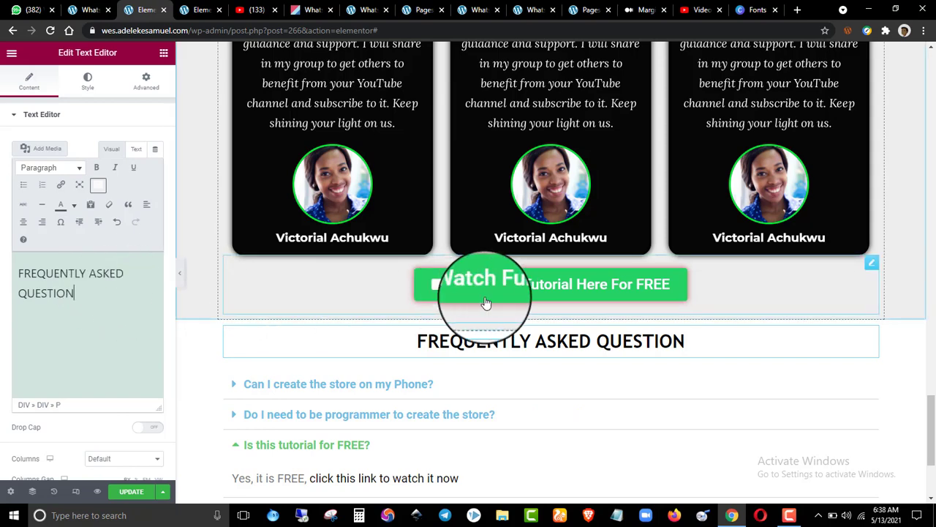
- Test the FAQ toggle items by expanding and collapsing them, leave all three collapsed, and update the page
{"action": "left_click_drag", "start_coordinate": [931, 411], "coordinate": [934, 442]}
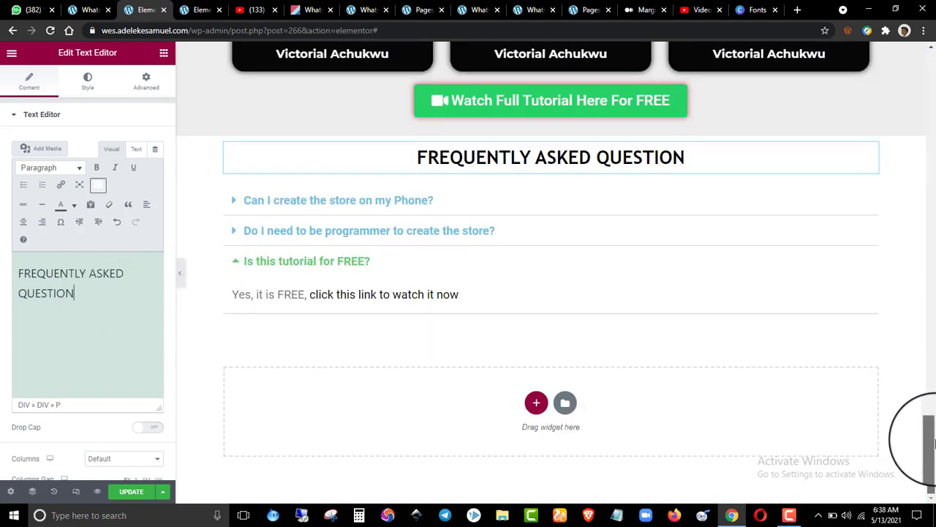
{"action": "left_click", "coordinate": [410, 266]}
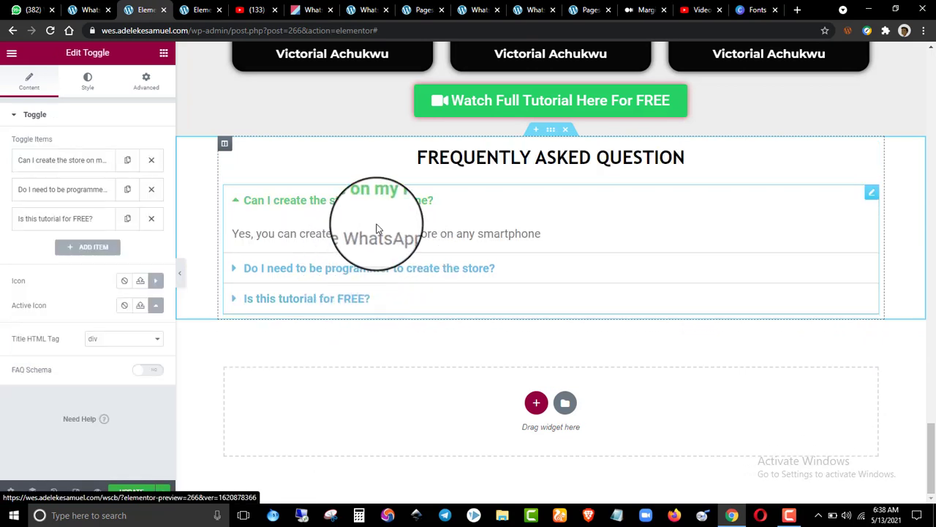
{"action": "left_click", "coordinate": [397, 209]}
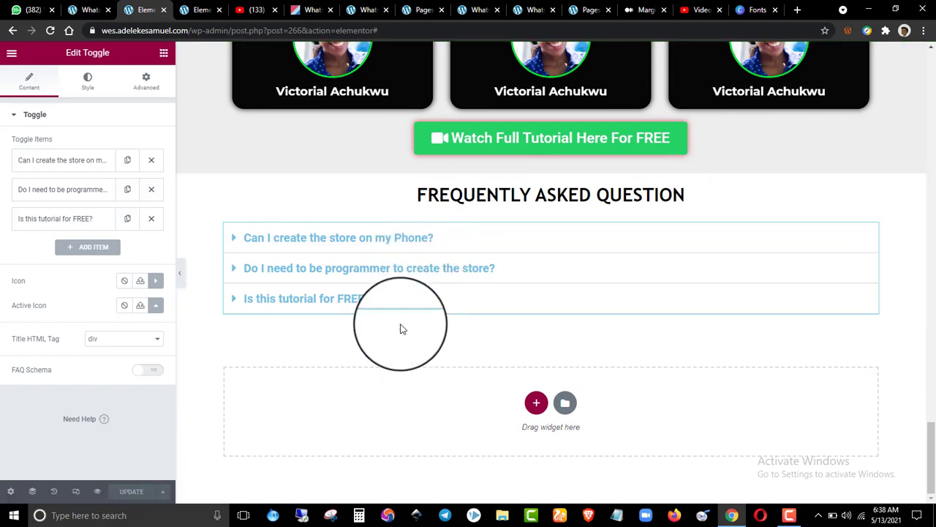
- Look over the page being built and compare its FAQ toggles with the styled FAQ section on the reference page
{"action": "scroll", "coordinate": [451, 277], "scroll_direction": "up", "scroll_amount": 5}
{"action": "scroll", "coordinate": [452, 274], "scroll_direction": "up", "scroll_amount": 15}
{"action": "scroll", "coordinate": [451, 272], "scroll_direction": "down", "scroll_amount": 20}
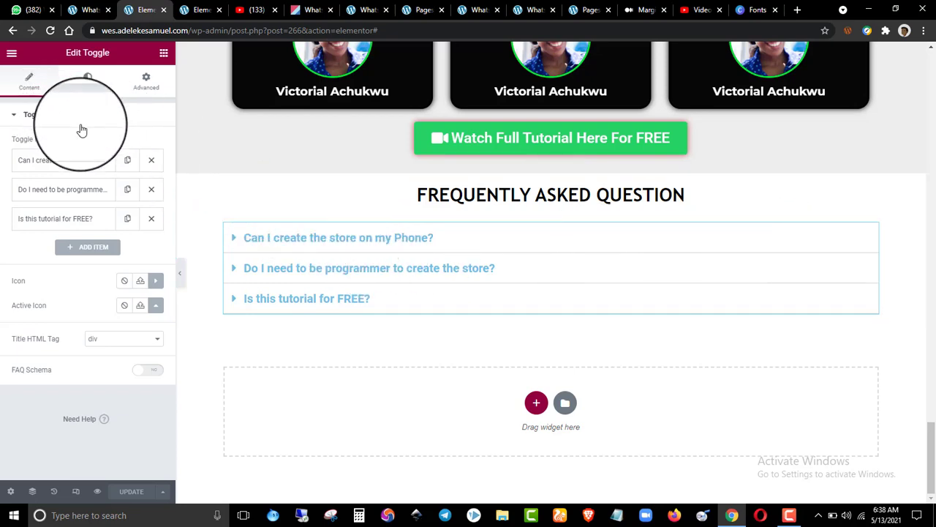
{"action": "left_click", "coordinate": [194, 11]}
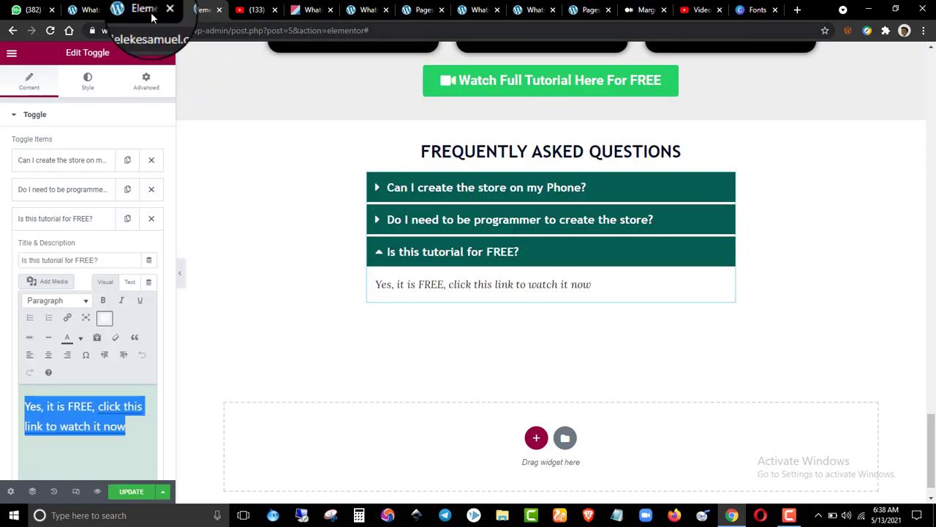
{"action": "left_click", "coordinate": [149, 12]}
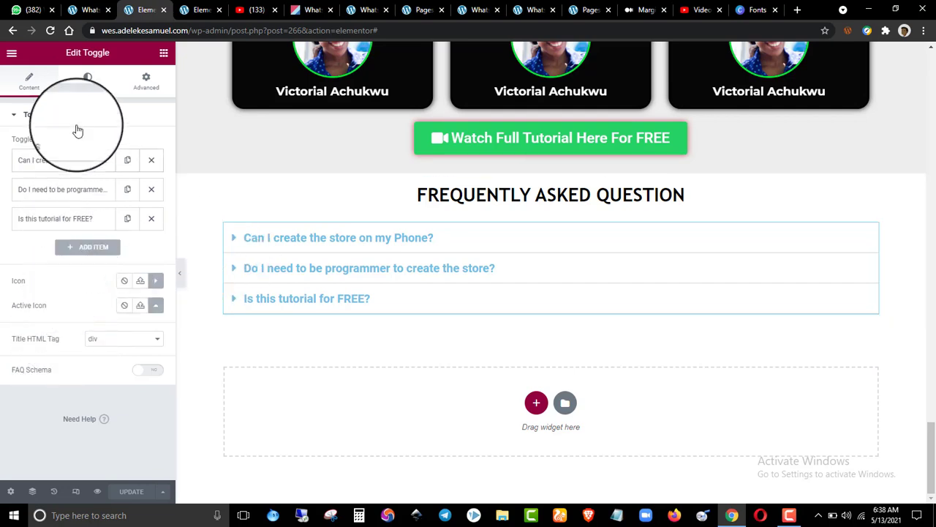
- Copy the toggle title background colour code #075E54 from the FAQ section on the reference page
{"action": "left_click", "coordinate": [87, 77]}
{"action": "left_click", "coordinate": [199, 10]}
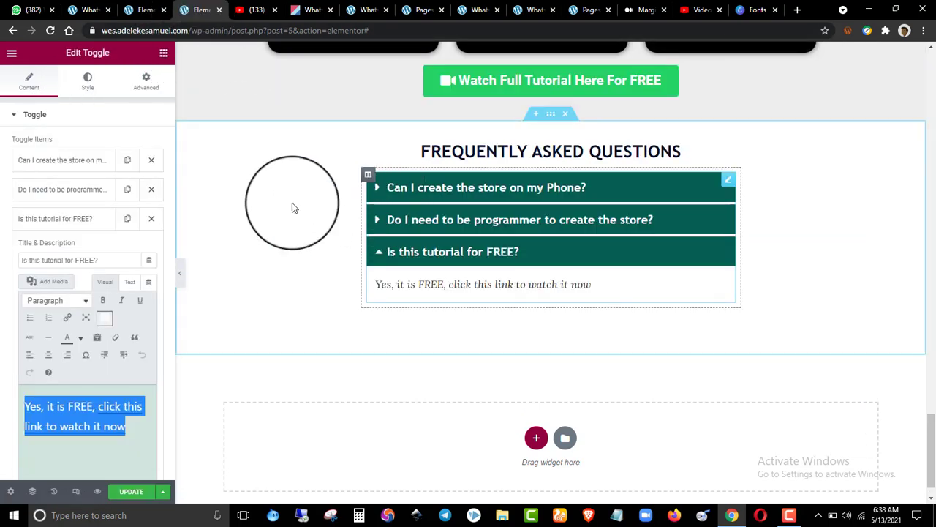
{"action": "left_click", "coordinate": [87, 78]}
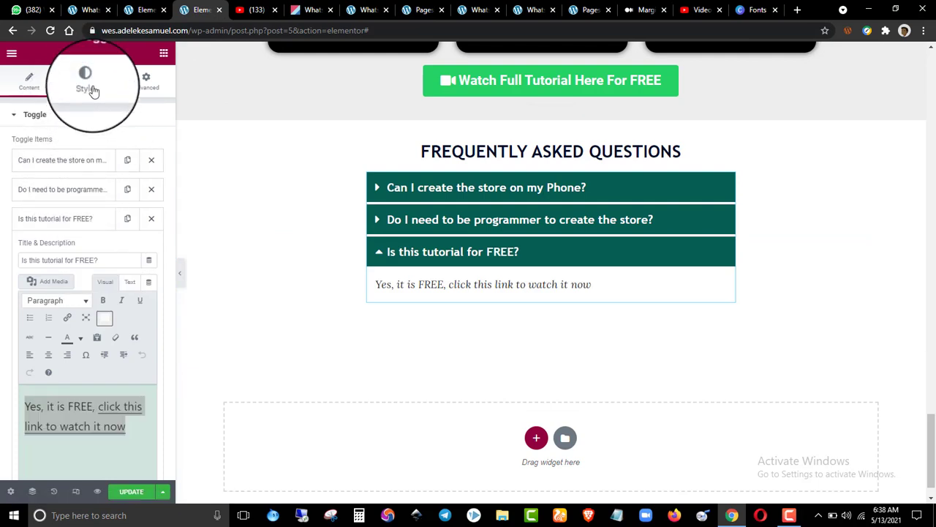
{"action": "left_click", "coordinate": [87, 79]}
{"action": "left_click", "coordinate": [117, 121]}
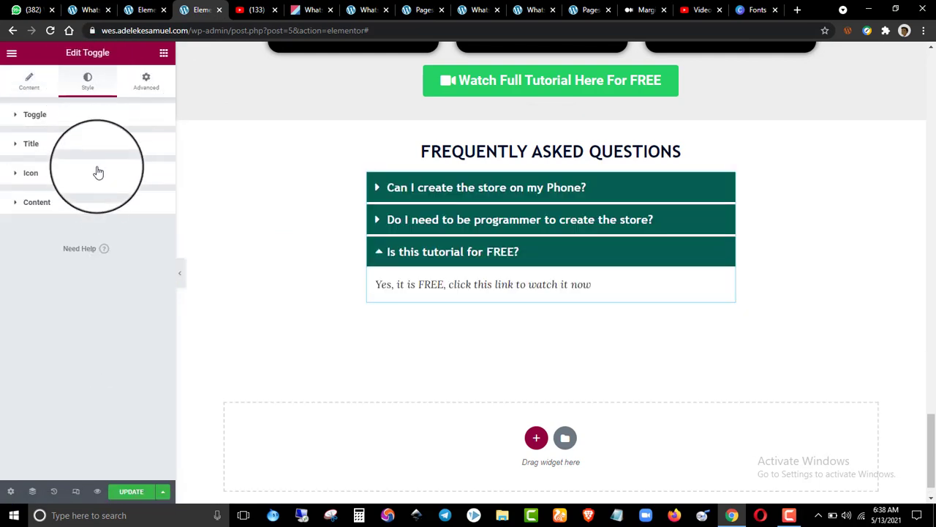
{"action": "left_click", "coordinate": [117, 145]}
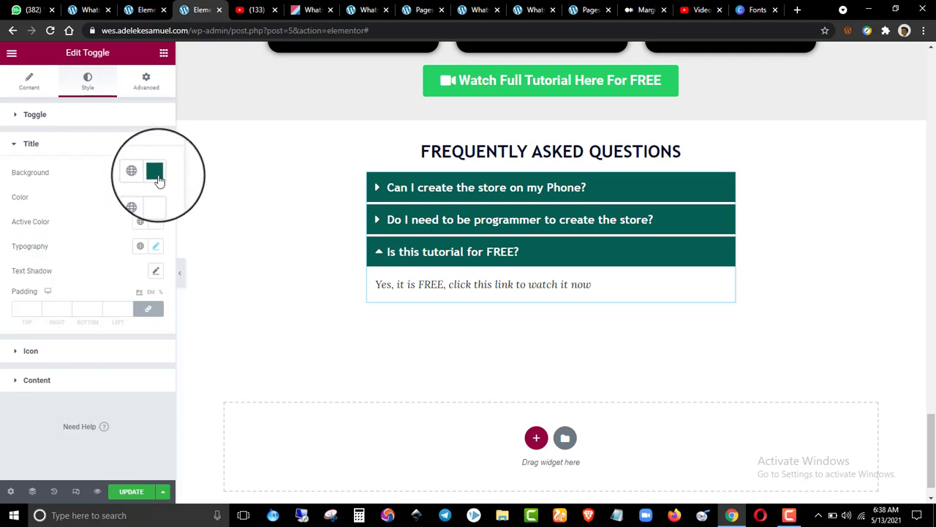
{"action": "left_click", "coordinate": [156, 174]}
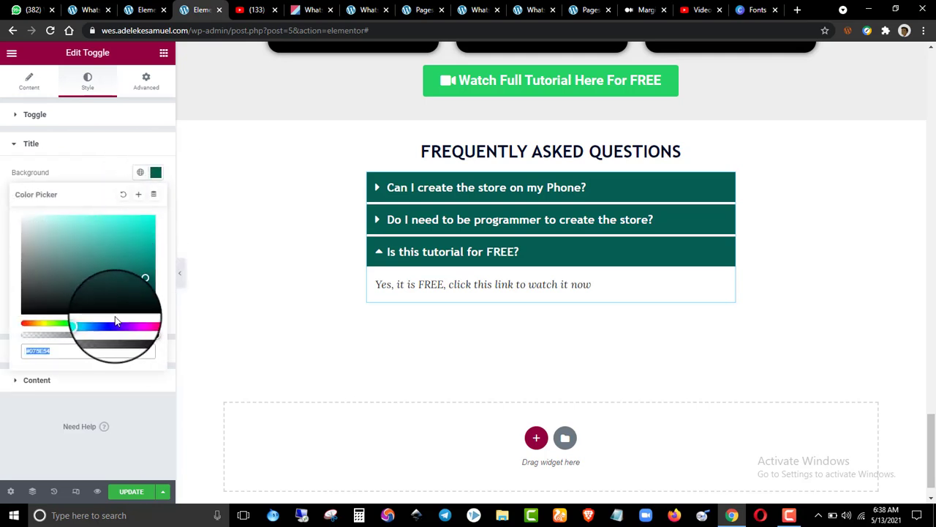
{"action": "left_click", "coordinate": [143, 10]}
- Set the title background of the FAQ toggles on the page being built to the copied dark green #075E54
{"action": "left_click", "coordinate": [90, 117]}
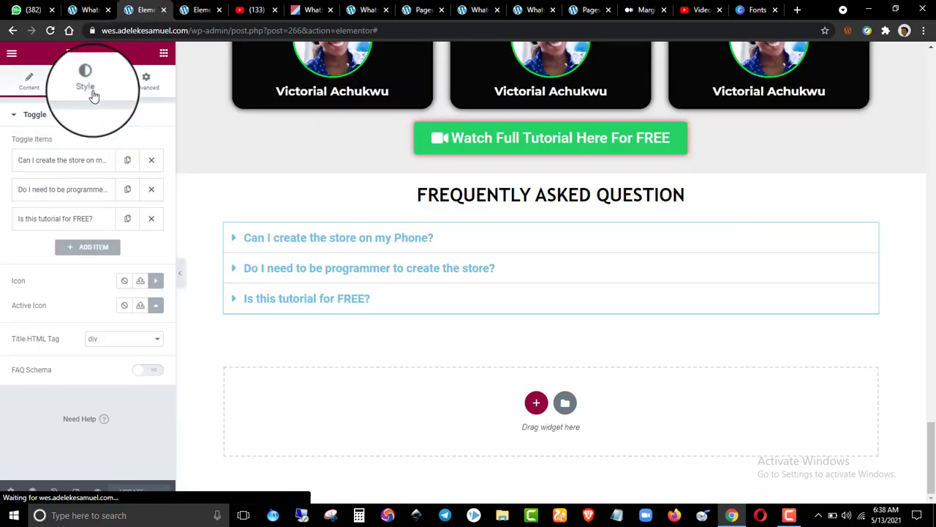
{"action": "left_click", "coordinate": [86, 79]}
{"action": "left_click", "coordinate": [93, 115]}
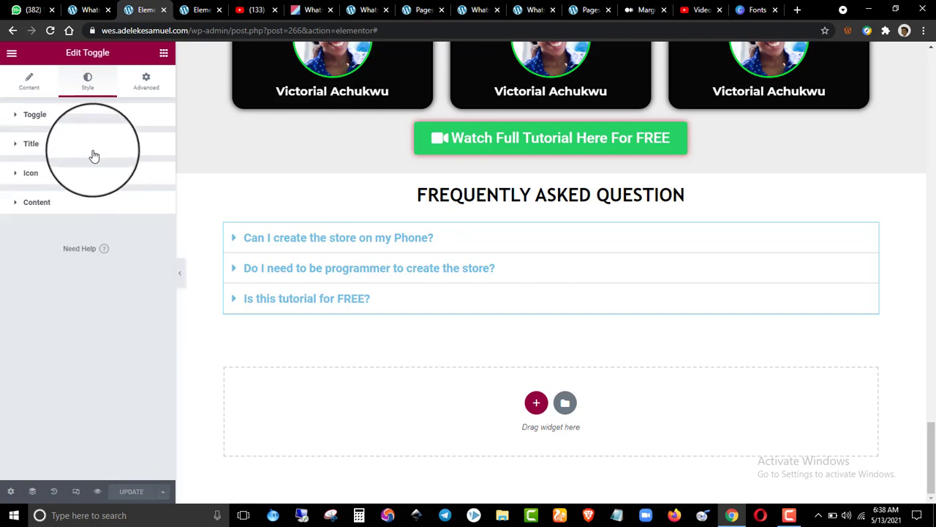
{"action": "left_click", "coordinate": [97, 145]}
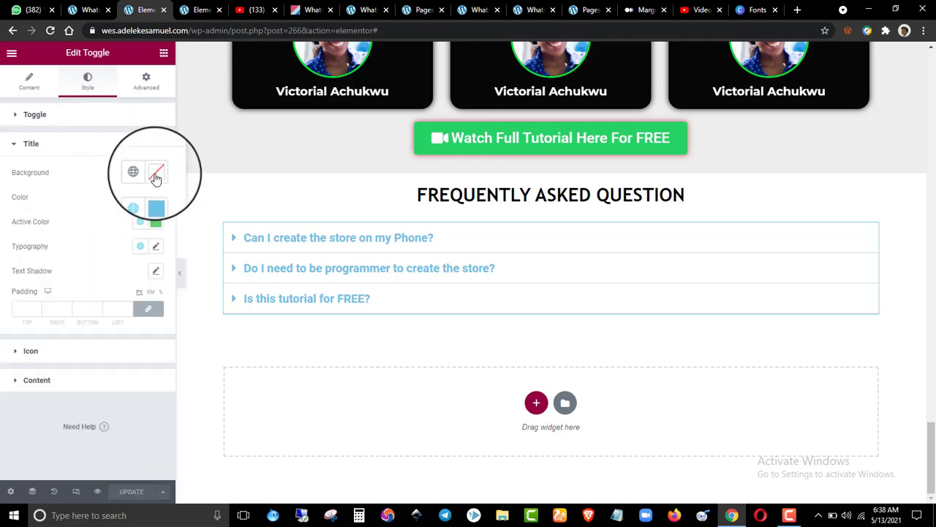
{"action": "left_click", "coordinate": [156, 173]}
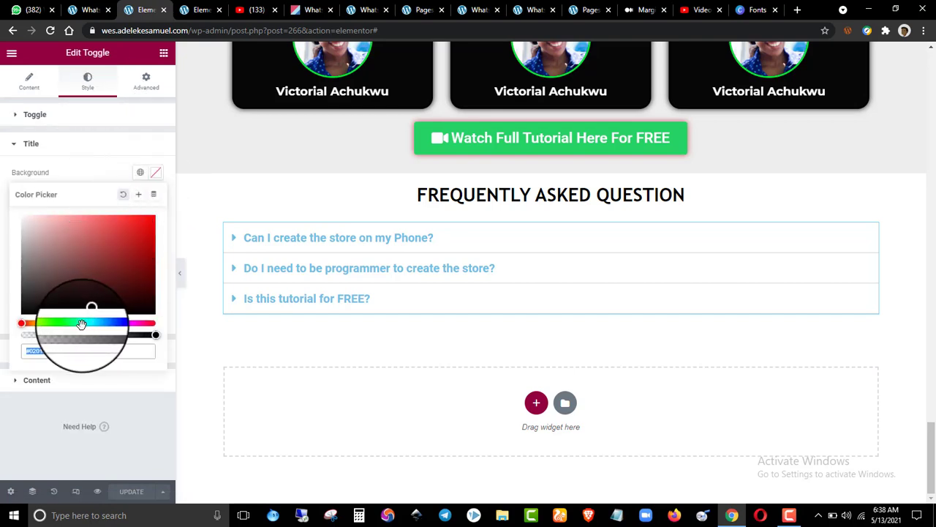
{"action": "left_click", "coordinate": [81, 324]}
{"action": "left_click", "coordinate": [113, 224]}
- Set the text colour of the FAQ toggle titles to white
{"action": "left_click", "coordinate": [158, 199]}
{"action": "left_click_drag", "start_coordinate": [109, 261], "coordinate": [1, 227]}
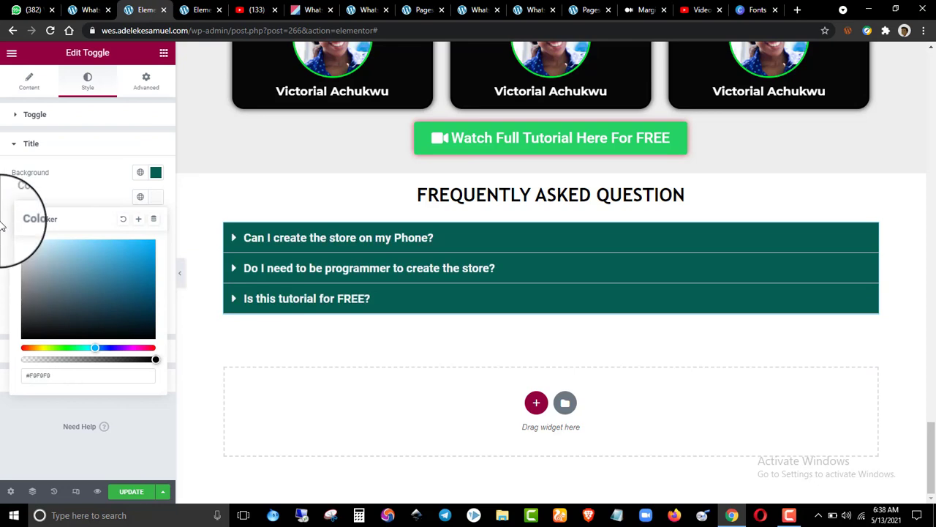
{"action": "left_click", "coordinate": [2, 202]}
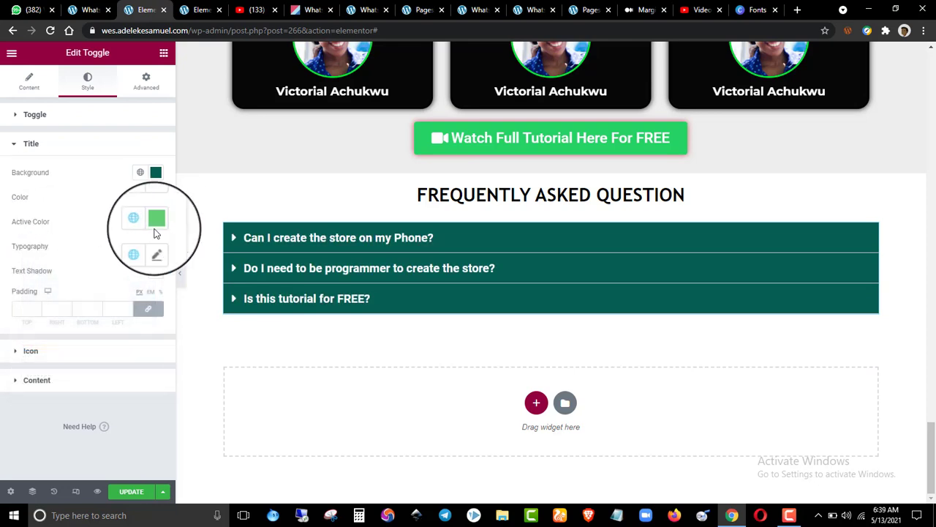
- Compare the title styling with the reference page and test the first FAQ item by expanding and collapsing it
{"action": "left_click", "coordinate": [196, 10]}
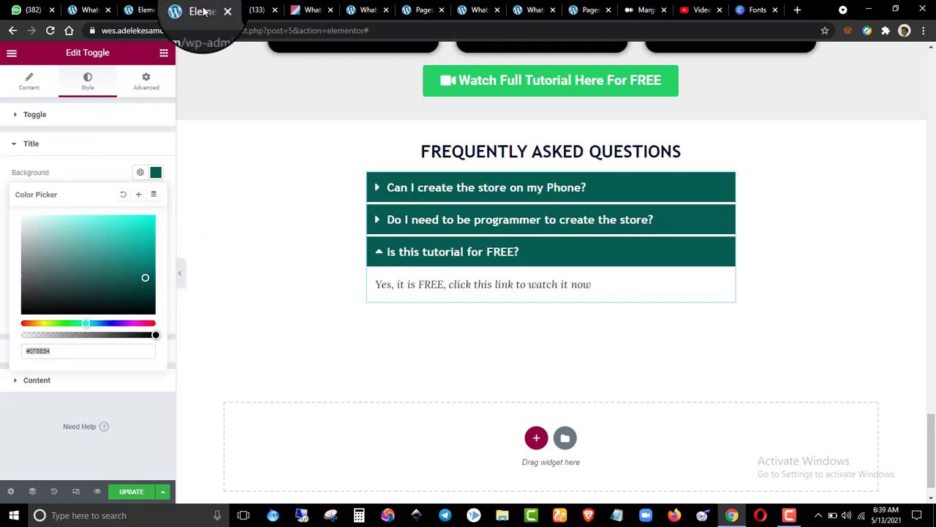
{"action": "left_click", "coordinate": [146, 10]}
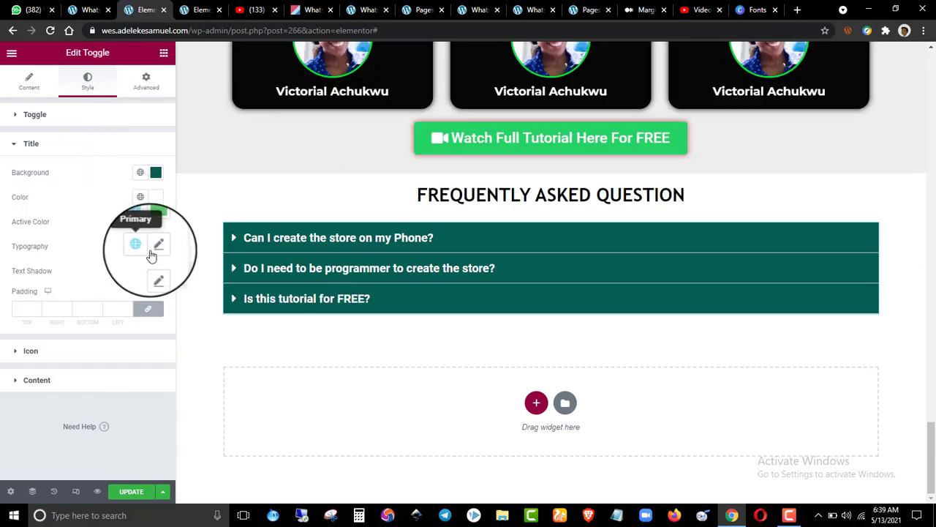
{"action": "left_click", "coordinate": [242, 237]}
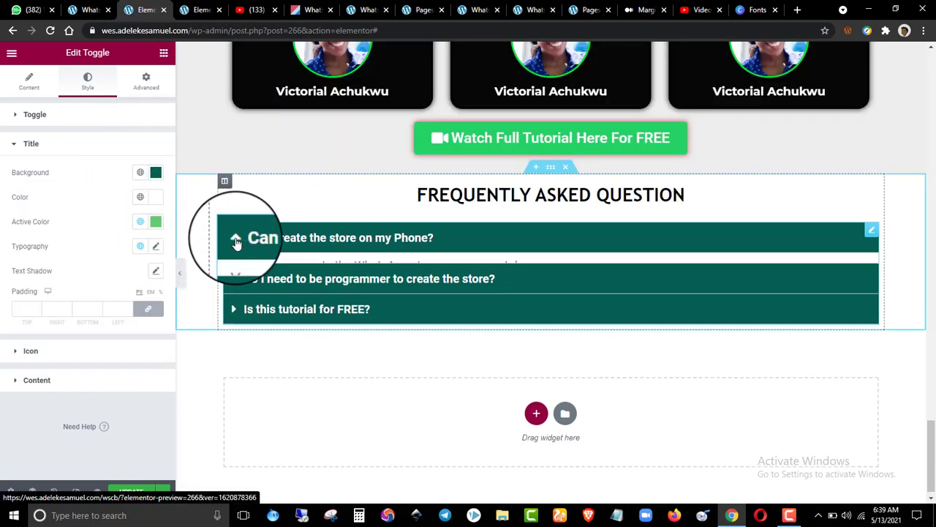
{"action": "left_click", "coordinate": [236, 251]}
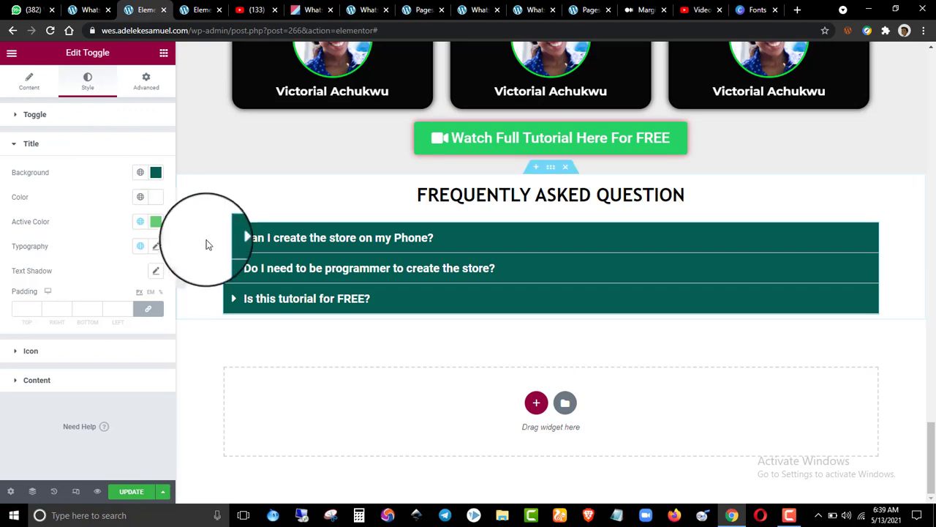
{"action": "left_click", "coordinate": [232, 248]}
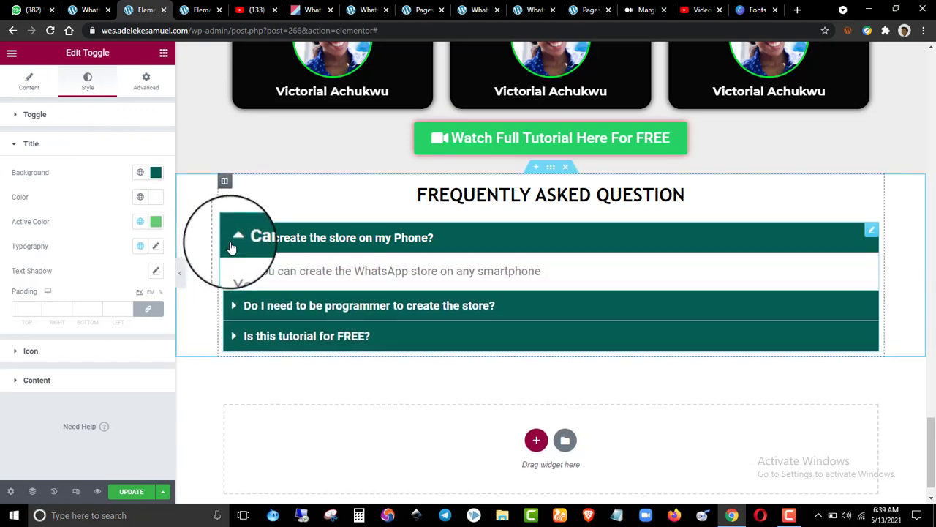
{"action": "left_click", "coordinate": [231, 248]}
- Set the FAQ answer text colour to black in the content styling, checking it on the expanded first item
{"action": "left_click", "coordinate": [125, 145]}
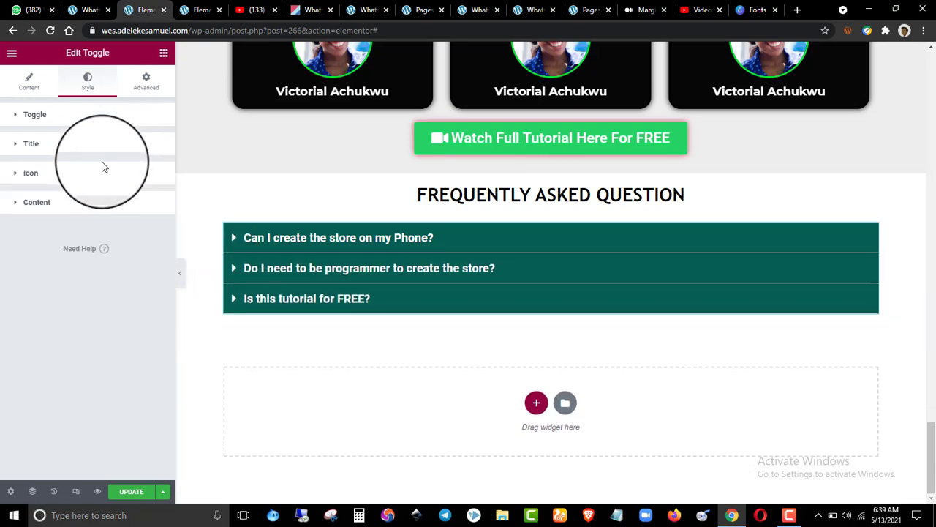
{"action": "left_click", "coordinate": [84, 208]}
{"action": "left_click", "coordinate": [156, 258]}
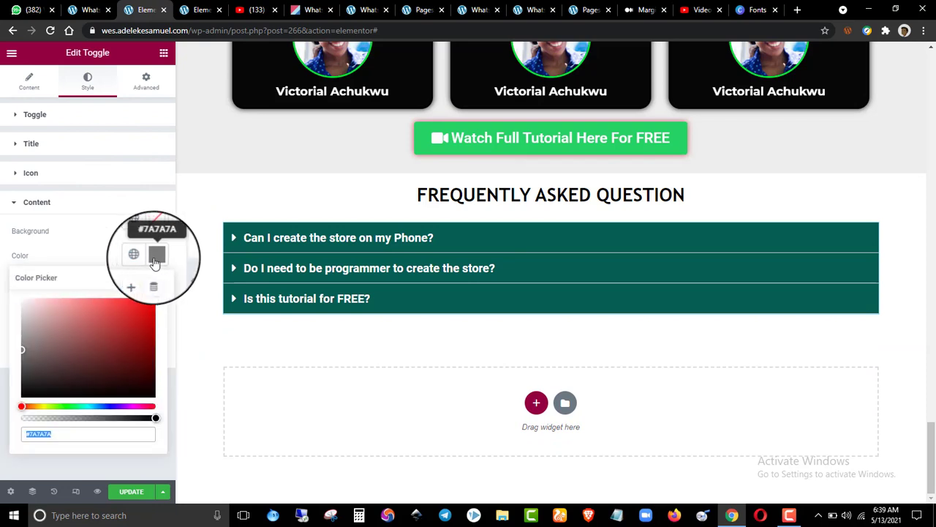
{"action": "left_click", "coordinate": [120, 314]}
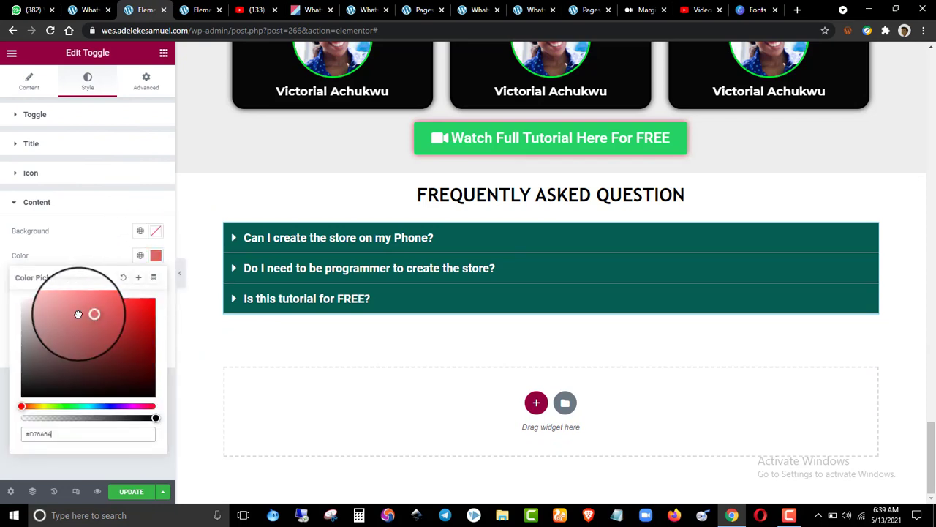
{"action": "left_click_drag", "start_coordinate": [82, 314], "coordinate": [15, 320]}
{"action": "left_click", "coordinate": [245, 237]}
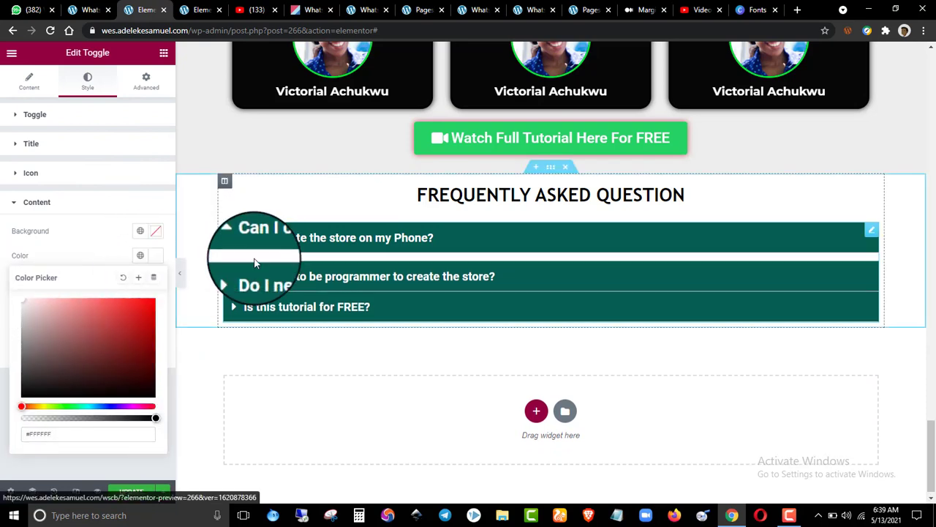
{"action": "left_click_drag", "start_coordinate": [87, 323], "coordinate": [3, 405]}
{"action": "left_click", "coordinate": [117, 256]}
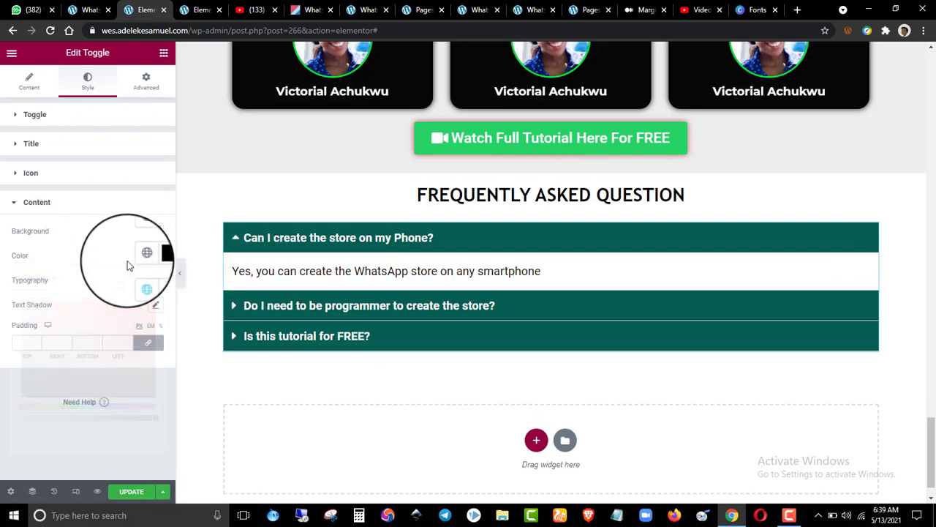
- Set the FAQ answer text's typography to the Lora font family at 18 px
{"action": "left_click", "coordinate": [156, 280]}
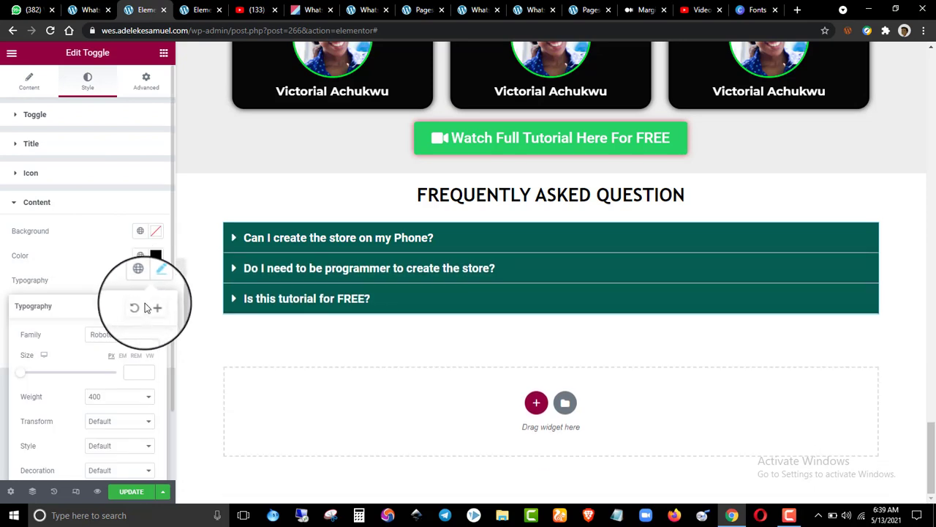
{"action": "left_click", "coordinate": [129, 333]}
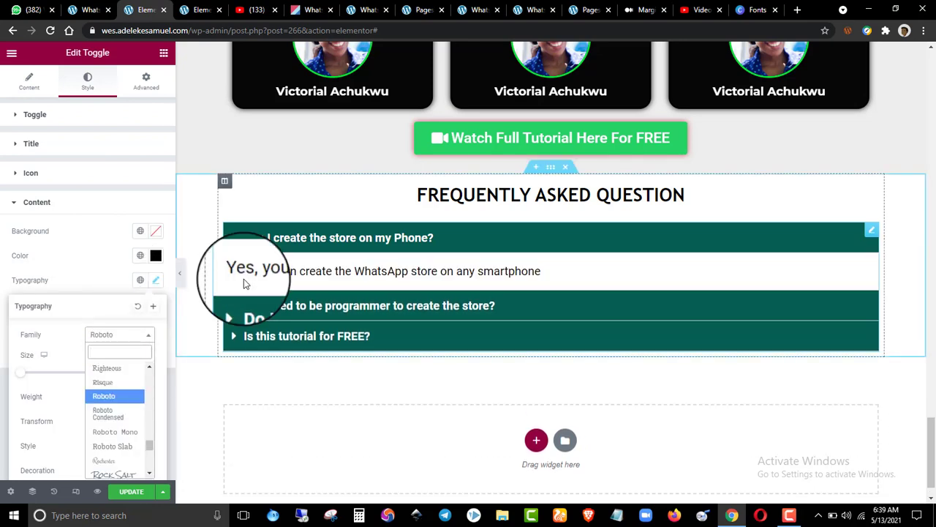
{"action": "type", "text": "LORA"}
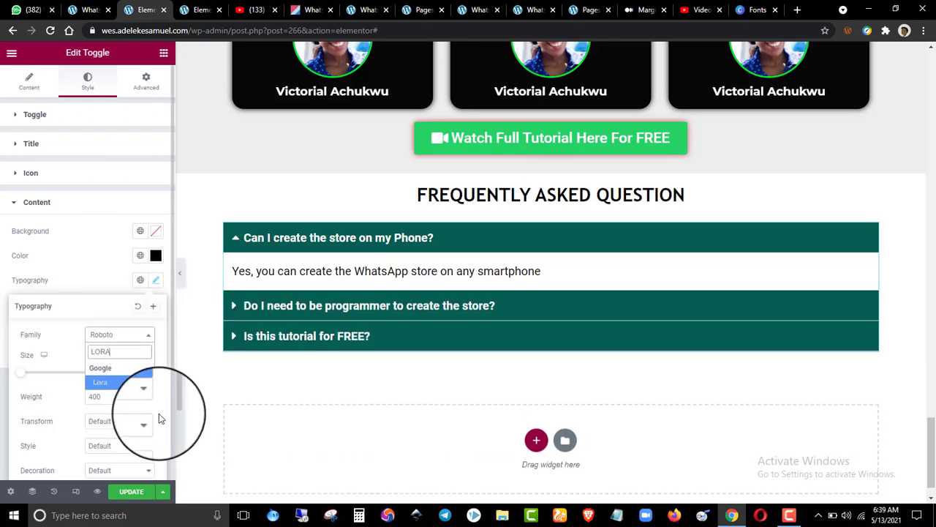
{"action": "left_click", "coordinate": [121, 382]}
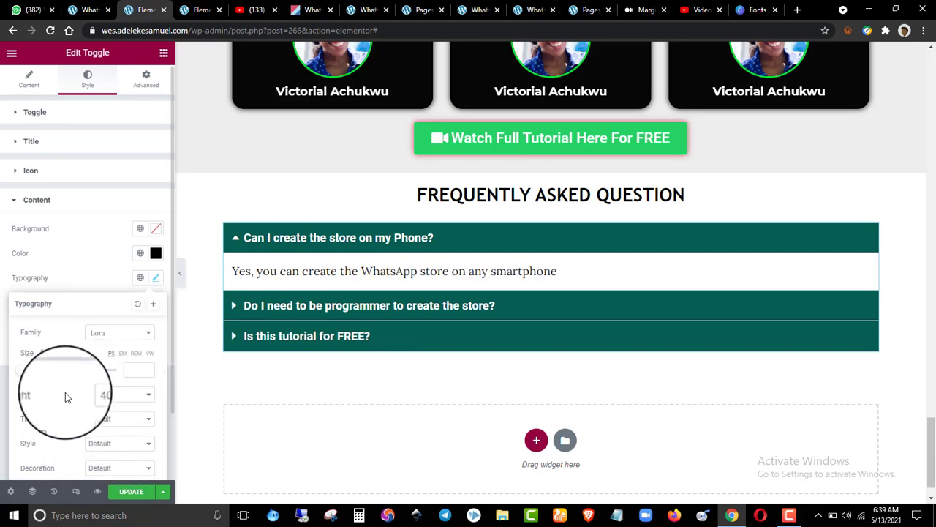
{"action": "type", "text": "18"}
{"action": "scroll", "coordinate": [125, 384], "scroll_direction": "down", "scroll_amount": 1}
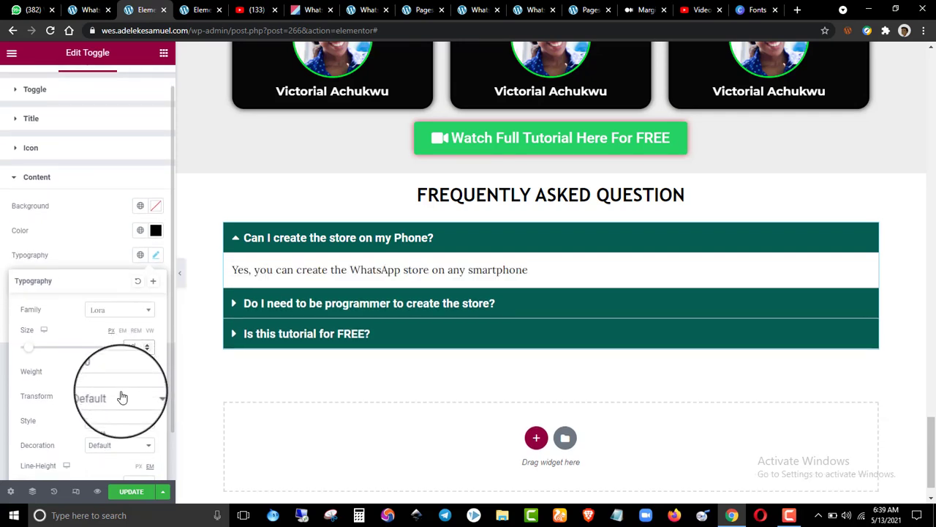
- Look through the transform, style, decoration and line-height options of the answer text's typography and close the content styling
{"action": "left_click", "coordinate": [122, 397]}
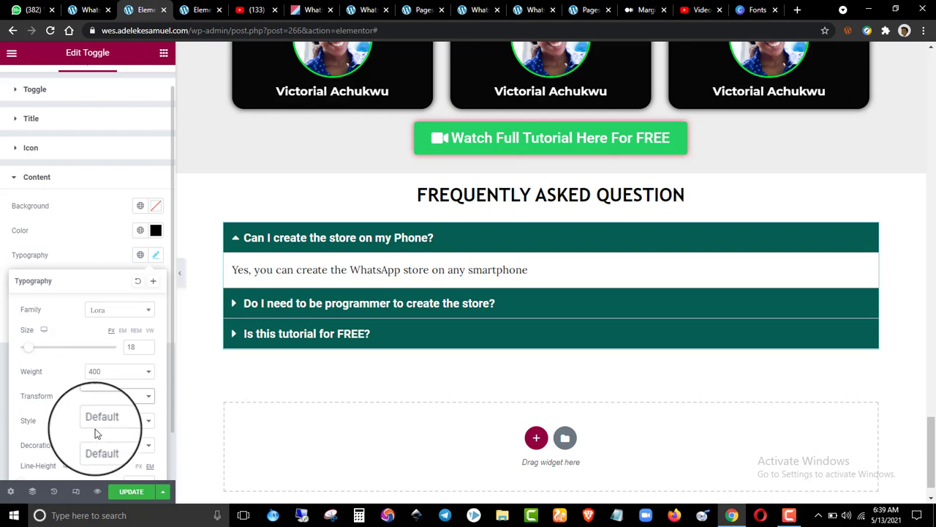
{"action": "scroll", "coordinate": [96, 433], "scroll_direction": "down", "scroll_amount": 1}
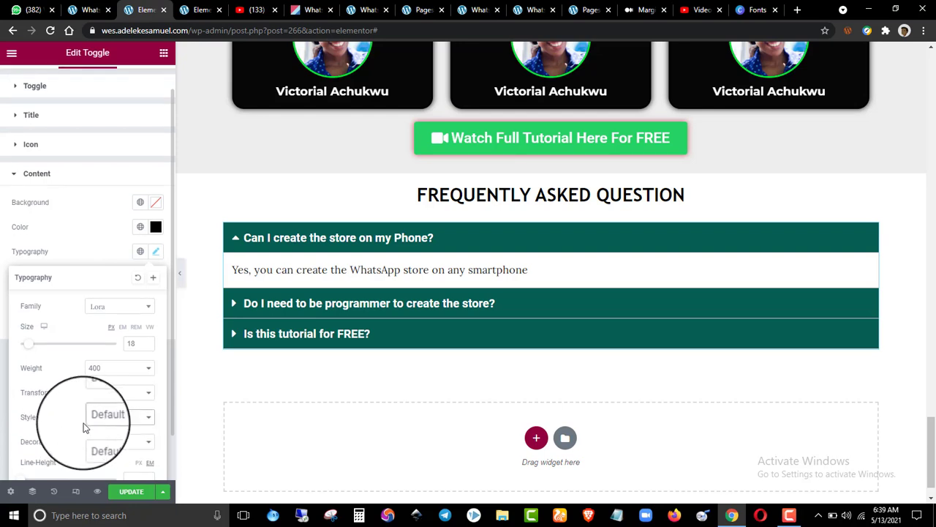
{"action": "left_click", "coordinate": [96, 442]}
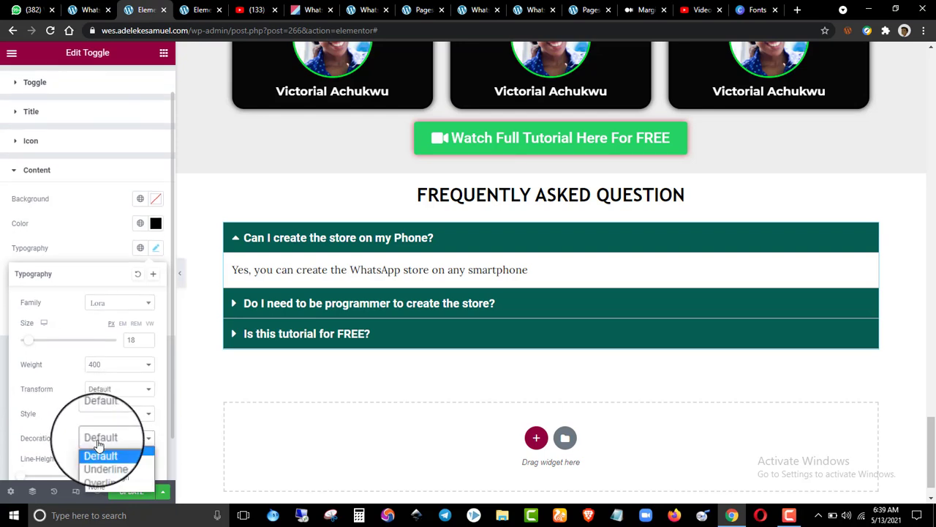
{"action": "left_click", "coordinate": [59, 428]}
{"action": "scroll", "coordinate": [60, 428], "scroll_direction": "down", "scroll_amount": 1}
{"action": "scroll", "coordinate": [59, 428], "scroll_direction": "down", "scroll_amount": 3}
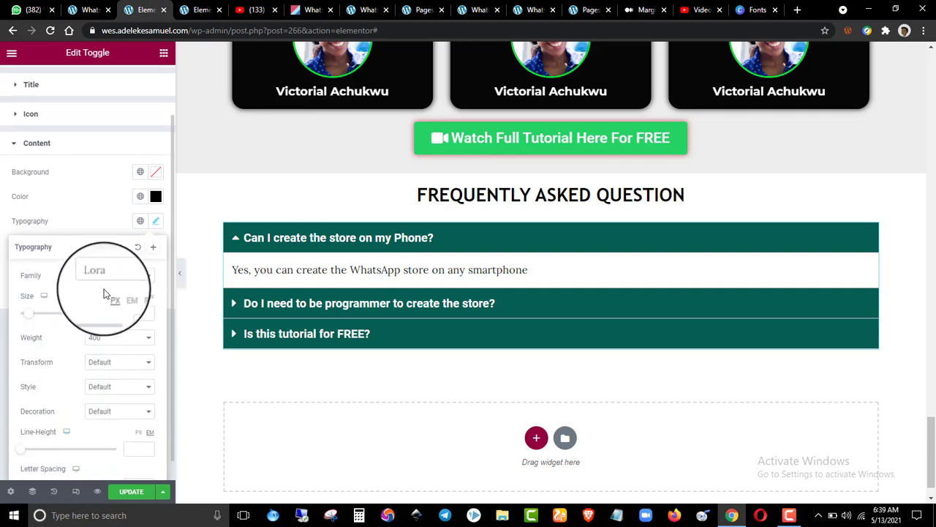
{"action": "scroll", "coordinate": [105, 293], "scroll_direction": "down", "scroll_amount": 1}
{"action": "left_click", "coordinate": [101, 188]}
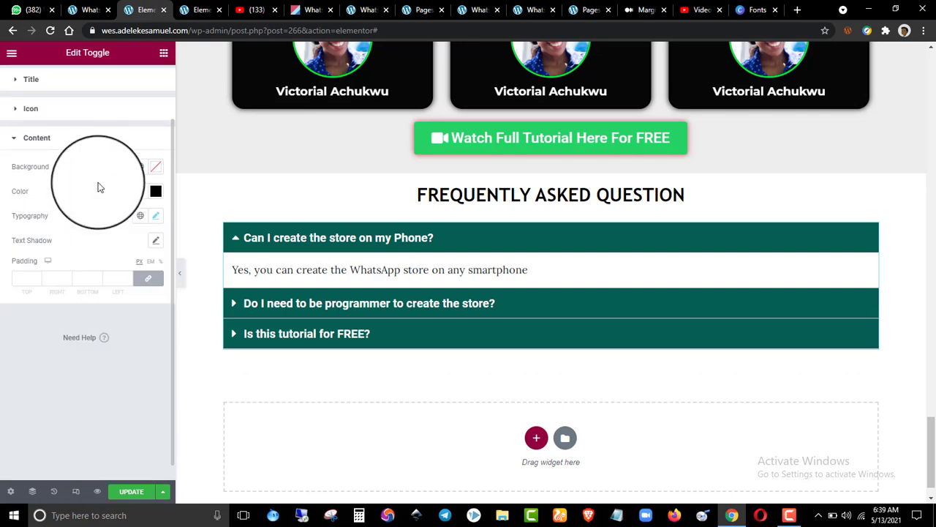
{"action": "left_click", "coordinate": [101, 142]}
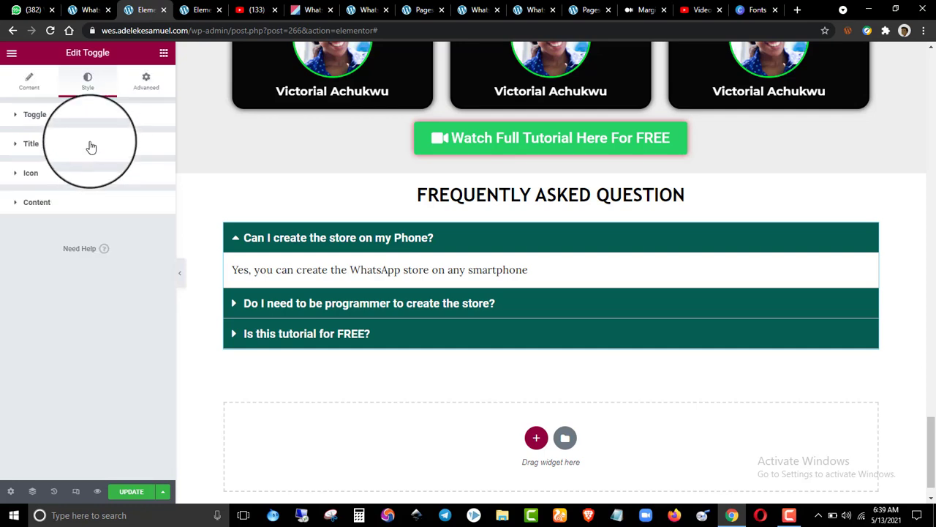
- Try aligning the FAQ toggle icons to the end of the titles and restore the start alignment
{"action": "left_click", "coordinate": [86, 176]}
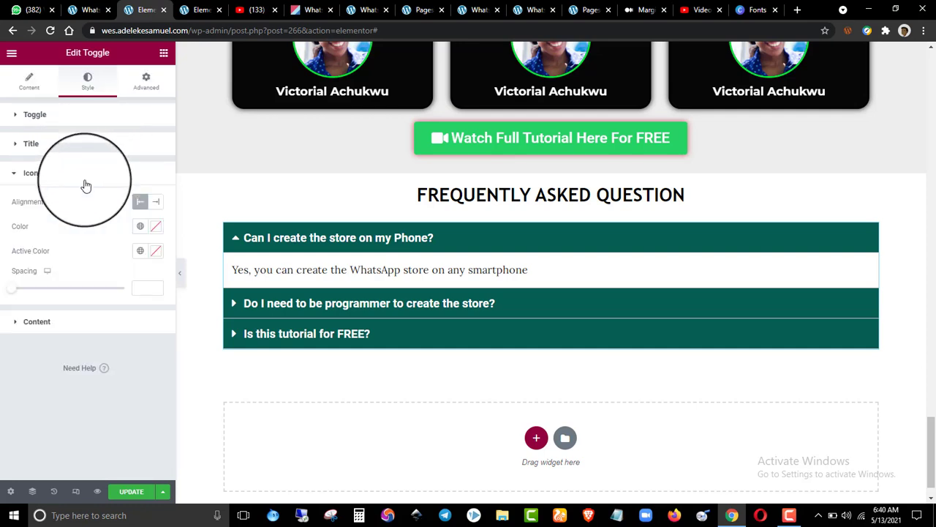
{"action": "left_click", "coordinate": [150, 211]}
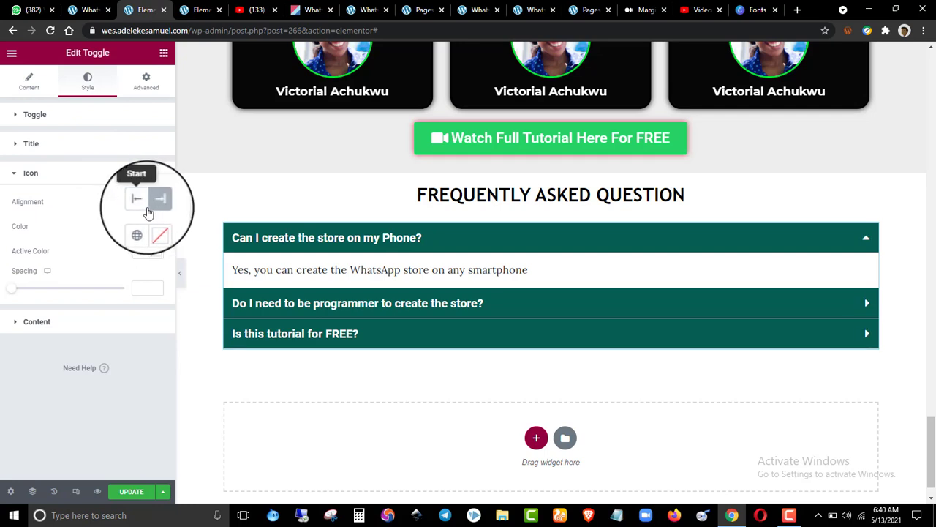
{"action": "left_click", "coordinate": [149, 212]}
{"action": "left_click", "coordinate": [88, 172]}
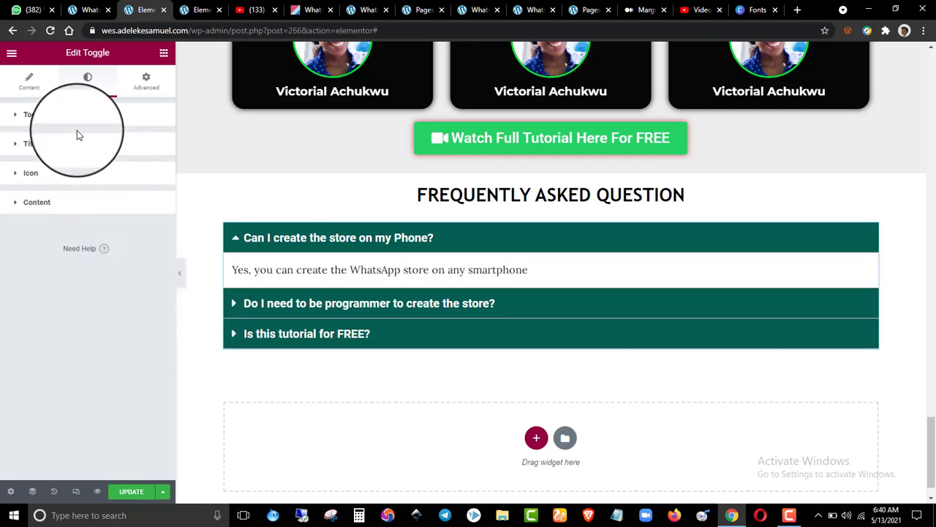
- Check the FAQ toggle's border and spacing options, comparing how the first question expands and collapses with the reference page
{"action": "left_click", "coordinate": [72, 121]}
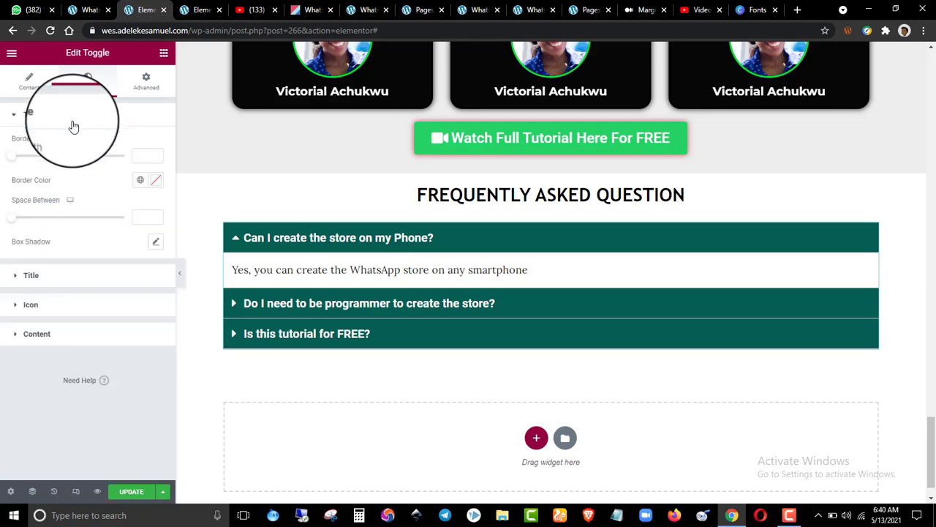
{"action": "left_click", "coordinate": [195, 16]}
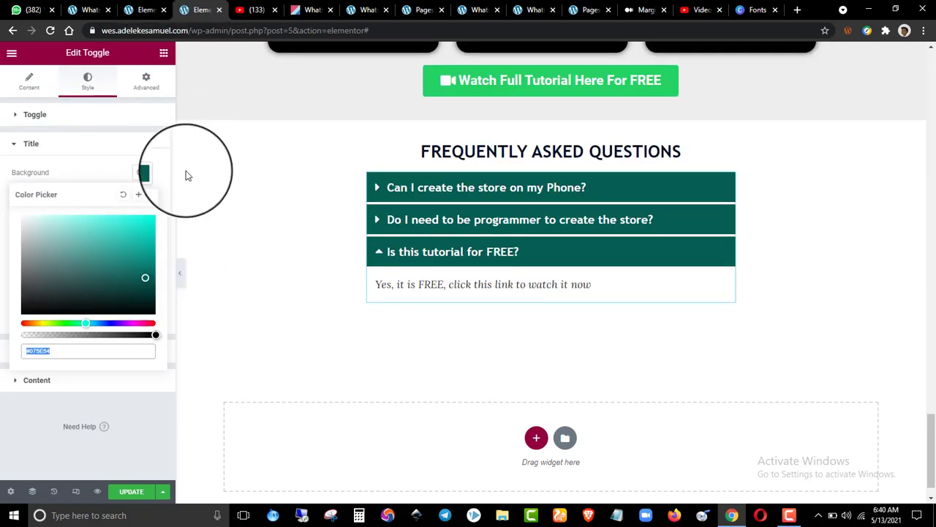
{"action": "left_click", "coordinate": [415, 189]}
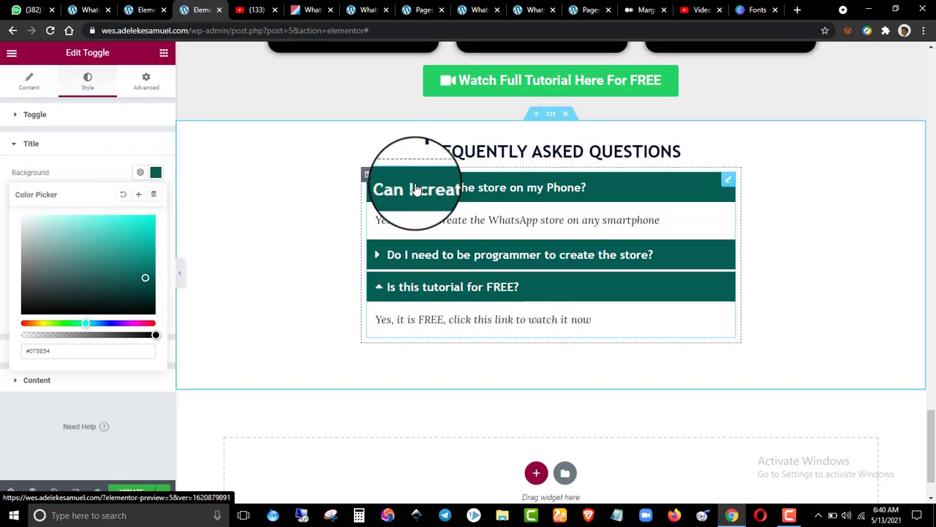
{"action": "left_click", "coordinate": [412, 190]}
{"action": "mouse_move", "coordinate": [139, 10]}
{"action": "left_mouse_down"}
{"action": "mouse_move", "coordinate": [155, 5]}
{"action": "mouse_move", "coordinate": [147, 9]}
{"action": "left_mouse_up"}
{"action": "left_click", "coordinate": [249, 237]}
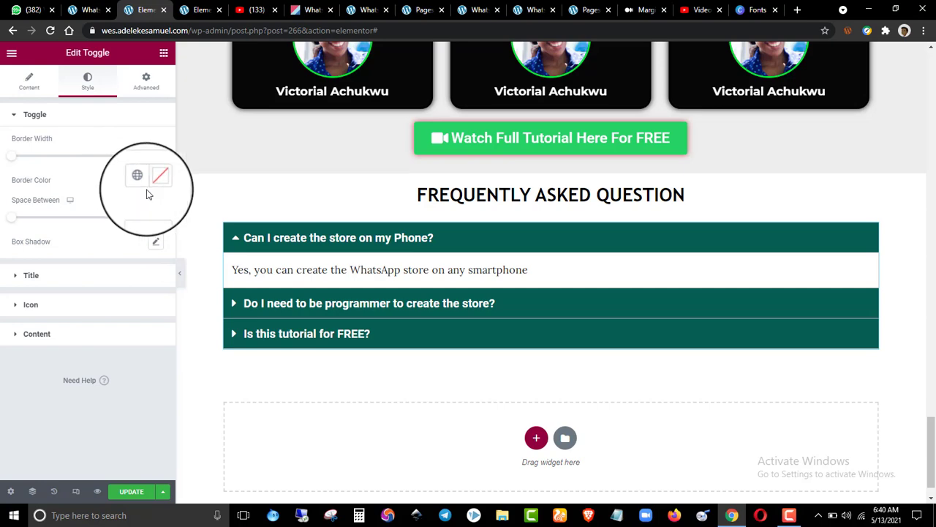
{"action": "left_click", "coordinate": [129, 121]}
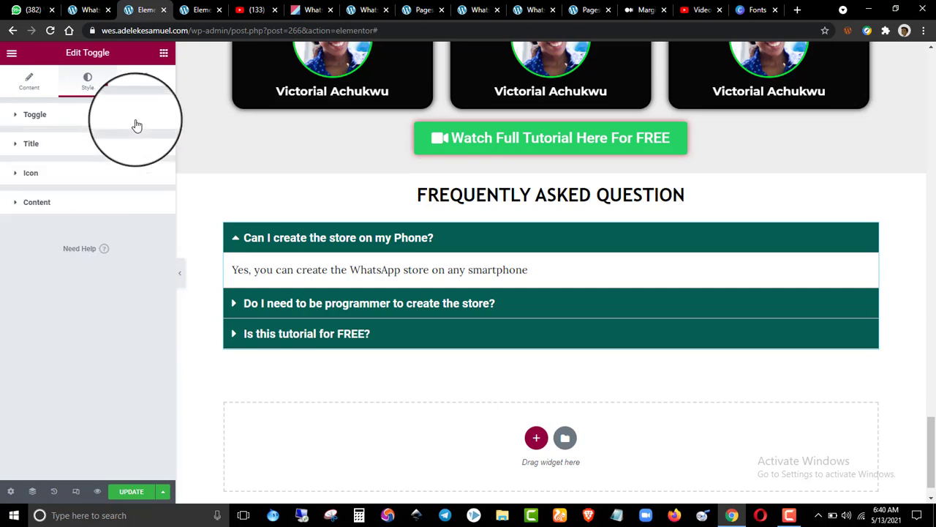
{"action": "left_click", "coordinate": [265, 239]}
- Collapse the last question on the reference page and inspect its toggle's advanced margin and padding settings
{"action": "left_click", "coordinate": [202, 9]}
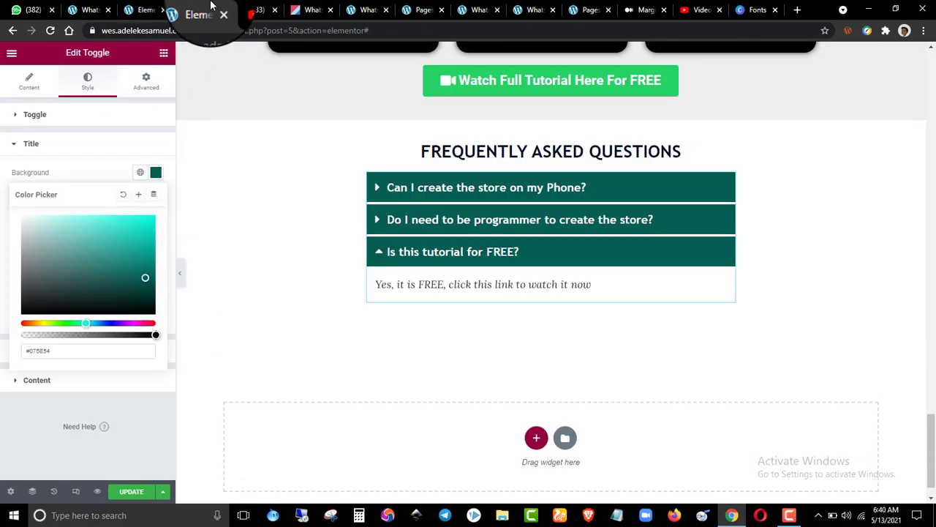
{"action": "left_click", "coordinate": [398, 253]}
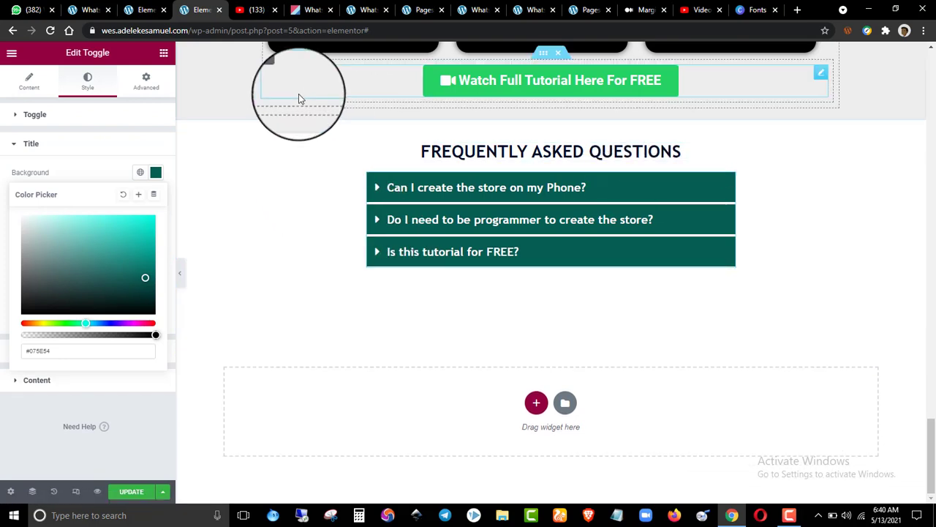
{"action": "left_click", "coordinate": [142, 88]}
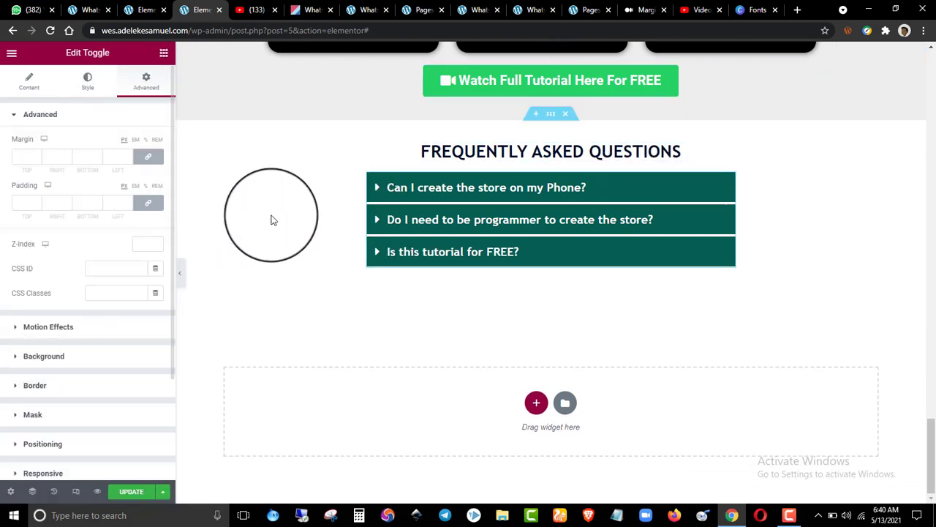
{"action": "left_click", "coordinate": [143, 10]}
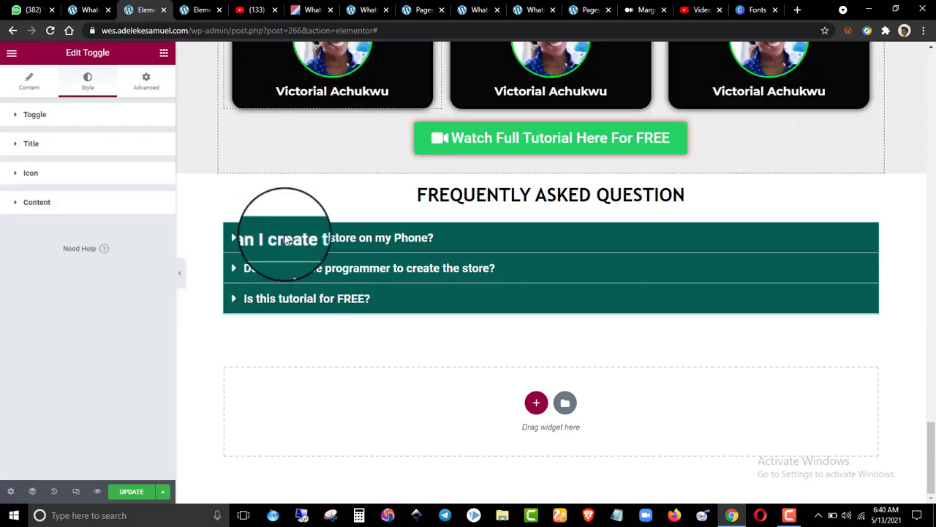
- Unlink the FAQ toggle's padding, set its left and right padding to 100 px, and collapse the first question
{"action": "left_click", "coordinate": [150, 85]}
{"action": "left_click", "coordinate": [148, 205]}
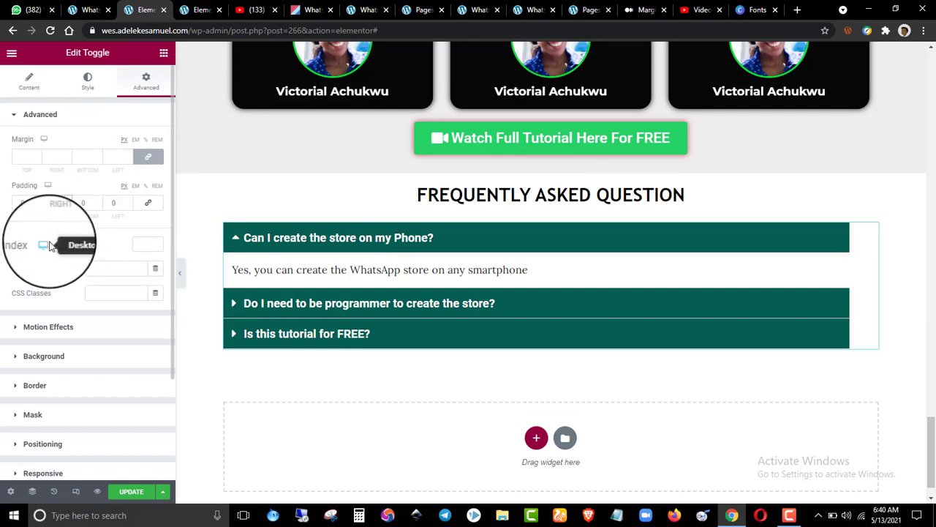
{"action": "left_click", "coordinate": [109, 199]}
{"action": "type", "text": "50"}
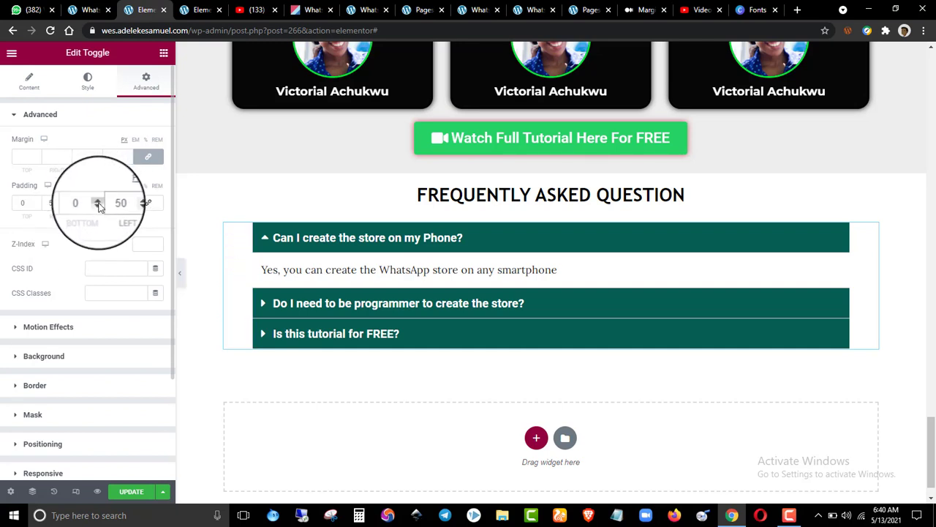
{"action": "type", "text": "100"}
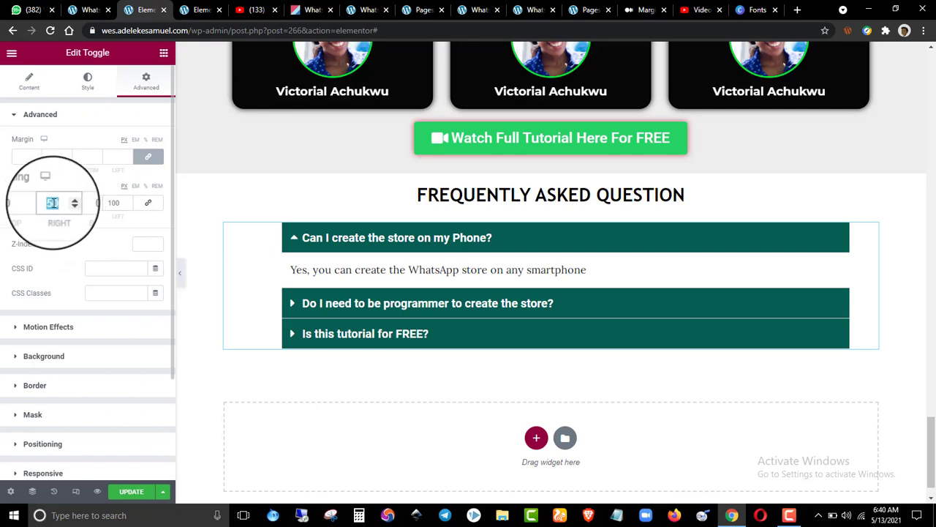
{"action": "type", "text": "100"}
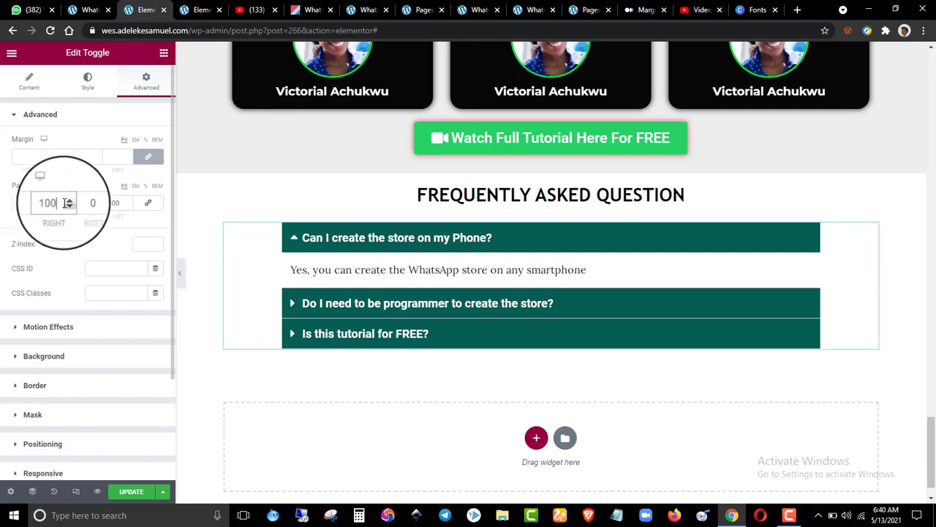
{"action": "left_click", "coordinate": [341, 235]}
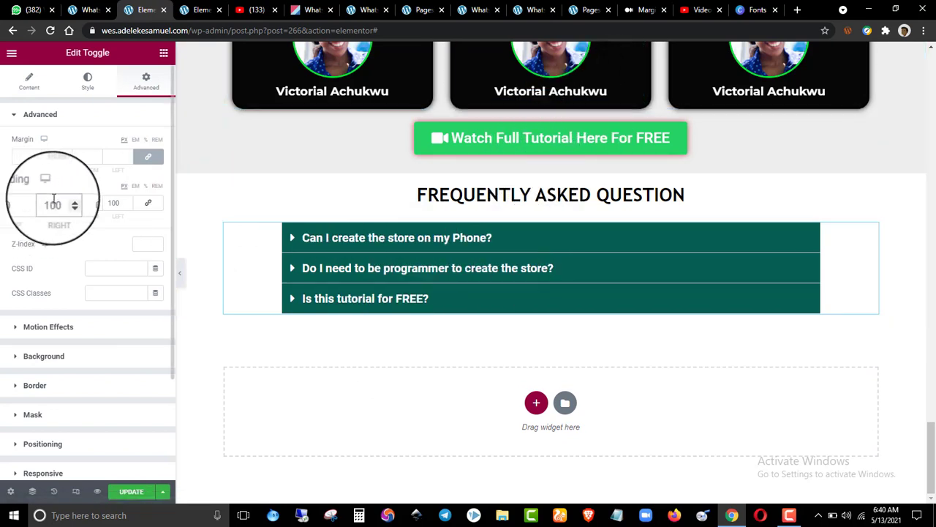
- Increase the FAQ toggle's right and left padding to 200 px and finally to 250 px
{"action": "type", "text": "200"}
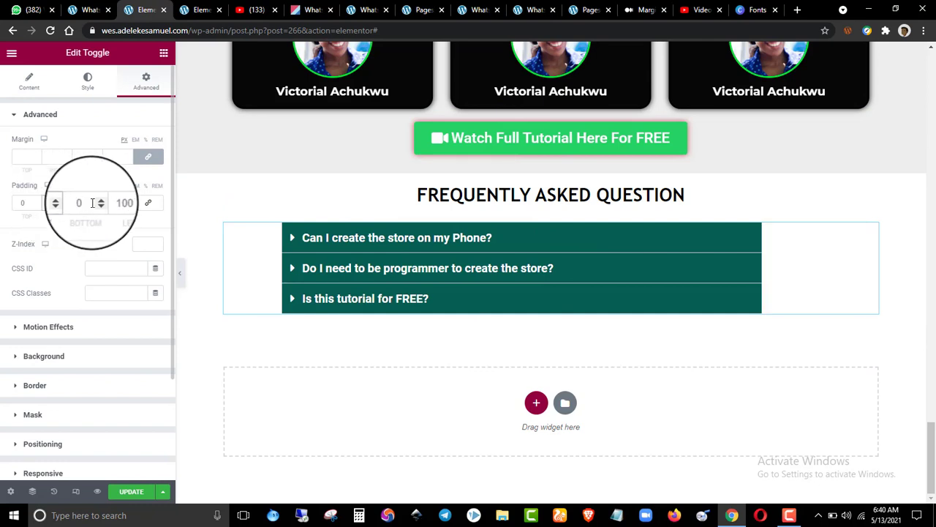
{"action": "type", "text": "200"}
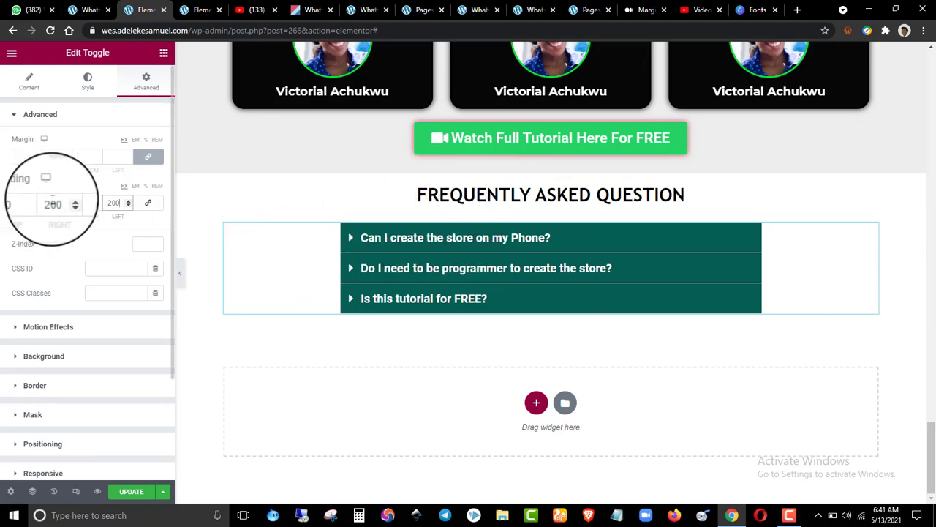
{"action": "type", "text": "250"}
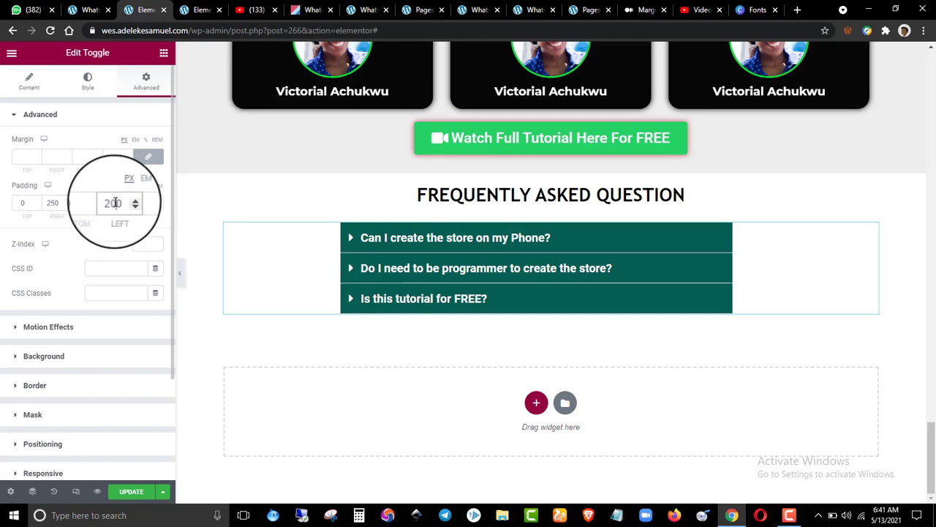
{"action": "type", "text": "250"}
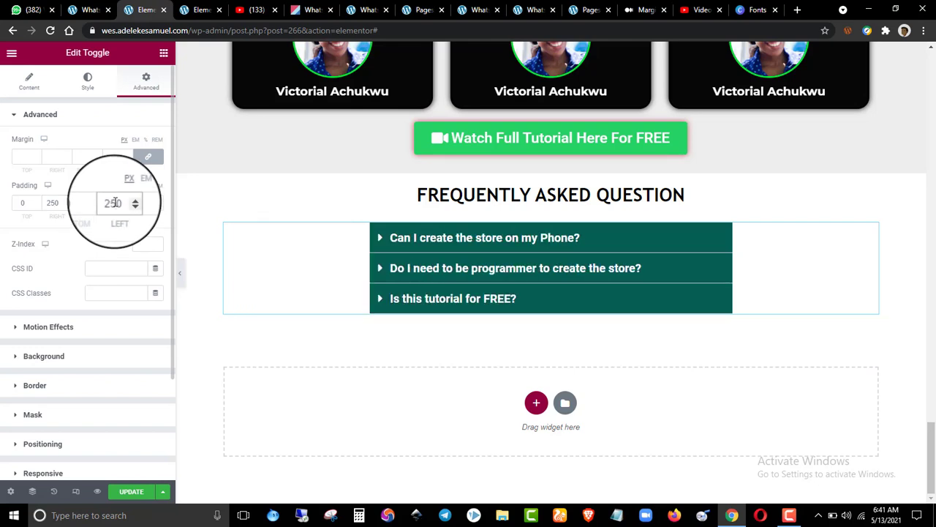
- Compare the narrowed FAQ section and the overall layout of the rebuilt page with the reference page
{"action": "left_click", "coordinate": [199, 9]}
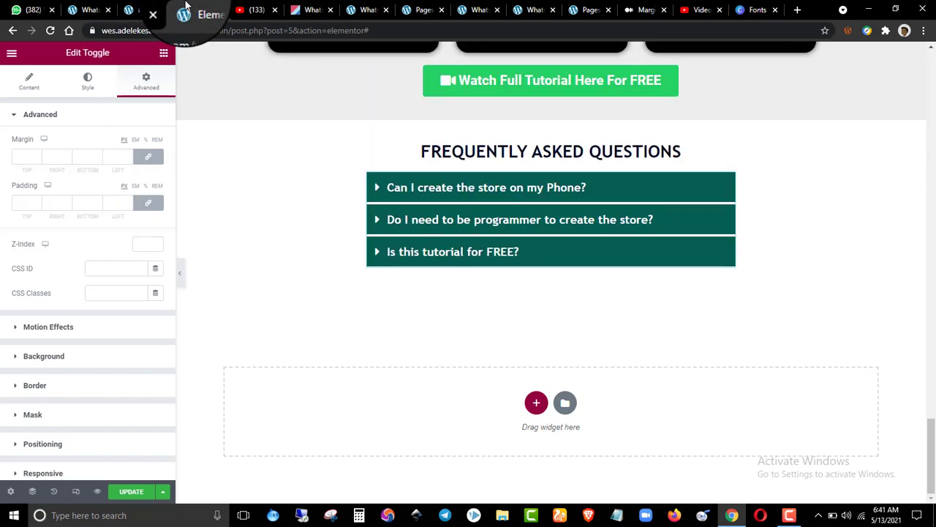
{"action": "left_click", "coordinate": [128, 9]}
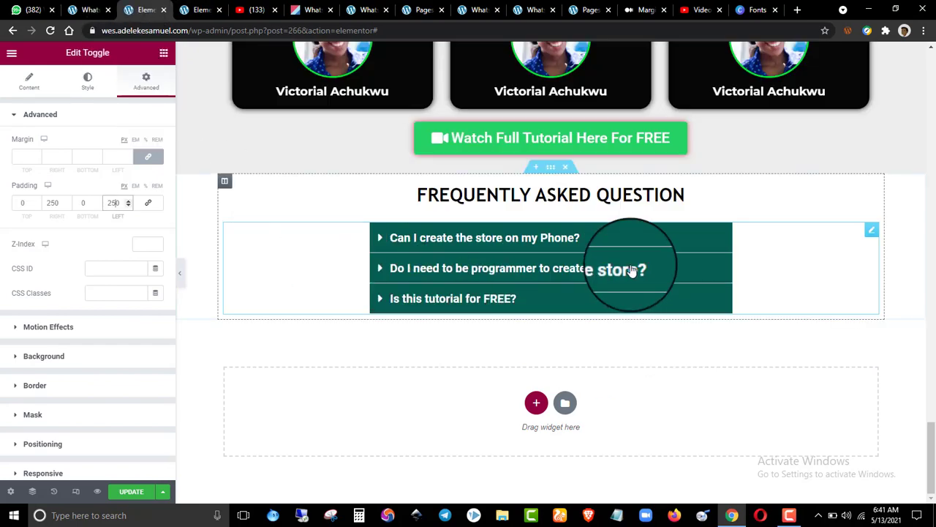
{"action": "scroll", "coordinate": [627, 220], "scroll_direction": "up", "scroll_amount": 10}
{"action": "scroll", "coordinate": [631, 270], "scroll_direction": "up", "scroll_amount": 5}
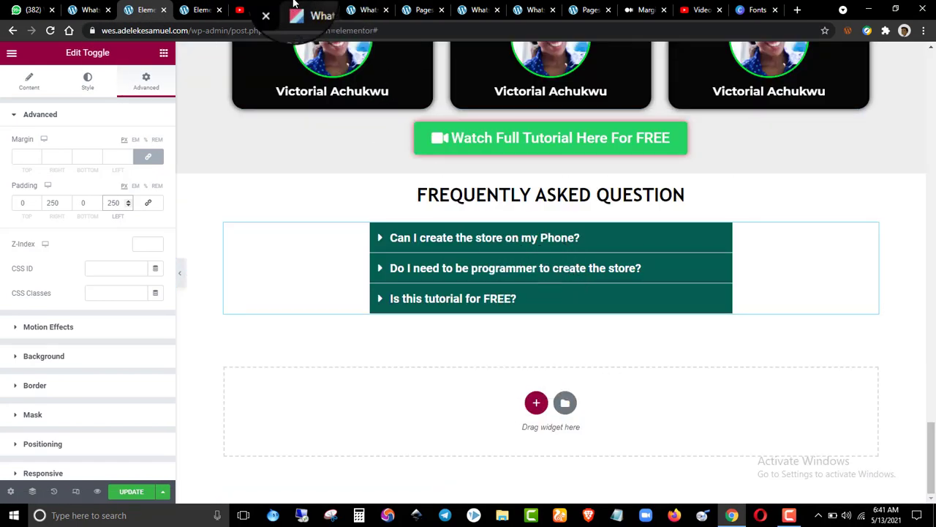
{"action": "left_click", "coordinate": [199, 10]}
{"action": "scroll", "coordinate": [453, 220], "scroll_direction": "up", "scroll_amount": 10}
{"action": "scroll", "coordinate": [505, 260], "scroll_direction": "down", "scroll_amount": 15}
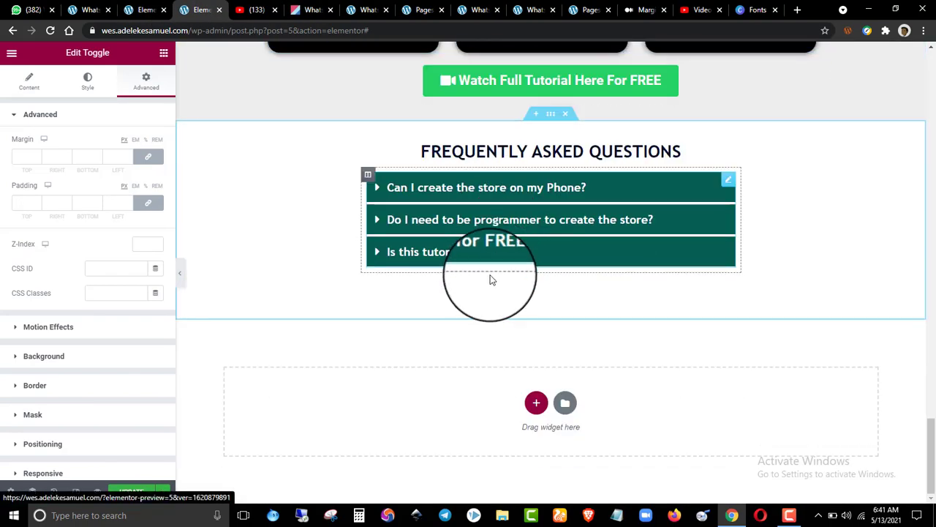
{"action": "scroll", "coordinate": [489, 281], "scroll_direction": "up", "scroll_amount": 12}
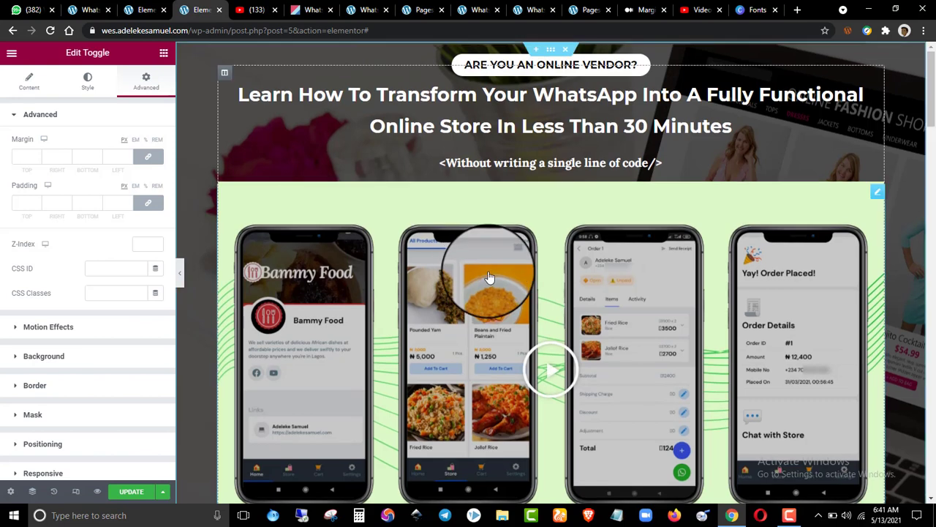
- Update the rebuilt sales page to save the FAQ changes and review it from top to bottom
{"action": "left_click", "coordinate": [145, 9]}
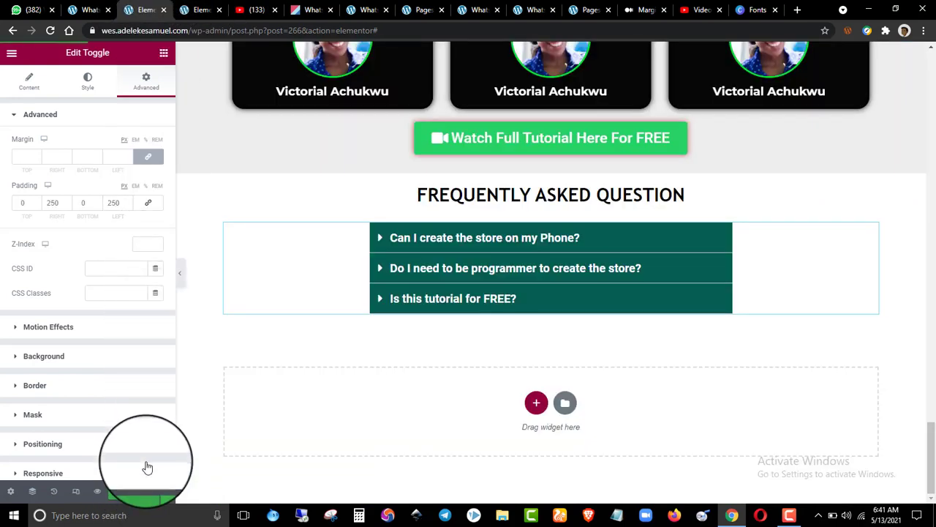
{"action": "scroll", "coordinate": [349, 211], "scroll_direction": "up", "scroll_amount": 5}
{"action": "scroll", "coordinate": [349, 211], "scroll_direction": "up", "scroll_amount": 15}
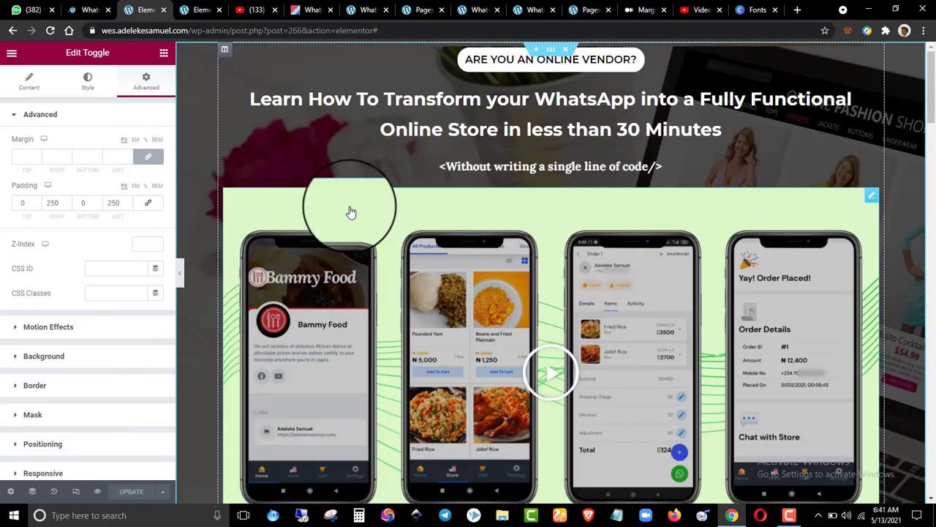
{"action": "scroll", "coordinate": [350, 211], "scroll_direction": "down", "scroll_amount": 20}
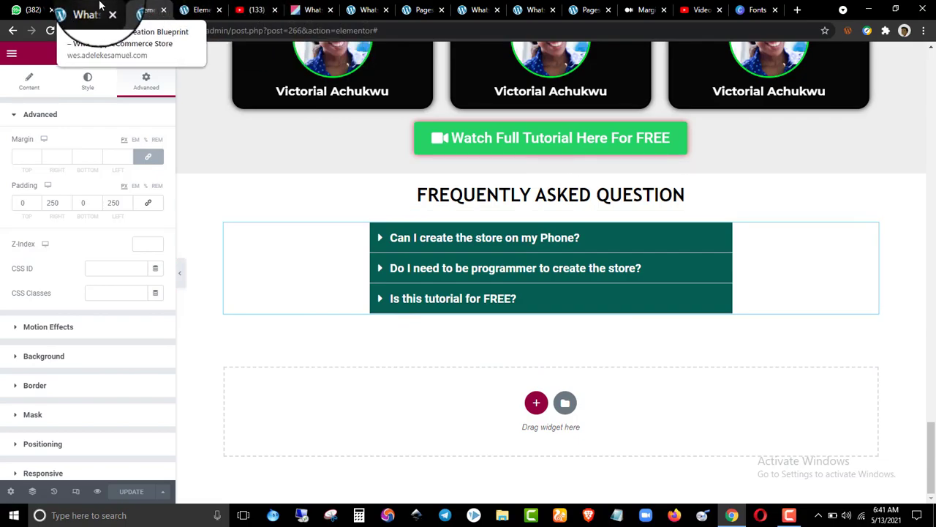
{"action": "scroll", "coordinate": [495, 173], "scroll_direction": "up", "scroll_amount": 20}
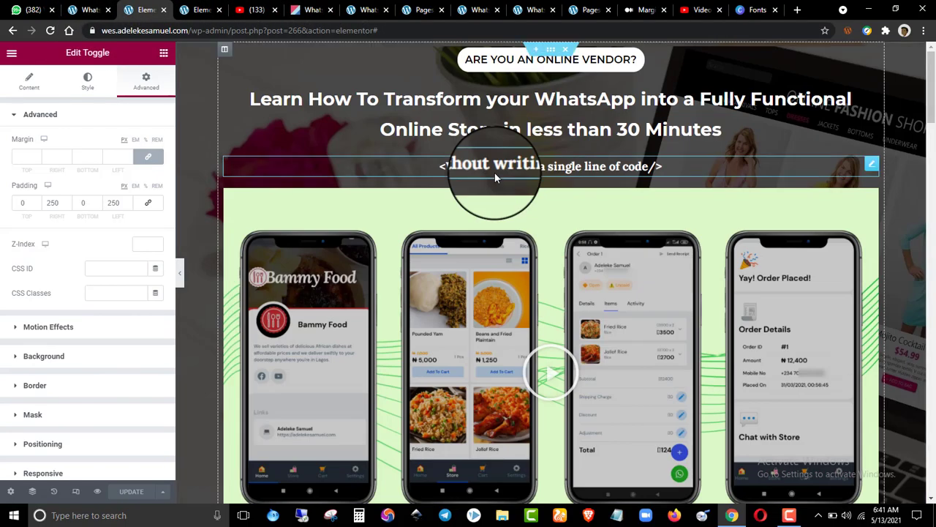
{"action": "scroll", "coordinate": [494, 173], "scroll_direction": "down", "scroll_amount": 20}
{"action": "scroll", "coordinate": [495, 173], "scroll_direction": "up", "scroll_amount": 15}
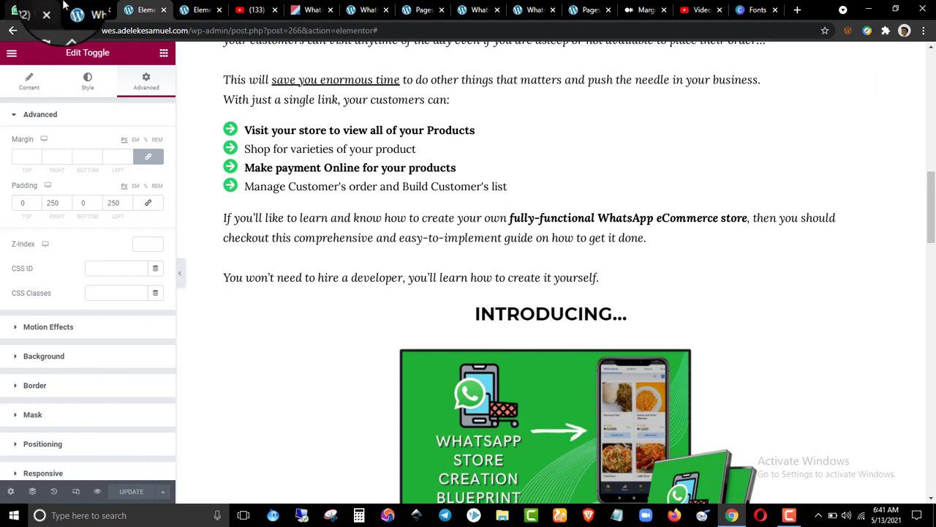
- Check the rebuilt page's preview and the live home page, and open the list of pages in the site's admin dashboard
{"action": "left_click", "coordinate": [81, 11]}
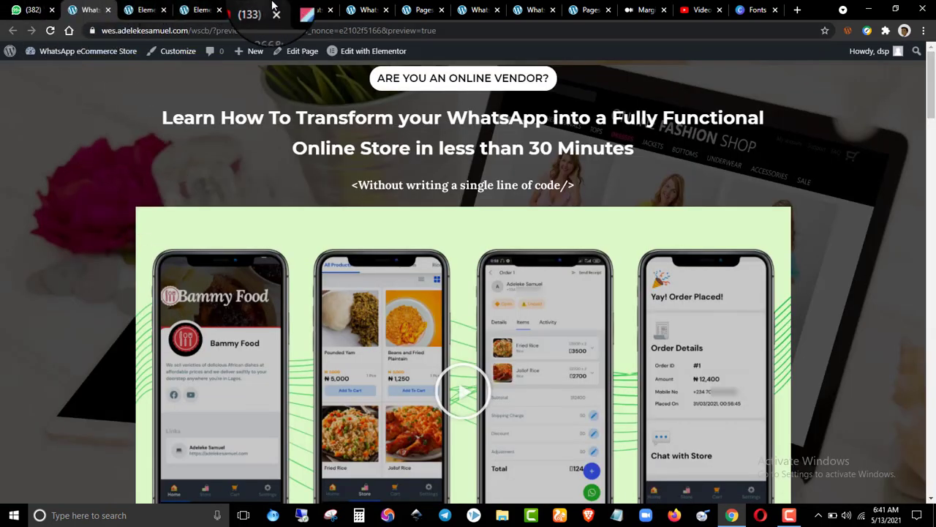
{"action": "left_click", "coordinate": [316, 10]}
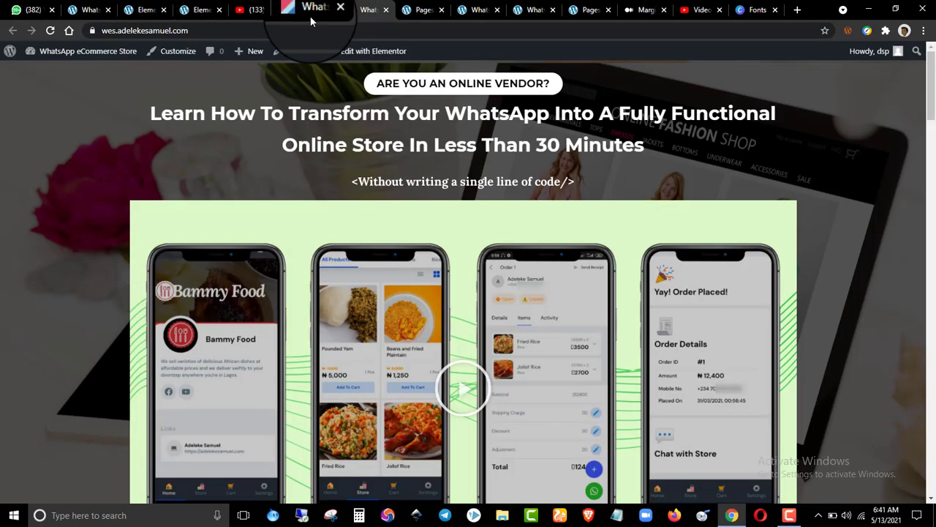
{"action": "mouse_move", "coordinate": [70, 66]}
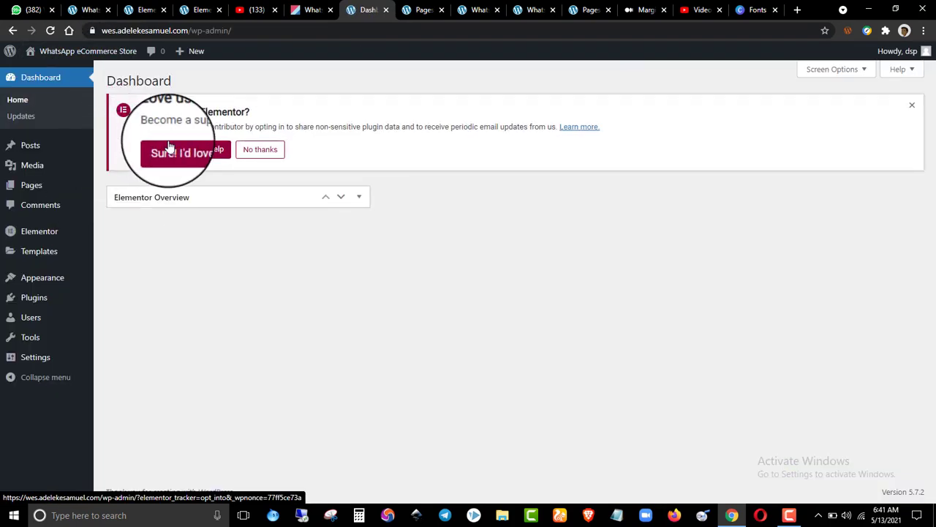
{"action": "left_click", "coordinate": [911, 107]}
{"action": "mouse_move", "coordinate": [51, 189]}
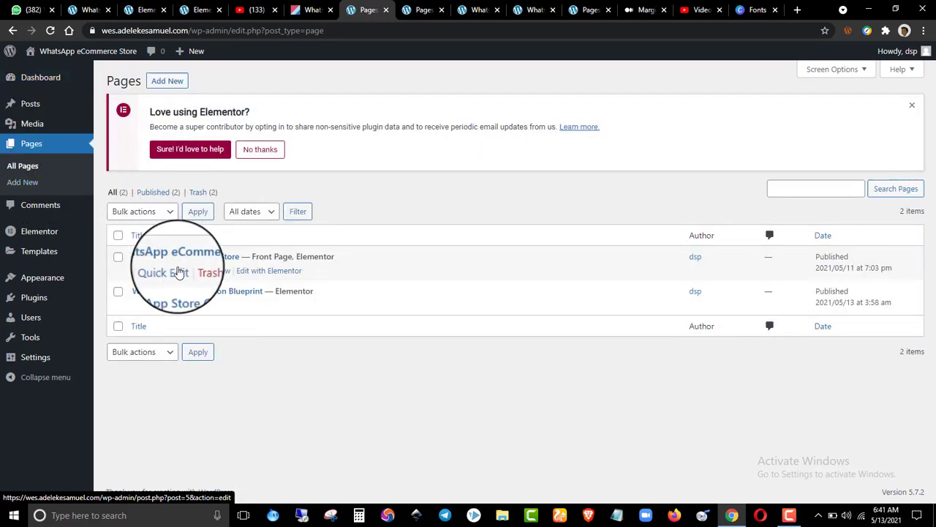
- Open the published WhatsApp Store Creation Blueprint page in a new tab from the pages list
{"action": "left_click", "coordinate": [179, 272]}
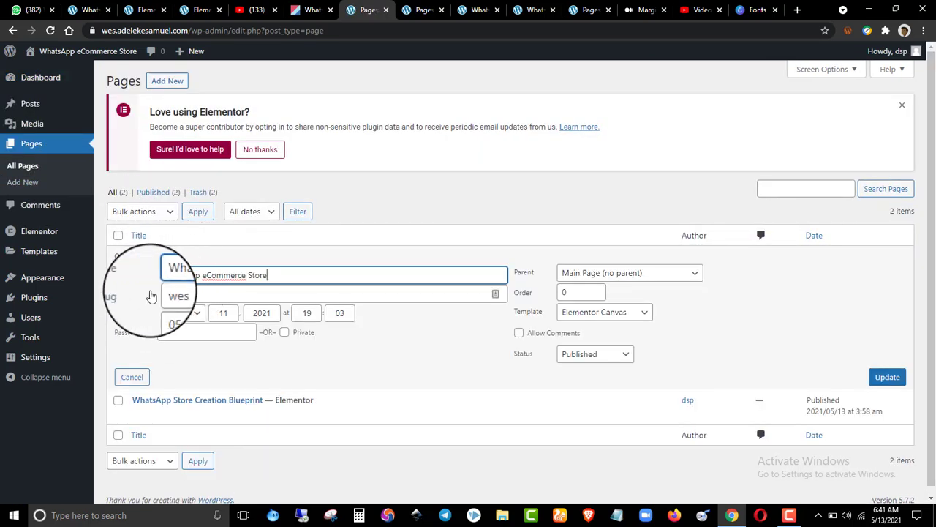
{"action": "left_click", "coordinate": [134, 379]}
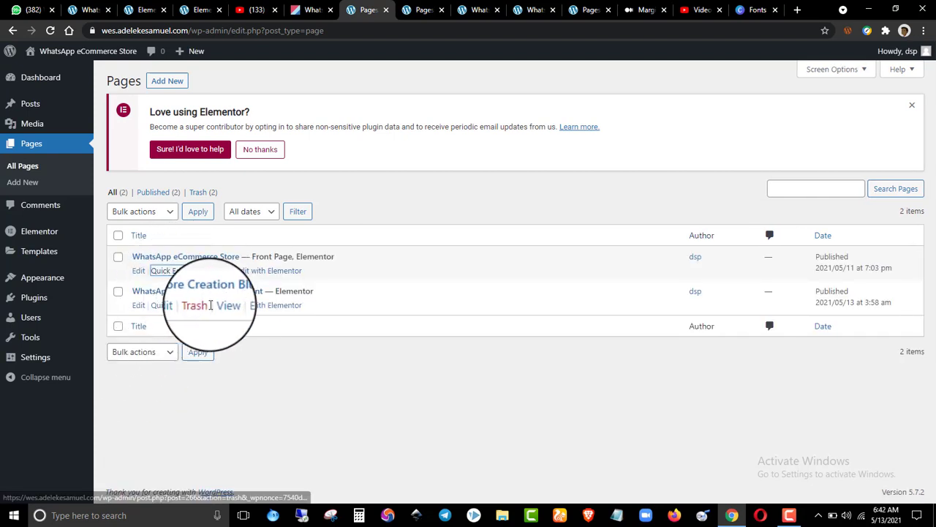
{"action": "right_click", "coordinate": [220, 306]}
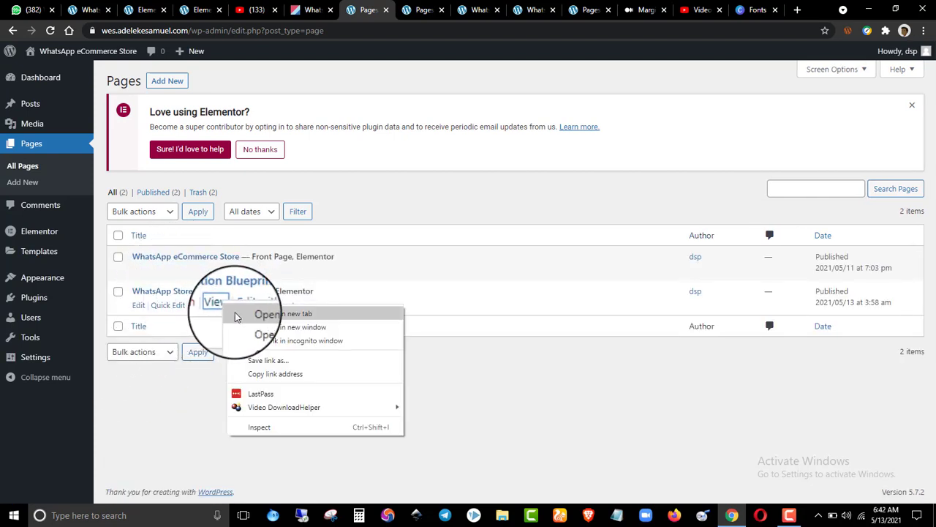
{"action": "left_click", "coordinate": [235, 313]}
{"action": "left_click", "coordinate": [397, 13]}
{"action": "left_click", "coordinate": [341, 7]}
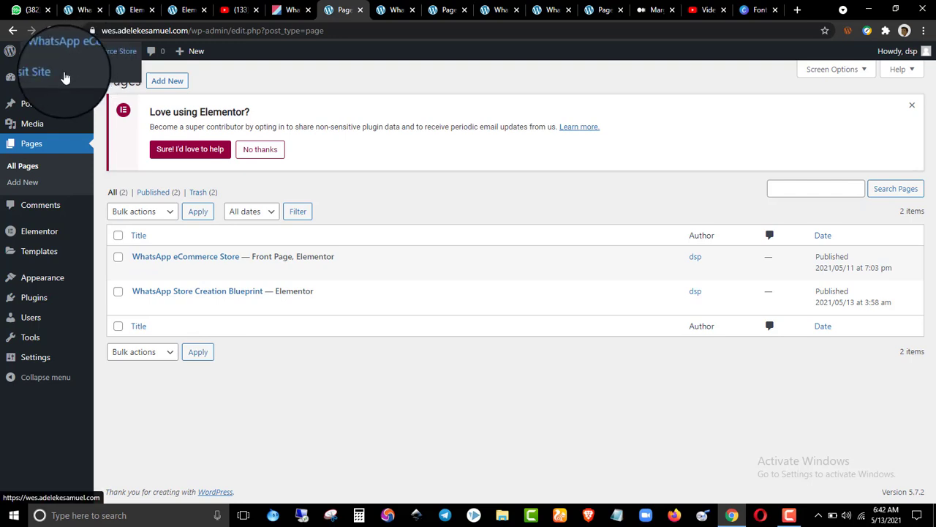
- Open the site's home page in a new tab and review it down to its FAQ section
{"action": "right_click", "coordinate": [64, 74]}
{"action": "left_click", "coordinate": [93, 83]}
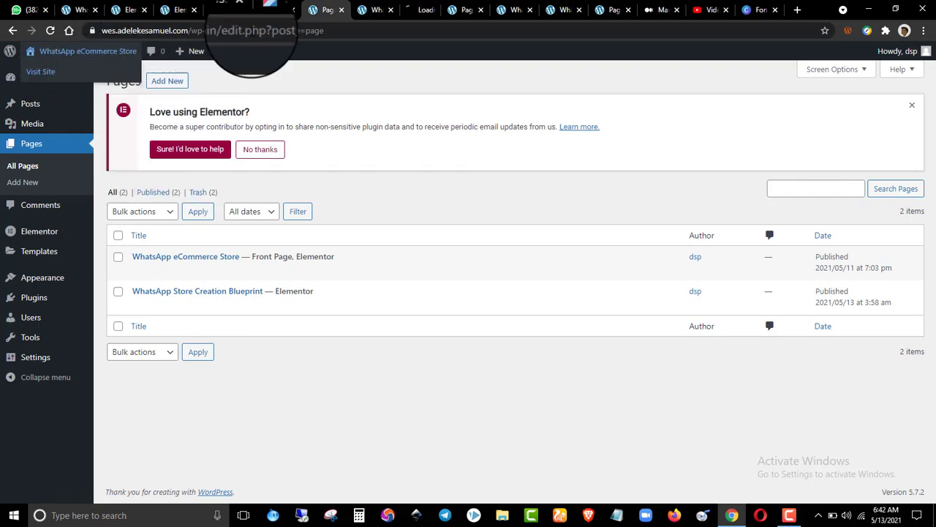
{"action": "left_click", "coordinate": [410, 10]}
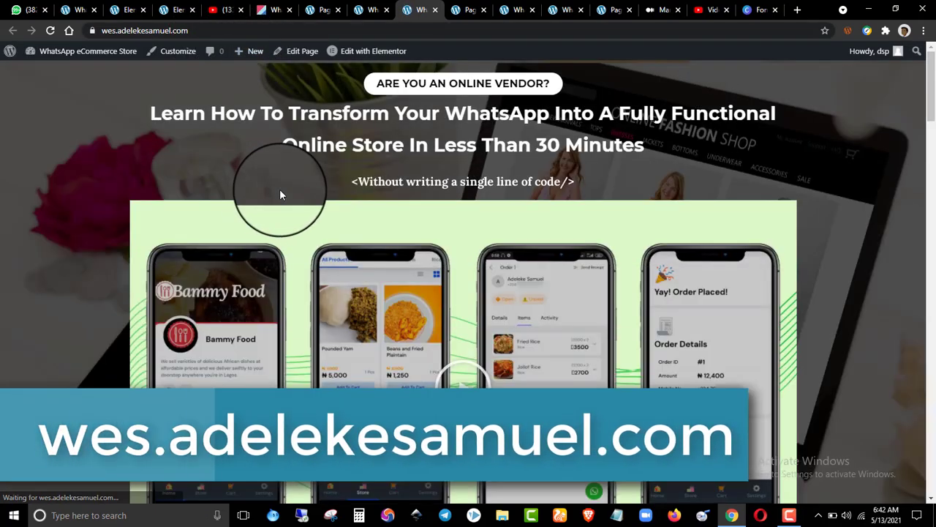
{"action": "scroll", "coordinate": [280, 196], "scroll_direction": "down", "scroll_amount": 12}
{"action": "scroll", "coordinate": [286, 195], "scroll_direction": "up", "scroll_amount": 5}
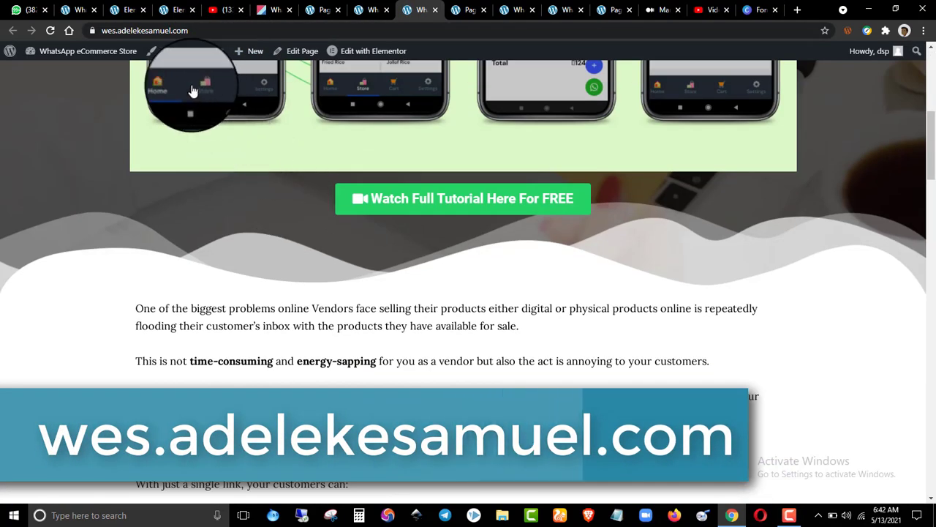
{"action": "scroll", "coordinate": [240, 196], "scroll_direction": "down", "scroll_amount": 15}
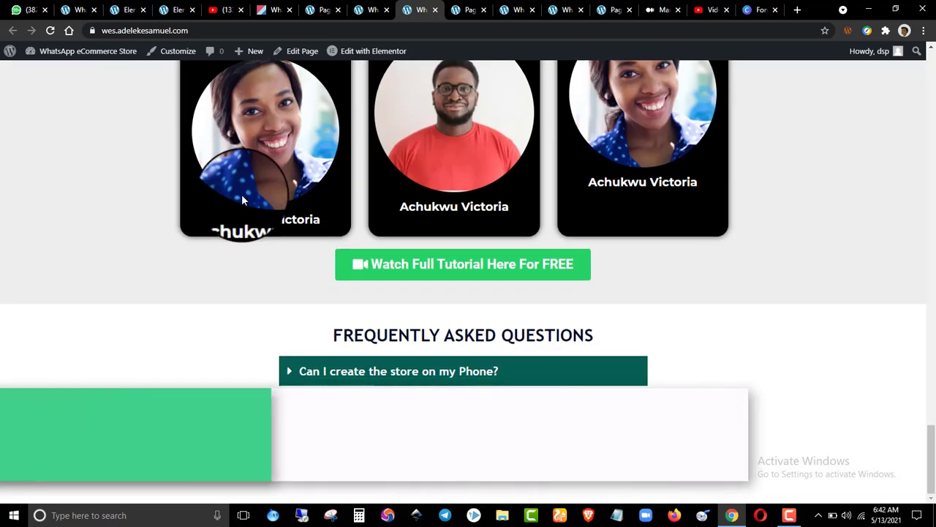
{"action": "scroll", "coordinate": [241, 235], "scroll_direction": "up", "scroll_amount": 5}
- Compare the published rebuilt page with the original home page, from the hero section to the testimonials and FAQ
{"action": "left_click_drag", "start_coordinate": [417, 10], "coordinate": [436, 6]}
{"action": "left_click", "coordinate": [376, 6]}
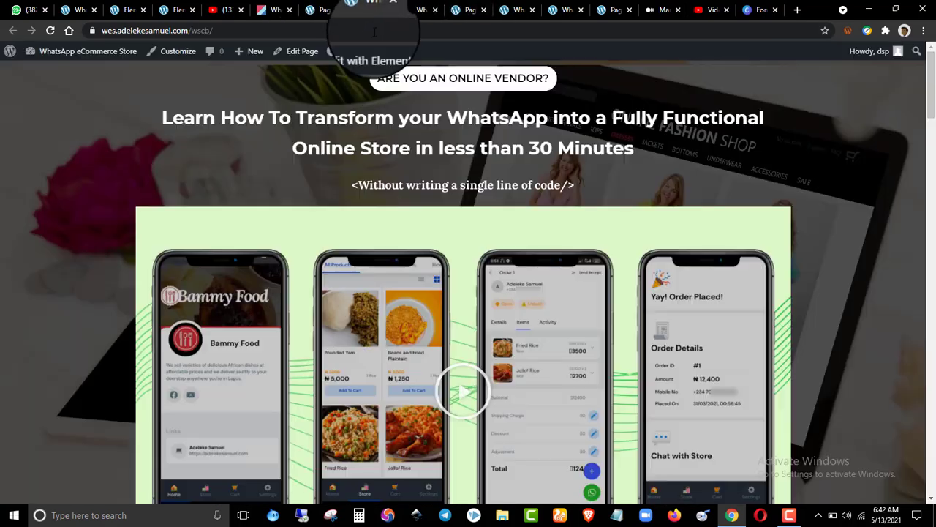
{"action": "scroll", "coordinate": [288, 108], "scroll_direction": "down", "scroll_amount": 6}
{"action": "left_click_drag", "start_coordinate": [418, 9], "coordinate": [448, 6]}
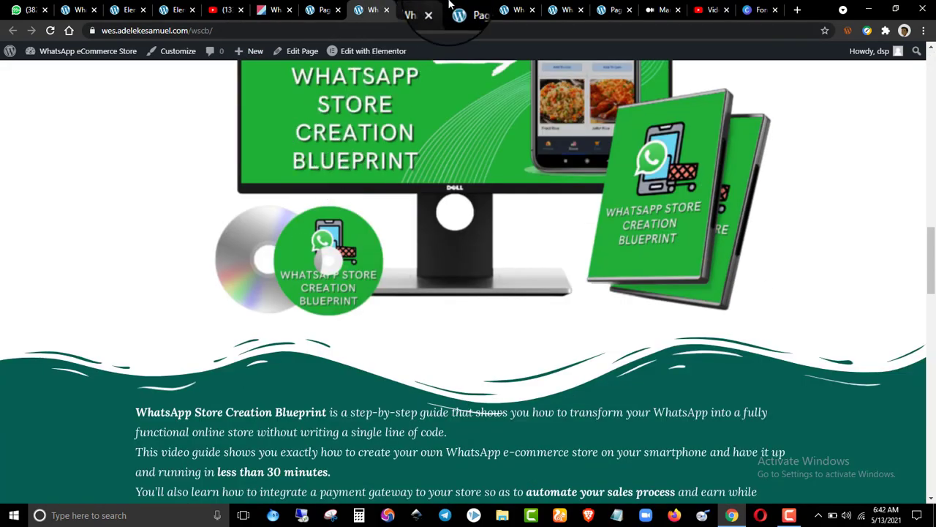
{"action": "left_click", "coordinate": [427, 8]}
{"action": "scroll", "coordinate": [414, 155], "scroll_direction": "down", "scroll_amount": 10}
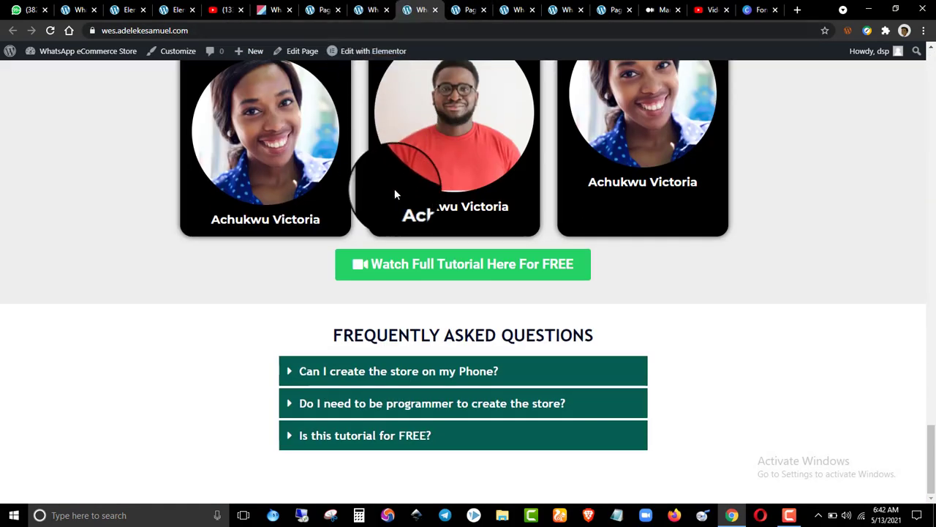
{"action": "scroll", "coordinate": [392, 188], "scroll_direction": "up", "scroll_amount": 11}
{"action": "left_click", "coordinate": [365, 10]}
{"action": "scroll", "coordinate": [376, 214], "scroll_direction": "down", "scroll_amount": 14}
{"action": "scroll", "coordinate": [378, 215], "scroll_direction": "up", "scroll_amount": 11}
{"action": "scroll", "coordinate": [380, 218], "scroll_direction": "down", "scroll_amount": 10}
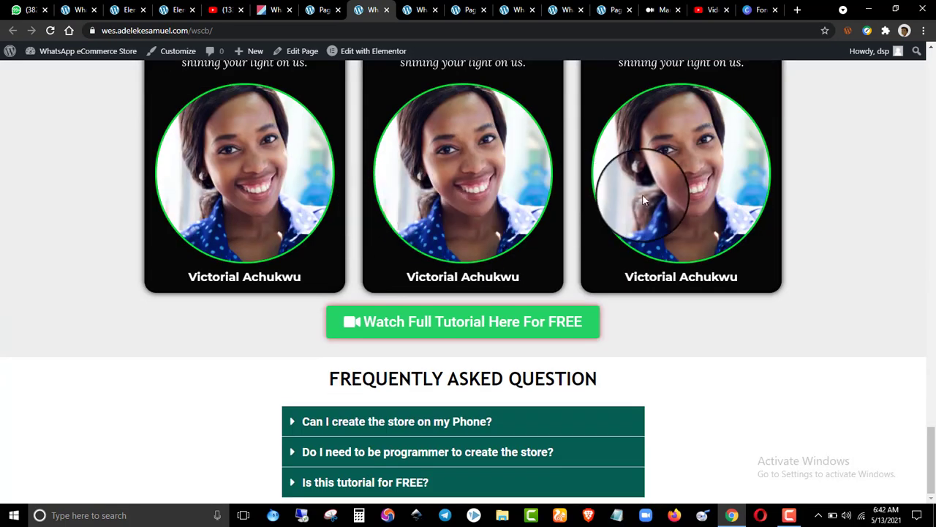
{"action": "scroll", "coordinate": [636, 235], "scroll_direction": "up", "scroll_amount": 5}
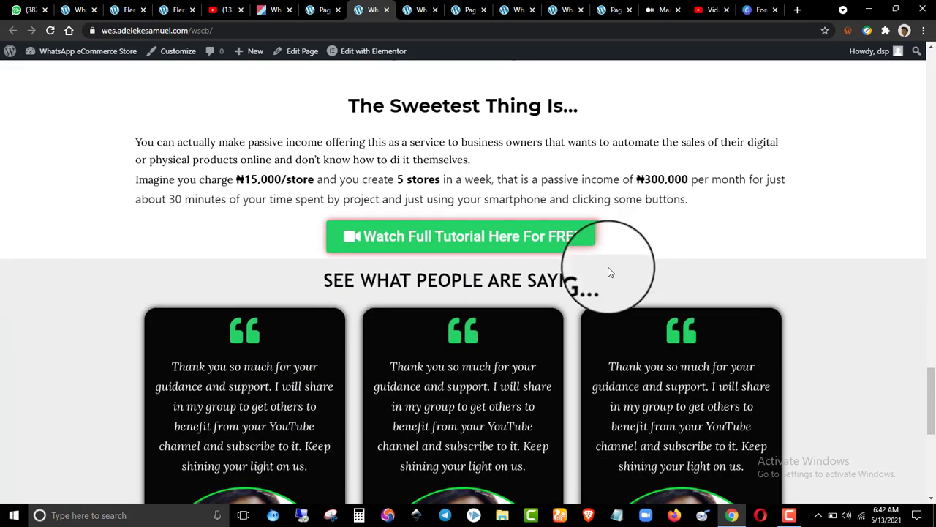
{"action": "left_click_drag", "start_coordinate": [934, 402], "coordinate": [934, 433]}
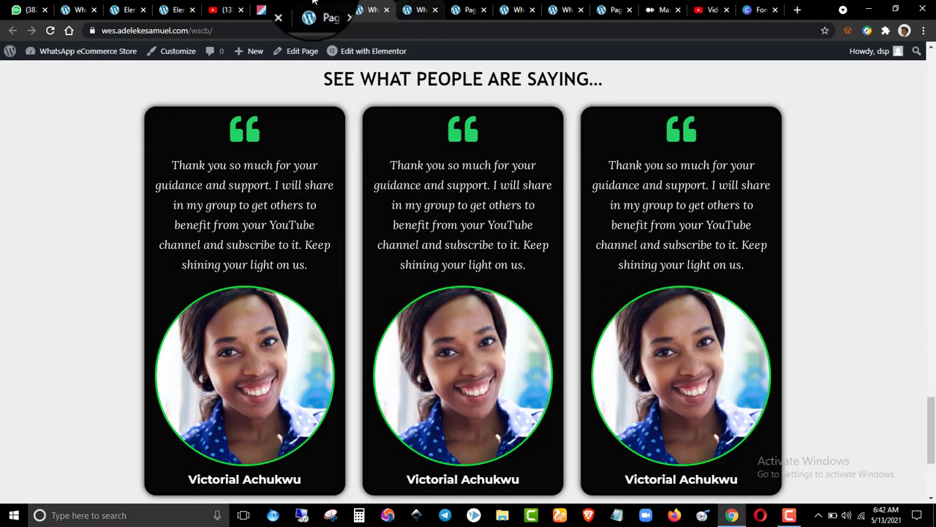
- Check the image sizes of the three testimonial cards on the published rebuilt page
{"action": "left_click", "coordinate": [121, 9]}
{"action": "scroll", "coordinate": [334, 215], "scroll_direction": "down", "scroll_amount": 10}
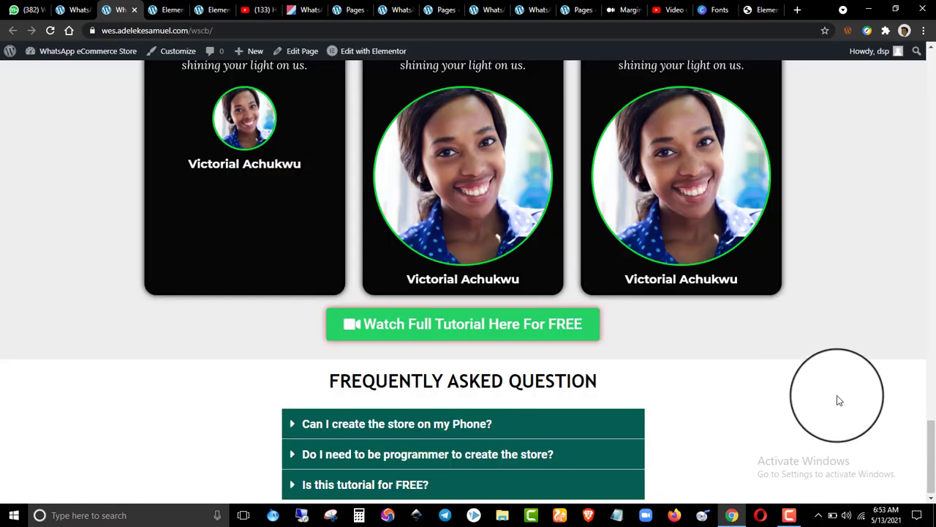
{"action": "left_click_drag", "start_coordinate": [931, 450], "coordinate": [931, 429]}
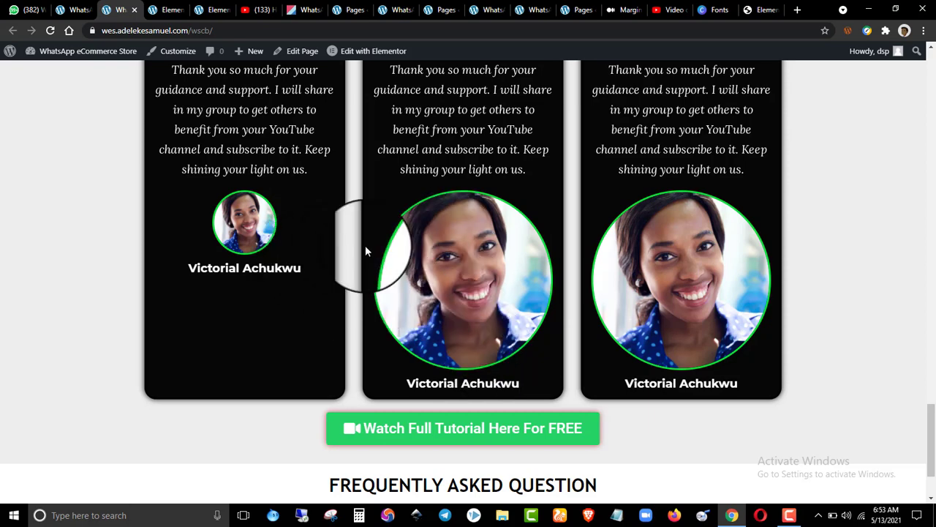
- Set the middle testimonial's image to a custom size of 300 x 300 in the page editor
{"action": "left_click", "coordinate": [161, 6]}
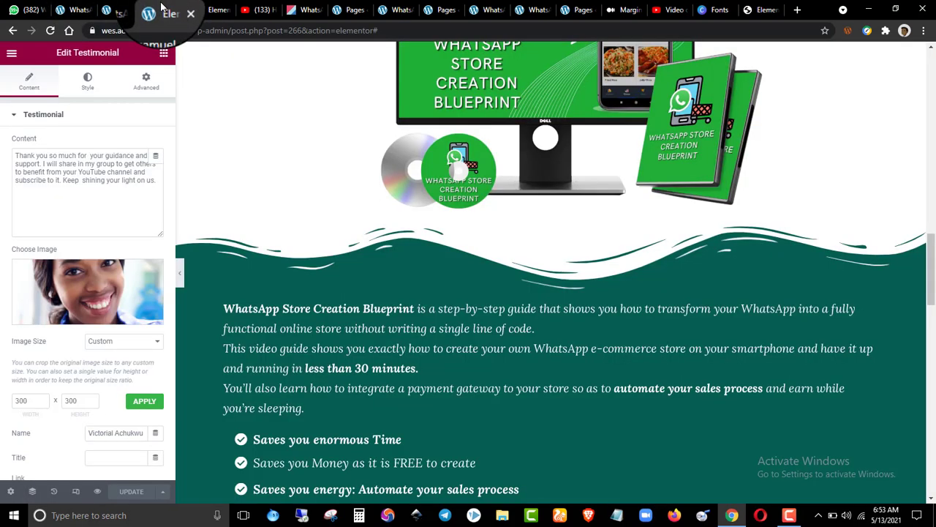
{"action": "left_click", "coordinate": [95, 117]}
{"action": "scroll", "coordinate": [486, 251], "scroll_direction": "down", "scroll_amount": 14}
{"action": "scroll", "coordinate": [486, 251], "scroll_direction": "up", "scroll_amount": 3}
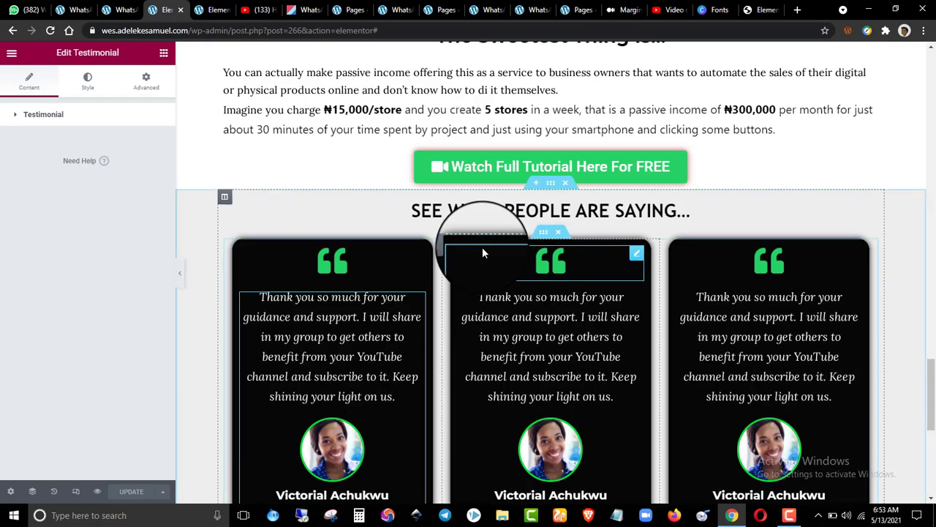
{"action": "left_click", "coordinate": [552, 442]}
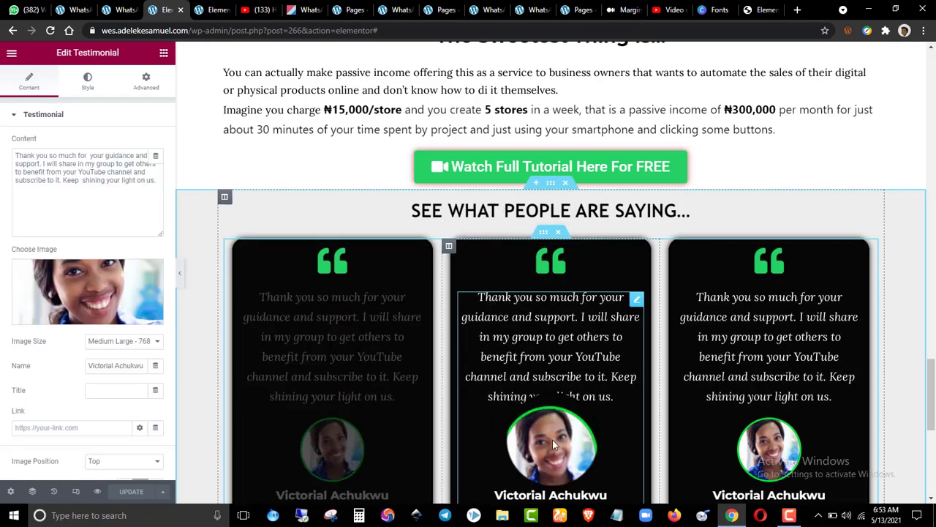
{"action": "left_click", "coordinate": [151, 8]}
{"action": "left_click", "coordinate": [152, 7]}
{"action": "left_click", "coordinate": [155, 7]}
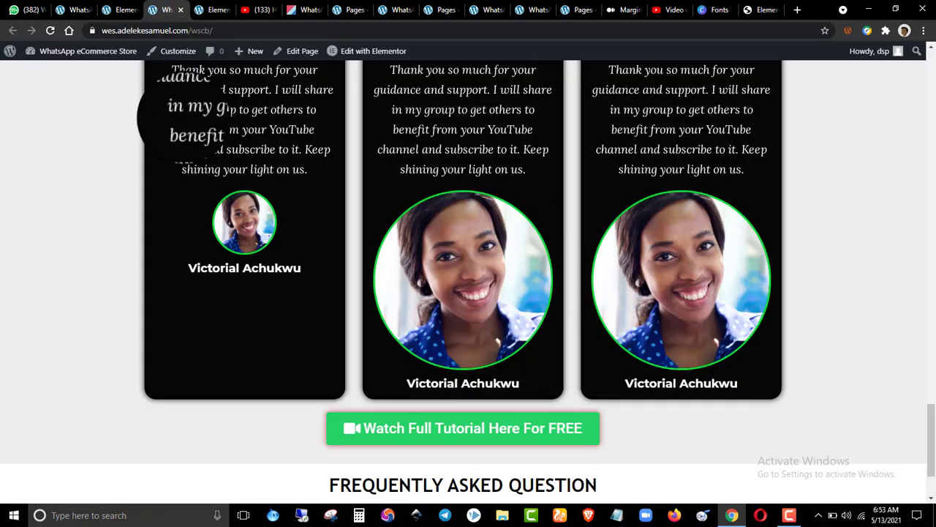
{"action": "left_click", "coordinate": [119, 9]}
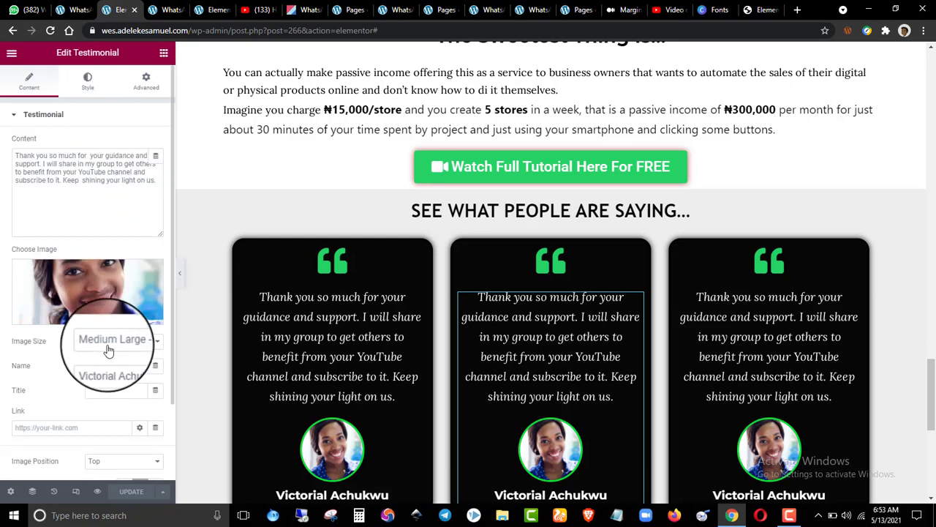
{"action": "left_click", "coordinate": [109, 350]}
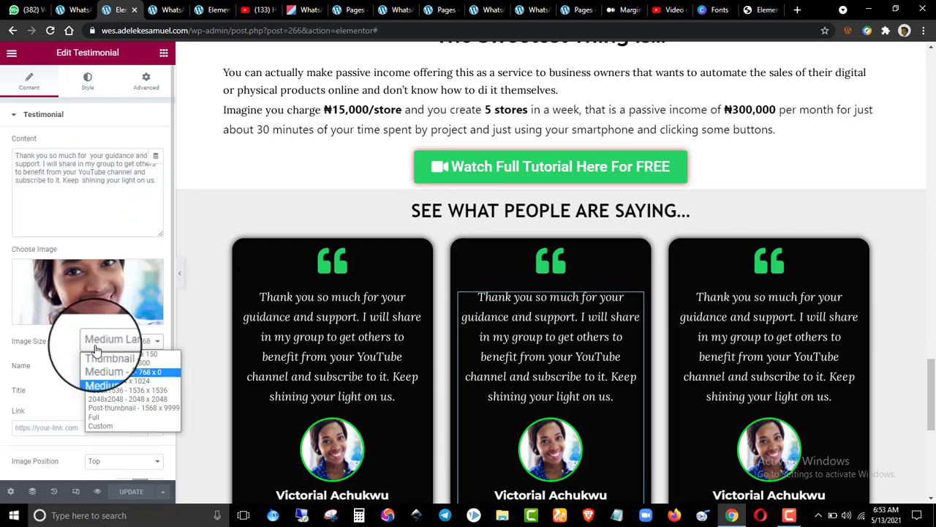
{"action": "left_click", "coordinate": [105, 427]}
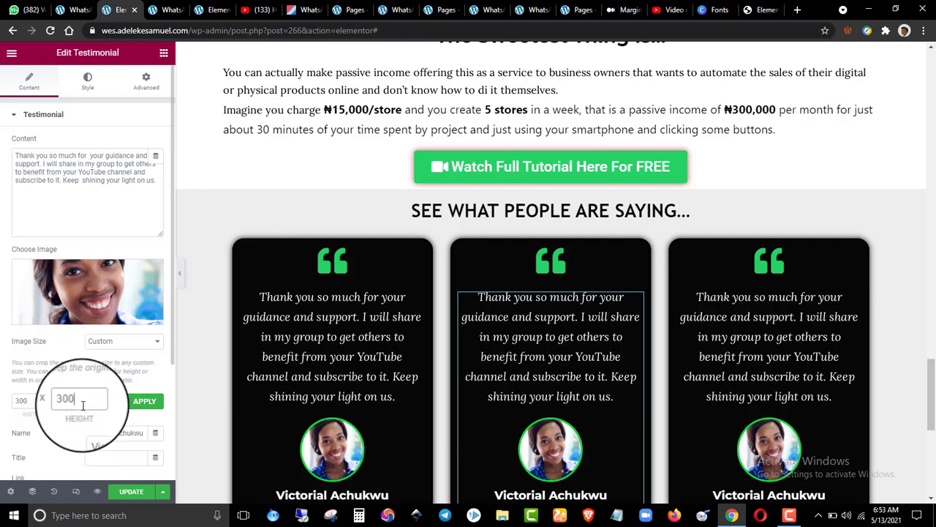
{"action": "left_click", "coordinate": [142, 411]}
- Set the third testimonial's image to a custom size of 300 x 300
{"action": "left_click", "coordinate": [824, 436]}
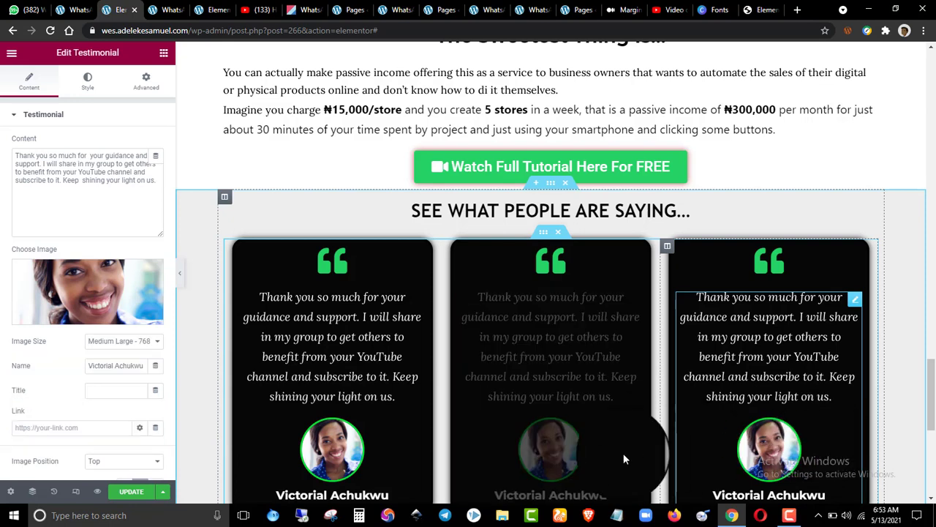
{"action": "left_click", "coordinate": [117, 341]}
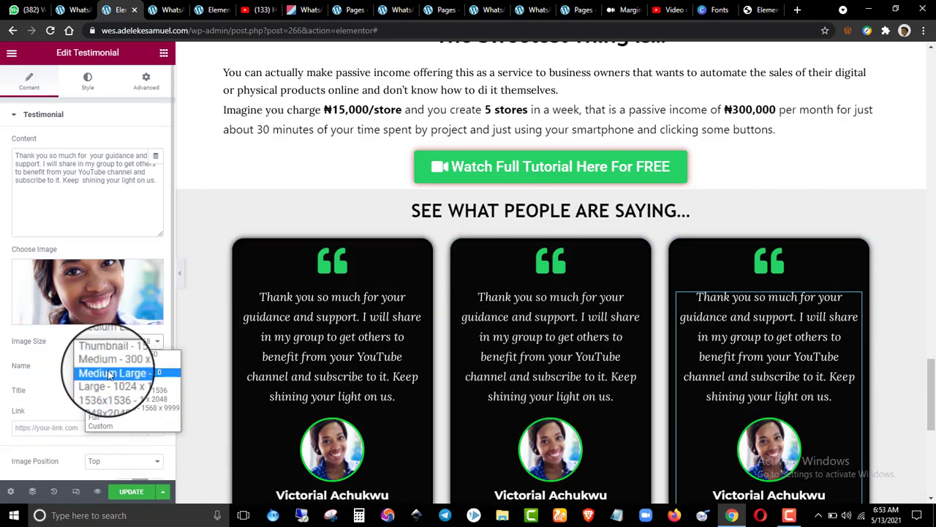
{"action": "left_click", "coordinate": [109, 425]}
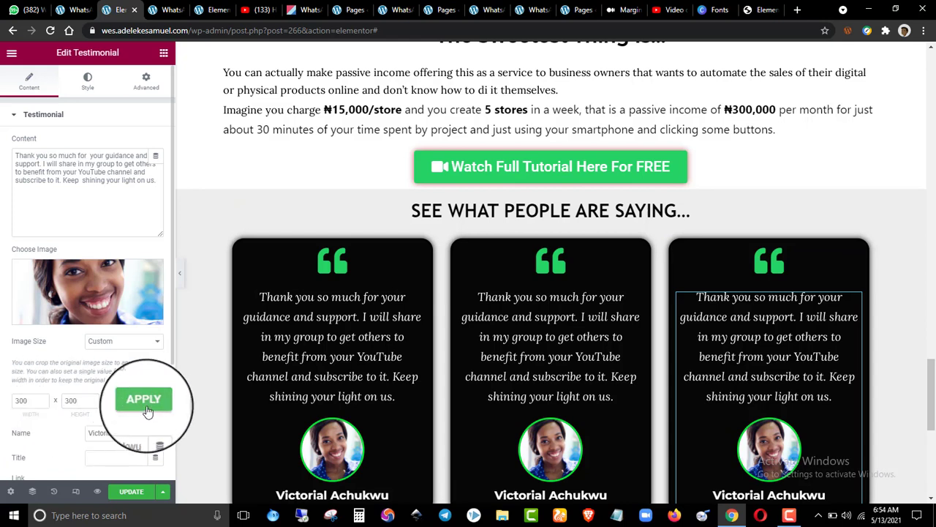
- Update the page to save the testimonial image sizes, then reload the published page and review its testimonial cards
{"action": "left_click", "coordinate": [168, 9]}
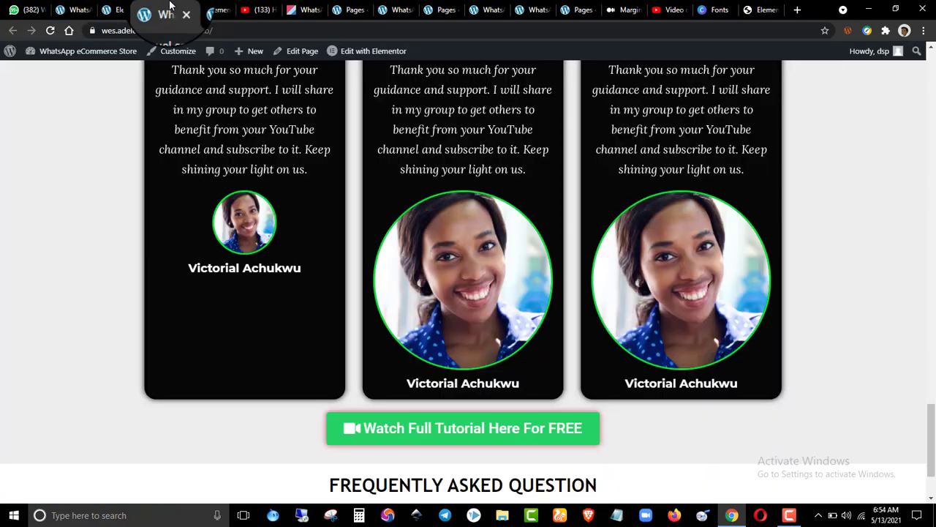
{"action": "left_click", "coordinate": [121, 9]}
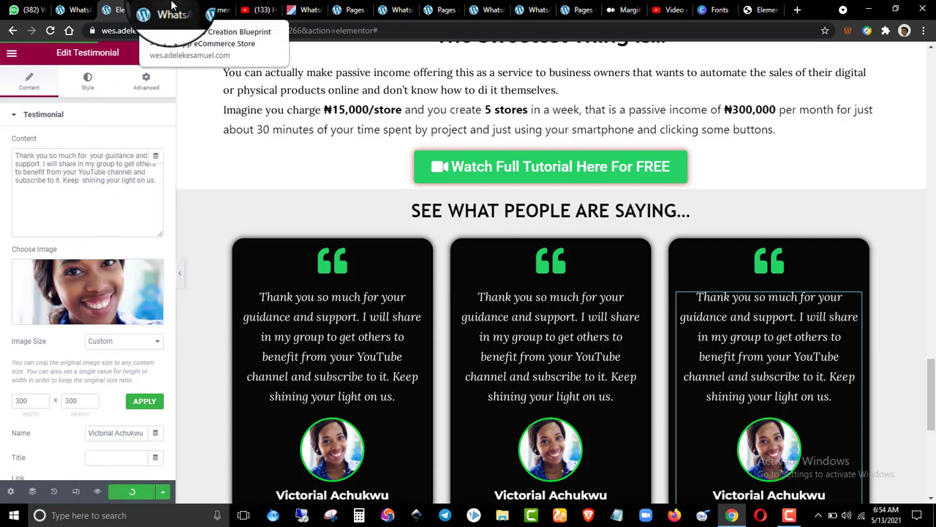
{"action": "left_click", "coordinate": [174, 9]}
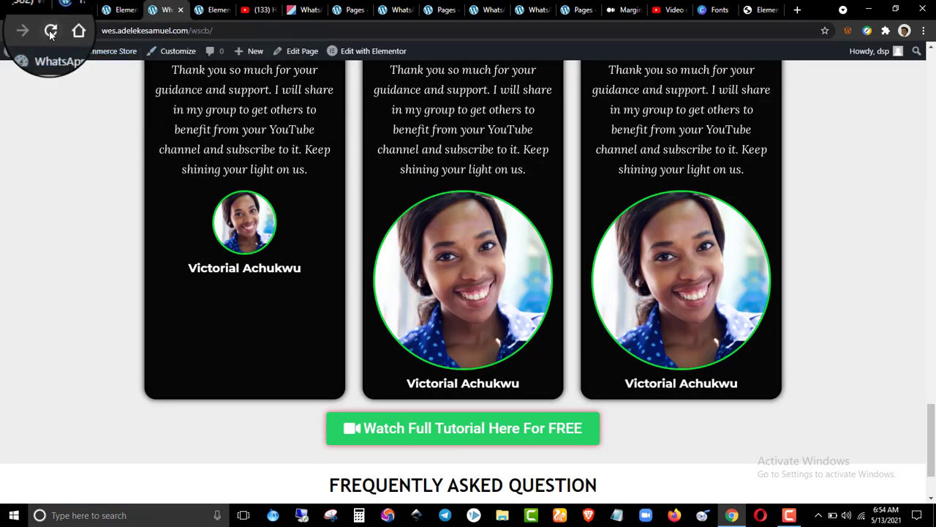
{"action": "left_click", "coordinate": [42, 30]}
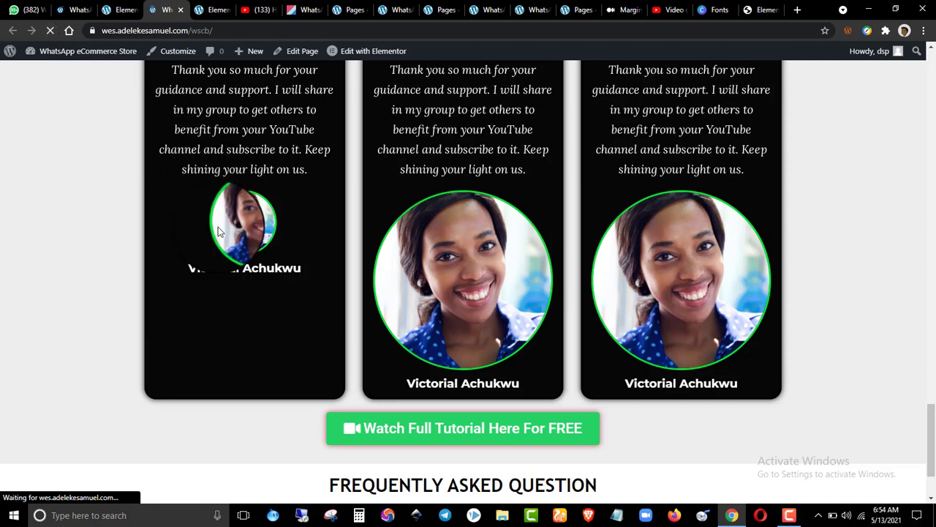
{"action": "scroll", "coordinate": [249, 233], "scroll_direction": "down", "scroll_amount": 3}
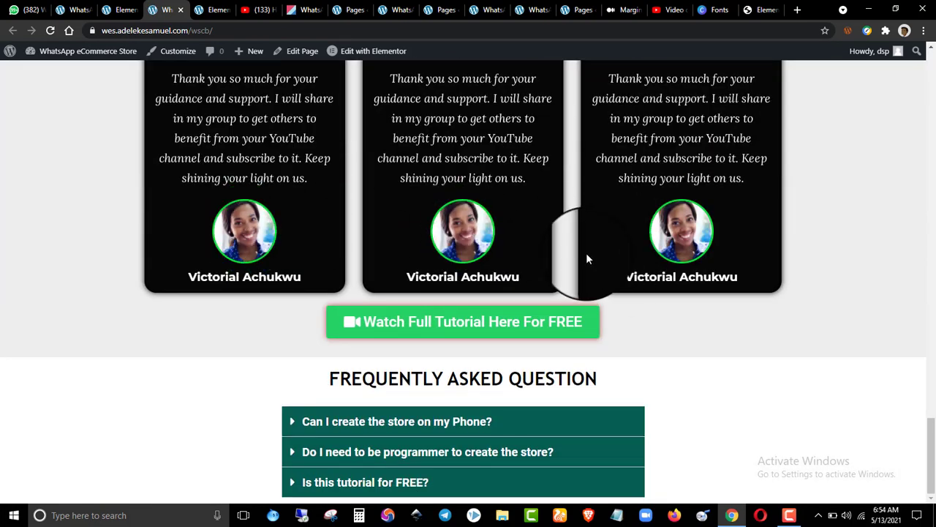
{"action": "scroll", "coordinate": [586, 258], "scroll_direction": "up", "scroll_amount": 10}
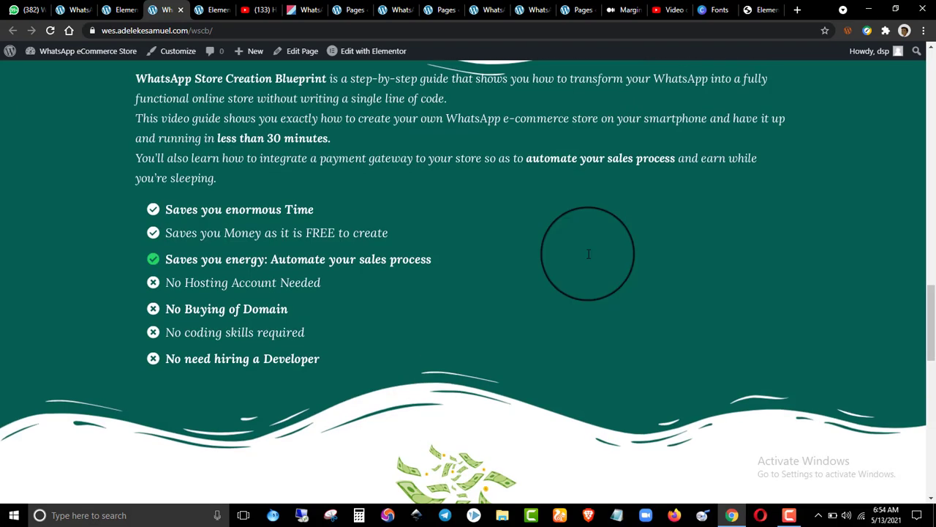
{"action": "scroll", "coordinate": [587, 253], "scroll_direction": "down", "scroll_amount": 10}
- In the page editor, unlink the FAQ section's margin and padding values and set its bottom padding to 40 px
{"action": "left_click", "coordinate": [117, 10]}
{"action": "scroll", "coordinate": [359, 324], "scroll_direction": "down", "scroll_amount": 5}
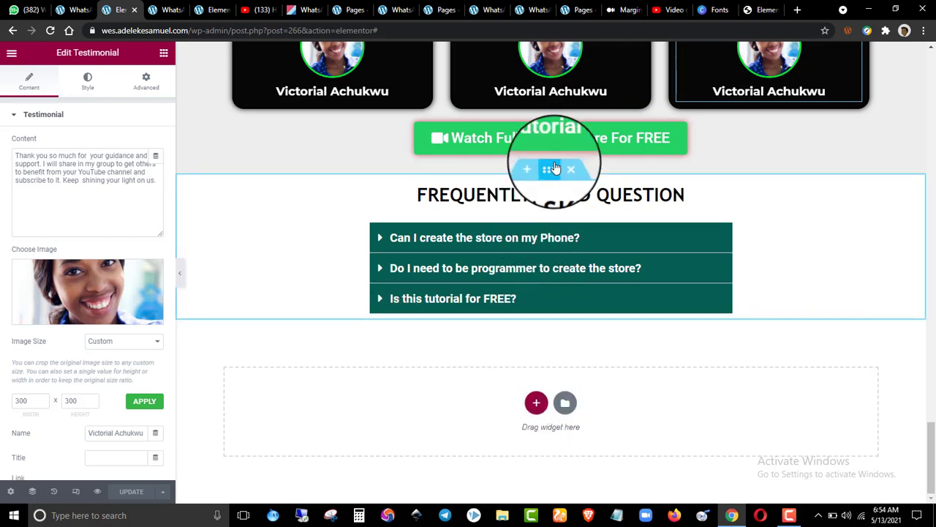
{"action": "left_click", "coordinate": [555, 168]}
{"action": "left_click", "coordinate": [146, 82]}
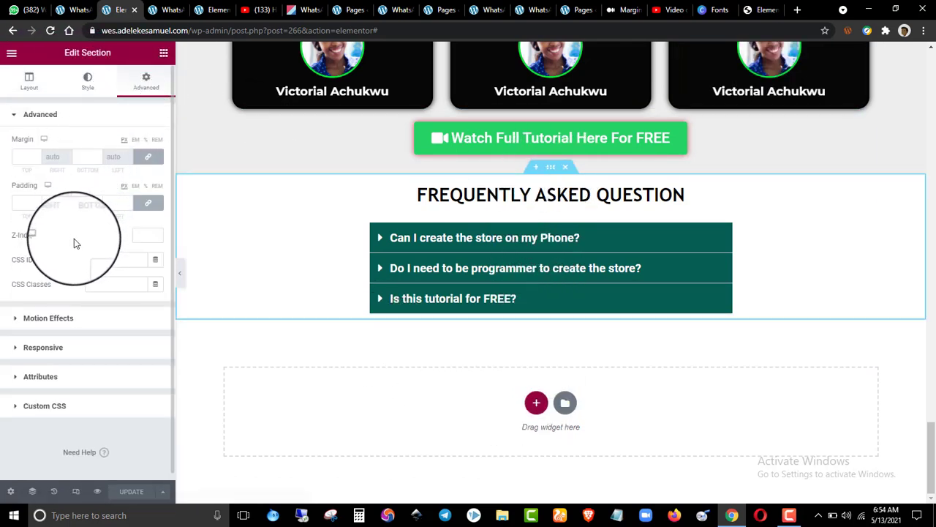
{"action": "left_click", "coordinate": [101, 157]}
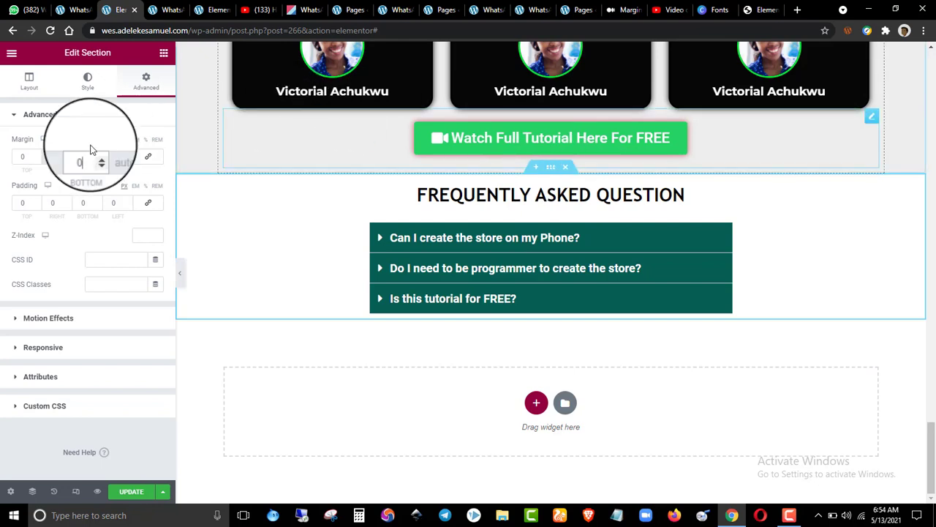
{"action": "left_click", "coordinate": [99, 205]}
{"action": "left_click_drag", "start_coordinate": [99, 205], "coordinate": [99, 205]}
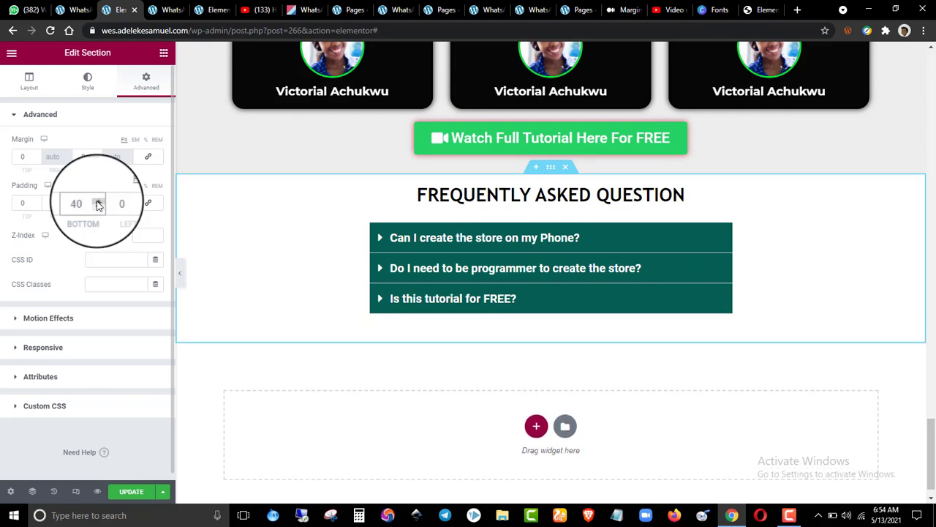
- Update the page to save the FAQ section spacing and go to the published page
{"action": "left_click", "coordinate": [141, 494]}
{"action": "left_click", "coordinate": [168, 5]}
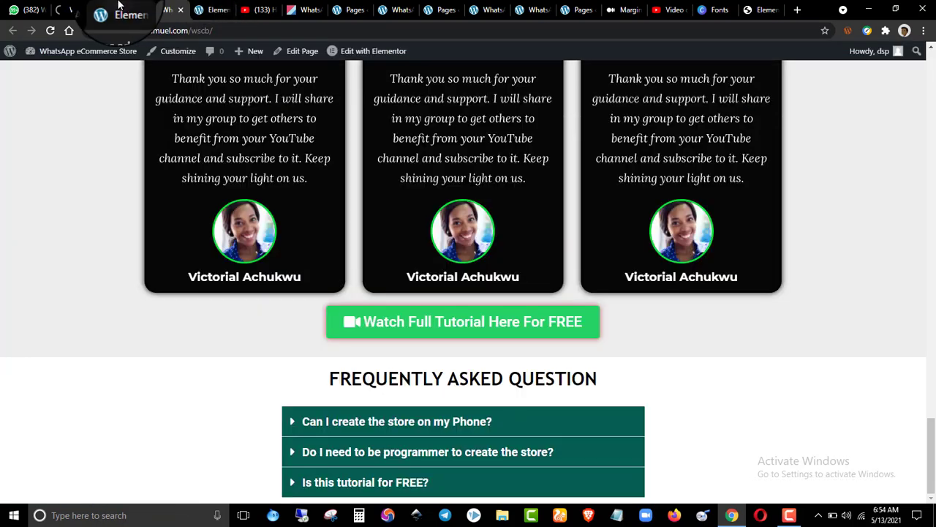
{"action": "scroll", "coordinate": [313, 285], "scroll_direction": "up", "scroll_amount": 10}
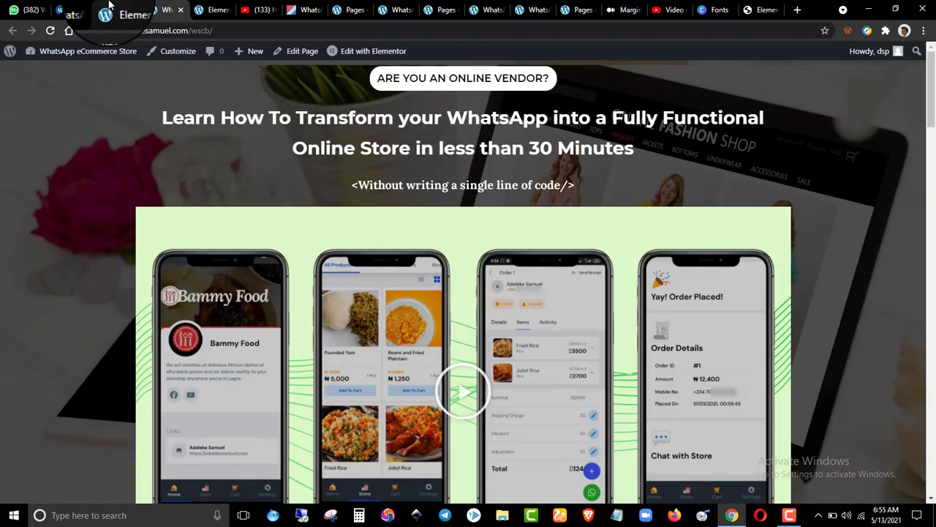
- Review the page's sections in the editor, from the hero down to the testimonials
{"action": "left_click", "coordinate": [121, 10]}
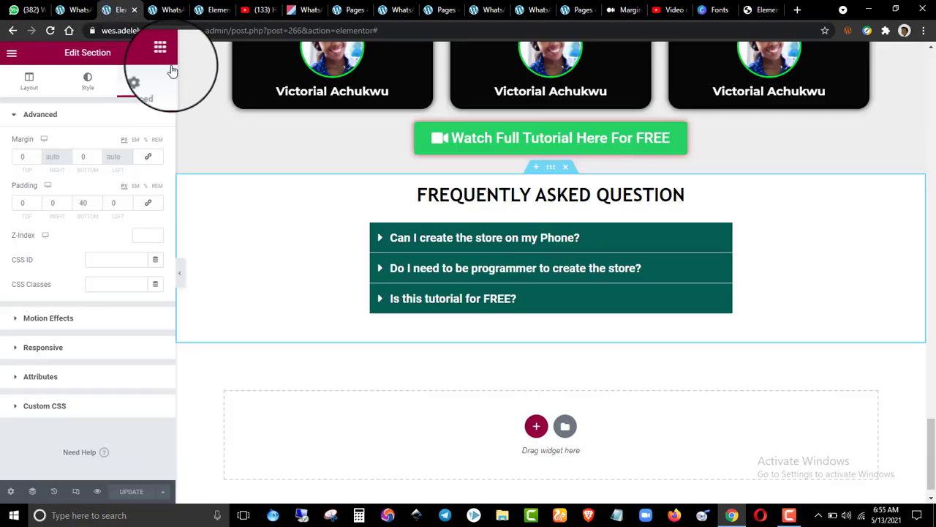
{"action": "scroll", "coordinate": [351, 329], "scroll_direction": "up", "scroll_amount": 10}
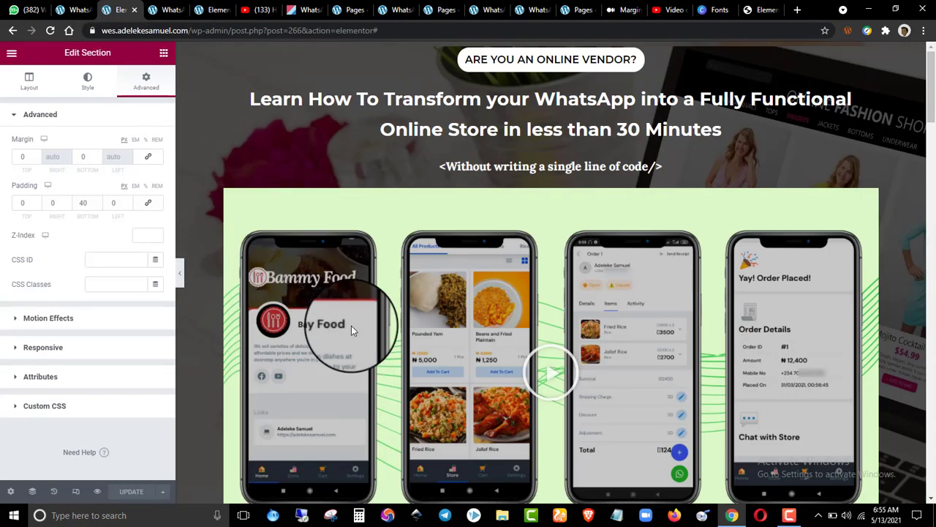
{"action": "scroll", "coordinate": [351, 329], "scroll_direction": "down", "scroll_amount": 10}
{"action": "scroll", "coordinate": [360, 302], "scroll_direction": "up", "scroll_amount": 10}
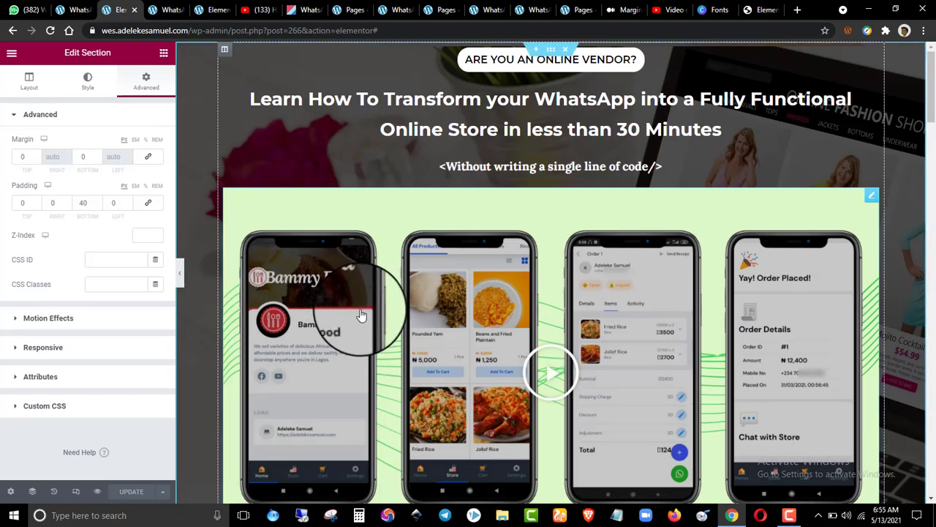
{"action": "scroll", "coordinate": [552, 140], "scroll_direction": "down", "scroll_amount": 10}
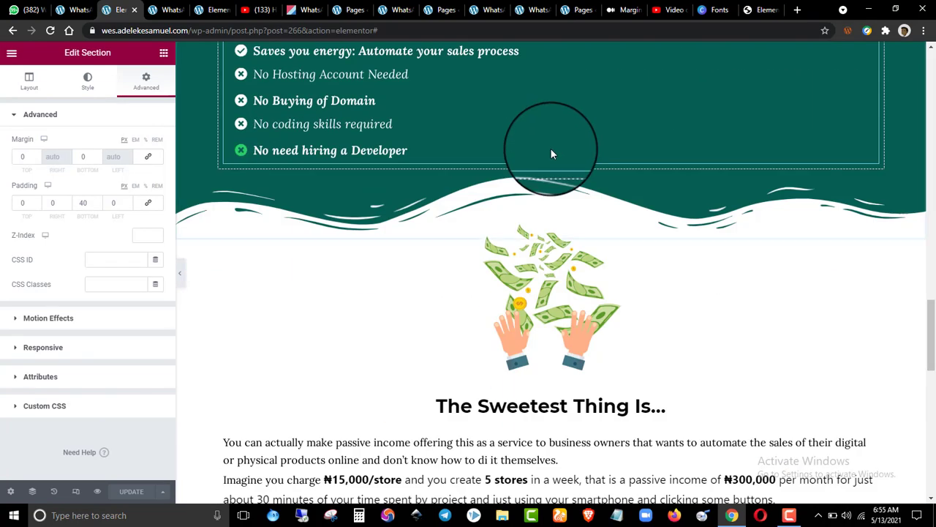
{"action": "scroll", "coordinate": [549, 157], "scroll_direction": "down", "scroll_amount": 10}
{"action": "scroll", "coordinate": [541, 167], "scroll_direction": "up", "scroll_amount": 5}
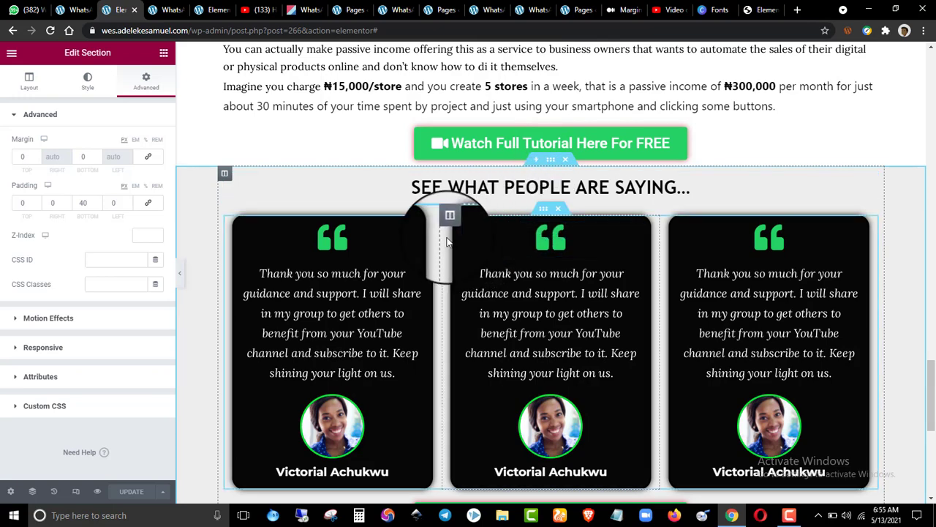
{"action": "scroll", "coordinate": [449, 242], "scroll_direction": "up", "scroll_amount": 10}
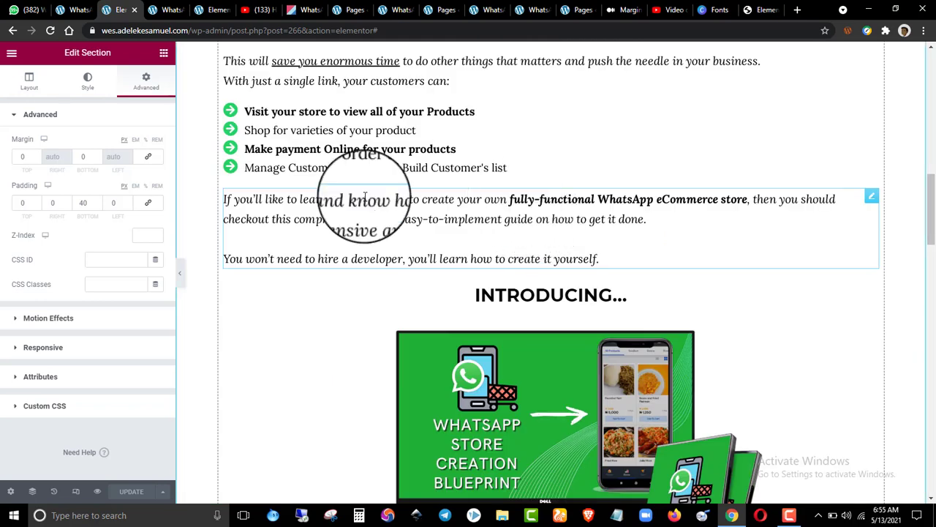
- Reload the published page and check the spacing below its FAQ section
{"action": "left_click", "coordinate": [165, 9]}
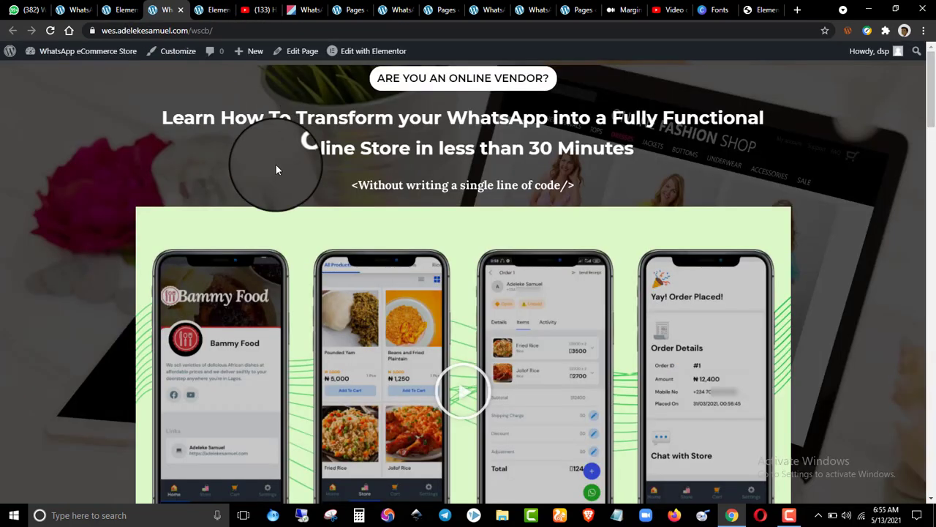
{"action": "key", "text": "F5"}
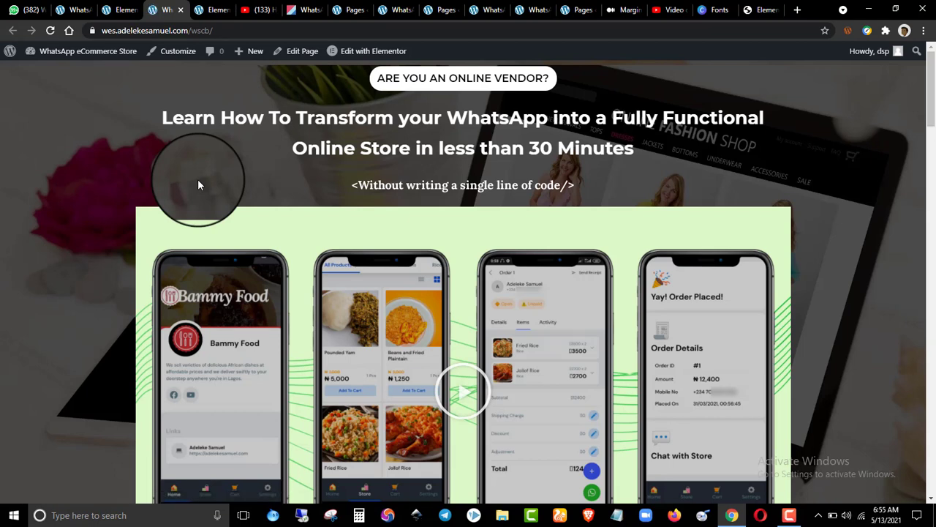
{"action": "scroll", "coordinate": [230, 205], "scroll_direction": "down", "scroll_amount": 15}
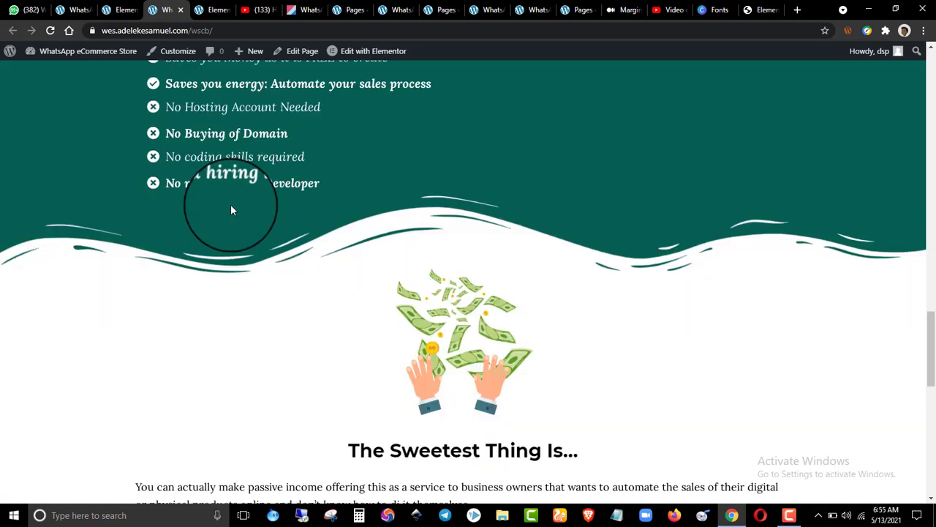
{"action": "scroll", "coordinate": [250, 215], "scroll_direction": "down", "scroll_amount": 3}
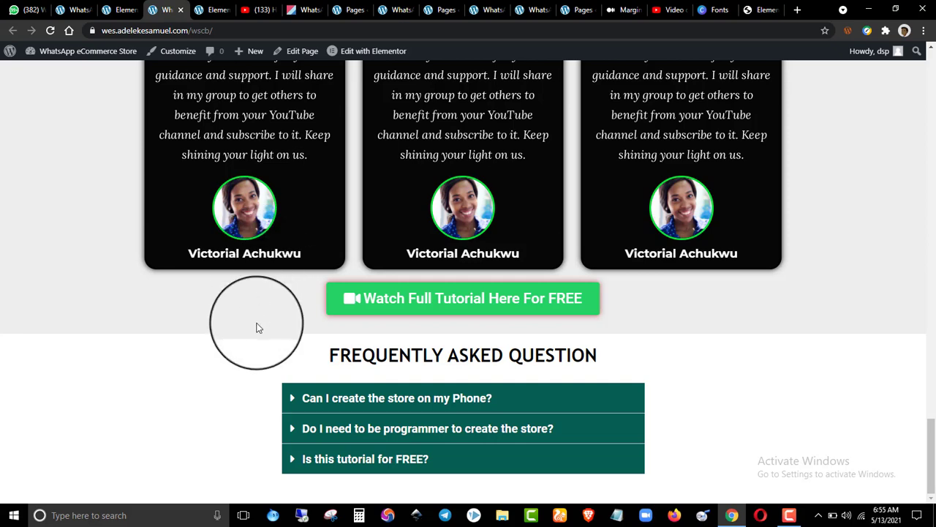
- Switch the page editor to the mobile preview and widen the preview frame to about 401 px
{"action": "left_click", "coordinate": [114, 7]}
{"action": "scroll", "coordinate": [397, 146], "scroll_direction": "up", "scroll_amount": 10}
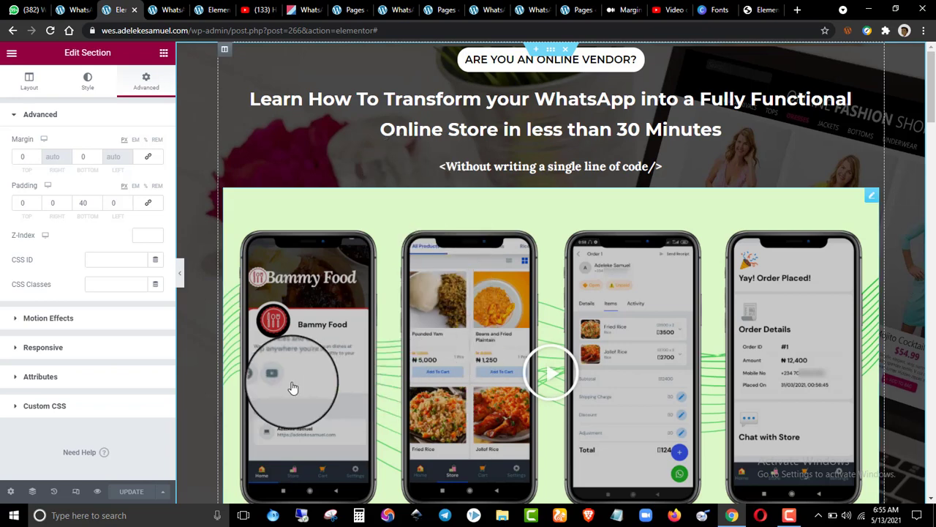
{"action": "left_click", "coordinate": [75, 492]}
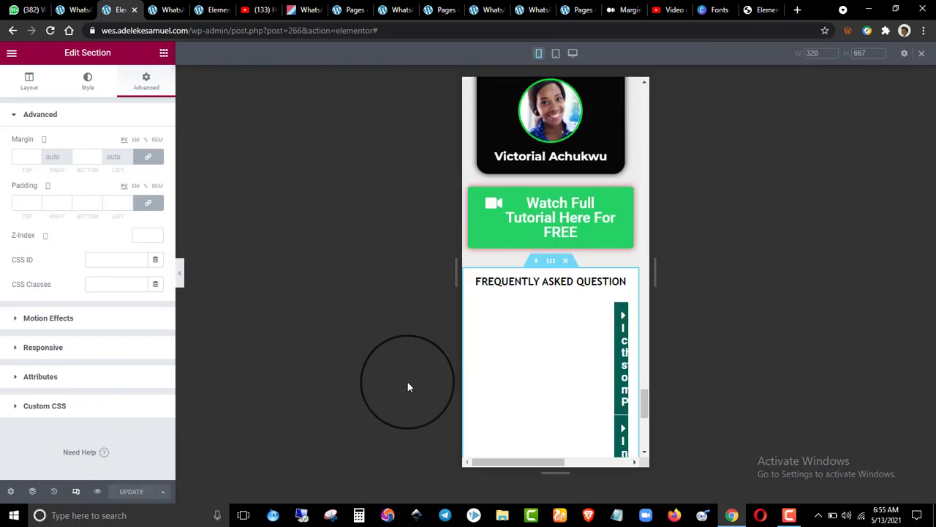
{"action": "scroll", "coordinate": [535, 295], "scroll_direction": "down", "scroll_amount": 5}
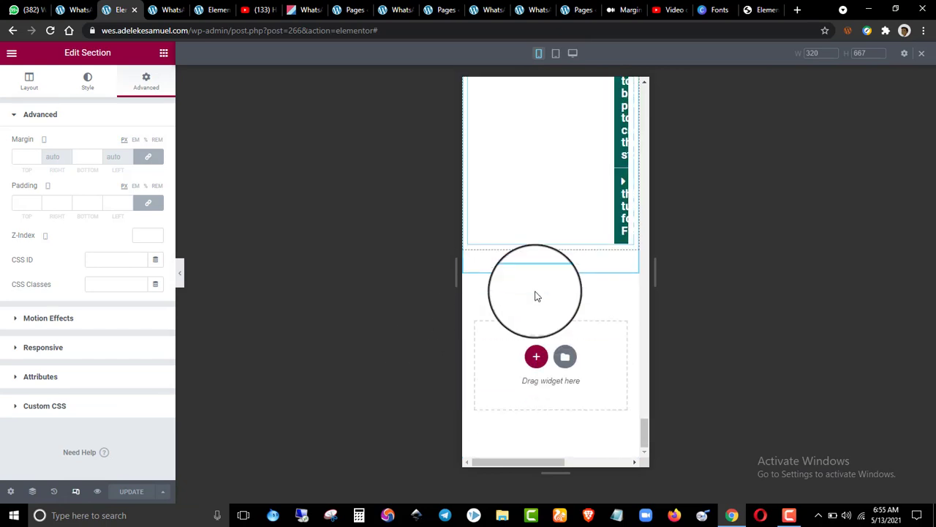
{"action": "scroll", "coordinate": [554, 267], "scroll_direction": "up", "scroll_amount": 15}
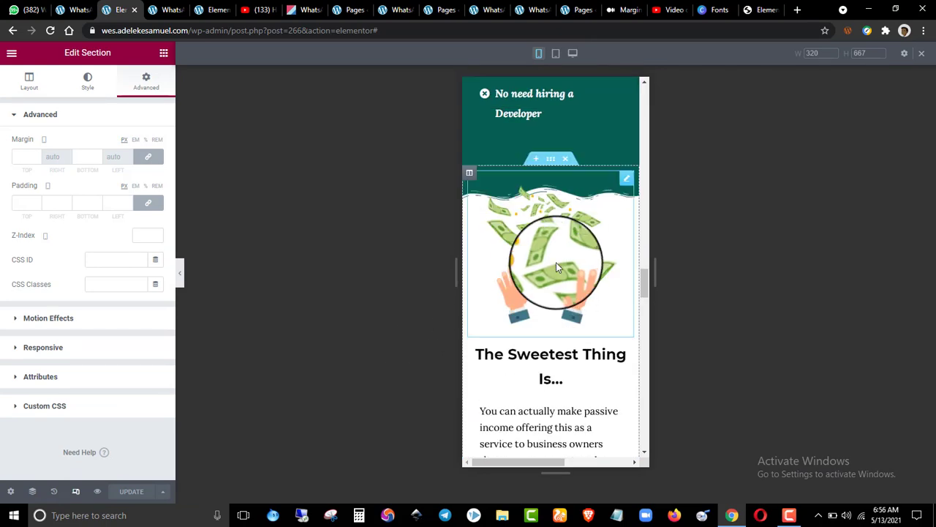
{"action": "scroll", "coordinate": [556, 257], "scroll_direction": "up", "scroll_amount": 10}
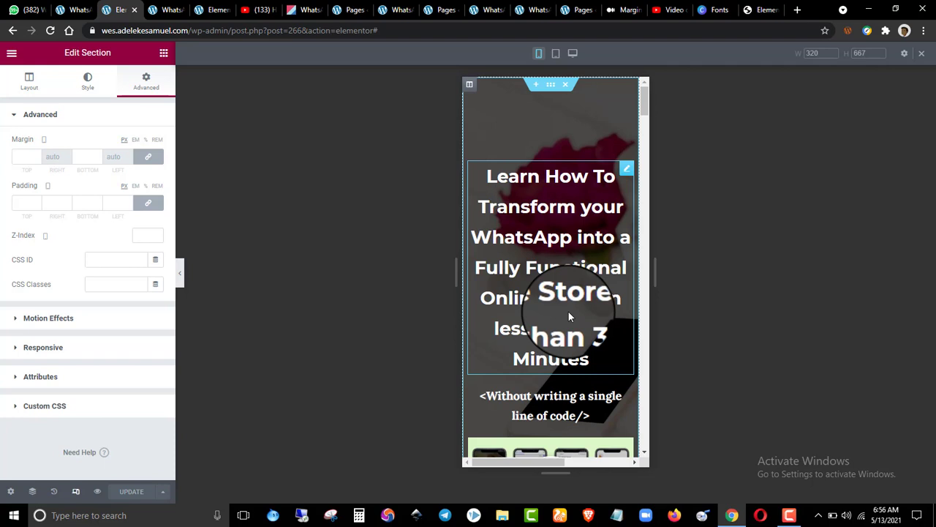
{"action": "left_click_drag", "start_coordinate": [654, 275], "coordinate": [700, 275]}
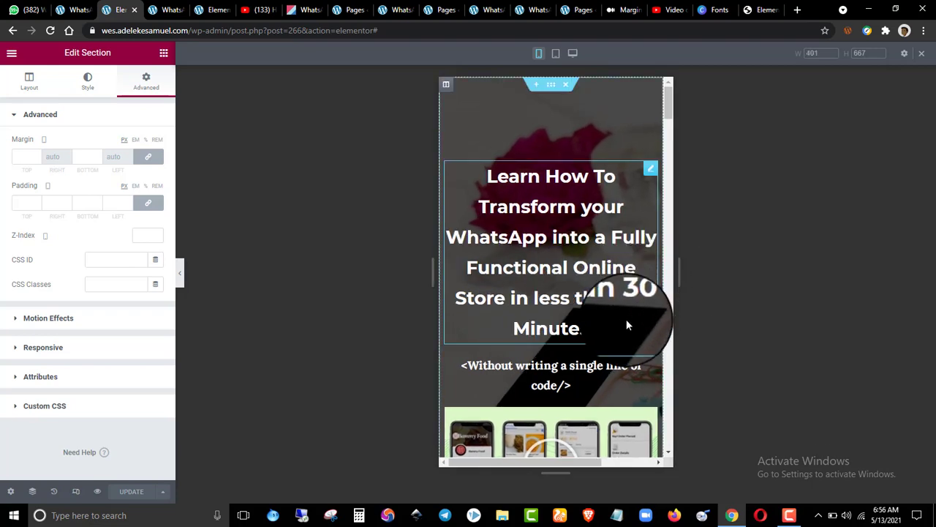
- Examine the whole page in the mobile preview for layout problems, including the testimonials and the FAQ section
{"action": "scroll", "coordinate": [574, 287], "scroll_direction": "down", "scroll_amount": 4}
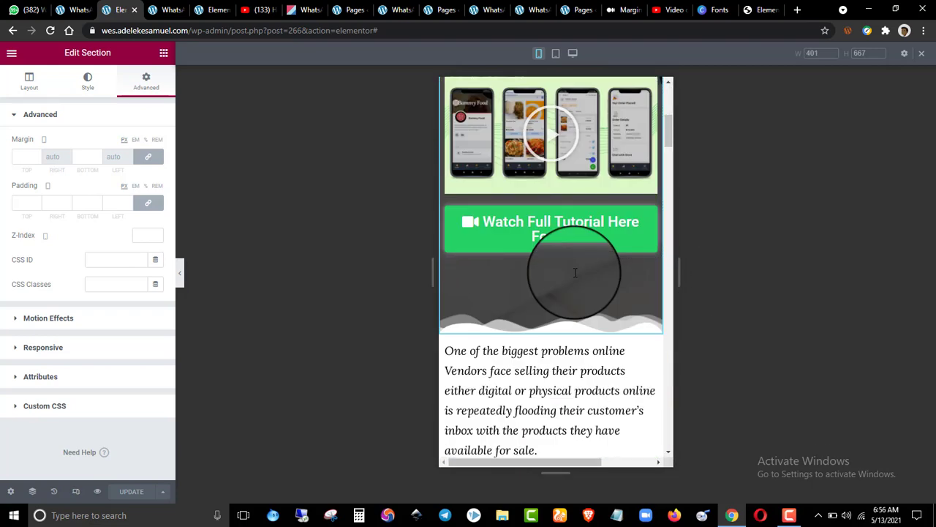
{"action": "scroll", "coordinate": [574, 278], "scroll_direction": "down", "scroll_amount": 15}
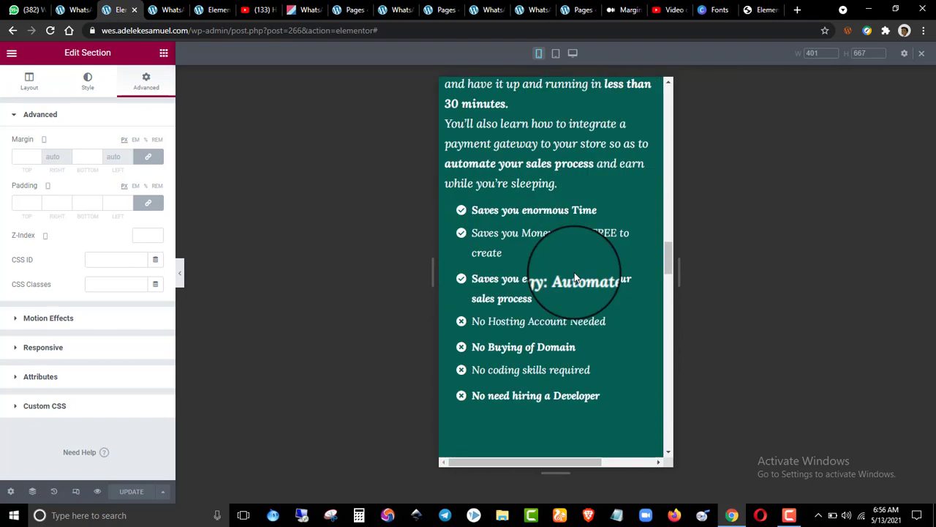
{"action": "scroll", "coordinate": [574, 278], "scroll_direction": "up", "scroll_amount": 2}
{"action": "scroll", "coordinate": [574, 275], "scroll_direction": "up", "scroll_amount": 5}
{"action": "scroll", "coordinate": [578, 276], "scroll_direction": "down", "scroll_amount": 12}
{"action": "scroll", "coordinate": [577, 272], "scroll_direction": "down", "scroll_amount": 10}
{"action": "scroll", "coordinate": [577, 272], "scroll_direction": "up", "scroll_amount": 6}
{"action": "scroll", "coordinate": [578, 272], "scroll_direction": "down", "scroll_amount": 10}
{"action": "scroll", "coordinate": [579, 272], "scroll_direction": "up", "scroll_amount": 6}
{"action": "scroll", "coordinate": [581, 303], "scroll_direction": "down", "scroll_amount": 5}
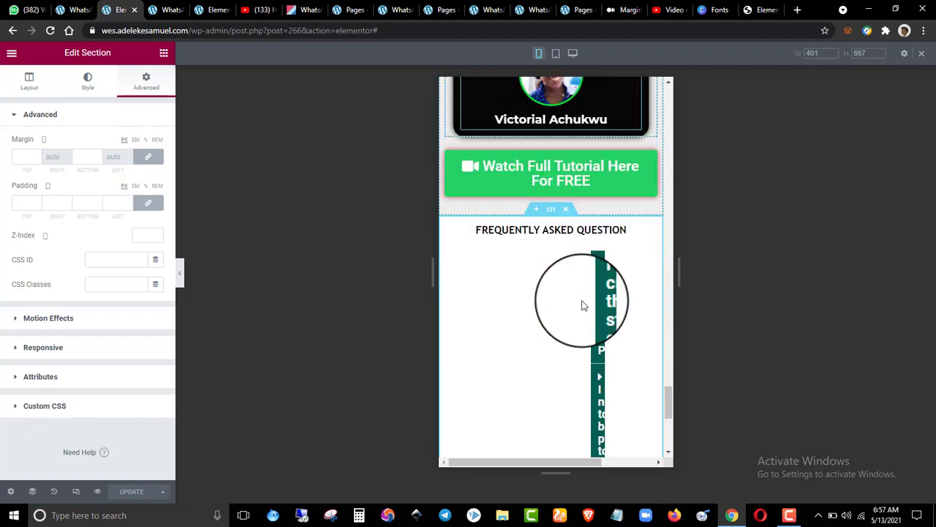
{"action": "scroll", "coordinate": [561, 300], "scroll_direction": "down", "scroll_amount": 5}
{"action": "scroll", "coordinate": [562, 301], "scroll_direction": "up", "scroll_amount": 10}
{"action": "scroll", "coordinate": [562, 301], "scroll_direction": "down", "scroll_amount": 8}
{"action": "scroll", "coordinate": [562, 302], "scroll_direction": "down", "scroll_amount": 8}
{"action": "scroll", "coordinate": [562, 303], "scroll_direction": "up", "scroll_amount": 12}
{"action": "scroll", "coordinate": [562, 302], "scroll_direction": "up", "scroll_amount": 5}
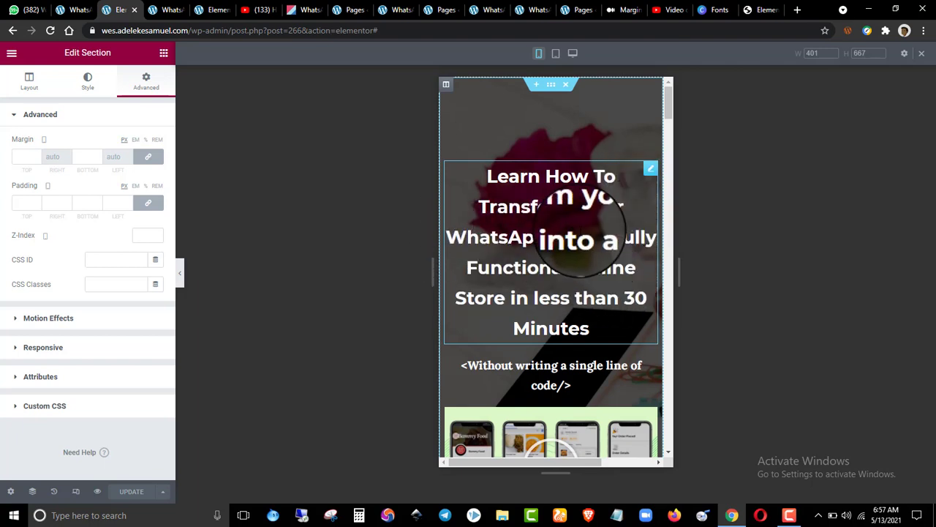
- Unlink the main headline text's margin and padding values for mobile and set its top margin to -23 px
{"action": "left_click", "coordinate": [585, 234]}
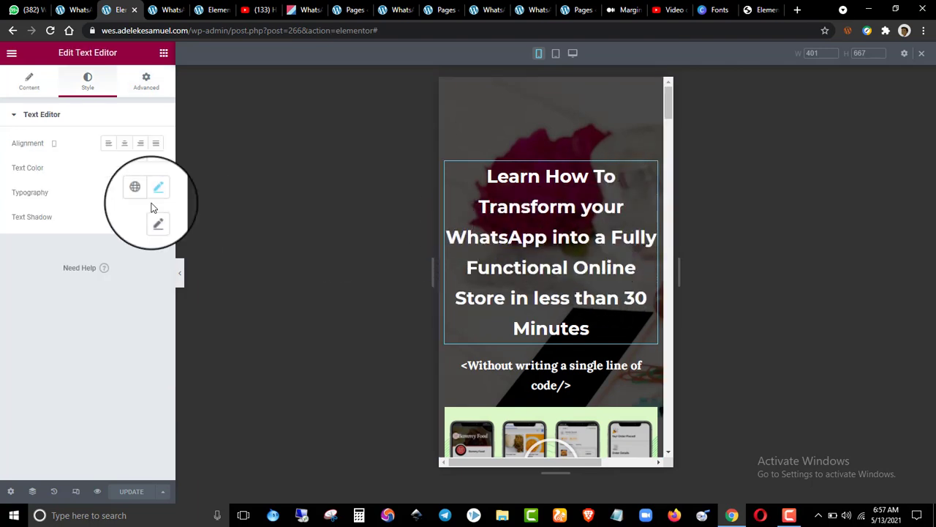
{"action": "left_click", "coordinate": [146, 80]}
{"action": "right_click", "coordinate": [489, 187]}
{"action": "left_click", "coordinate": [510, 198]}
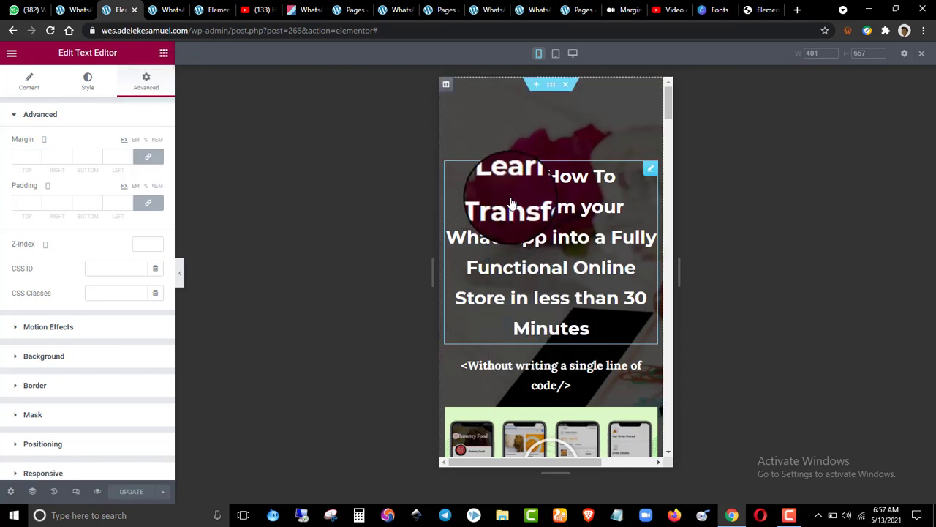
{"action": "left_click", "coordinate": [148, 157]}
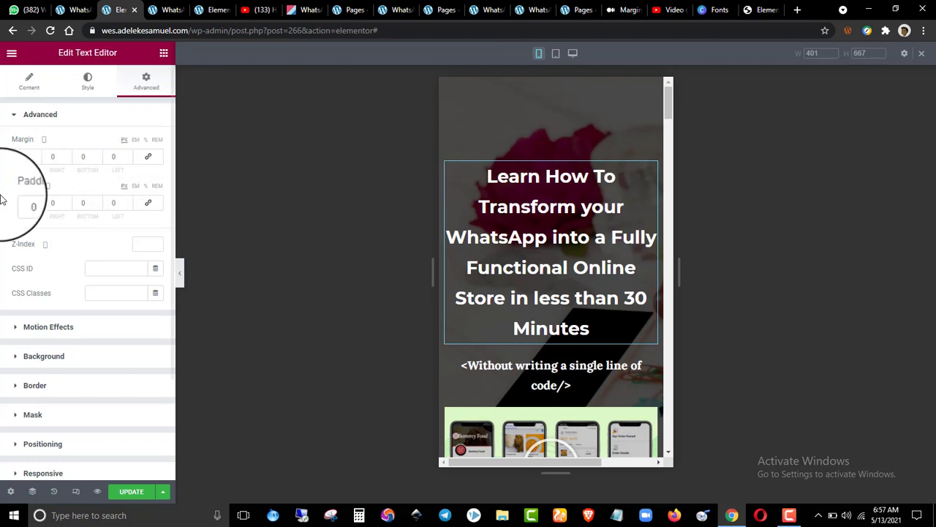
{"action": "scroll", "coordinate": [38, 159], "scroll_direction": "down", "scroll_amount": 13}
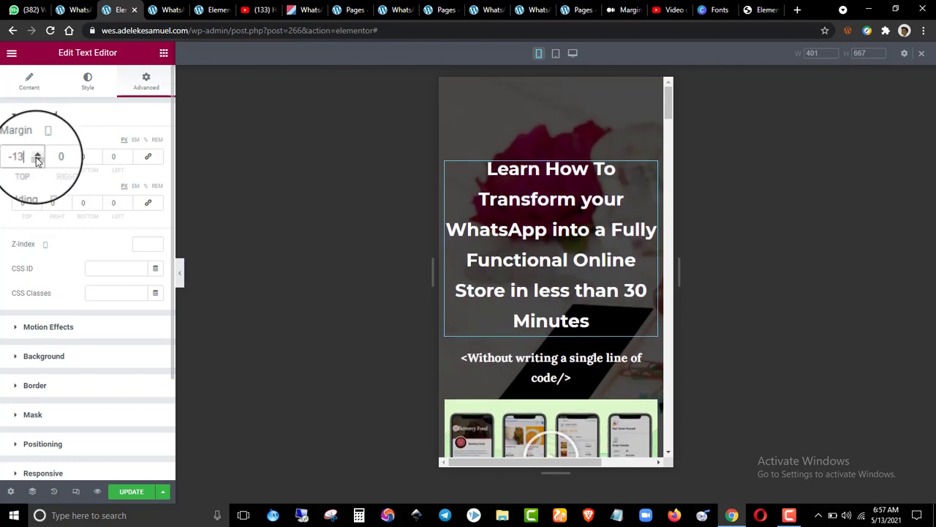
{"action": "scroll", "coordinate": [37, 159], "scroll_direction": "down", "scroll_amount": 10}
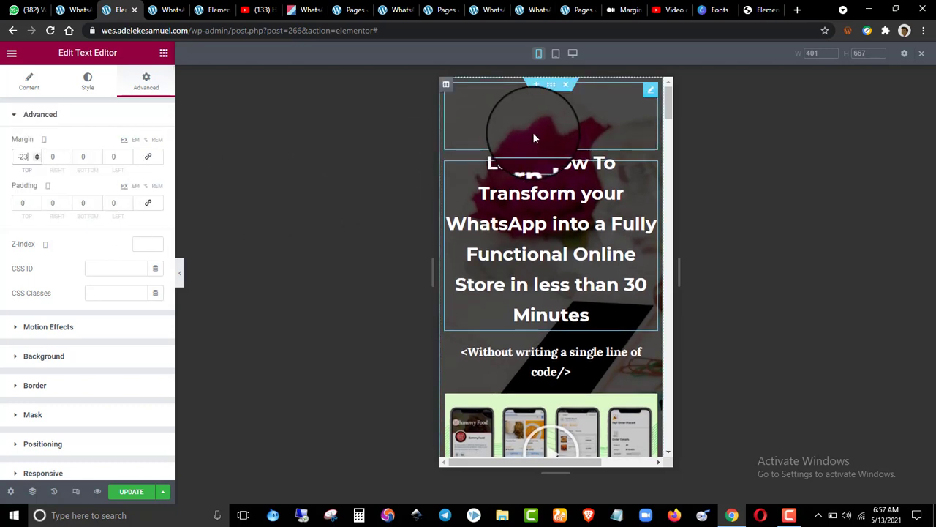
{"action": "left_click", "coordinate": [552, 117]}
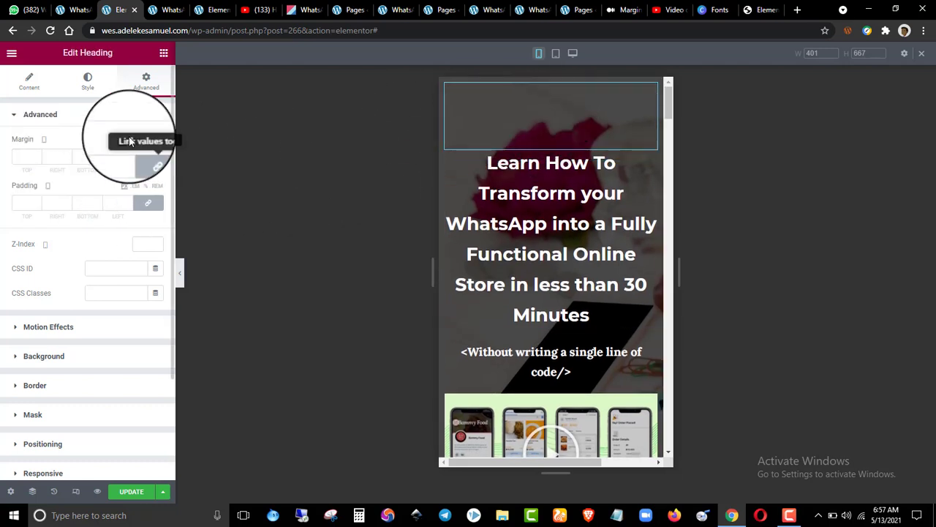
{"action": "left_click", "coordinate": [16, 84]}
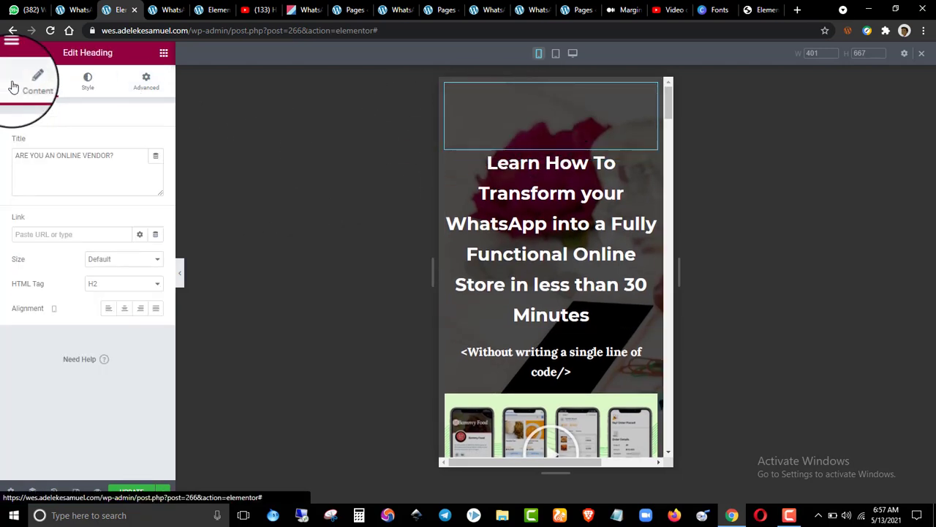
{"action": "left_click", "coordinate": [52, 160]}
{"action": "key", "text": "BackSpace"}
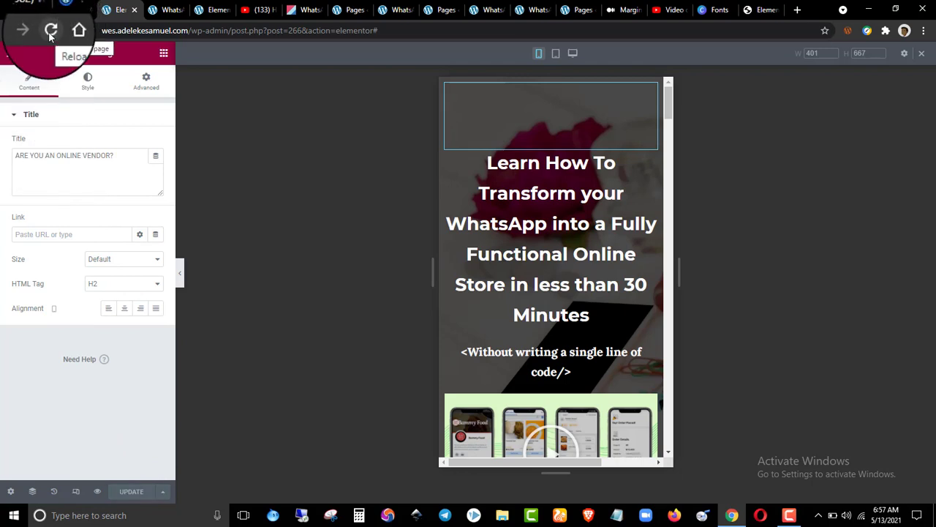
{"action": "left_click", "coordinate": [139, 87]}
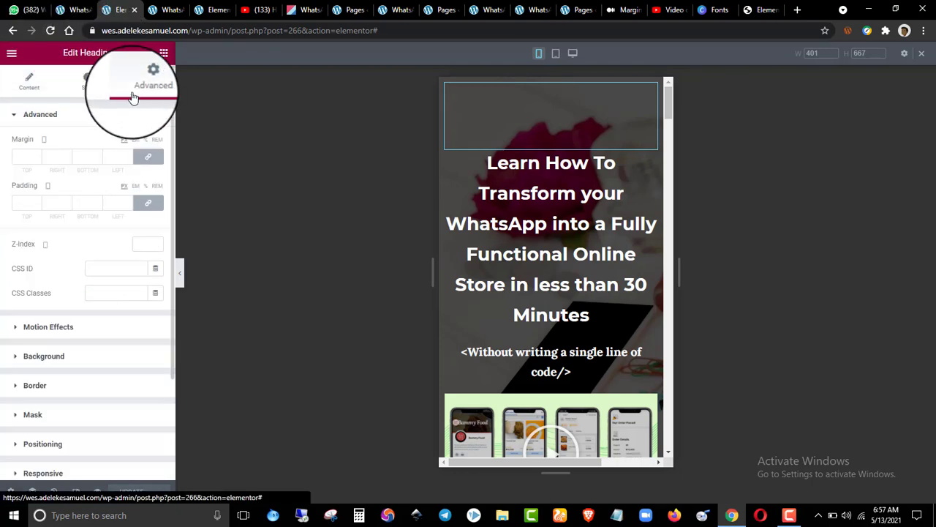
- After reloading the editor into mobile preview, unlink the "ARE YOU AN ONLINE VENDOR?" heading's margin and padding with all sides at 0
{"action": "left_click", "coordinate": [50, 33]}
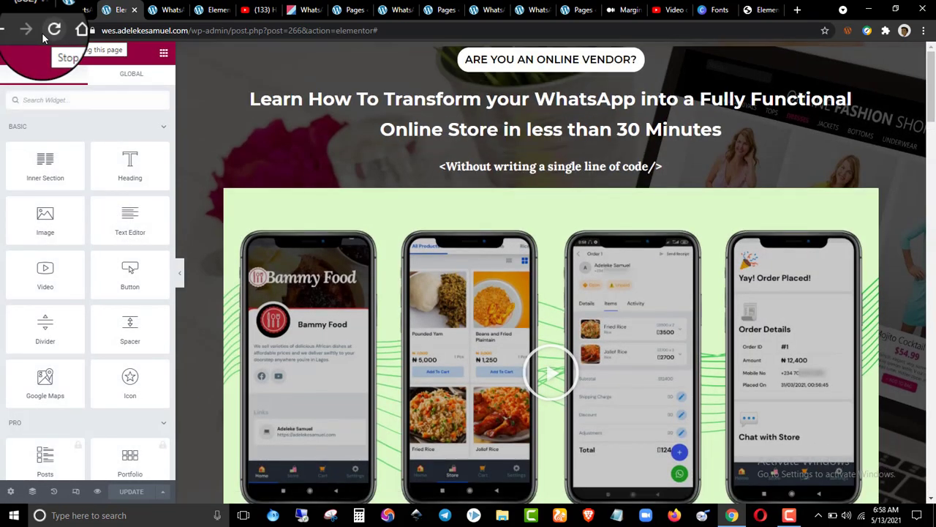
{"action": "left_click", "coordinate": [76, 494]}
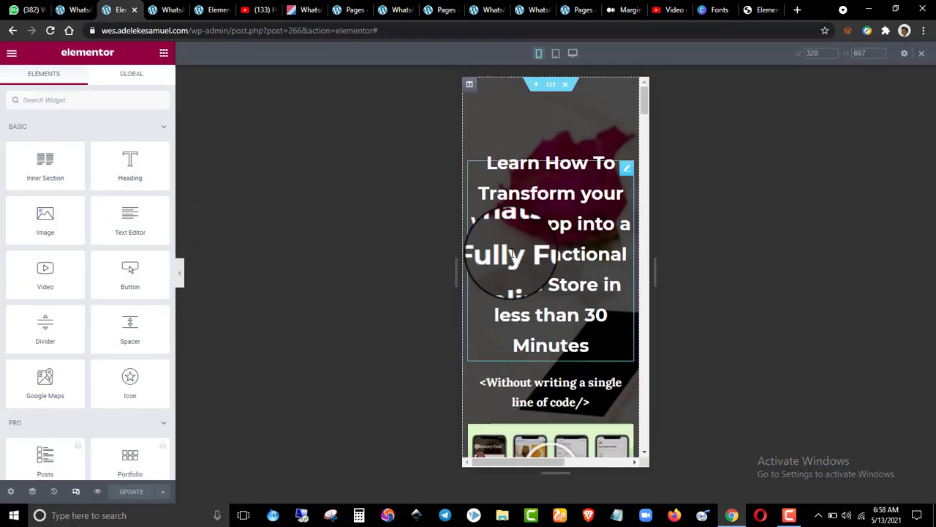
{"action": "right_click", "coordinate": [512, 139]}
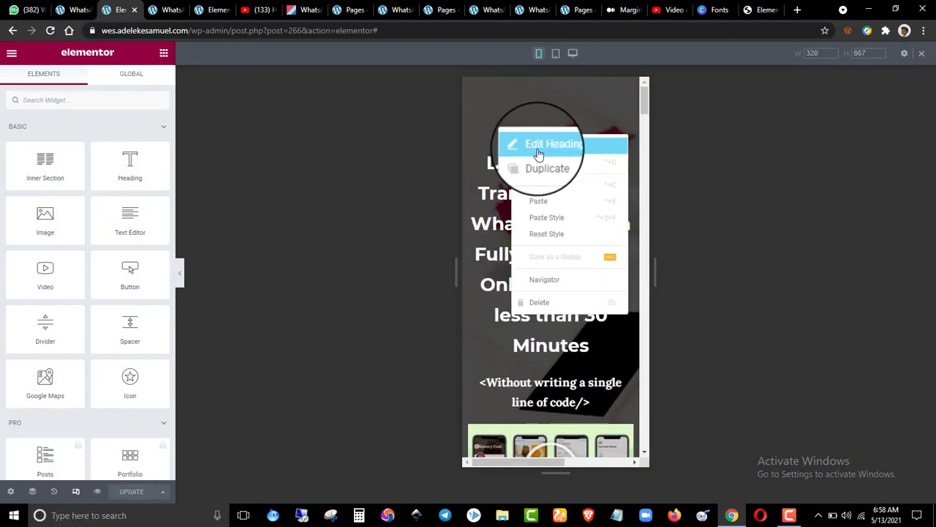
{"action": "left_click", "coordinate": [539, 145]}
{"action": "left_click", "coordinate": [152, 97]}
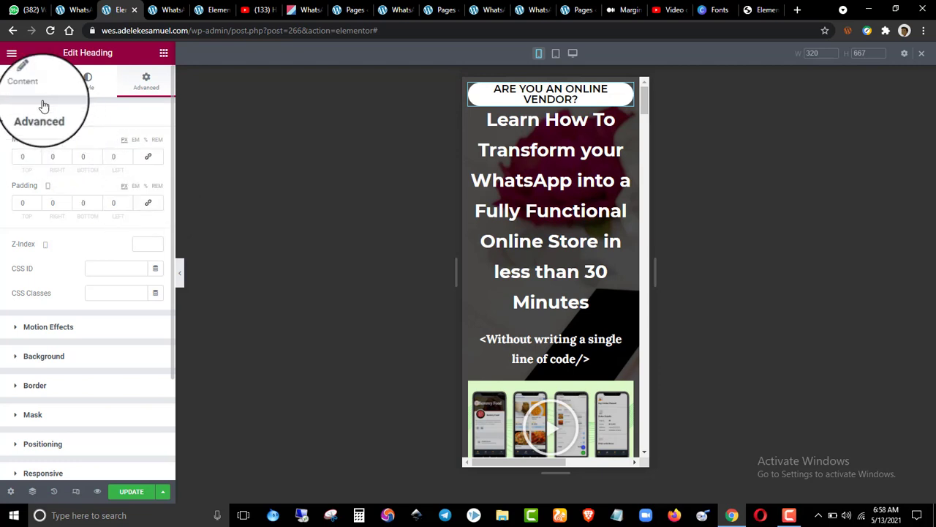
- Widen the mobile preview frame to about 399 px and look over the page down to the benefits list
{"action": "left_click", "coordinate": [29, 82]}
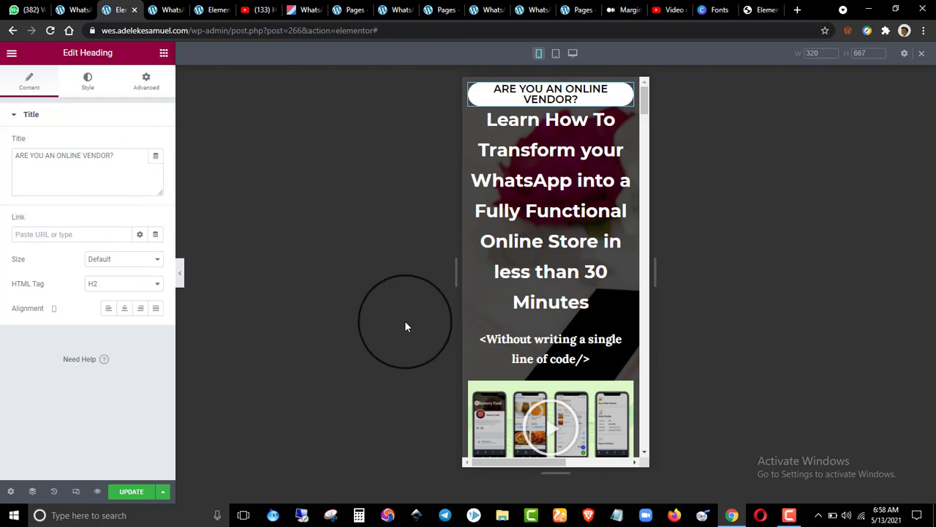
{"action": "left_click_drag", "start_coordinate": [658, 265], "coordinate": [700, 261]}
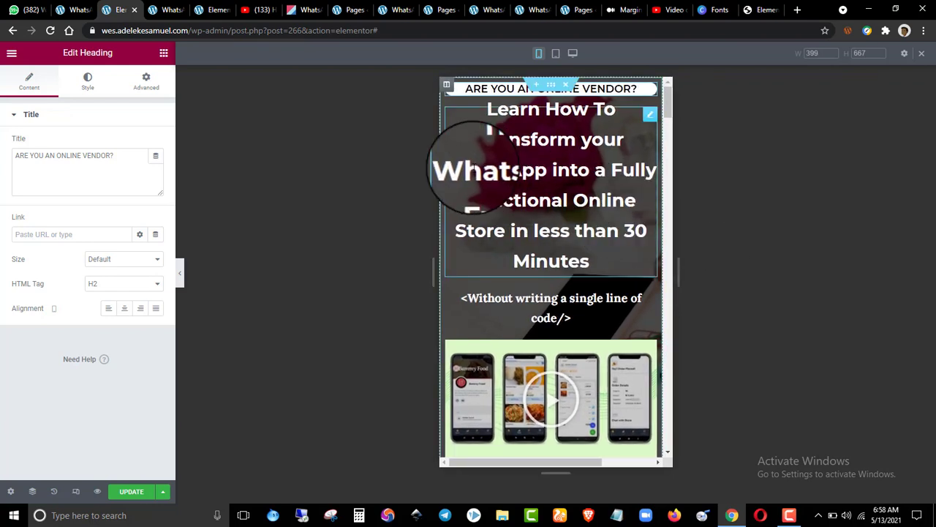
{"action": "scroll", "coordinate": [557, 196], "scroll_direction": "down", "scroll_amount": 15}
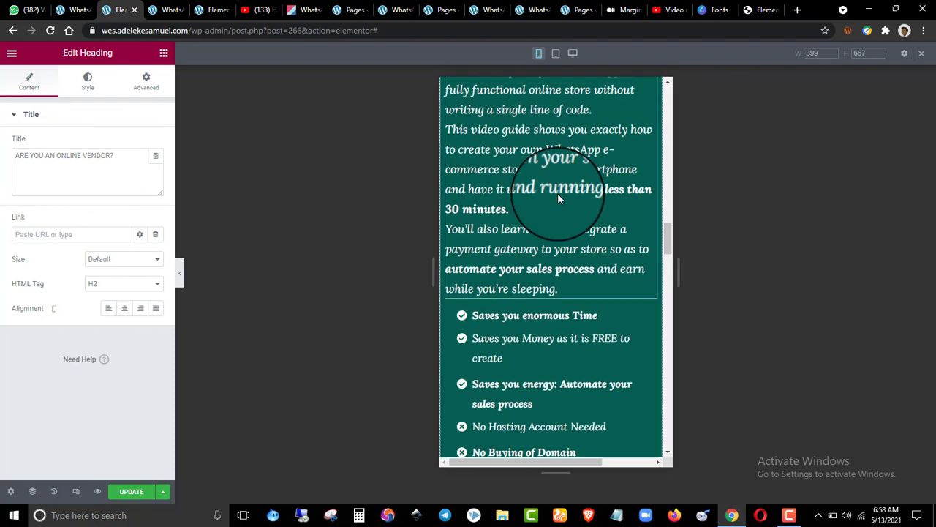
{"action": "scroll", "coordinate": [558, 194], "scroll_direction": "up", "scroll_amount": 15}
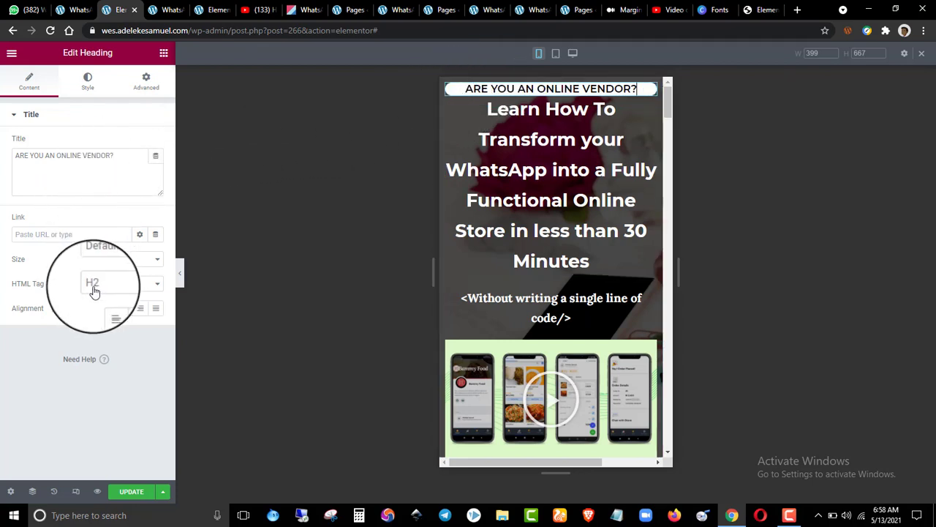
- Set the "ARE YOU AN ONLINE VENDOR?" heading's mobile padding to 5 px at the top and bottom
{"action": "left_click", "coordinate": [88, 82]}
{"action": "left_click", "coordinate": [145, 82]}
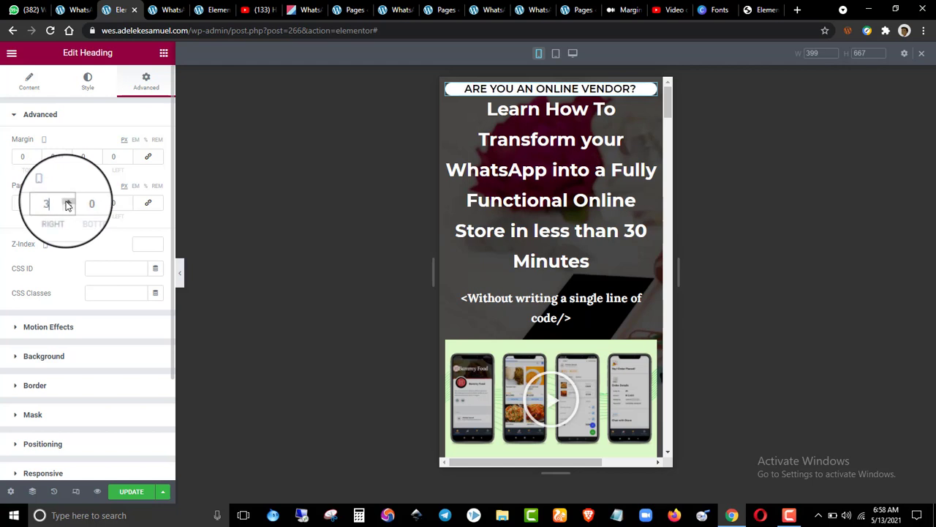
{"action": "left_click", "coordinate": [783, 516]}
{"action": "left_click", "coordinate": [783, 517]}
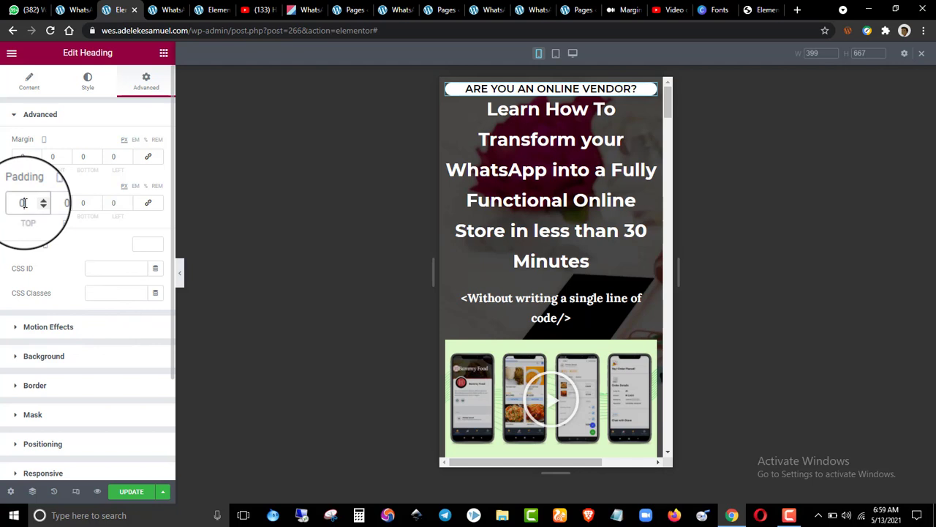
{"action": "type", "text": "5"}
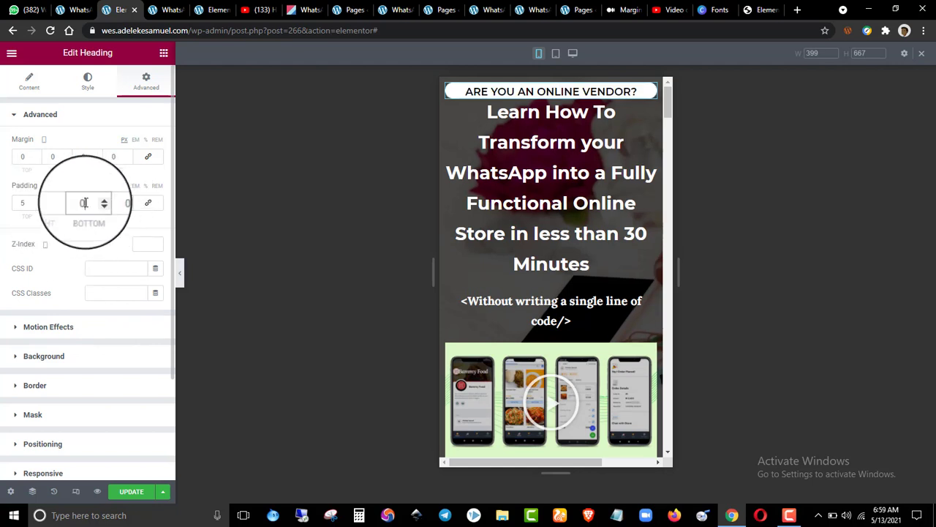
{"action": "type", "text": "5"}
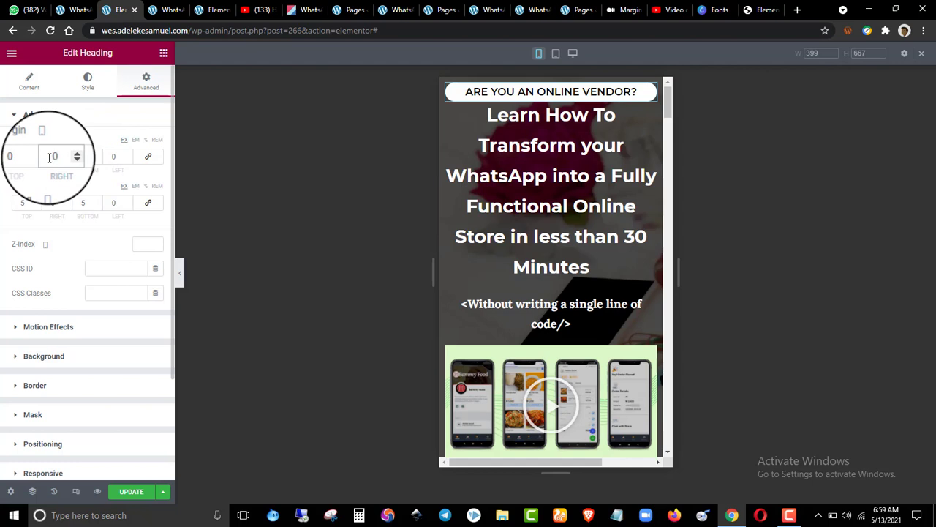
- Set the "ARE YOU AN ONLINE VENDOR?" heading's mobile margin to 20 px on the right and left
{"action": "type", "text": "0"}
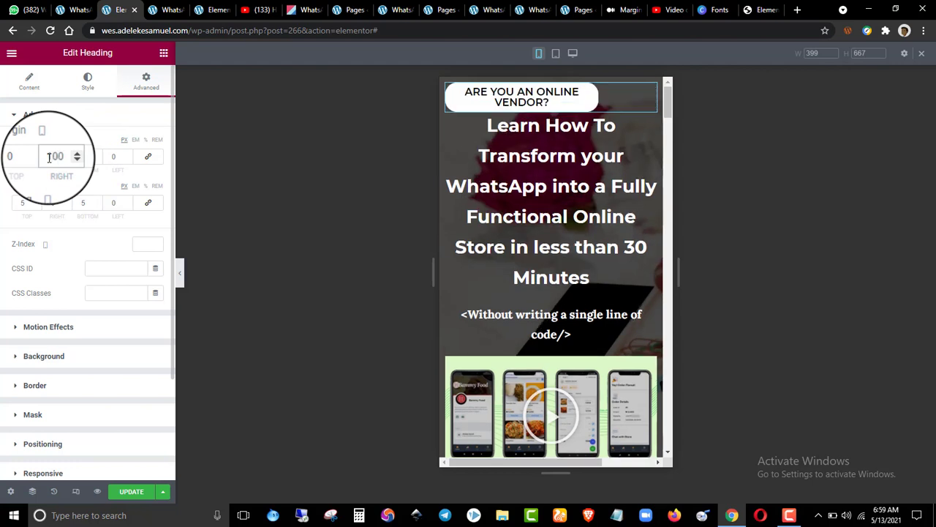
{"action": "key", "text": "BackSpace"}
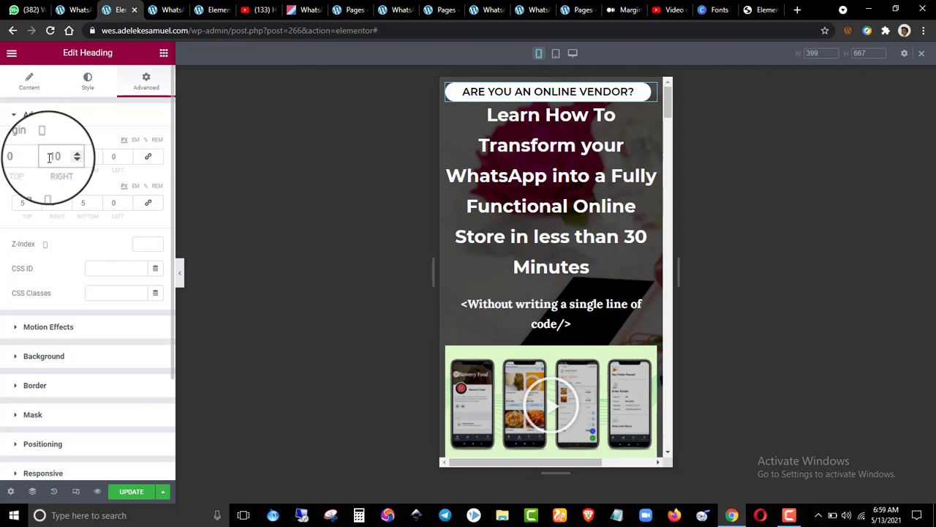
{"action": "left_click", "coordinate": [109, 159]}
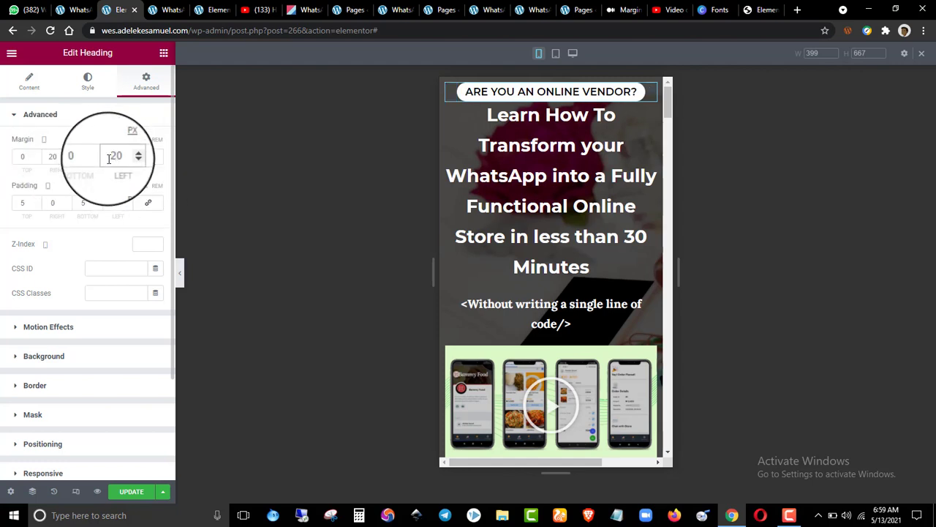
- Enter 18 px as the "ARE YOU AN ONLINE VENDOR?" heading's mobile font size and reduce it slightly
{"action": "left_click", "coordinate": [91, 94]}
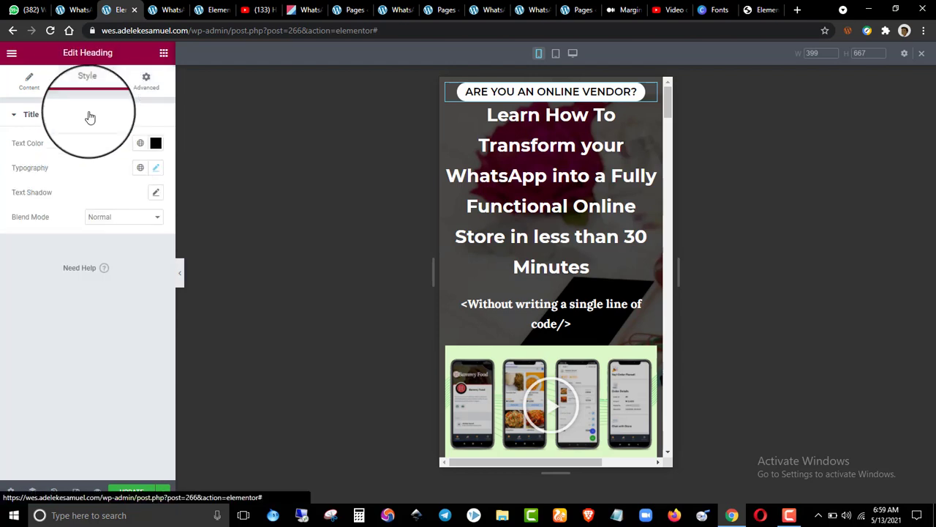
{"action": "left_click", "coordinate": [156, 169]}
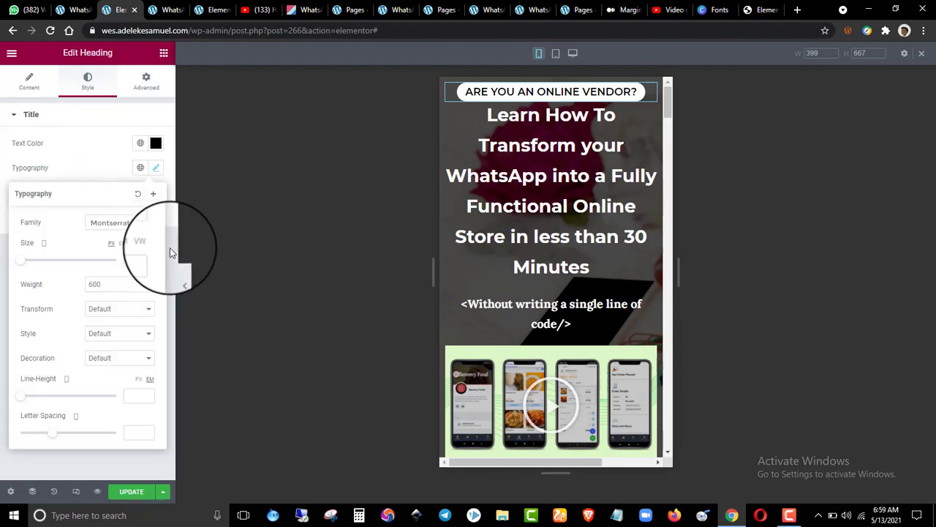
{"action": "left_click", "coordinate": [136, 258]}
{"action": "type", "text": "18"}
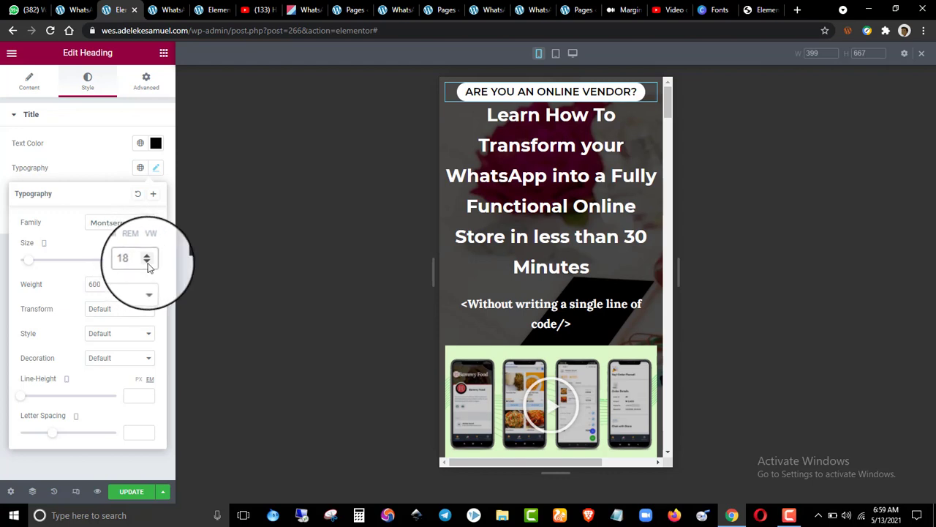
{"action": "left_click", "coordinate": [100, 153]}
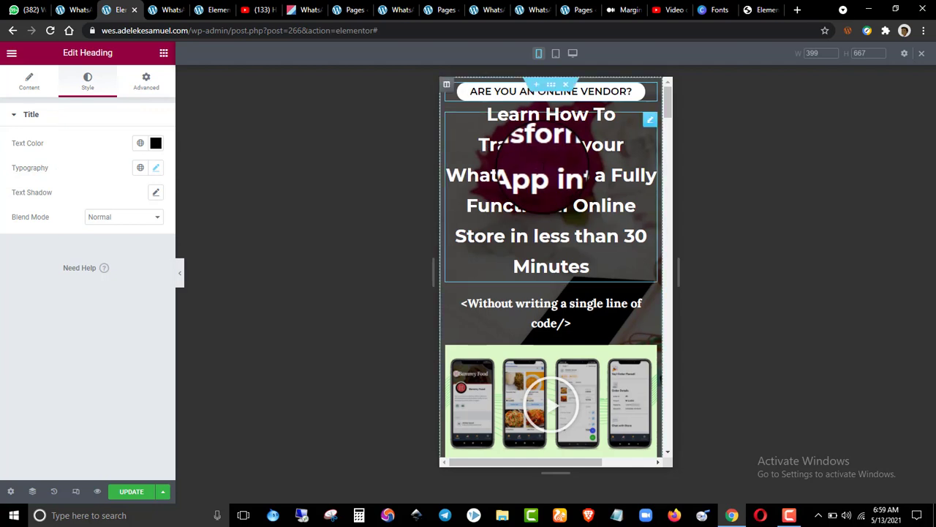
- Set the mobile font size of the "<Without writing a single line of code/>" text to 18 px
{"action": "left_click", "coordinate": [540, 147]}
{"action": "left_click", "coordinate": [527, 304]}
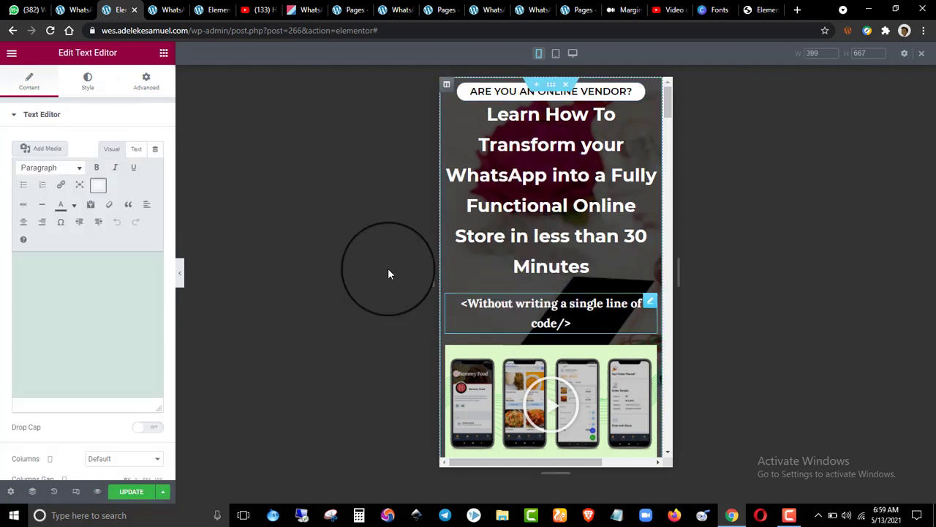
{"action": "left_click", "coordinate": [85, 84]}
{"action": "left_click", "coordinate": [156, 194]}
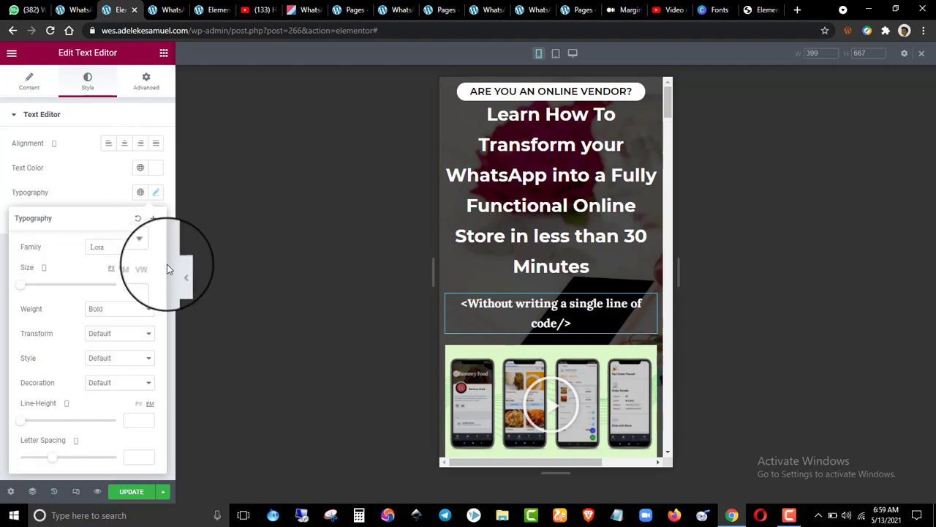
{"action": "type", "text": "18"}
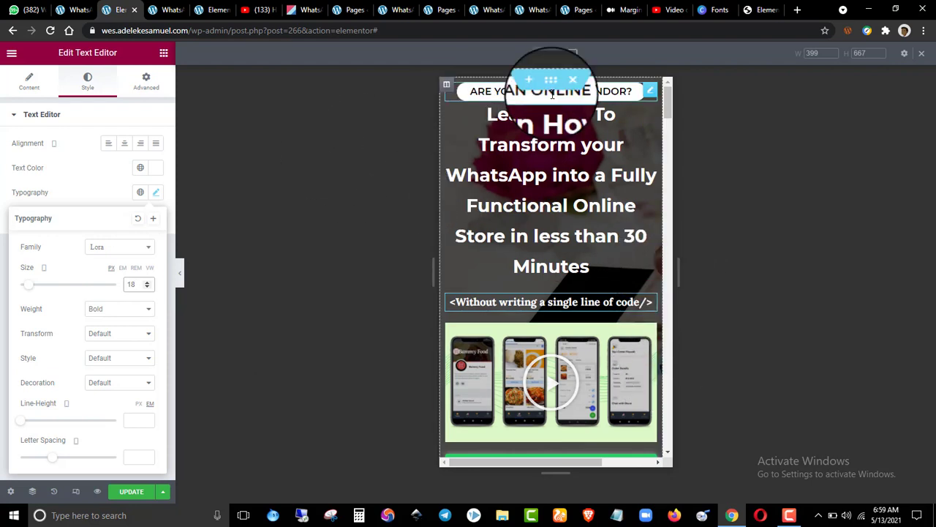
- Set the hero section's background image position to Center Center for mobile
{"action": "right_click", "coordinate": [441, 115]}
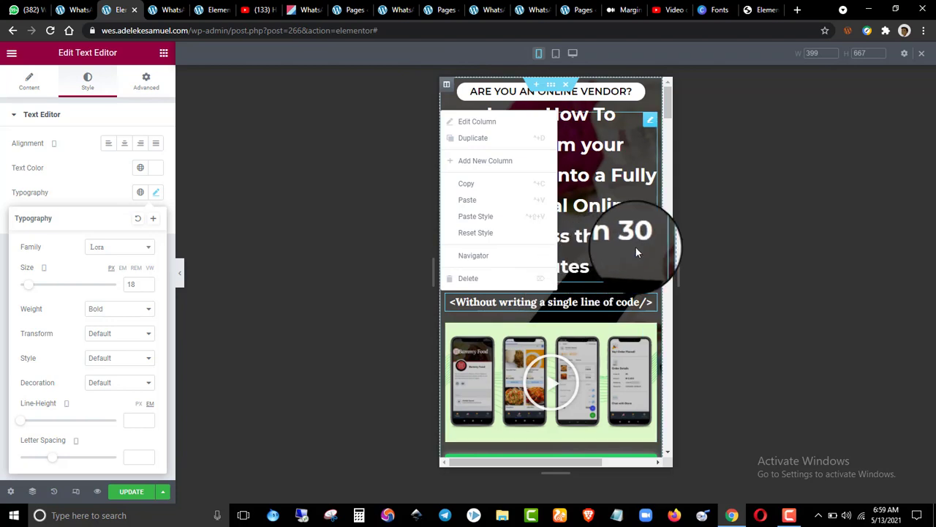
{"action": "left_click", "coordinate": [635, 208]}
{"action": "left_click_drag", "start_coordinate": [669, 104], "coordinate": [644, 150]}
{"action": "right_click", "coordinate": [520, 333]}
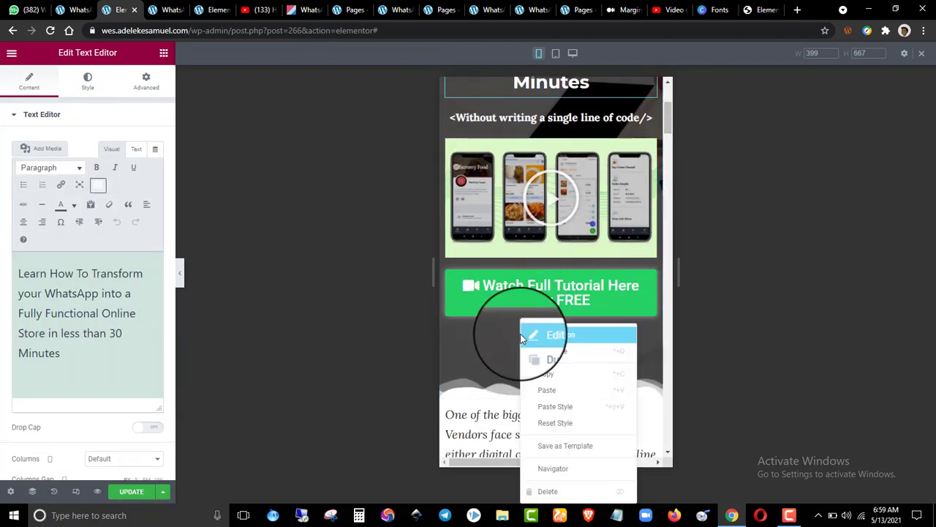
{"action": "left_click", "coordinate": [551, 334]}
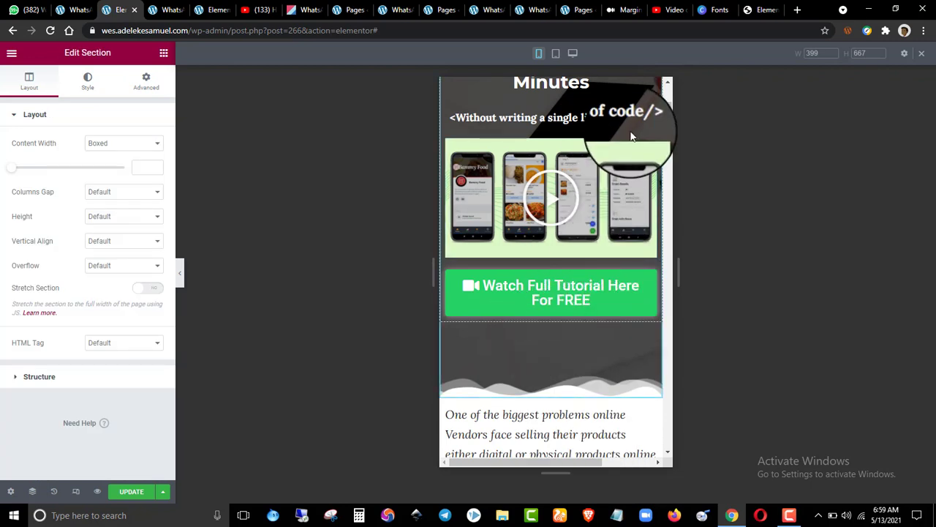
{"action": "left_click_drag", "start_coordinate": [666, 123], "coordinate": [666, 93]}
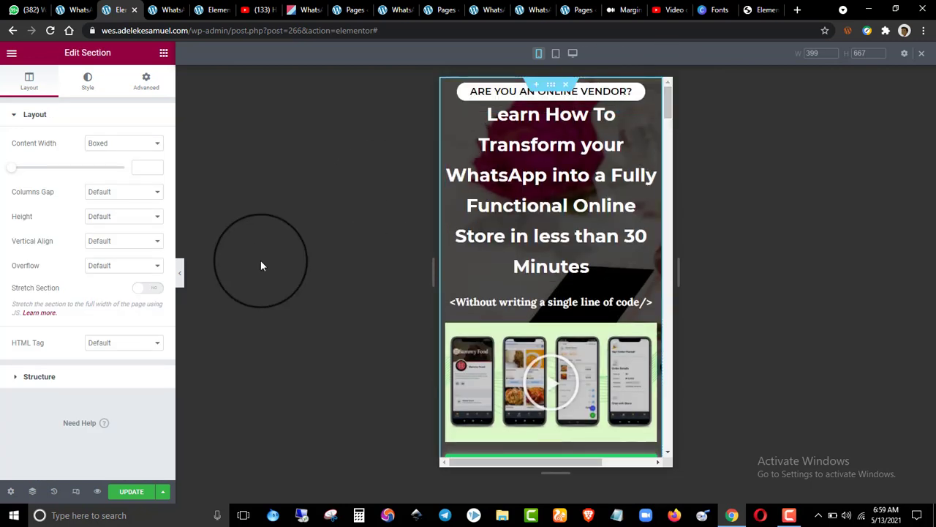
{"action": "left_click", "coordinate": [116, 193]}
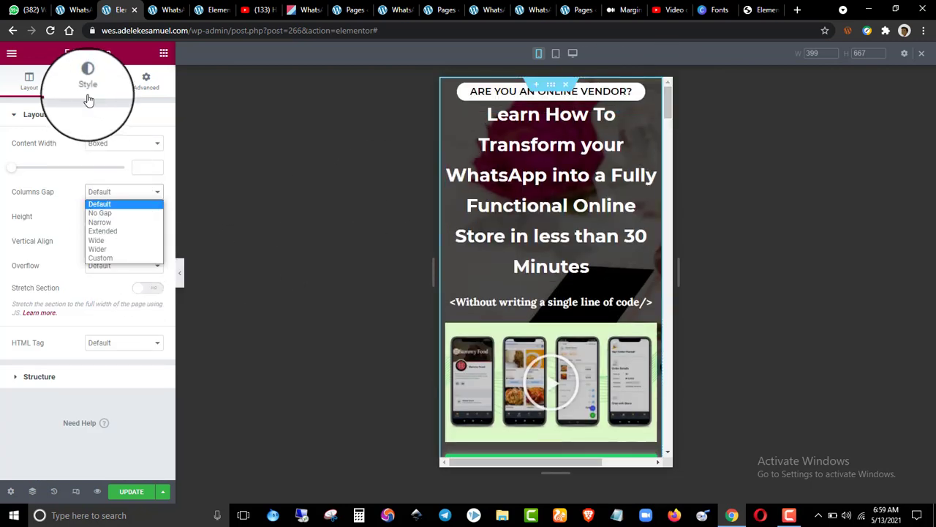
{"action": "left_click", "coordinate": [86, 117]}
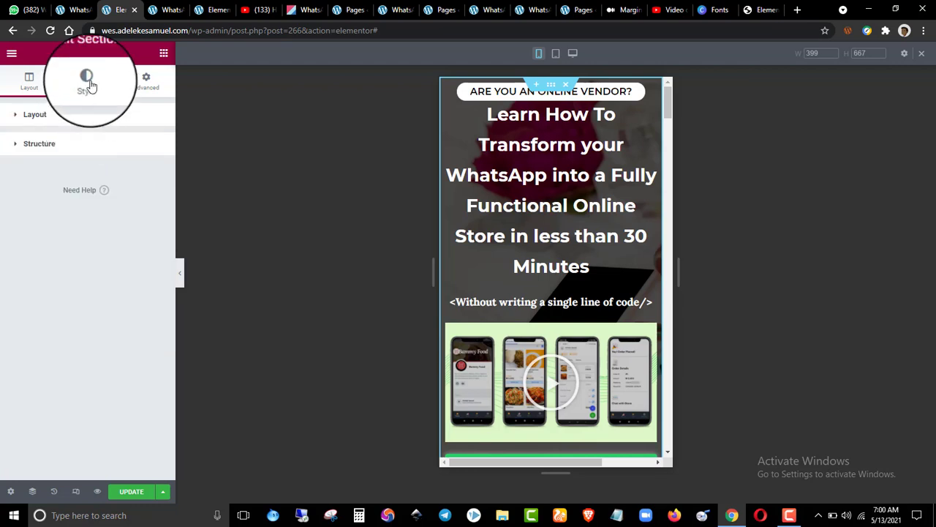
{"action": "left_click", "coordinate": [87, 81]}
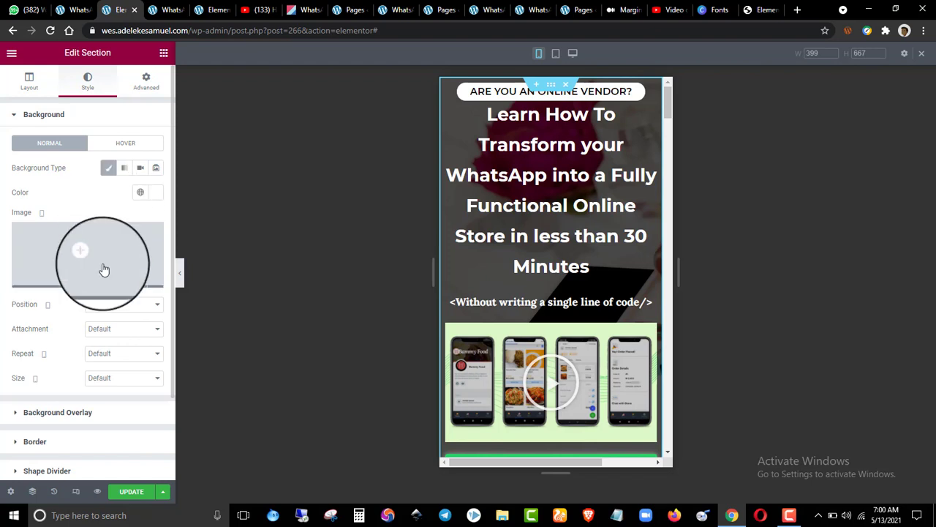
{"action": "left_click", "coordinate": [100, 304]}
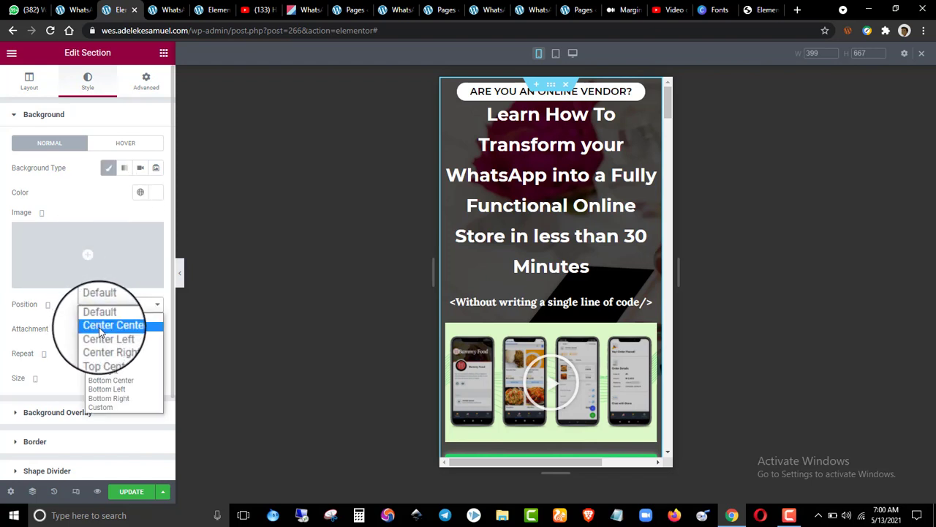
{"action": "left_click", "coordinate": [100, 327]}
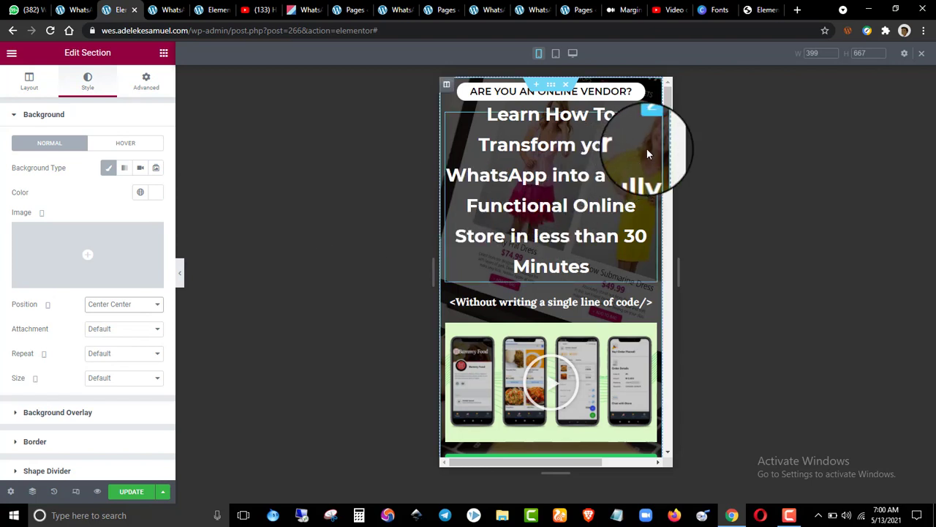
- Set the mobile font size of the "Watch Full Tutorial Here For FREE" button to 18 px
{"action": "left_click_drag", "start_coordinate": [668, 91], "coordinate": [670, 113]}
{"action": "scroll", "coordinate": [668, 113], "scroll_direction": "down", "scroll_amount": 1}
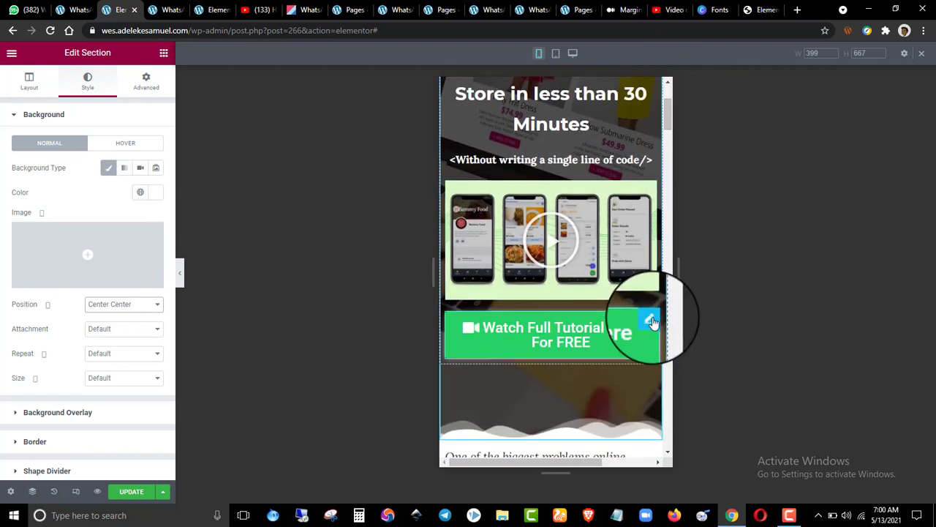
{"action": "left_click", "coordinate": [651, 320]}
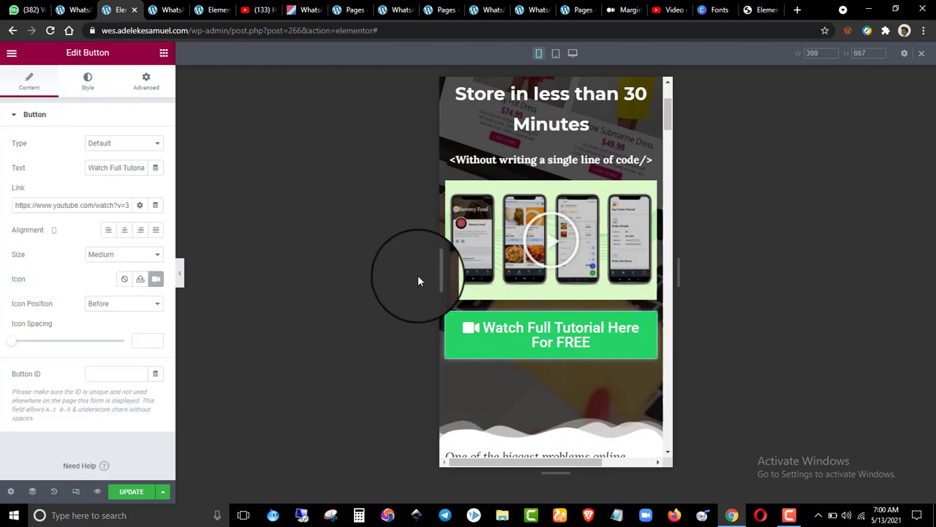
{"action": "left_click", "coordinate": [90, 91]}
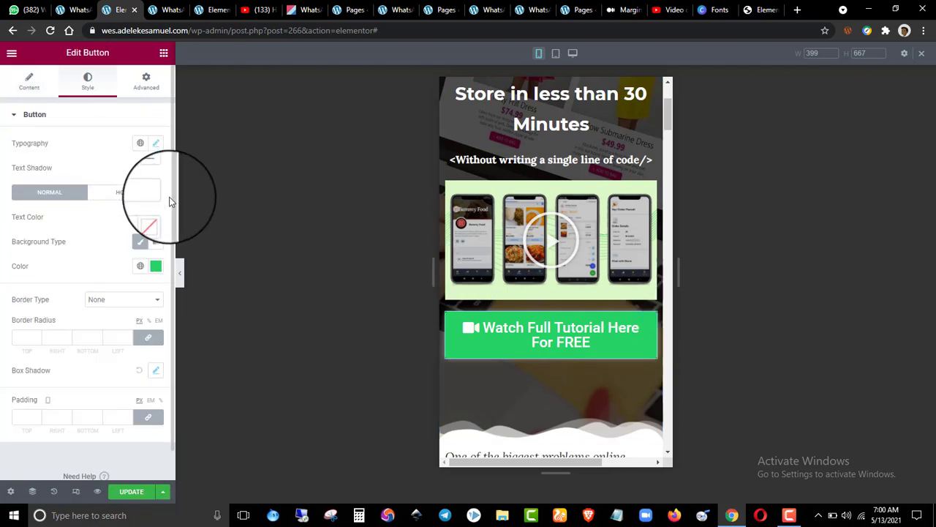
{"action": "left_click", "coordinate": [156, 146]}
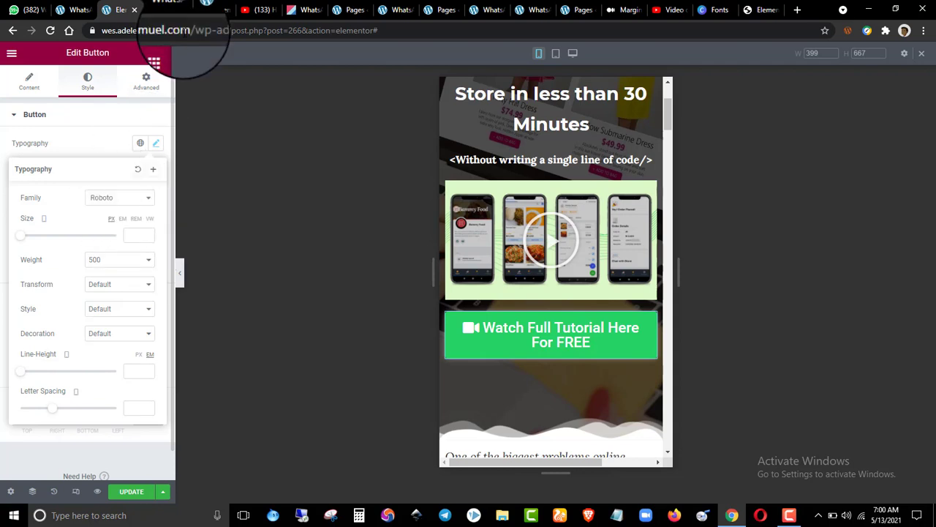
{"action": "left_click", "coordinate": [136, 235]}
{"action": "type", "text": "18"}
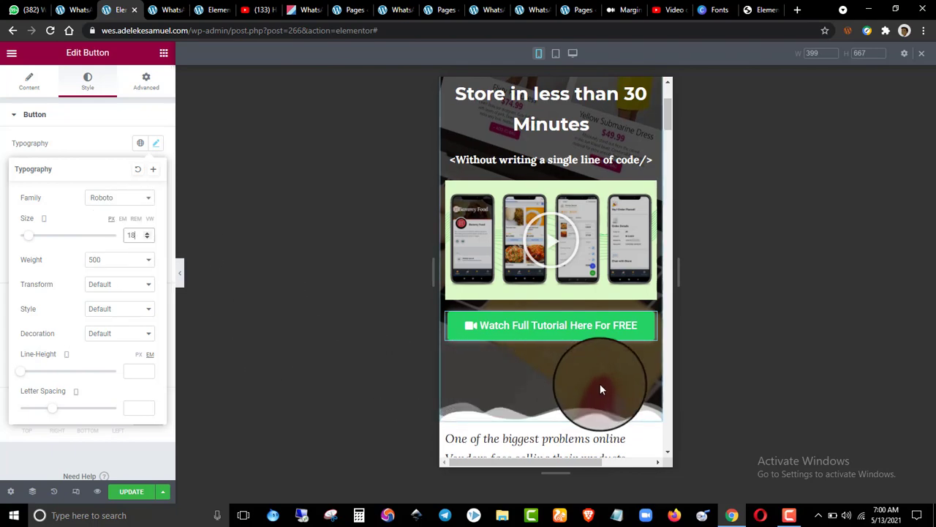
{"action": "scroll", "coordinate": [600, 384], "scroll_direction": "up", "scroll_amount": 2}
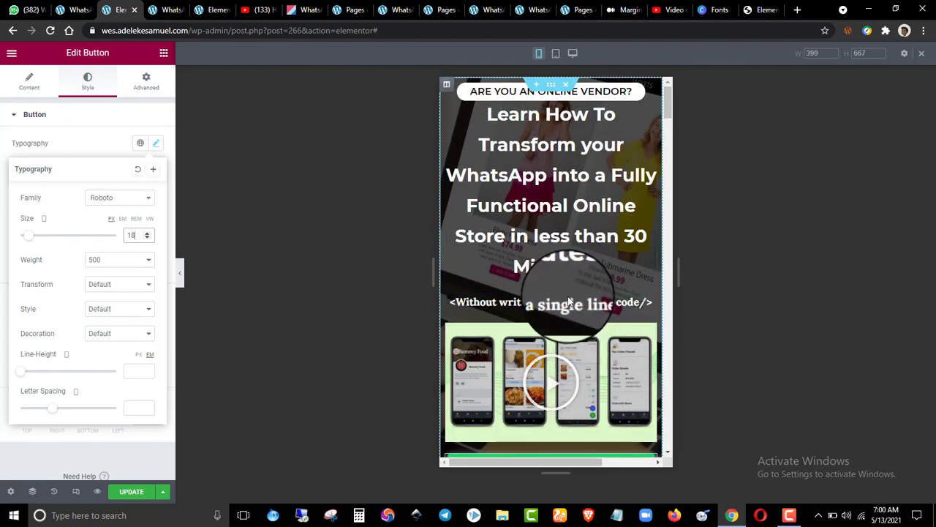
{"action": "scroll", "coordinate": [567, 329], "scroll_direction": "down", "scroll_amount": 5}
{"action": "left_click", "coordinate": [411, 152]}
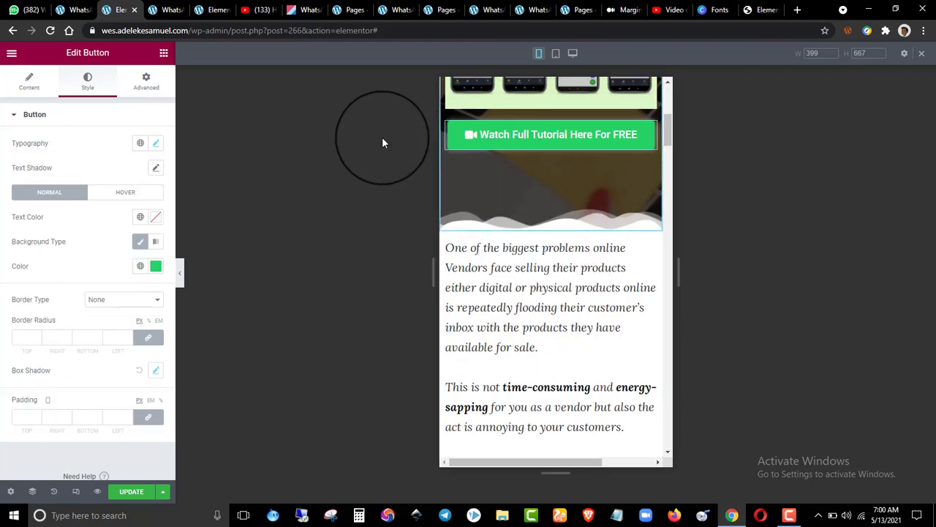
- Set the hero section's mobile padding to 45 px at the bottom and 0 on the other sides
{"action": "right_click", "coordinate": [473, 160]}
{"action": "left_click", "coordinate": [504, 169]}
{"action": "left_click", "coordinate": [152, 87]}
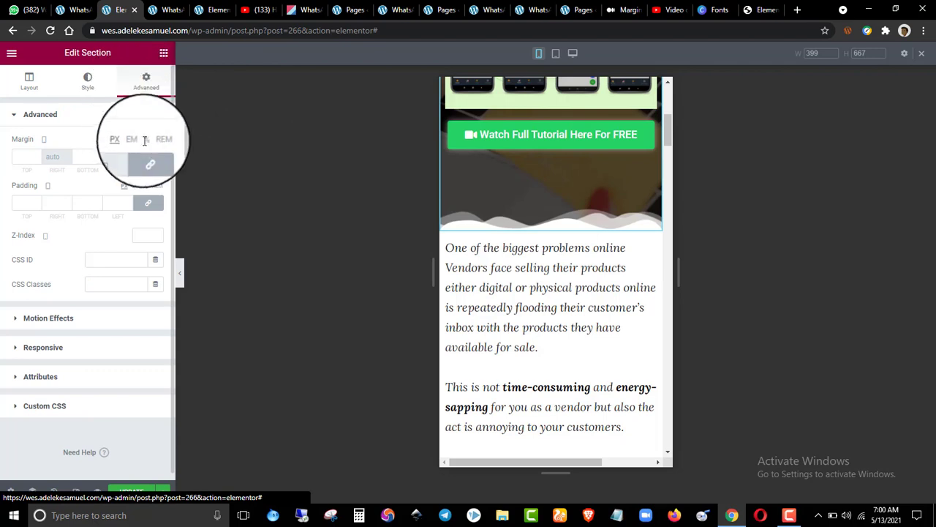
{"action": "left_click", "coordinate": [148, 207]}
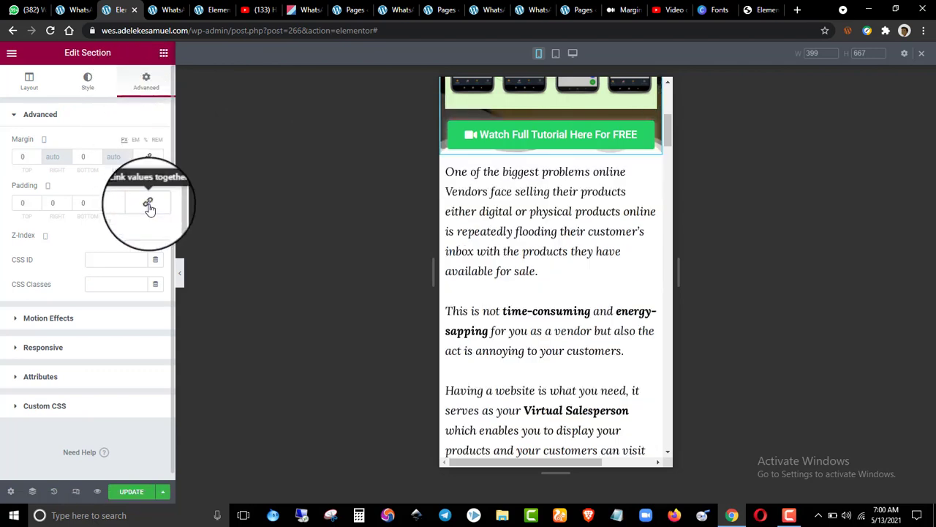
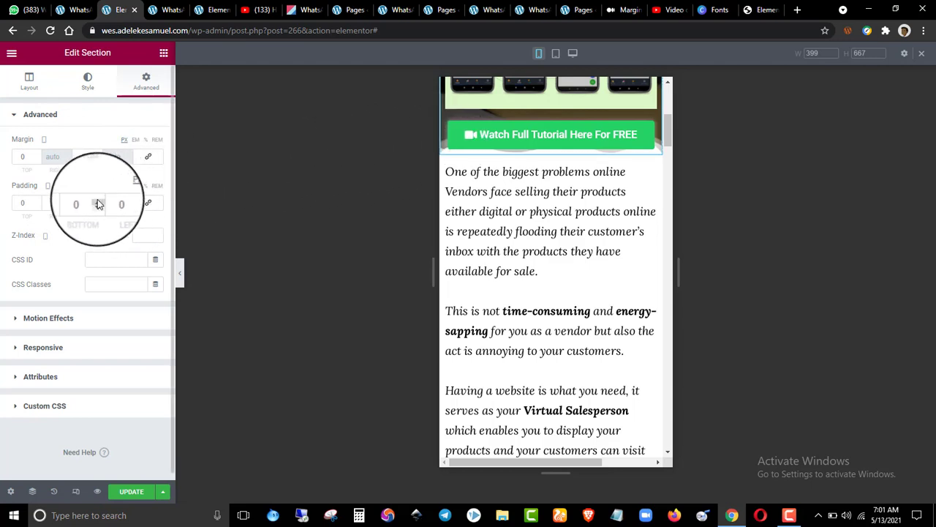
{"action": "left_click_drag", "start_coordinate": [98, 206], "coordinate": [98, 205]}
{"action": "scroll", "coordinate": [491, 187], "scroll_direction": "up", "scroll_amount": 5}
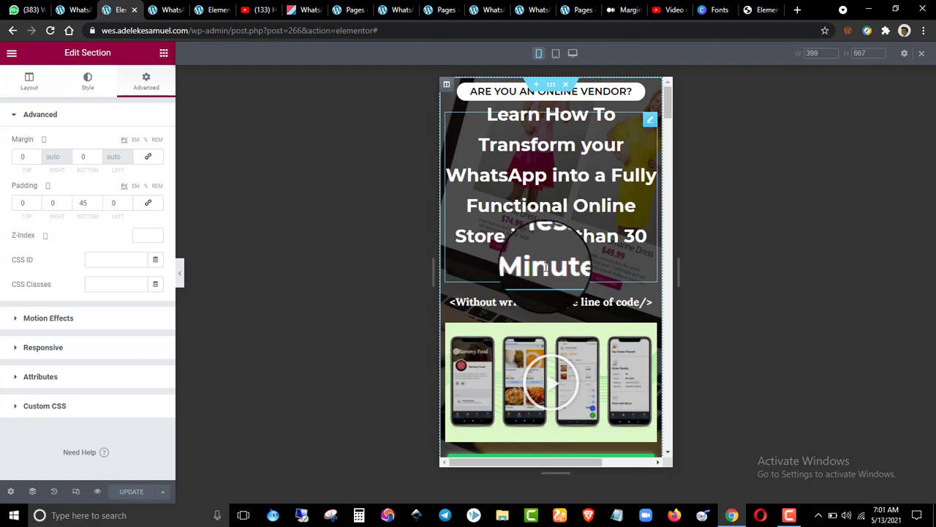
- Set the mobile font size of the "One of the biggest problems" text block to 18 px
{"action": "scroll", "coordinate": [622, 220], "scroll_direction": "down", "scroll_amount": 5}
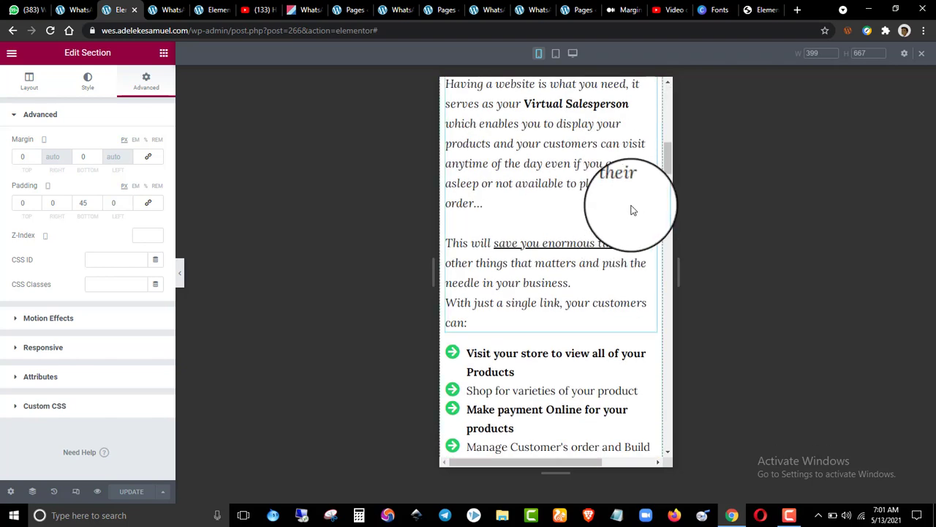
{"action": "left_click", "coordinate": [602, 243]}
{"action": "left_click", "coordinate": [87, 80]}
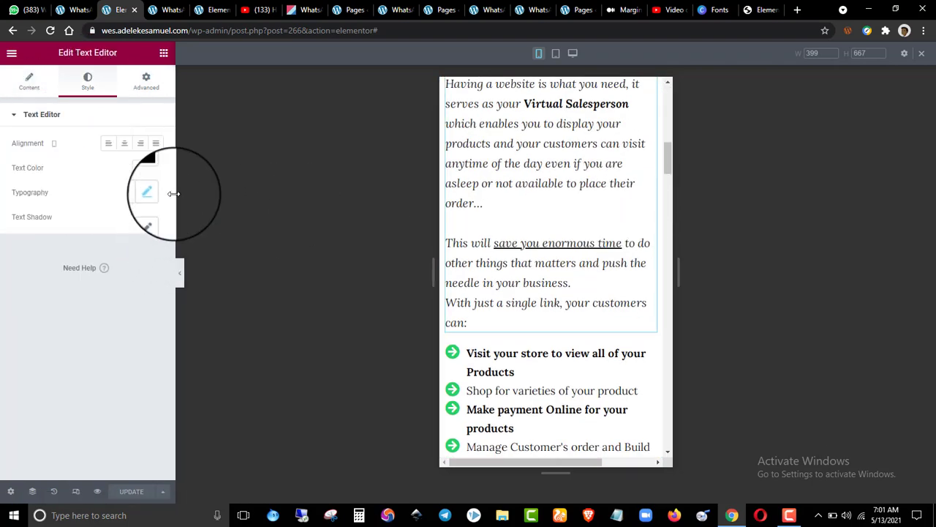
{"action": "left_click", "coordinate": [155, 192]}
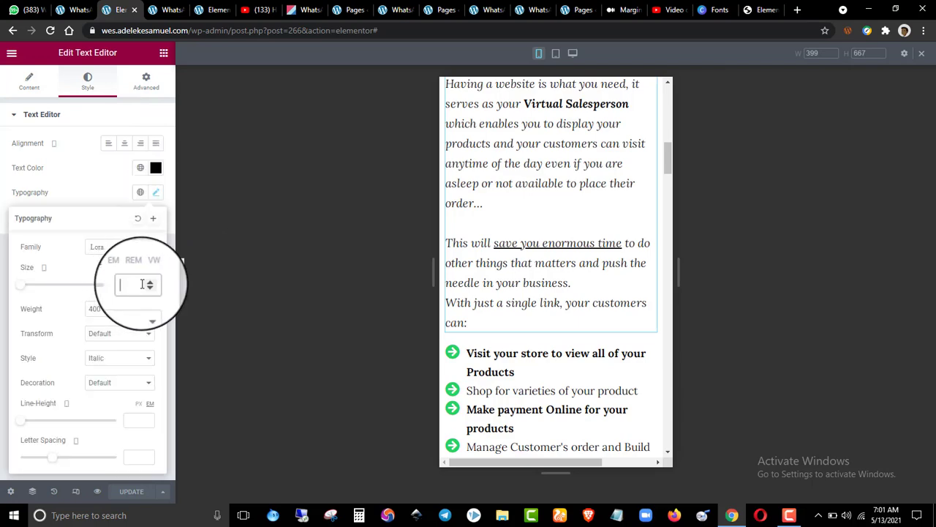
{"action": "type", "text": "18"}
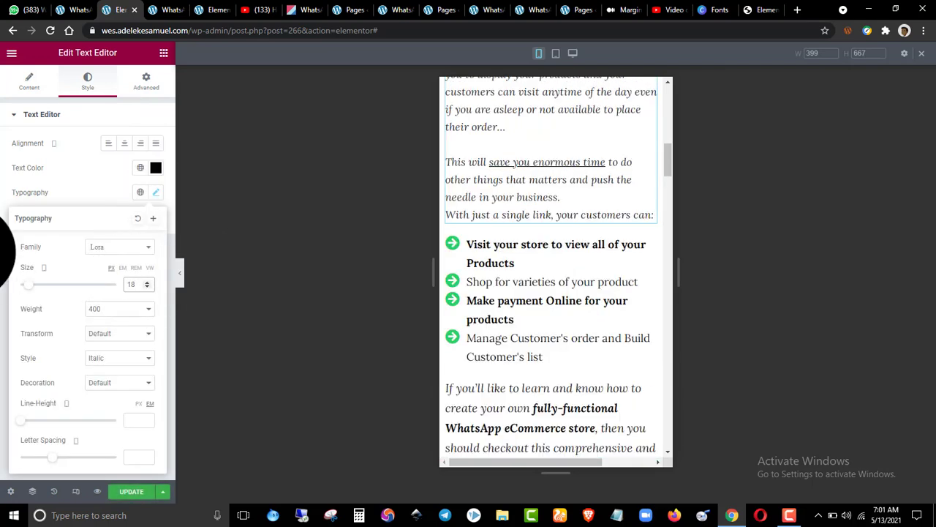
{"action": "scroll", "coordinate": [542, 234], "scroll_direction": "up", "scroll_amount": 5}
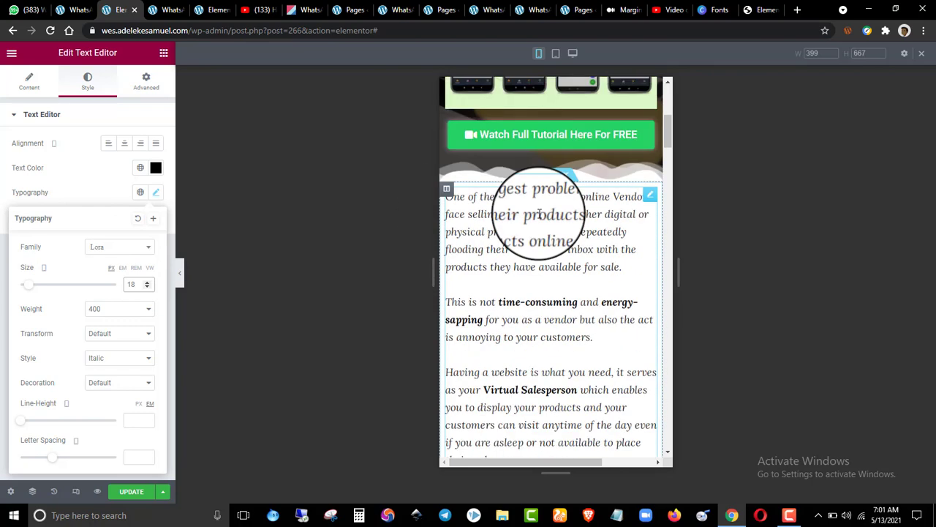
{"action": "left_click", "coordinate": [539, 245]}
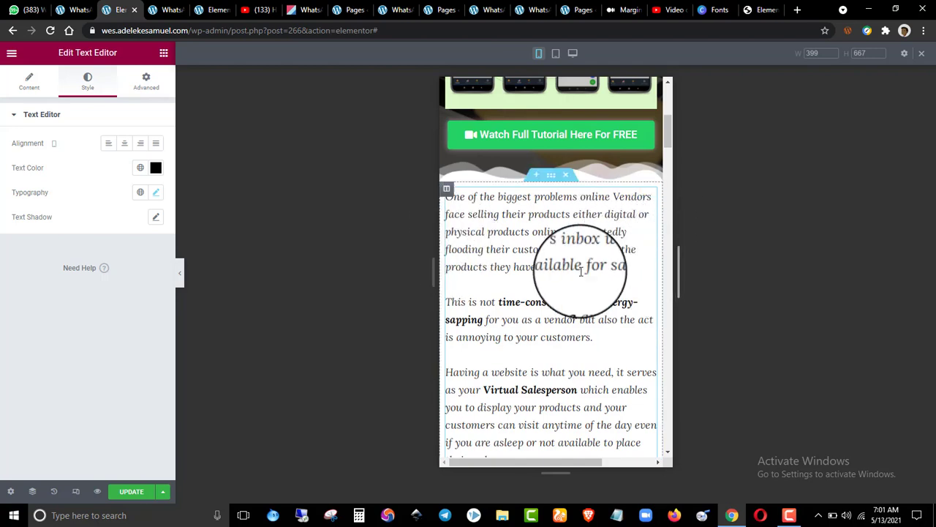
- Set the "One of the biggest problems" text block's mobile padding to 10 px on the right and left
{"action": "left_click", "coordinate": [144, 81]}
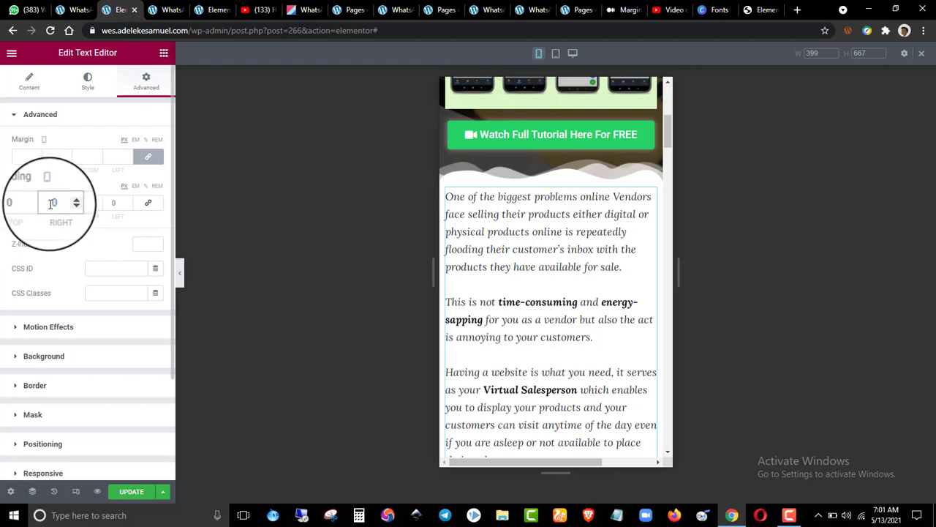
{"action": "type", "text": "10"}
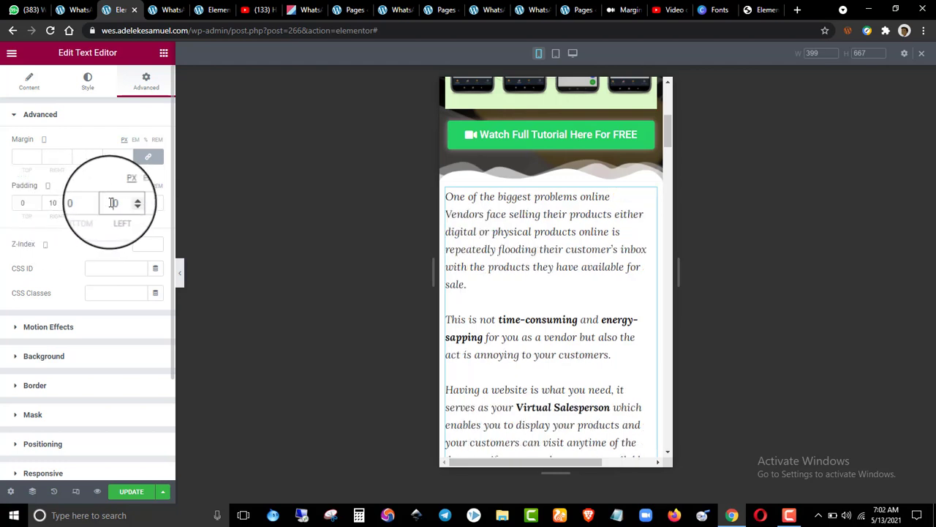
{"action": "type", "text": "10"}
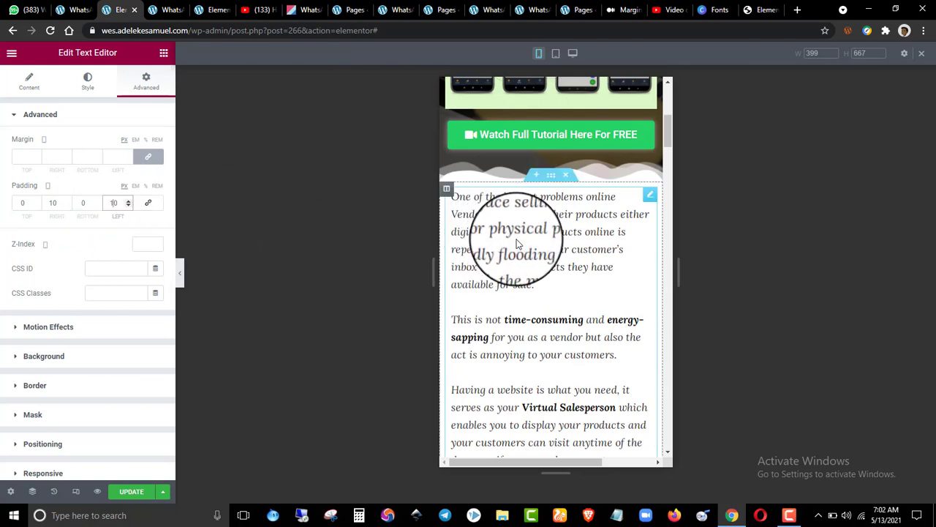
- Check the icon list's margin and padding settings and examine the side spacing of the content further down the mobile page
{"action": "scroll", "coordinate": [545, 261], "scroll_direction": "down", "scroll_amount": 5}
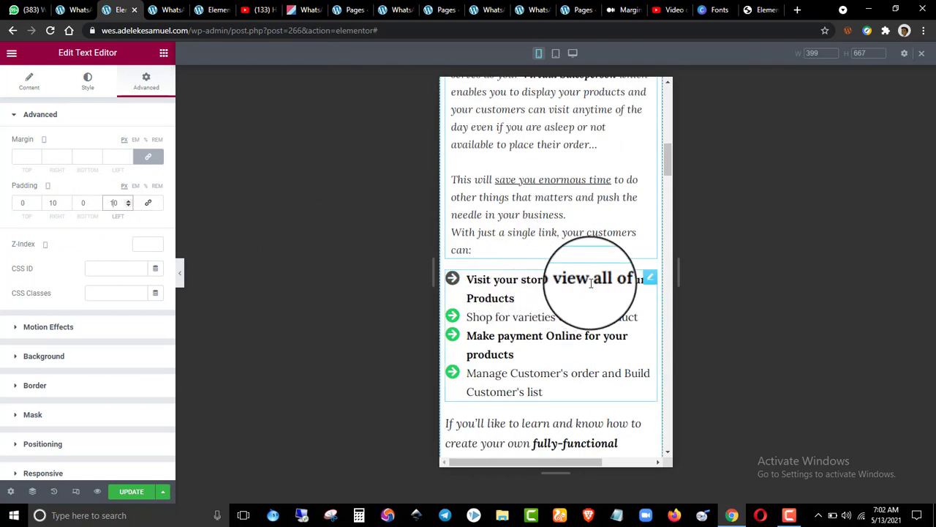
{"action": "left_click", "coordinate": [651, 280]}
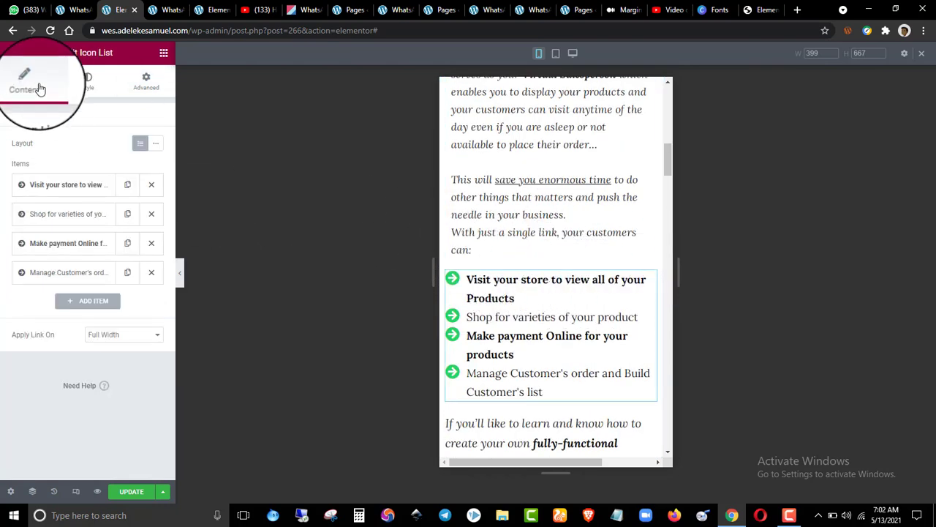
{"action": "left_click", "coordinate": [146, 81]}
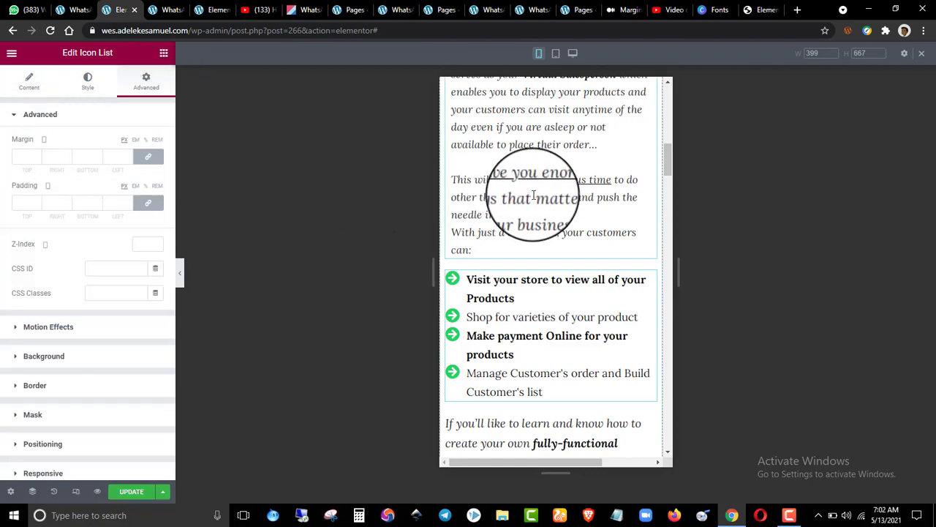
{"action": "scroll", "coordinate": [533, 184], "scroll_direction": "up", "scroll_amount": 5}
{"action": "scroll", "coordinate": [461, 212], "scroll_direction": "down", "scroll_amount": 5}
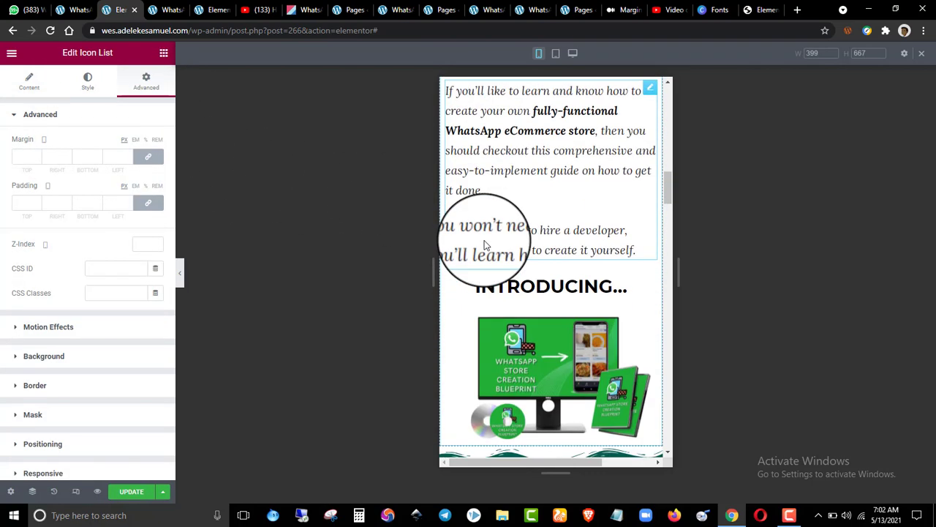
{"action": "scroll", "coordinate": [484, 243], "scroll_direction": "up", "scroll_amount": 3}
{"action": "scroll", "coordinate": [482, 251], "scroll_direction": "down", "scroll_amount": 8}
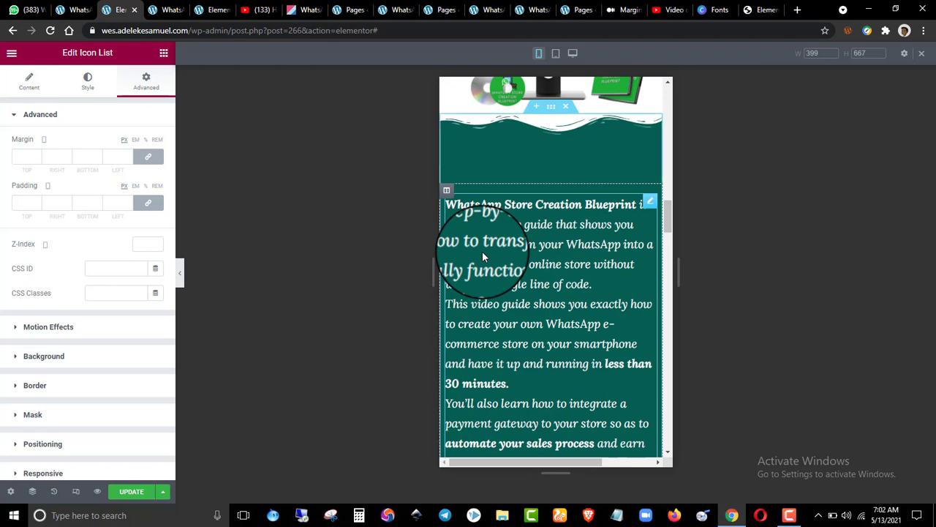
{"action": "scroll", "coordinate": [483, 252], "scroll_direction": "up", "scroll_amount": 5}
{"action": "scroll", "coordinate": [476, 235], "scroll_direction": "up", "scroll_amount": 9}
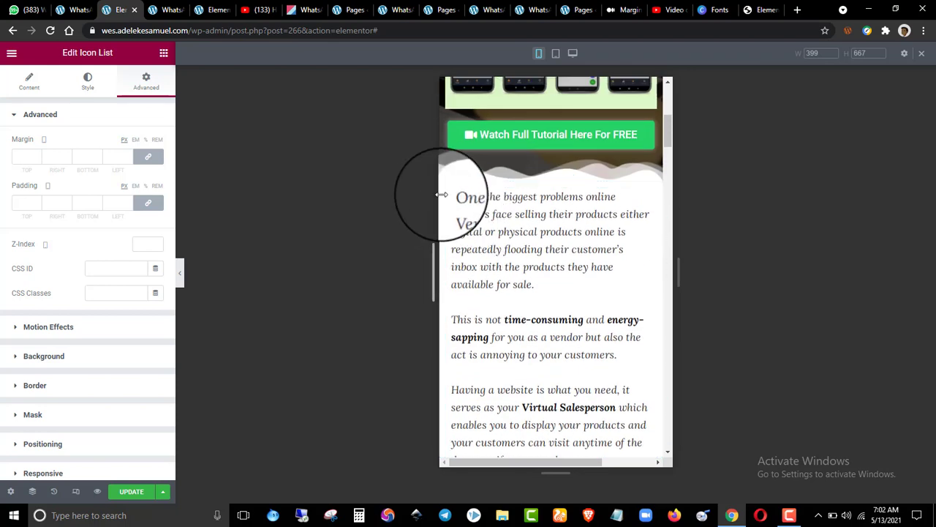
- Set the mobile padding of the column holding the introductory text to 10 px right and left, with 0 top and bottom
{"action": "left_click", "coordinate": [447, 189]}
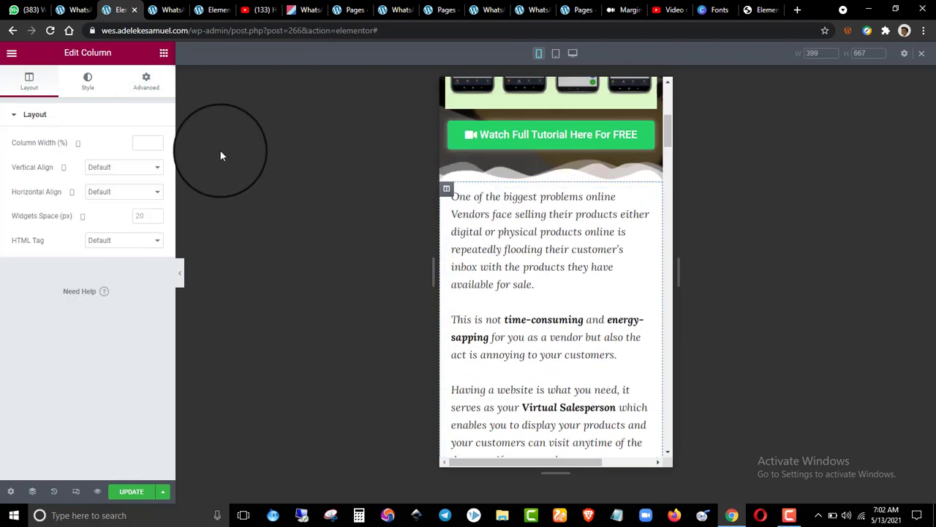
{"action": "left_click", "coordinate": [145, 82]}
{"action": "left_click", "coordinate": [148, 204]}
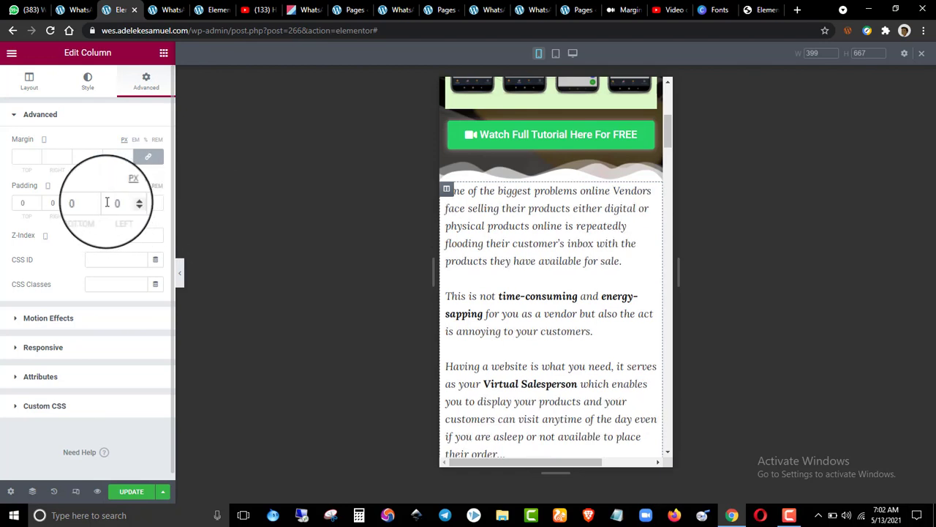
{"action": "left_click", "coordinate": [54, 202]}
{"action": "type", "text": "1"}
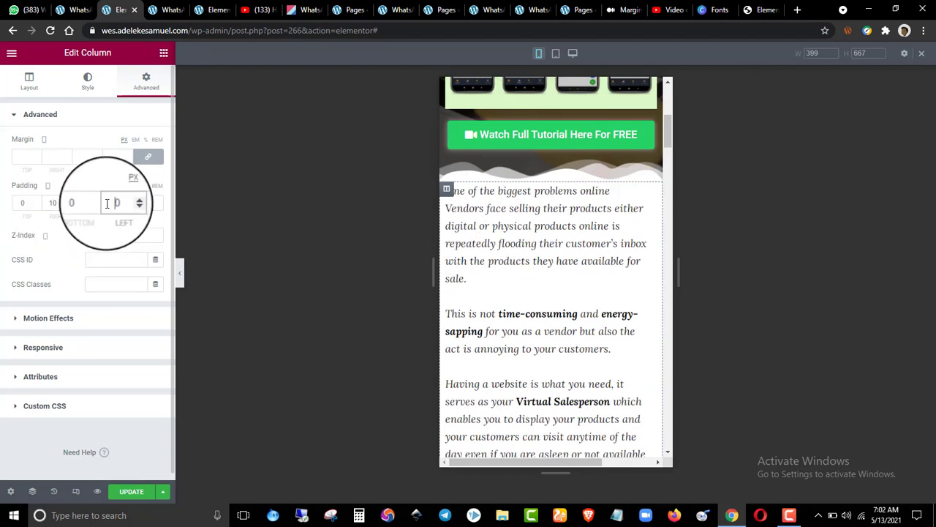
{"action": "type", "text": "1"}
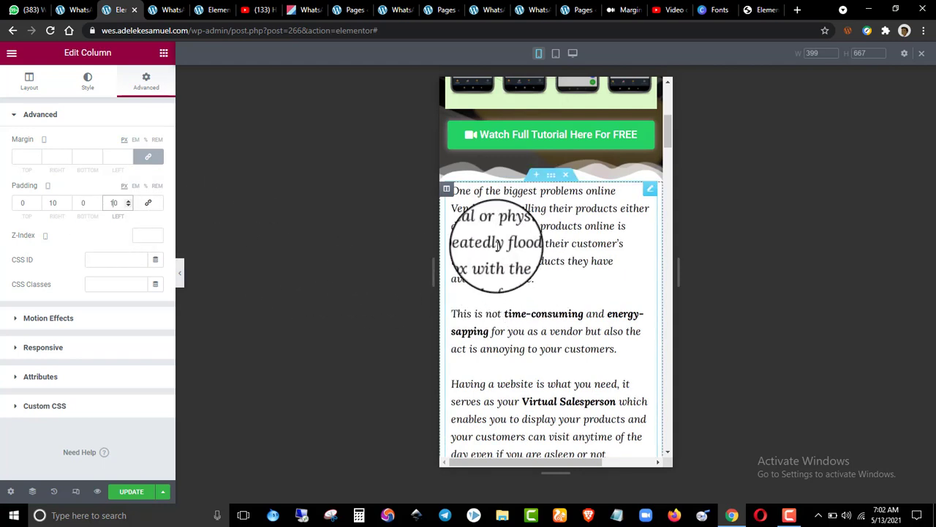
- Set the introductory text block's right and left mobile padding to 0 and update the page
{"action": "left_click", "coordinate": [497, 245]}
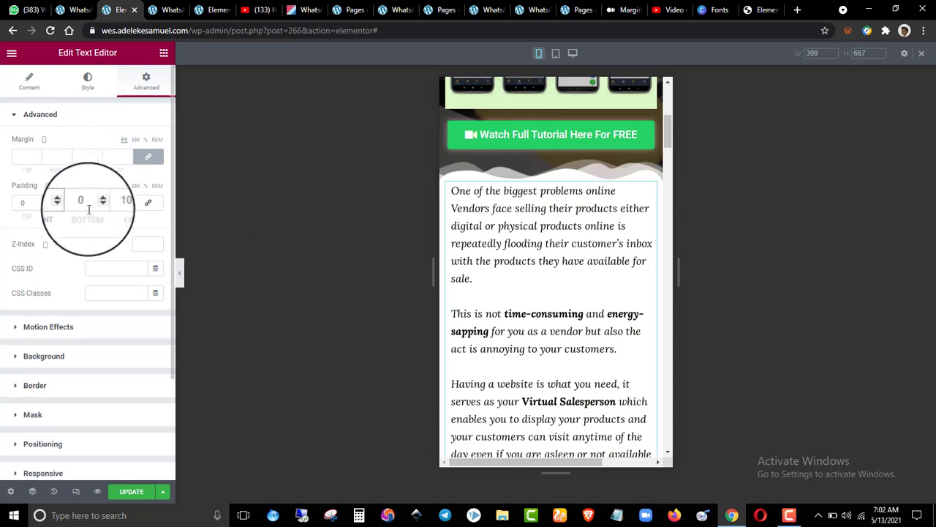
{"action": "key", "text": "BackSpace"}
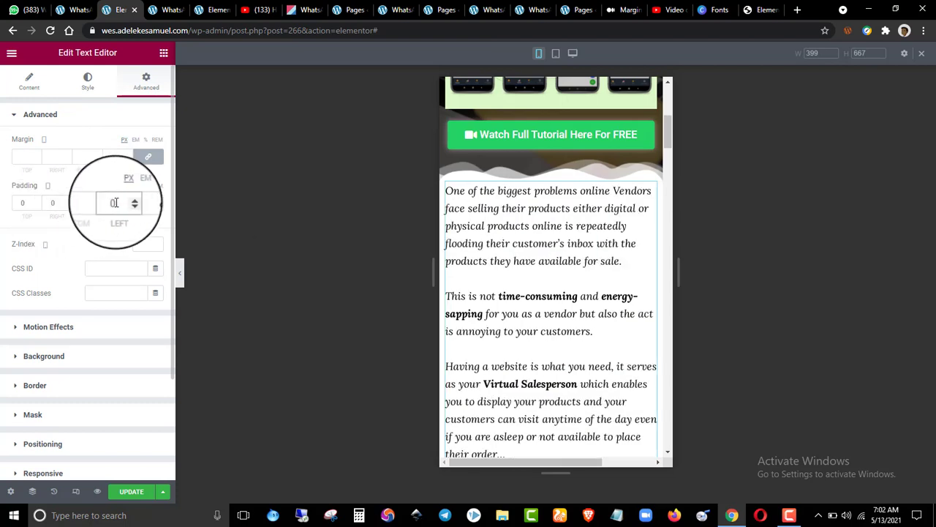
{"action": "scroll", "coordinate": [514, 246], "scroll_direction": "down", "scroll_amount": 5}
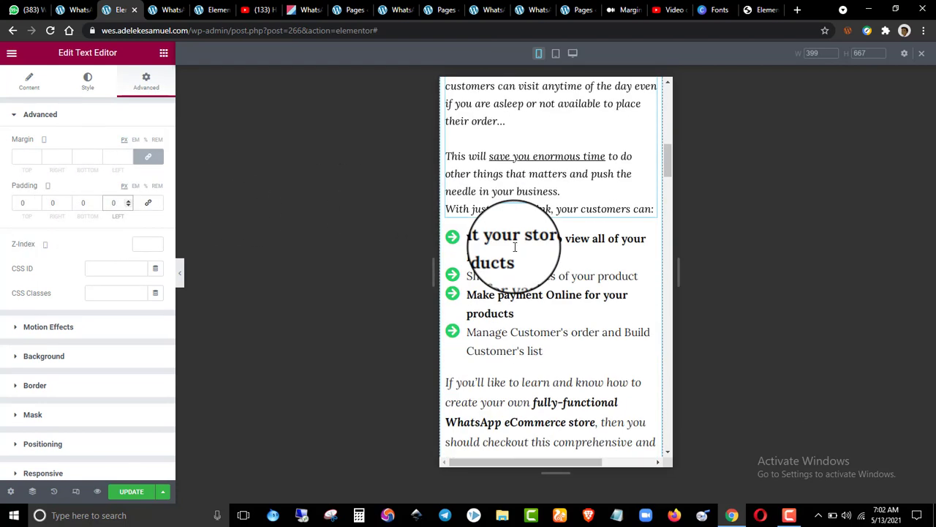
{"action": "left_click", "coordinate": [131, 491]}
{"action": "scroll", "coordinate": [465, 236], "scroll_direction": "up", "scroll_amount": 5}
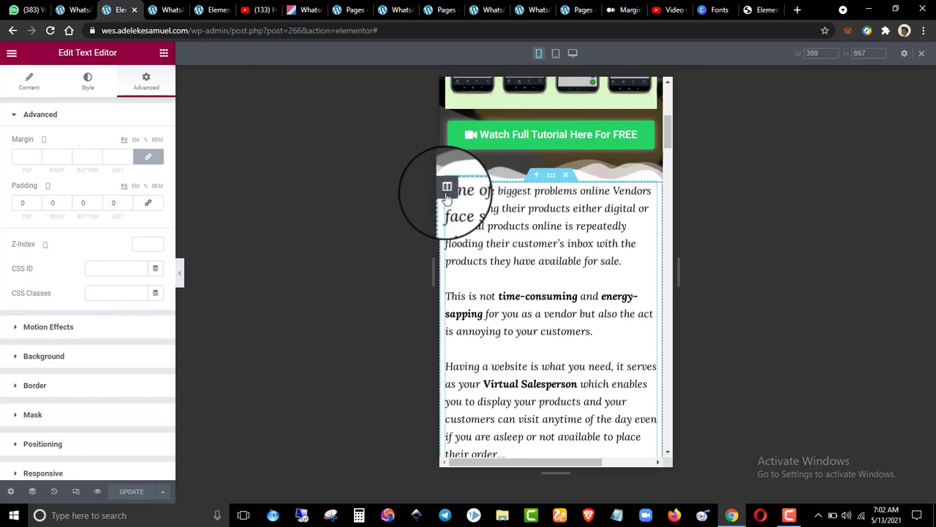
{"action": "scroll", "coordinate": [497, 224], "scroll_direction": "down", "scroll_amount": 10}
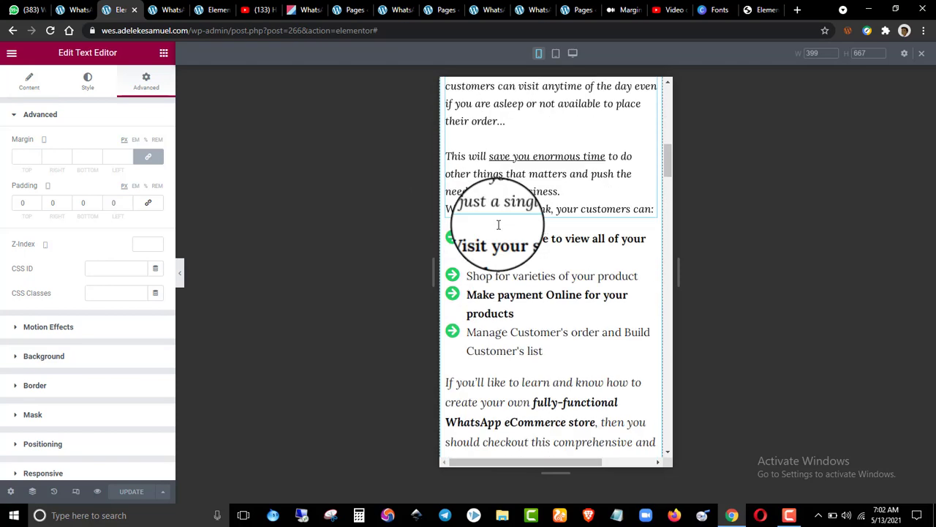
- Set the mobile padding of the column holding the introductory text to 20 px right and left and update the page
{"action": "scroll", "coordinate": [498, 224], "scroll_direction": "up", "scroll_amount": 8}
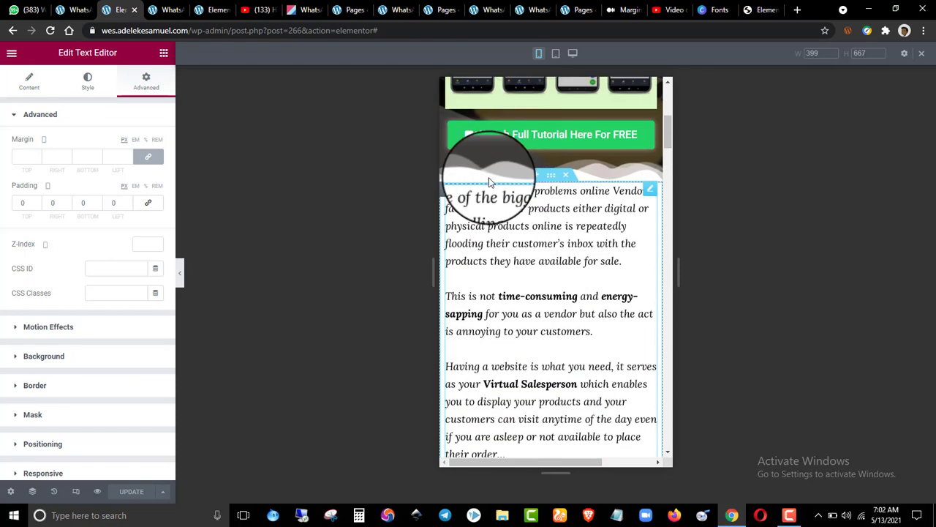
{"action": "scroll", "coordinate": [453, 205], "scroll_direction": "down", "scroll_amount": 5}
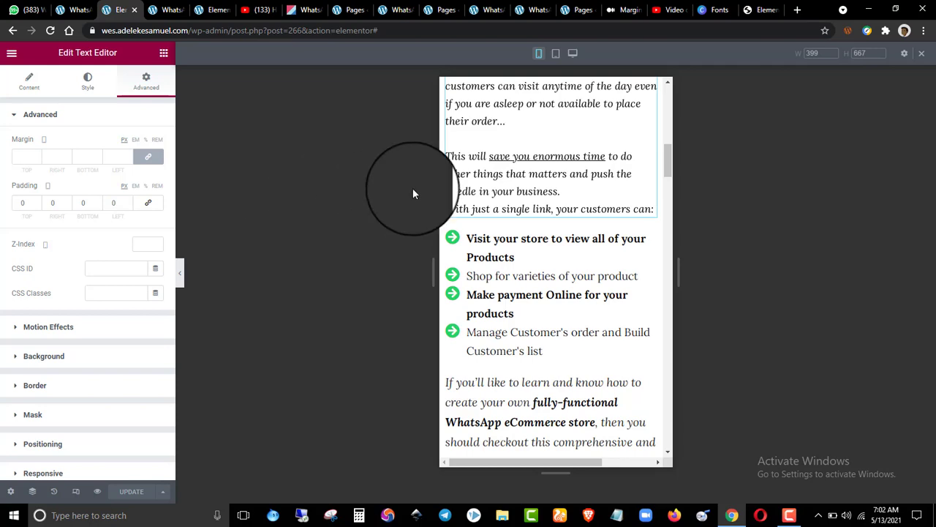
{"action": "scroll", "coordinate": [537, 174], "scroll_direction": "up", "scroll_amount": 5}
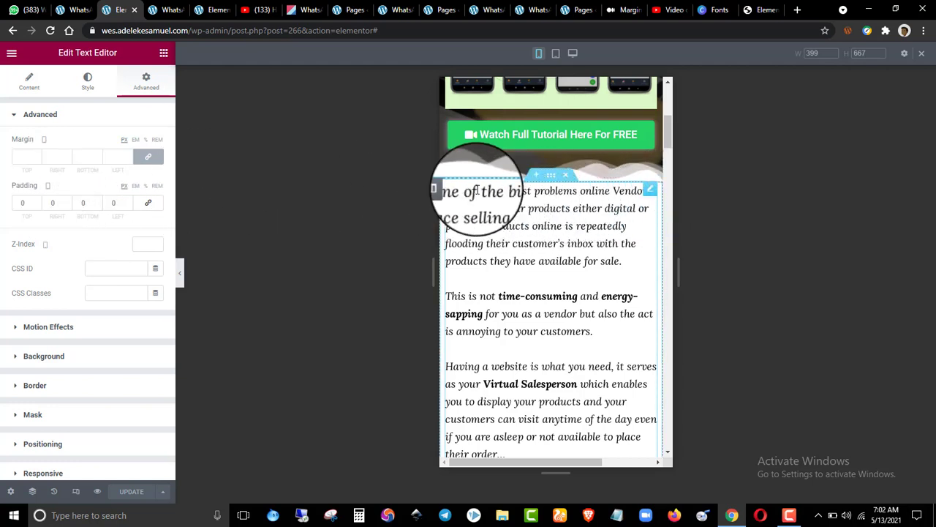
{"action": "left_click", "coordinate": [446, 188]}
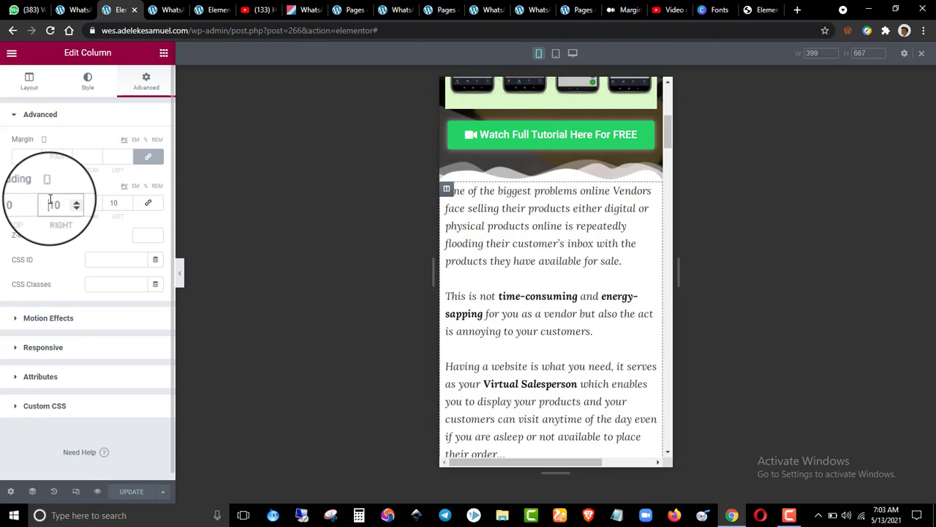
{"action": "type", "text": "2"}
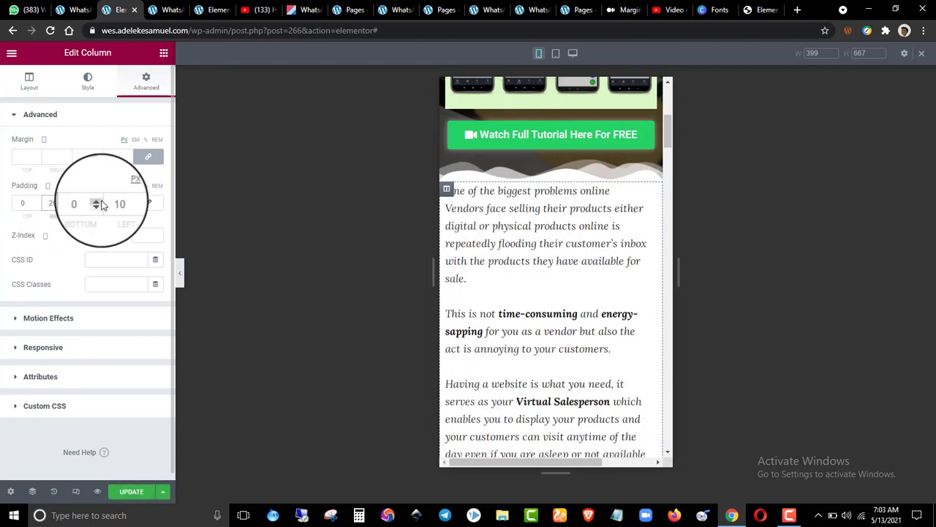
{"action": "type", "text": "2"}
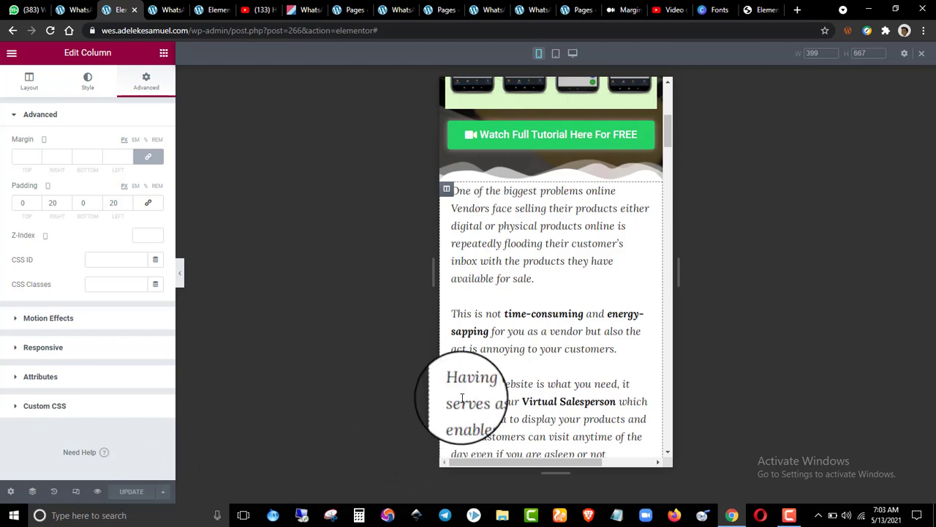
- Set the mobile text size of the icon list starting with "Visit your store" to 18 px
{"action": "scroll", "coordinate": [450, 402], "scroll_direction": "down", "scroll_amount": 5}
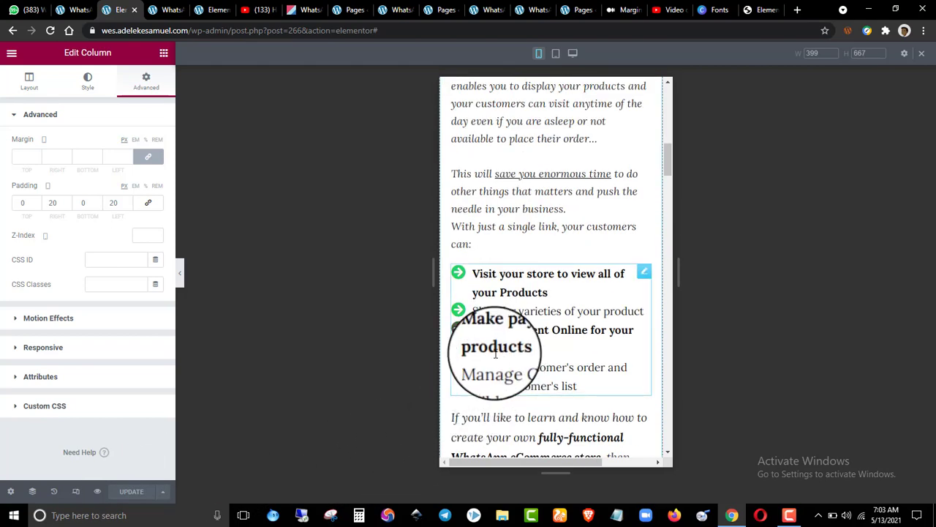
{"action": "scroll", "coordinate": [563, 356], "scroll_direction": "down", "scroll_amount": 9}
{"action": "scroll", "coordinate": [538, 279], "scroll_direction": "up", "scroll_amount": 4}
{"action": "scroll", "coordinate": [549, 271], "scroll_direction": "up", "scroll_amount": 5}
{"action": "scroll", "coordinate": [567, 271], "scroll_direction": "up", "scroll_amount": 6}
{"action": "scroll", "coordinate": [571, 274], "scroll_direction": "down", "scroll_amount": 6}
{"action": "left_click", "coordinate": [566, 286]}
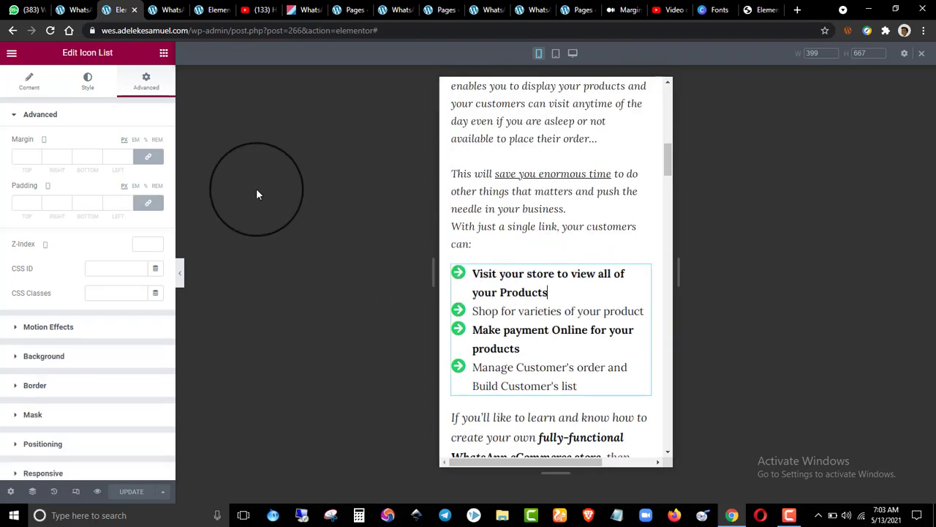
{"action": "left_click", "coordinate": [88, 81]}
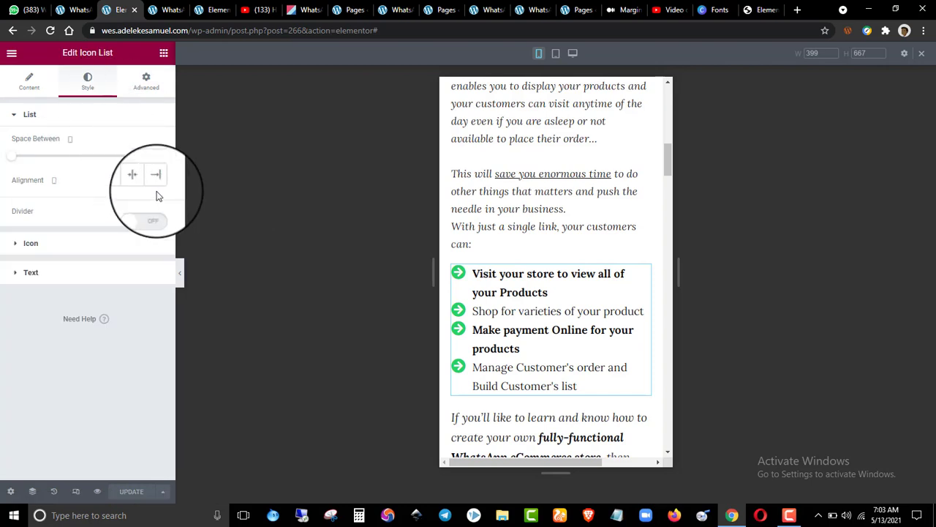
{"action": "left_click", "coordinate": [109, 118]}
{"action": "left_click", "coordinate": [107, 144]}
{"action": "left_click", "coordinate": [106, 146]}
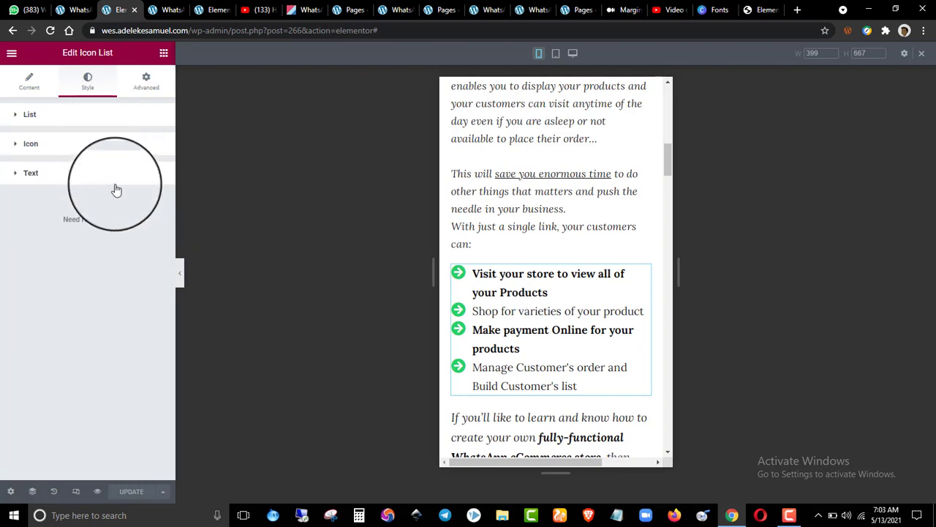
{"action": "left_click", "coordinate": [108, 174]}
{"action": "left_click", "coordinate": [155, 287]}
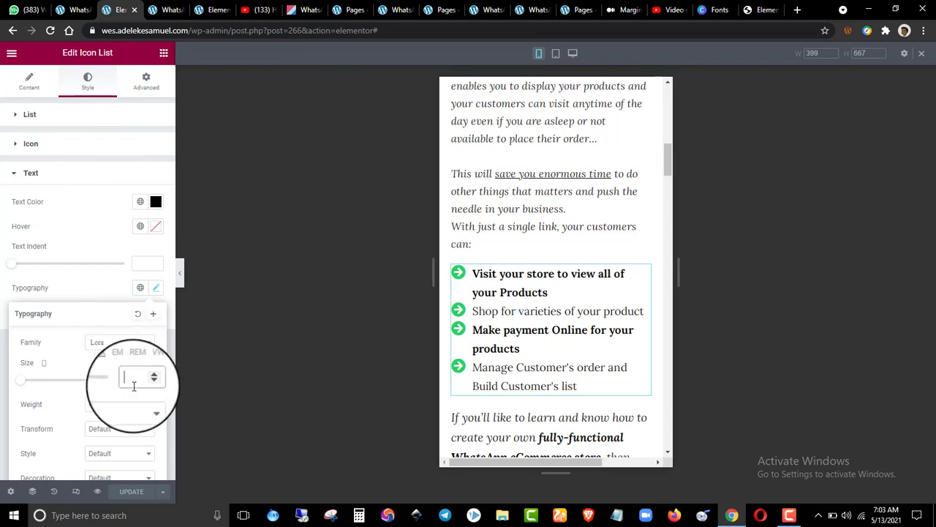
{"action": "type", "text": "18"}
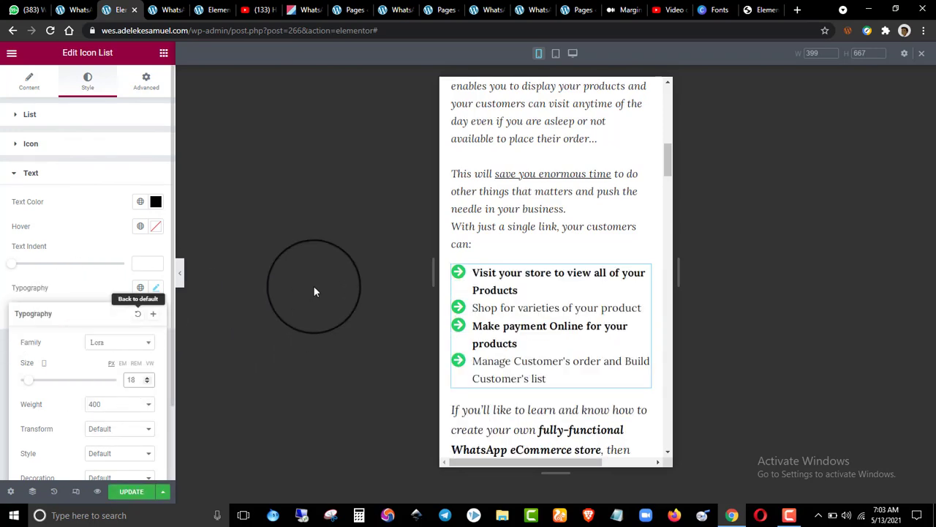
- Set the mobile font size of the text block above the "INTRODUCING..." heading to 18 px and update the page
{"action": "scroll", "coordinate": [502, 251], "scroll_direction": "down", "scroll_amount": 5}
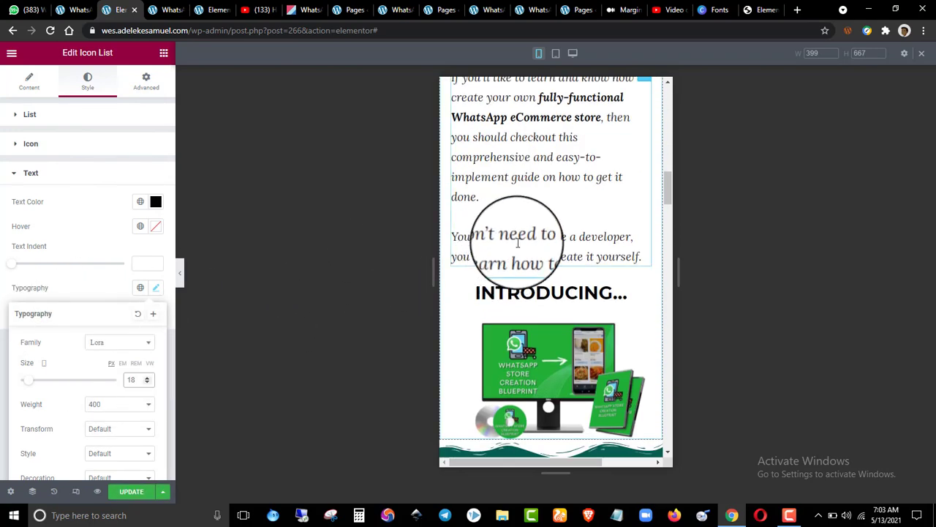
{"action": "left_click", "coordinate": [508, 202]}
{"action": "left_click", "coordinate": [86, 84]}
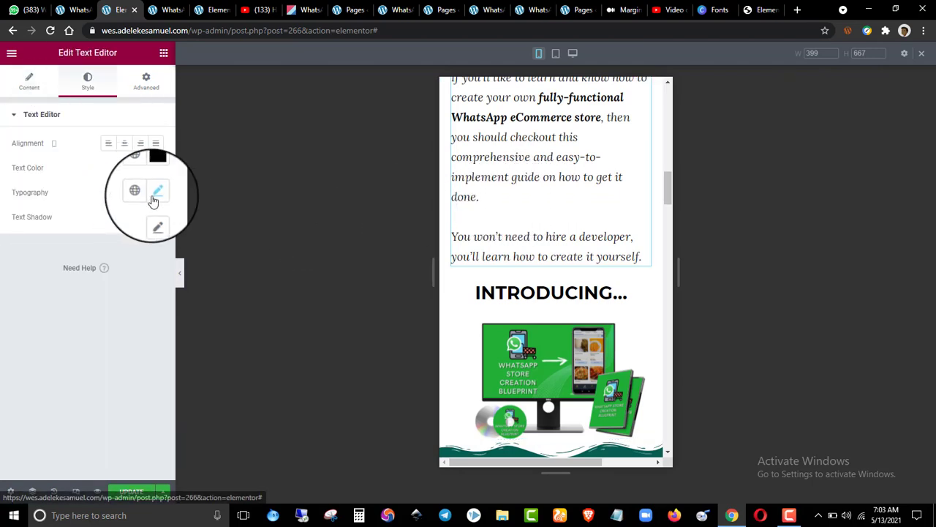
{"action": "left_click", "coordinate": [155, 192]}
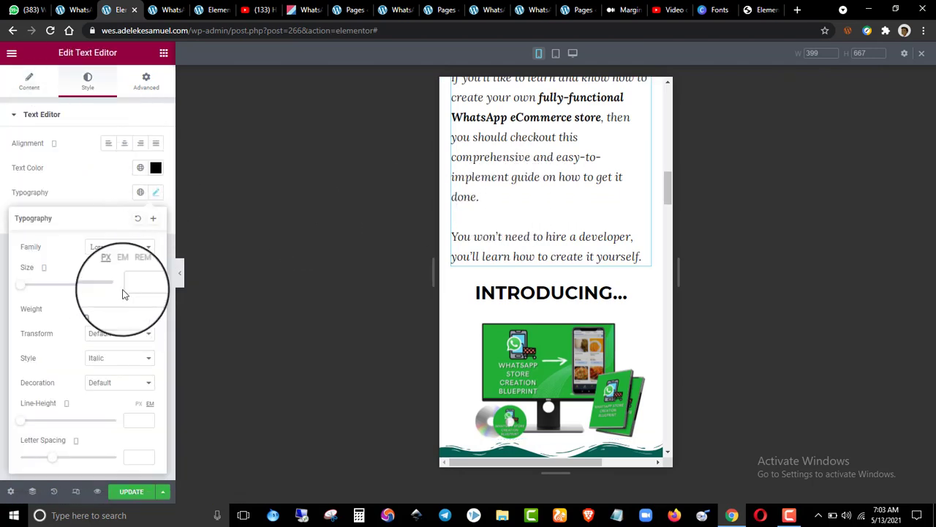
{"action": "type", "text": "18"}
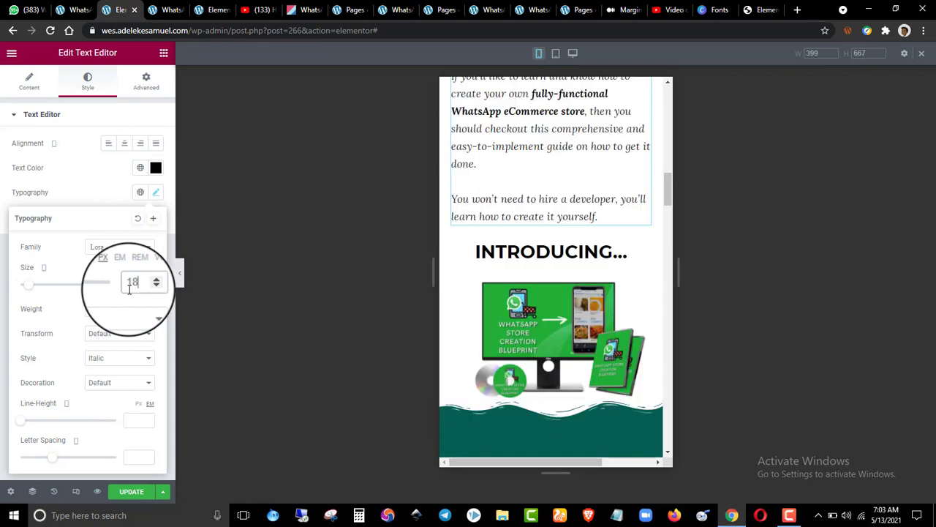
{"action": "scroll", "coordinate": [500, 238], "scroll_direction": "up", "scroll_amount": 5}
{"action": "scroll", "coordinate": [500, 238], "scroll_direction": "down", "scroll_amount": 5}
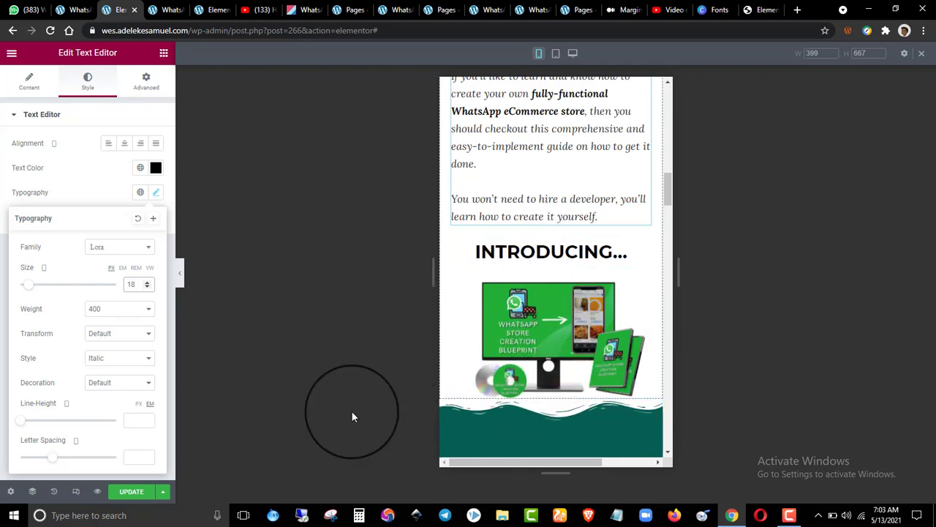
{"action": "left_click", "coordinate": [127, 490]}
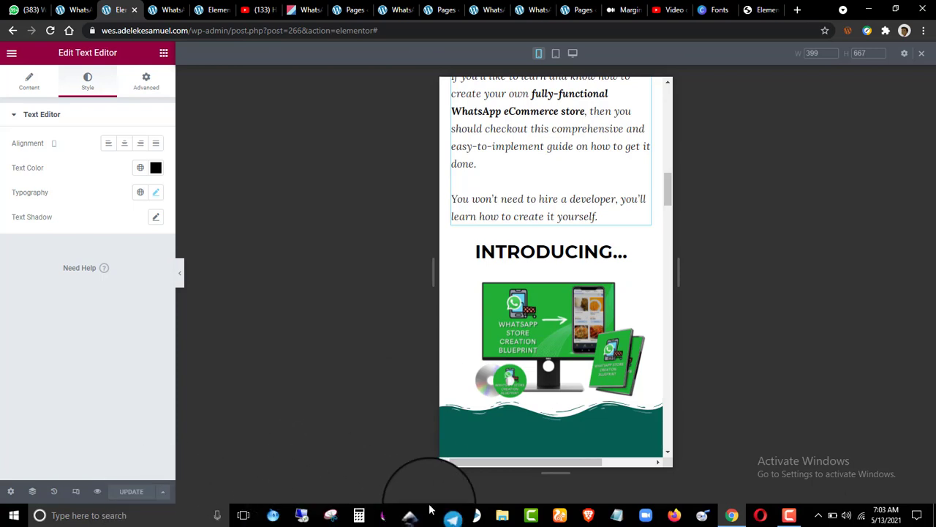
- Unlink the mobile padding values of the green WhatsApp Store Creation Blueprint section and try a right padding of 16 px
{"action": "left_click", "coordinate": [669, 452]}
{"action": "scroll", "coordinate": [671, 451], "scroll_direction": "down", "scroll_amount": 3}
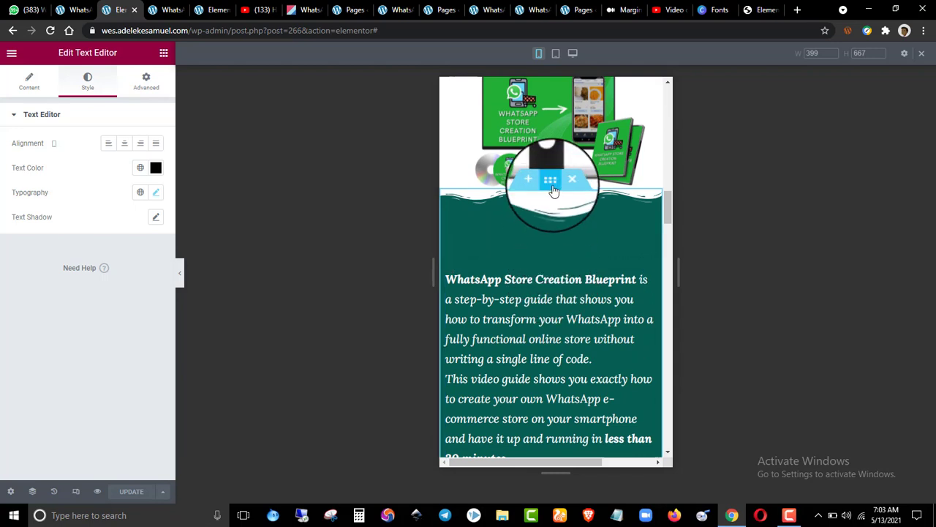
{"action": "left_click", "coordinate": [553, 186]}
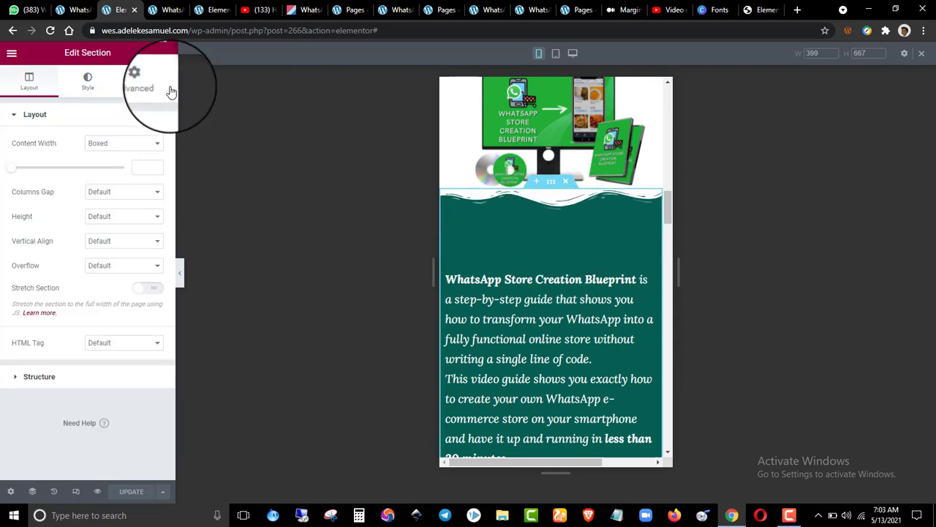
{"action": "left_click", "coordinate": [147, 80]}
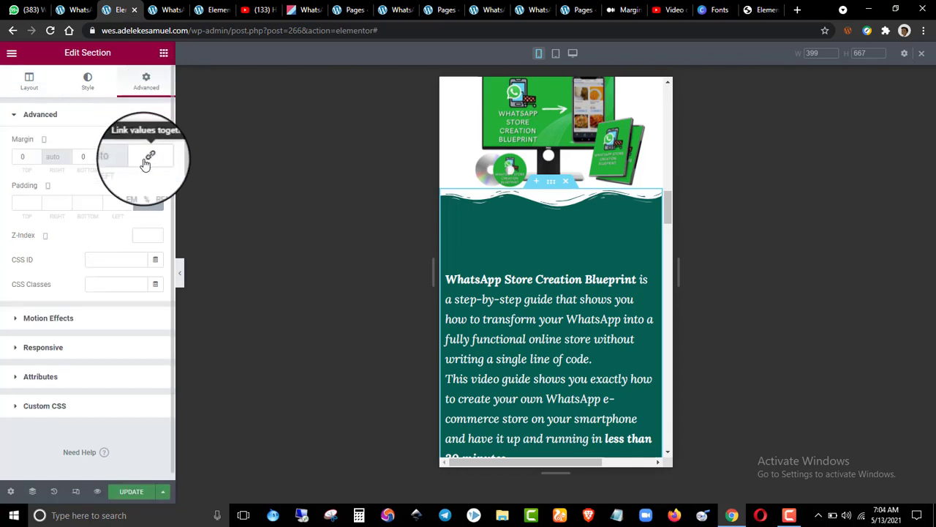
{"action": "left_click", "coordinate": [148, 206]}
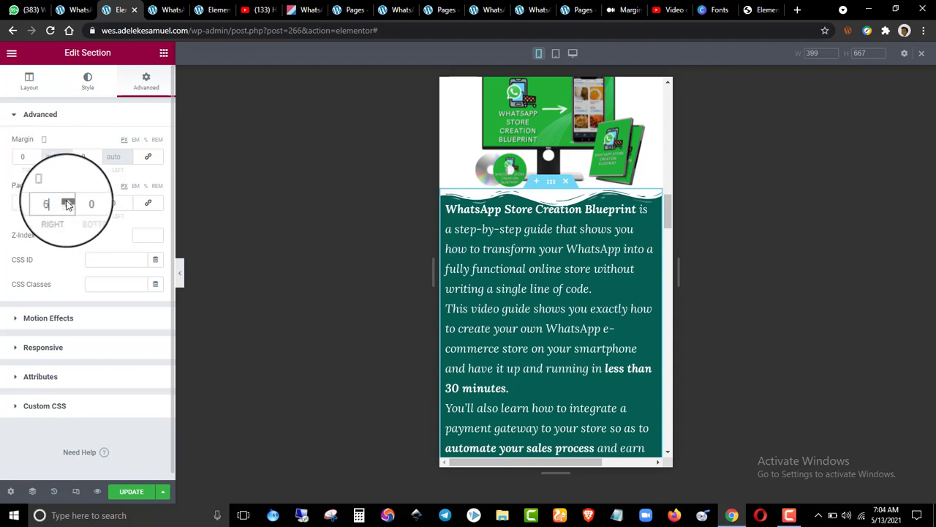
{"action": "left_click", "coordinate": [66, 202]}
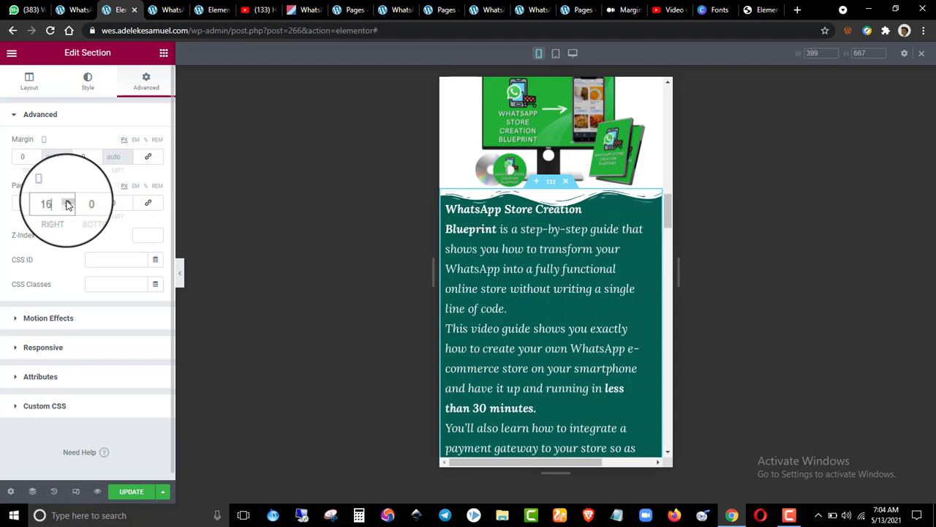
{"action": "key", "text": "BackSpace"}
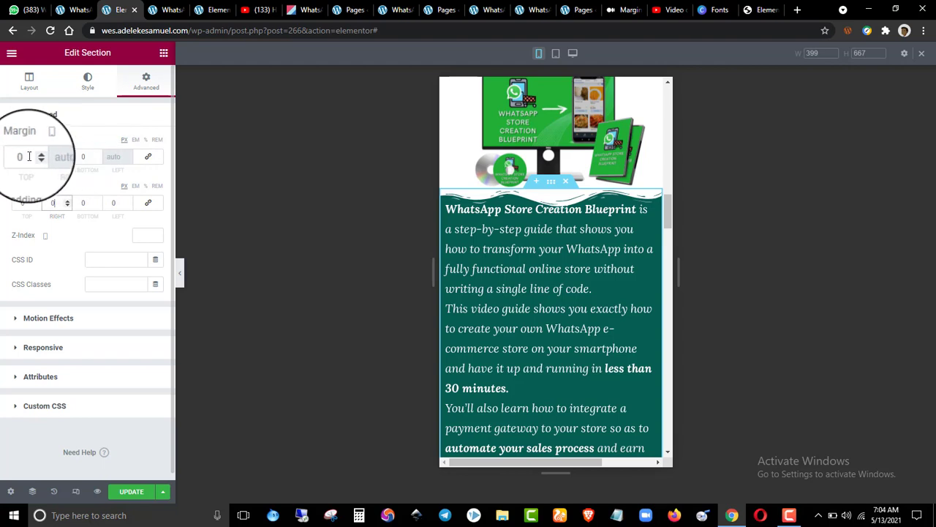
- Set the green section's mobile padding to 20 px at the top and bottom
{"action": "left_click_drag", "start_coordinate": [36, 155], "coordinate": [35, 157]}
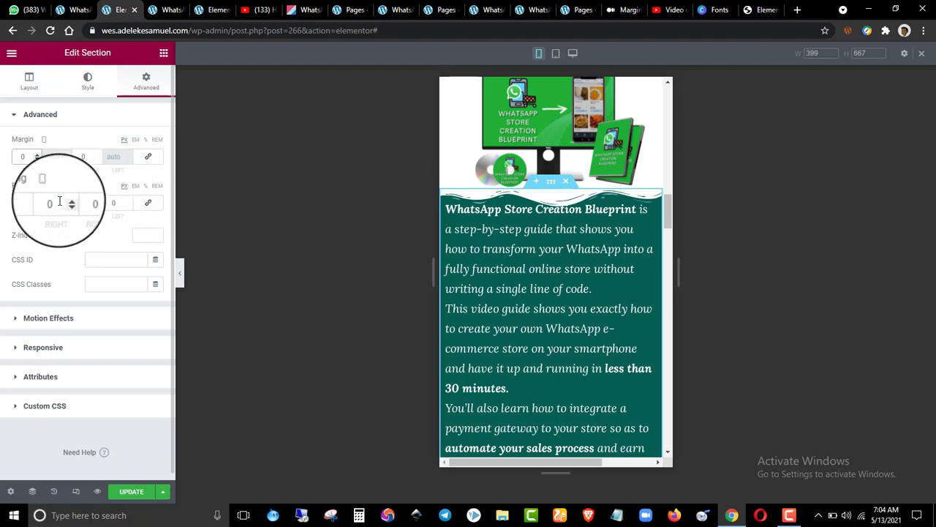
{"action": "left_click_drag", "start_coordinate": [37, 204], "coordinate": [37, 204]}
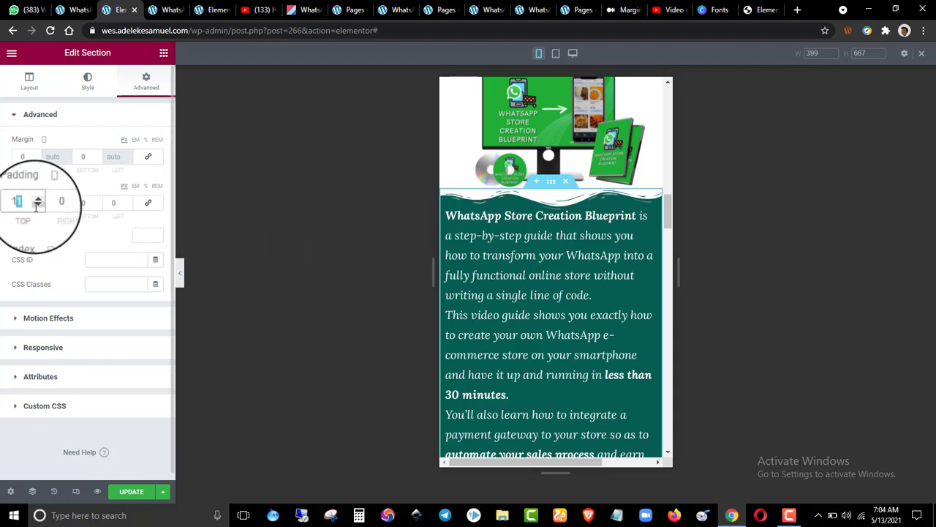
{"action": "type", "text": "15"}
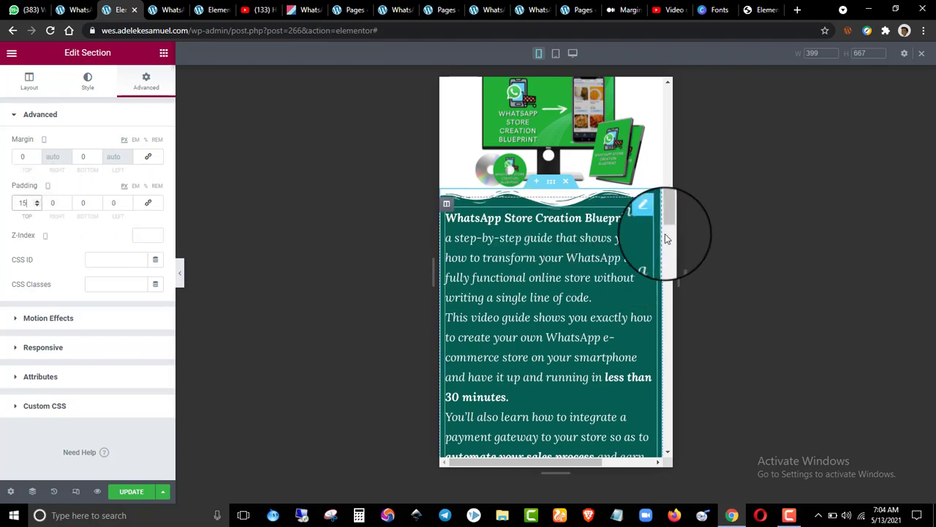
{"action": "left_click_drag", "start_coordinate": [667, 212], "coordinate": [674, 248]}
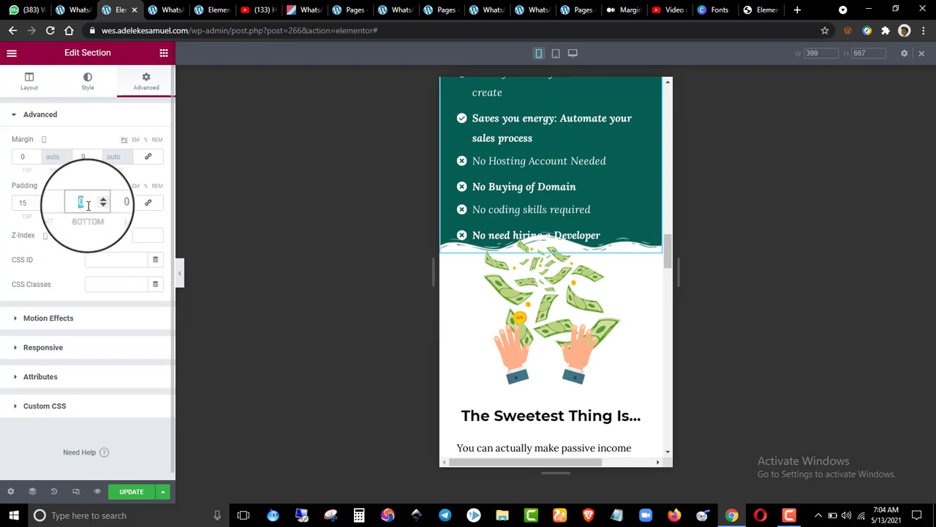
{"action": "type", "text": "15"}
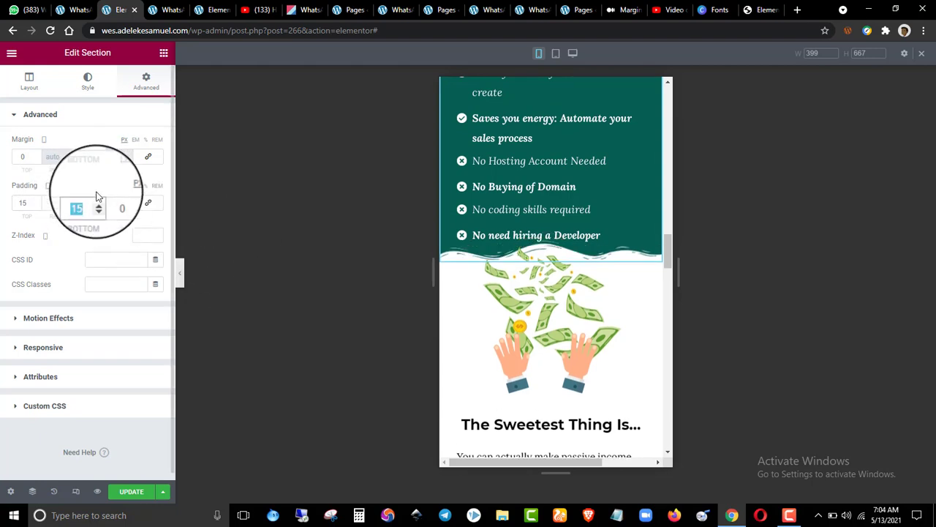
{"action": "left_click", "coordinate": [37, 205]}
{"action": "left_click", "coordinate": [38, 203]}
{"action": "left_click", "coordinate": [37, 204]}
{"action": "left_click", "coordinate": [38, 204]}
{"action": "left_click", "coordinate": [37, 204]}
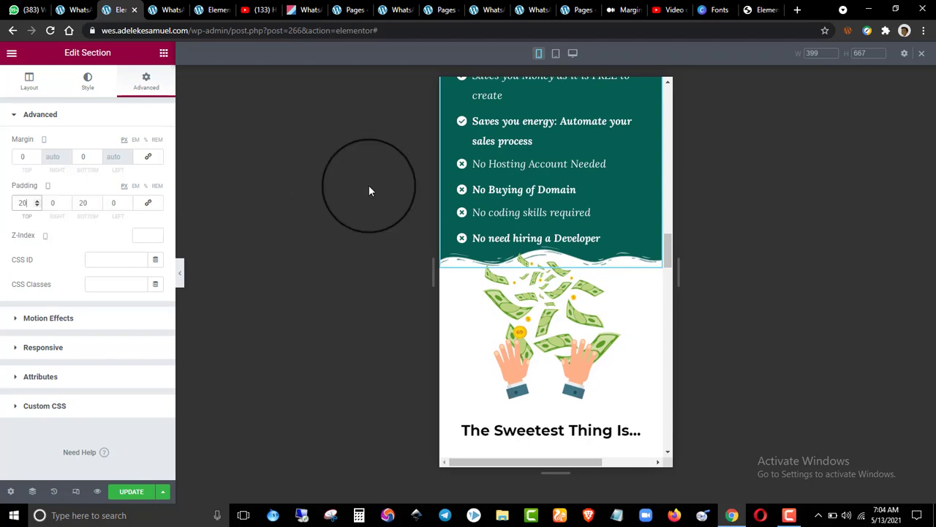
- Unlink the mobile padding of the text block starting with "WhatsApp Store Creation Blueprint" and set its right and left padding to 20 px
{"action": "scroll", "coordinate": [502, 197], "scroll_direction": "up", "scroll_amount": 5}
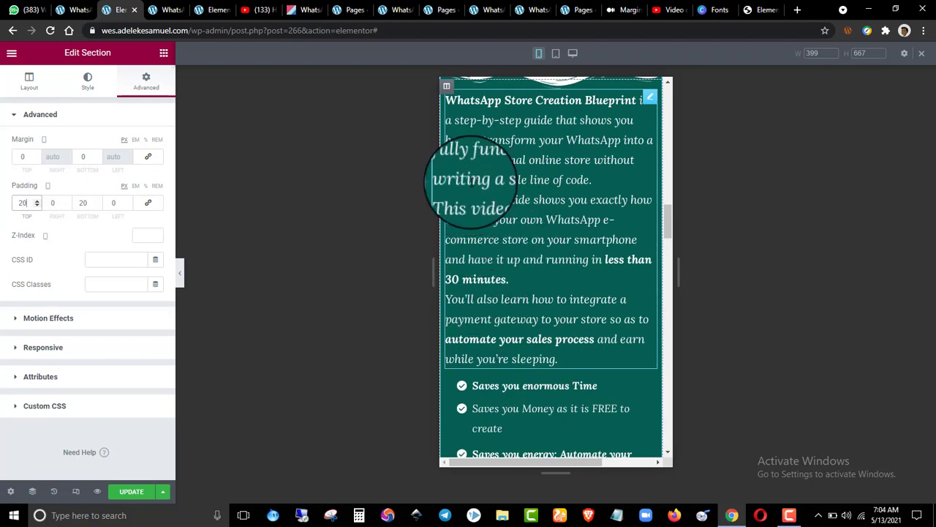
{"action": "left_click", "coordinate": [649, 98]}
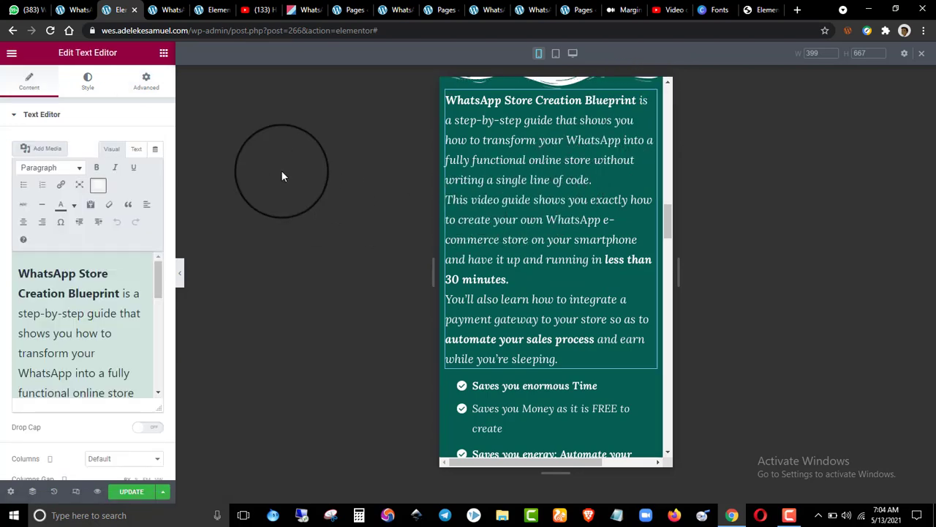
{"action": "left_click", "coordinate": [88, 80]}
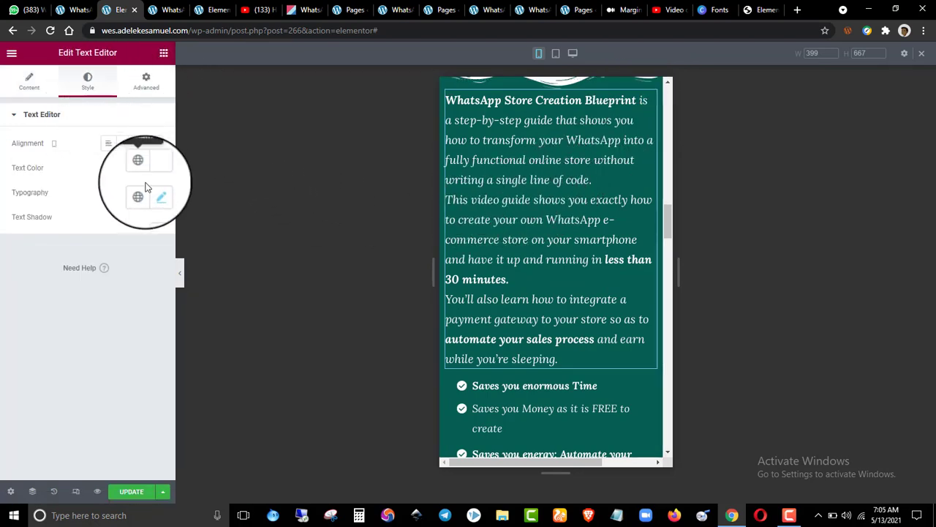
{"action": "left_click", "coordinate": [146, 83]}
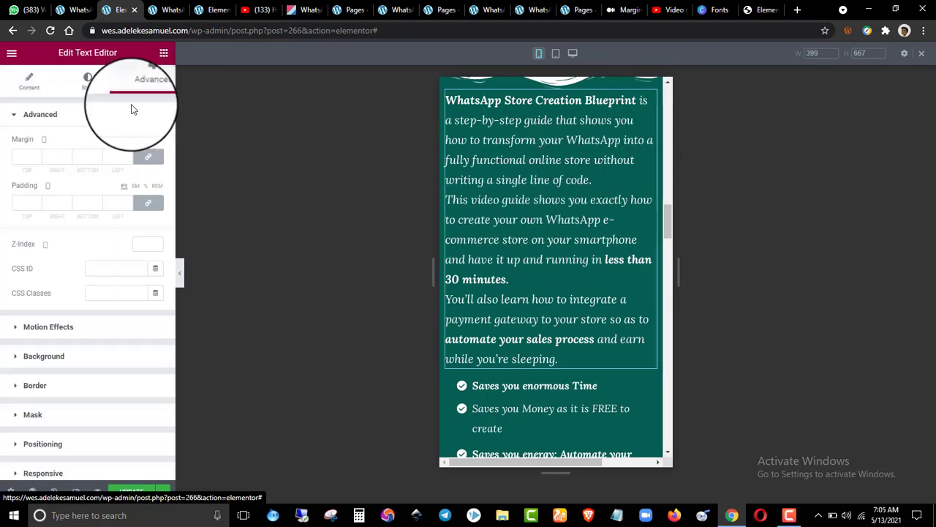
{"action": "left_click", "coordinate": [149, 206]}
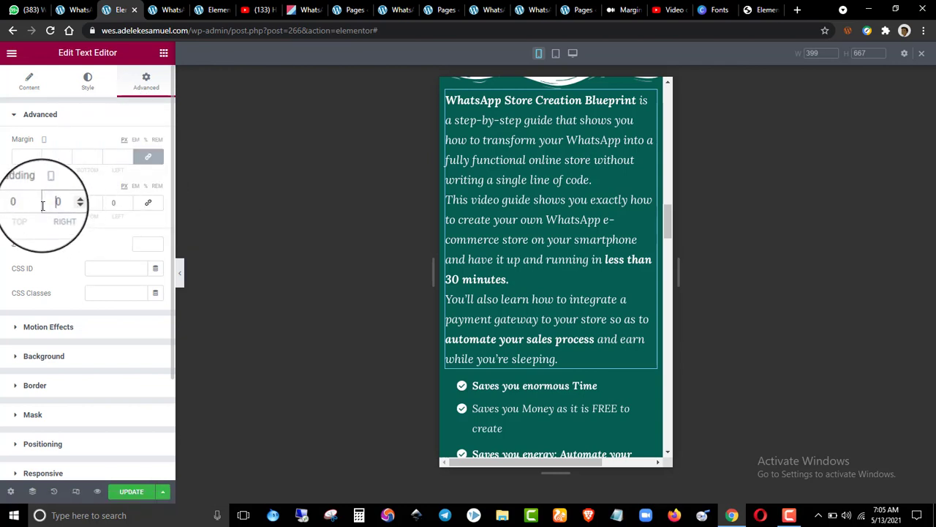
{"action": "type", "text": "2"}
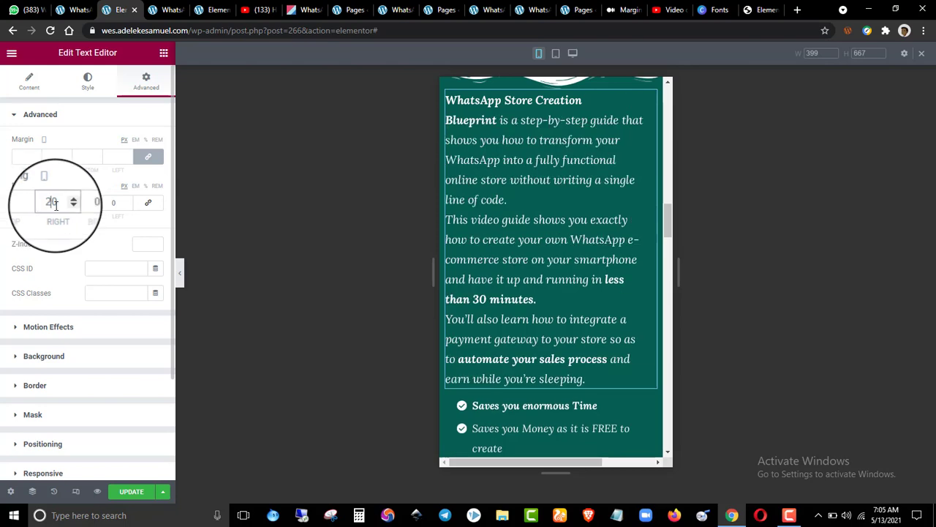
{"action": "type", "text": "2"}
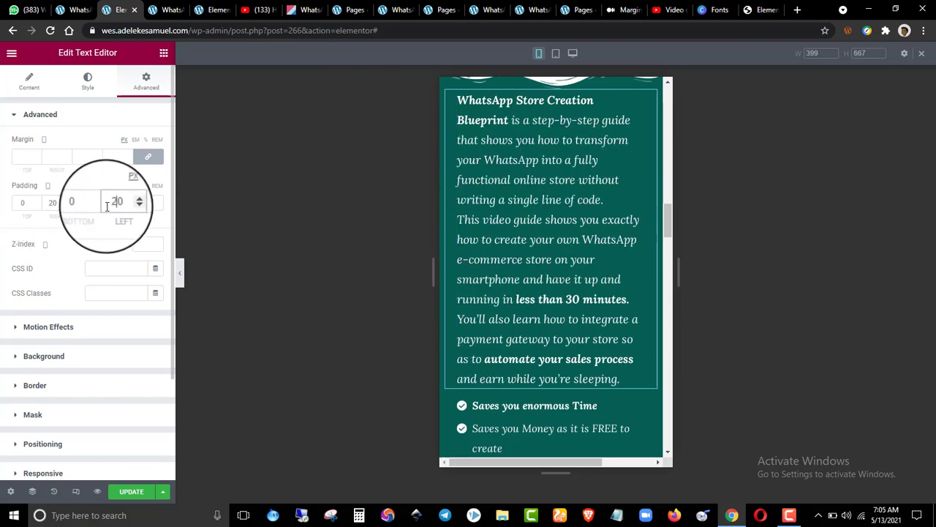
- Set the mobile icon size of the icon list in the green section to 22 px and update the page
{"action": "scroll", "coordinate": [566, 226], "scroll_direction": "down", "scroll_amount": 5}
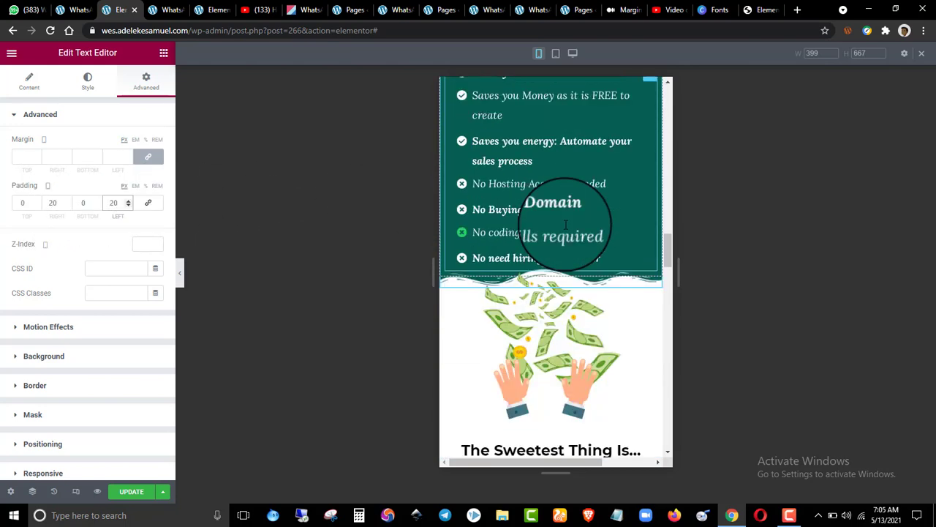
{"action": "left_click", "coordinate": [593, 228]}
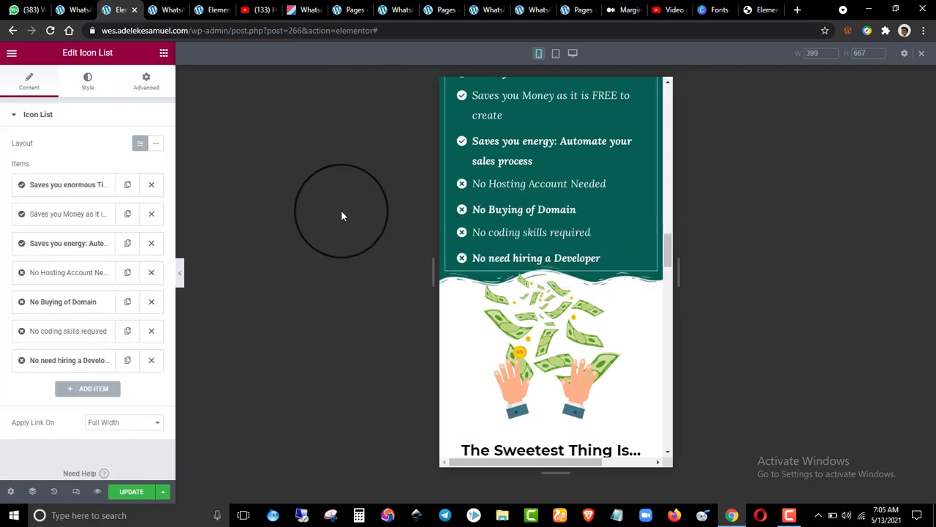
{"action": "left_click", "coordinate": [86, 88]}
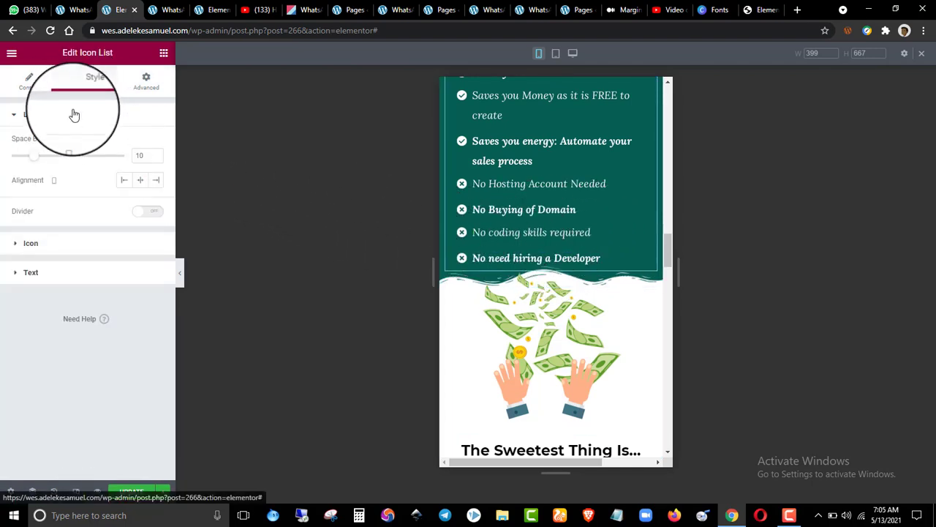
{"action": "left_click", "coordinate": [64, 244]}
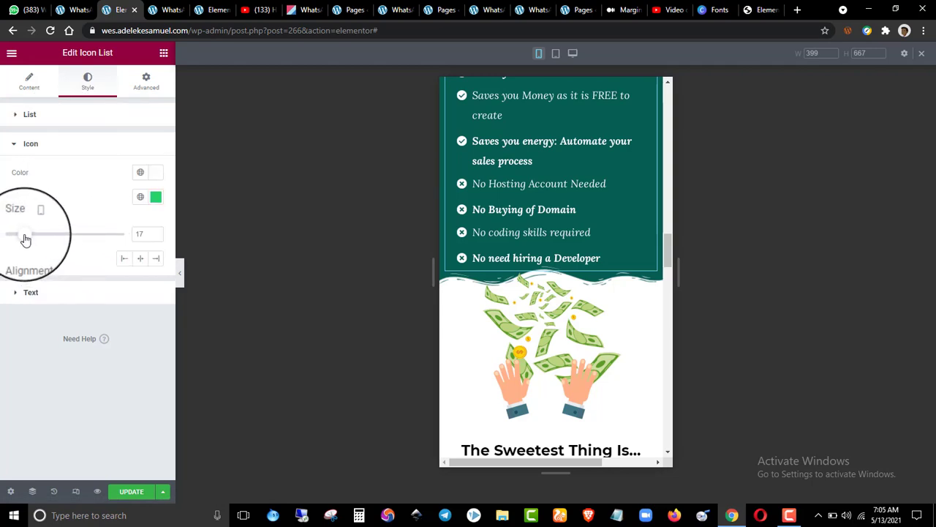
{"action": "left_click_drag", "start_coordinate": [25, 240], "coordinate": [33, 247]}
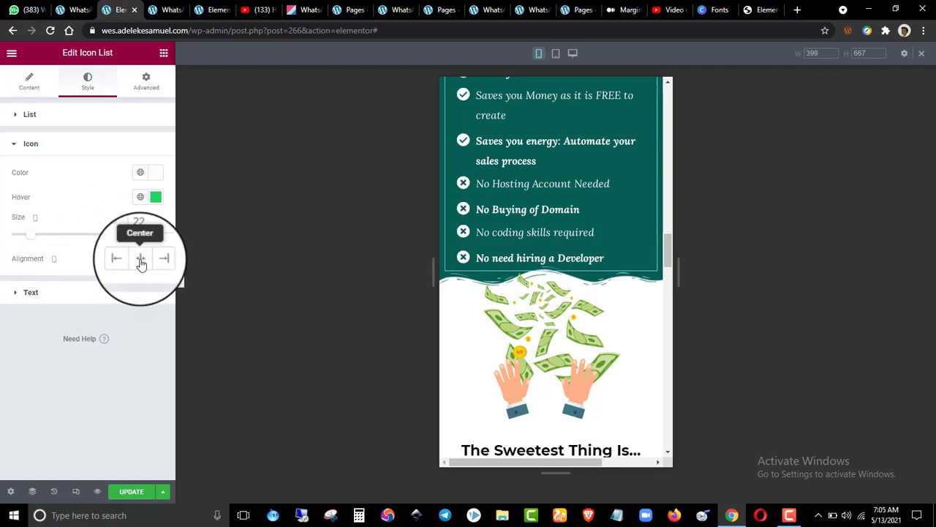
{"action": "left_click", "coordinate": [128, 491]}
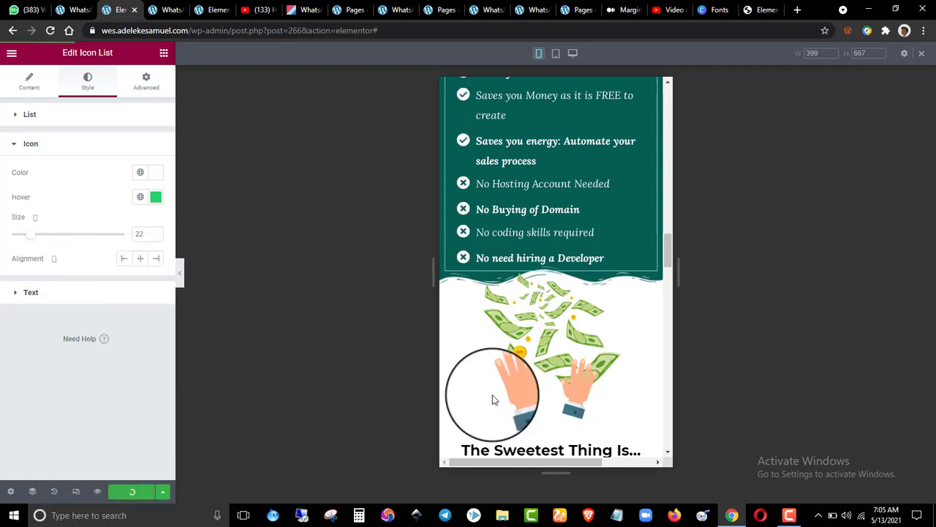
- Unlink the mobile margins of the falling money image above "The Sweetest Thing Is..." and set its top margin to 20 px
{"action": "scroll", "coordinate": [583, 300], "scroll_direction": "down", "scroll_amount": 5}
{"action": "scroll", "coordinate": [583, 298], "scroll_direction": "up", "scroll_amount": 5}
{"action": "left_click", "coordinate": [545, 340]}
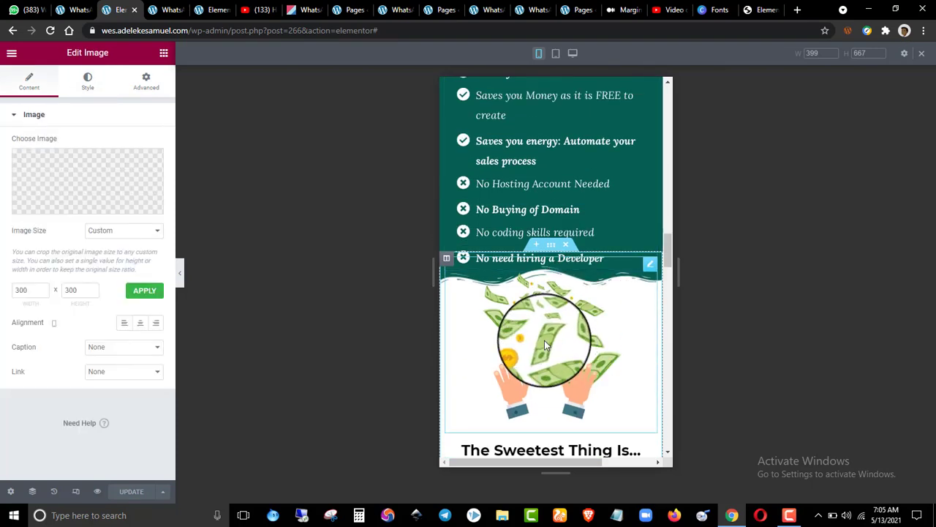
{"action": "left_click", "coordinate": [143, 89]}
{"action": "left_click", "coordinate": [149, 160]}
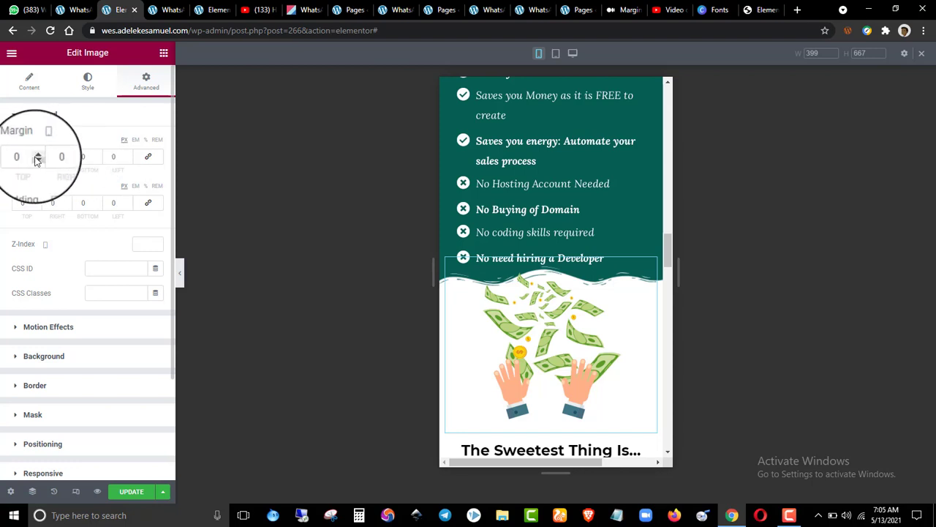
{"action": "left_click_drag", "start_coordinate": [37, 158], "coordinate": [38, 158]}
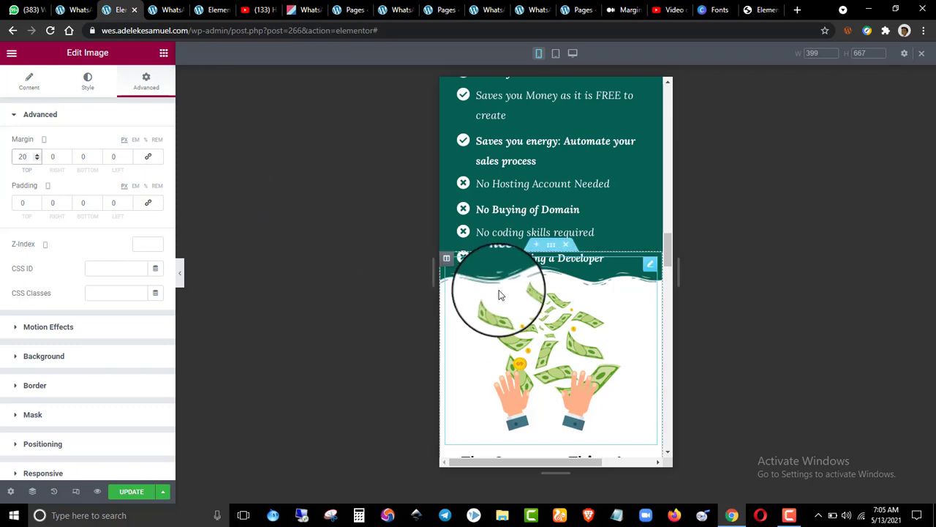
- Check the mobile margin and padding settings of the text block below the "The Sweetest Thing Is..." heading
{"action": "scroll", "coordinate": [497, 283], "scroll_direction": "down", "scroll_amount": 5}
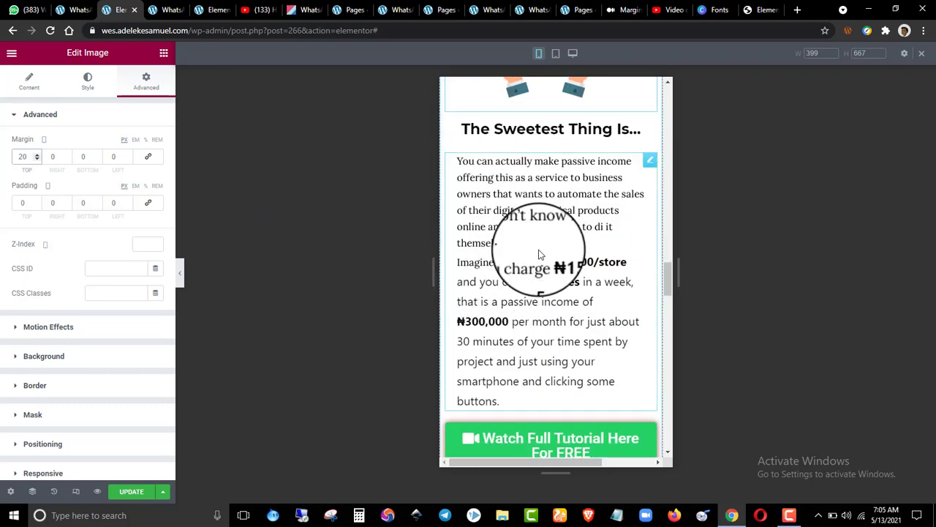
{"action": "left_click", "coordinate": [548, 281]}
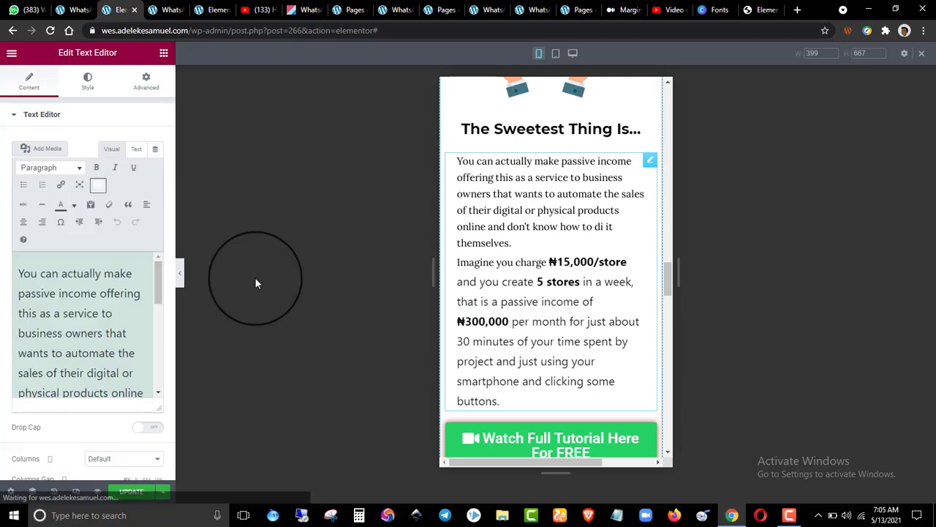
{"action": "left_click", "coordinate": [142, 79]}
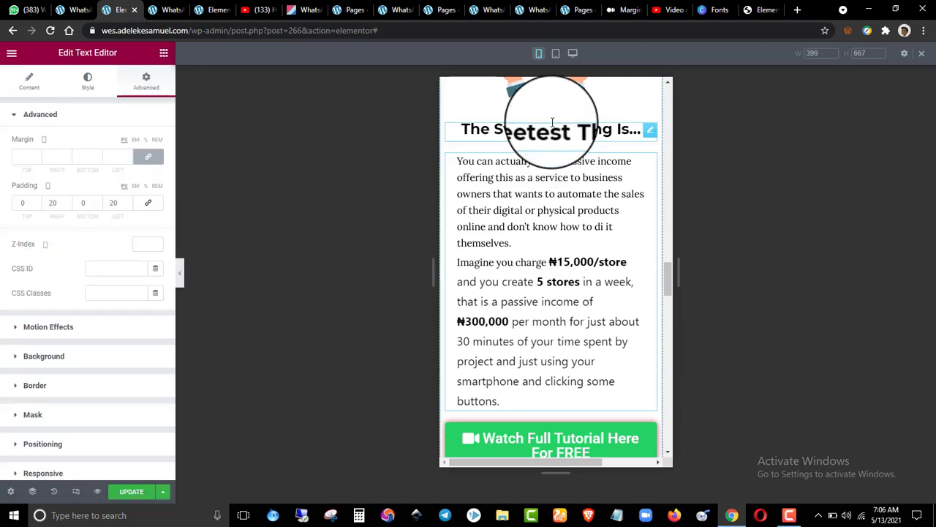
- Replace the "Watch Full Tutorial Here For FREE" button above "SEE WHAT PEOPLE ARE SAYING..." with a copy of the button below the top video
{"action": "scroll", "coordinate": [554, 219], "scroll_direction": "down", "scroll_amount": 5}
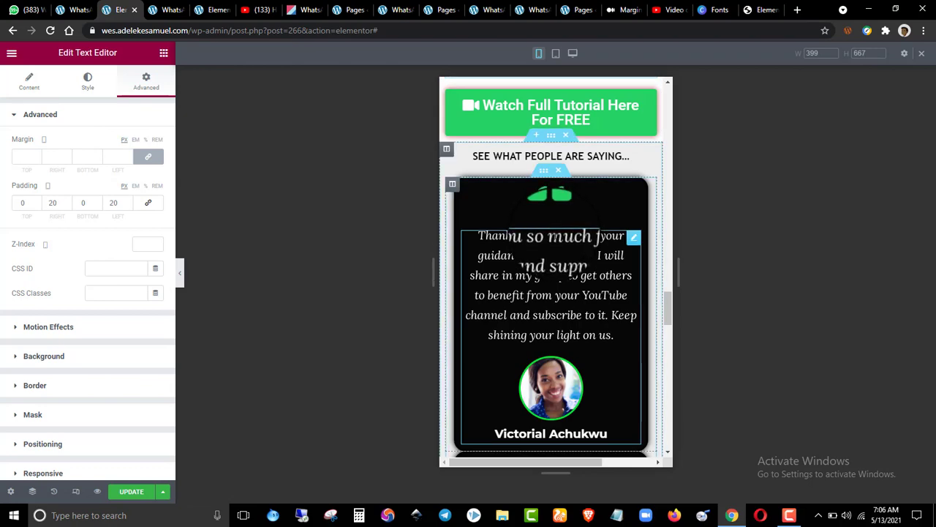
{"action": "scroll", "coordinate": [629, 110], "scroll_direction": "up", "scroll_amount": 10}
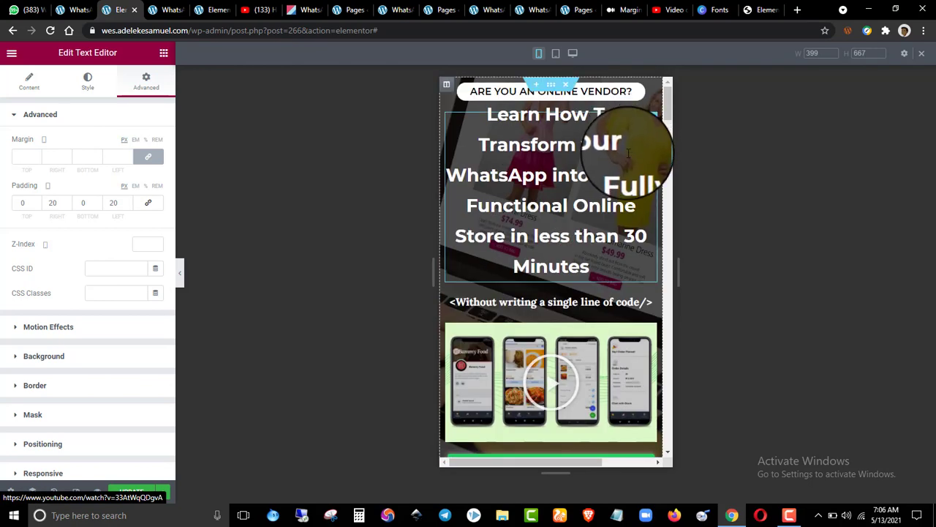
{"action": "scroll", "coordinate": [629, 153], "scroll_direction": "down", "scroll_amount": 5}
{"action": "right_click", "coordinate": [651, 131]}
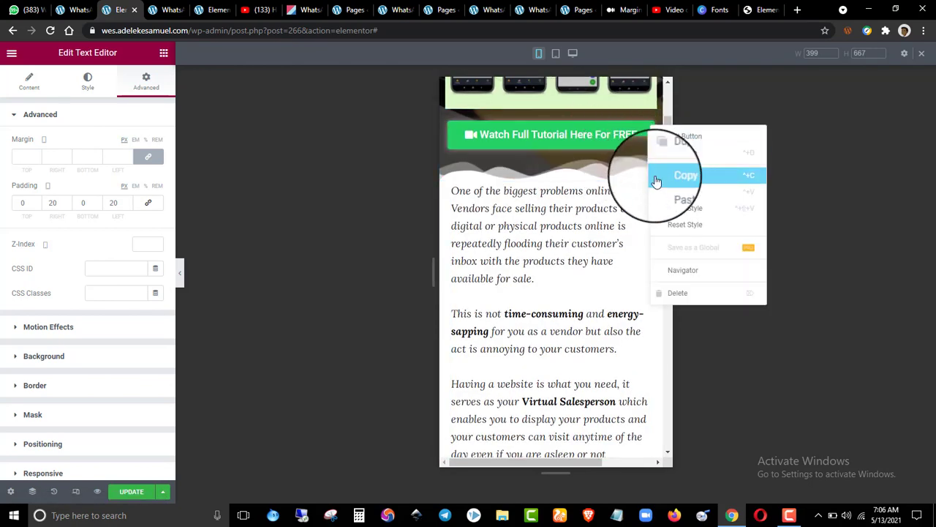
{"action": "left_click", "coordinate": [669, 175]}
{"action": "scroll", "coordinate": [642, 184], "scroll_direction": "down", "scroll_amount": 10}
{"action": "scroll", "coordinate": [632, 193], "scroll_direction": "down", "scroll_amount": 4}
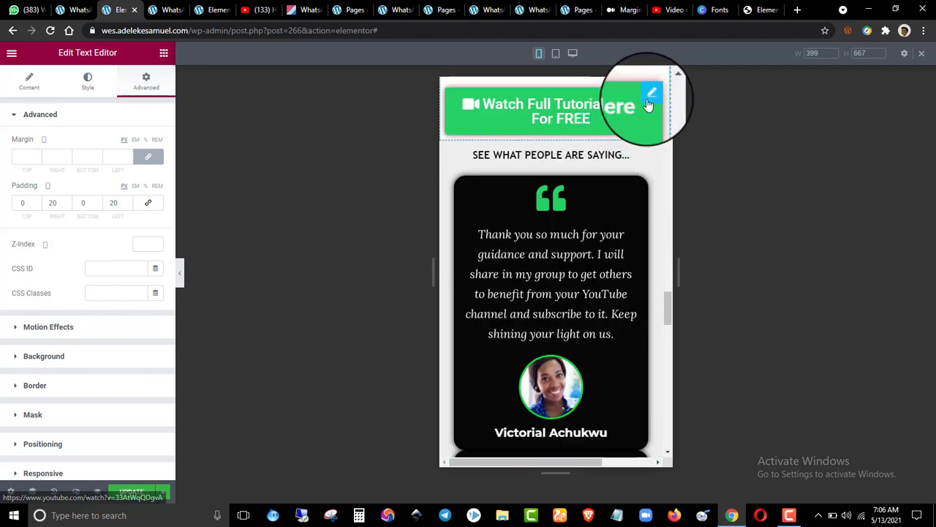
{"action": "right_click", "coordinate": [648, 104]}
{"action": "left_click", "coordinate": [675, 167]}
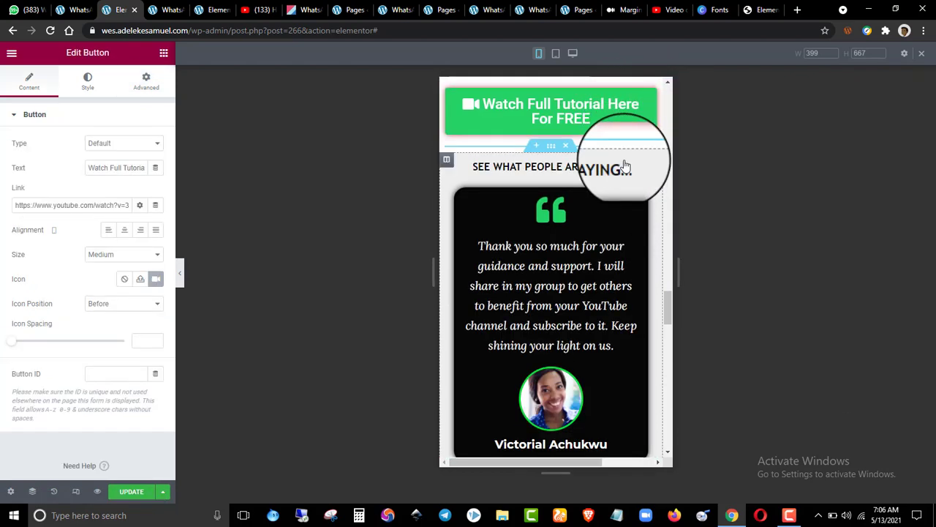
{"action": "right_click", "coordinate": [649, 101]}
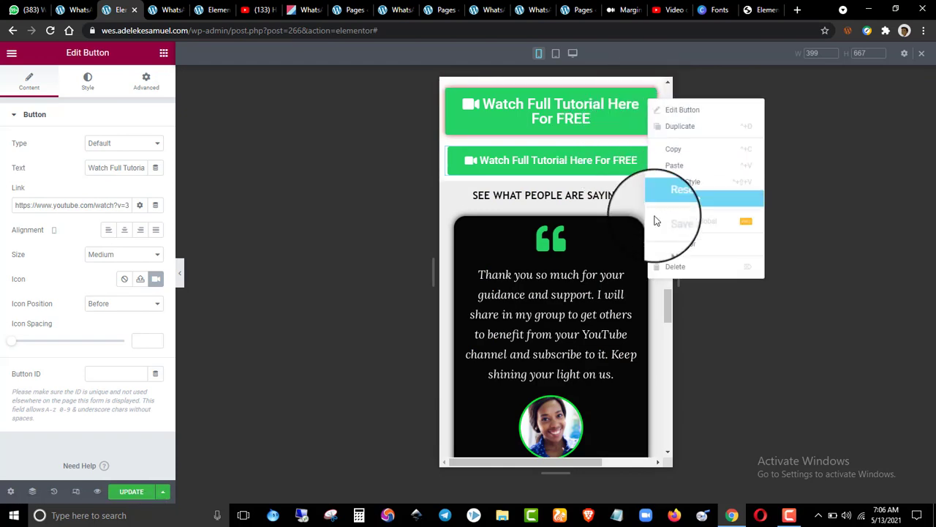
{"action": "left_click", "coordinate": [672, 269]}
- Unlink the second testimonial column's mobile margin and padding values and set its top and bottom margins to 25 px
{"action": "left_click_drag", "start_coordinate": [670, 313], "coordinate": [685, 327]}
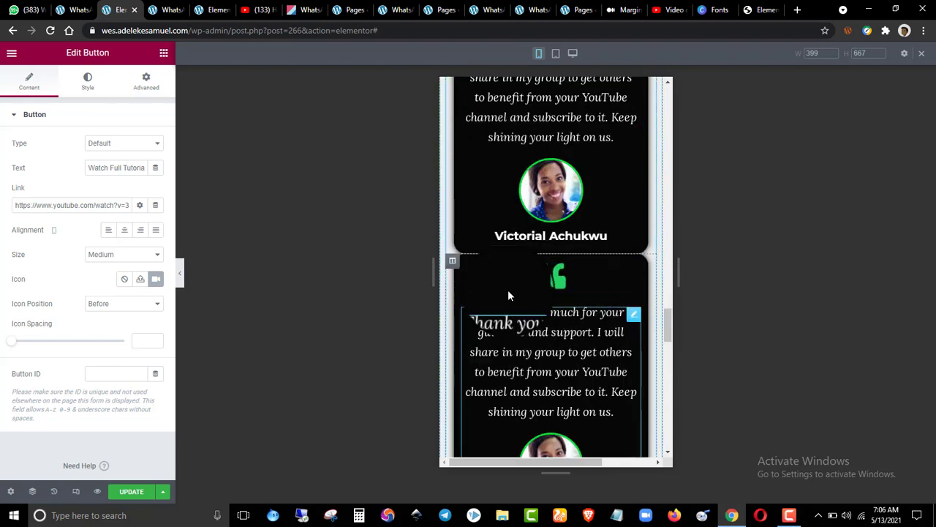
{"action": "left_click", "coordinate": [459, 275]}
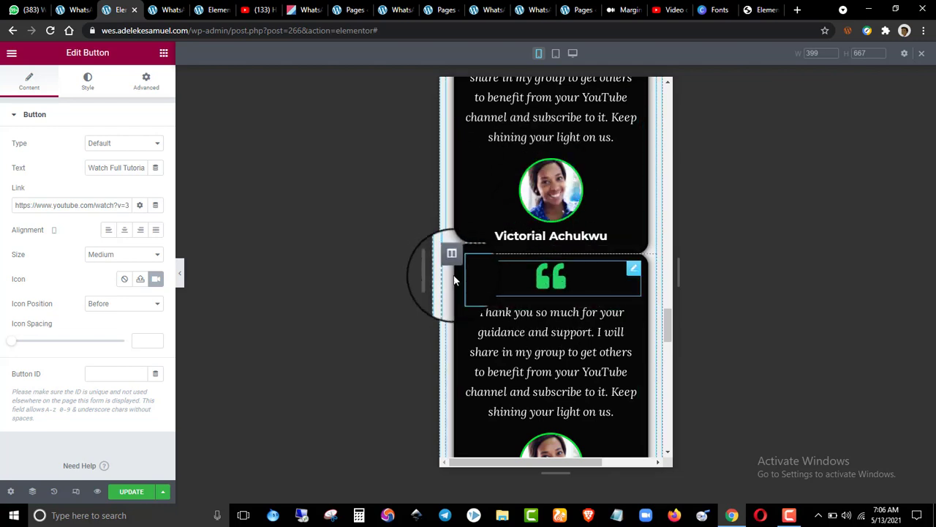
{"action": "left_click", "coordinate": [450, 264]}
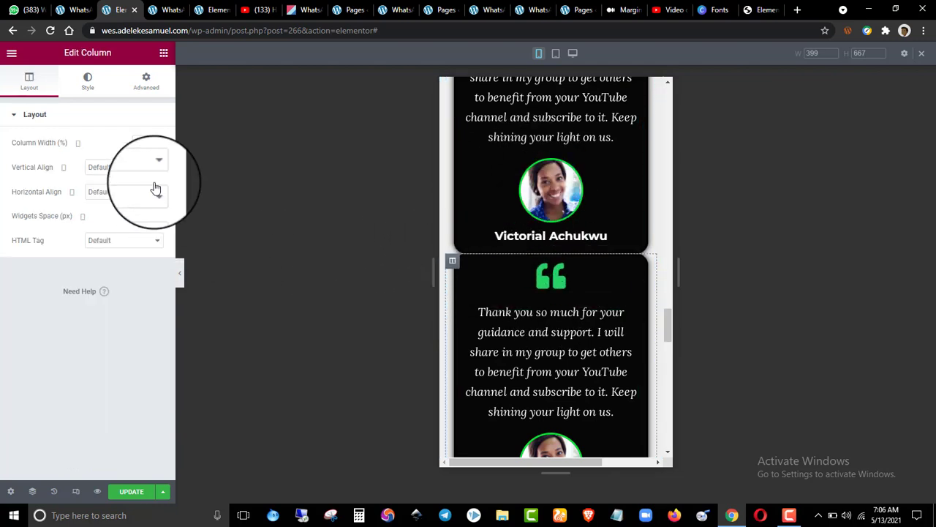
{"action": "left_click", "coordinate": [142, 84]}
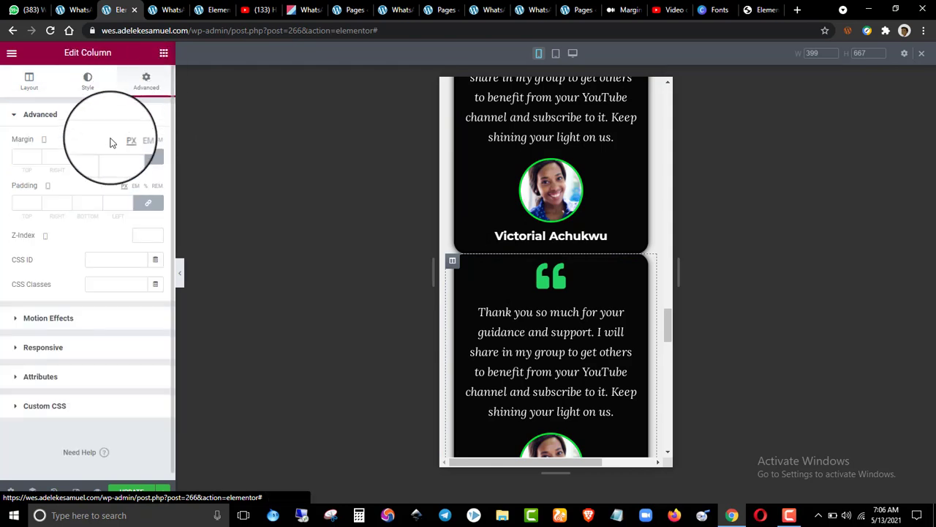
{"action": "left_click", "coordinate": [148, 158]}
{"action": "left_click", "coordinate": [148, 204]}
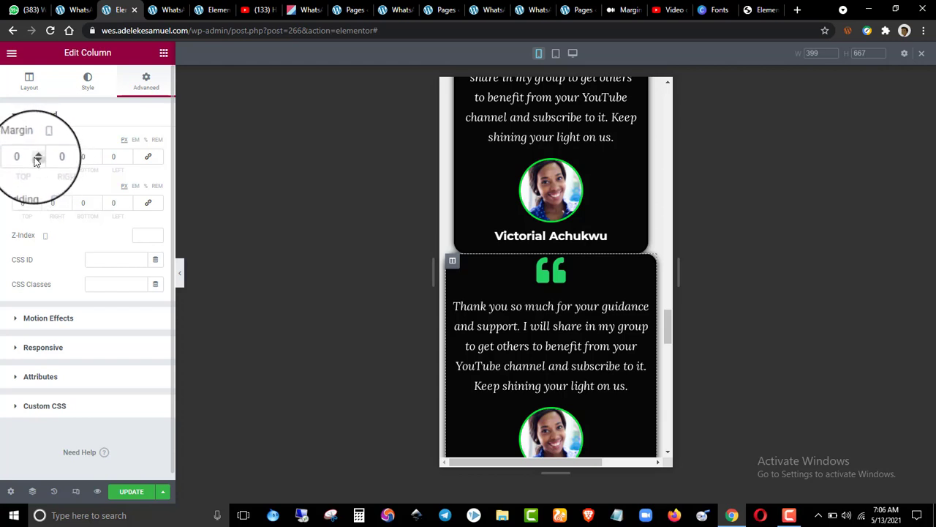
{"action": "left_click_drag", "start_coordinate": [38, 158], "coordinate": [38, 158]}
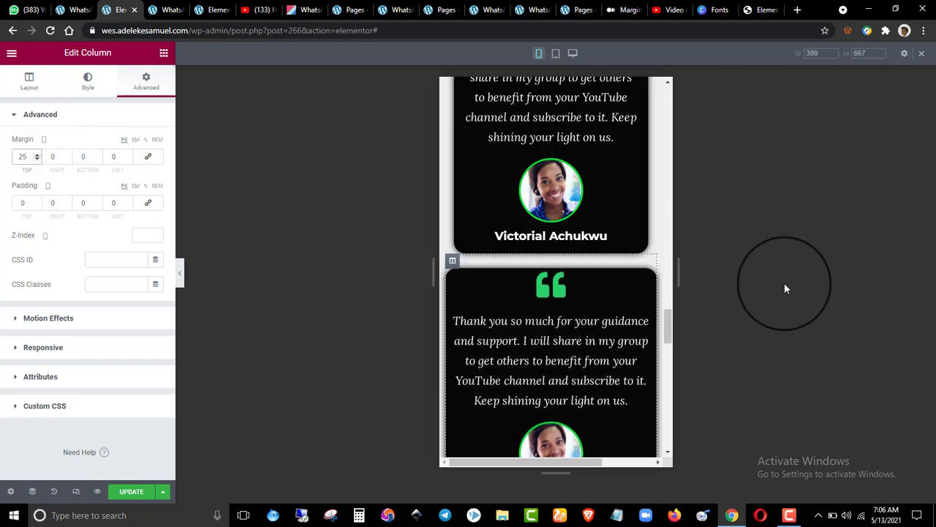
{"action": "scroll", "coordinate": [603, 281], "scroll_direction": "down", "scroll_amount": 1}
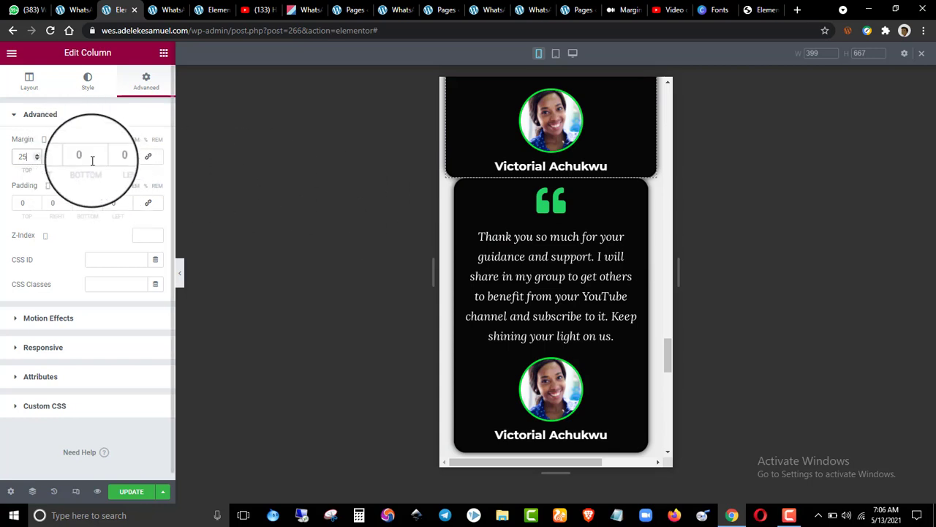
{"action": "type", "text": "25"}
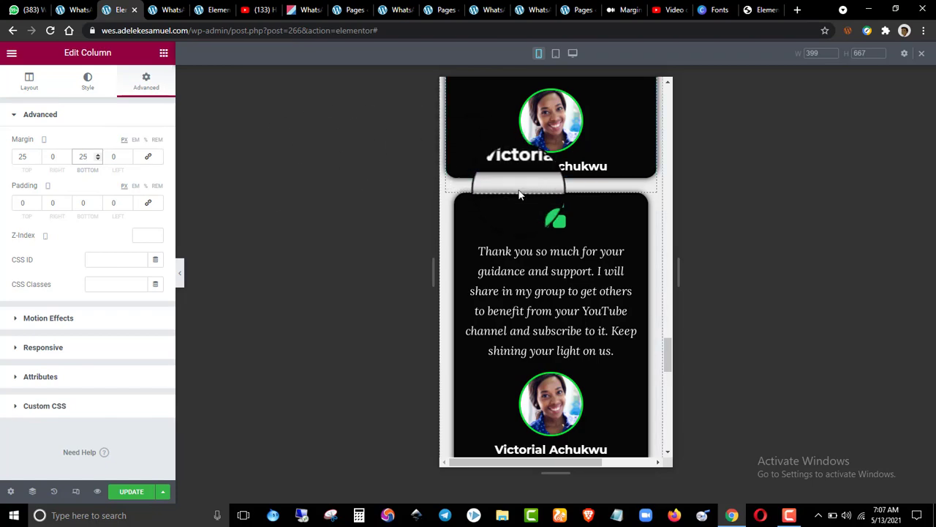
- Replace the "Watch Full Tutorial Here For FREE" button above "FREQUENTLY ASKED QUESTION" with the copied button and save the page
{"action": "scroll", "coordinate": [521, 196], "scroll_direction": "down", "scroll_amount": 3}
{"action": "scroll", "coordinate": [520, 193], "scroll_direction": "down", "scroll_amount": 5}
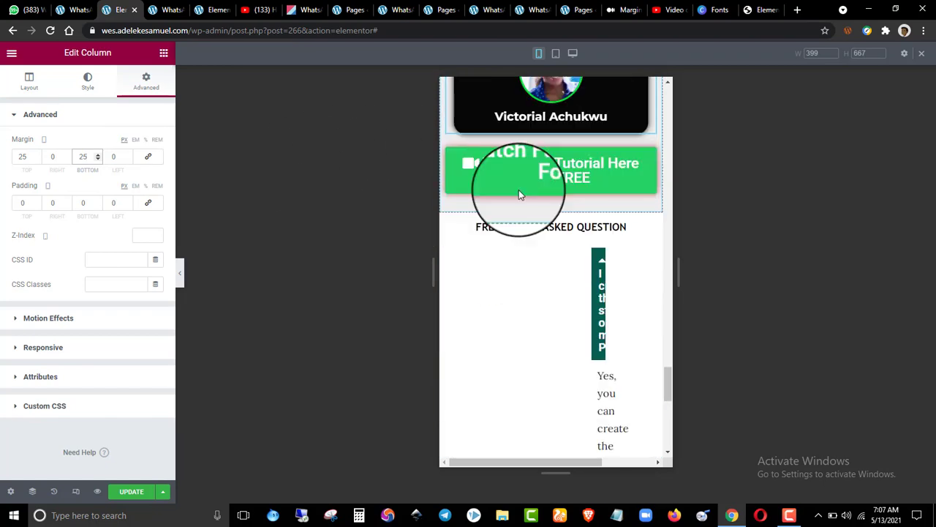
{"action": "scroll", "coordinate": [604, 158], "scroll_direction": "up", "scroll_amount": 5}
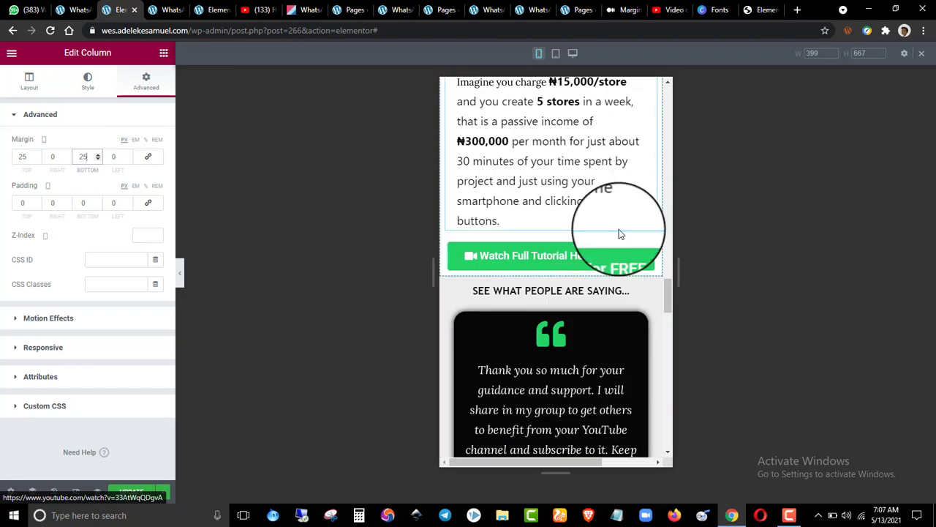
{"action": "scroll", "coordinate": [644, 245], "scroll_direction": "down", "scroll_amount": 4}
{"action": "scroll", "coordinate": [635, 268], "scroll_direction": "down", "scroll_amount": 12}
{"action": "scroll", "coordinate": [620, 217], "scroll_direction": "up", "scroll_amount": 5}
{"action": "right_click", "coordinate": [643, 150]}
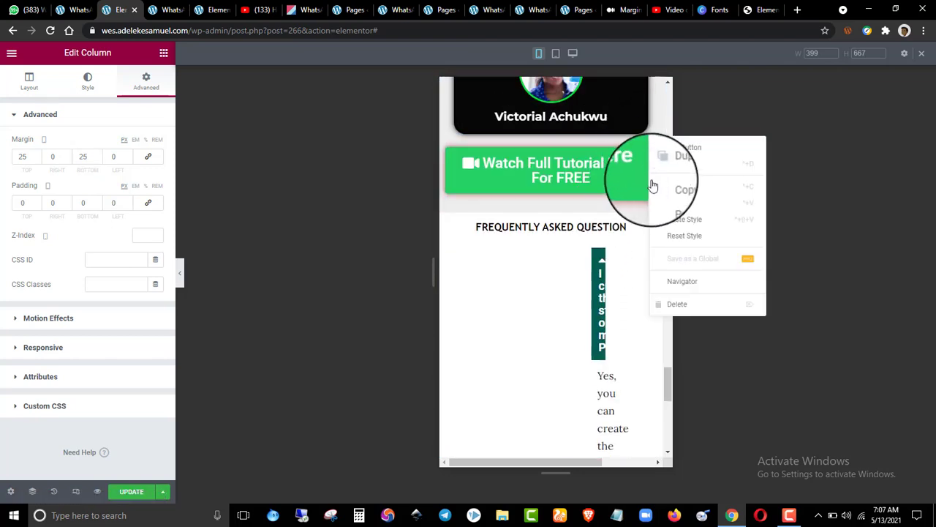
{"action": "left_click", "coordinate": [680, 203]}
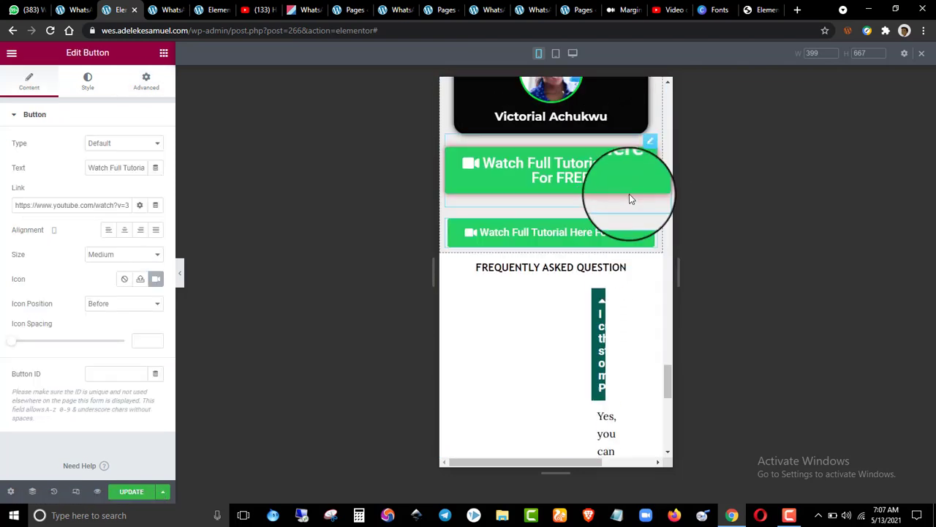
{"action": "right_click", "coordinate": [650, 141]}
{"action": "left_click", "coordinate": [679, 308]}
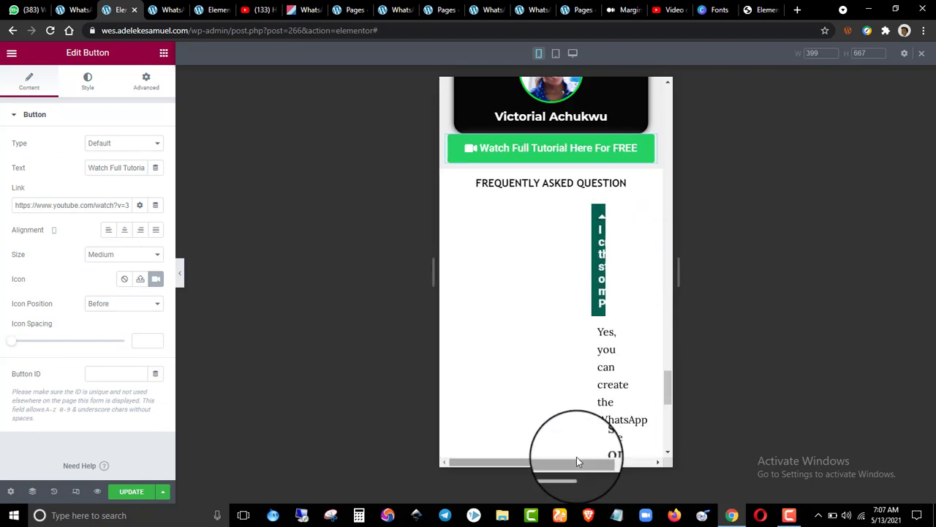
{"action": "left_click", "coordinate": [130, 491]}
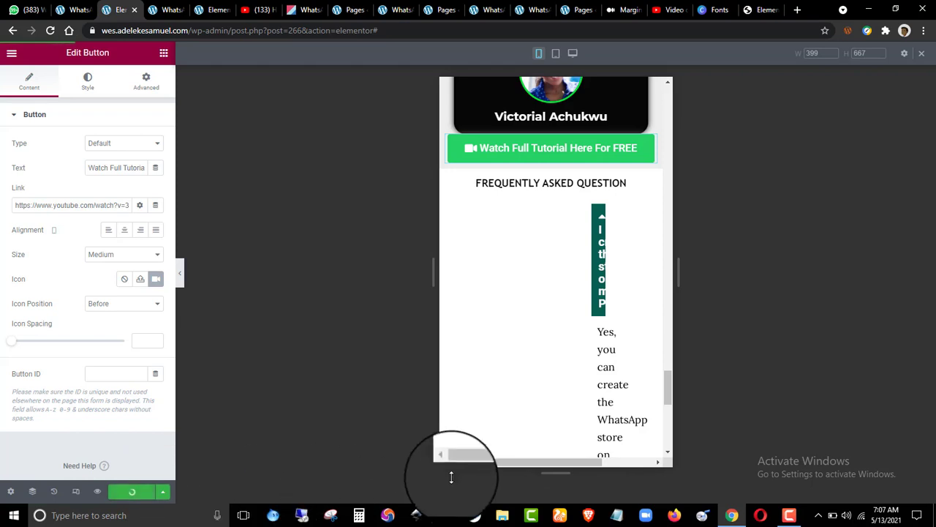
- Unlink the mobile margin and padding values of the toggle below "FREQUENTLY ASKED QUESTION", with all sides at 0 px
{"action": "left_click_drag", "start_coordinate": [471, 463], "coordinate": [603, 464]}
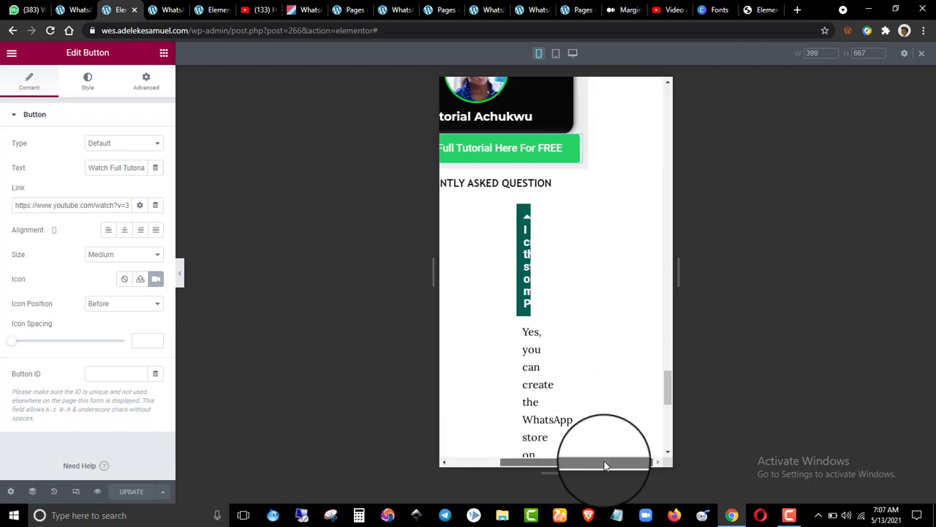
{"action": "left_click_drag", "start_coordinate": [538, 465], "coordinate": [475, 429]}
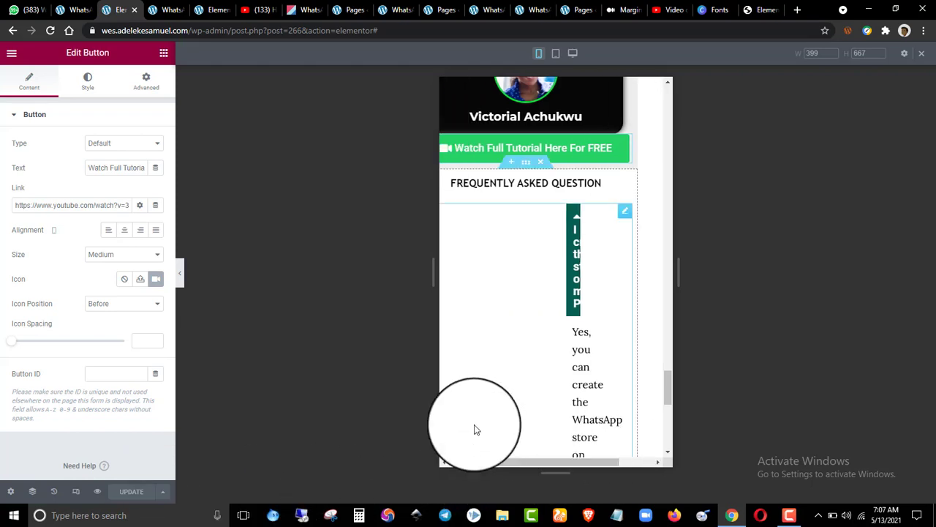
{"action": "left_click", "coordinate": [626, 212]}
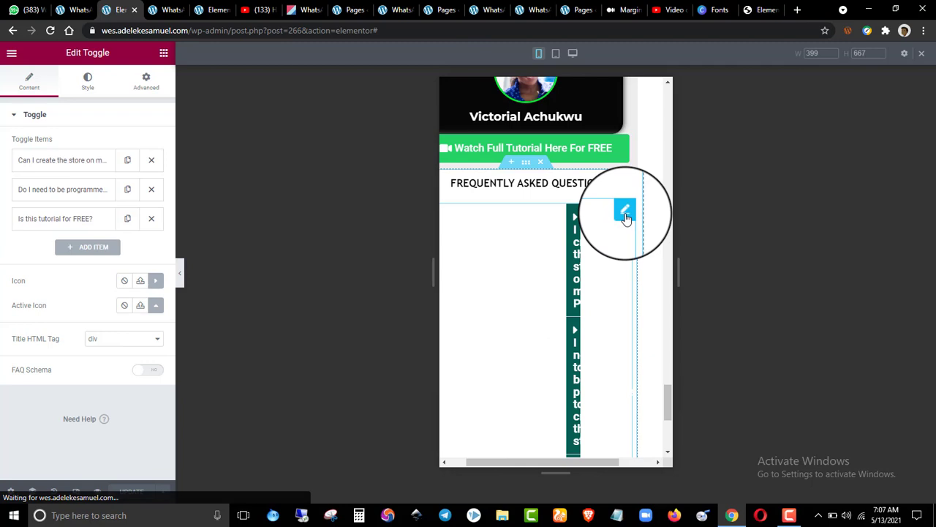
{"action": "left_click", "coordinate": [143, 90]}
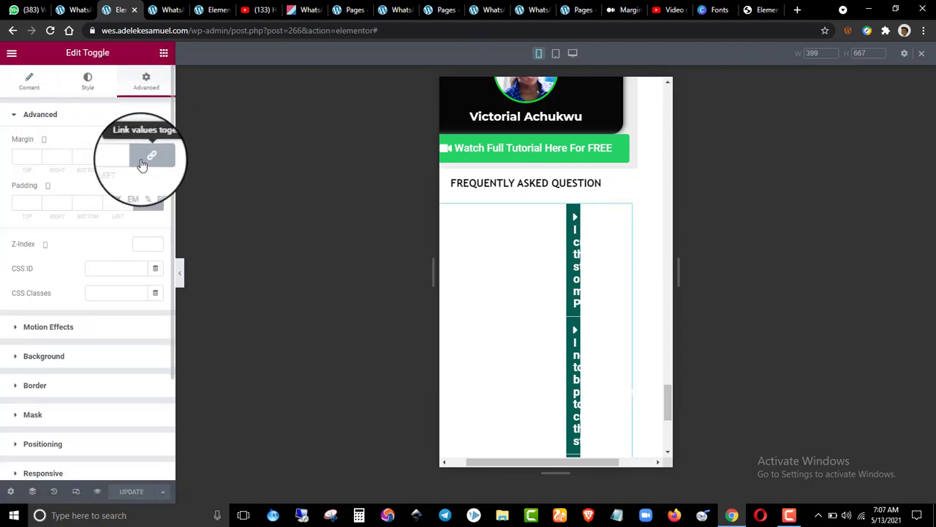
{"action": "left_click", "coordinate": [148, 204]}
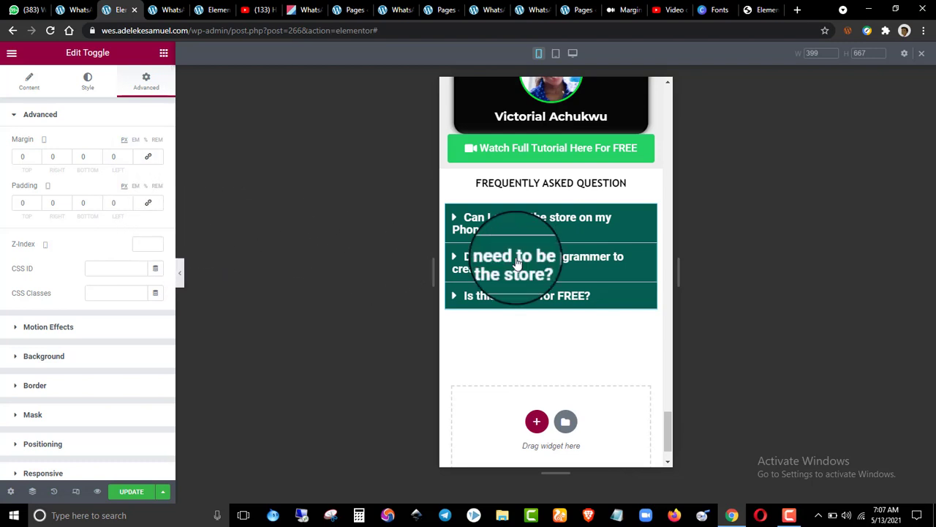
{"action": "scroll", "coordinate": [588, 212], "scroll_direction": "down", "scroll_amount": 1}
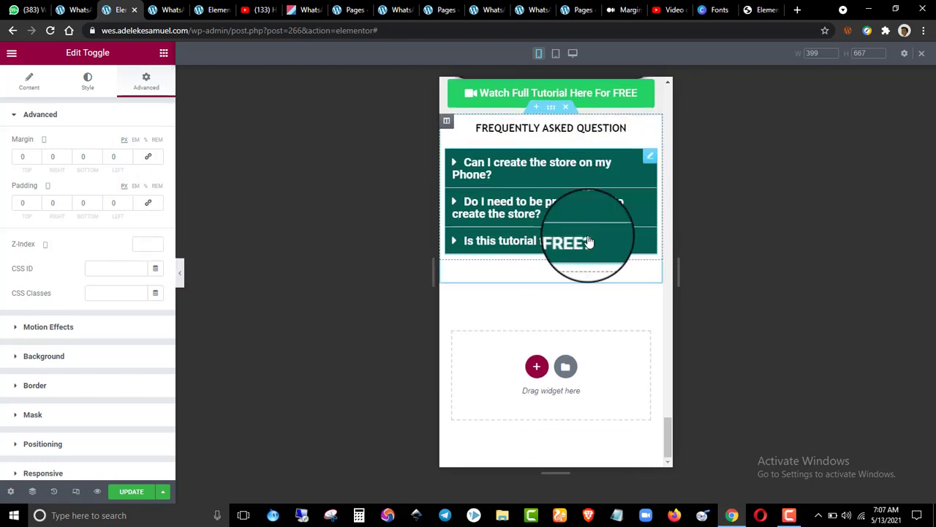
- Set the mobile font size of the "FREQUENTLY ASKED QUESTION" heading to 21 px and save the page
{"action": "left_click", "coordinate": [511, 130]}
{"action": "left_click", "coordinate": [89, 84]}
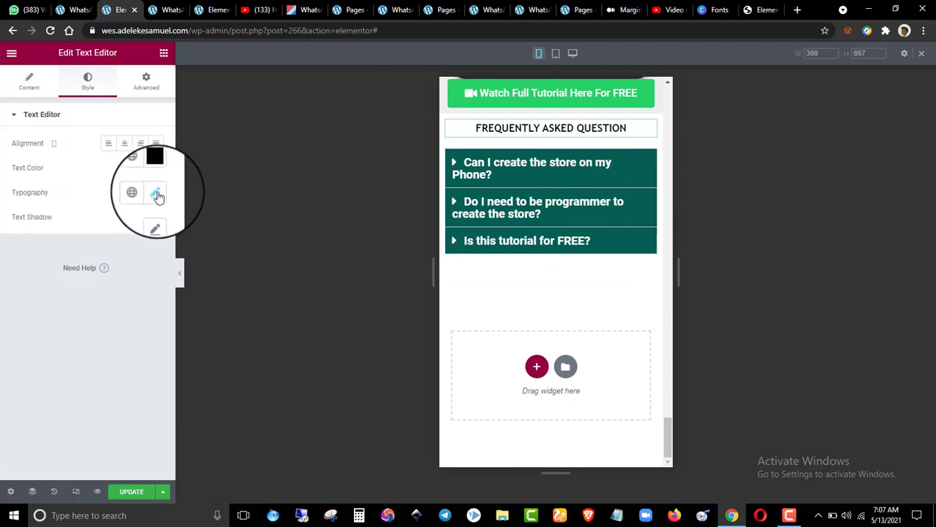
{"action": "left_click", "coordinate": [156, 194]}
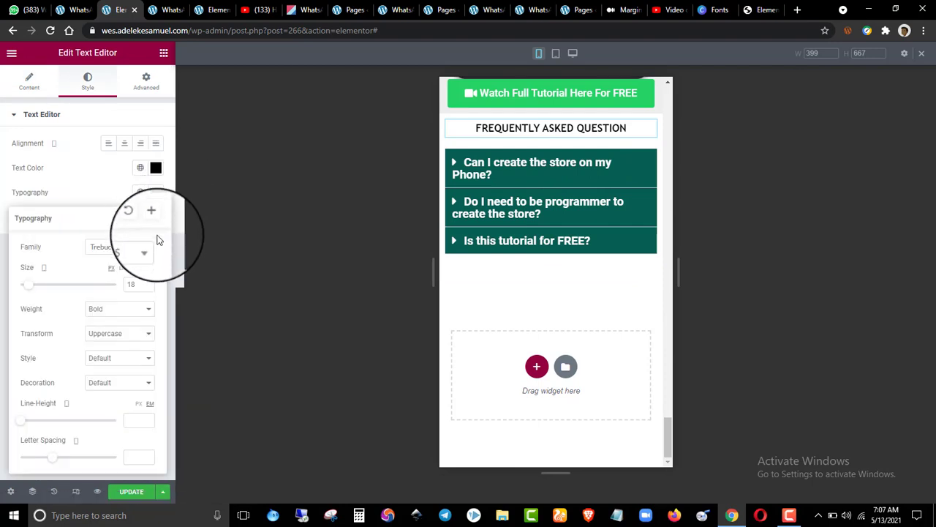
{"action": "left_click", "coordinate": [147, 283]}
{"action": "left_click", "coordinate": [147, 283]}
{"action": "left_click", "coordinate": [147, 282]}
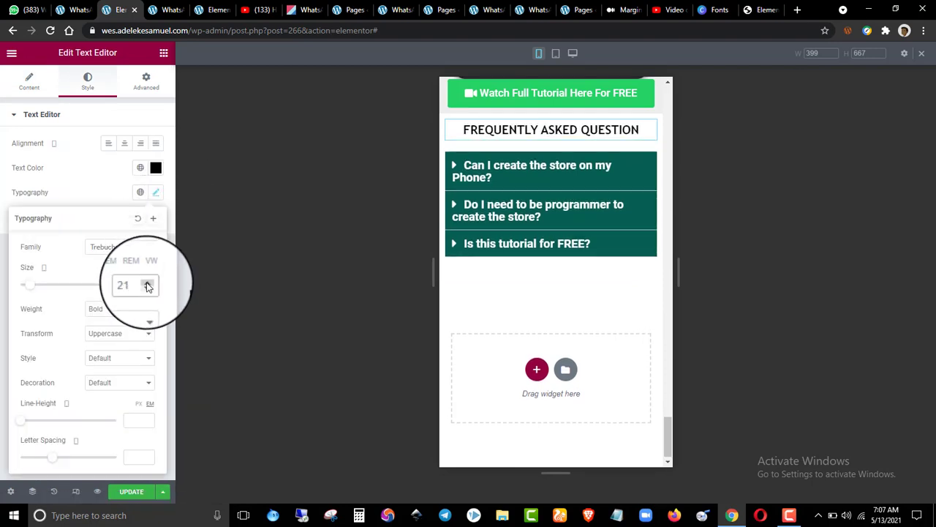
{"action": "left_click", "coordinate": [155, 167]}
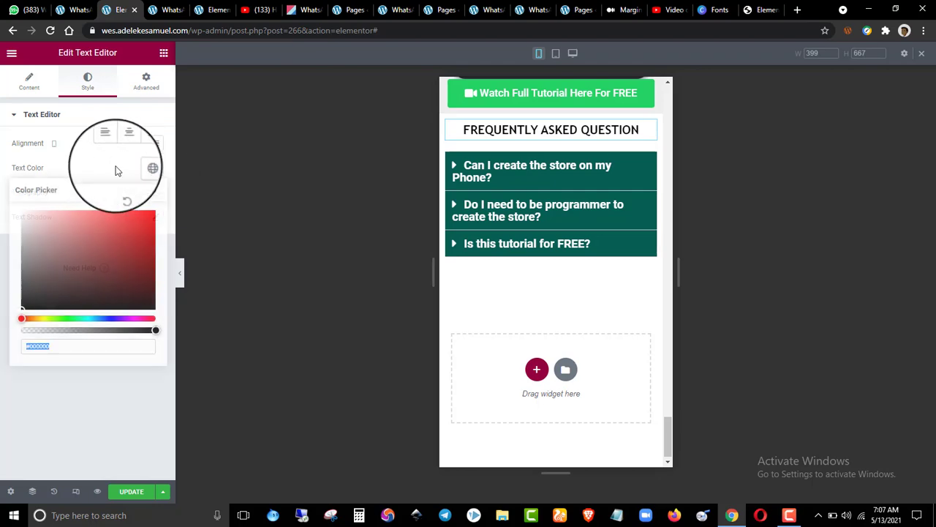
{"action": "left_click", "coordinate": [512, 268]}
{"action": "left_click", "coordinate": [600, 168]}
{"action": "scroll", "coordinate": [525, 210], "scroll_direction": "up", "scroll_amount": 3}
{"action": "scroll", "coordinate": [525, 210], "scroll_direction": "up", "scroll_amount": 20}
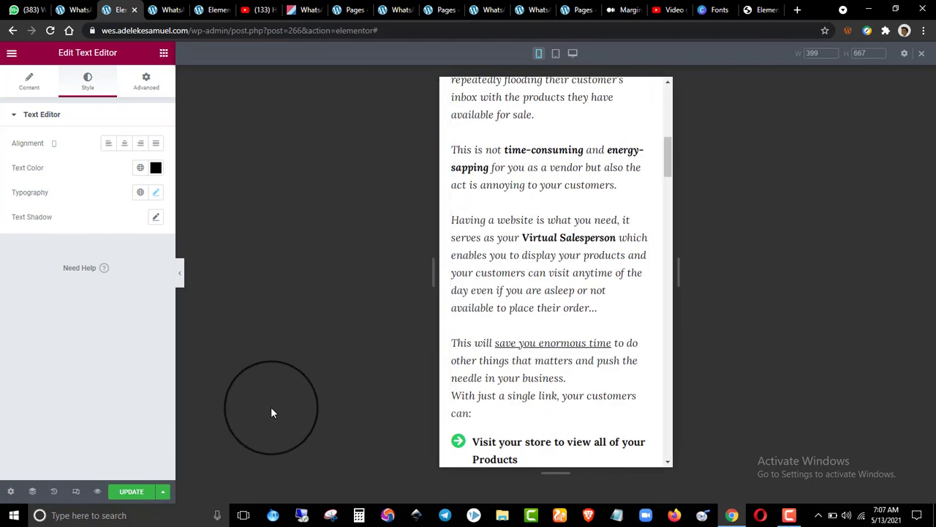
{"action": "left_click", "coordinate": [144, 493]}
- Set the mobile top and bottom margins of the button below the last testimonial to 15 px and save the page
{"action": "scroll", "coordinate": [466, 303], "scroll_direction": "up", "scroll_amount": 15}
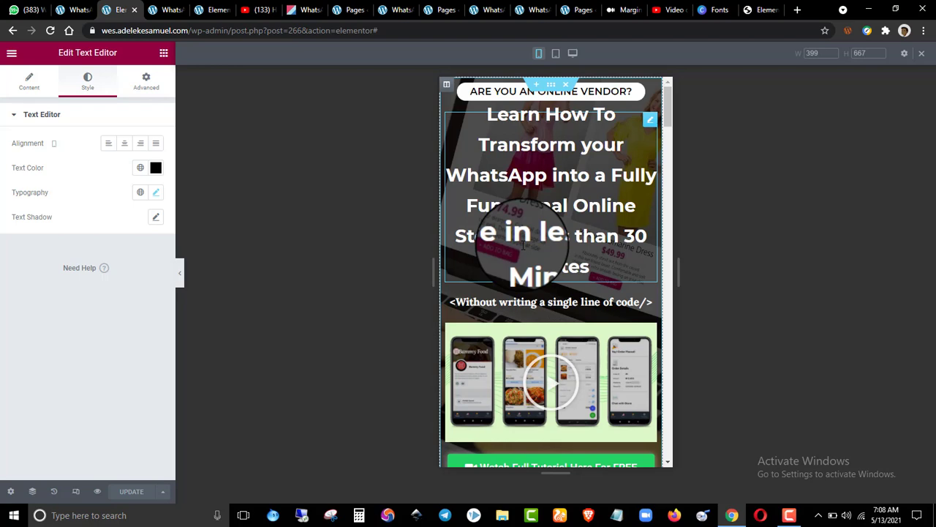
{"action": "scroll", "coordinate": [547, 207], "scroll_direction": "down", "scroll_amount": 15}
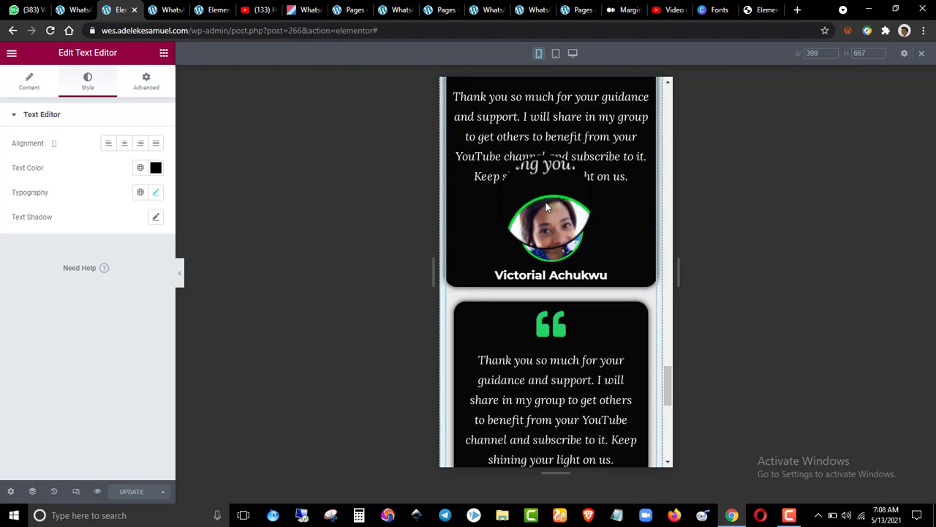
{"action": "scroll", "coordinate": [549, 215], "scroll_direction": "down", "scroll_amount": 10}
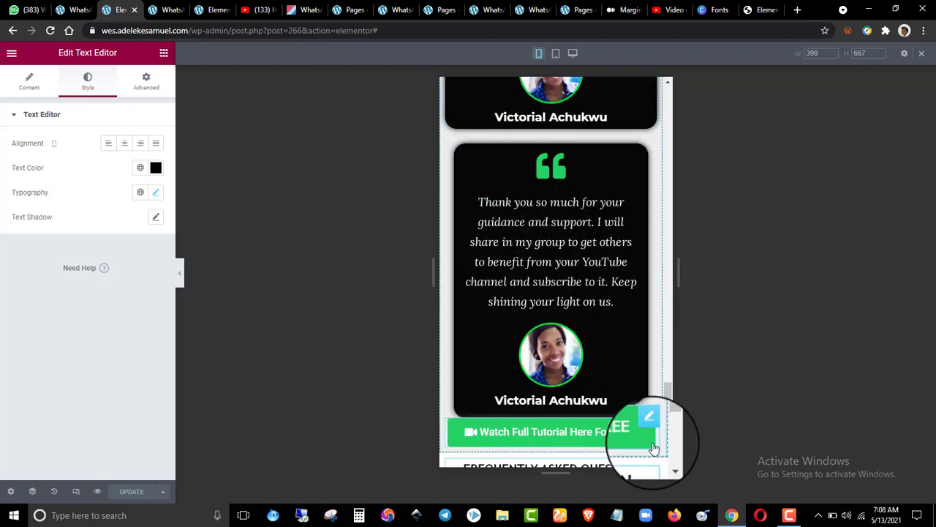
{"action": "left_click", "coordinate": [600, 432]}
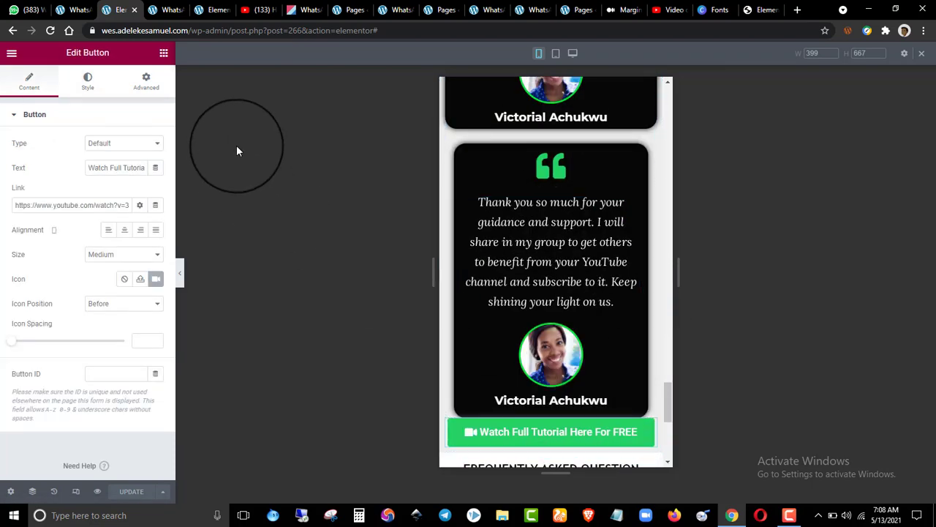
{"action": "left_click", "coordinate": [147, 81]}
{"action": "left_click", "coordinate": [151, 205]}
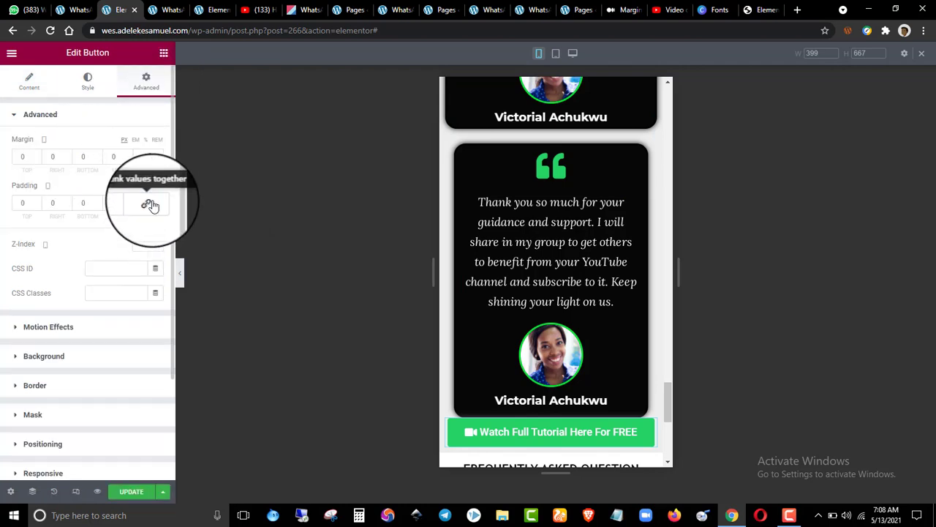
{"action": "left_click", "coordinate": [37, 155]}
{"action": "left_click", "coordinate": [38, 156]}
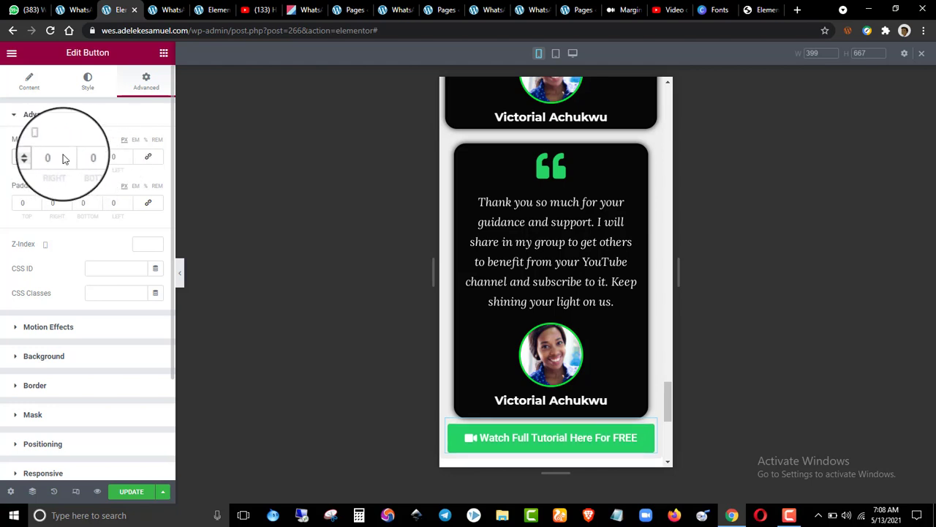
{"action": "type", "text": "15"}
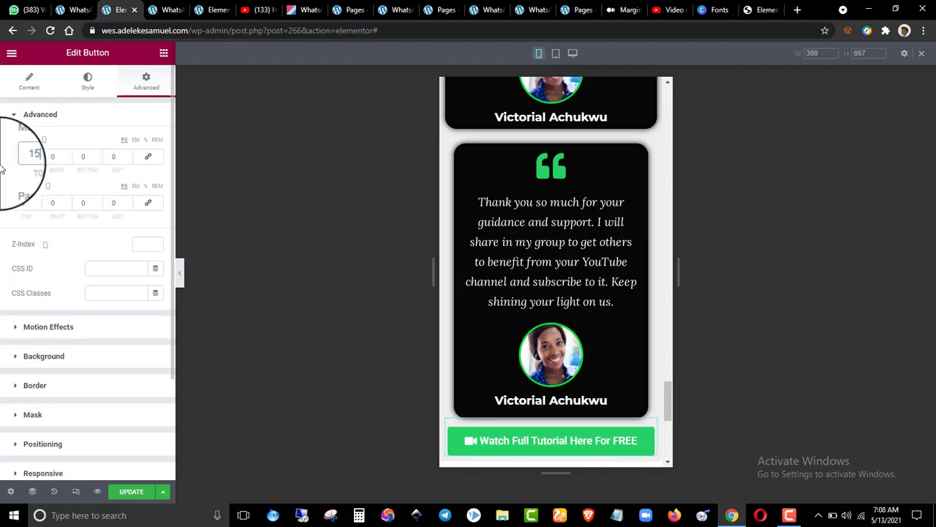
{"action": "left_click", "coordinate": [83, 158]}
{"action": "type", "text": "15"}
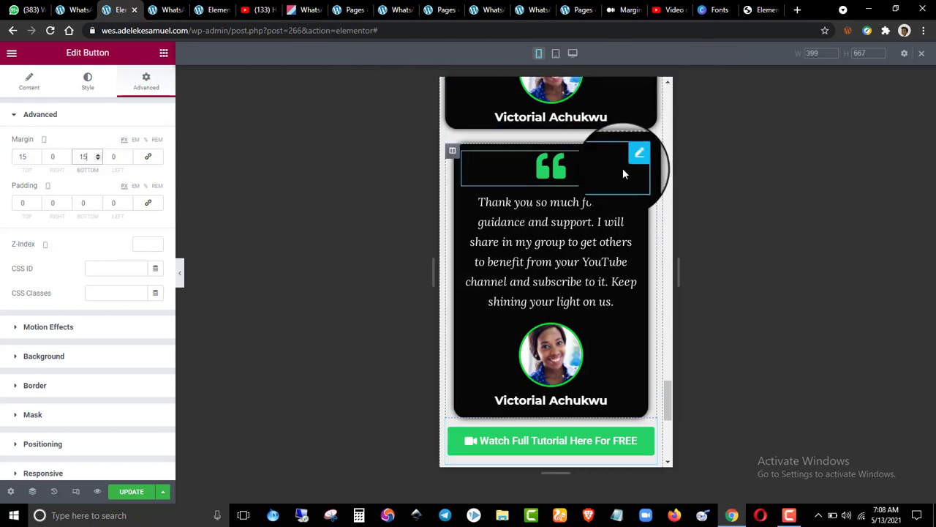
{"action": "scroll", "coordinate": [617, 182], "scroll_direction": "down", "scroll_amount": 5}
{"action": "left_click", "coordinate": [119, 496]}
- Switch to the desktop view and set the top and bottom margins of the button below the testimonials to 15 px, values unlinked
{"action": "scroll", "coordinate": [594, 214], "scroll_direction": "up", "scroll_amount": 10}
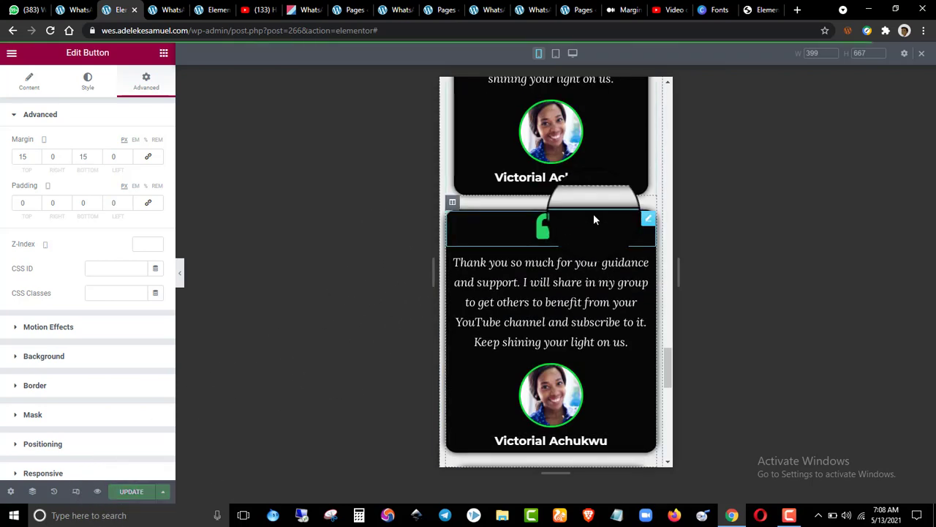
{"action": "scroll", "coordinate": [594, 214], "scroll_direction": "up", "scroll_amount": 10}
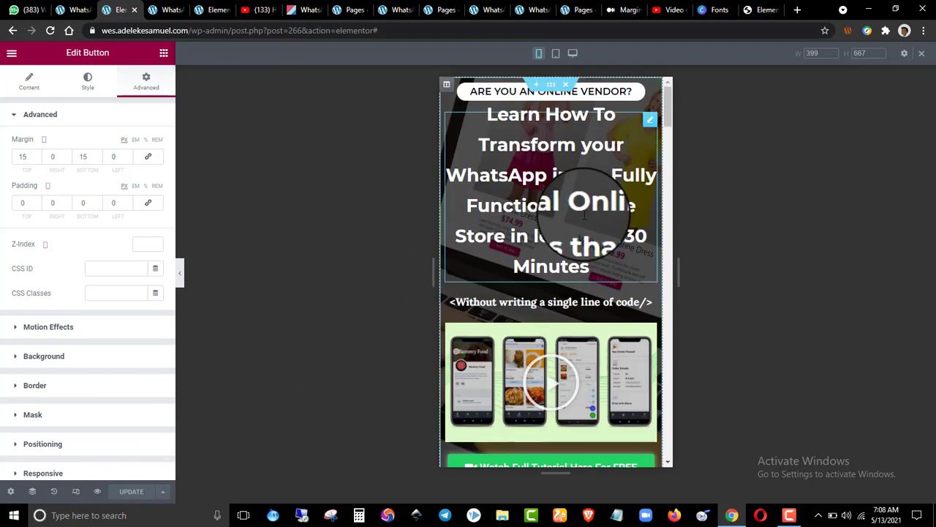
{"action": "left_click", "coordinate": [71, 497]}
{"action": "scroll", "coordinate": [464, 271], "scroll_direction": "down", "scroll_amount": 15}
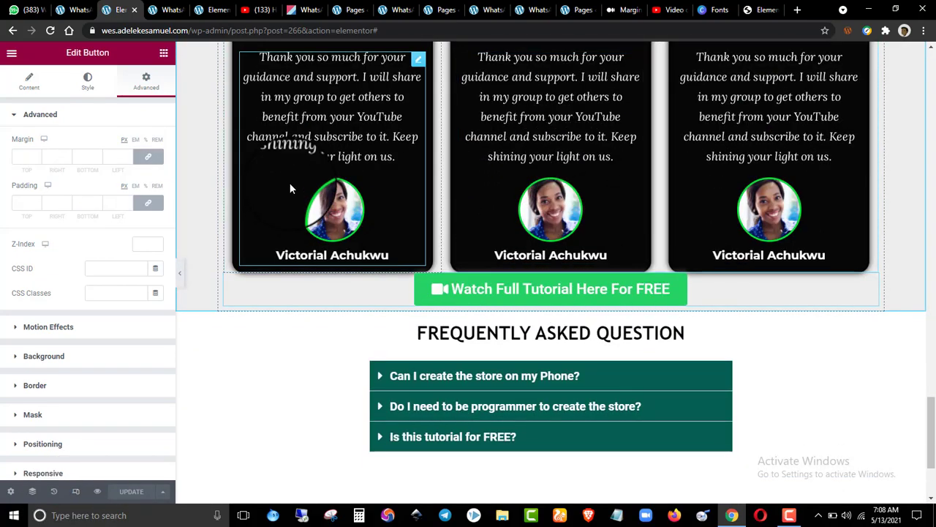
{"action": "left_click", "coordinate": [148, 156]}
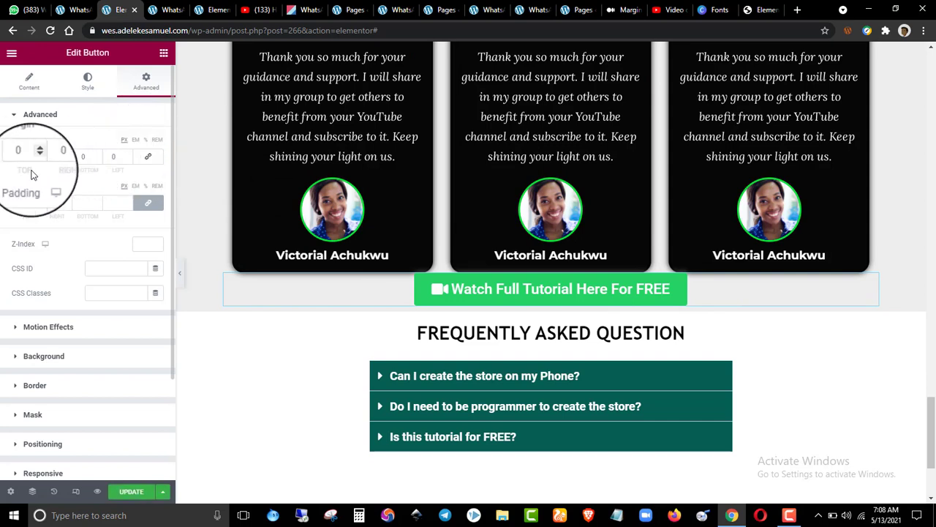
{"action": "left_click", "coordinate": [39, 158]}
{"action": "left_click", "coordinate": [39, 158]}
{"action": "left_click", "coordinate": [39, 158]}
{"action": "left_click", "coordinate": [39, 158]}
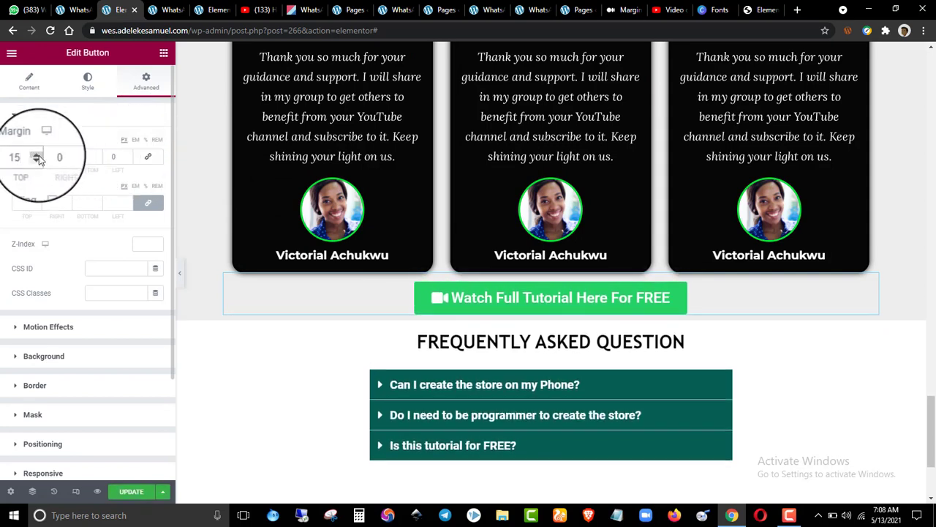
{"action": "left_click", "coordinate": [92, 155]}
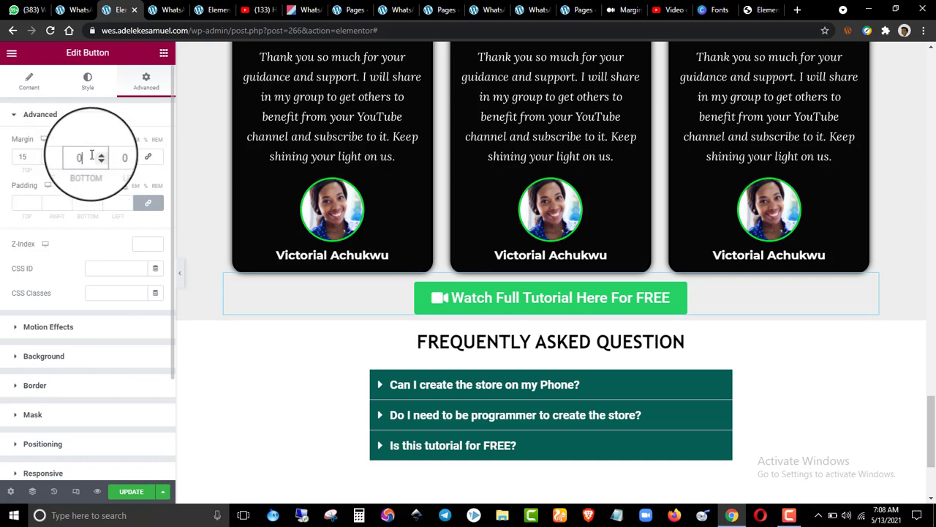
{"action": "type", "text": "15"}
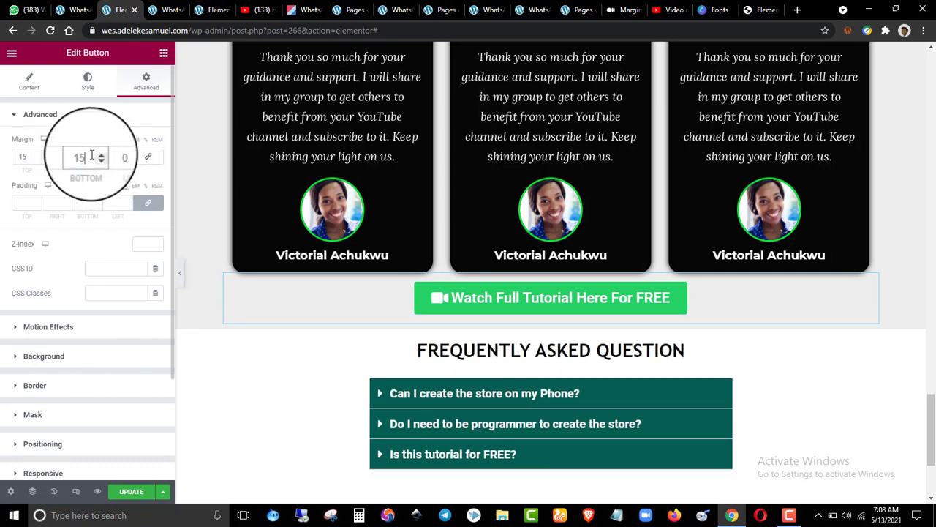
- Open the published WhatsApp eCommerce Store page from the site's Pages list in a new tab
{"action": "scroll", "coordinate": [575, 194], "scroll_direction": "down", "scroll_amount": 3}
{"action": "scroll", "coordinate": [621, 198], "scroll_direction": "up", "scroll_amount": 15}
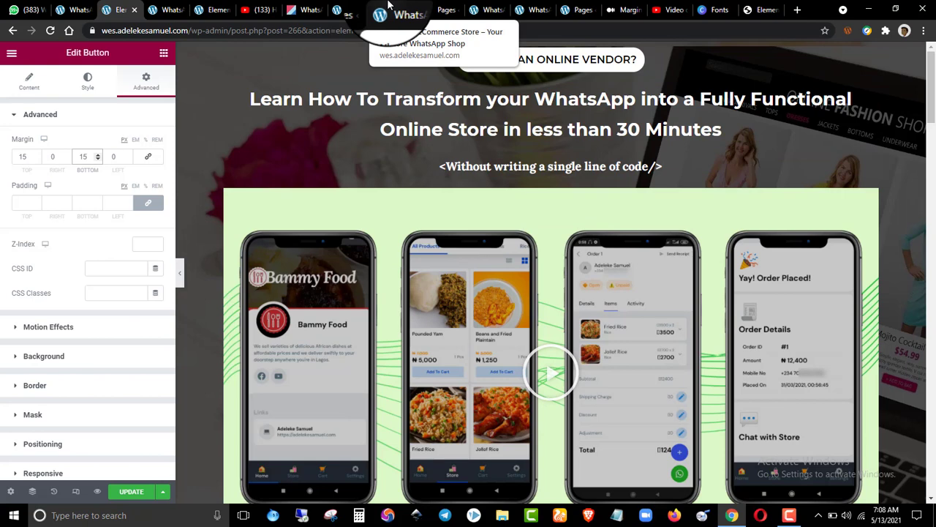
{"action": "left_click", "coordinate": [439, 11]}
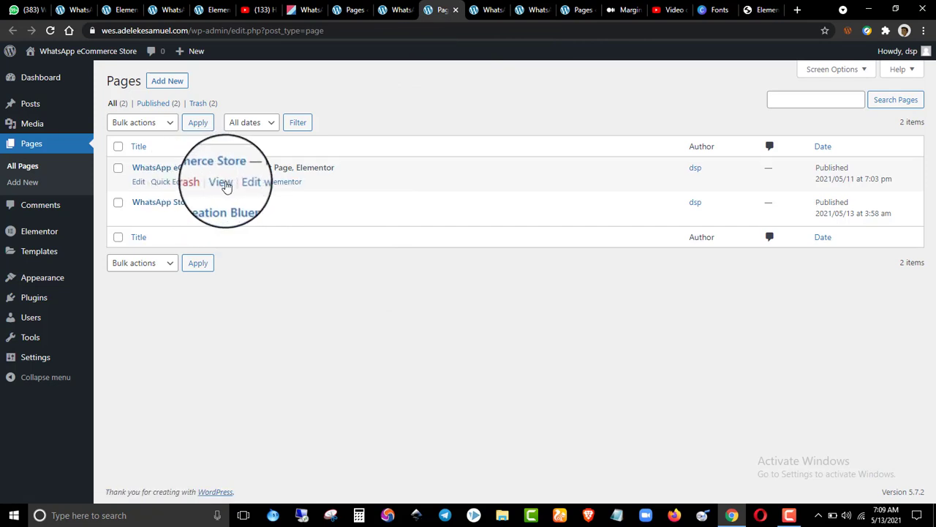
{"action": "right_click", "coordinate": [226, 185]}
{"action": "left_click", "coordinate": [249, 192]}
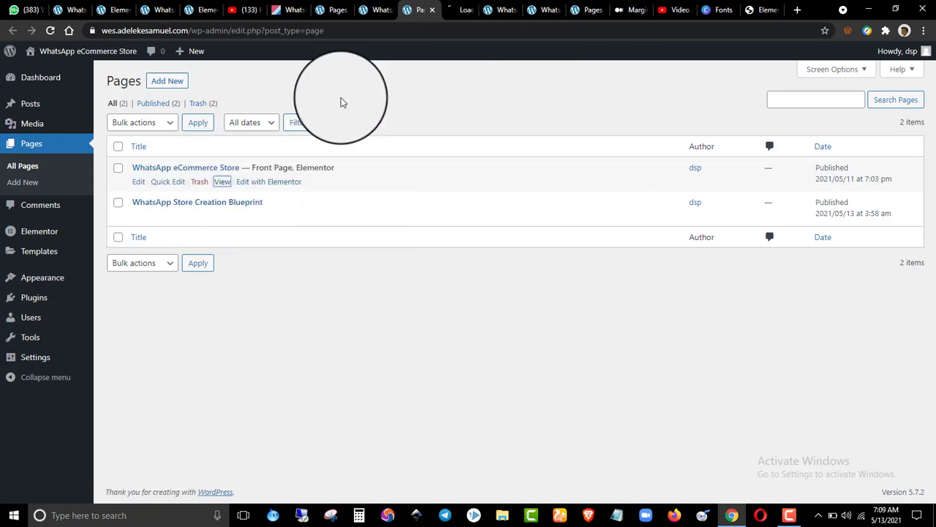
- Review the published WhatsApp eCommerce Store page down to the frequently asked questions
{"action": "left_click", "coordinate": [450, 6]}
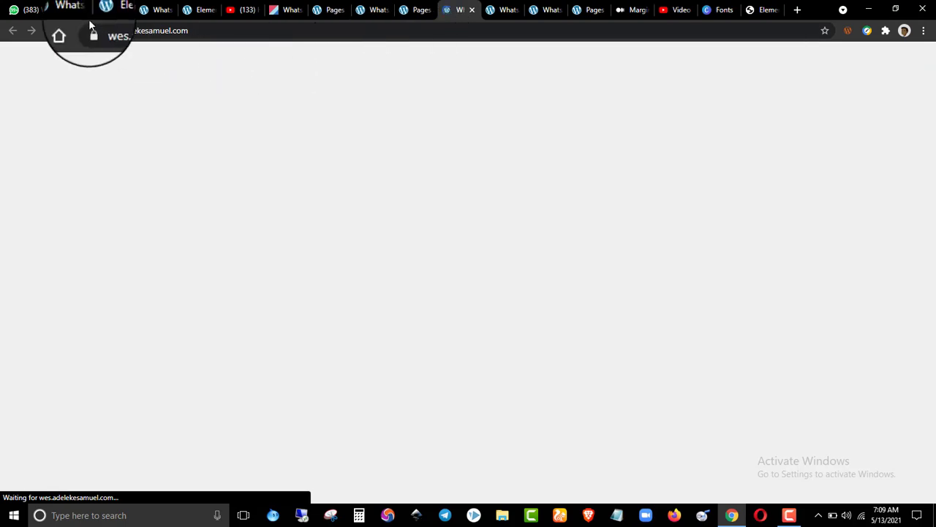
{"action": "scroll", "coordinate": [333, 165], "scroll_direction": "down", "scroll_amount": 10}
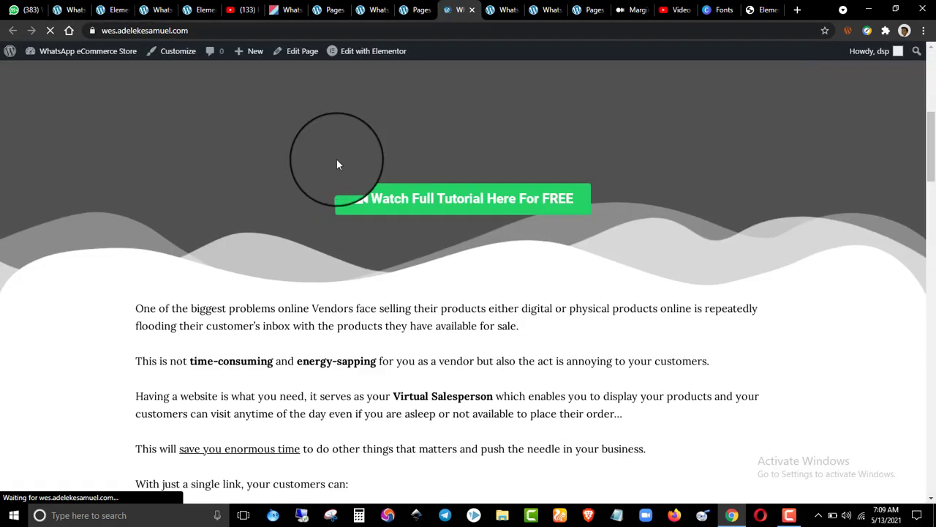
{"action": "scroll", "coordinate": [324, 176], "scroll_direction": "down", "scroll_amount": 8}
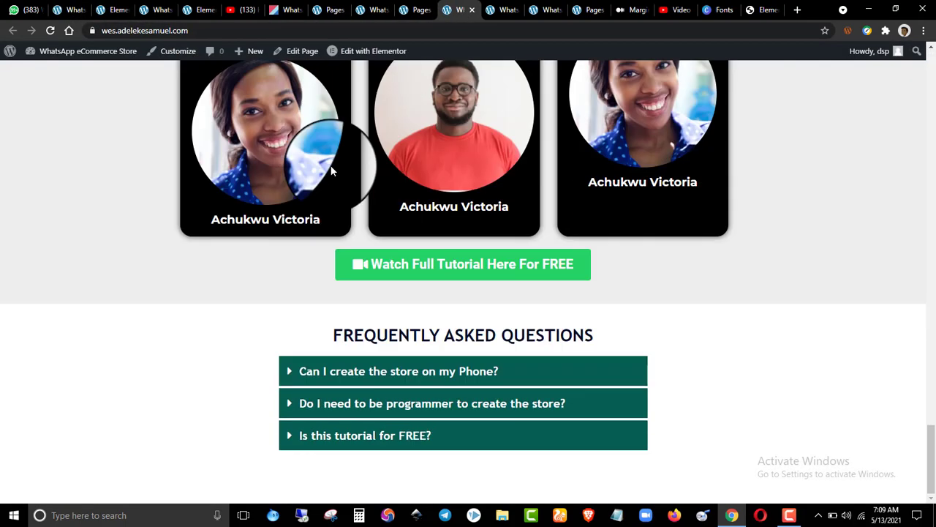
{"action": "scroll", "coordinate": [324, 164], "scroll_direction": "up", "scroll_amount": 9}
- In the site's Reading settings, set the static homepage to WhatsApp Store Creation Blueprint and save the changes
{"action": "left_click", "coordinate": [398, 7]}
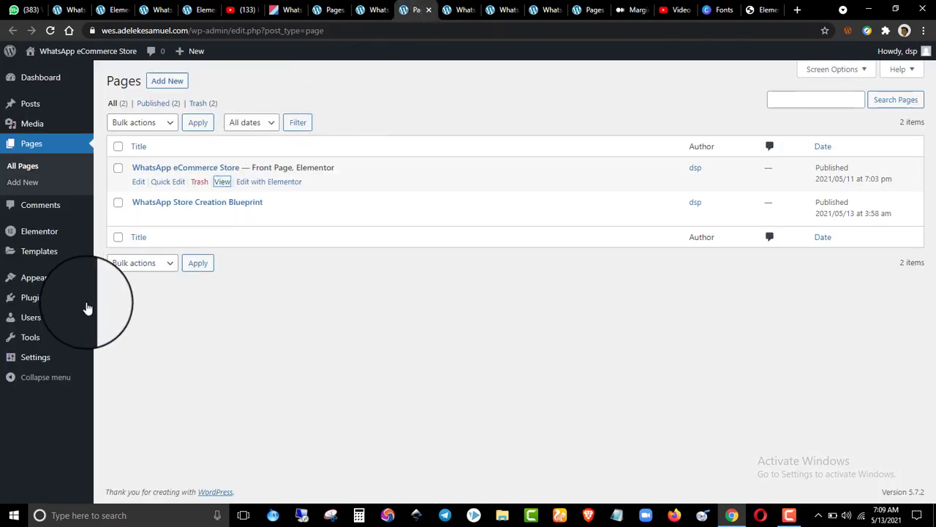
{"action": "left_click", "coordinate": [66, 356]}
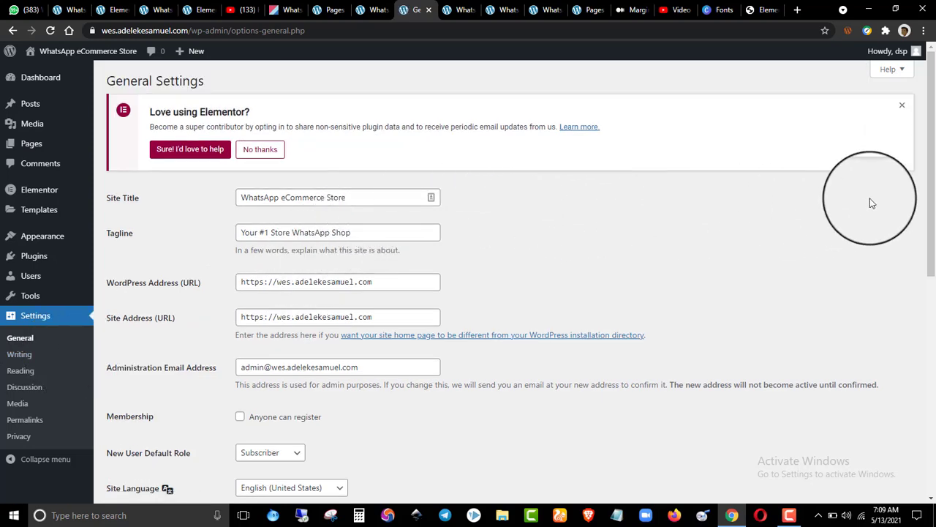
{"action": "left_click_drag", "start_coordinate": [931, 230], "coordinate": [935, 296]}
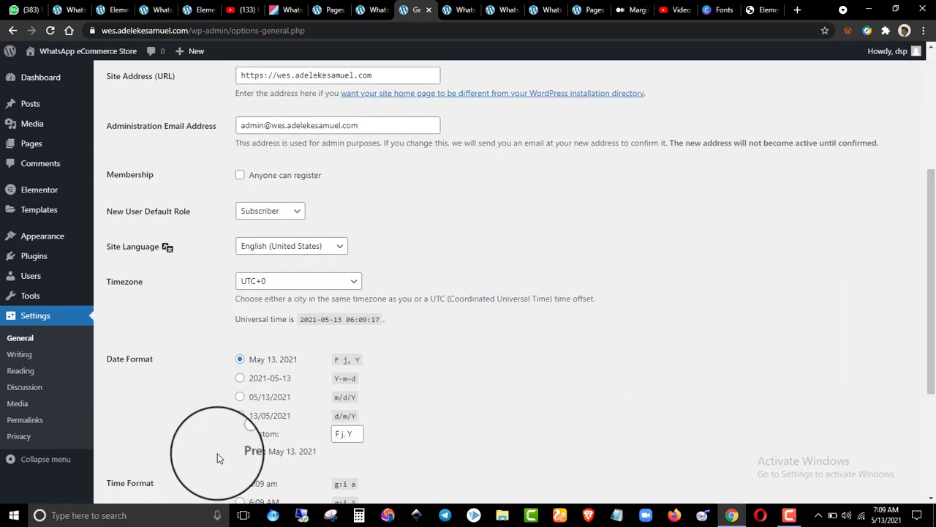
{"action": "left_click", "coordinate": [8, 373]}
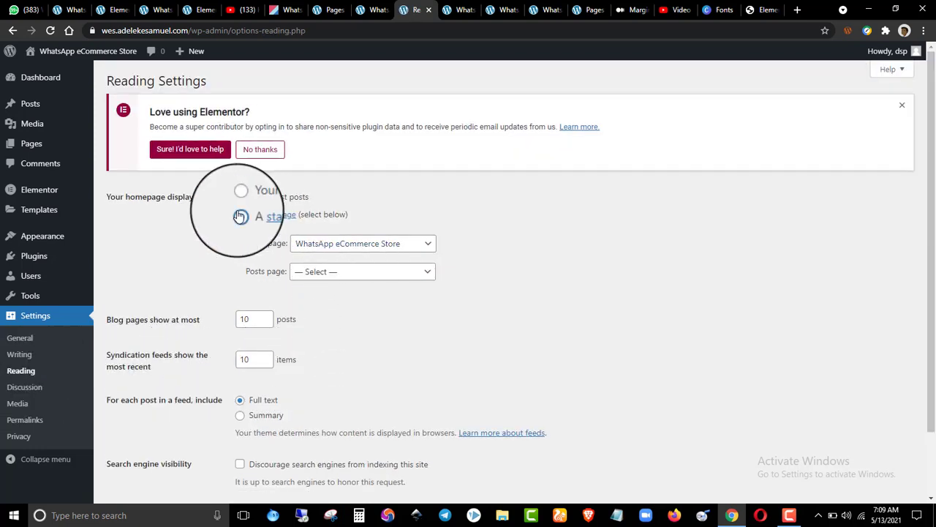
{"action": "left_click", "coordinate": [322, 244]}
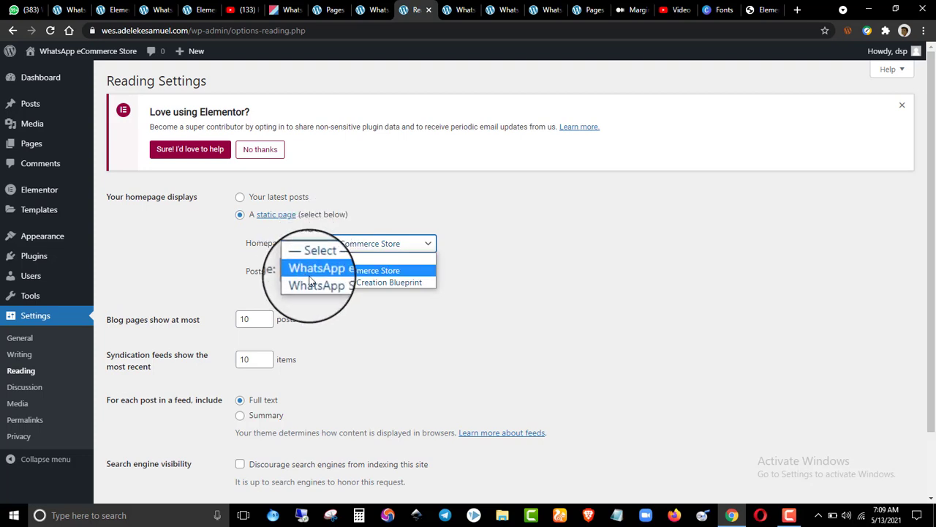
{"action": "left_click", "coordinate": [315, 284]}
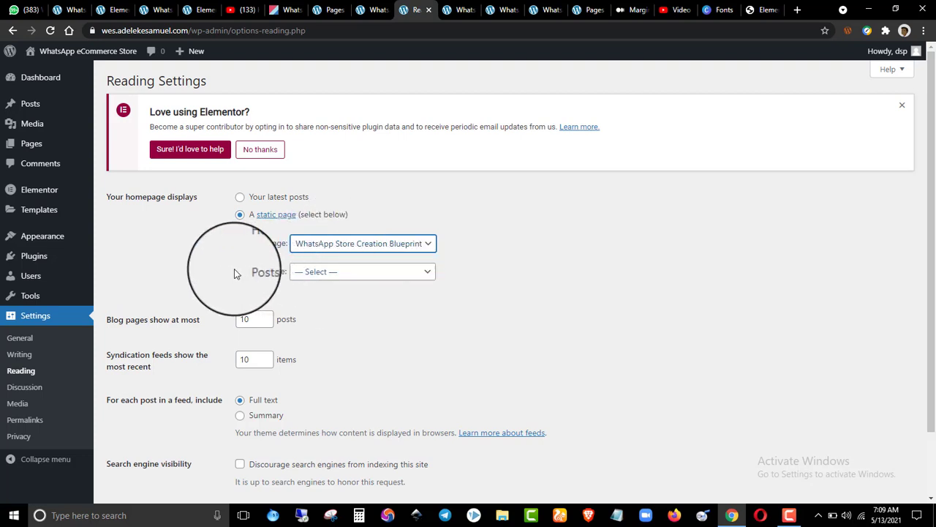
{"action": "scroll", "coordinate": [212, 285], "scroll_direction": "down", "scroll_amount": 1}
{"action": "left_click", "coordinate": [148, 441]}
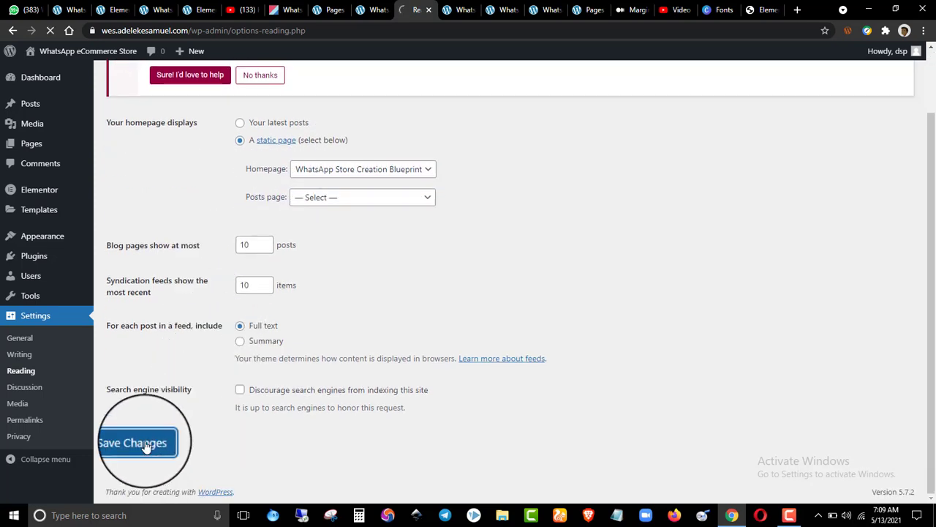
- Reload the site's front page and review the Blueprint sales page's sections up to the hero
{"action": "left_click", "coordinate": [457, 9]}
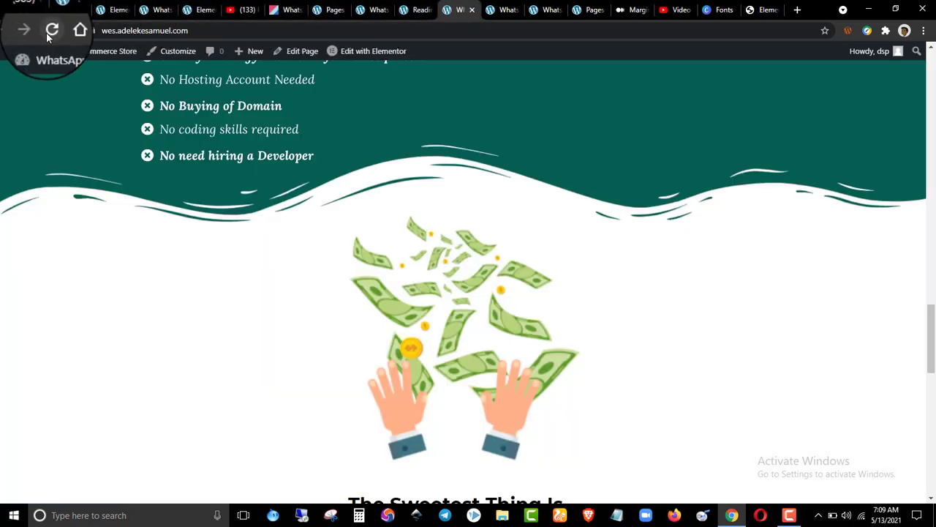
{"action": "left_click", "coordinate": [51, 31]}
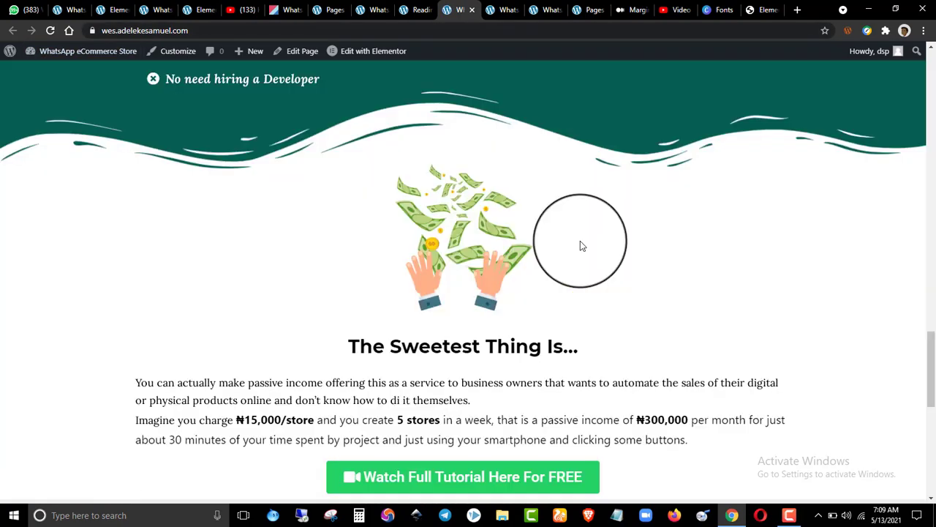
{"action": "scroll", "coordinate": [580, 241], "scroll_direction": "down", "scroll_amount": 2}
{"action": "scroll", "coordinate": [580, 240], "scroll_direction": "up", "scroll_amount": 8}
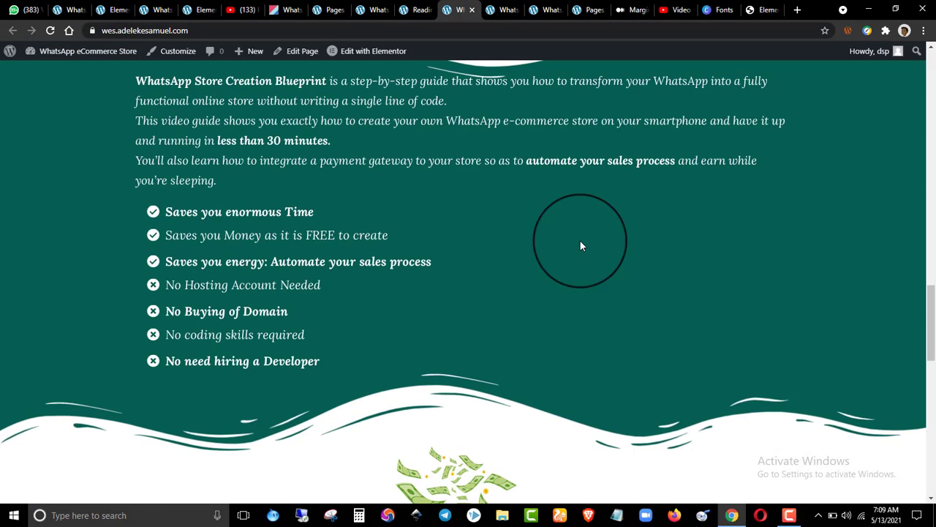
{"action": "scroll", "coordinate": [586, 238], "scroll_direction": "up", "scroll_amount": 5}
{"action": "scroll", "coordinate": [604, 234], "scroll_direction": "down", "scroll_amount": 5}
{"action": "scroll", "coordinate": [604, 233], "scroll_direction": "up", "scroll_amount": 10}
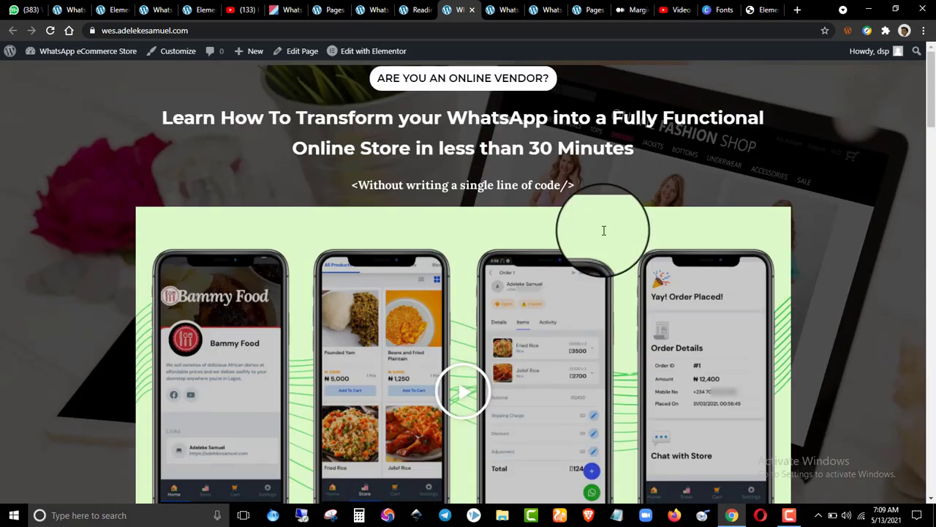
- Examine the homepage's hero section in full screen, leaving it once to highlight the site address
{"action": "key", "text": "F11"}
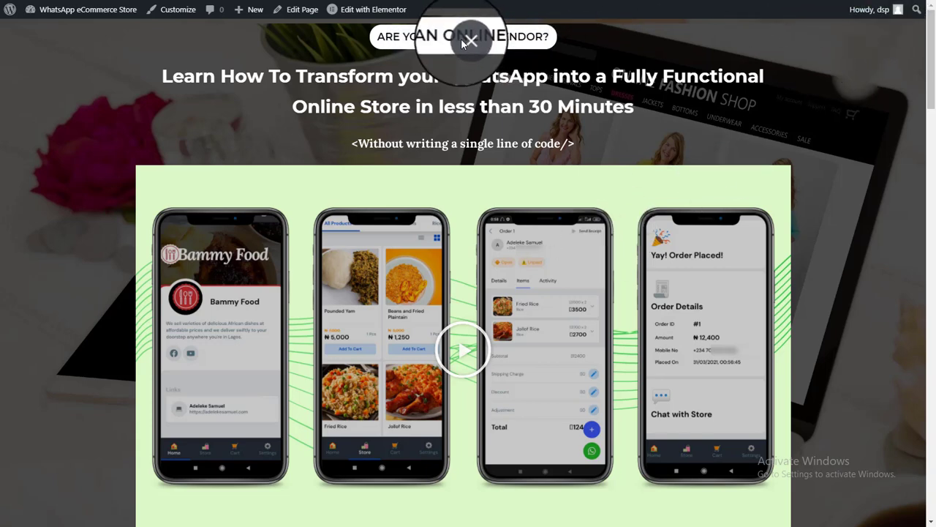
{"action": "left_click", "coordinate": [468, 41]}
{"action": "left_click", "coordinate": [410, 30]}
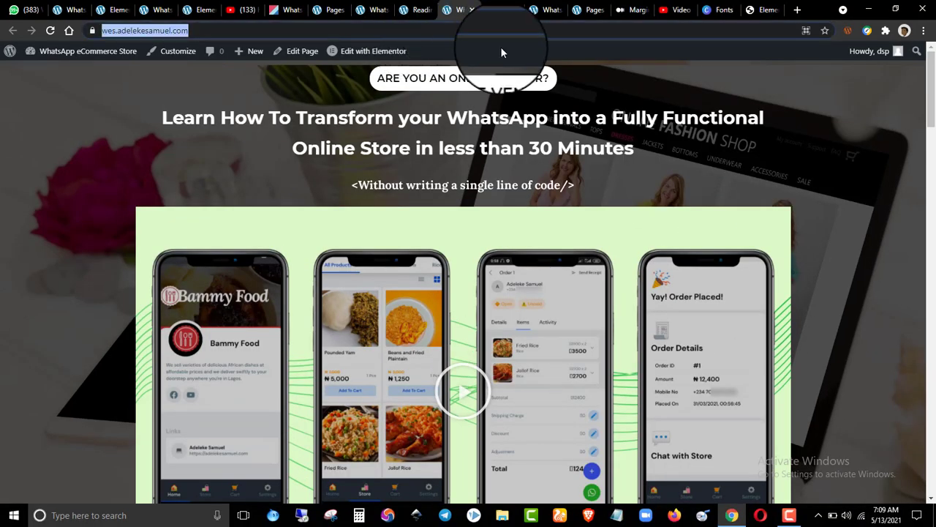
{"action": "left_click", "coordinate": [606, 124]}
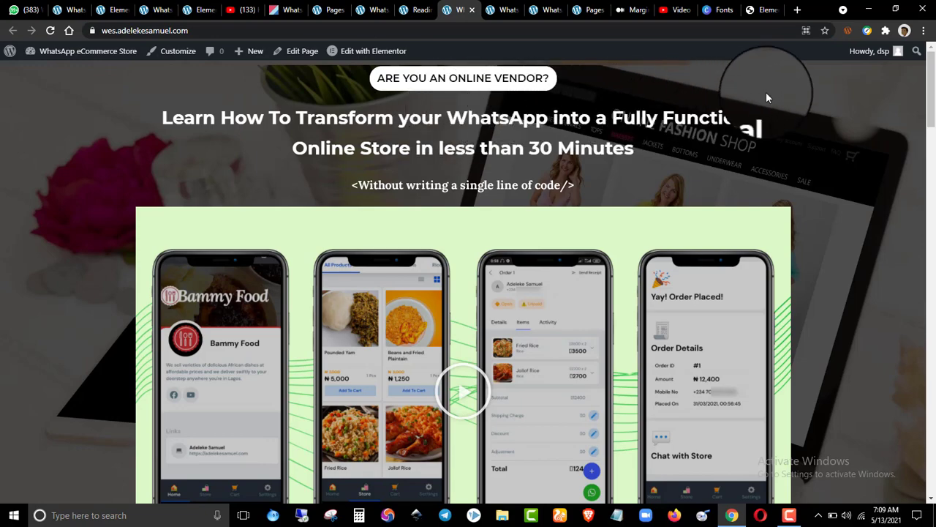
{"action": "key", "text": "F11"}
{"action": "scroll", "coordinate": [885, 55], "scroll_direction": "down", "scroll_amount": 1}
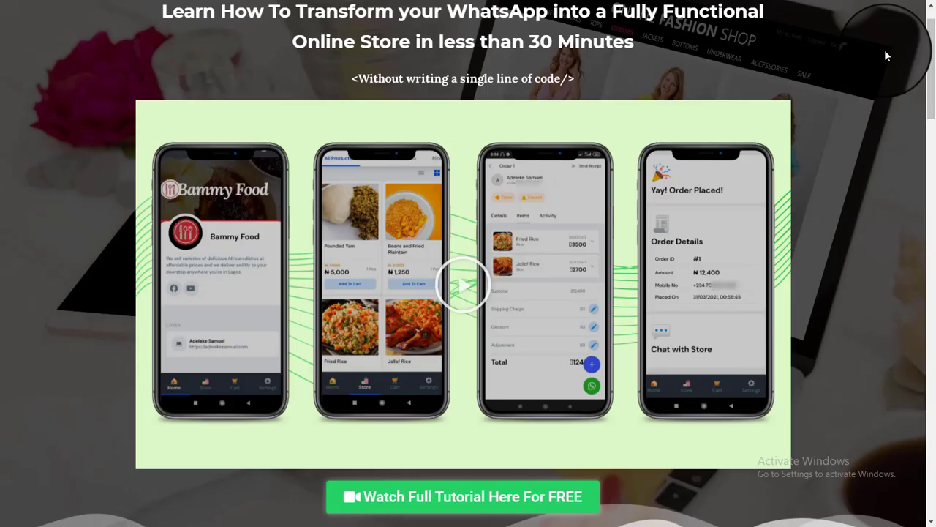